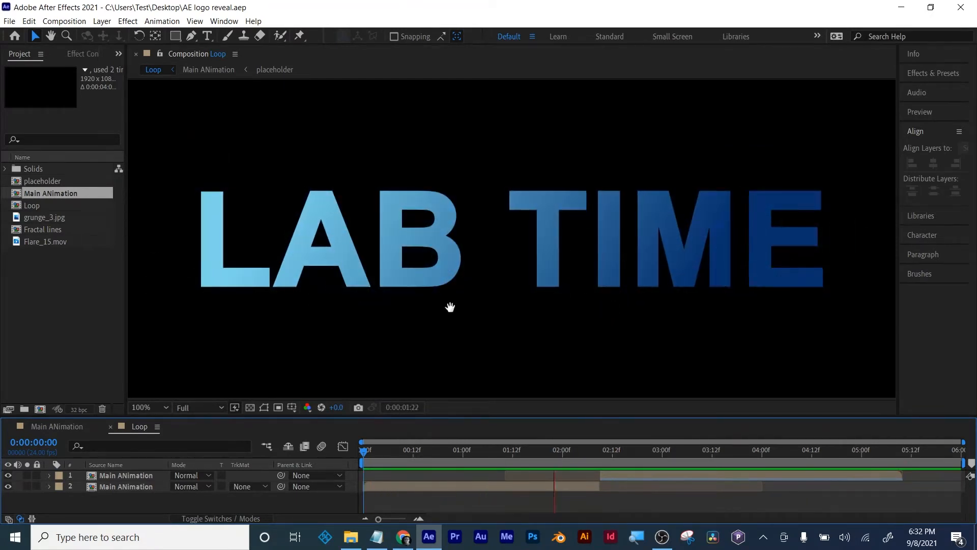
# - Purge all memory and disk cache, and close the AE logo reveal project
pyautogui.click(29, 21)
pyautogui.moveTo(122, 257)
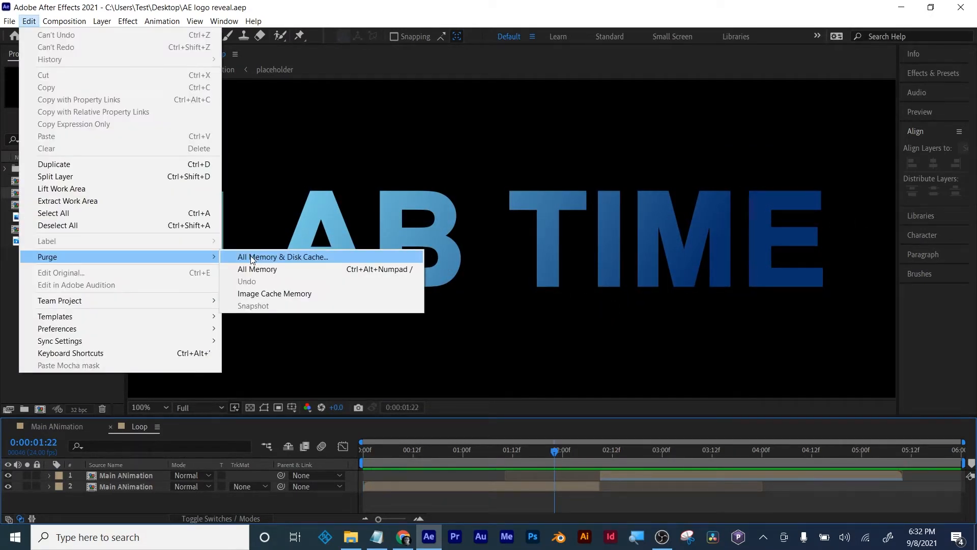
pyautogui.click(252, 255)
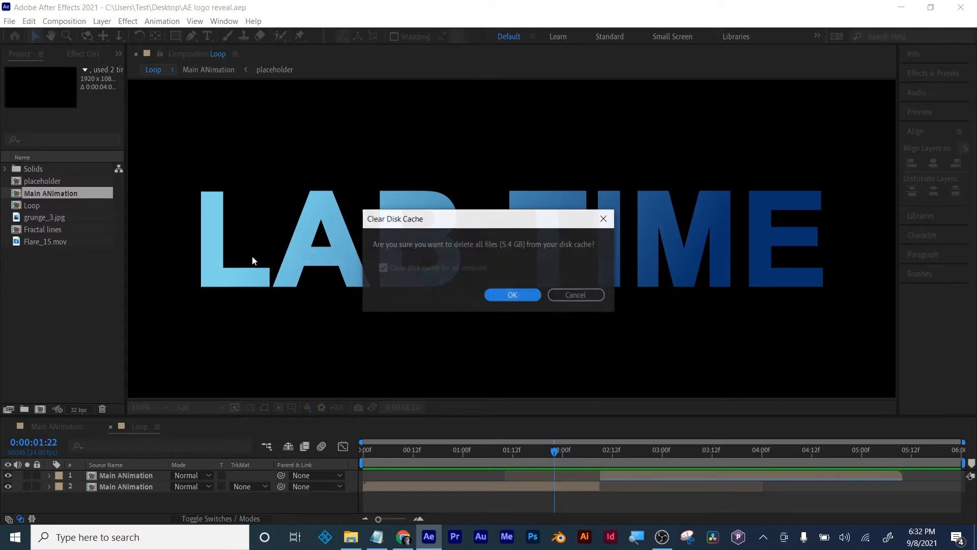
pyautogui.click(511, 296)
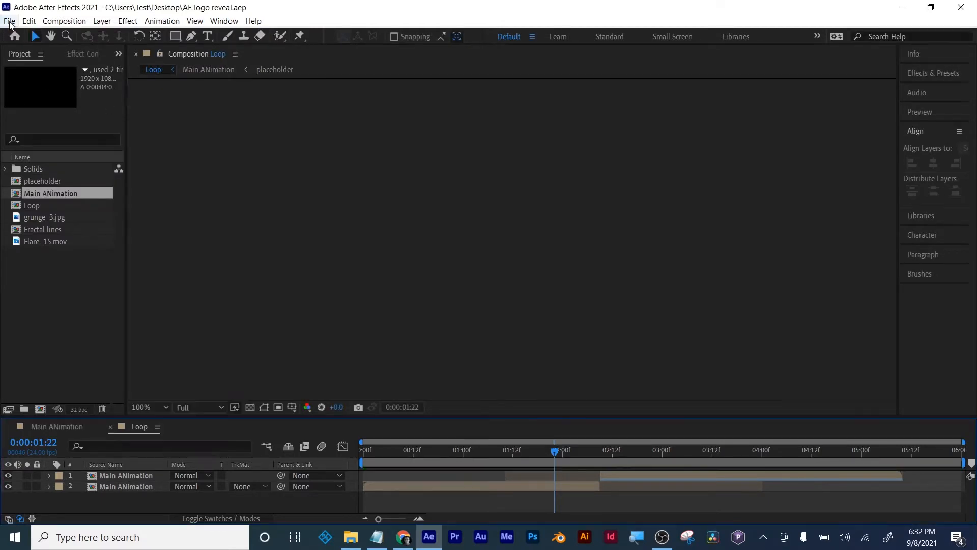
pyautogui.click(9, 21)
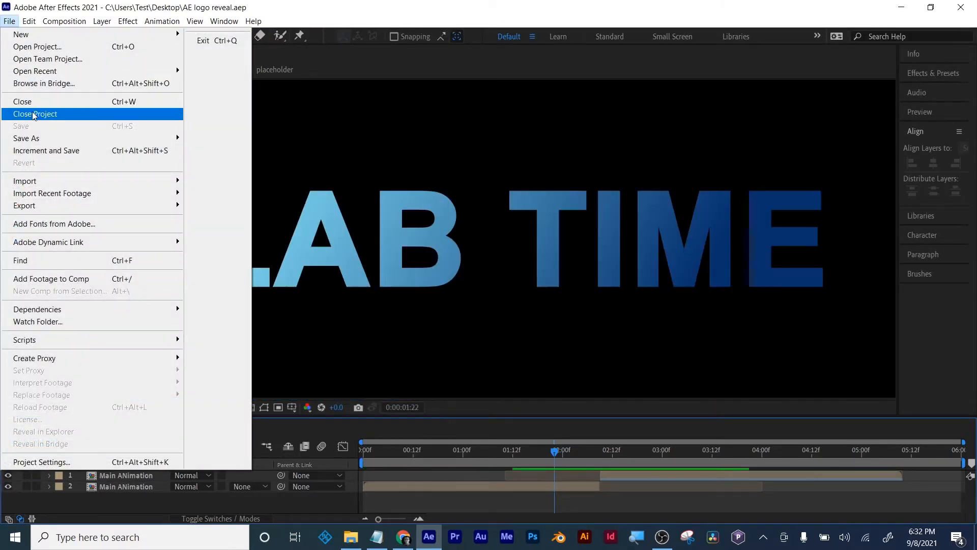
pyautogui.click(35, 114)
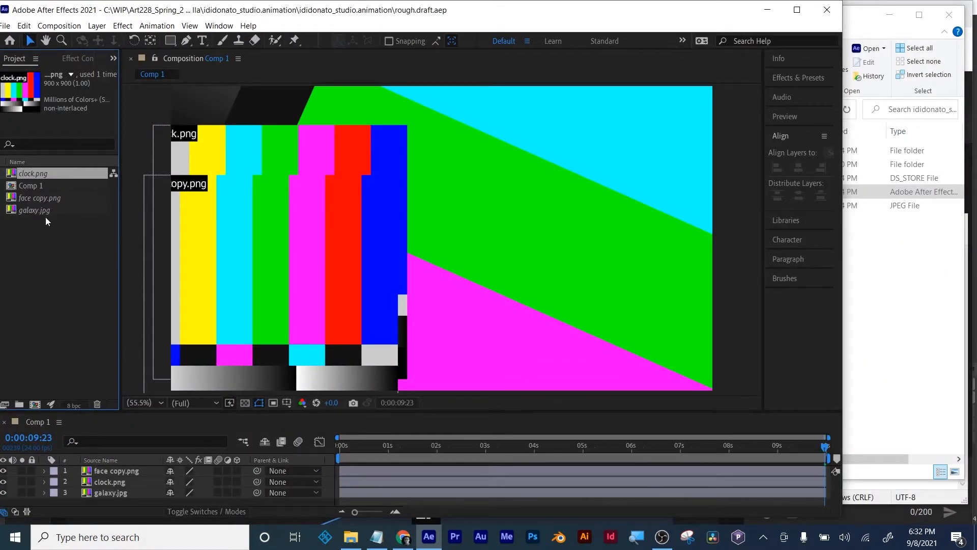
# - Start replacing the missing clock.png footage with a file and browse to WIP\Art228_Spring_2021 on the C: drive
pyautogui.rightClick(52, 177)
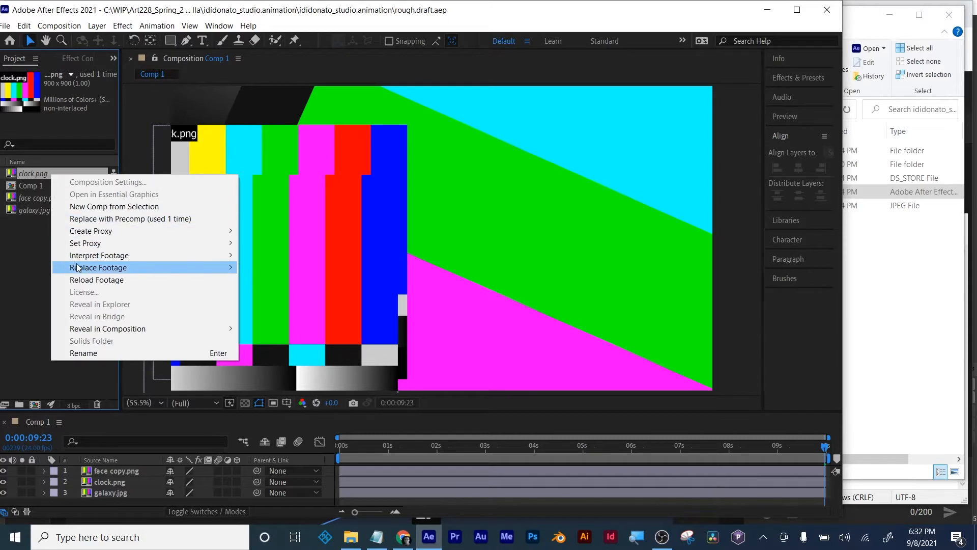
pyautogui.moveTo(114, 270)
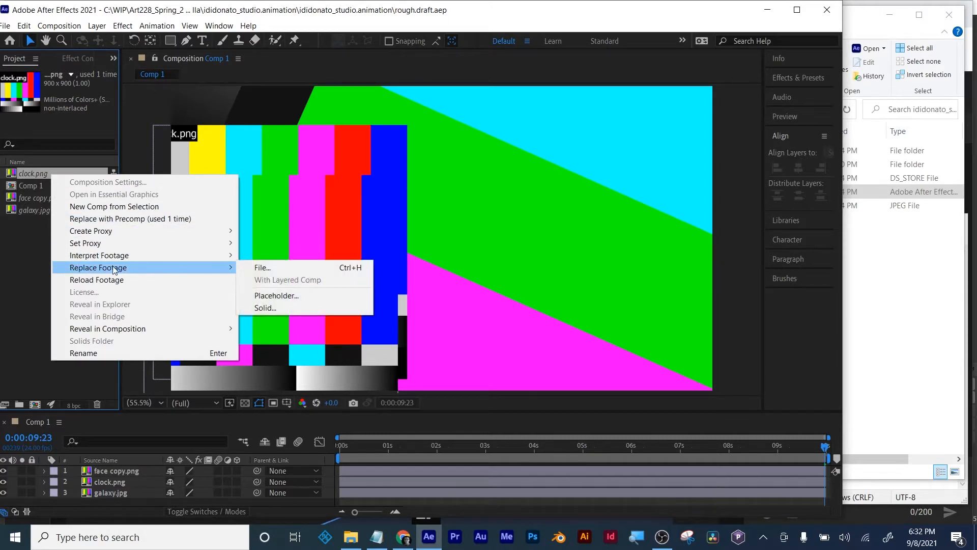
pyautogui.click(283, 268)
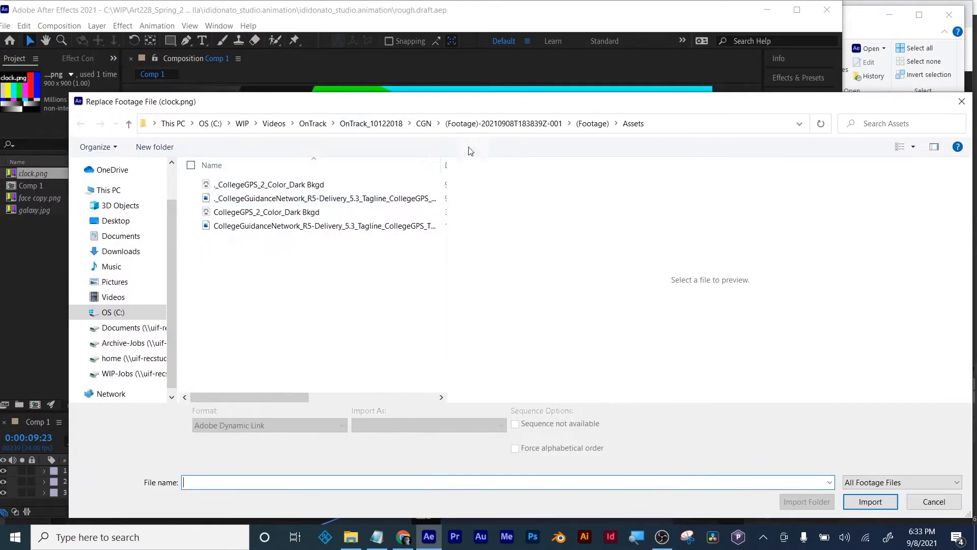
pyautogui.click(106, 190)
pyautogui.click(114, 312)
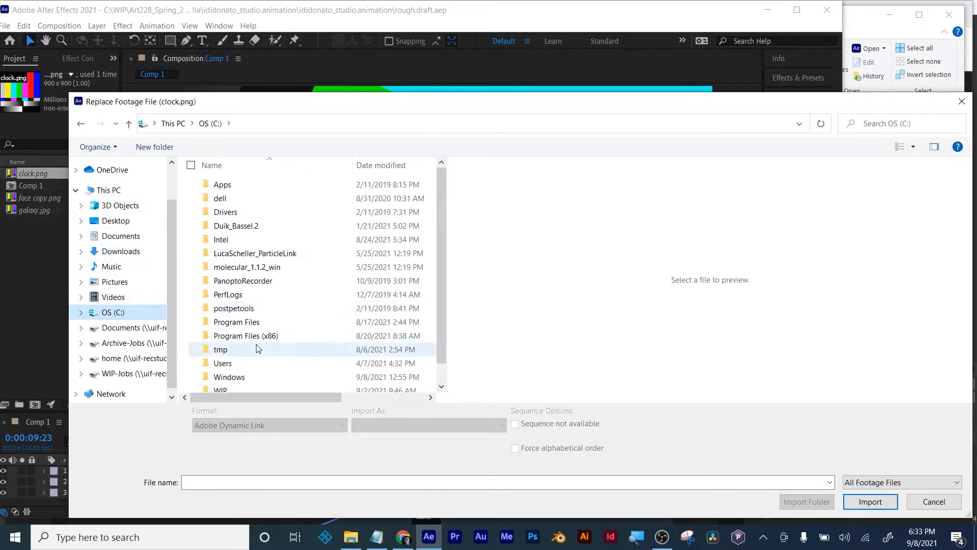
pyautogui.scroll(-1, 249, 347)
pyautogui.doubleClick(234, 372)
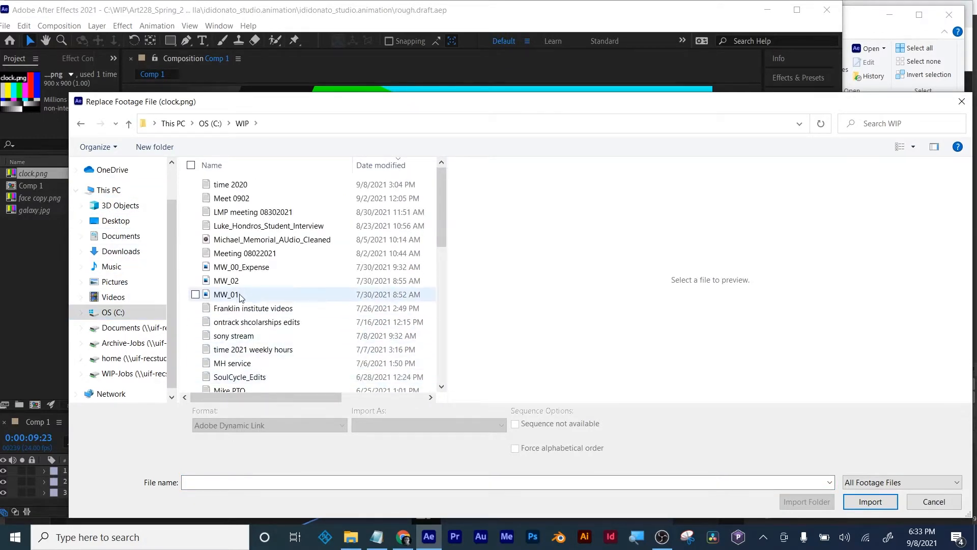
pyautogui.scroll(-5, 234, 305)
pyautogui.doubleClick(220, 221)
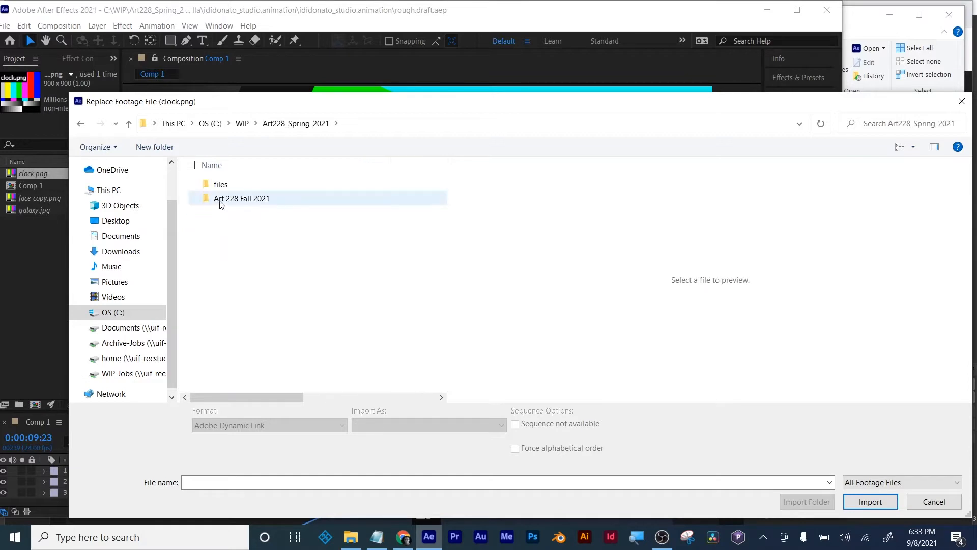
# - Relink clock.png to the clock image in the pngs folder of the student's project inside Art 228 Fall 2021
pyautogui.doubleClick(220, 200)
pyautogui.click(225, 198)
pyautogui.doubleClick(226, 197)
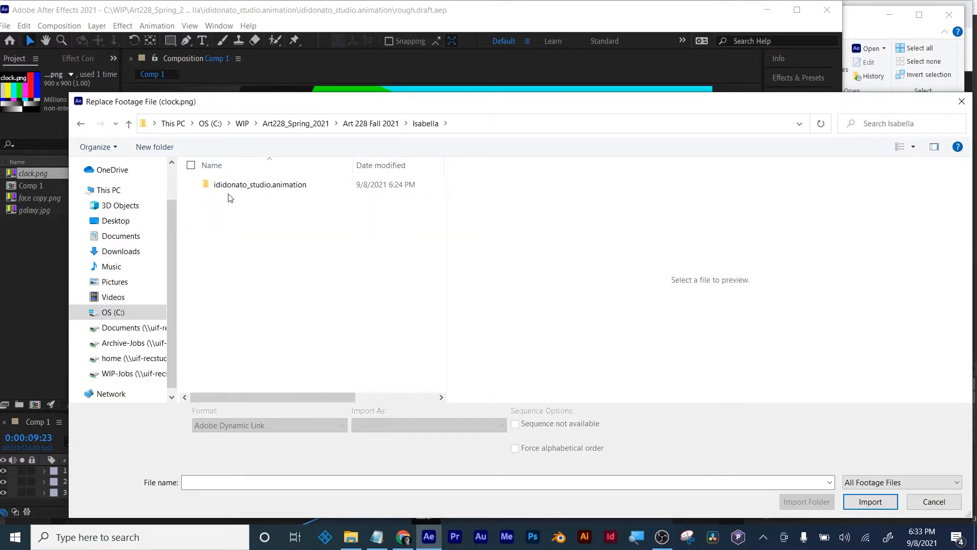
pyautogui.doubleClick(228, 185)
pyautogui.doubleClick(224, 198)
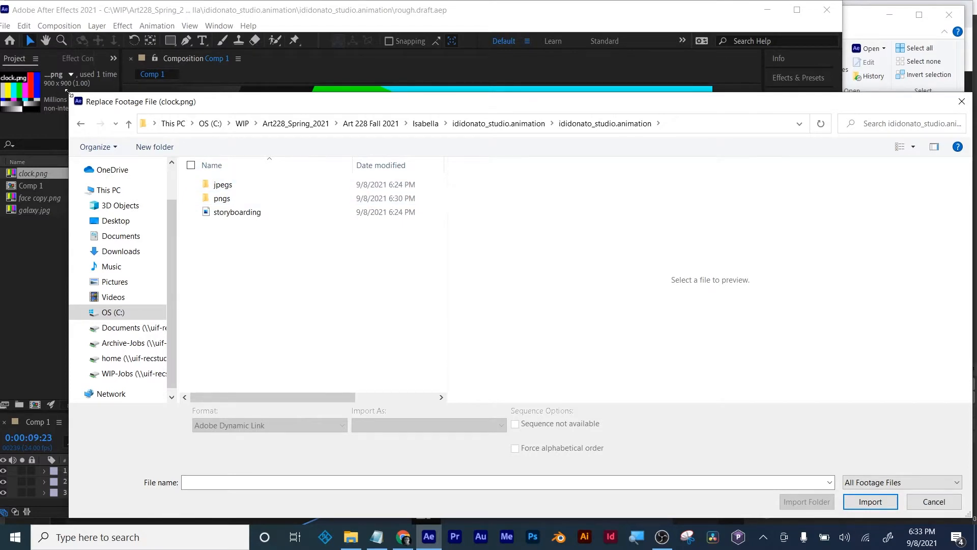
pyautogui.moveTo(70, 93); pyautogui.dragTo(447, 95)
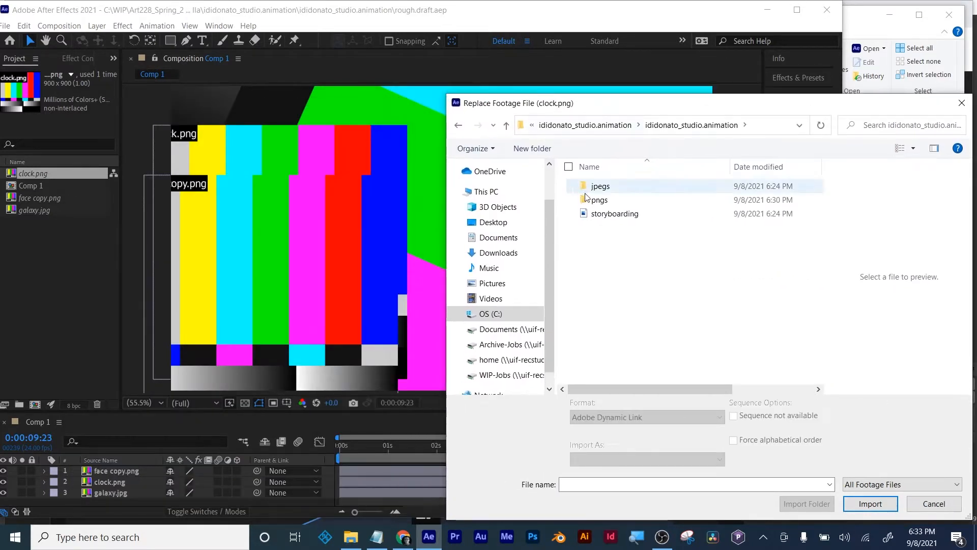
pyautogui.doubleClick(603, 201)
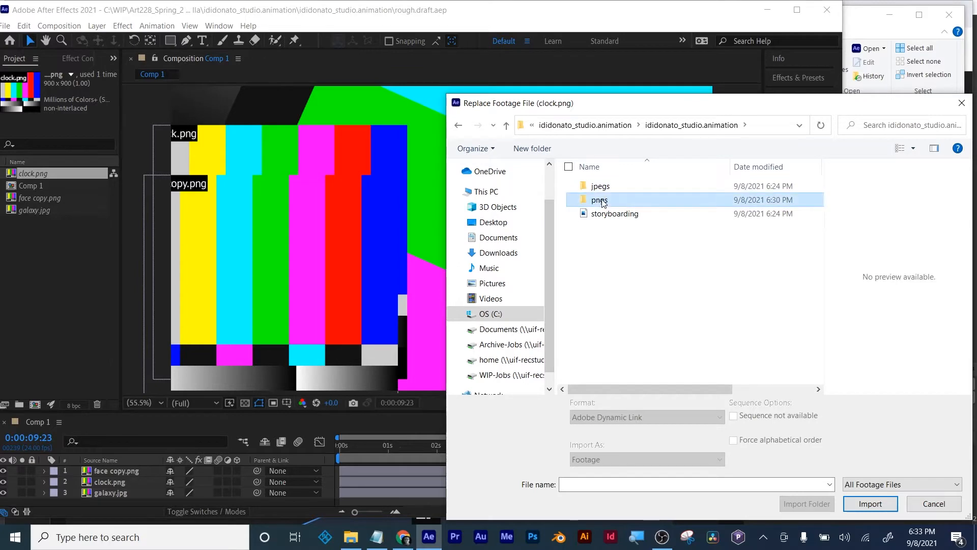
pyautogui.click(600, 199)
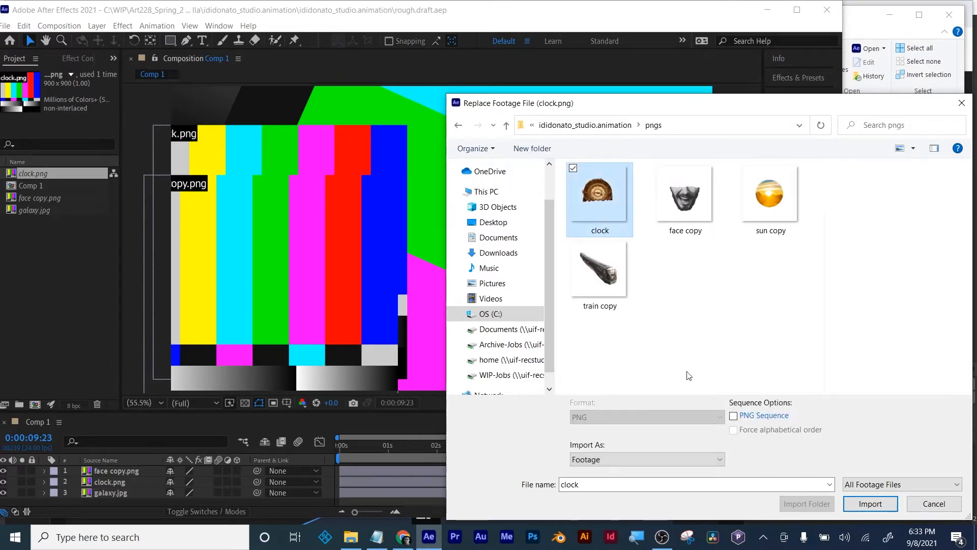
pyautogui.click(870, 503)
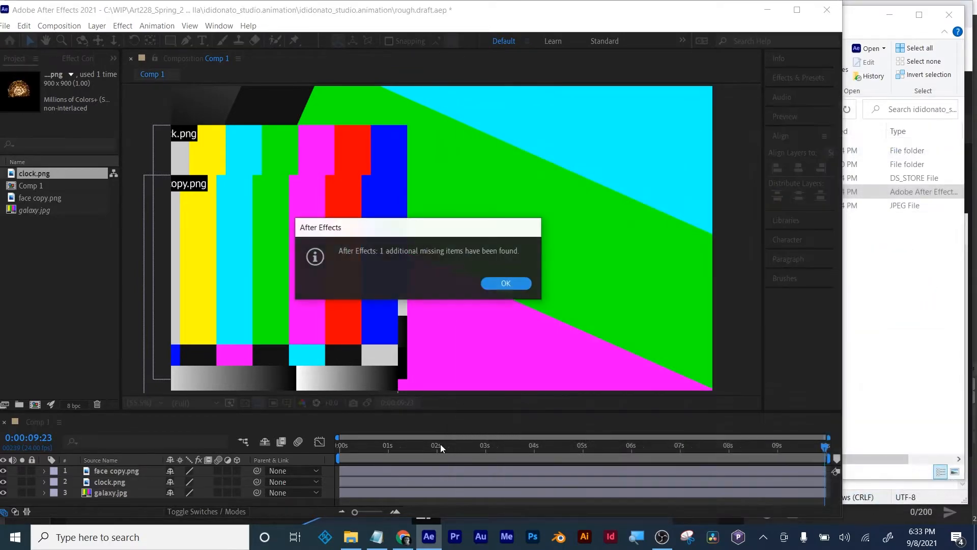
pyautogui.click(504, 283)
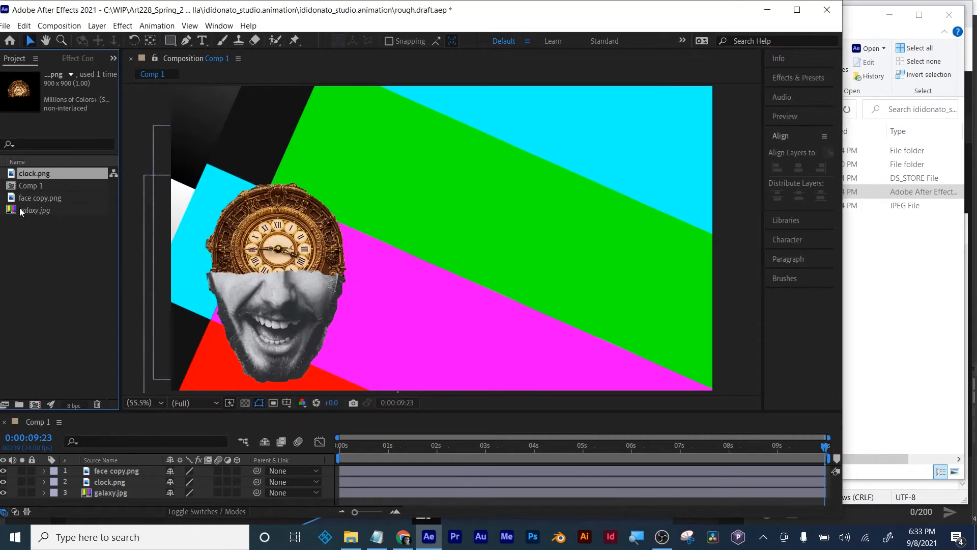
# - Replace the missing galaxy.jpg footage with the galaxy image from the project's jpegs folder
pyautogui.rightClick(28, 210)
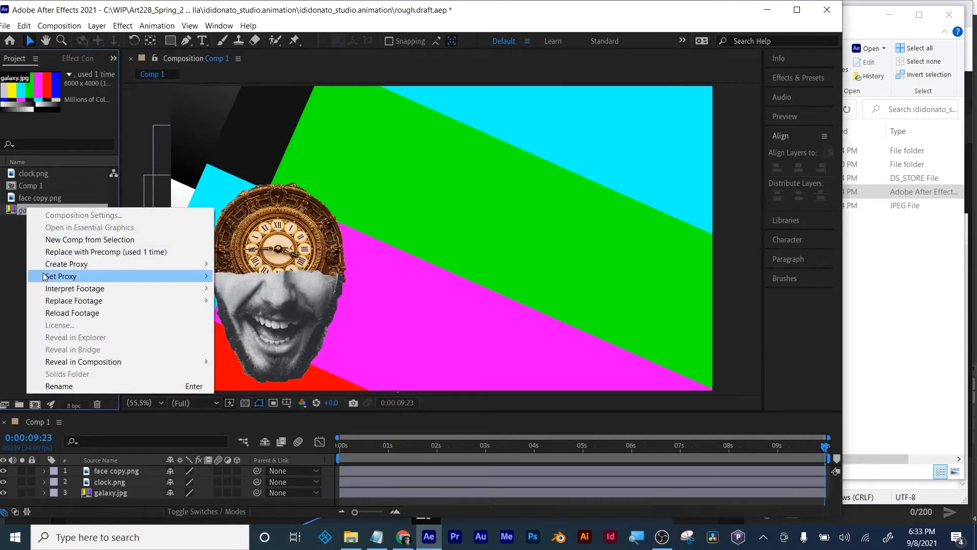
pyautogui.moveTo(64, 301)
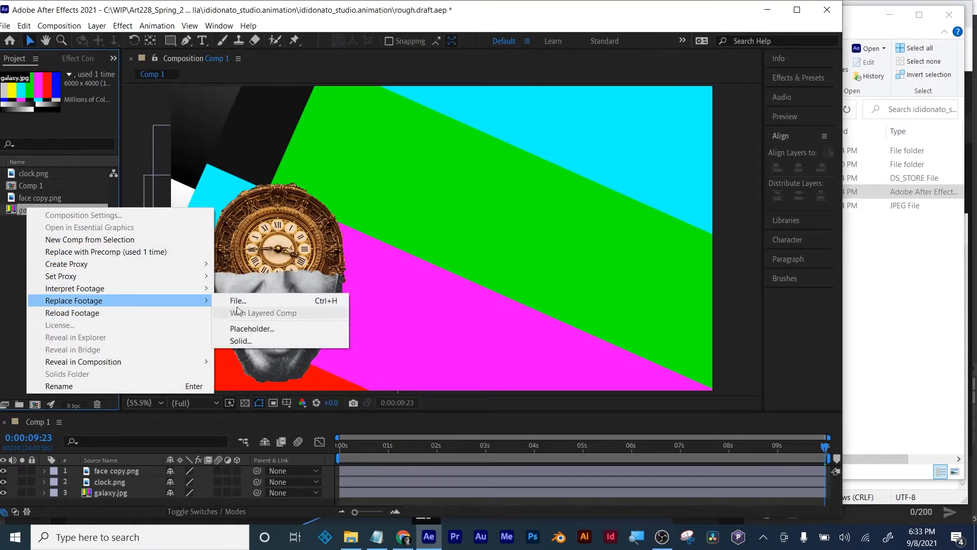
pyautogui.click(282, 300)
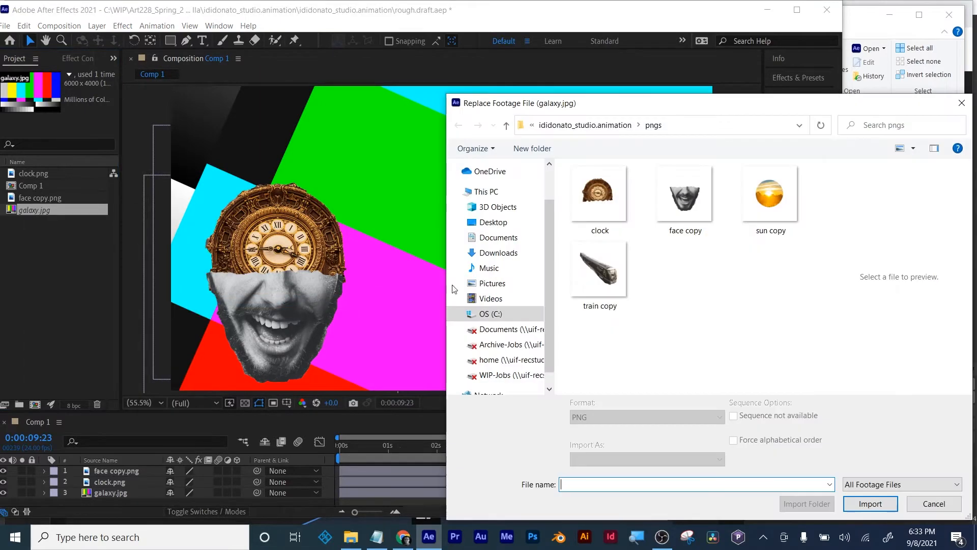
pyautogui.hotkey('alt', 'Up')
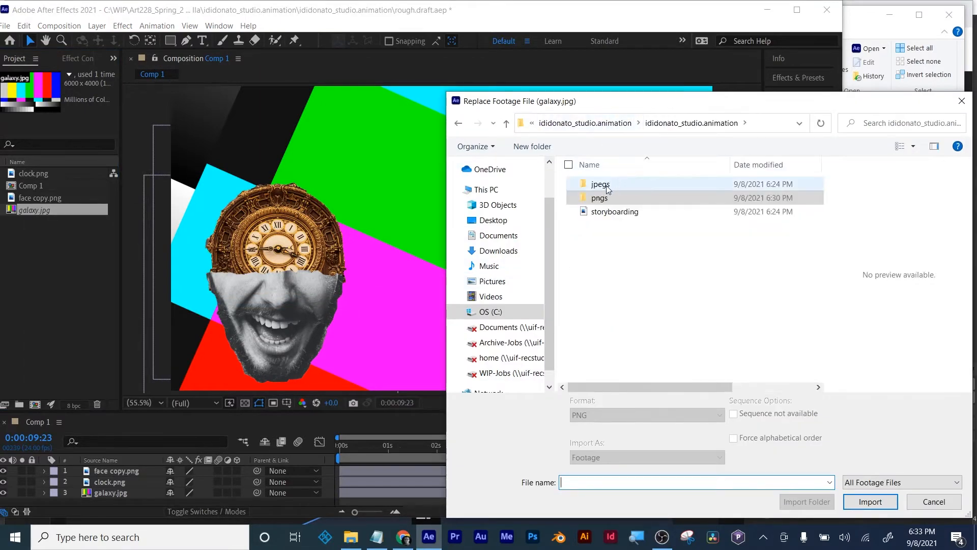
pyautogui.doubleClick(606, 184)
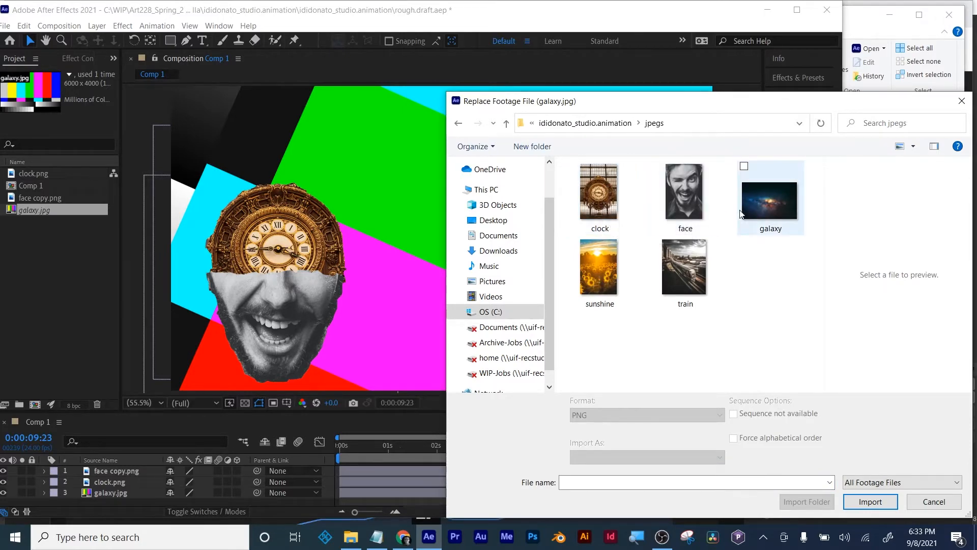
pyautogui.doubleClick(762, 201)
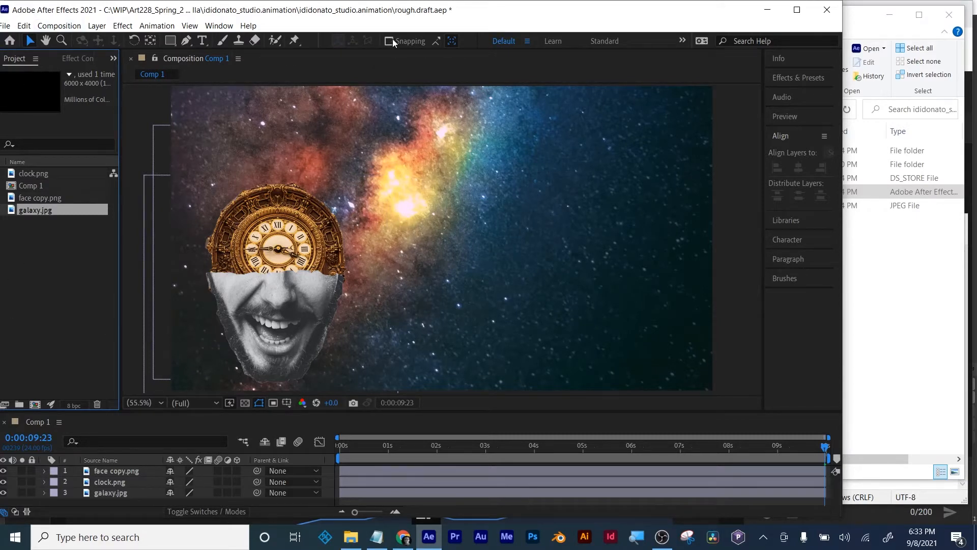
# - Maximize the window, save the project as rough.draft_MW in the same folder, and return the playhead to the start of Comp 1
pyautogui.click(797, 9)
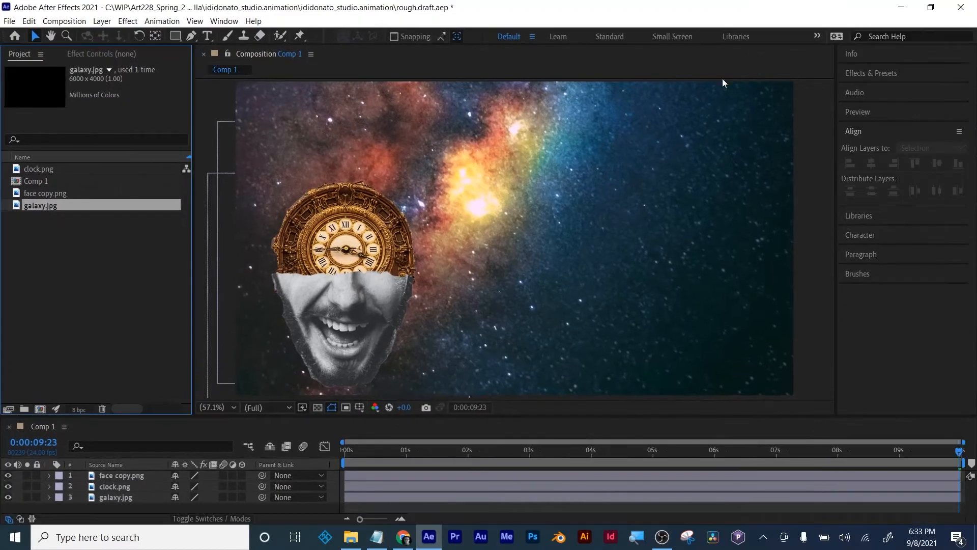
pyautogui.click(9, 21)
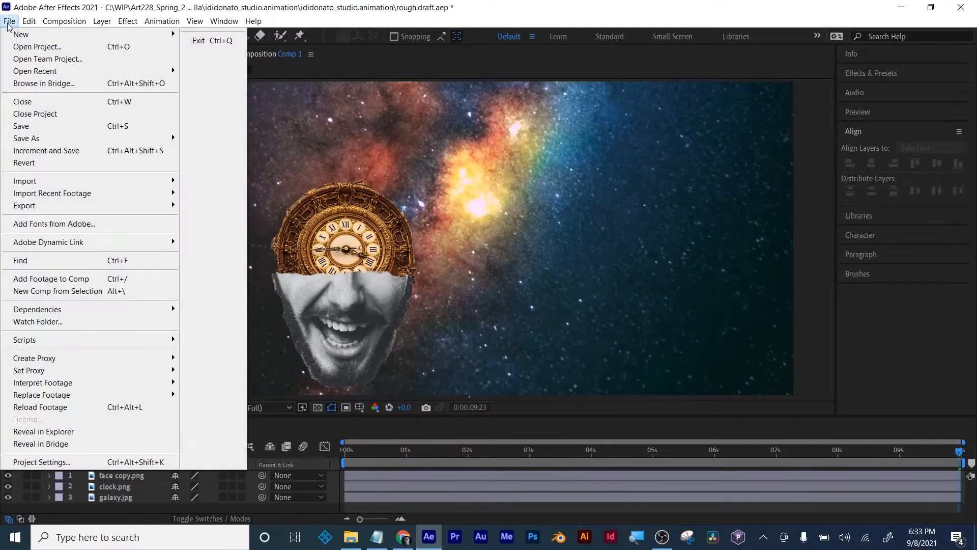
pyautogui.moveTo(45, 140)
pyautogui.click(225, 143)
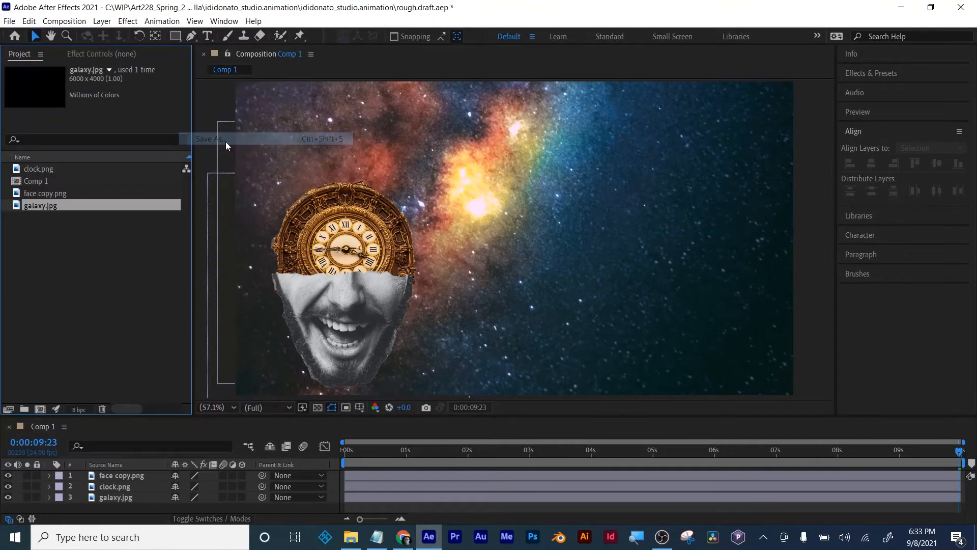
pyautogui.click(181, 445)
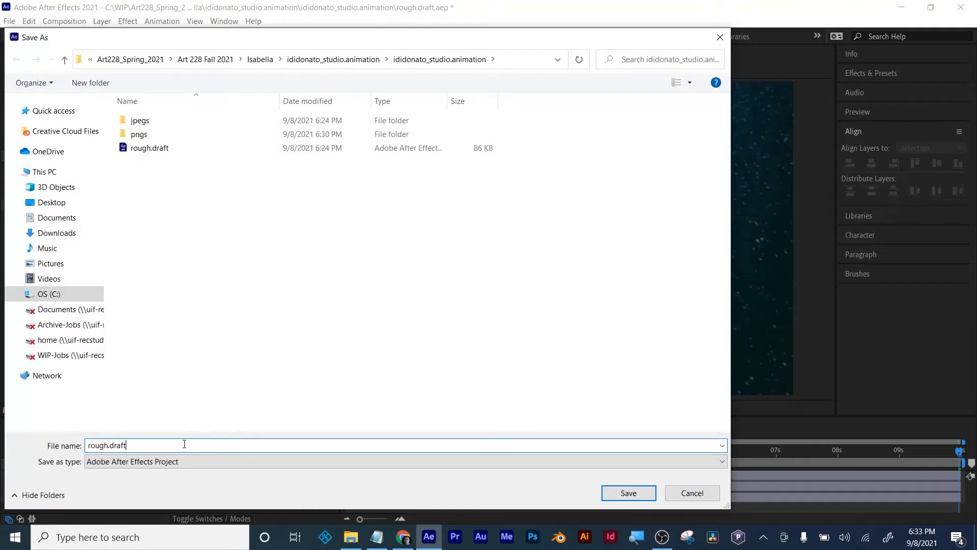
pyautogui.write('_MW')
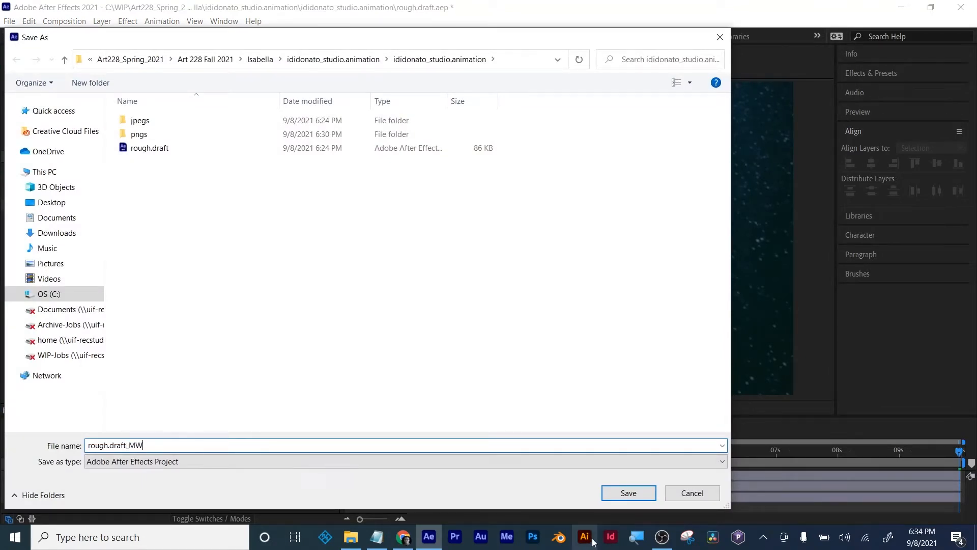
pyautogui.click(623, 490)
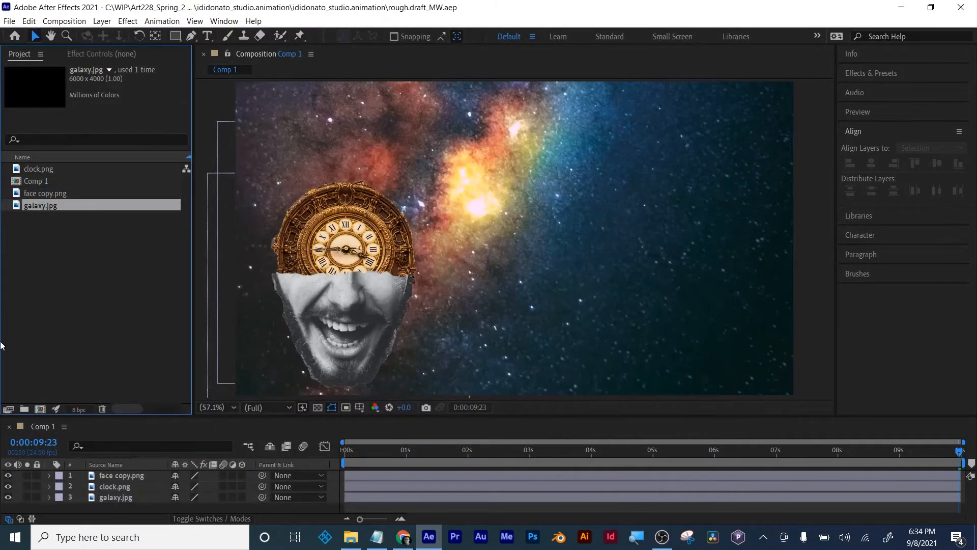
pyautogui.moveTo(356, 454); pyautogui.dragTo(331, 453)
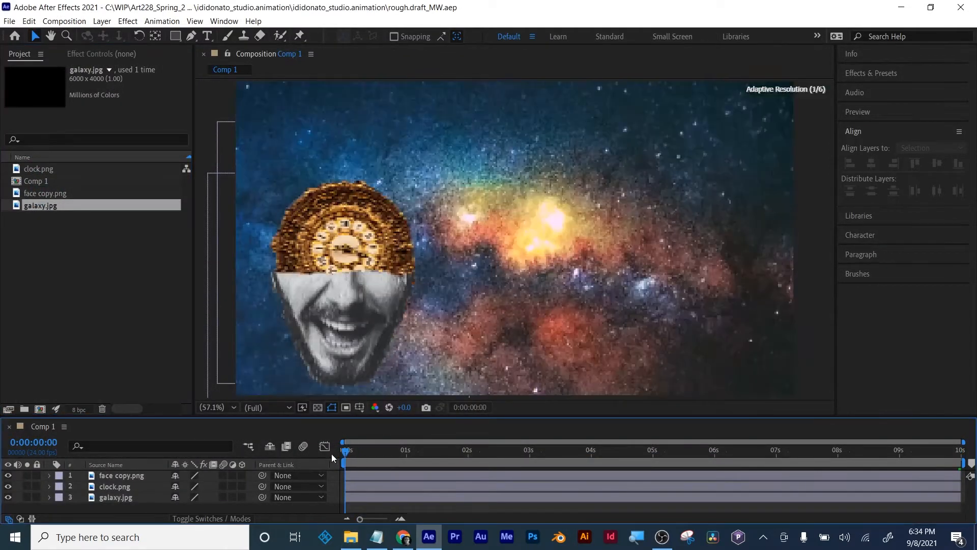
# - Open the storyboarding image from the project folder in File Explorer, examine it enlarged, and switch to the Week02 notes in Notepad
pyautogui.click(344, 542)
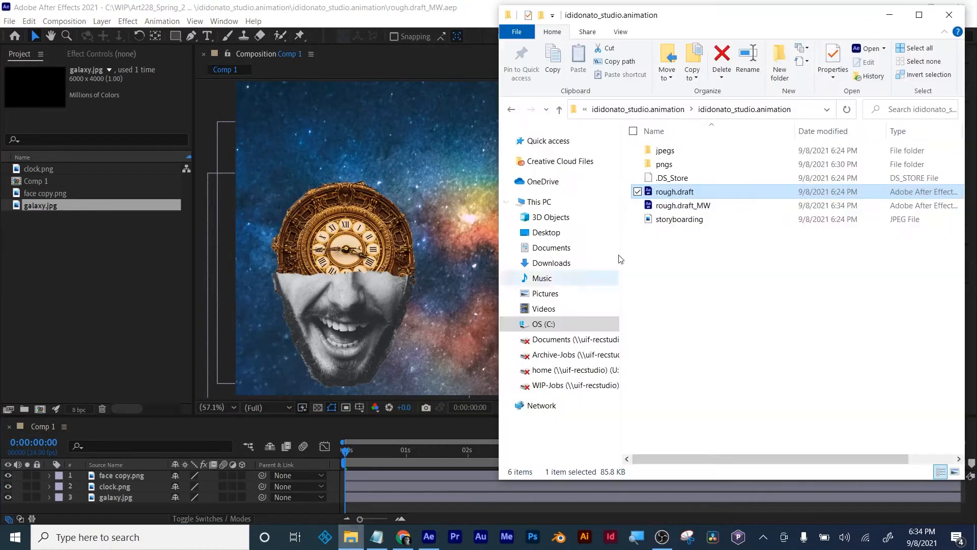
pyautogui.click(684, 221)
pyautogui.doubleClick(685, 224)
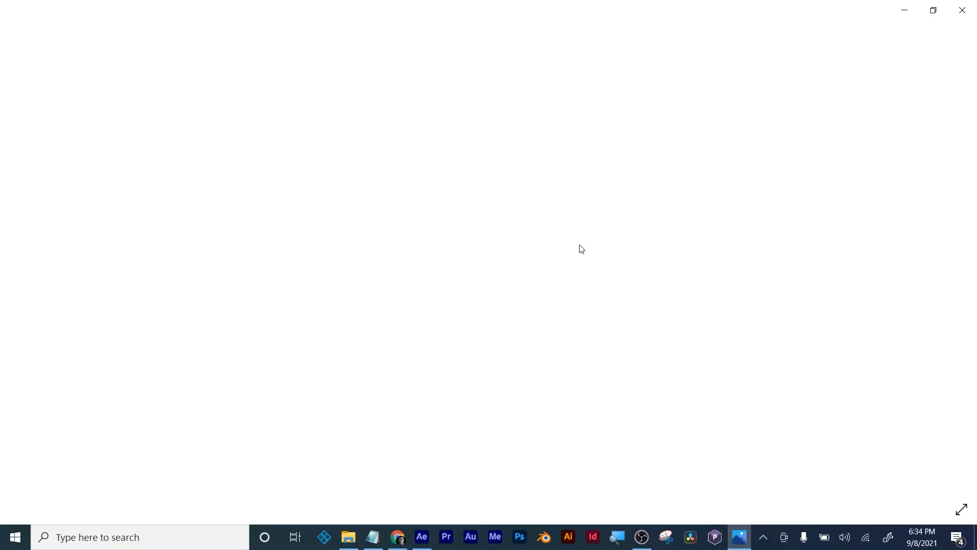
pyautogui.scroll(3, 433, 198)
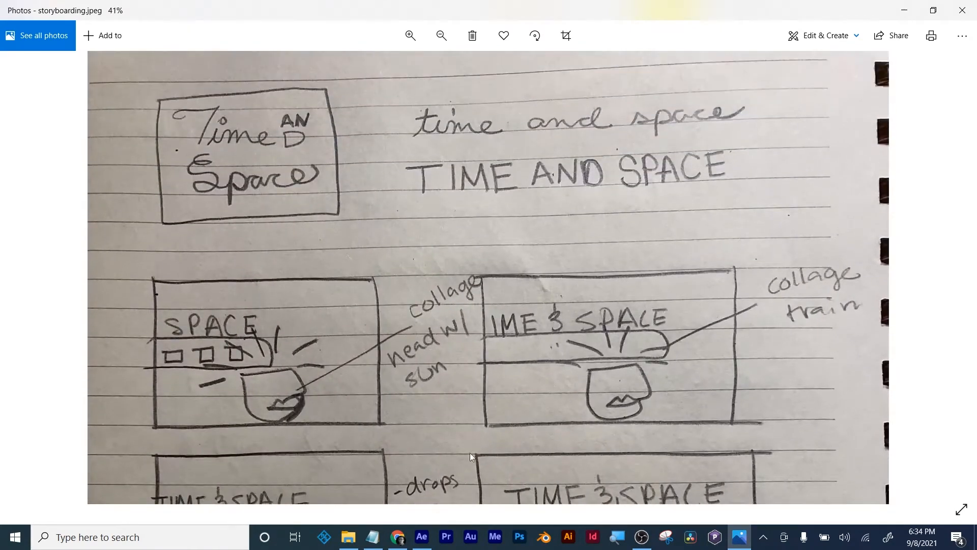
pyautogui.click(373, 536)
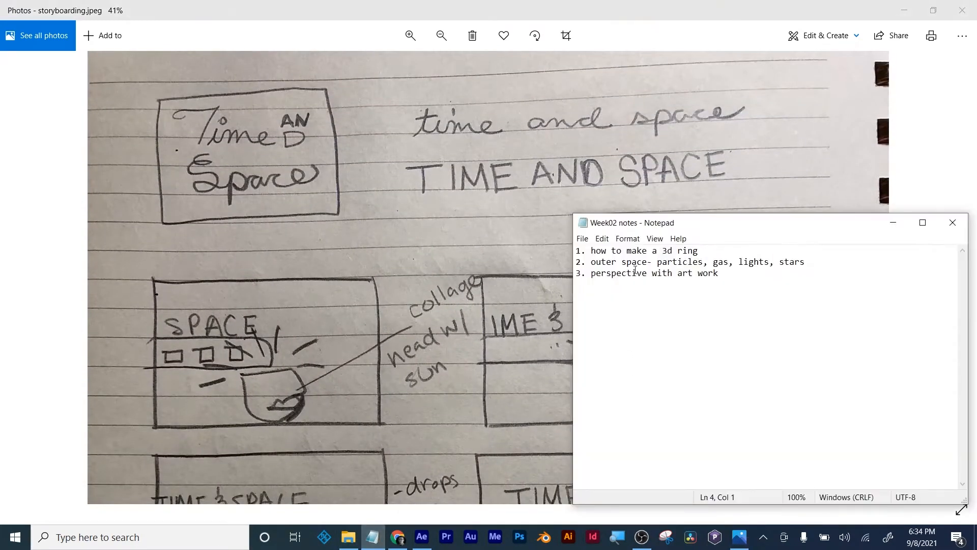
# - Review the three items in the Week02 notes, update the item numbering with 3 and 2, and save the file
pyautogui.moveTo(698, 251); pyautogui.dragTo(576, 253)
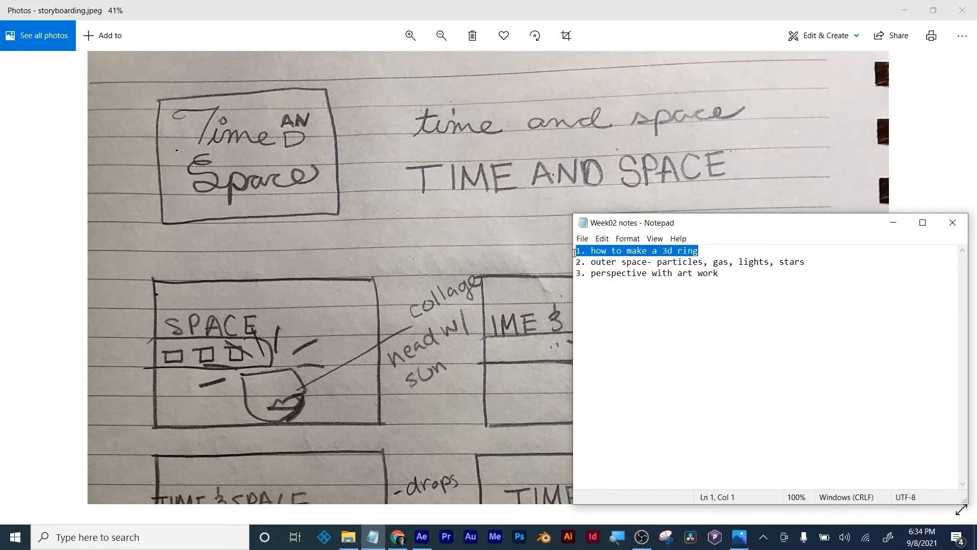
pyautogui.click(637, 261)
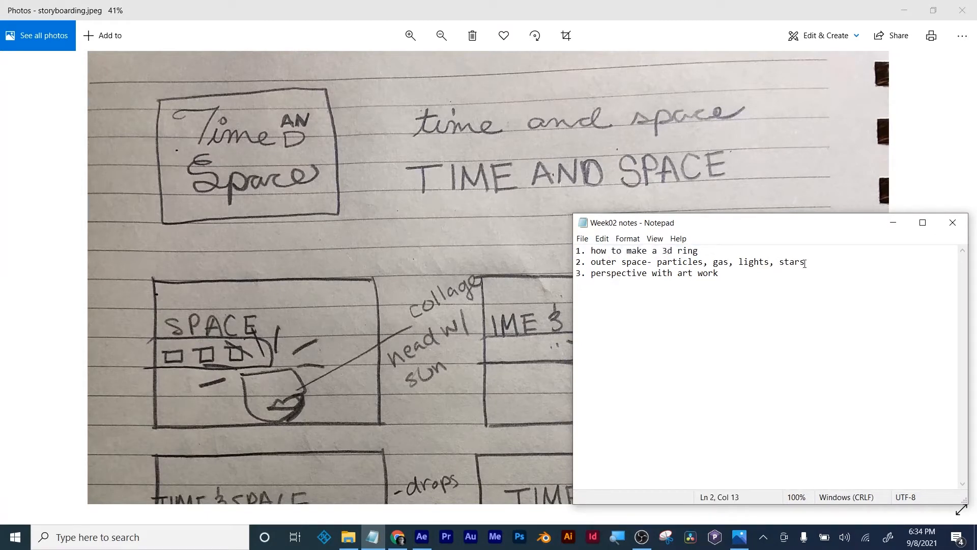
pyautogui.moveTo(805, 262); pyautogui.dragTo(575, 263)
pyautogui.click(616, 273)
pyautogui.moveTo(725, 274); pyautogui.dragTo(577, 274)
pyautogui.click(586, 283)
pyautogui.write('3')
pyautogui.write('2')
pyautogui.click(604, 306)
pyautogui.hotkey('ctrl', 's')
# - Examine the ringed planet sketch with the Time and Space lettering on the storyboard image, enlarged
pyautogui.scroll(-4, 392, 362)
pyautogui.moveTo(389, 359); pyautogui.dragTo(318, 63)
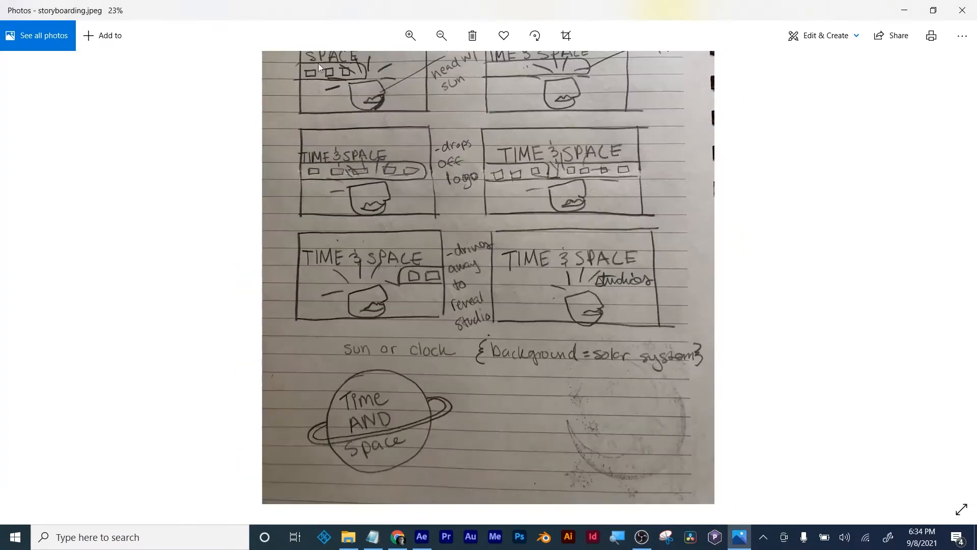
pyautogui.scroll(4, 303, 361)
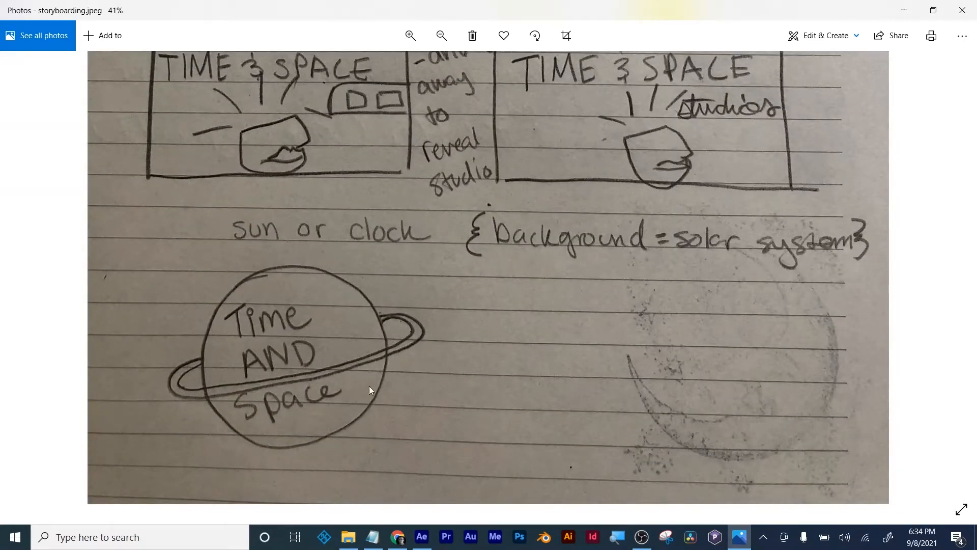
# - Switch to After Effects and create a composition named MW ideas with a duration of 10 seconds
pyautogui.click(421, 536)
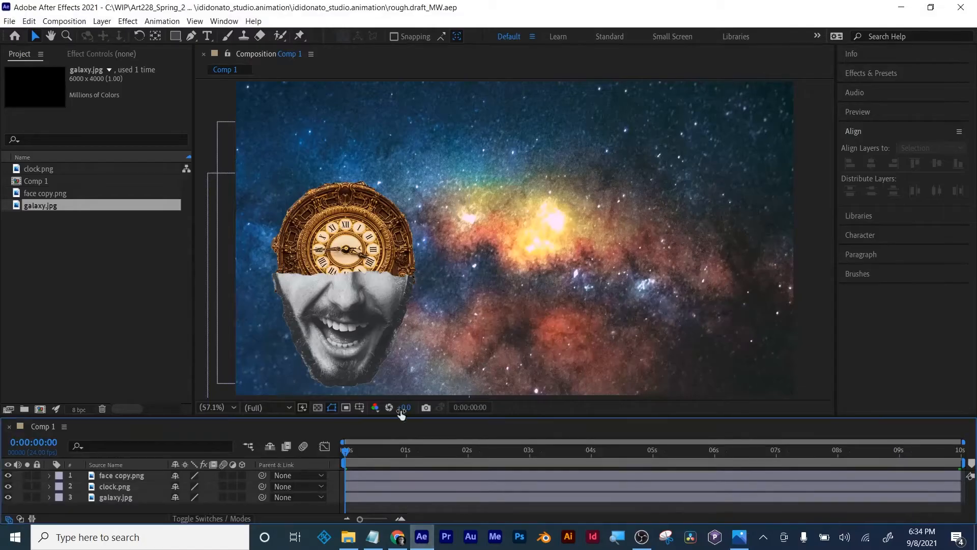
pyautogui.moveTo(377, 453); pyautogui.dragTo(163, 393)
pyautogui.click(40, 409)
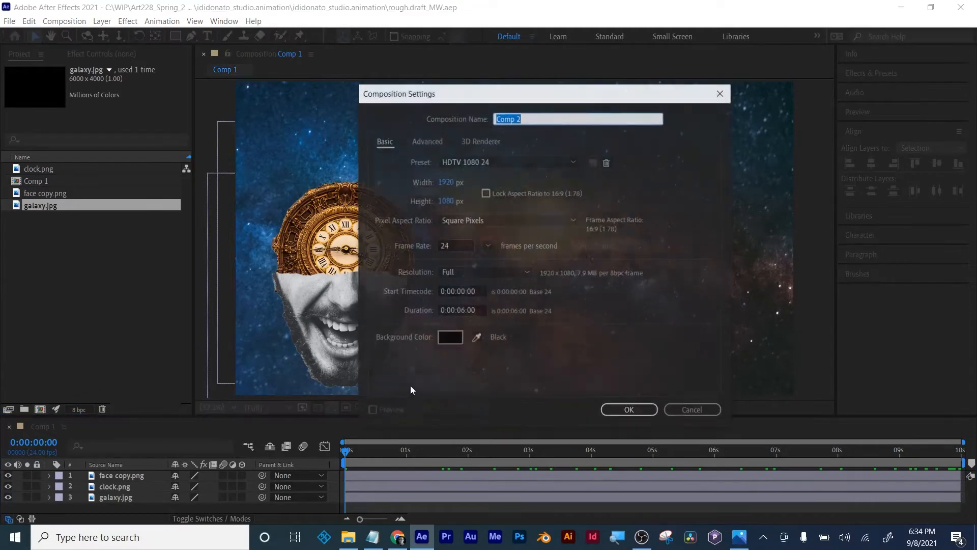
pyautogui.write('MW')
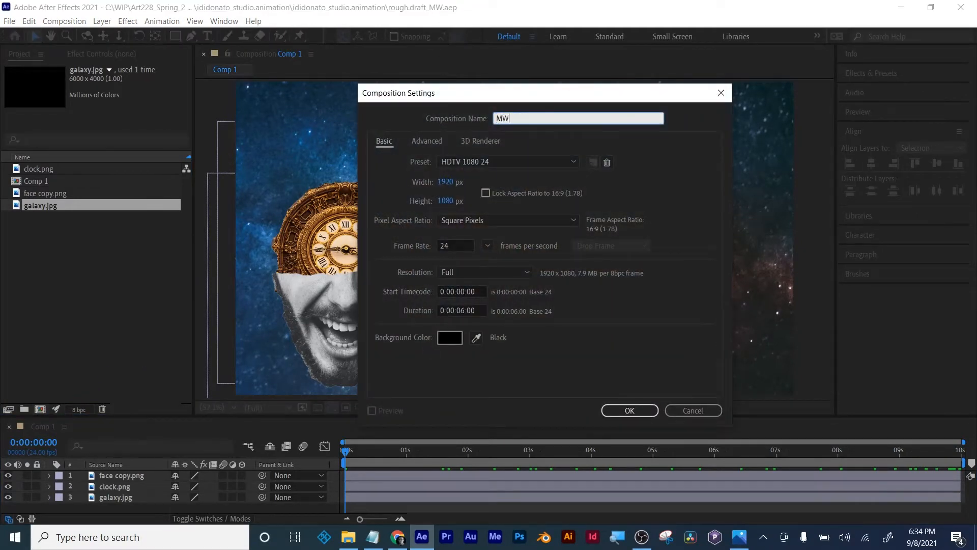
pyautogui.write(' ideas')
pyautogui.click(461, 309)
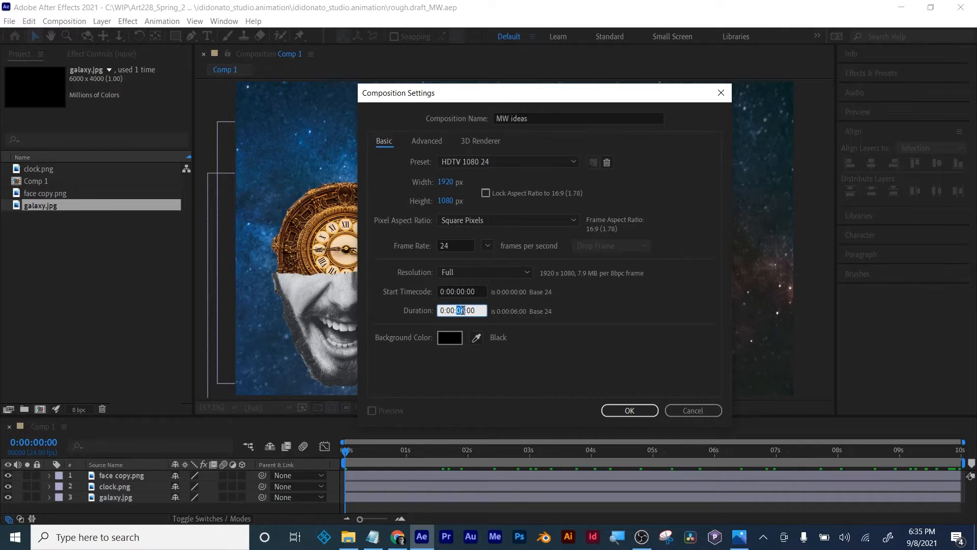
pyautogui.write('10')
pyautogui.click(631, 410)
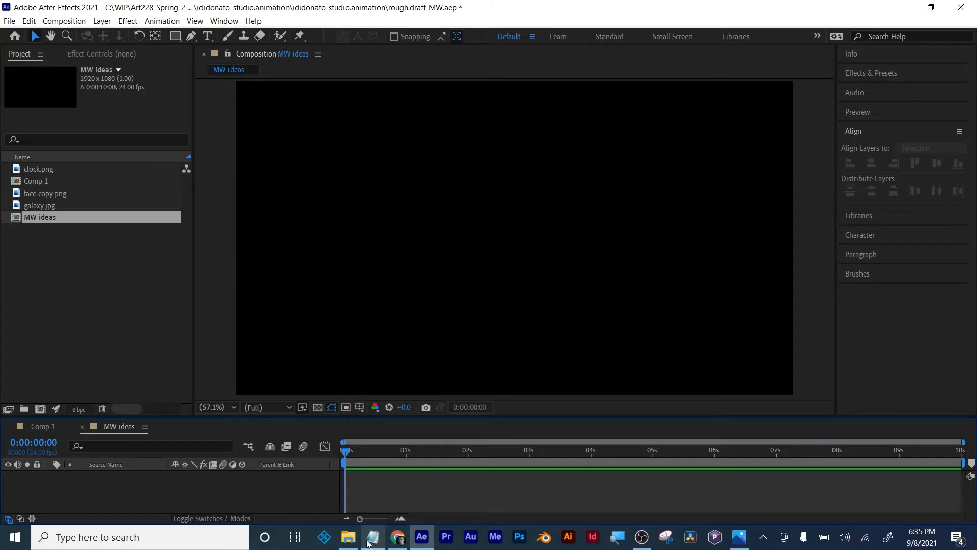
# - Compare the empty composition with the ringed planet sketch on the storyboard, and return to After Effects
pyautogui.click(739, 537)
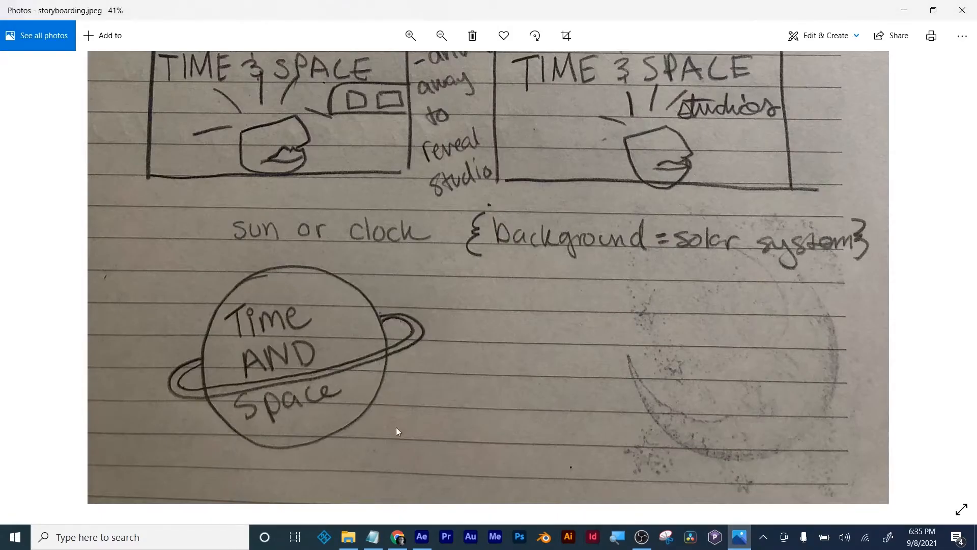
pyautogui.click(421, 536)
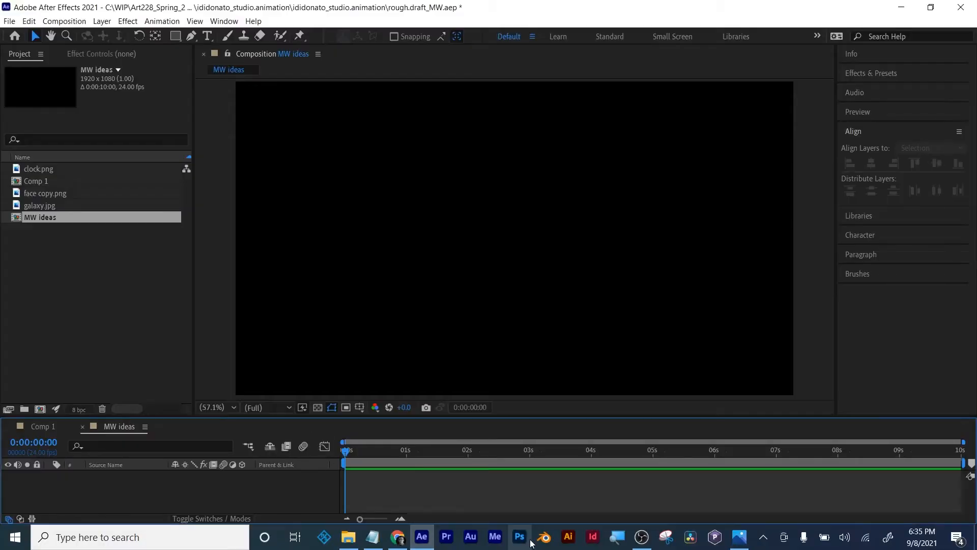
pyautogui.click(739, 537)
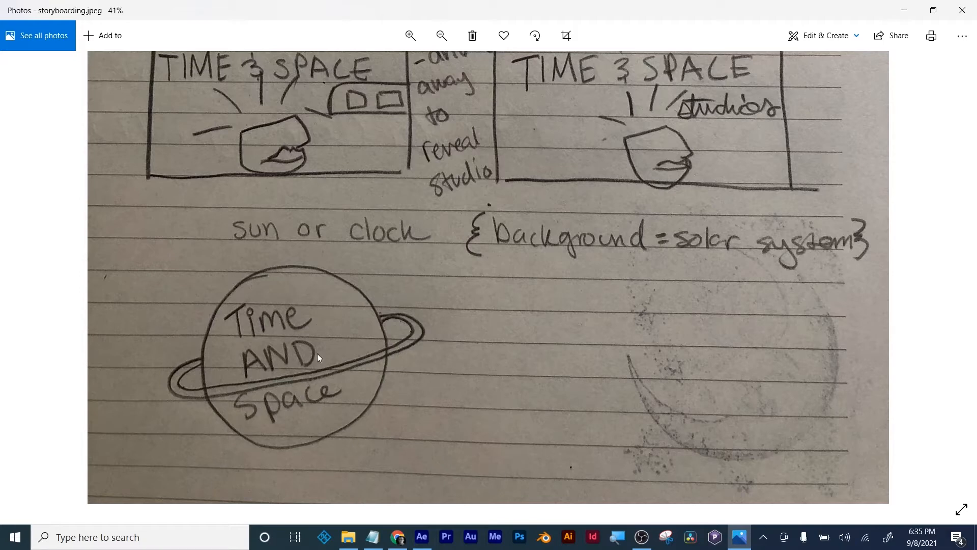
pyautogui.click(424, 538)
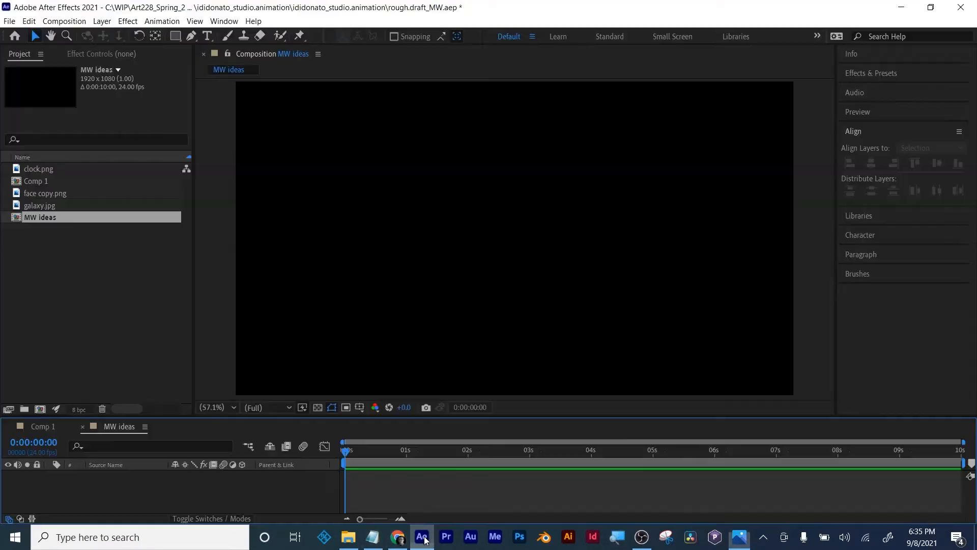
# - Draw a circle with the Ellipse tool in MW ideas and move it close to the centre of the composition
pyautogui.click(178, 40)
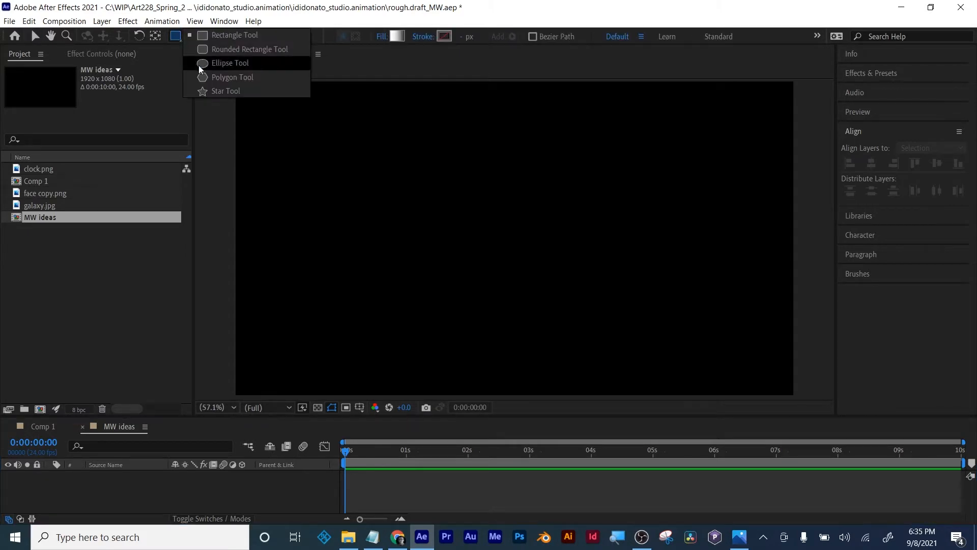
pyautogui.click(214, 63)
pyautogui.moveTo(426, 176); pyautogui.dragTo(614, 350)
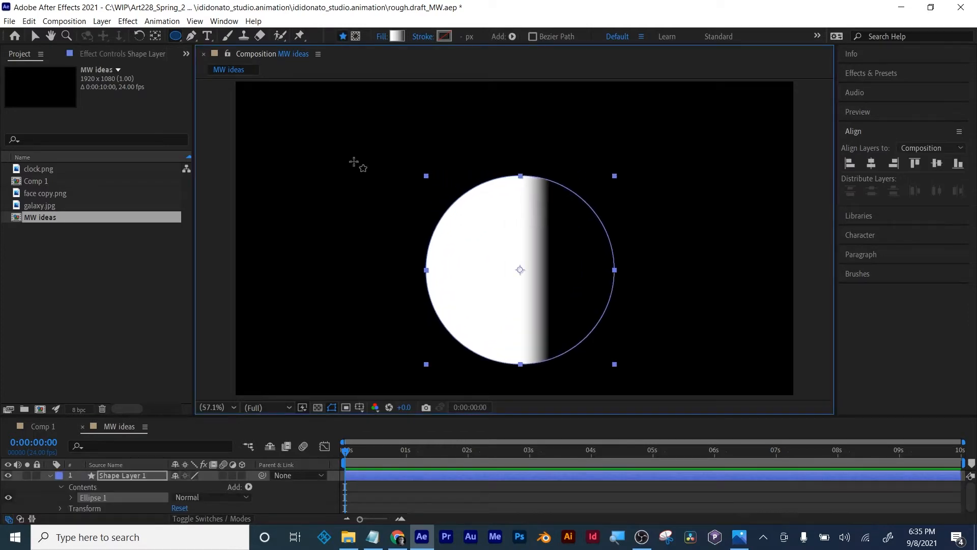
pyautogui.click(36, 37)
pyautogui.moveTo(519, 250); pyautogui.dragTo(510, 226)
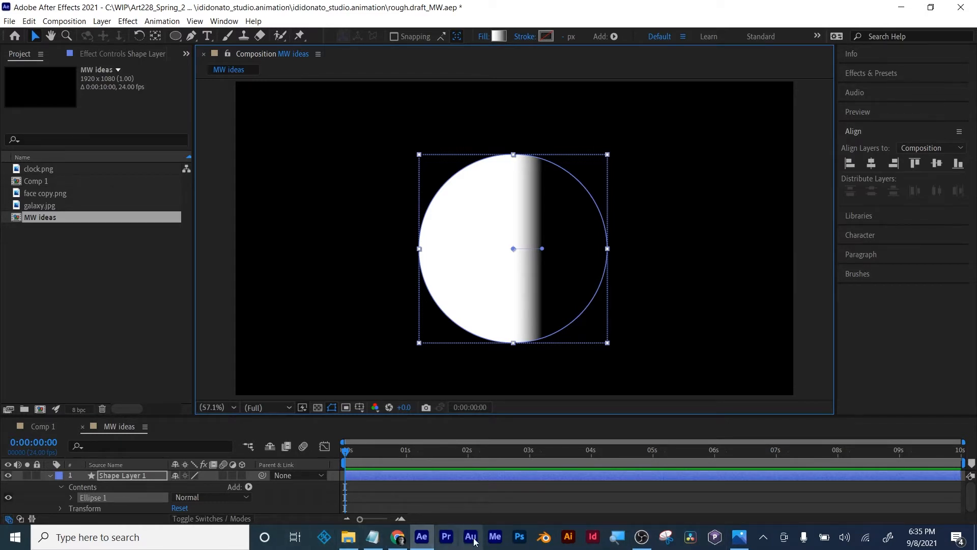
# - Enlarge the screen to 200% with Magnifier and reactivate the Ellipse tool for the circle
pyautogui.click(620, 541)
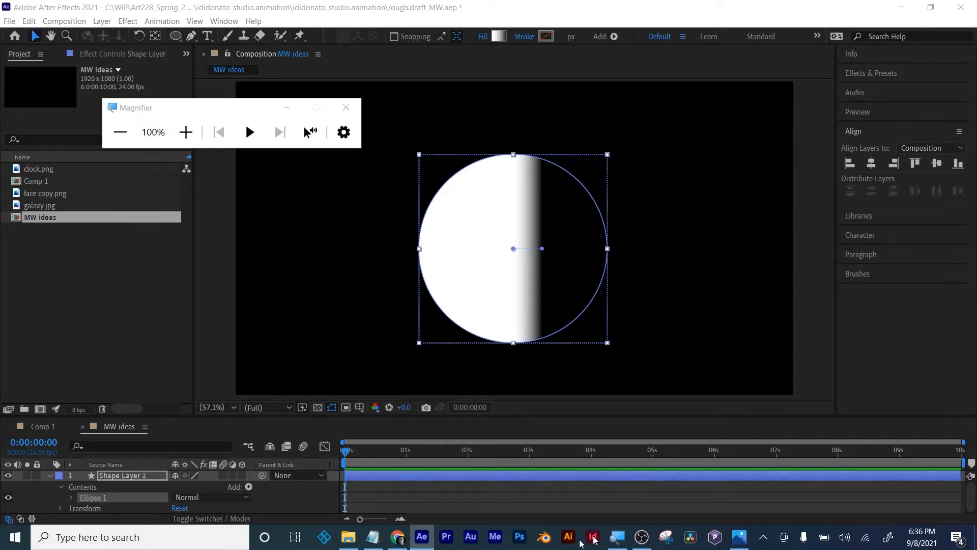
pyautogui.click(185, 131)
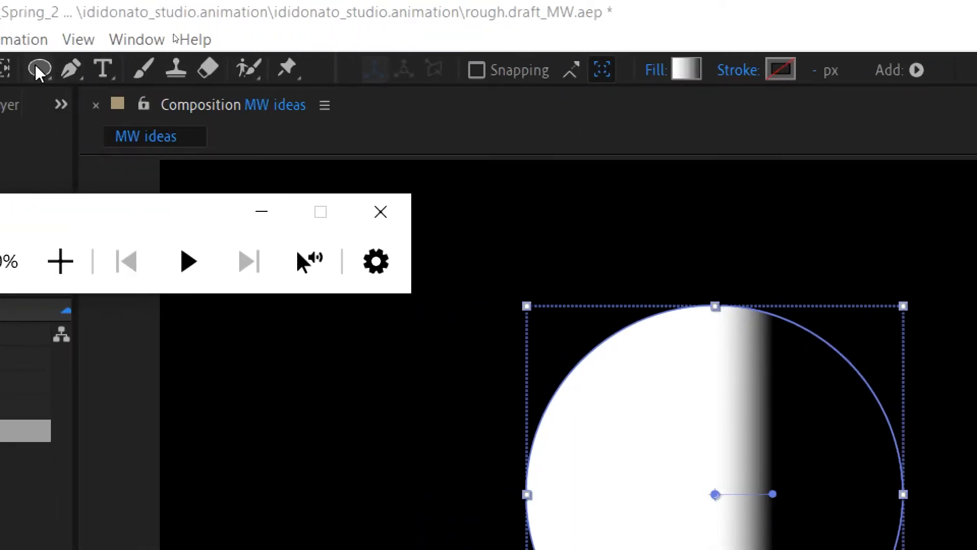
pyautogui.click(38, 71)
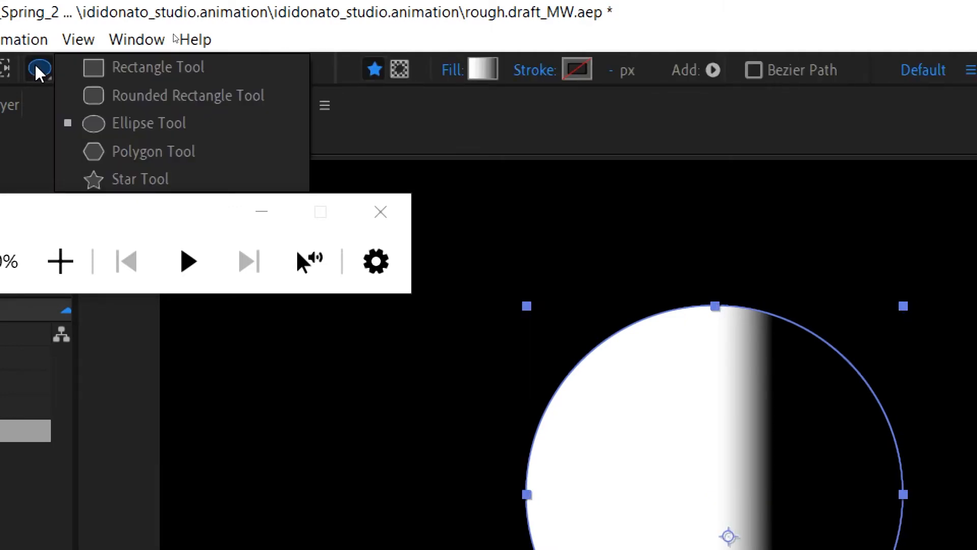
pyautogui.click(38, 71)
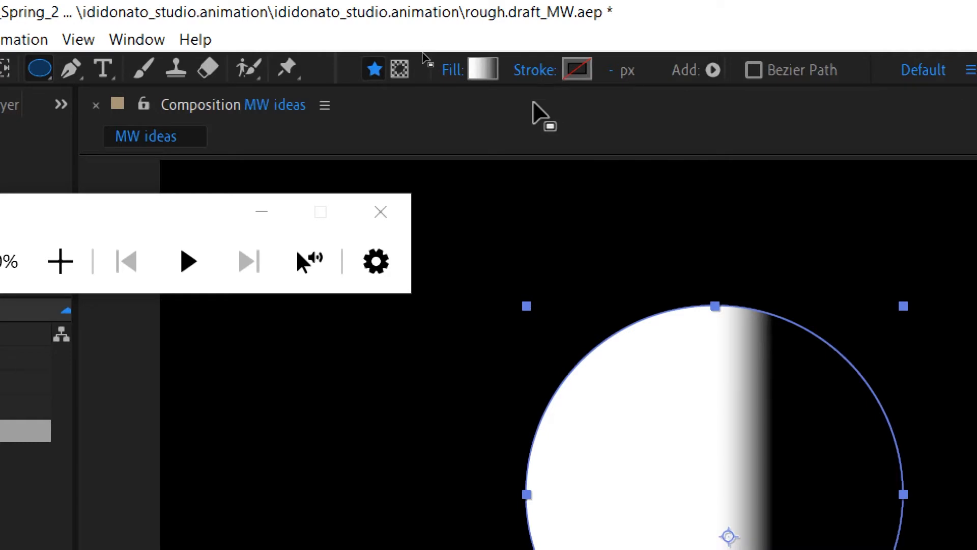
# - Change the circle's fill type to Radial Gradient, keeping Normal blending and 100% opacity
pyautogui.click(453, 76)
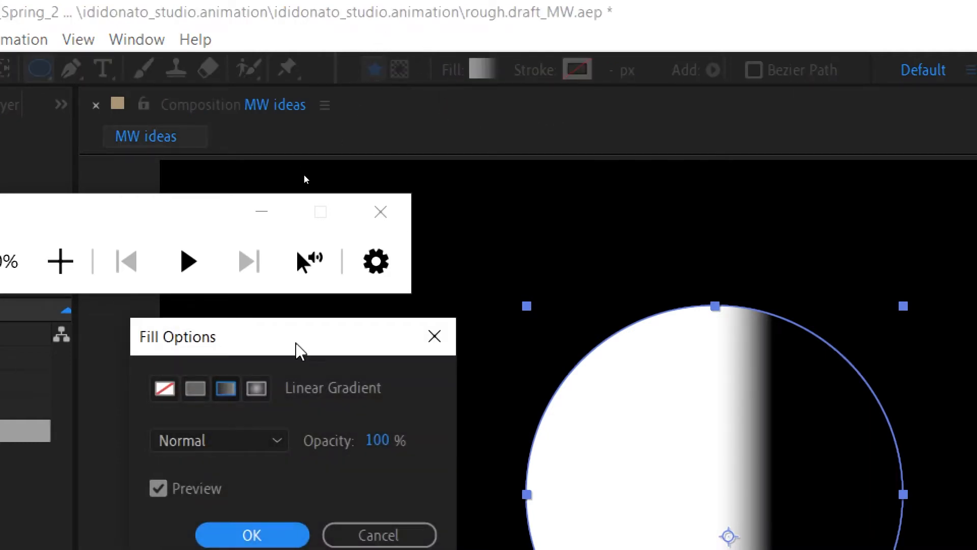
pyautogui.moveTo(297, 349); pyautogui.dragTo(342, 301)
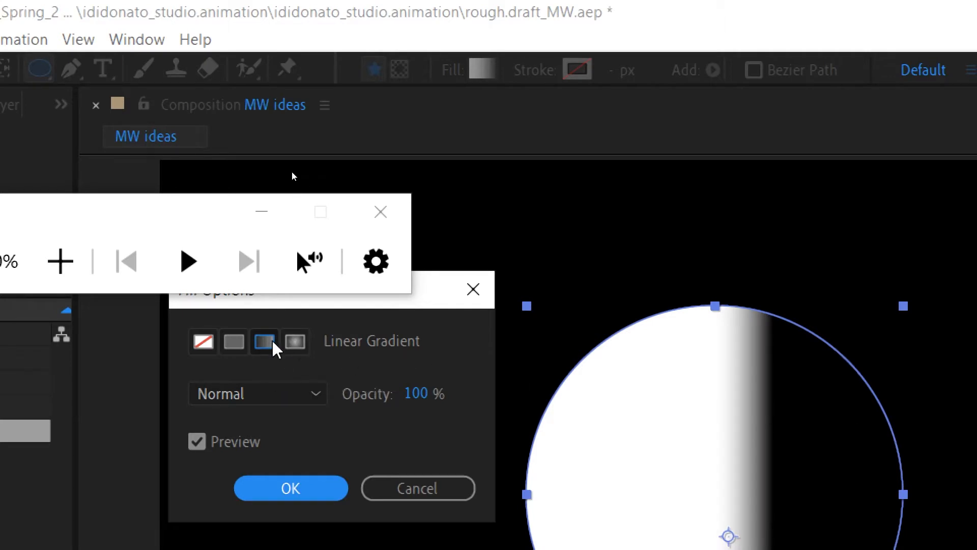
pyautogui.click(295, 341)
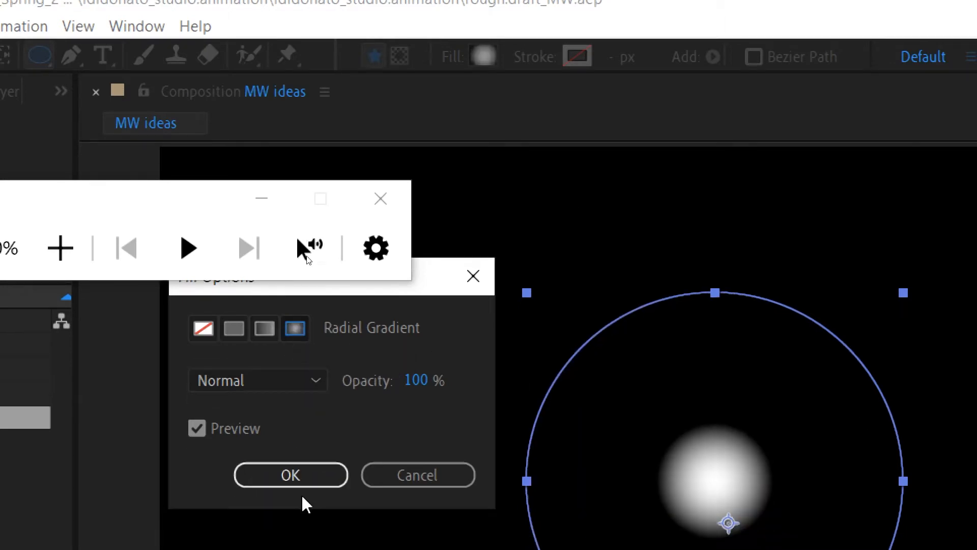
pyautogui.click(284, 381)
pyautogui.click(481, 348)
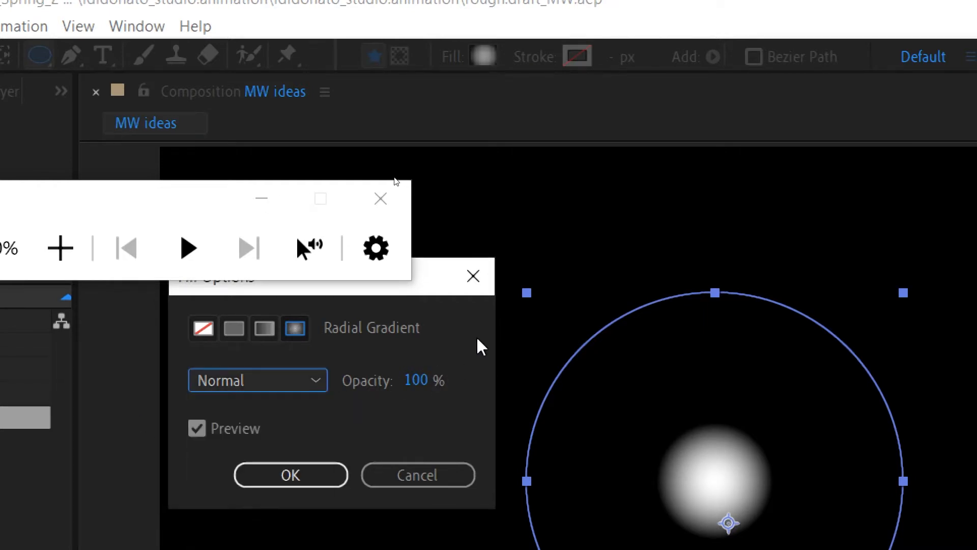
pyautogui.click(285, 478)
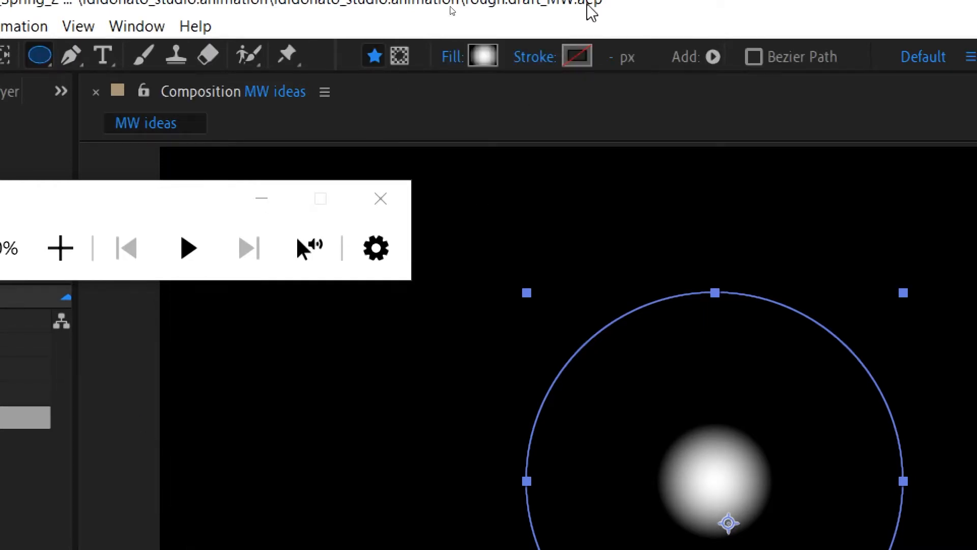
# - Open the circle's fill gradient for editing and set its starting color stop to bright red (R 251, G 0, B 0)
pyautogui.click(484, 60)
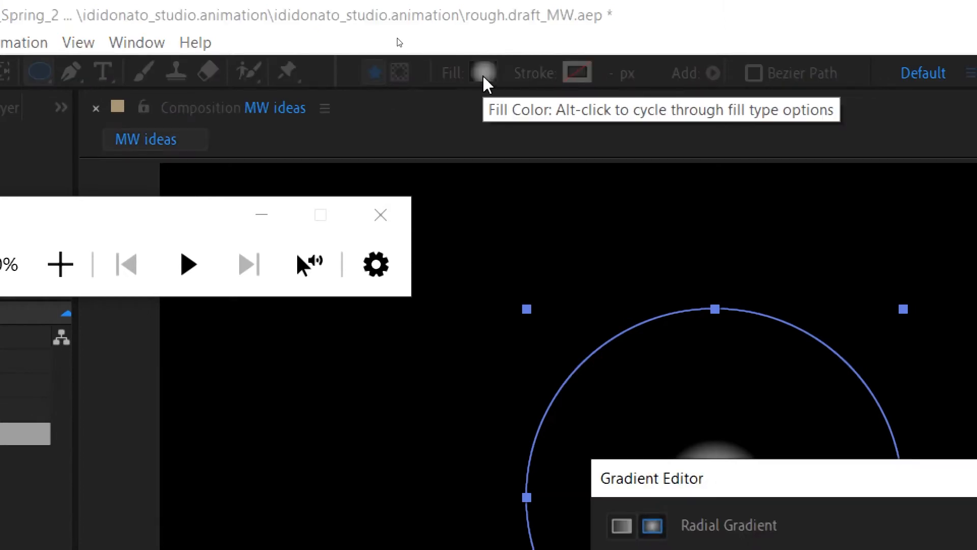
pyautogui.moveTo(748, 475); pyautogui.dragTo(216, 299)
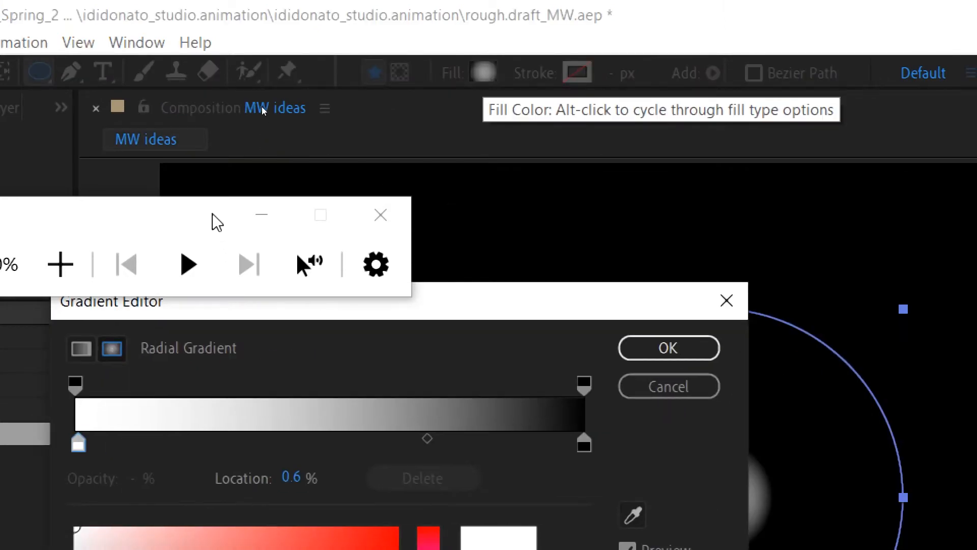
pyautogui.moveTo(217, 223); pyautogui.dragTo(341, 57)
pyautogui.moveTo(370, 317); pyautogui.dragTo(266, 146)
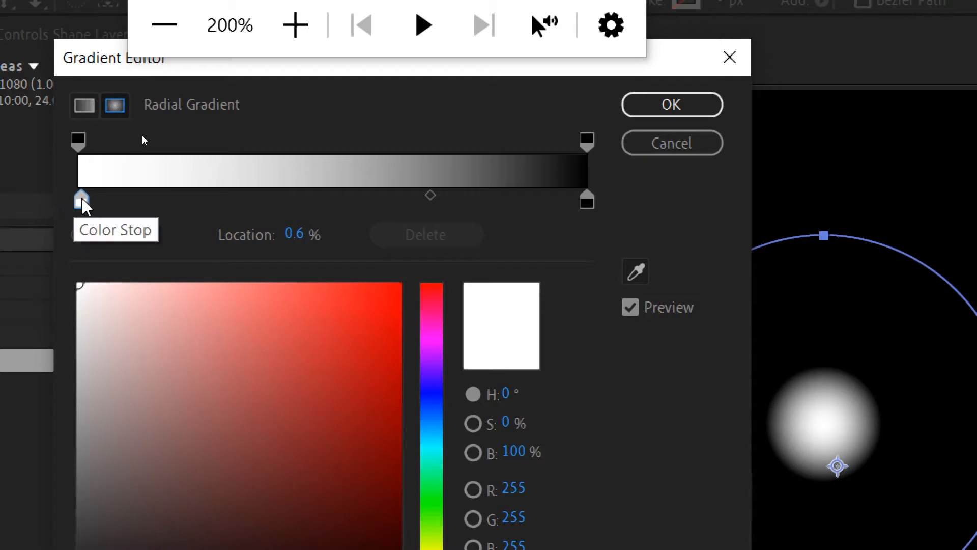
pyautogui.moveTo(336, 285); pyautogui.dragTo(400, 287)
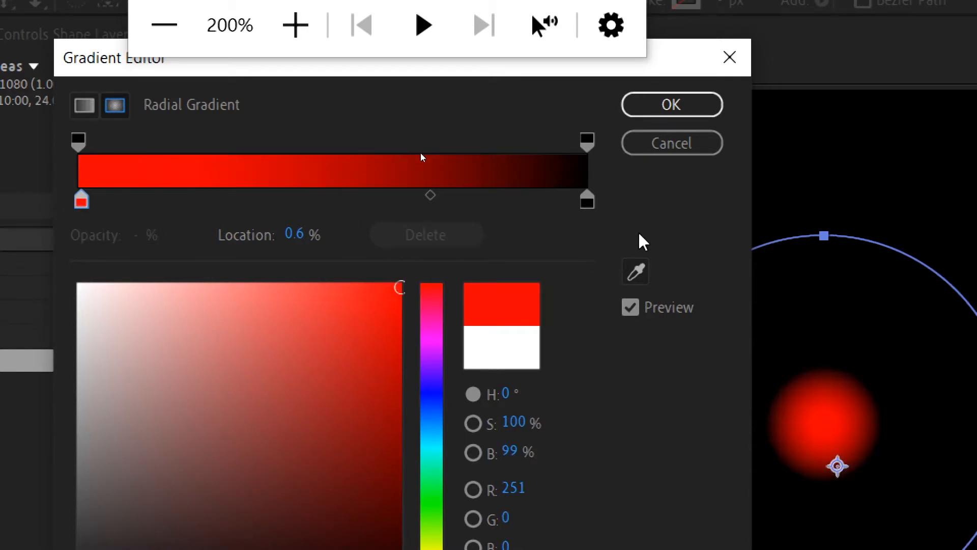
# - Set the gradient's end color stop to very dark red (210101) and apply the gradient
pyautogui.click(582, 200)
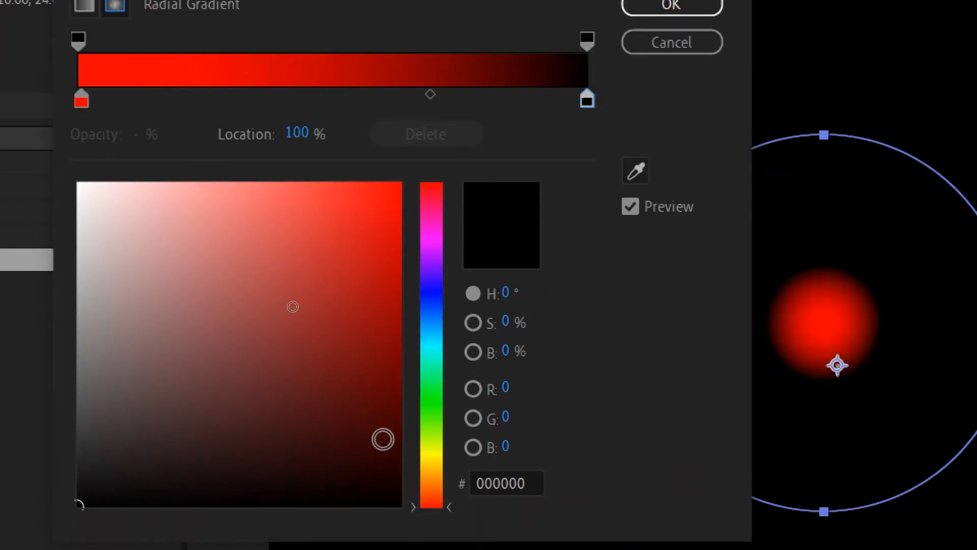
pyautogui.click(395, 457)
pyautogui.moveTo(397, 457); pyautogui.dragTo(388, 464)
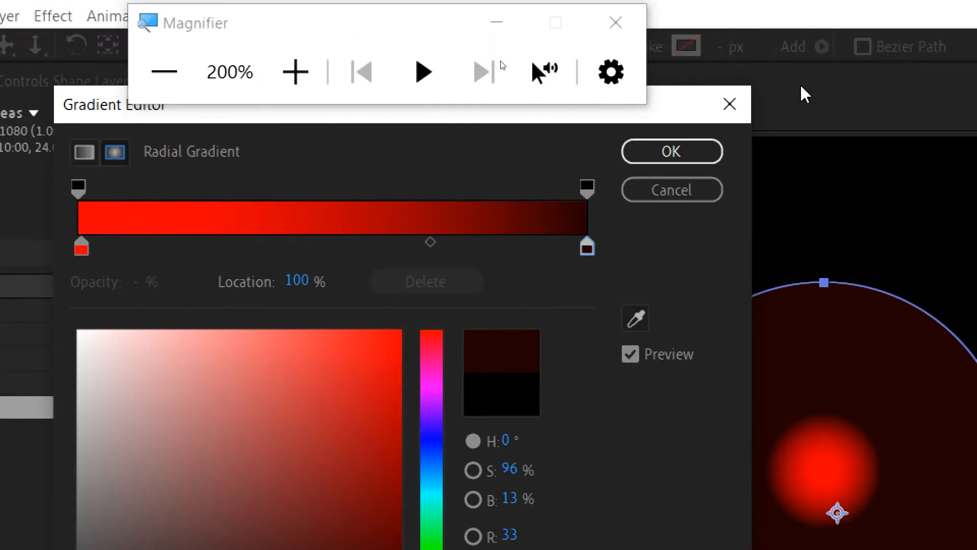
pyautogui.click(669, 153)
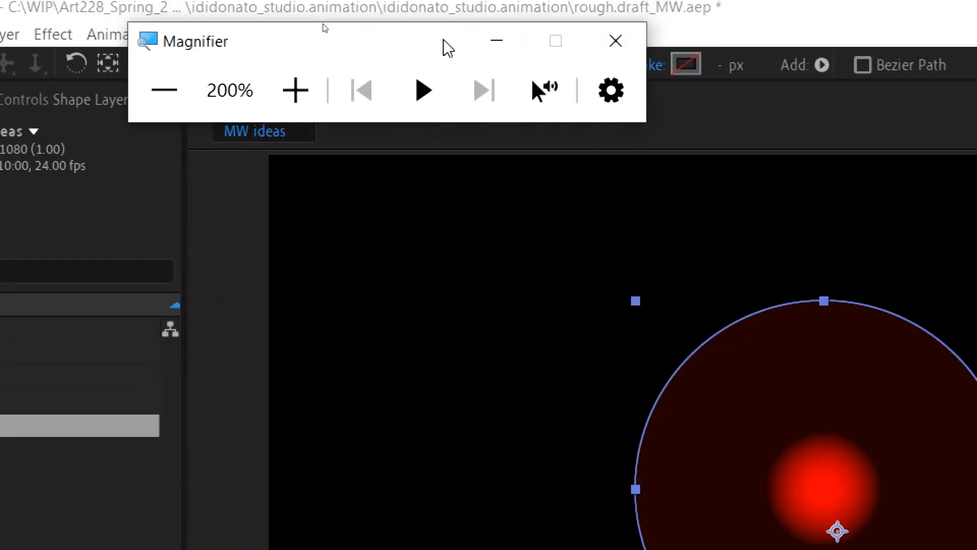
# - Preview a solid color stroke on the circle and return the stroke type to None
pyautogui.moveTo(443, 26); pyautogui.dragTo(315, 30)
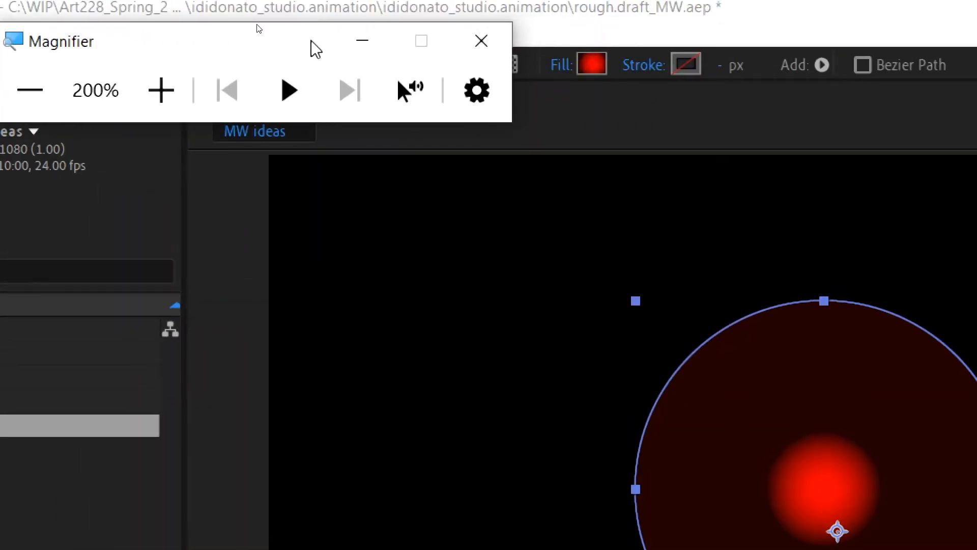
pyautogui.click(646, 66)
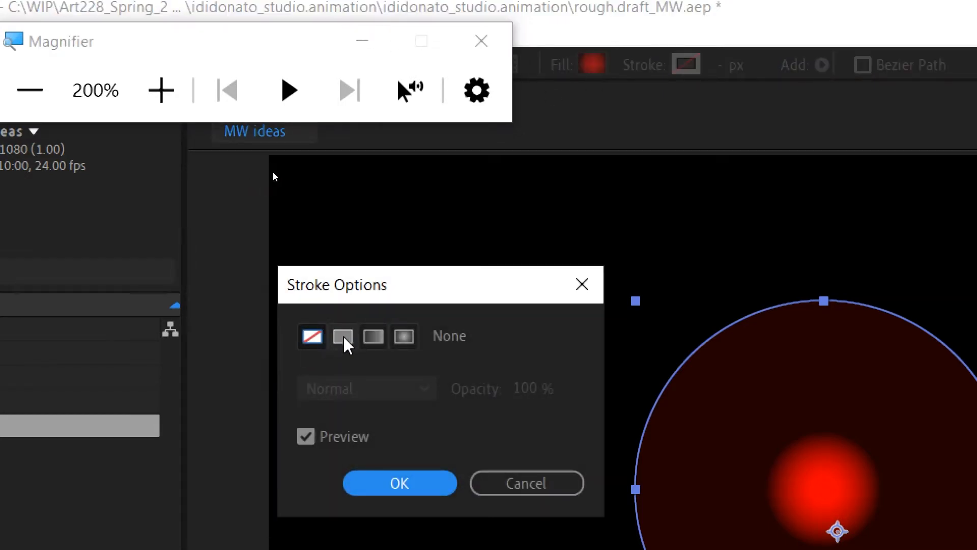
pyautogui.click(343, 337)
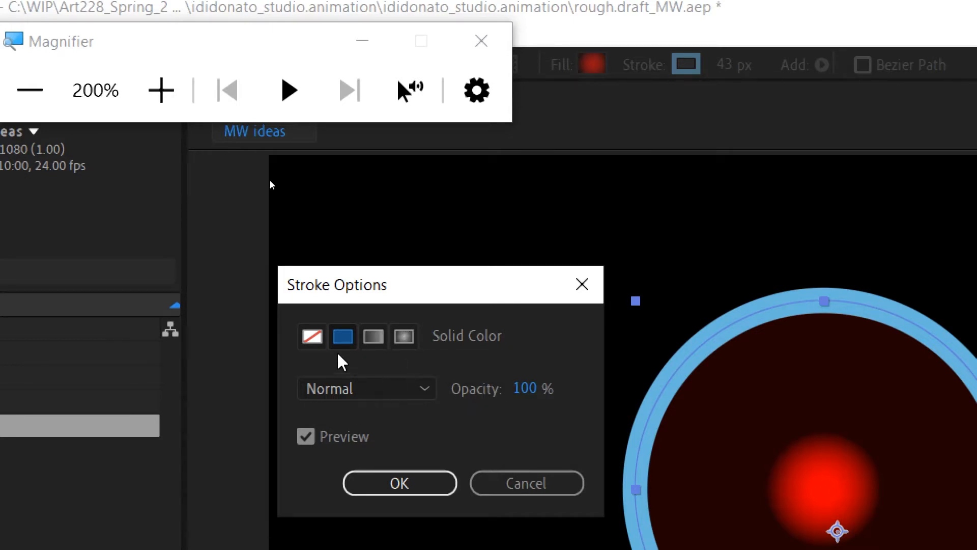
pyautogui.click(312, 337)
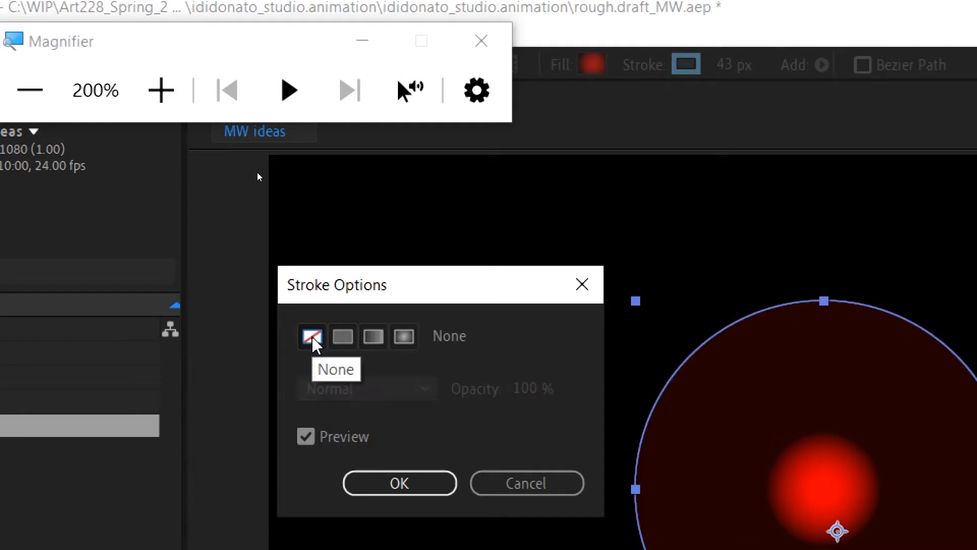
pyautogui.click(410, 485)
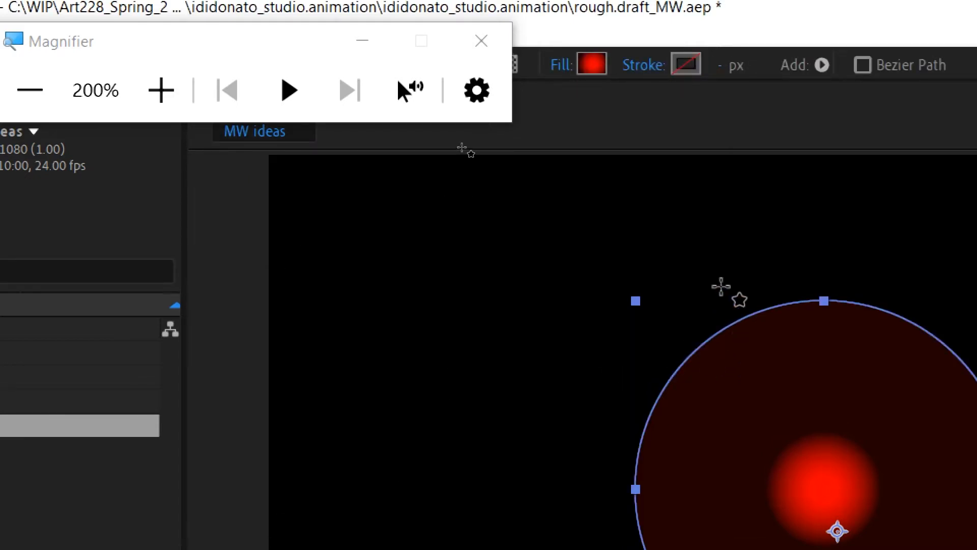
# - Reset the Magnifier's screen enlargement to 100%
pyautogui.scroll(-3, 757, 357)
pyautogui.scroll(4, 756, 359)
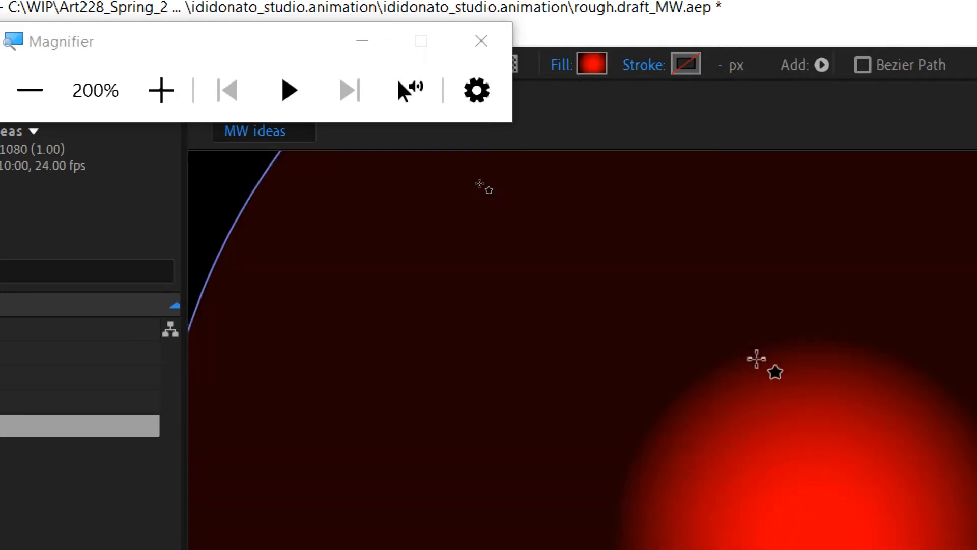
pyautogui.scroll(-2, 757, 359)
pyautogui.moveTo(769, 419); pyautogui.dragTo(665, 295)
pyautogui.scroll(-3, 569, 317)
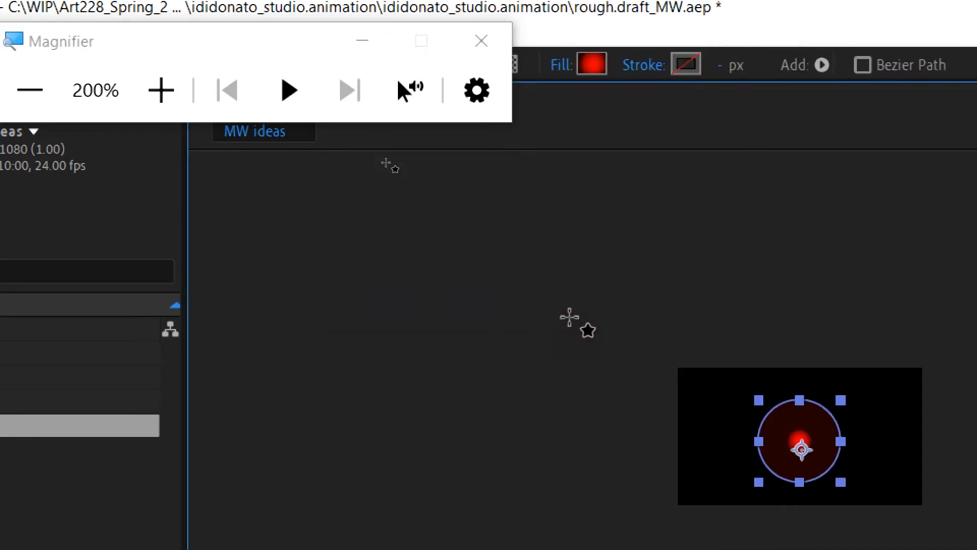
pyautogui.click(28, 91)
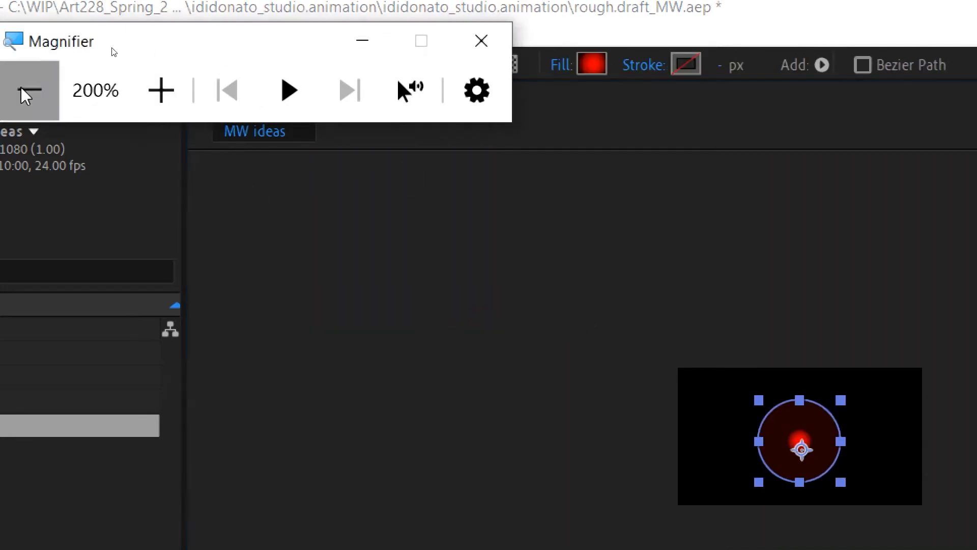
pyautogui.click(26, 94)
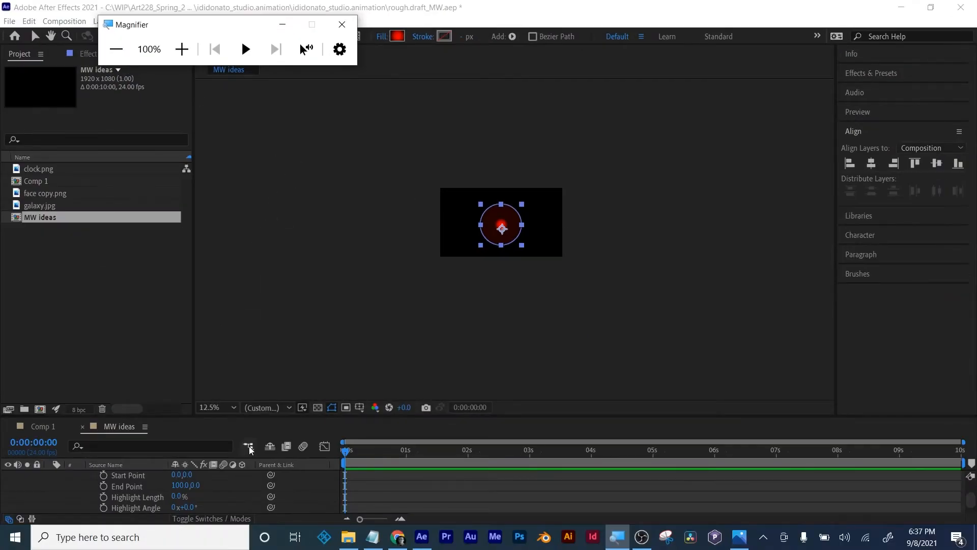
# - Center the composition in its viewer at 50% and dismiss the Magnifier window
pyautogui.scroll(4, 552, 285)
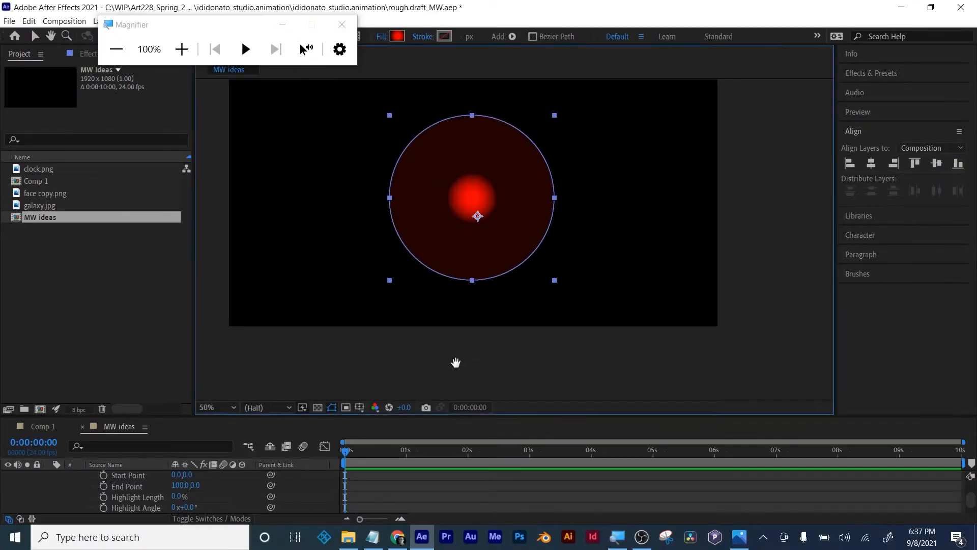
pyautogui.moveTo(476, 382); pyautogui.dragTo(489, 408)
pyautogui.scroll(2, 522, 351)
pyautogui.scroll(-2, 529, 346)
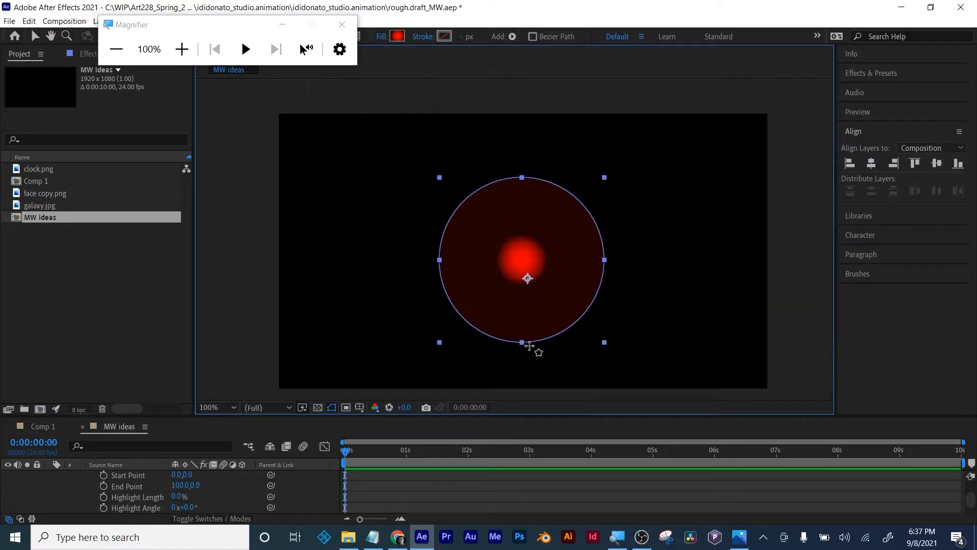
pyautogui.scroll(1, 529, 346)
pyautogui.scroll(-1, 529, 346)
pyautogui.click(330, 25)
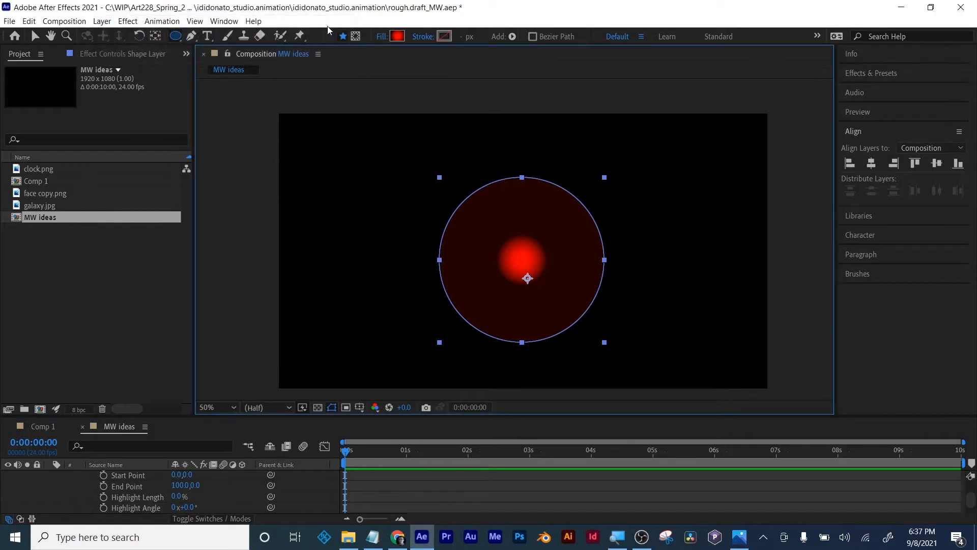
# - Hide the shape path outline in the viewer and enlarge the timeline to expose the circle's Gradient Fill 1
pyautogui.click(332, 407)
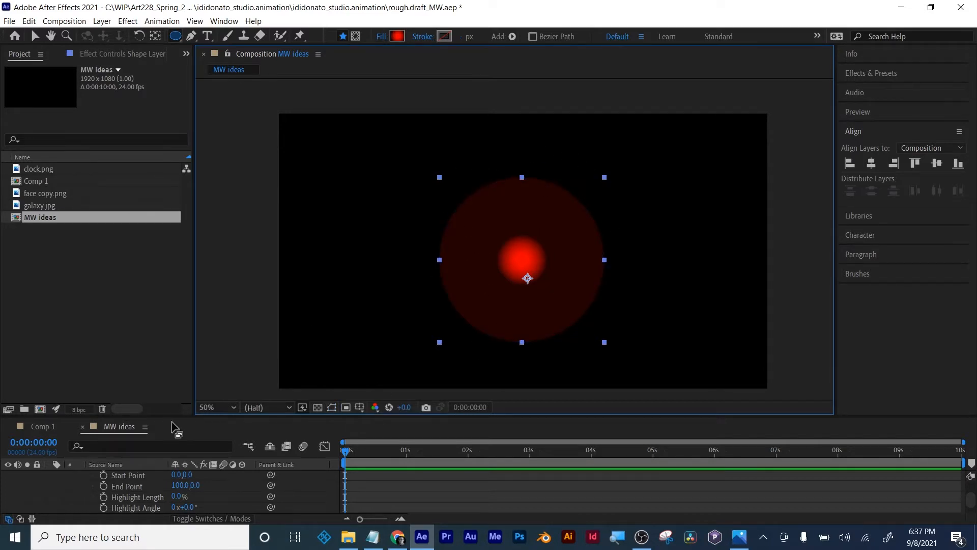
pyautogui.scroll(5, 157, 491)
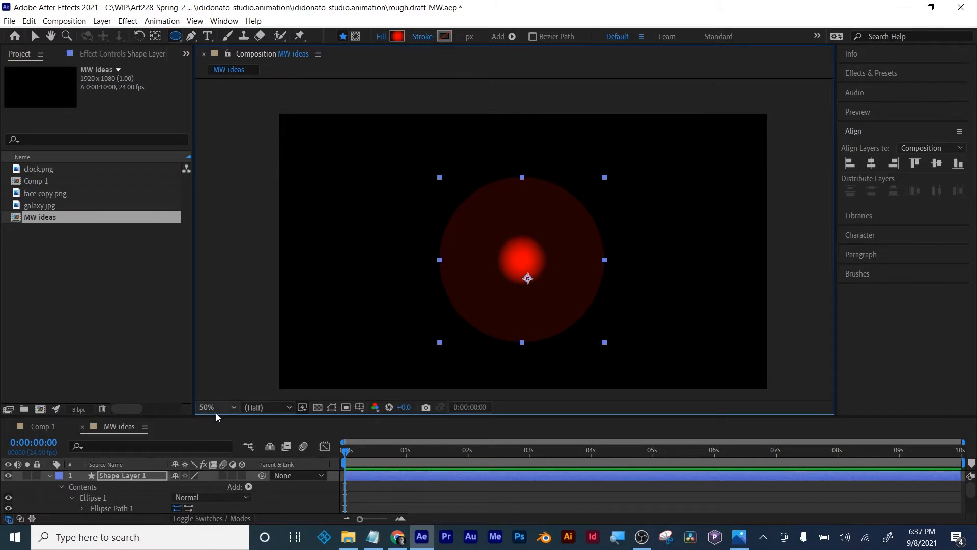
pyautogui.moveTo(217, 417); pyautogui.dragTo(219, 349)
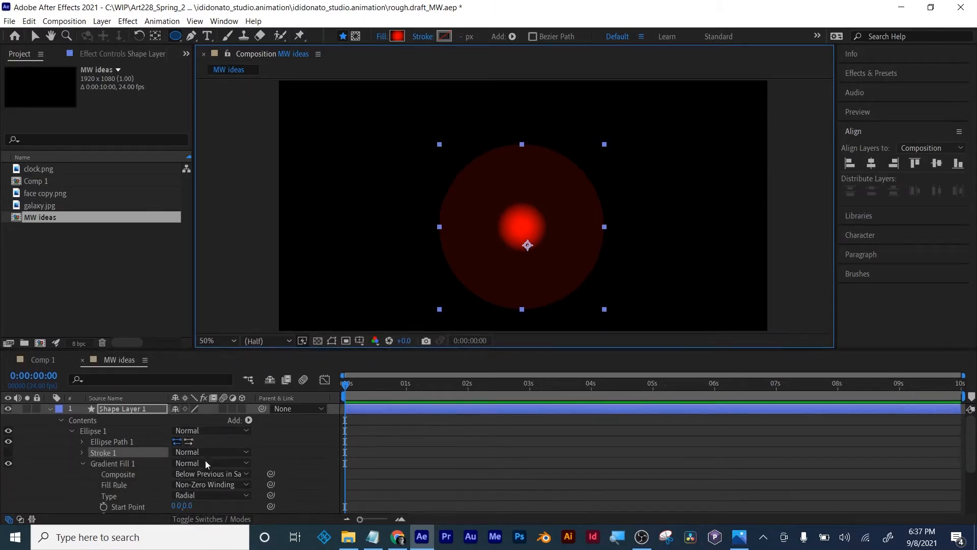
pyautogui.click(112, 463)
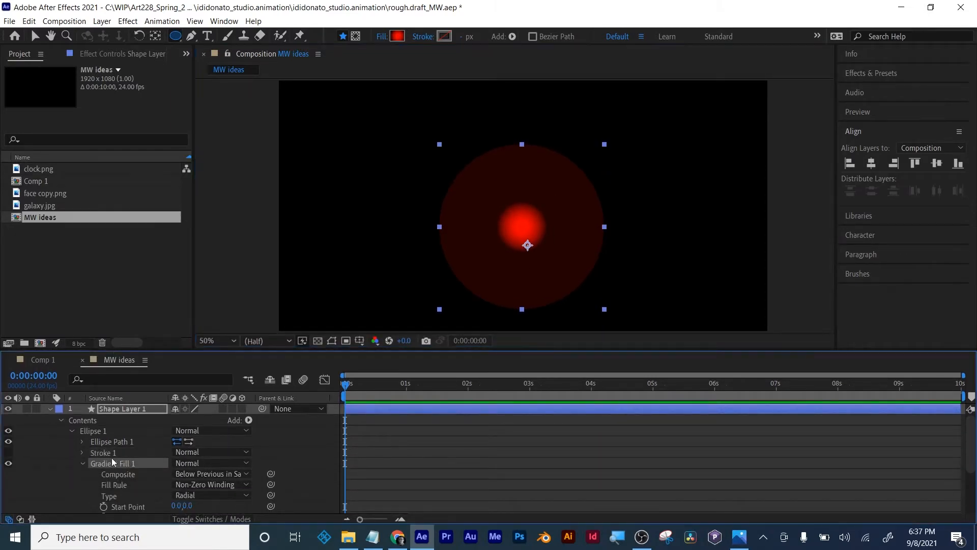
# - Rename the circle's shape layer as planet
pyautogui.click(118, 407)
pyautogui.press('Return')
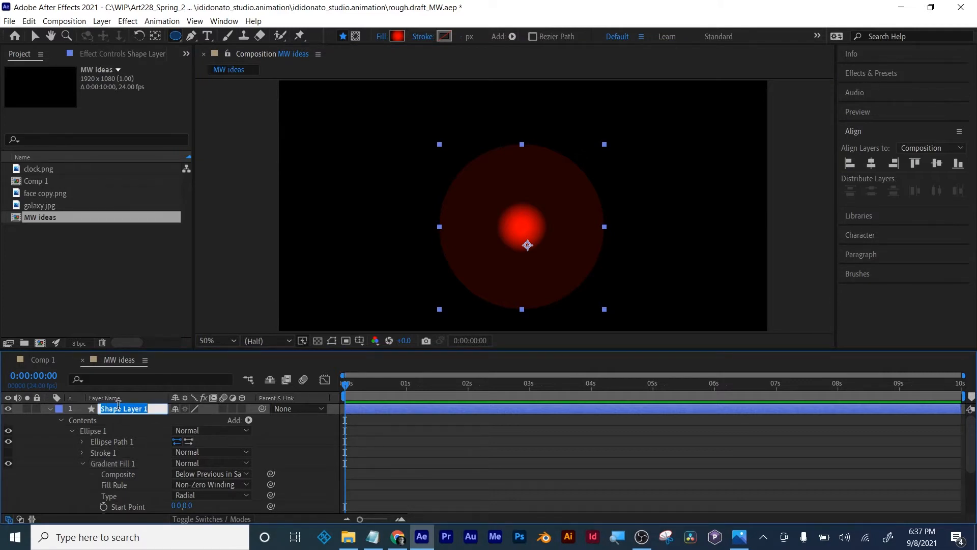
pyautogui.write('planet')
pyautogui.press('Return')
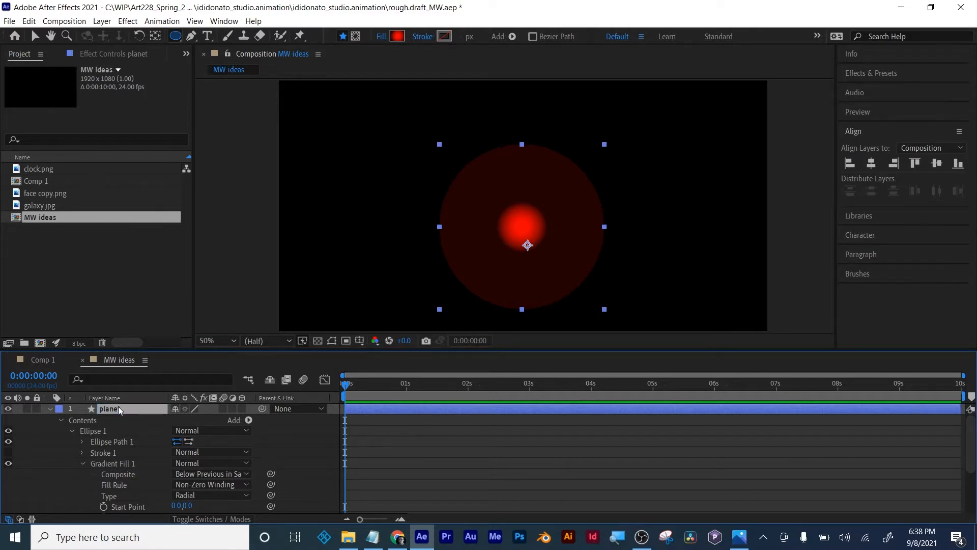
# - Set Gradient Fill 1's Start Point to 0.0, -2.0 and its End Point to 274.0, -90.0
pyautogui.click(84, 419)
pyautogui.click(93, 432)
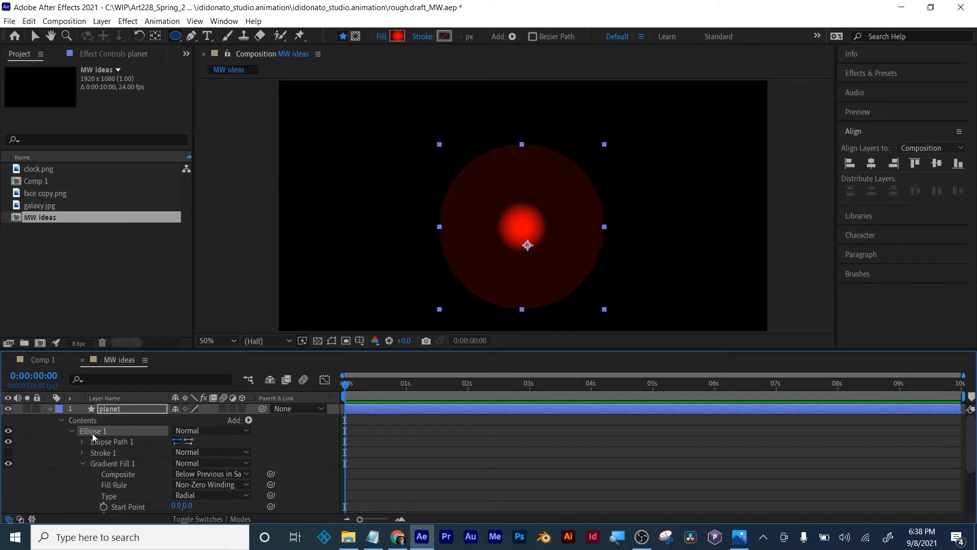
pyautogui.click(105, 453)
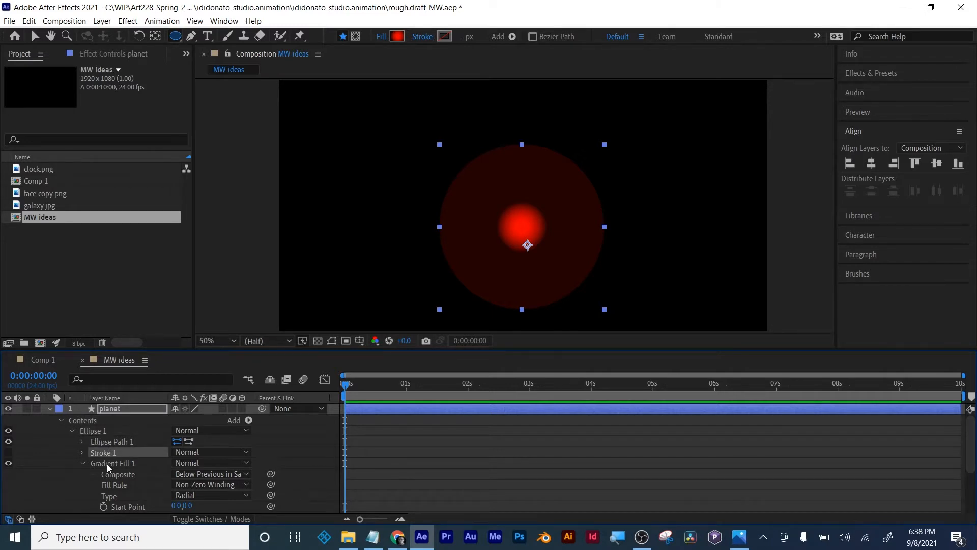
pyautogui.click(107, 463)
pyautogui.scroll(-3, 118, 474)
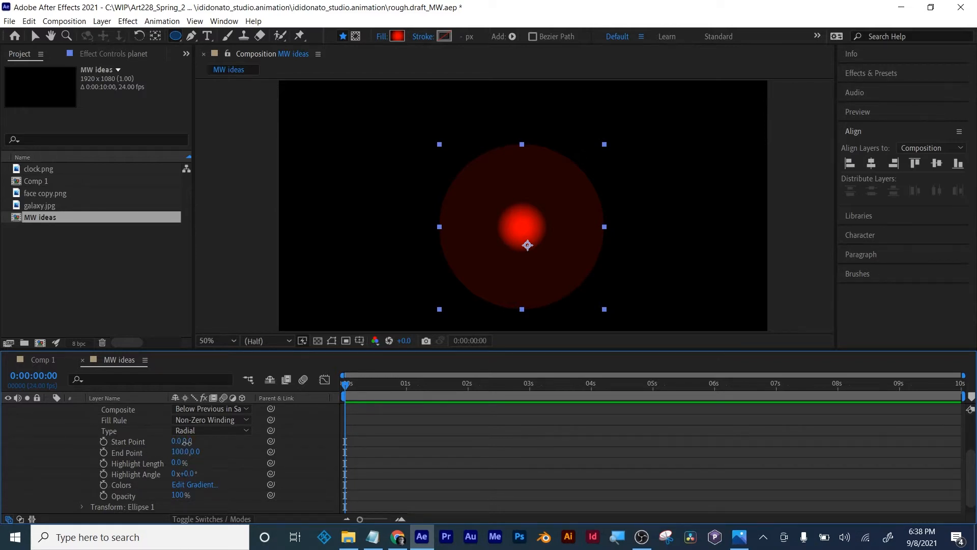
pyautogui.moveTo(186, 441)
pyautogui.mouseDown()
pyautogui.moveTo(217, 443)
pyautogui.moveTo(190, 445)
pyautogui.moveTo(206, 460)
pyautogui.moveTo(184, 452)
pyautogui.moveTo(246, 444)
pyautogui.moveTo(142, 449)
pyautogui.moveTo(171, 440)
pyautogui.mouseUp()
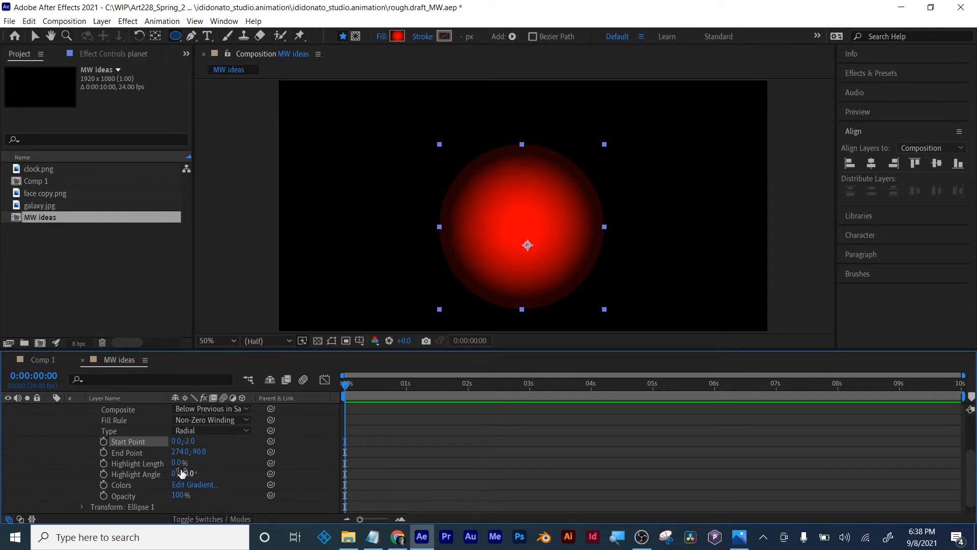
# - Set the planet gradient's Highlight Length to -47% and its Highlight Angle to 227°
pyautogui.moveTo(176, 465); pyautogui.dragTo(226, 464)
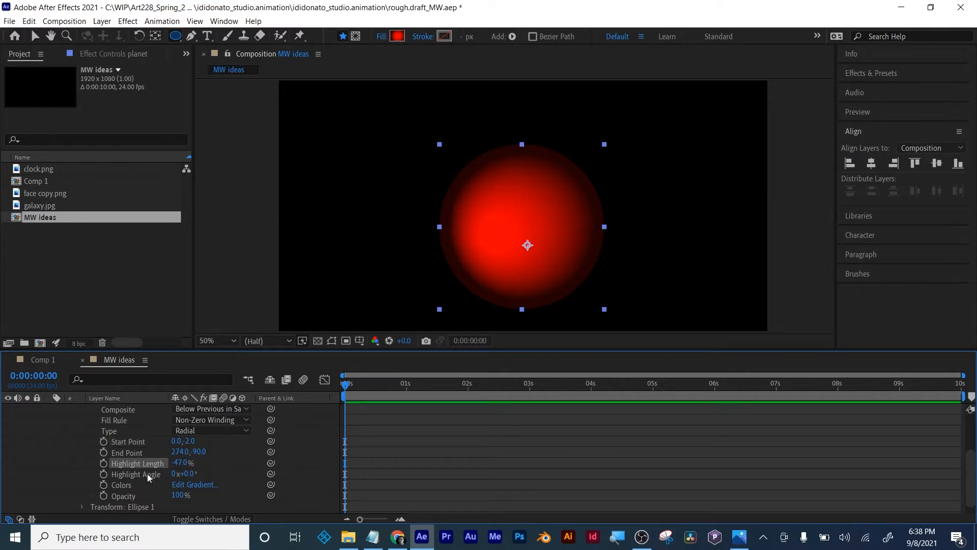
pyautogui.moveTo(192, 475); pyautogui.dragTo(333, 476)
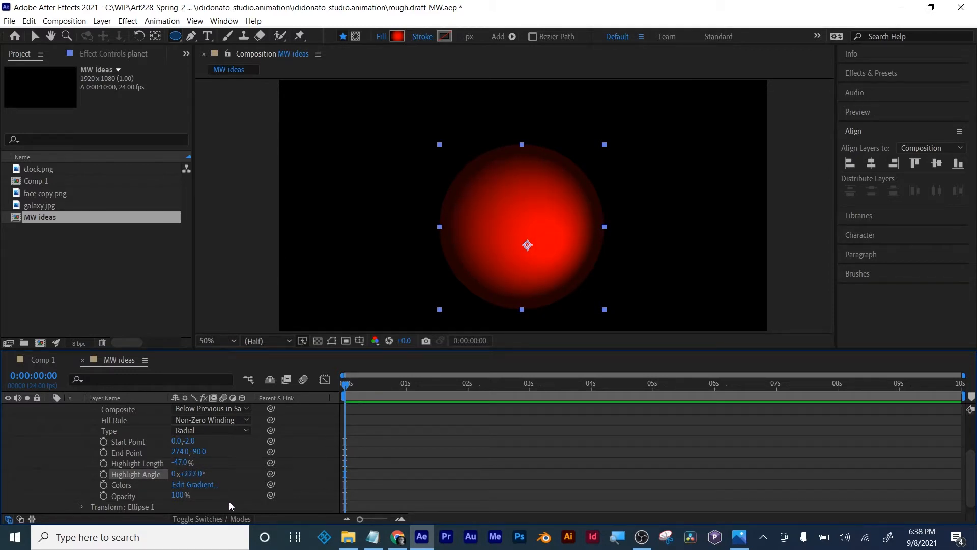
pyautogui.click(199, 486)
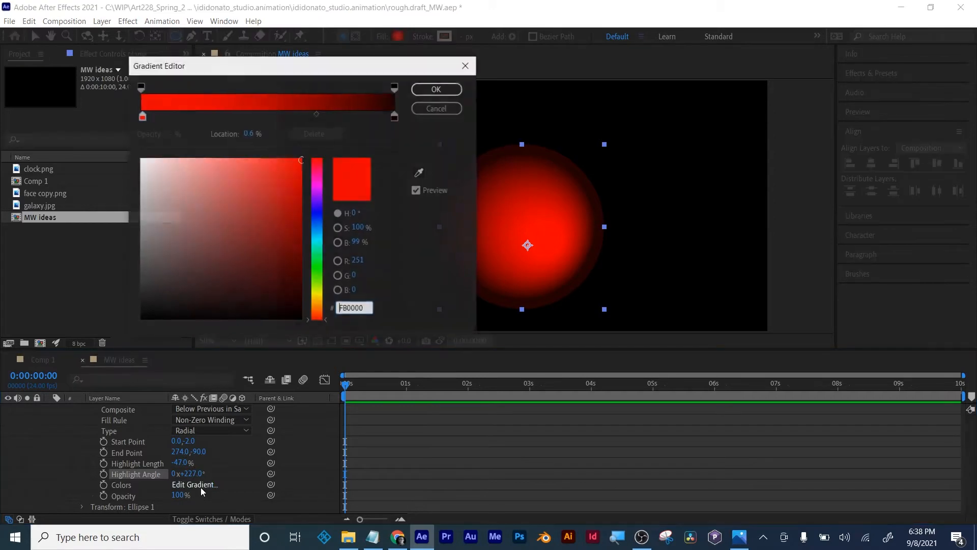
pyautogui.moveTo(350, 66); pyautogui.dragTo(278, 57)
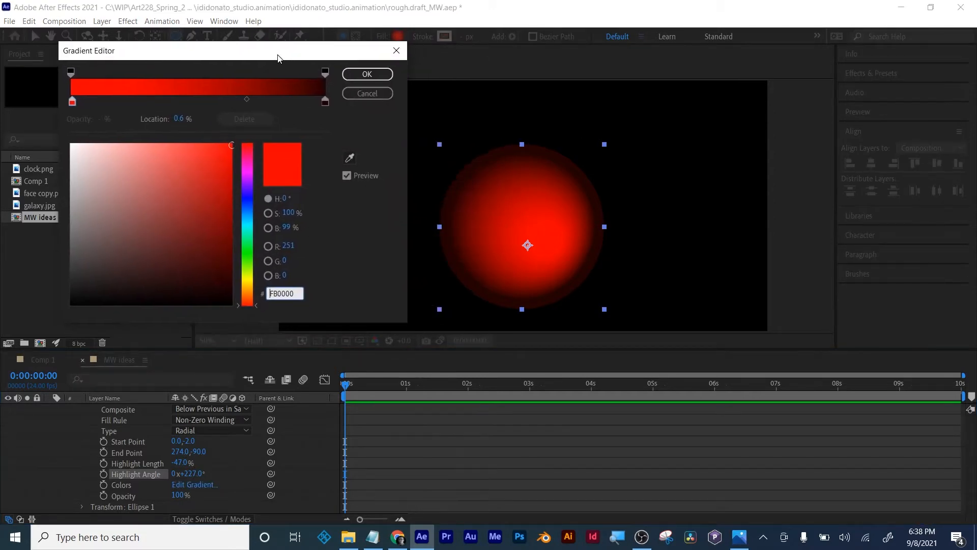
pyautogui.click(395, 52)
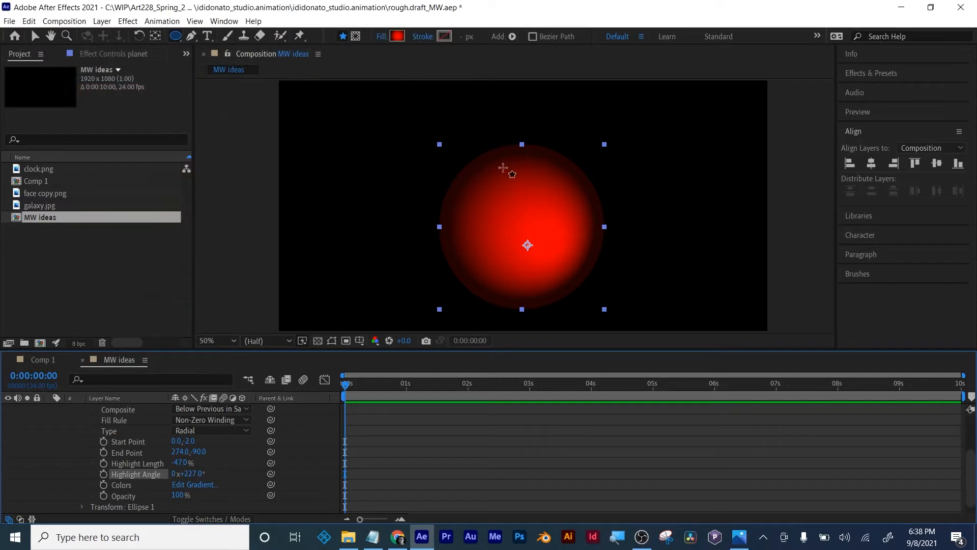
# - Change the planet gradient's Start Point to -28.0, -2.0 and its Highlight Length to 56%
pyautogui.click(505, 211)
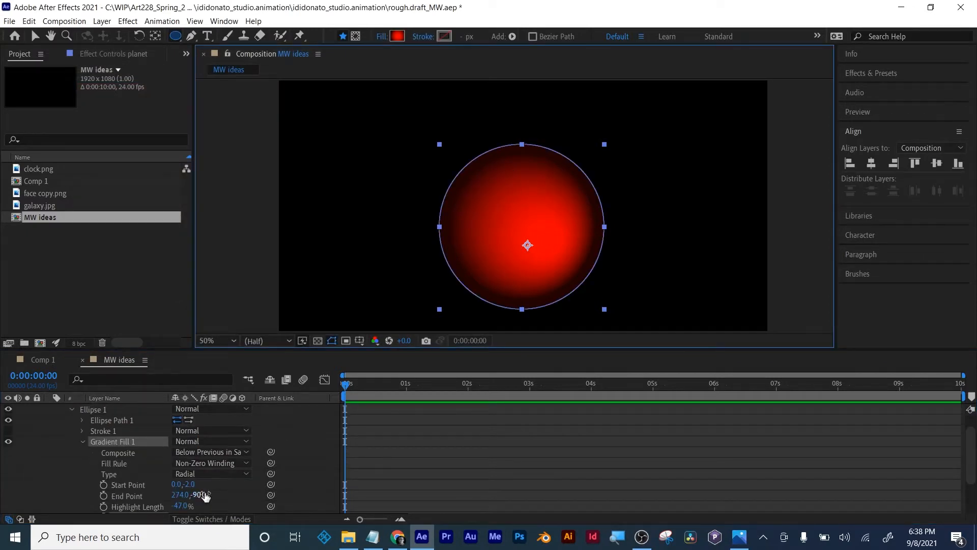
pyautogui.moveTo(179, 485); pyautogui.dragTo(173, 484)
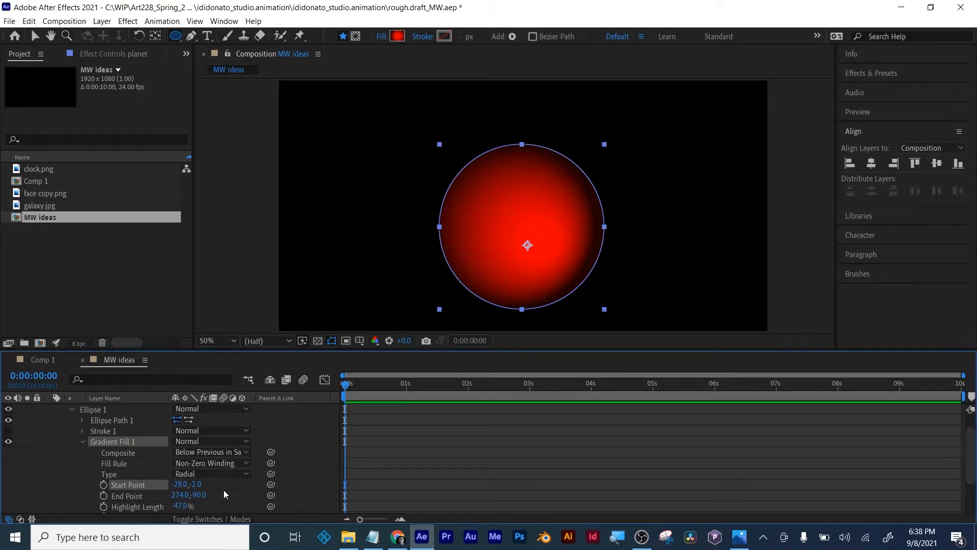
pyautogui.moveTo(177, 511); pyautogui.dragTo(247, 510)
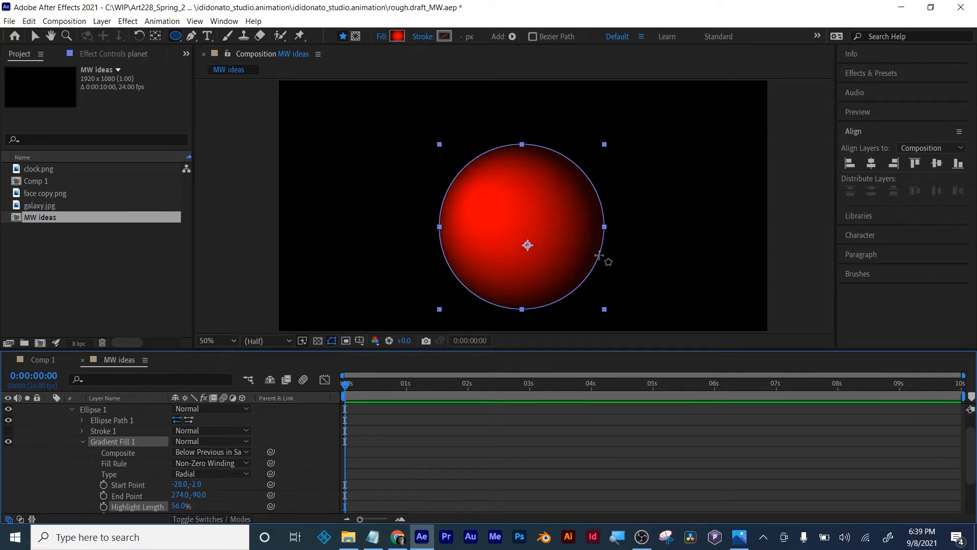
# - Deselect the planet layer, switch to the Selection tool, and check the planet's shading in the composition
pyautogui.click(461, 438)
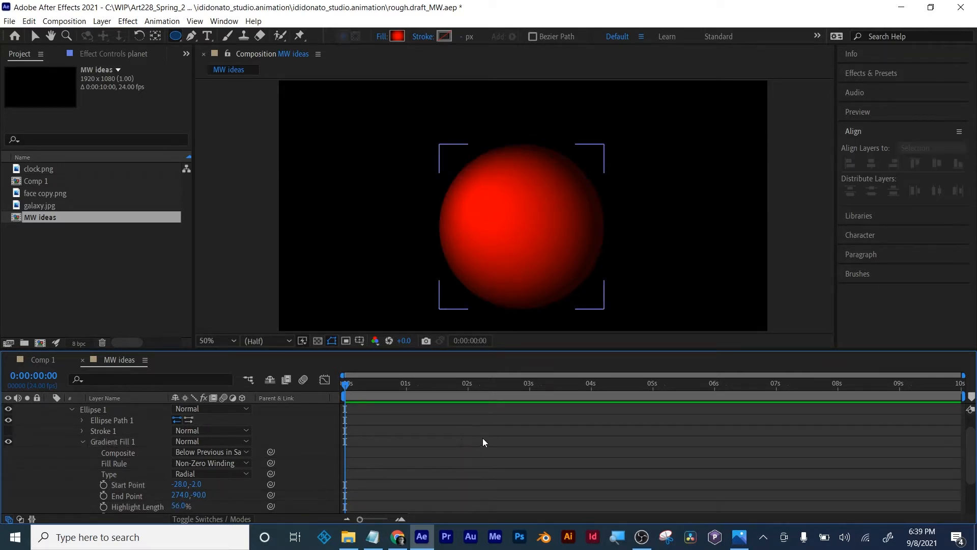
pyautogui.click(459, 447)
pyautogui.click(36, 36)
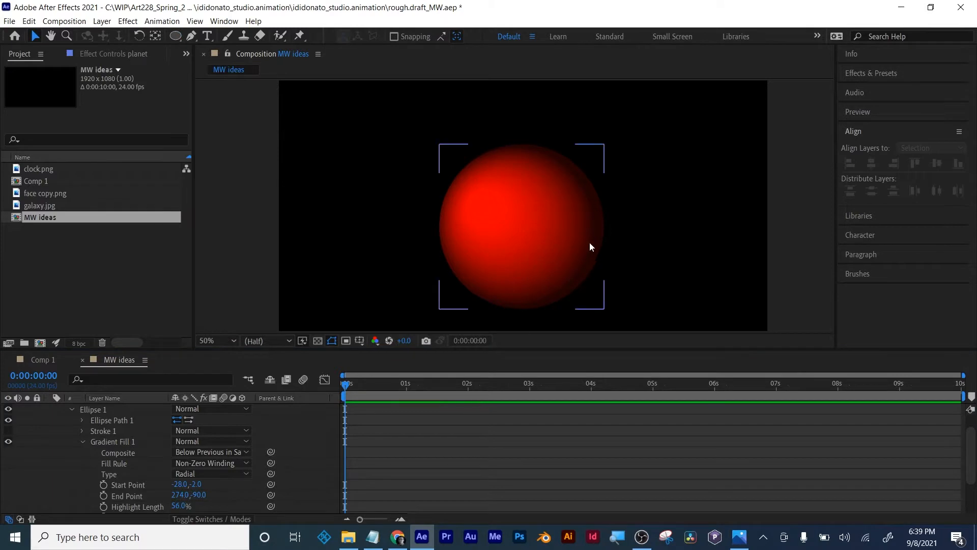
pyautogui.scroll(-1, 563, 230)
pyautogui.scroll(1, 562, 230)
pyautogui.scroll(-1, 575, 249)
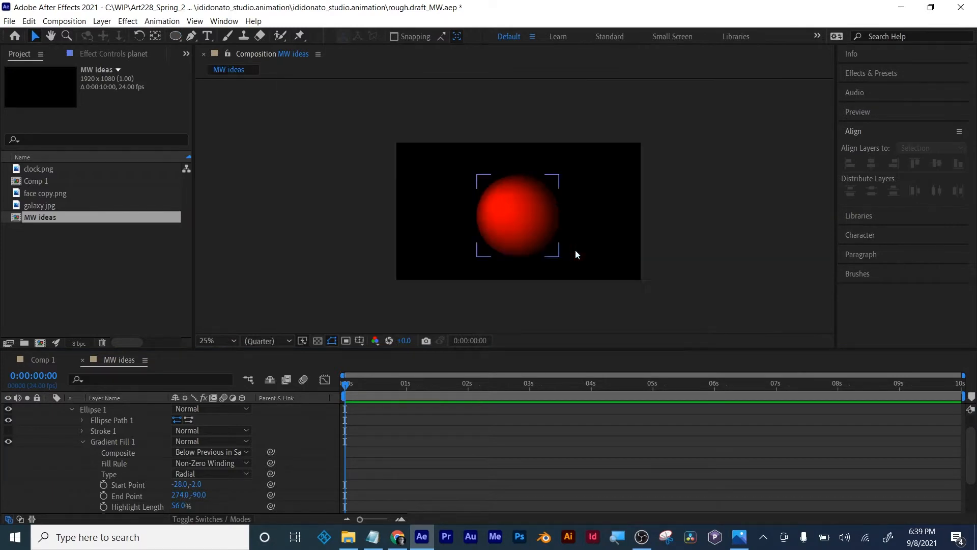
pyautogui.scroll(1, 575, 250)
pyautogui.middleClick(575, 248)
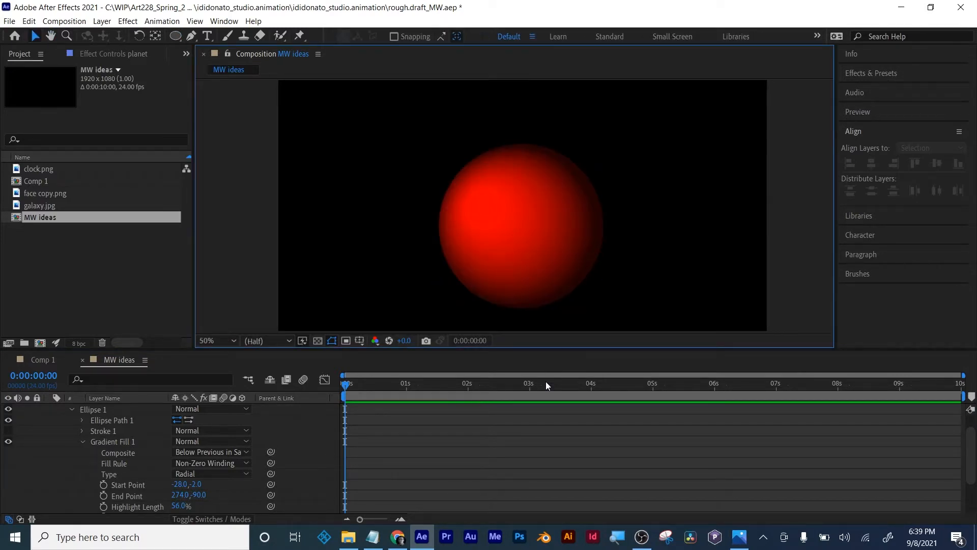
pyautogui.click(537, 417)
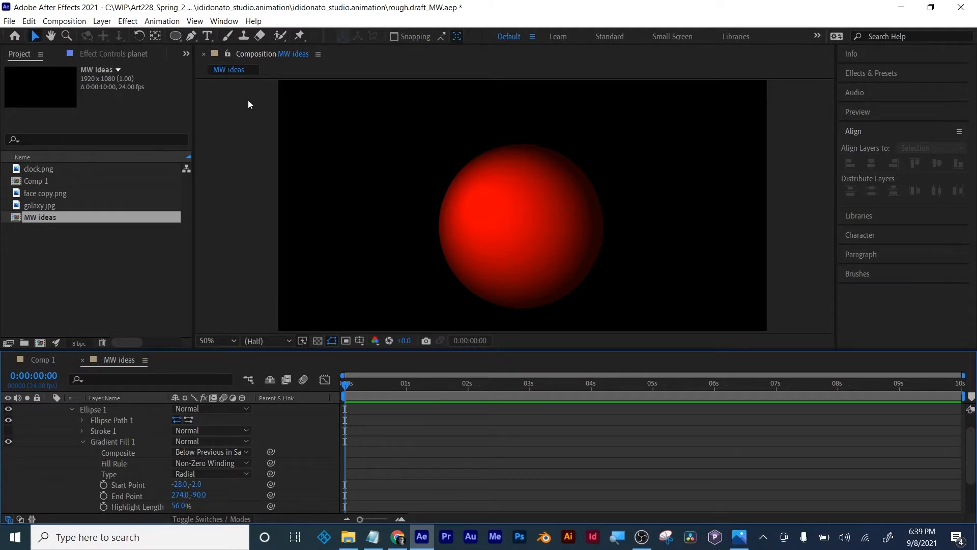
# - Create a new composition named review with the HDTV 1080 24 preset
pyautogui.click(39, 342)
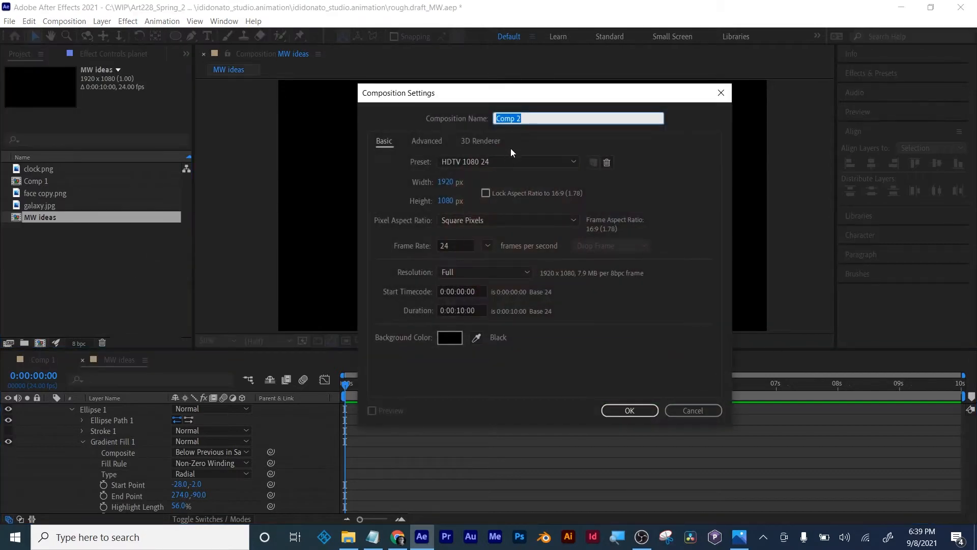
pyautogui.write('review')
pyautogui.click(621, 409)
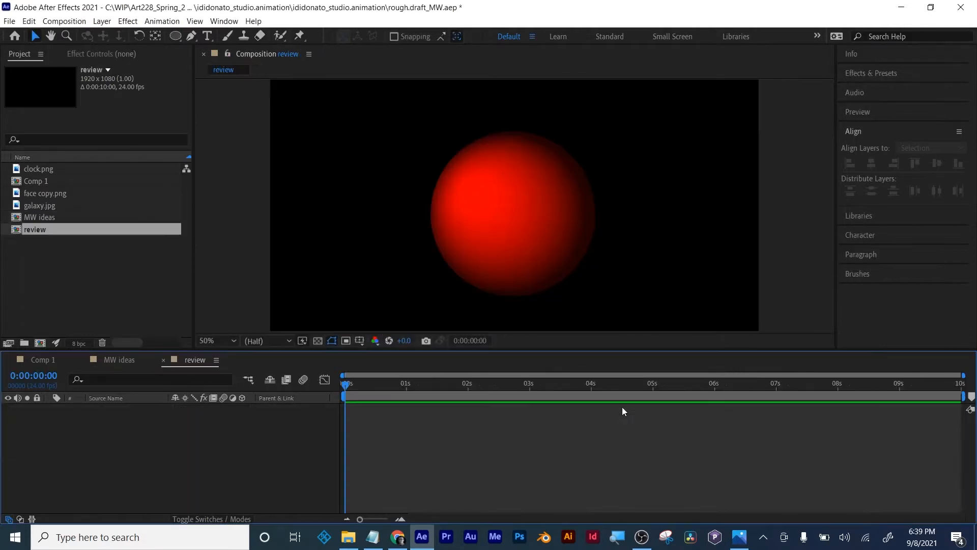
# - Draw a five-pointed star near the centre of the review composition and switch to the Selection tool
pyautogui.moveTo(178, 36); pyautogui.dragTo(208, 92)
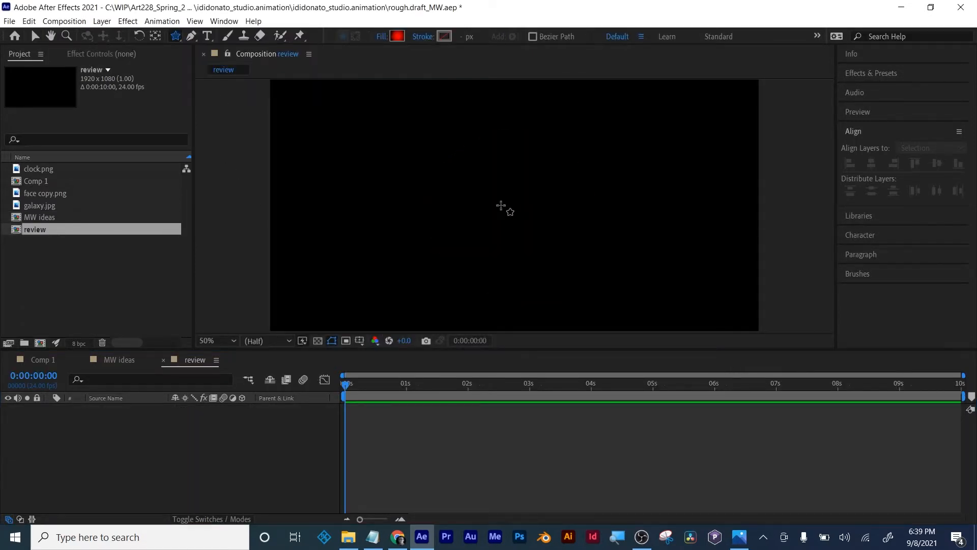
pyautogui.moveTo(502, 205); pyautogui.dragTo(529, 257)
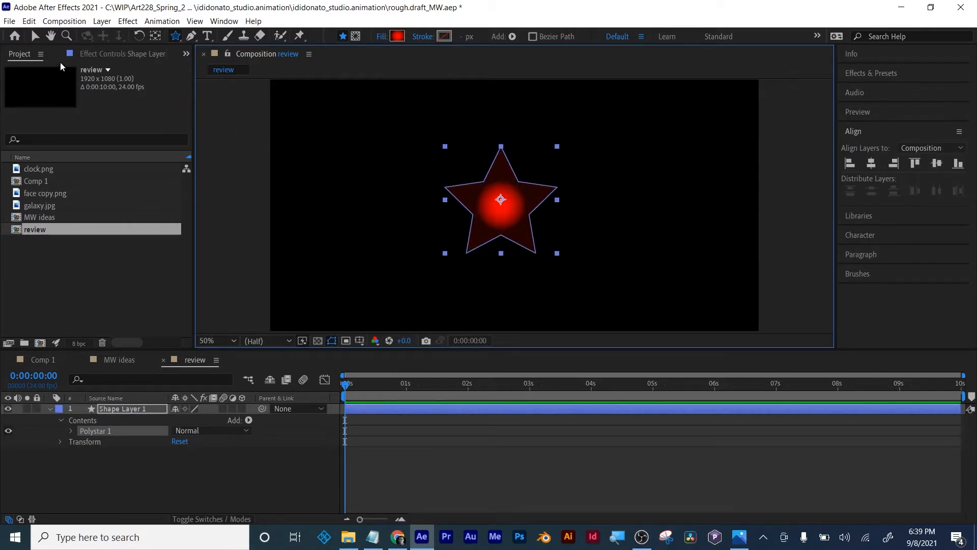
pyautogui.click(34, 35)
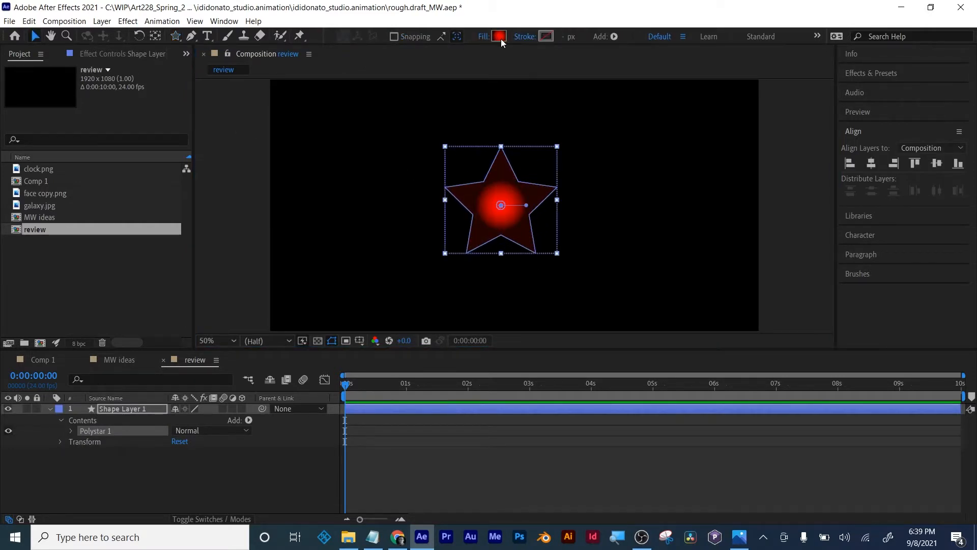
# - Change the star's fill to a solid cyan colour and shift the star slightly away from its layer's anchor point
pyautogui.click(482, 37)
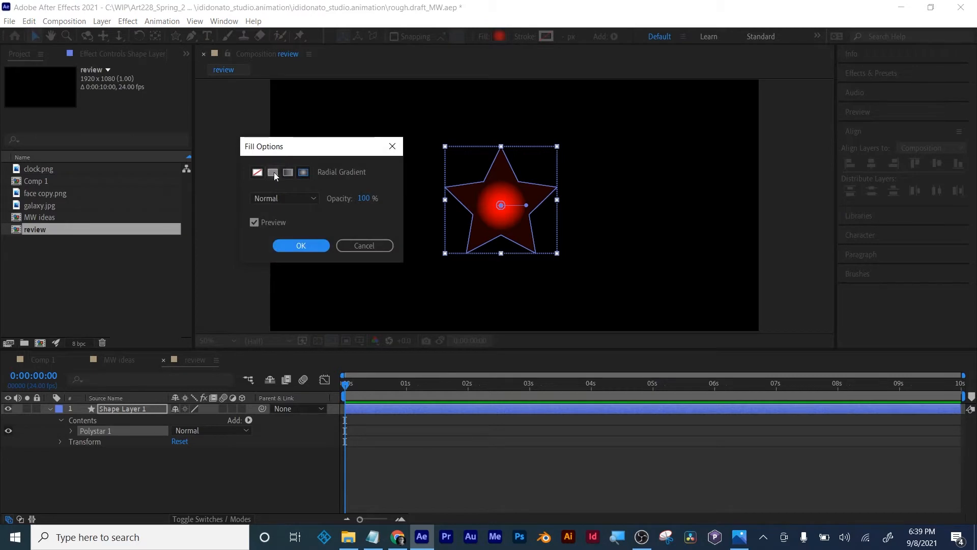
pyautogui.click(273, 172)
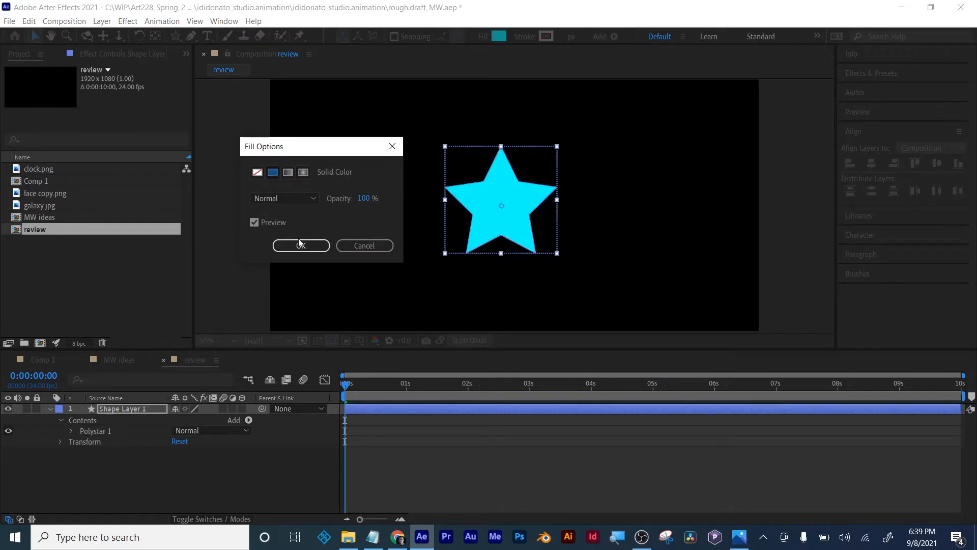
pyautogui.click(301, 242)
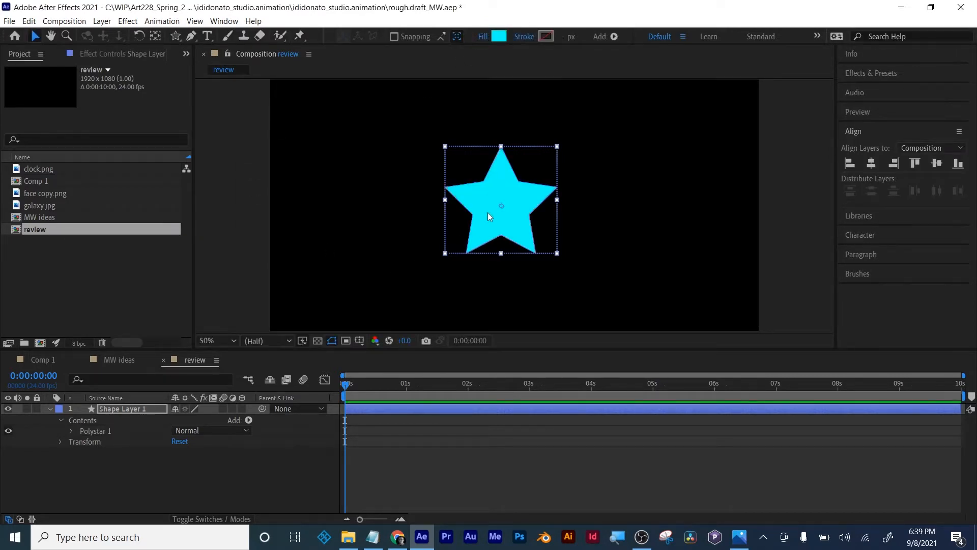
pyautogui.moveTo(524, 196); pyautogui.dragTo(542, 203)
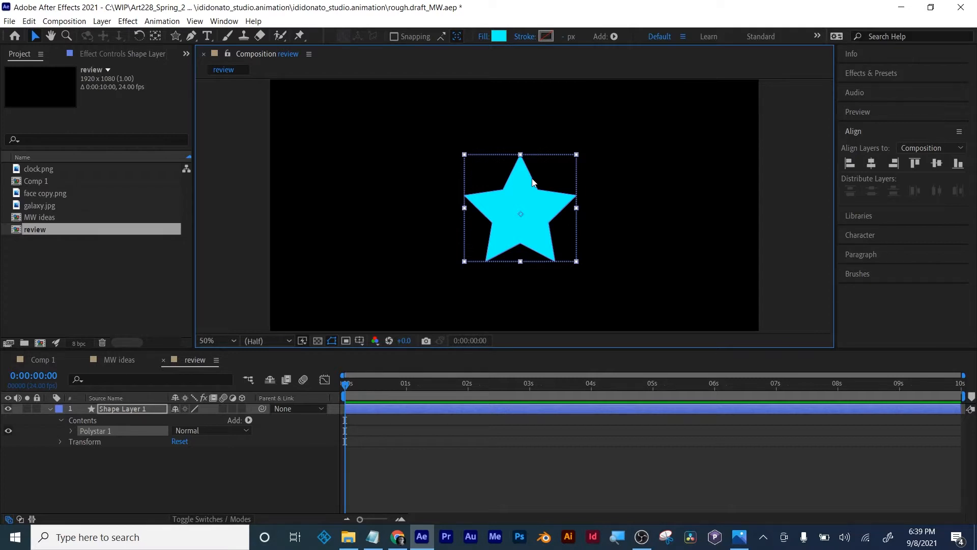
# - Move the star layer's anchor point to the centre of the star with the Pan Behind tool
pyautogui.click(487, 456)
pyautogui.click(494, 412)
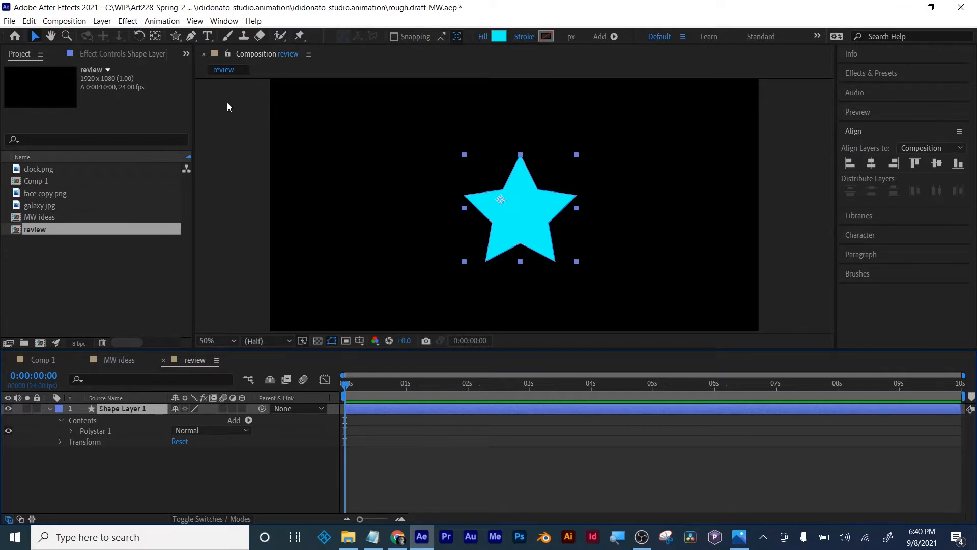
pyautogui.click(156, 36)
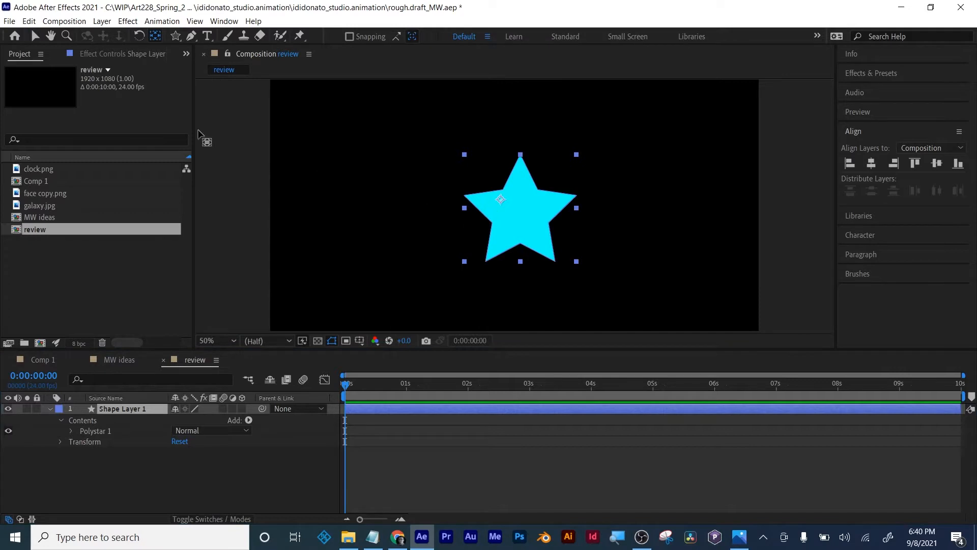
pyautogui.moveTo(176, 36); pyautogui.dragTo(198, 35)
pyautogui.click(159, 37)
pyautogui.moveTo(502, 200); pyautogui.dragTo(524, 210)
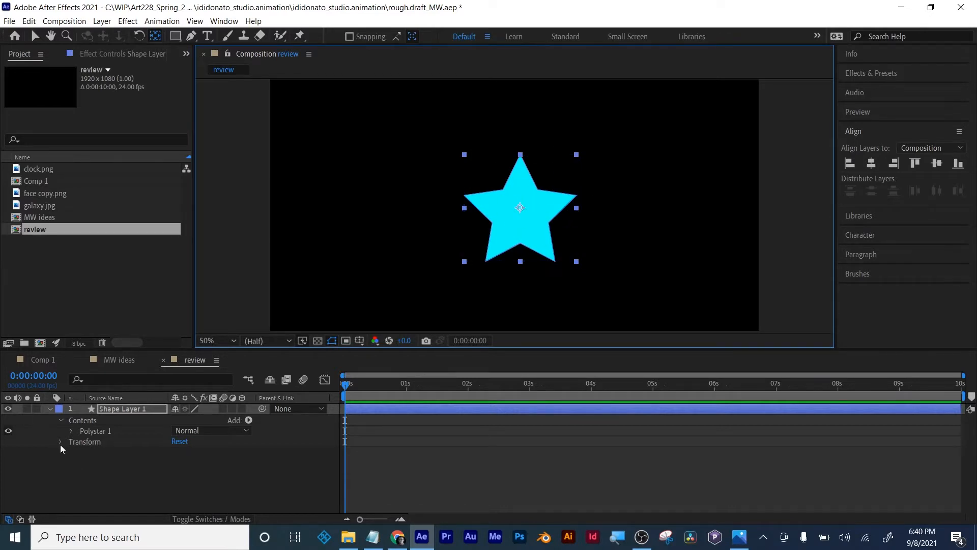
# - Reveal the star layer's Transform properties, test rotating the star about its centre, and undo the rotation
pyautogui.click(108, 410)
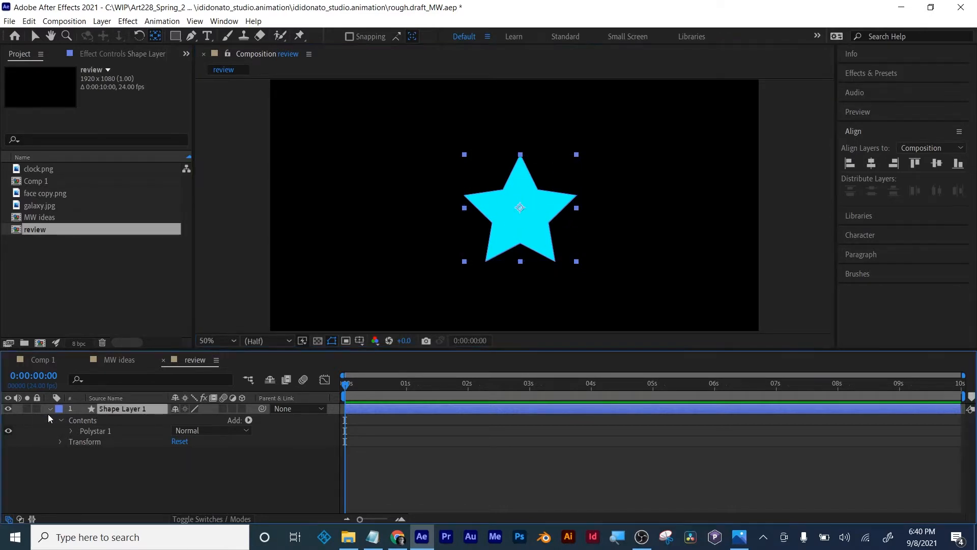
pyautogui.click(59, 442)
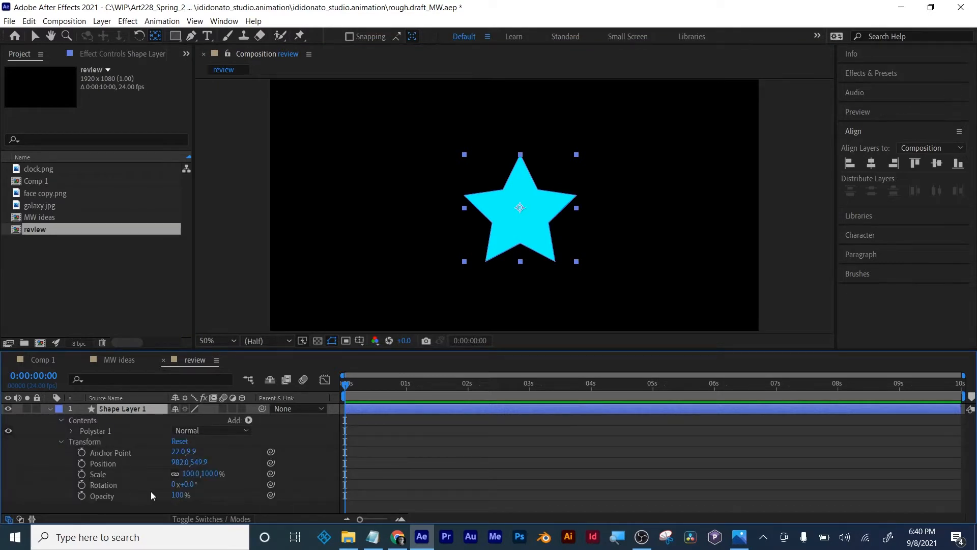
pyautogui.moveTo(176, 490); pyautogui.dragTo(270, 487)
pyautogui.hotkey('ctrl', 'z')
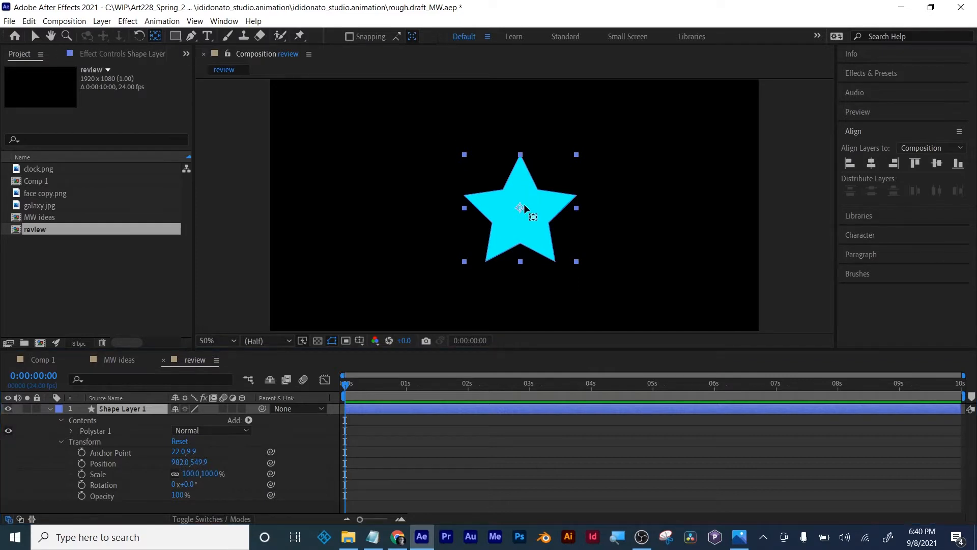
# - Move the star's anchor point to its top tip and test the rotation around it, ending at 0°
pyautogui.moveTo(521, 208); pyautogui.dragTo(519, 154)
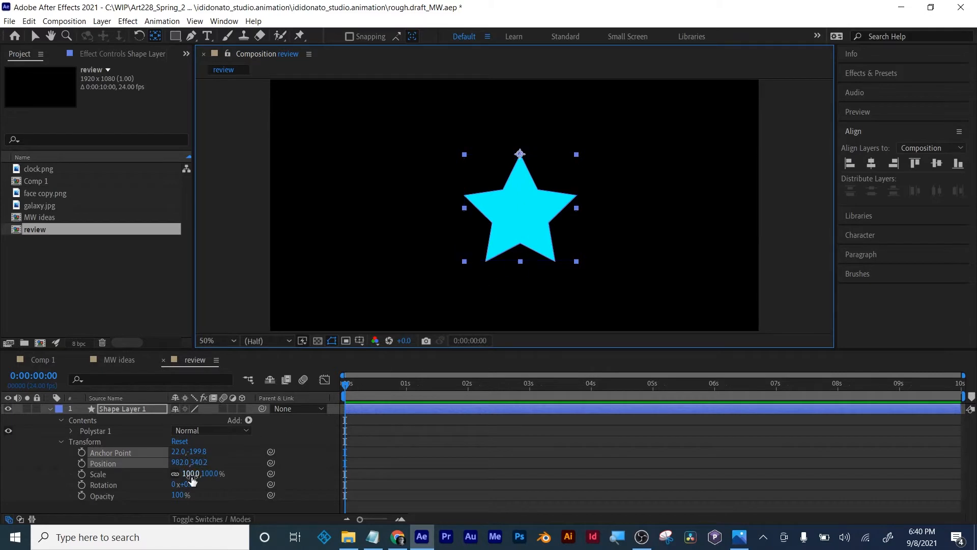
pyautogui.moveTo(183, 483)
pyautogui.mouseDown()
pyautogui.moveTo(218, 477)
pyautogui.moveTo(157, 482)
pyautogui.moveTo(188, 474)
pyautogui.moveTo(177, 476)
pyautogui.mouseUp()
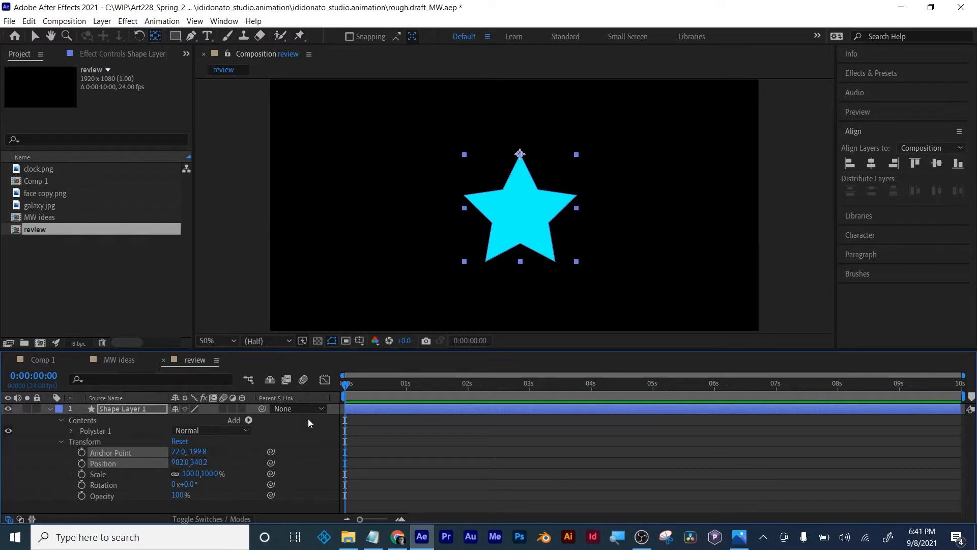
# - Keyframe the star's Rotation at 0° at 0:00:00:23 and at 53° at 0:00:01:08
pyautogui.moveTo(345, 383); pyautogui.dragTo(404, 375)
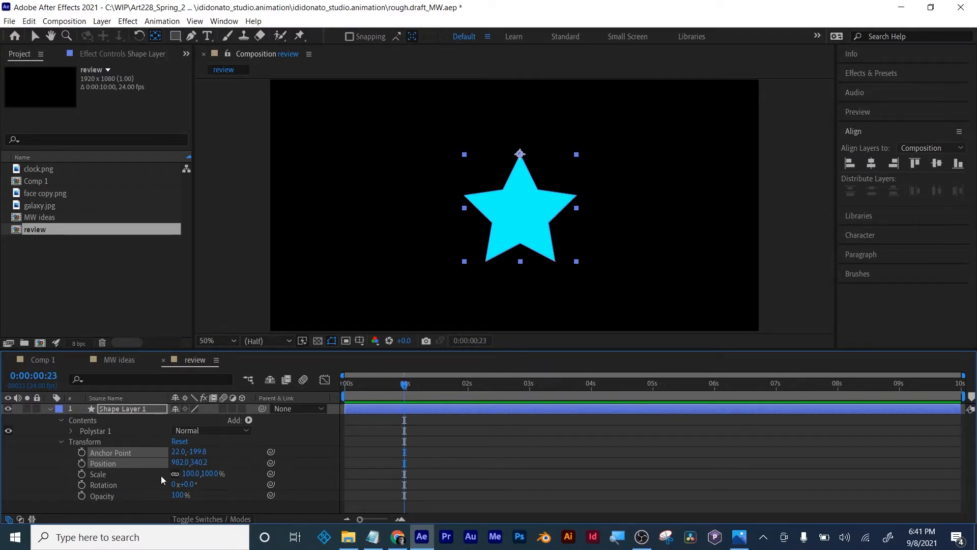
pyautogui.click(82, 485)
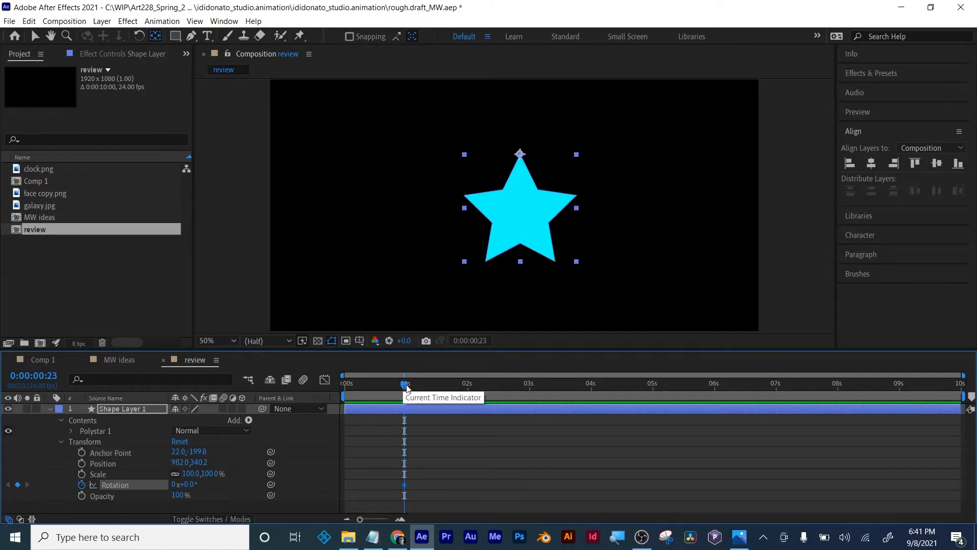
pyautogui.moveTo(404, 385); pyautogui.dragTo(430, 384)
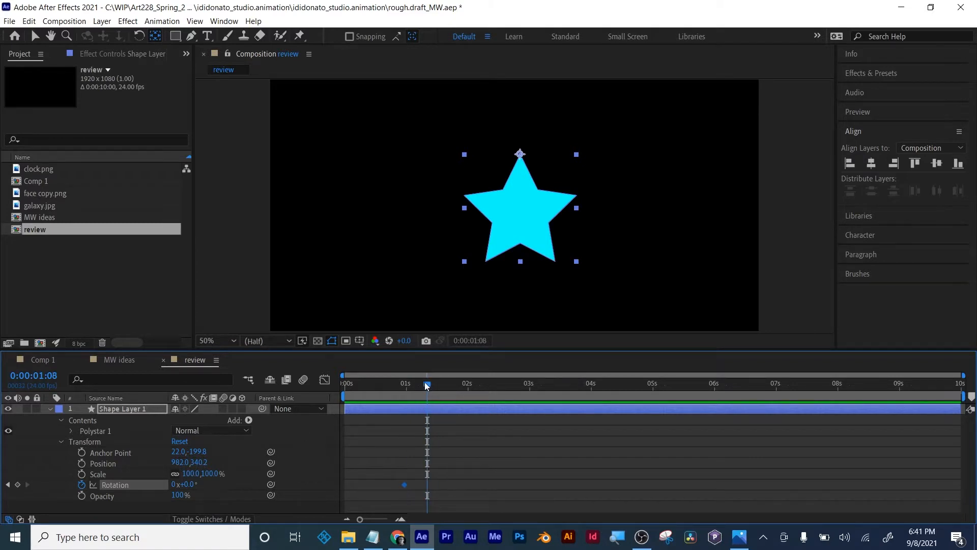
pyautogui.moveTo(184, 484); pyautogui.dragTo(219, 483)
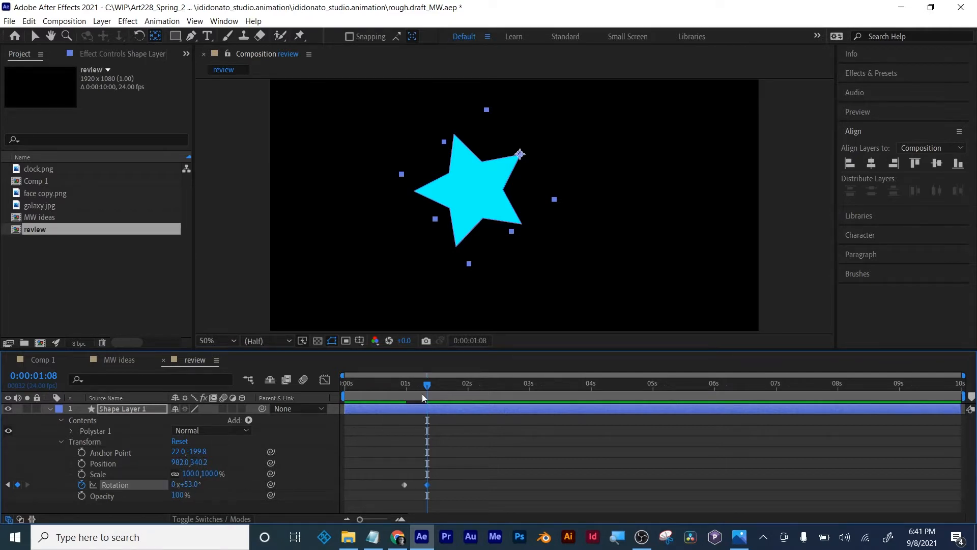
# - Add Rotation keyframes of -37° at 0:00:01:17, 14° at 0:00:02:02 and -18° at 0:00:02:10
pyautogui.moveTo(430, 387); pyautogui.dragTo(451, 386)
pyautogui.moveTo(191, 488); pyautogui.dragTo(129, 485)
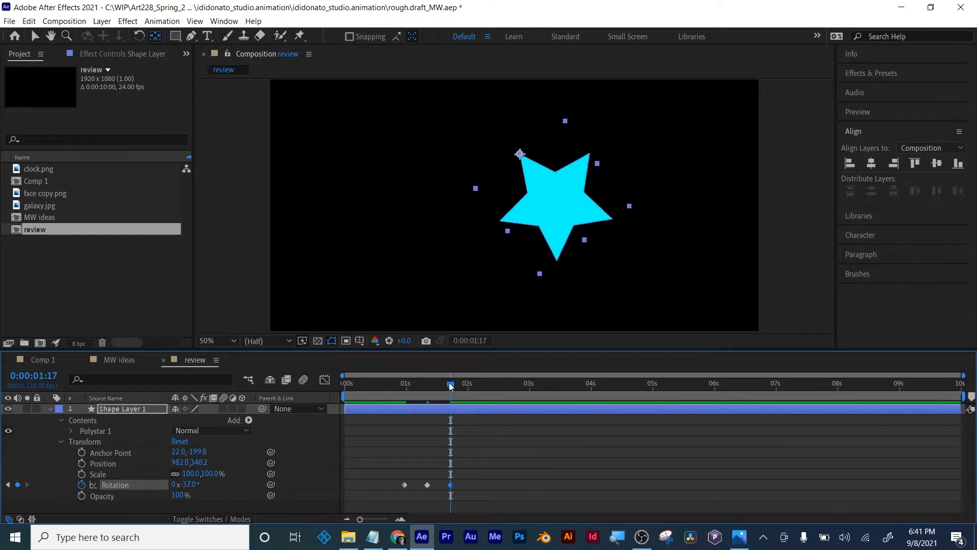
pyautogui.moveTo(450, 385); pyautogui.dragTo(473, 386)
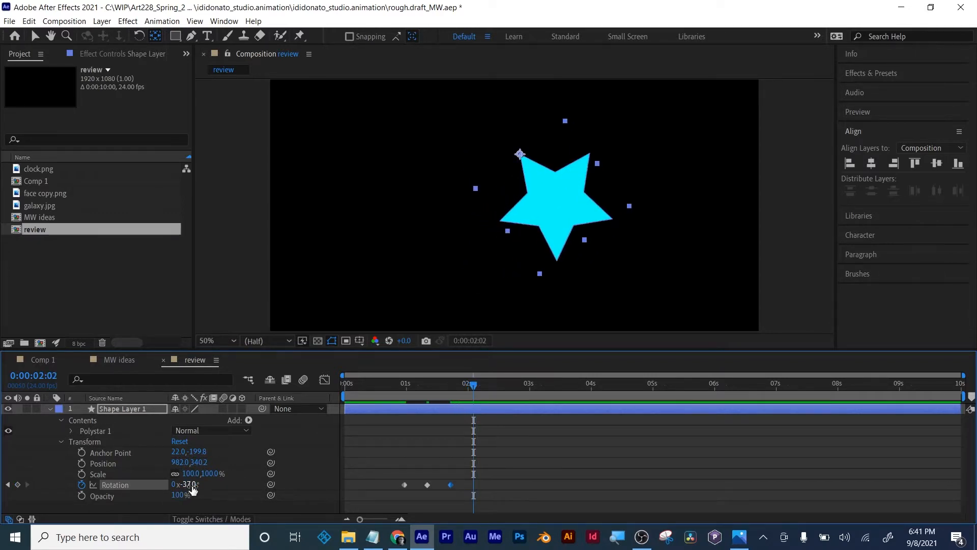
pyautogui.moveTo(192, 484); pyautogui.dragTo(221, 484)
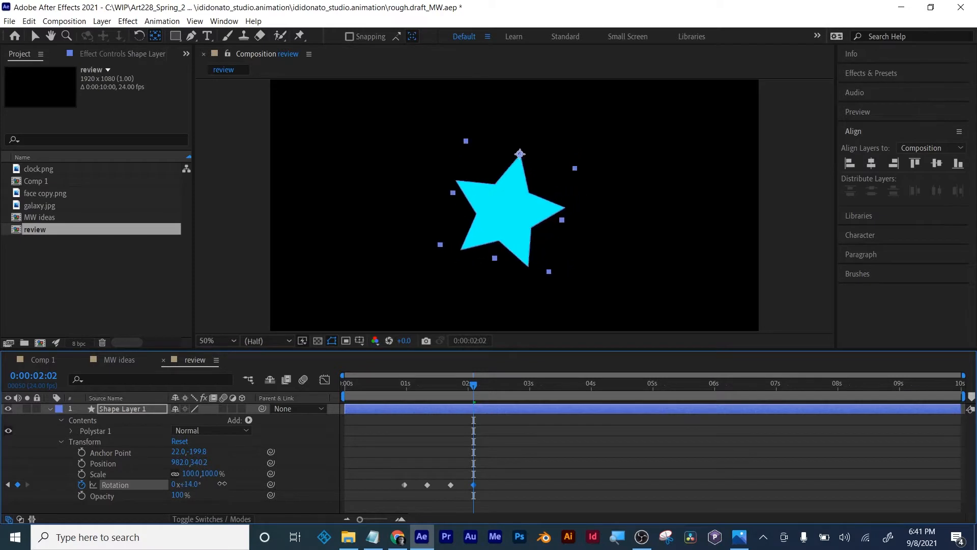
pyautogui.moveTo(473, 385); pyautogui.dragTo(494, 384)
pyautogui.moveTo(185, 484); pyautogui.dragTo(171, 484)
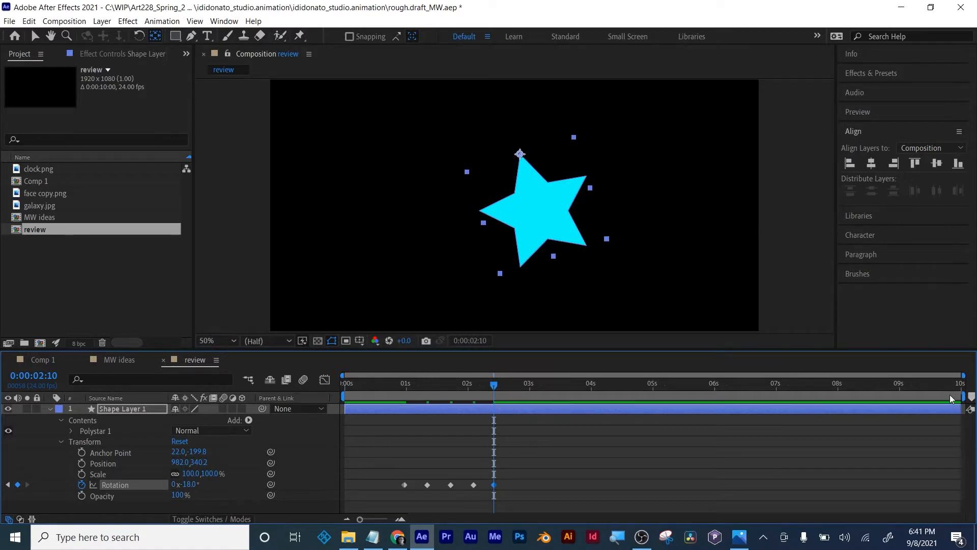
# - Shorten the work area to end just before 3 seconds and preview the swinging star from the beginning
pyautogui.moveTo(964, 396); pyautogui.dragTo(519, 395)
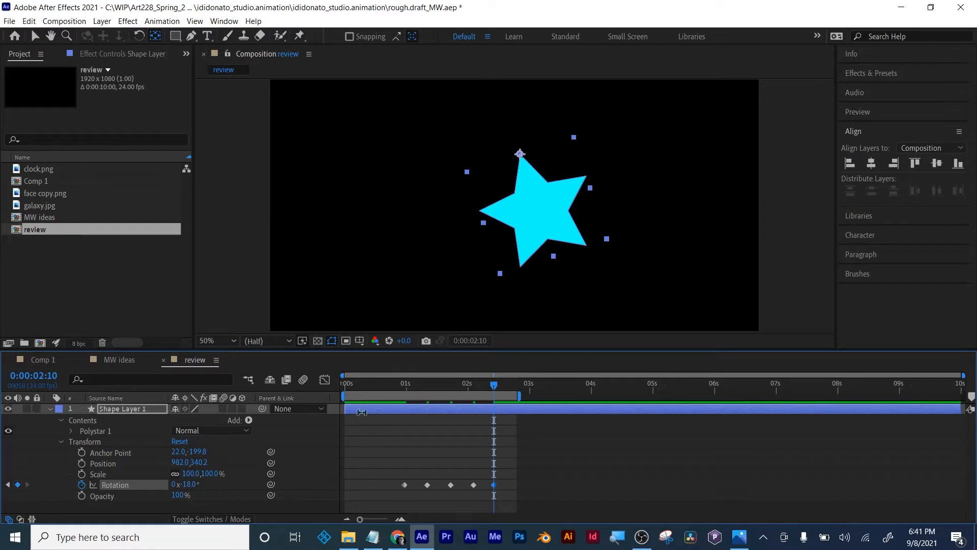
pyautogui.press('Home')
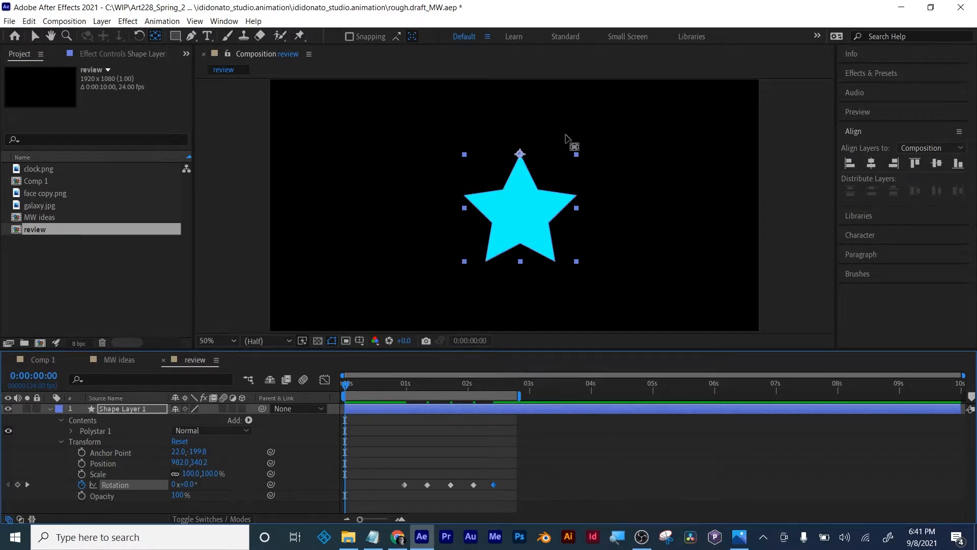
pyautogui.press('space')
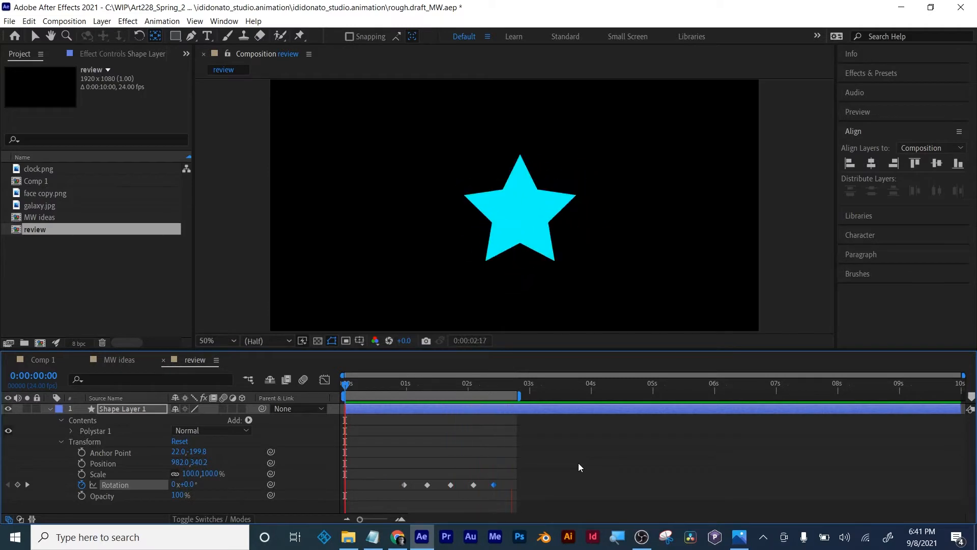
pyautogui.press('space')
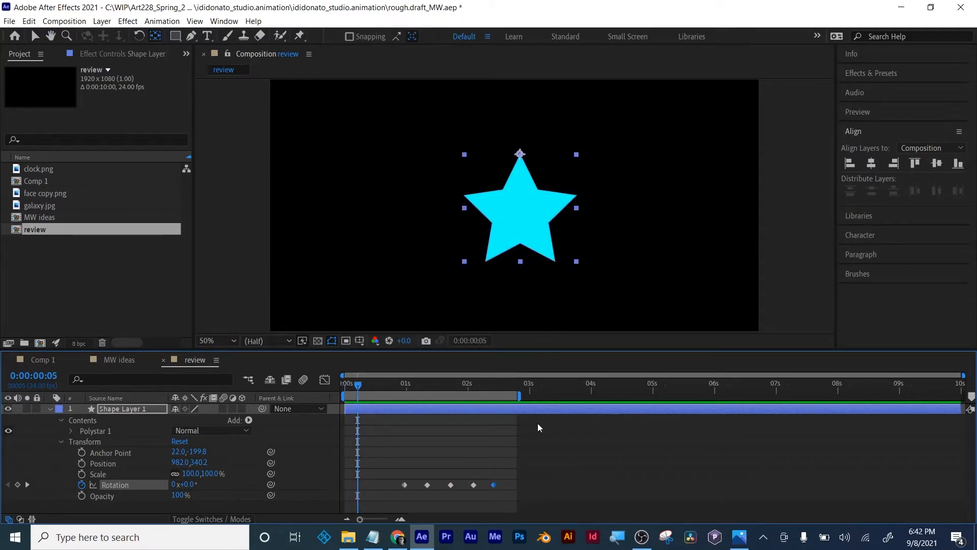
# - Apply Easy Ease to all five of the star's Rotation keyframes and preview the swing
pyautogui.click(549, 472)
pyautogui.moveTo(540, 473); pyautogui.dragTo(392, 501)
pyautogui.moveTo(493, 485)
pyautogui.moveTo(401, 386)
pyautogui.mouseDown()
pyautogui.moveTo(495, 389)
pyautogui.moveTo(407, 391)
pyautogui.mouseUp()
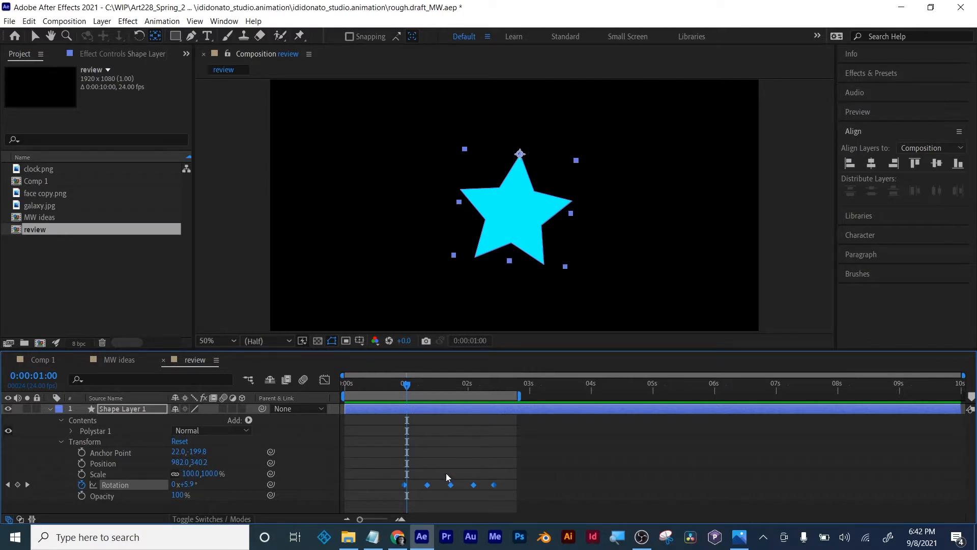
pyautogui.moveTo(451, 484)
pyautogui.moveTo(407, 487)
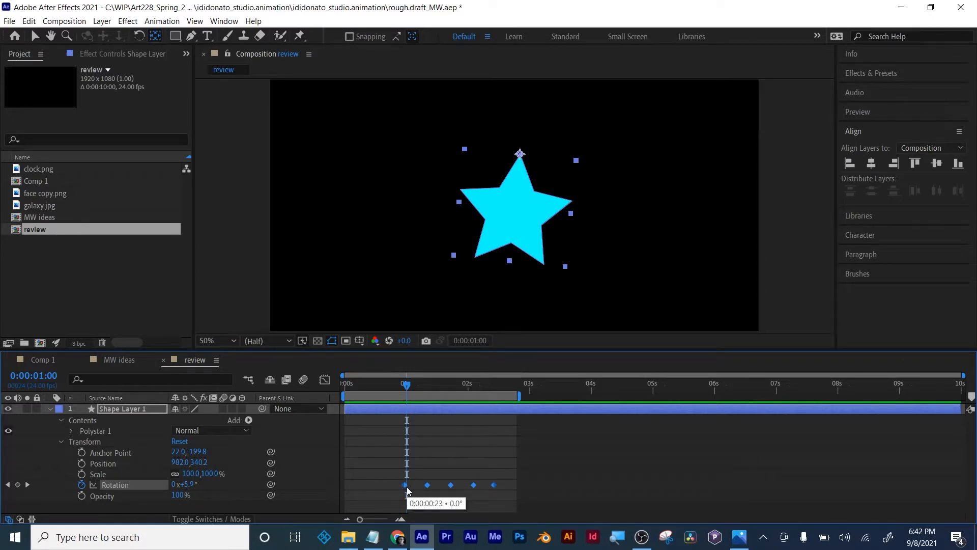
pyautogui.rightClick(406, 486)
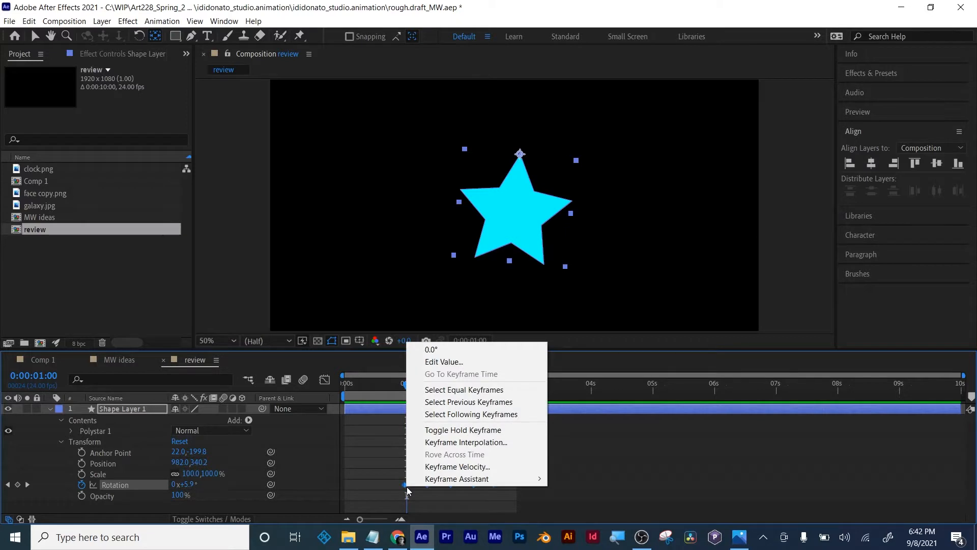
pyautogui.moveTo(485, 480)
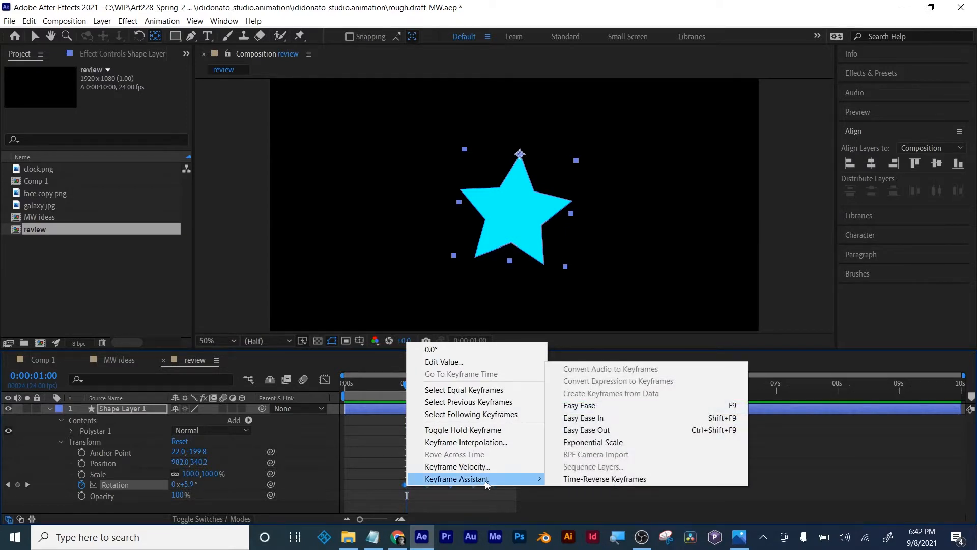
pyautogui.click(620, 405)
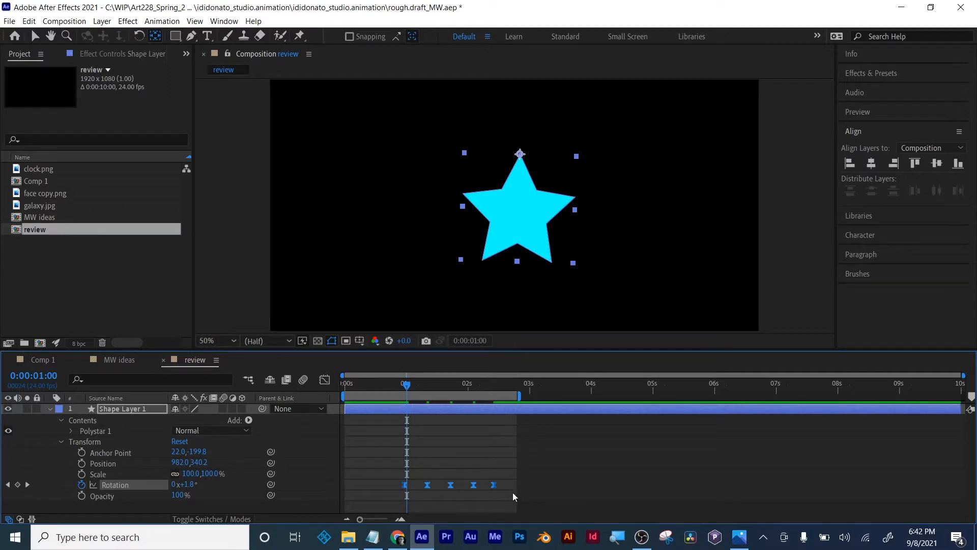
pyautogui.press('space')
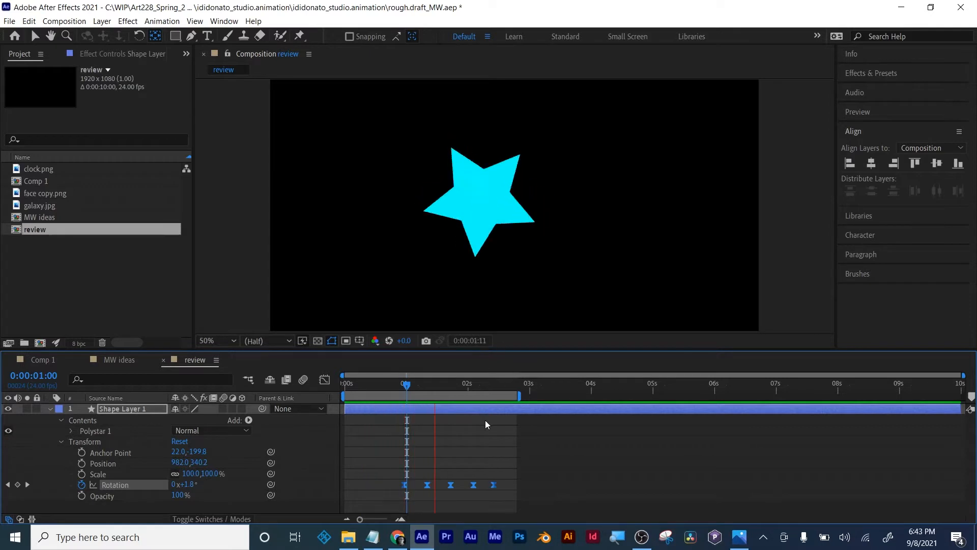
# - Show the star's Rotation in the Graph Editor, undo the Easy Ease and reapply it to all five keyframes
pyautogui.press('space')
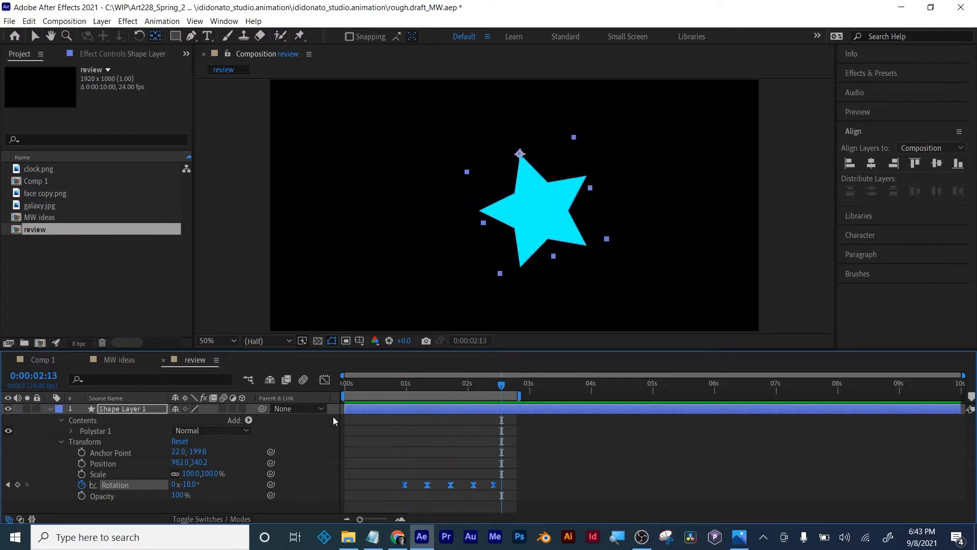
pyautogui.click(326, 382)
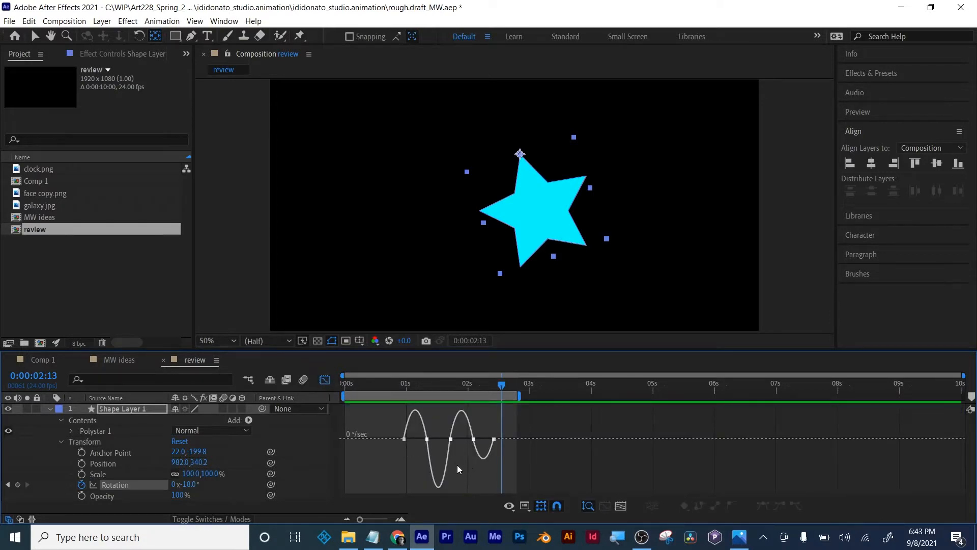
pyautogui.hotkey('ctrl', 'z')
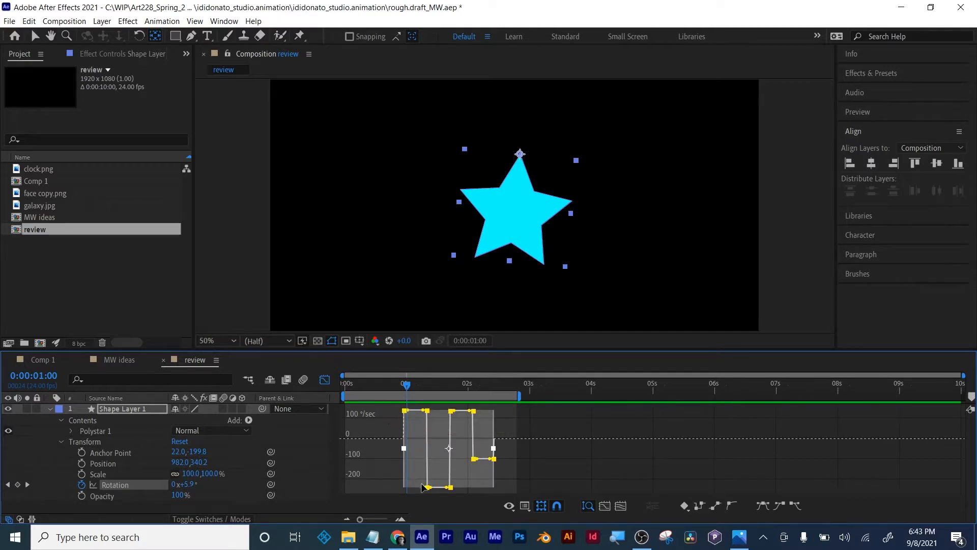
pyautogui.moveTo(449, 437)
pyautogui.press('F9')
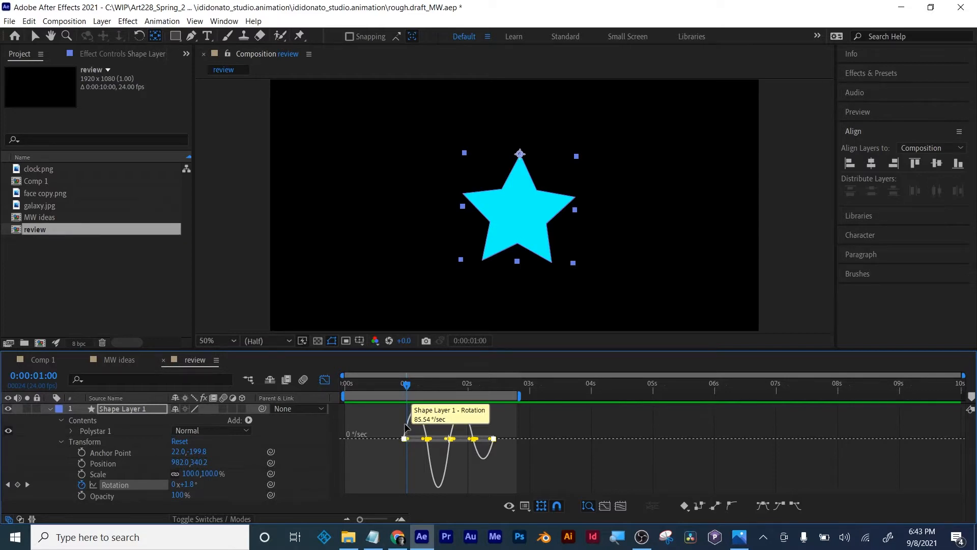
# - Examine the eased Rotation speed curve fitted to view, and return to the keyframe view of the full timeline
pyautogui.moveTo(405, 385); pyautogui.dragTo(484, 388)
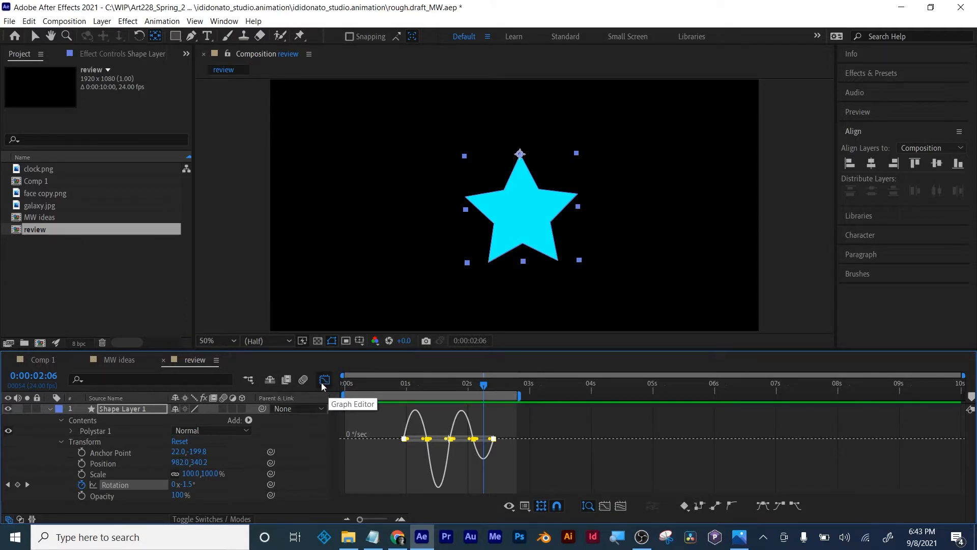
pyautogui.moveTo(405, 432)
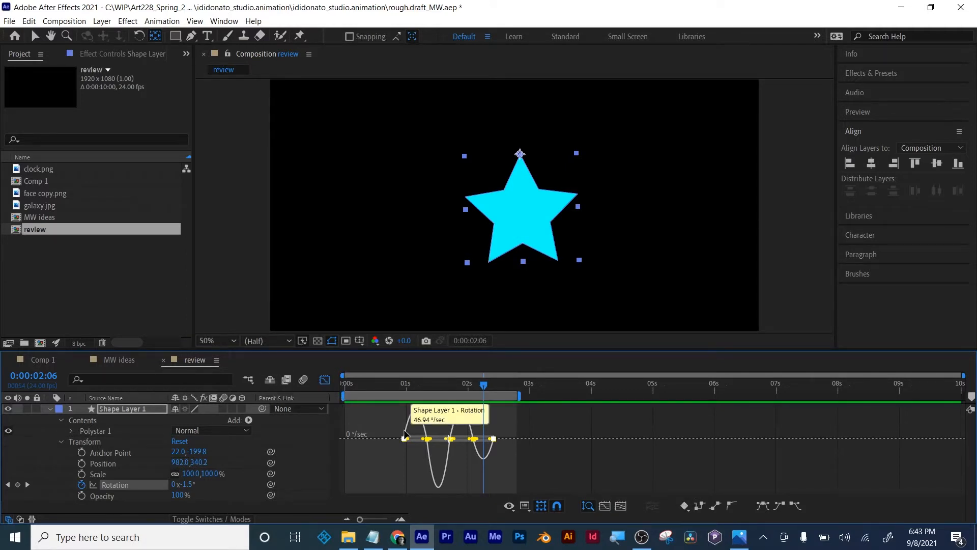
pyautogui.click(621, 509)
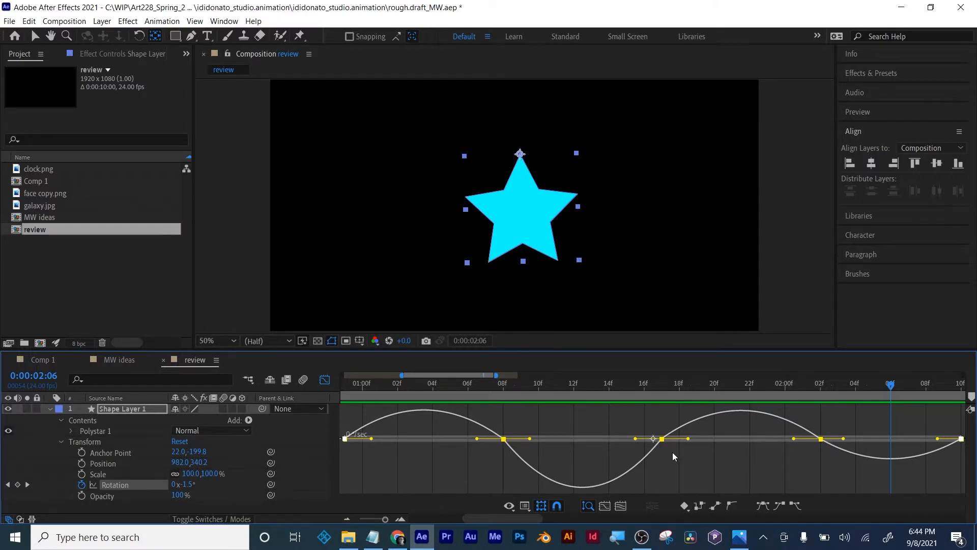
pyautogui.click(325, 380)
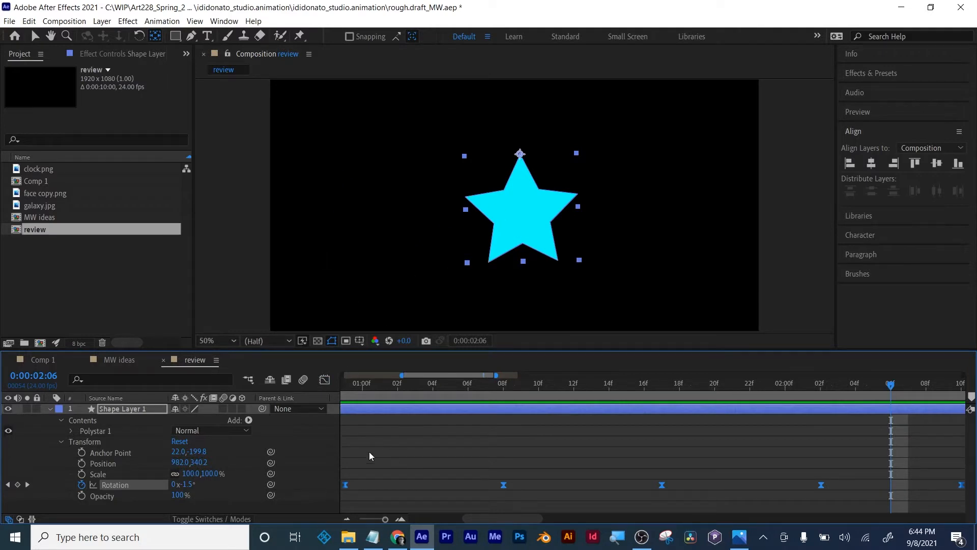
pyautogui.moveTo(385, 519); pyautogui.dragTo(350, 515)
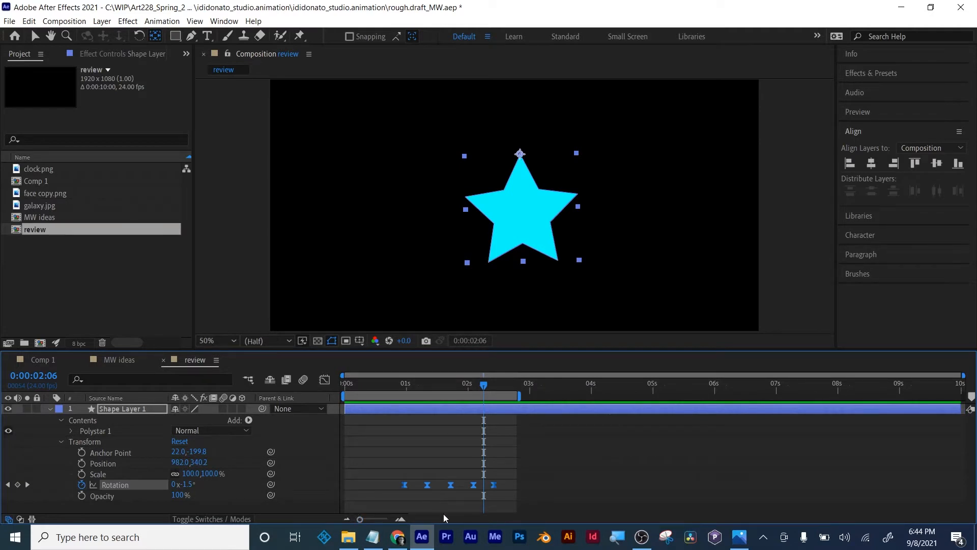
# - Undo the Easy Ease on the Rotation keyframes and scrub through the start of the linear swing
pyautogui.hotkey('ctrl', 'z')
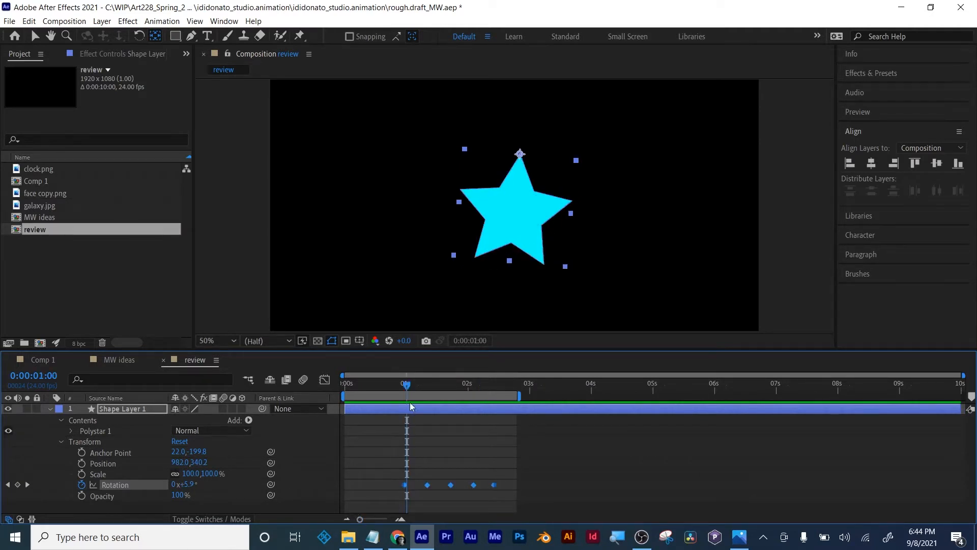
pyautogui.moveTo(407, 385); pyautogui.dragTo(376, 390)
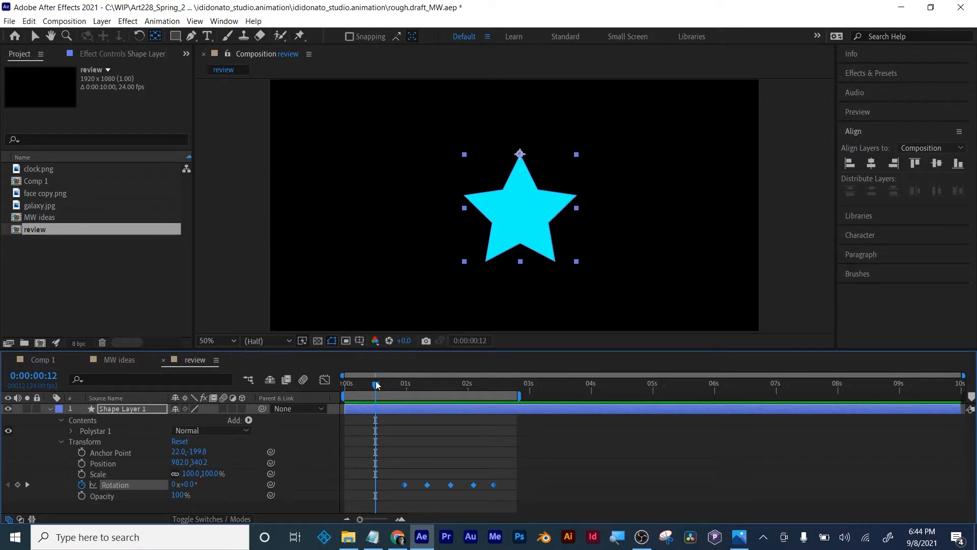
pyautogui.moveTo(383, 381); pyautogui.dragTo(424, 385)
# - Select all five of the star's Rotation keyframes and delete them
pyautogui.click(524, 469)
pyautogui.moveTo(533, 469); pyautogui.dragTo(362, 496)
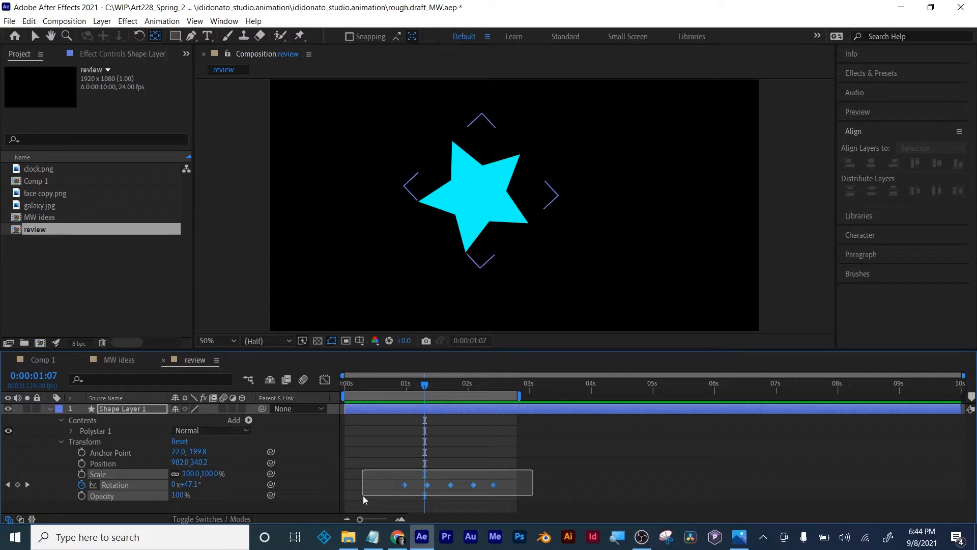
pyautogui.moveTo(363, 496); pyautogui.dragTo(362, 496)
pyautogui.click(546, 481)
pyautogui.moveTo(550, 459); pyautogui.dragTo(375, 502)
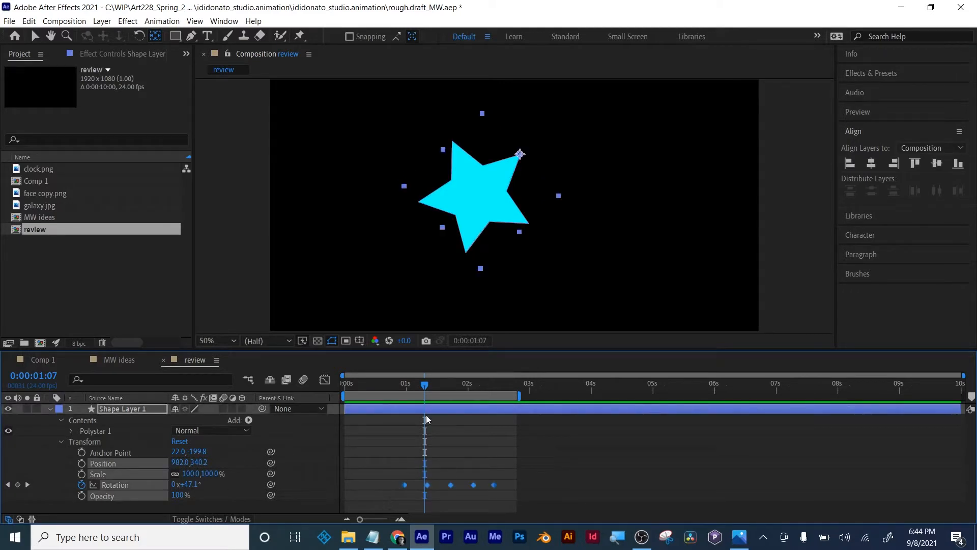
pyautogui.press('Delete')
# - Set the star's Rotation to 0° with the playhead at 0:00:00:00
pyautogui.moveTo(425, 385); pyautogui.dragTo(345, 390)
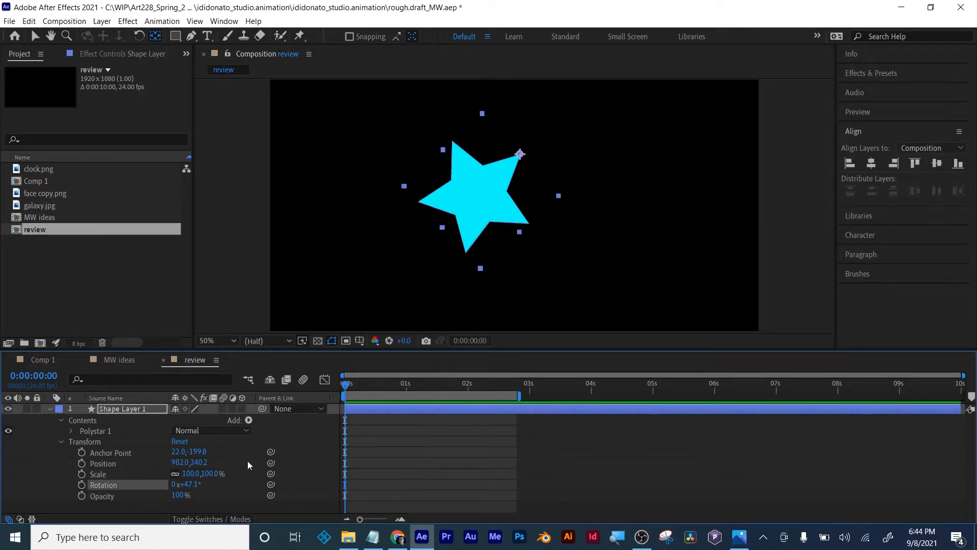
pyautogui.click(194, 486)
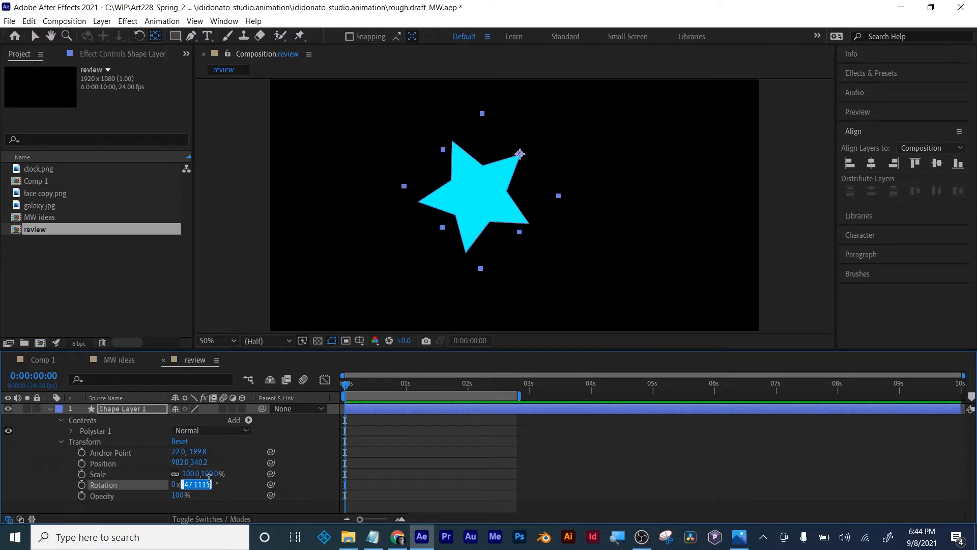
pyautogui.click(417, 448)
pyautogui.click(194, 484)
pyautogui.write('0')
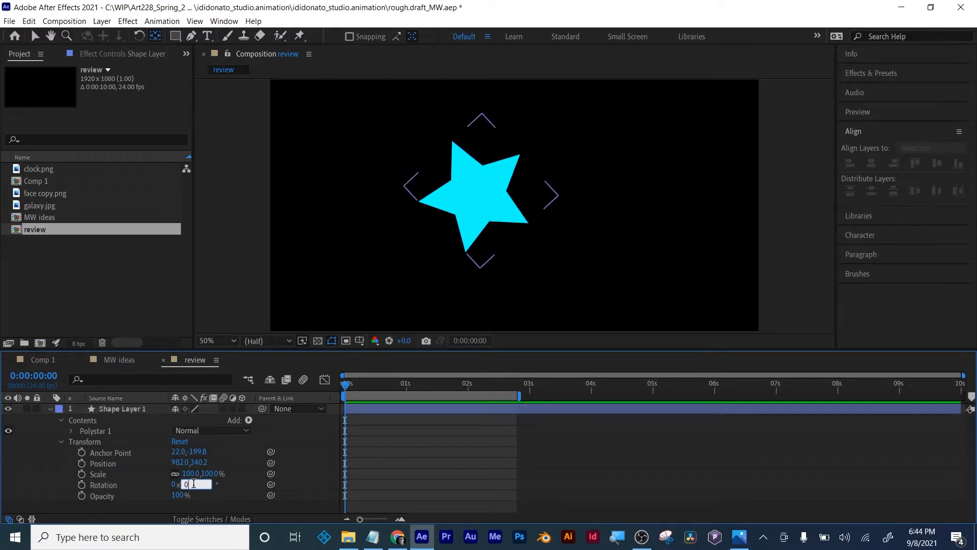
pyautogui.press('Return')
# - Keyframe the star's Rotation at 0° at the start, 50° just before the half-second mark and -30° at 0:00:00:18
pyautogui.moveTo(343, 385); pyautogui.dragTo(368, 385)
pyautogui.click(81, 484)
pyautogui.moveTo(189, 486); pyautogui.dragTo(209, 486)
pyautogui.moveTo(370, 385); pyautogui.dragTo(400, 386)
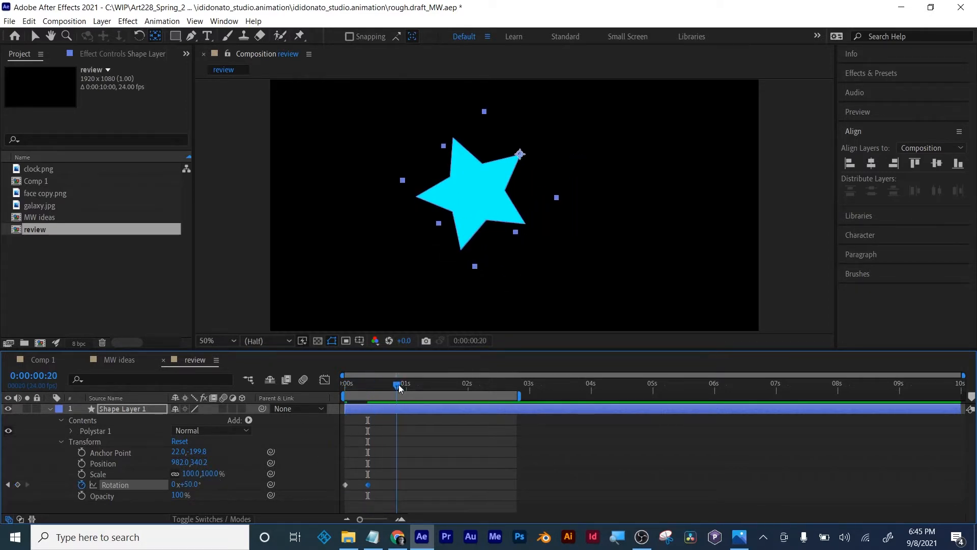
pyautogui.moveTo(198, 484); pyautogui.dragTo(130, 477)
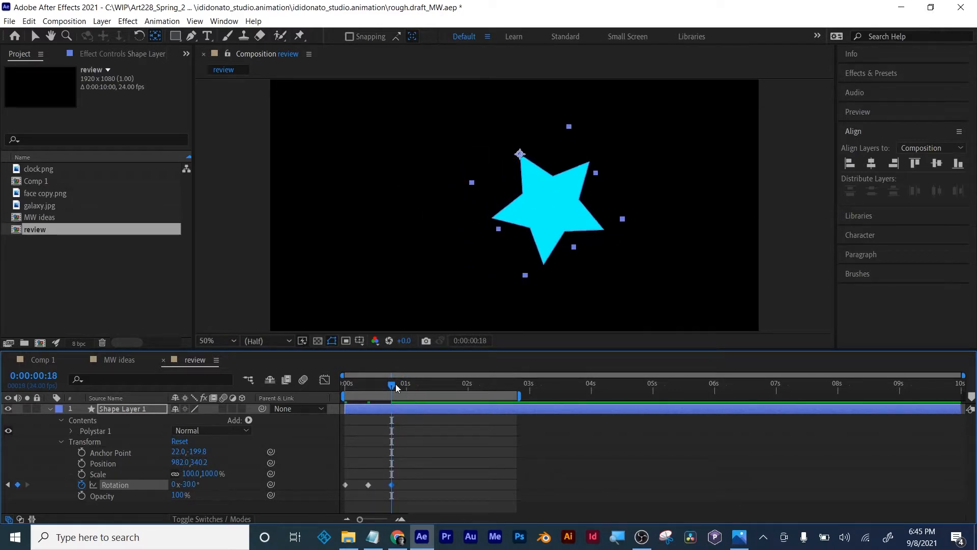
# - Add a positive Rotation keyframe at 0:00:01:04 and one of -18° at 0:00:01:17
pyautogui.moveTo(391, 386); pyautogui.dragTo(418, 385)
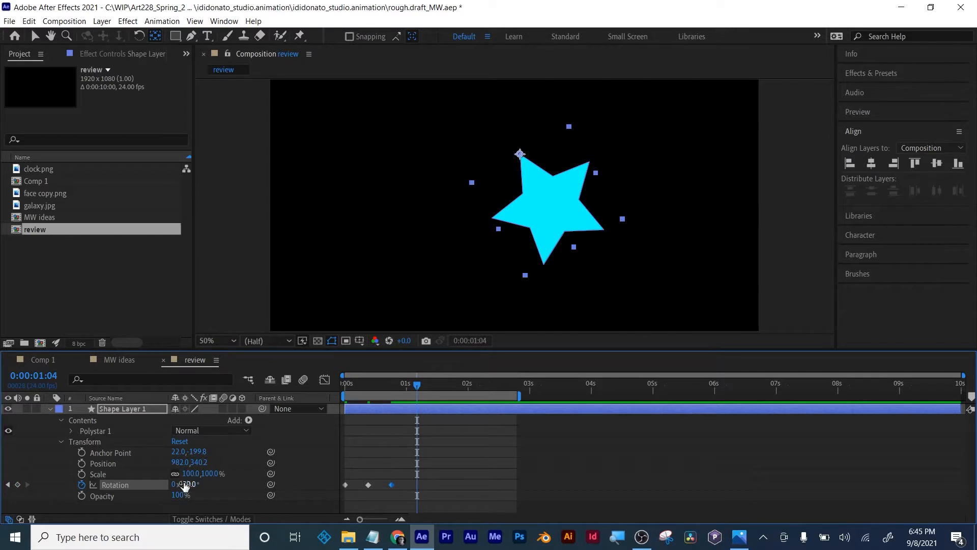
pyautogui.moveTo(186, 485); pyautogui.dragTo(224, 481)
pyautogui.moveTo(425, 387); pyautogui.dragTo(452, 390)
pyautogui.moveTo(188, 484); pyautogui.dragTo(154, 482)
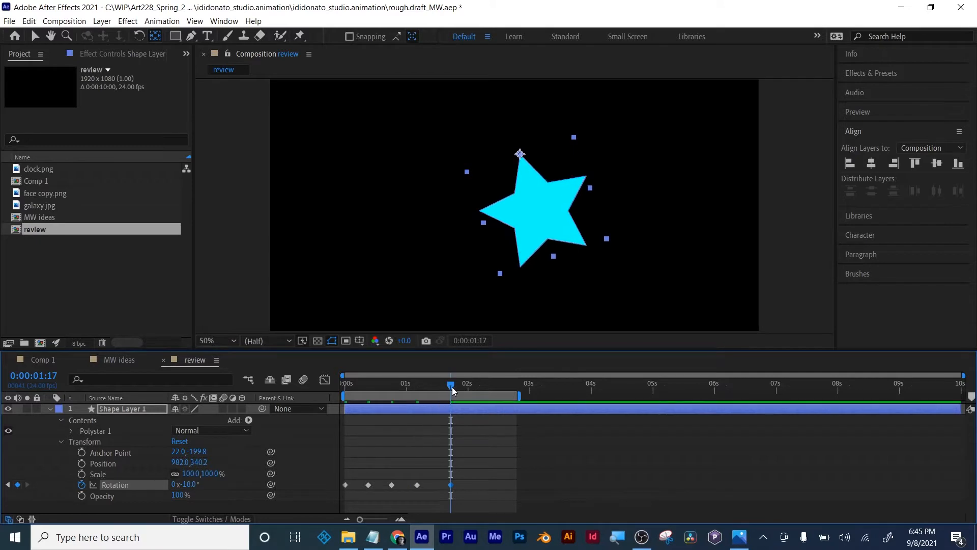
# - Add a final Rotation keyframe of 0° at 0:00:02:01
pyautogui.moveTo(452, 387); pyautogui.dragTo(471, 385)
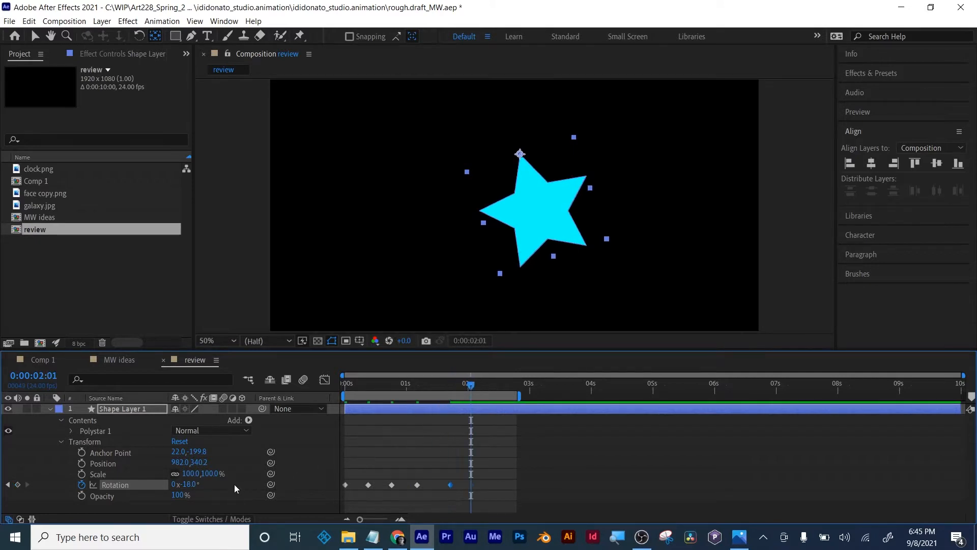
pyautogui.click(192, 484)
pyautogui.write('0')
pyautogui.press('Return')
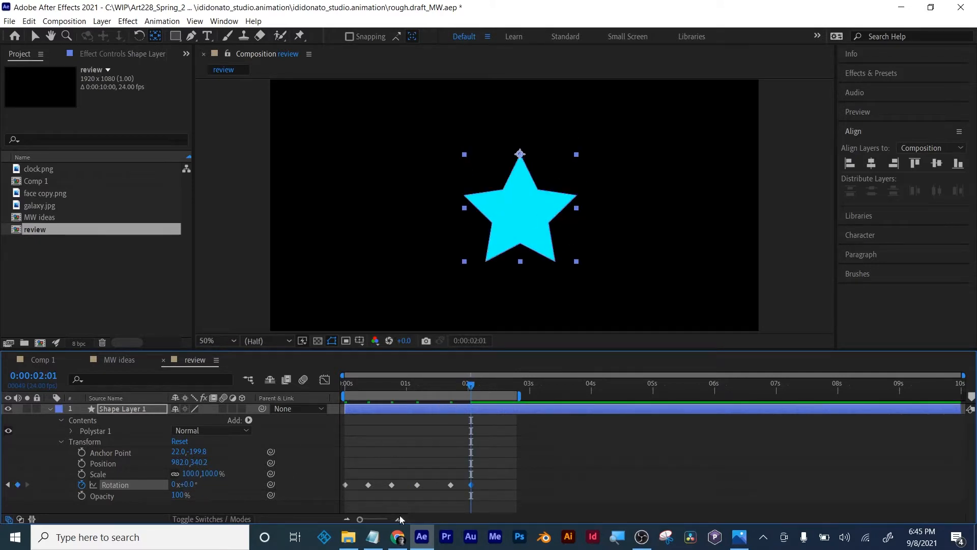
# - Move the Rotation keyframes after the first one earlier, and shorten the work area to end just past 2 seconds
pyautogui.moveTo(471, 385); pyautogui.dragTo(358, 390)
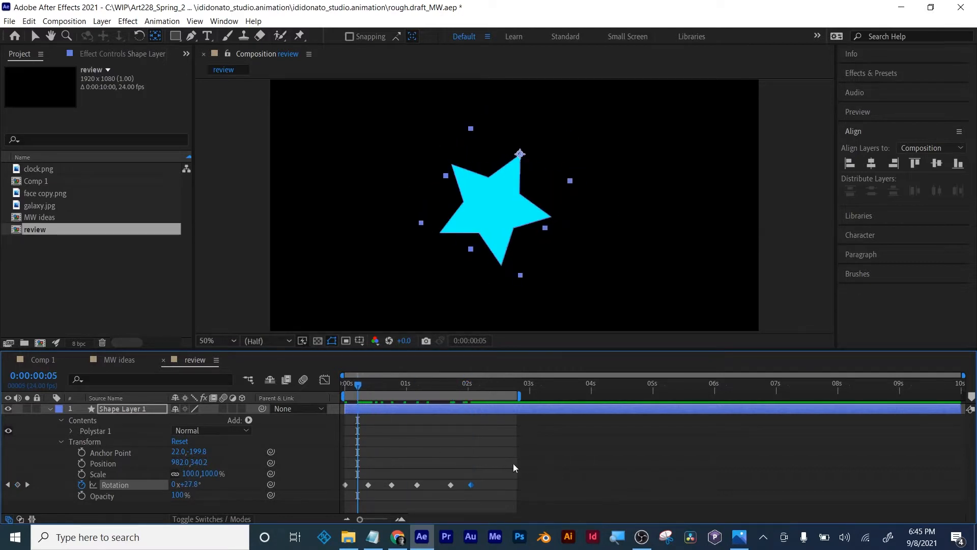
pyautogui.moveTo(512, 463); pyautogui.dragTo(457, 483)
pyautogui.click(366, 420)
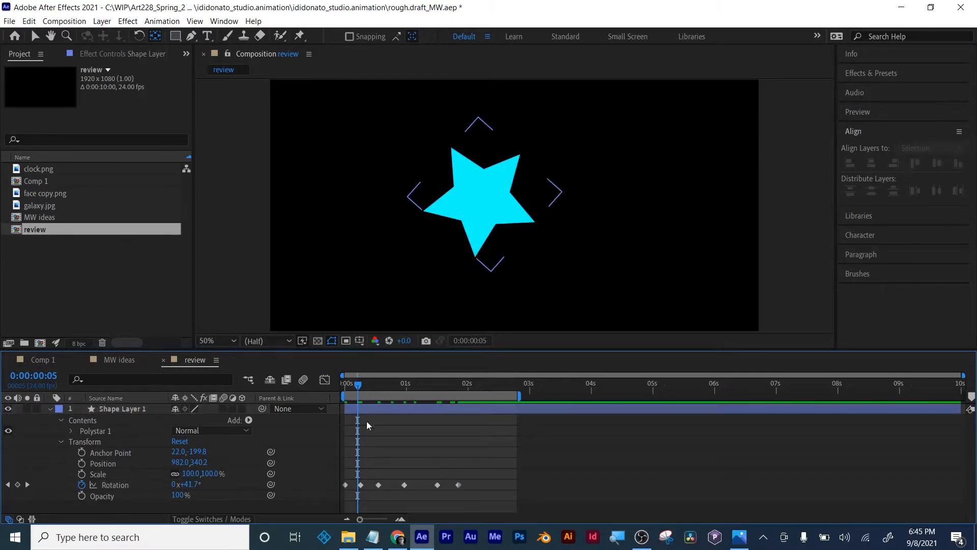
pyautogui.moveTo(362, 386); pyautogui.dragTo(462, 383)
pyautogui.moveTo(519, 396); pyautogui.dragTo(483, 396)
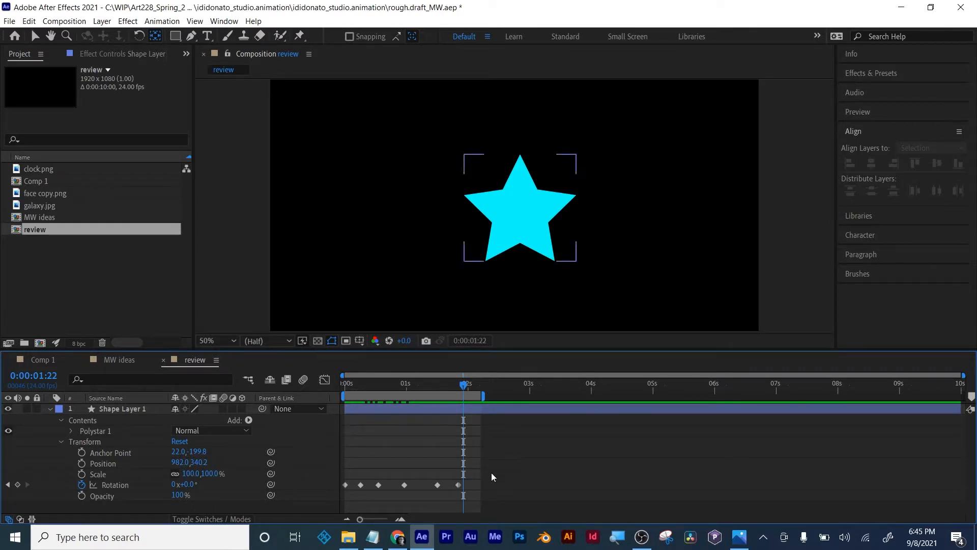
# - Select all six of the star's Rotation keyframes
pyautogui.moveTo(506, 474); pyautogui.dragTo(328, 496)
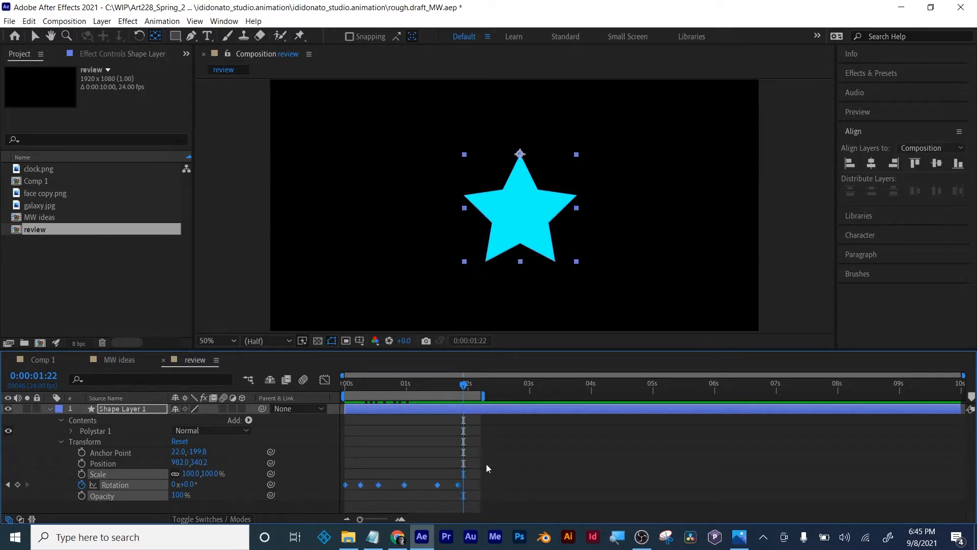
pyautogui.moveTo(487, 464); pyautogui.dragTo(329, 502)
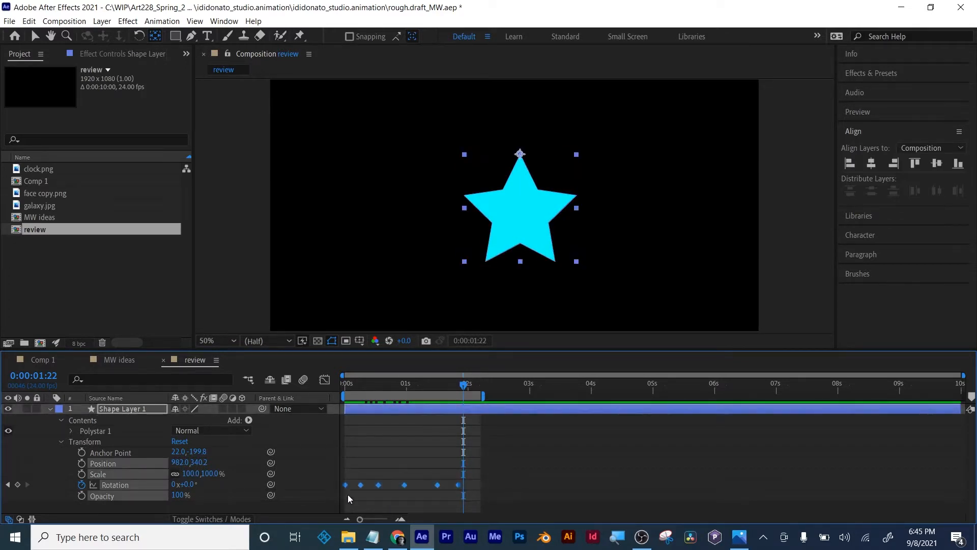
pyautogui.moveTo(513, 471); pyautogui.dragTo(343, 496)
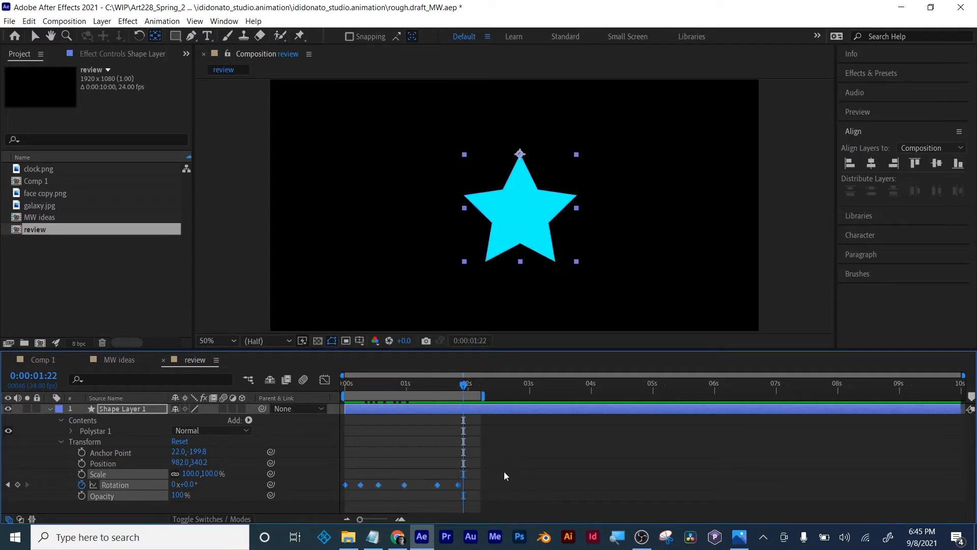
pyautogui.click(503, 471)
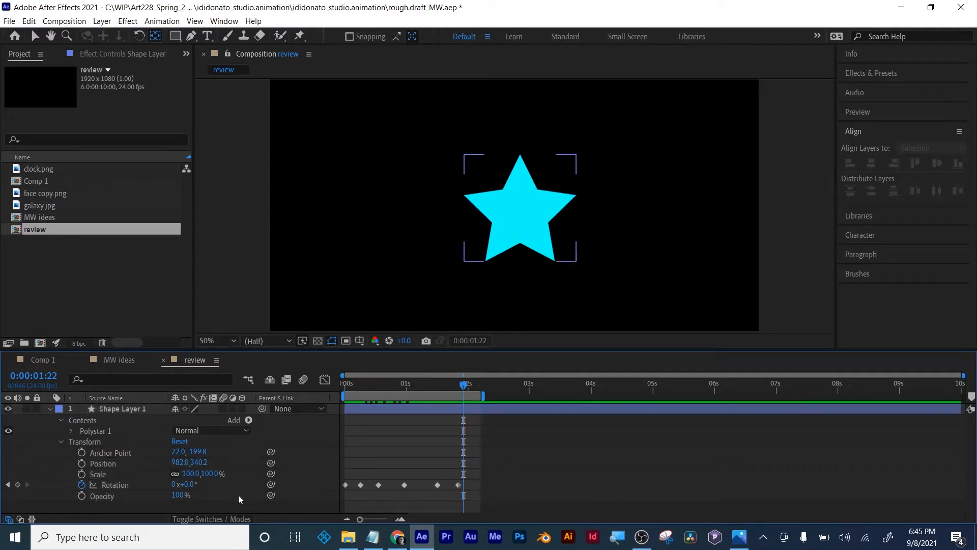
pyautogui.click(113, 485)
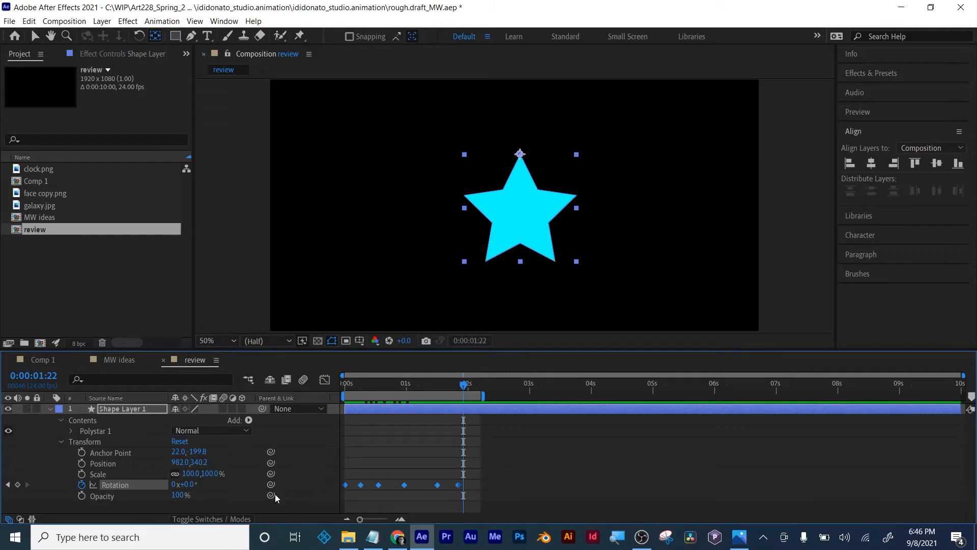
pyautogui.moveTo(463, 385)
pyautogui.mouseDown()
pyautogui.moveTo(353, 389)
pyautogui.moveTo(464, 385)
pyautogui.mouseUp()
pyautogui.click(499, 454)
pyautogui.moveTo(515, 465); pyautogui.dragTo(337, 502)
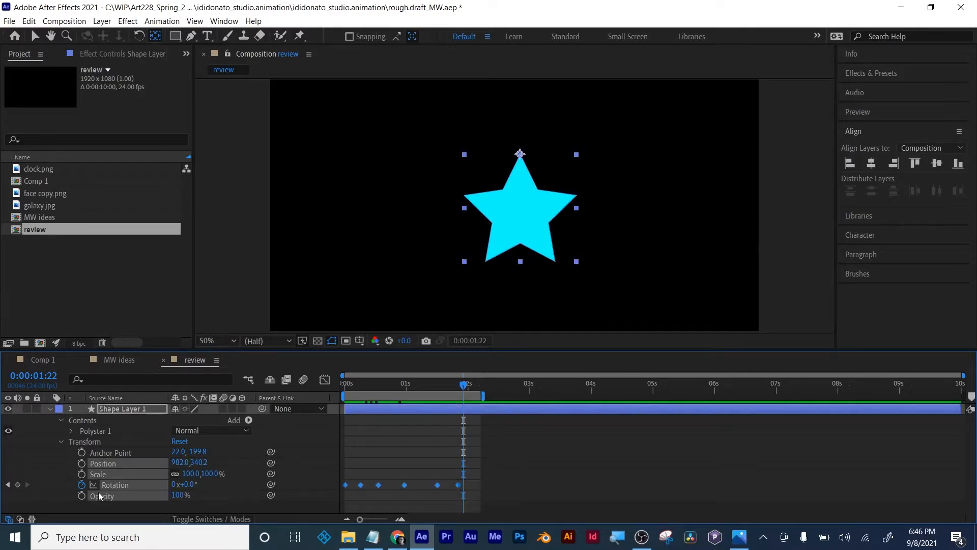
# - Show the selected keyframes in the Graph Editor with Edit Speed Graph as the graph type
pyautogui.click(324, 380)
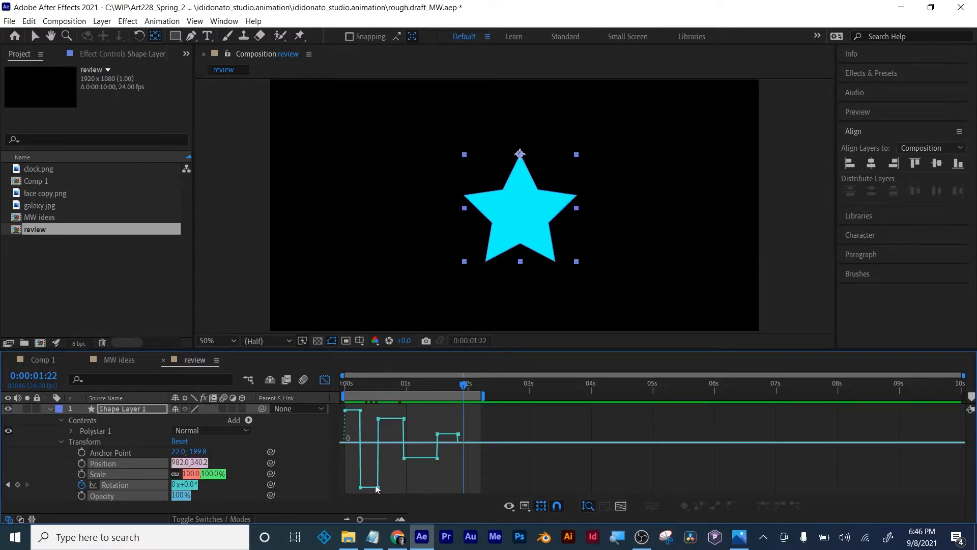
pyautogui.click(525, 506)
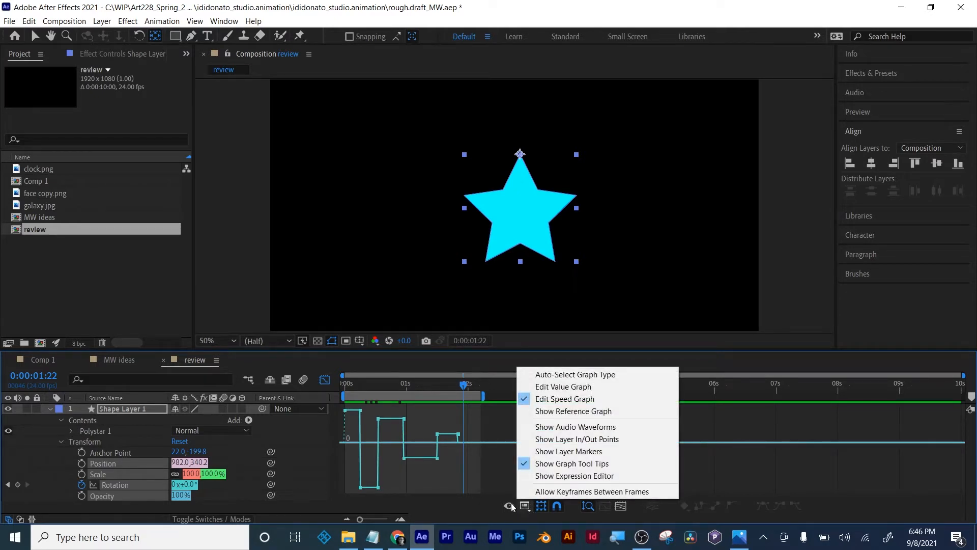
pyautogui.click(525, 509)
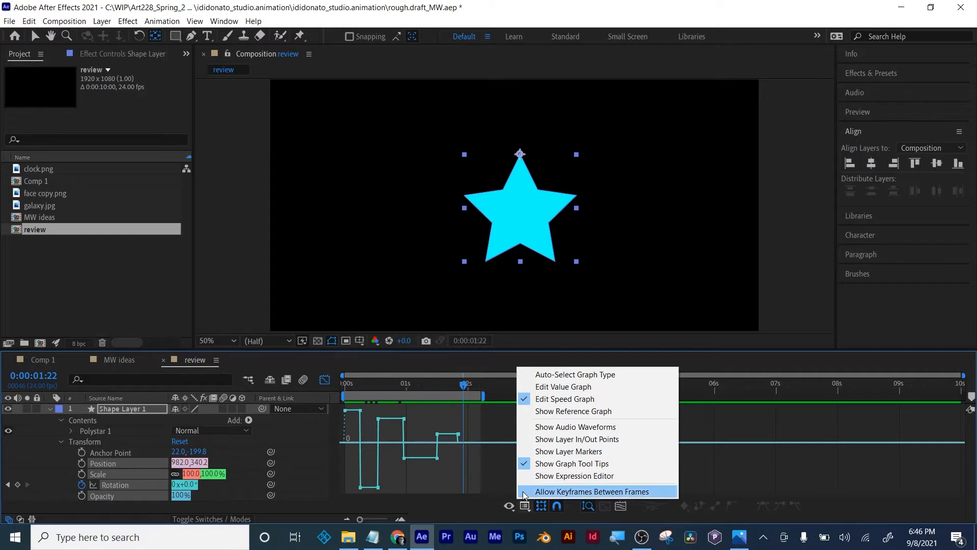
pyautogui.click(550, 401)
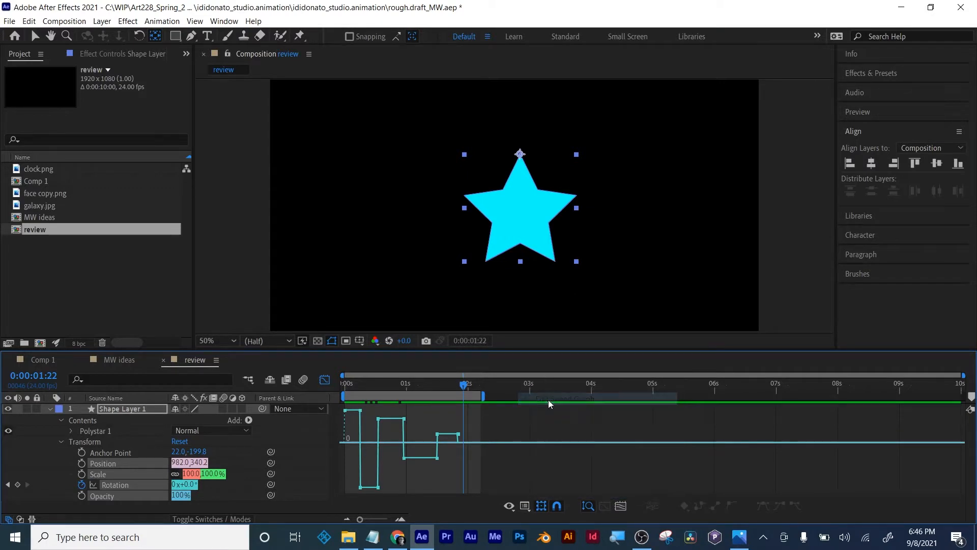
# - Leave the Graph Editor, select all six of the star's Rotation keyframes and apply Easy Ease to them
pyautogui.click(324, 380)
pyautogui.moveTo(500, 462); pyautogui.dragTo(315, 499)
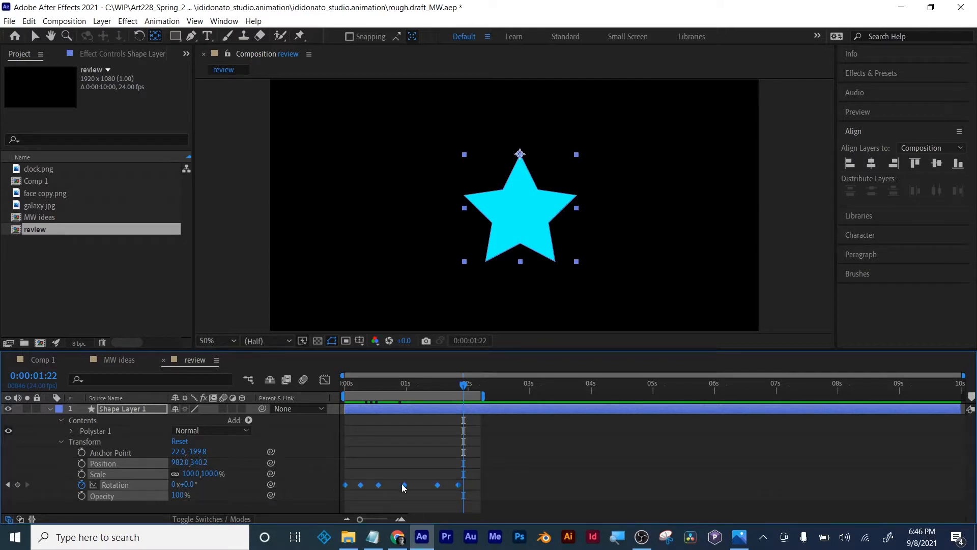
pyautogui.rightClick(436, 487)
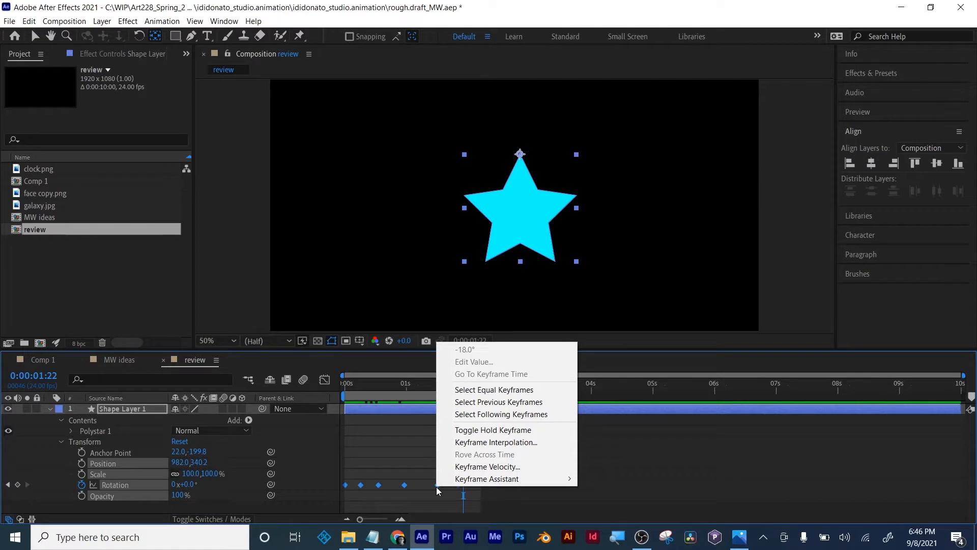
pyautogui.moveTo(509, 479)
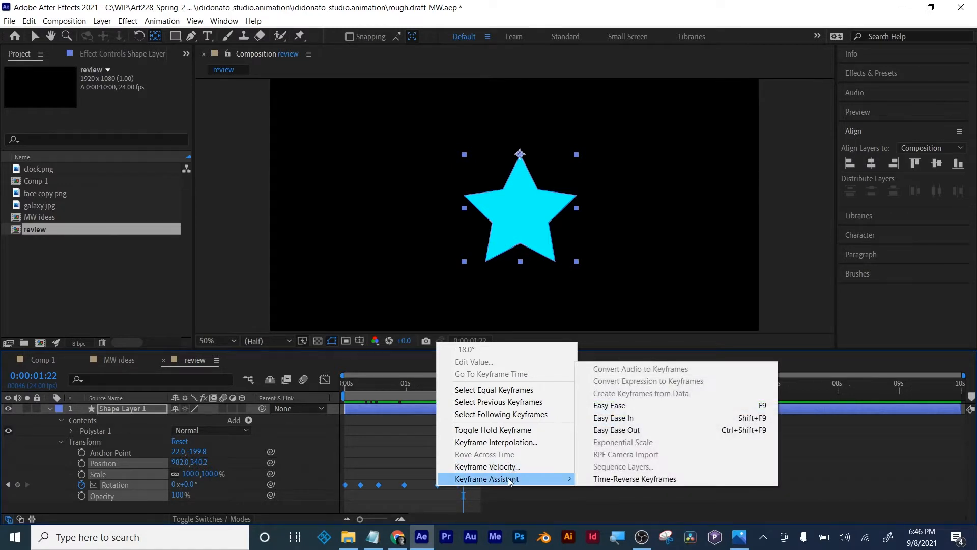
pyautogui.click(633, 406)
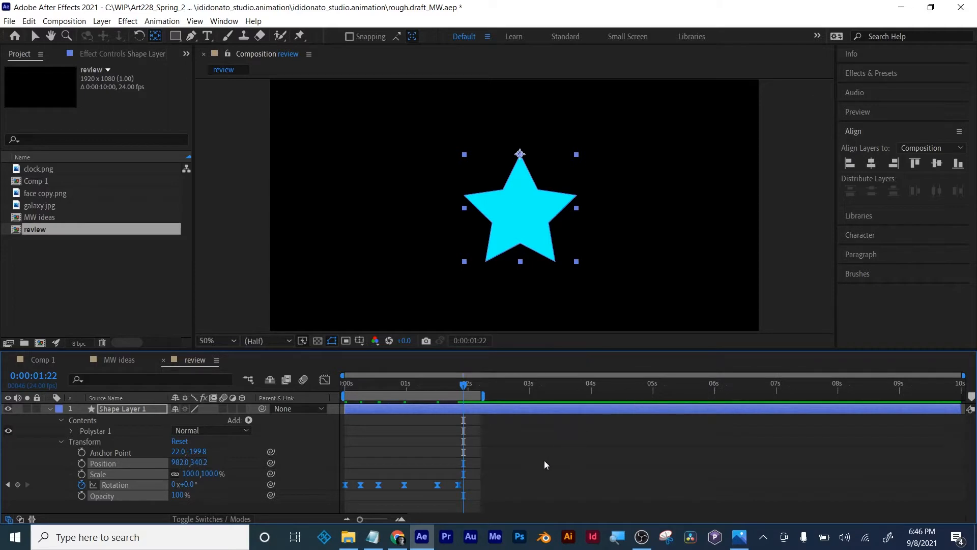
# - Fit the eased Rotation curve in the Graph Editor and examine the speed handles of the first four keyframes
pyautogui.click(324, 379)
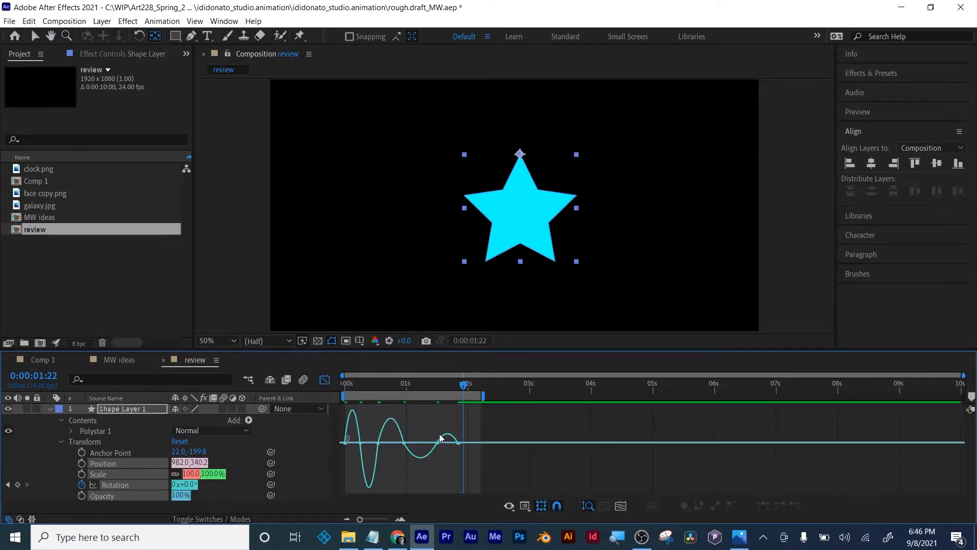
pyautogui.click(615, 507)
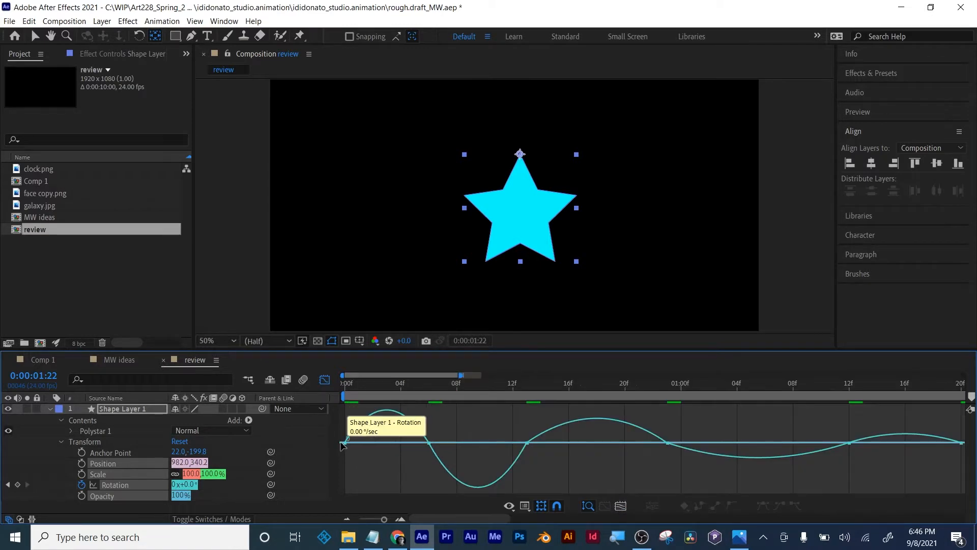
pyautogui.click(345, 442)
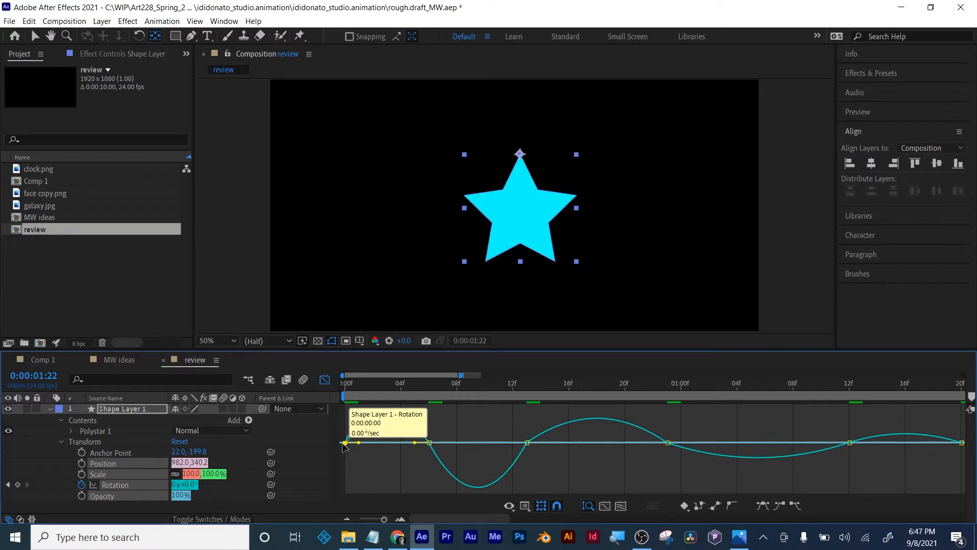
pyautogui.click(429, 444)
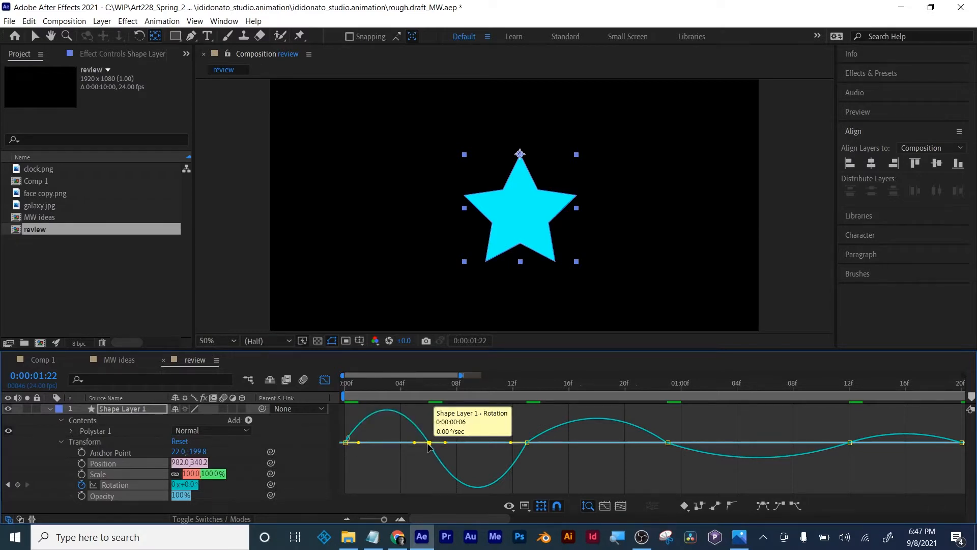
pyautogui.click(526, 442)
pyautogui.click(667, 443)
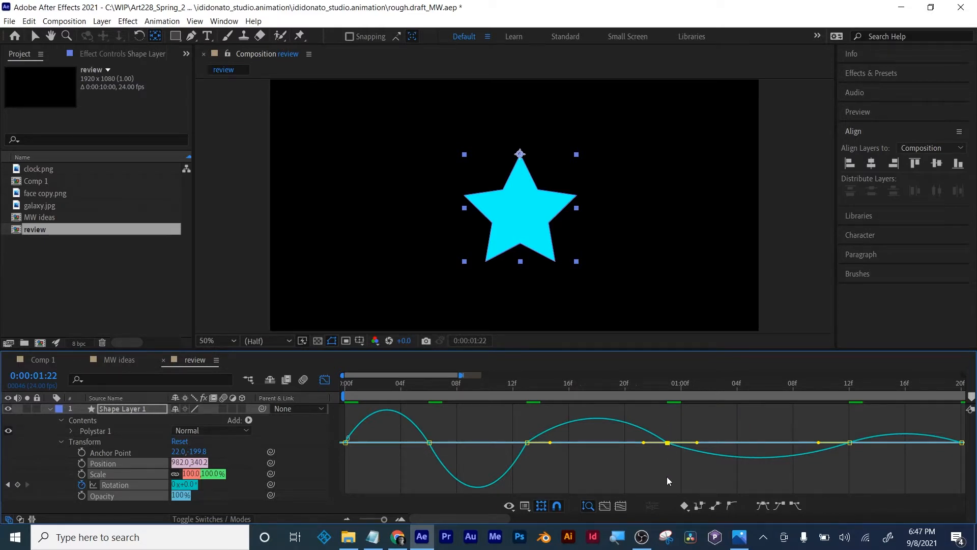
pyautogui.moveTo(666, 444); pyautogui.dragTo(669, 426)
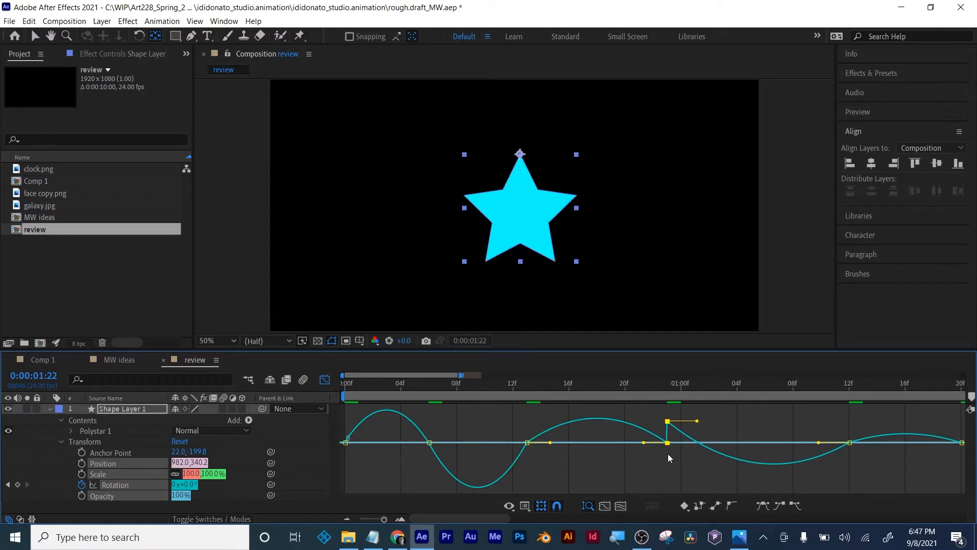
pyautogui.hotkey('ctrl', 'z')
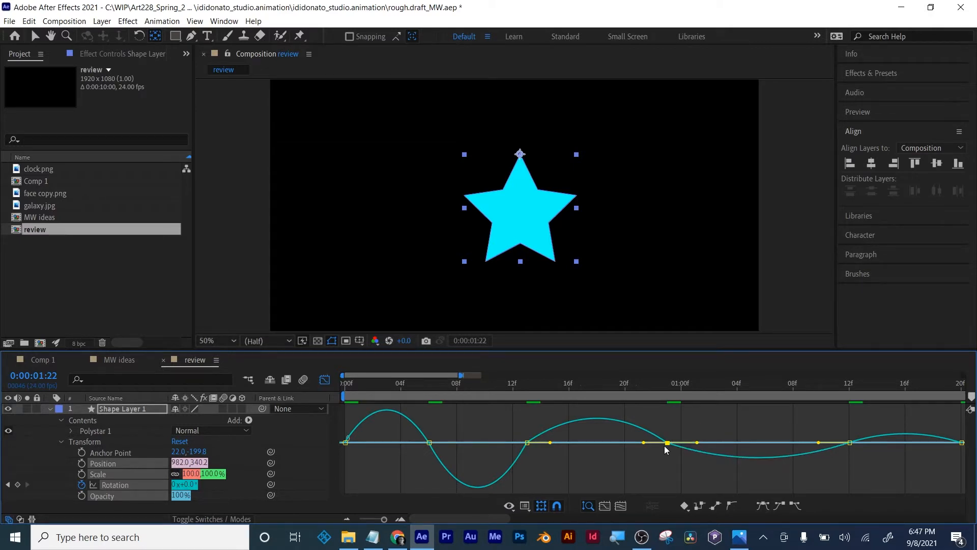
pyautogui.moveTo(662, 445)
pyautogui.moveTo(640, 441)
pyautogui.mouseDown()
pyautogui.moveTo(573, 441)
pyautogui.moveTo(649, 443)
pyautogui.moveTo(636, 446)
pyautogui.mouseUp()
pyautogui.click(345, 442)
pyautogui.moveTo(363, 441); pyautogui.dragTo(391, 441)
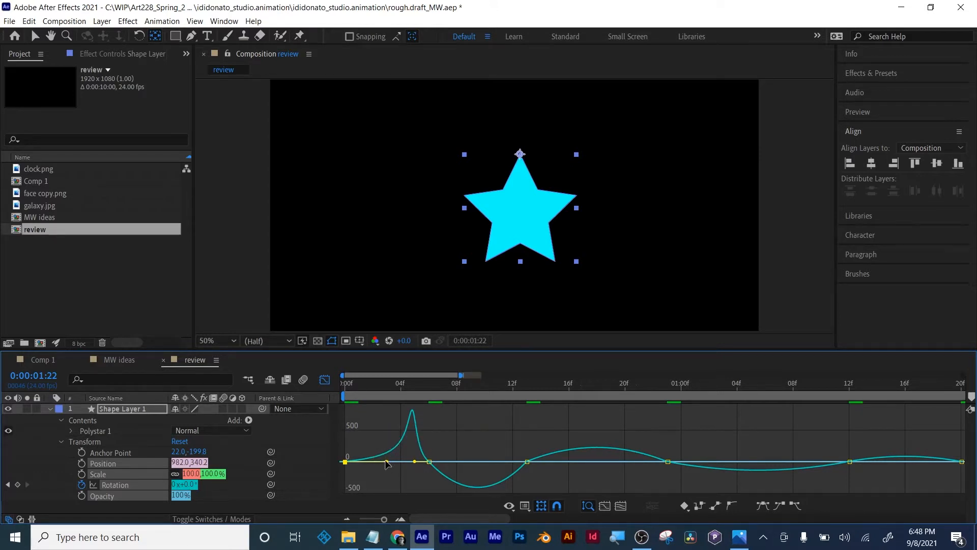
pyautogui.moveTo(385, 460); pyautogui.dragTo(357, 460)
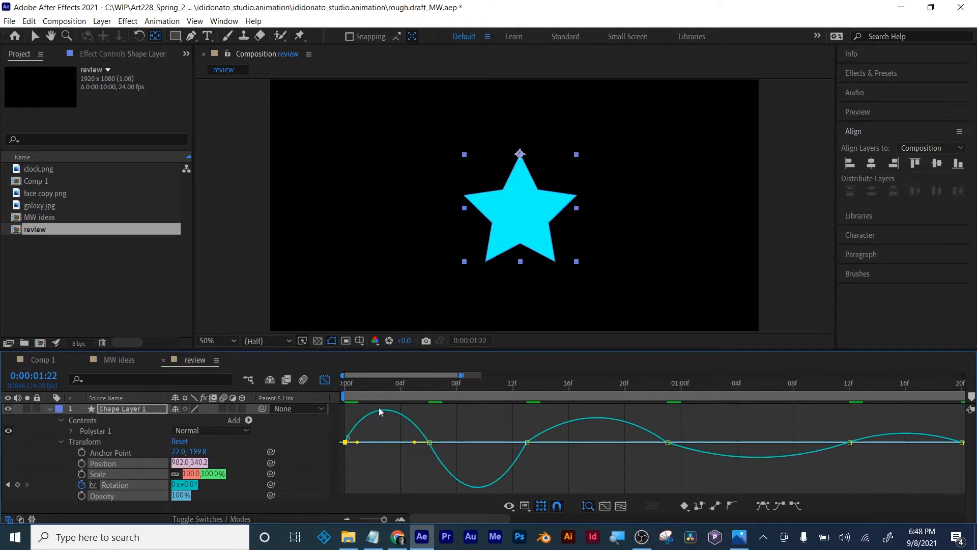
# - Lengthen the first Rotation keyframe's outgoing speed handle and shorten the incoming handle of the second keyframe at 0:00:00:06
pyautogui.moveTo(346, 443)
pyautogui.moveTo(429, 443)
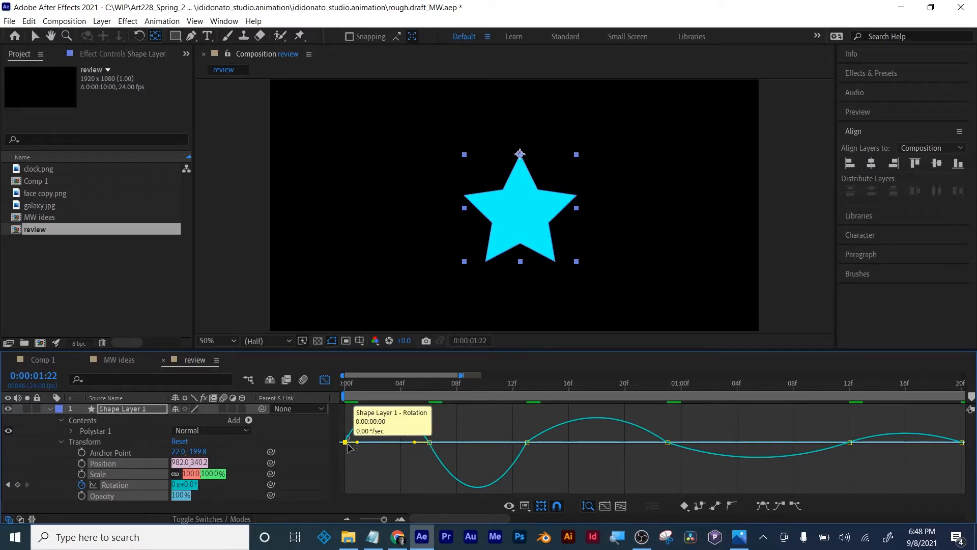
pyautogui.moveTo(358, 442); pyautogui.dragTo(370, 441)
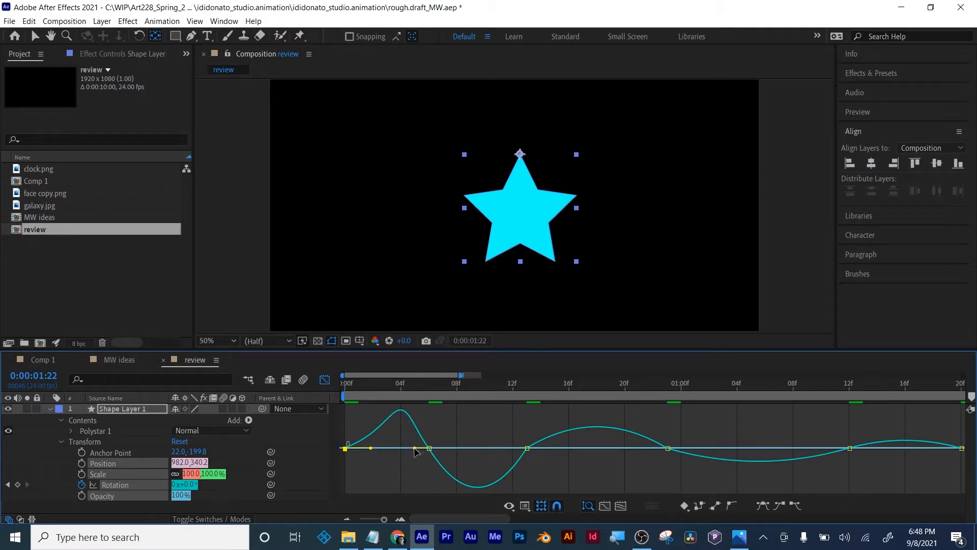
pyautogui.moveTo(415, 451); pyautogui.dragTo(423, 451)
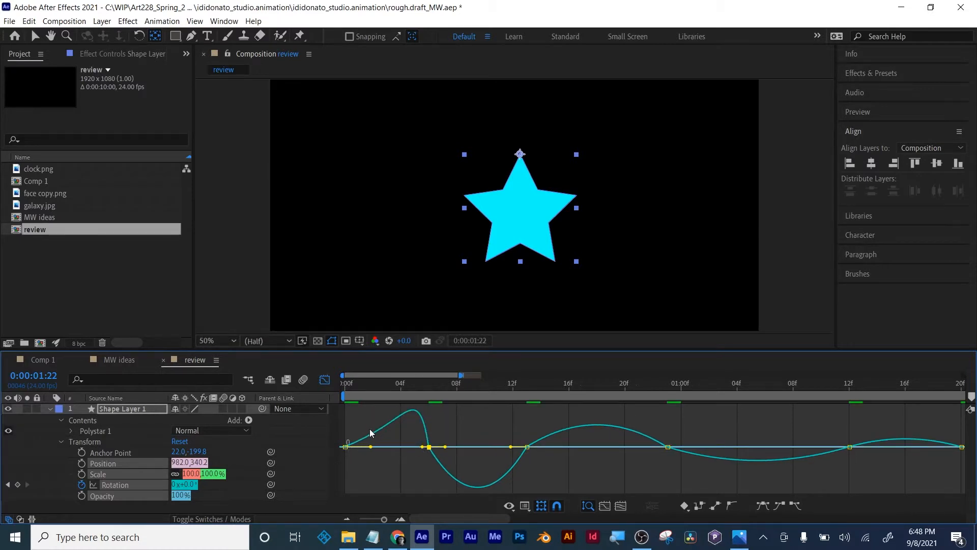
# - Lengthen the outgoing speed handle at 0:00:00:06 and shorten the incoming handle of the Rotation keyframe at 0:00:00:13
pyautogui.moveTo(392, 389); pyautogui.dragTo(430, 386)
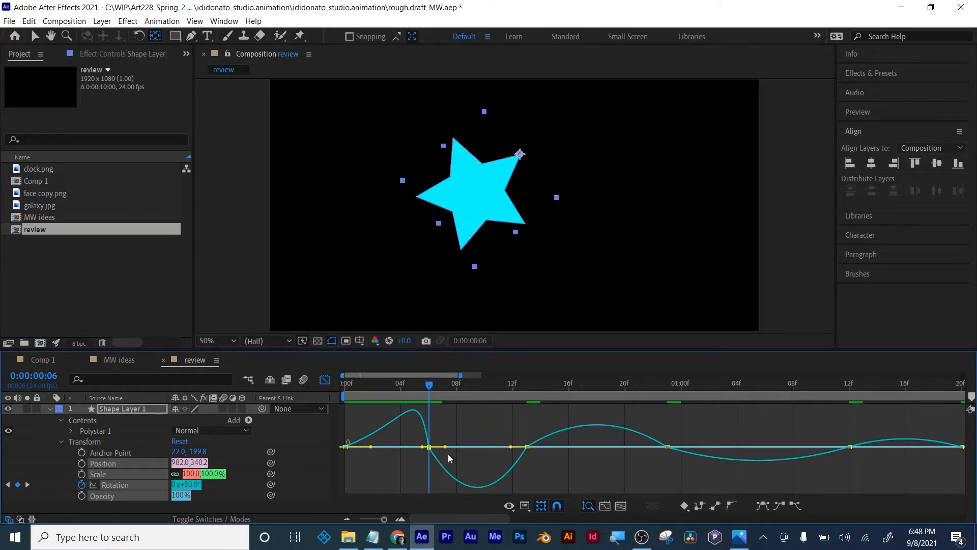
pyautogui.moveTo(446, 447); pyautogui.dragTo(456, 446)
pyautogui.moveTo(428, 394); pyautogui.dragTo(526, 385)
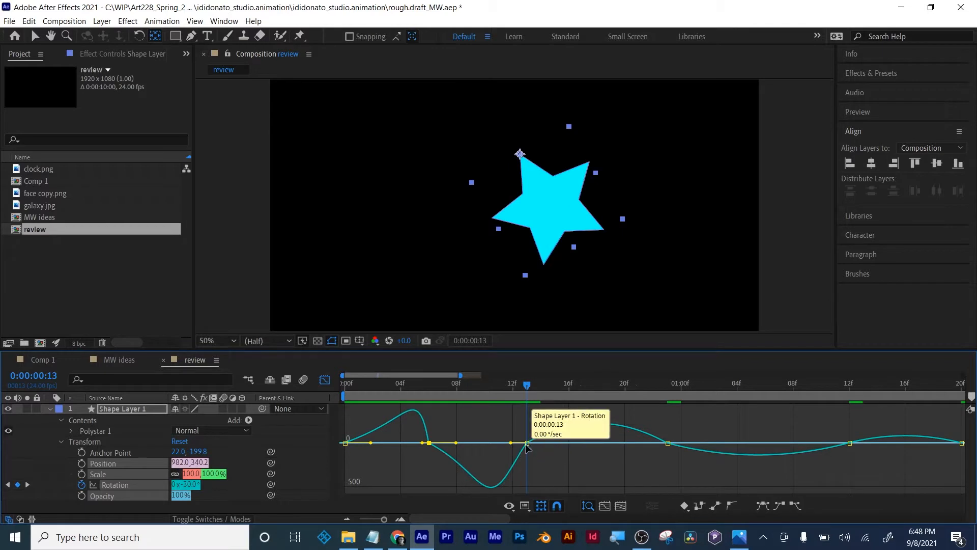
pyautogui.click(513, 446)
pyautogui.moveTo(511, 442); pyautogui.dragTo(518, 444)
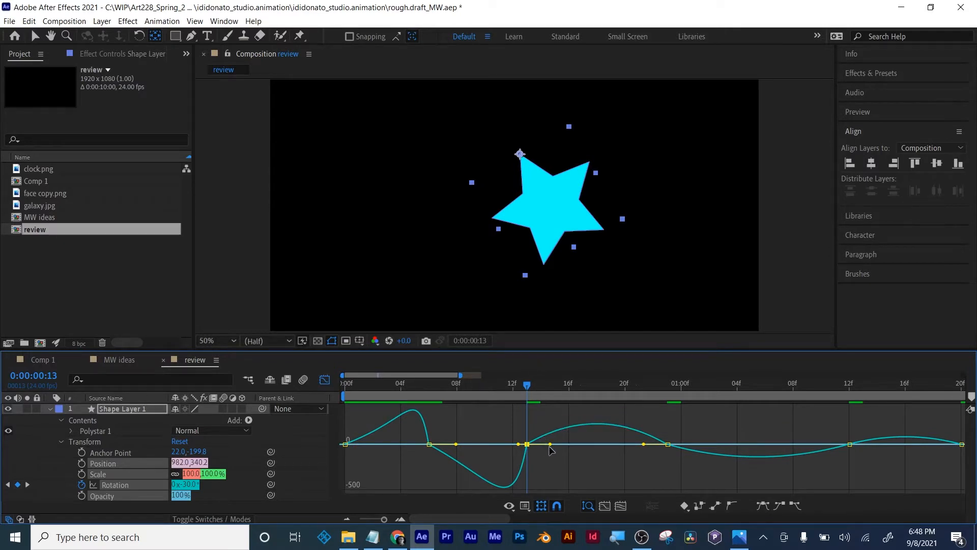
# - Shorten the outgoing speed handle at 0:00:00:13 and lengthen the fourth Rotation keyframe's incoming handle for a fast start and slow finish
pyautogui.moveTo(549, 446); pyautogui.dragTo(532, 448)
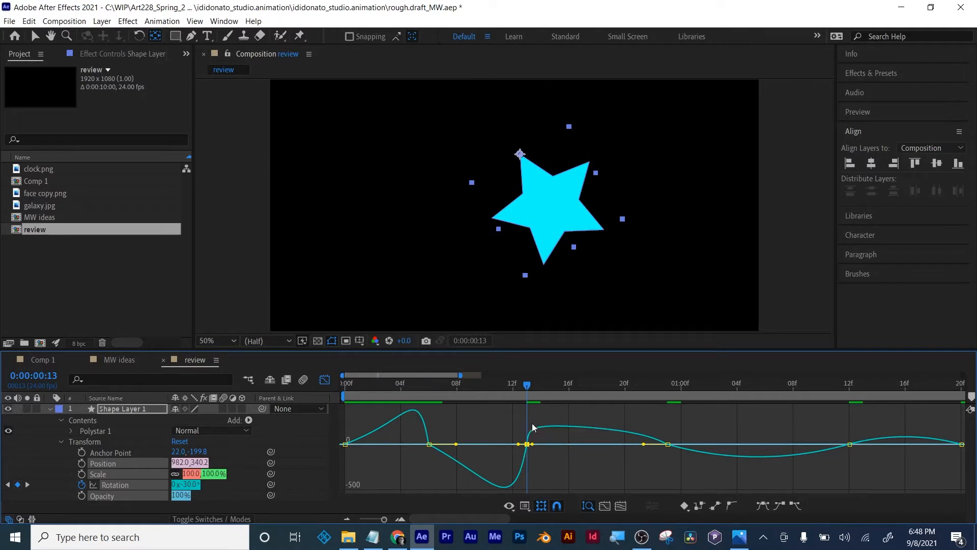
pyautogui.moveTo(646, 443); pyautogui.dragTo(596, 444)
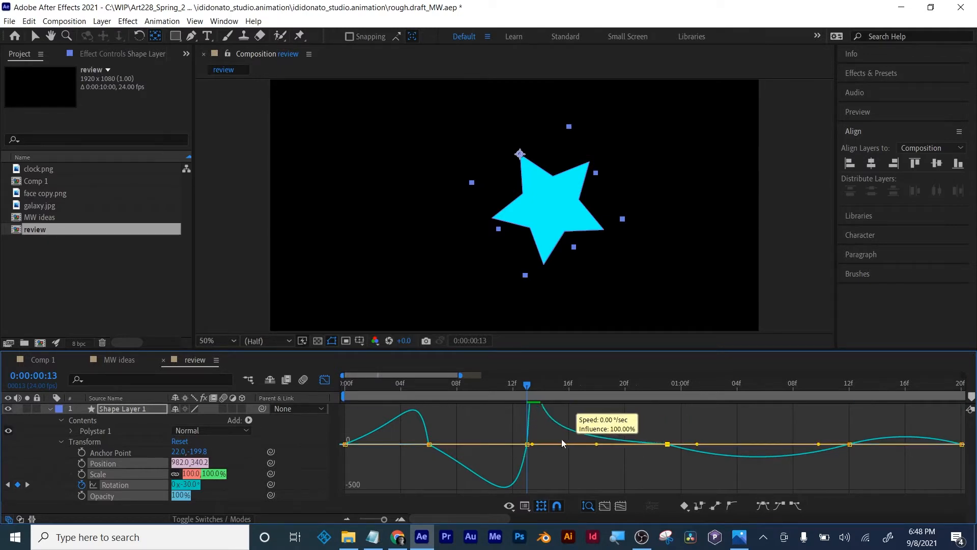
pyautogui.moveTo(530, 386)
pyautogui.mouseDown()
pyautogui.moveTo(545, 386)
pyautogui.moveTo(527, 386)
pyautogui.mouseUp()
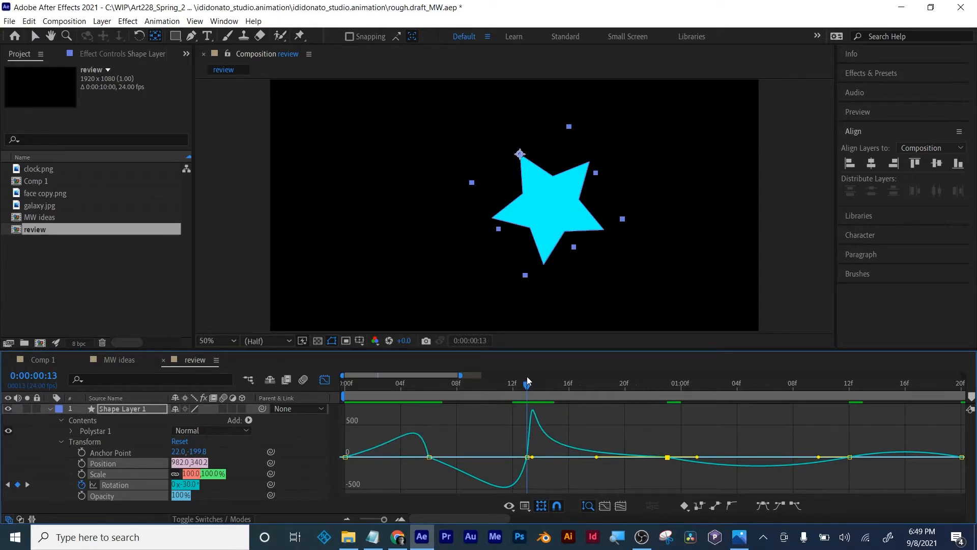
# - Lengthen the fifth Rotation keyframe's incoming speed handle and the fourth keyframe's outgoing handle, with the current time at 0:00:01:04
pyautogui.moveTo(531, 388); pyautogui.dragTo(737, 397)
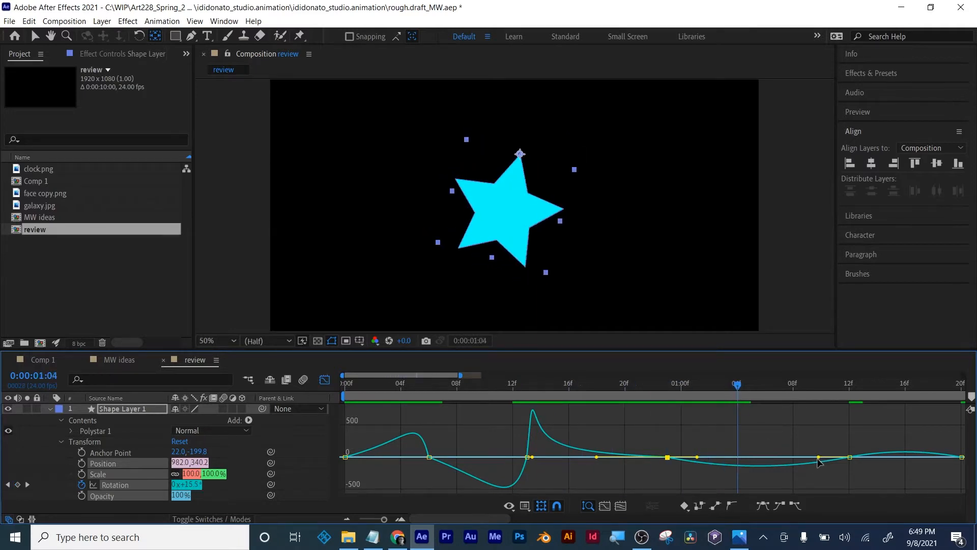
pyautogui.moveTo(818, 461); pyautogui.dragTo(774, 457)
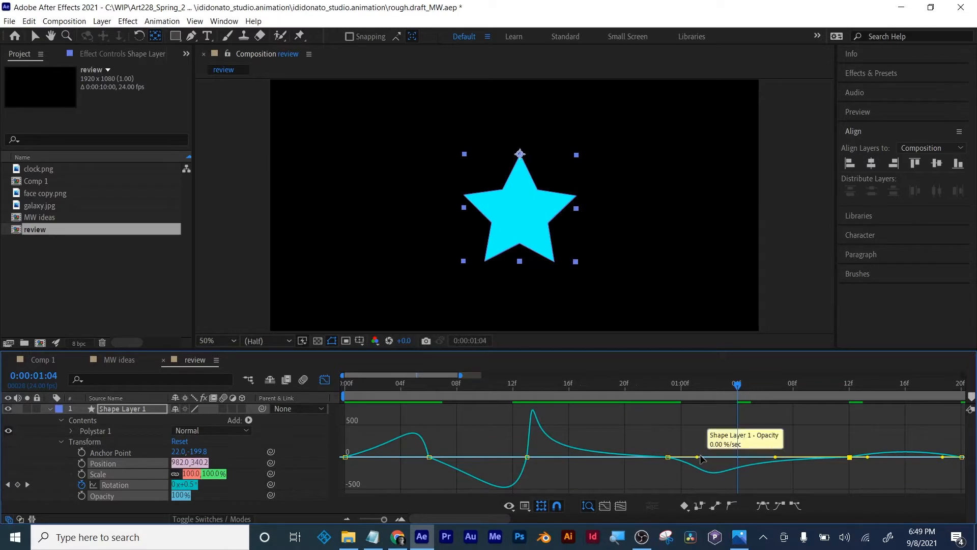
pyautogui.moveTo(698, 456); pyautogui.dragTo(708, 457)
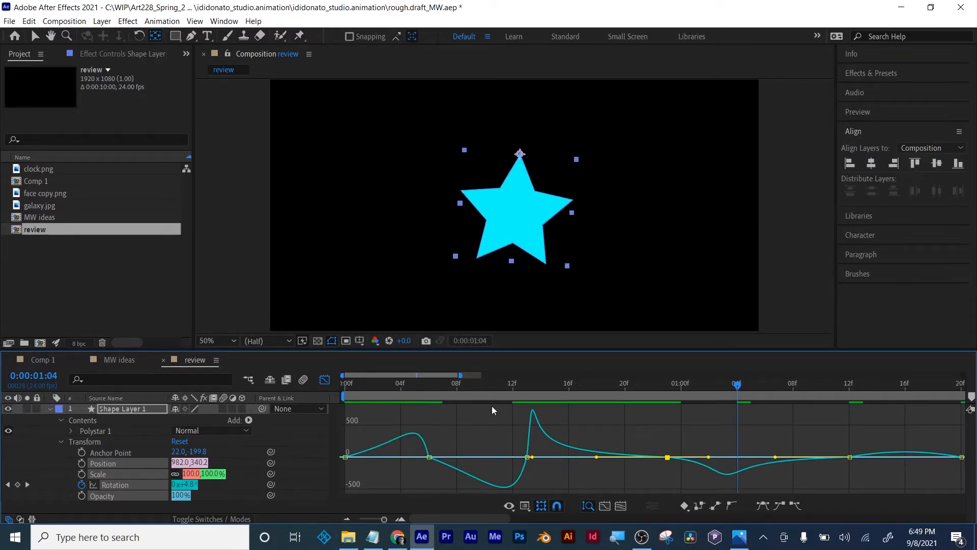
# - Preview the star's swing from the start of the composition
pyautogui.moveTo(466, 388); pyautogui.dragTo(328, 386)
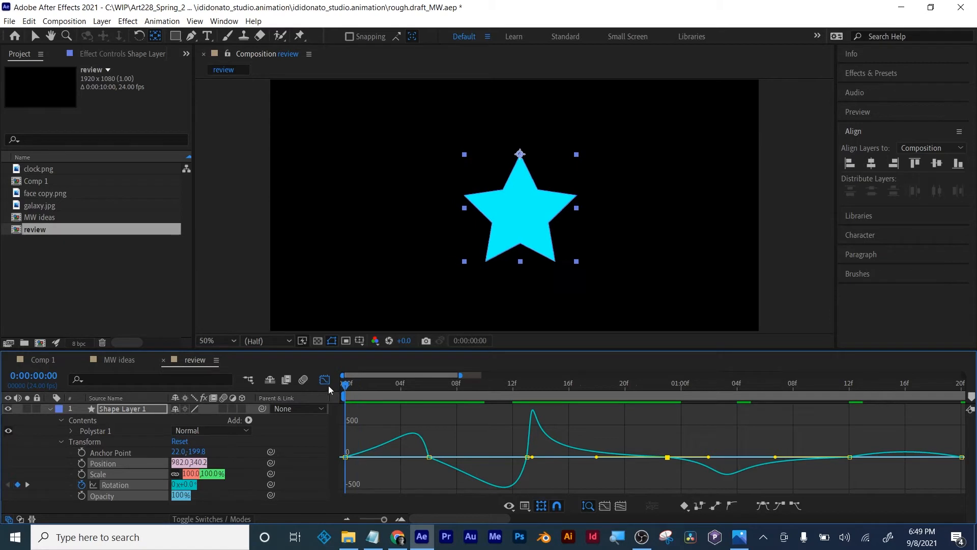
pyautogui.click(807, 425)
pyautogui.press('space')
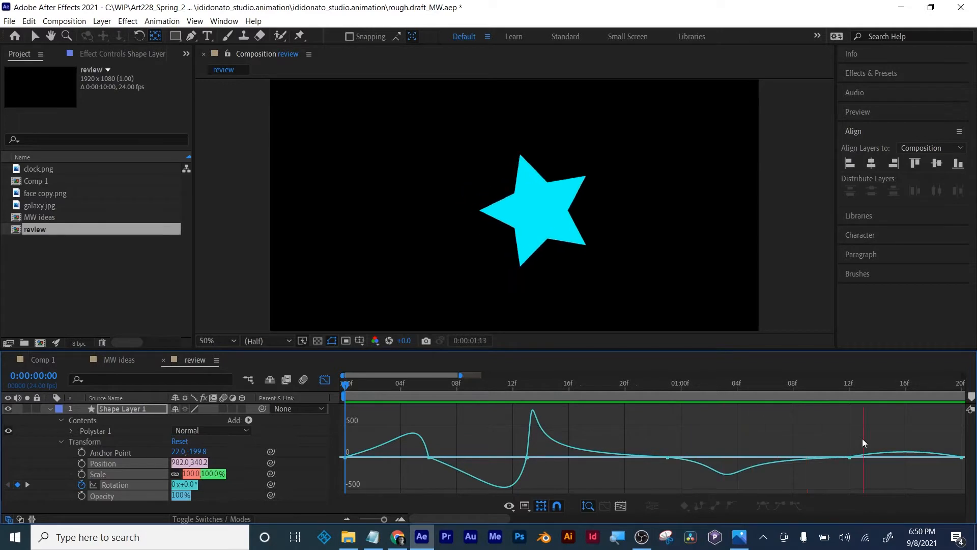
pyautogui.moveTo(422, 440)
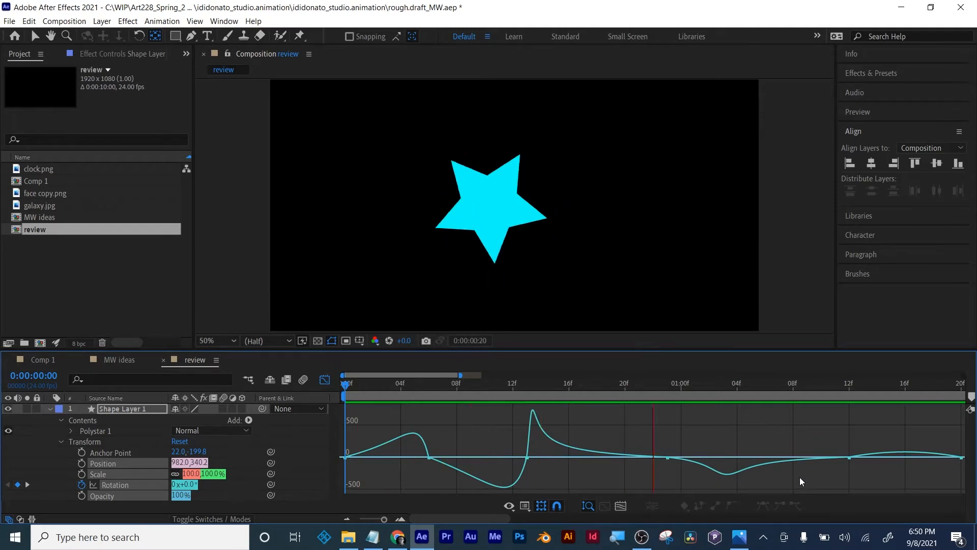
pyautogui.press('space')
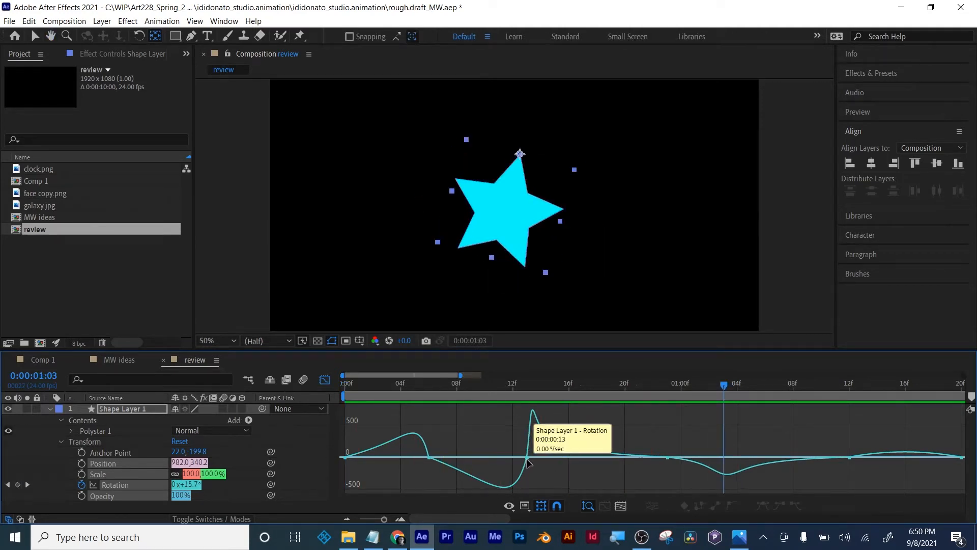
# - Slightly lengthen the outgoing speed handle of the second Rotation keyframe at 0:00:00:06
pyautogui.click(527, 456)
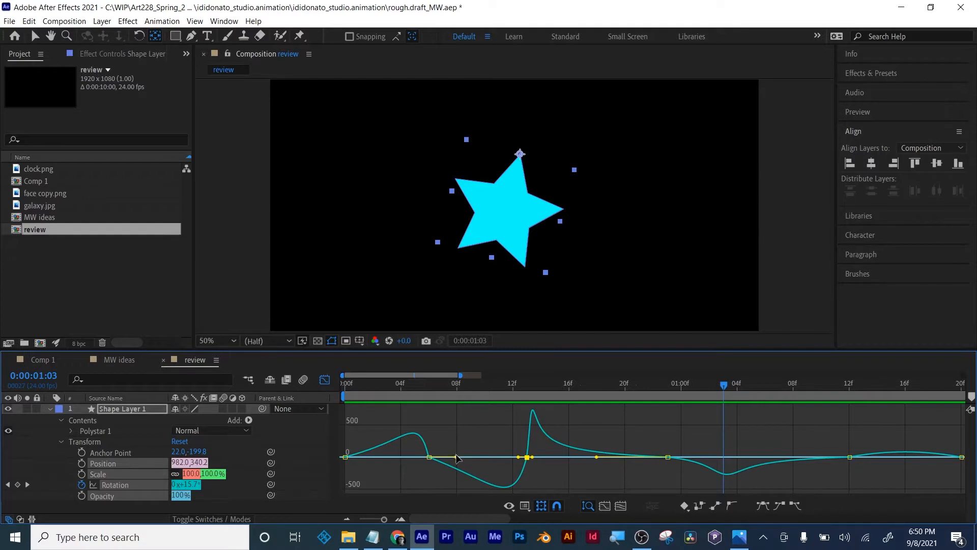
pyautogui.moveTo(456, 457)
pyautogui.mouseDown()
pyautogui.moveTo(482, 460)
pyautogui.moveTo(383, 459)
pyautogui.moveTo(462, 455)
pyautogui.mouseUp()
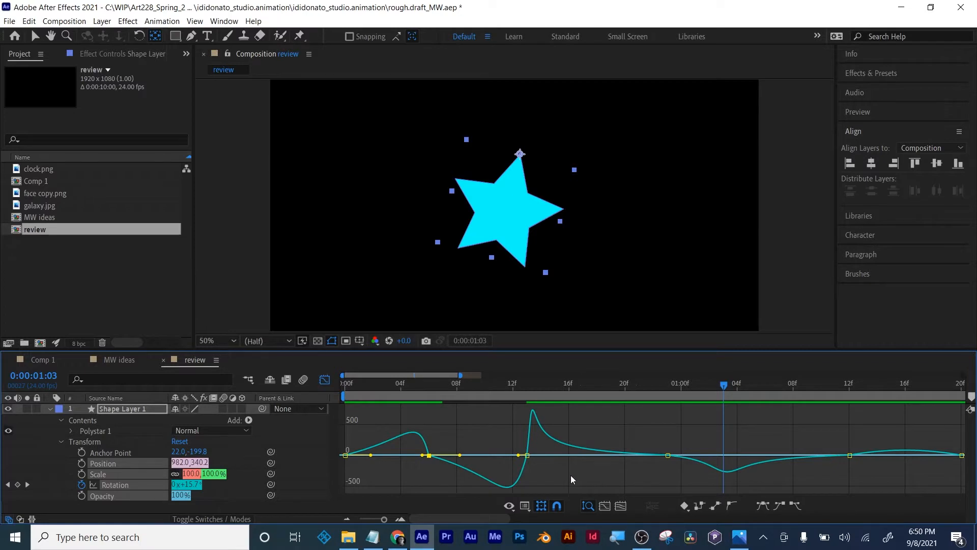
# - Move the Rotation keyframes after the first one earlier in the layer bar view, and reopen the Graph Editor
pyautogui.click(325, 381)
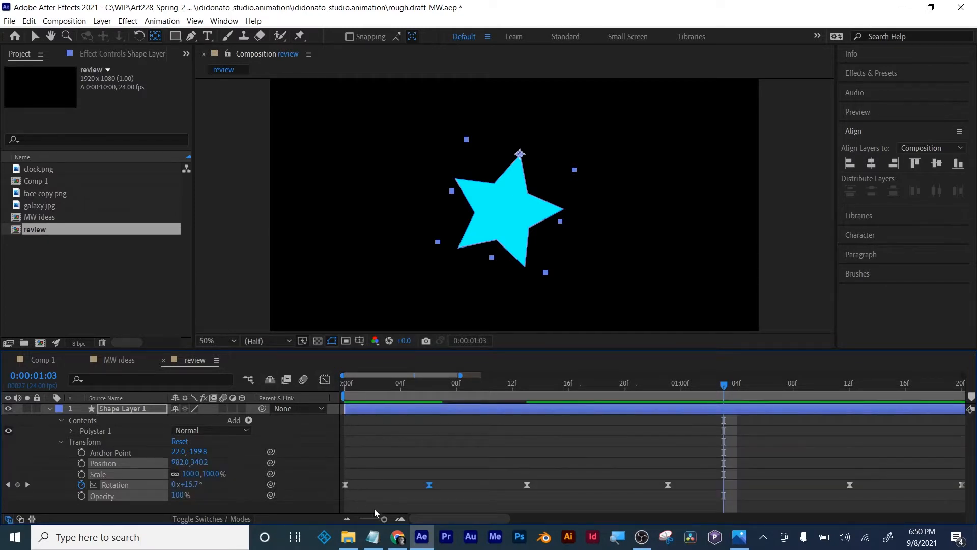
pyautogui.moveTo(383, 519); pyautogui.dragTo(373, 518)
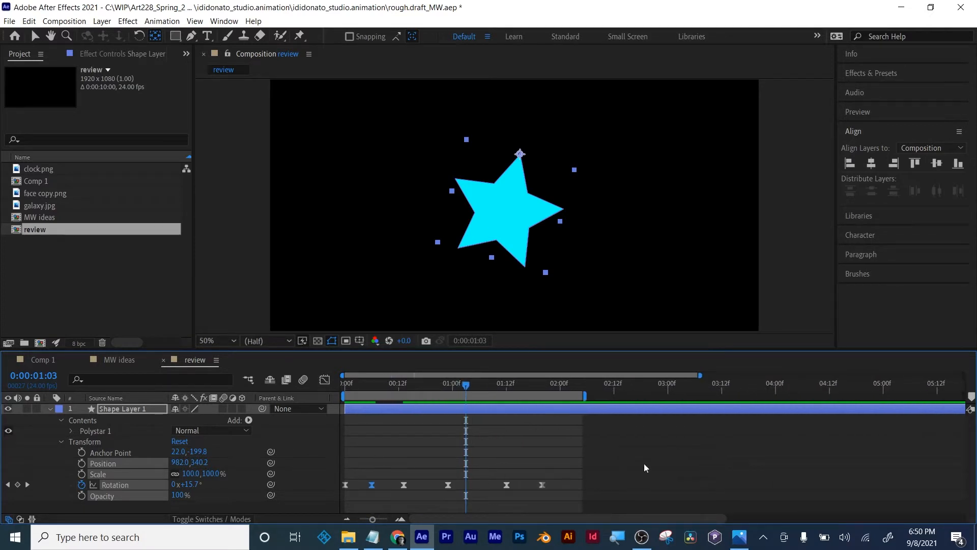
pyautogui.moveTo(621, 460); pyautogui.dragTo(364, 486)
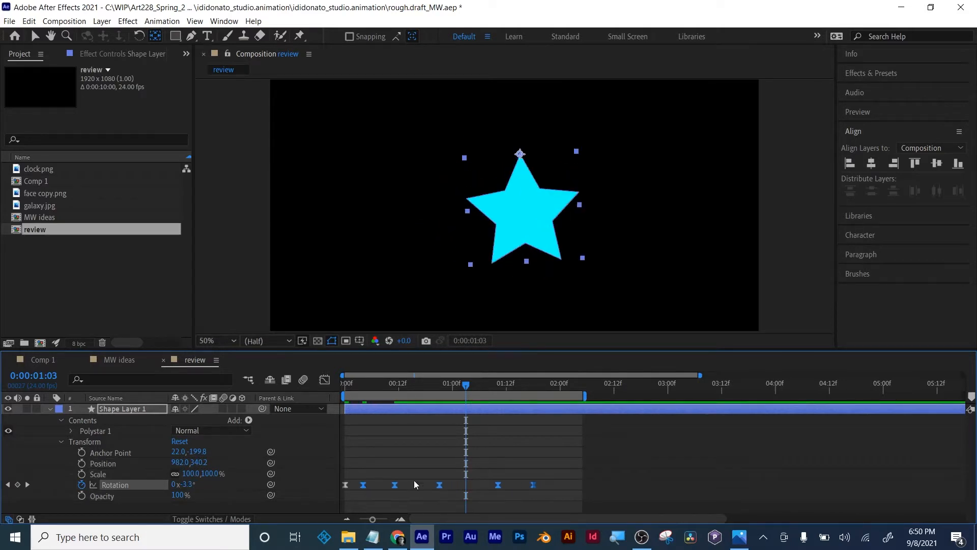
pyautogui.moveTo(559, 464); pyautogui.dragTo(386, 487)
pyautogui.click(396, 432)
pyautogui.click(324, 380)
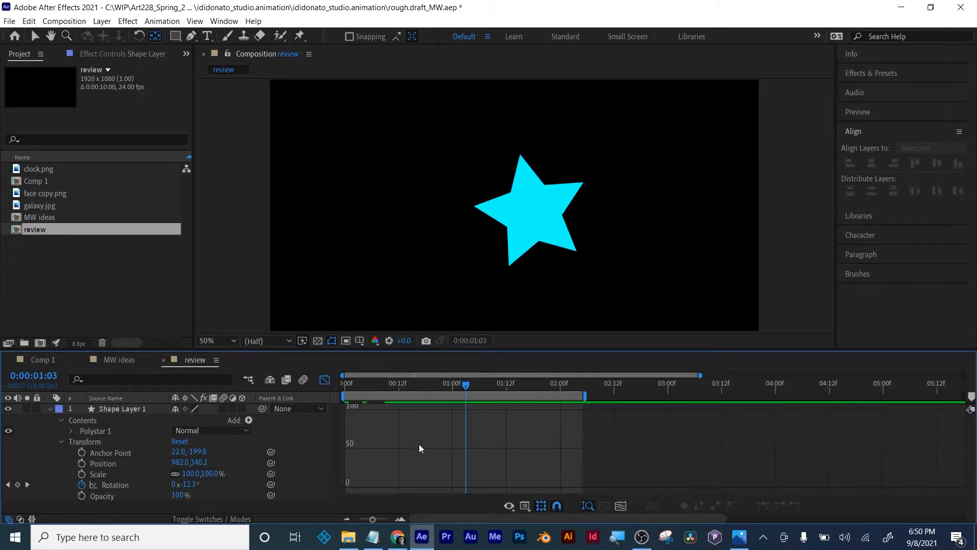
# - Show the star's Rotation speed graph, move the fourth keyframe slightly earlier to 0:00:00:18, and return to the layer bar view
pyautogui.click(111, 486)
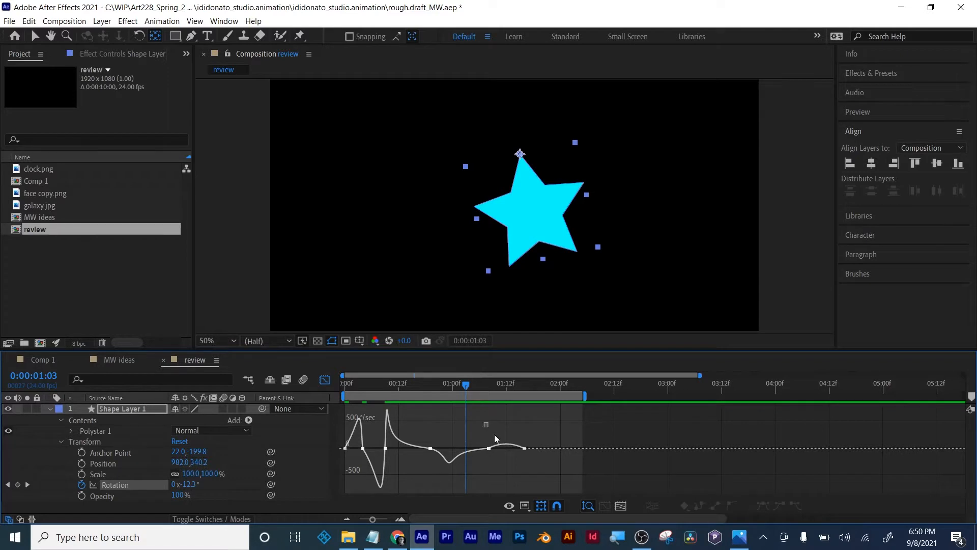
pyautogui.moveTo(486, 424); pyautogui.dragTo(534, 466)
pyautogui.moveTo(430, 448); pyautogui.dragTo(425, 451)
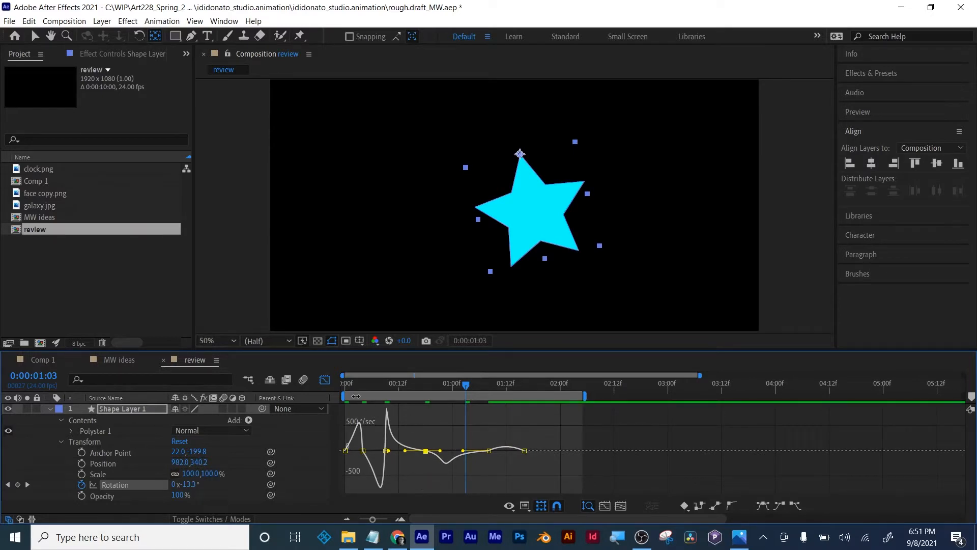
pyautogui.click(324, 379)
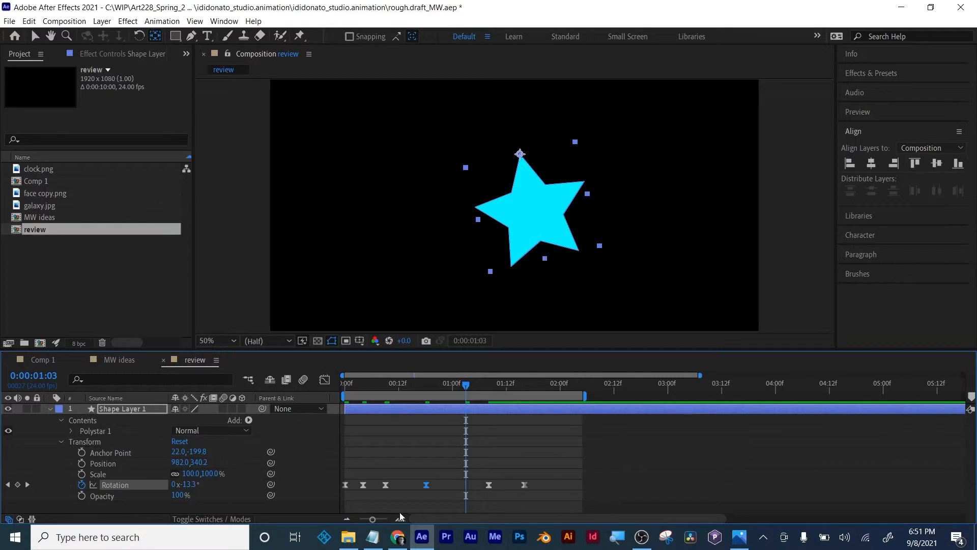
# - Shorten the work area to end at 2 seconds and preview the star's swing from the start
pyautogui.moveTo(367, 522); pyautogui.dragTo(345, 523)
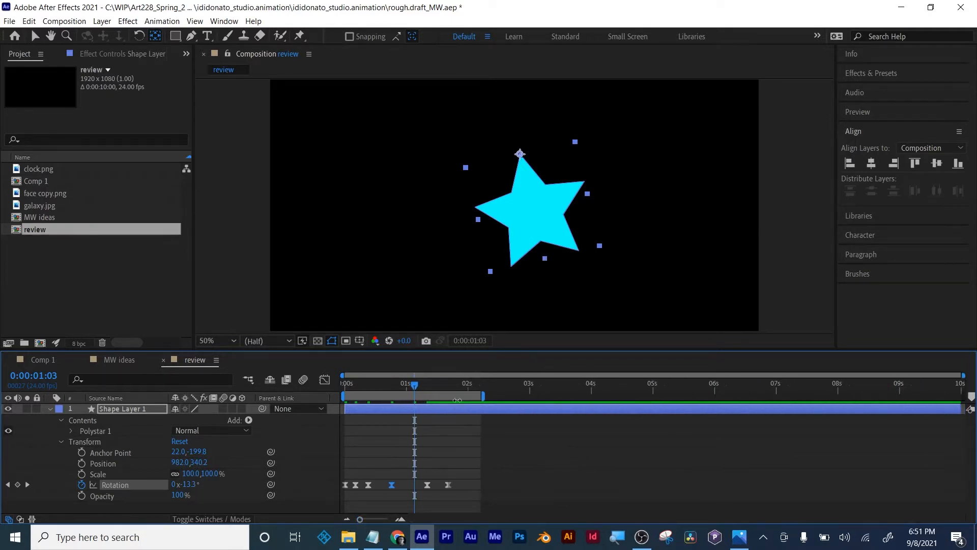
pyautogui.moveTo(484, 395); pyautogui.dragTo(345, 389)
pyautogui.press('space')
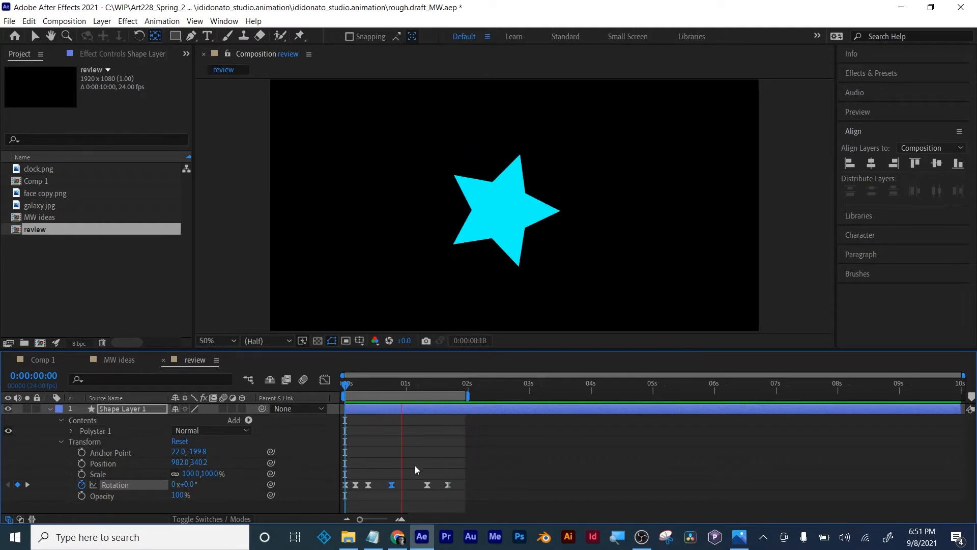
# - Select the Rotation keyframes after the first one and examine their speed curve fitted to the Graph Editor view
pyautogui.moveTo(480, 478); pyautogui.dragTo(347, 495)
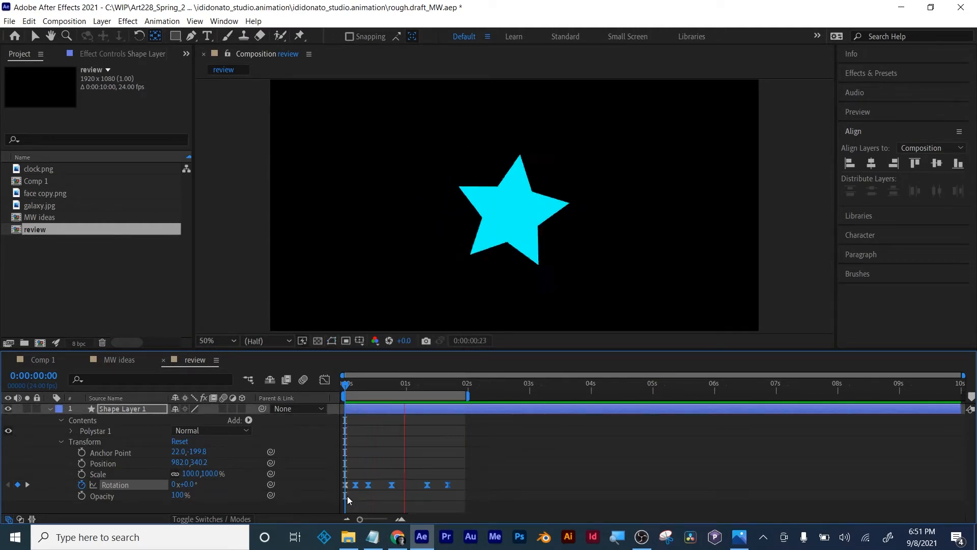
pyautogui.click(324, 380)
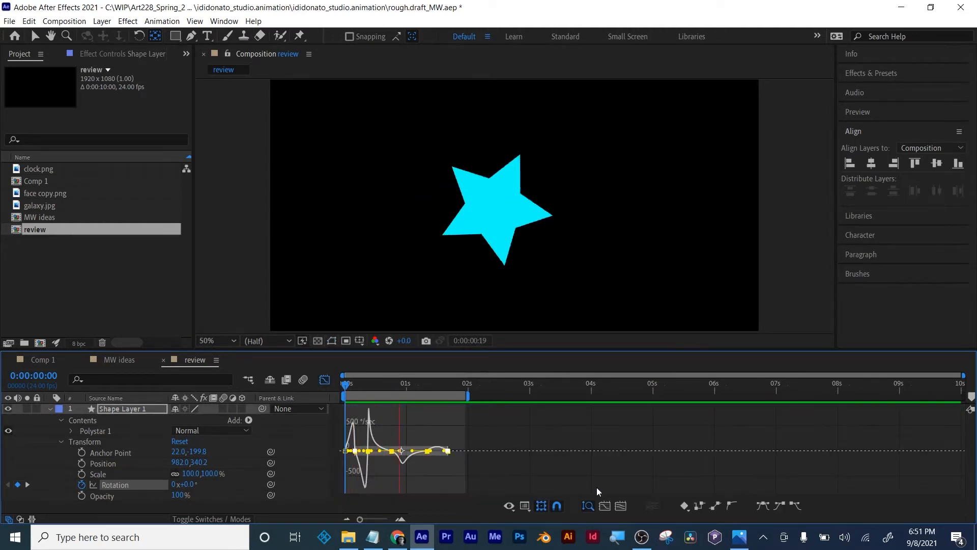
pyautogui.click(620, 505)
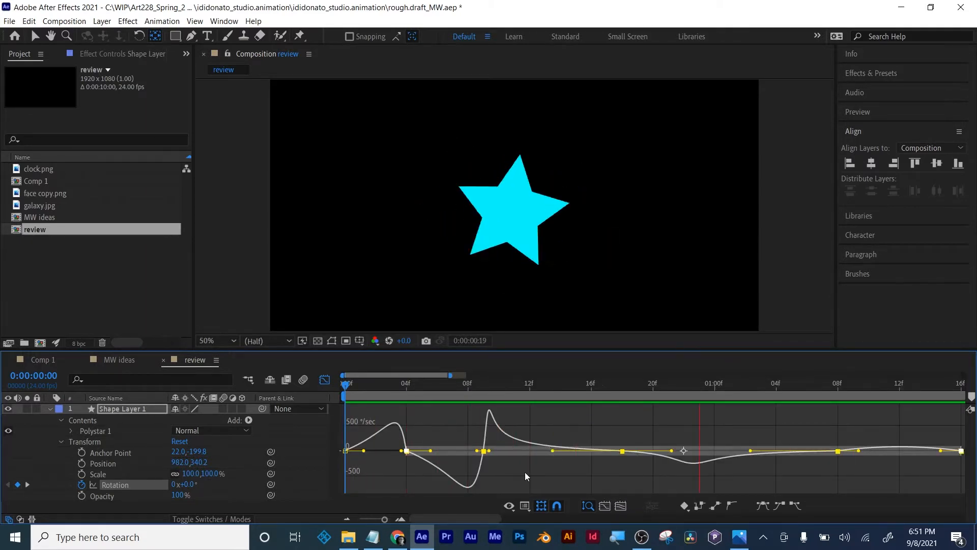
# - Bring up the MW ideas composition with the gradient-shaded planet
pyautogui.click(42, 359)
pyautogui.click(118, 359)
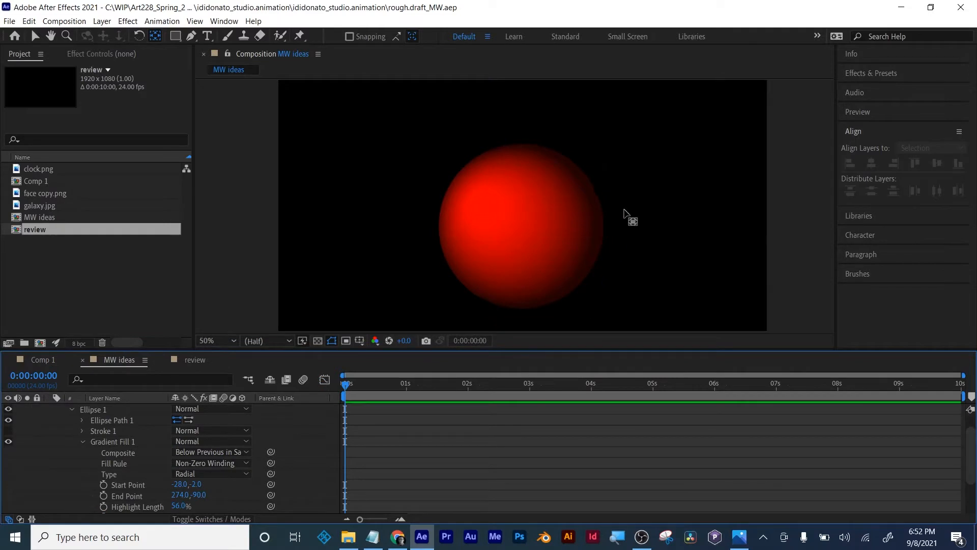
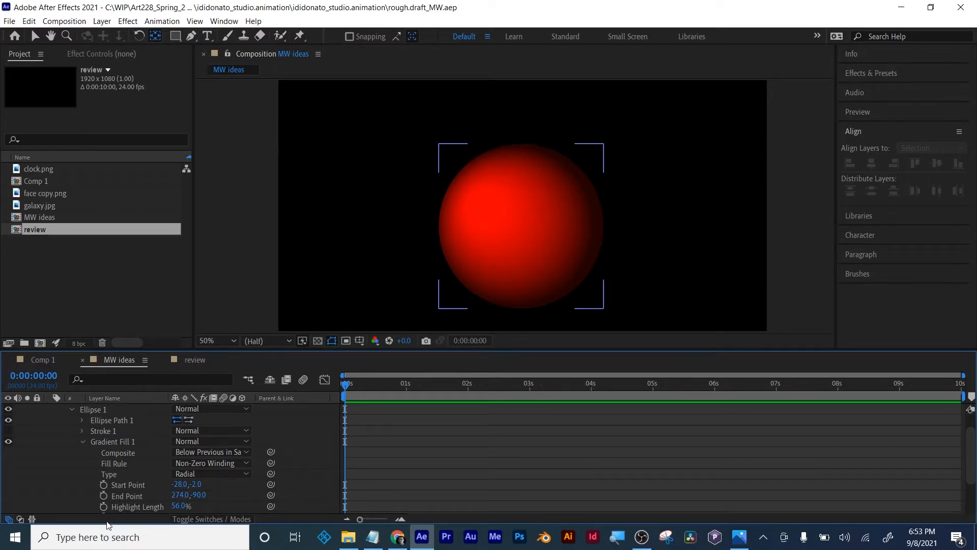
# - Start keyframing the planet's gradient Start Point and End Point at 0:00:00:00
pyautogui.click(643, 266)
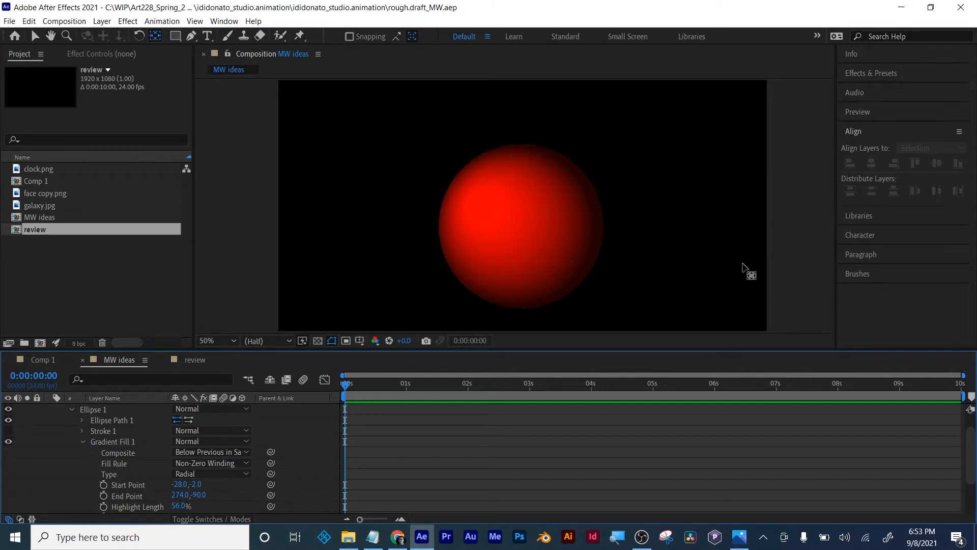
pyautogui.click(103, 486)
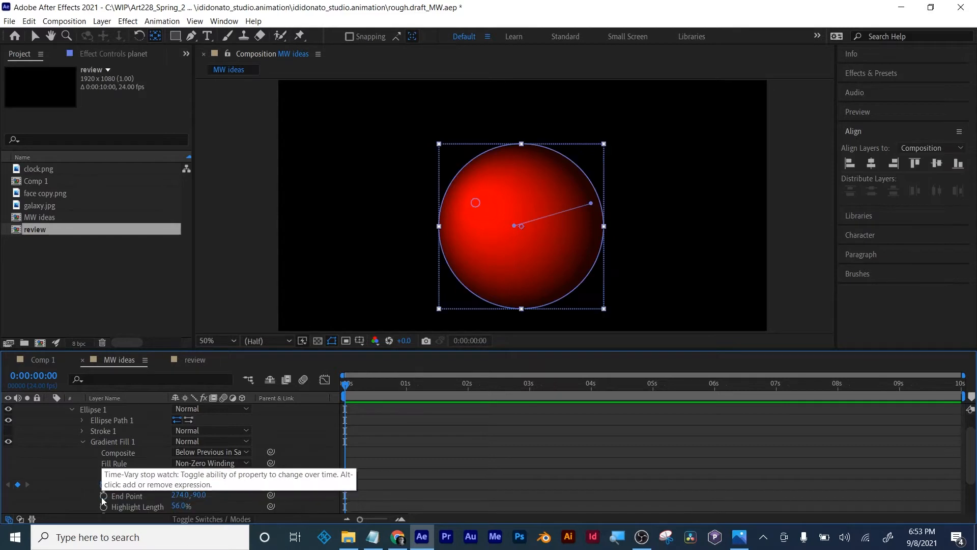
pyautogui.click(104, 497)
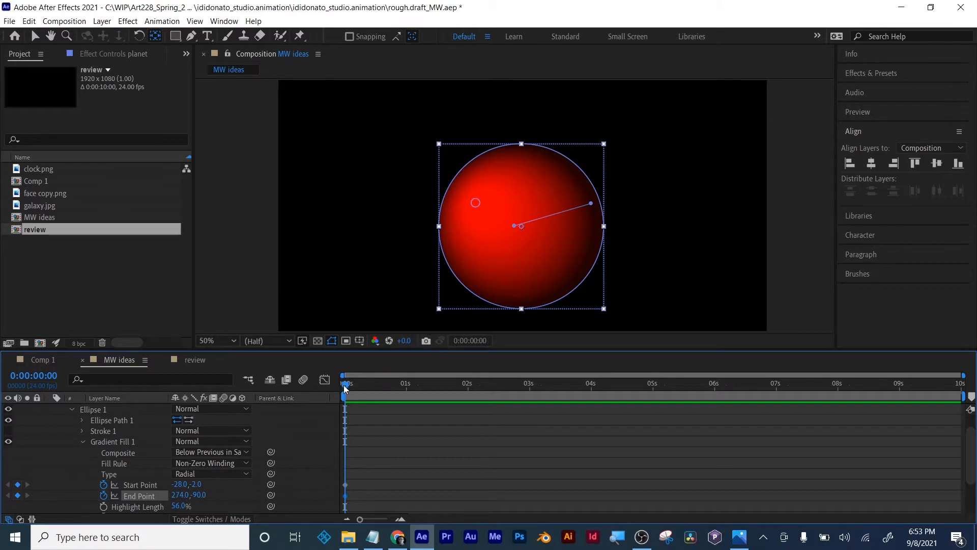
# - At 0:00:05:23, move the gradient's end point to about 282, 32 and shift the highlight to a length of about 60.8%
pyautogui.moveTo(344, 388); pyautogui.dragTo(712, 389)
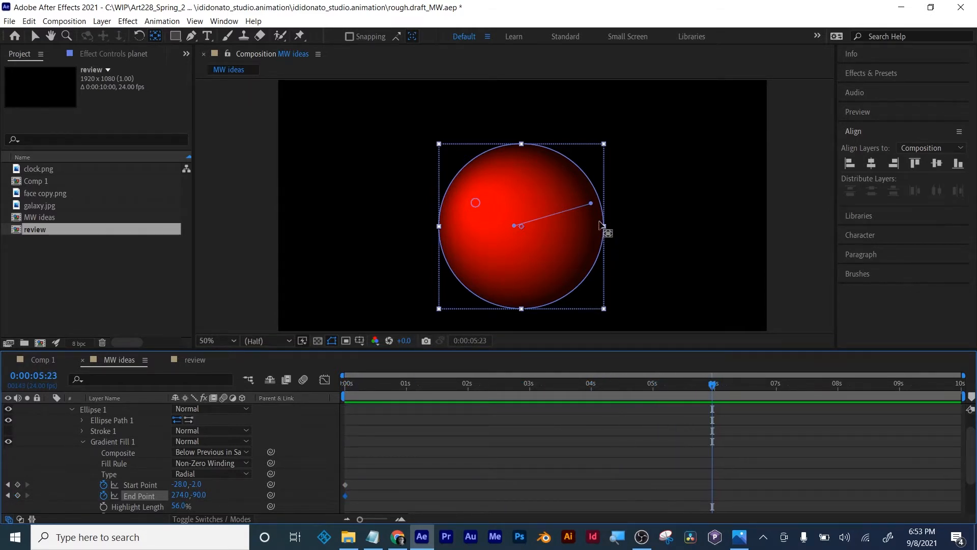
pyautogui.moveTo(590, 206); pyautogui.dragTo(583, 246)
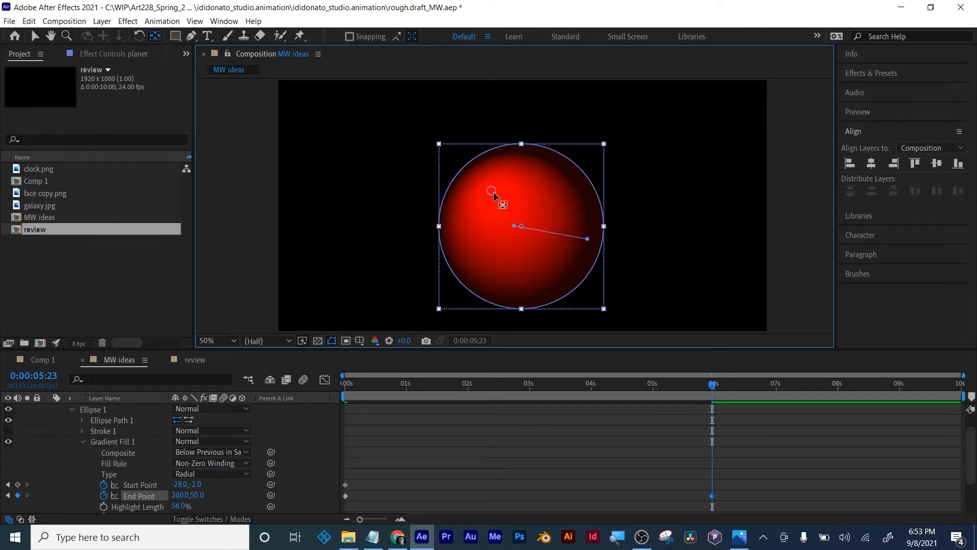
pyautogui.moveTo(493, 192); pyautogui.dragTo(490, 192)
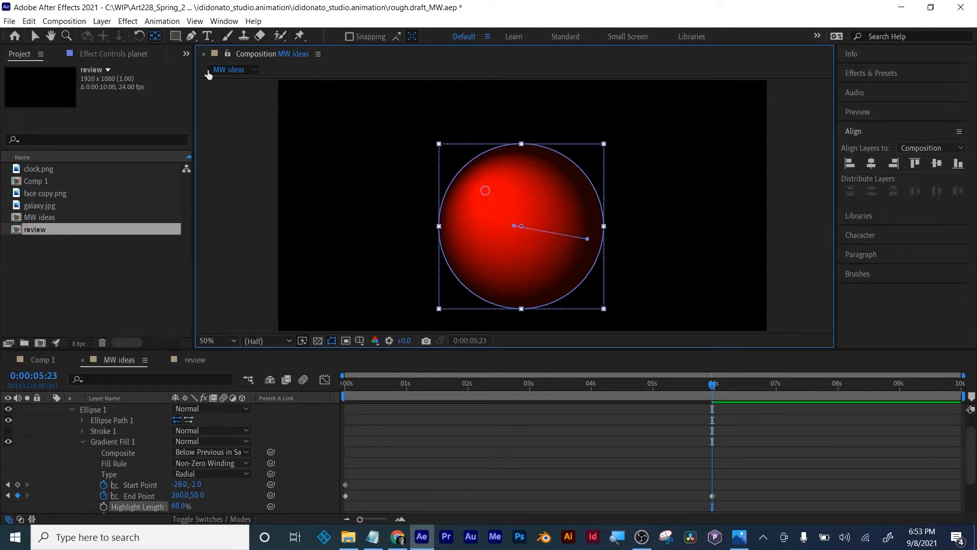
pyautogui.click(33, 38)
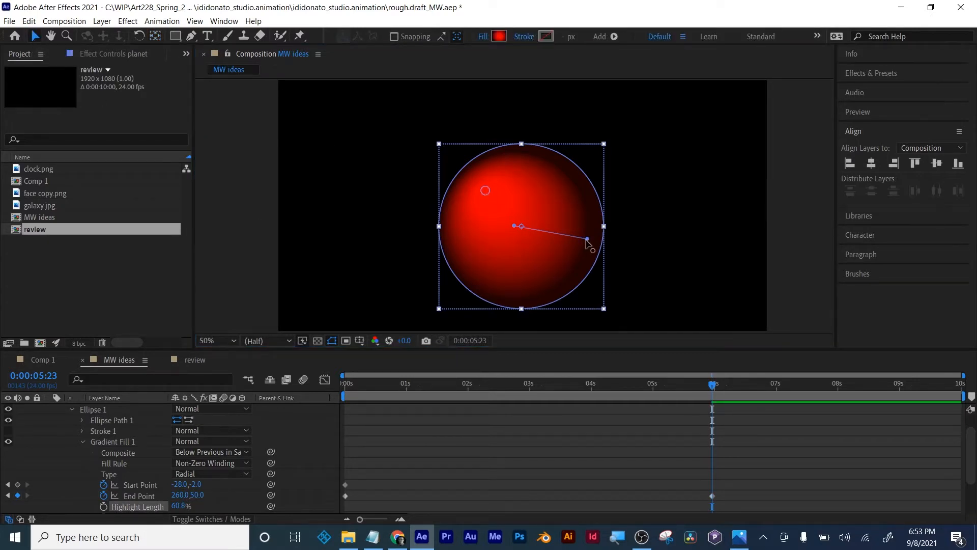
pyautogui.moveTo(587, 239); pyautogui.dragTo(590, 237)
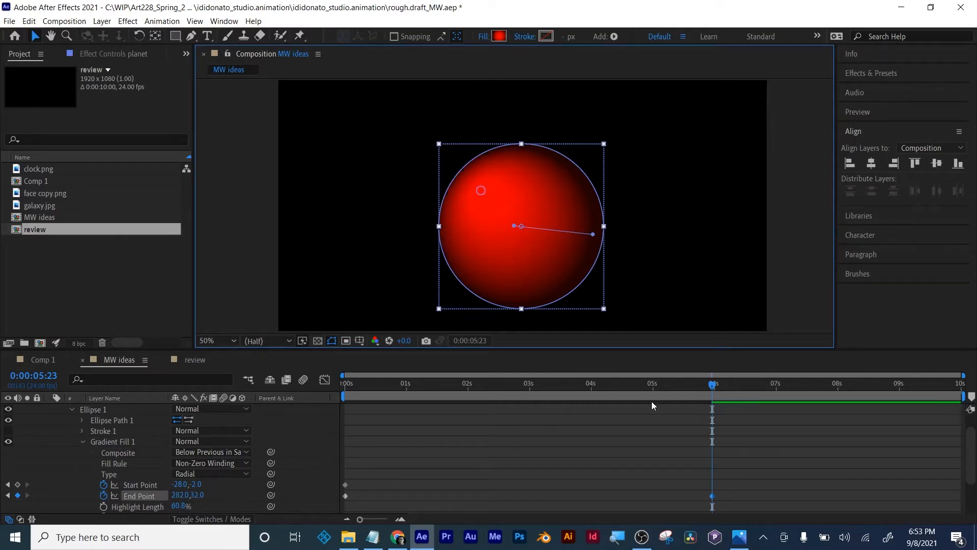
# - Deselect the planet and scrub between the start and about six seconds to examine how its shading shifts
pyautogui.click(673, 417)
pyautogui.click(666, 387)
pyautogui.moveTo(654, 390); pyautogui.dragTo(264, 406)
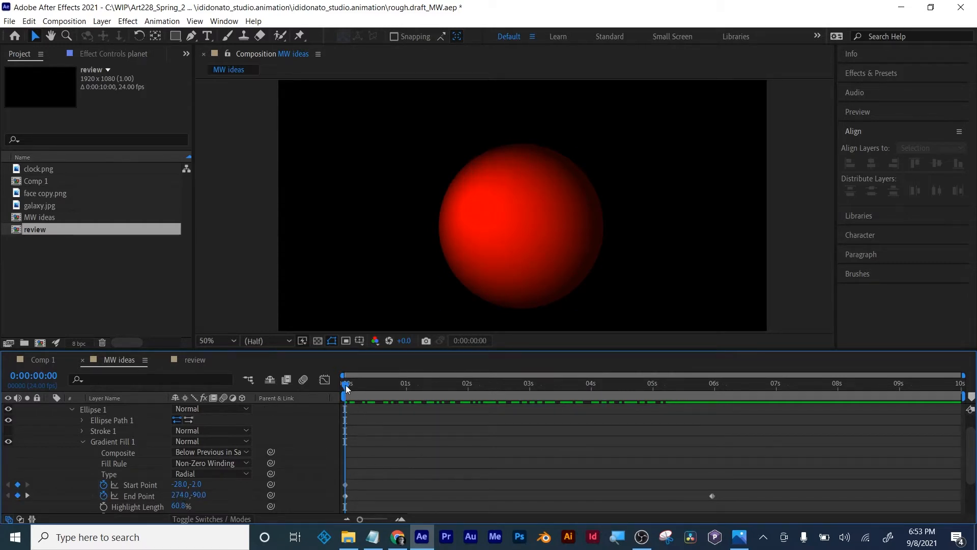
pyautogui.moveTo(345, 386); pyautogui.dragTo(347, 385)
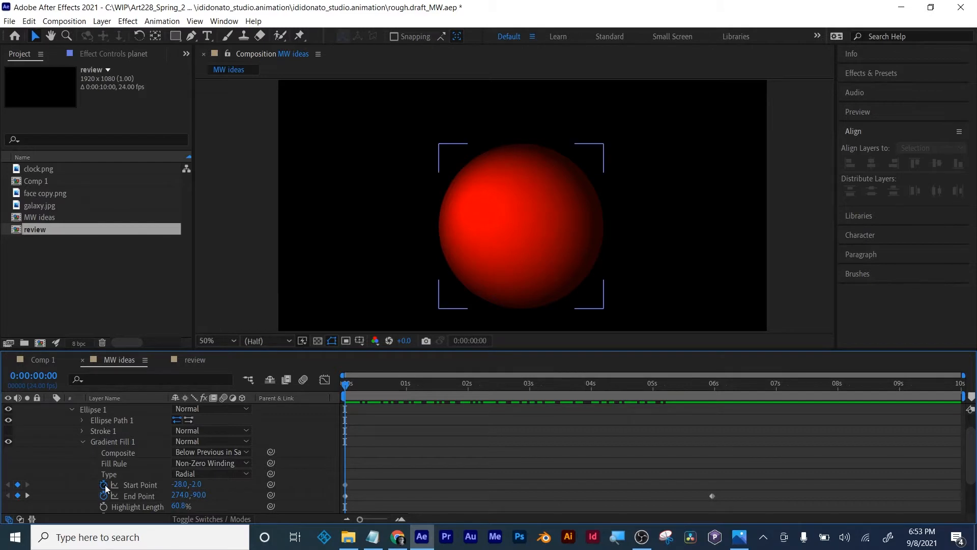
pyautogui.moveTo(346, 383); pyautogui.dragTo(709, 383)
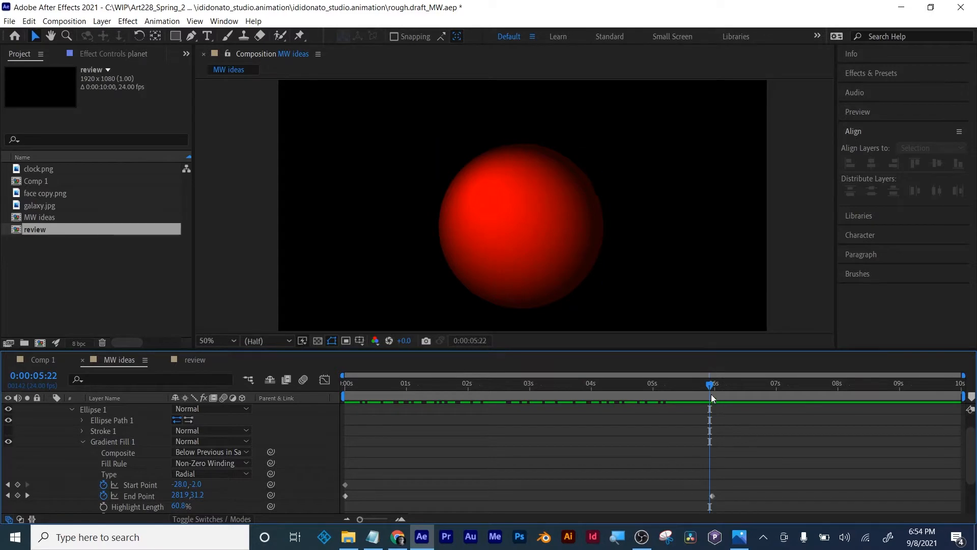
pyautogui.click(712, 394)
pyautogui.click(17, 495)
pyautogui.moveTo(420, 385); pyautogui.dragTo(349, 393)
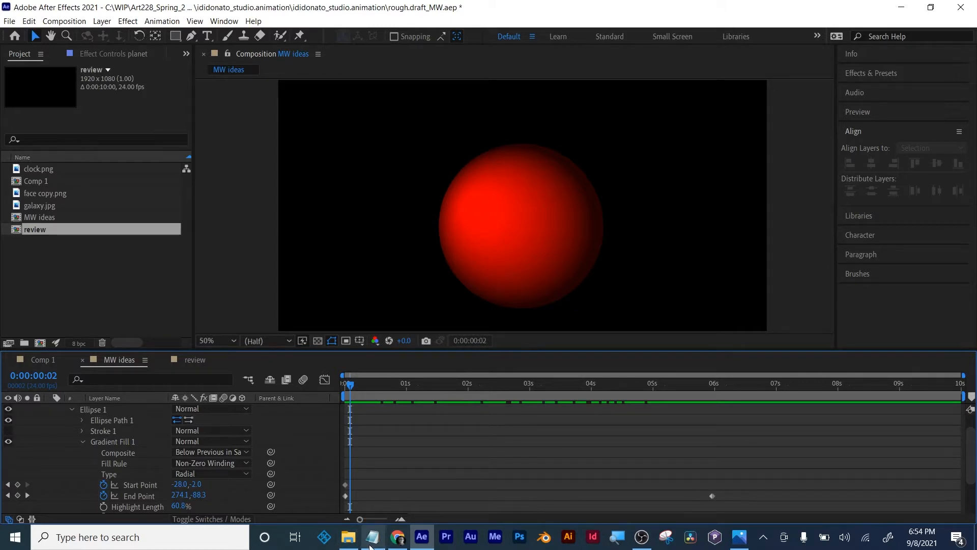
# - Switch to Photos to check the ringed-planet sketch in the storyboard, and return to After Effects
pyautogui.click(734, 542)
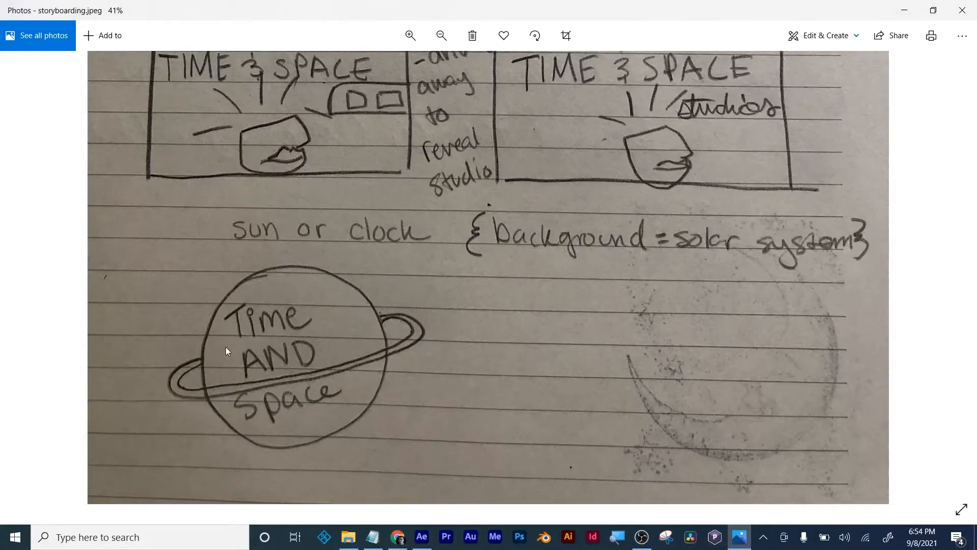
pyautogui.click(421, 536)
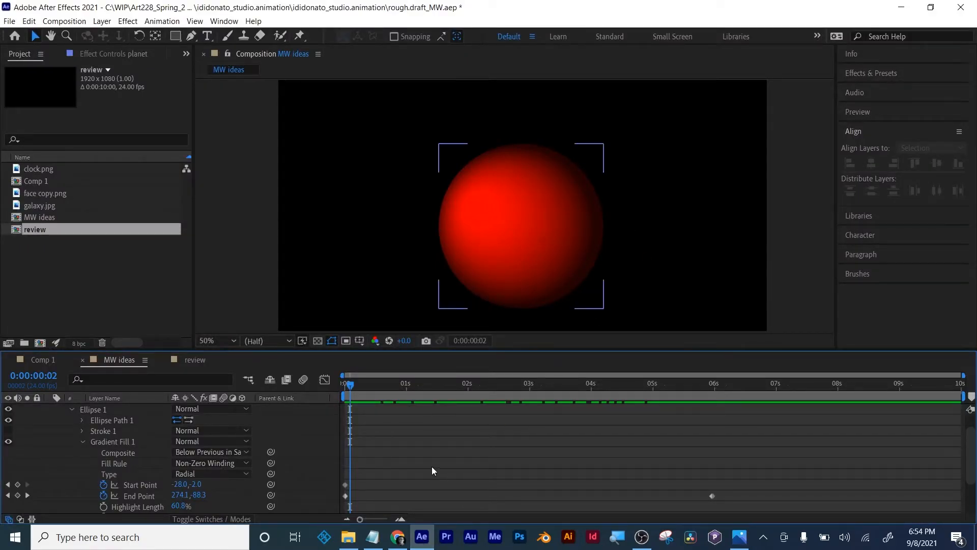
# - Show only the planet layer's keyframed properties and return the current time to 0:00:00:00
pyautogui.scroll(2, 430, 466)
pyautogui.click(458, 408)
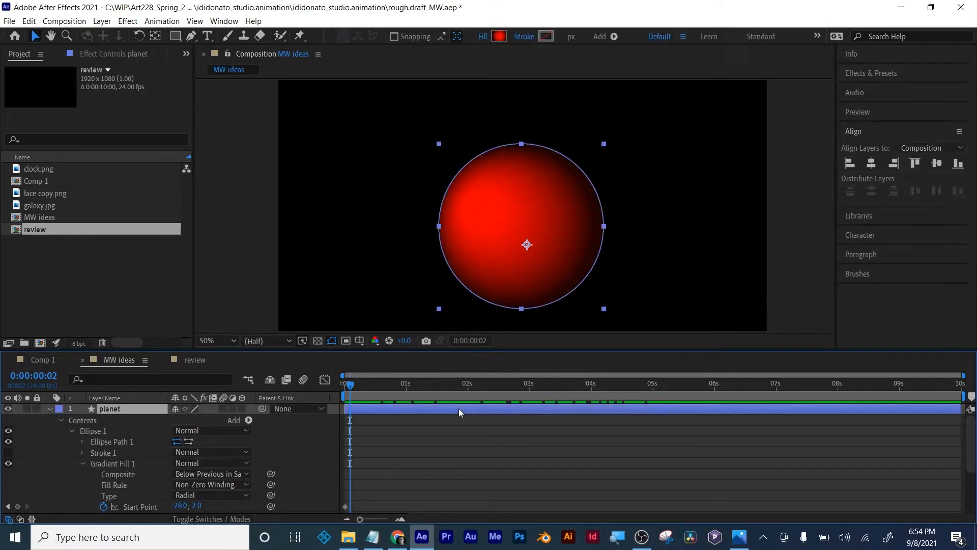
pyautogui.press('u')
pyautogui.click(453, 453)
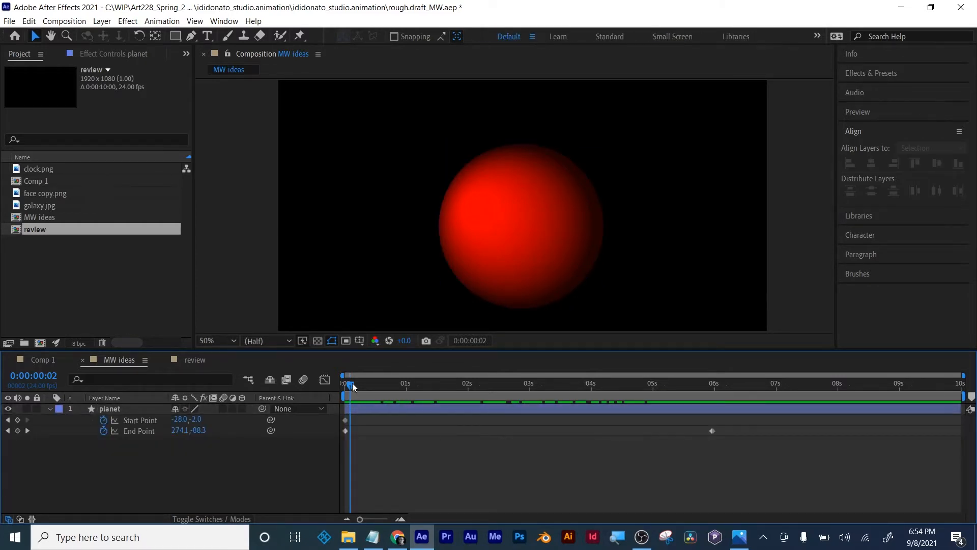
pyautogui.moveTo(353, 386); pyautogui.dragTo(348, 386)
pyautogui.click(459, 419)
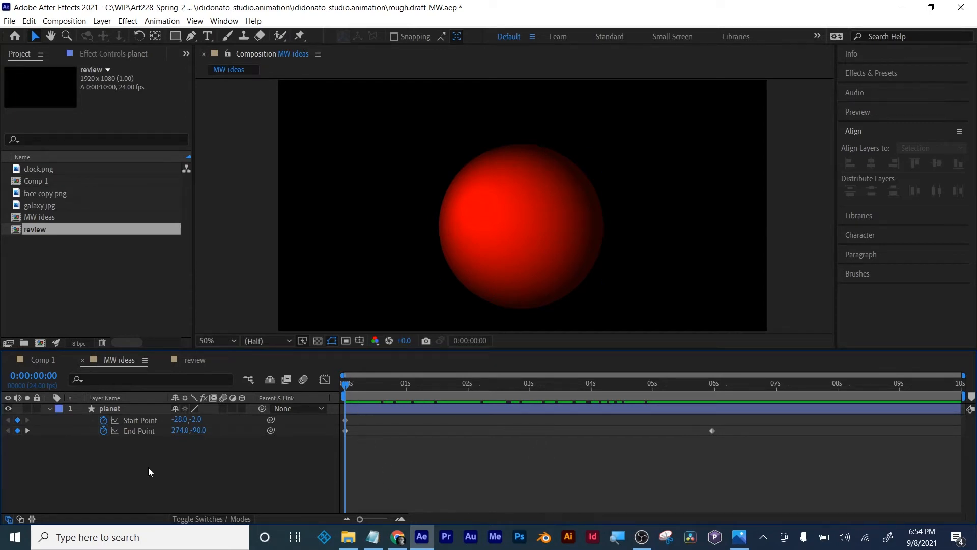
# - Try drawing a wide ellipse across the planet inside the planet layer with the Ellipse tool, and delete it
pyautogui.click(111, 410)
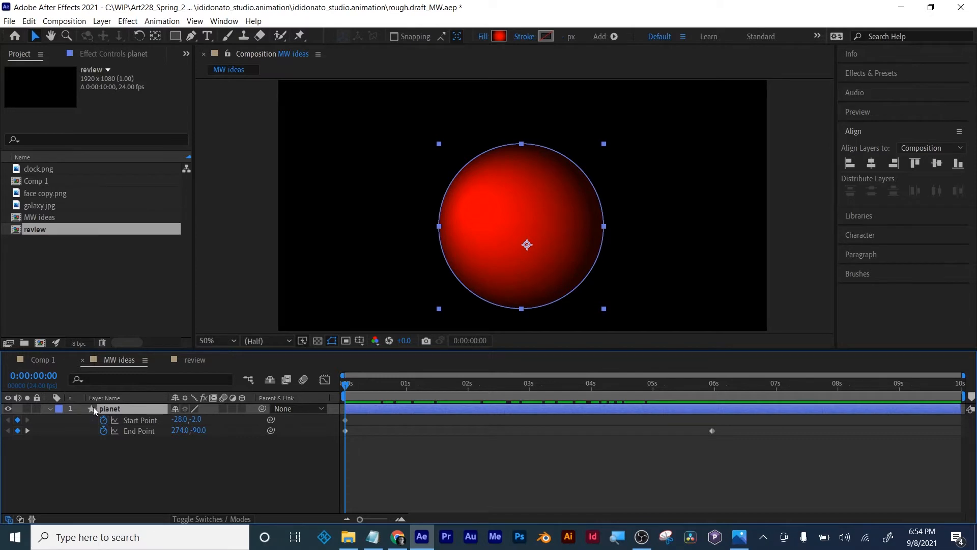
pyautogui.click(176, 36)
pyautogui.click(224, 63)
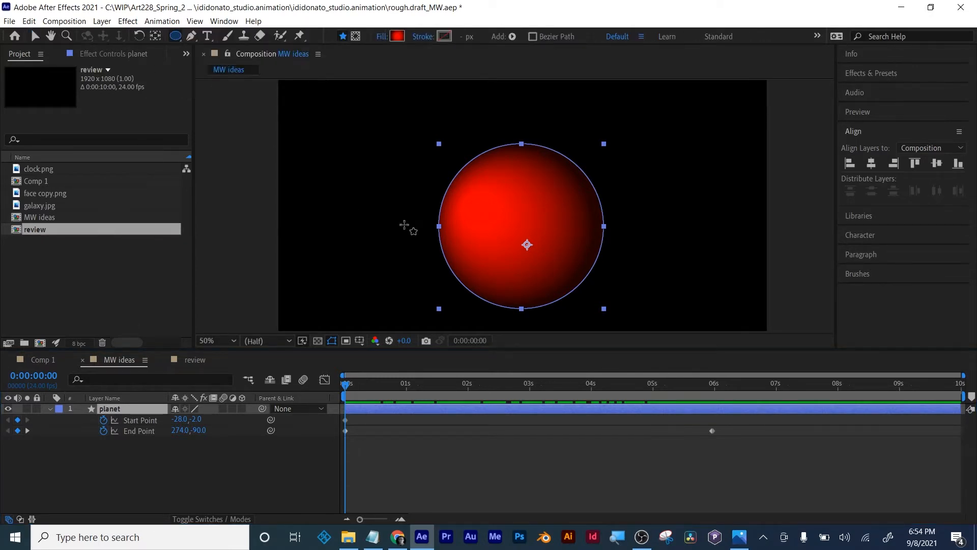
pyautogui.moveTo(381, 188); pyautogui.dragTo(649, 243)
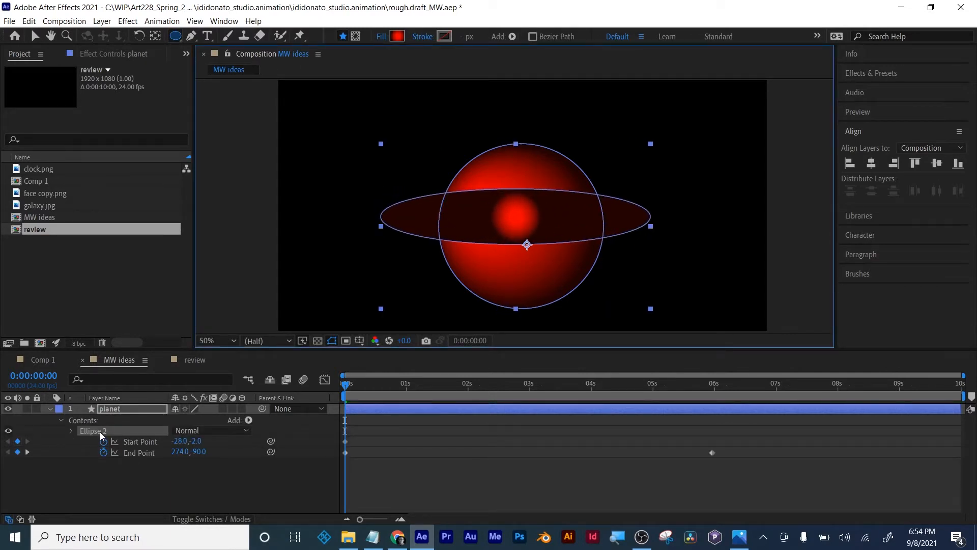
pyautogui.press('Delete')
pyautogui.click(109, 488)
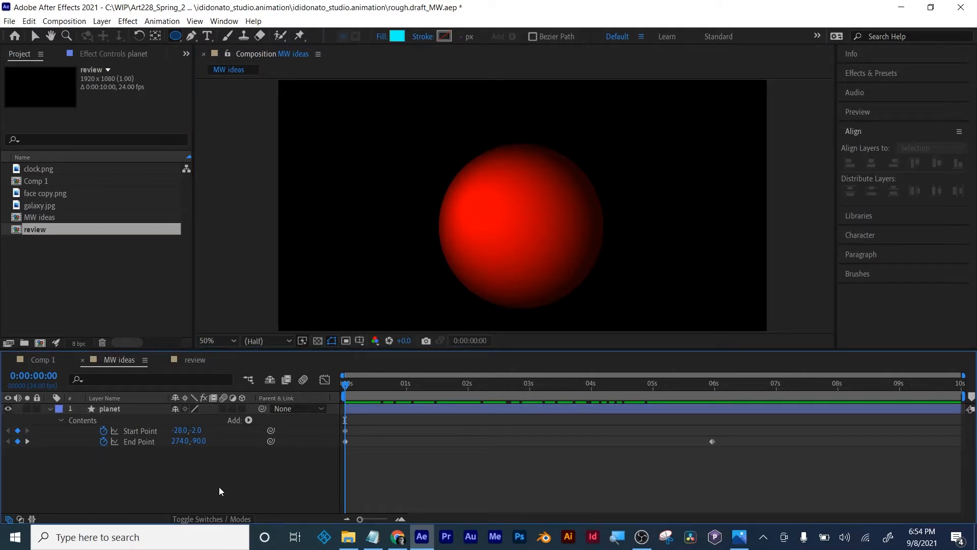
# - With no layer selected, draw a wide cyan ellipse across the planet as a separate shape layer and name it ring
pyautogui.click(103, 407)
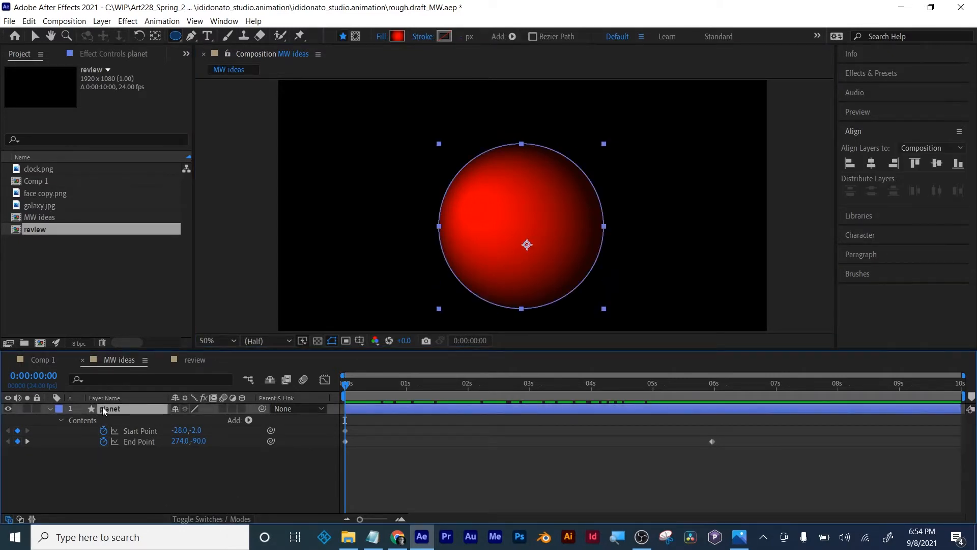
pyautogui.click(206, 469)
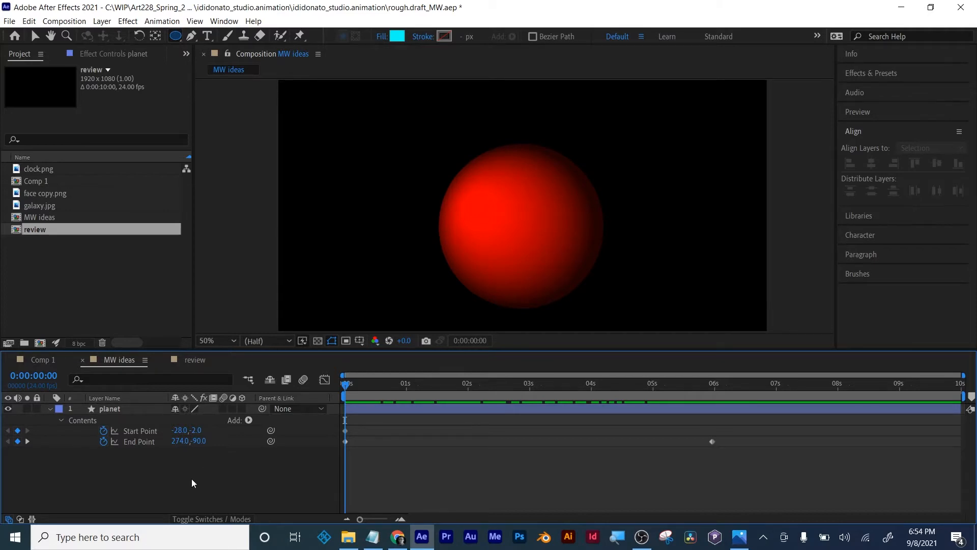
pyautogui.moveTo(389, 202); pyautogui.dragTo(685, 269)
pyautogui.click(35, 36)
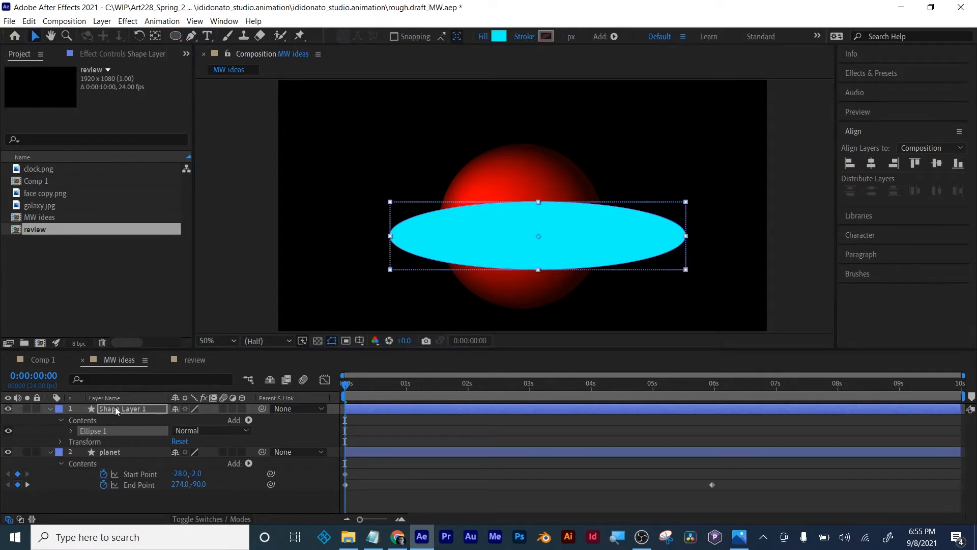
pyautogui.press('Return')
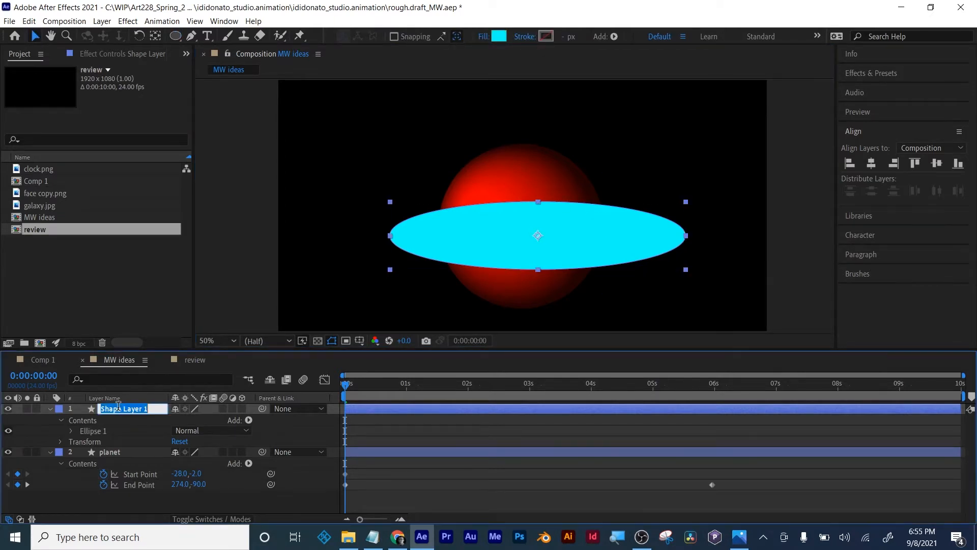
pyautogui.write('ring')
pyautogui.press('Return')
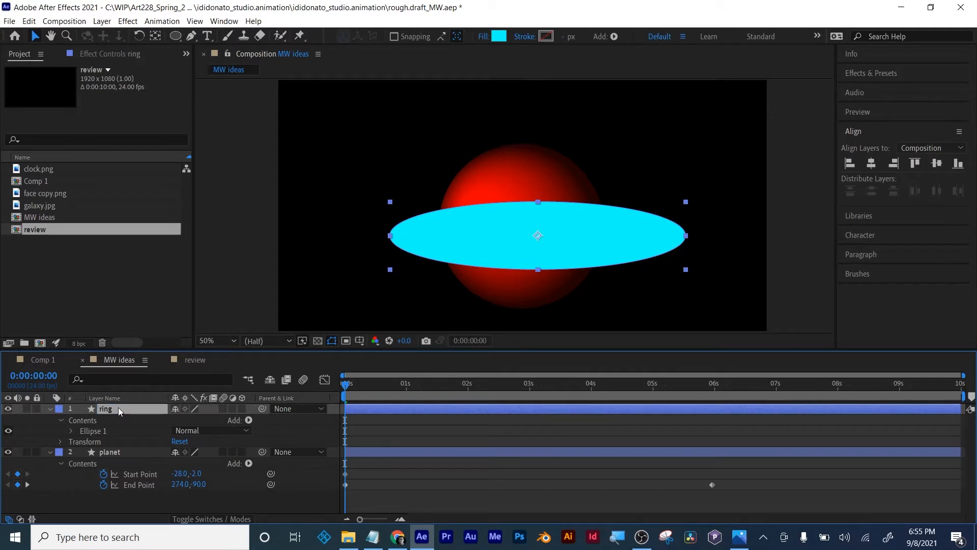
# - Center the ring layer horizontally in the composition, and try centering it vertically before undoing the vertical alignment
pyautogui.click(871, 163)
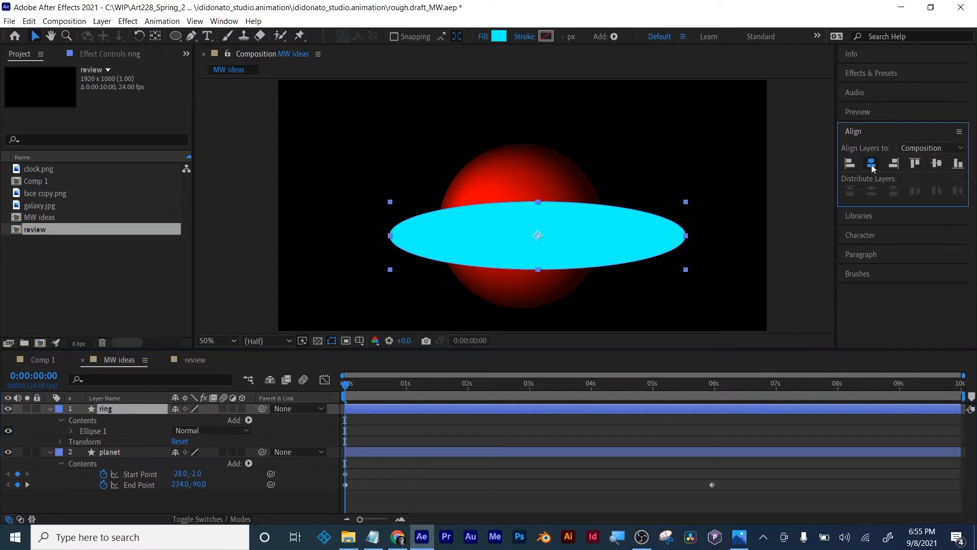
pyautogui.click(936, 163)
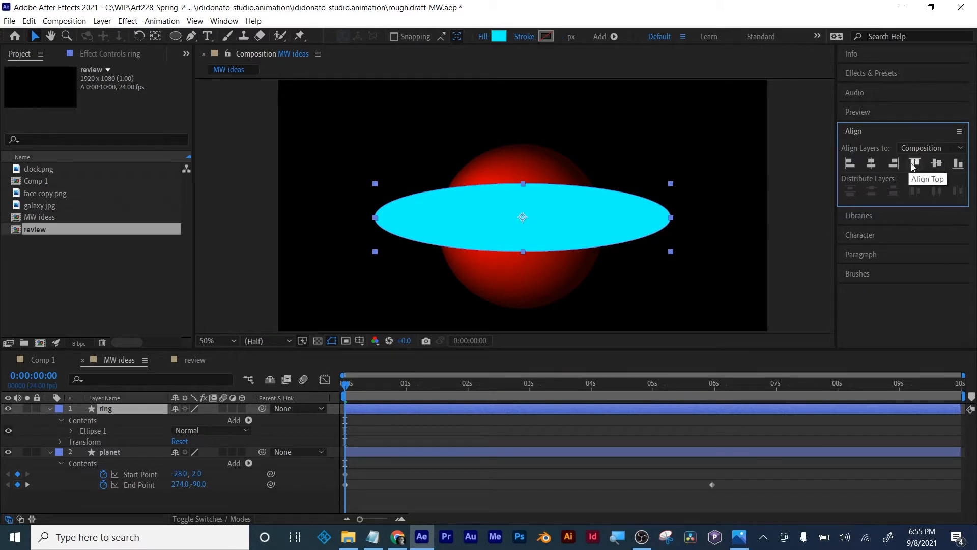
pyautogui.hotkey('ctrl', 'z')
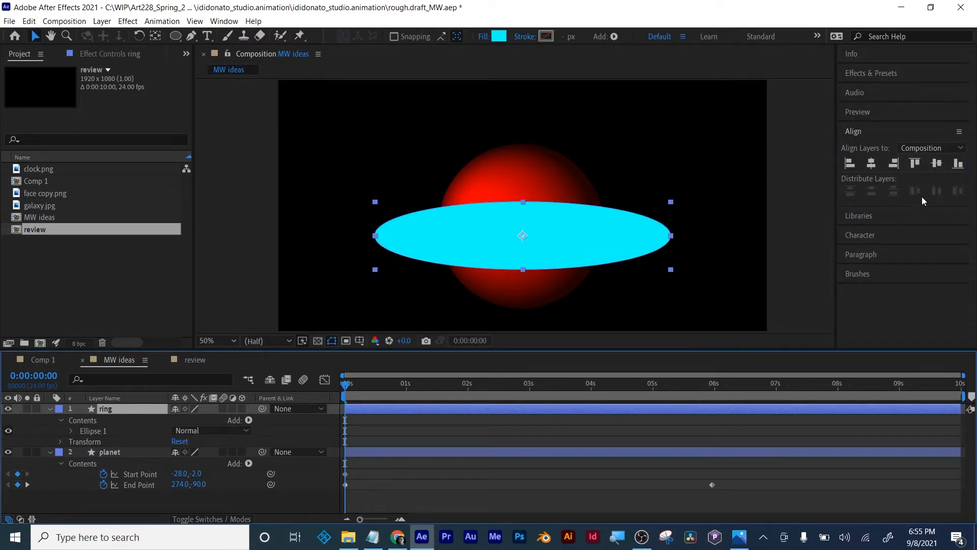
pyautogui.click(224, 20)
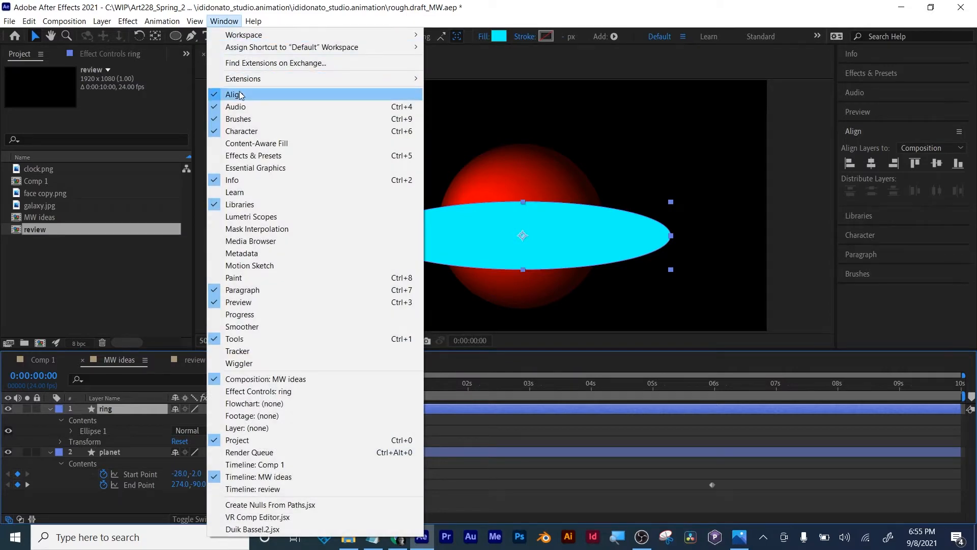
pyautogui.click(236, 22)
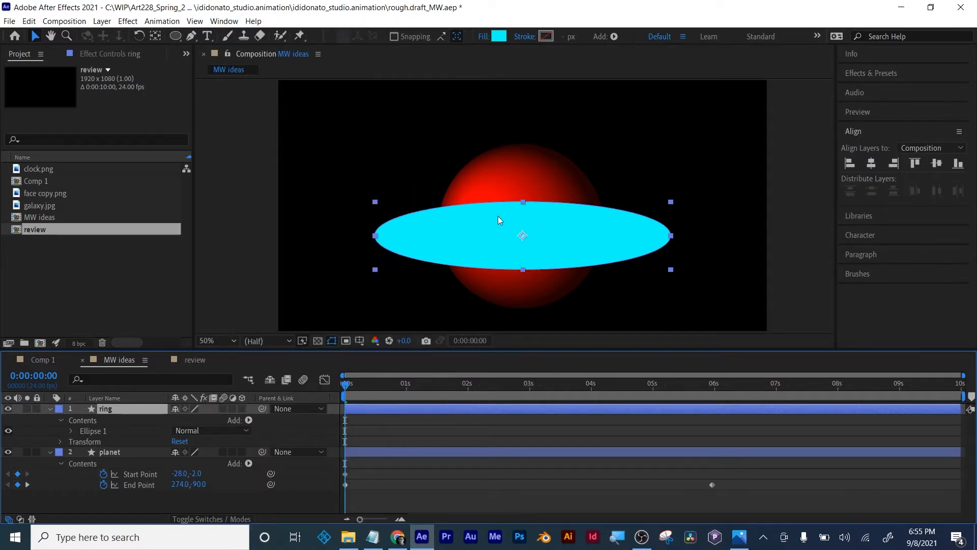
# - Remove the ring ellipse's fill and give it a solid-color stroke
pyautogui.click(482, 37)
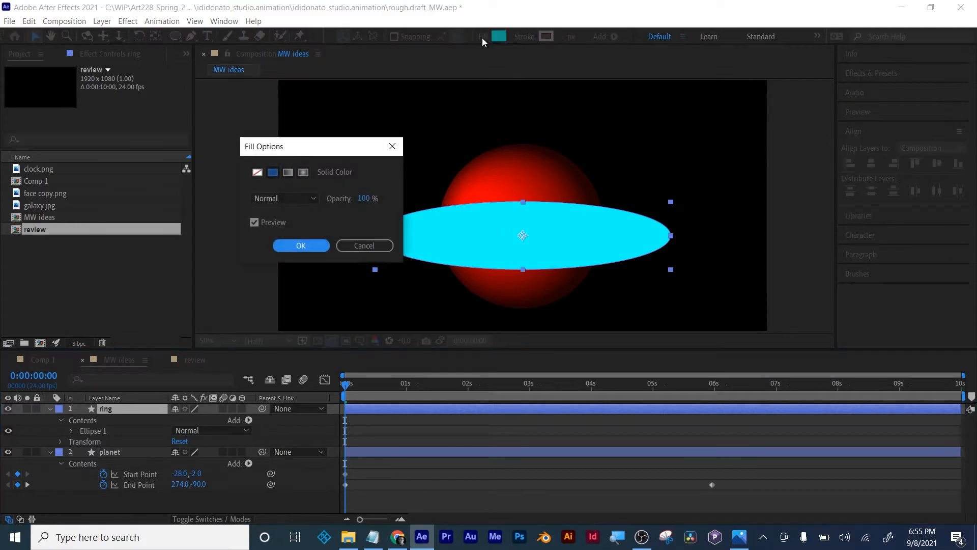
pyautogui.click(257, 173)
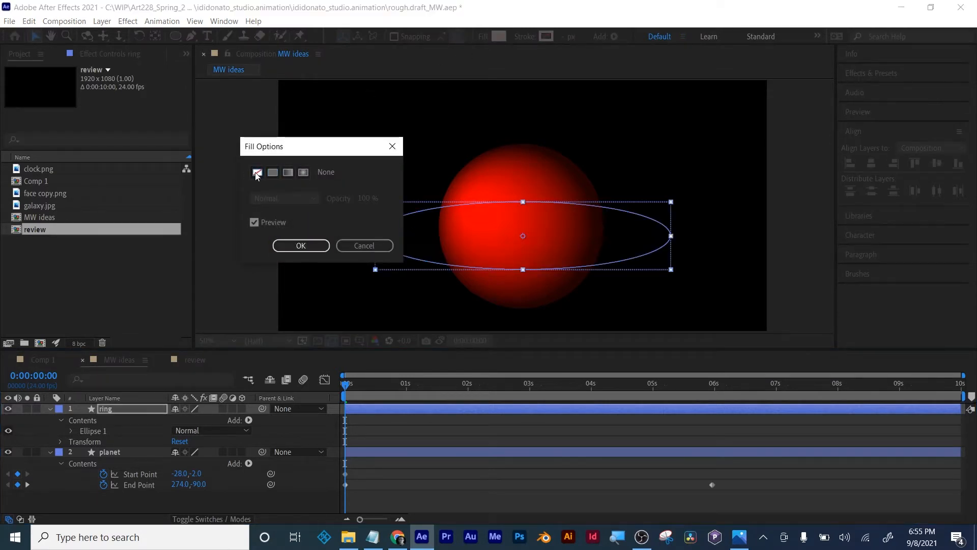
pyautogui.click(312, 243)
pyautogui.click(529, 39)
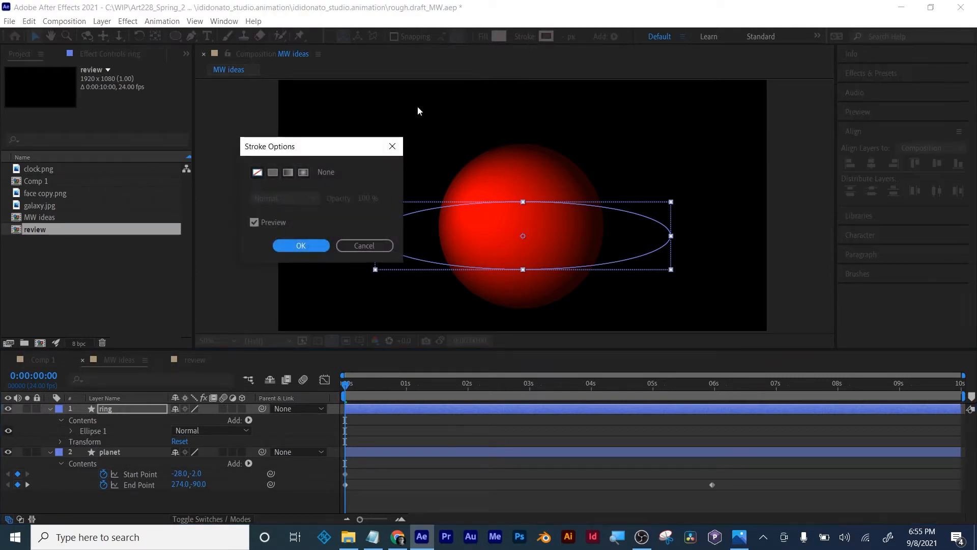
pyautogui.click(274, 173)
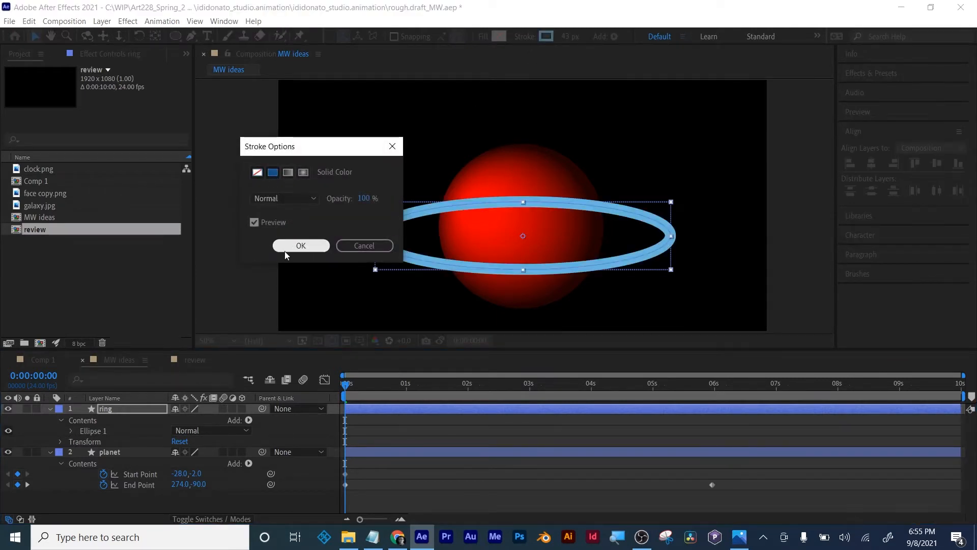
pyautogui.click(297, 246)
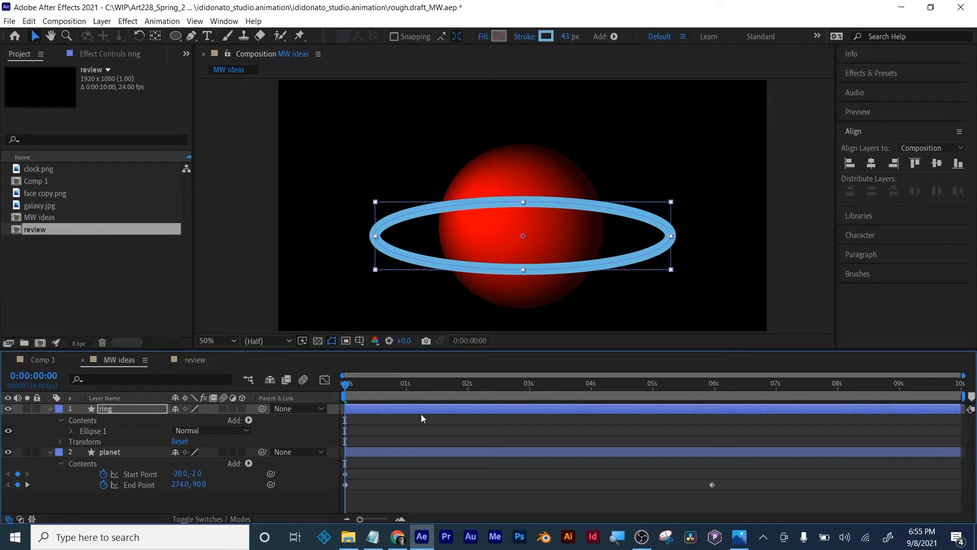
# - Collapse the planet and ring layers' properties and turn the ring into a 3D layer
pyautogui.click(739, 537)
pyautogui.click(739, 537)
pyautogui.click(50, 452)
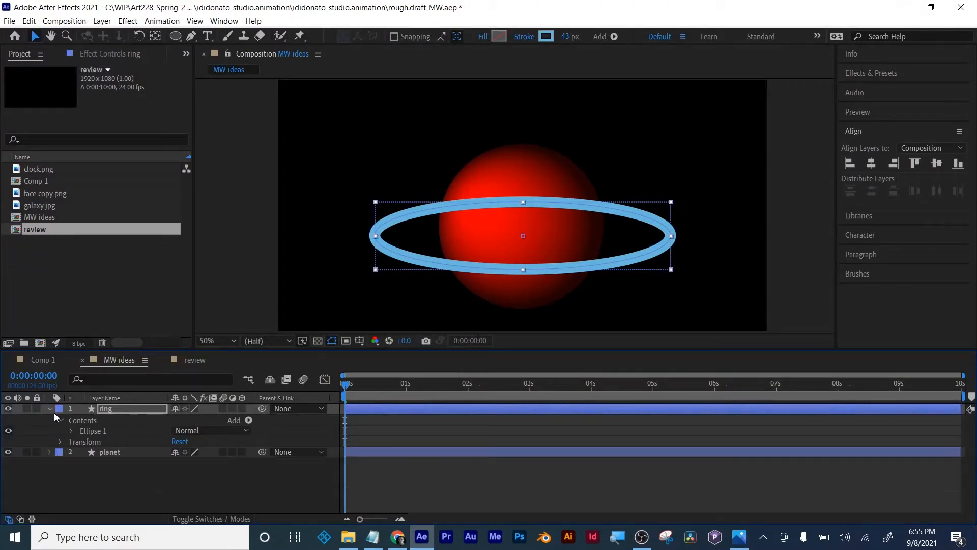
pyautogui.click(50, 410)
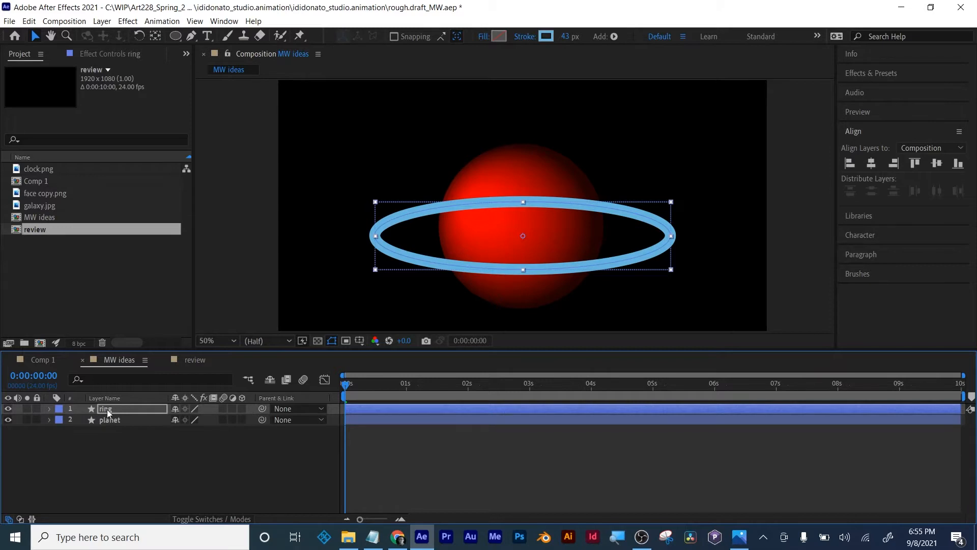
pyautogui.click(115, 429)
pyautogui.click(108, 410)
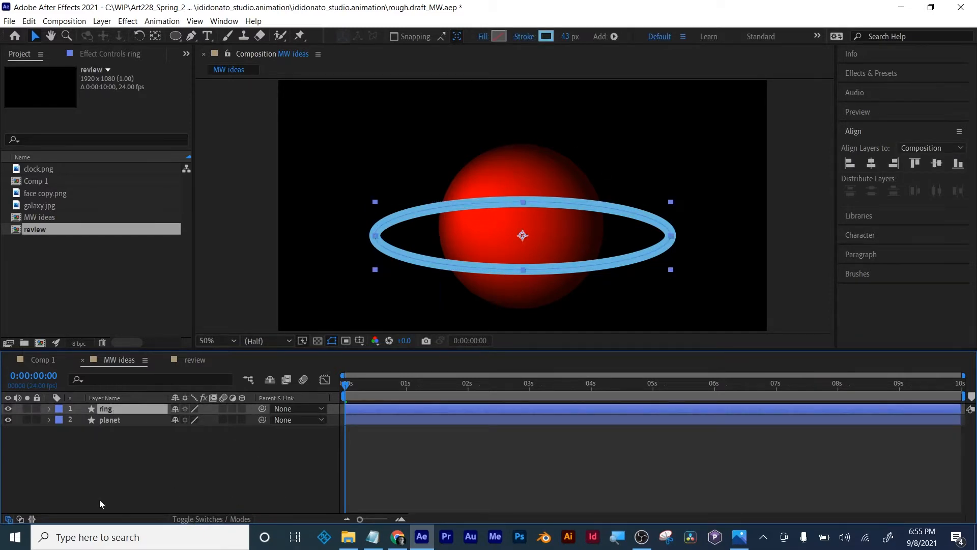
pyautogui.click(217, 519)
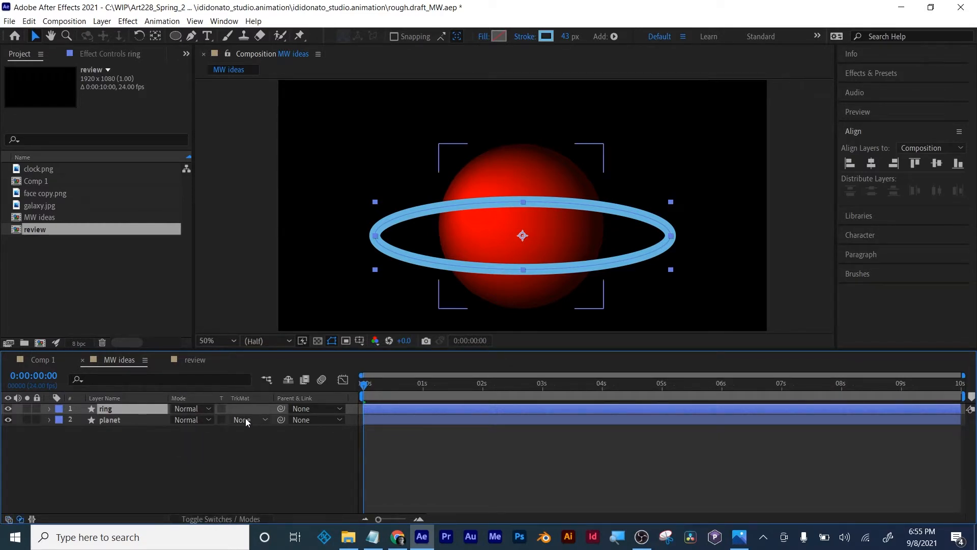
pyautogui.click(234, 520)
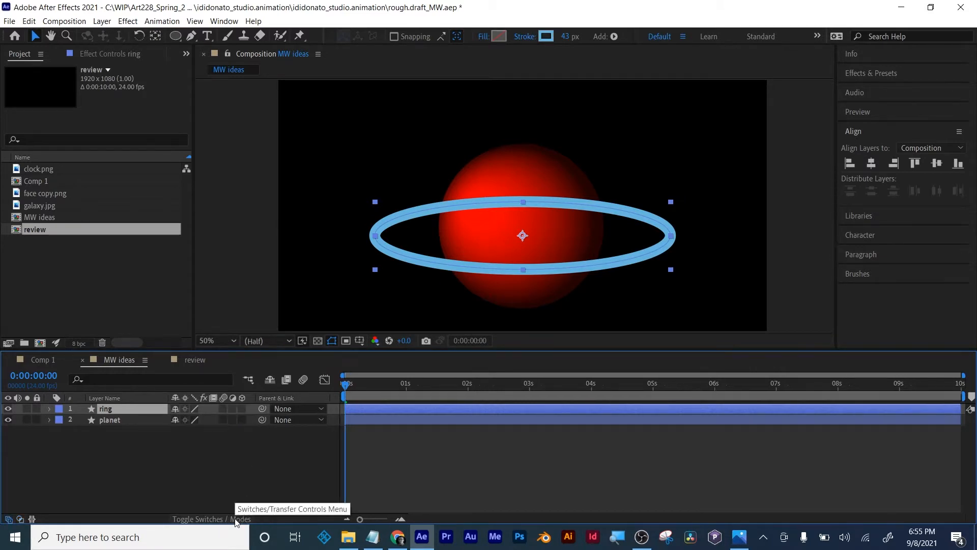
pyautogui.click(241, 408)
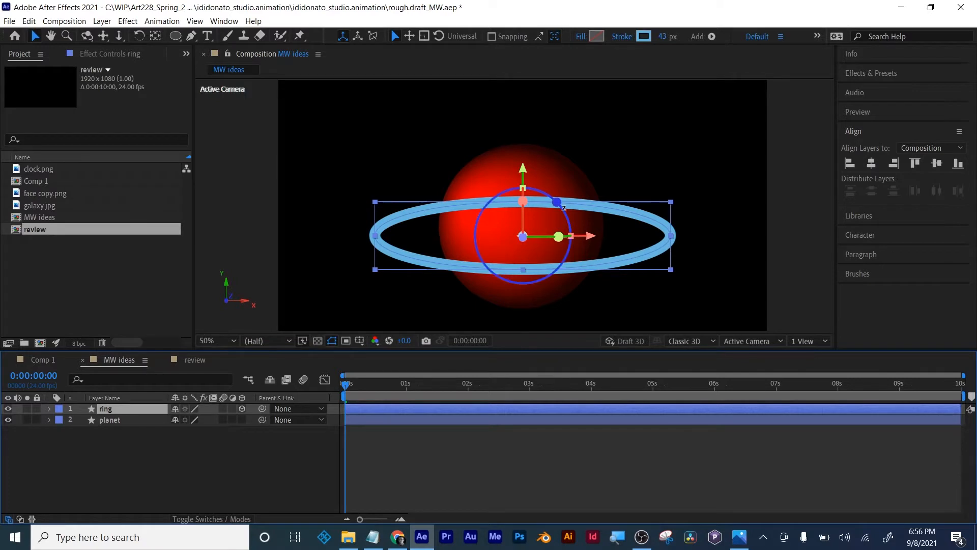
# - Tilt the 3D ring about its X axis in the viewer to an X orientation of about 305.3°
pyautogui.moveTo(563, 211); pyautogui.dragTo(558, 205)
pyautogui.hotkey('ctrl', 'z')
pyautogui.scroll(1, 557, 243)
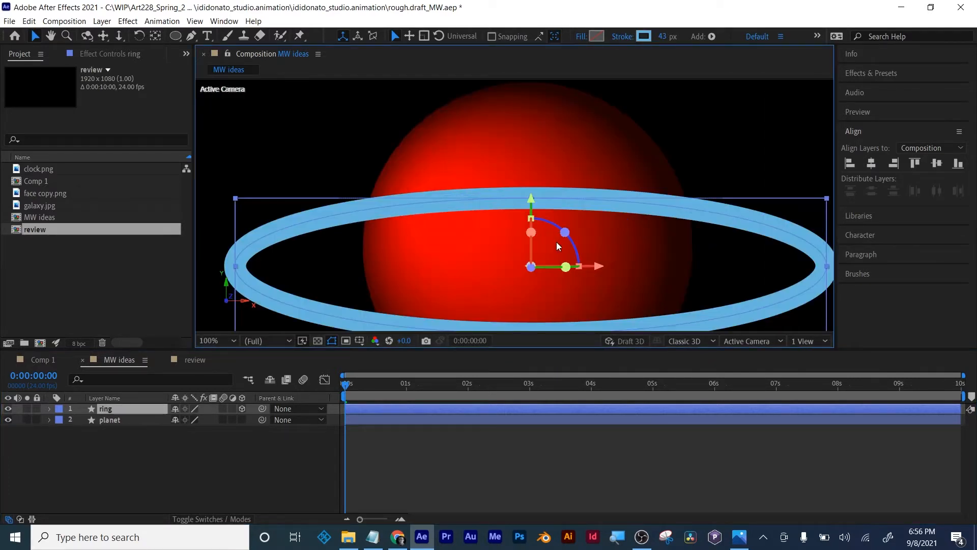
pyautogui.scroll(1, 557, 254)
pyautogui.scroll(-1, 556, 254)
pyautogui.moveTo(565, 276); pyautogui.dragTo(565, 274)
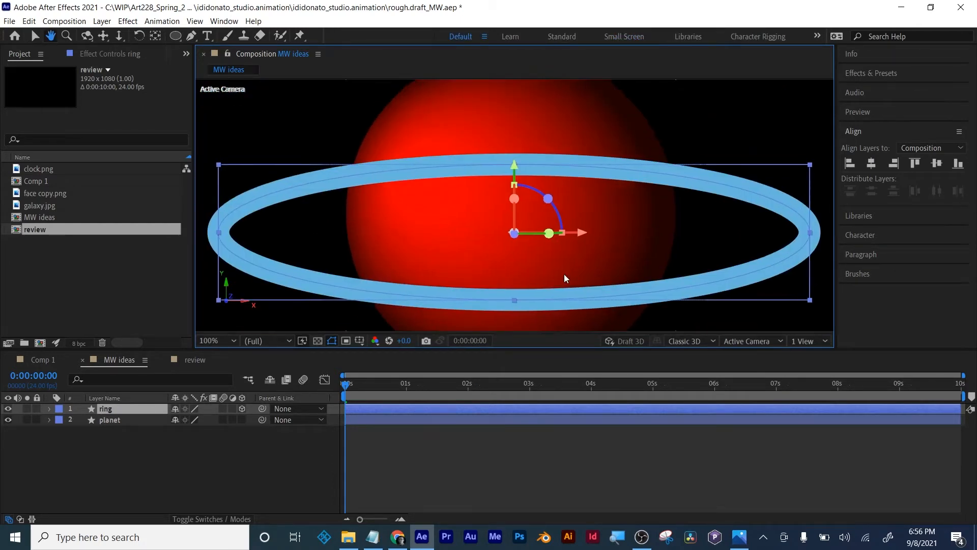
pyautogui.moveTo(514, 202); pyautogui.dragTo(506, 177)
pyautogui.press(',')
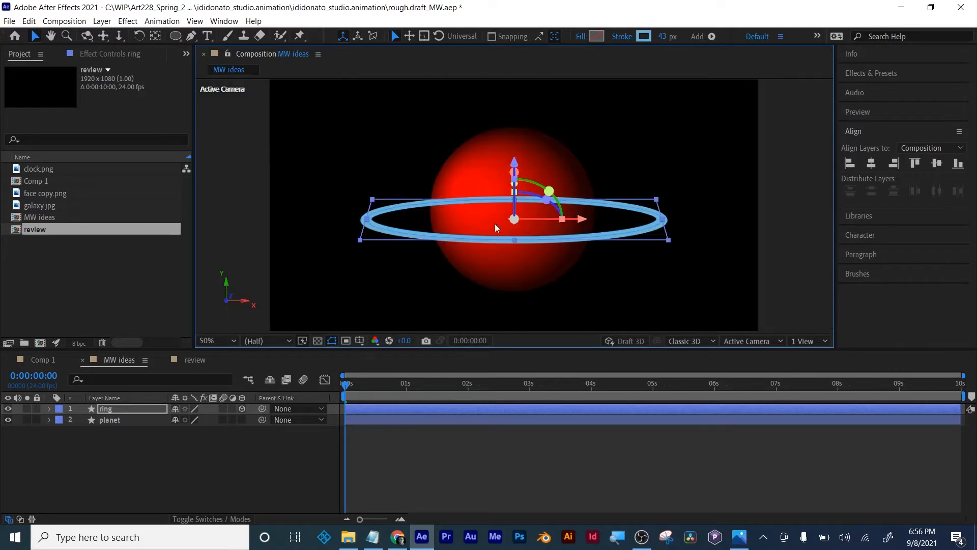
pyautogui.moveTo(512, 190); pyautogui.dragTo(514, 193)
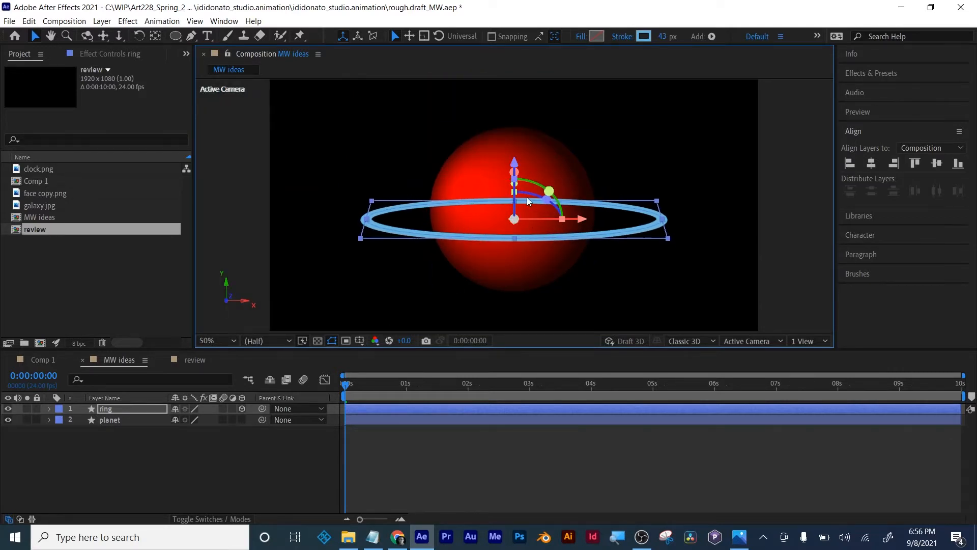
pyautogui.moveTo(529, 192)
pyautogui.mouseDown()
pyautogui.moveTo(476, 188)
pyautogui.moveTo(534, 193)
pyautogui.mouseUp()
pyautogui.hotkey('ctrl', 'z')
# - Reveal the ring's rotation properties and set X Rotation to 9° and Y Rotation to 15°
pyautogui.press('r')
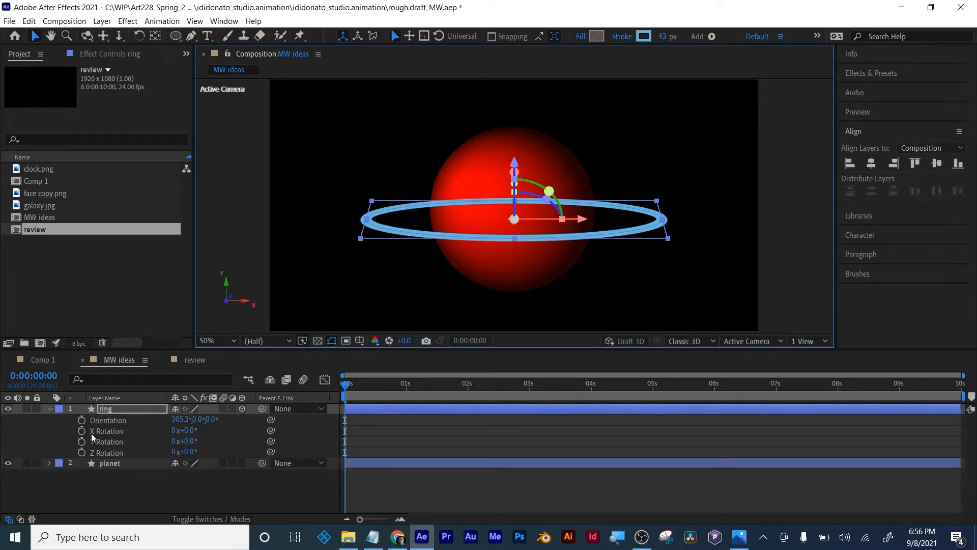
pyautogui.moveTo(192, 433)
pyautogui.mouseDown()
pyautogui.moveTo(214, 432)
pyautogui.moveTo(193, 431)
pyautogui.moveTo(202, 440)
pyautogui.mouseUp()
pyautogui.click(163, 489)
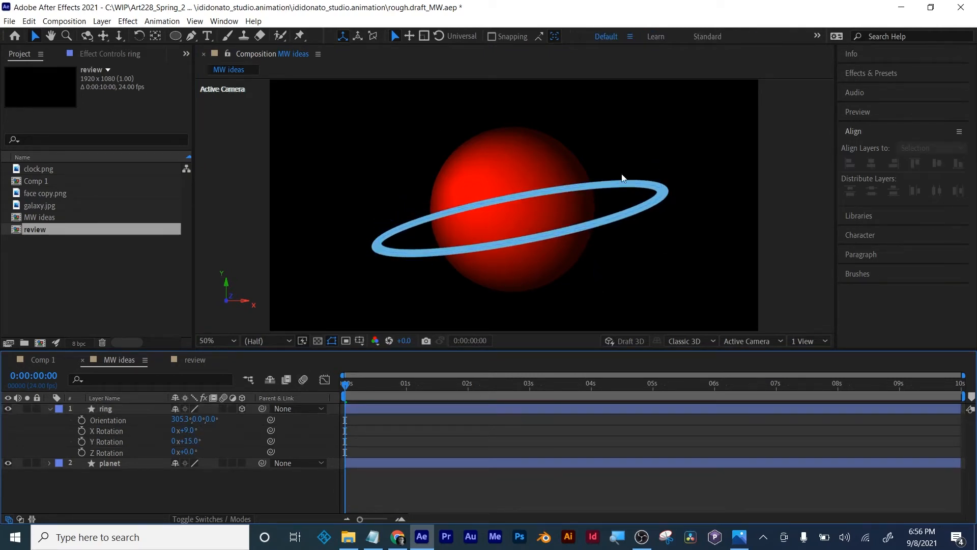
# - Add a Trim Paths operator to the ring layer
pyautogui.click(93, 408)
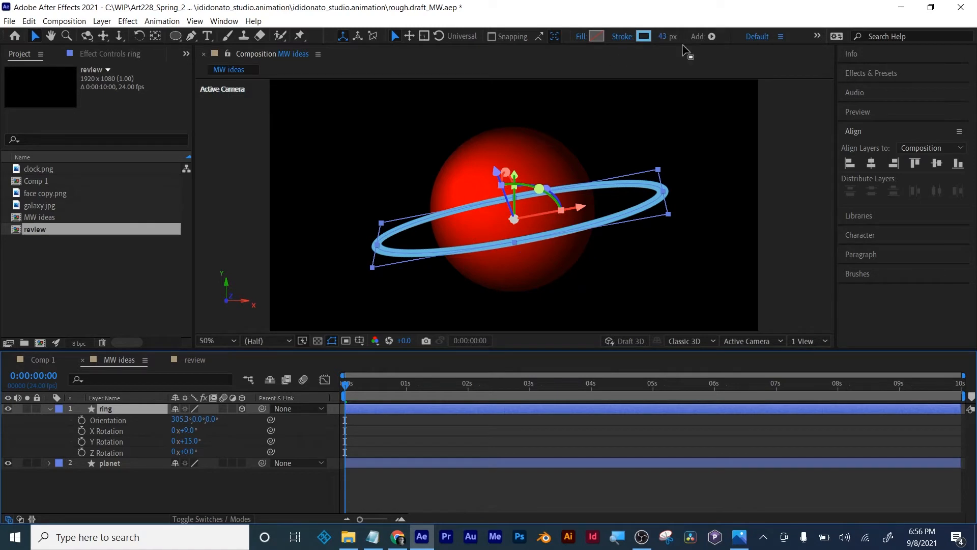
pyautogui.click(222, 499)
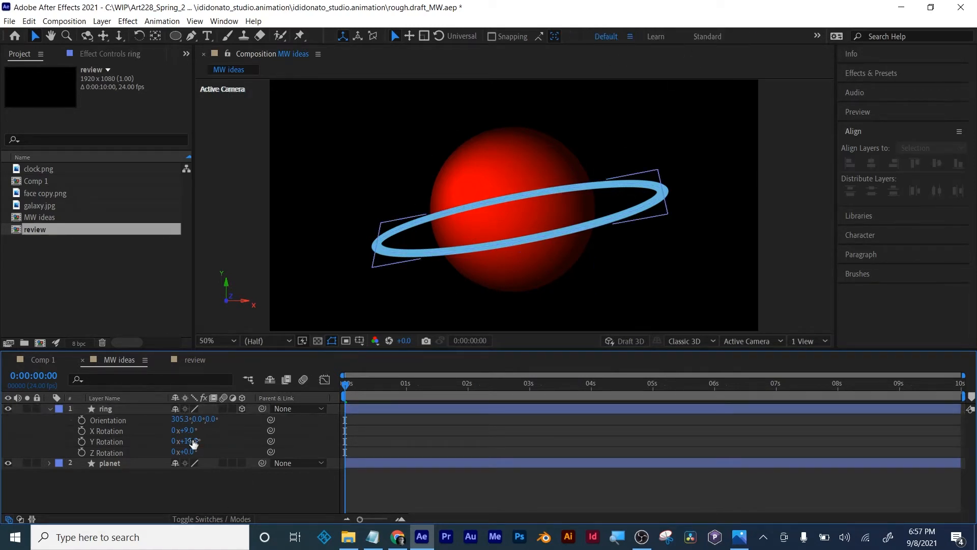
pyautogui.click(105, 411)
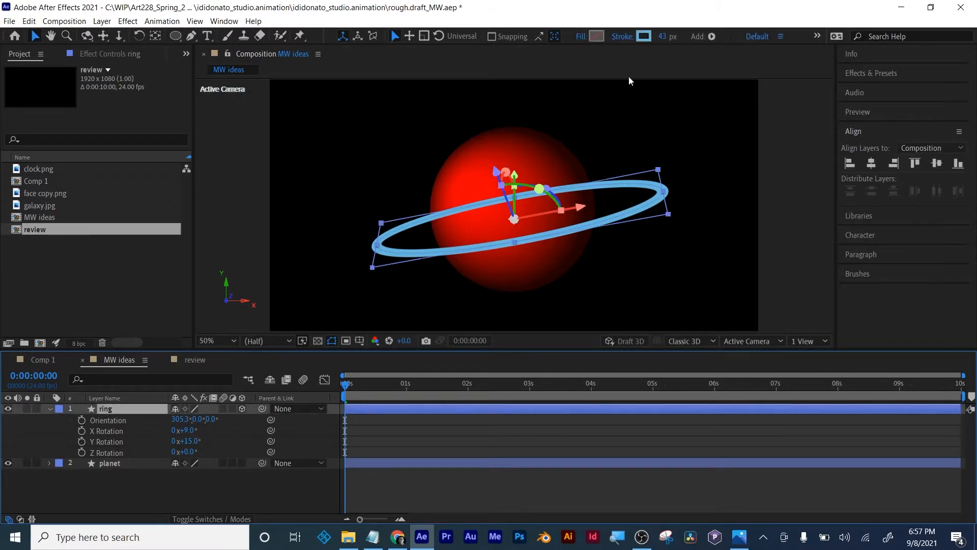
pyautogui.click(711, 37)
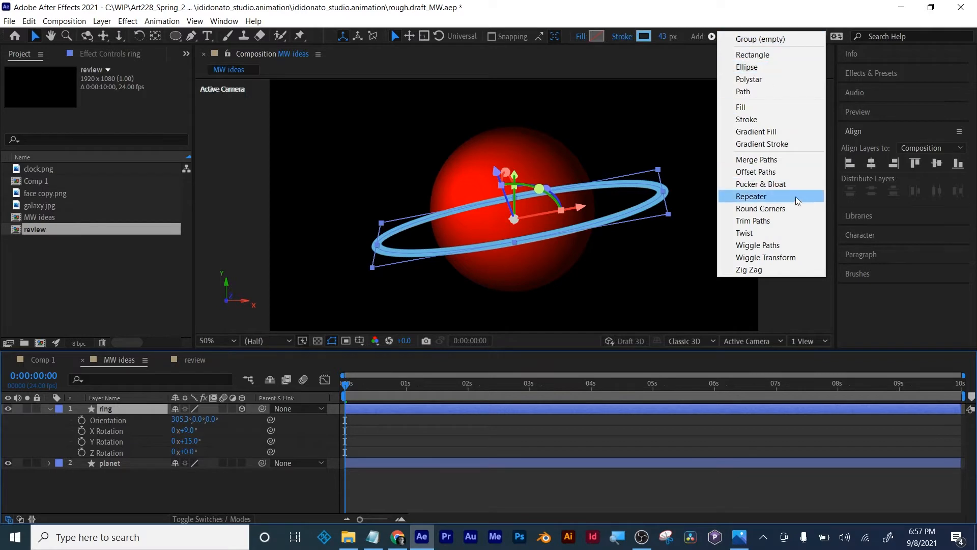
pyautogui.click(787, 218)
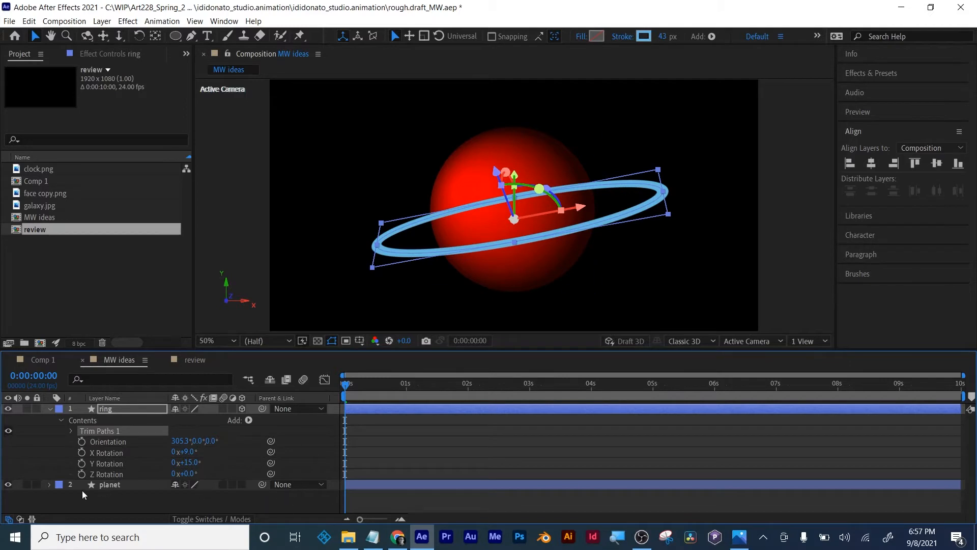
# - Set the ring's Trim Paths End to 85.5% so the stroke stops at the planet's left edge
pyautogui.click(72, 431)
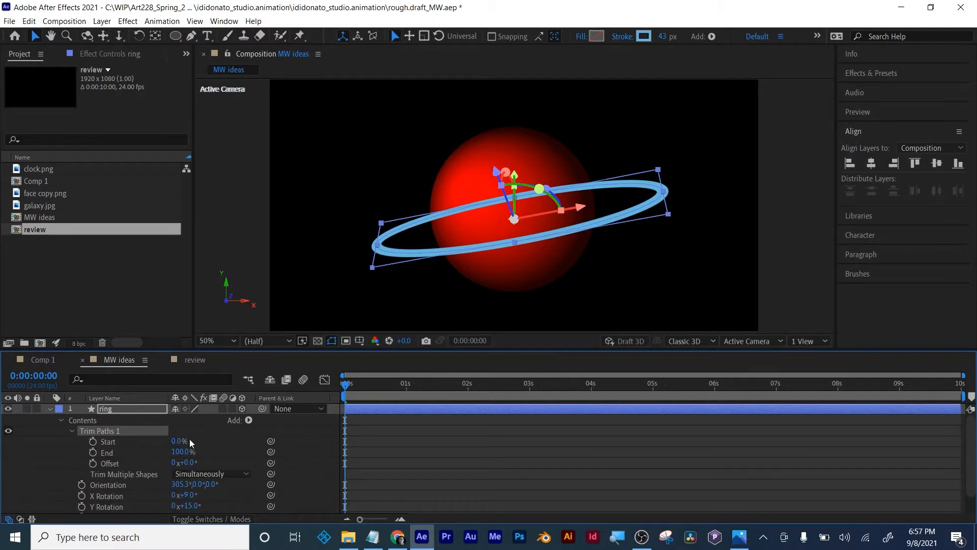
pyautogui.moveTo(178, 451); pyautogui.dragTo(171, 451)
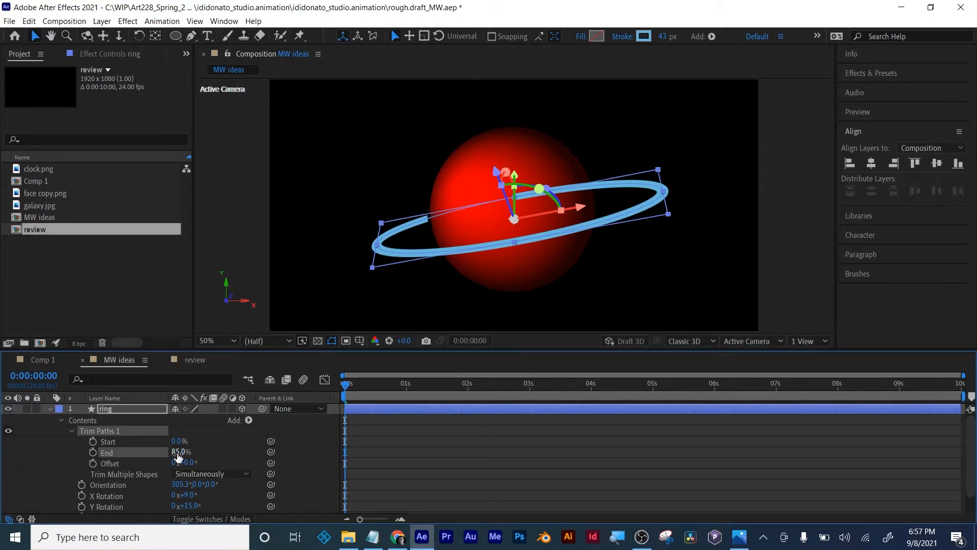
pyautogui.click(176, 451)
pyautogui.scroll(2, 480, 187)
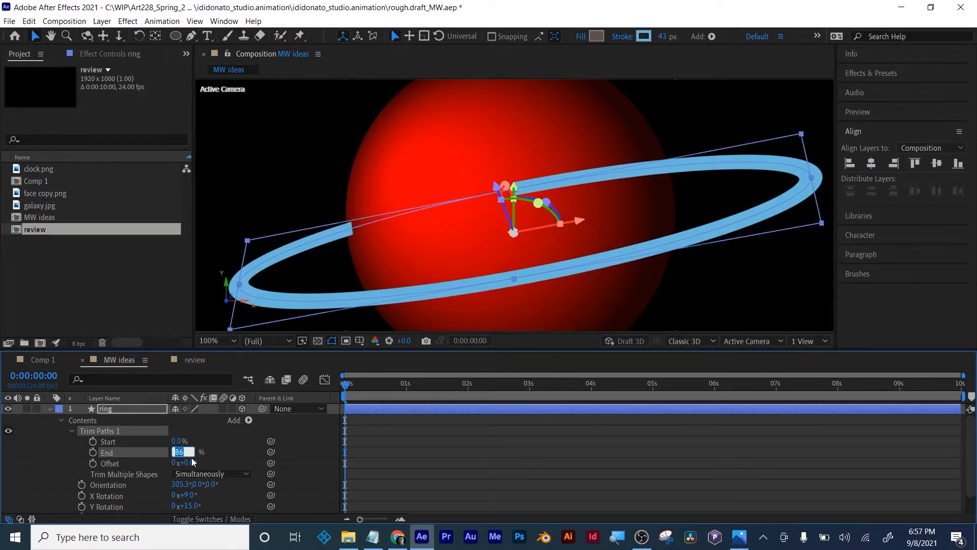
pyautogui.write('85.5')
# - Set the ring's Trim Paths Start to 13% so the stroke begins at the planet's right edge
pyautogui.click(183, 444)
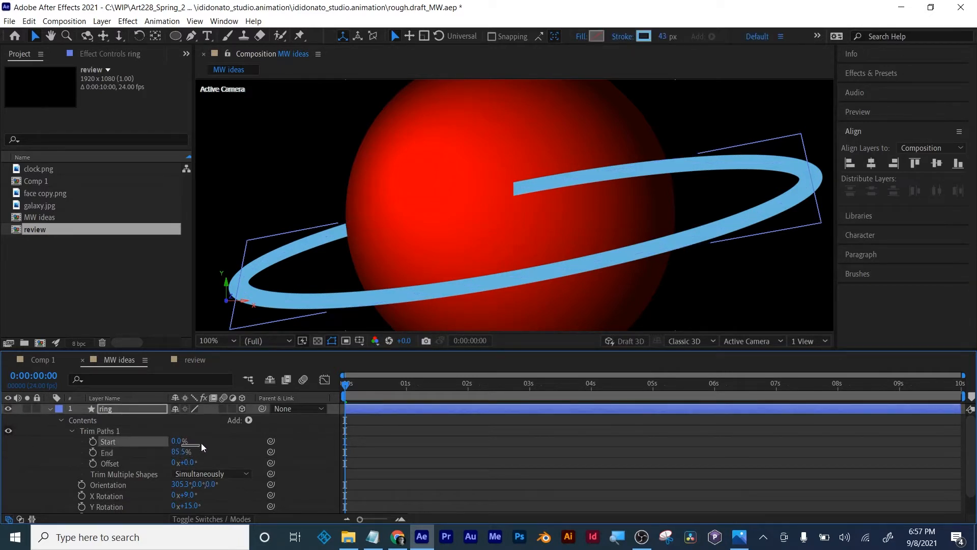
pyautogui.moveTo(211, 440); pyautogui.dragTo(188, 442)
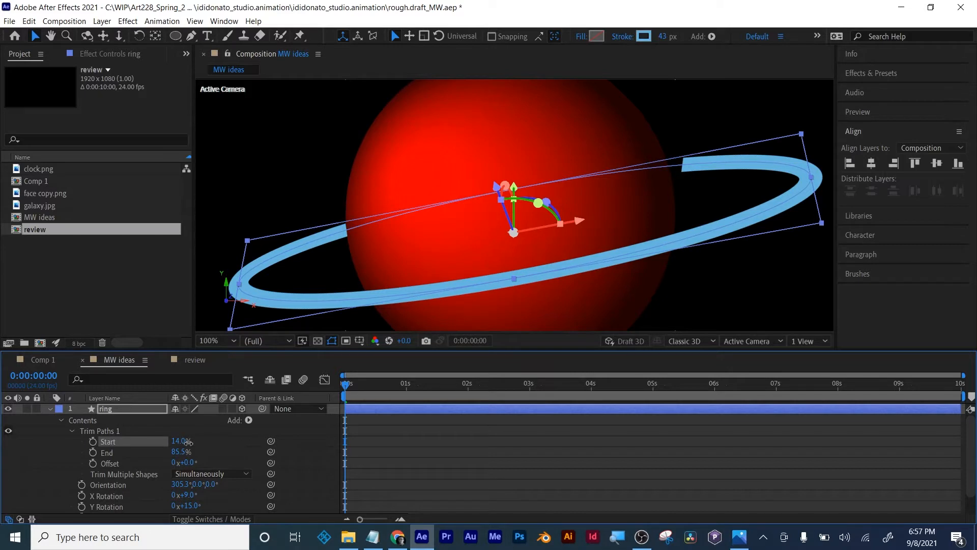
pyautogui.click(181, 442)
pyautogui.press('Return')
pyautogui.click(180, 441)
pyautogui.write('13')
pyautogui.press('Return')
pyautogui.click(442, 470)
pyautogui.scroll(-1, 519, 208)
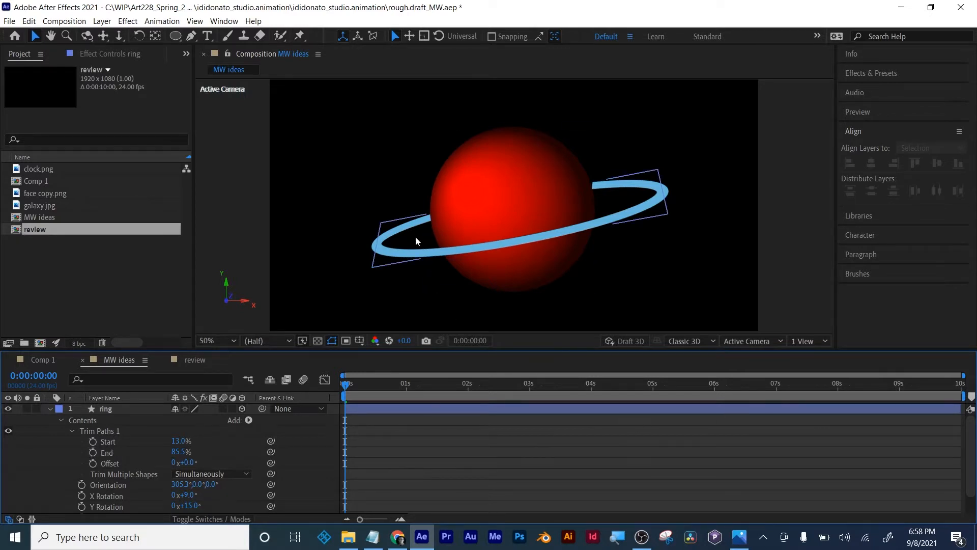
# - Set the ring stroke's line cap to Round Cap and its line join to Round Join, and collapse the stroke's properties
pyautogui.click(71, 431)
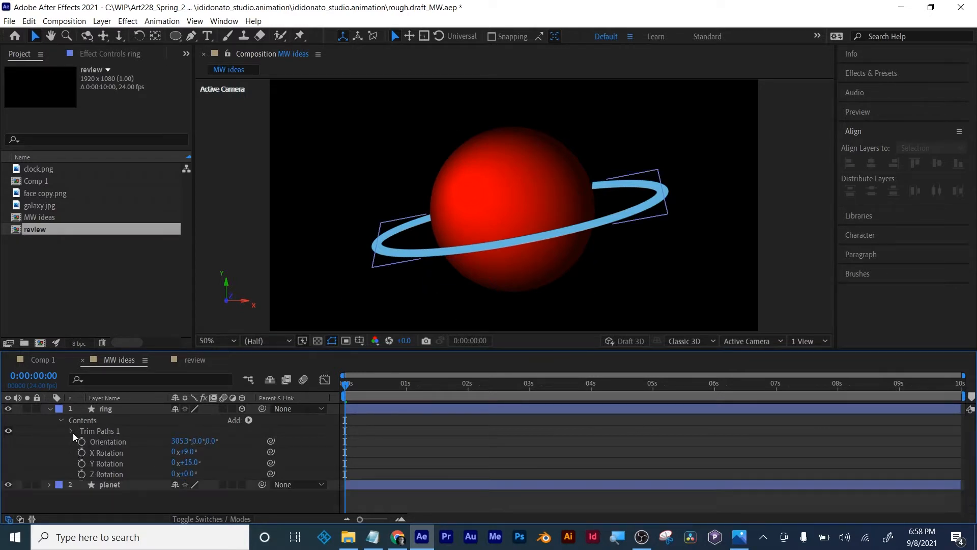
pyautogui.click(62, 421)
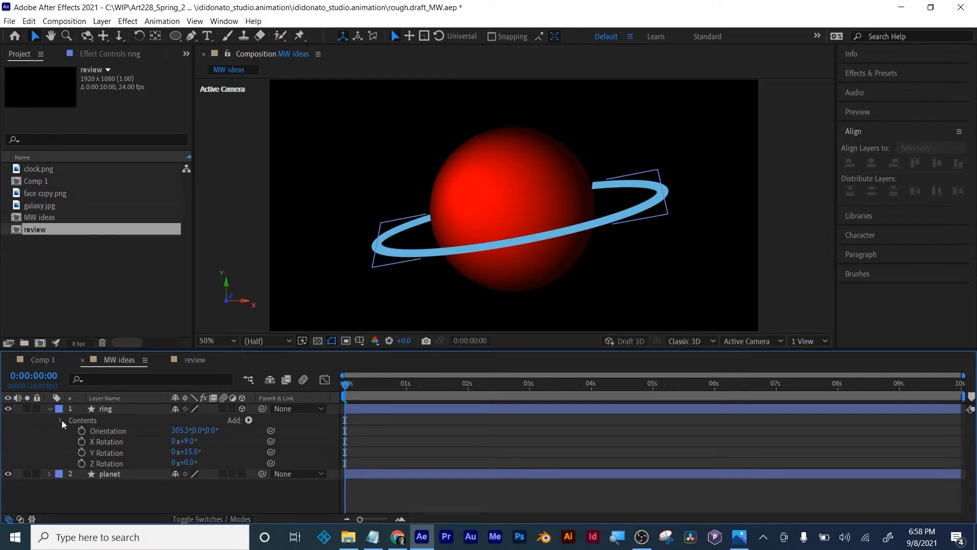
pyautogui.click(61, 421)
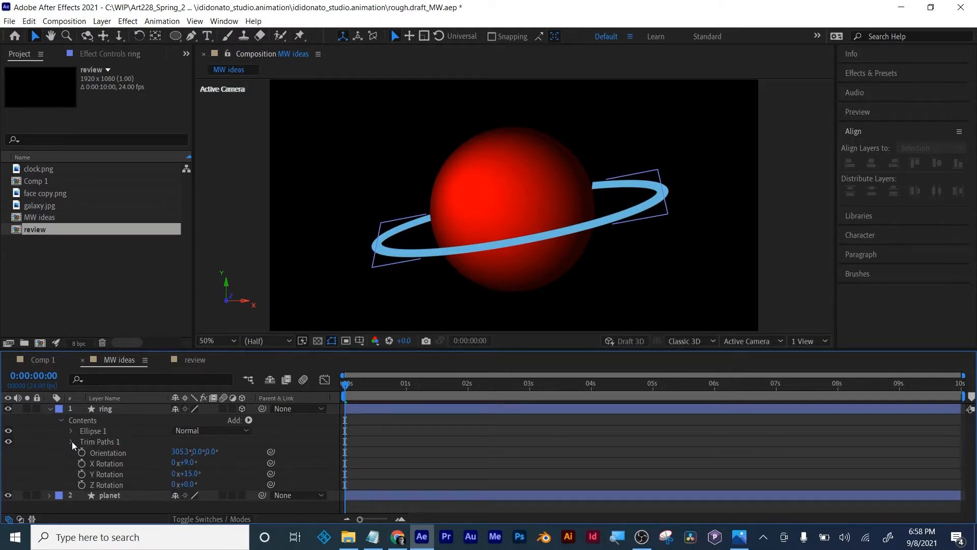
pyautogui.click(71, 431)
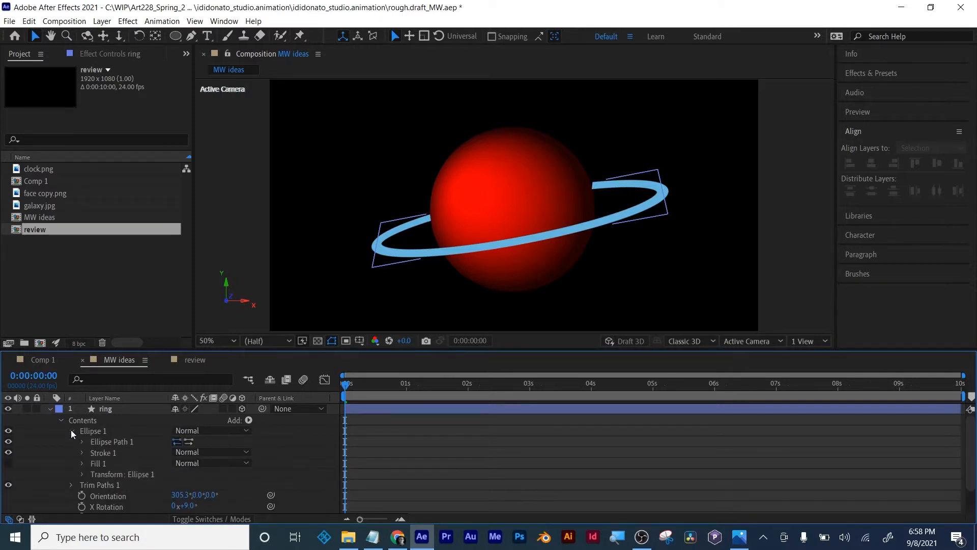
pyautogui.click(84, 453)
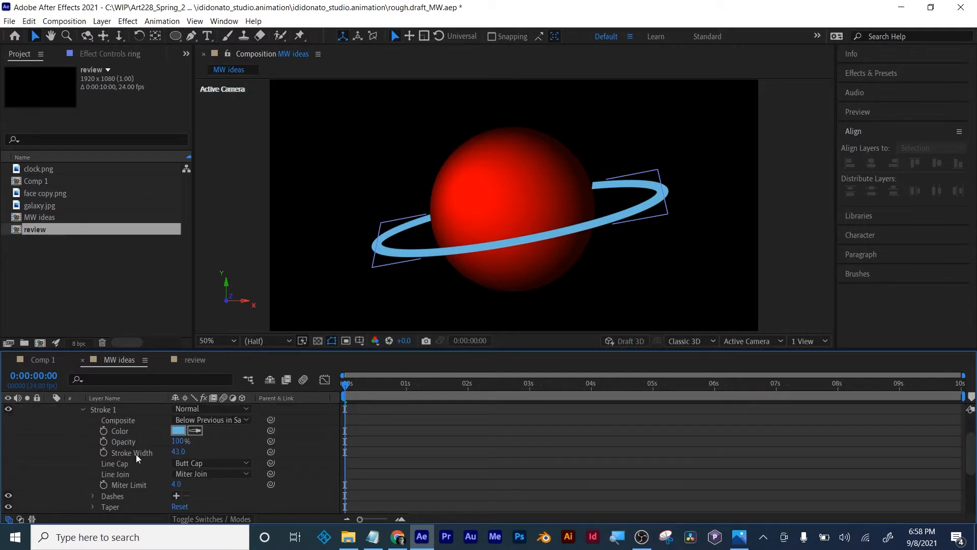
pyautogui.click(226, 466)
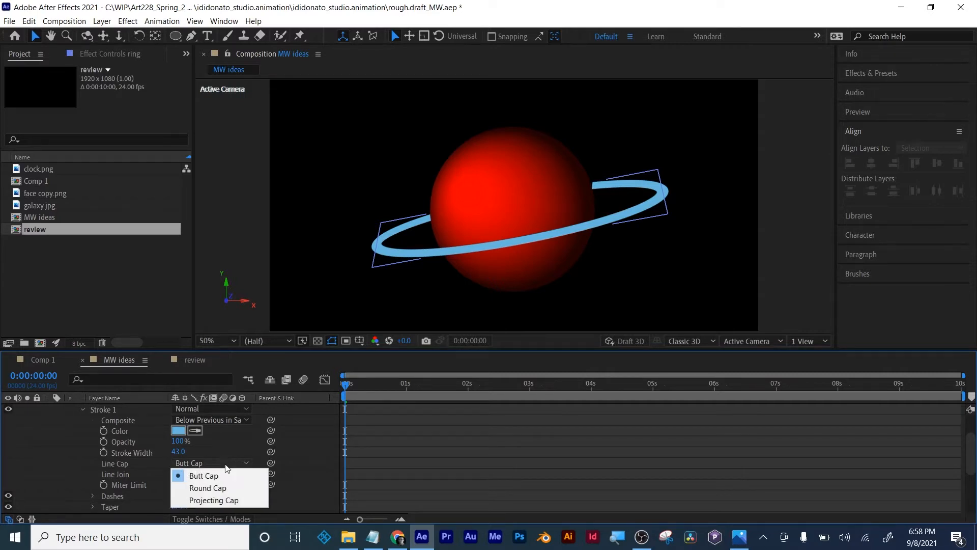
pyautogui.click(225, 483)
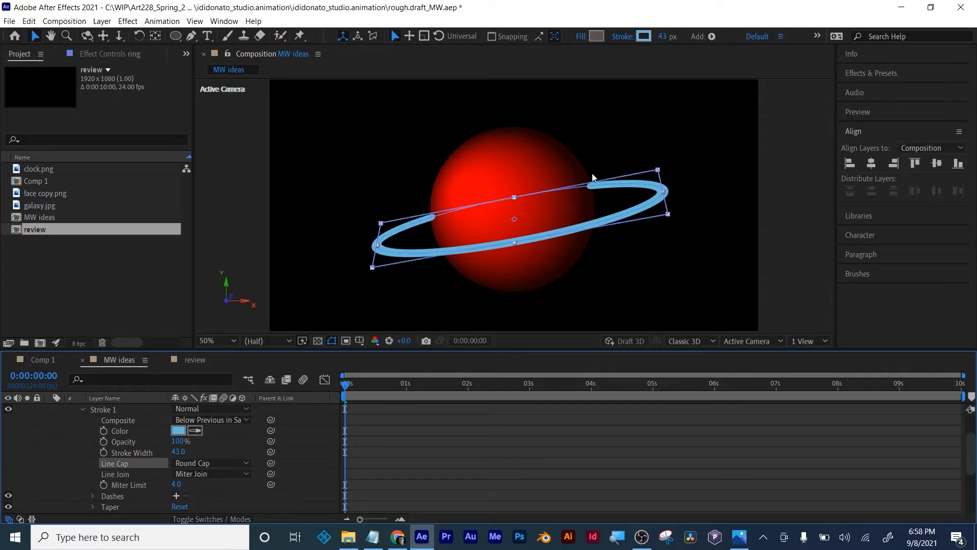
pyautogui.click(219, 473)
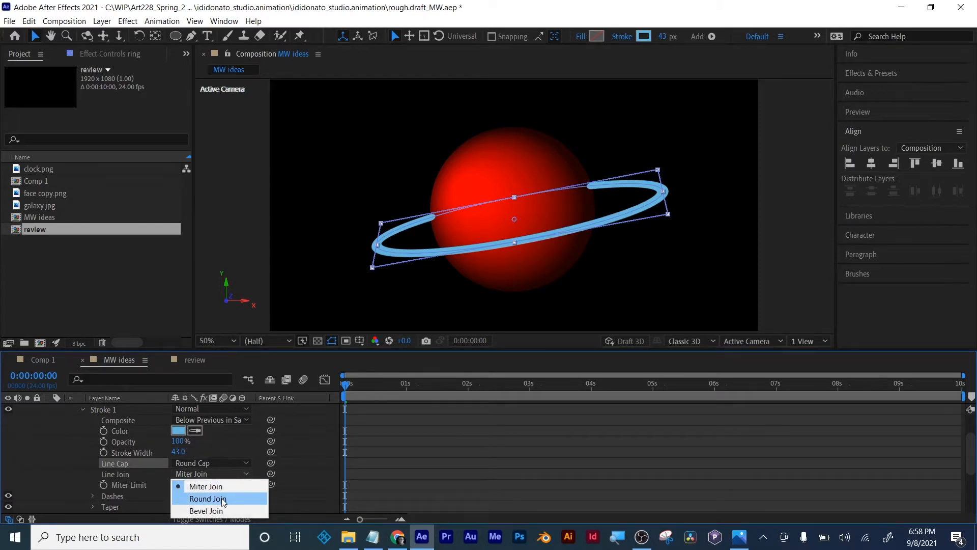
pyautogui.click(223, 500)
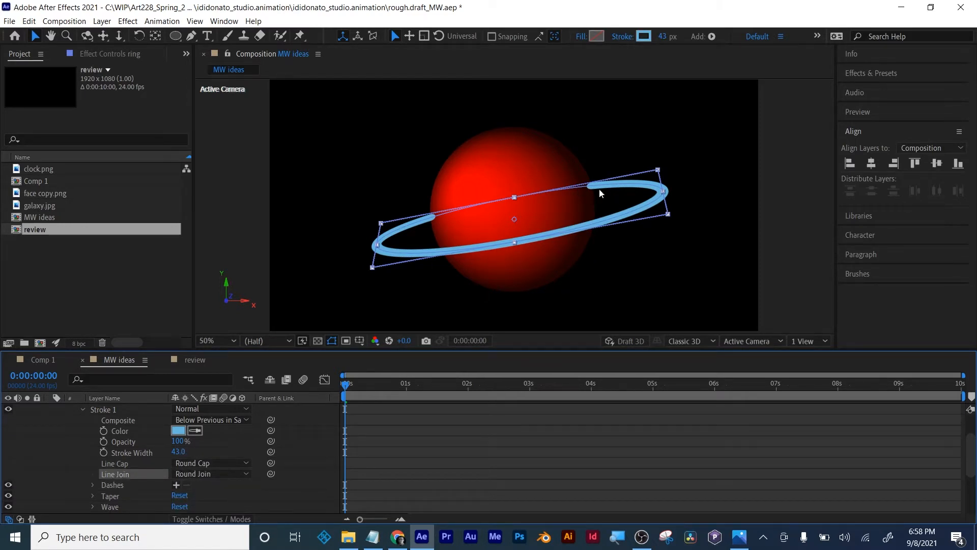
pyautogui.click(505, 445)
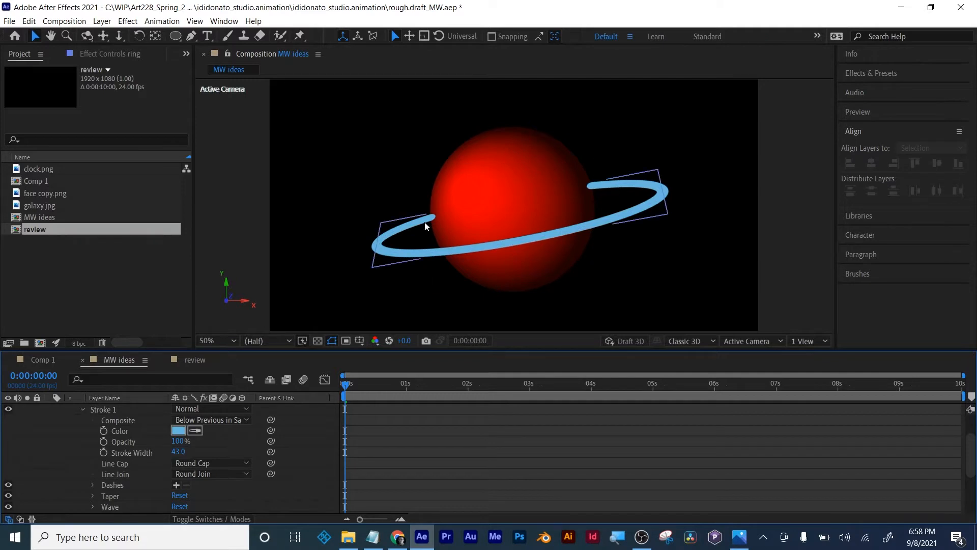
pyautogui.scroll(3, 93, 467)
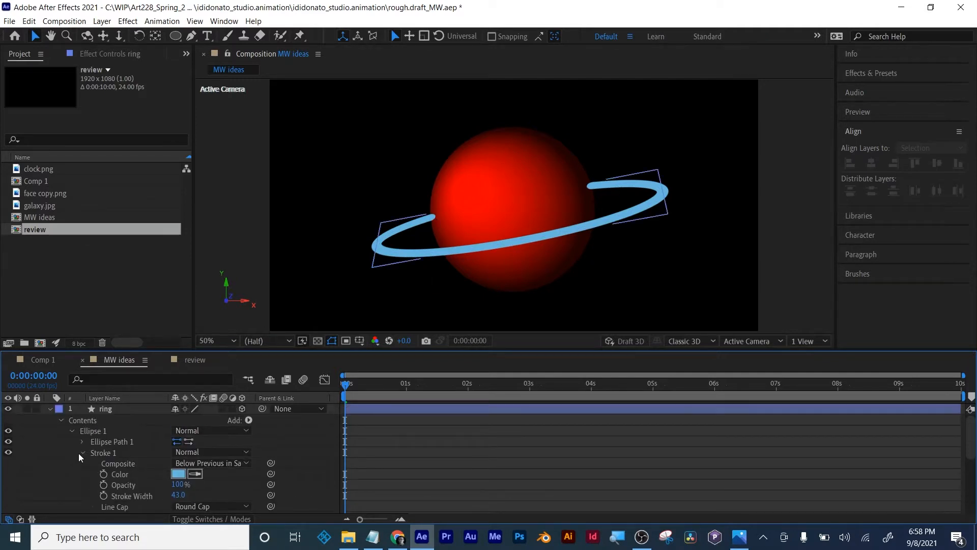
pyautogui.click(82, 453)
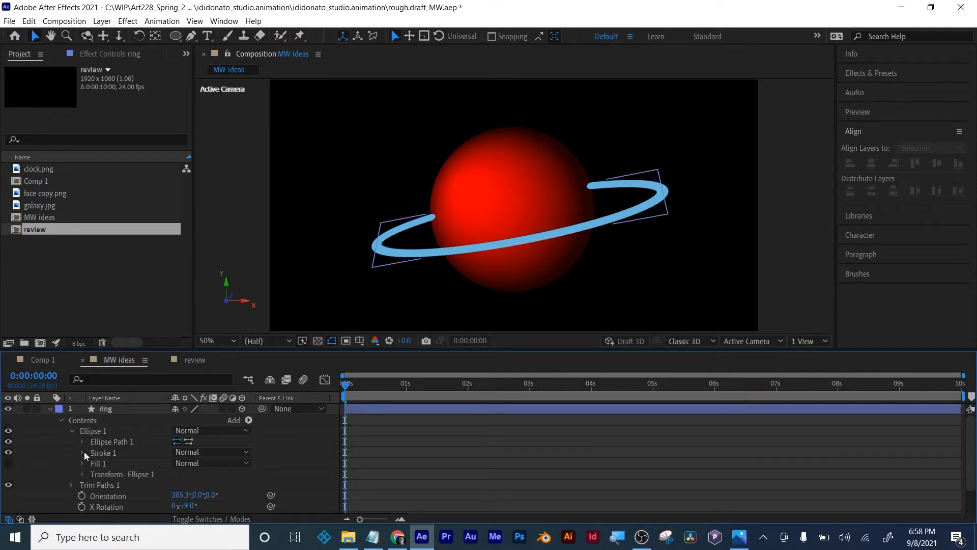
# - Reveal only the Scale property of both the ring layer and the planet layer
pyautogui.click(82, 441)
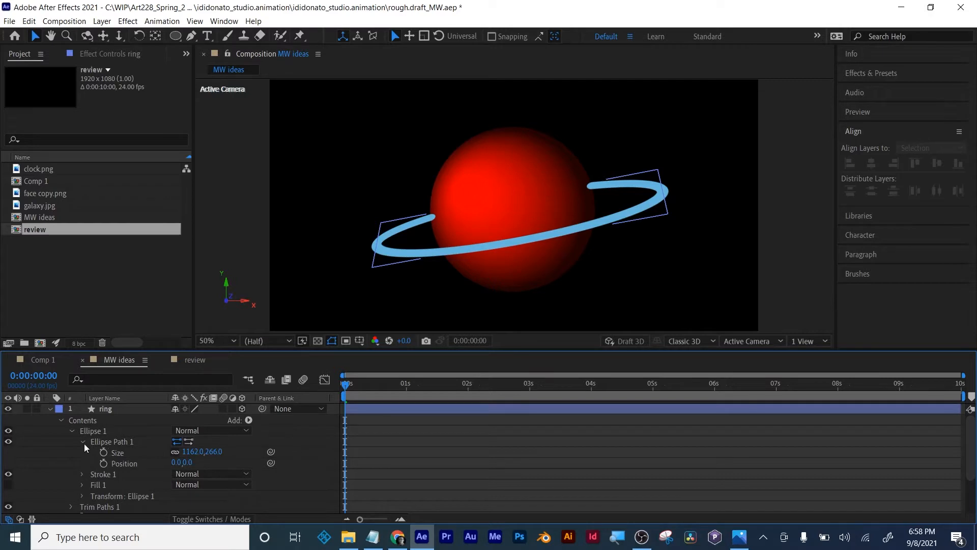
pyautogui.click(83, 442)
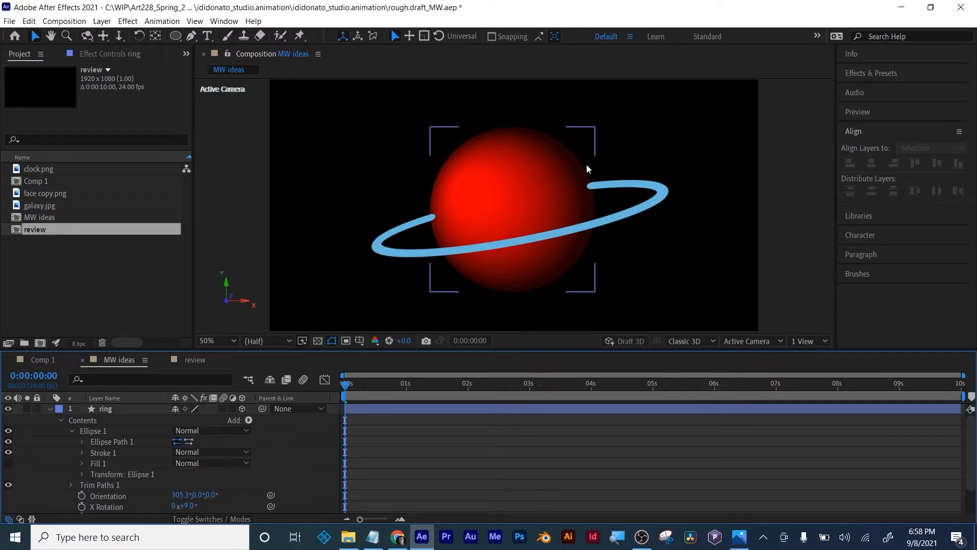
pyautogui.click(497, 245)
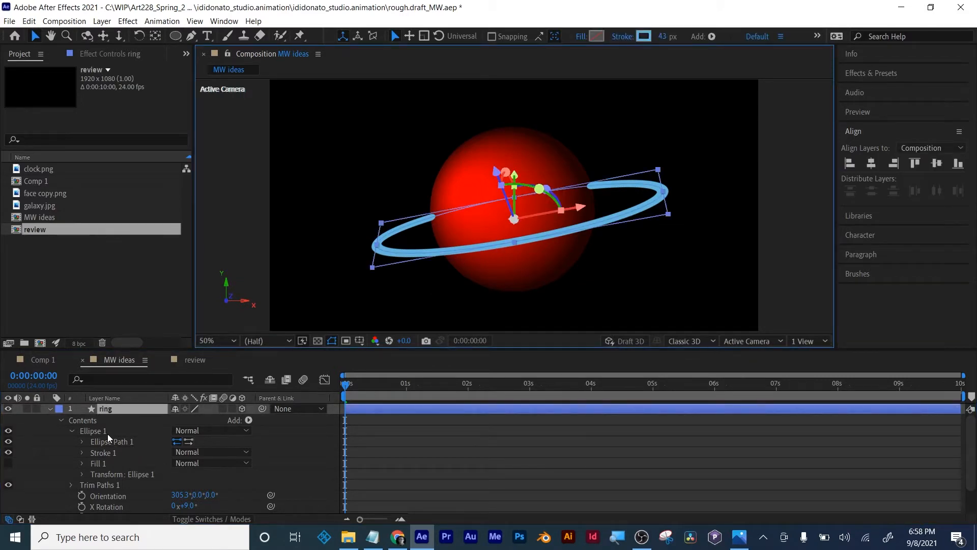
pyautogui.press('s')
pyautogui.click(176, 420)
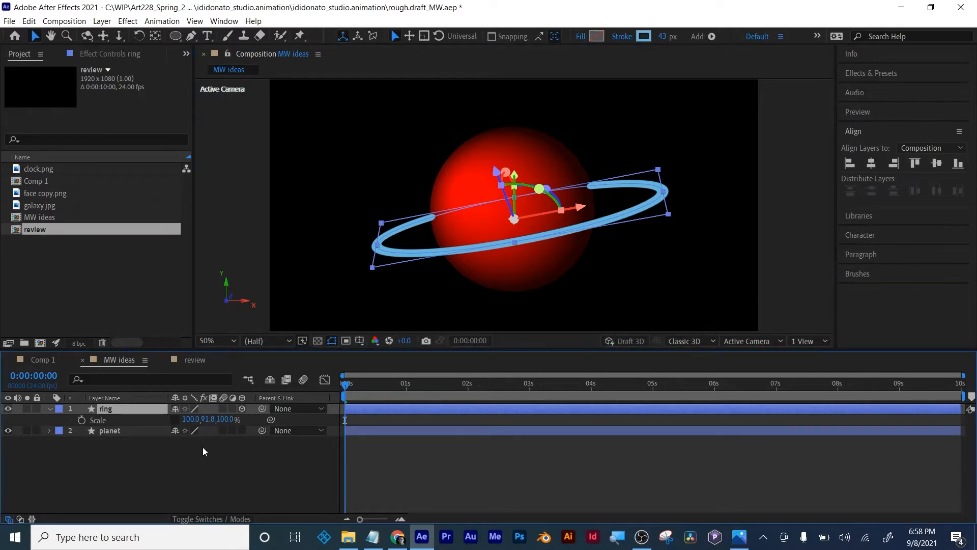
pyautogui.click(112, 431)
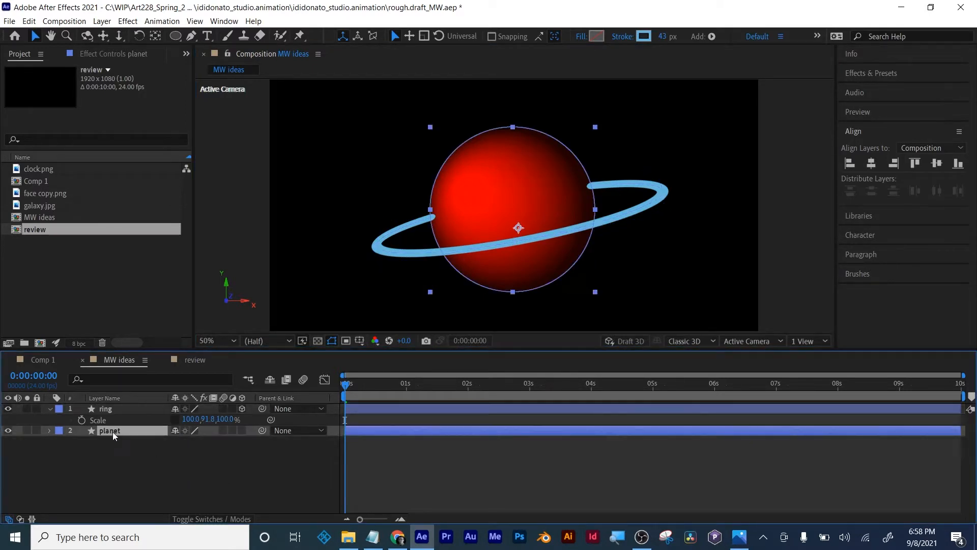
pyautogui.press('s')
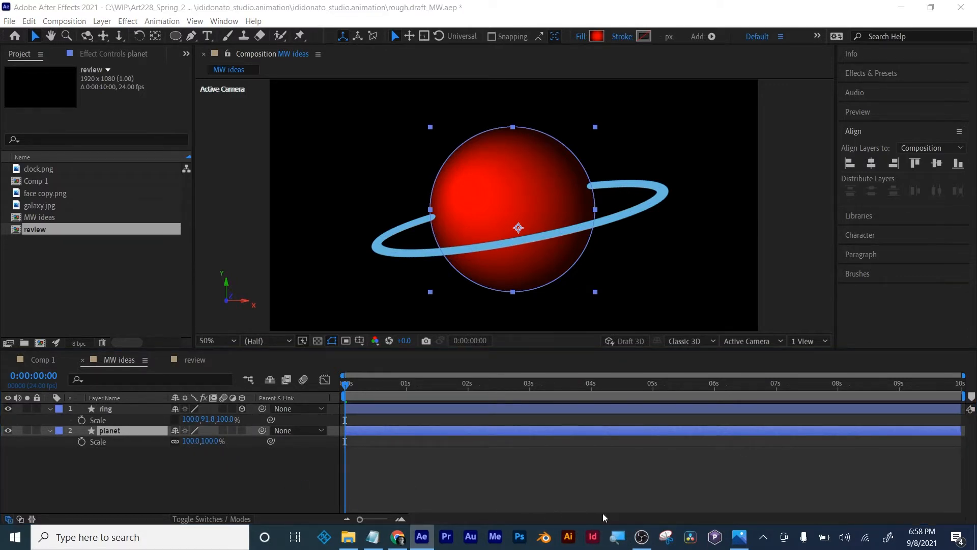
# - Magnify the screen to 200% and inspect the ring and planet Scale values in the MW ideas composition
pyautogui.press('super+plus')
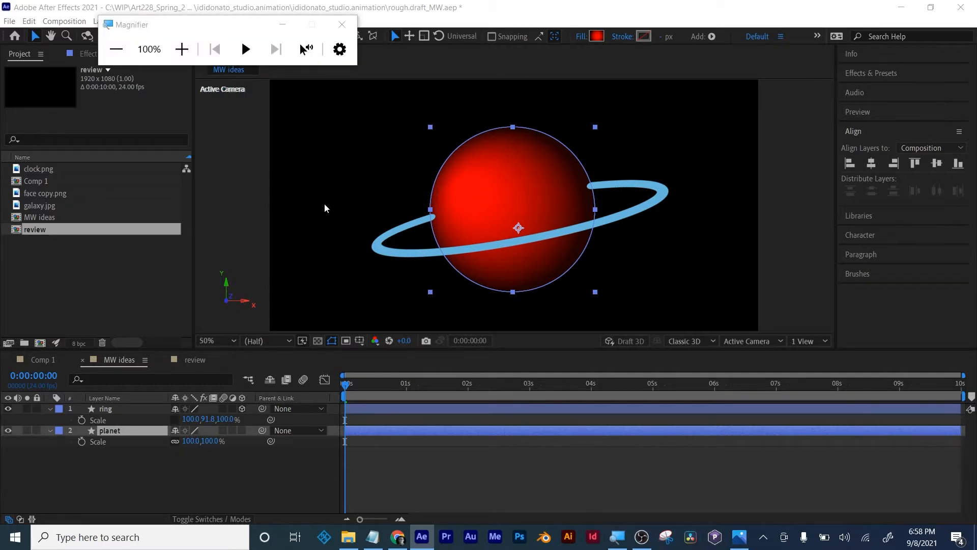
pyautogui.click(182, 49)
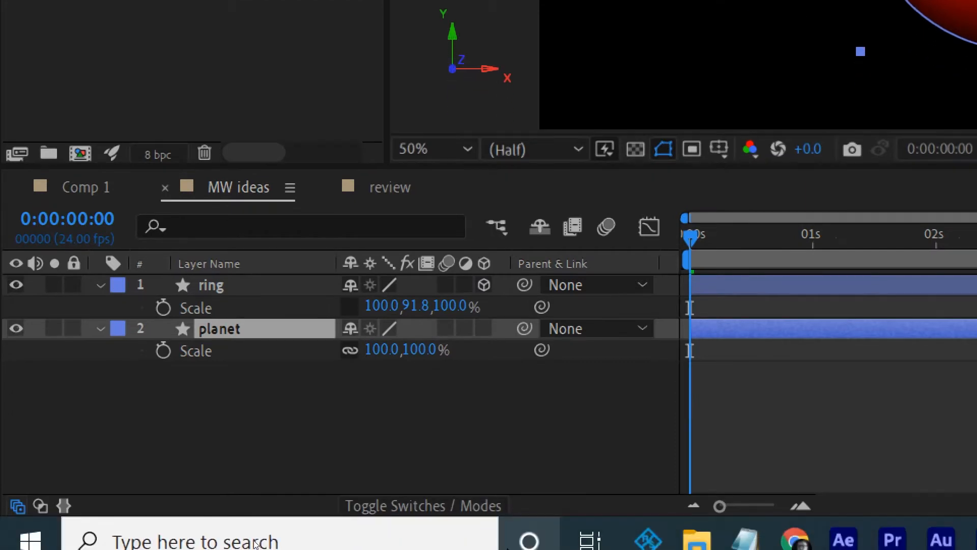
pyautogui.click(430, 501)
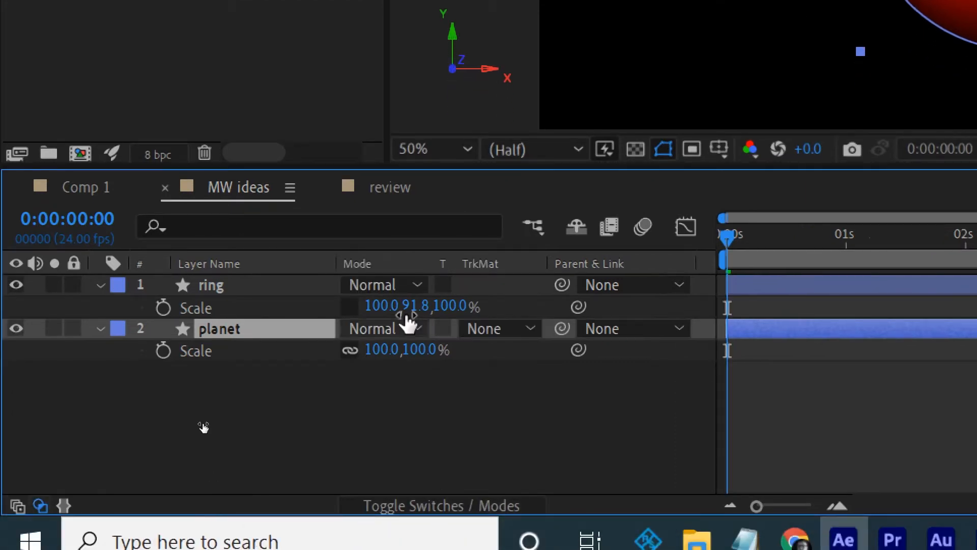
pyautogui.click(444, 501)
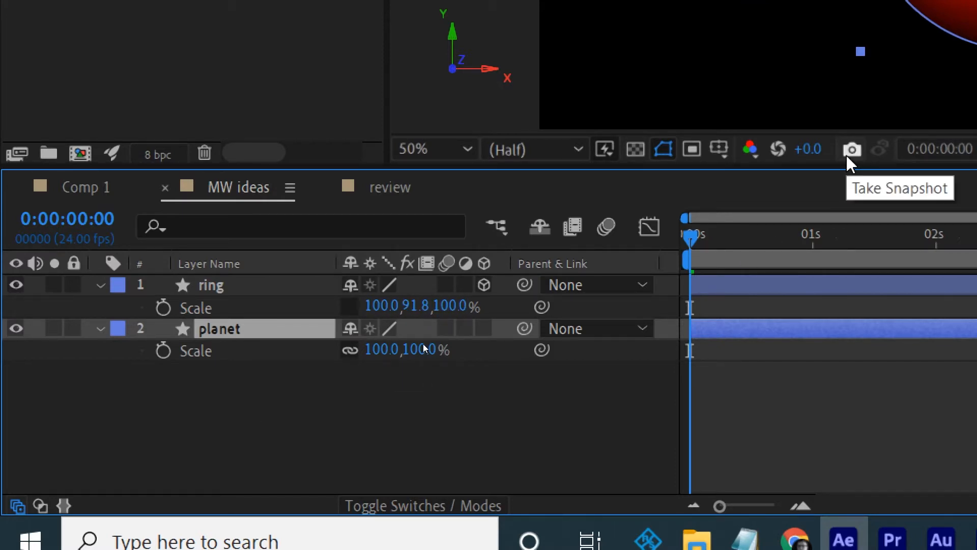
pyautogui.moveTo(897, 109); pyautogui.dragTo(551, 248)
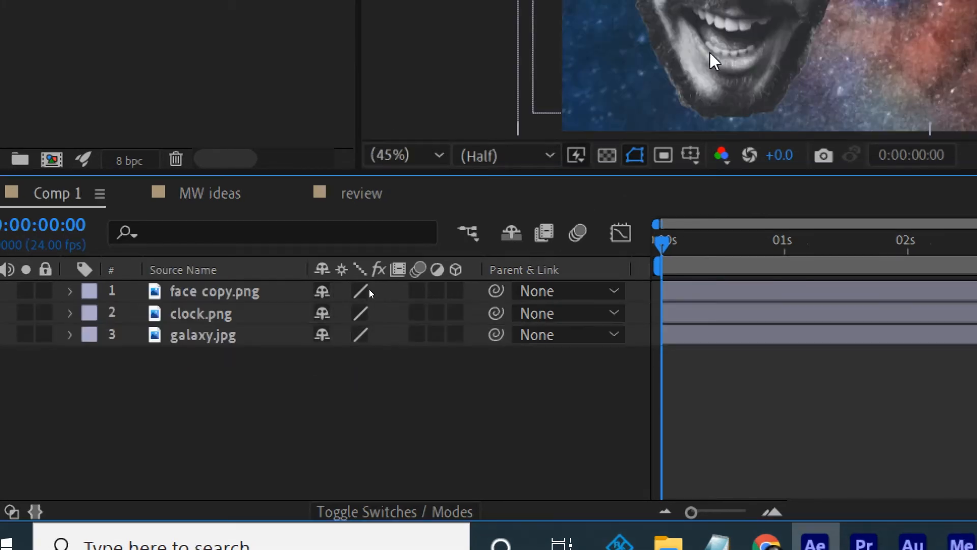
pyautogui.scroll(-2, 704, 83)
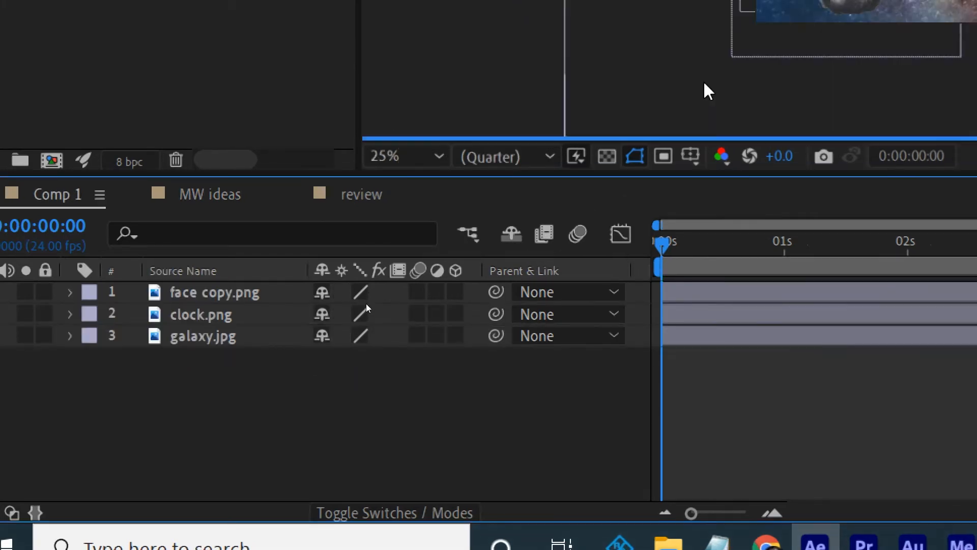
pyautogui.click(197, 194)
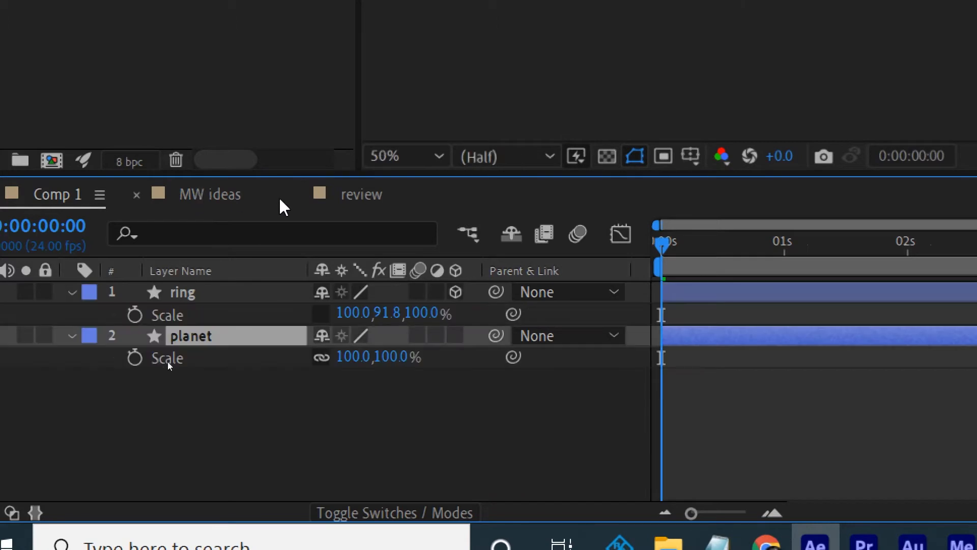
# - Set the ring's unlinked Scale to 105.0, 76.8, -26.0% to stretch it wider and flatter around the planet
pyautogui.moveTo(331, 312); pyautogui.dragTo(97, 312)
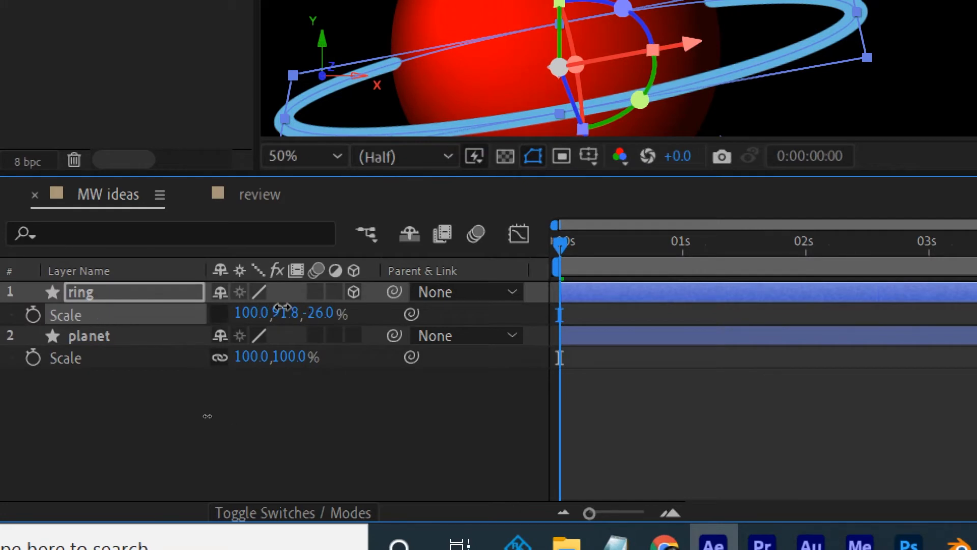
pyautogui.moveTo(277, 306); pyautogui.dragTo(242, 305)
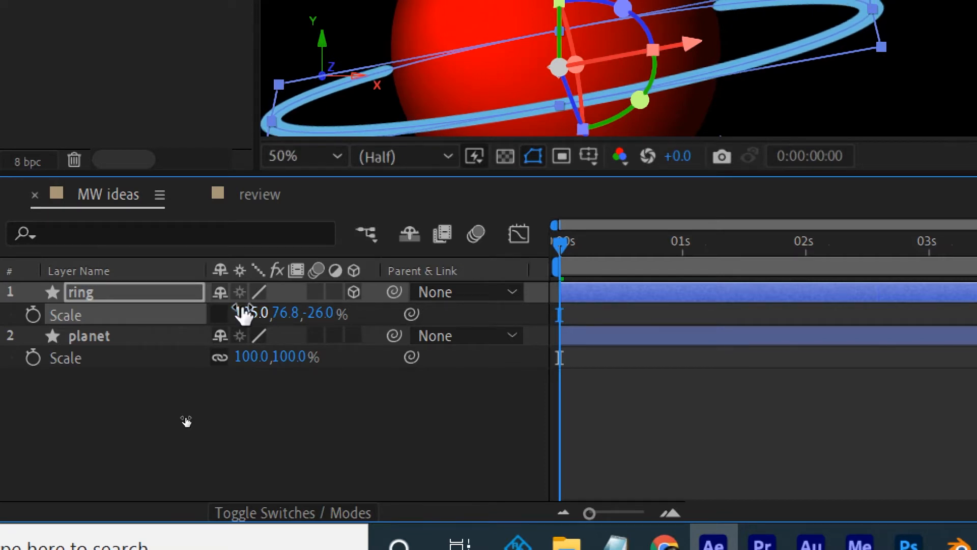
pyautogui.click(303, 487)
pyautogui.scroll(-2, 587, 84)
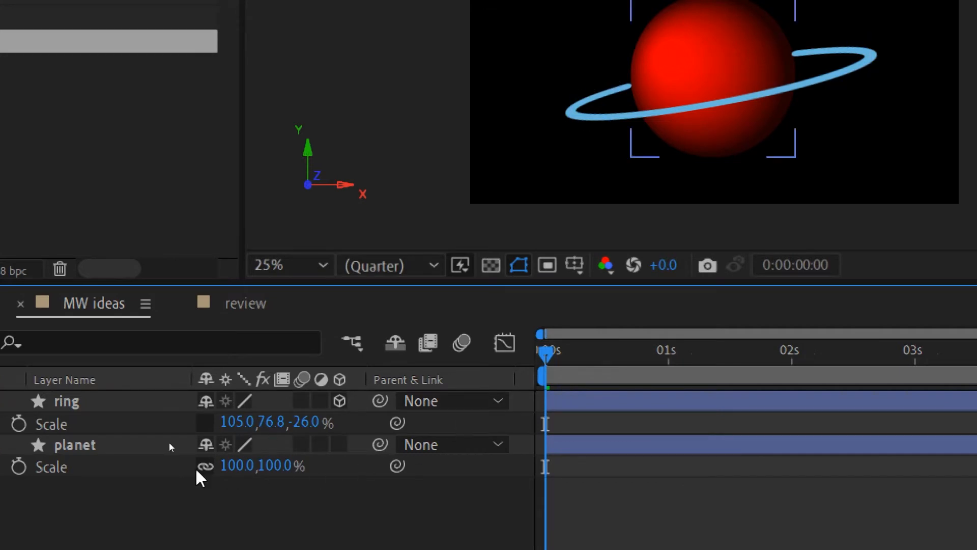
# - Scale the planet proportionally to 104% with its dimensions linked, and deselect it
pyautogui.click(205, 427)
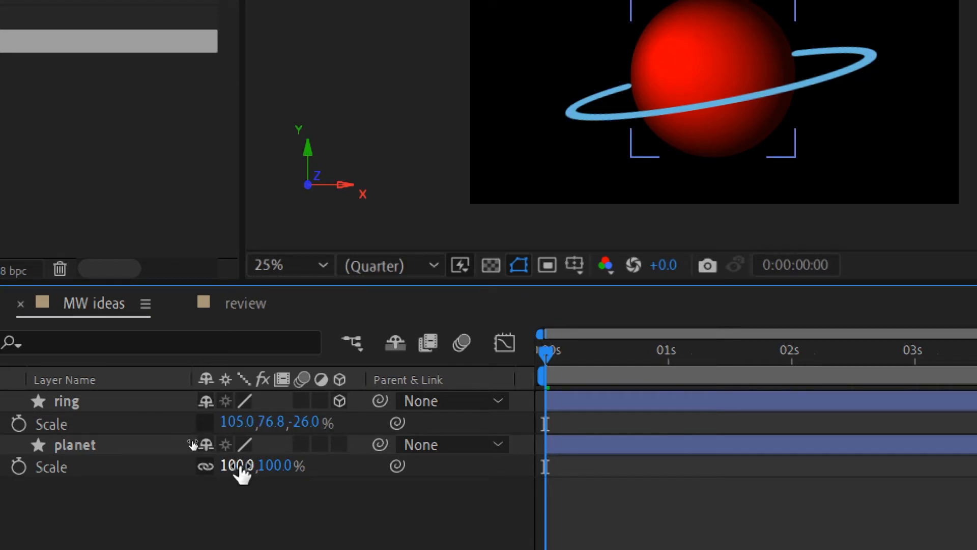
pyautogui.moveTo(235, 466)
pyautogui.mouseDown()
pyautogui.moveTo(276, 463)
pyautogui.moveTo(241, 468)
pyautogui.mouseUp()
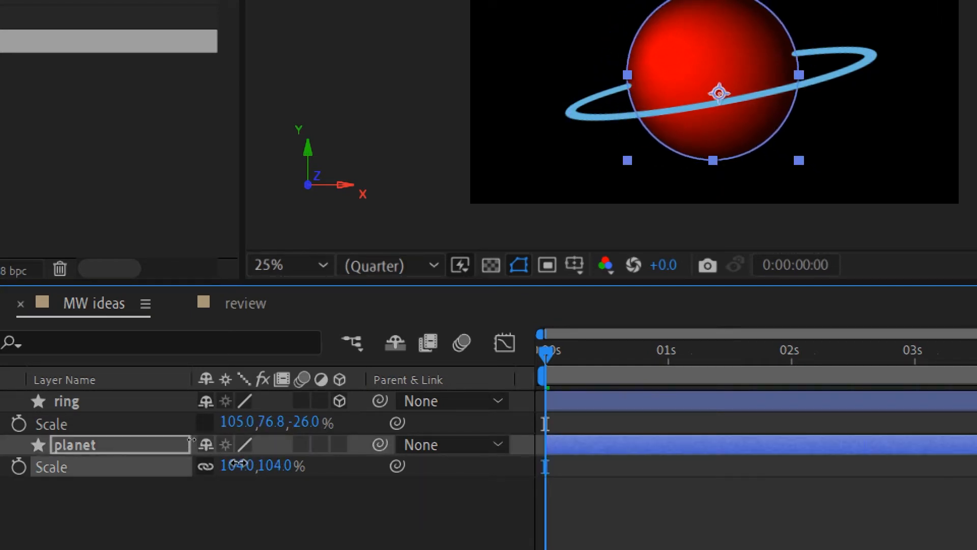
pyautogui.click(258, 511)
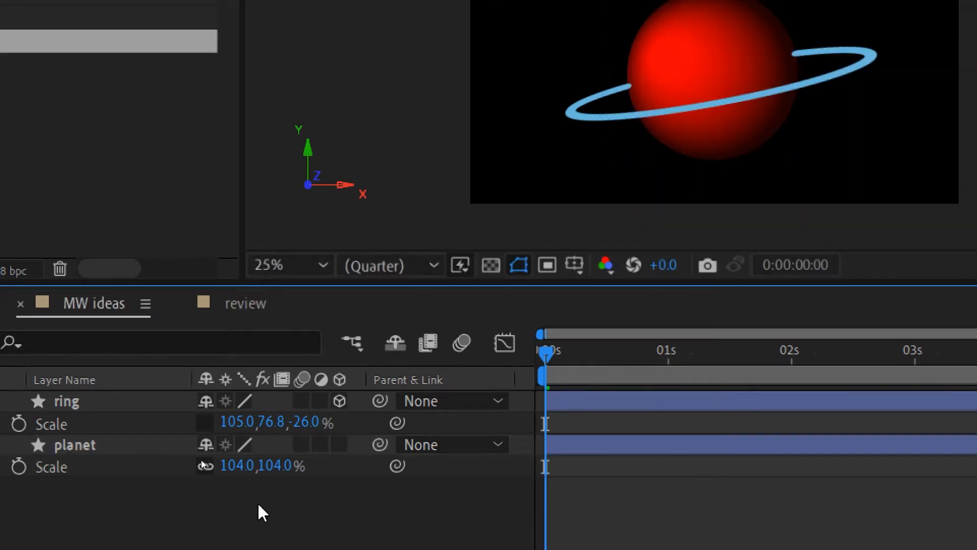
# - Return the screen magnification to 100% and collapse the properties of the ring and planet layers
pyautogui.scroll(-1, 814, 99)
pyautogui.scroll(4, 812, 95)
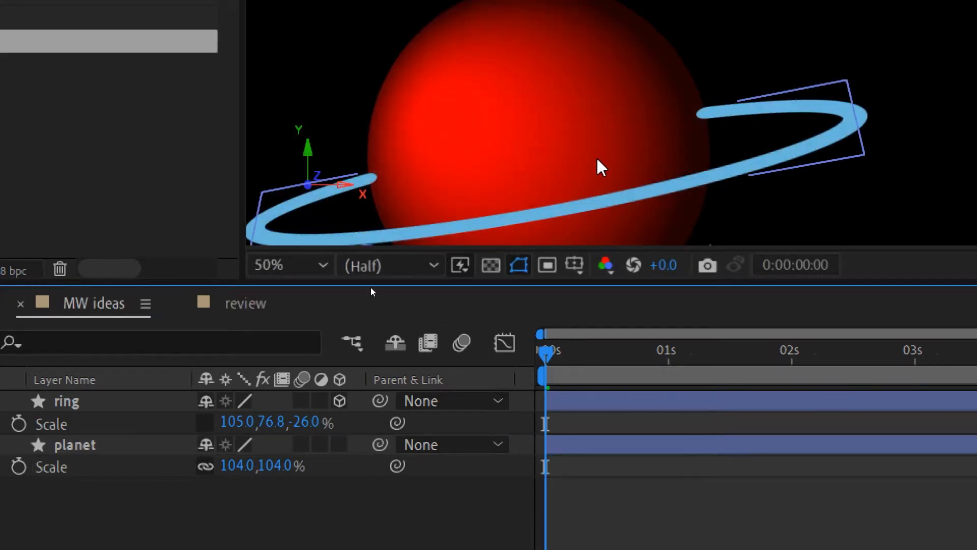
pyautogui.scroll(-2, 600, 164)
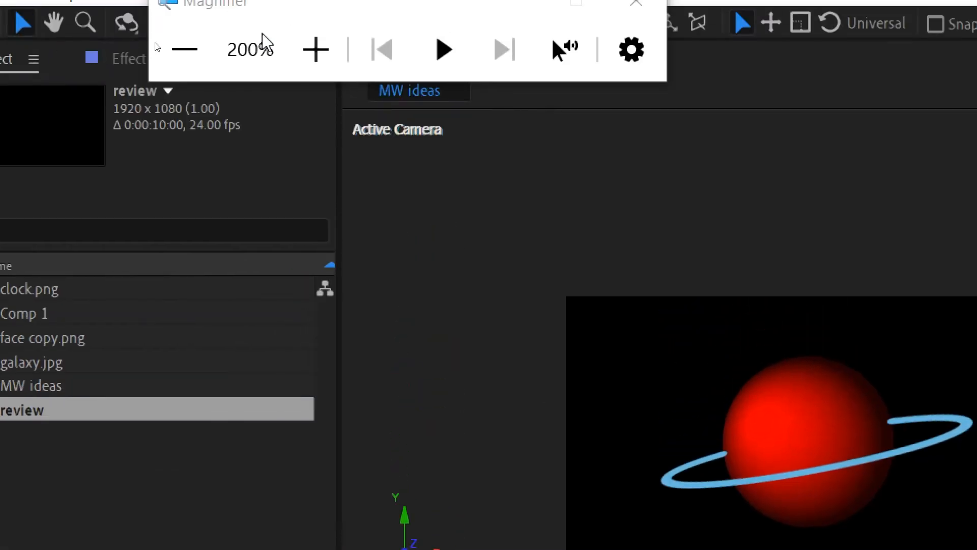
pyautogui.click(197, 45)
pyautogui.click(198, 45)
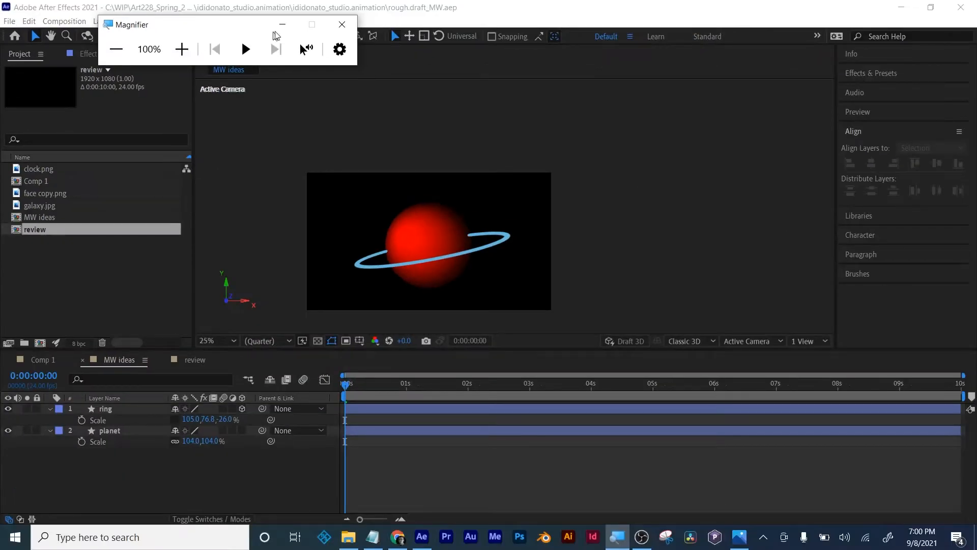
pyautogui.click(566, 6)
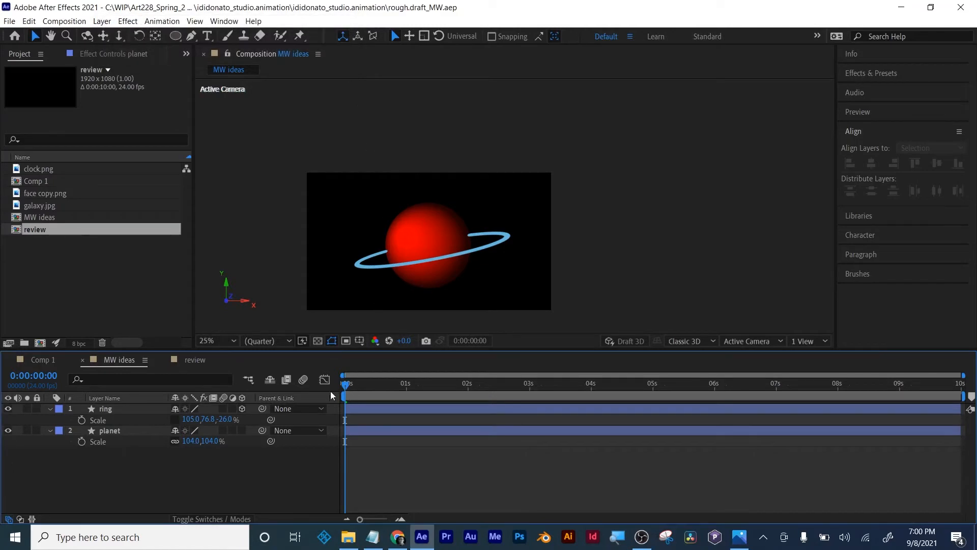
pyautogui.click(50, 410)
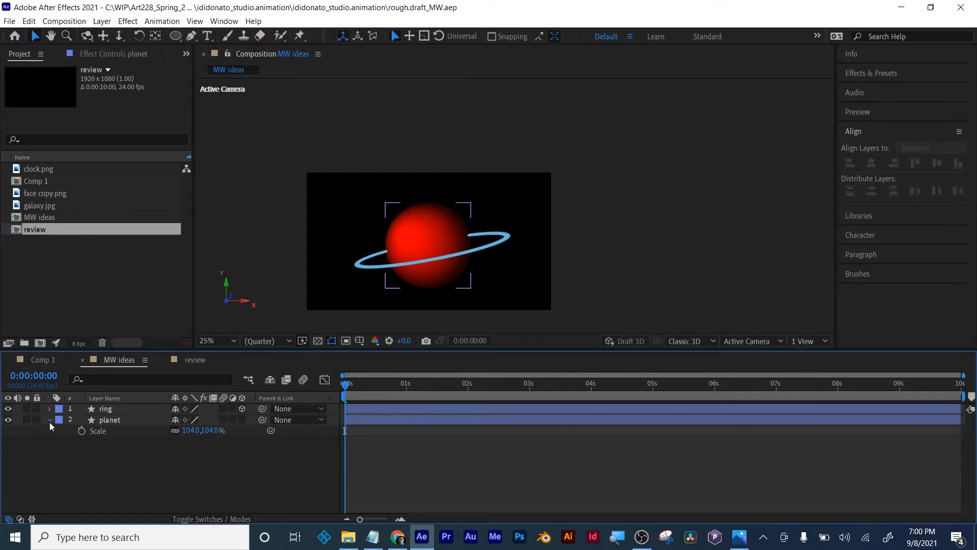
pyautogui.click(50, 421)
# - Switch to storyboarding.jpeg in Photos and examine the planet sketch, the title lettering and the collage head and train frames
pyautogui.click(739, 536)
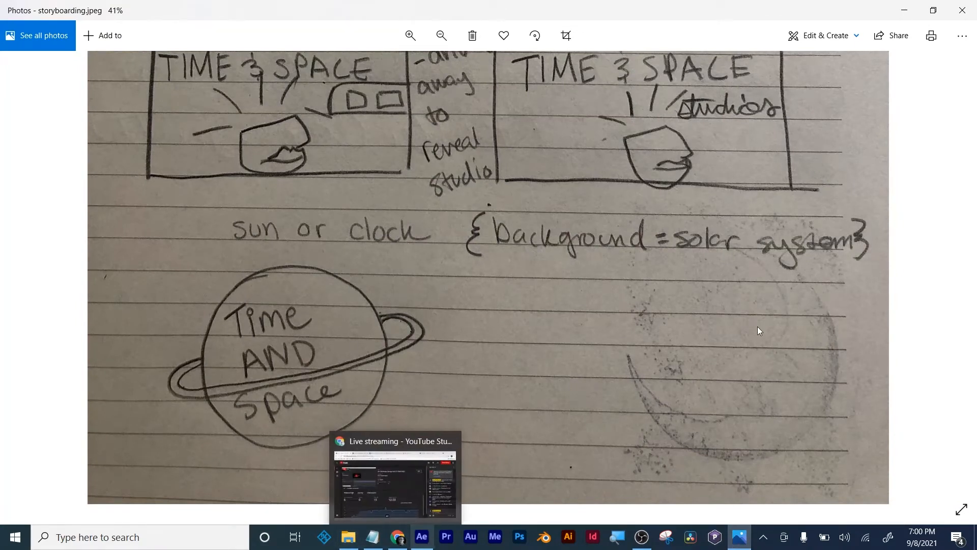
pyautogui.scroll(4, 884, 261)
pyautogui.scroll(-3, 884, 261)
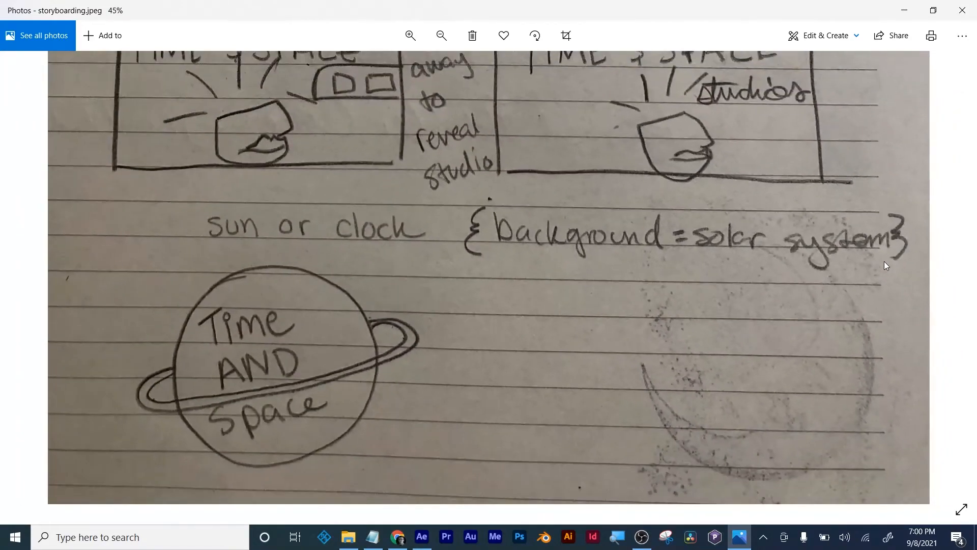
pyautogui.scroll(-1, 884, 261)
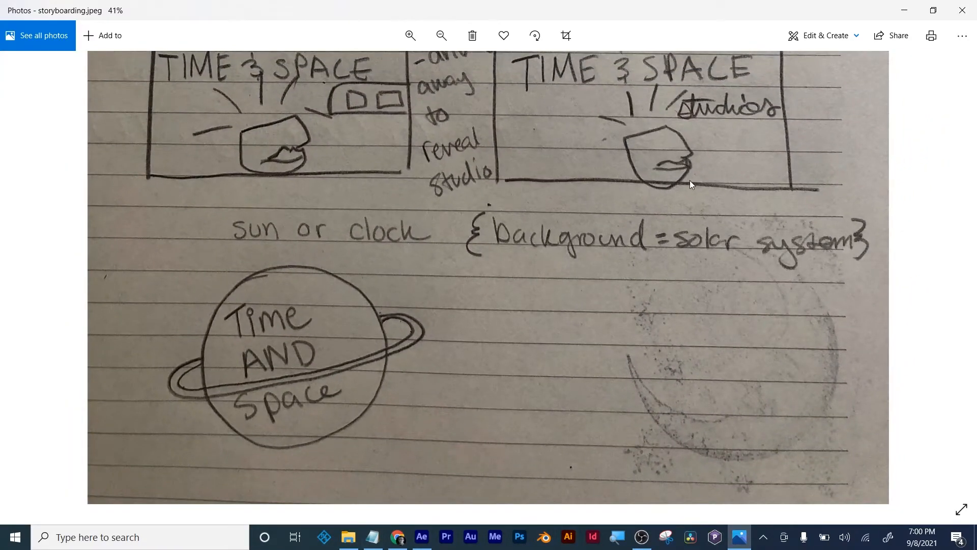
pyautogui.moveTo(690, 186); pyautogui.dragTo(707, 365)
pyautogui.scroll(2, 580, 82)
pyautogui.moveTo(570, 68); pyautogui.dragTo(628, 409)
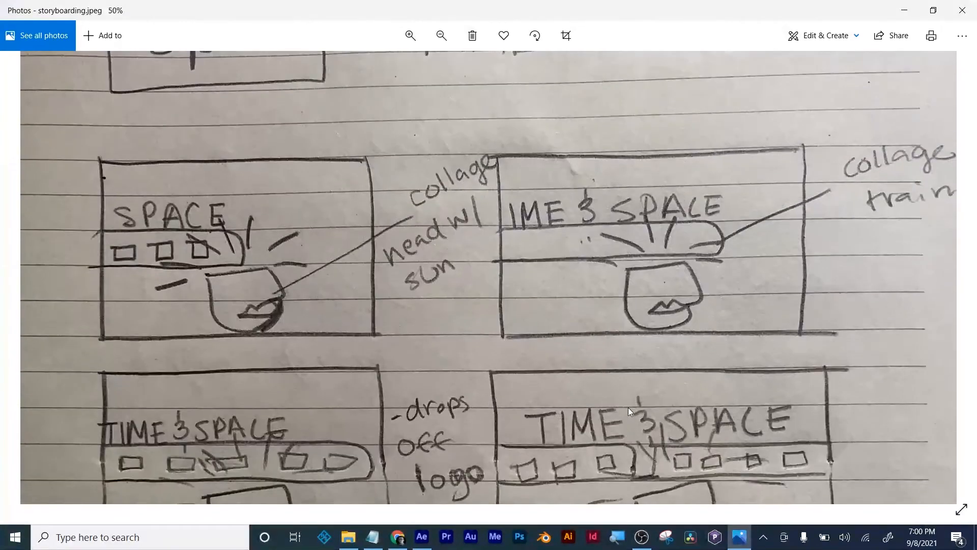
pyautogui.moveTo(597, 219); pyautogui.dragTo(601, 396)
pyautogui.scroll(-1, 590, 285)
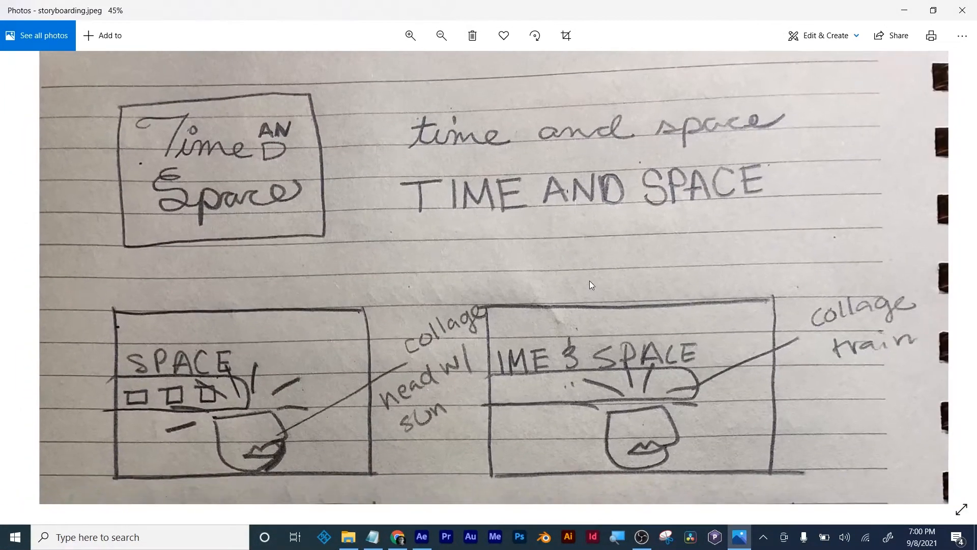
pyautogui.moveTo(589, 281); pyautogui.dragTo(594, 143)
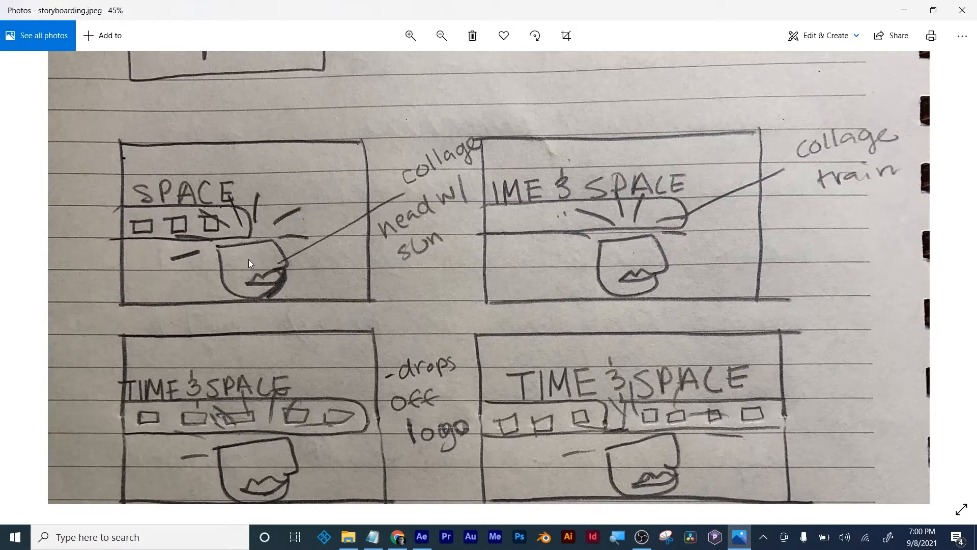
pyautogui.scroll(-2, 670, 282)
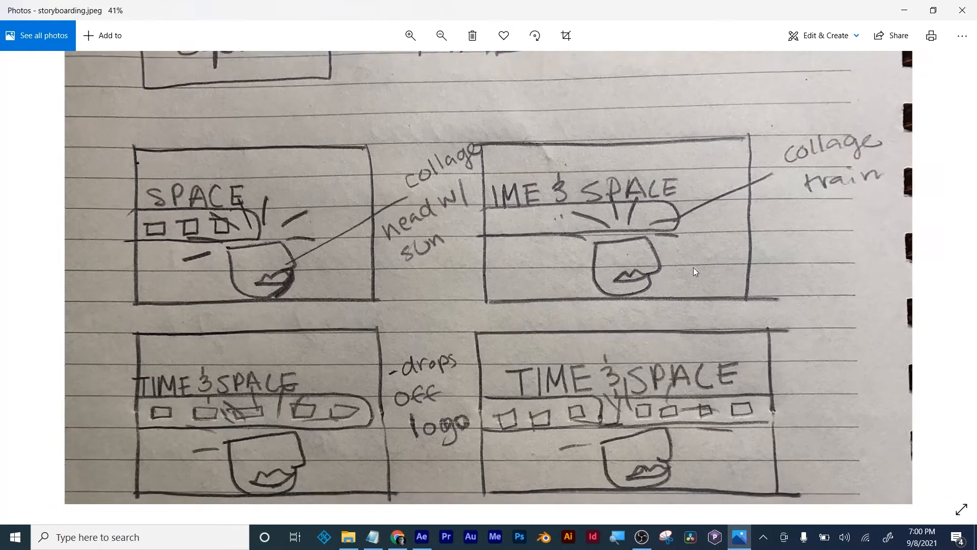
# - Switch to the Week02 notes in Notepad and remove the extra blank line between "speed graph" and "how to make a 3d ring"
pyautogui.click(372, 537)
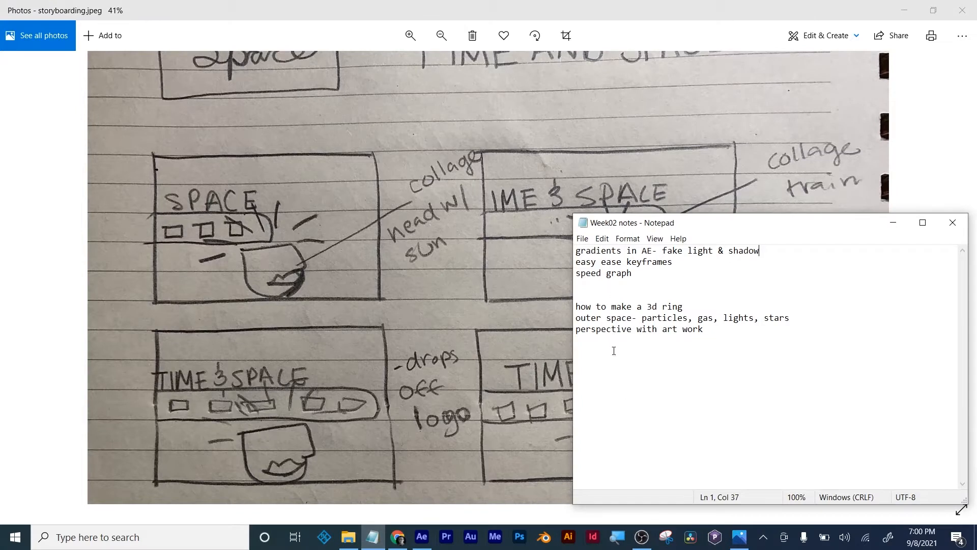
pyautogui.click(713, 330)
pyautogui.click(623, 295)
pyautogui.press('BackSpace')
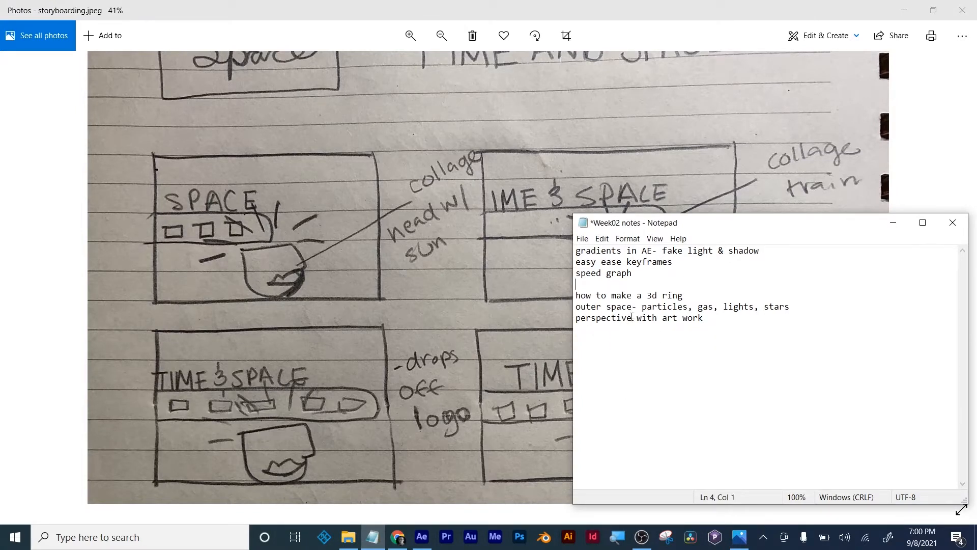
# - Delete the line "perspective with art work" and insert a blank line below "how to make a 3d ring"
pyautogui.moveTo(709, 319); pyautogui.dragTo(574, 318)
pyautogui.hotkey('ctrl', 'c')
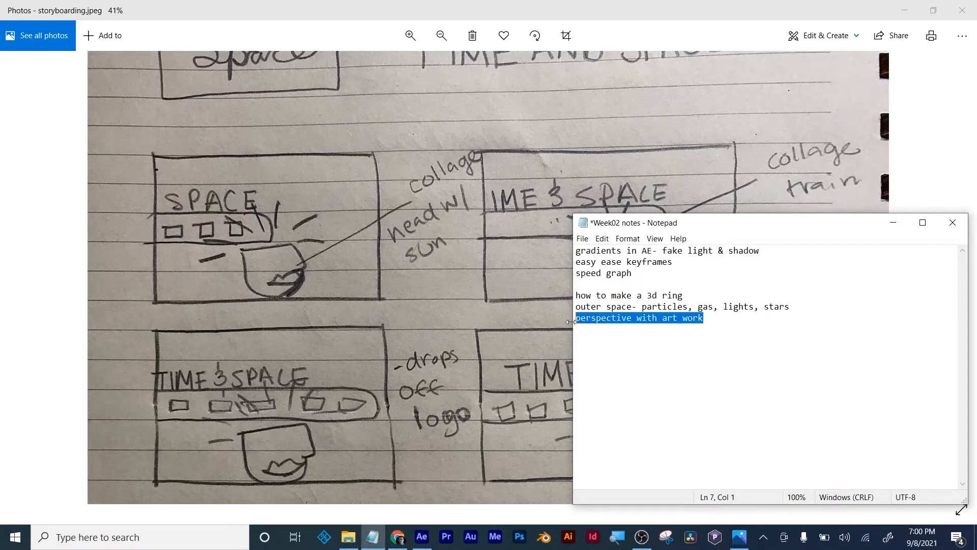
pyautogui.press('BackSpace')
pyautogui.click(685, 293)
pyautogui.press('Return')
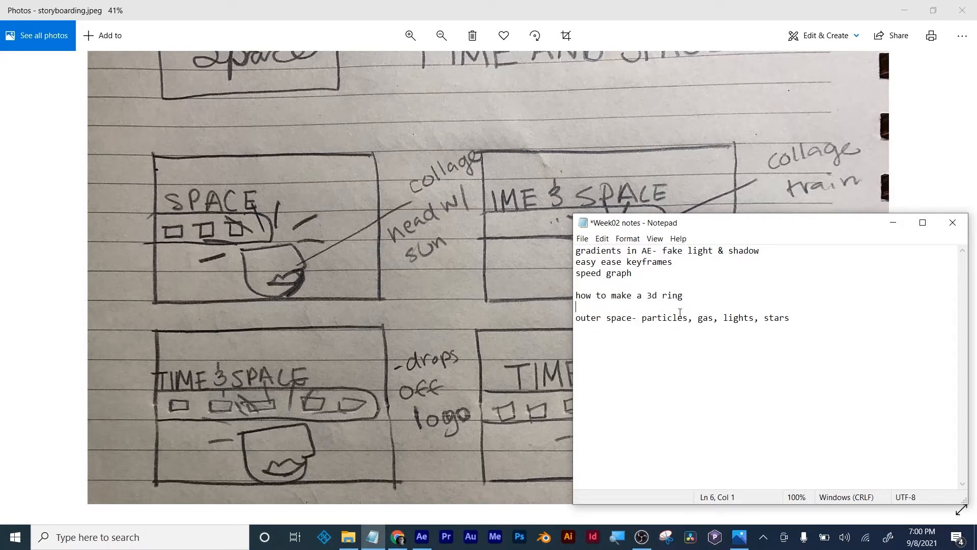
# - Restore the line "perspective with art work" below "how to make a 3d ring", save the notes and put Notepad away
pyautogui.hotkey('ctrl', 'v')
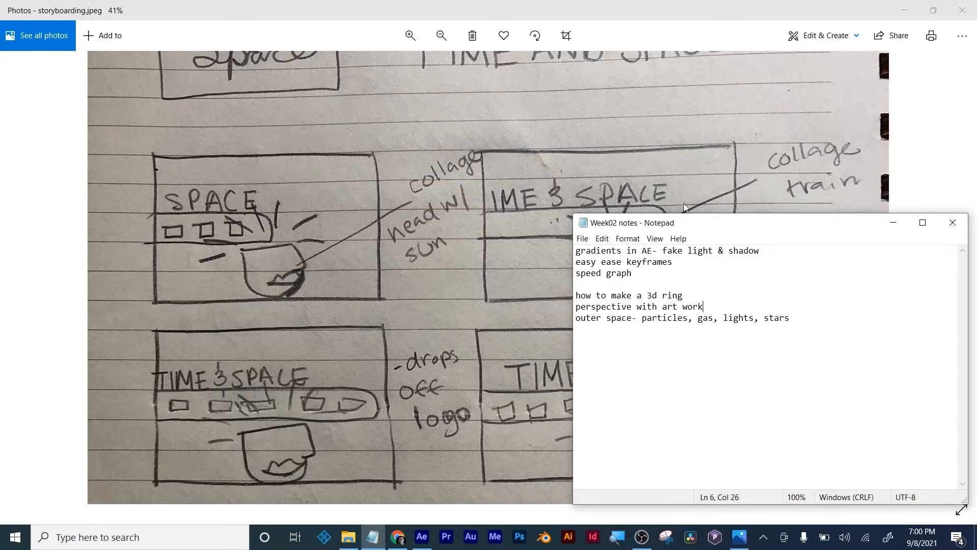
pyautogui.click(372, 537)
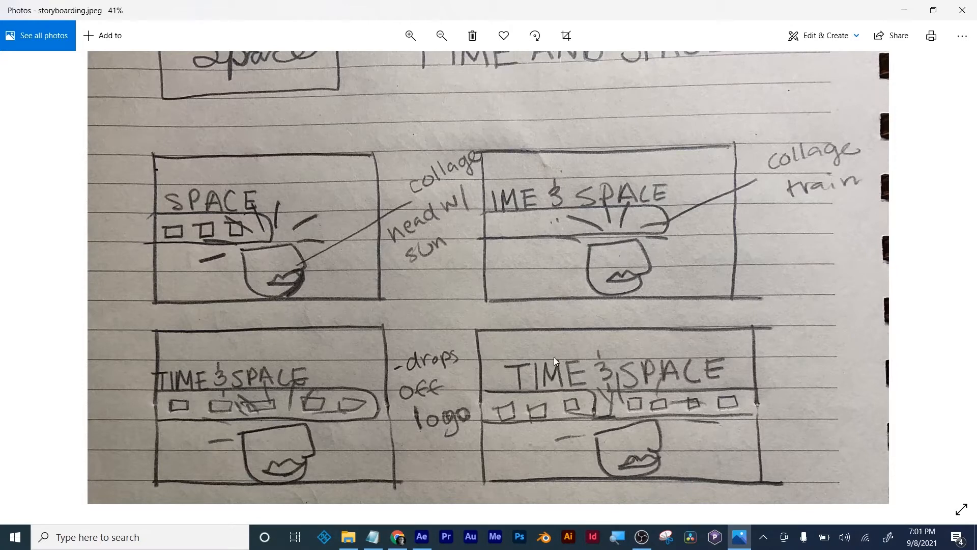
# - Switch to After Effects and recolor the ring's stroke to a muted orange, starting from a red sampled off the planet
pyautogui.click(422, 537)
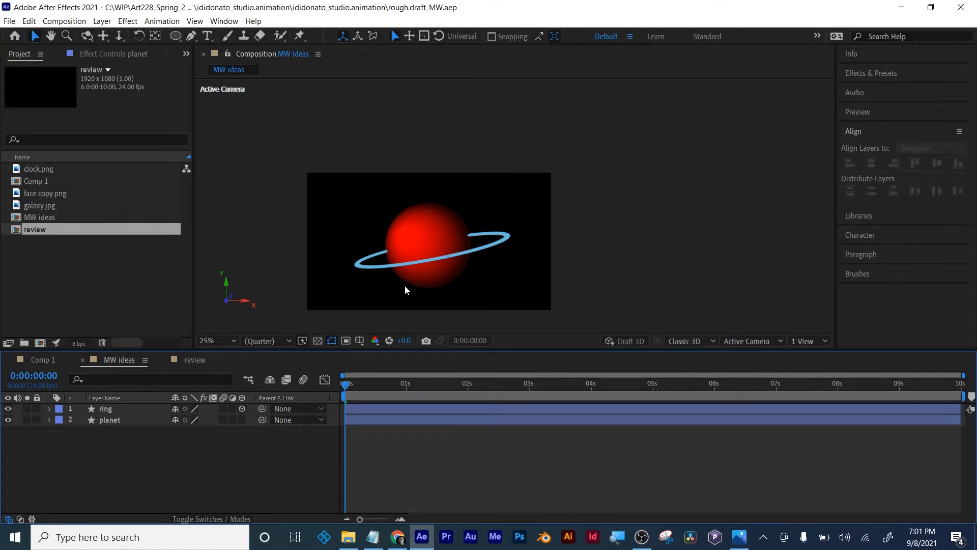
pyautogui.click(109, 409)
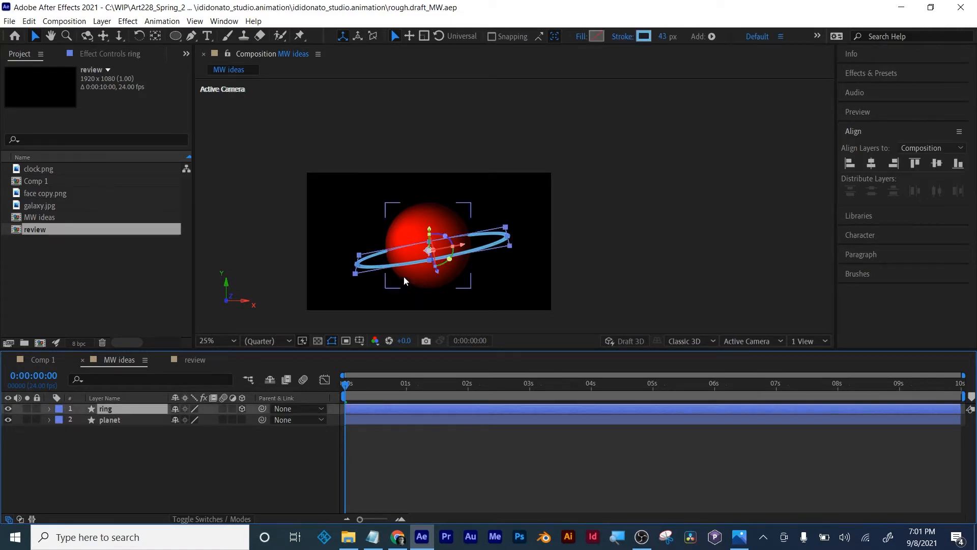
pyautogui.click(643, 36)
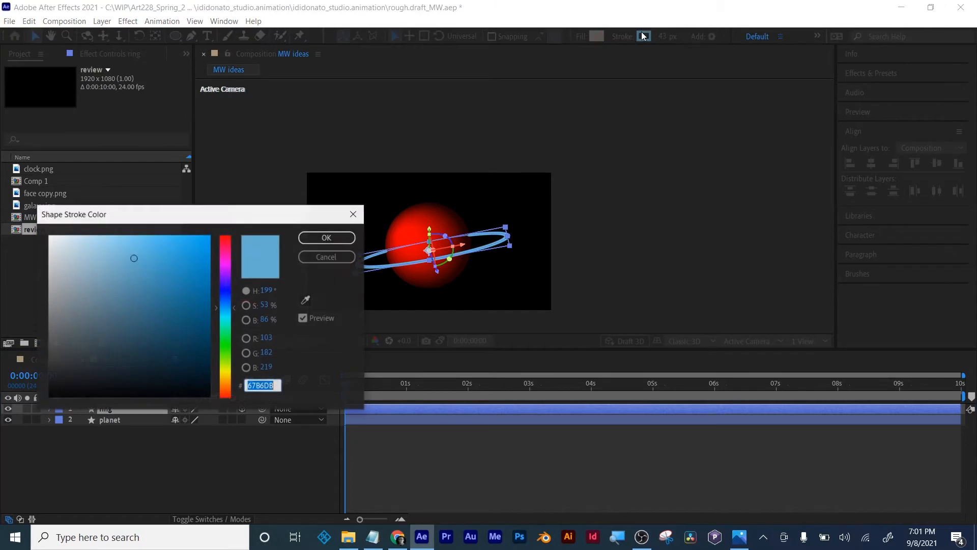
pyautogui.click(306, 300)
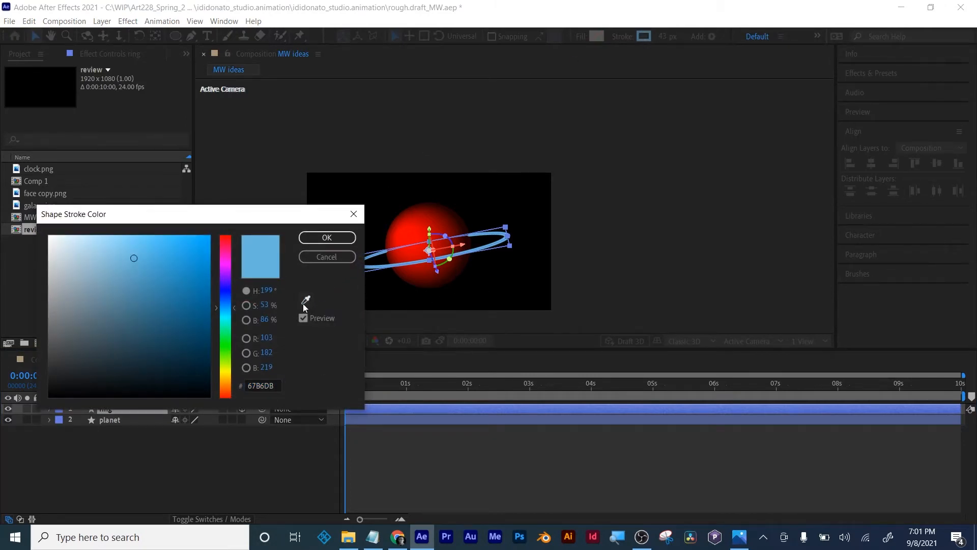
pyautogui.click(426, 224)
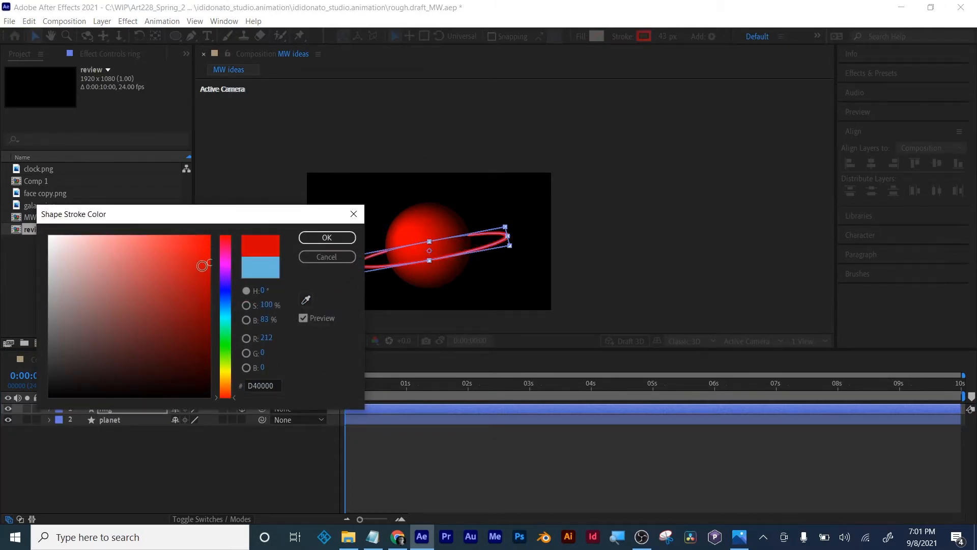
pyautogui.moveTo(202, 266)
pyautogui.mouseDown()
pyautogui.moveTo(137, 270)
pyautogui.moveTo(149, 271)
pyautogui.mouseUp()
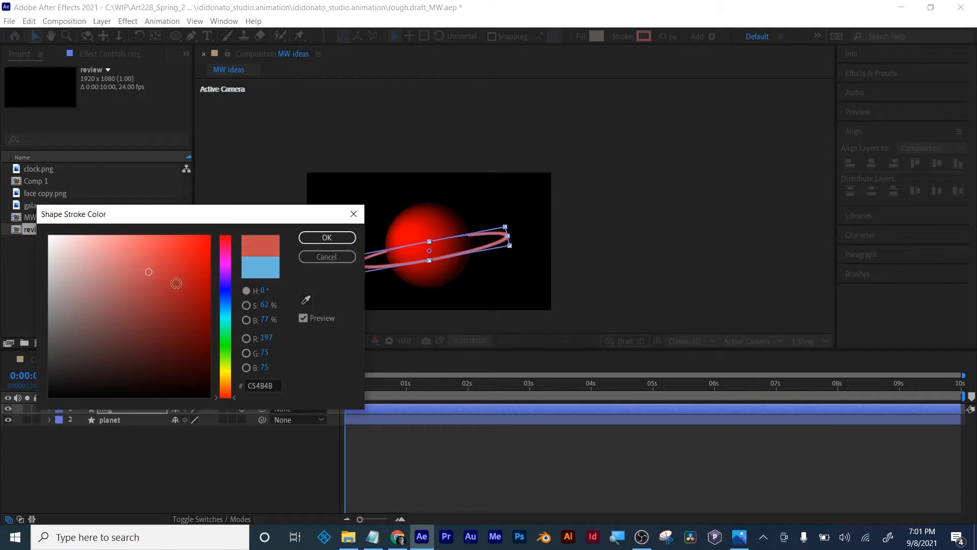
pyautogui.moveTo(230, 381); pyautogui.dragTo(224, 387)
pyautogui.click(327, 237)
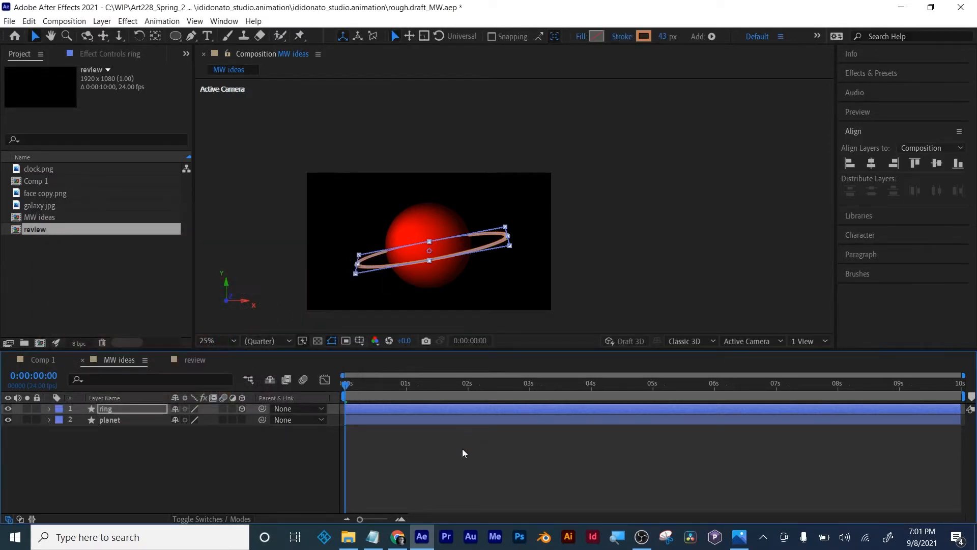
# - Deselect the ring layer and enlarge the composition view to 50% to inspect the planet and its ring
pyautogui.click(462, 448)
pyautogui.press('.')
pyautogui.moveTo(400, 267); pyautogui.dragTo(565, 181)
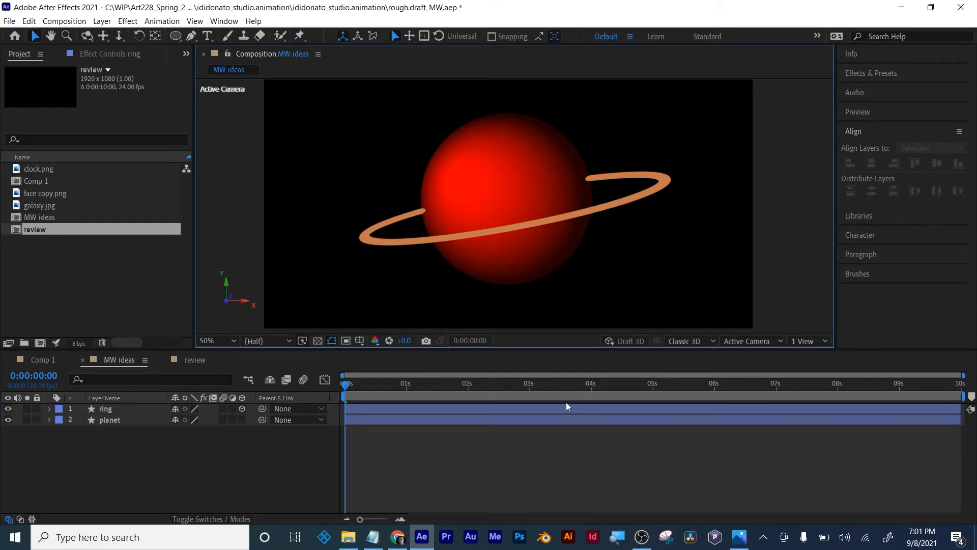
pyautogui.click(611, 175)
pyautogui.click(236, 455)
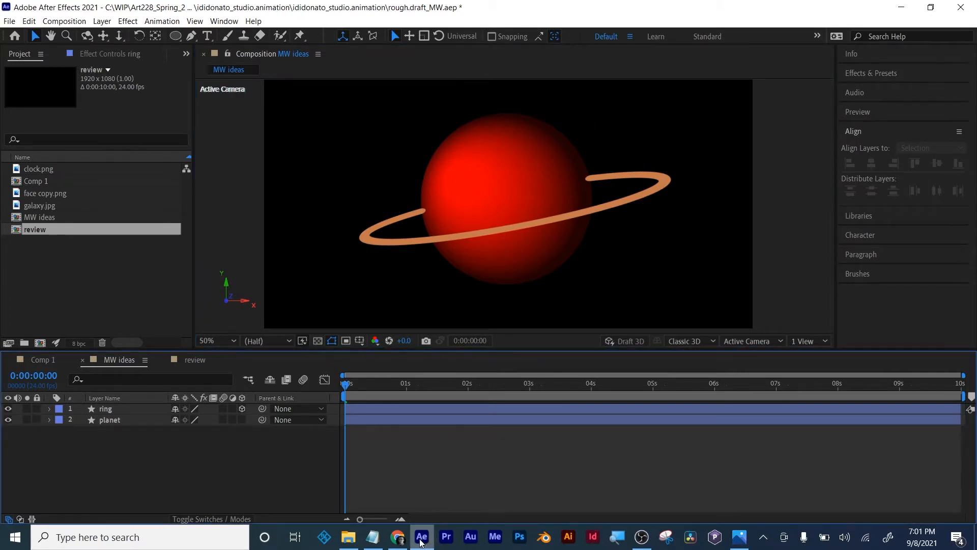
# - Switch to the storyboard in Photos, examine the train picture from the jpegs folder, and return to After Effects
pyautogui.click(739, 542)
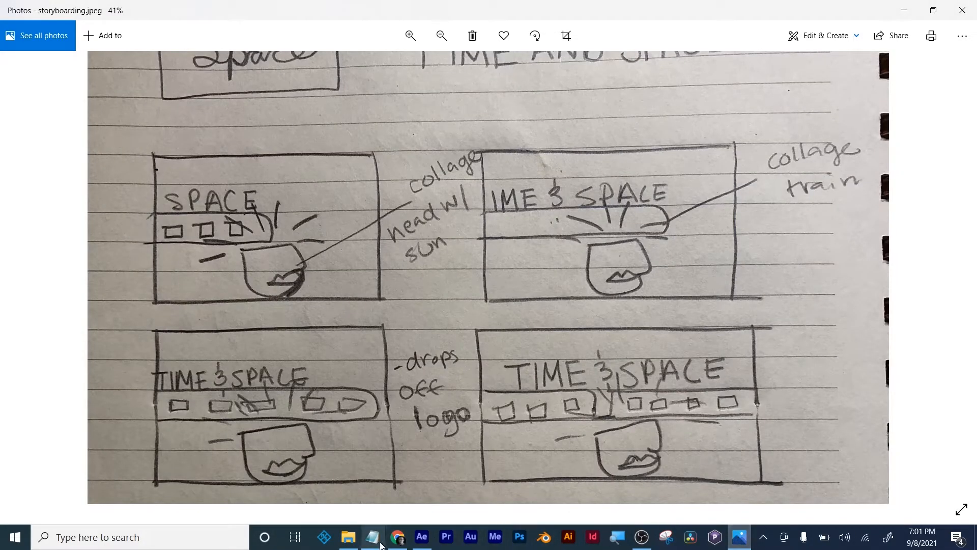
pyautogui.moveTo(349, 540)
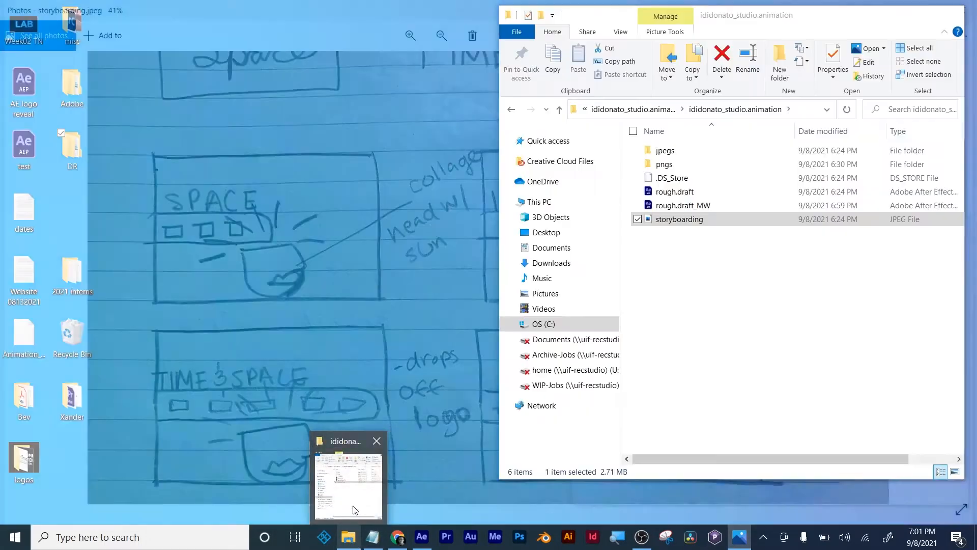
pyautogui.click(355, 509)
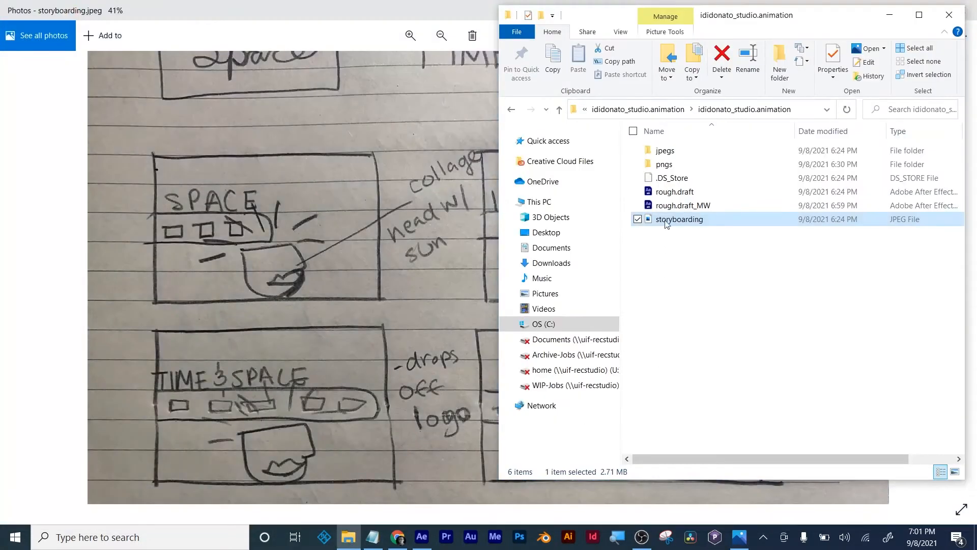
pyautogui.doubleClick(665, 151)
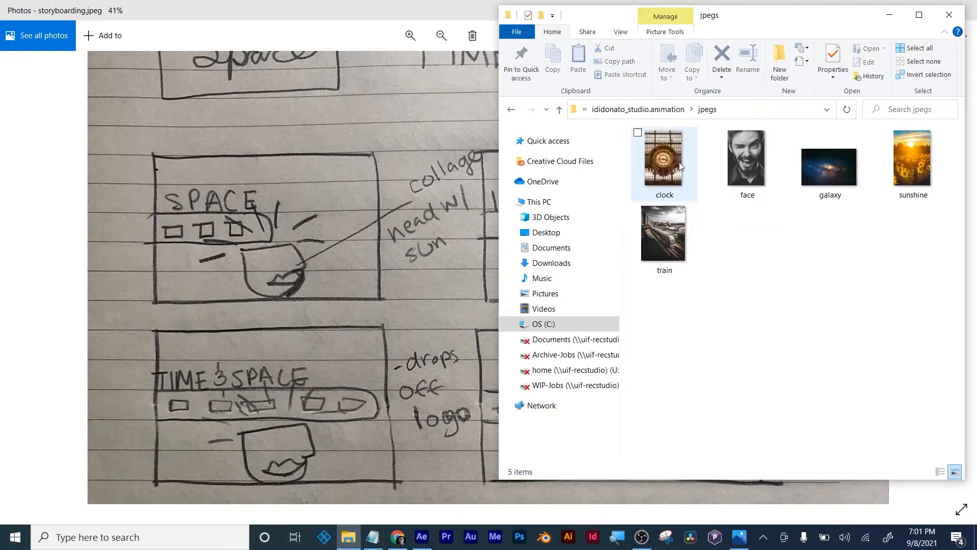
pyautogui.doubleClick(673, 235)
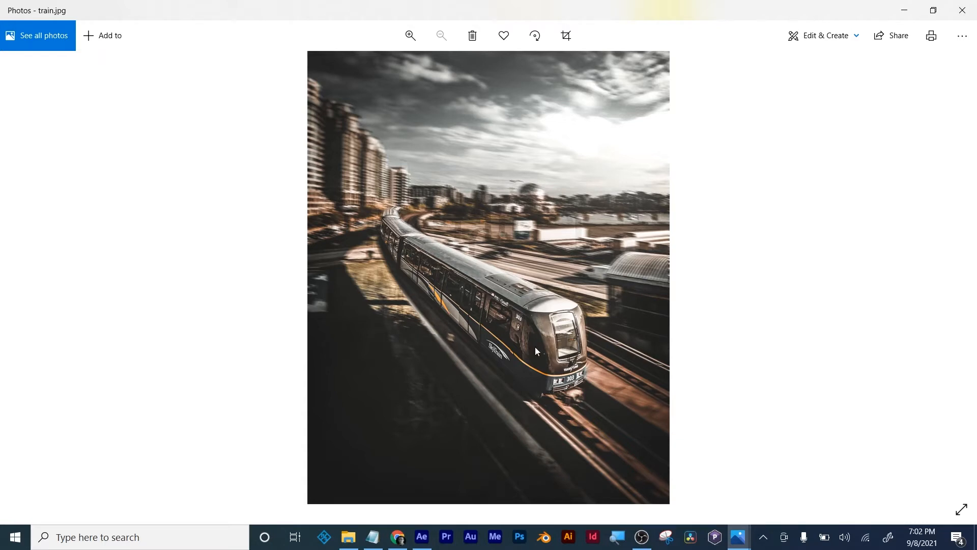
pyautogui.click(427, 541)
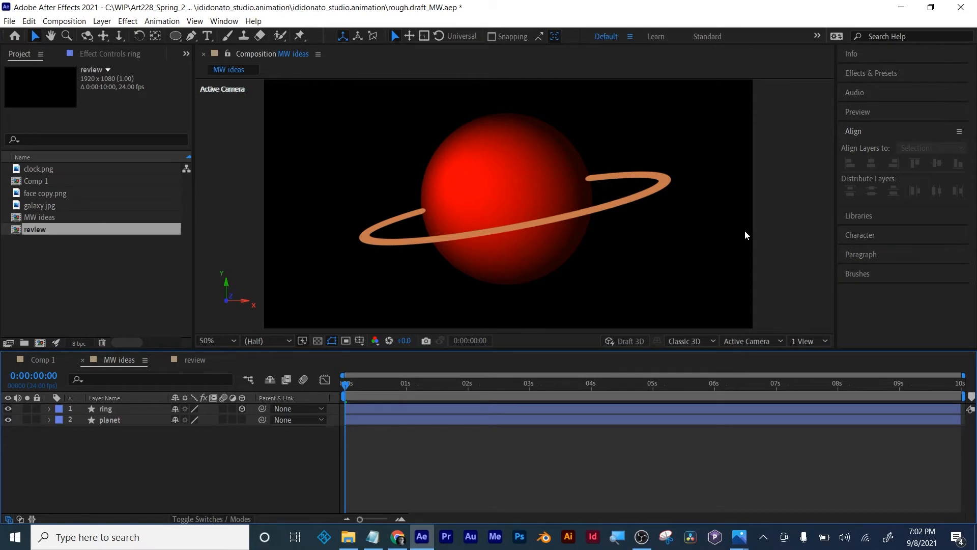
pyautogui.scroll(-2, 724, 233)
pyautogui.scroll(2, 569, 207)
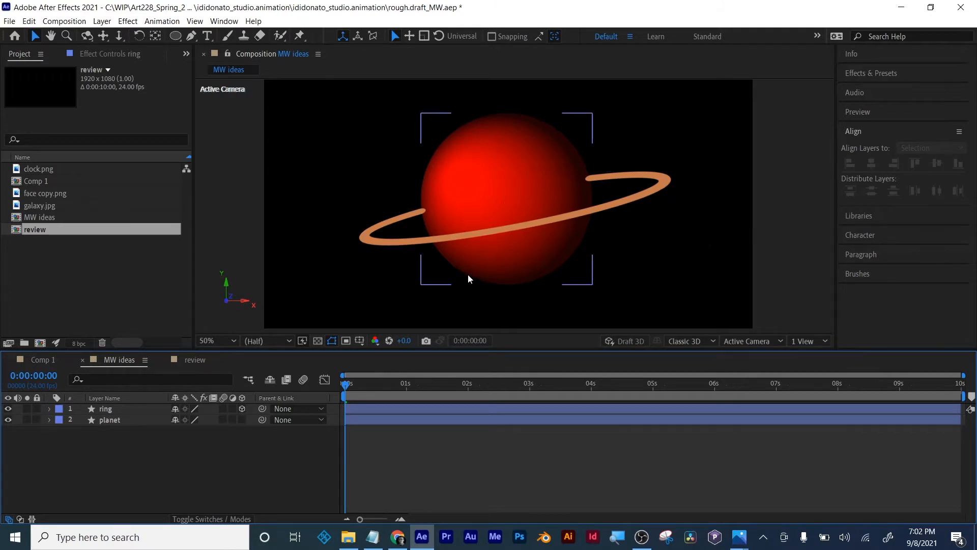
pyautogui.scroll(-1, 468, 275)
pyautogui.scroll(1, 485, 224)
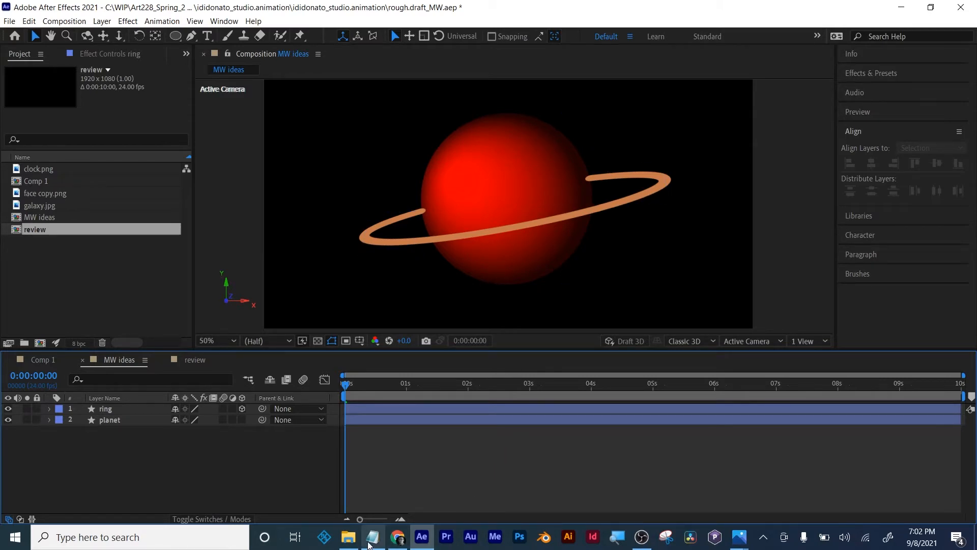
# - Close the train picture, examine the remaining storyboarding.jpeg frames down to the planet sketch, and minimize Photos
pyautogui.click(739, 536)
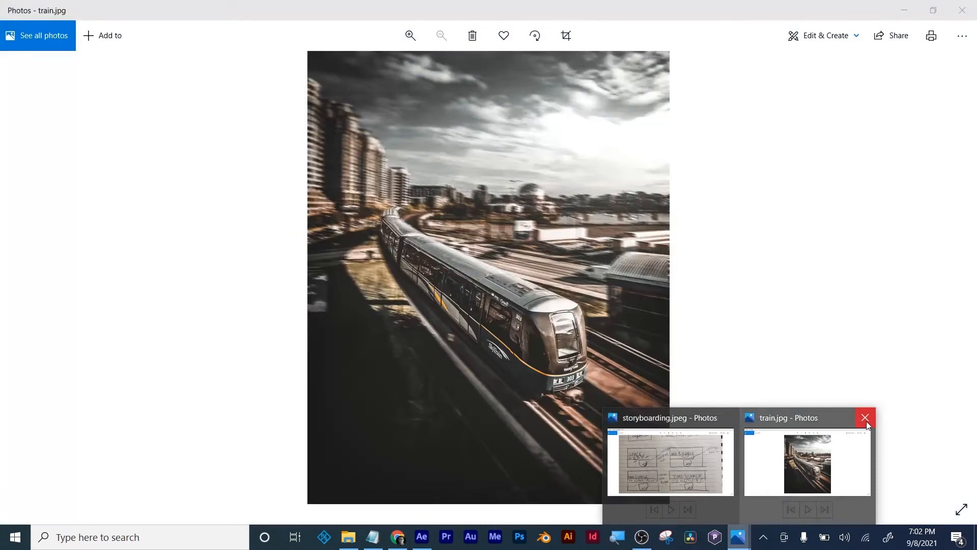
pyautogui.click(865, 417)
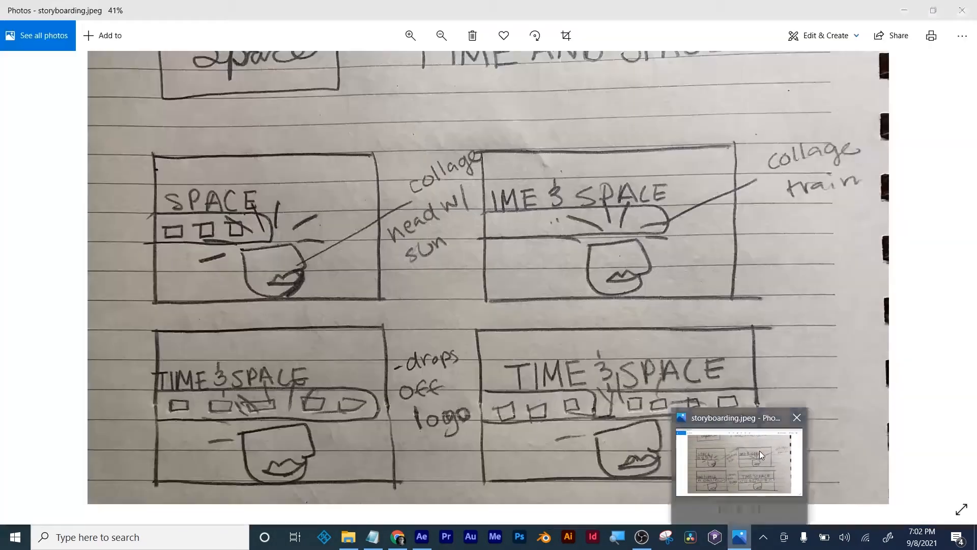
pyautogui.click(759, 450)
pyautogui.scroll(-1, 755, 368)
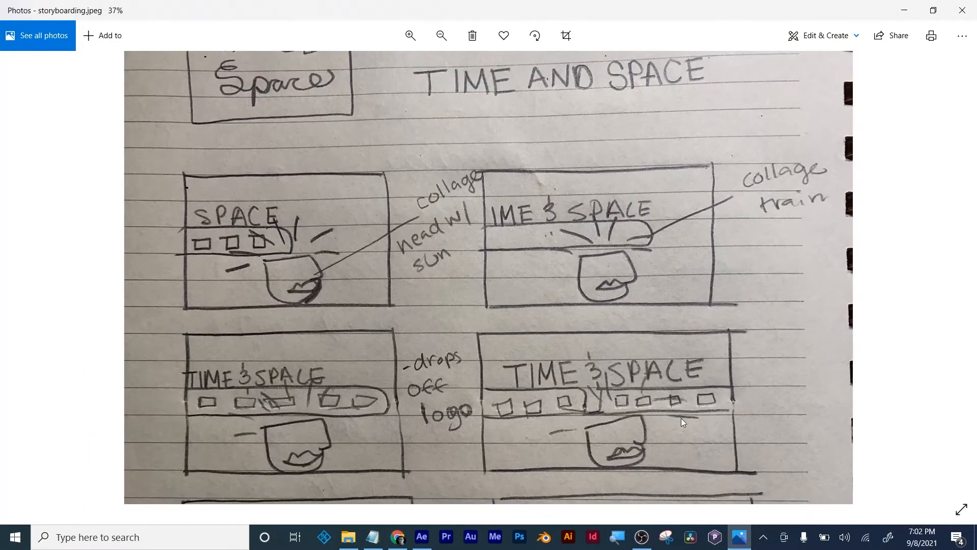
pyautogui.moveTo(697, 390); pyautogui.dragTo(726, 298)
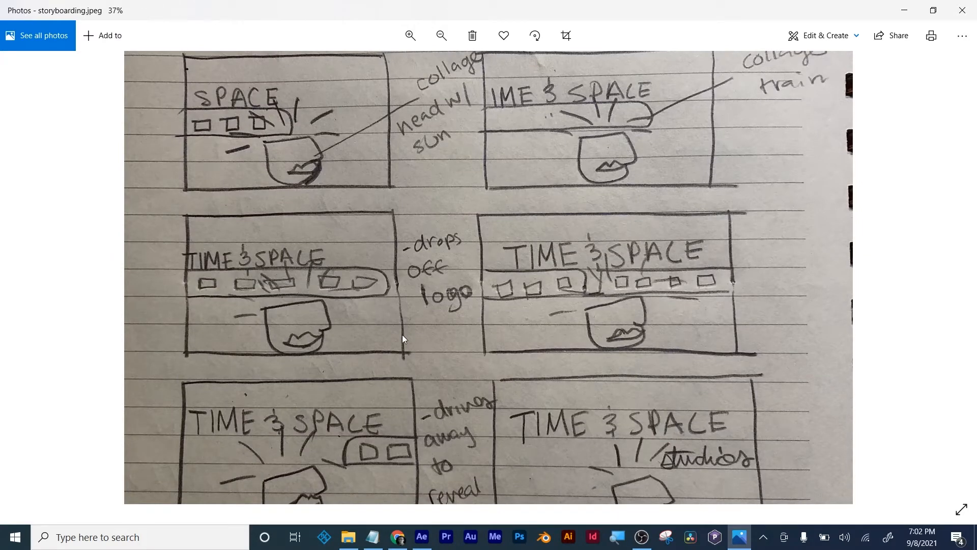
pyautogui.moveTo(672, 331); pyautogui.dragTo(671, 179)
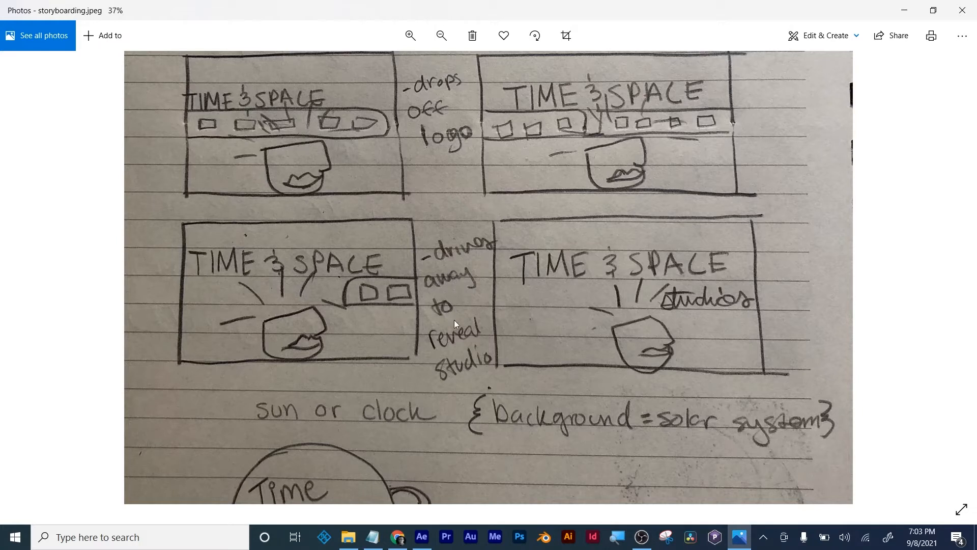
pyautogui.moveTo(455, 322); pyautogui.dragTo(457, 250)
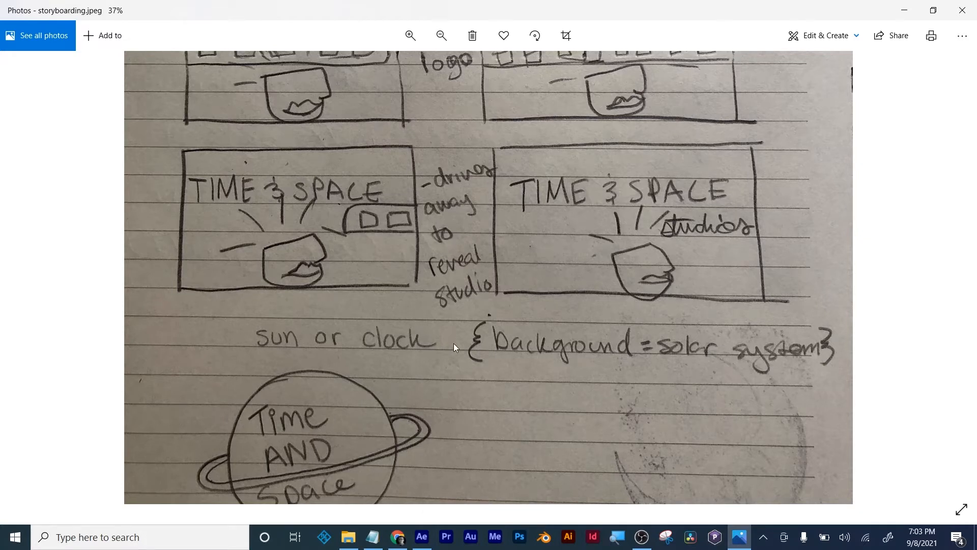
pyautogui.moveTo(454, 343); pyautogui.dragTo(457, 262)
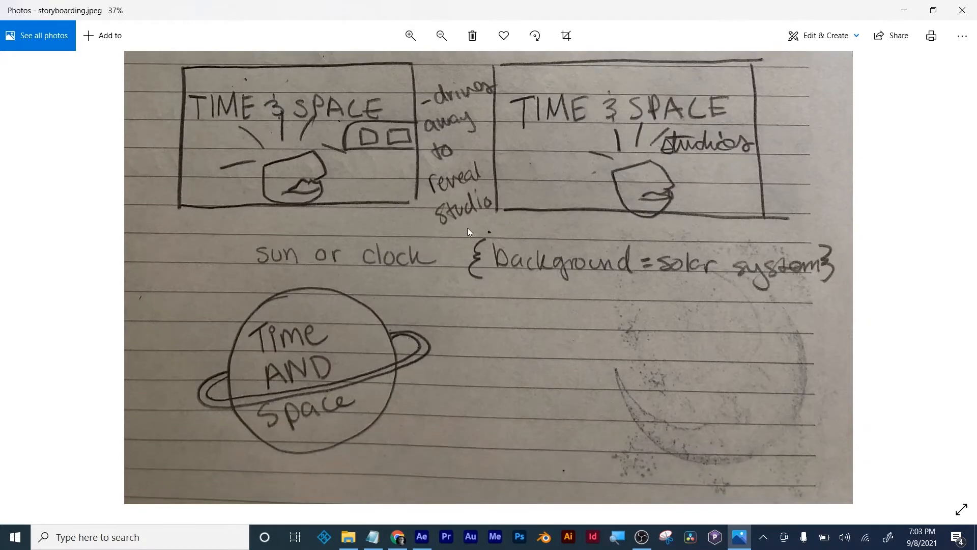
pyautogui.click(903, 10)
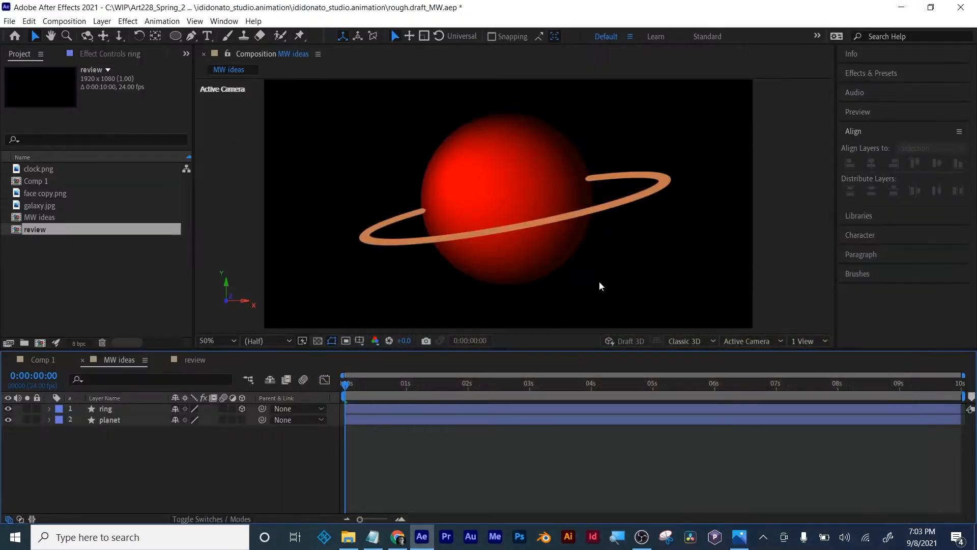
# - Switch to the Week02 notes, add the line "fast easy text reveals" below "perspective with art work", and save the file
pyautogui.click(372, 536)
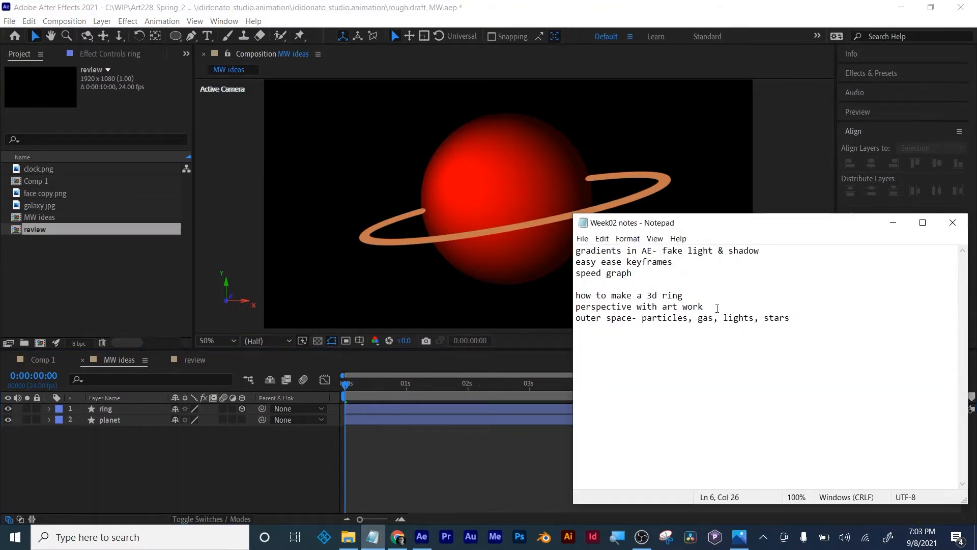
pyautogui.press('Return')
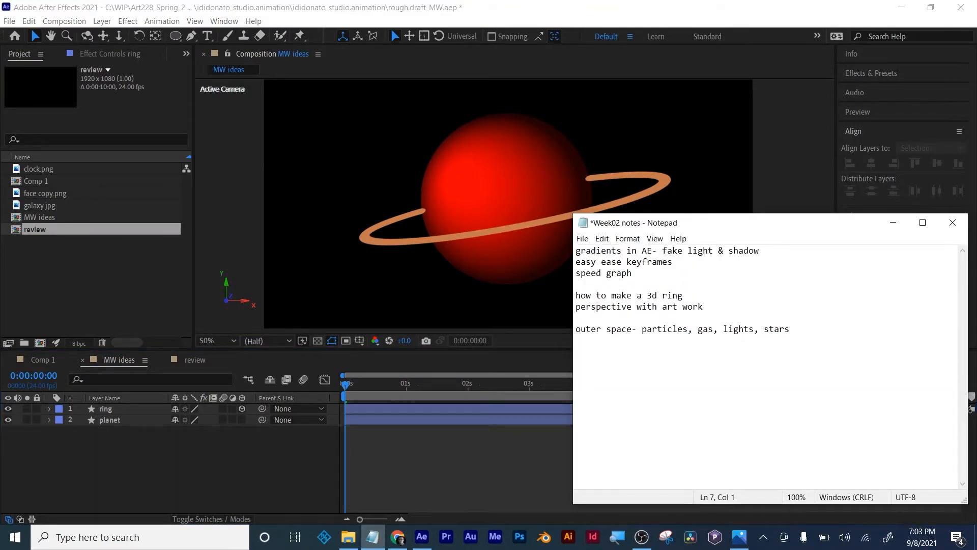
pyautogui.write('fast easy text reveals')
pyautogui.hotkey('ctrl', 's')
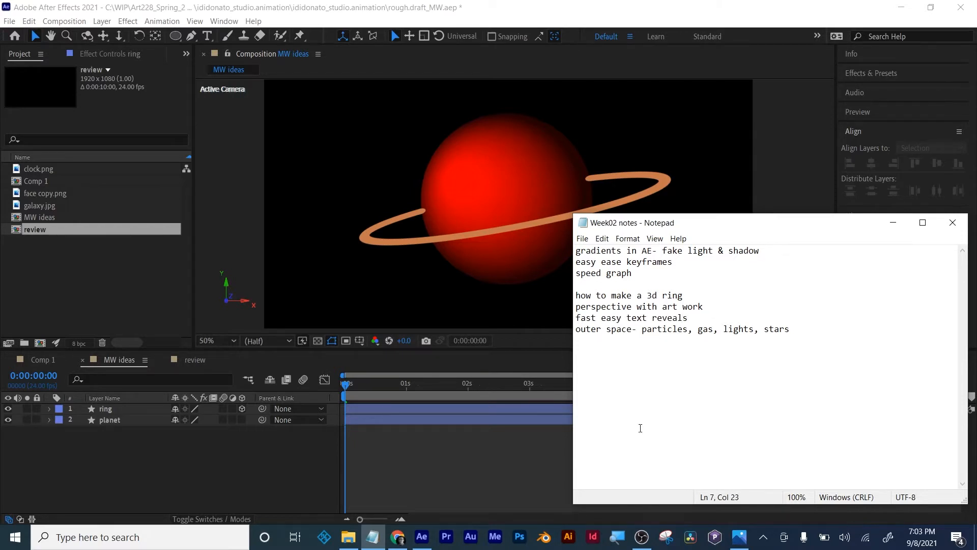
# - Return to After Effects and draw a wide, low rectangle with the Rectangle tool across the ring's left end and the planet's left part
pyautogui.click(457, 466)
pyautogui.click(175, 37)
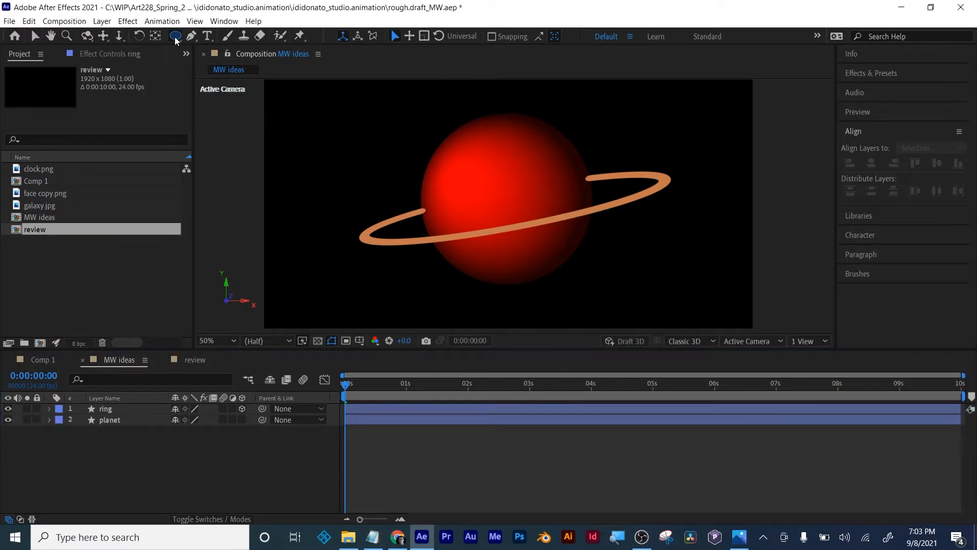
pyautogui.moveTo(176, 39); pyautogui.dragTo(227, 45)
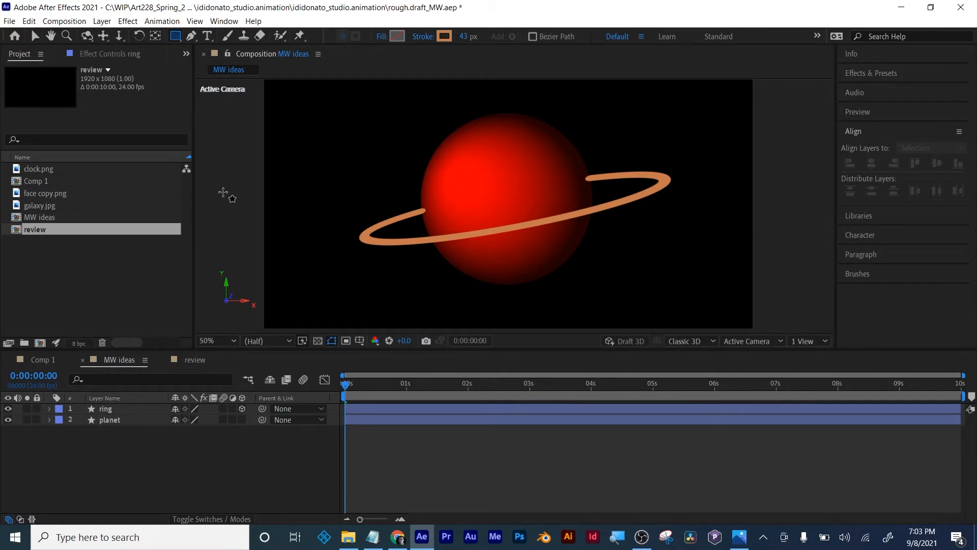
pyautogui.moveTo(278, 218)
pyautogui.mouseDown()
pyautogui.moveTo(441, 254)
pyautogui.moveTo(493, 254)
pyautogui.mouseUp()
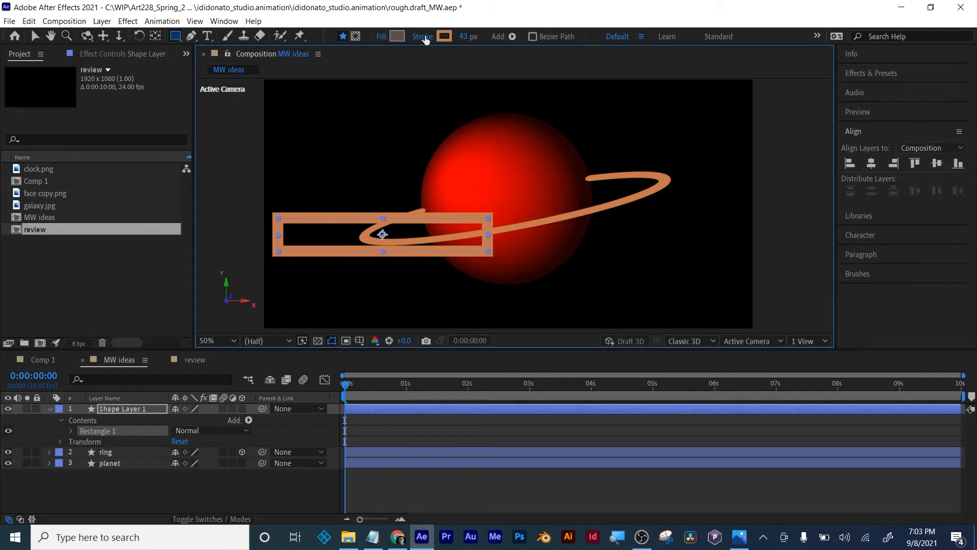
# - Set the new rectangle's stroke to None and its fill to a solid cyan color
pyautogui.click(423, 36)
pyautogui.click(257, 172)
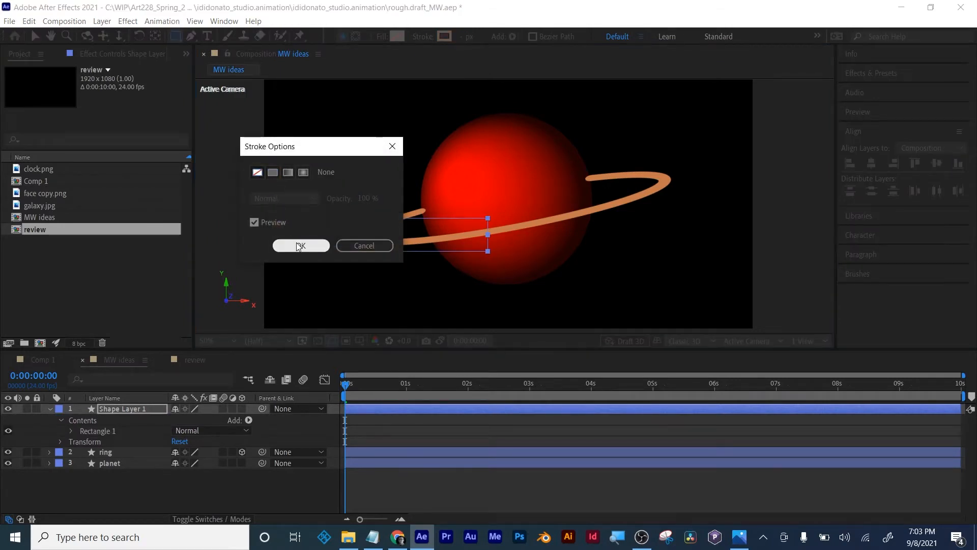
pyautogui.click(299, 245)
pyautogui.click(380, 38)
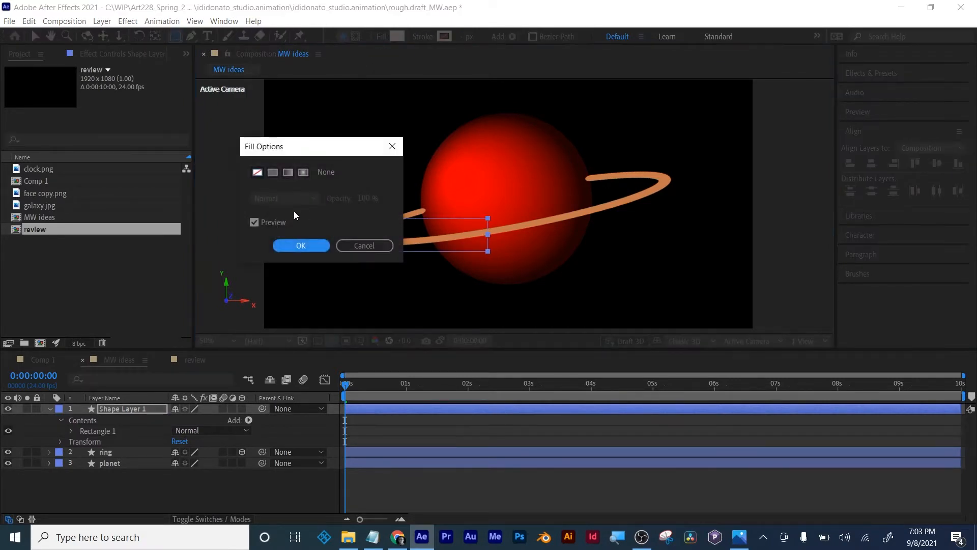
pyautogui.click(272, 172)
pyautogui.click(298, 243)
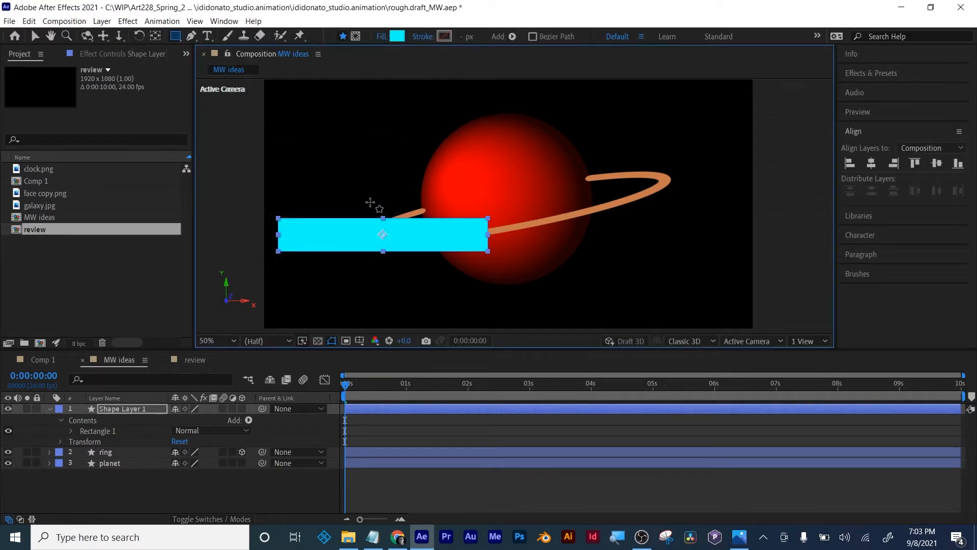
# - Scale the cyan rectangle to 121% and place it across the planet's lower edge, below the ring
pyautogui.click(35, 37)
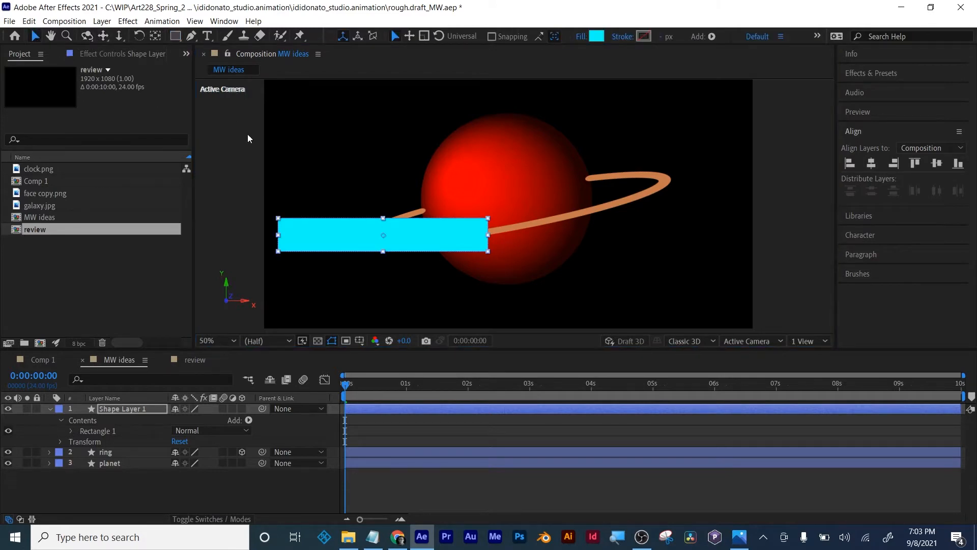
pyautogui.moveTo(348, 235); pyautogui.dragTo(448, 218)
pyautogui.moveTo(446, 233); pyautogui.dragTo(448, 222)
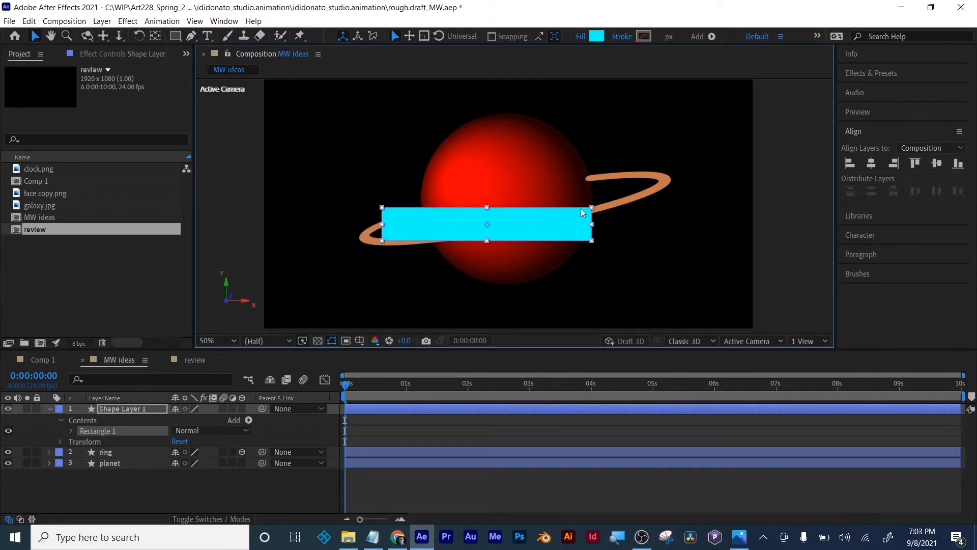
pyautogui.press('s')
pyautogui.moveTo(208, 427); pyautogui.dragTo(218, 426)
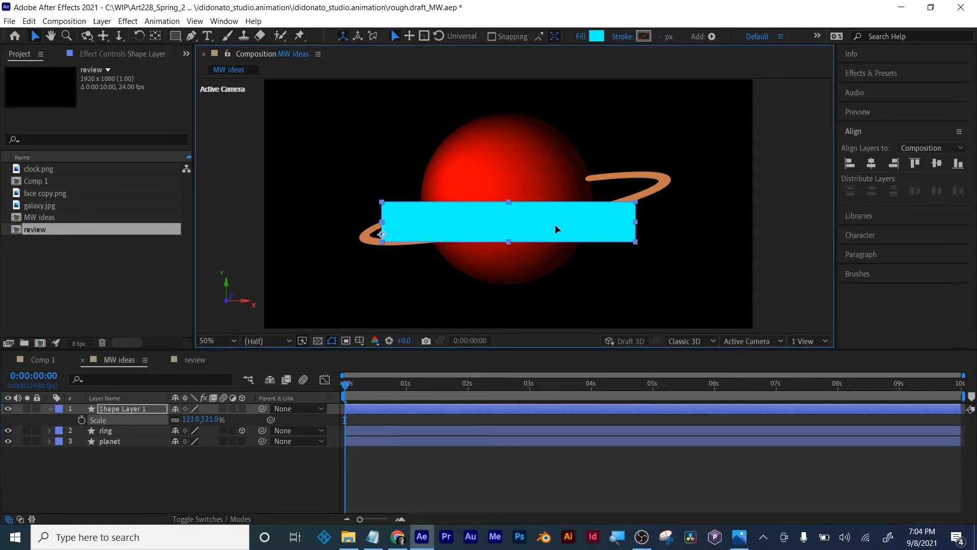
pyautogui.moveTo(555, 229); pyautogui.dragTo(552, 302)
# - Add a white text layer reading "Title" over the planet and set its font size to 153 px
pyautogui.click(208, 36)
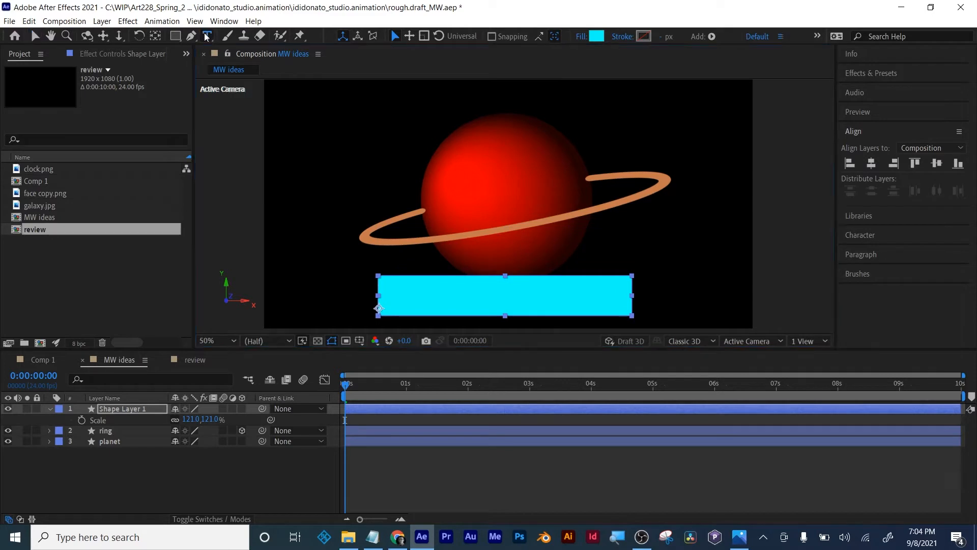
pyautogui.click(460, 229)
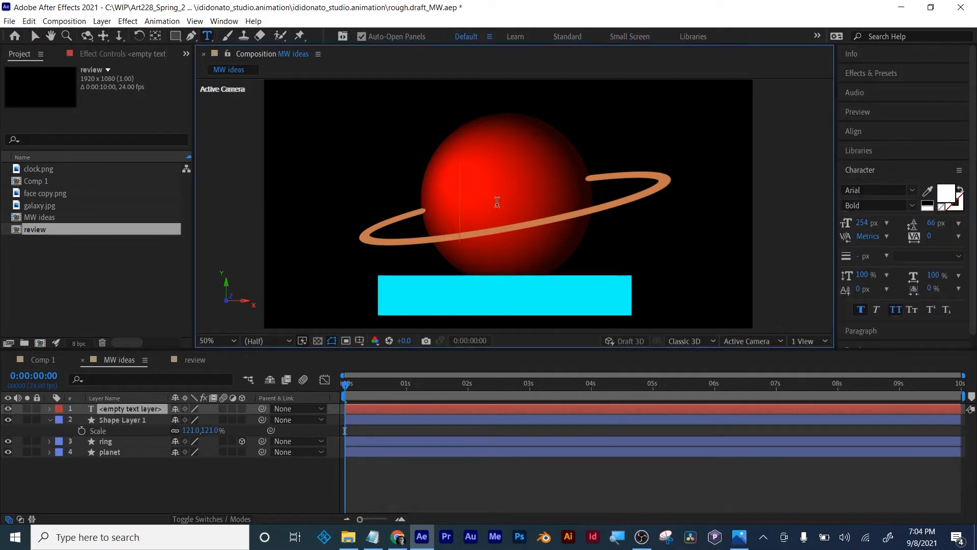
pyautogui.write('Title')
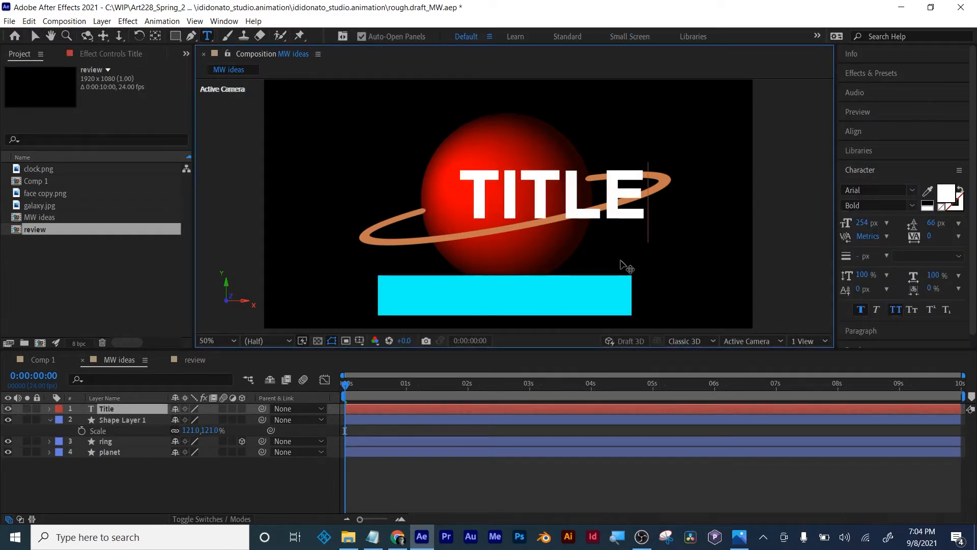
pyautogui.hotkey('ctrl', 'a')
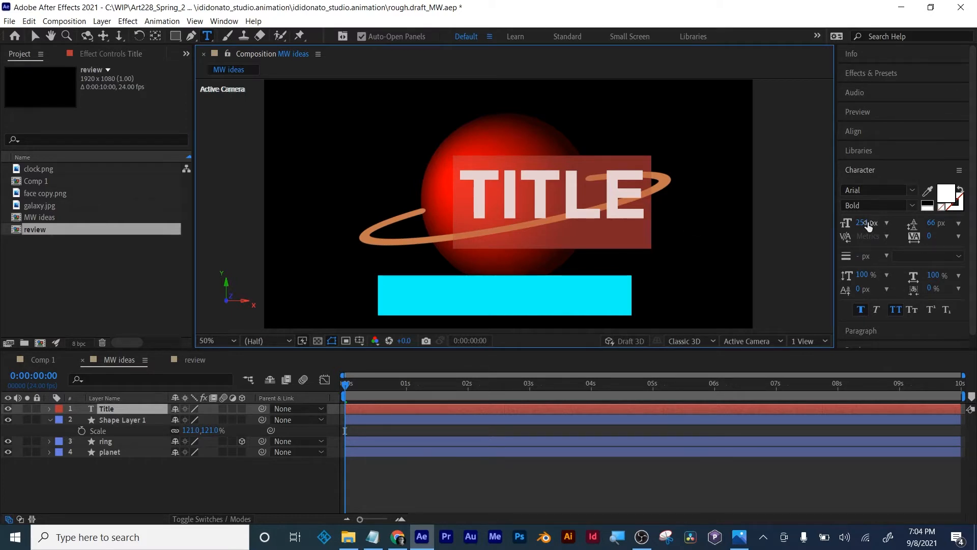
pyautogui.moveTo(878, 228); pyautogui.dragTo(797, 224)
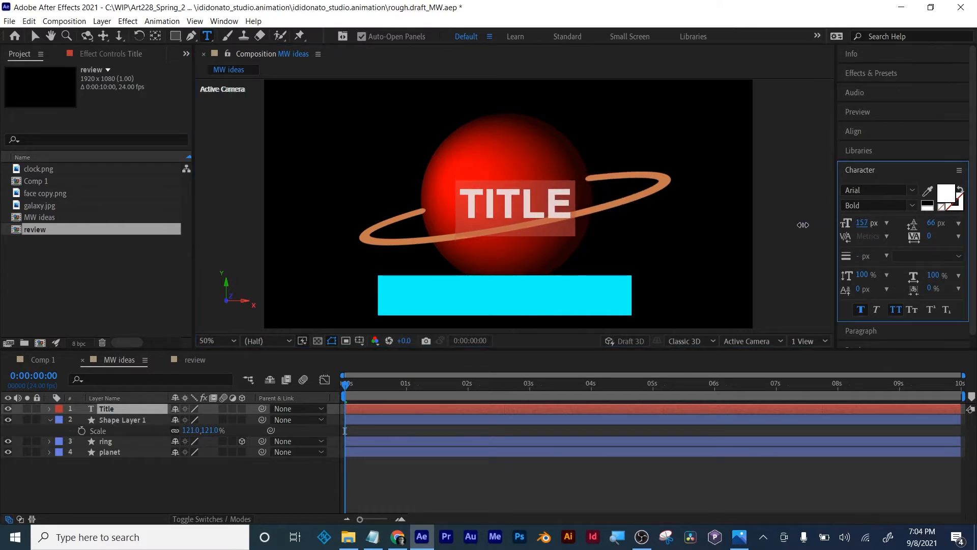
pyautogui.click(34, 36)
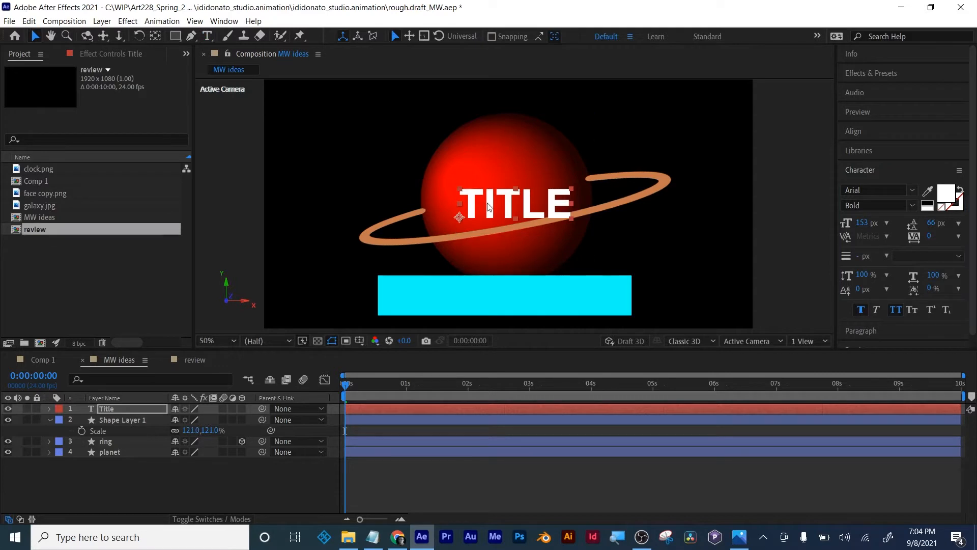
# - Shift the title slightly down and left on the planet, and align the cyan rectangle so it surrounds the text
pyautogui.moveTo(495, 206); pyautogui.dragTo(484, 214)
pyautogui.moveTo(519, 300); pyautogui.dragTo(514, 214)
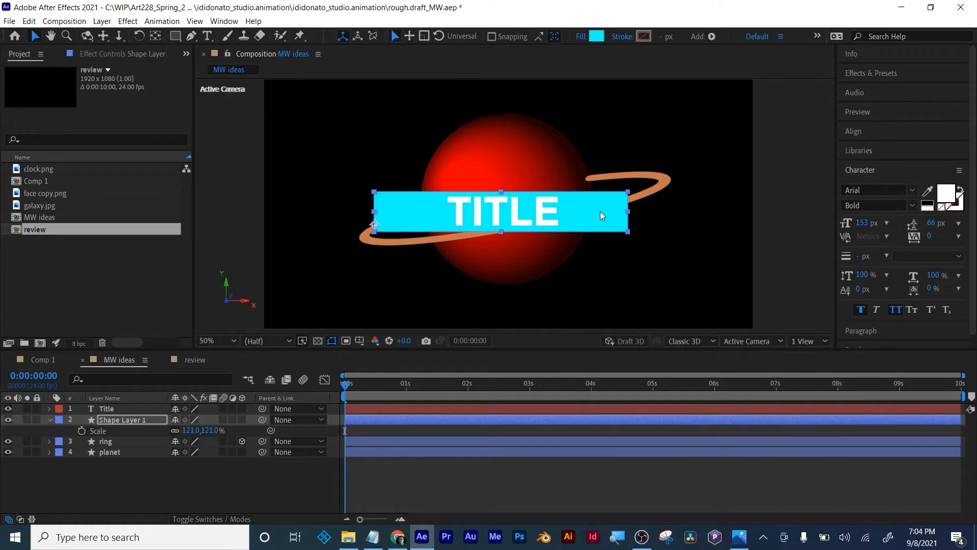
pyautogui.moveTo(599, 212)
pyautogui.mouseDown()
pyautogui.moveTo(599, 289)
pyautogui.moveTo(604, 209)
pyautogui.mouseUp()
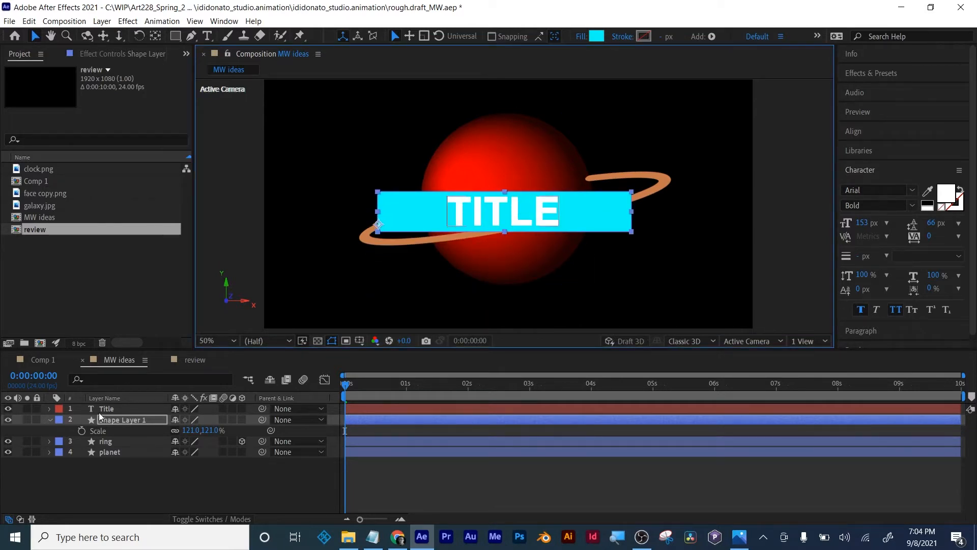
# - Move the Title layer beneath the cyan rectangle's layer and rename the rectangle's layer "train"
pyautogui.click(49, 420)
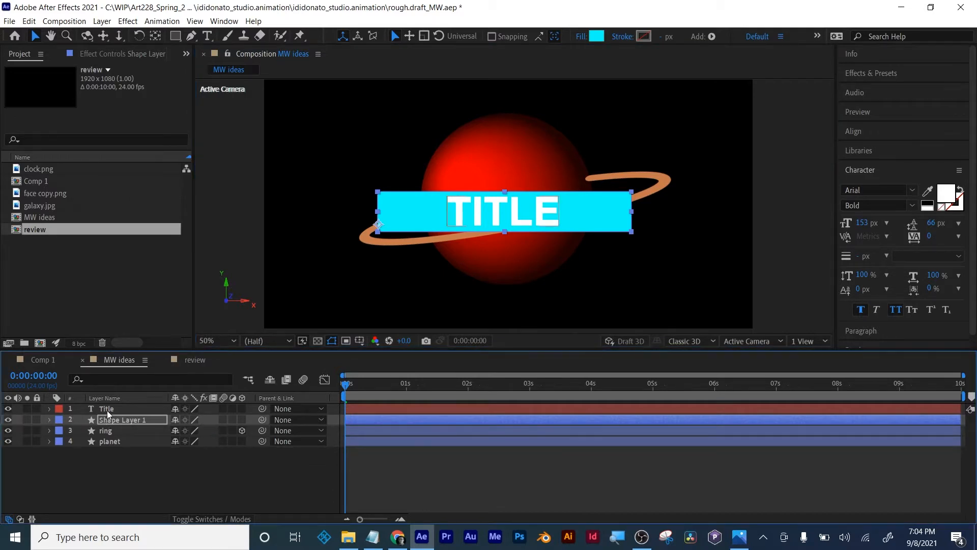
pyautogui.click(107, 409)
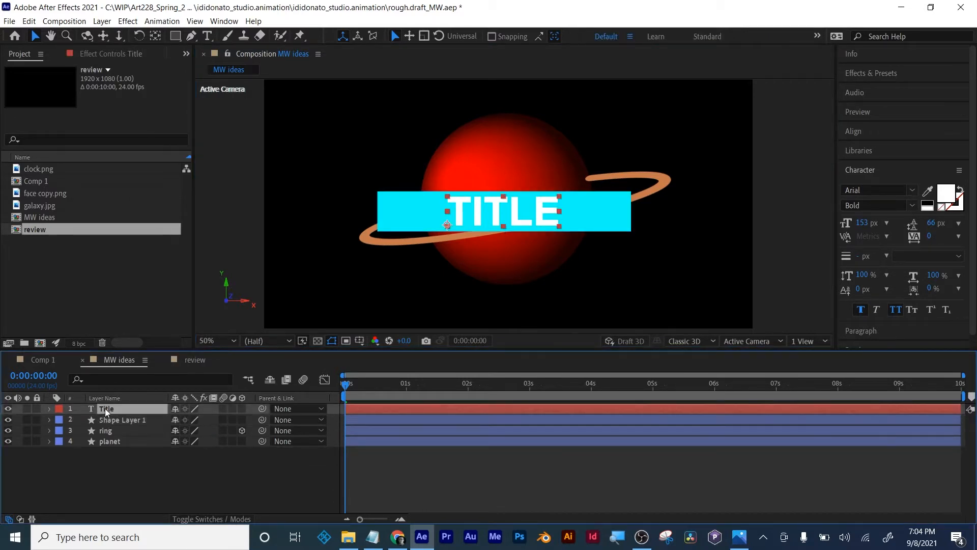
pyautogui.click(106, 462)
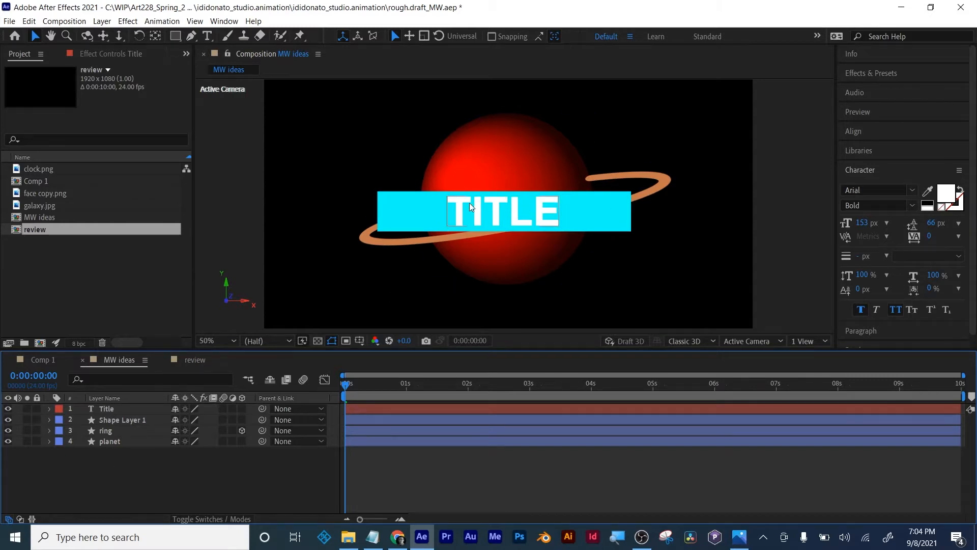
pyautogui.click(104, 410)
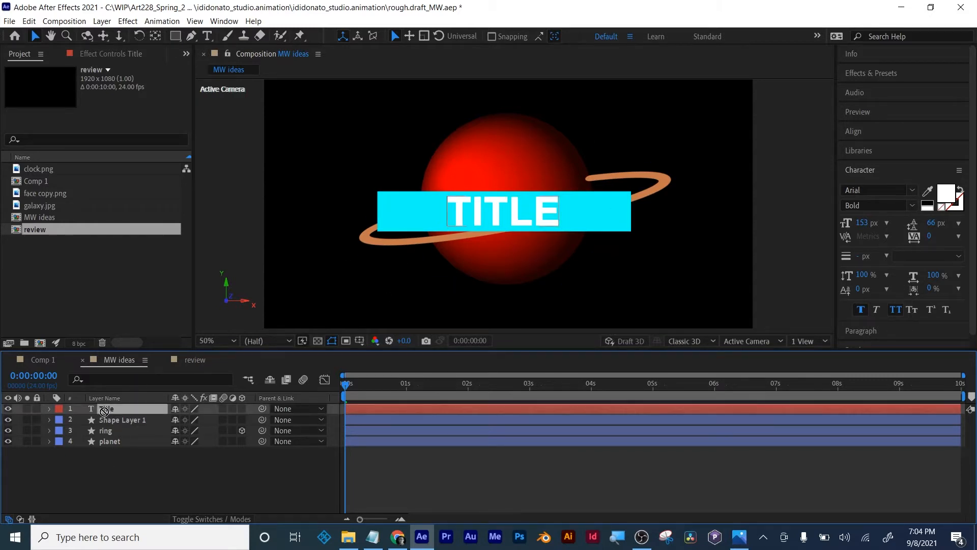
pyautogui.moveTo(104, 410)
pyautogui.mouseDown()
pyautogui.moveTo(106, 431)
pyautogui.moveTo(114, 417)
pyautogui.mouseUp()
pyautogui.click(118, 410)
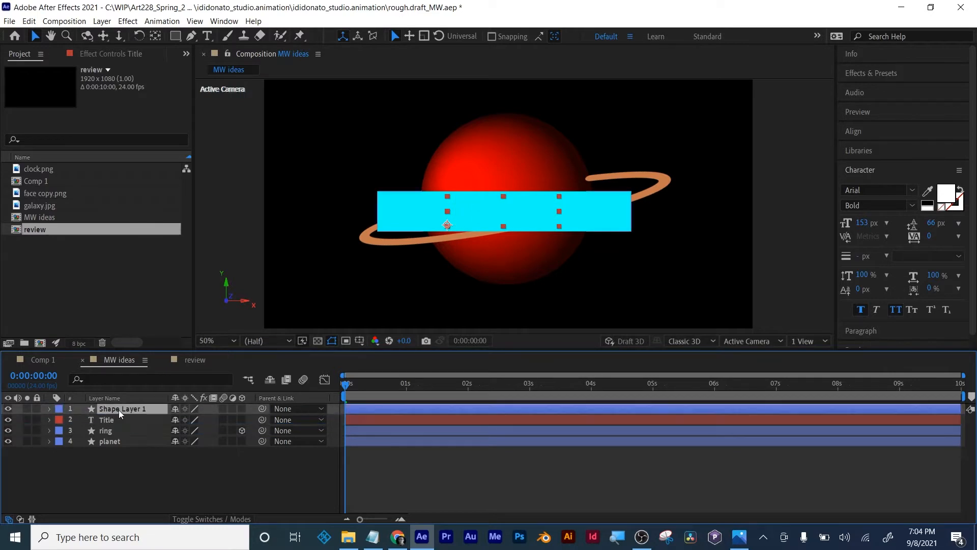
pyautogui.press('Return')
pyautogui.write('train')
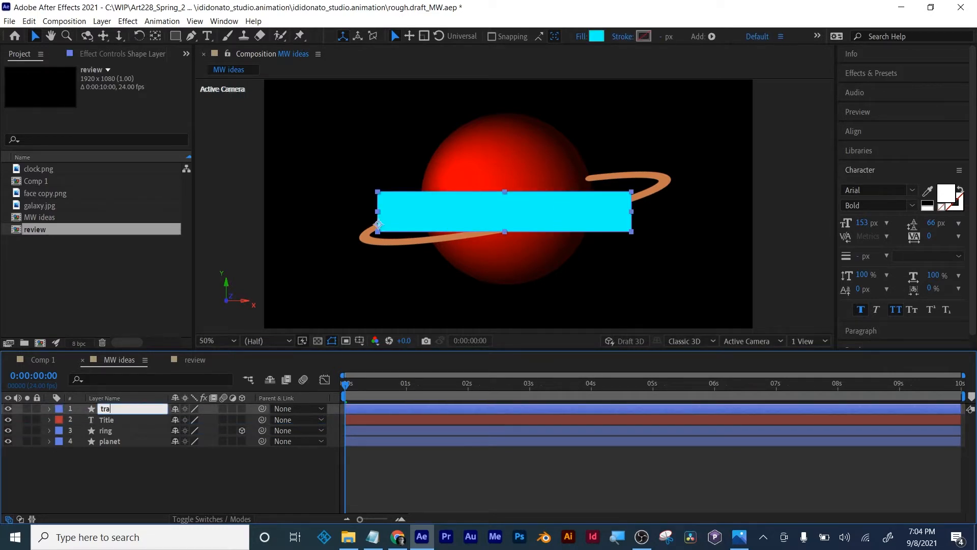
pyautogui.press('Return')
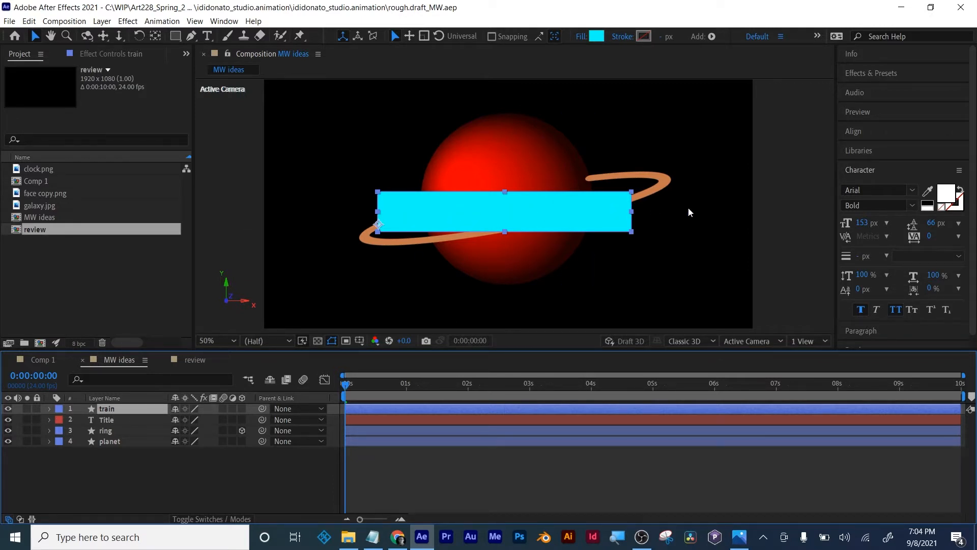
# - At 0:00:01:01, move the train layer off the frame's left side to X position -1042 and start Position keyframing
pyautogui.press('p')
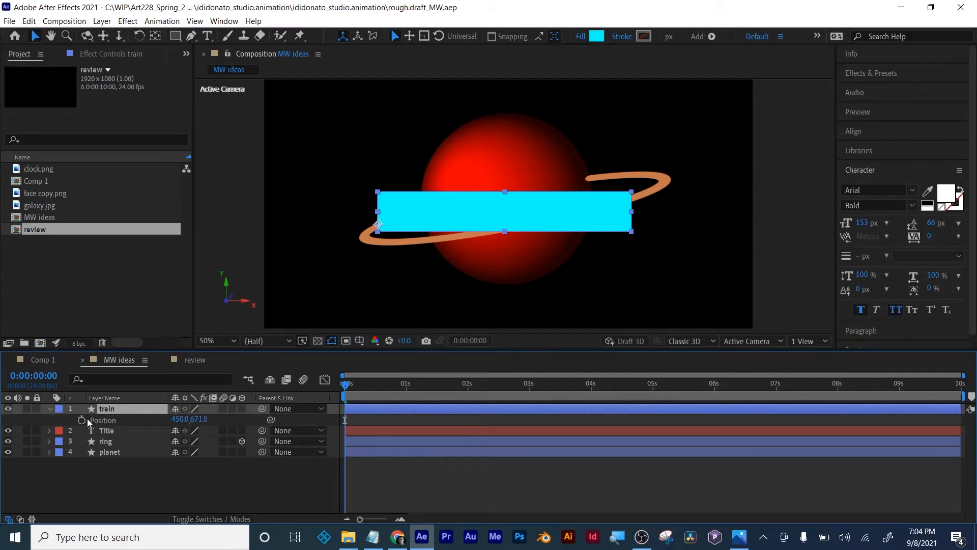
pyautogui.moveTo(345, 386); pyautogui.dragTo(410, 385)
pyautogui.moveTo(180, 419); pyautogui.dragTo(41, 416)
pyautogui.moveTo(184, 419); pyautogui.dragTo(39, 419)
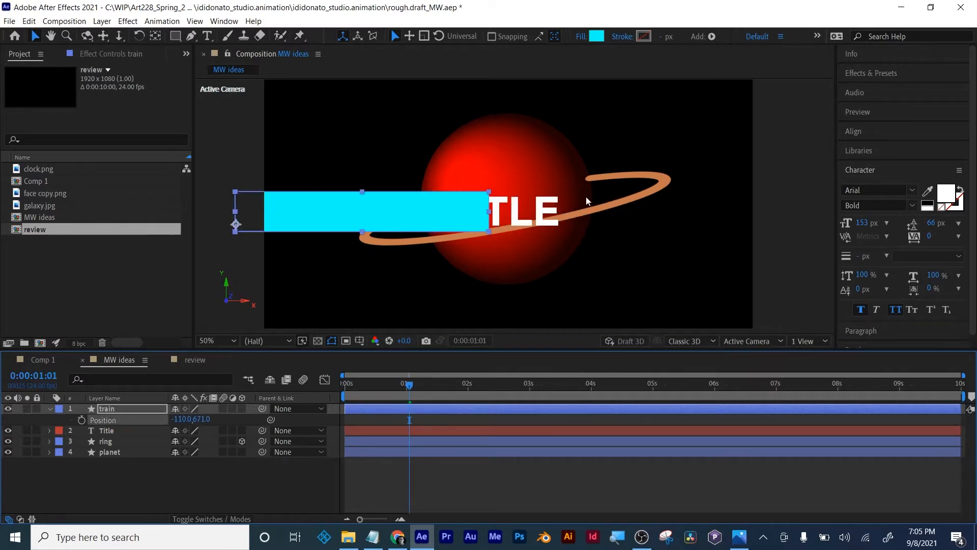
pyautogui.scroll(-2, 633, 178)
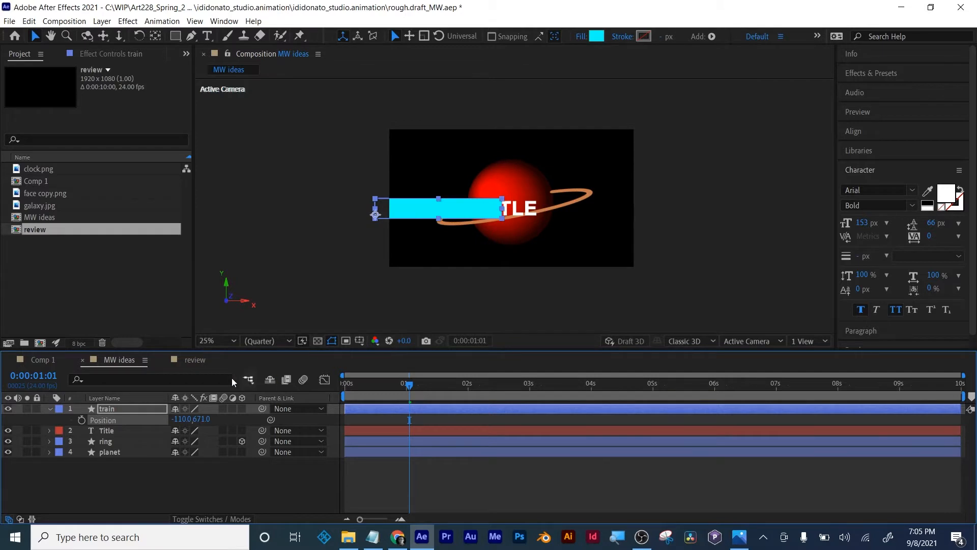
pyautogui.moveTo(179, 419); pyautogui.dragTo(98, 402)
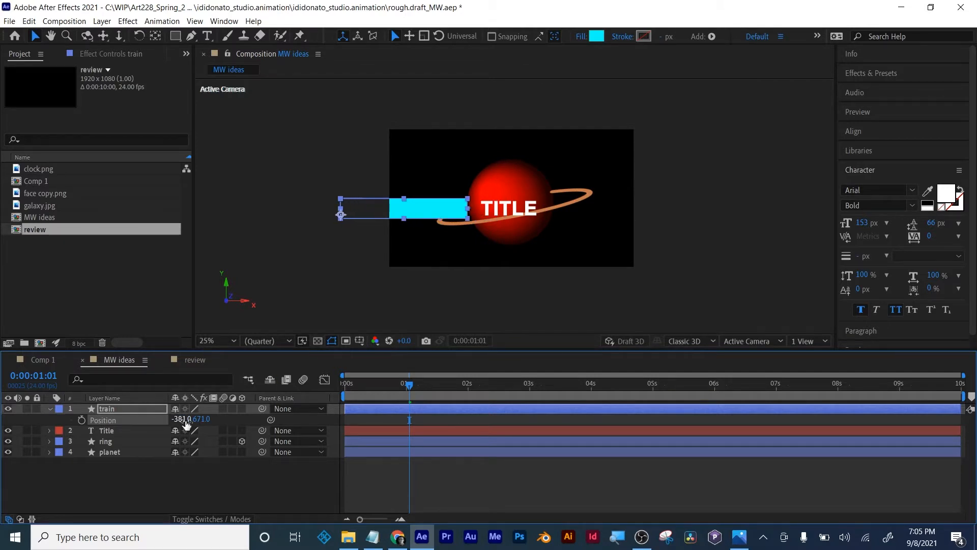
pyautogui.moveTo(181, 418); pyautogui.dragTo(108, 419)
pyautogui.moveTo(183, 421); pyautogui.dragTo(163, 420)
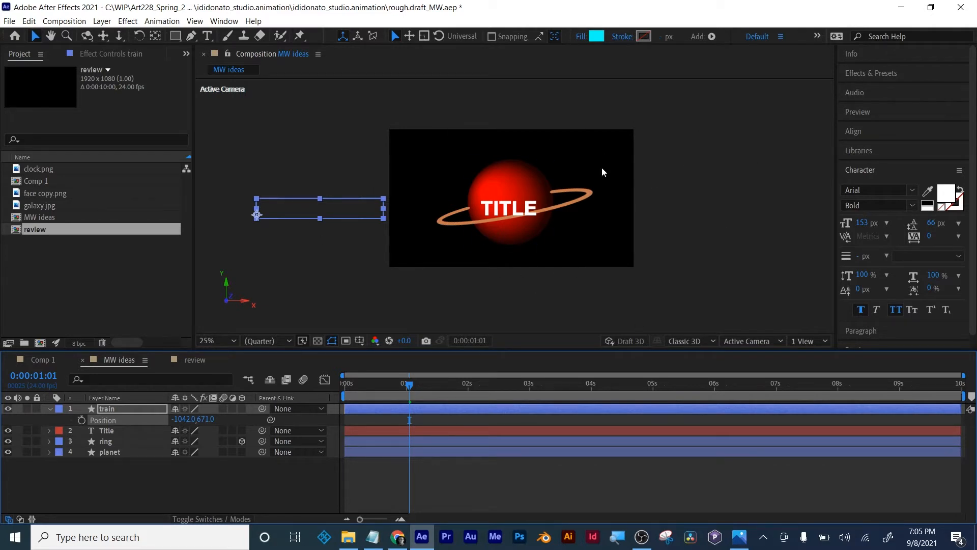
pyautogui.click(81, 420)
# - At 0:00:03:02, keyframe the train's X position at 1986, past the frame's right side, and scrub through the motion
pyautogui.moveTo(411, 389); pyautogui.dragTo(536, 390)
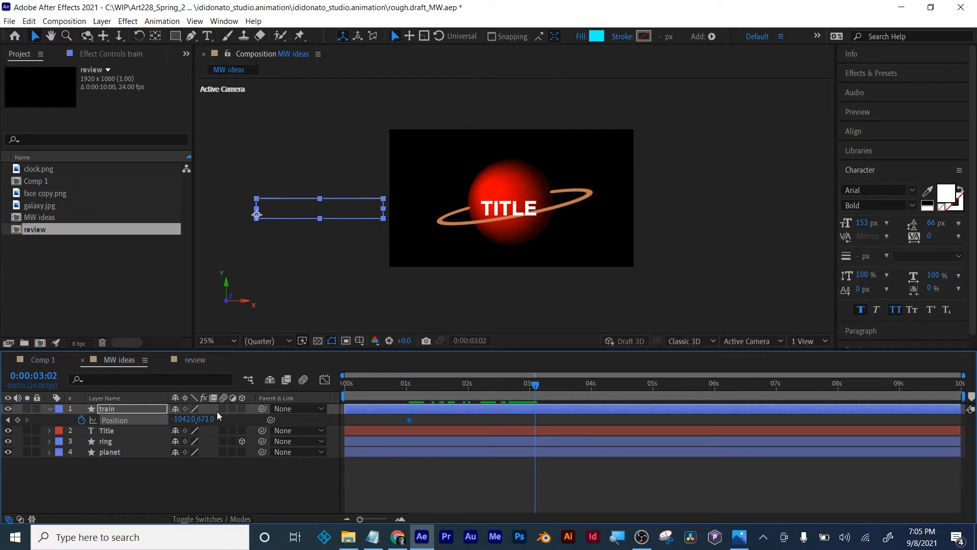
pyautogui.moveTo(178, 421); pyautogui.dragTo(400, 417)
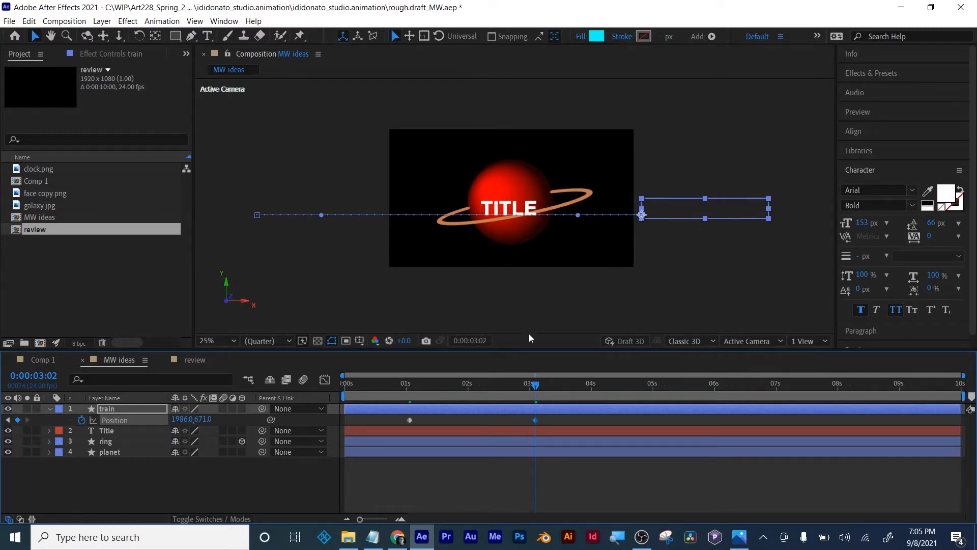
pyautogui.moveTo(532, 383)
pyautogui.mouseDown()
pyautogui.moveTo(389, 386)
pyautogui.moveTo(534, 372)
pyautogui.mouseUp()
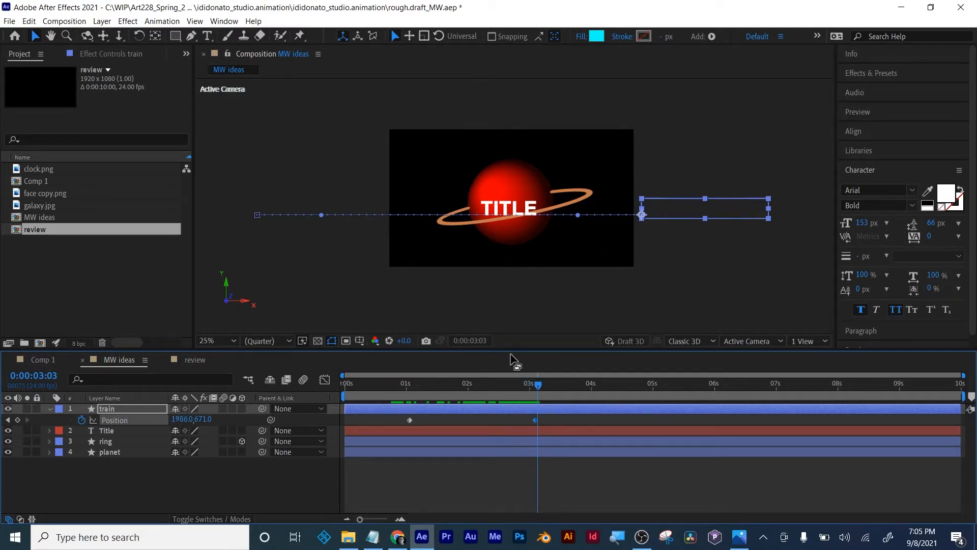
pyautogui.moveTo(536, 385); pyautogui.dragTo(533, 361)
# - Apply Easy Ease to both of the train's Position keyframes
pyautogui.moveTo(540, 429); pyautogui.dragTo(386, 427)
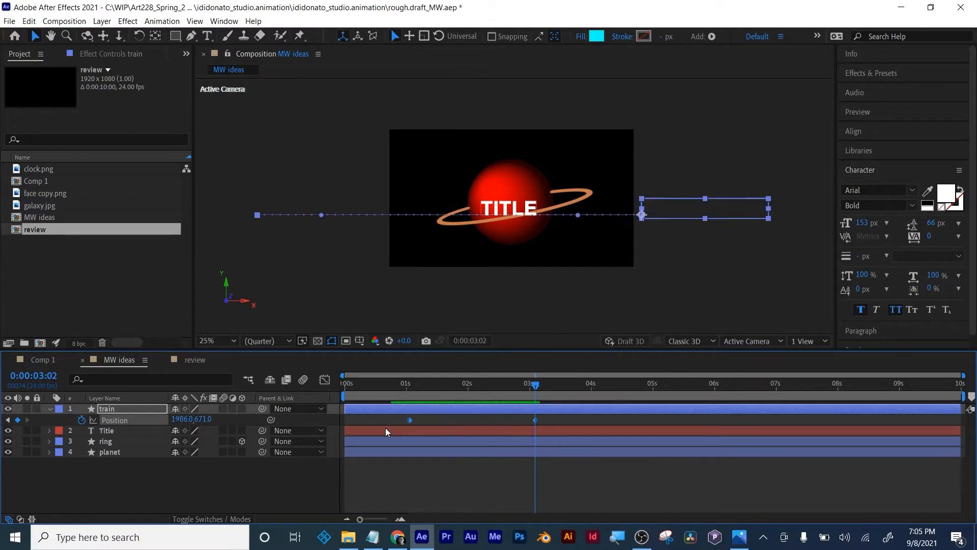
pyautogui.click(421, 475)
pyautogui.moveTo(562, 416); pyautogui.dragTo(386, 428)
pyautogui.rightClick(536, 420)
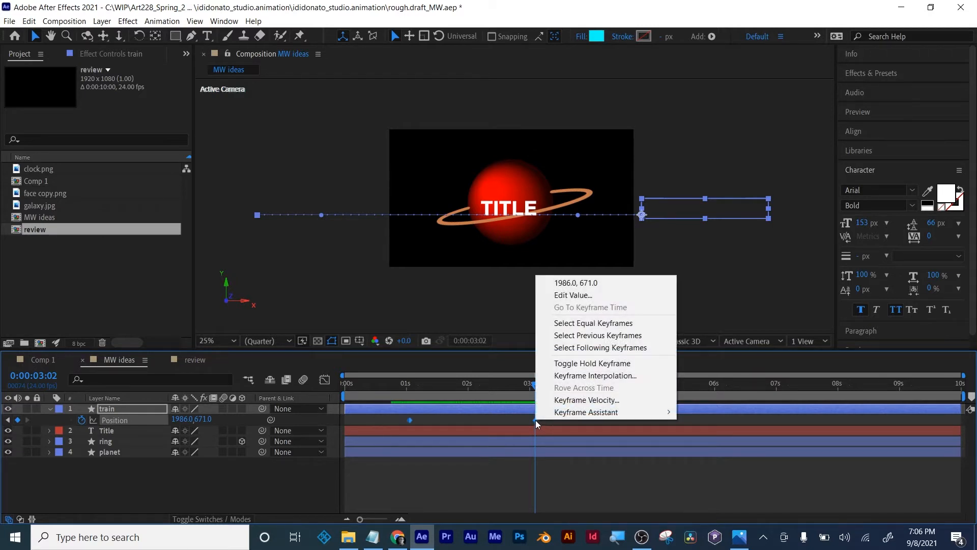
pyautogui.moveTo(569, 415)
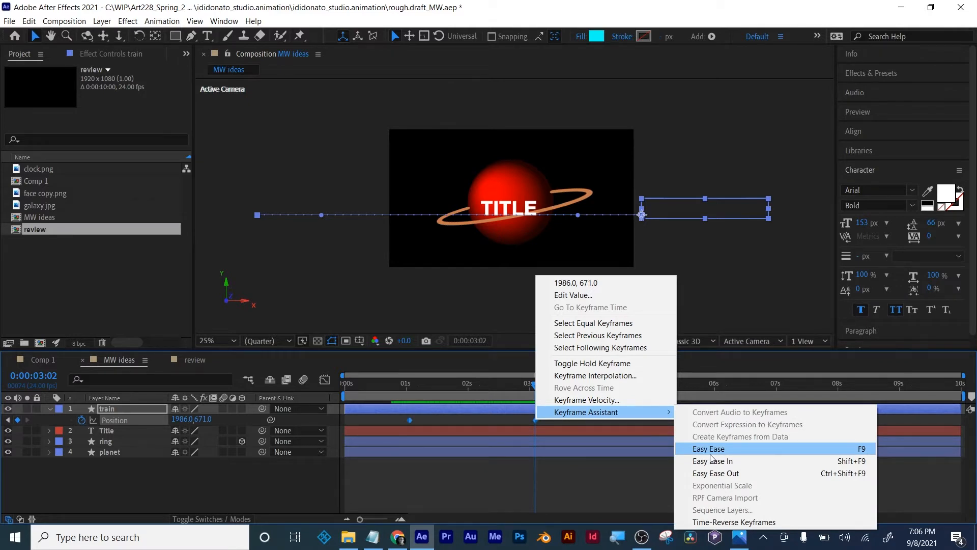
pyautogui.click(710, 454)
# - Reshape the train's speed curve in the Graph Editor, lengthening the first keyframe's ease and shortening the last one's so speed peaks late
pyautogui.click(324, 379)
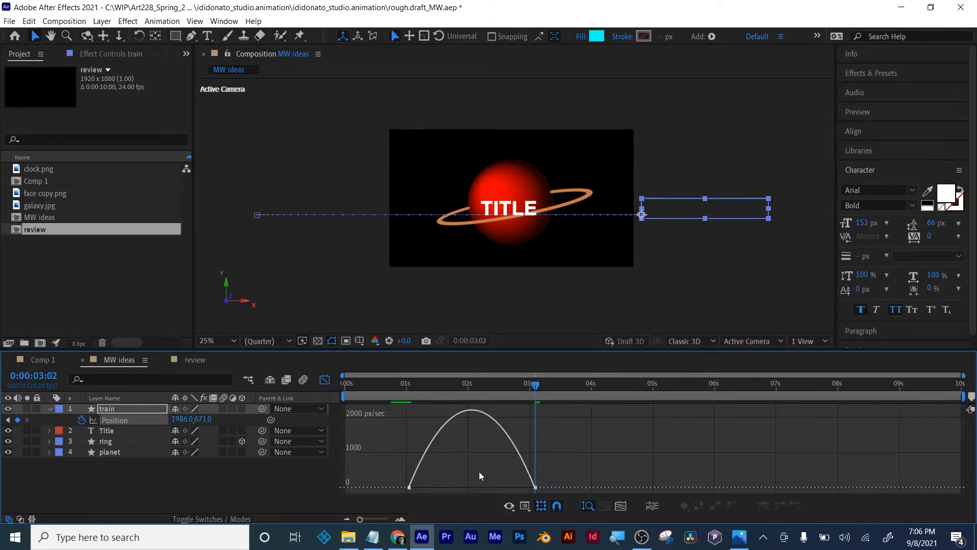
pyautogui.click(409, 488)
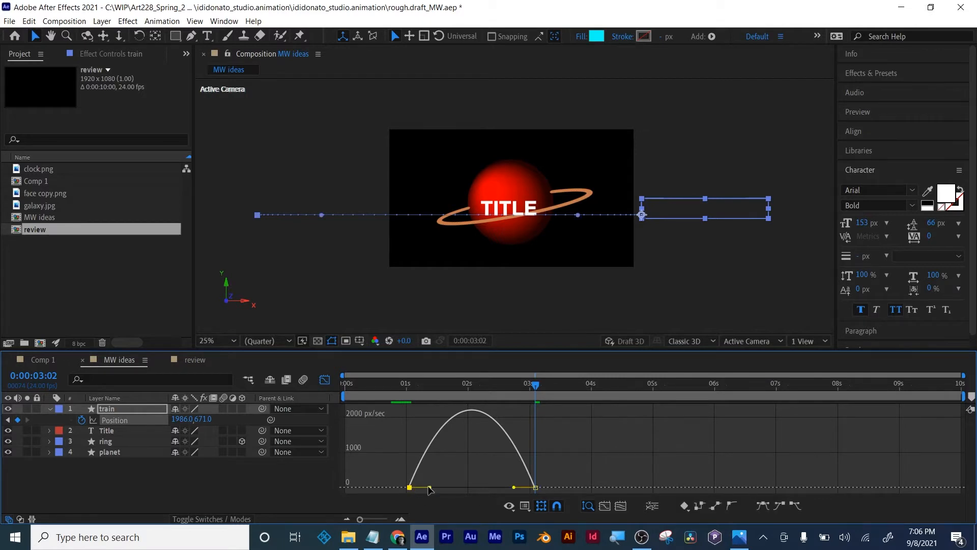
pyautogui.moveTo(429, 487); pyautogui.dragTo(439, 487)
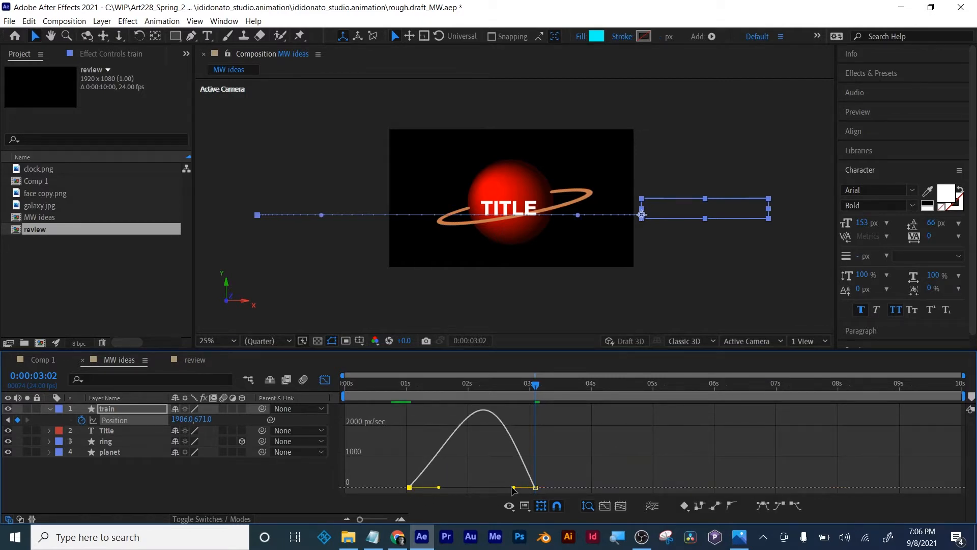
pyautogui.moveTo(513, 489); pyautogui.dragTo(527, 487)
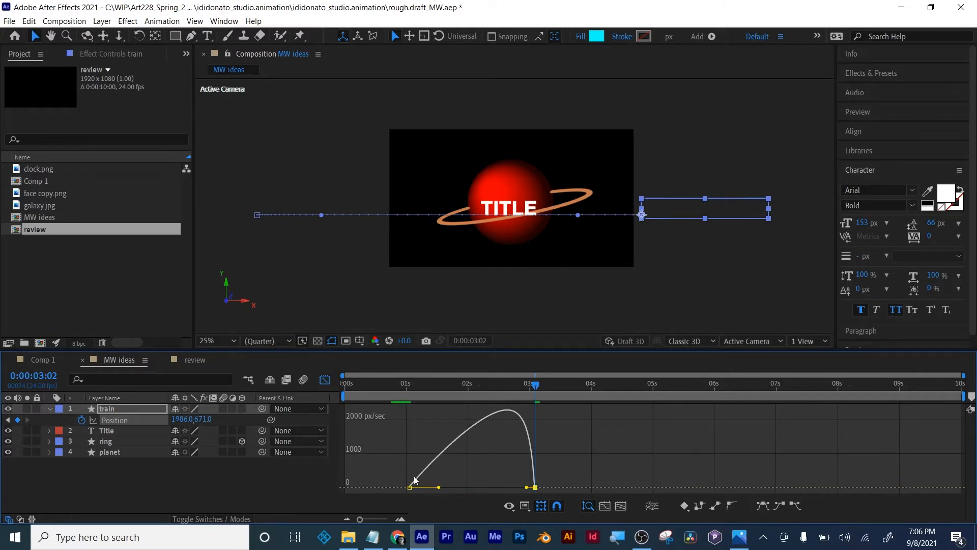
pyautogui.moveTo(439, 487); pyautogui.dragTo(444, 488)
# - Preview the train's pass over the title, starting at 0:00:00:22
pyautogui.moveTo(404, 389); pyautogui.dragTo(401, 369)
pyautogui.press('space')
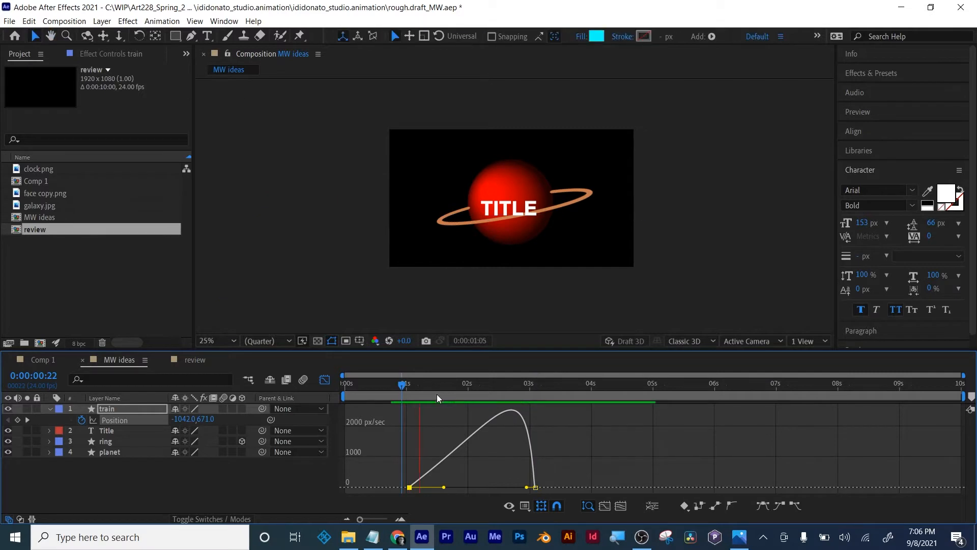
pyautogui.press('space')
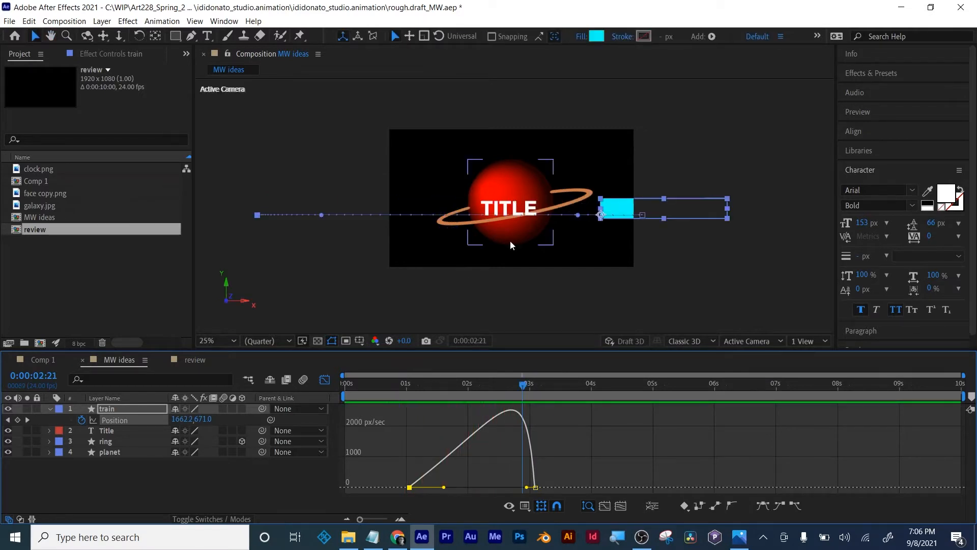
# - Return from the graph to the layer view, scrub the train's pass, and collapse the train layer's properties
pyautogui.click(326, 379)
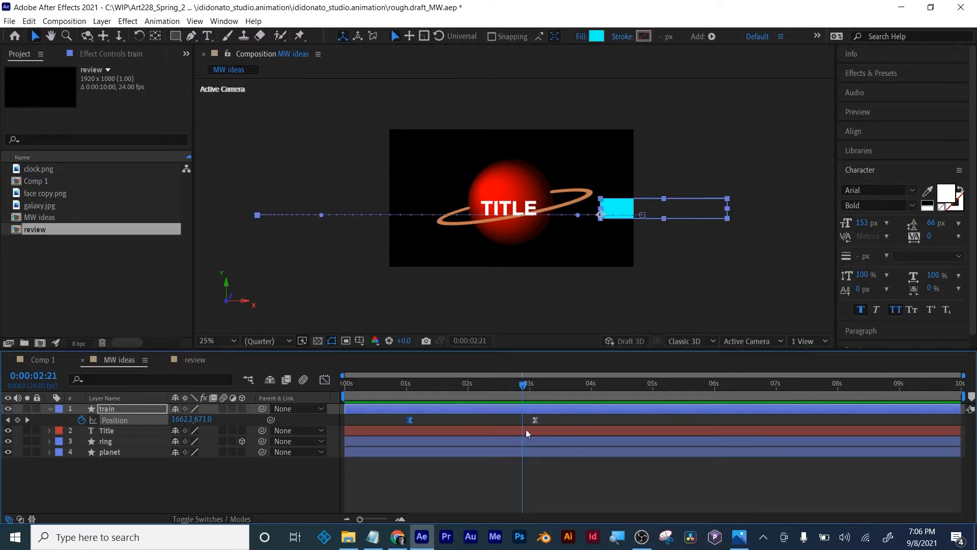
pyautogui.moveTo(523, 389); pyautogui.dragTo(494, 385)
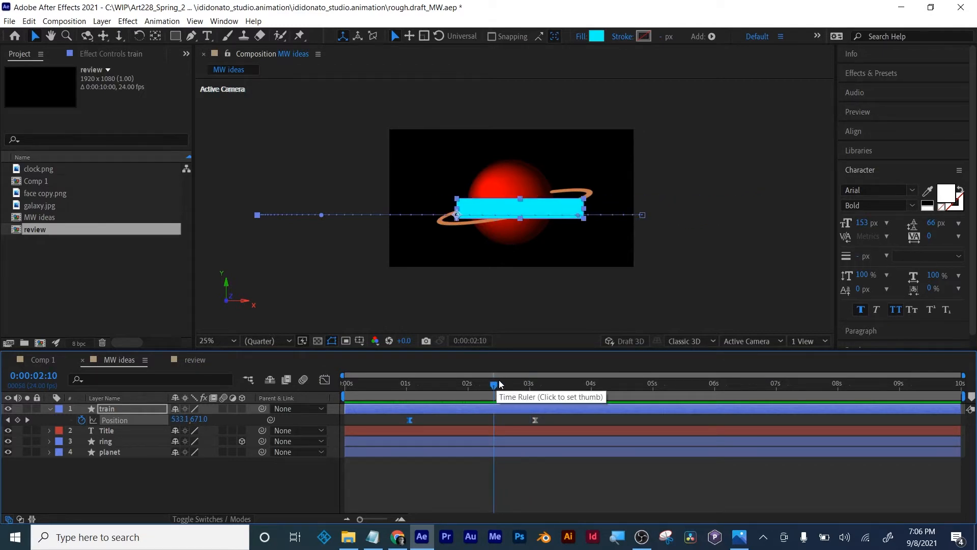
pyautogui.click(407, 385)
pyautogui.moveTo(407, 387); pyautogui.dragTo(426, 390)
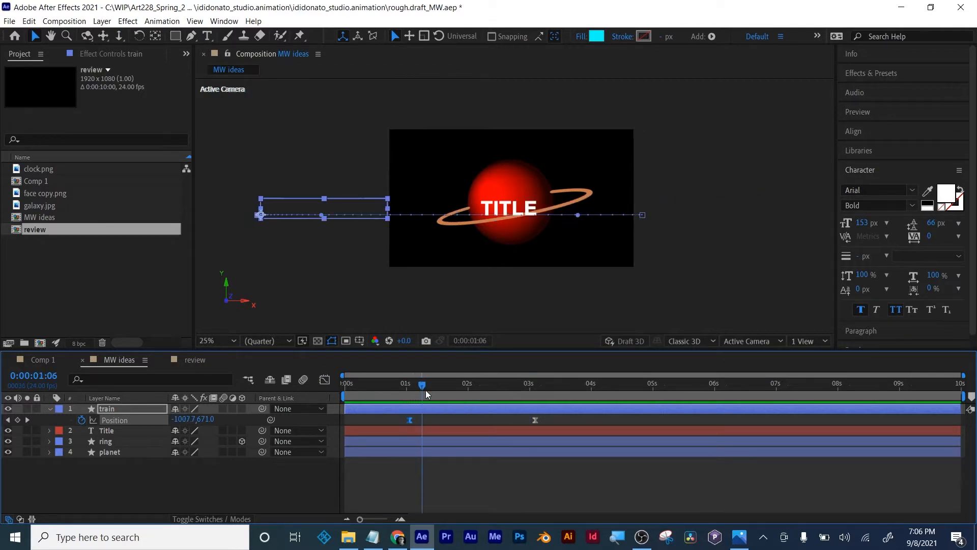
pyautogui.press('u')
pyautogui.press('u')
pyautogui.press('u')
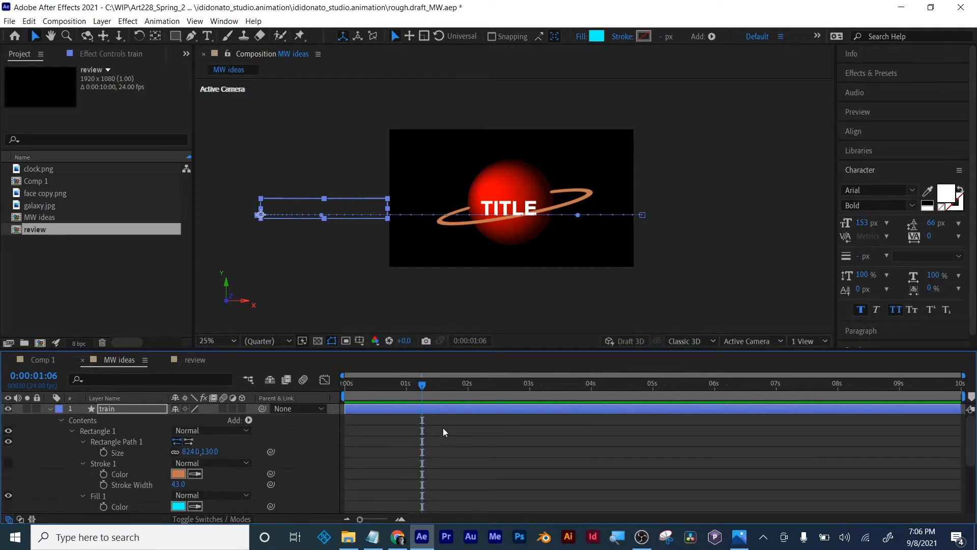
pyautogui.press('u')
# - Set the current time to 0:00:02:06, where the train fully covers the title
pyautogui.moveTo(419, 386); pyautogui.dragTo(483, 386)
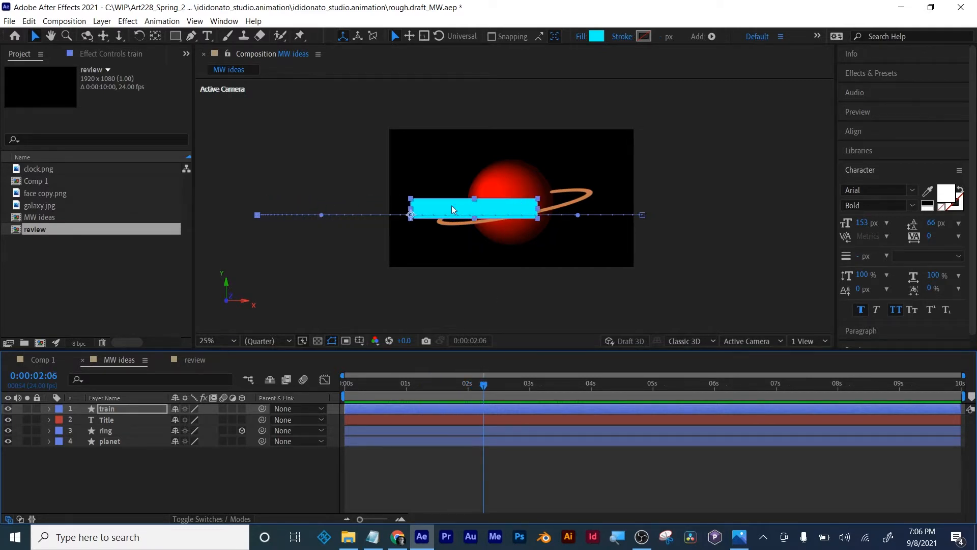
pyautogui.moveTo(483, 385)
pyautogui.mouseDown()
pyautogui.moveTo(451, 383)
pyautogui.moveTo(483, 384)
pyautogui.mouseUp()
pyautogui.scroll(2, 505, 259)
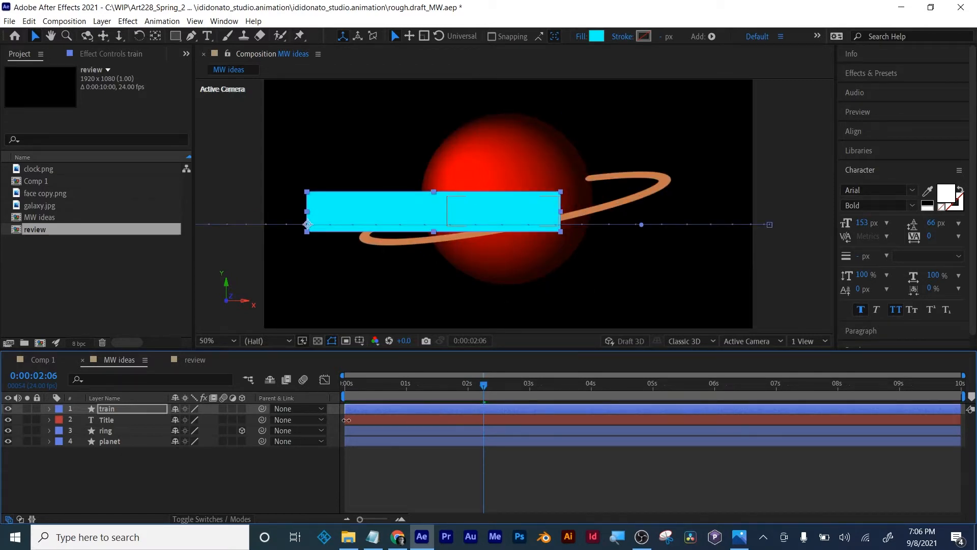
# - Try shifting the whole Title layer in time so it starts at 0:00:02:06, and undo the shift
pyautogui.click(379, 419)
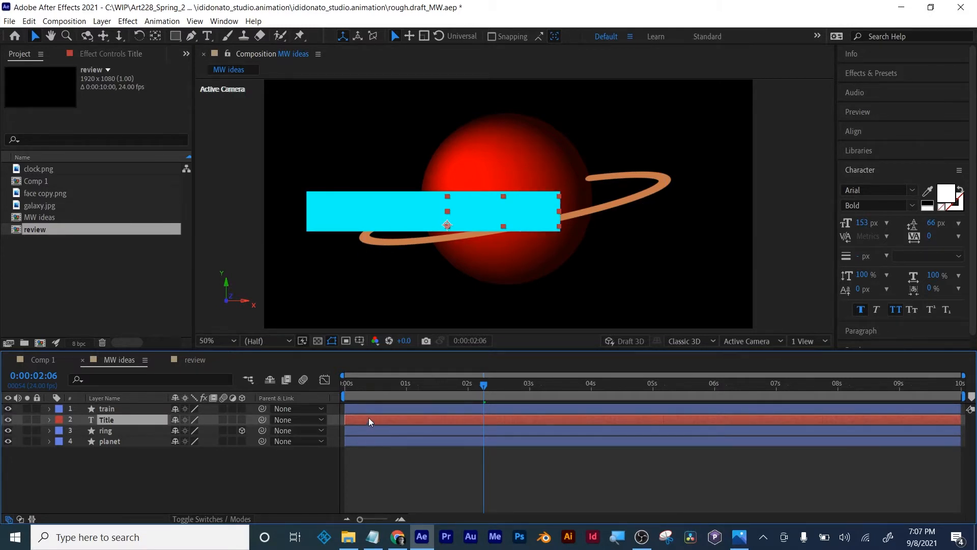
pyautogui.moveTo(369, 418); pyautogui.dragTo(462, 417)
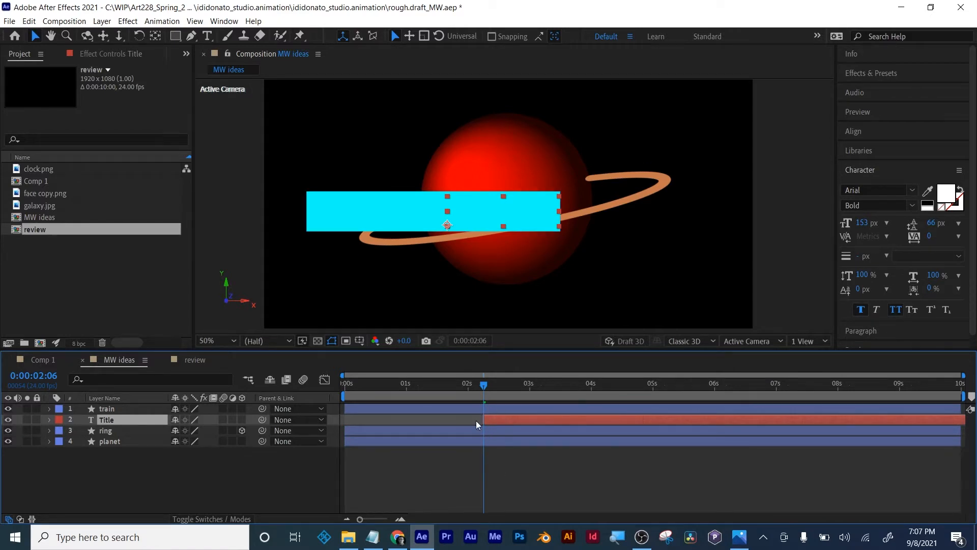
pyautogui.hotkey('ctrl', 'z')
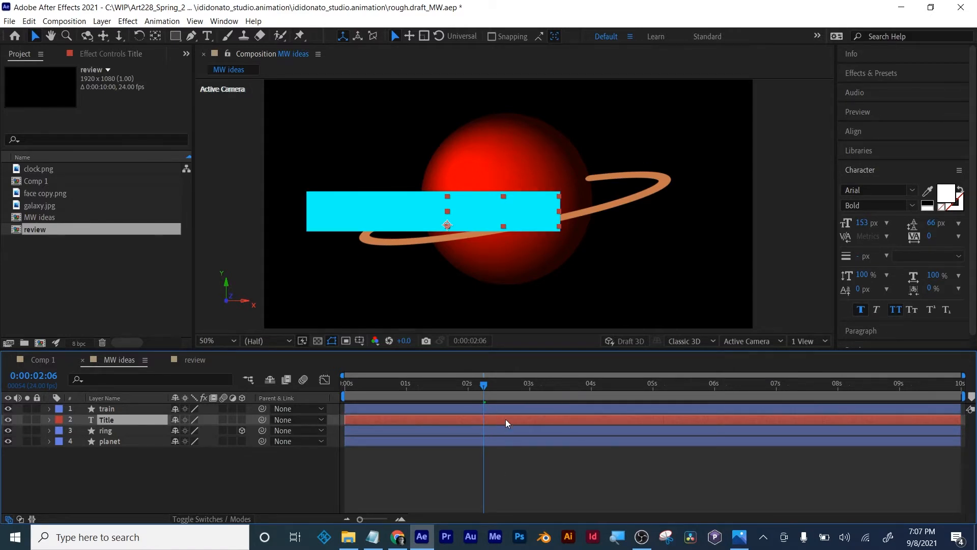
# - Add a two-line text note over the planet's lower part, reading "ALT[" and "ALT ]"
pyautogui.click(411, 469)
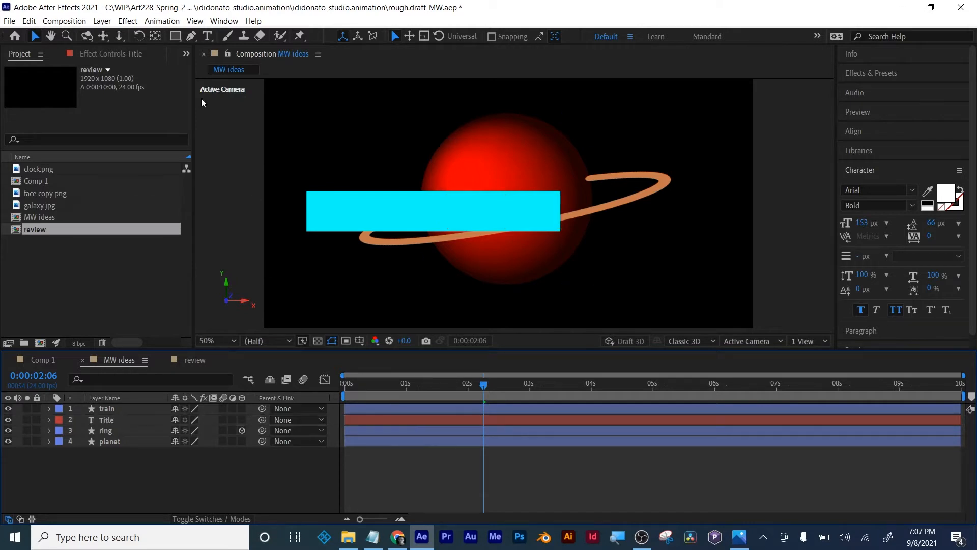
pyautogui.click(207, 35)
pyautogui.click(439, 298)
pyautogui.write('A')
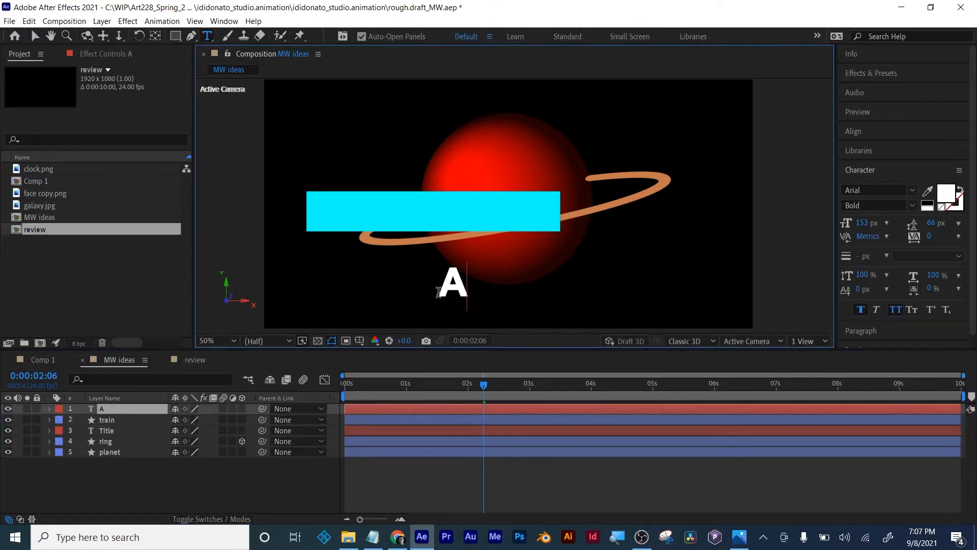
pyautogui.write('LT')
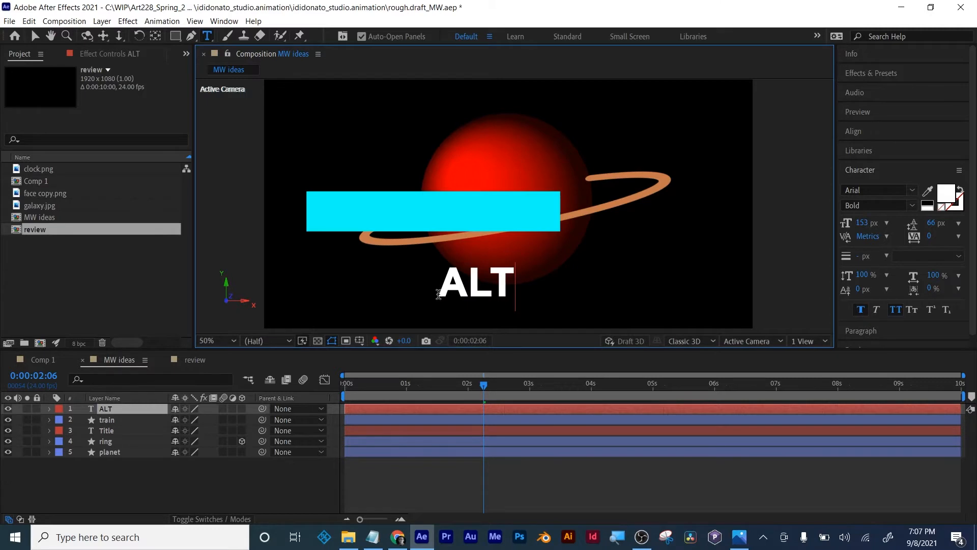
pyautogui.write('[')
pyautogui.press('Return')
pyautogui.write('ALT ')
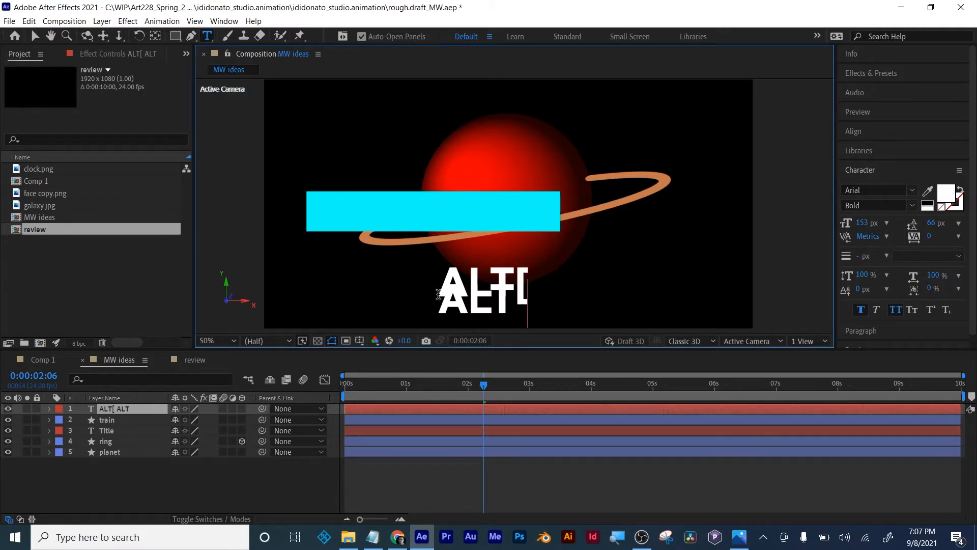
pyautogui.write(']')
# - Set the ALT note's leading to 196 px and move the note to the upper-right area of the frame
pyautogui.hotkey('ctrl', 'a')
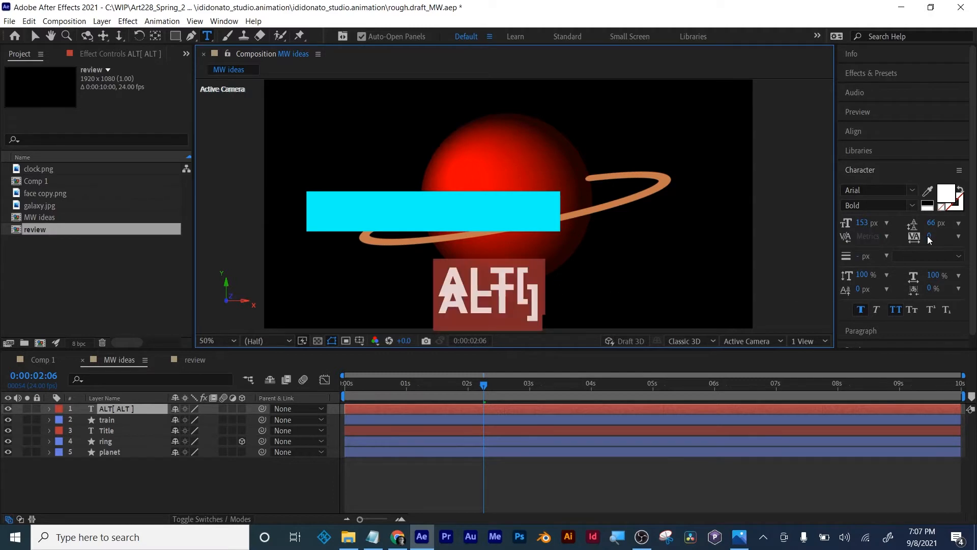
pyautogui.moveTo(931, 222); pyautogui.dragTo(973, 217)
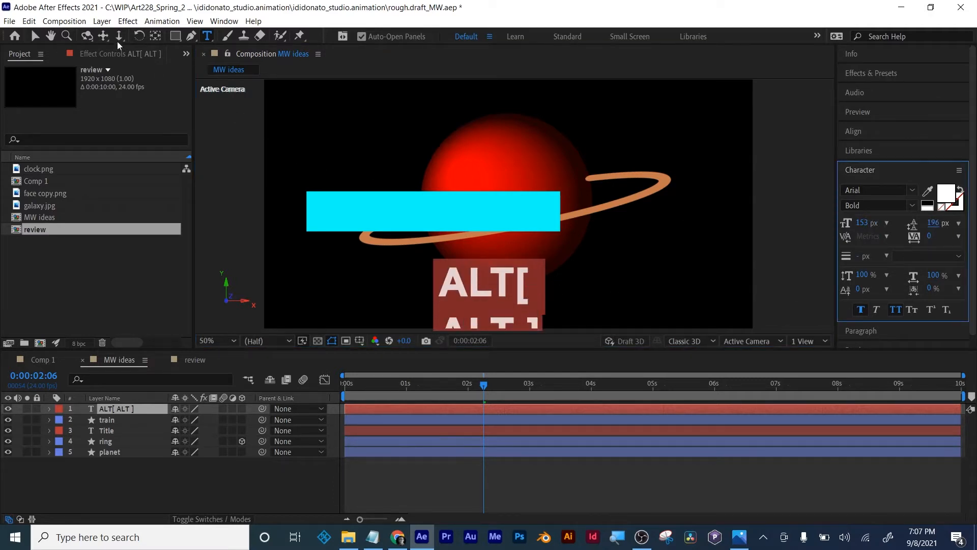
pyautogui.click(34, 35)
pyautogui.moveTo(527, 295); pyautogui.dragTo(673, 131)
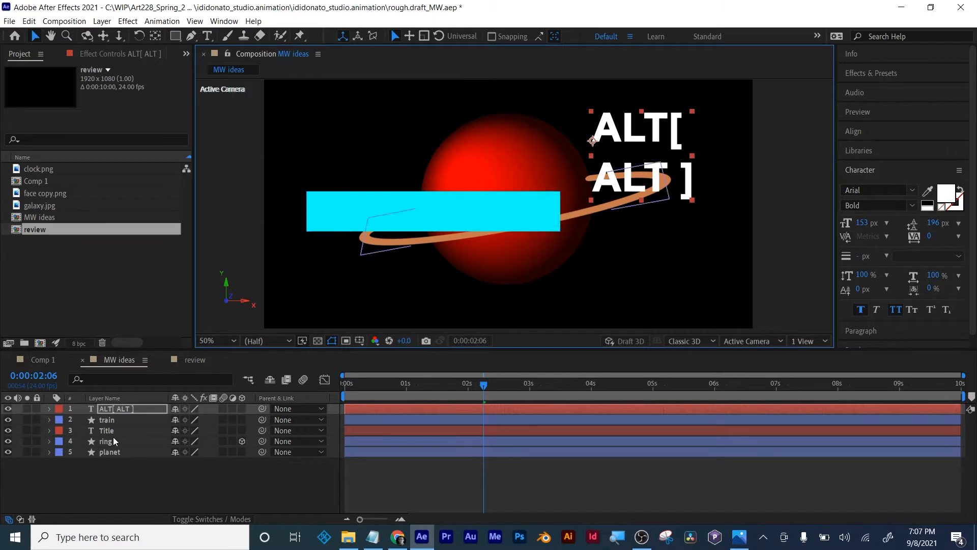
# - Trim the Title layer's in point to 0:00:02:06 and scrub through the train's reveal of the title
pyautogui.click(487, 430)
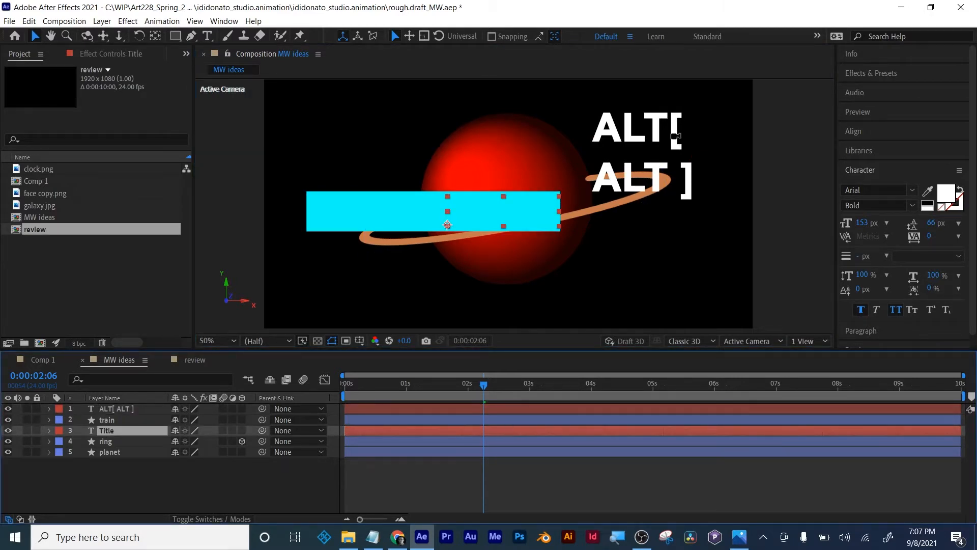
pyautogui.hotkey('alt', '[')
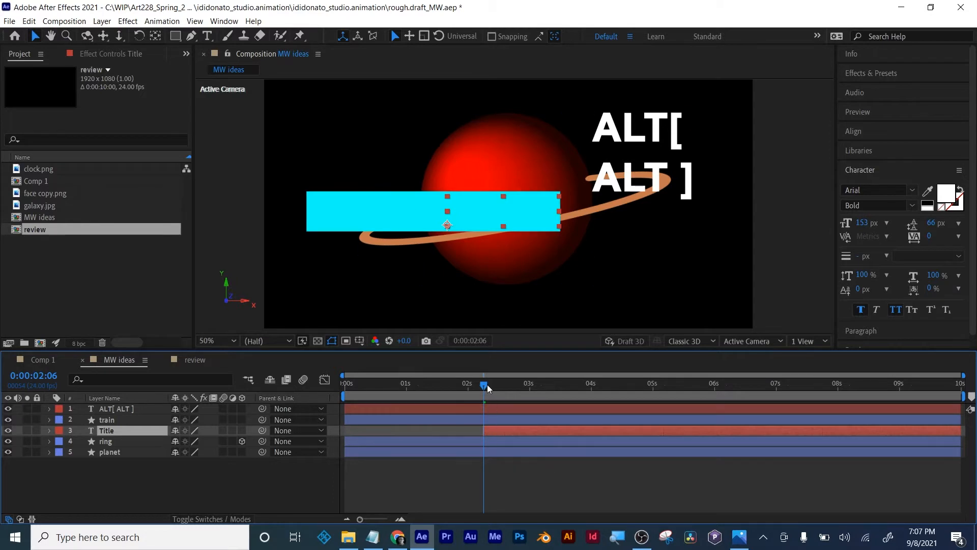
pyautogui.moveTo(483, 389); pyautogui.dragTo(534, 382)
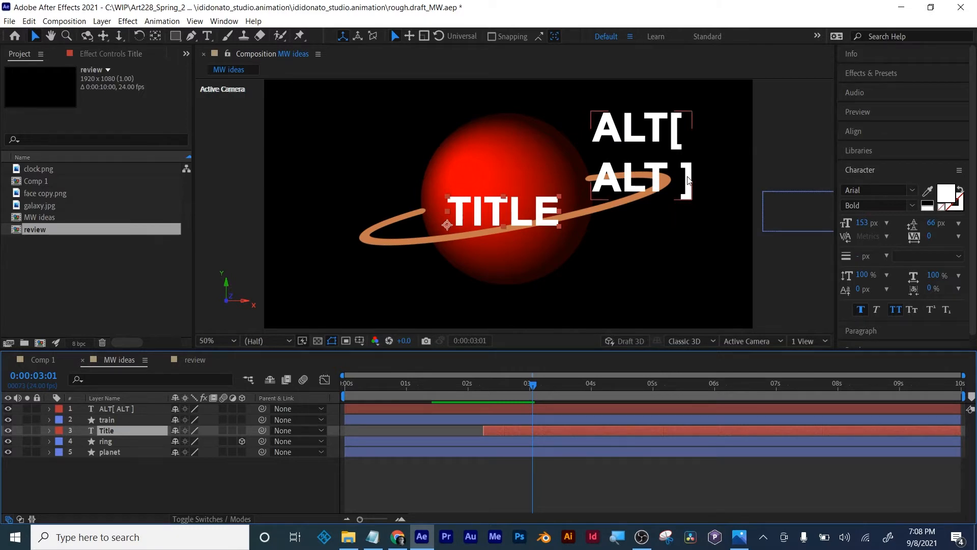
# - Trim the ALT note layer's out point to 0:00:03:20
pyautogui.moveTo(534, 386); pyautogui.dragTo(561, 382)
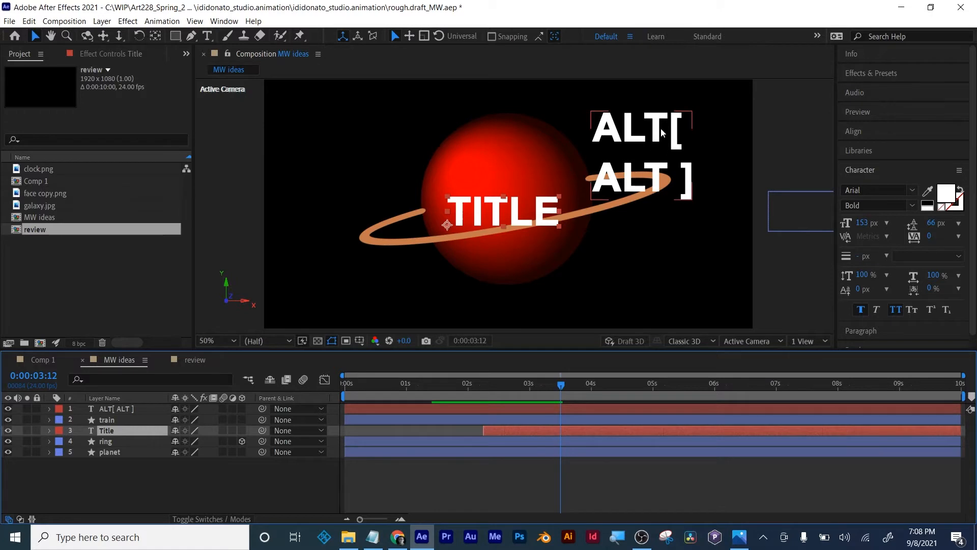
pyautogui.moveTo(562, 383); pyautogui.dragTo(580, 385)
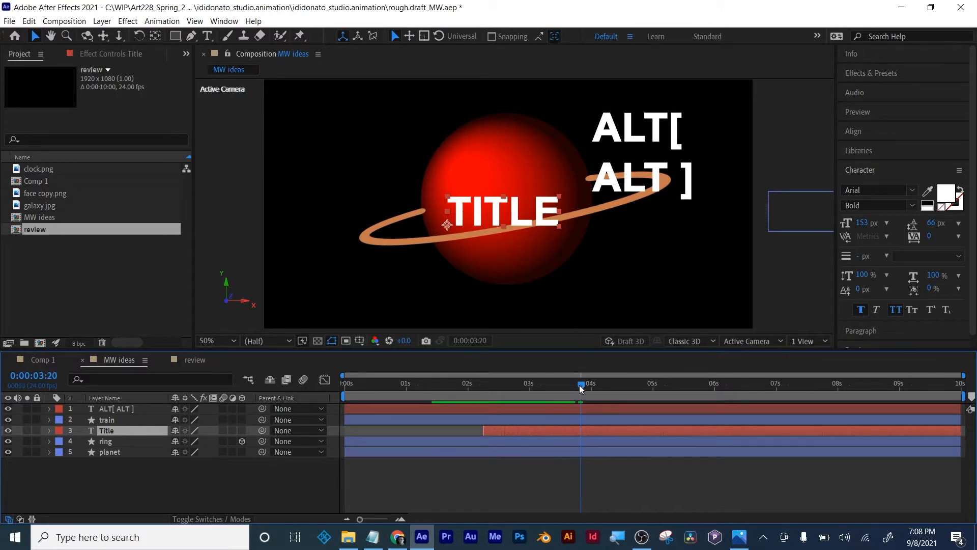
pyautogui.click(129, 408)
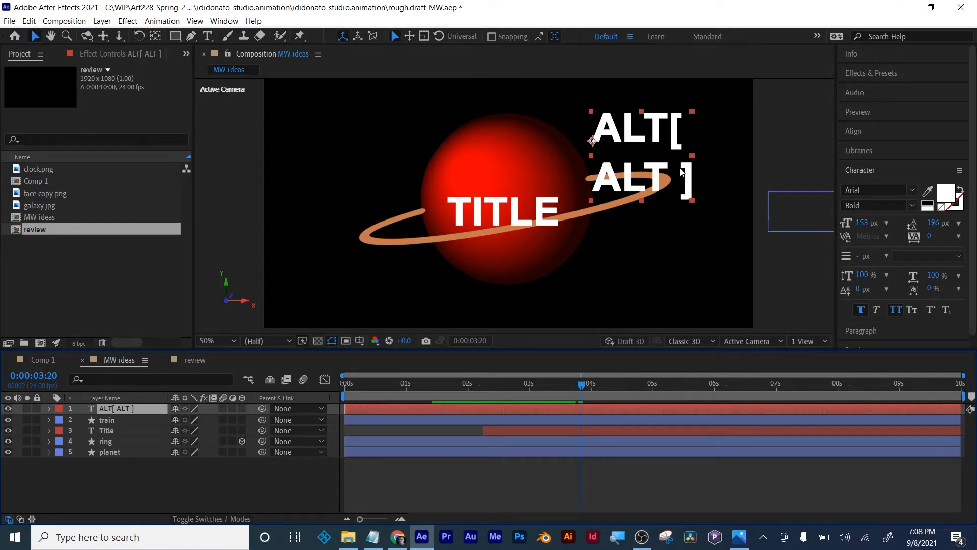
pyautogui.hotkey('alt', ']')
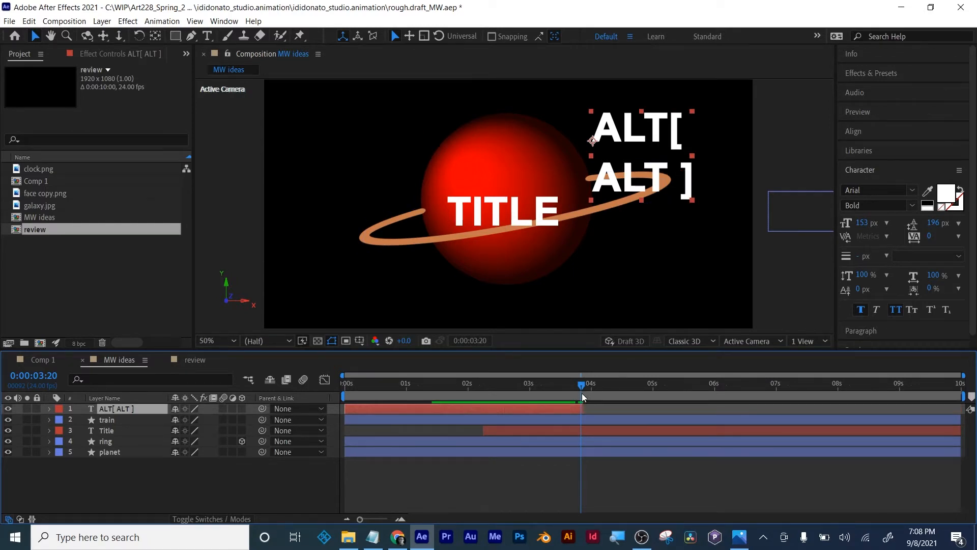
# - Delete the ALT note layer and scrub through the title reveal
pyautogui.moveTo(583, 387); pyautogui.dragTo(465, 390)
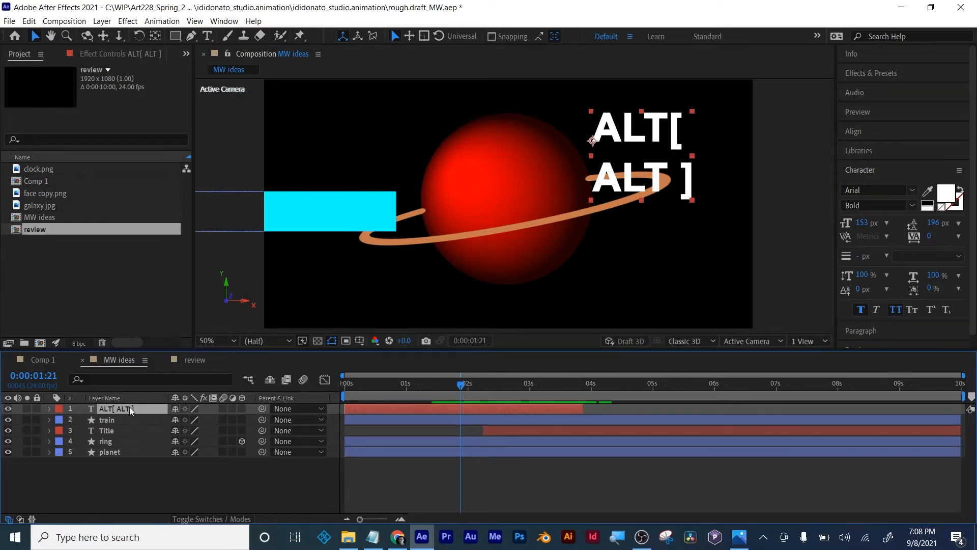
pyautogui.press('Delete')
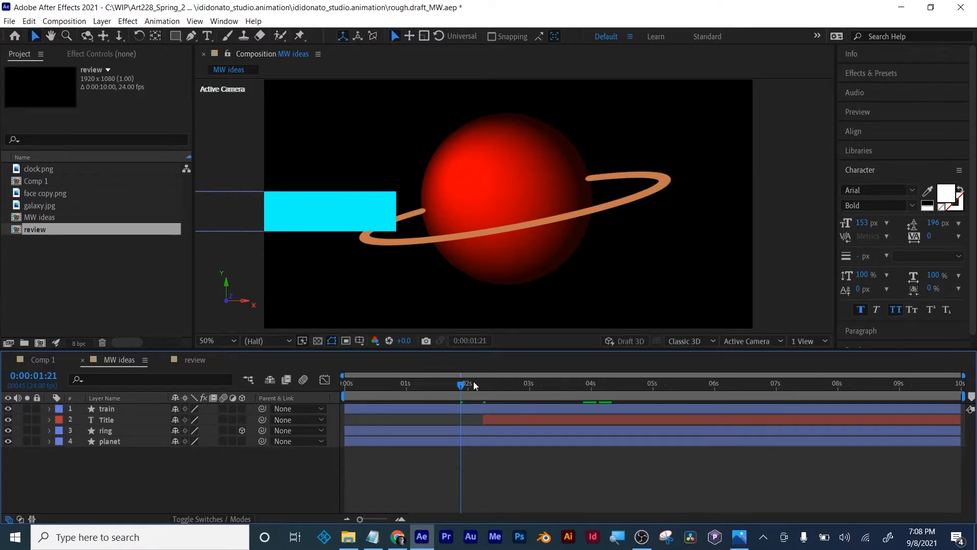
pyautogui.moveTo(467, 386); pyautogui.dragTo(524, 388)
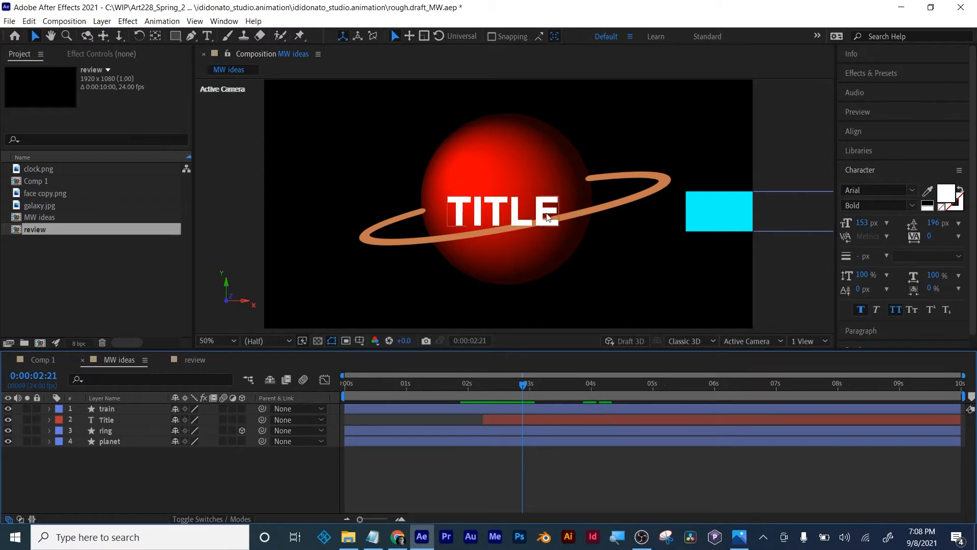
# - Reorder the Title layer between the ring and planet layers, and inspect the ring's overlap of the text up close
pyautogui.click(105, 420)
pyautogui.moveTo(106, 420); pyautogui.dragTo(105, 436)
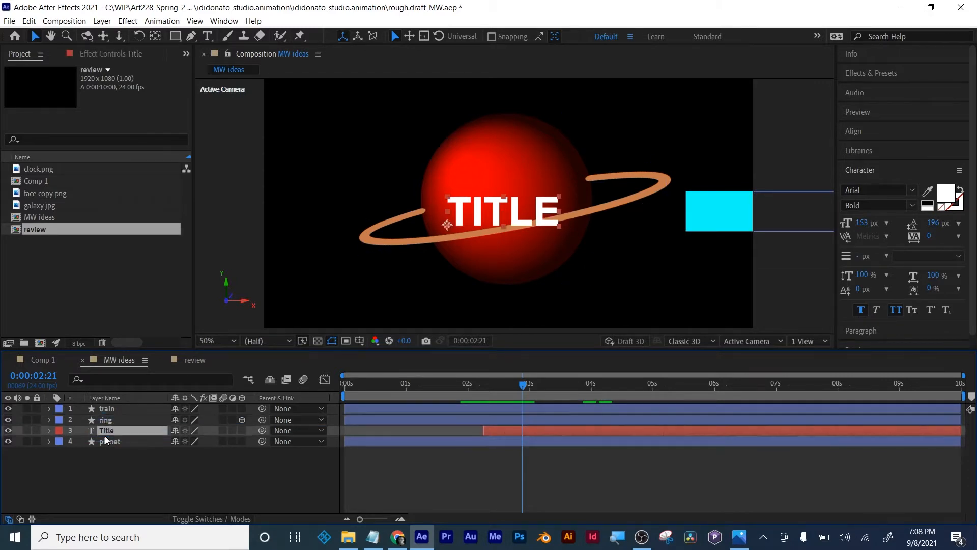
pyautogui.press('/')
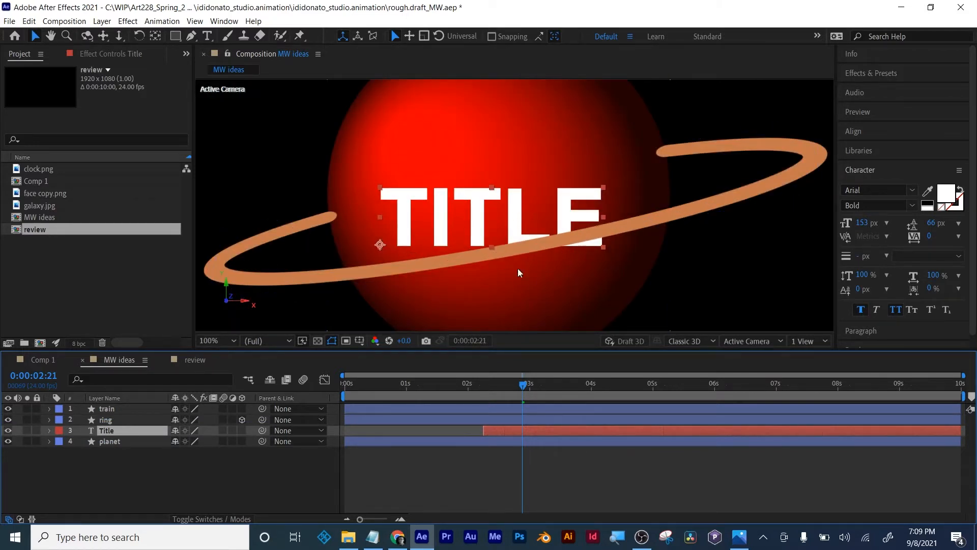
pyautogui.scroll(-1, 526, 365)
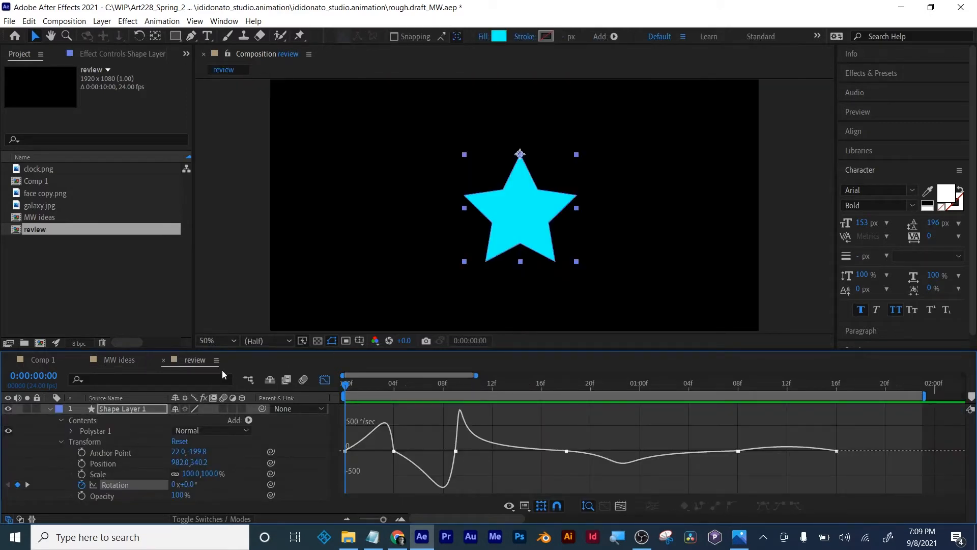
pyautogui.click(128, 362)
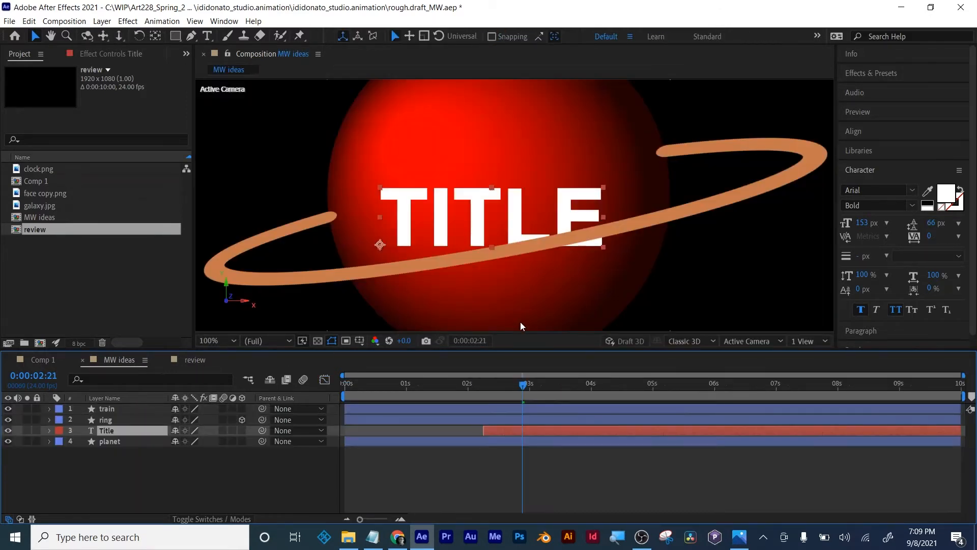
pyautogui.scroll(-2, 519, 311)
pyautogui.click(457, 484)
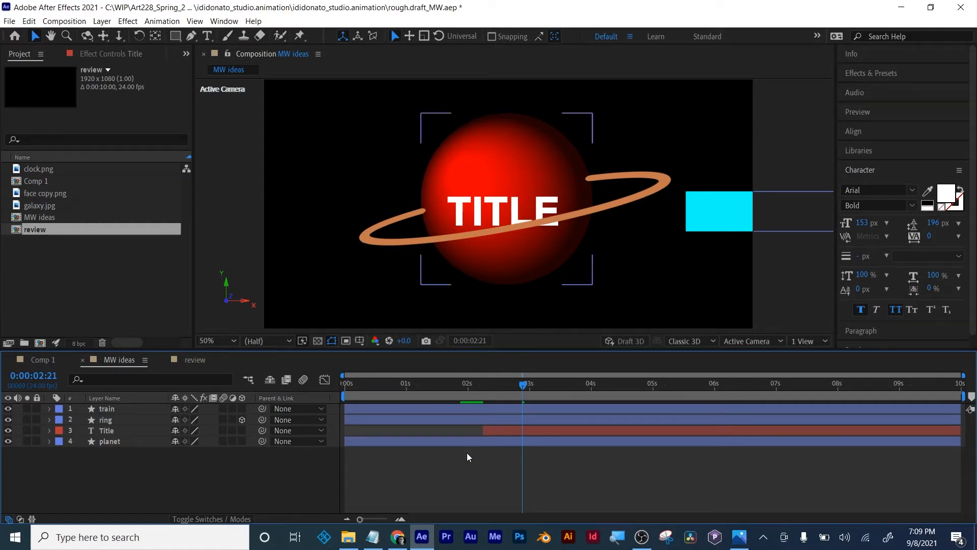
# - Scrub around 0:00:02:09 and check the stacking of the train and ring layers while the train covers the title
pyautogui.moveTo(512, 386); pyautogui.dragTo(494, 386)
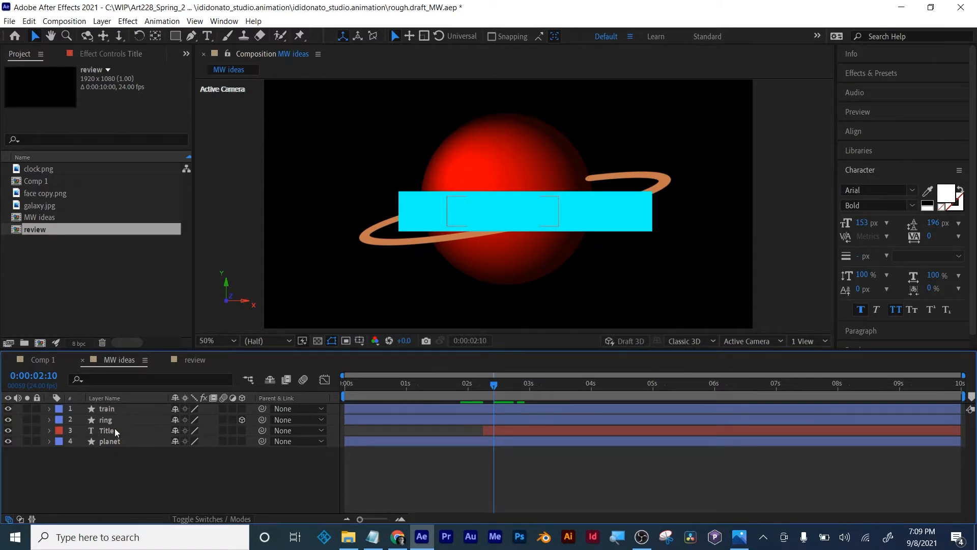
pyautogui.click(104, 410)
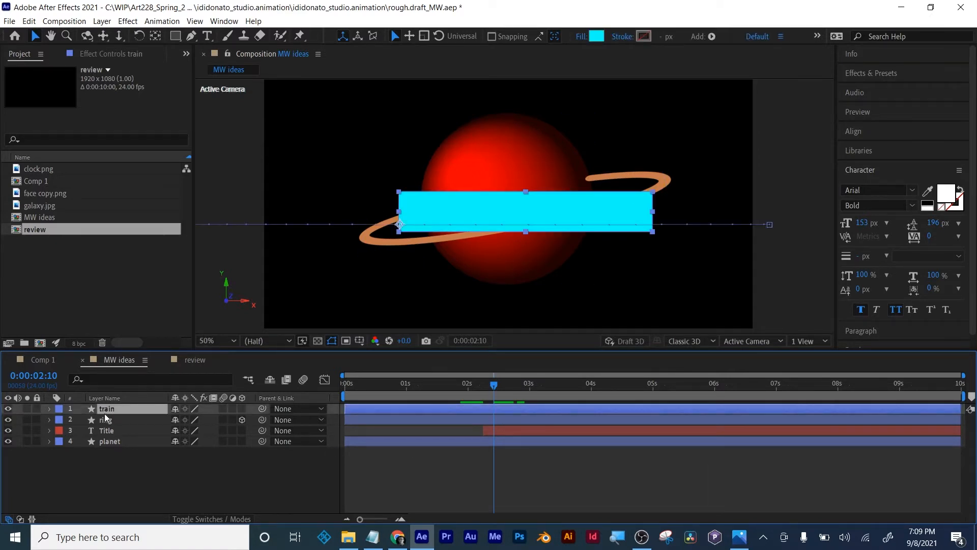
pyautogui.click(105, 419)
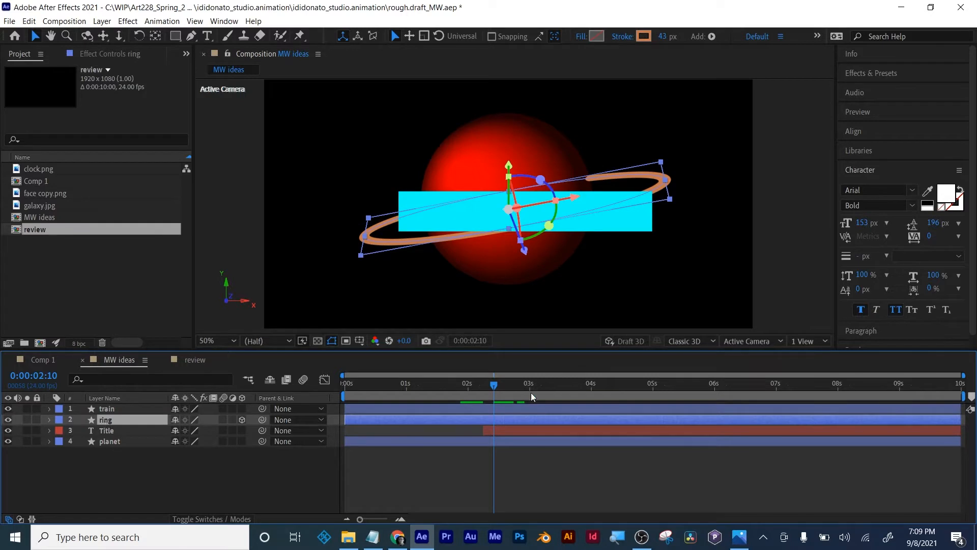
pyautogui.moveTo(499, 385)
pyautogui.mouseDown()
pyautogui.moveTo(481, 385)
pyautogui.moveTo(522, 386)
pyautogui.moveTo(491, 386)
pyautogui.mouseUp()
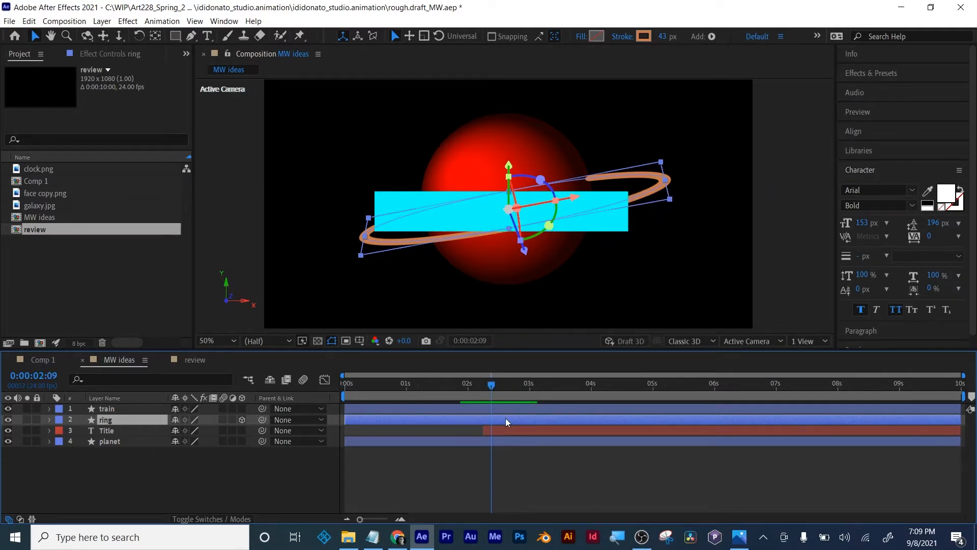
# - Trim the train layer to start just before its first position keyframe and end at 0:00:03:04, just after its last keyframe
pyautogui.click(511, 409)
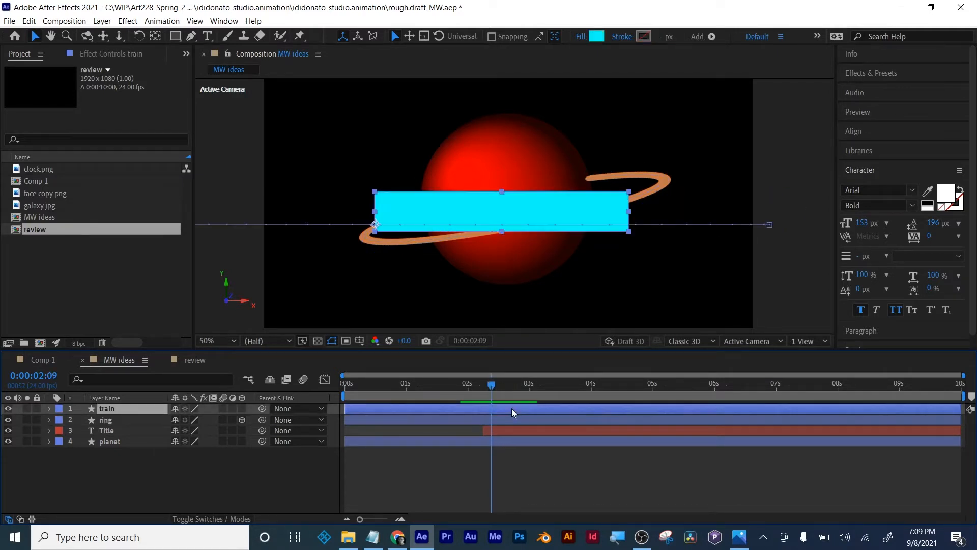
pyautogui.press('p')
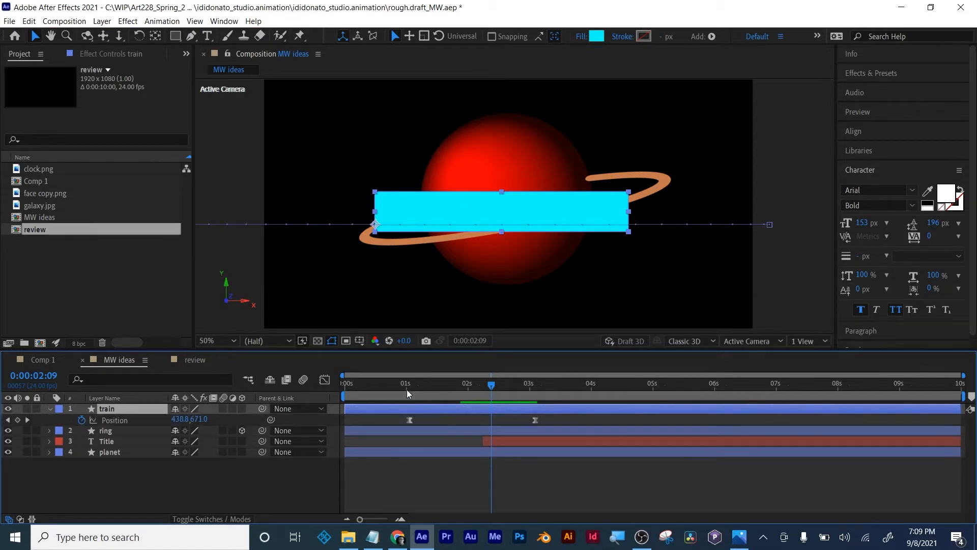
pyautogui.moveTo(407, 389); pyautogui.dragTo(453, 384)
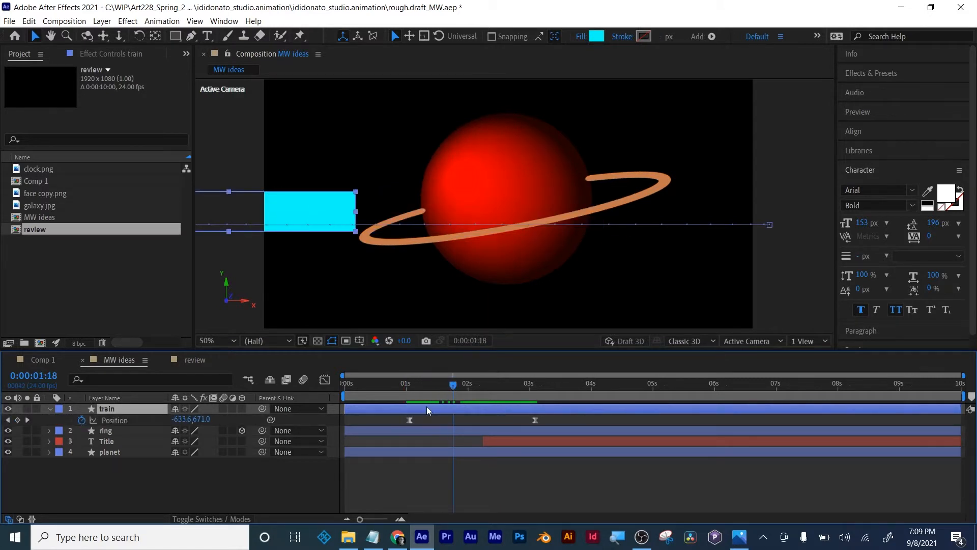
pyautogui.moveTo(345, 409); pyautogui.dragTo(455, 406)
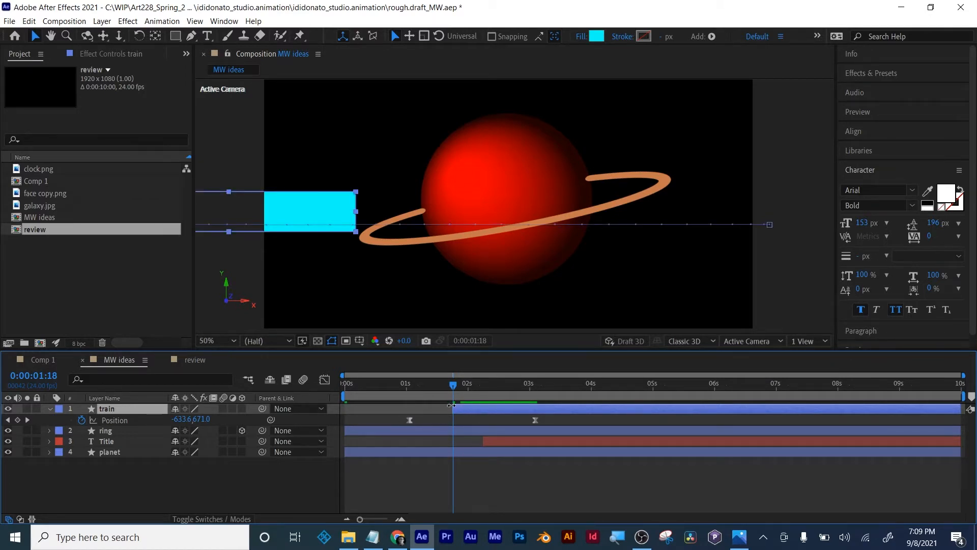
pyautogui.moveTo(448, 406); pyautogui.dragTo(540, 382)
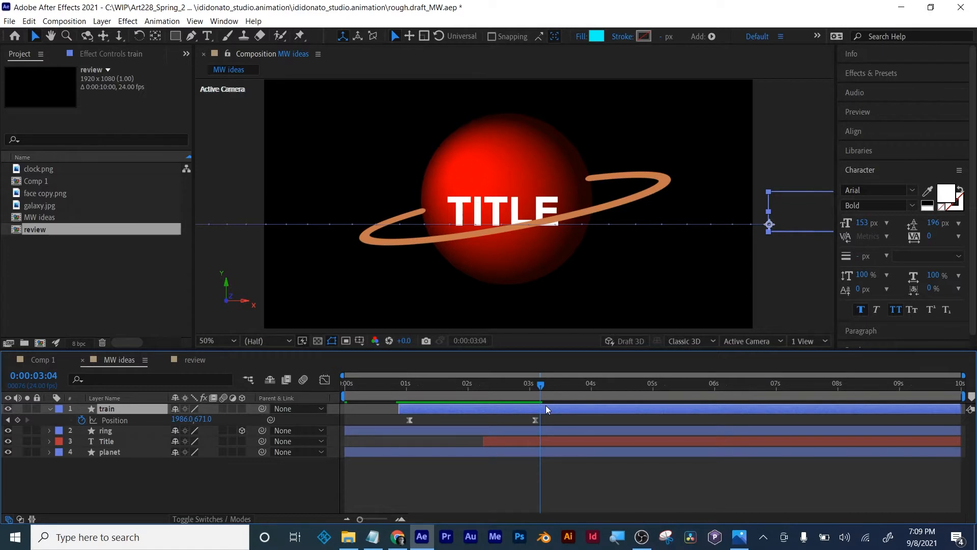
pyautogui.hotkey('alt', ']')
pyautogui.click(522, 492)
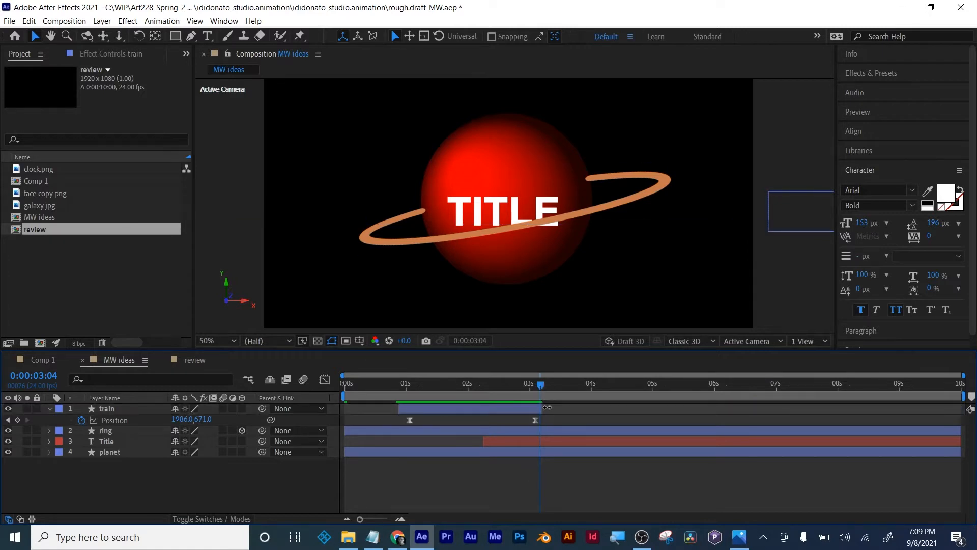
pyautogui.press('u')
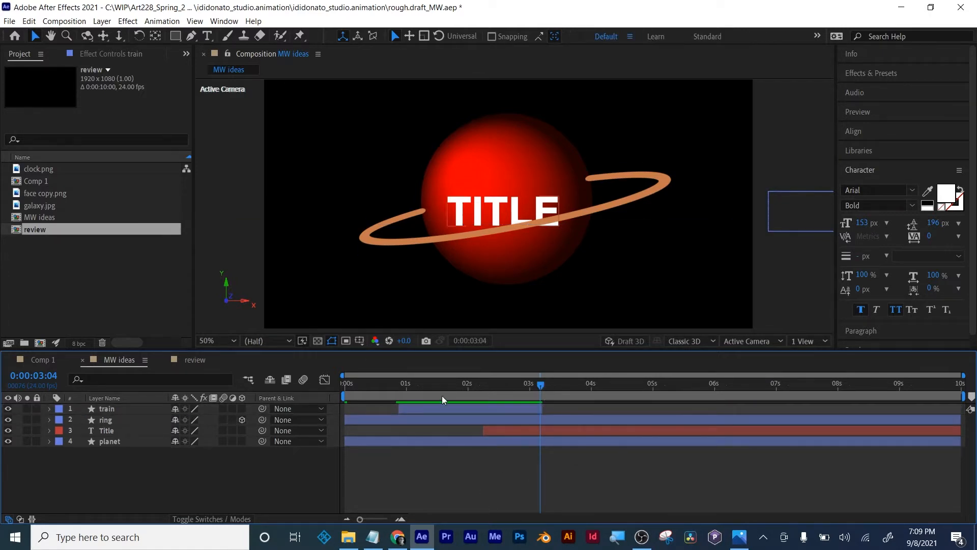
# - Scrub through the trimmed train's pass up to 0:00:03:14 and look over the train layer's modified properties
pyautogui.moveTo(383, 383); pyautogui.dragTo(548, 372)
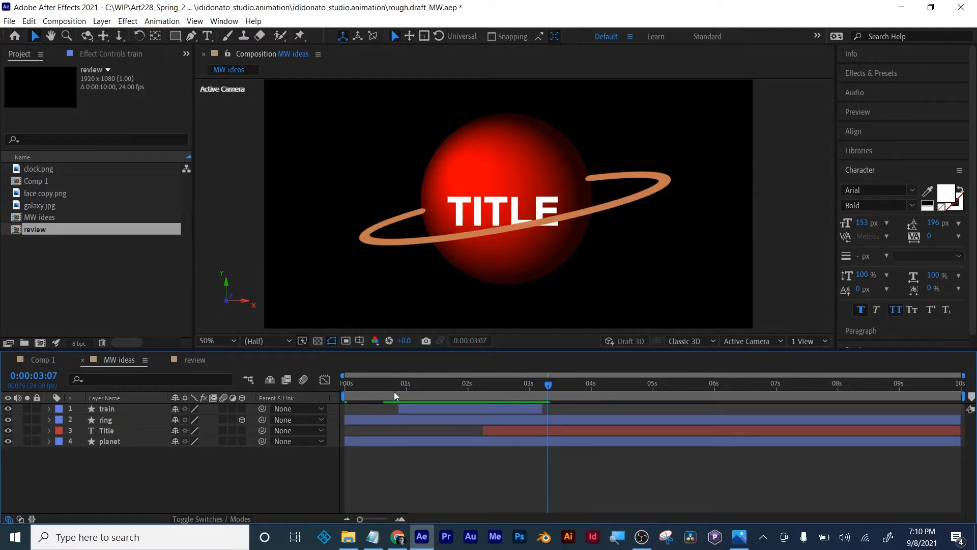
pyautogui.moveTo(394, 392); pyautogui.dragTo(566, 383)
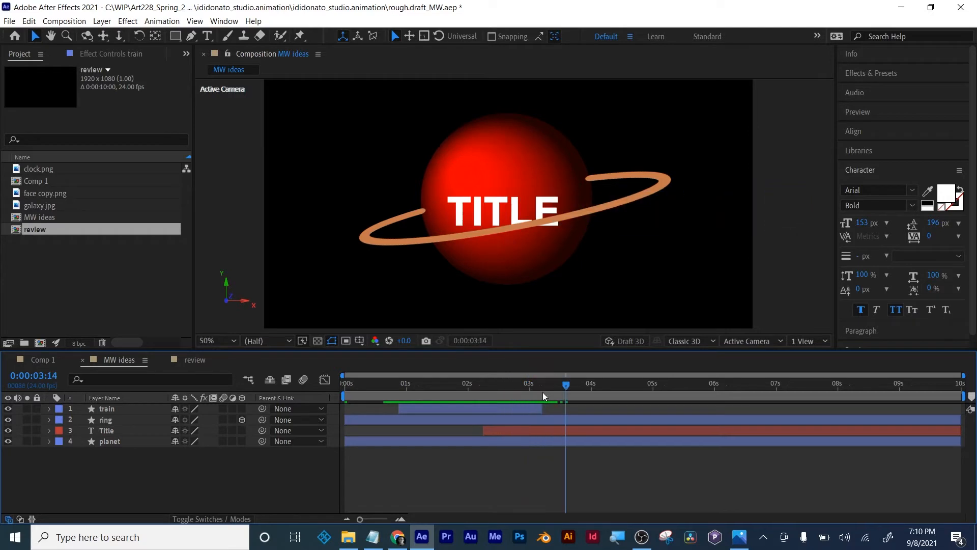
pyautogui.click(514, 408)
pyautogui.press('u')
pyautogui.press('u')
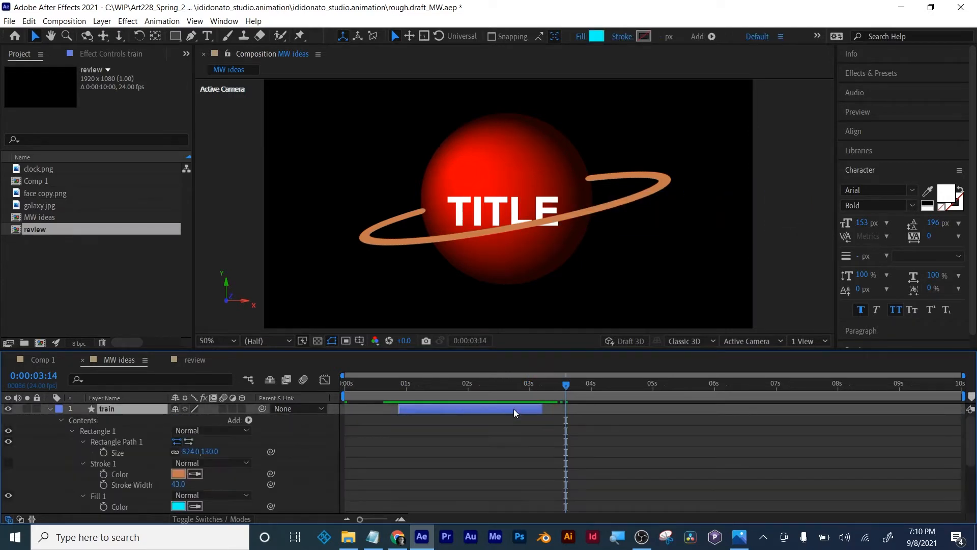
pyautogui.press('u')
pyautogui.click(499, 466)
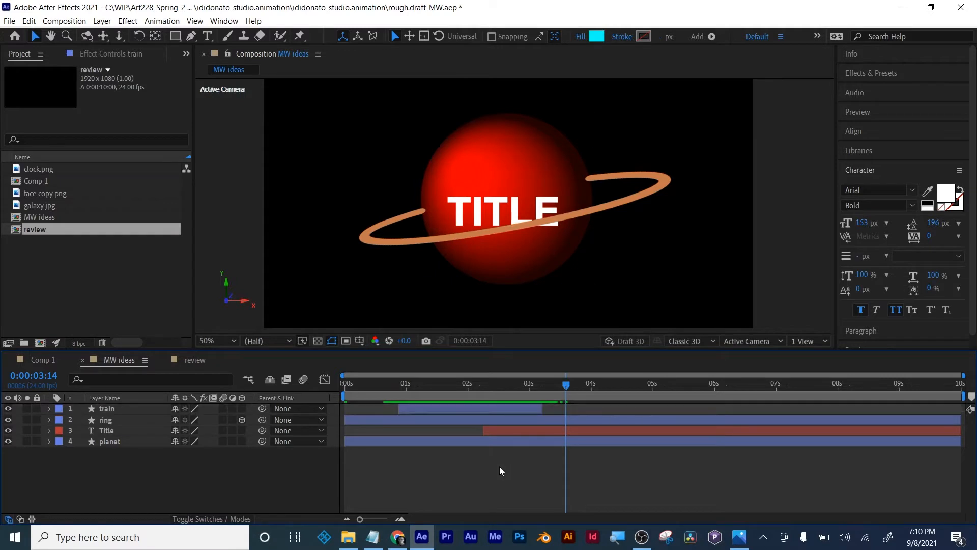
# - Scrub between 0:00:02:11 and 0:00:02:17 to examine how the train hides and uncovers the title
pyautogui.moveTo(533, 388); pyautogui.dragTo(548, 371)
pyautogui.moveTo(534, 407); pyautogui.dragTo(496, 402)
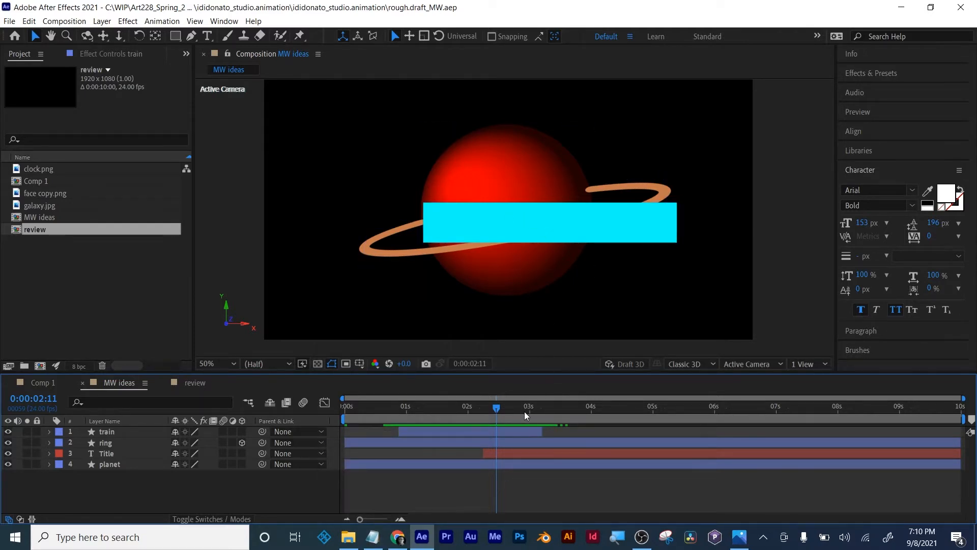
pyautogui.moveTo(495, 408); pyautogui.dragTo(512, 408)
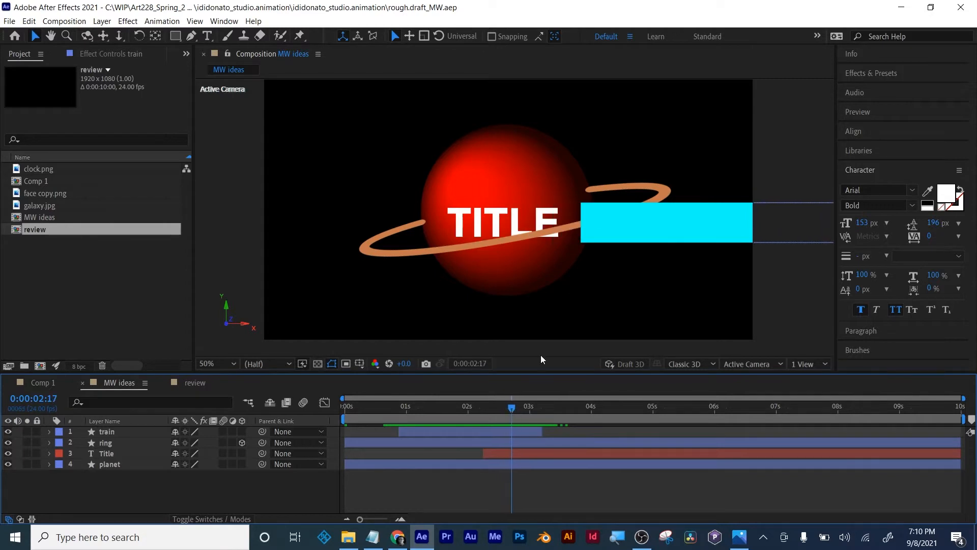
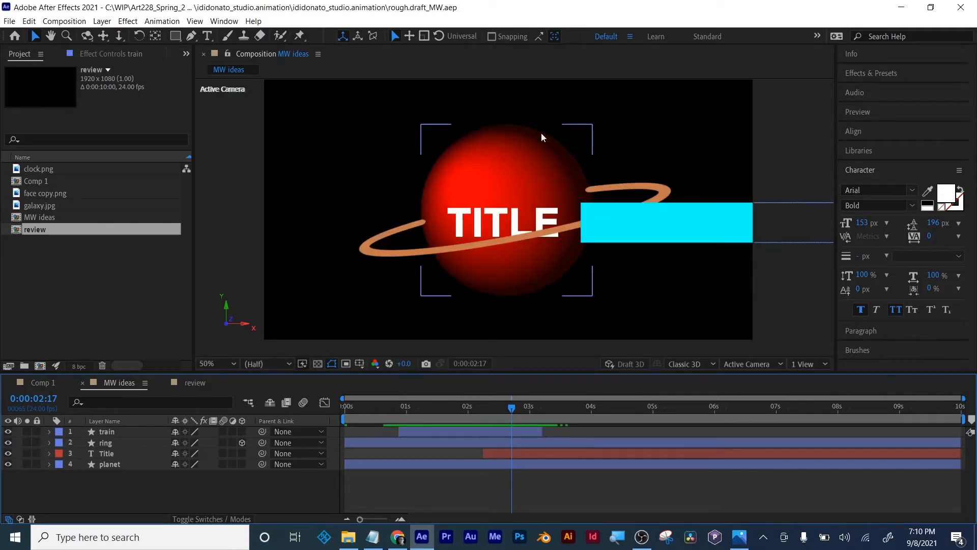
# - Scrub back to 0:00:02:09 and check the outer space topic in the Week02 notes in Notepad
pyautogui.scroll(-2, 440, 196)
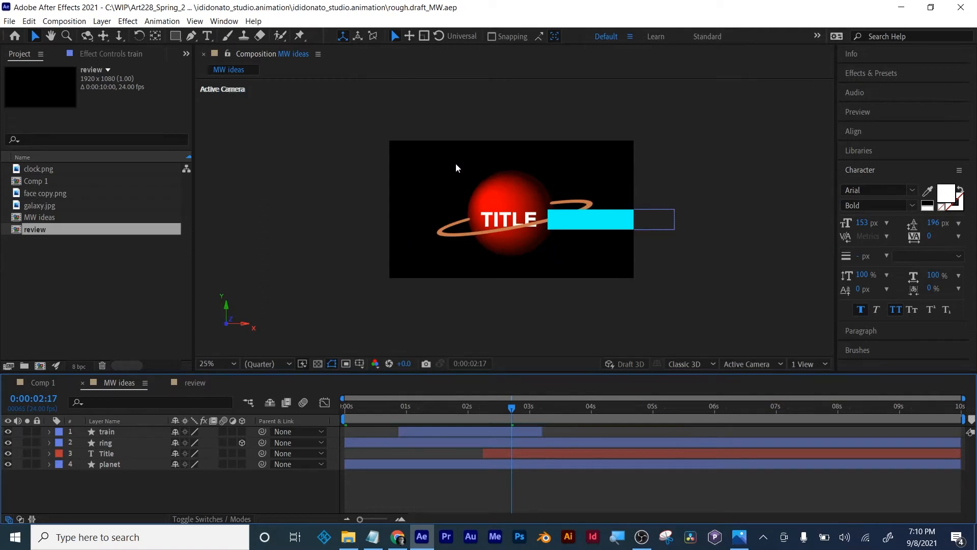
pyautogui.moveTo(511, 407)
pyautogui.mouseDown()
pyautogui.moveTo(536, 407)
pyautogui.moveTo(482, 407)
pyautogui.moveTo(525, 407)
pyautogui.moveTo(493, 402)
pyautogui.mouseUp()
pyautogui.click(372, 537)
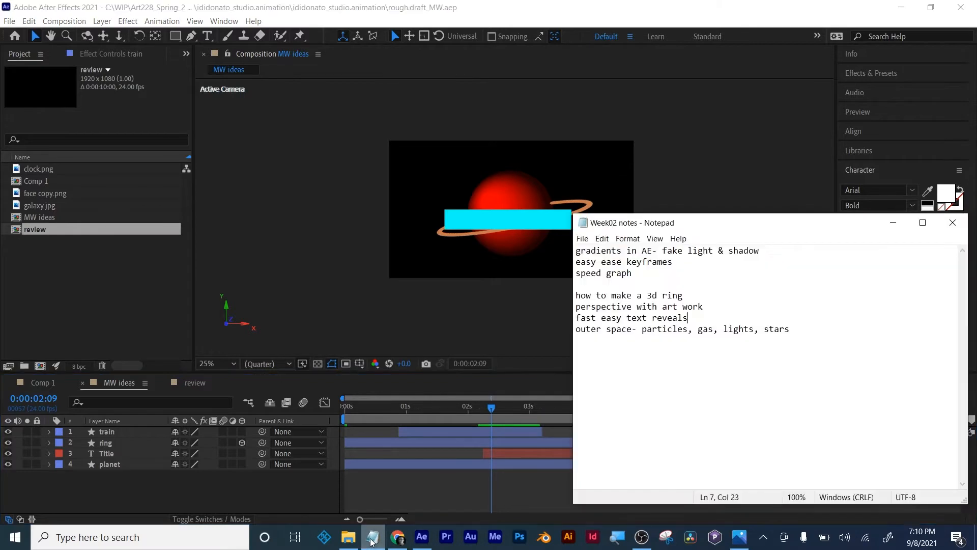
pyautogui.moveTo(598, 328); pyautogui.dragTo(711, 328)
pyautogui.click(438, 478)
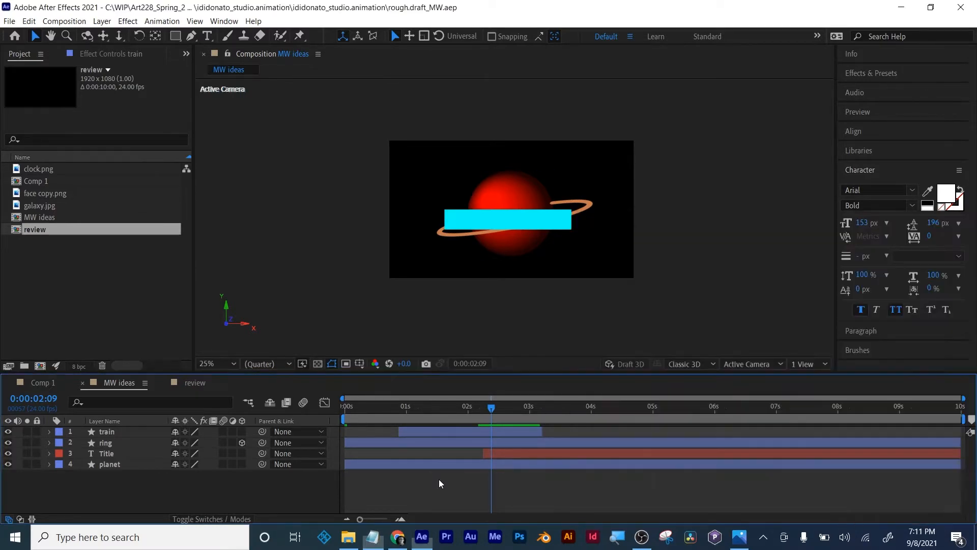
# - Close the review composition and scrub Comp 1 from the start to 0:00:04:20
pyautogui.click(187, 382)
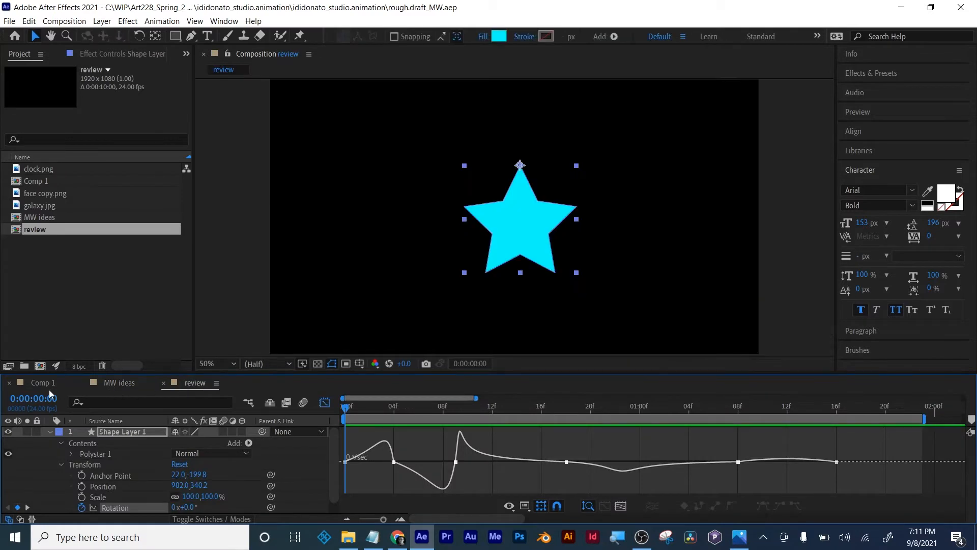
pyautogui.click(163, 382)
pyautogui.click(38, 383)
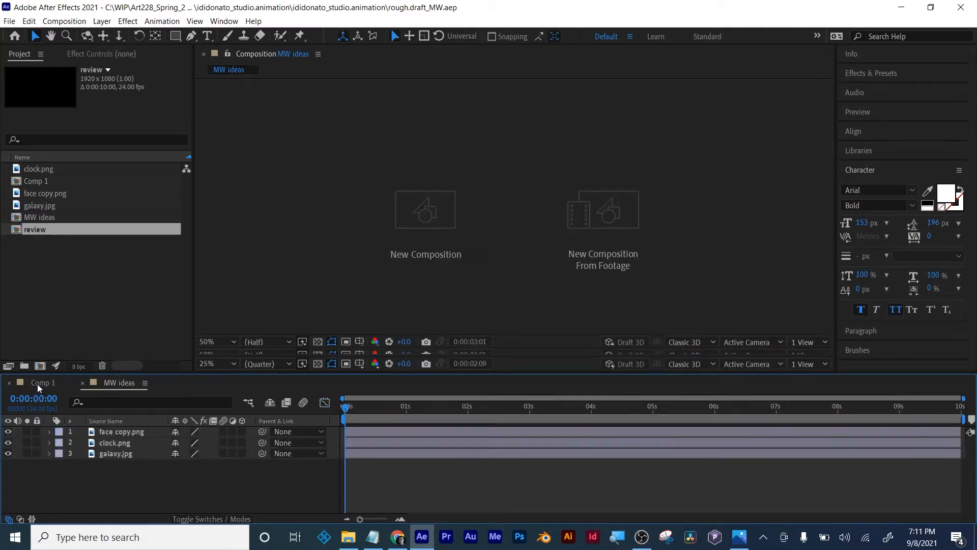
pyautogui.click(371, 407)
pyautogui.moveTo(374, 409); pyautogui.dragTo(648, 408)
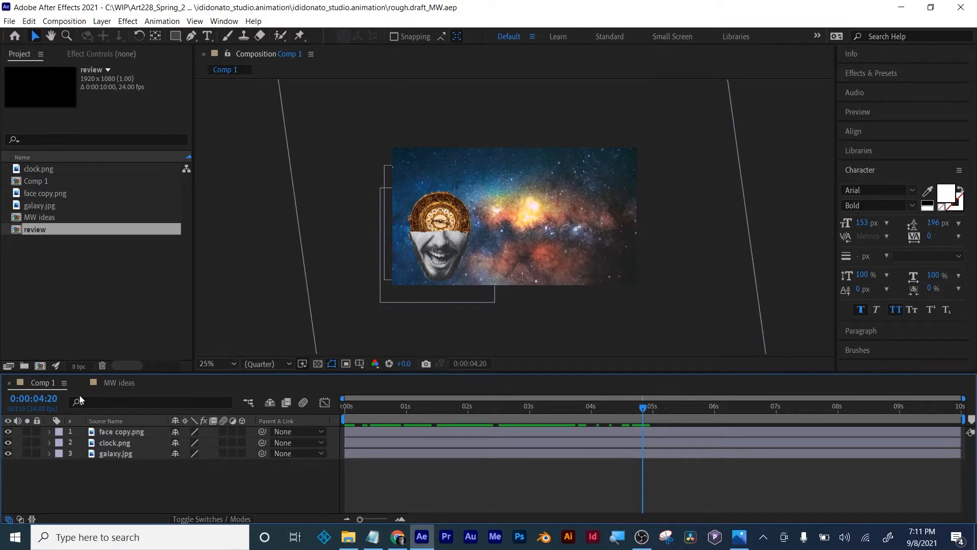
# - Return to the MW ideas composition and look at the train in front of the planet at 0:00:02:09
pyautogui.click(115, 382)
pyautogui.press('.')
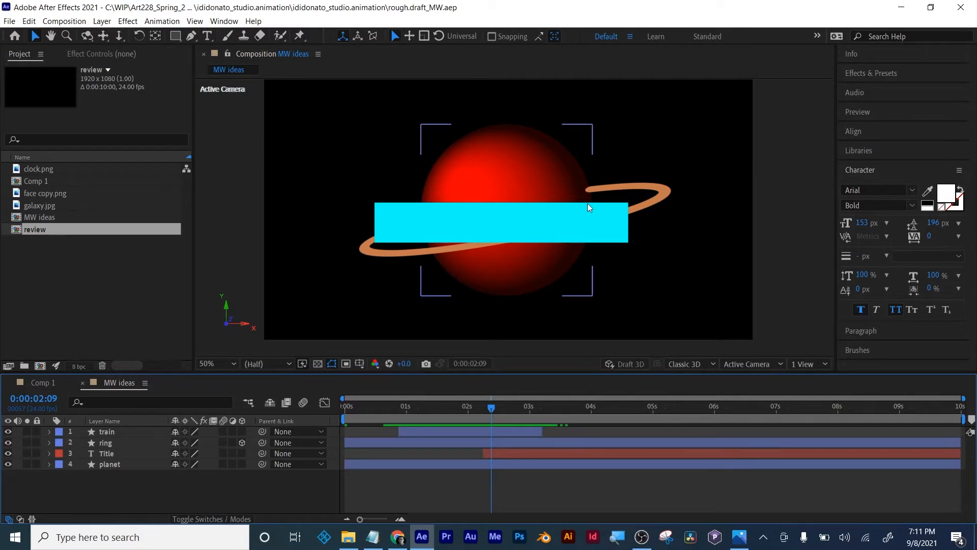
pyautogui.moveTo(491, 410)
pyautogui.mouseDown()
pyautogui.moveTo(522, 408)
pyautogui.moveTo(492, 406)
pyautogui.mouseUp()
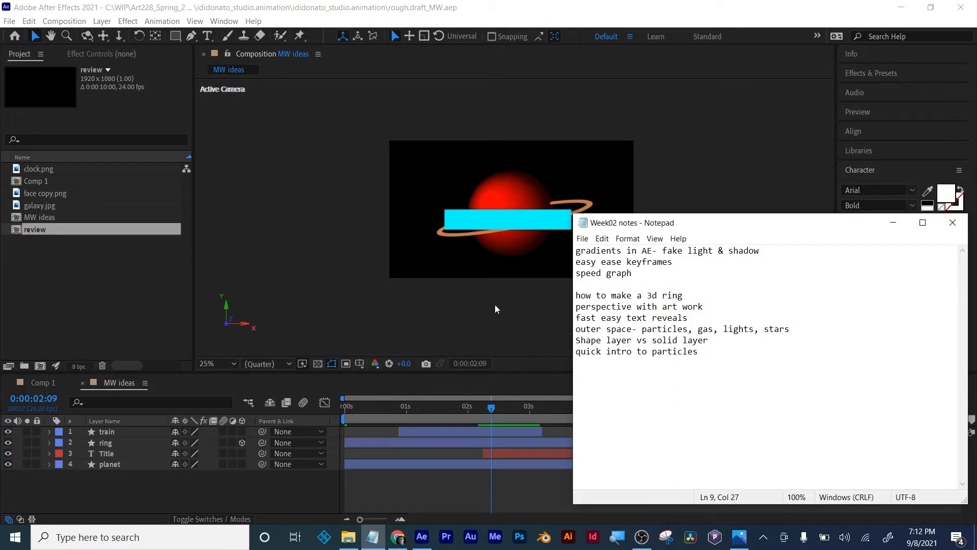
pyautogui.click(495, 308)
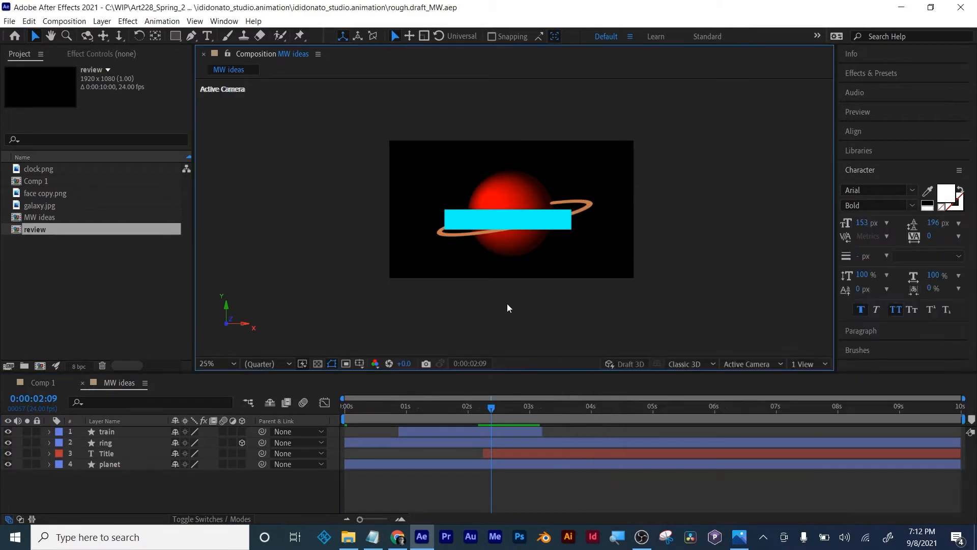
# - Select the train layer, look over the available shape tools, and deselect the layer
pyautogui.click(115, 431)
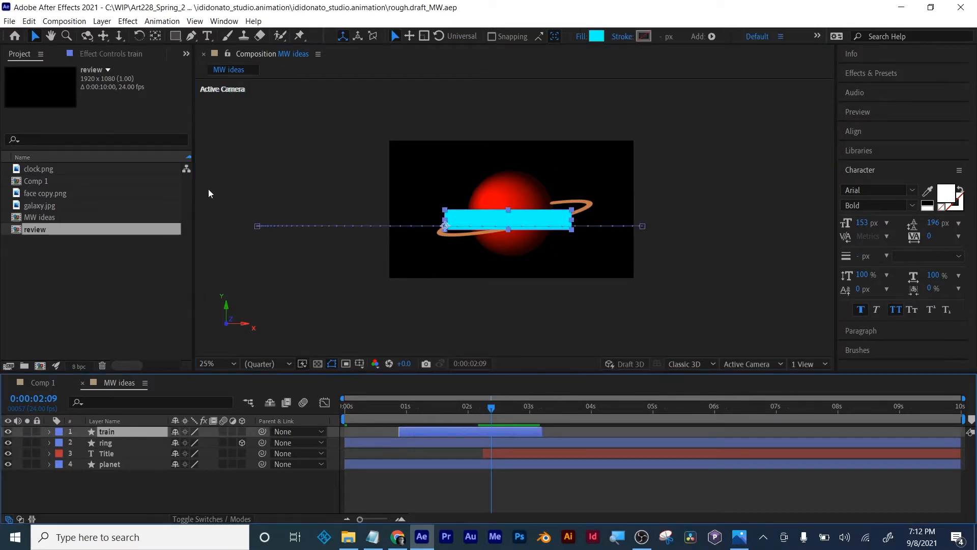
pyautogui.click(176, 35)
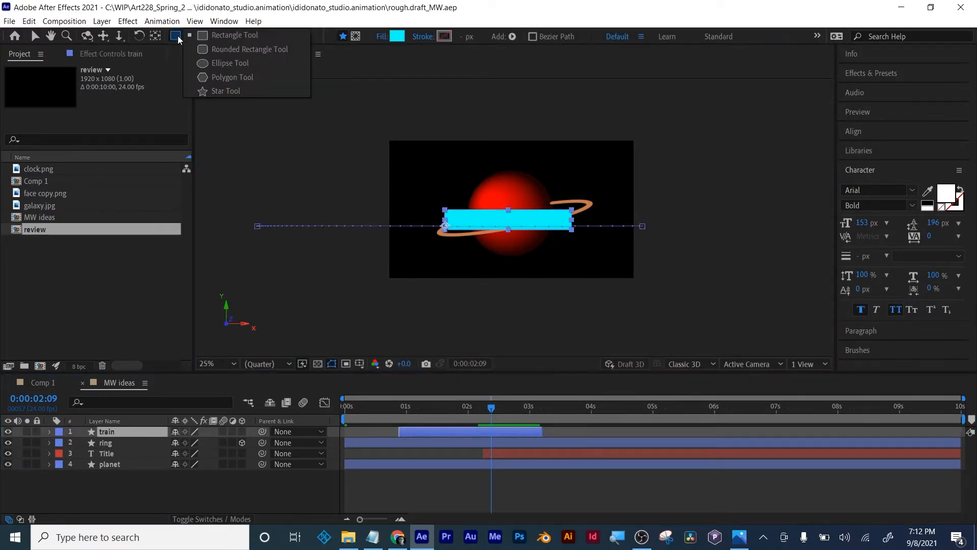
pyautogui.click(396, 497)
pyautogui.press('.')
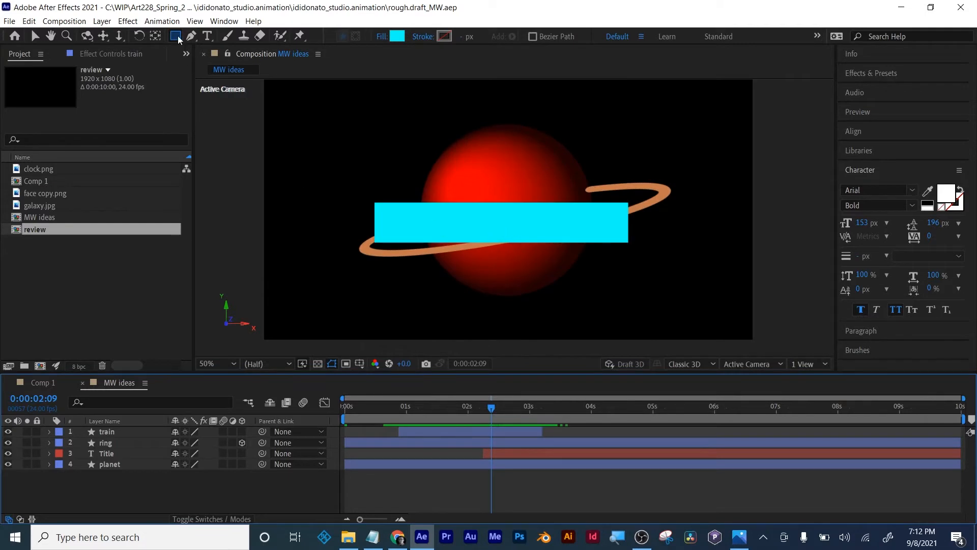
# - Draw a wavy open four-point path across the top of the planet with the Pen tool on a new shape layer
pyautogui.moveTo(191, 35); pyautogui.dragTo(213, 47)
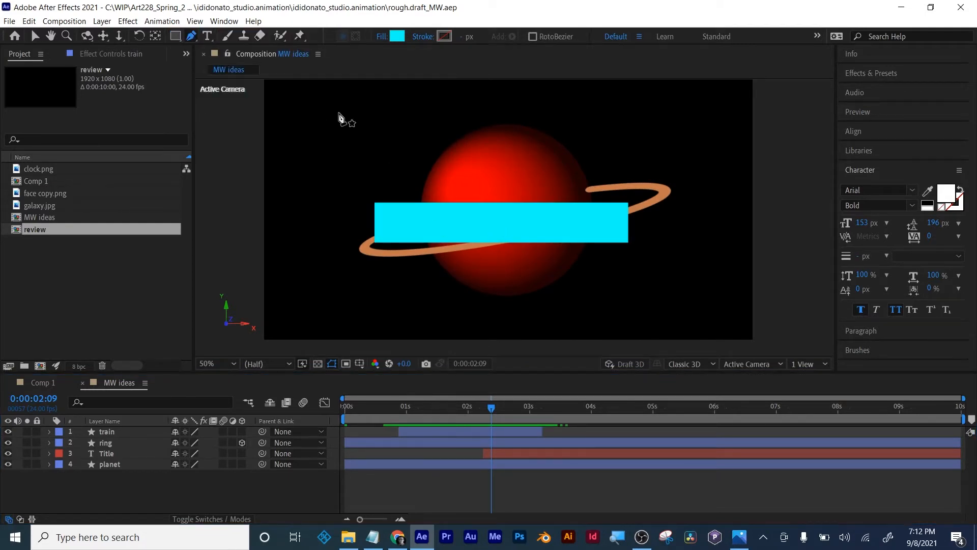
pyautogui.moveTo(339, 113); pyautogui.dragTo(345, 132)
pyautogui.moveTo(383, 158); pyautogui.dragTo(407, 131)
pyautogui.moveTo(494, 107); pyautogui.dragTo(586, 171)
pyautogui.moveTo(700, 184); pyautogui.dragTo(701, 173)
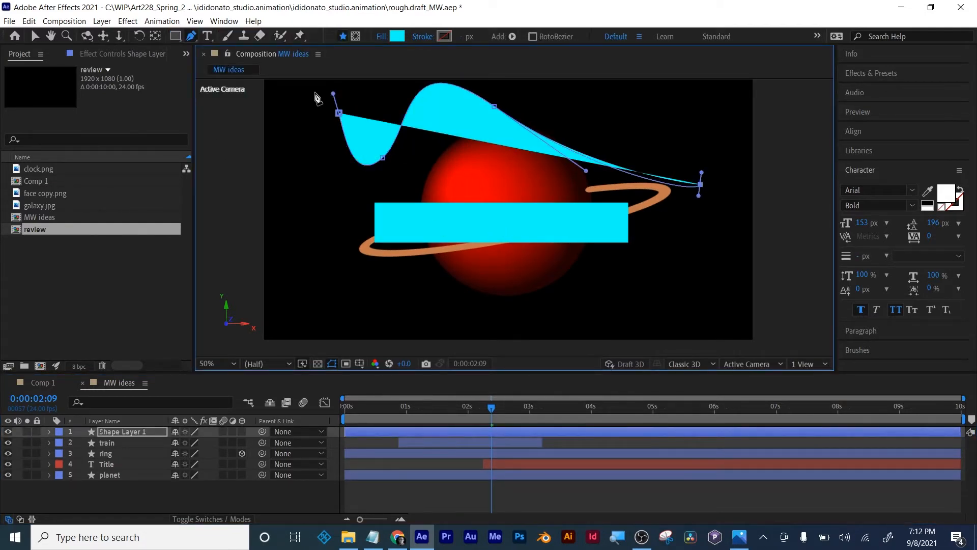
# - Set the wavy path's fill to None and its stroke to Solid Color
pyautogui.click(382, 36)
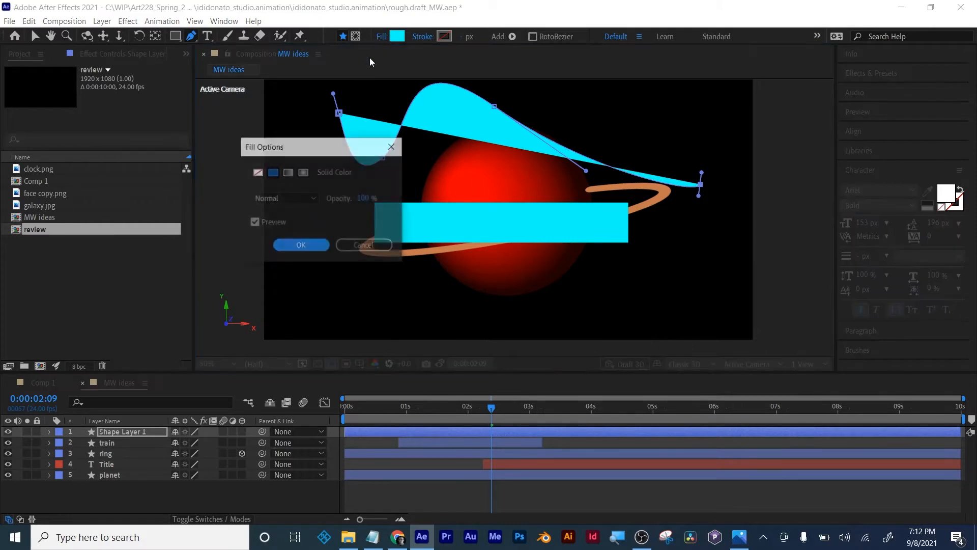
pyautogui.click(257, 172)
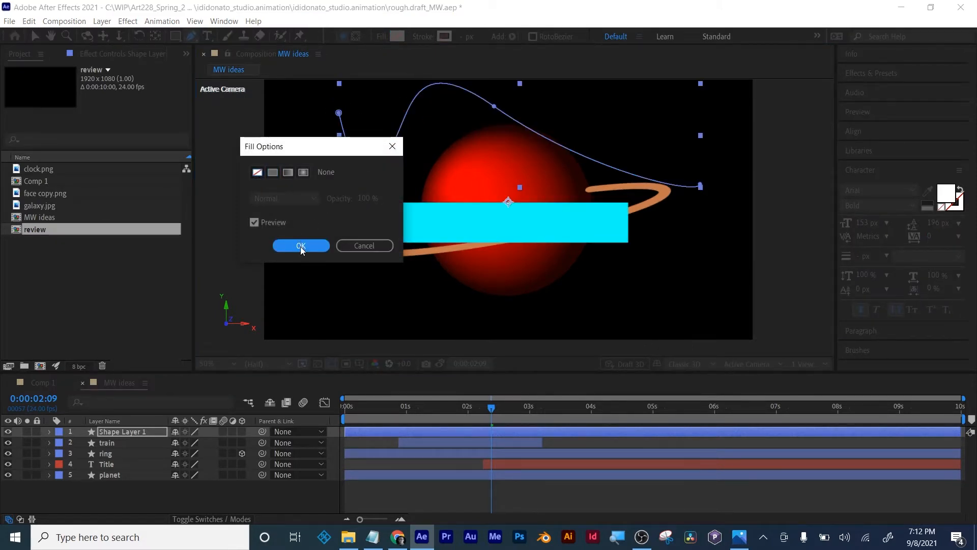
pyautogui.click(301, 246)
pyautogui.click(423, 36)
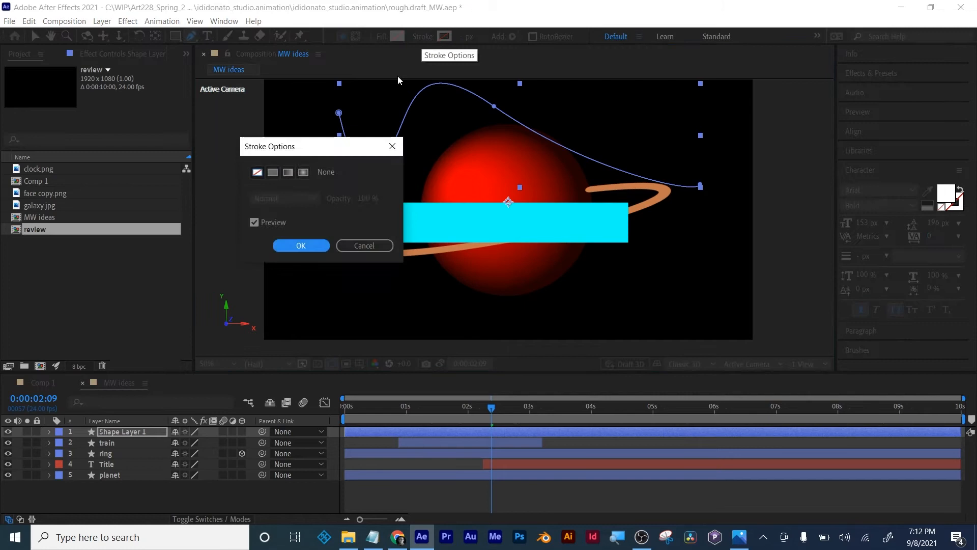
pyautogui.click(273, 173)
pyautogui.click(301, 245)
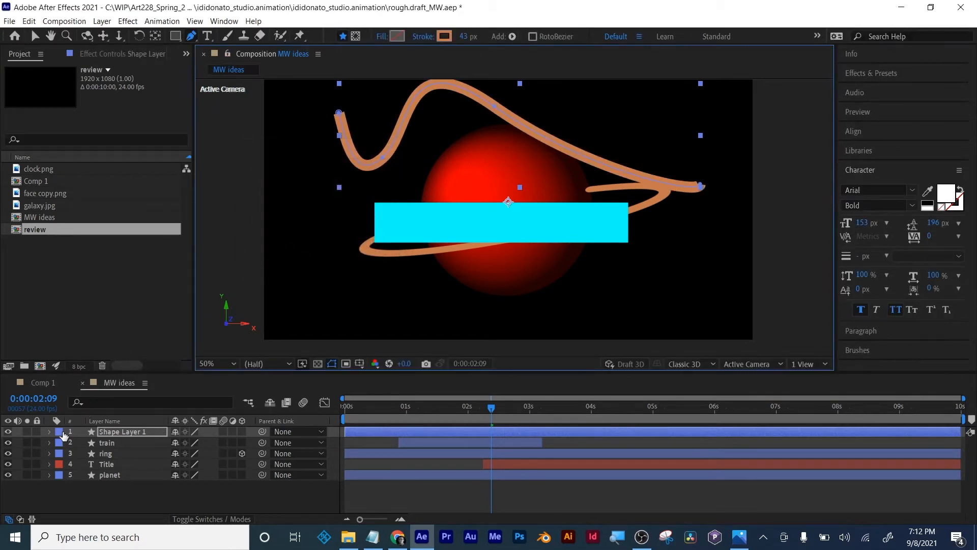
# - Rename the wavy path's shape layer as stroke
pyautogui.click(109, 429)
pyautogui.press('Return')
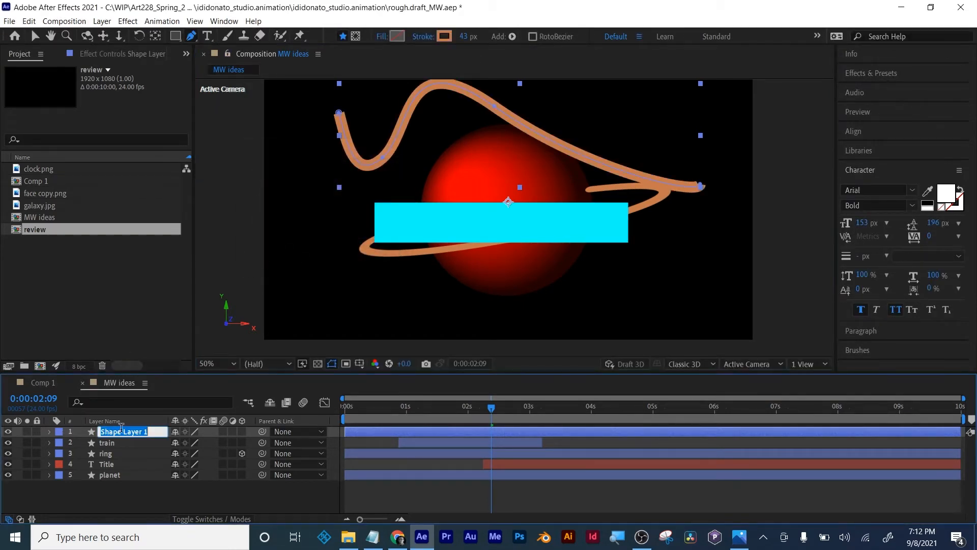
pyautogui.write('stroke')
pyautogui.press('Return')
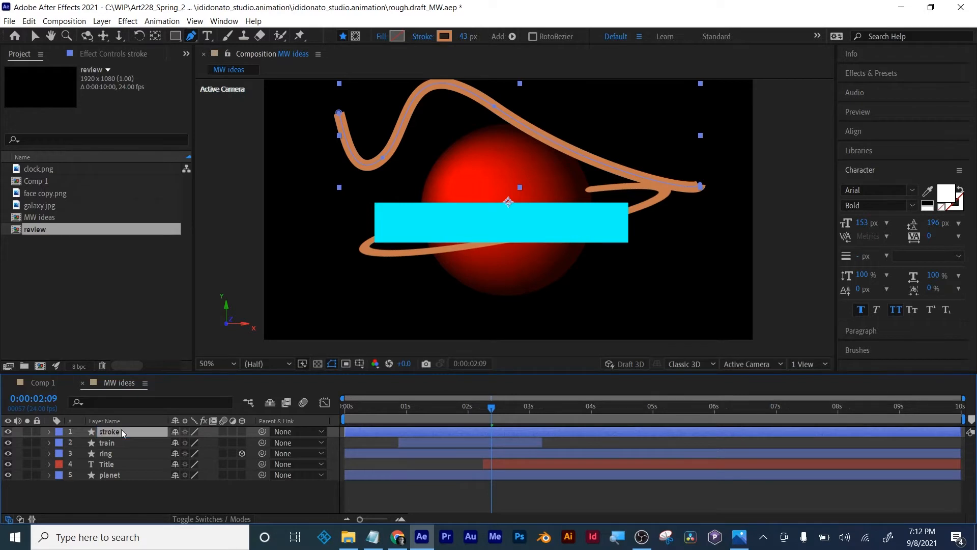
# - Expand the stroke layer's contents down to Path 1 and start keyframing its Path property at 0:00:00:19
pyautogui.click(49, 432)
pyautogui.click(59, 444)
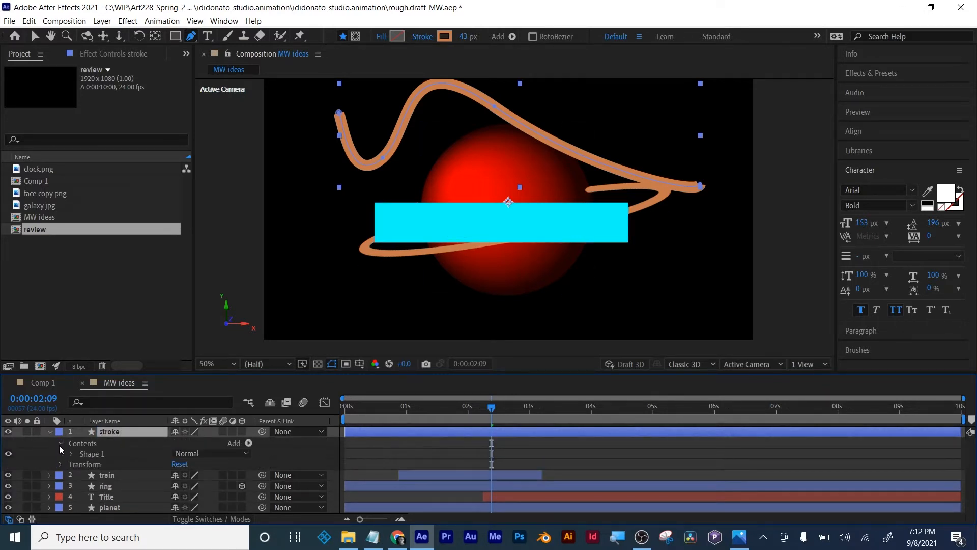
pyautogui.click(69, 453)
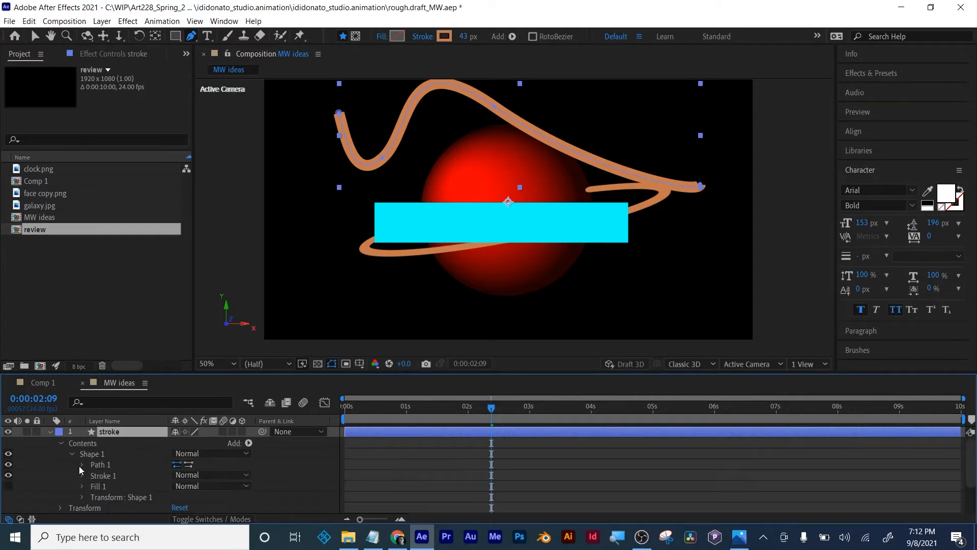
pyautogui.click(82, 464)
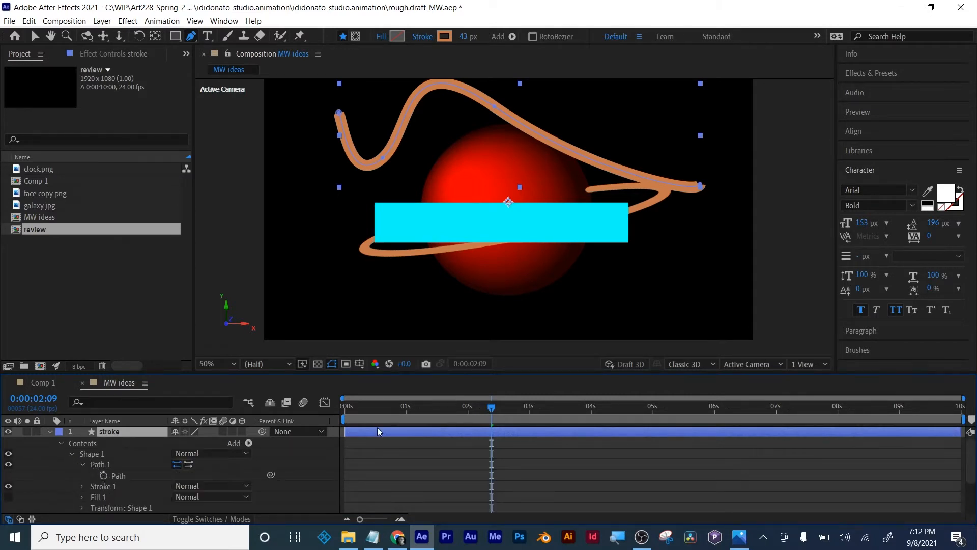
pyautogui.moveTo(491, 407); pyautogui.dragTo(394, 407)
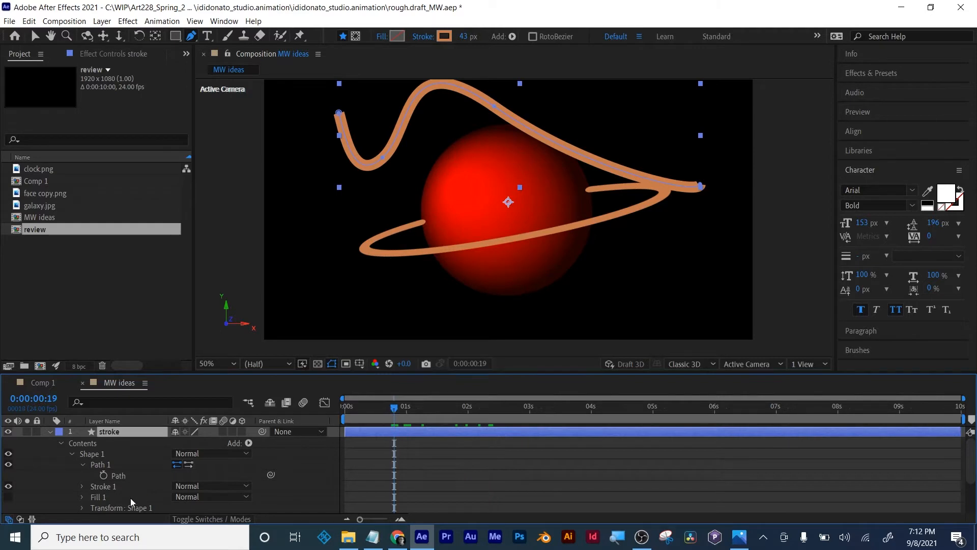
pyautogui.click(100, 475)
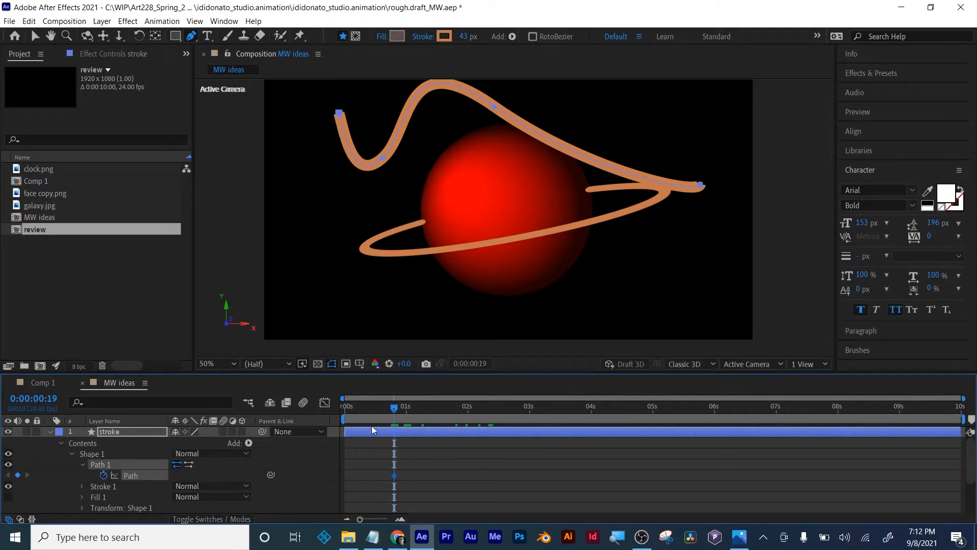
# - At 0:00:01:19, move the second point of the stroke's path down and slightly right for a new path keyframe
pyautogui.moveTo(396, 412); pyautogui.dragTo(455, 407)
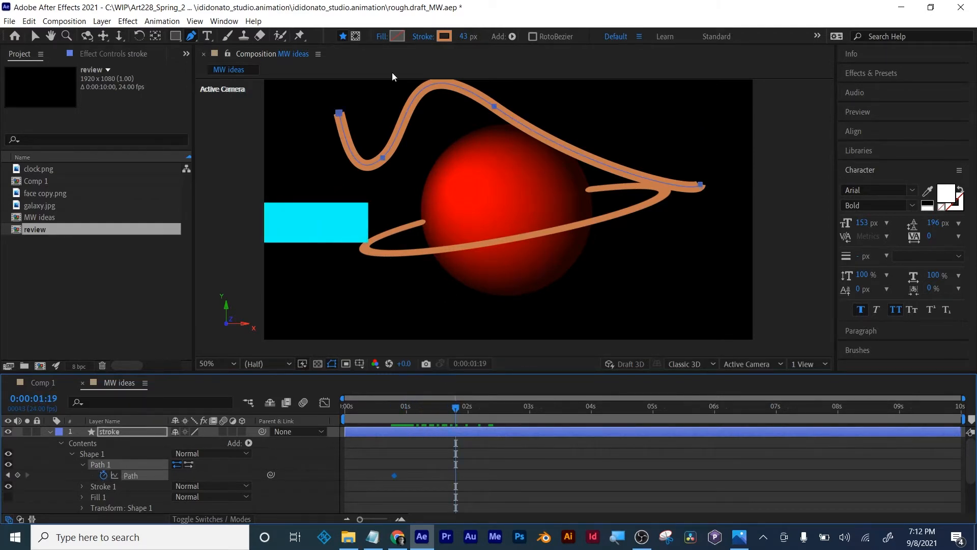
pyautogui.click(35, 36)
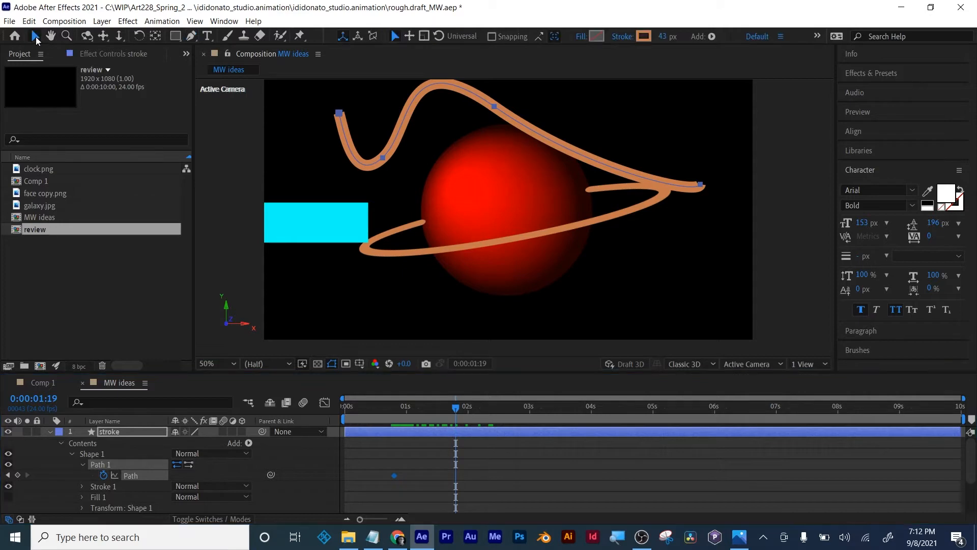
pyautogui.click(382, 159)
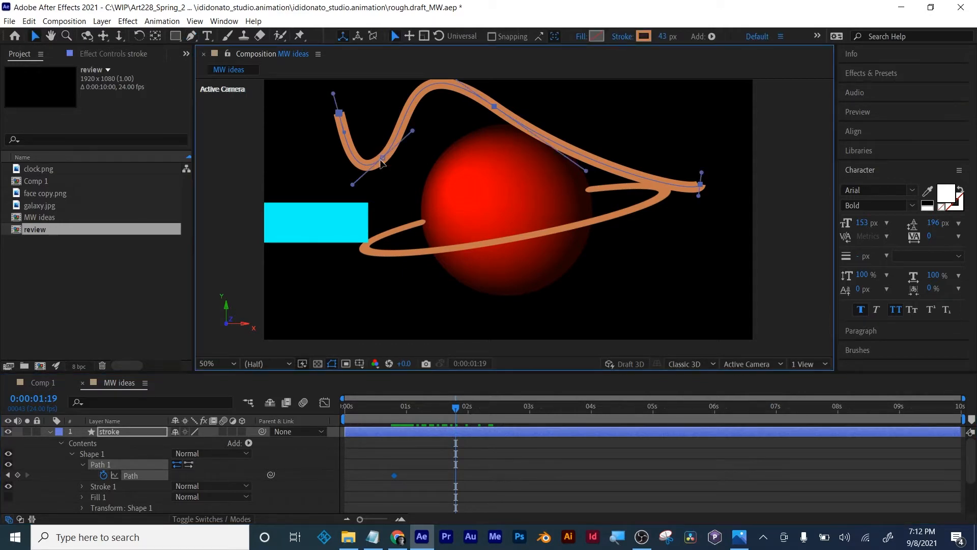
pyautogui.moveTo(382, 160); pyautogui.dragTo(396, 172)
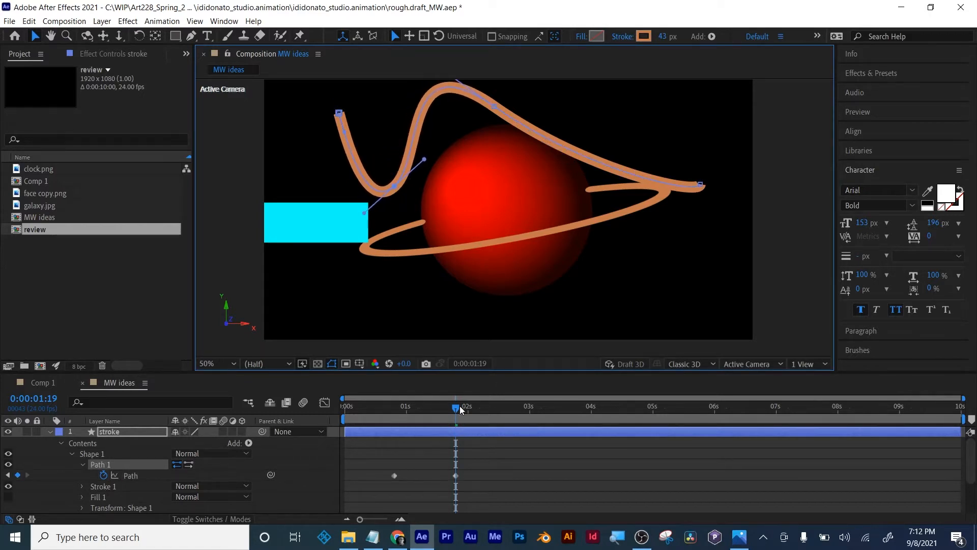
# - Bend the path's end downward at 0:00:02:18, and shift its third point and handle down and right at 0:00:03:06
pyautogui.moveTo(459, 410); pyautogui.dragTo(517, 411)
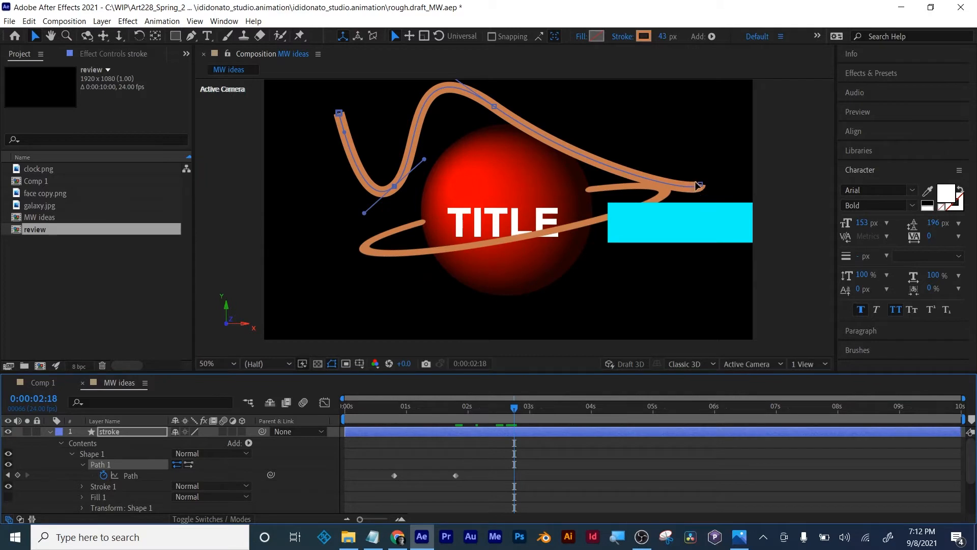
pyautogui.moveTo(700, 185); pyautogui.dragTo(659, 293)
pyautogui.moveTo(514, 410); pyautogui.dragTo(546, 411)
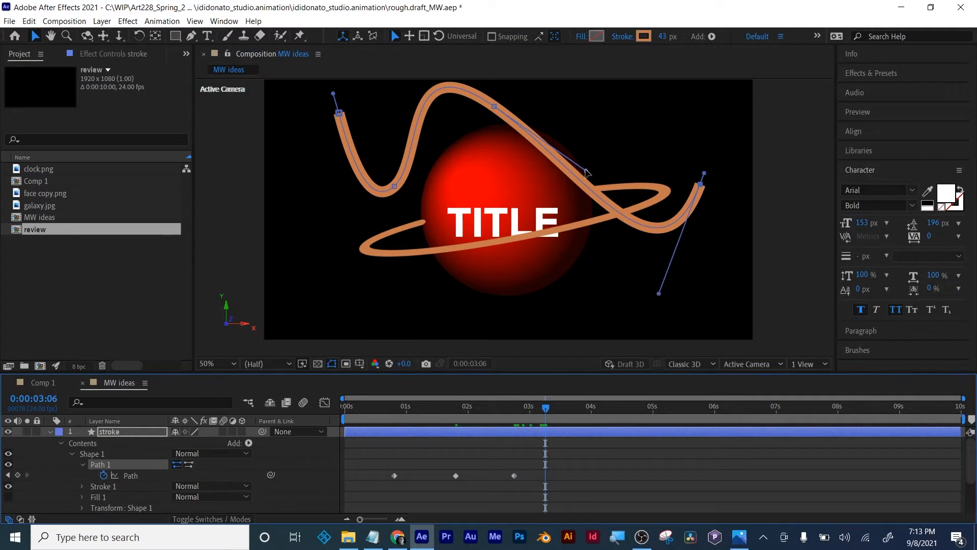
pyautogui.moveTo(585, 169); pyautogui.dragTo(633, 173)
pyautogui.moveTo(494, 107); pyautogui.dragTo(553, 132)
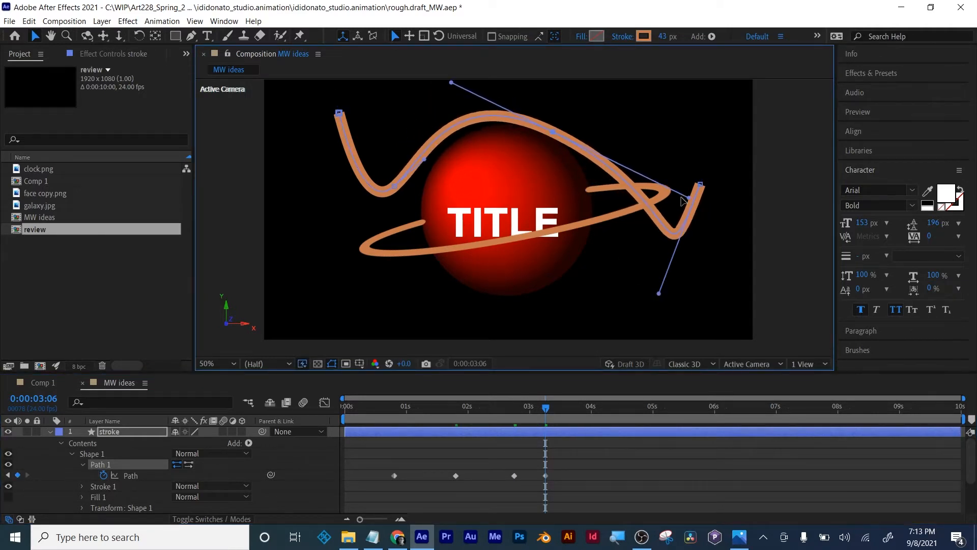
# - Scrub the path animation up to 0:00:03:12 and delete the stroke layer
pyautogui.moveTo(546, 407); pyautogui.dragTo(560, 439)
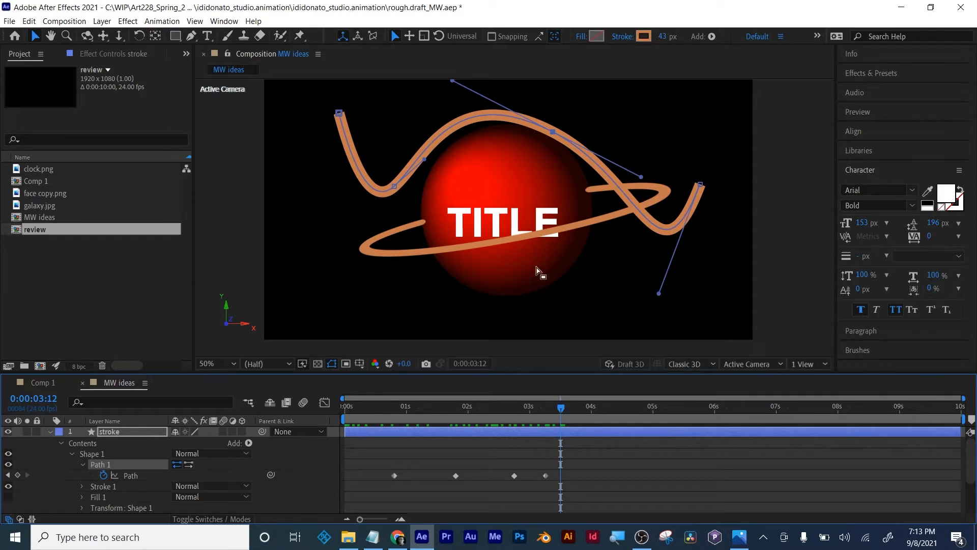
pyautogui.click(108, 432)
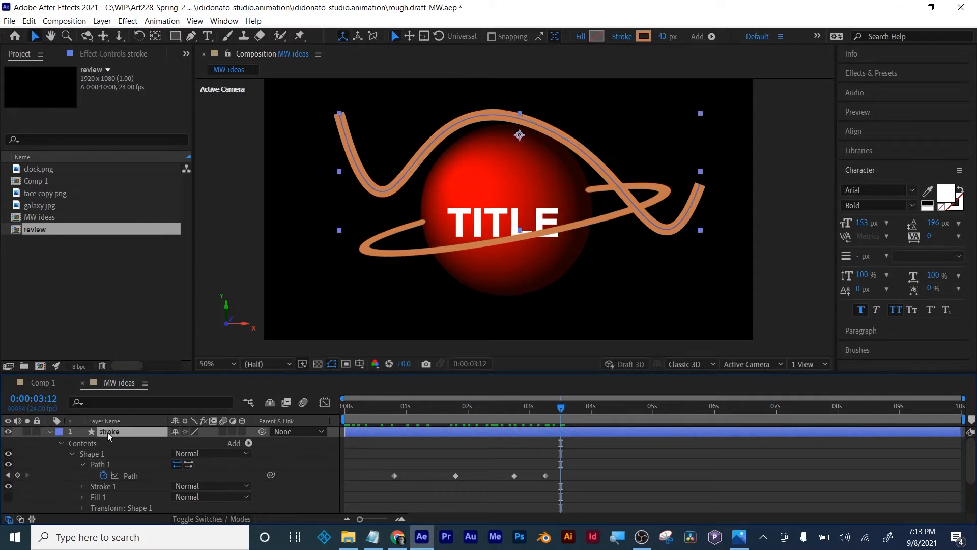
pyautogui.press('Return')
pyautogui.press('Escape')
pyautogui.press('Delete')
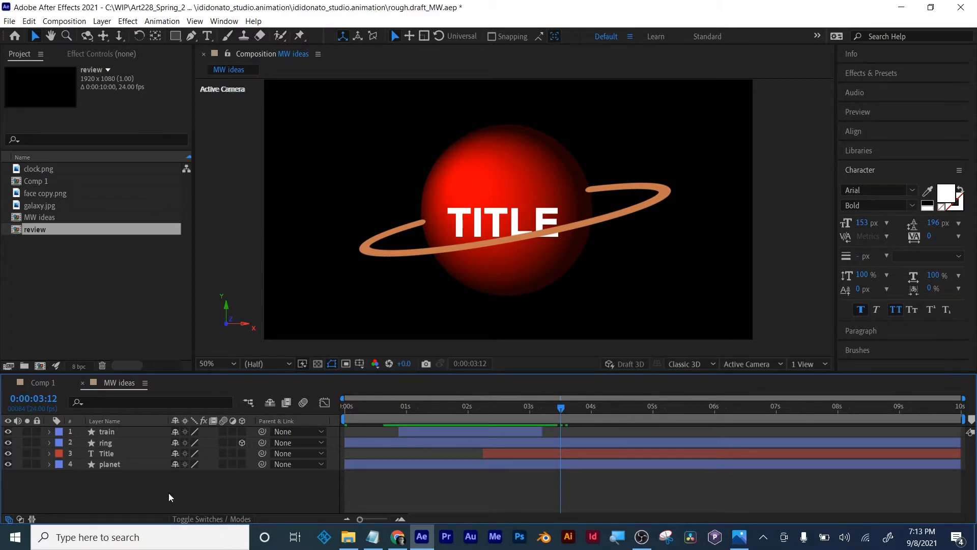
# - Create a composition-sized black solid named particles and place it beneath the planet layer
pyautogui.click(101, 22)
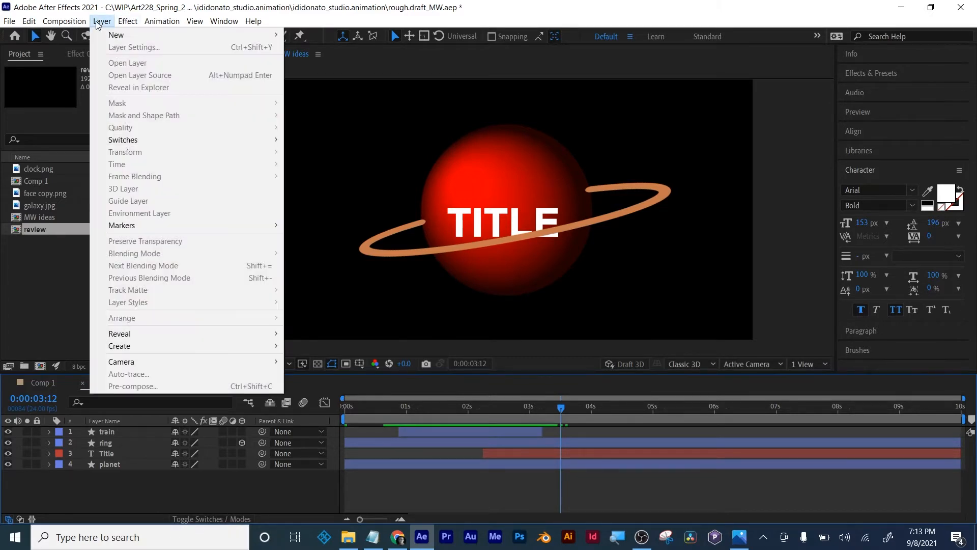
pyautogui.moveTo(111, 35)
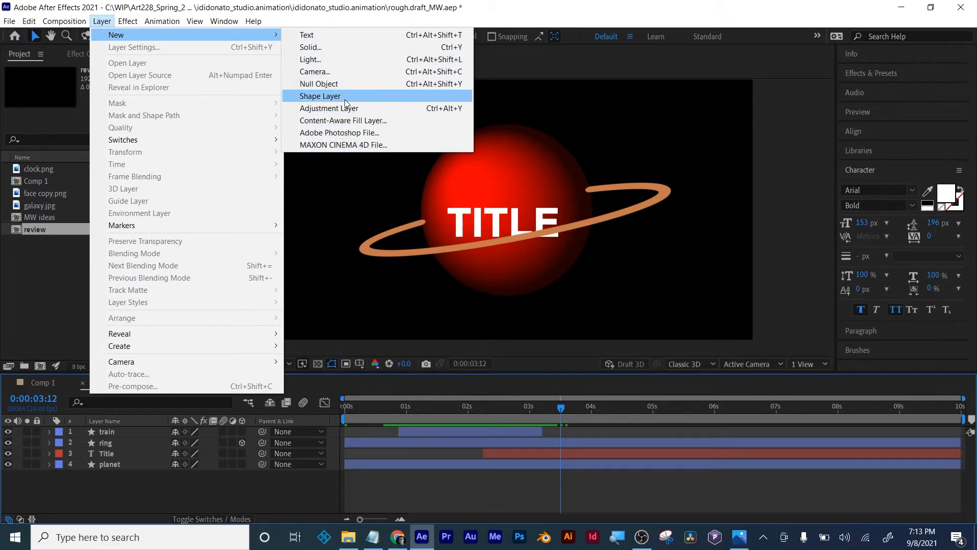
pyautogui.click(319, 47)
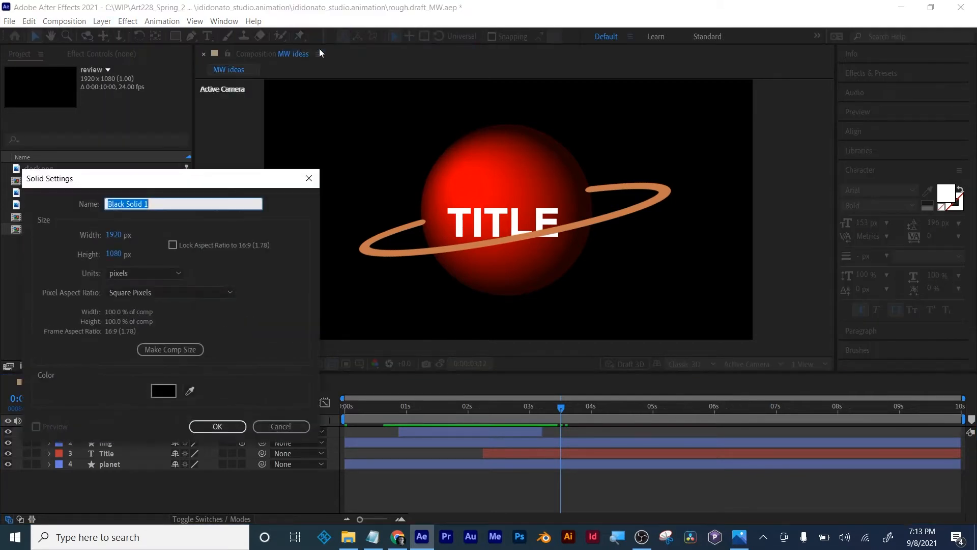
pyautogui.moveTo(209, 181); pyautogui.dragTo(378, 165)
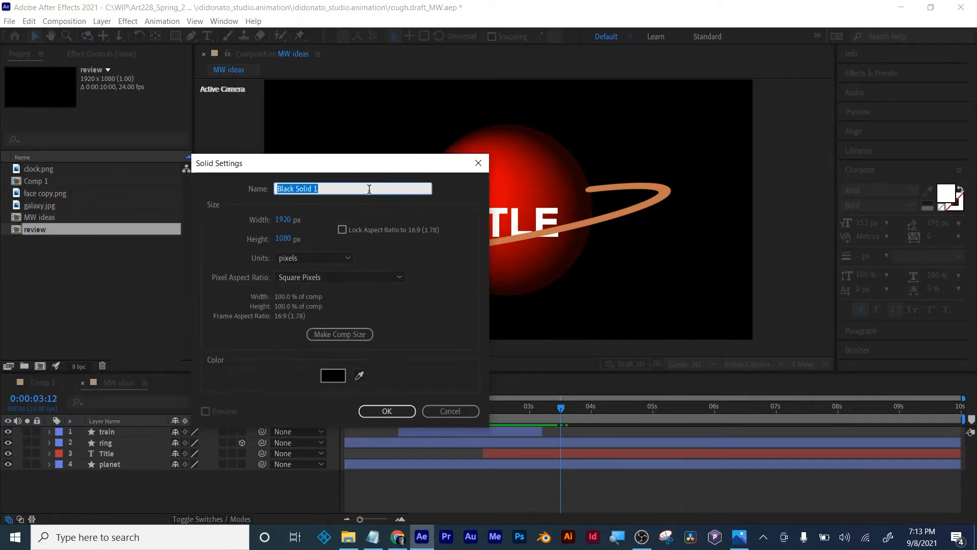
pyautogui.write('pa')
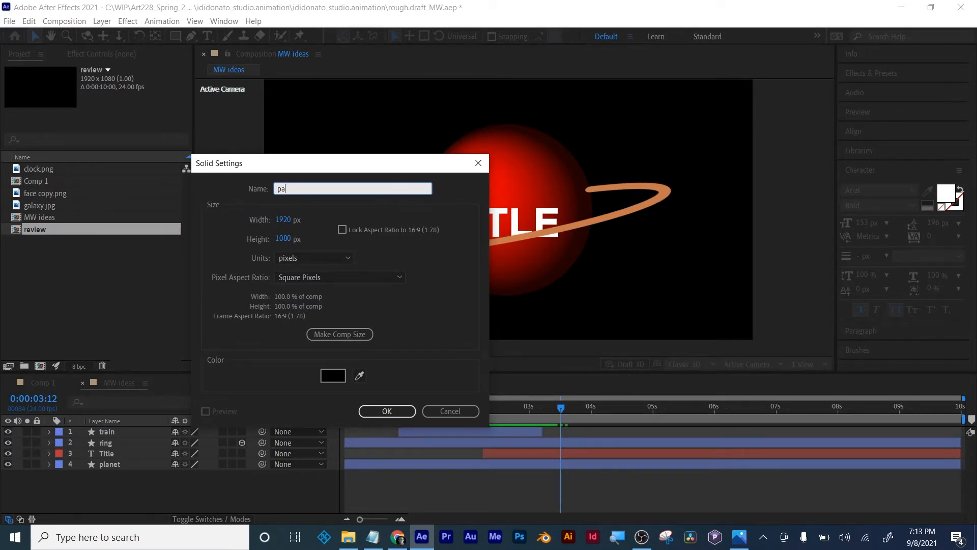
pyautogui.write('rticles')
pyautogui.click(352, 336)
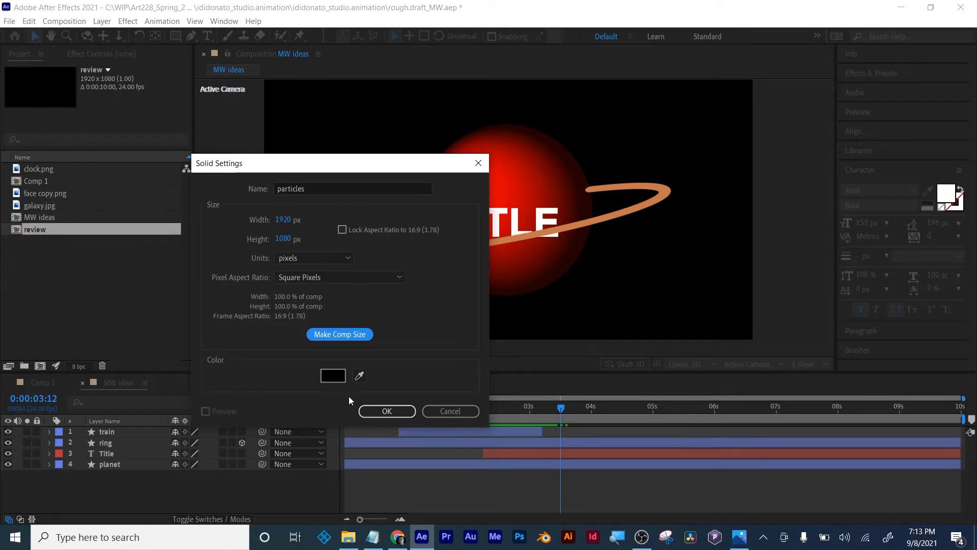
pyautogui.click(385, 410)
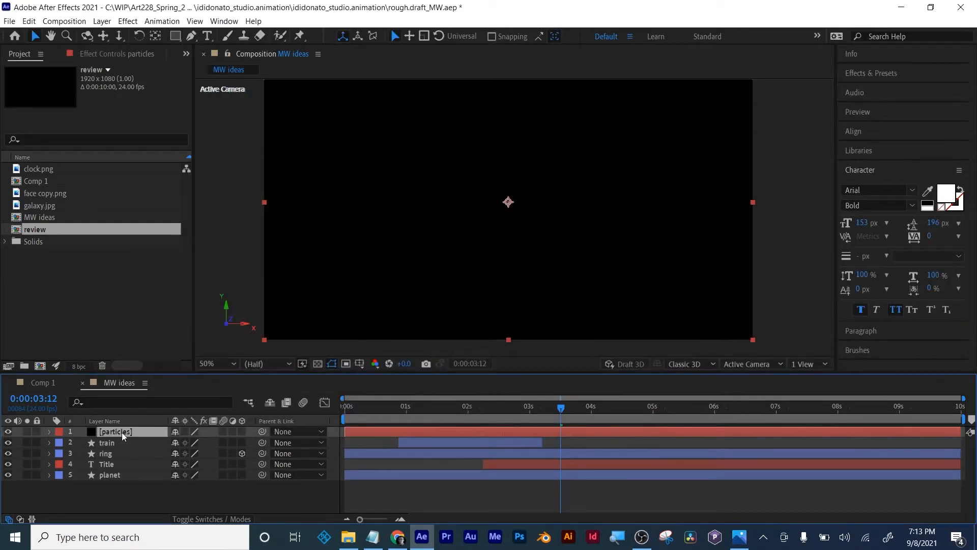
pyautogui.moveTo(122, 432); pyautogui.dragTo(118, 485)
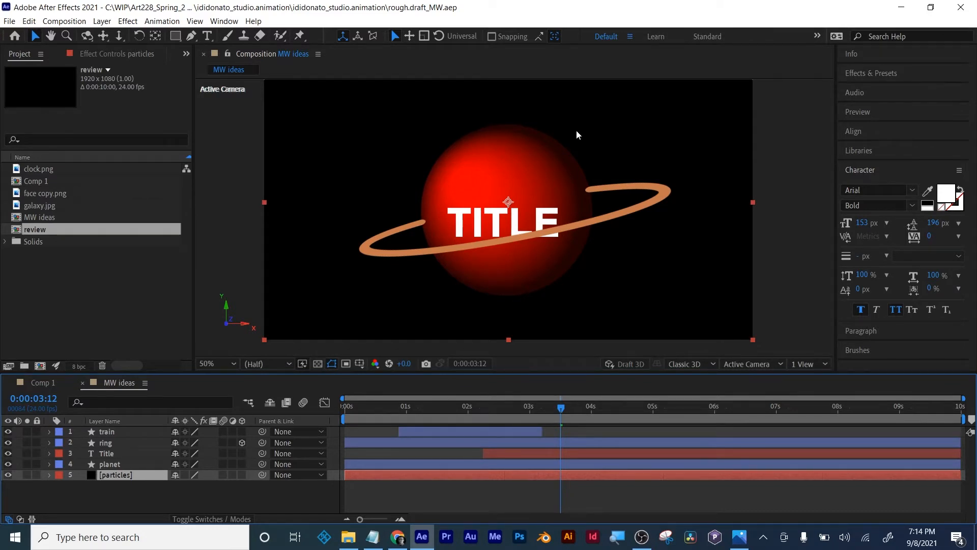
# - Display the available effects and presets and scrub the composition to 0:00:04:14
pyautogui.hotkey('ctrl', '5')
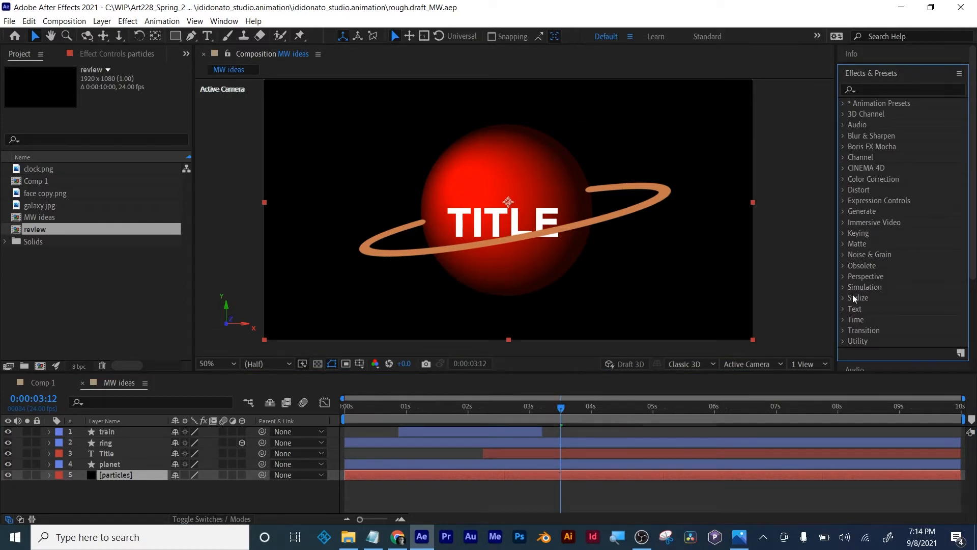
pyautogui.moveTo(593, 409); pyautogui.dragTo(627, 408)
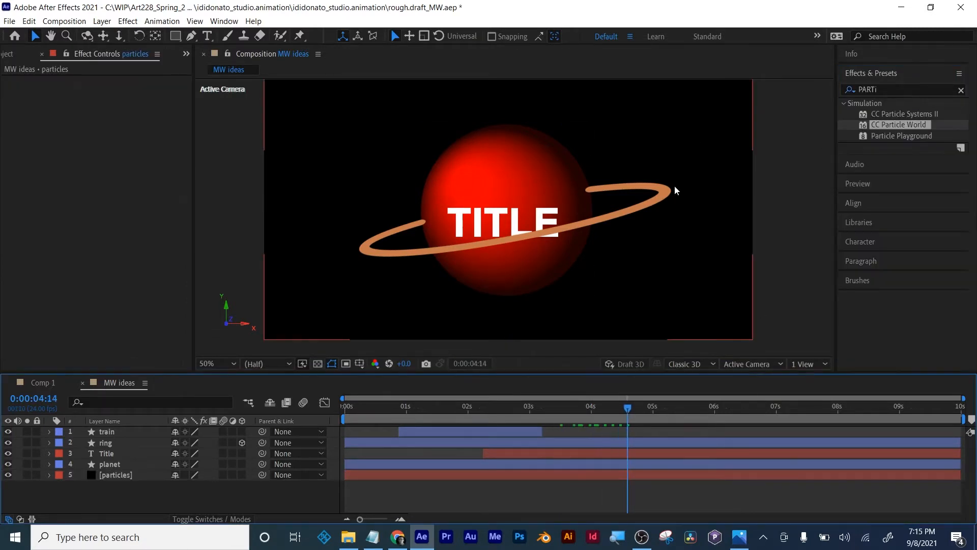
# - Switch to Photos, look over the whole storyboard from the ringed planet sketch to its first frames, and close it
pyautogui.click(740, 537)
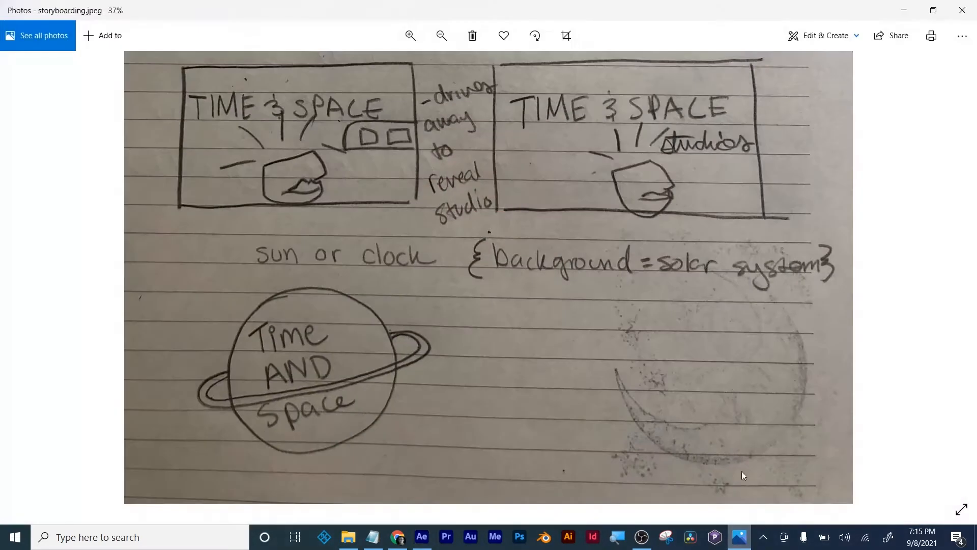
pyautogui.scroll(-4, 655, 357)
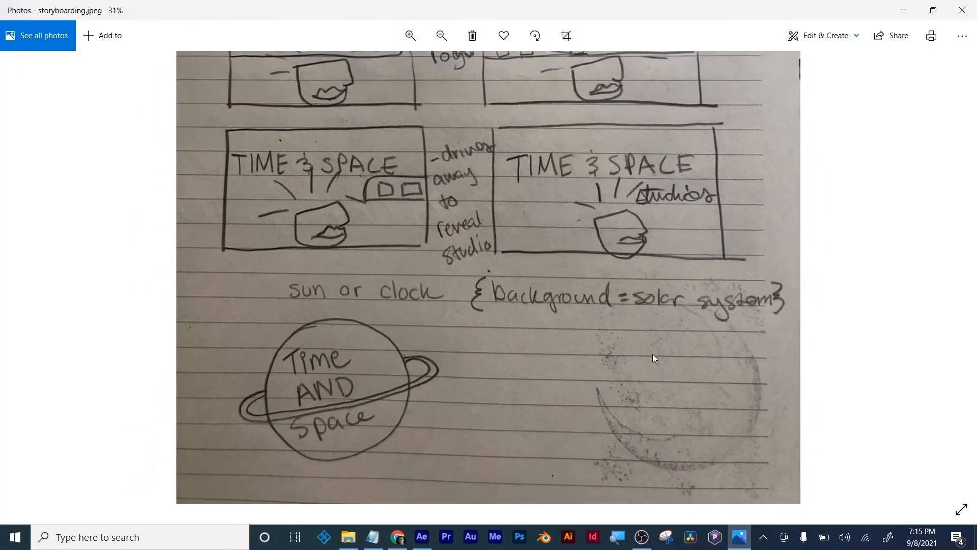
pyautogui.scroll(-1, 603, 317)
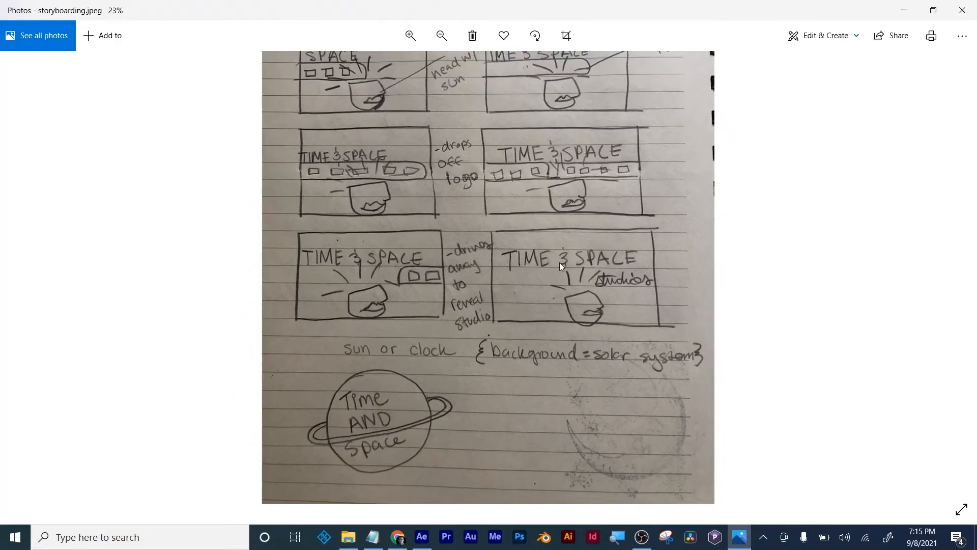
pyautogui.moveTo(566, 246); pyautogui.dragTo(597, 310)
pyautogui.moveTo(506, 192); pyautogui.dragTo(570, 402)
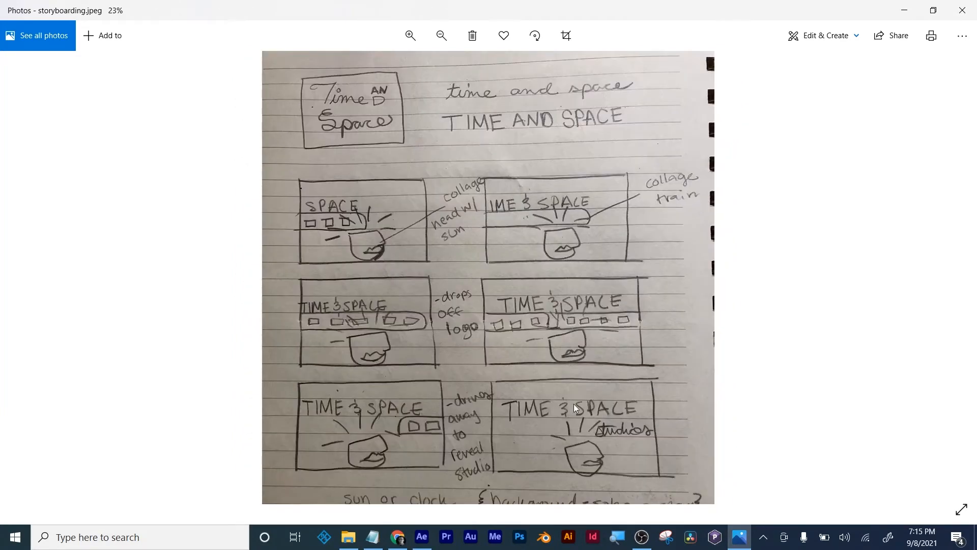
pyautogui.click(958, 11)
# - Clear the layer selection and save the project
pyautogui.click(505, 167)
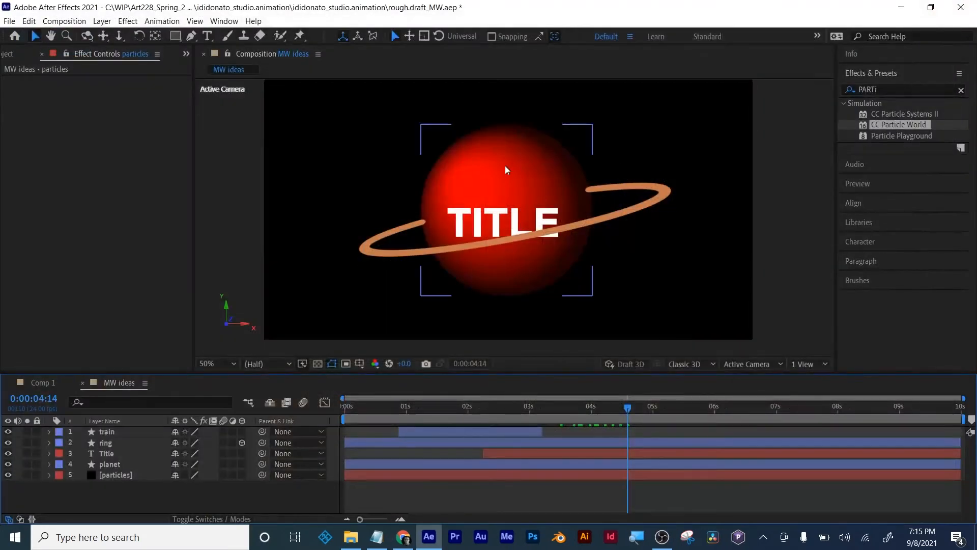
pyautogui.click(142, 480)
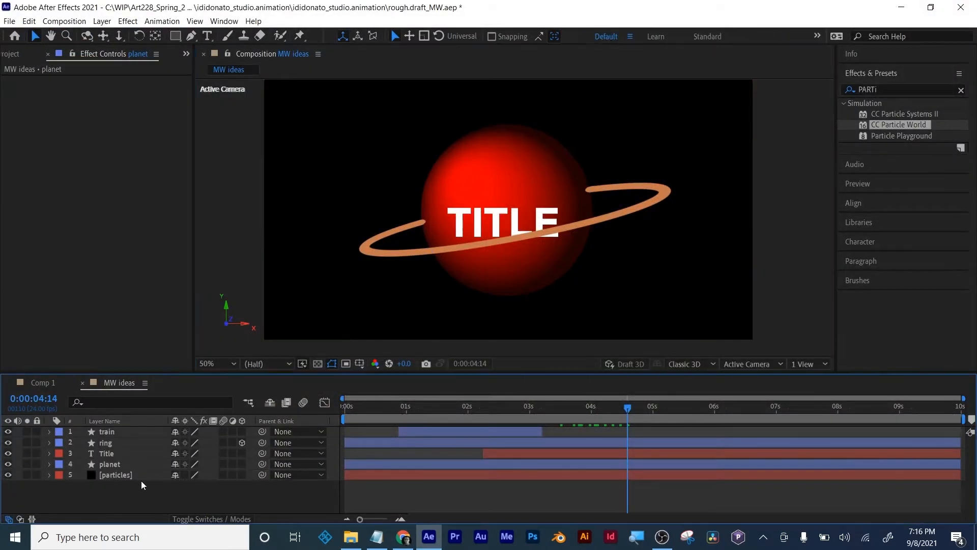
pyautogui.hotkey('ctrl', 's')
# - Switch to Notepad, add "texture" below the last line of the Week02 notes, and save the file
pyautogui.click(377, 537)
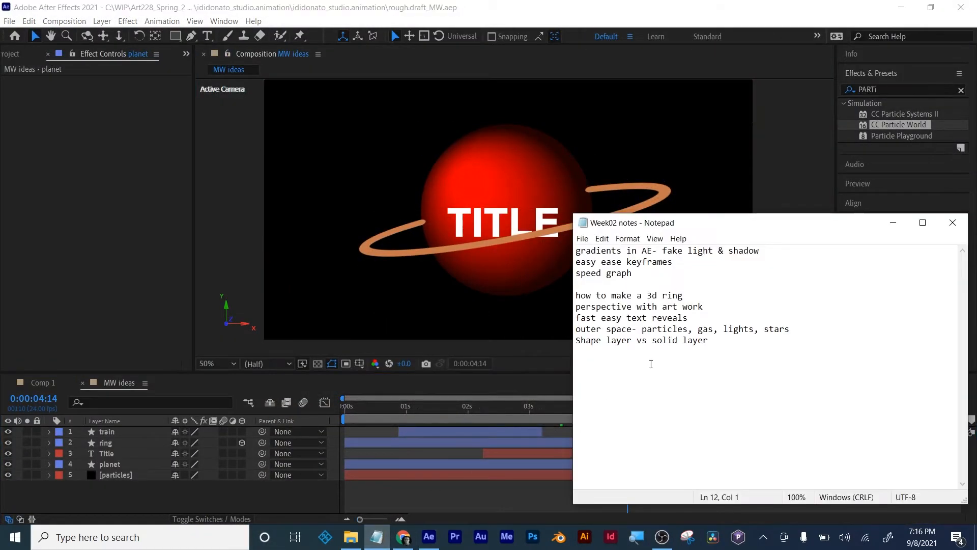
pyautogui.write('tex')
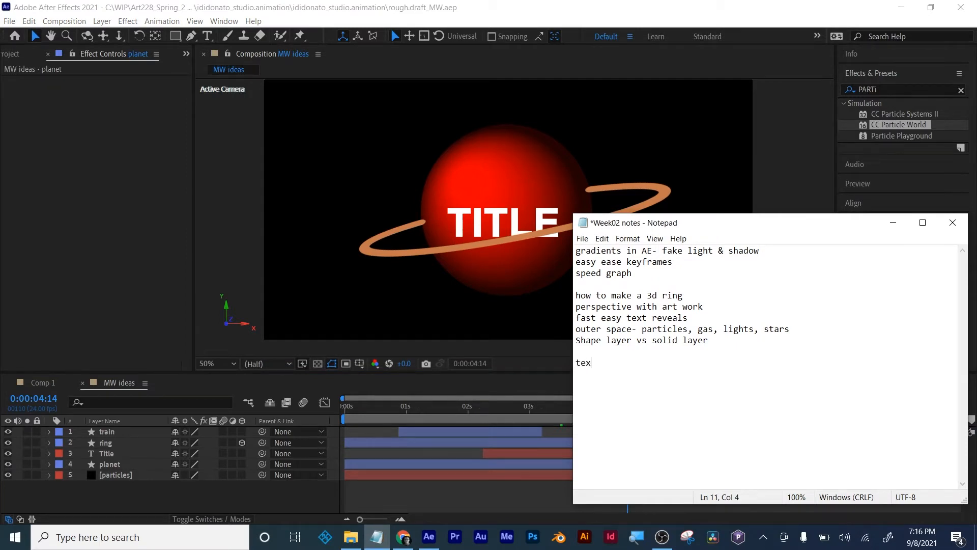
pyautogui.write('ture')
pyautogui.hotkey('ctrl', 's')
pyautogui.click(548, 7)
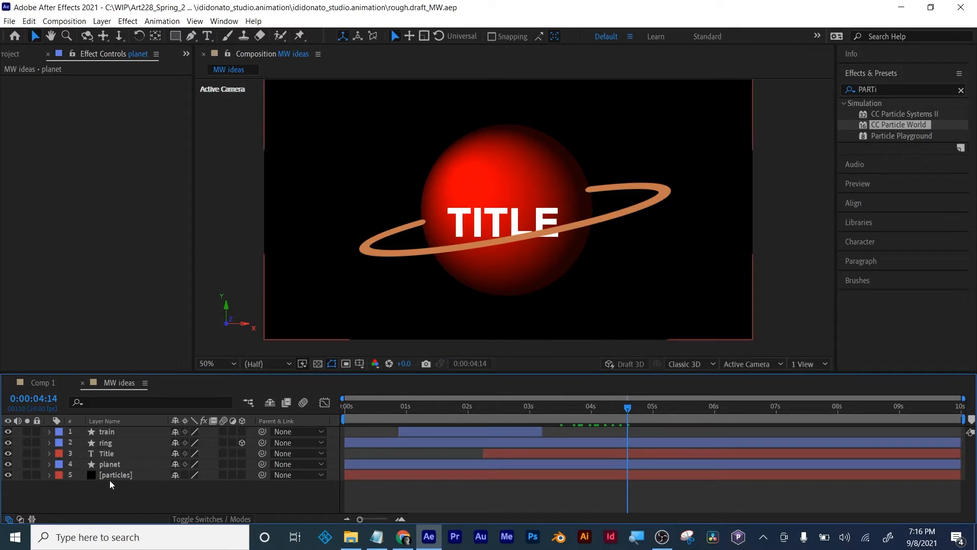
# - Select the planet layer and search the effects for "noise"
pyautogui.click(111, 465)
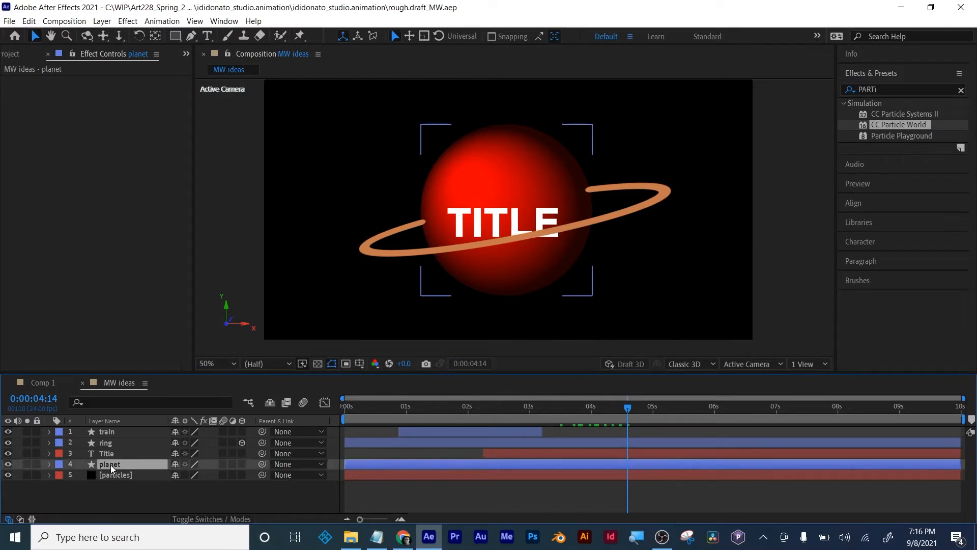
pyautogui.click(883, 88)
pyautogui.write('noise')
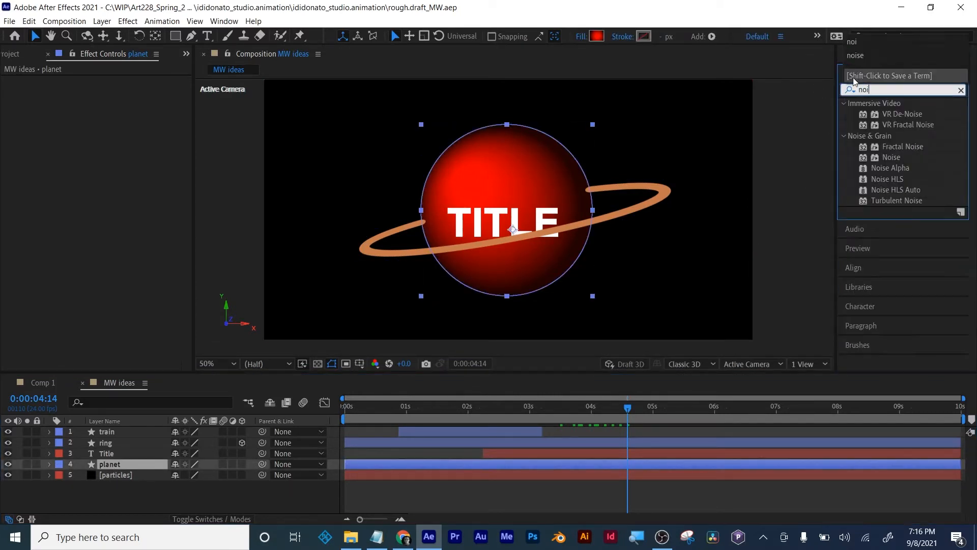
pyautogui.click(898, 202)
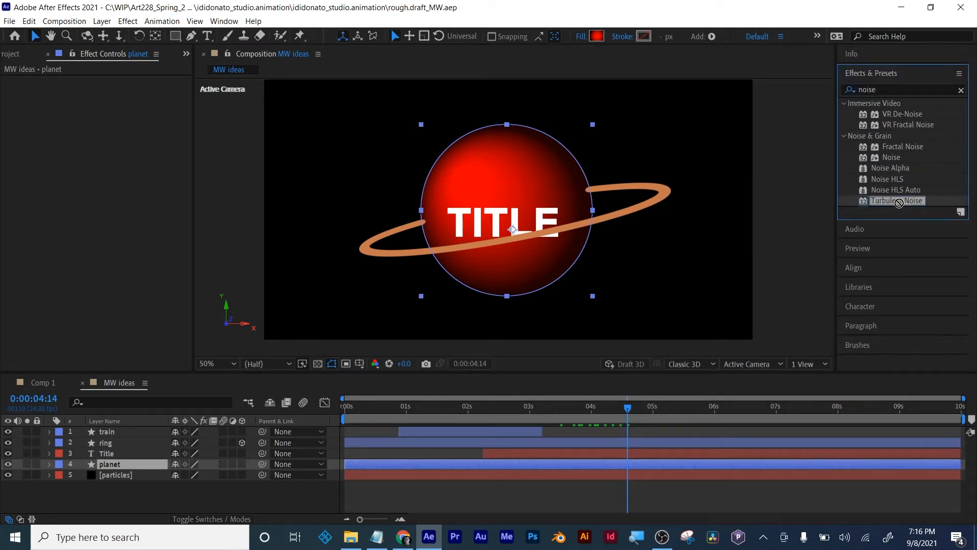
pyautogui.click(910, 147)
pyautogui.moveTo(909, 147); pyautogui.dragTo(620, 474)
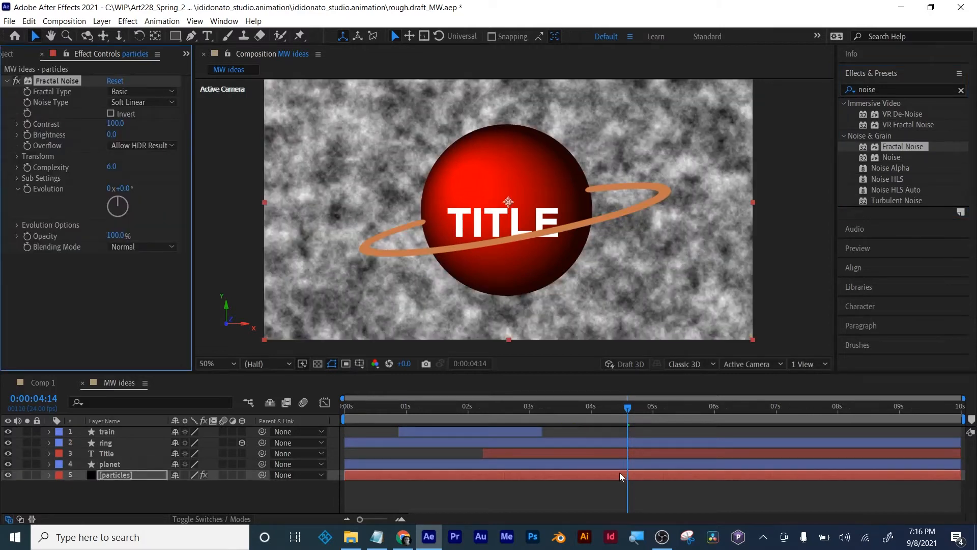
pyautogui.hotkey('ctrl', 'z')
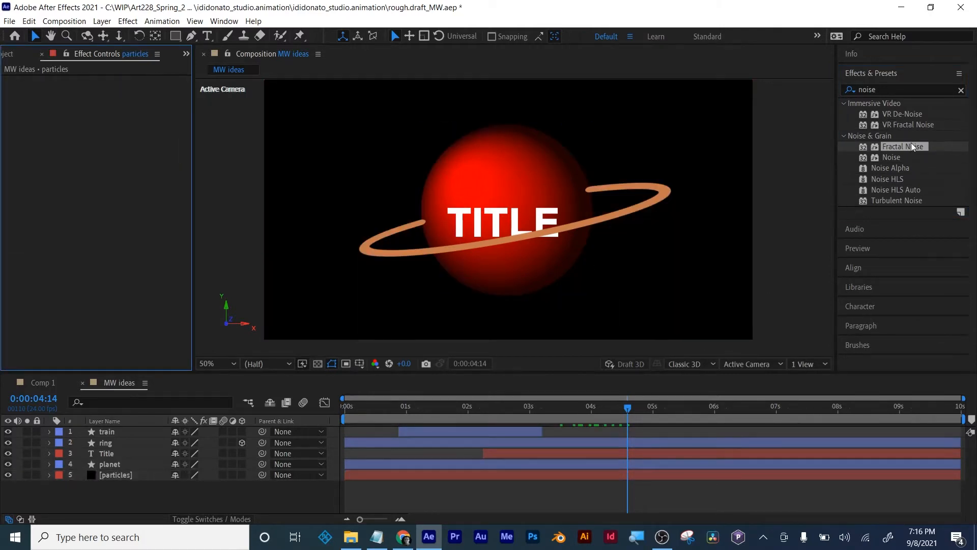
# - Apply Fractal Noise to the planet layer and try the Turbulent Smooth and Turbulent Basic fractal types before choosing Dynamic
pyautogui.moveTo(910, 146); pyautogui.dragTo(480, 465)
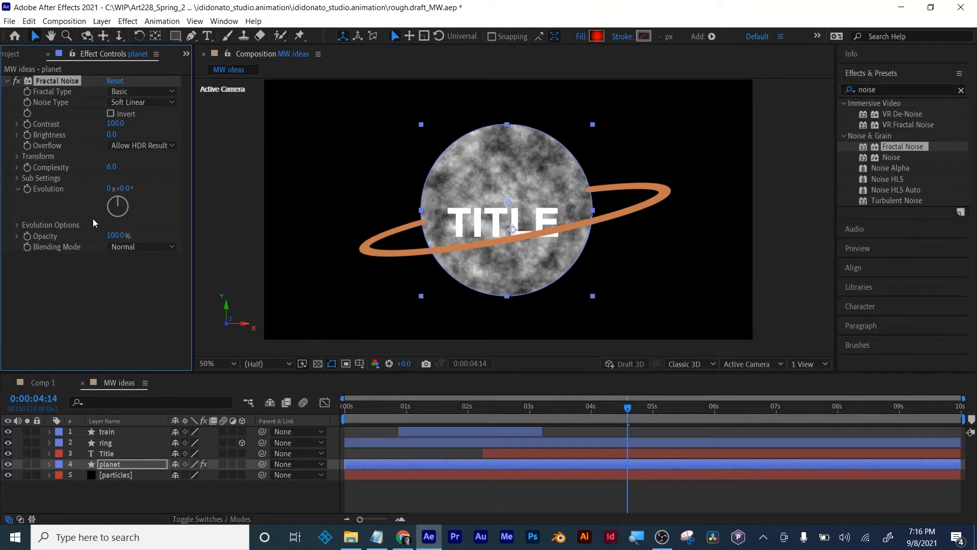
pyautogui.click(130, 94)
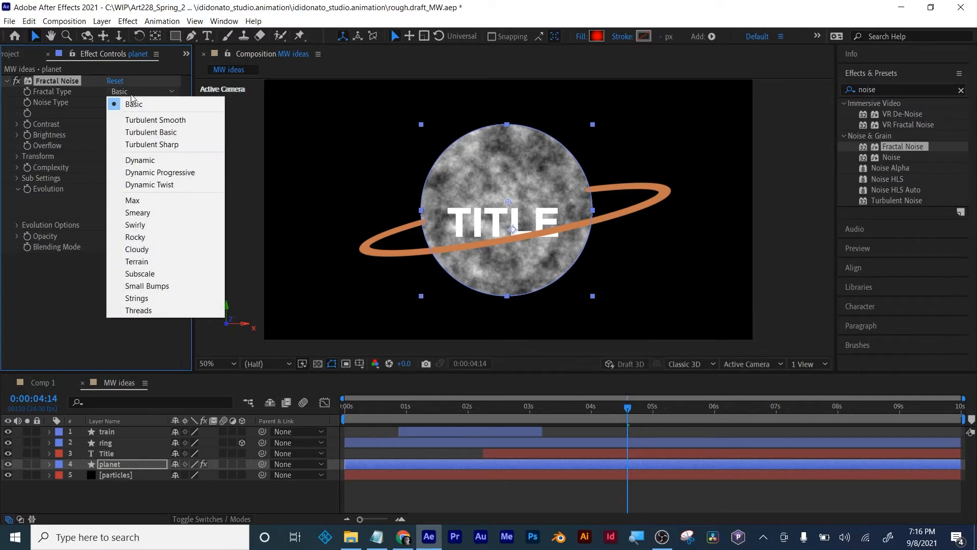
pyautogui.click(146, 122)
pyautogui.click(142, 92)
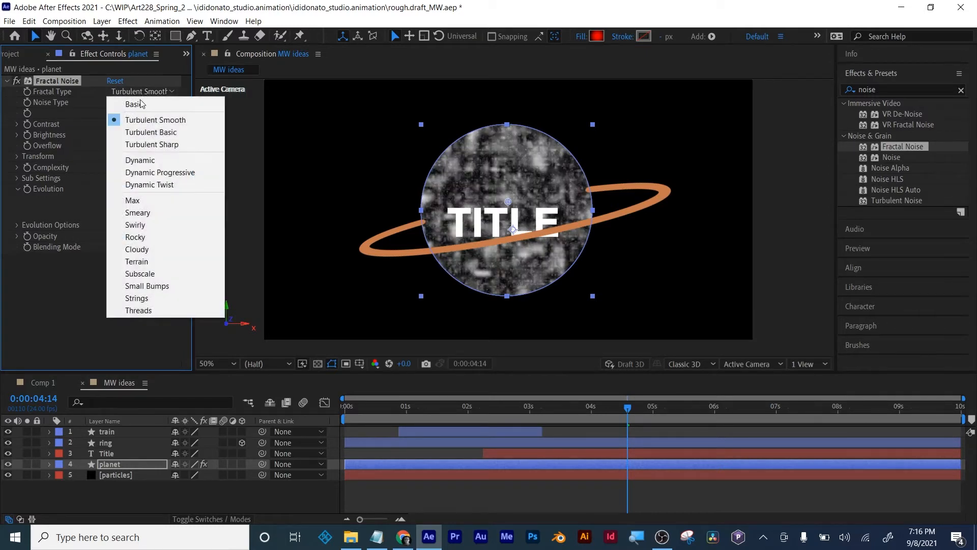
pyautogui.click(141, 132)
pyautogui.click(148, 92)
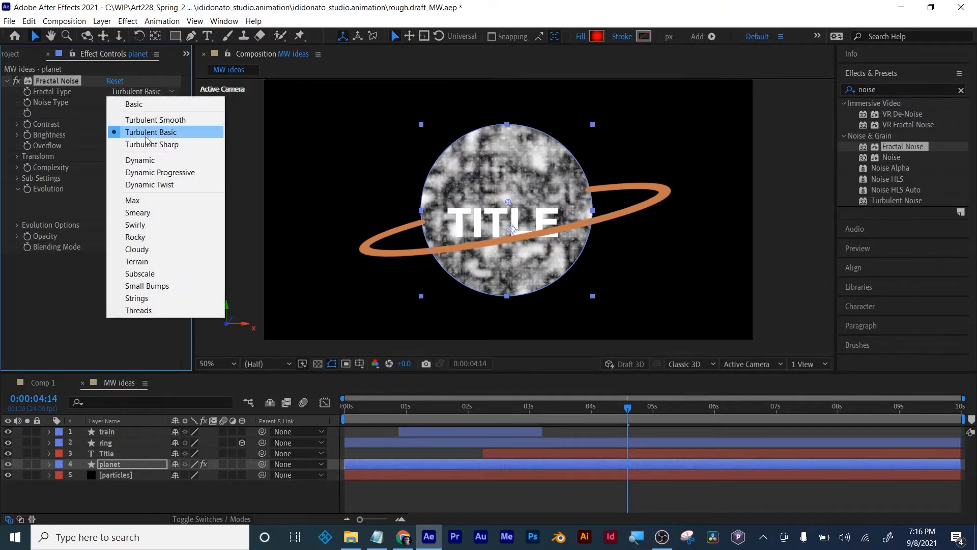
pyautogui.click(146, 159)
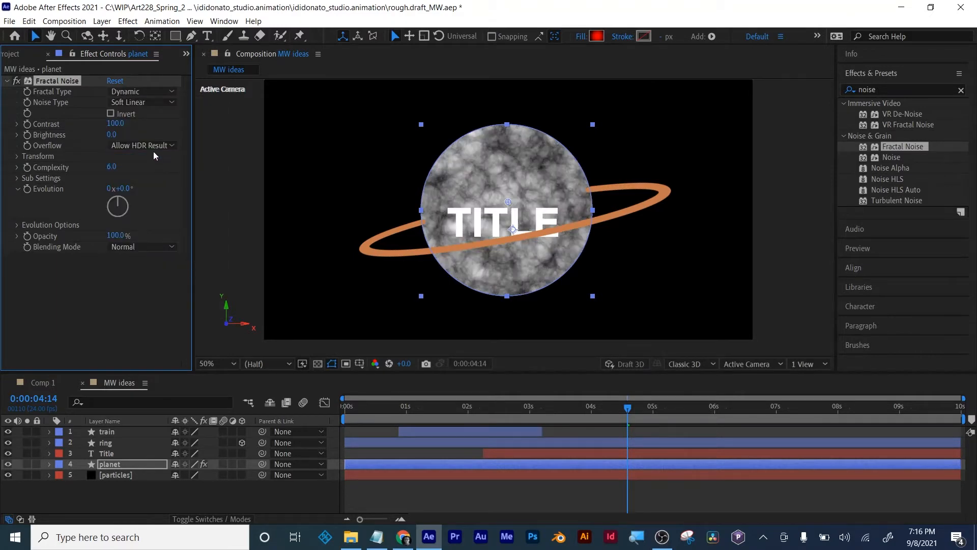
# - Try the Linear noise type on the planet's Fractal Noise and return it to Soft Linear
pyautogui.click(137, 102)
pyautogui.click(133, 124)
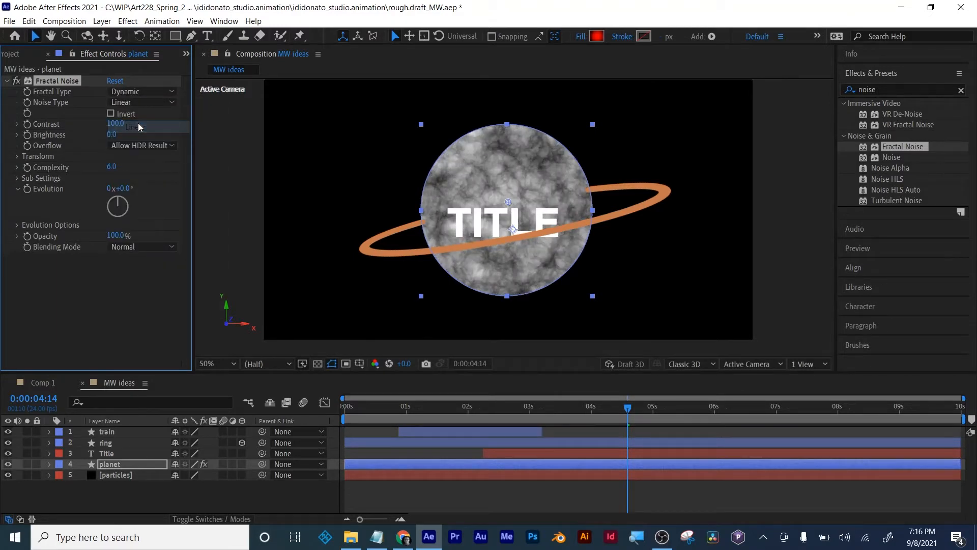
pyautogui.click(143, 103)
pyautogui.click(143, 143)
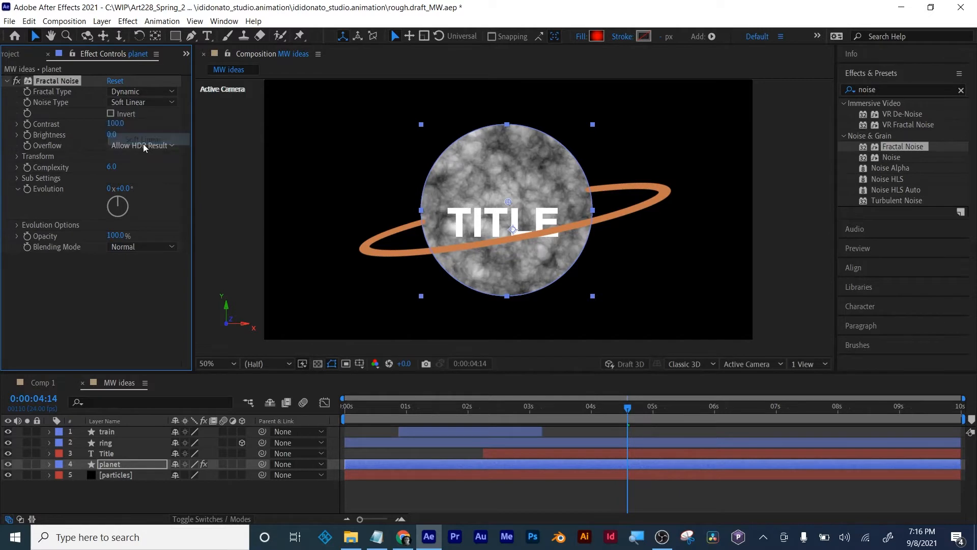
# - Adjust the planet's Fractal Noise to contrast 234, brightness -29 and a uniform scale of about 121
pyautogui.moveTo(115, 123); pyautogui.dragTo(196, 116)
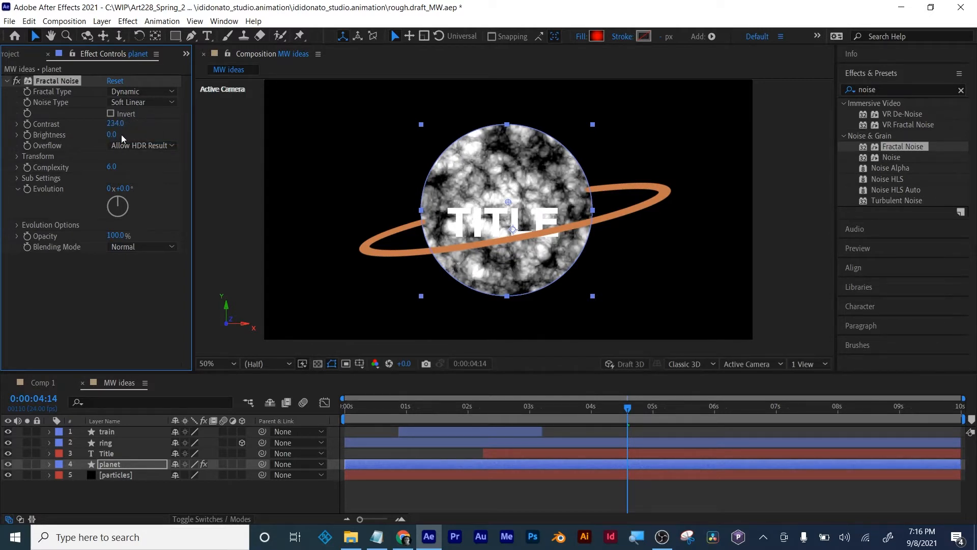
pyautogui.moveTo(114, 138); pyautogui.dragTo(97, 138)
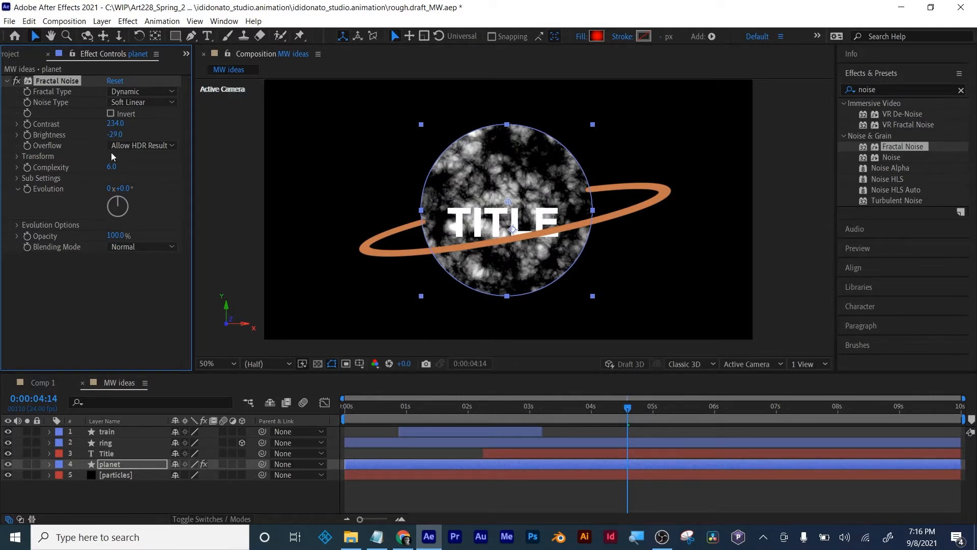
pyautogui.click(17, 156)
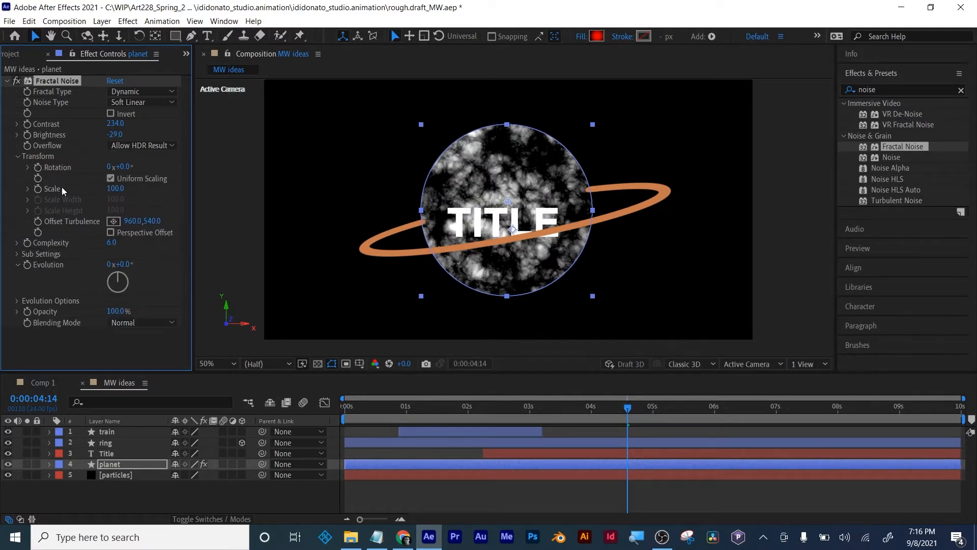
pyautogui.moveTo(115, 189)
pyautogui.mouseDown()
pyautogui.moveTo(134, 186)
pyautogui.moveTo(68, 193)
pyautogui.moveTo(167, 181)
pyautogui.moveTo(124, 187)
pyautogui.mouseUp()
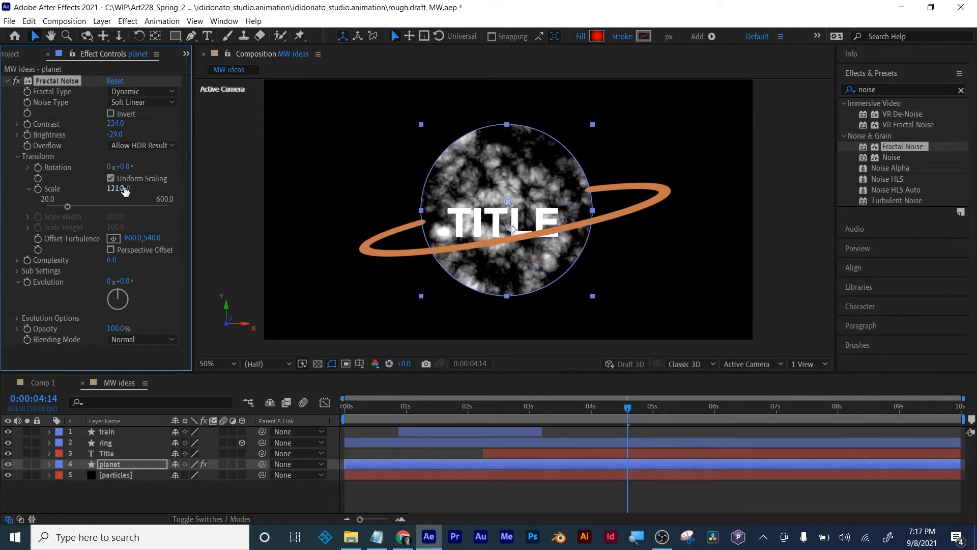
# - Set the planet's Fractal Noise complexity to 3 and its blending mode to Luminosity
pyautogui.moveTo(108, 260); pyautogui.dragTo(100, 261)
pyautogui.click(111, 259)
pyautogui.write('3')
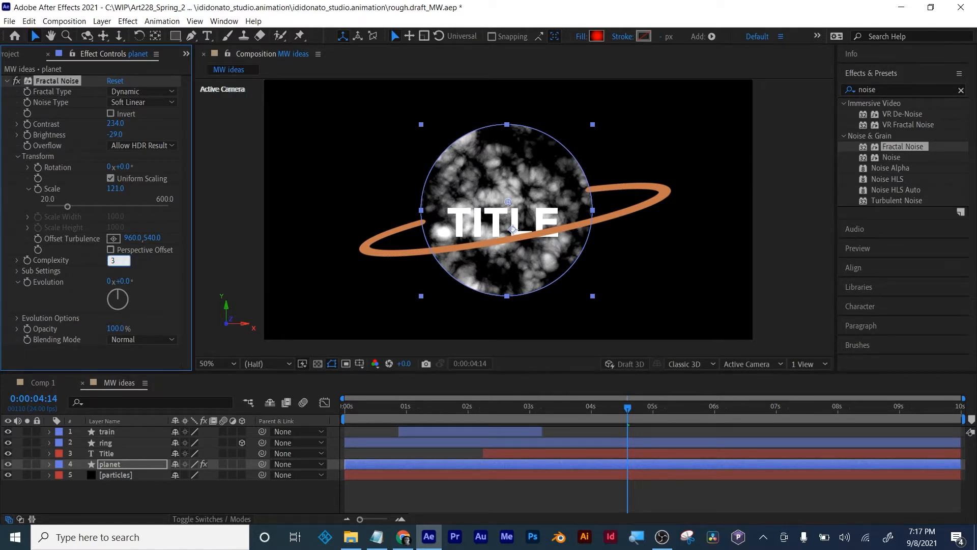
pyautogui.press('Return')
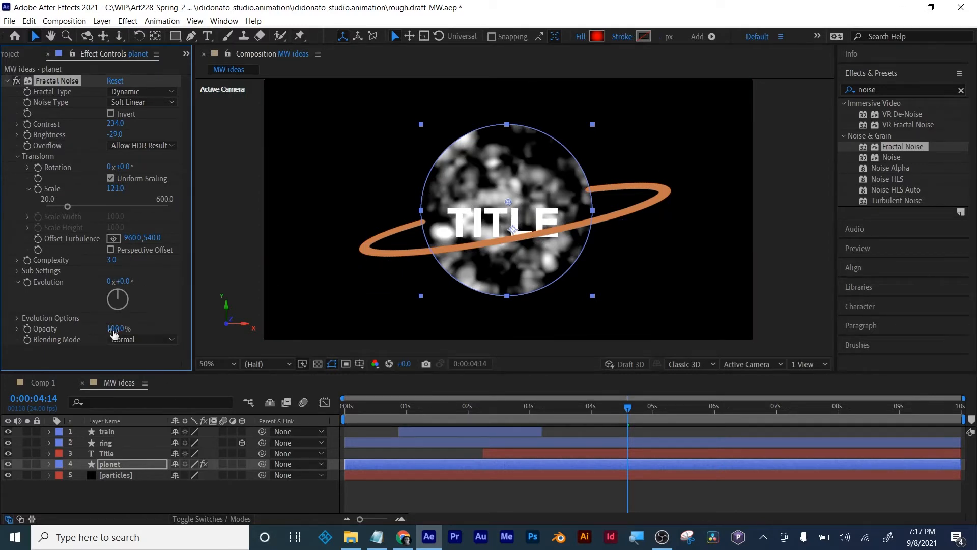
pyautogui.click(139, 340)
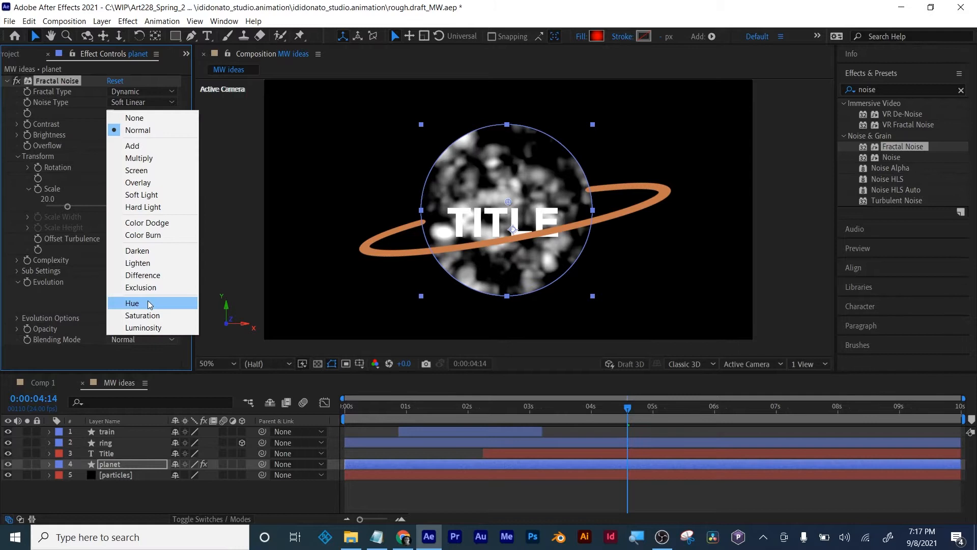
pyautogui.click(151, 327)
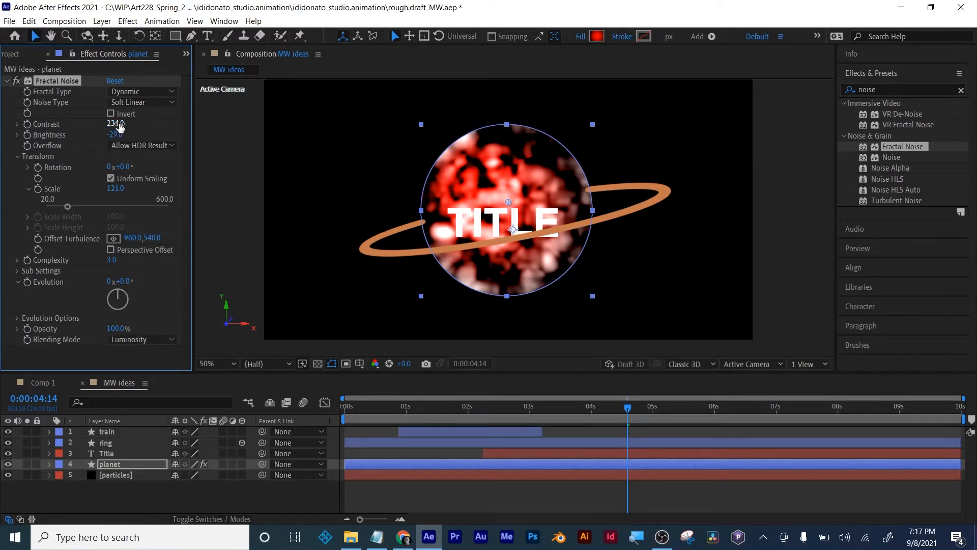
# - Lower the Fractal Noise contrast to 79 and set its brightness to -20
pyautogui.moveTo(115, 124); pyautogui.dragTo(25, 124)
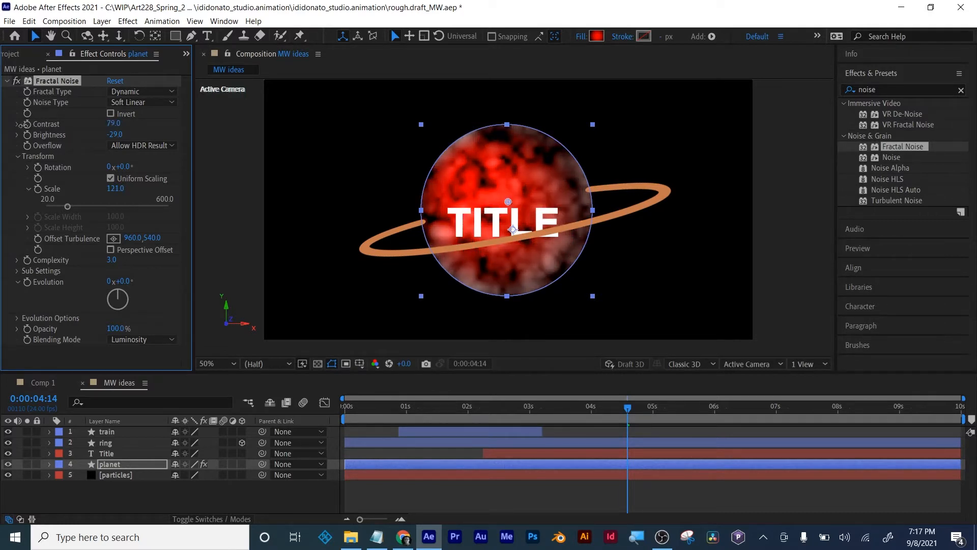
pyautogui.moveTo(115, 134)
pyautogui.mouseDown()
pyautogui.moveTo(94, 140)
pyautogui.moveTo(121, 135)
pyautogui.mouseUp()
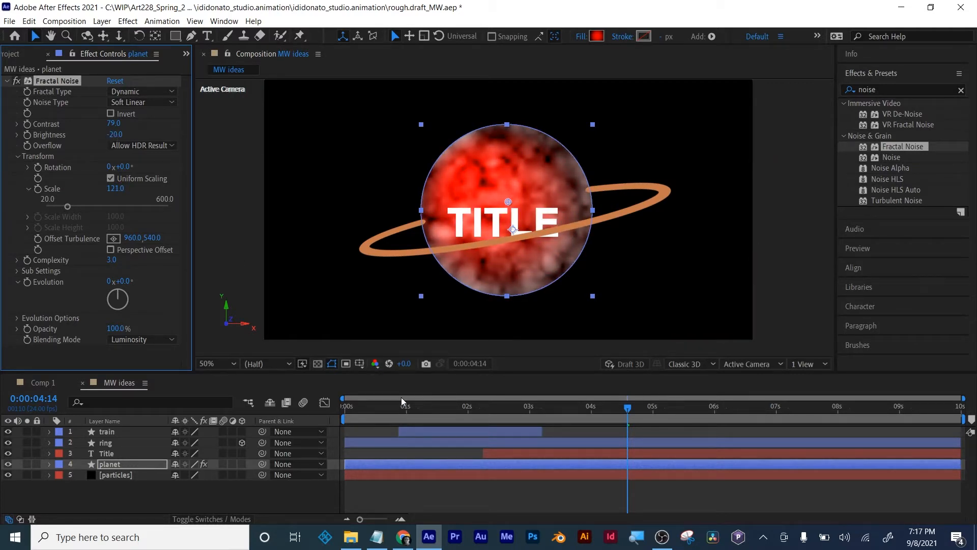
pyautogui.click(476, 493)
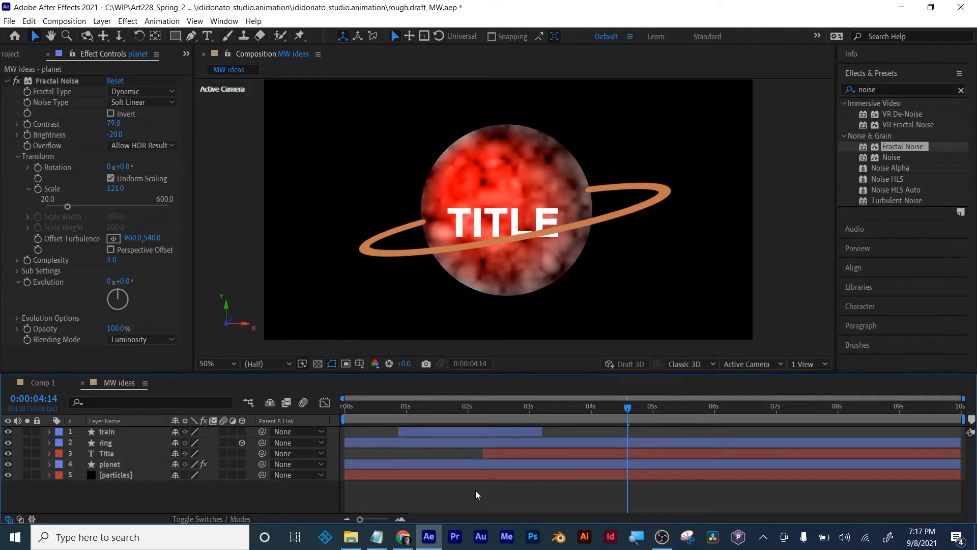
# - At the start of the timeline, compare the planet with and without Fractal Noise, leaving the effect disabled and collapsed
pyautogui.moveTo(623, 409); pyautogui.dragTo(334, 415)
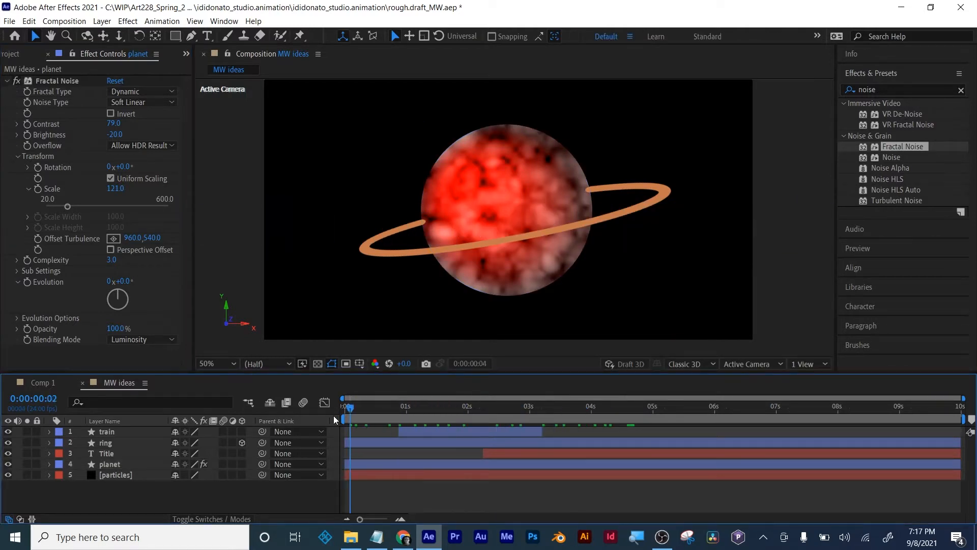
pyautogui.click(16, 81)
pyautogui.click(15, 80)
pyautogui.click(16, 80)
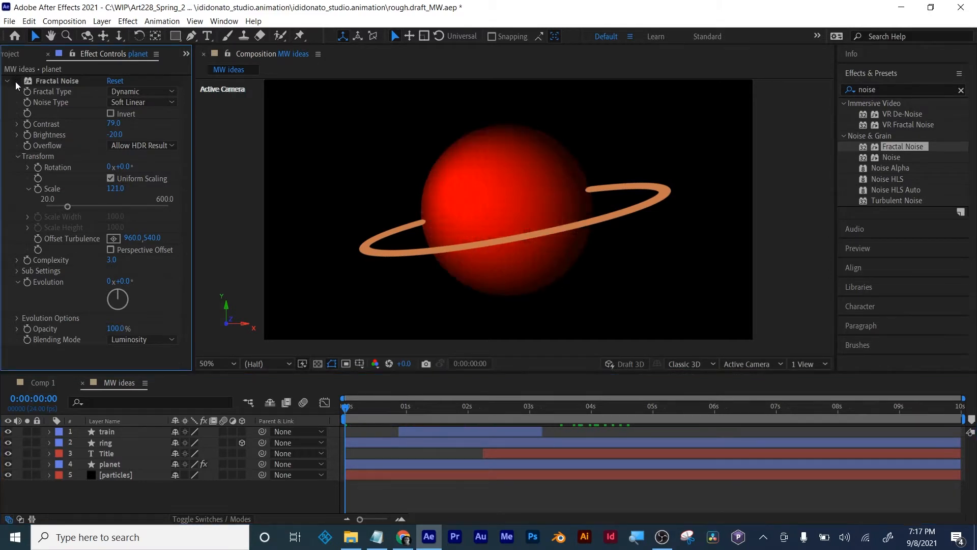
pyautogui.click(16, 81)
pyautogui.click(16, 81)
pyautogui.click(8, 81)
pyautogui.click(169, 499)
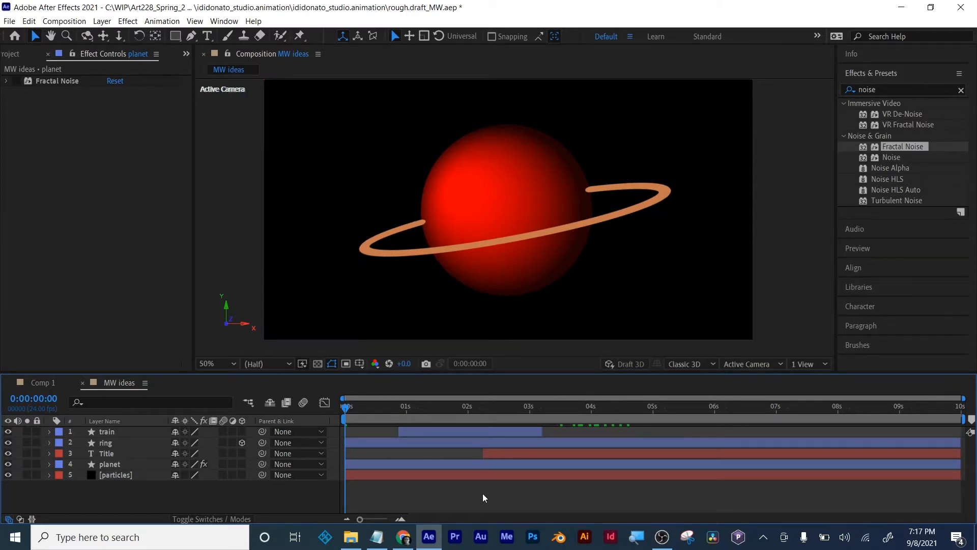
# - Scrub through the title reveal to 0:00:03:04, comparing the planet with and without Fractal Noise along the way
pyautogui.moveTo(485, 410)
pyautogui.mouseDown()
pyautogui.moveTo(530, 410)
pyautogui.moveTo(481, 411)
pyautogui.moveTo(526, 408)
pyautogui.moveTo(501, 409)
pyautogui.mouseUp()
pyautogui.click(116, 465)
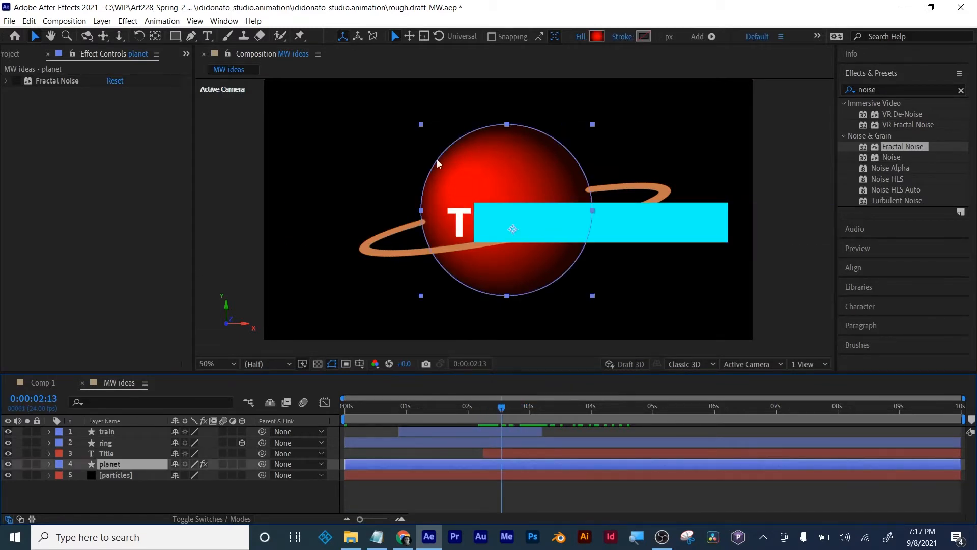
pyautogui.click(14, 83)
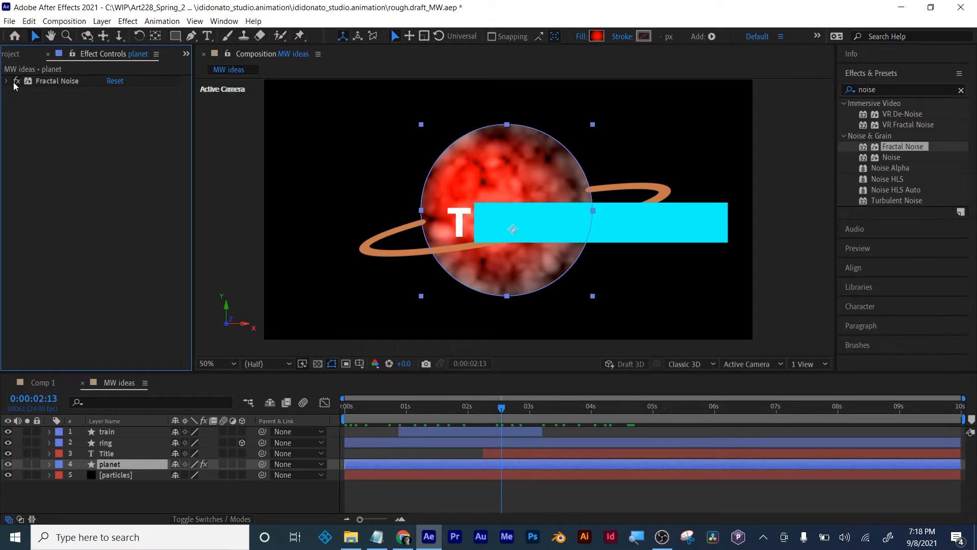
pyautogui.click(15, 81)
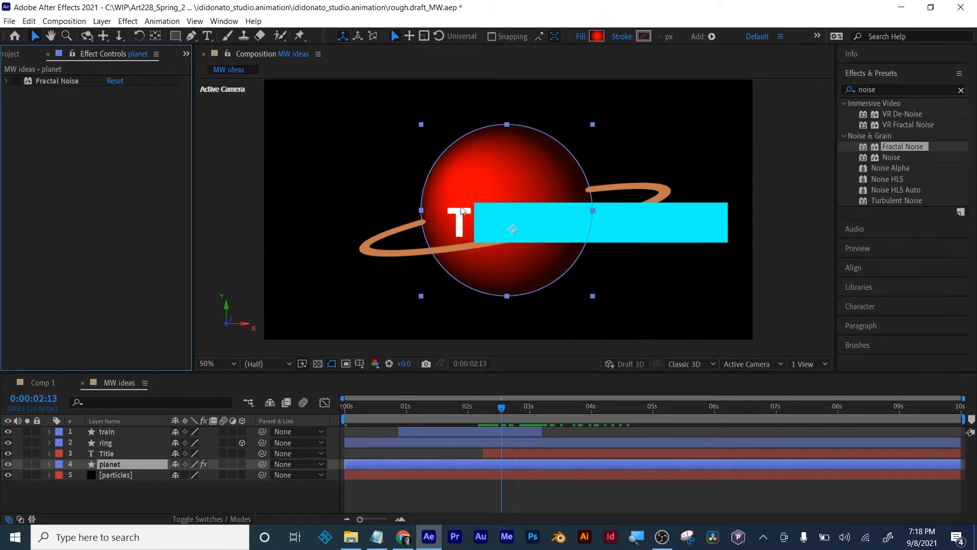
pyautogui.moveTo(505, 410); pyautogui.dragTo(543, 406)
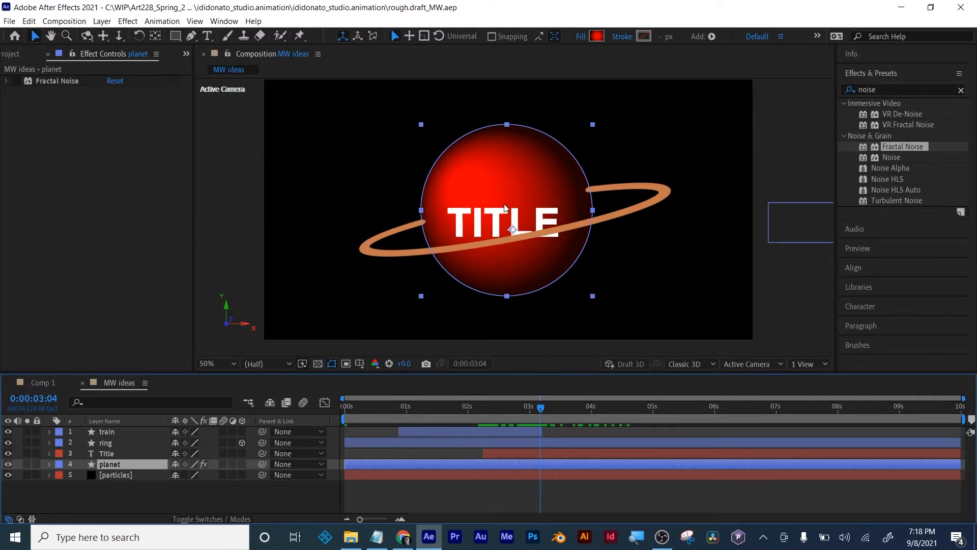
pyautogui.scroll(-1, 459, 235)
pyautogui.scroll(1, 459, 235)
pyautogui.click(493, 481)
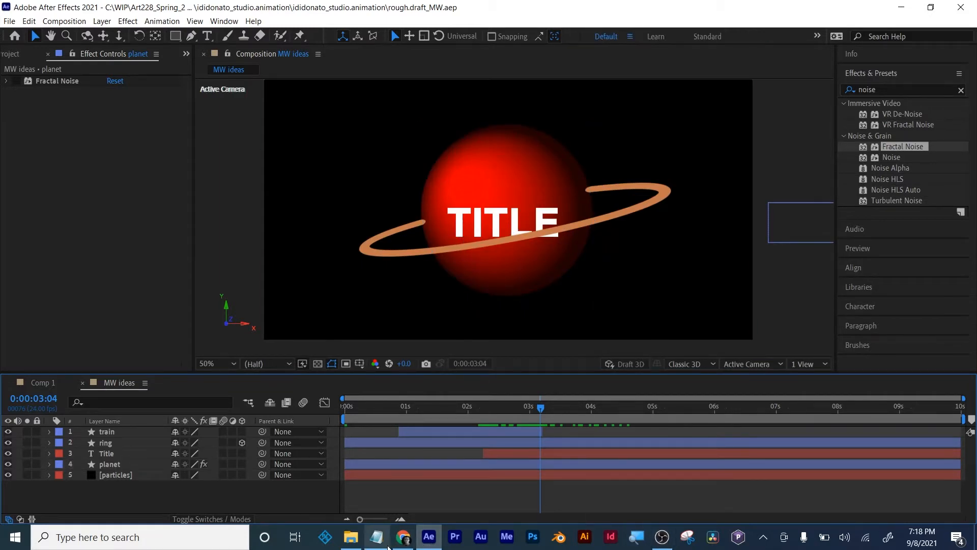
# - Open the storyboarding image from the student's project folder, review its frames and close it
pyautogui.click(376, 535)
pyautogui.click(376, 535)
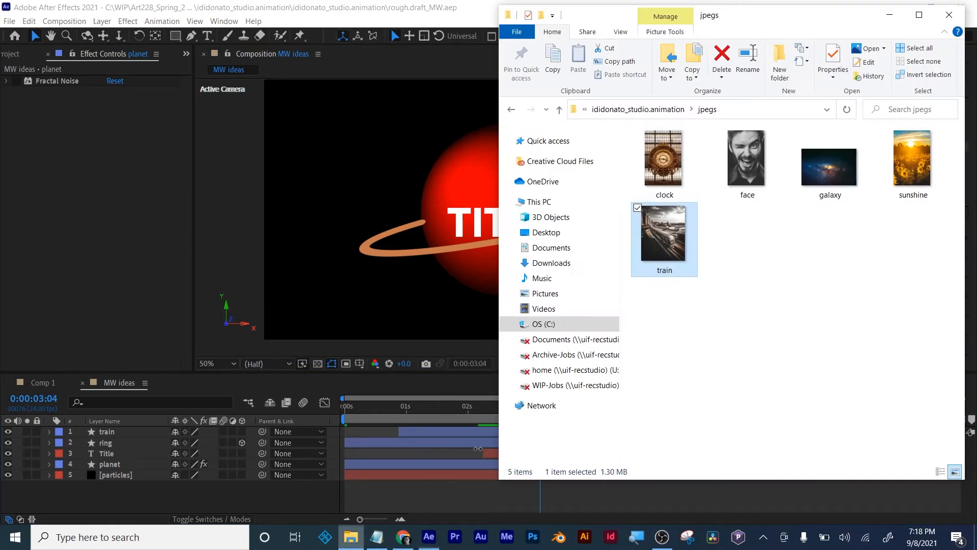
pyautogui.click(350, 537)
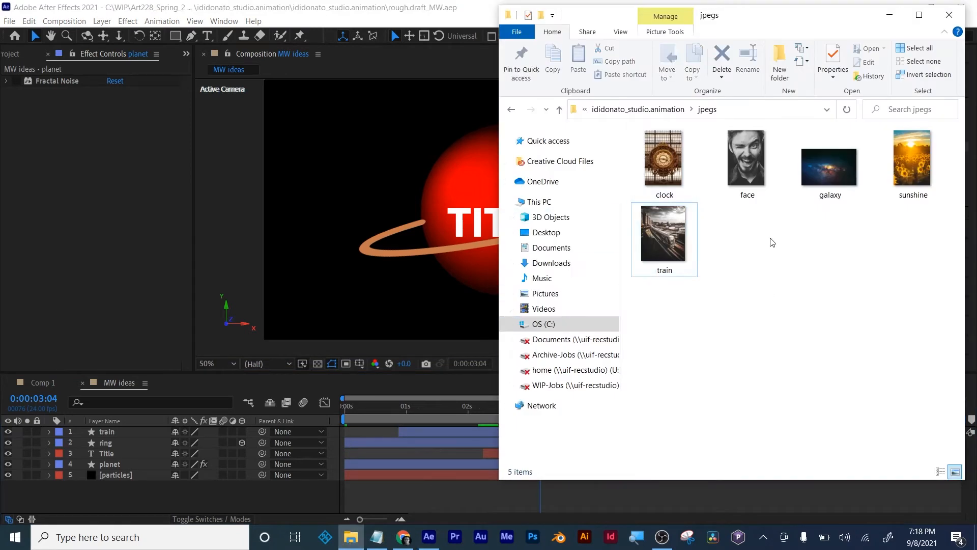
pyautogui.click(649, 109)
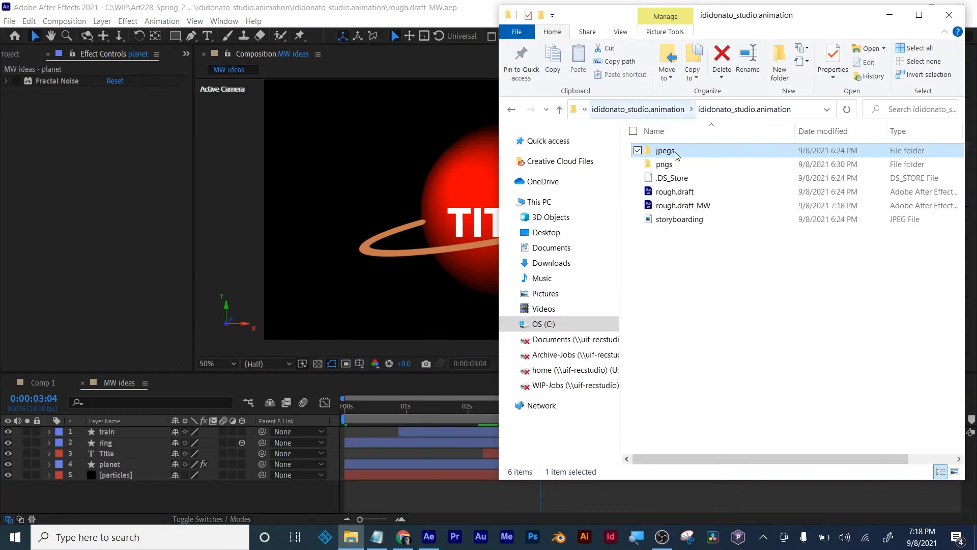
pyautogui.doubleClick(672, 221)
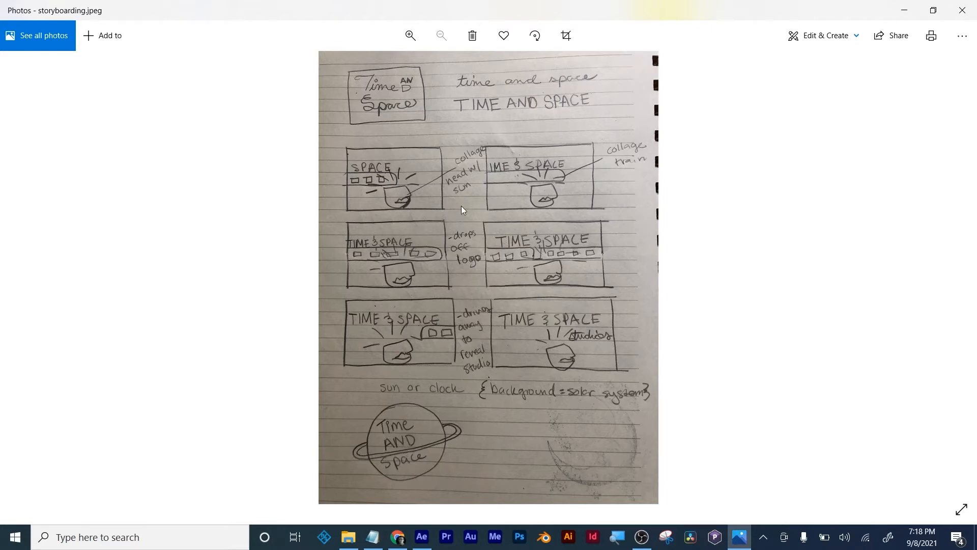
pyautogui.click(961, 11)
pyautogui.click(711, 331)
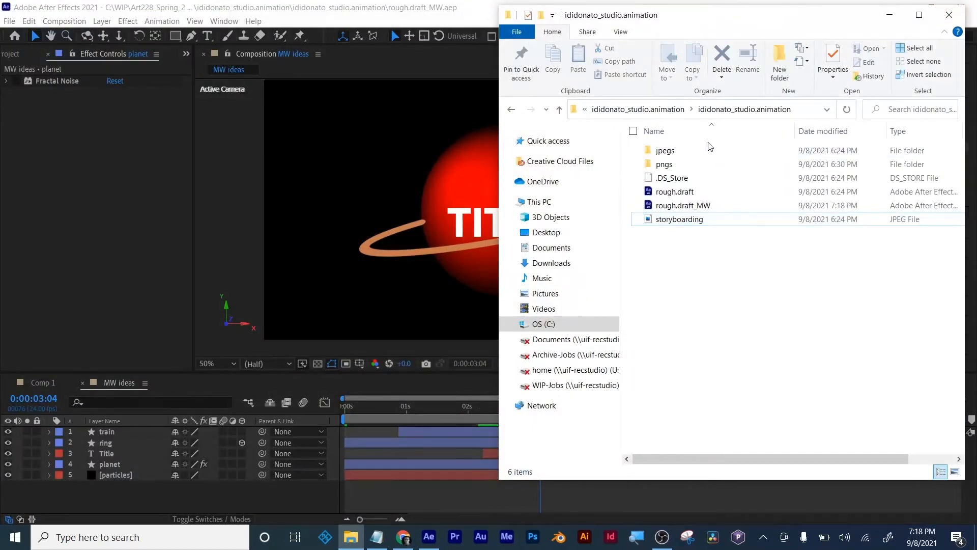
# - Browse back to the Art 228 Fall 2021 folder and open the folder of the student with the pastry storyboard
pyautogui.click(654, 109)
pyautogui.click(605, 109)
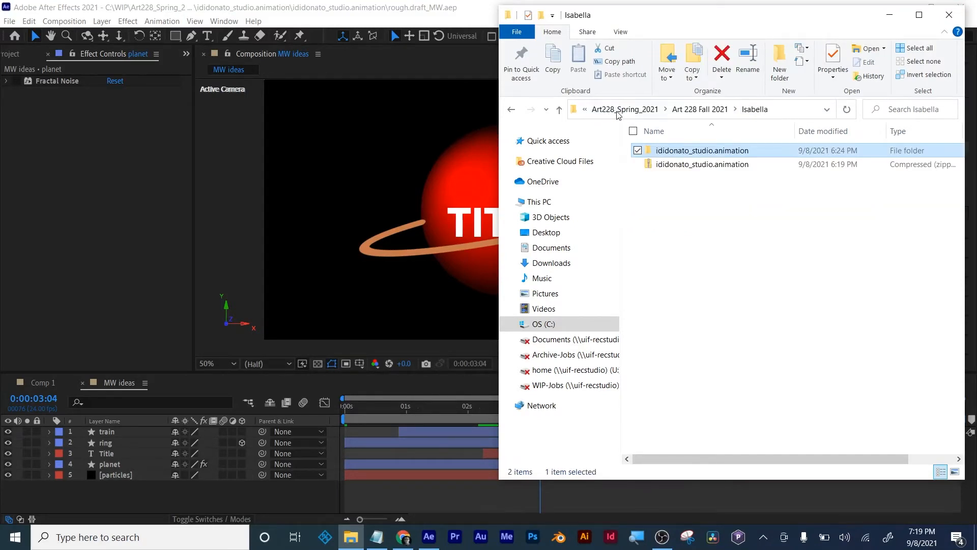
pyautogui.click(635, 110)
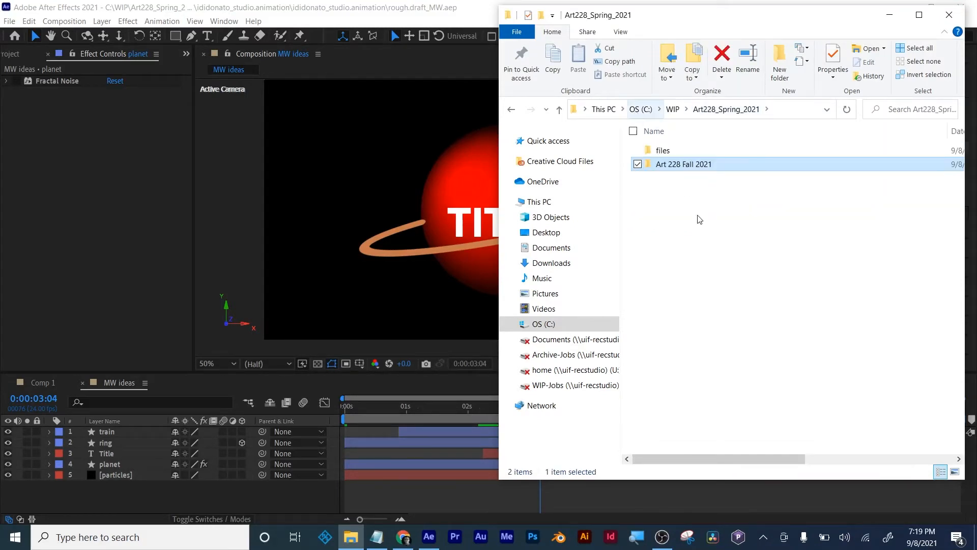
pyautogui.doubleClick(678, 164)
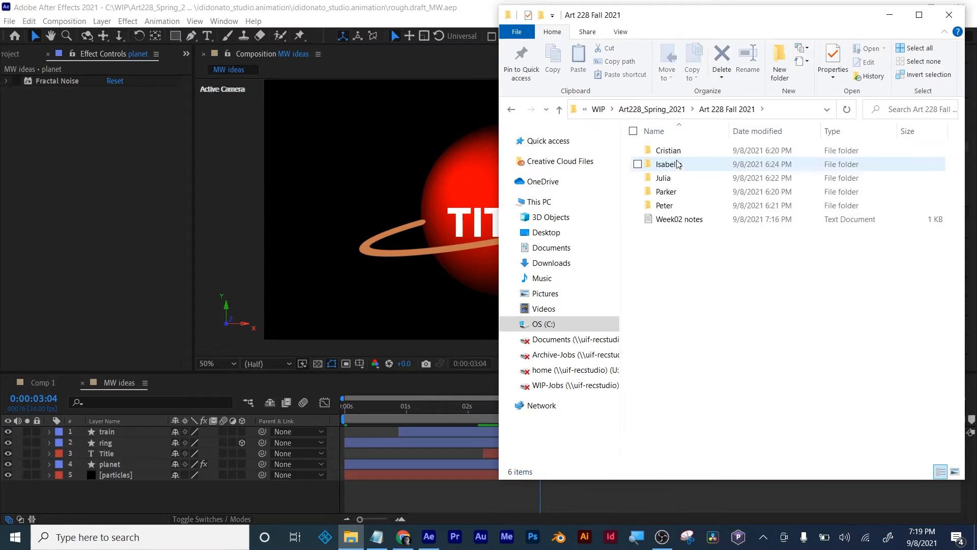
pyautogui.doubleClick(677, 152)
pyautogui.click(690, 118)
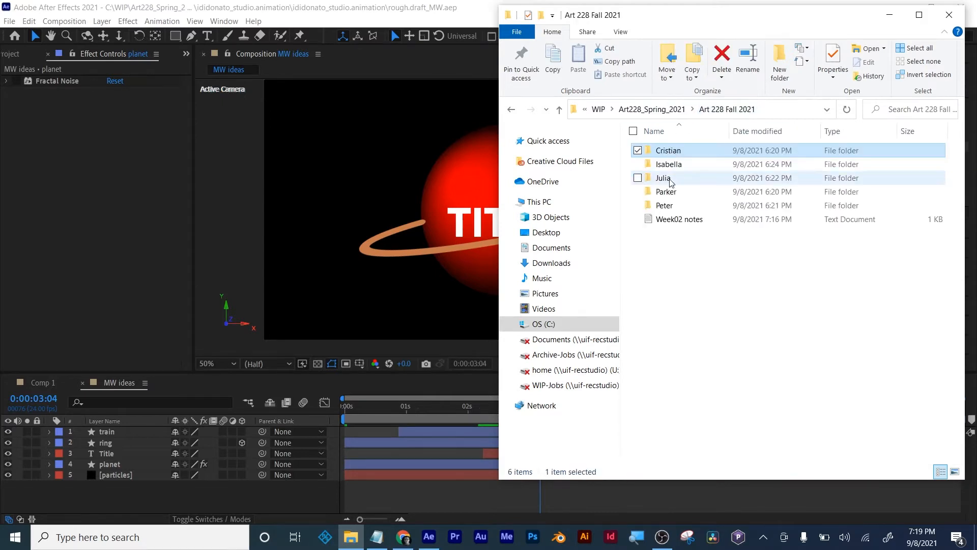
pyautogui.doubleClick(666, 177)
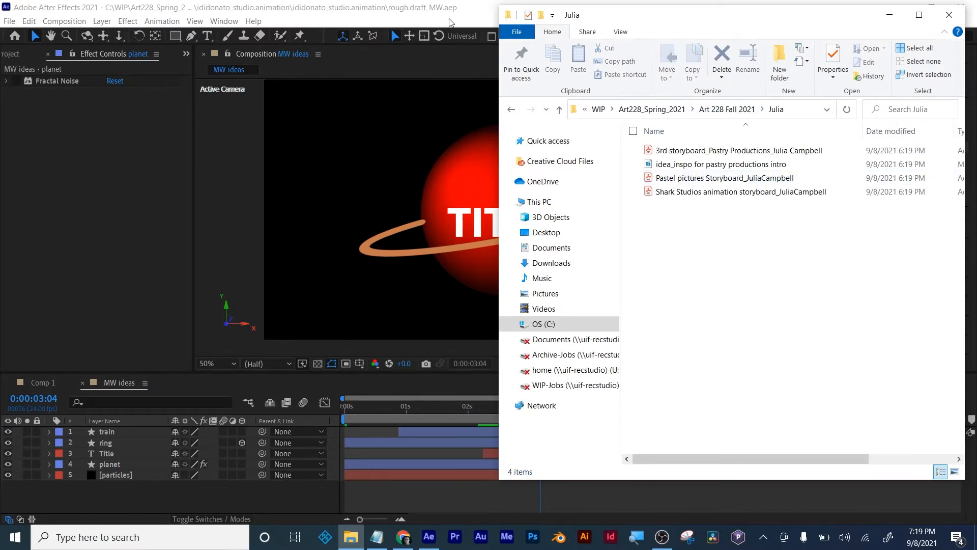
# - Close the rough.draft_MW project in After Effects and minimize the program
pyautogui.click(464, 12)
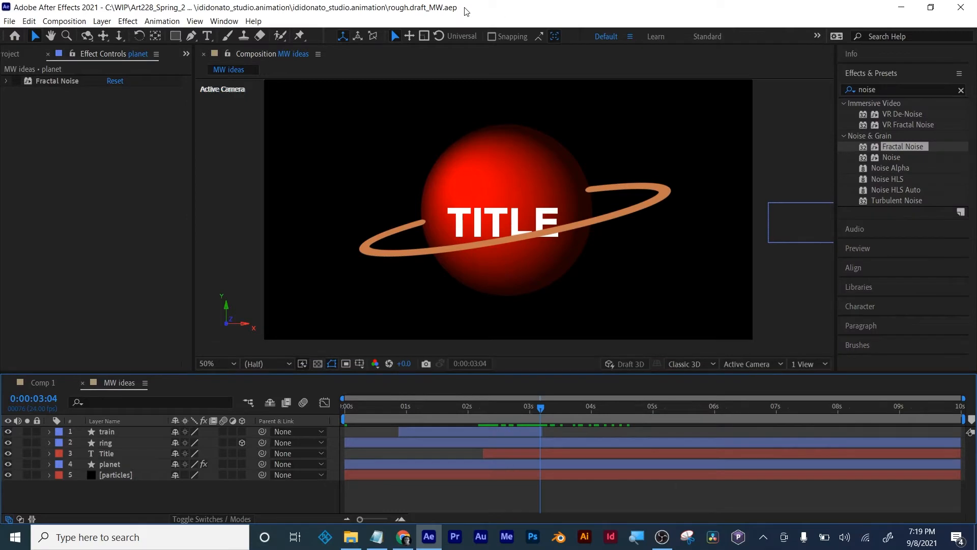
pyautogui.click(9, 21)
pyautogui.click(41, 114)
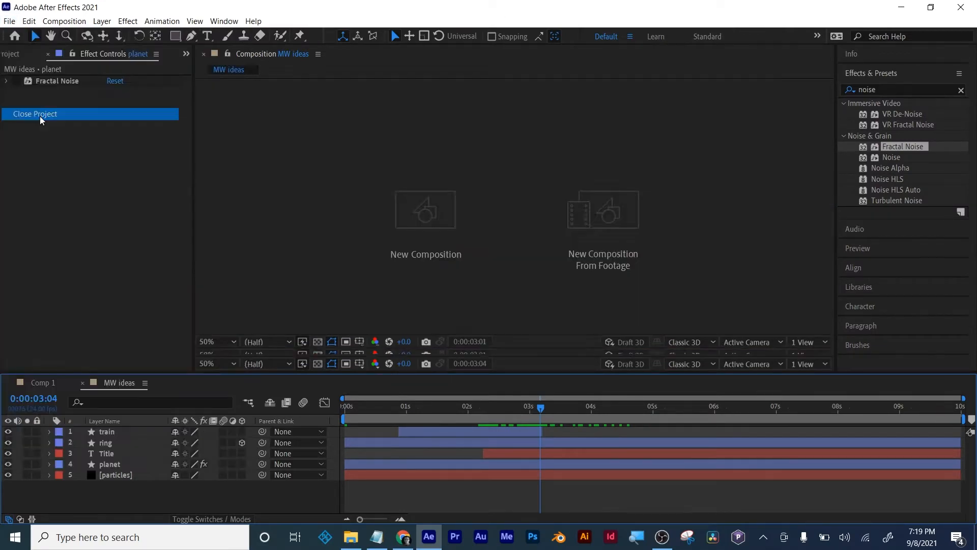
pyautogui.click(903, 9)
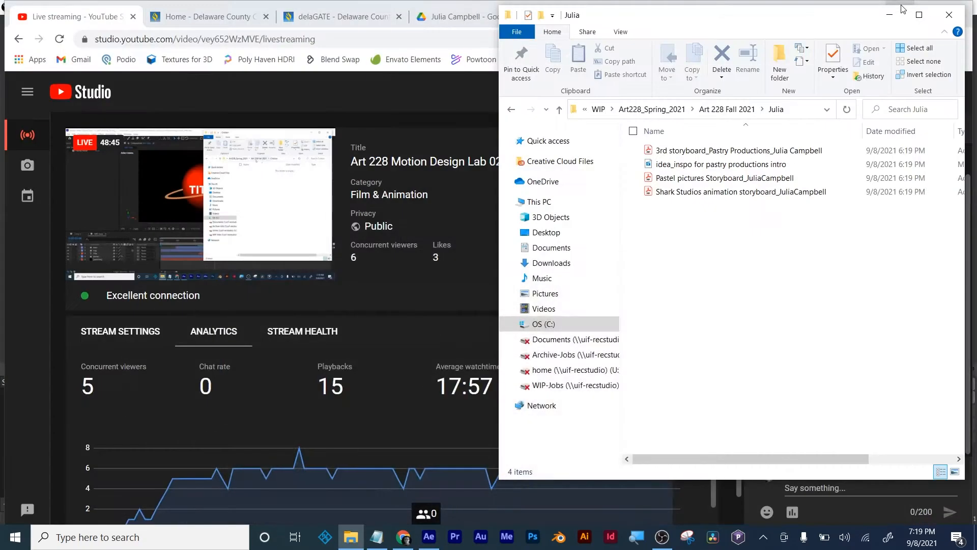
# - Open the 3rd storyboard PDF for Pastry Productions and review its pages through to the last one
pyautogui.click(729, 153)
pyautogui.doubleClick(729, 152)
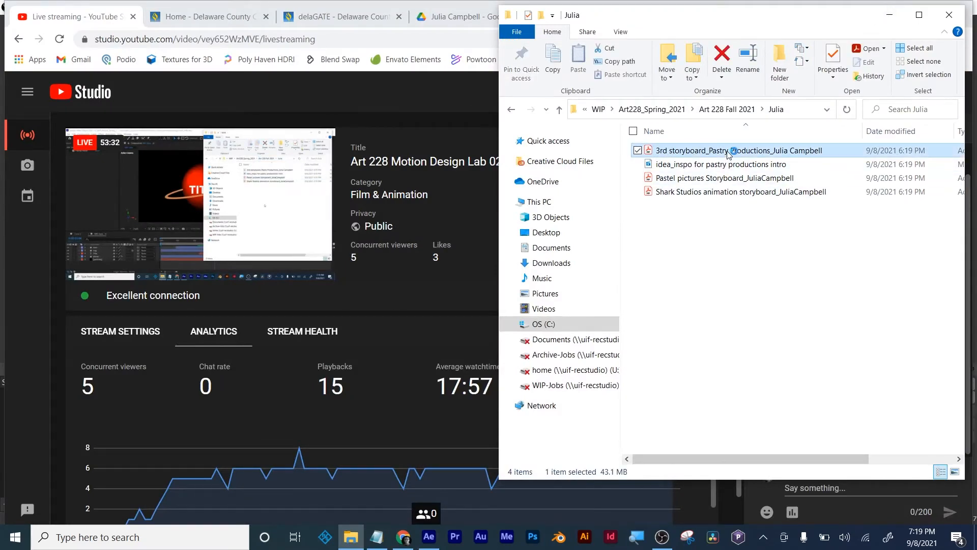
pyautogui.scroll(-7, 589, 225)
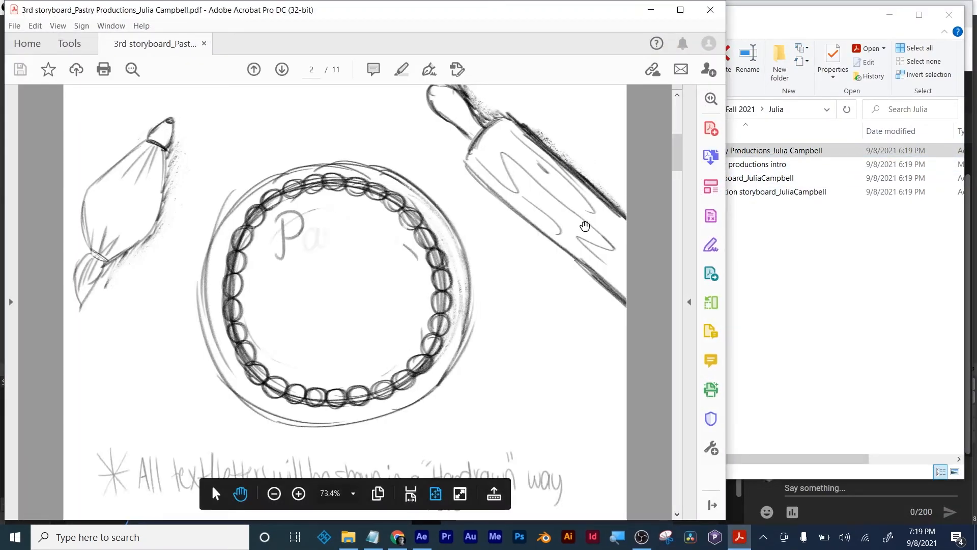
pyautogui.scroll(-3, 584, 225)
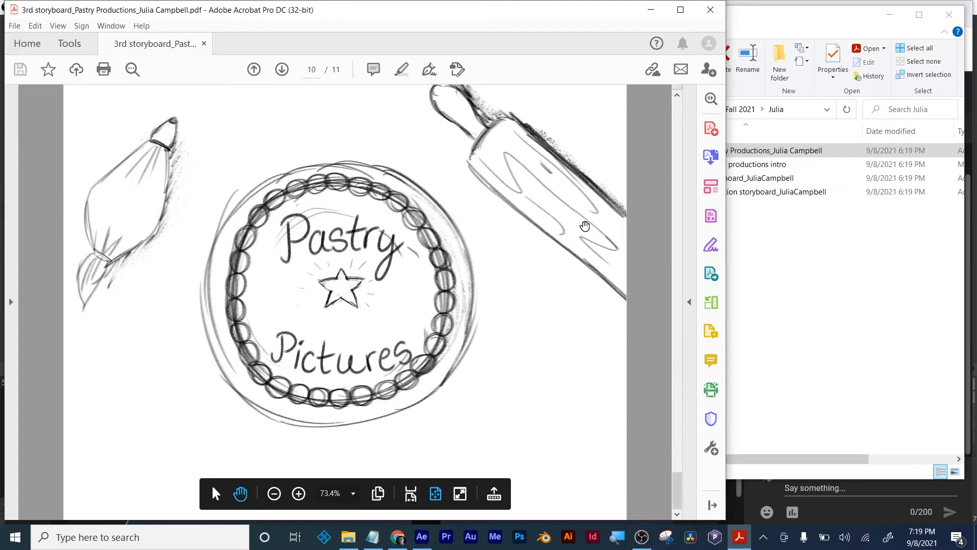
pyautogui.scroll(3, 584, 225)
pyautogui.scroll(6, 584, 225)
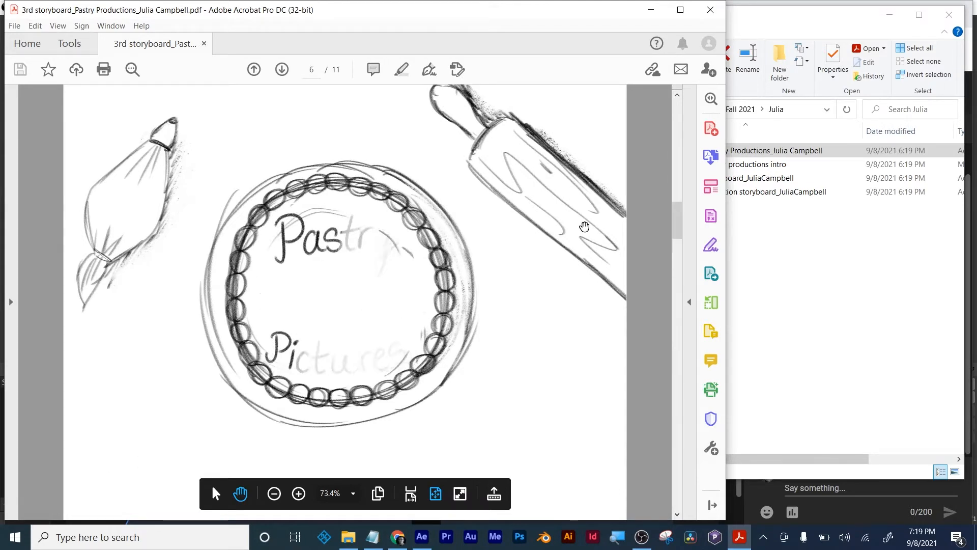
pyautogui.scroll(-7, 584, 225)
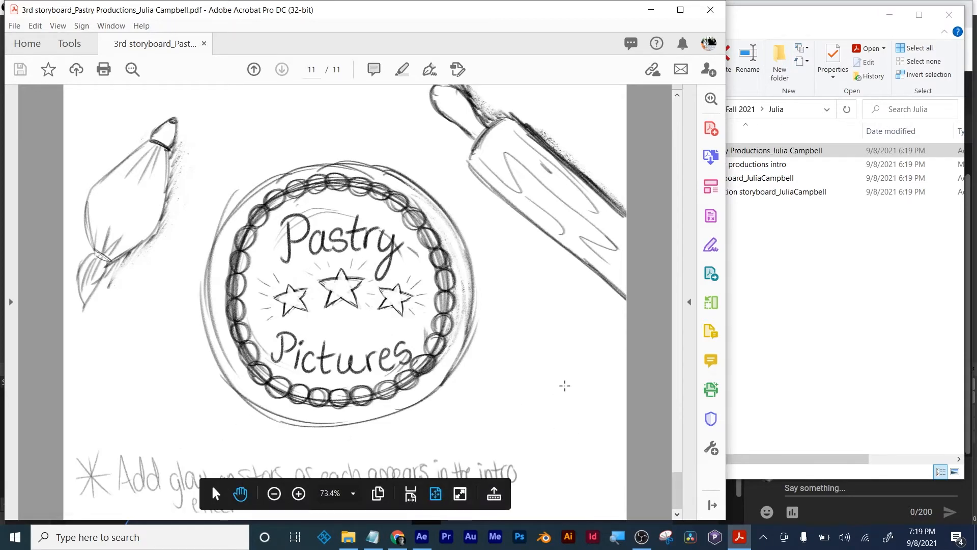
pyautogui.click(565, 385)
pyautogui.click(624, 377)
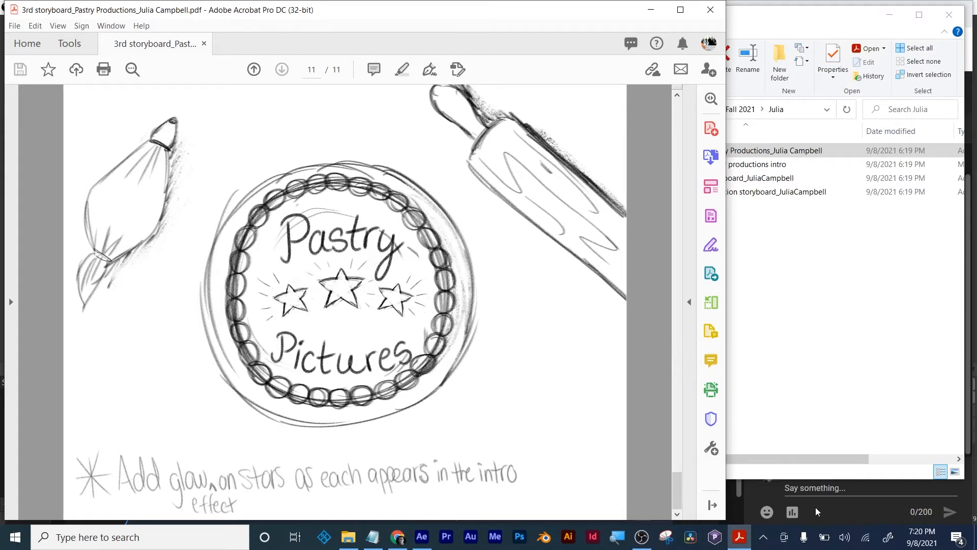
# - Switch to After Effects and create a new composition with the HDTV 1080 24 preset and a 10-second duration
pyautogui.click(422, 536)
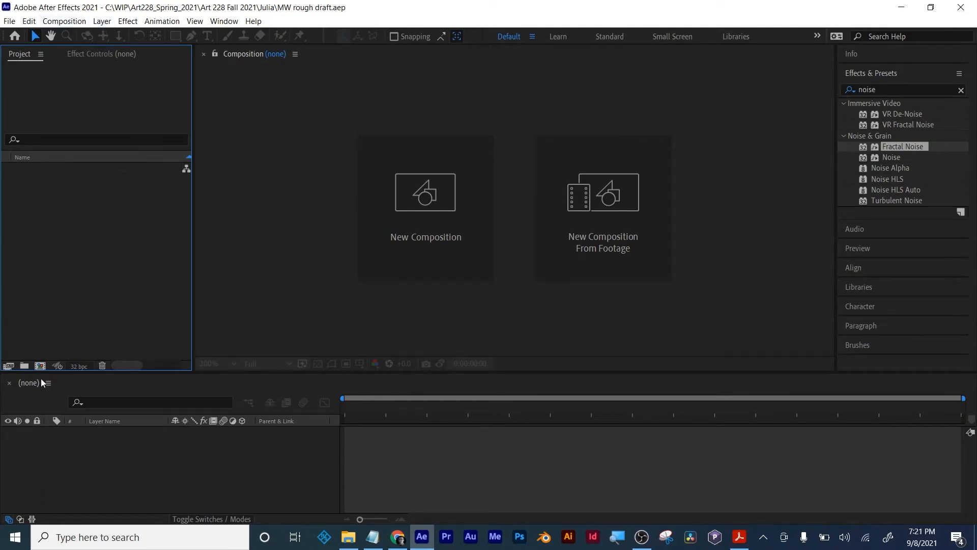
pyautogui.click(40, 366)
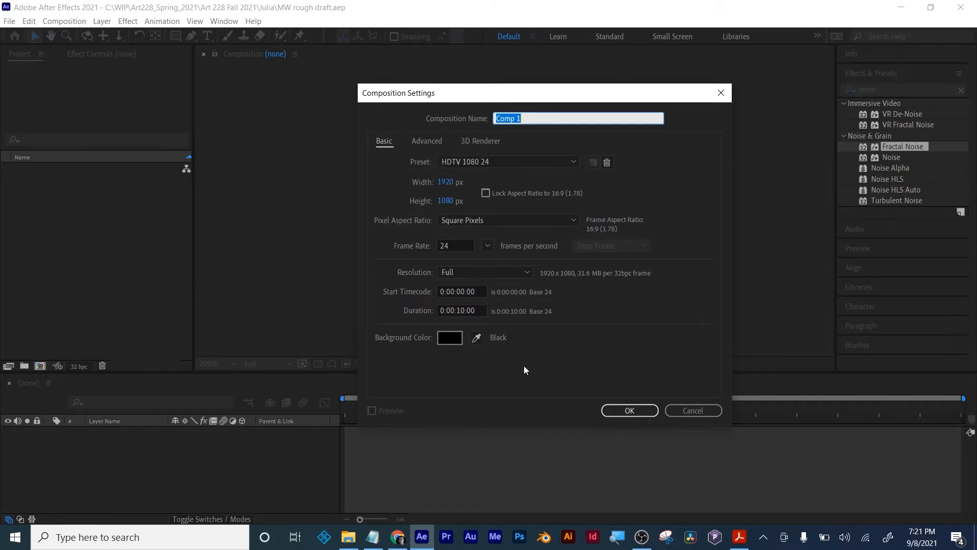
pyautogui.click(629, 409)
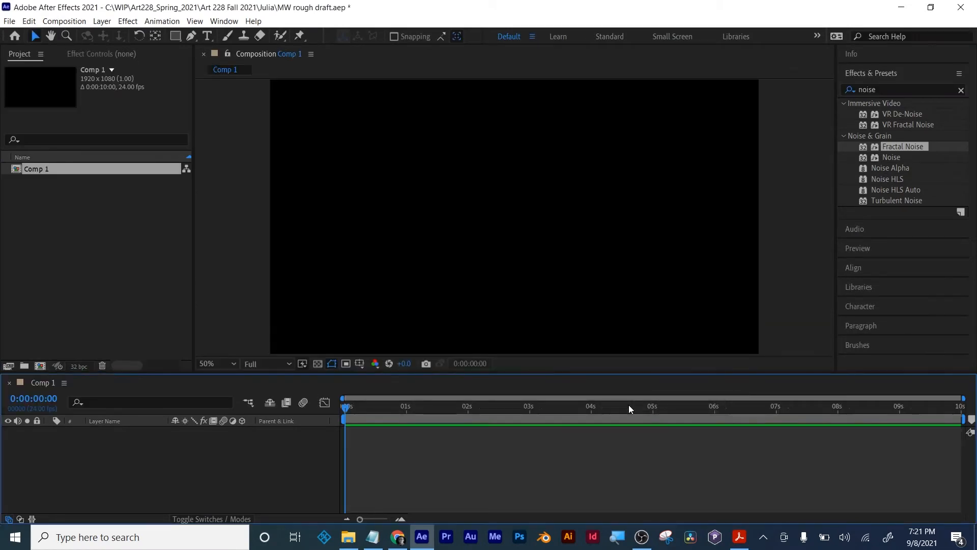
# - Draw a wide ellipse across the middle of the composition with the Ellipse Tool
pyautogui.click(175, 36)
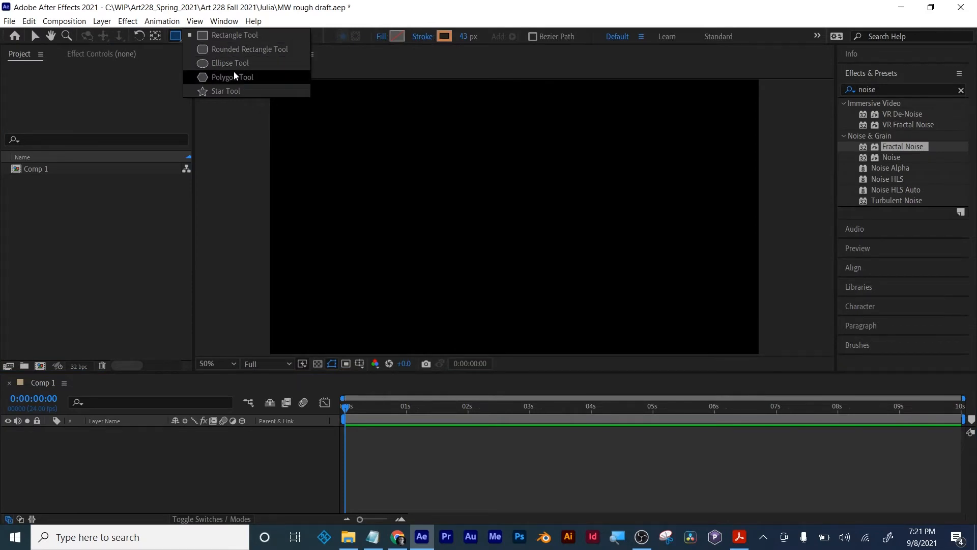
pyautogui.click(234, 76)
pyautogui.click(178, 37)
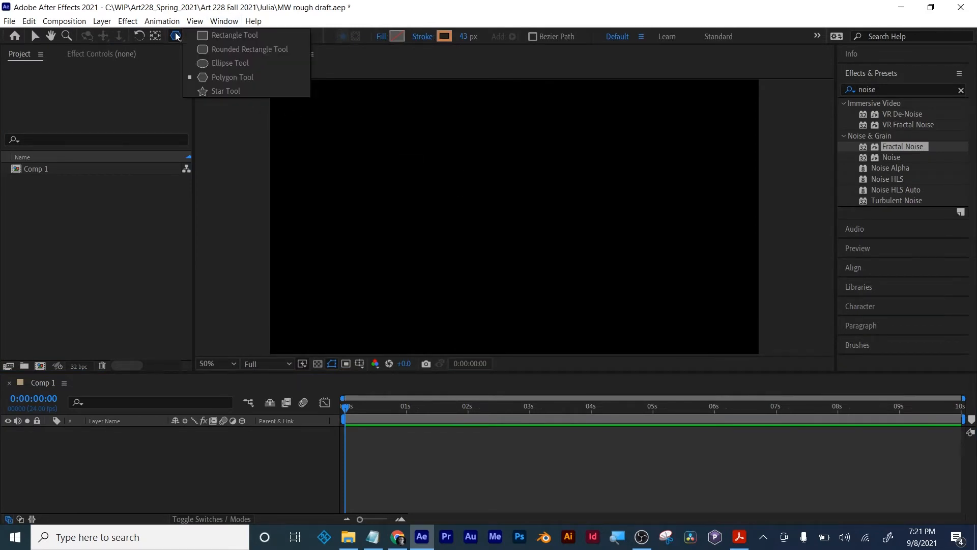
pyautogui.click(202, 63)
pyautogui.moveTo(423, 153); pyautogui.dragTo(624, 308)
# - Give the ellipse a solid cyan fill and move it slightly upward in the composition
pyautogui.click(379, 38)
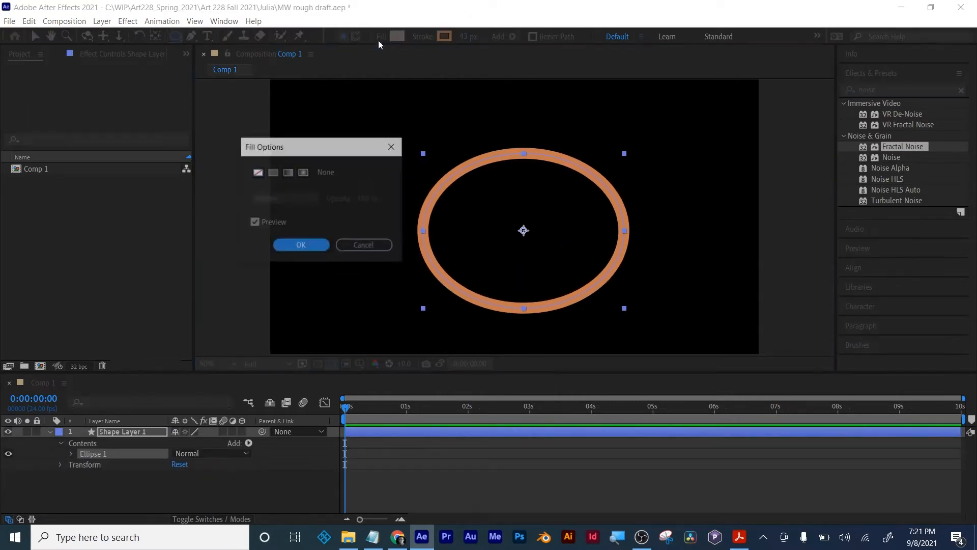
pyautogui.click(274, 172)
pyautogui.click(301, 245)
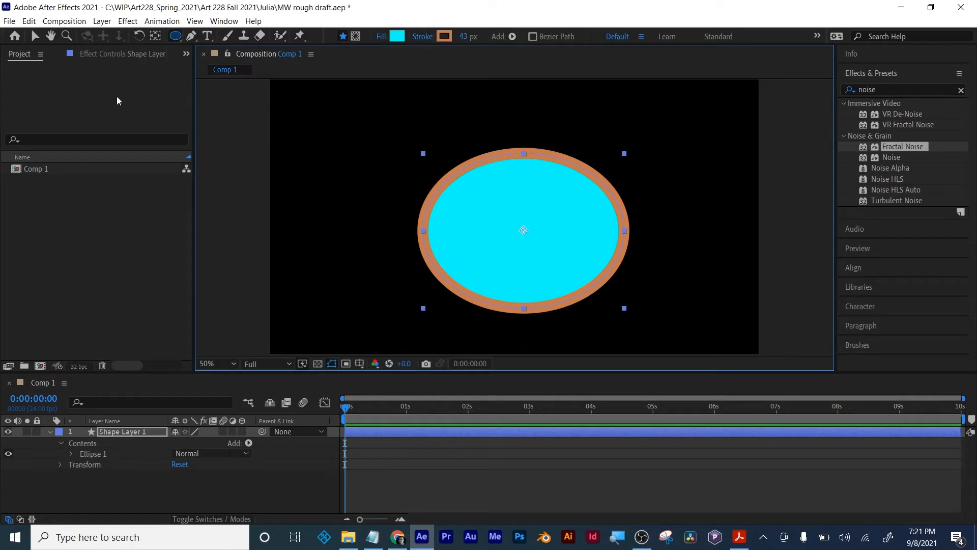
pyautogui.click(34, 35)
pyautogui.moveTo(517, 237)
pyautogui.mouseDown()
pyautogui.moveTo(509, 221)
pyautogui.moveTo(516, 237)
pyautogui.mouseUp()
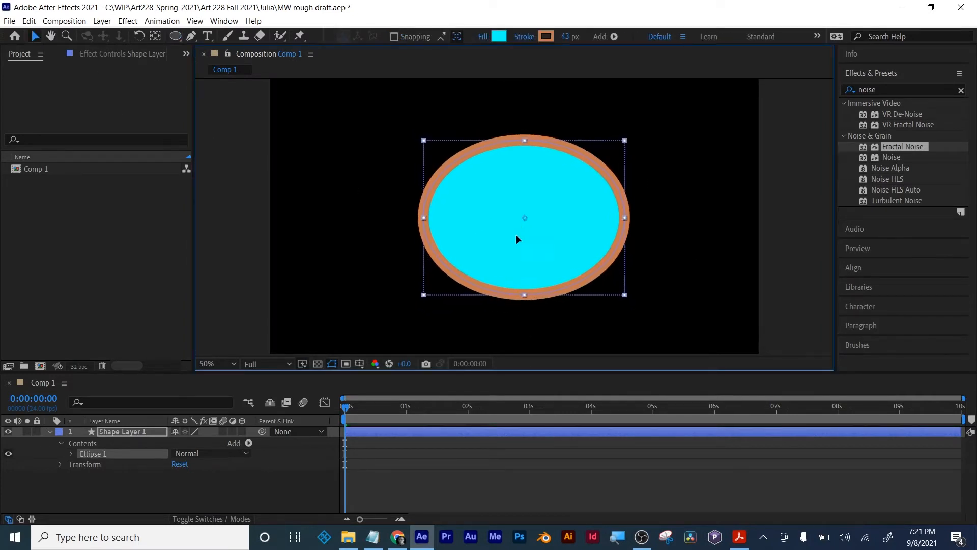
pyautogui.click(520, 466)
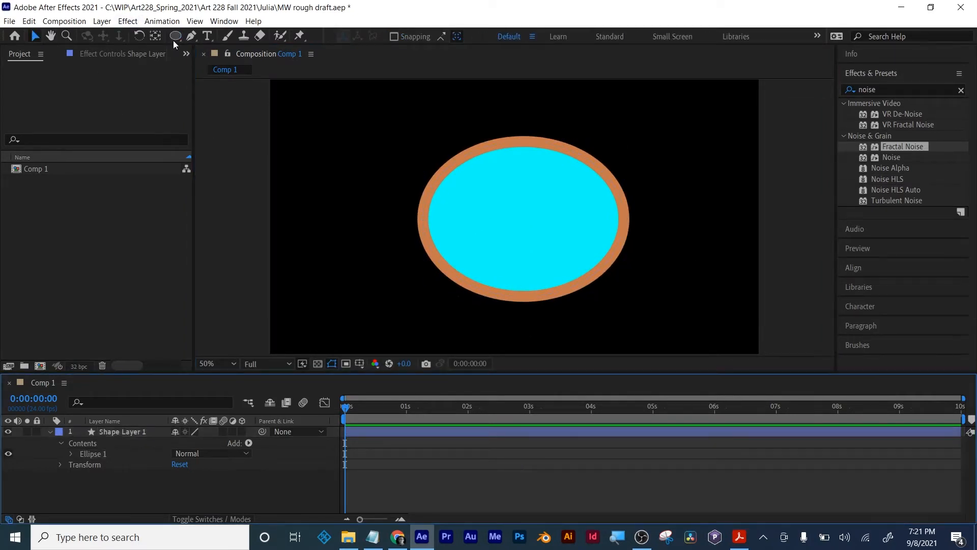
# - Add a text layer reading "Title" inside the ellipse
pyautogui.click(207, 36)
pyautogui.click(486, 219)
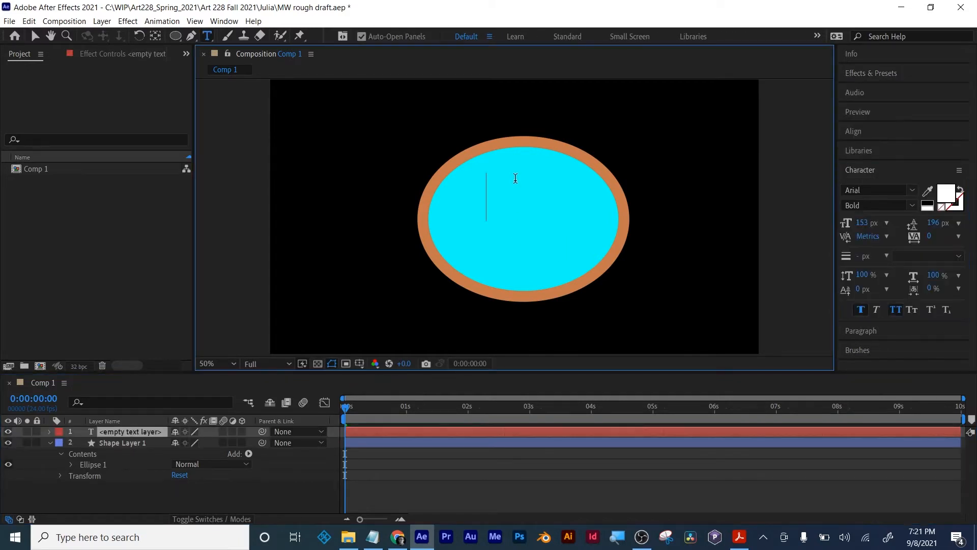
pyautogui.write('Title')
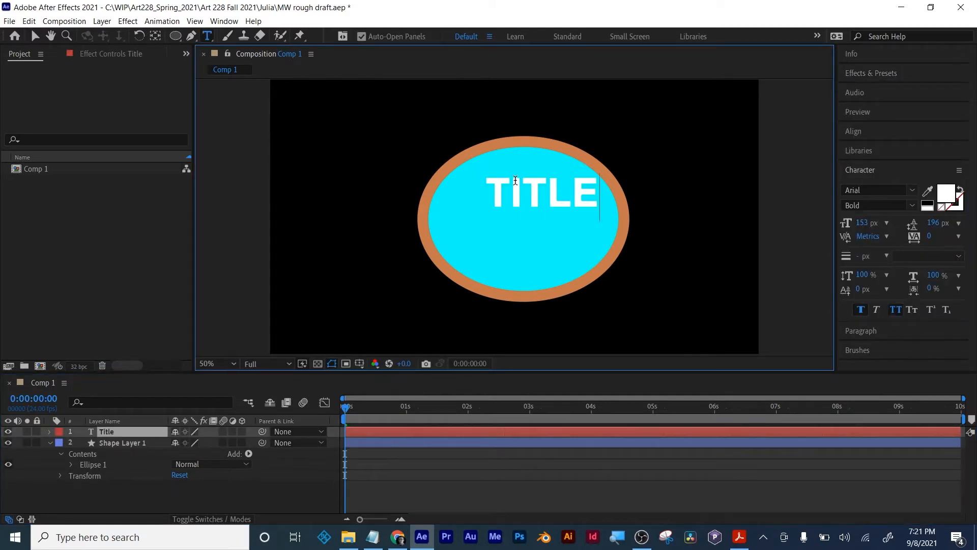
# - Change the title text's font to HT Neon
pyautogui.doubleClick(515, 180)
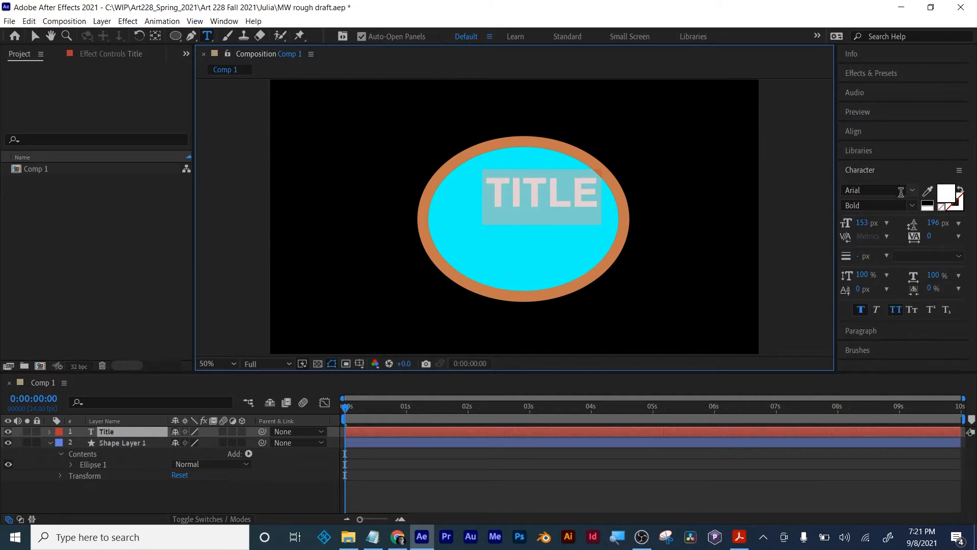
pyautogui.click(912, 190)
pyautogui.scroll(-12, 890, 341)
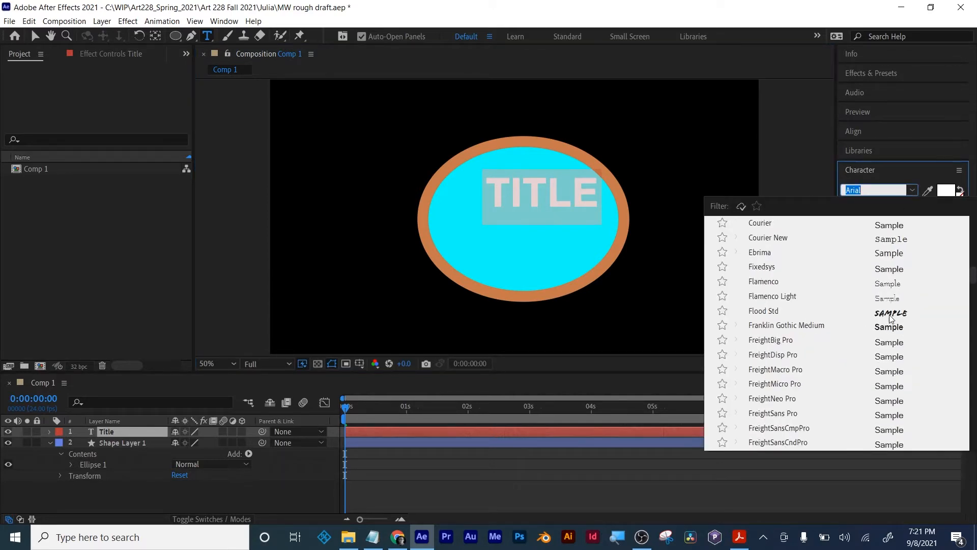
pyautogui.scroll(-10, 891, 316)
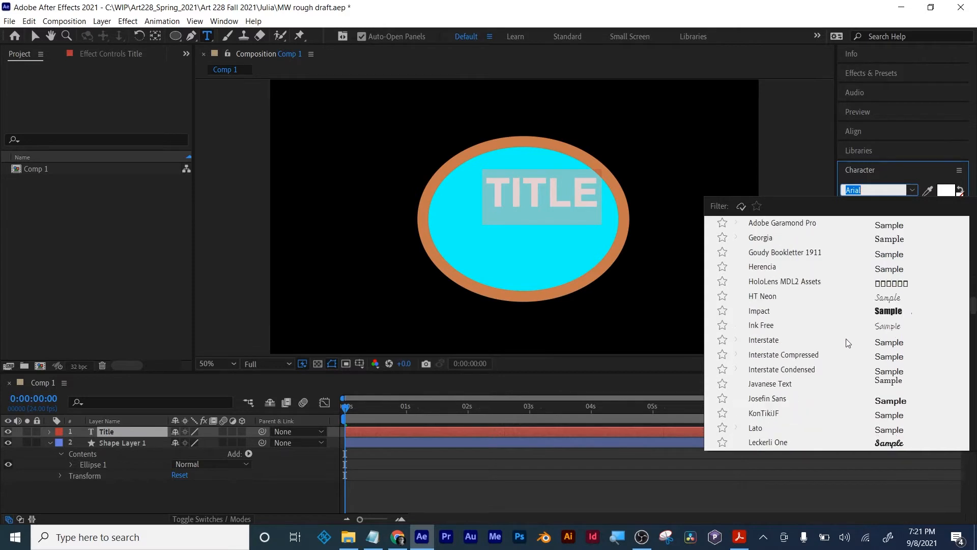
pyautogui.scroll(-2, 847, 342)
pyautogui.scroll(1, 846, 342)
pyautogui.click(881, 255)
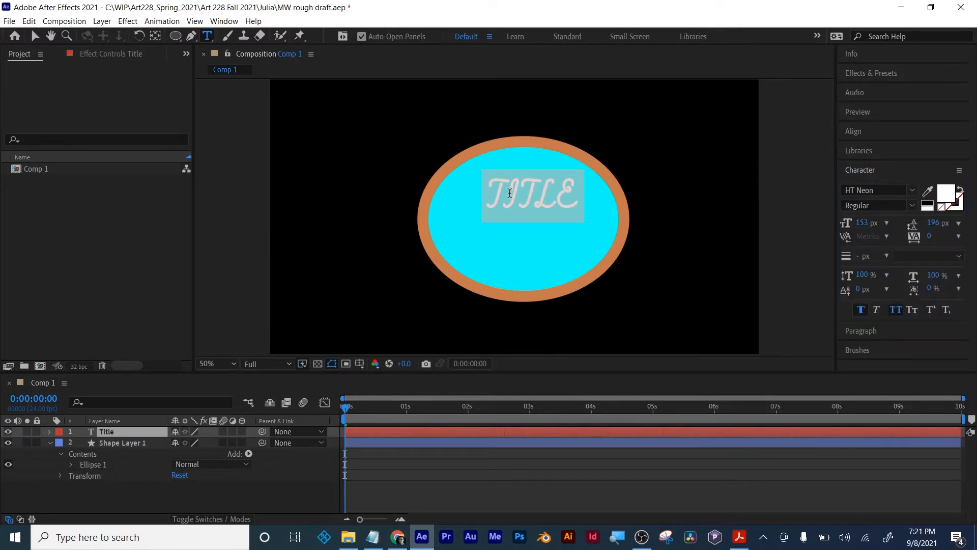
pyautogui.moveTo(510, 193); pyautogui.dragTo(518, 192)
pyautogui.click(518, 193)
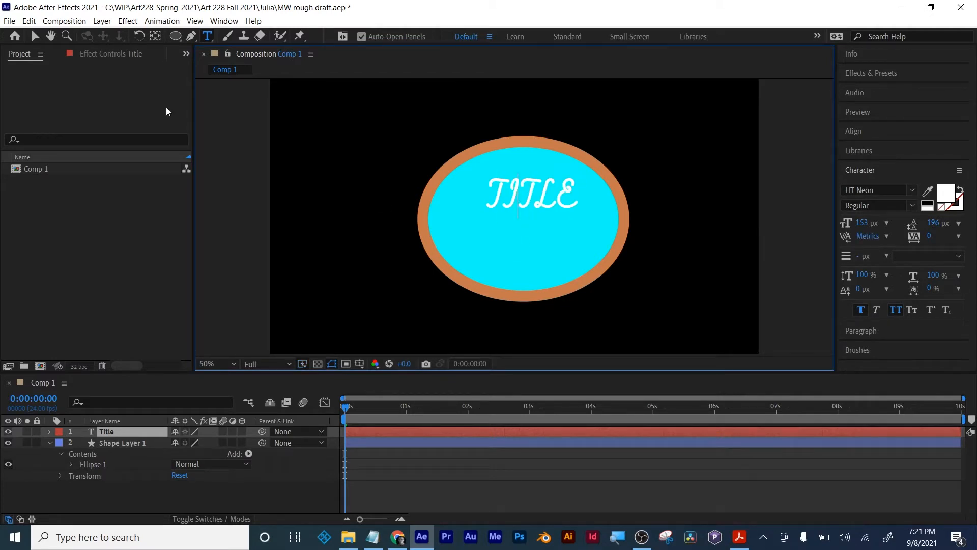
# - Move the title text to the horizontal centre of the ellipse, slightly above its middle
pyautogui.click(35, 36)
pyautogui.moveTo(547, 201); pyautogui.dragTo(527, 211)
pyautogui.click(533, 491)
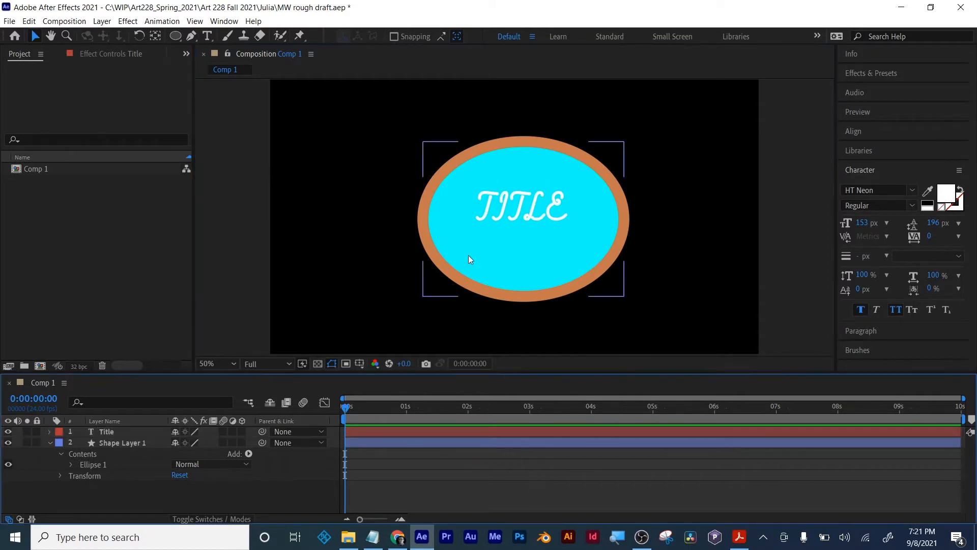
pyautogui.scroll(4, 531, 209)
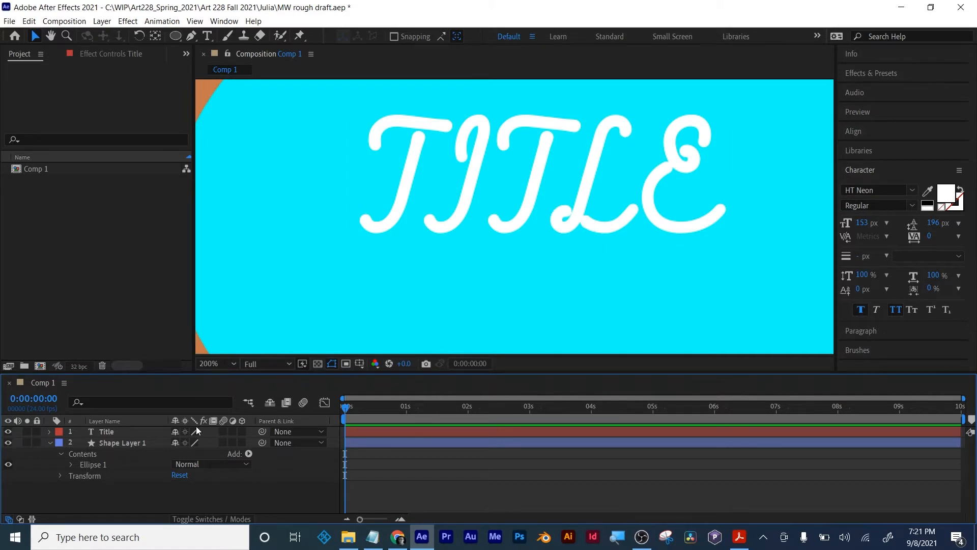
pyautogui.click(107, 433)
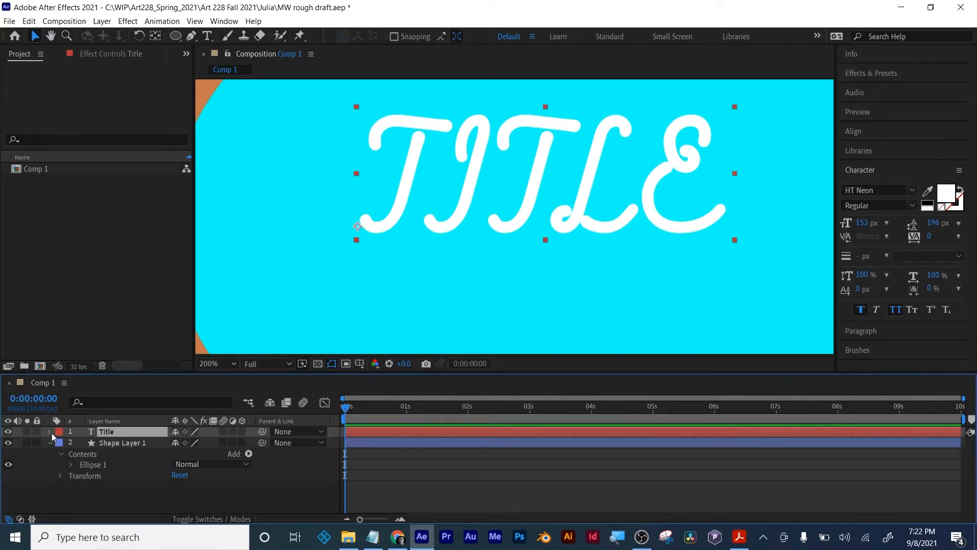
pyautogui.click(50, 431)
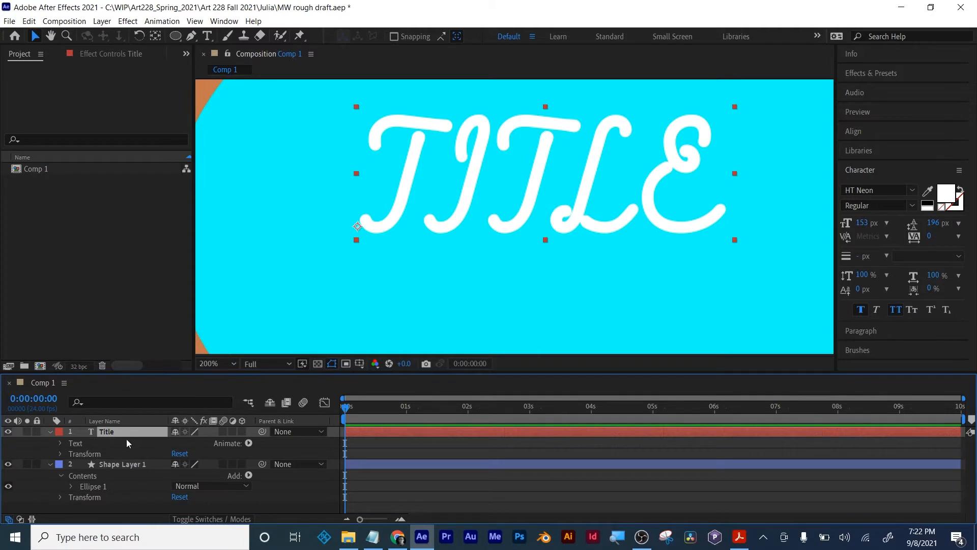
pyautogui.click(49, 432)
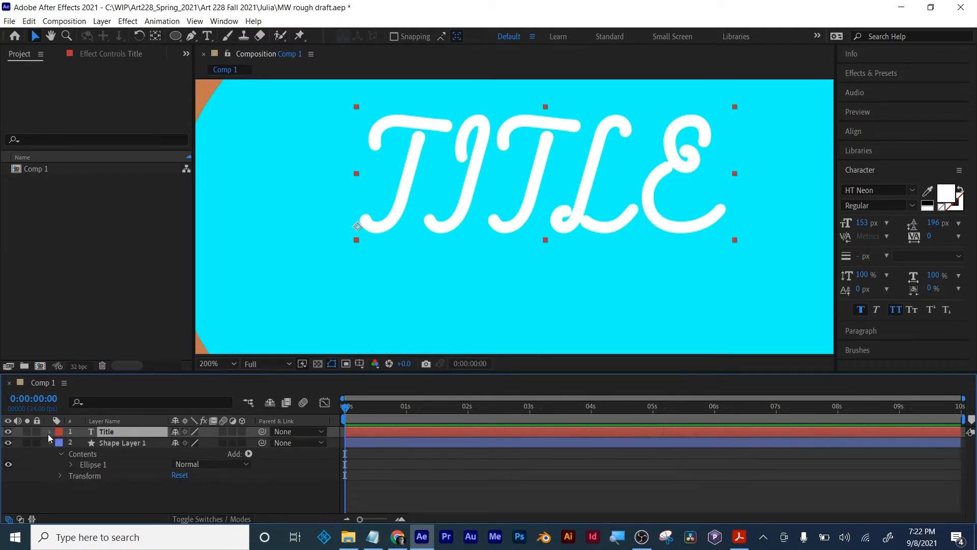
pyautogui.scroll(-1, 525, 297)
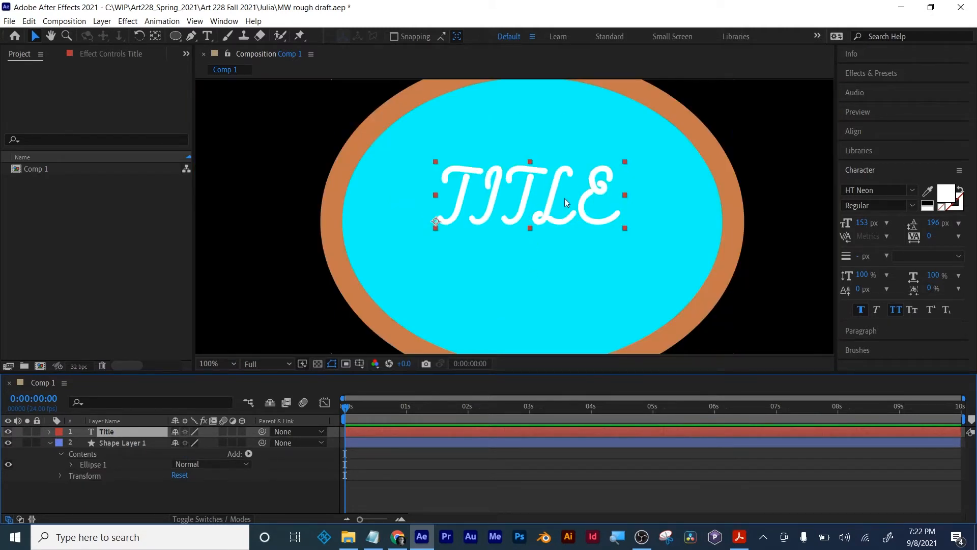
# - Lock the Title text layer and set the Pen tool's shape fill to None
pyautogui.click(405, 472)
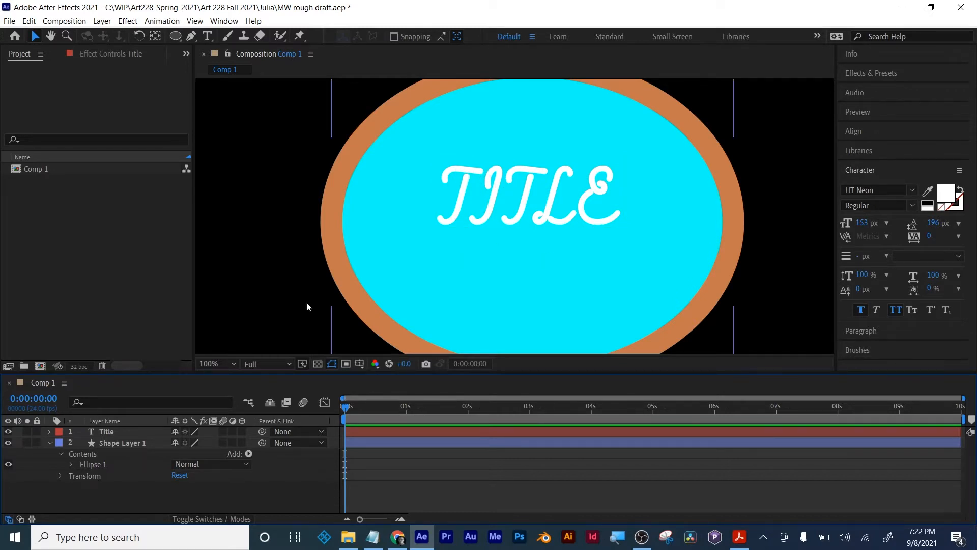
pyautogui.click(37, 432)
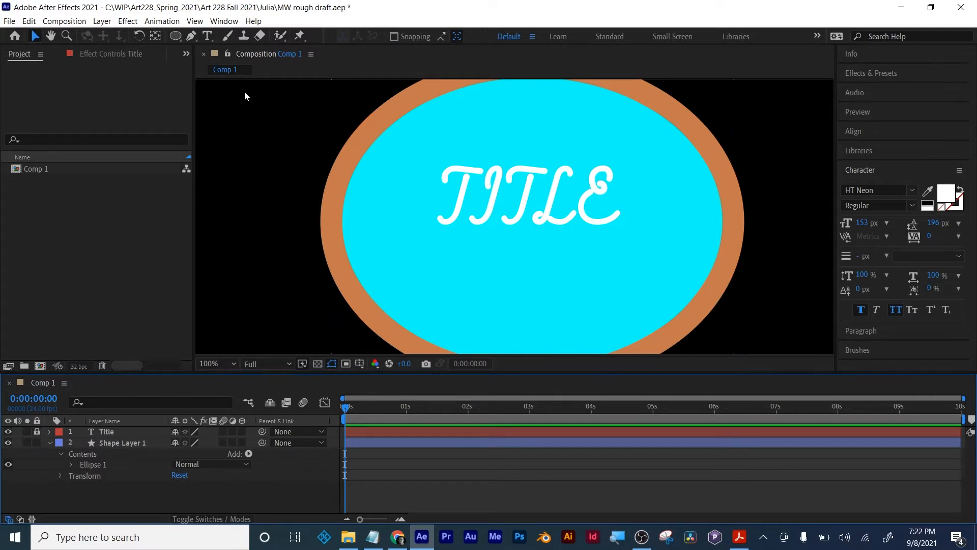
pyautogui.click(191, 37)
pyautogui.press('.')
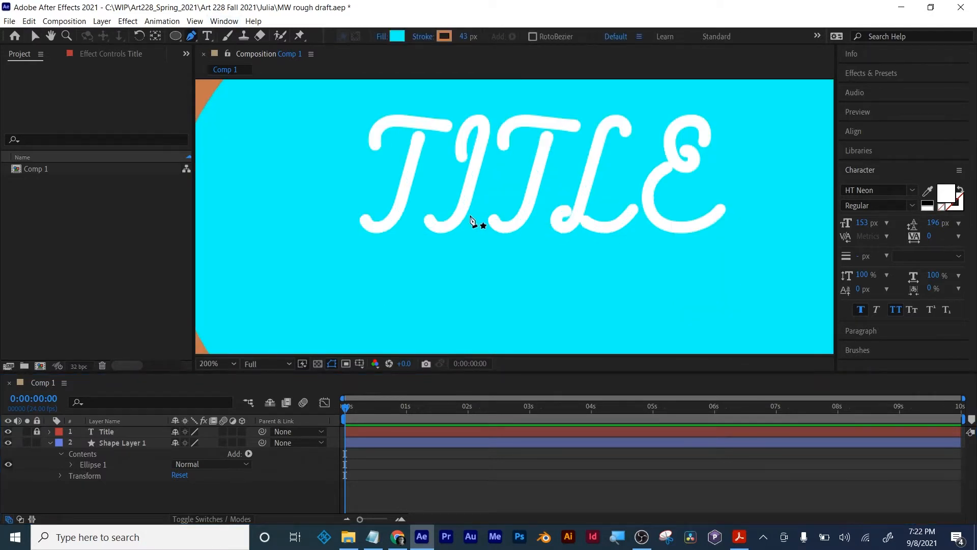
pyautogui.click(381, 36)
pyautogui.click(258, 173)
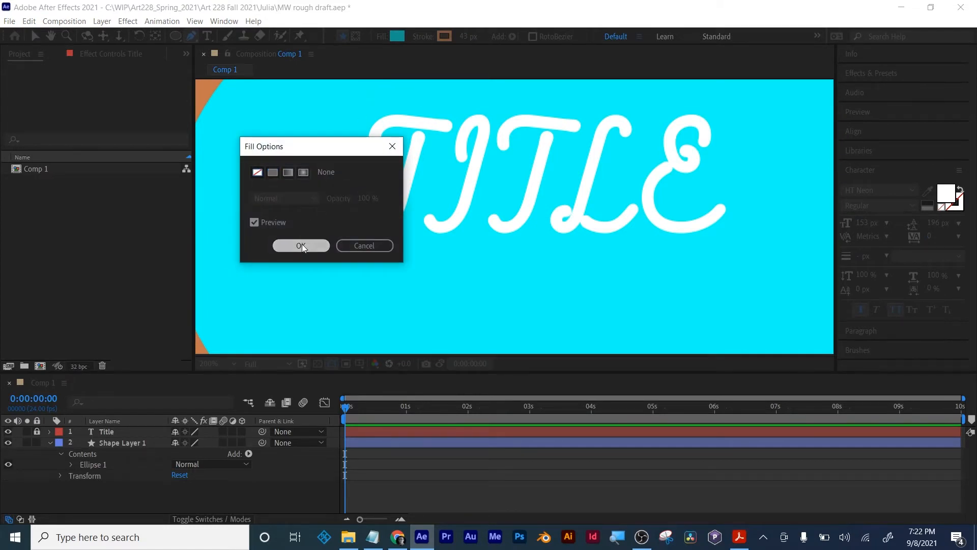
pyautogui.click(301, 245)
# - Set the Pen tool's stroke to bright red (FF2300) with a width of 10 px
pyautogui.click(445, 36)
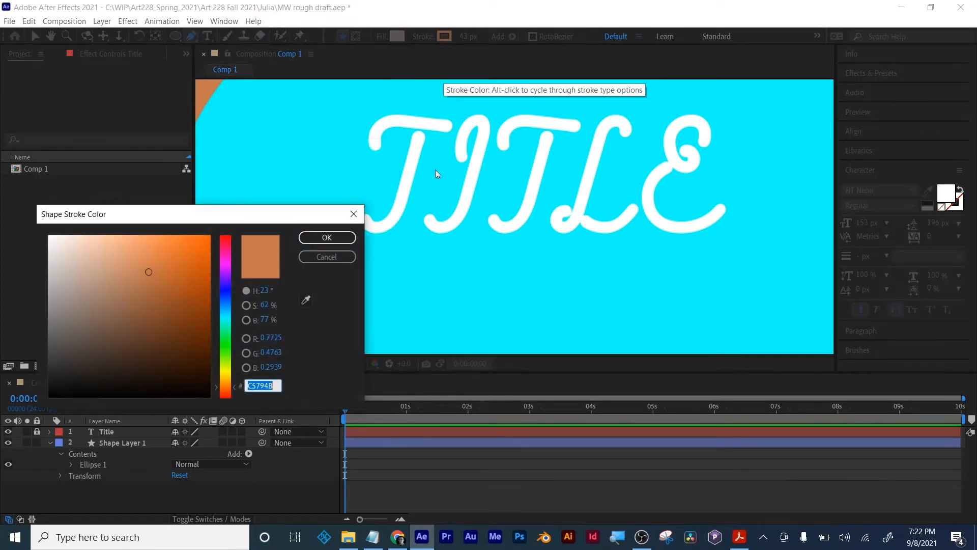
pyautogui.moveTo(226, 389); pyautogui.dragTo(224, 401)
pyautogui.moveTo(210, 260); pyautogui.dragTo(220, 224)
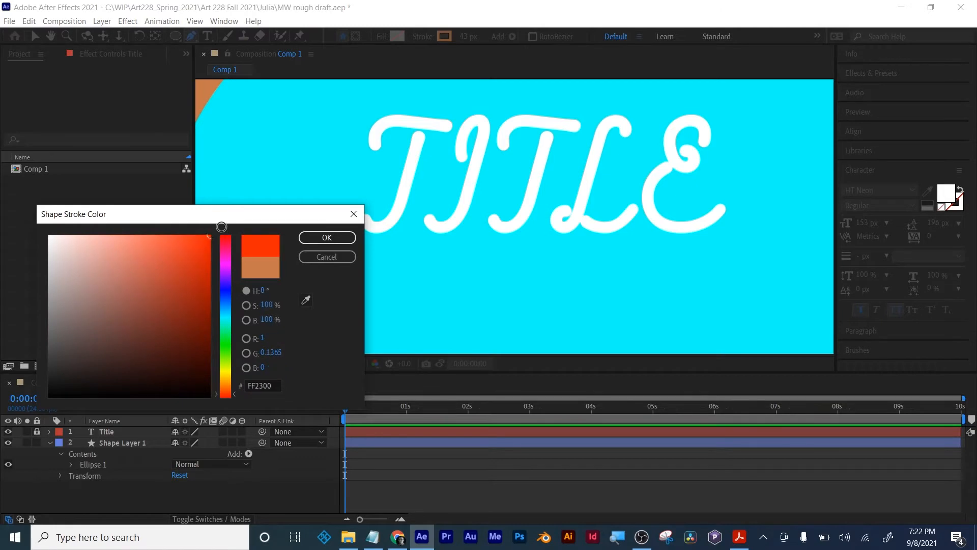
pyautogui.click(309, 241)
pyautogui.moveTo(464, 37); pyautogui.dragTo(452, 52)
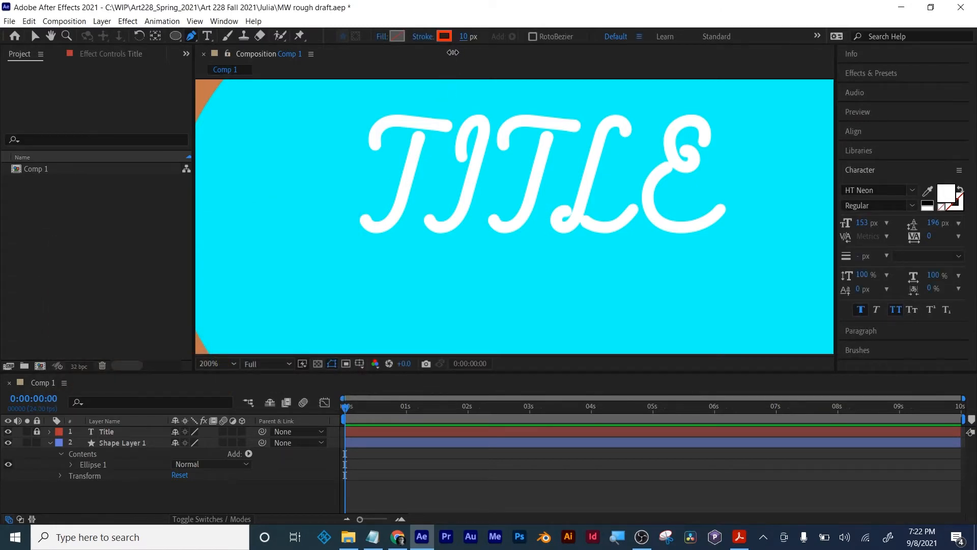
# - Trace the first T's curved crossbar and its hooked stem with the Pen tool as two separate shape layers
pyautogui.click(374, 147)
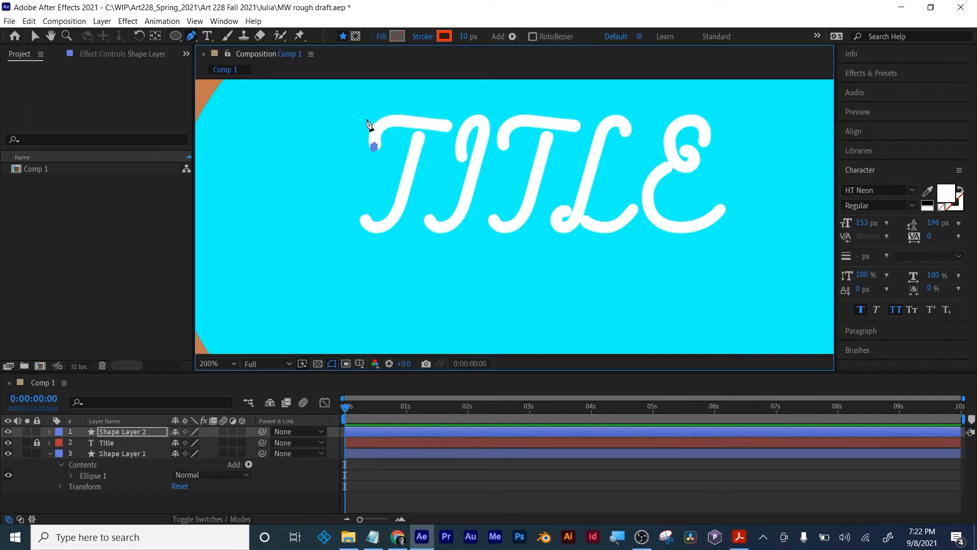
pyautogui.moveTo(389, 118); pyautogui.dragTo(413, 121)
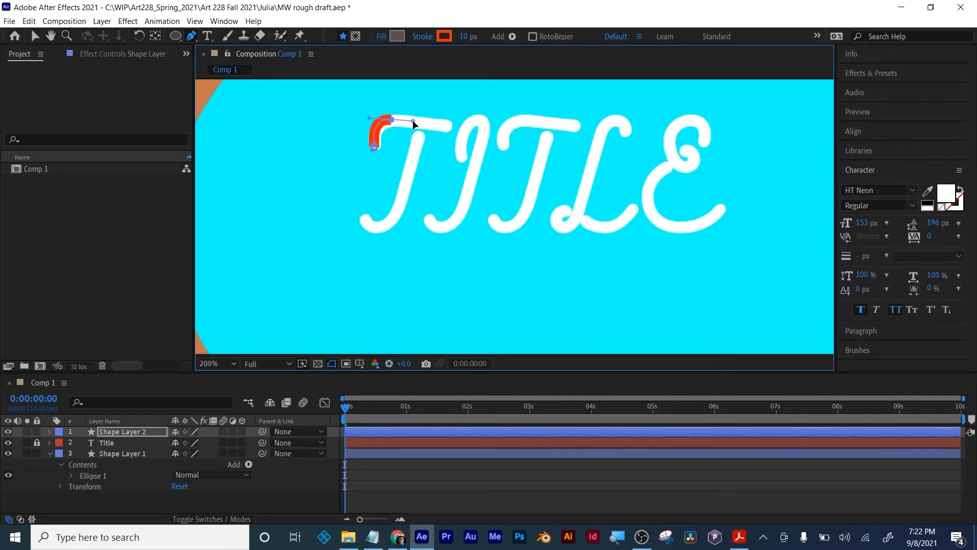
pyautogui.click(450, 126)
pyautogui.moveTo(463, 38); pyautogui.dragTo(465, 37)
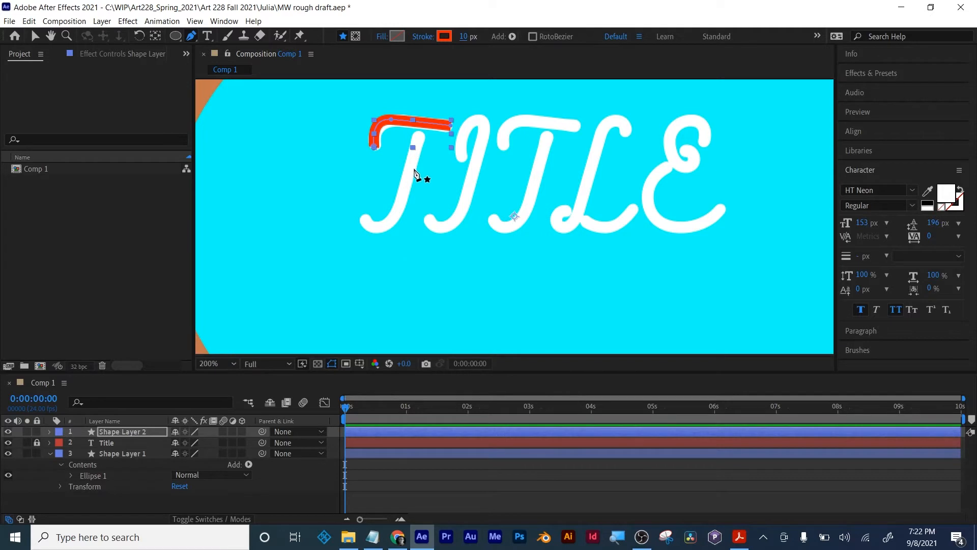
pyautogui.press('F2')
pyautogui.click(419, 132)
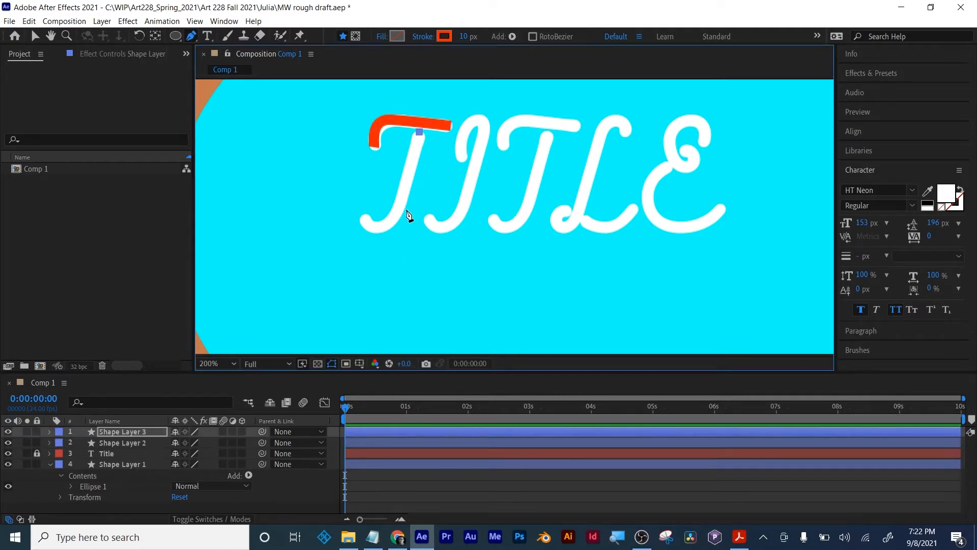
pyautogui.moveTo(390, 222); pyautogui.dragTo(360, 213)
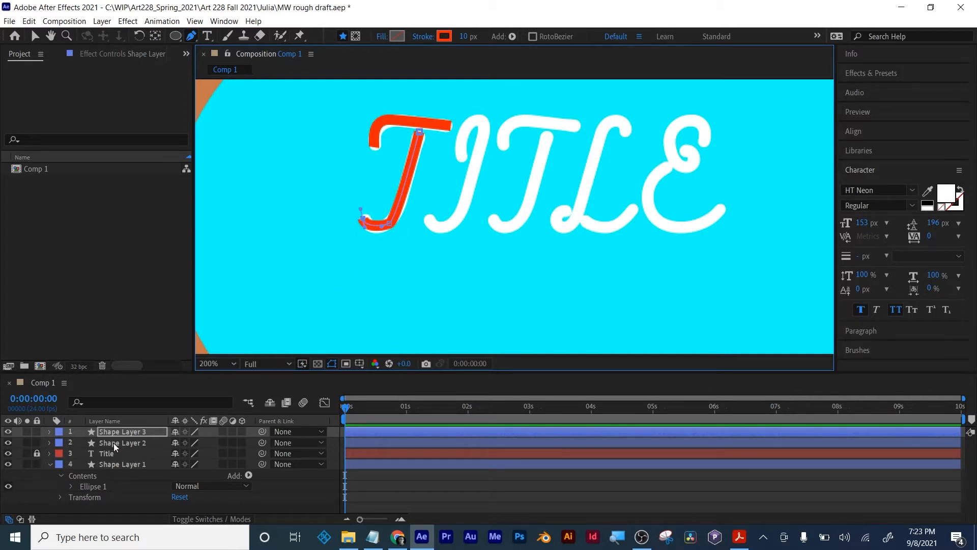
# - Set the line cap to Round Cap and the line join to Round Join for the stem's stroke on Shape Layer 3
pyautogui.click(49, 442)
pyautogui.click(49, 432)
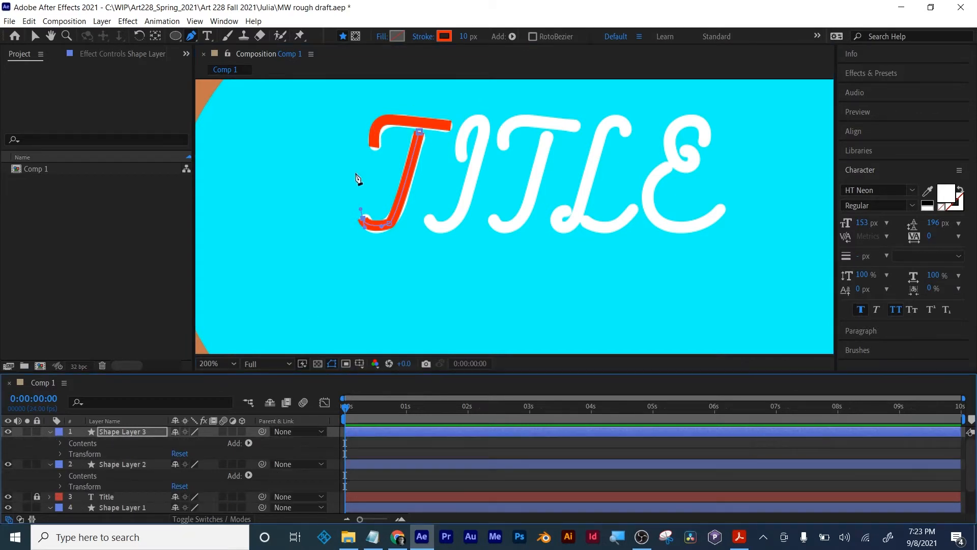
pyautogui.click(60, 443)
pyautogui.click(71, 454)
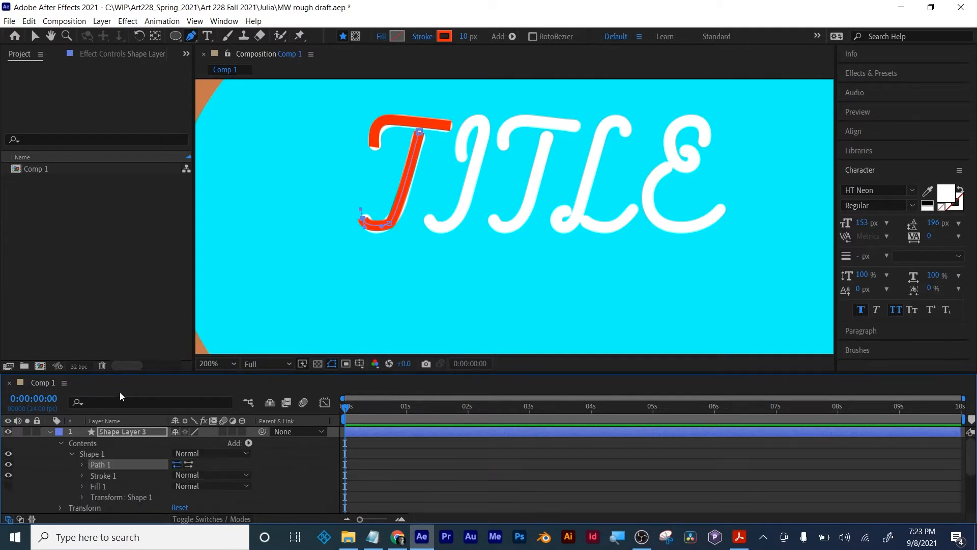
pyautogui.moveTo(137, 374); pyautogui.dragTo(138, 318)
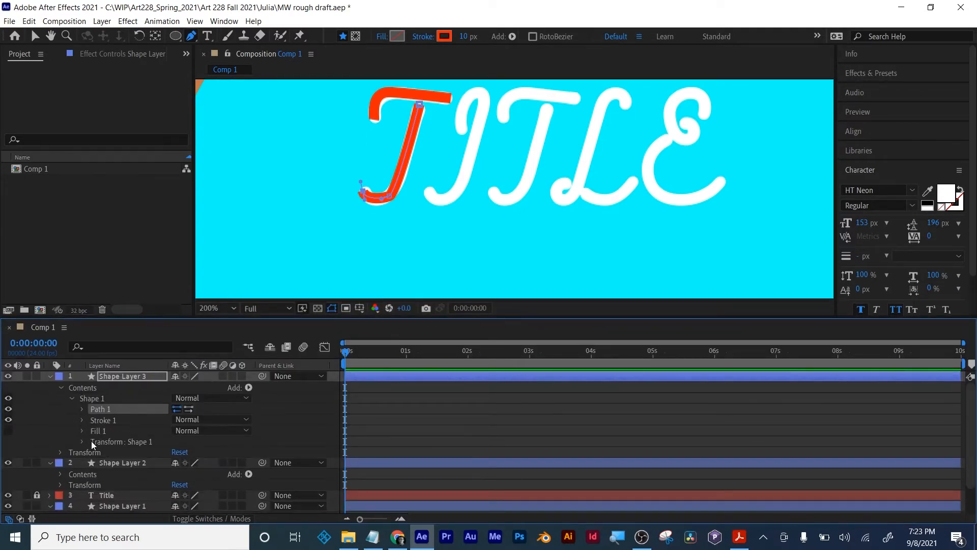
pyautogui.click(82, 420)
pyautogui.scroll(-1, 86, 420)
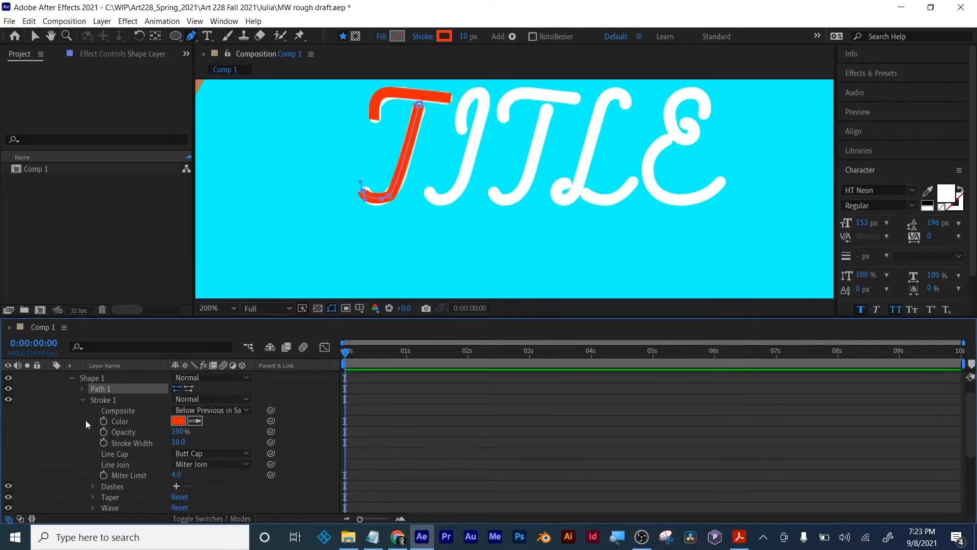
pyautogui.click(217, 453)
pyautogui.click(217, 478)
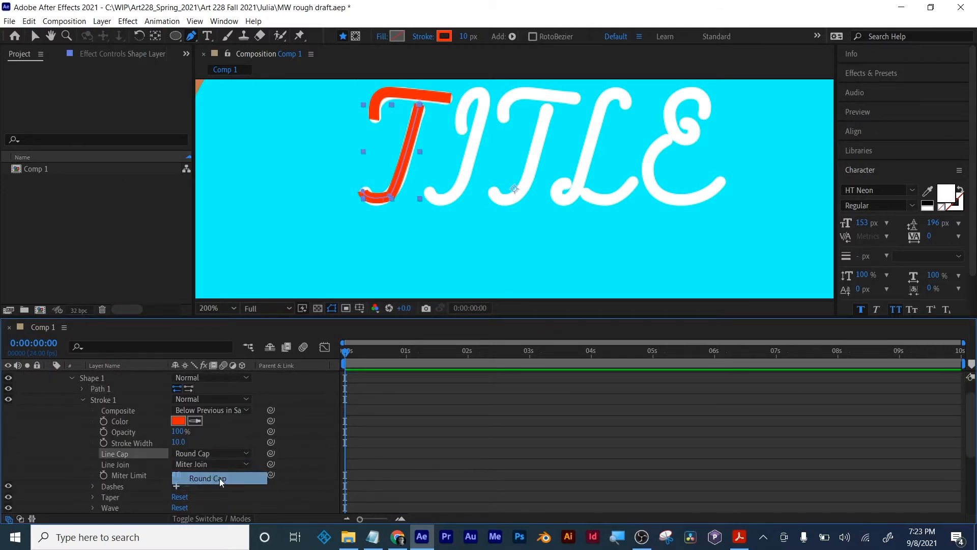
pyautogui.click(214, 464)
pyautogui.click(212, 488)
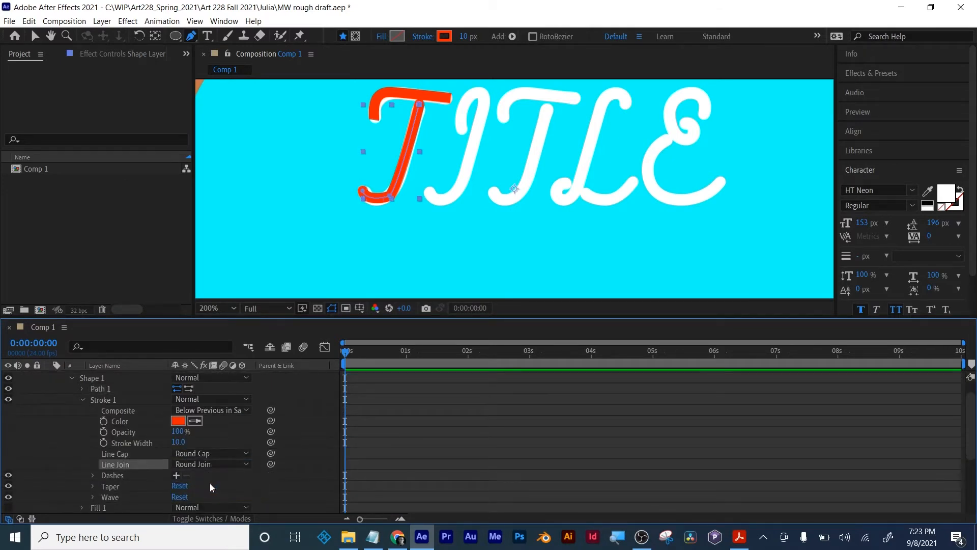
pyautogui.scroll(1, 153, 449)
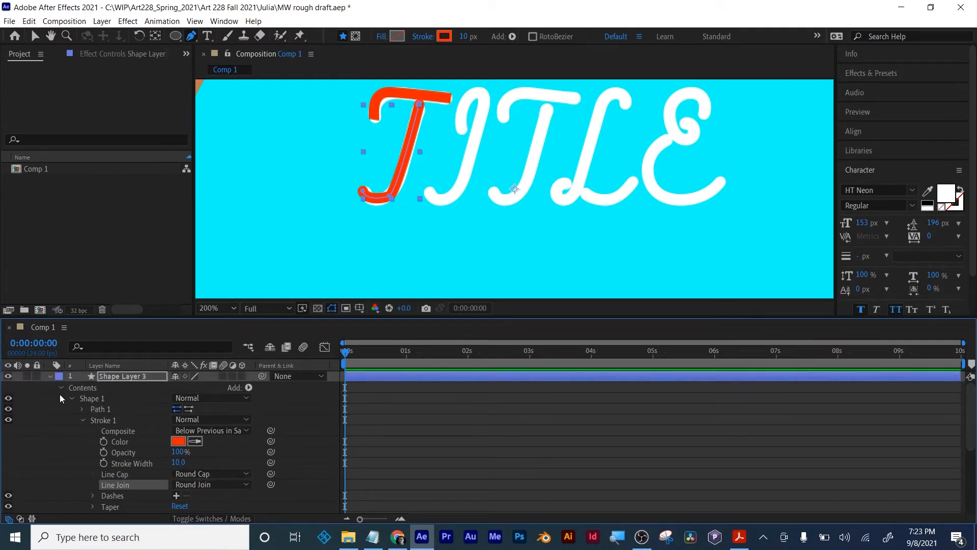
pyautogui.click(48, 377)
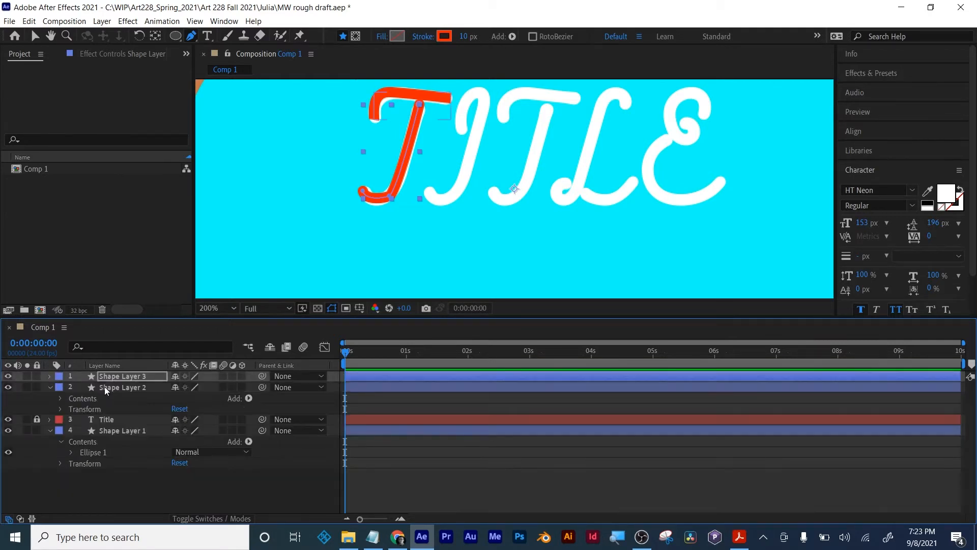
# - Delete Shape Layer 2, which holds the traced crossbar of the first T
pyautogui.click(106, 387)
pyautogui.click(50, 388)
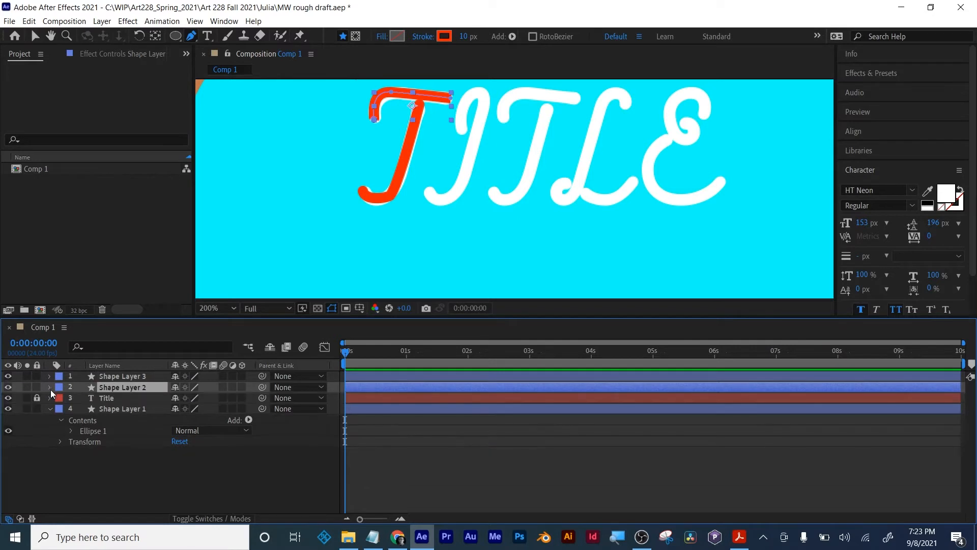
pyautogui.click(50, 388)
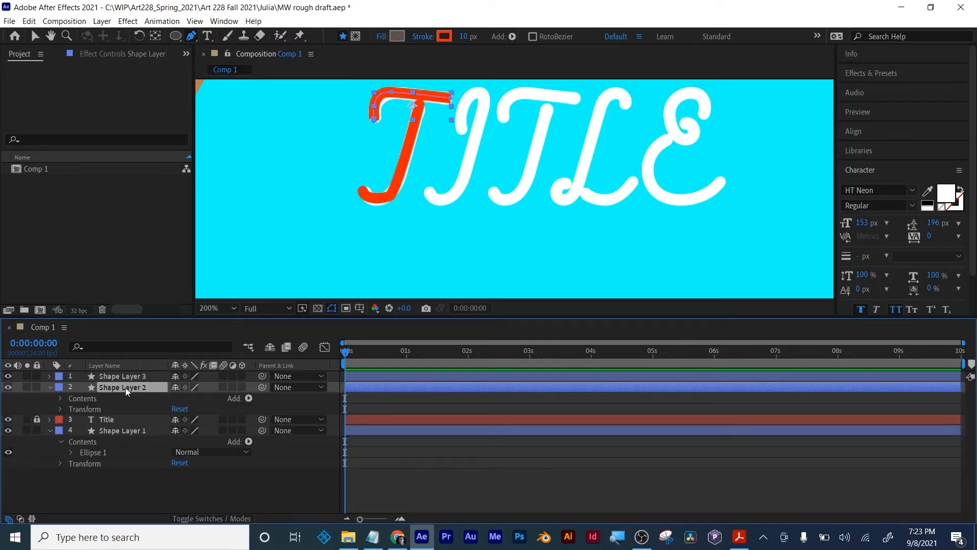
pyautogui.click(61, 398)
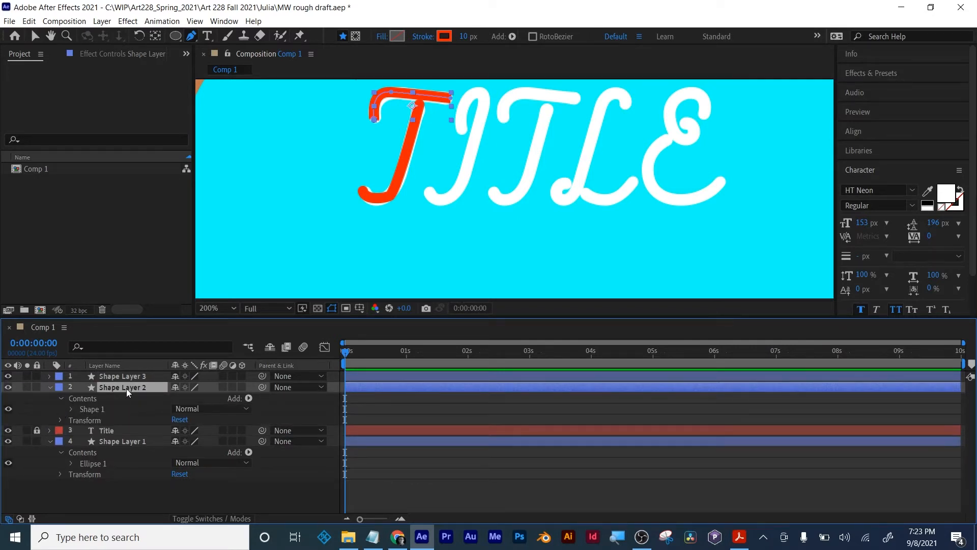
pyautogui.press('Delete')
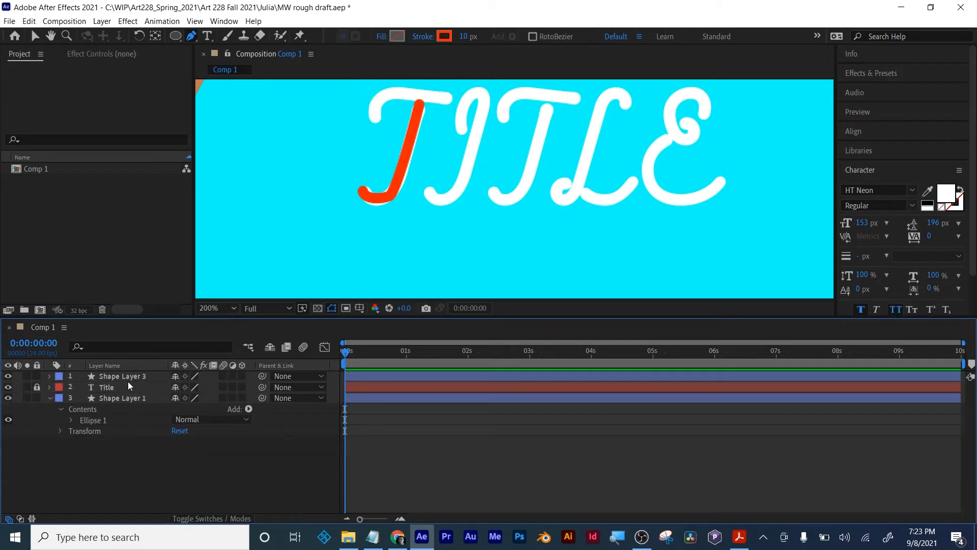
# - Delete Shape Layer 3, which holds the traced stem of the first T
pyautogui.click(112, 375)
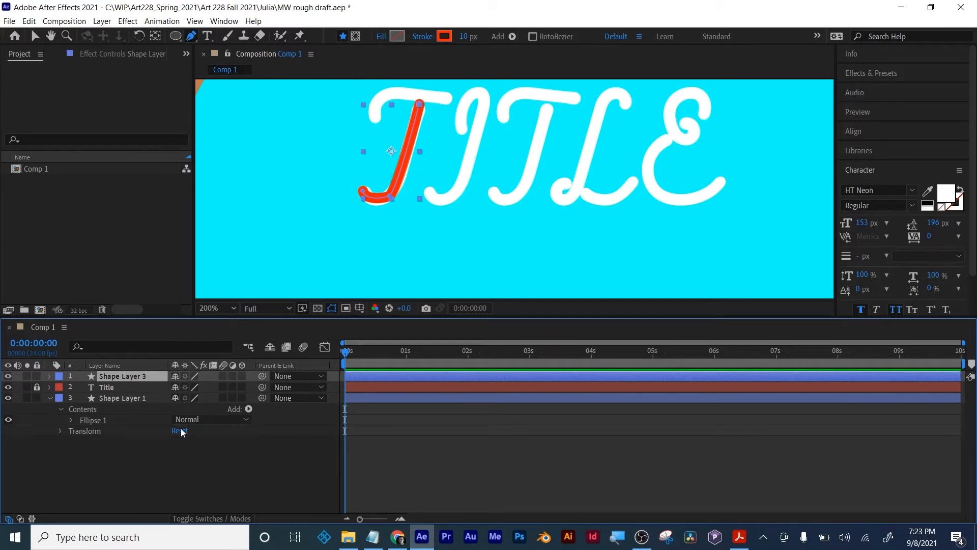
pyautogui.click(136, 471)
pyautogui.click(115, 375)
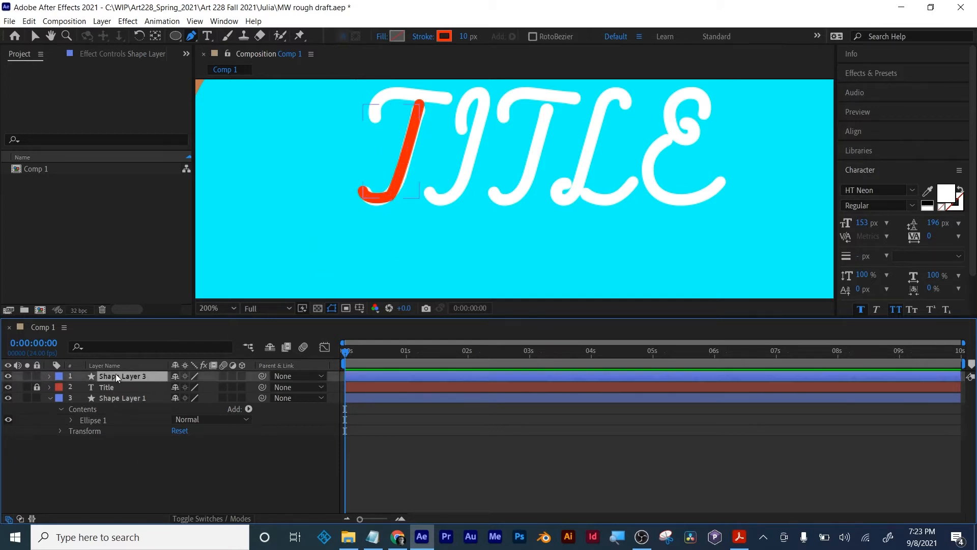
pyautogui.moveTo(422, 160); pyautogui.dragTo(445, 208)
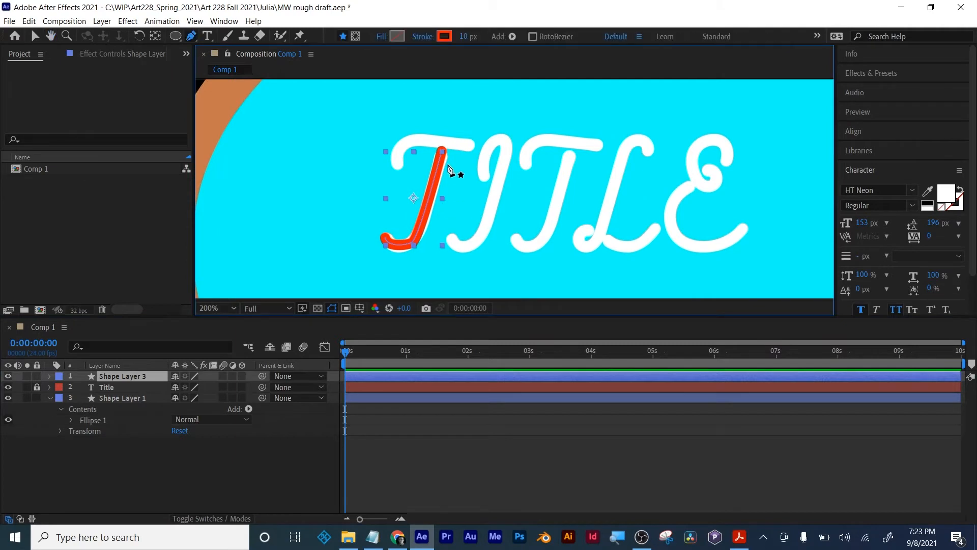
pyautogui.click(34, 38)
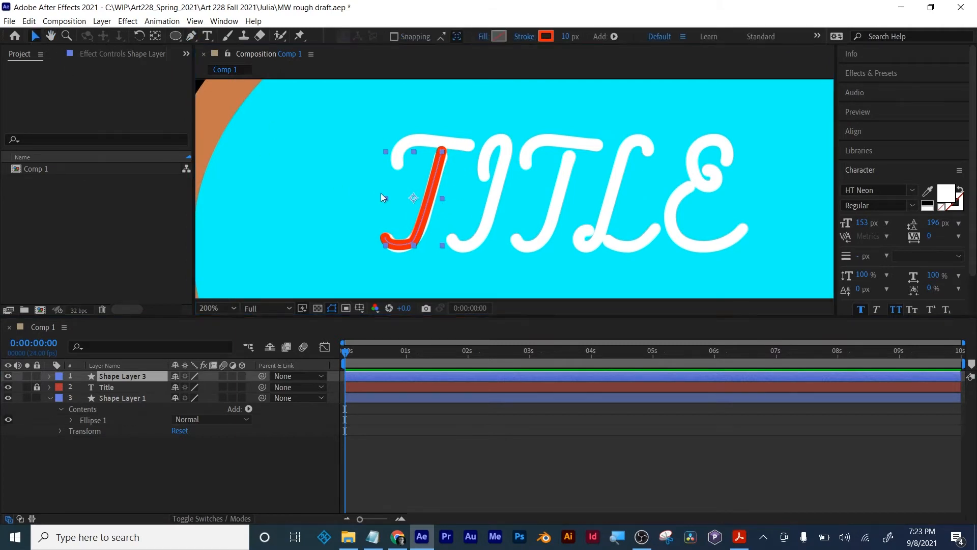
pyautogui.press('Delete')
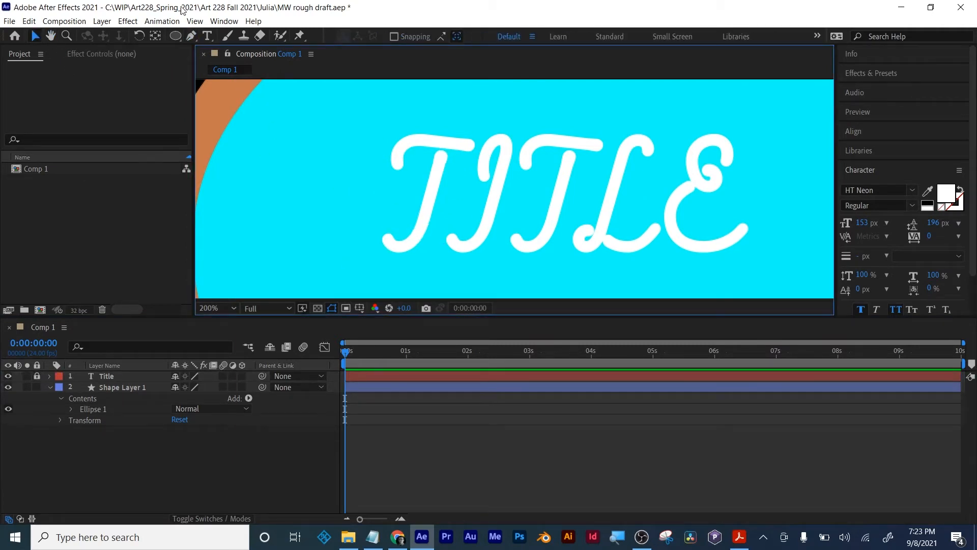
# - Retrace the first T's curved crossbar with the Pen tool and give its stroke a Round Cap and Round Join
pyautogui.click(192, 35)
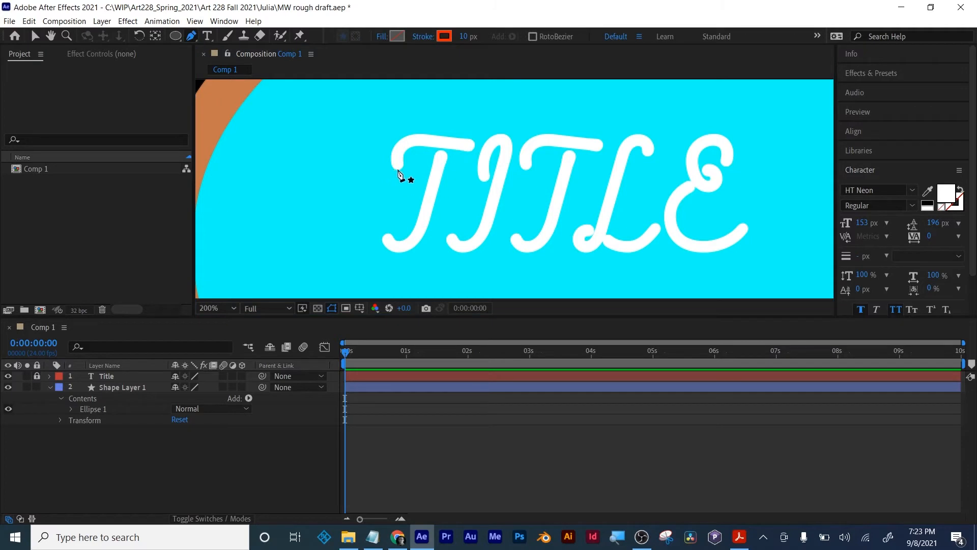
pyautogui.moveTo(398, 170)
pyautogui.mouseDown()
pyautogui.moveTo(420, 135)
pyautogui.moveTo(479, 146)
pyautogui.mouseUp()
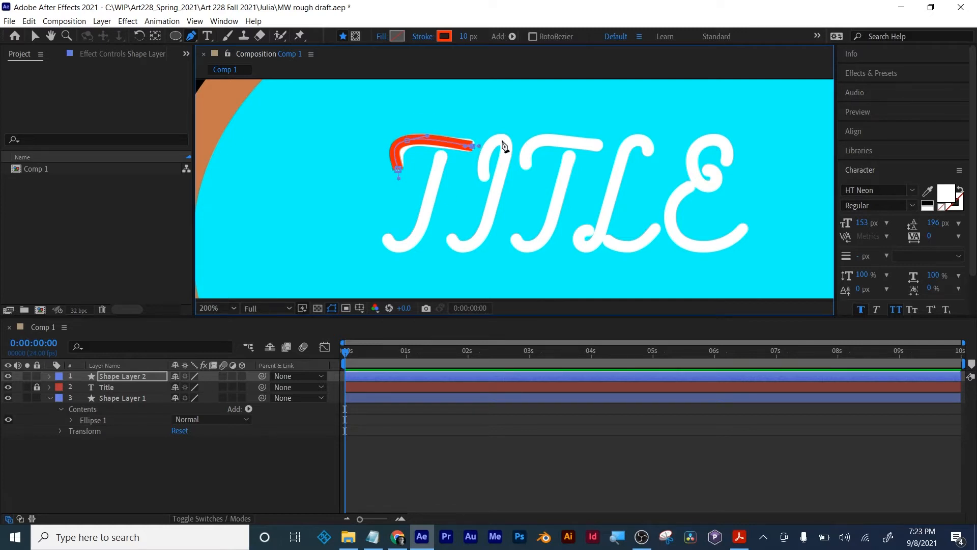
pyautogui.click(49, 376)
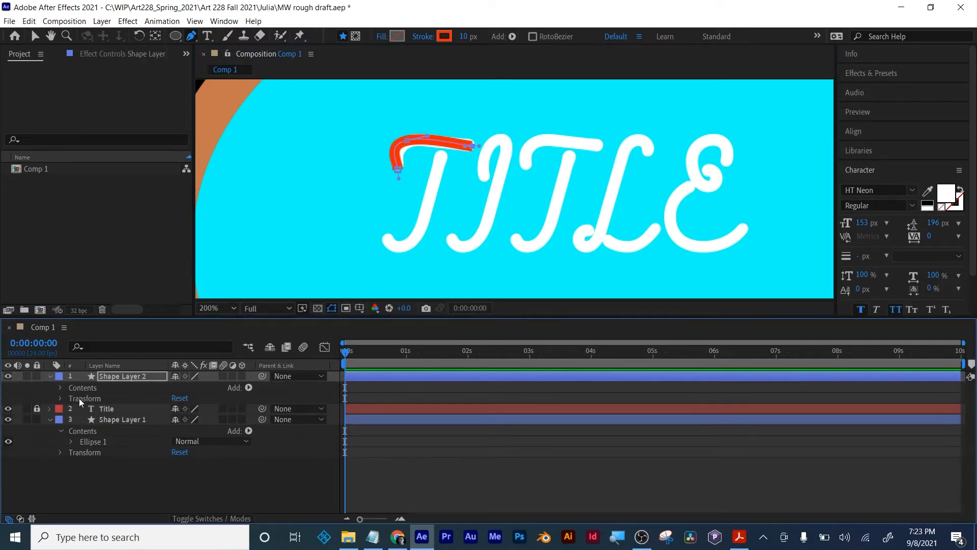
pyautogui.click(60, 388)
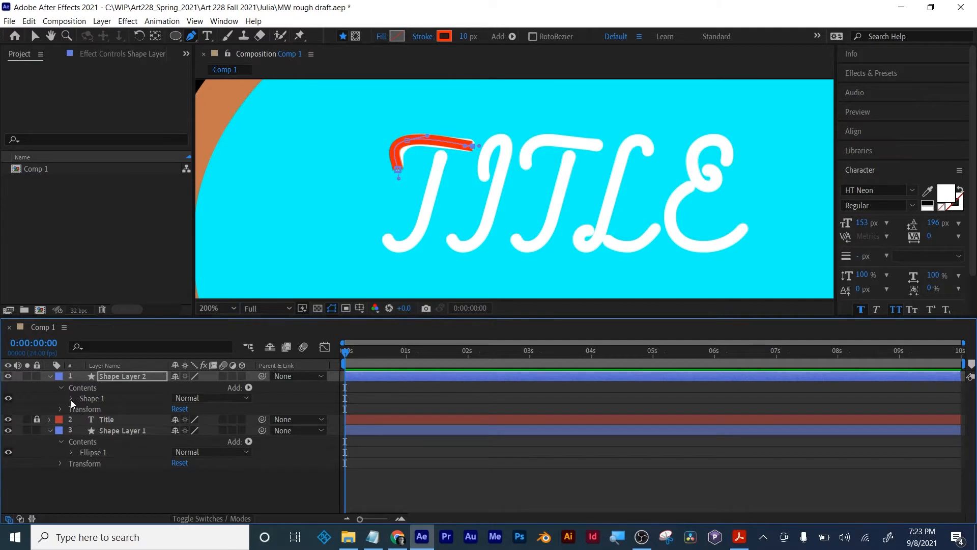
pyautogui.click(71, 399)
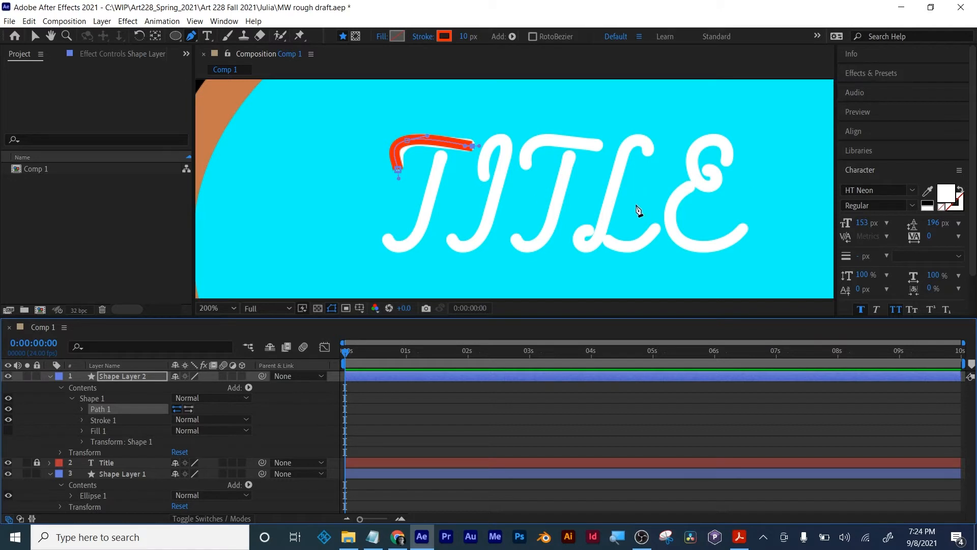
pyautogui.click(82, 421)
pyautogui.click(217, 454)
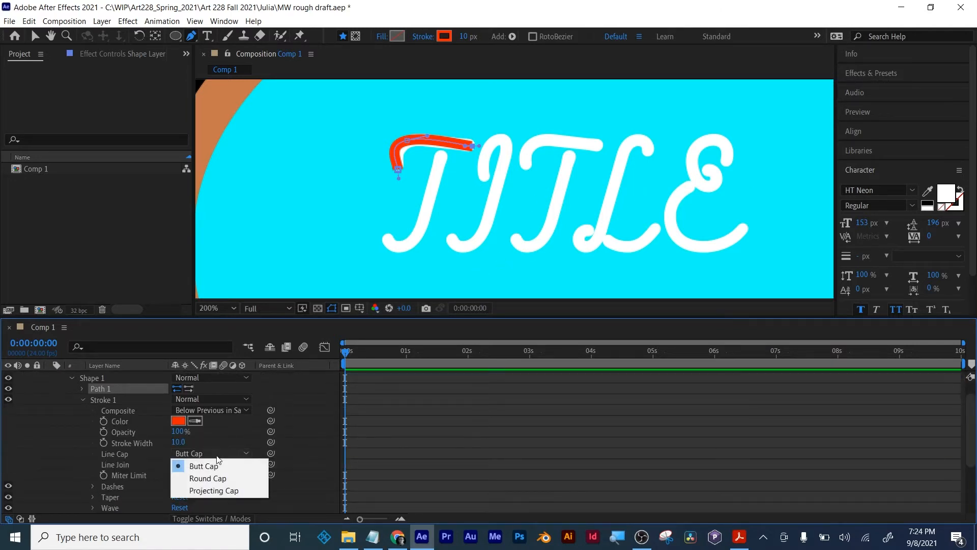
pyautogui.click(212, 478)
pyautogui.click(212, 464)
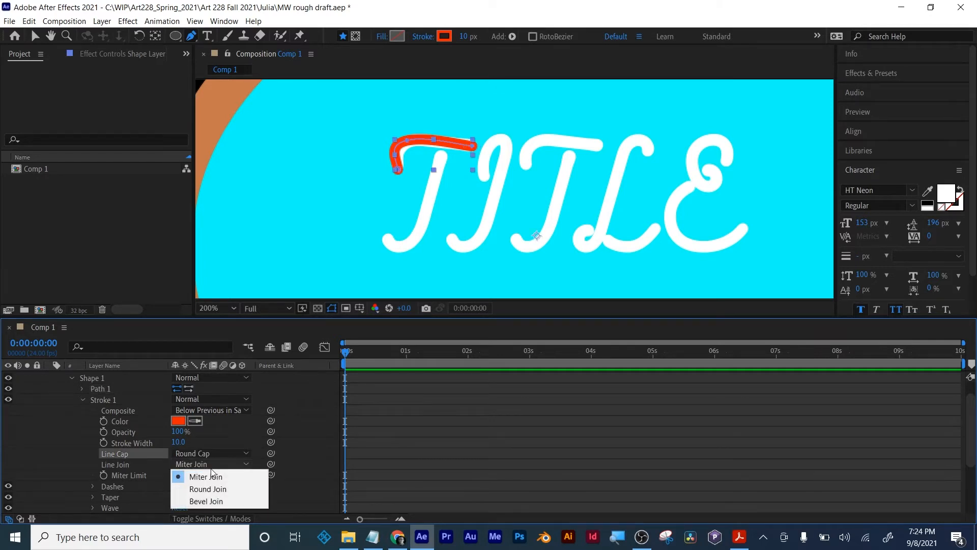
pyautogui.click(208, 487)
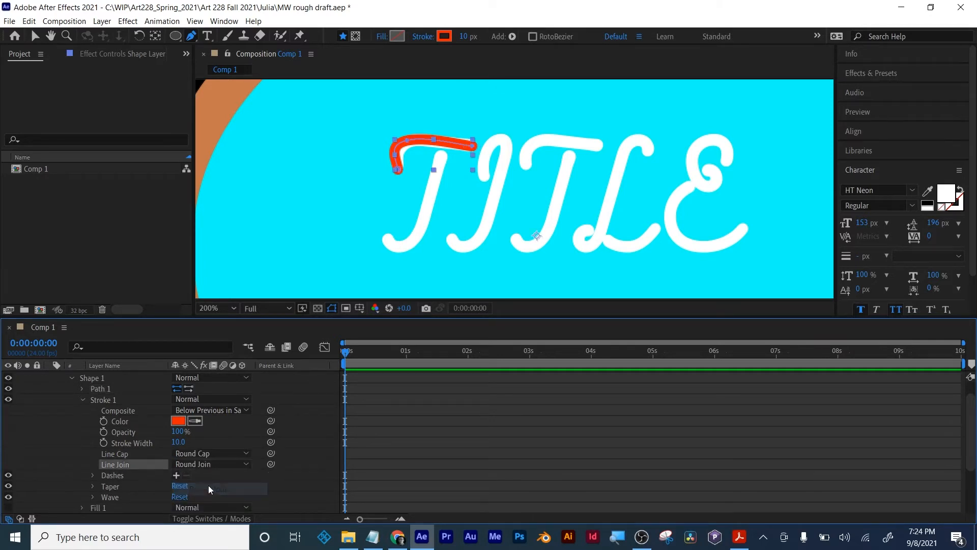
pyautogui.click(70, 378)
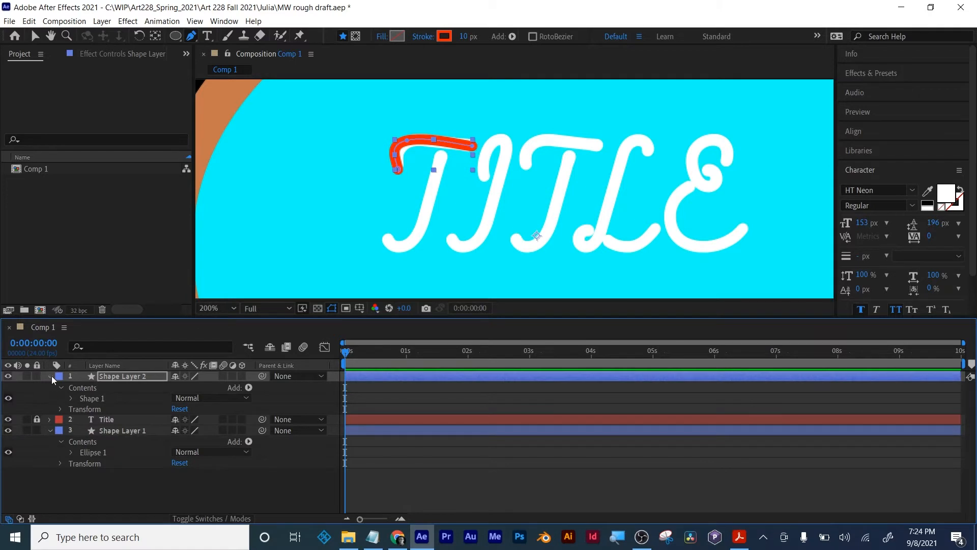
# - Taper the crossbar's stroke with a start length of 13%, an end length of 16% and an end width of 32%
pyautogui.click(51, 378)
pyautogui.click(51, 378)
pyautogui.click(70, 397)
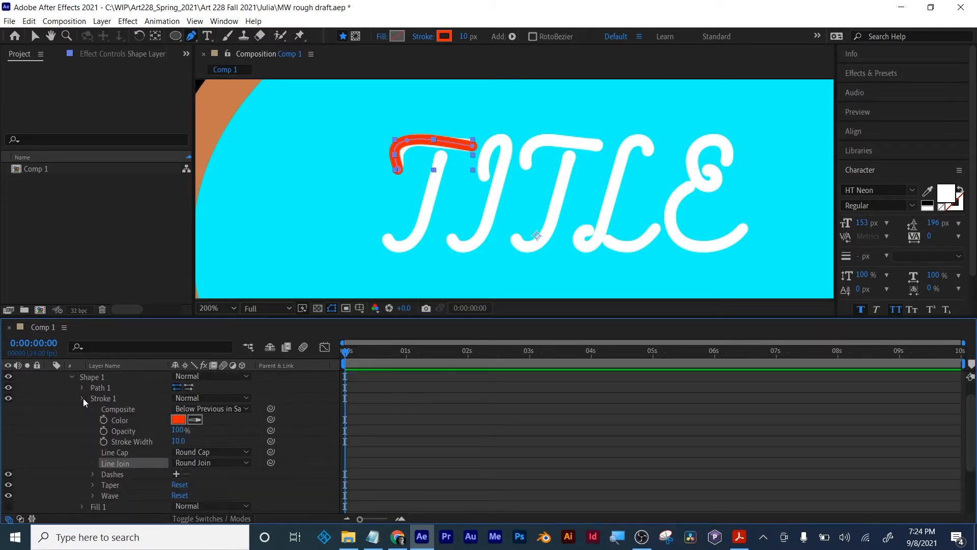
pyautogui.click(83, 398)
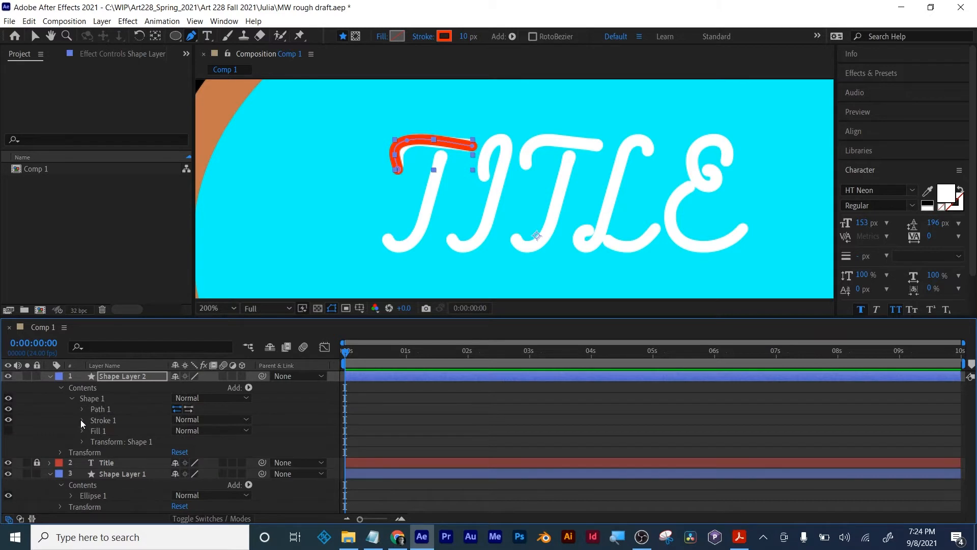
pyautogui.click(82, 420)
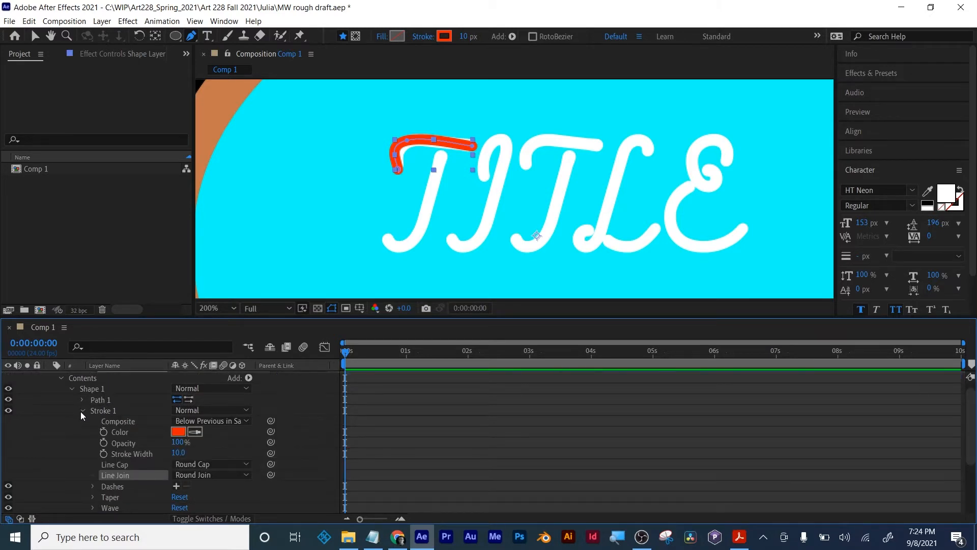
pyautogui.click(82, 411)
pyautogui.click(81, 419)
pyautogui.scroll(-4, 149, 426)
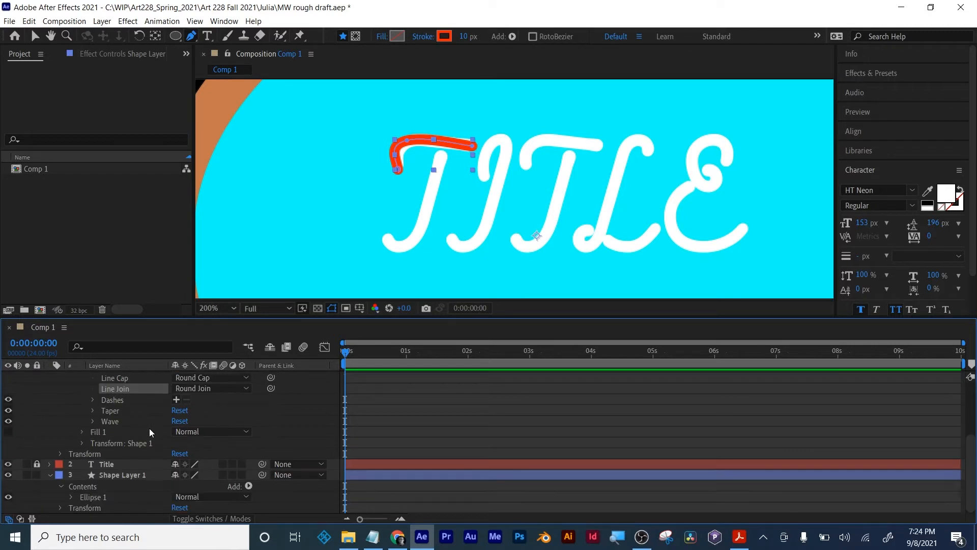
pyautogui.click(93, 411)
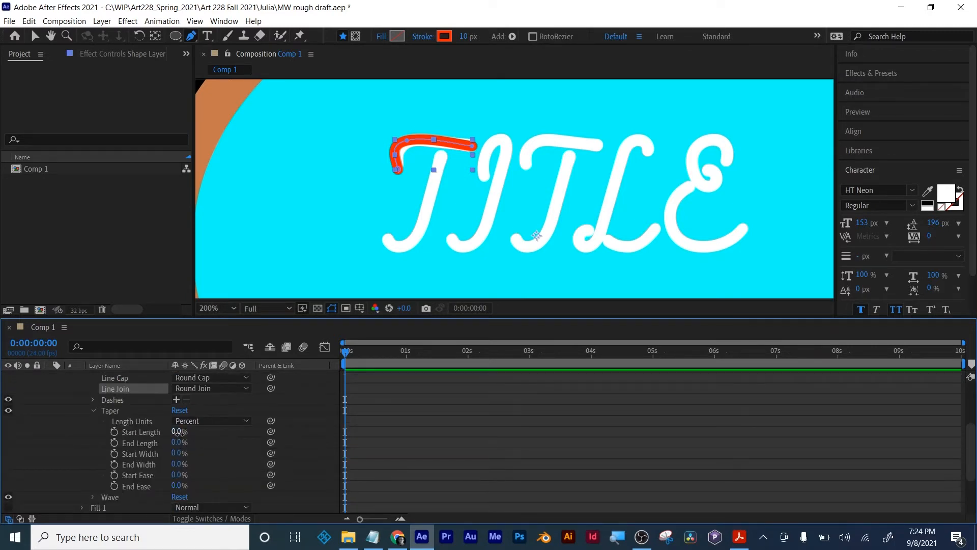
pyautogui.moveTo(179, 432)
pyautogui.mouseDown()
pyautogui.moveTo(186, 439)
pyautogui.moveTo(163, 443)
pyautogui.moveTo(189, 430)
pyautogui.mouseUp()
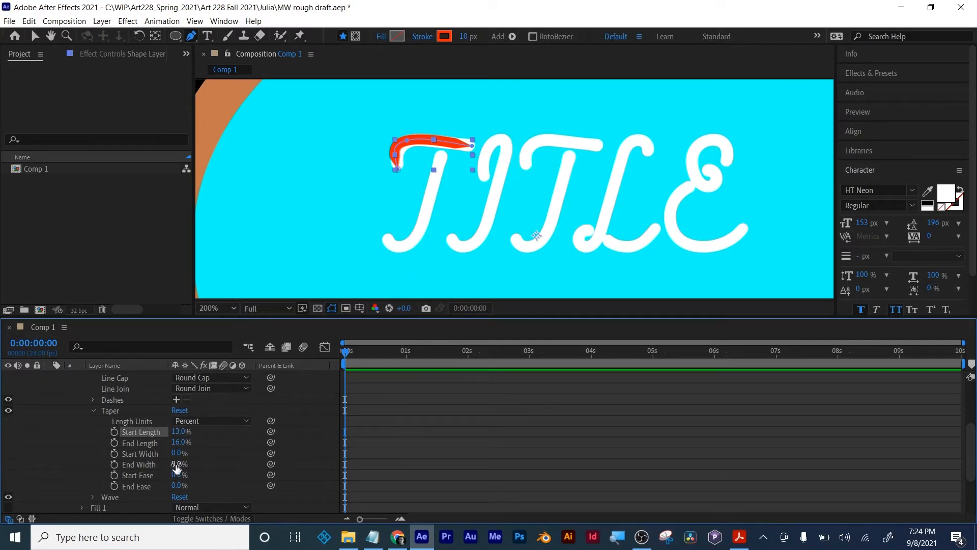
pyautogui.moveTo(176, 465)
pyautogui.mouseDown()
pyautogui.moveTo(225, 457)
pyautogui.moveTo(164, 463)
pyautogui.mouseUp()
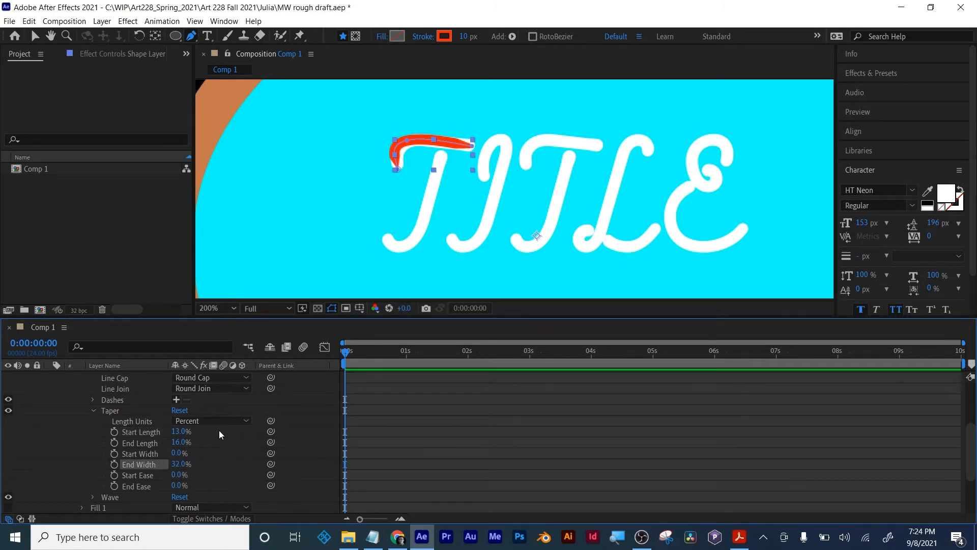
pyautogui.scroll(3, 144, 446)
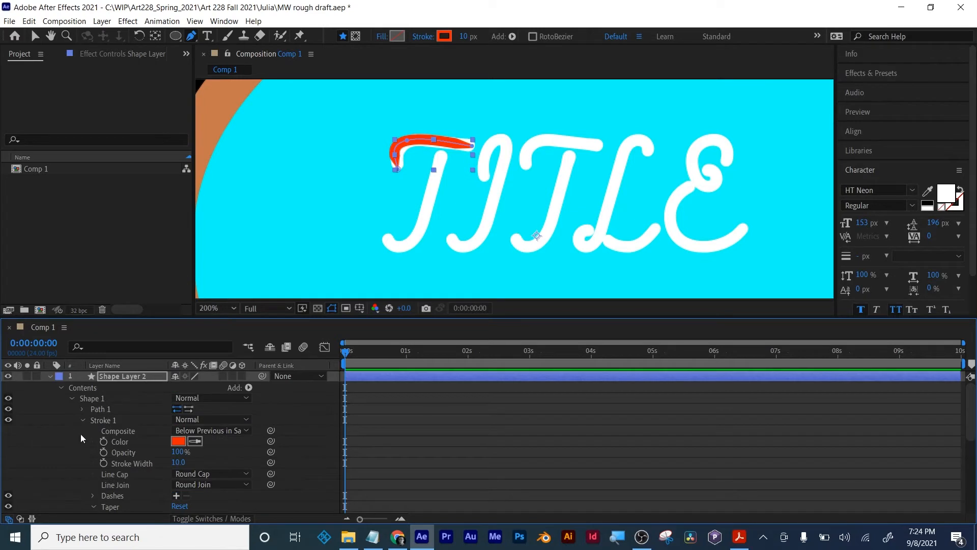
pyautogui.click(83, 421)
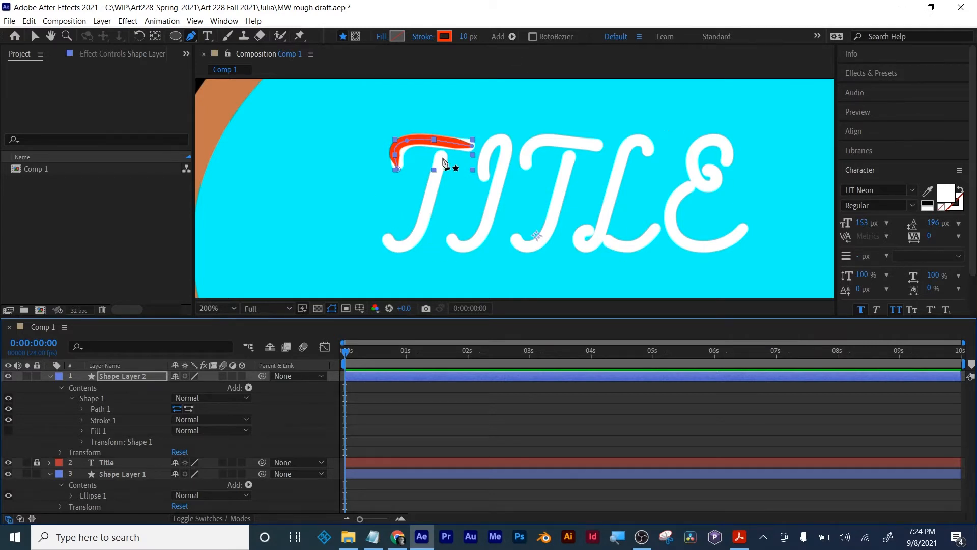
# - Add Trim Paths to Shape Layer 2, the first T's crossbar, and expand its properties
pyautogui.click(512, 37)
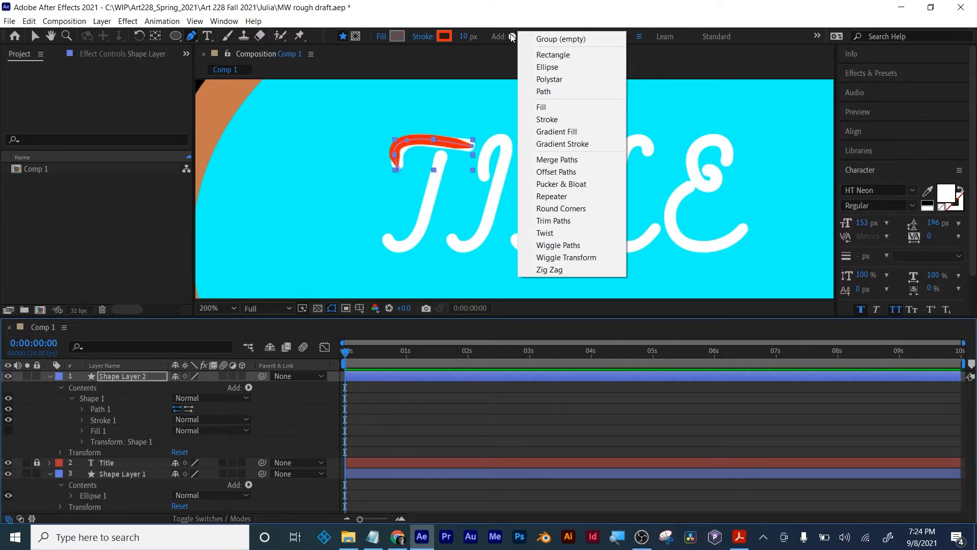
pyautogui.click(115, 377)
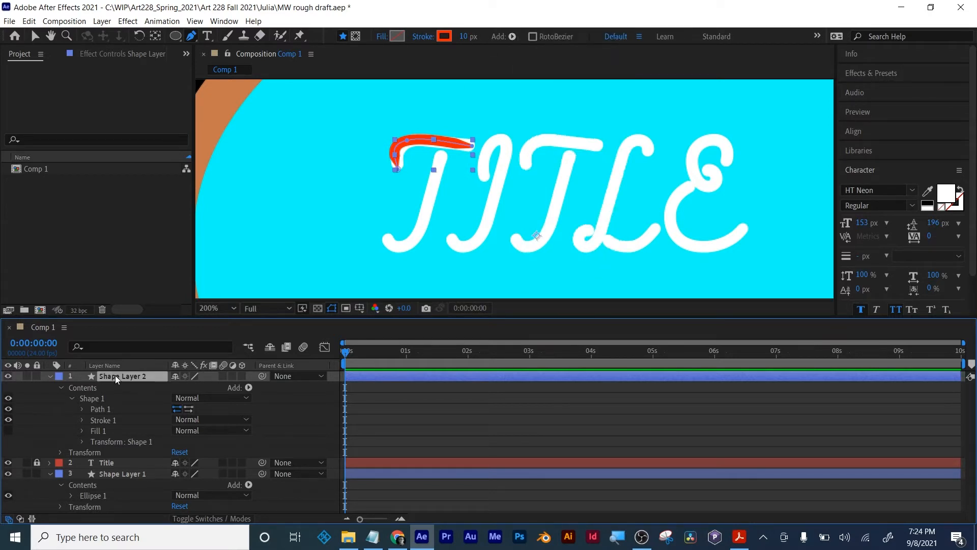
pyautogui.click(512, 37)
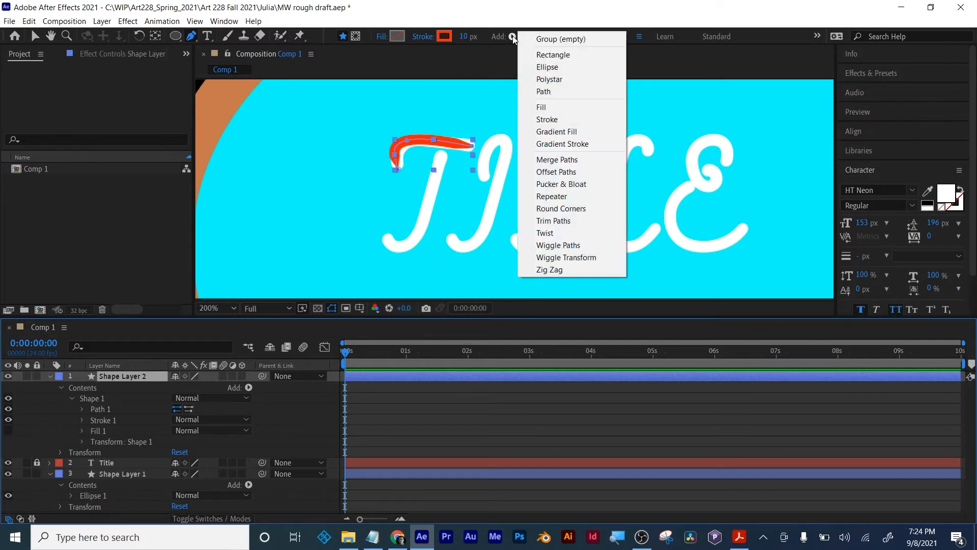
pyautogui.click(512, 37)
pyautogui.click(249, 388)
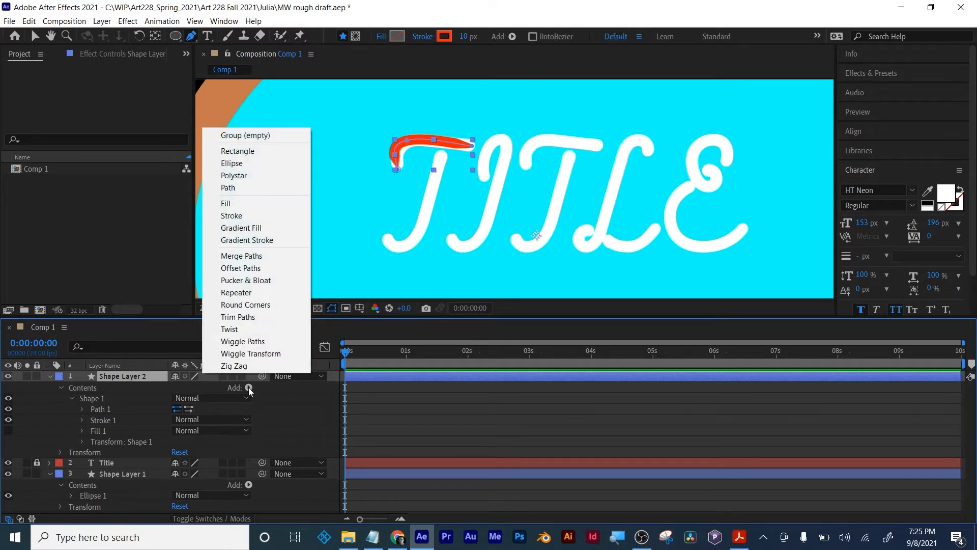
pyautogui.click(113, 379)
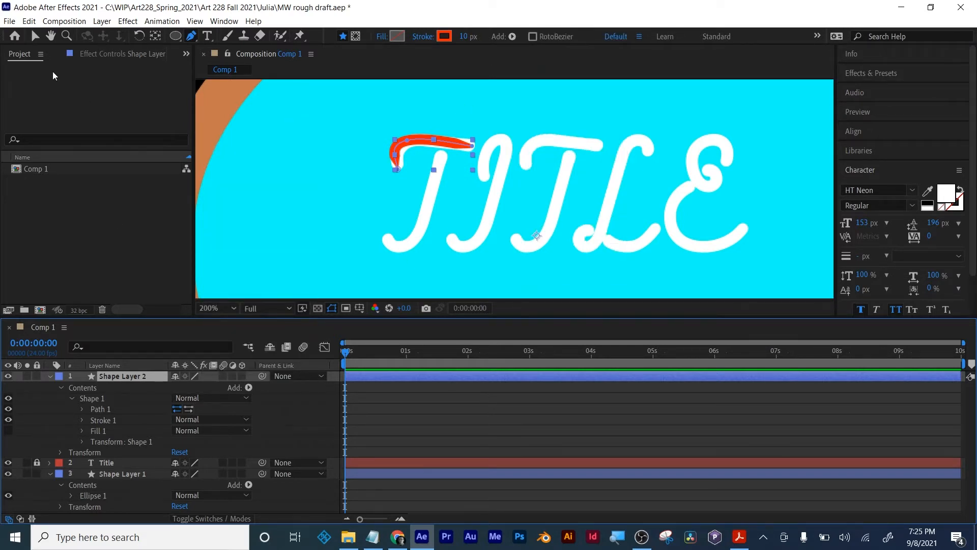
pyautogui.click(33, 35)
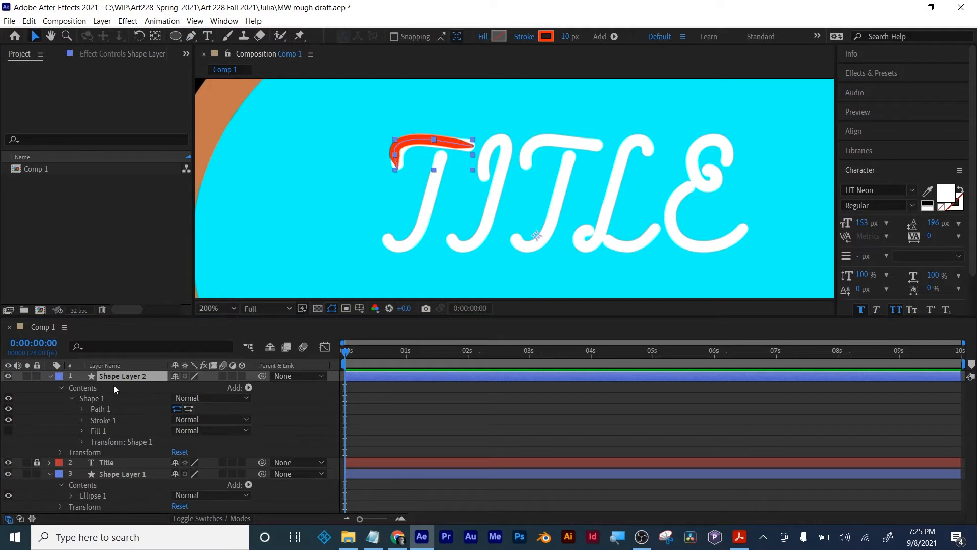
pyautogui.click(248, 388)
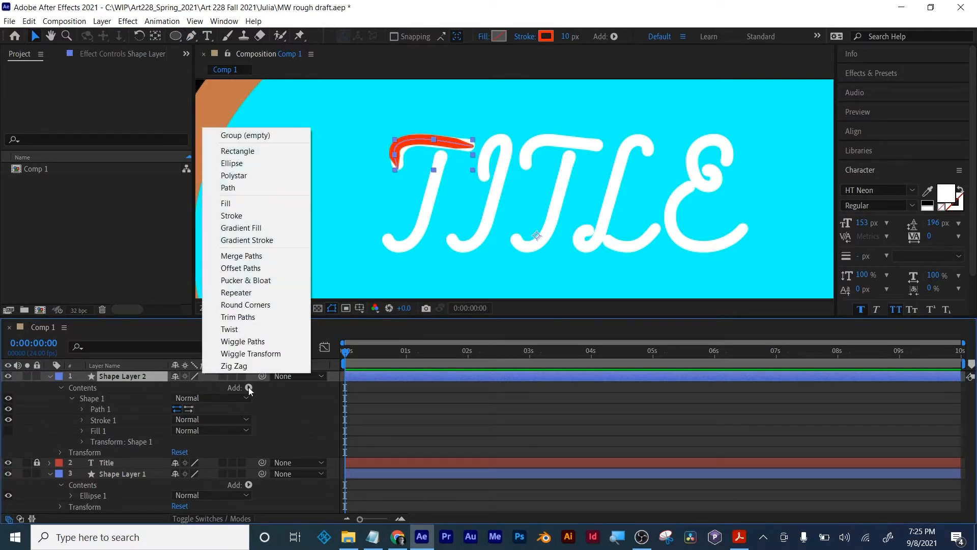
pyautogui.click(258, 316)
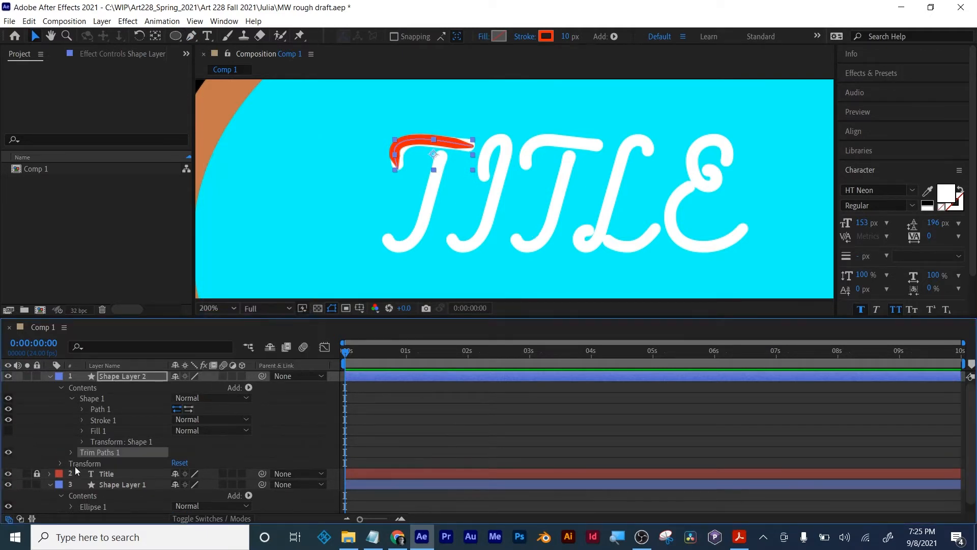
pyautogui.click(72, 452)
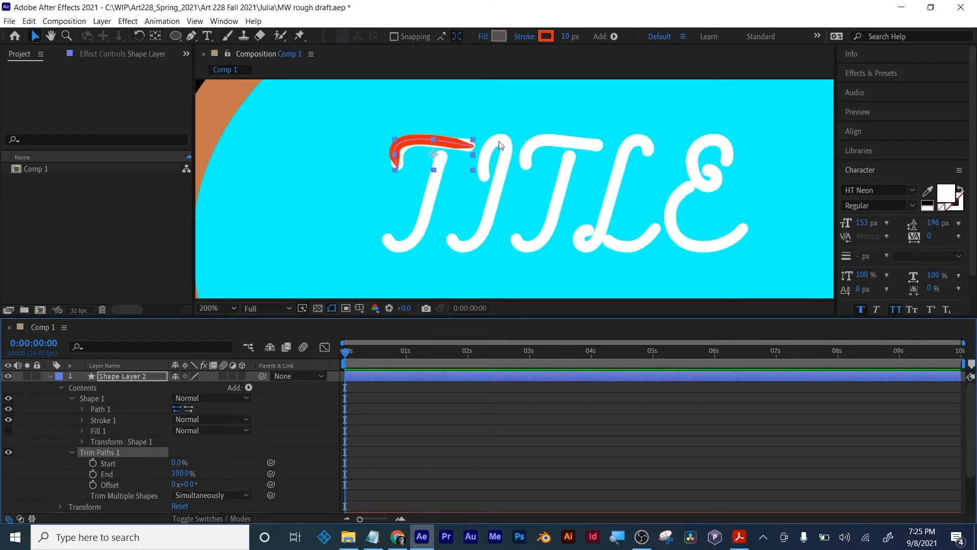
# - Keyframe the crossbar's Trim Paths End from 0% at frame 0 to 100% at 0:00:00:12
pyautogui.moveTo(183, 473)
pyautogui.mouseDown()
pyautogui.moveTo(133, 480)
pyautogui.moveTo(244, 470)
pyautogui.moveTo(178, 478)
pyautogui.mouseUp()
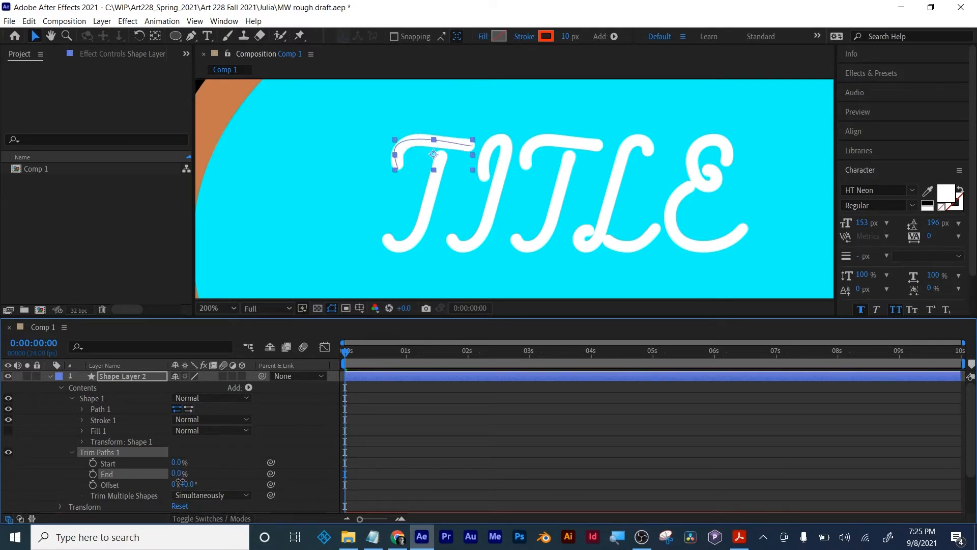
pyautogui.click(92, 475)
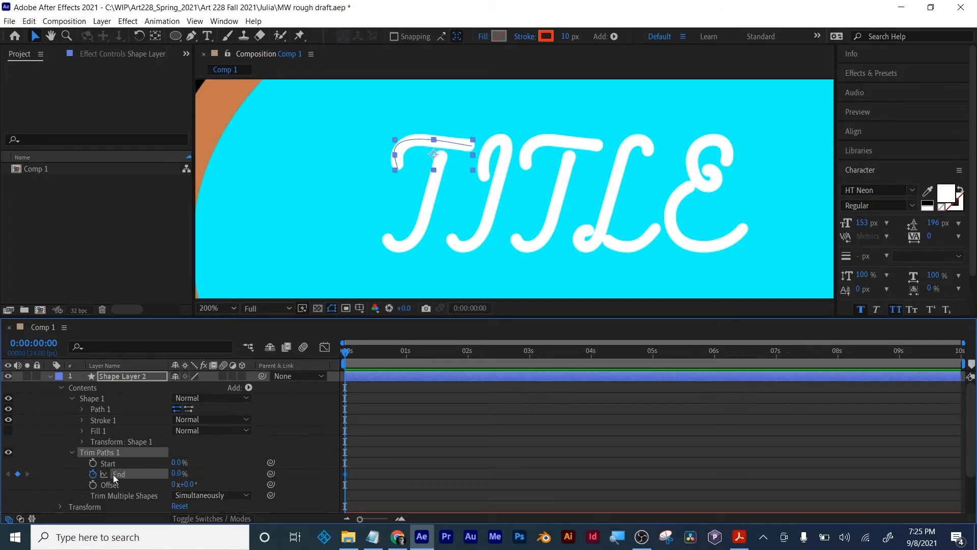
pyautogui.moveTo(346, 352); pyautogui.dragTo(376, 352)
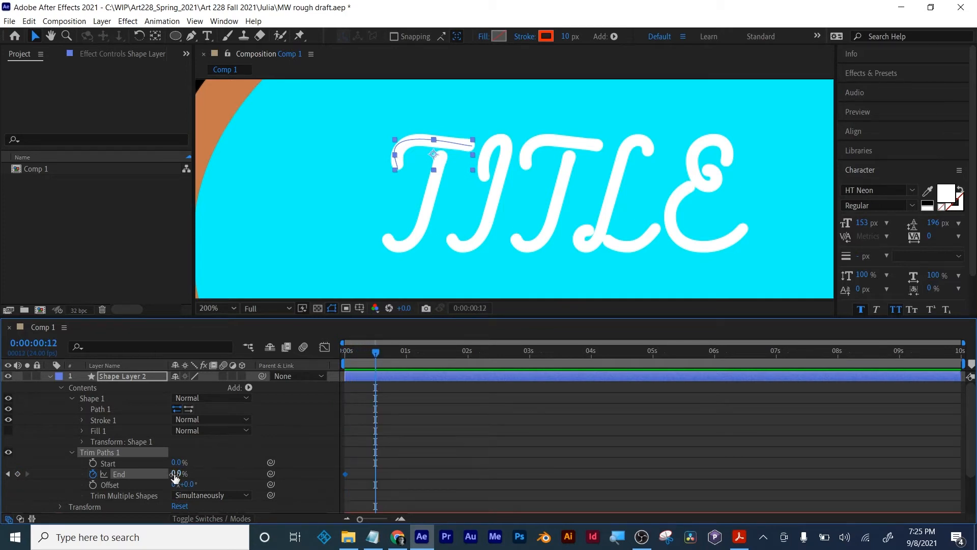
pyautogui.moveTo(176, 473); pyautogui.dragTo(265, 468)
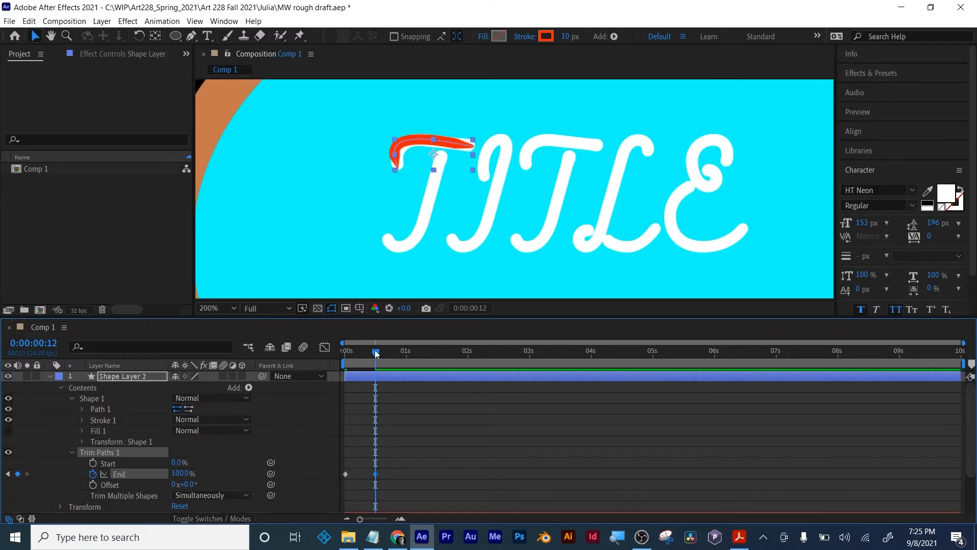
pyautogui.moveTo(377, 353)
pyautogui.mouseDown()
pyautogui.moveTo(343, 358)
pyautogui.moveTo(392, 349)
pyautogui.mouseUp()
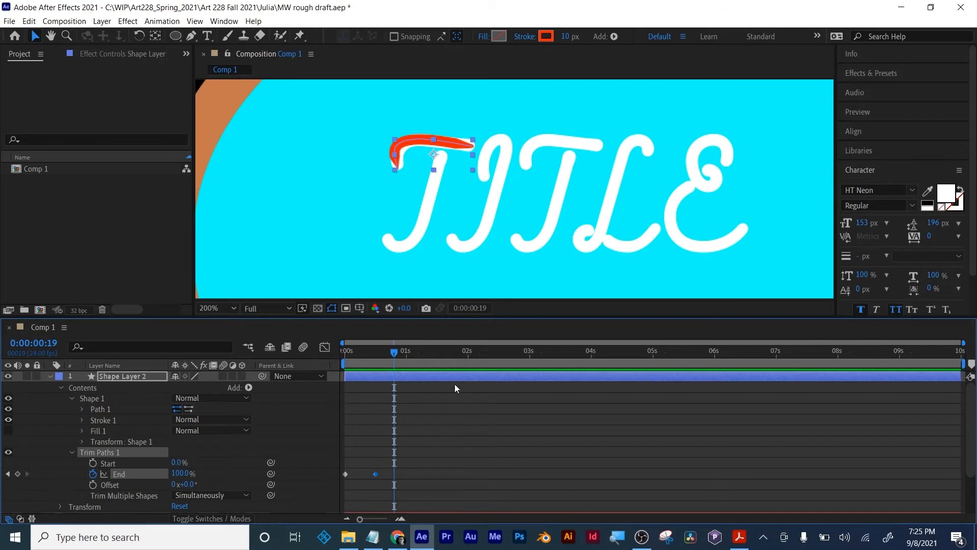
# - Duplicate Shape Layer 2 and show only the keyframed End property on both the original and the copy
pyautogui.press('u')
pyautogui.click(463, 466)
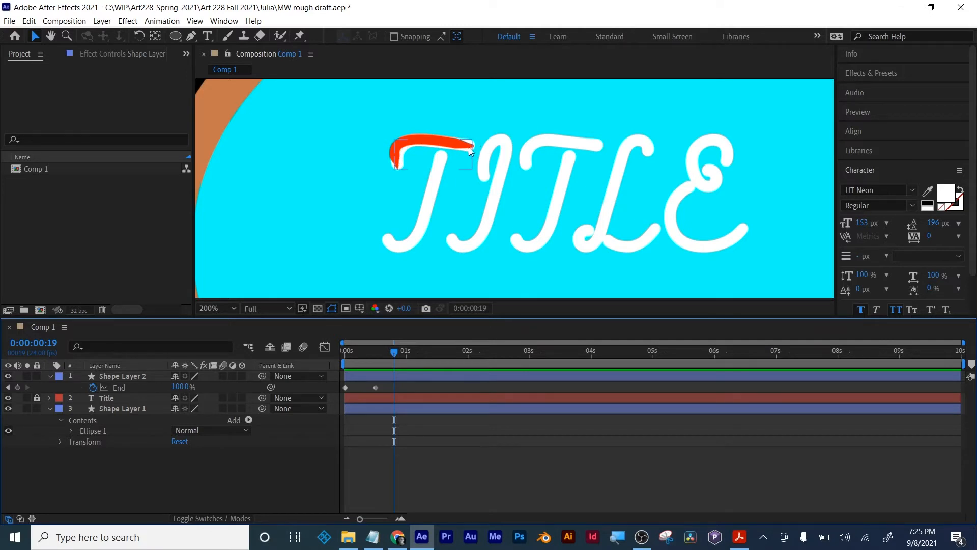
pyautogui.click(129, 378)
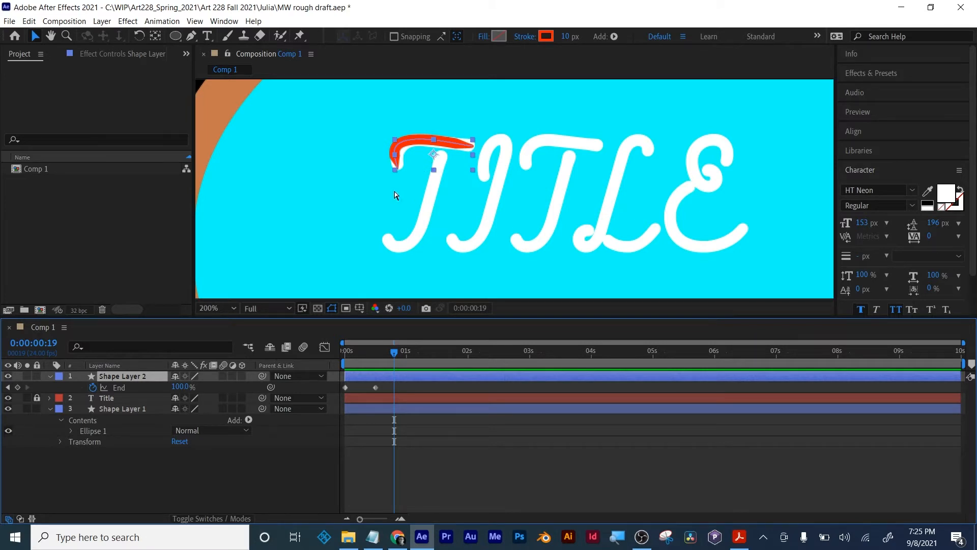
pyautogui.hotkey('ctrl', 'd')
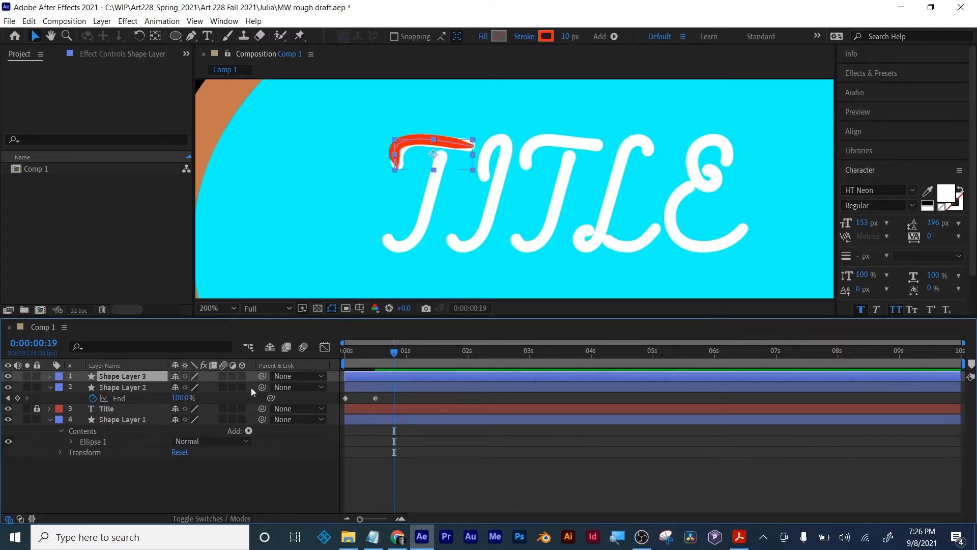
pyautogui.press('u')
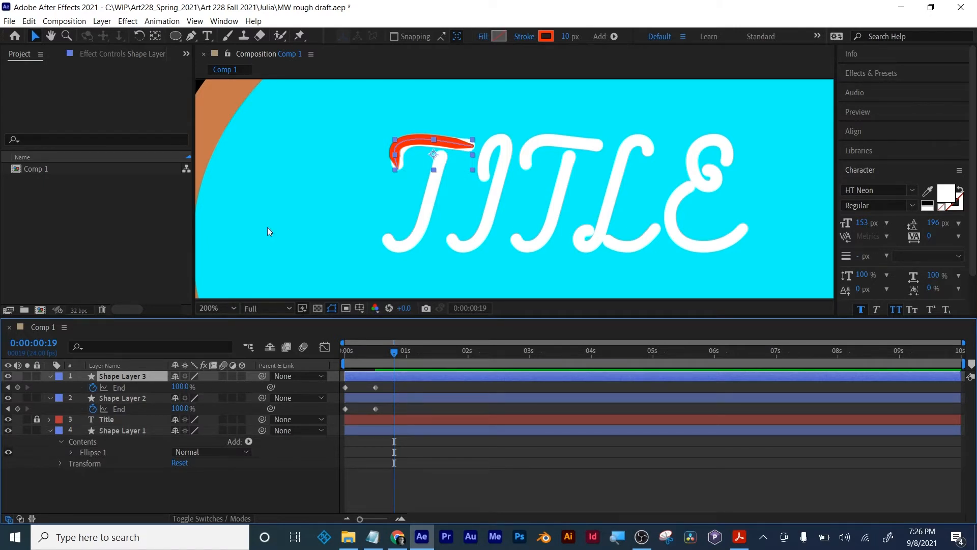
# - Move the duplicated stroke below the original crossbar and scrub to 0:00:00:07 to compare their trim animations
pyautogui.press('Down')
pyautogui.press('Down')
pyautogui.press('Down')
pyautogui.press('Down')
pyautogui.press('Down')
pyautogui.press('Down')
pyautogui.press('Down')
pyautogui.press('Down')
pyautogui.press('Down')
pyautogui.press('Down')
pyautogui.press('Down')
pyautogui.press('Down')
pyautogui.press('Down')
pyautogui.press('Down')
pyautogui.press('Down')
pyautogui.press('Down')
pyautogui.press('Down')
pyautogui.press('Down')
pyautogui.press('Down')
pyautogui.press('Down')
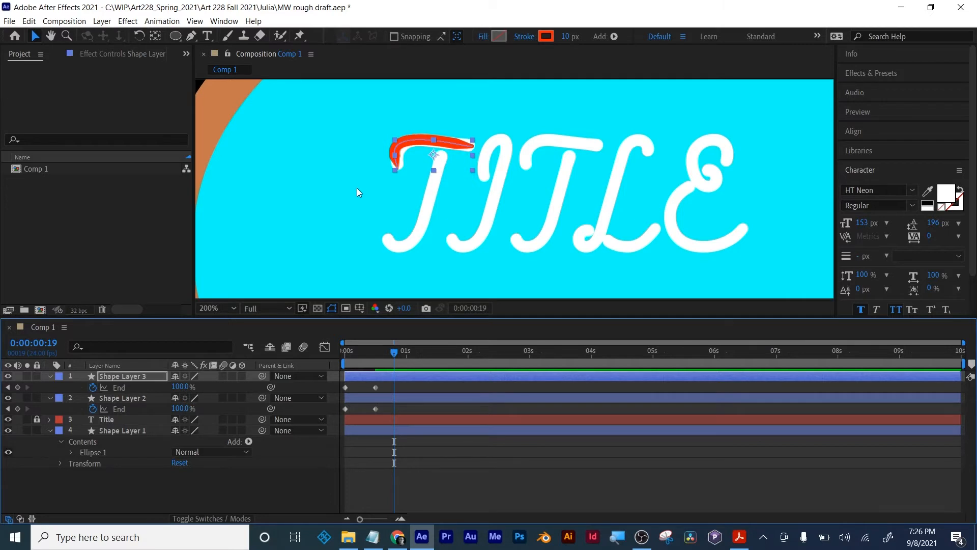
pyautogui.press('Down')
pyautogui.press('Down')
pyautogui.press('Down')
pyautogui.press('Down')
pyautogui.press('Down')
pyautogui.press('Down')
pyautogui.press('Down')
pyautogui.press('Down')
pyautogui.press('Down')
pyautogui.press('Down')
pyautogui.press('Down')
pyautogui.press('Down')
pyautogui.press('Down')
pyautogui.press('Down')
pyautogui.press('Down')
pyautogui.press('Down')
pyautogui.press('Down')
pyautogui.press('Down')
pyautogui.press('Down')
pyautogui.press('Down')
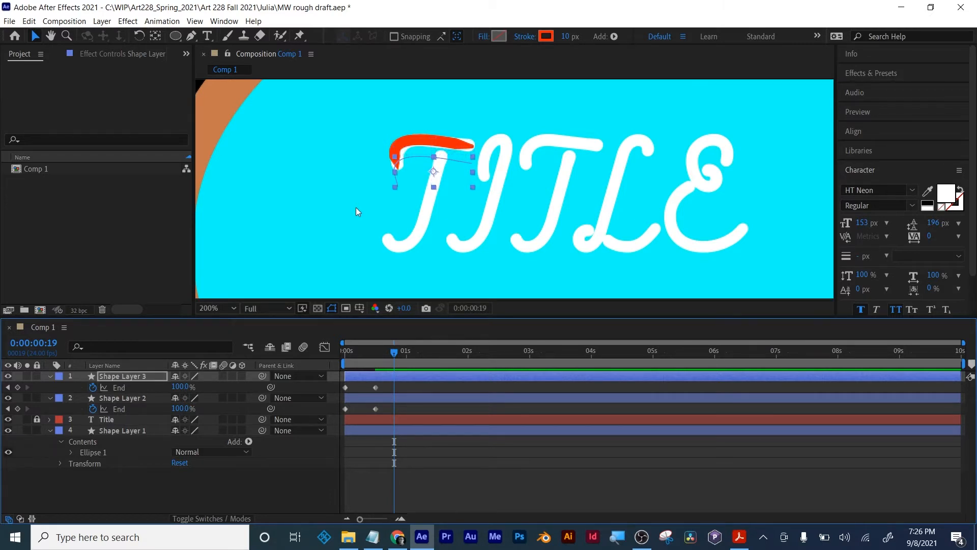
pyautogui.press('pageup')
pyautogui.moveTo(383, 356)
pyautogui.mouseDown()
pyautogui.moveTo(318, 365)
pyautogui.moveTo(363, 359)
pyautogui.mouseUp()
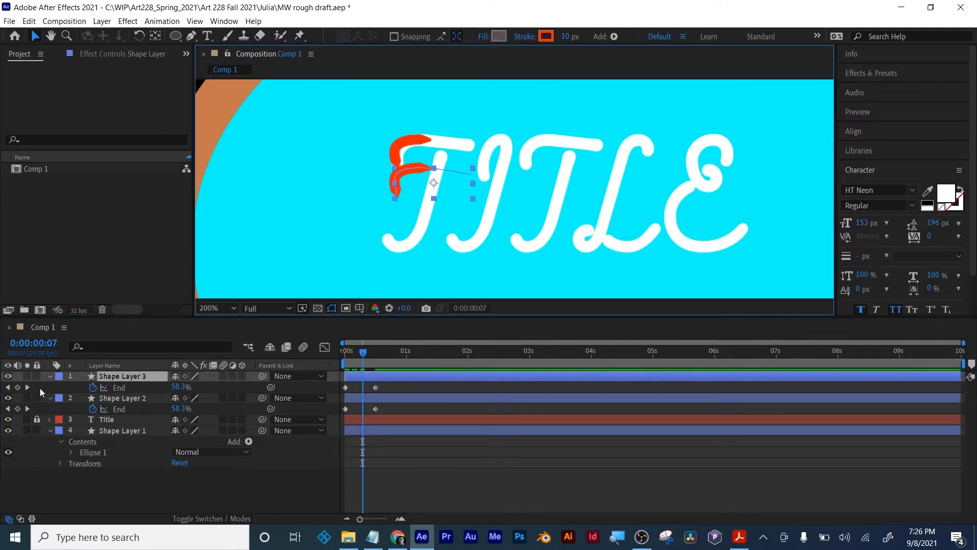
# - Select Path 1 of Shape Layer 3 and move its three points from the crossbar shape onto the first T's stem
pyautogui.click(49, 378)
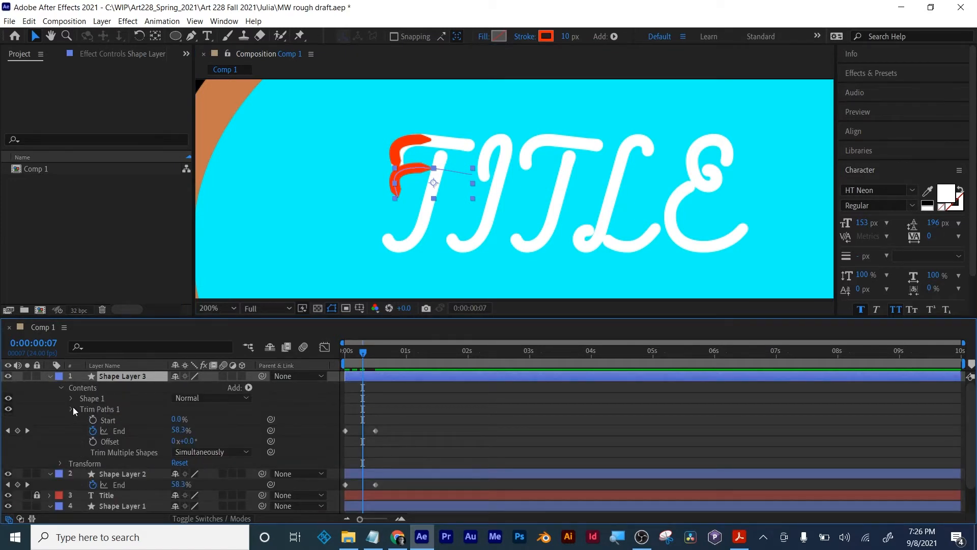
pyautogui.click(72, 408)
pyautogui.click(71, 396)
pyautogui.click(83, 409)
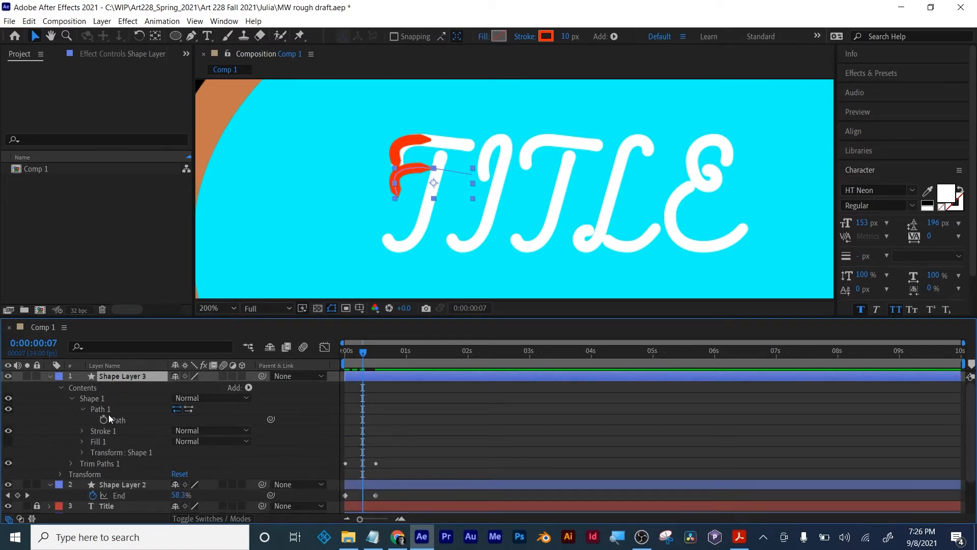
pyautogui.click(108, 415)
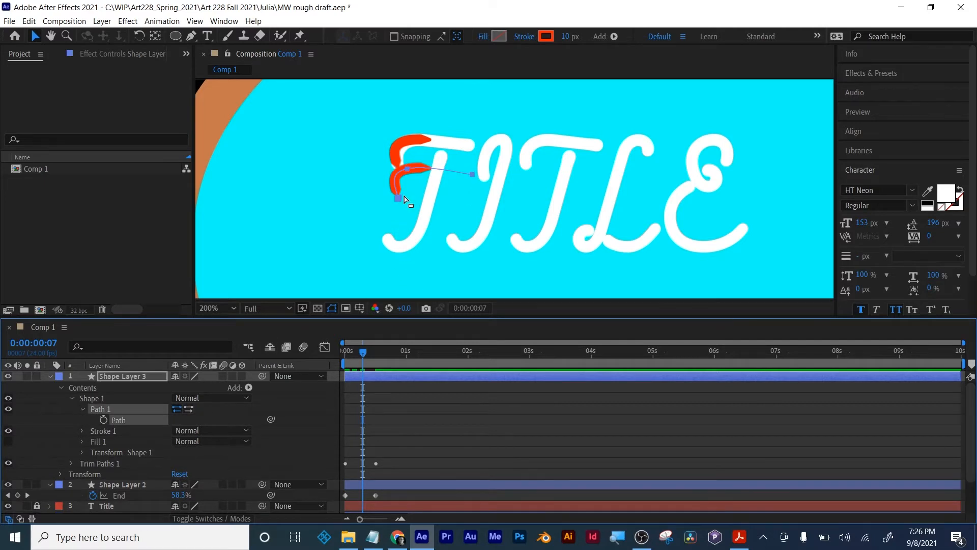
pyautogui.press('.')
pyautogui.click(431, 159)
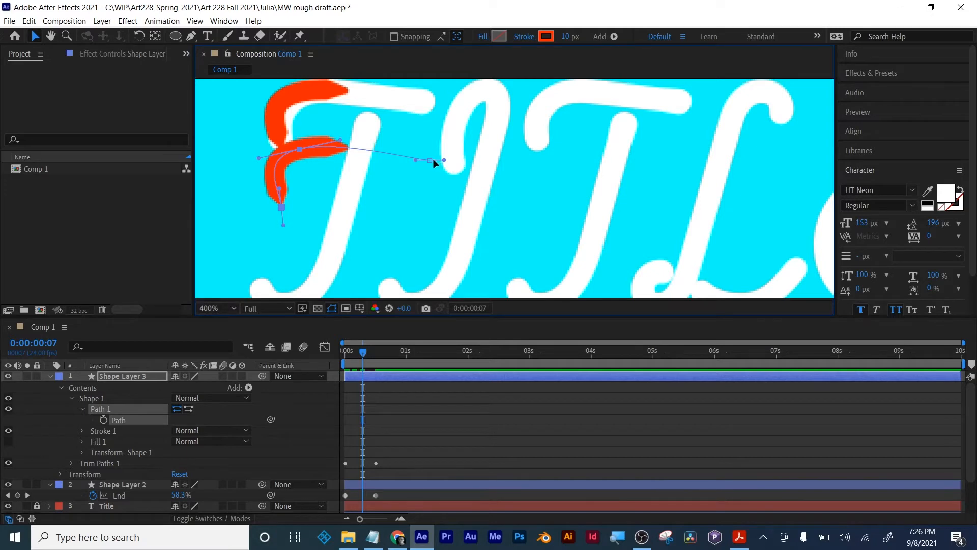
pyautogui.moveTo(430, 159)
pyautogui.mouseDown()
pyautogui.moveTo(399, 218)
pyautogui.moveTo(312, 291)
pyautogui.moveTo(257, 284)
pyautogui.moveTo(267, 295)
pyautogui.moveTo(299, 276)
pyautogui.moveTo(260, 265)
pyautogui.mouseUp()
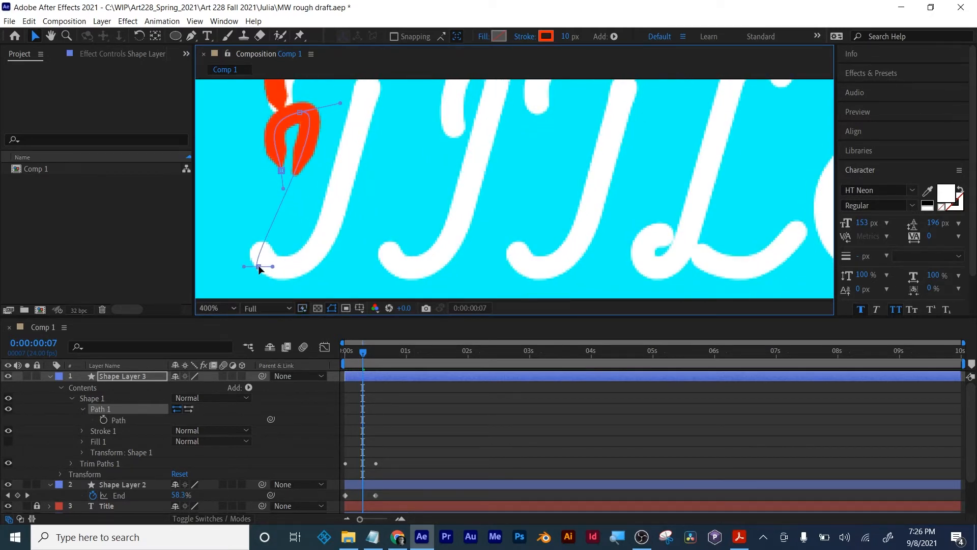
pyautogui.moveTo(295, 112)
pyautogui.mouseDown()
pyautogui.moveTo(306, 124)
pyautogui.moveTo(324, 231)
pyautogui.mouseUp()
pyautogui.moveTo(282, 171)
pyautogui.mouseDown()
pyautogui.moveTo(337, 142)
pyautogui.moveTo(364, 98)
pyautogui.mouseUp()
pyautogui.moveTo(388, 131)
pyautogui.mouseDown()
pyautogui.moveTo(421, 164)
pyautogui.moveTo(407, 120)
pyautogui.moveTo(423, 95)
pyautogui.moveTo(413, 89)
pyautogui.mouseUp()
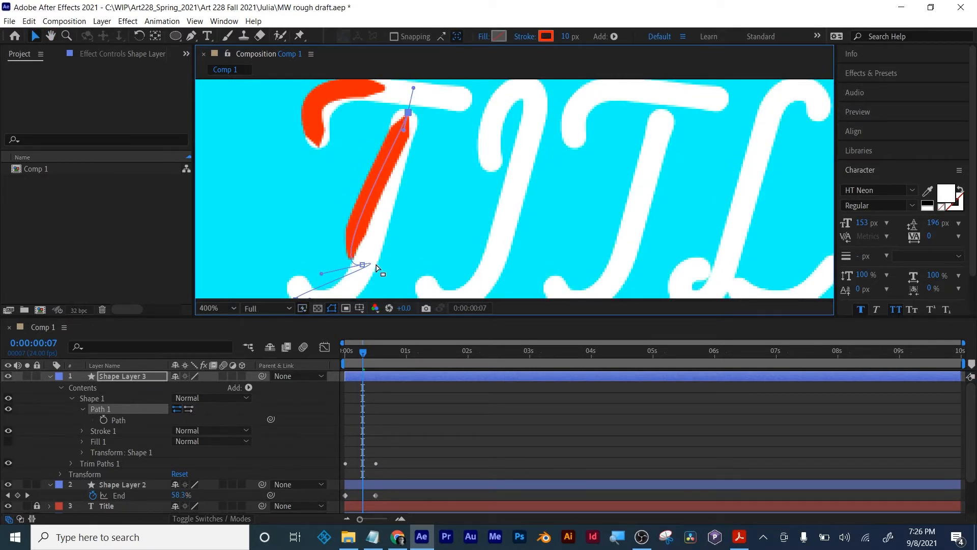
pyautogui.moveTo(363, 265)
pyautogui.mouseDown()
pyautogui.moveTo(358, 209)
pyautogui.moveTo(375, 207)
pyautogui.mouseUp()
# - Adjust the lower points and curve handles to fit the first T's bottom hook, and scrub to 0:00:00:09 to check the stroke
pyautogui.press('h')
pyautogui.moveTo(408, 239); pyautogui.dragTo(458, 194)
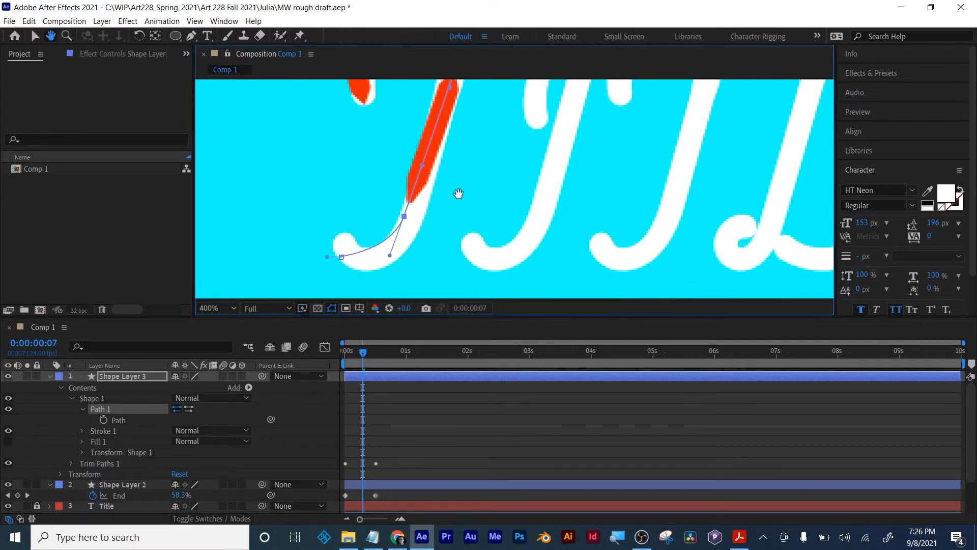
pyautogui.press('v')
pyautogui.moveTo(405, 220); pyautogui.dragTo(410, 222)
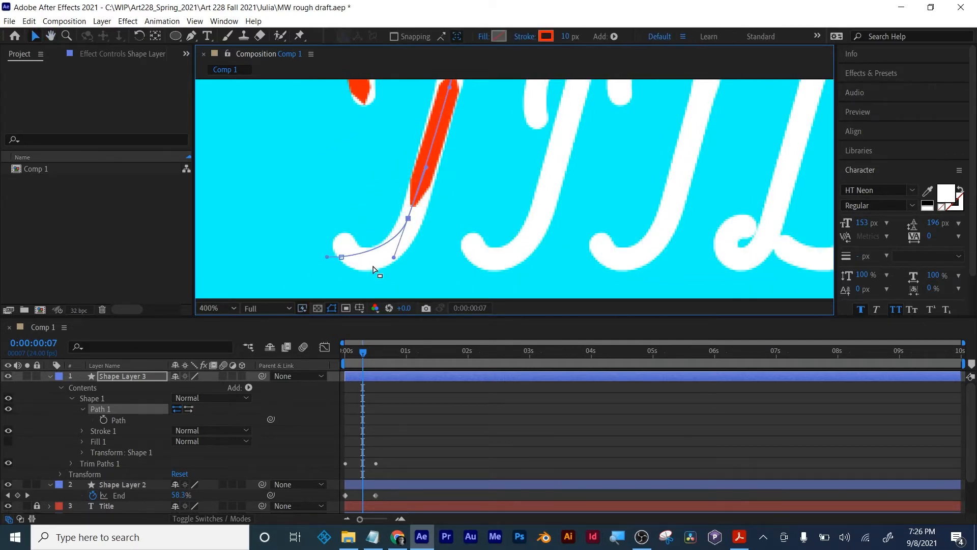
pyautogui.moveTo(342, 257)
pyautogui.mouseDown()
pyautogui.moveTo(341, 242)
pyautogui.moveTo(353, 260)
pyautogui.moveTo(360, 245)
pyautogui.moveTo(334, 192)
pyautogui.moveTo(294, 188)
pyautogui.moveTo(316, 209)
pyautogui.mouseUp()
pyautogui.moveTo(349, 250); pyautogui.dragTo(366, 276)
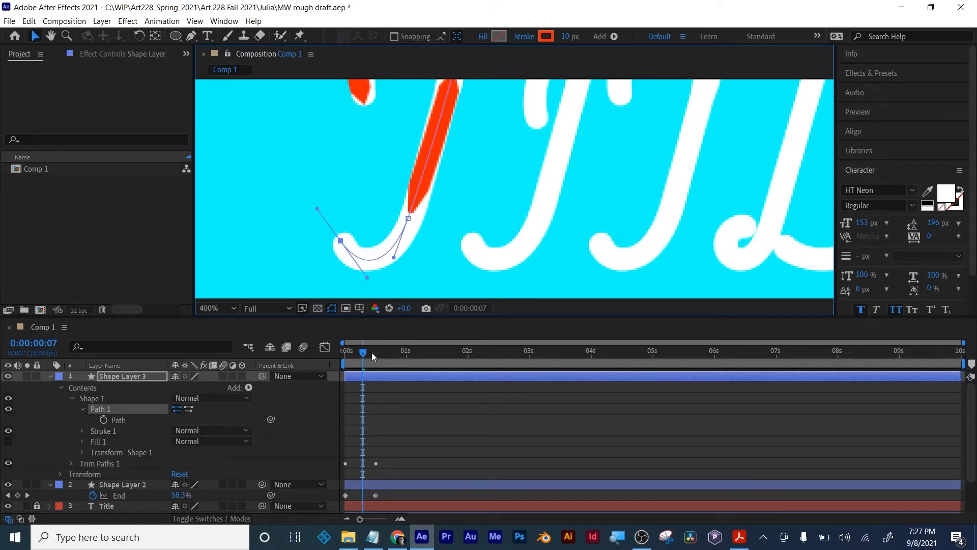
pyautogui.press(',')
pyautogui.moveTo(363, 355)
pyautogui.mouseDown()
pyautogui.moveTo(339, 356)
pyautogui.moveTo(370, 360)
pyautogui.mouseUp()
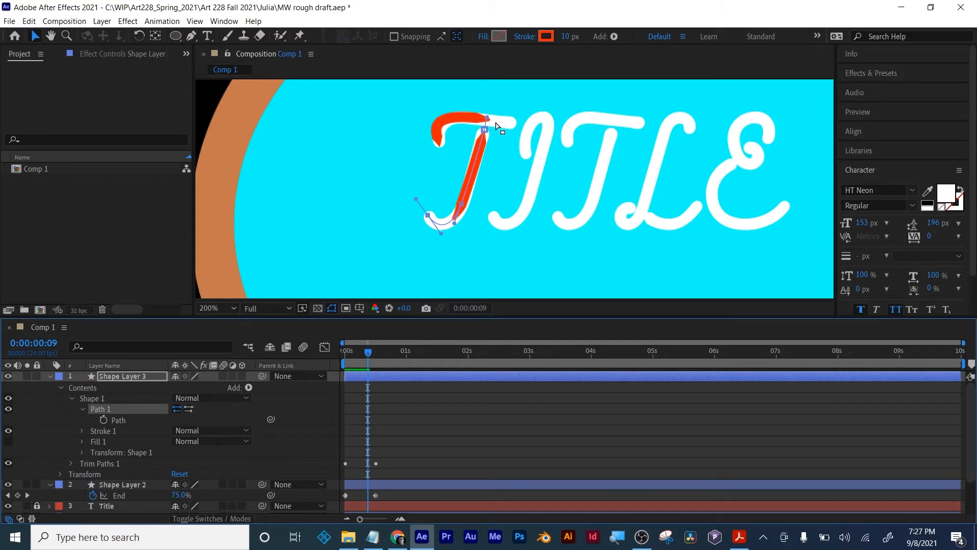
pyautogui.moveTo(391, 376); pyautogui.dragTo(400, 376)
pyautogui.hotkey('ctrl', 'z')
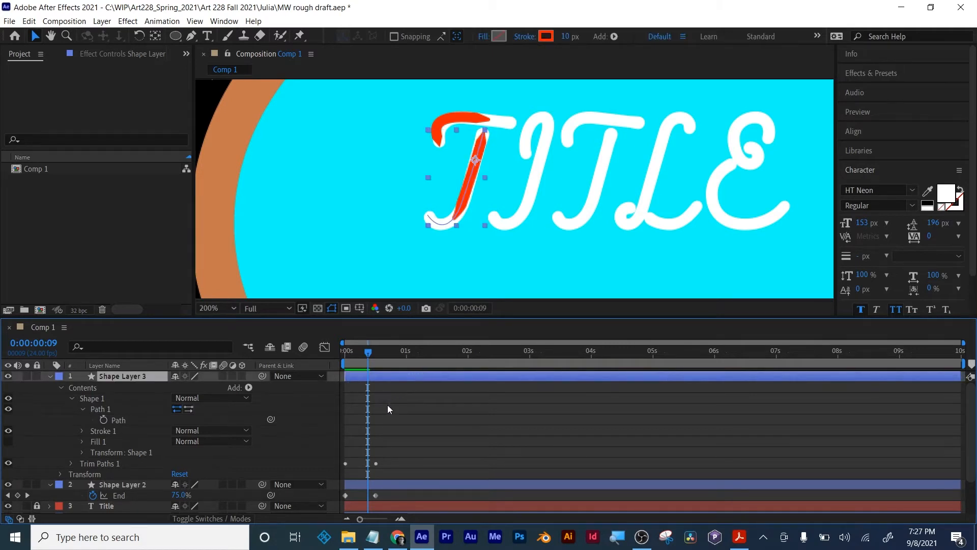
pyautogui.click(395, 400)
pyautogui.click(472, 376)
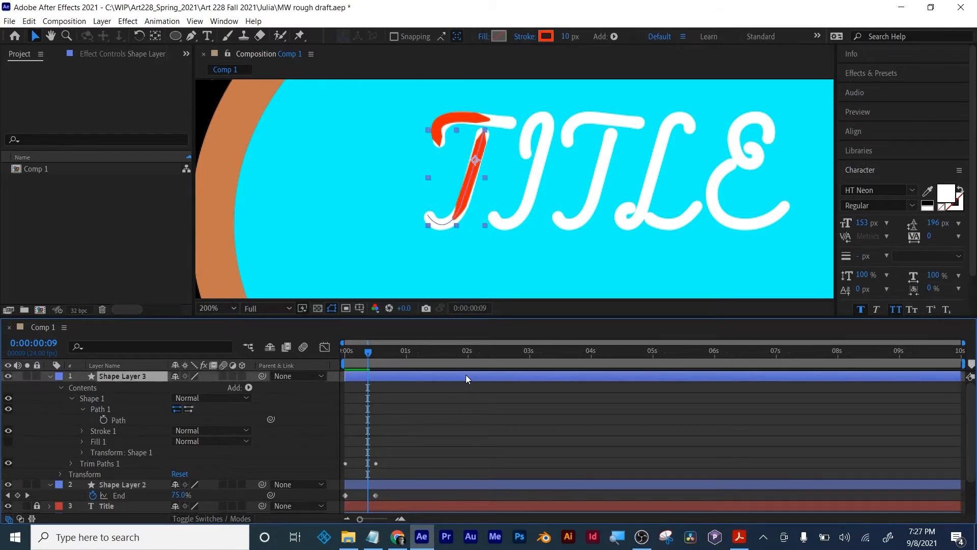
pyautogui.moveTo(466, 374)
pyautogui.mouseDown()
pyautogui.moveTo(487, 374)
pyautogui.moveTo(467, 377)
pyautogui.mouseUp()
pyautogui.hotkey('ctrl', 'z')
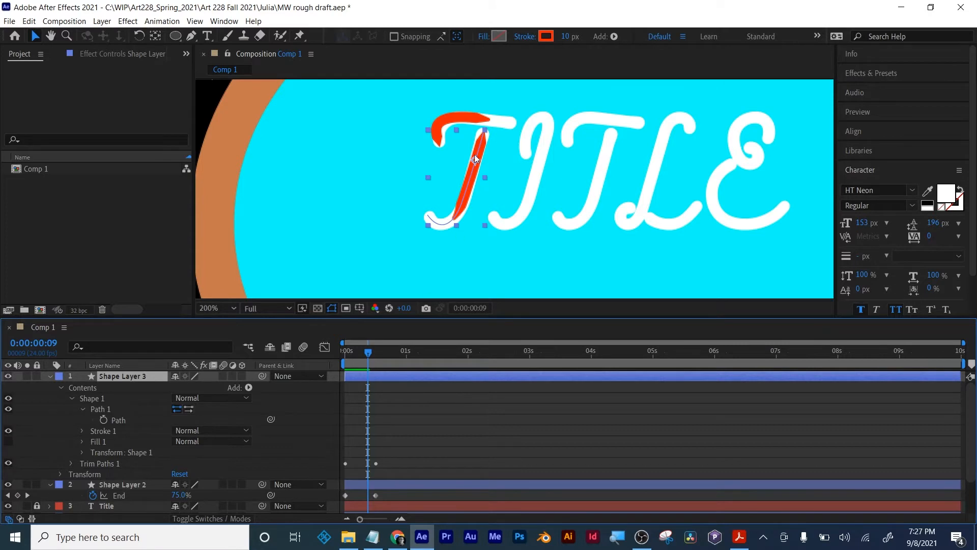
# - Show only the keyframed End property of Shape Layer 3 and shift its two keyframes to start at 0:00:00:13
pyautogui.moveTo(367, 351)
pyautogui.mouseDown()
pyautogui.moveTo(345, 351)
pyautogui.moveTo(379, 351)
pyautogui.mouseUp()
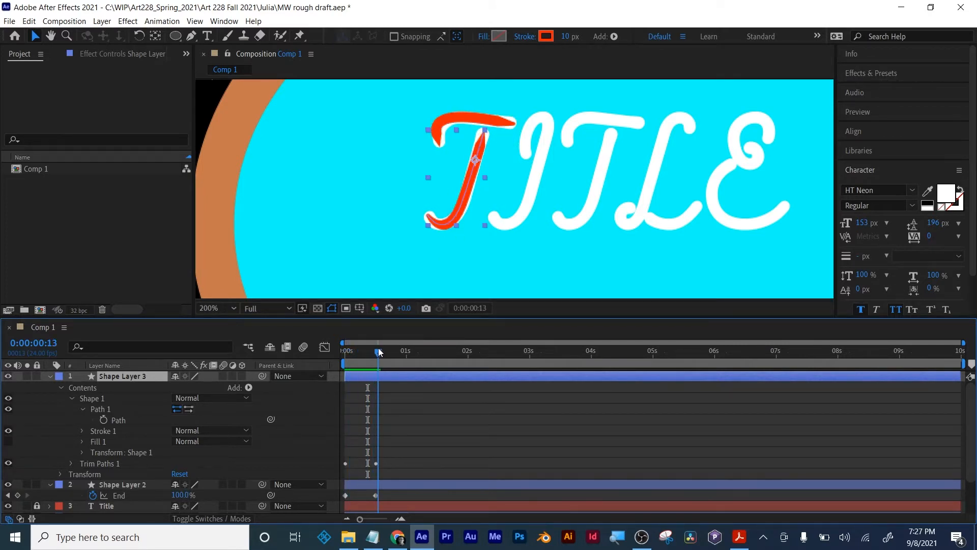
pyautogui.moveTo(412, 449)
pyautogui.mouseDown()
pyautogui.moveTo(346, 477)
pyautogui.moveTo(328, 472)
pyautogui.mouseUp()
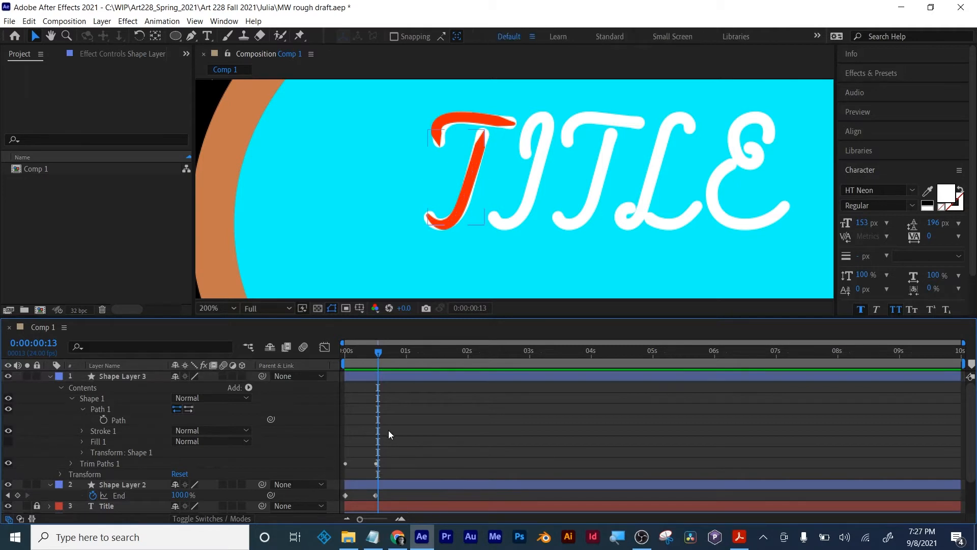
pyautogui.press('u')
pyautogui.moveTo(399, 389)
pyautogui.mouseDown()
pyautogui.moveTo(335, 385)
pyautogui.moveTo(380, 385)
pyautogui.mouseUp()
pyautogui.click(382, 459)
pyautogui.moveTo(379, 352)
pyautogui.mouseDown()
pyautogui.moveTo(346, 352)
pyautogui.moveTo(417, 352)
pyautogui.mouseUp()
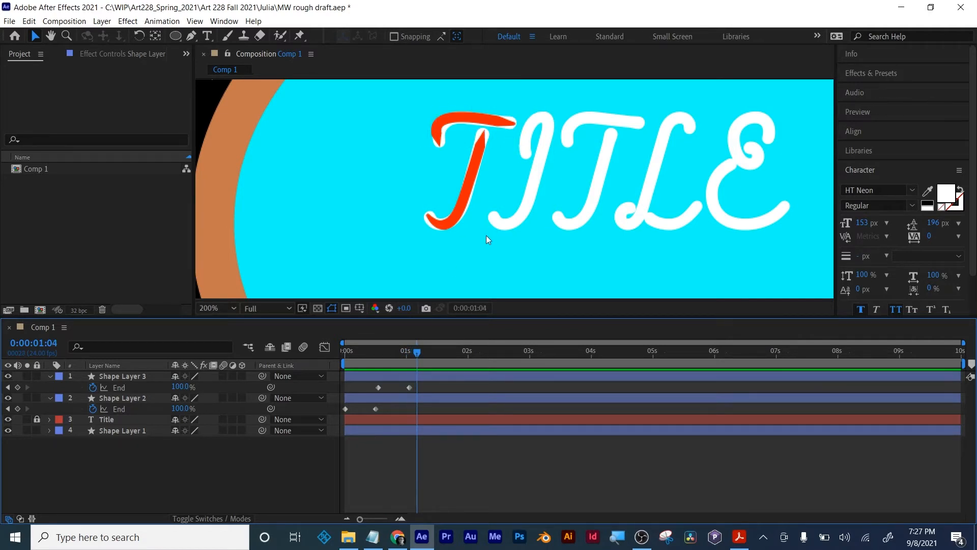
# - Apply Easy Ease to both End keyframes of Shape Layer 2 and of Shape Layer 3
pyautogui.moveTo(416, 353)
pyautogui.mouseDown()
pyautogui.moveTo(344, 360)
pyautogui.moveTo(423, 358)
pyautogui.mouseUp()
pyautogui.moveTo(386, 409); pyautogui.dragTo(321, 413)
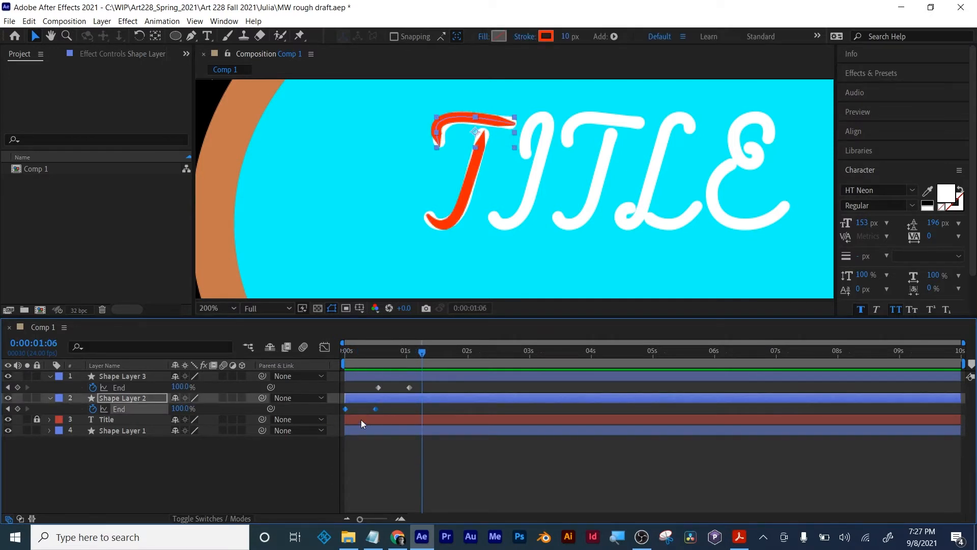
pyautogui.rightClick(375, 408)
pyautogui.moveTo(427, 402)
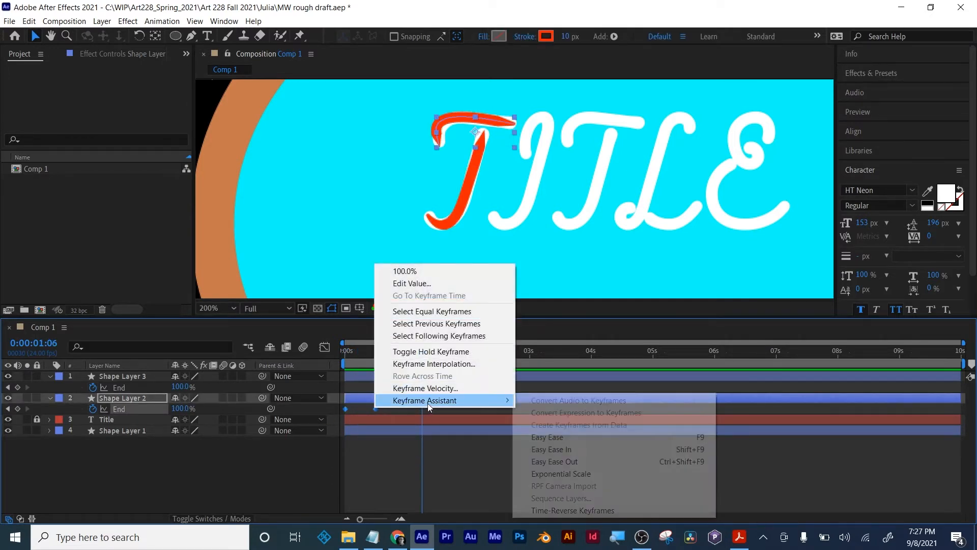
pyautogui.click(553, 437)
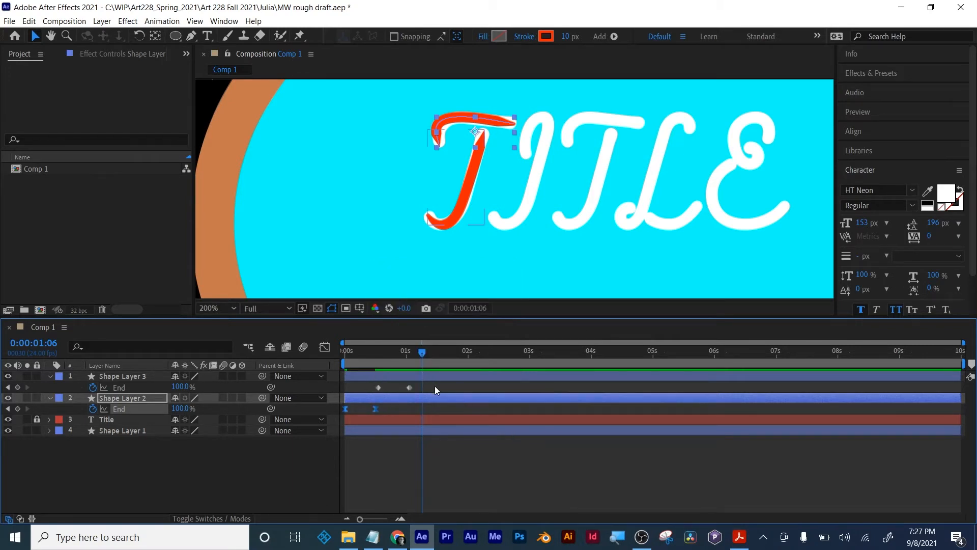
pyautogui.moveTo(435, 388); pyautogui.dragTo(374, 391)
pyautogui.rightClick(377, 388)
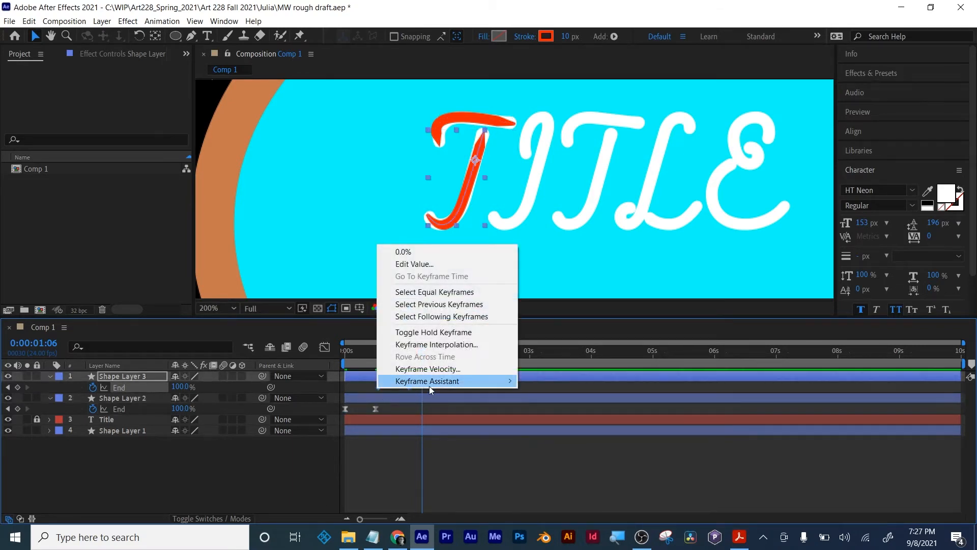
pyautogui.moveTo(432, 385)
pyautogui.click(542, 417)
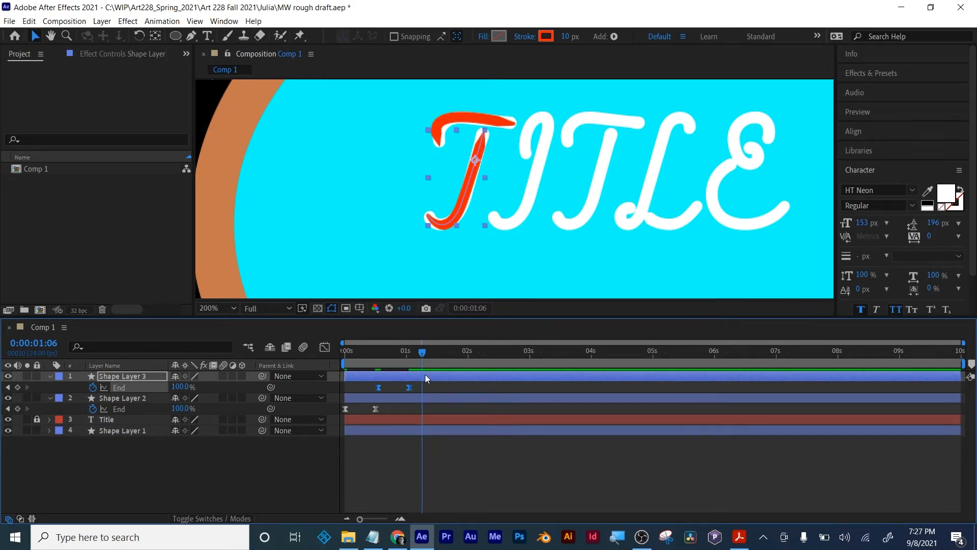
# - Reshape Shape Layer 3's End speed graph for a fast start and long slow finish, and scrub to 0:00:00:23 to check it
pyautogui.click(323, 348)
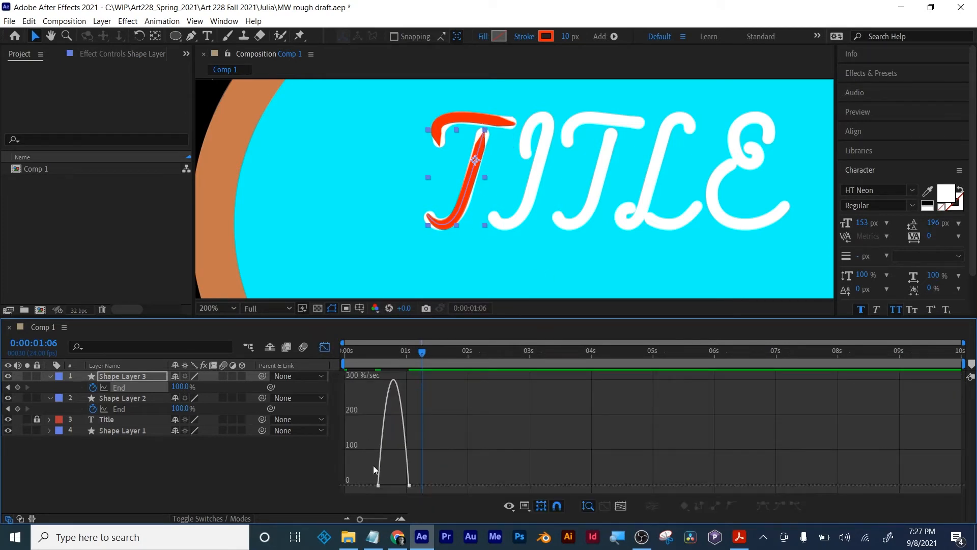
pyautogui.click(377, 485)
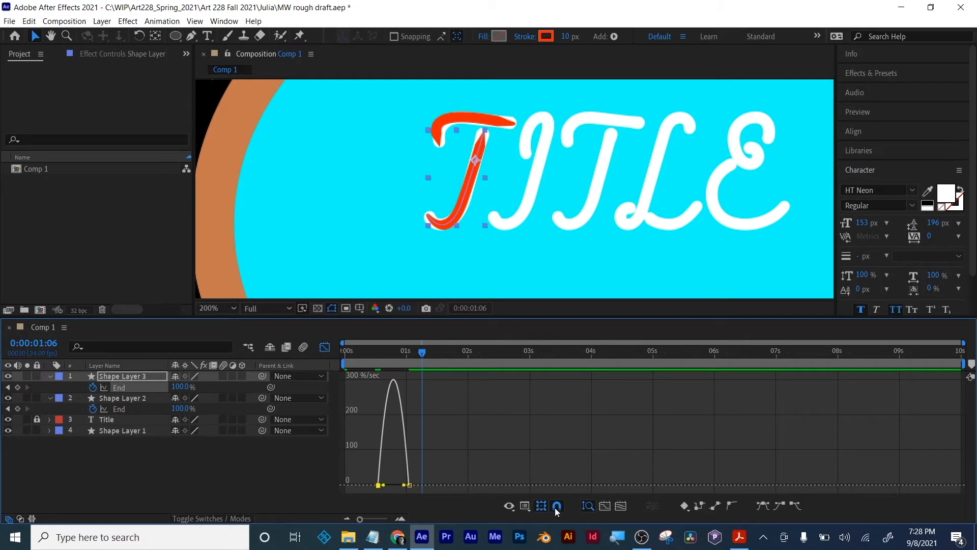
pyautogui.click(620, 506)
pyautogui.moveTo(524, 486); pyautogui.dragTo(476, 485)
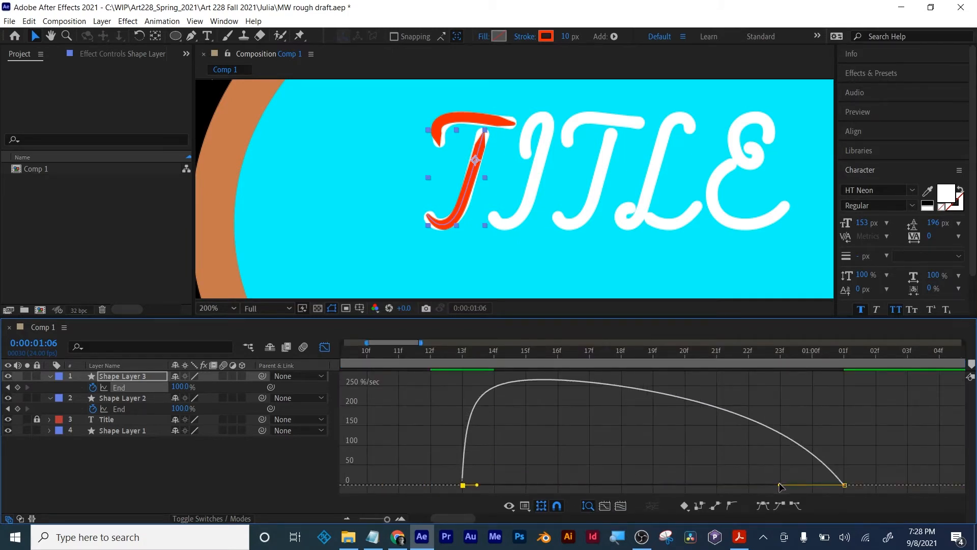
pyautogui.moveTo(781, 484); pyautogui.dragTo(662, 485)
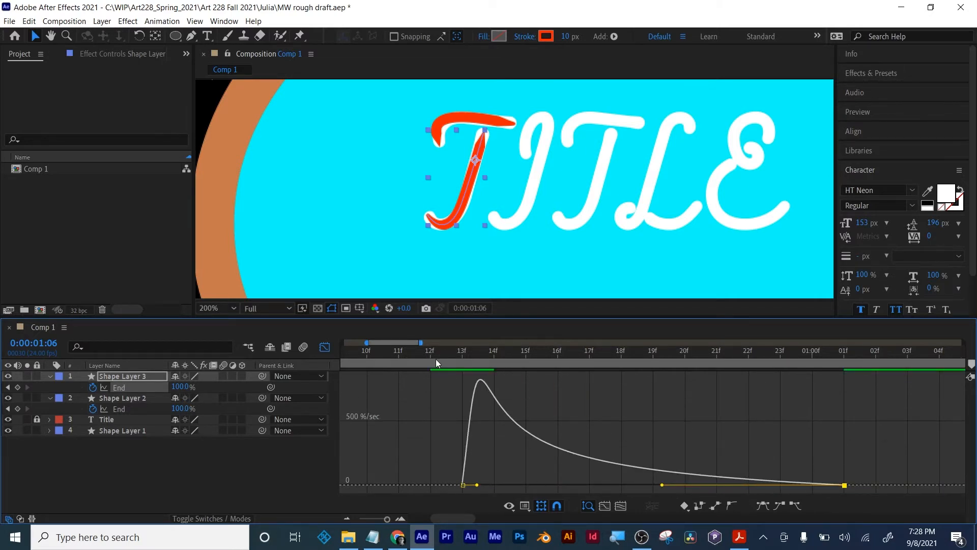
pyautogui.moveTo(400, 359)
pyautogui.mouseDown()
pyautogui.moveTo(536, 373)
pyautogui.moveTo(794, 362)
pyautogui.mouseUp()
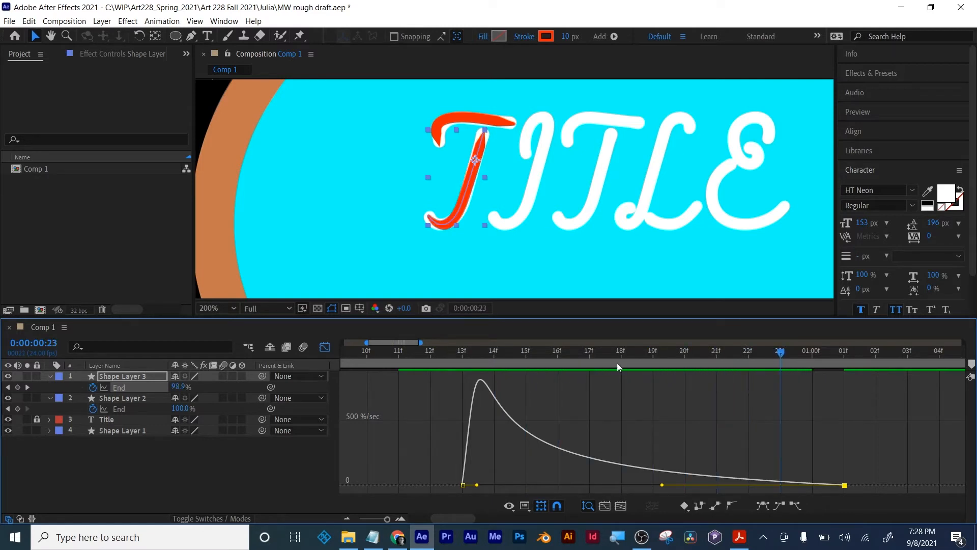
pyautogui.click(325, 347)
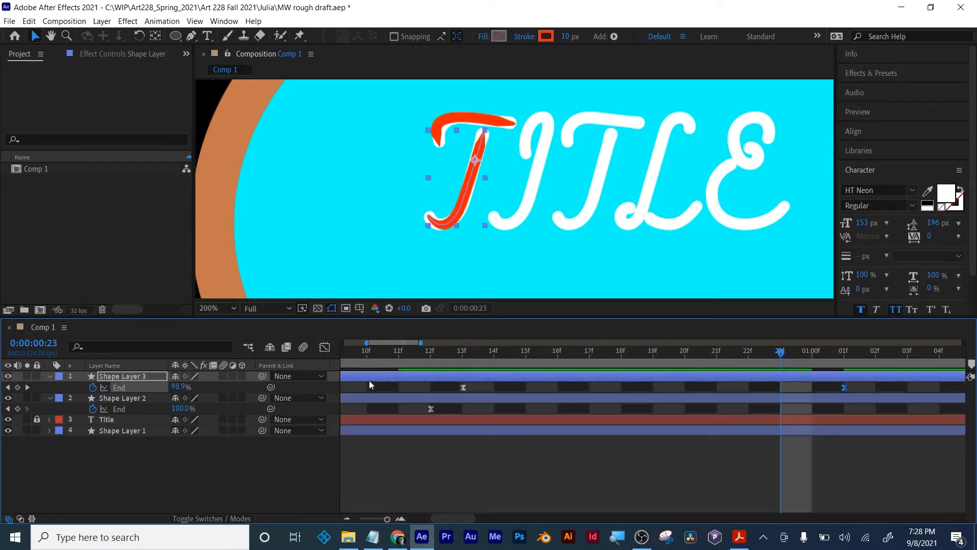
# - Reshape Shape Layer 2's End speed graph to peak within the first frame and ease out slowly until frame 12
pyautogui.click(432, 399)
pyautogui.moveTo(386, 518); pyautogui.dragTo(369, 518)
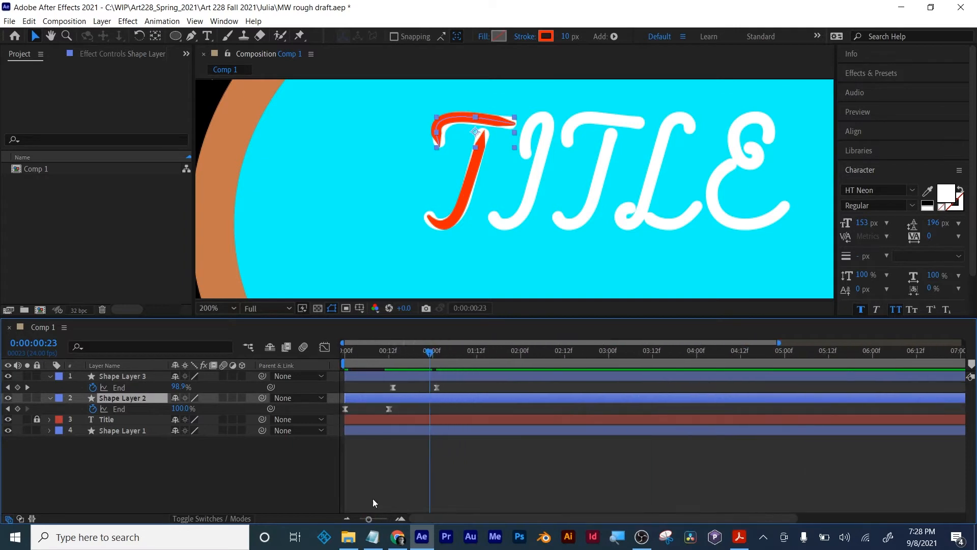
pyautogui.moveTo(395, 407); pyautogui.dragTo(326, 410)
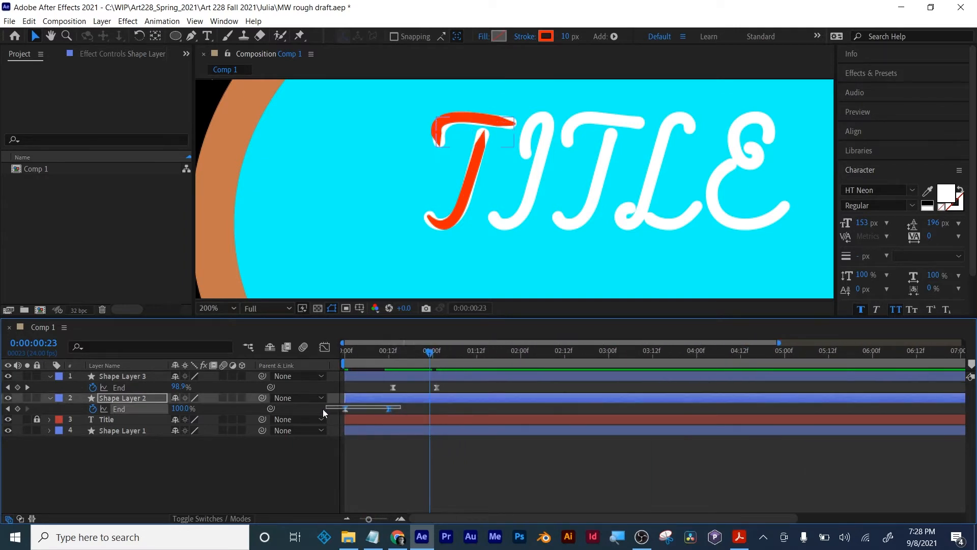
pyautogui.click(325, 347)
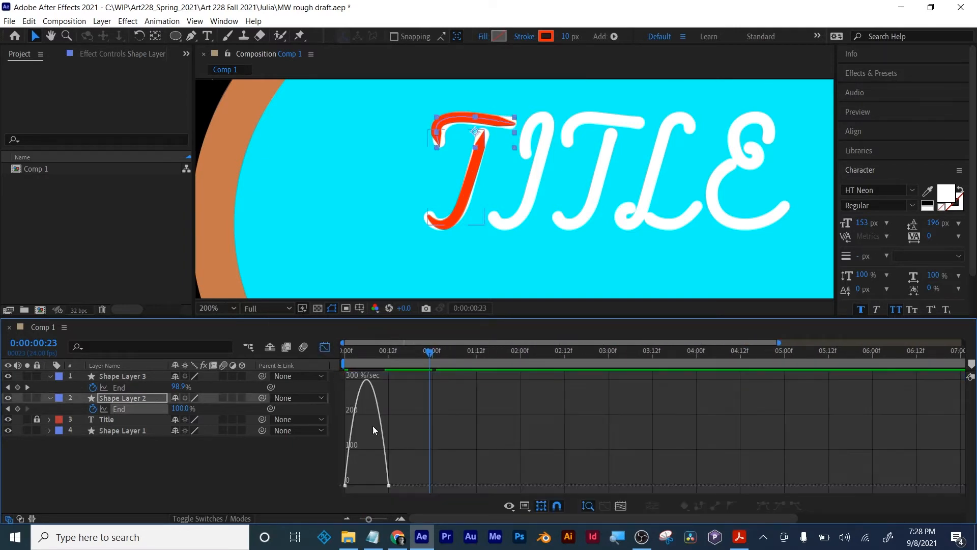
pyautogui.click(619, 507)
pyautogui.click(727, 485)
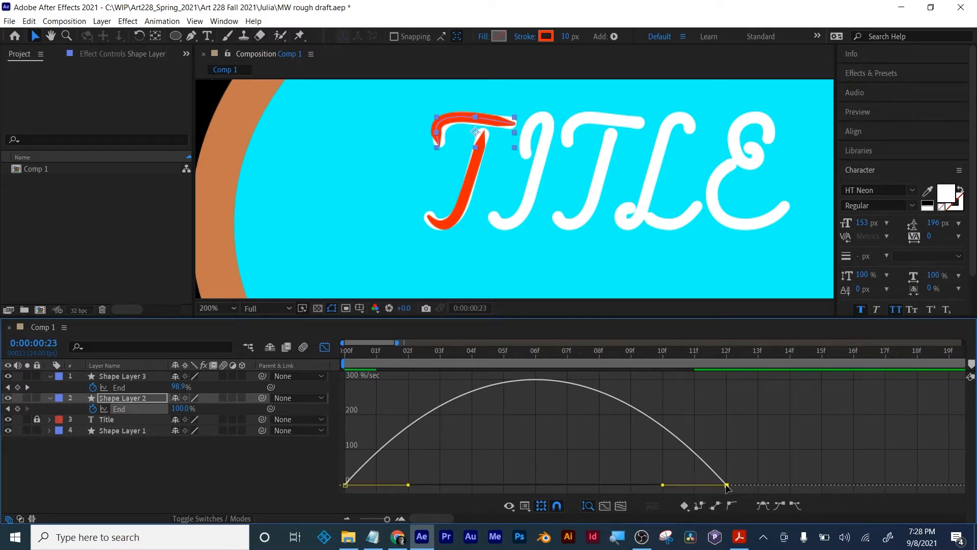
pyautogui.moveTo(663, 488); pyautogui.dragTo(535, 486)
pyautogui.moveTo(407, 486); pyautogui.dragTo(368, 485)
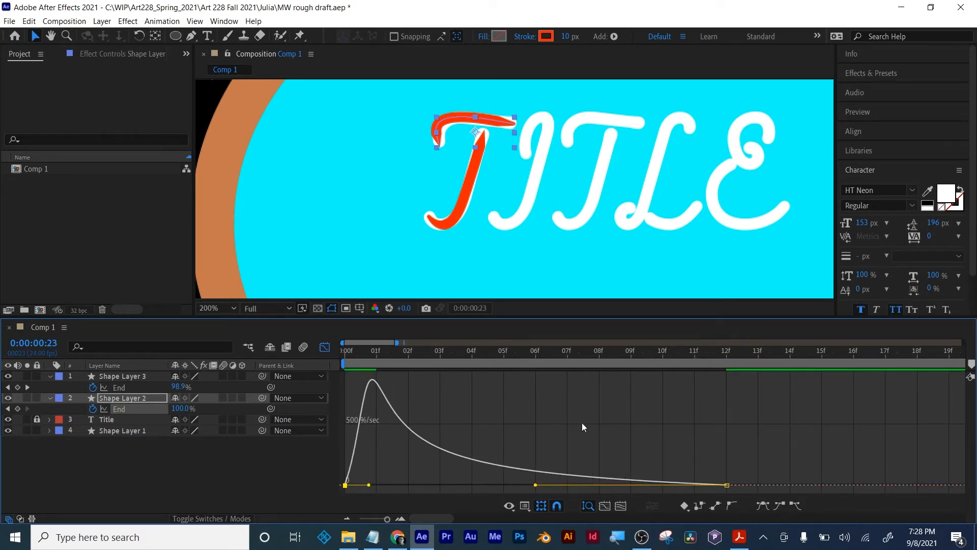
pyautogui.click(325, 348)
# - Play back the eased strokes of the first T and scrub to 0:00:00:14
pyautogui.moveTo(386, 519); pyautogui.dragTo(330, 522)
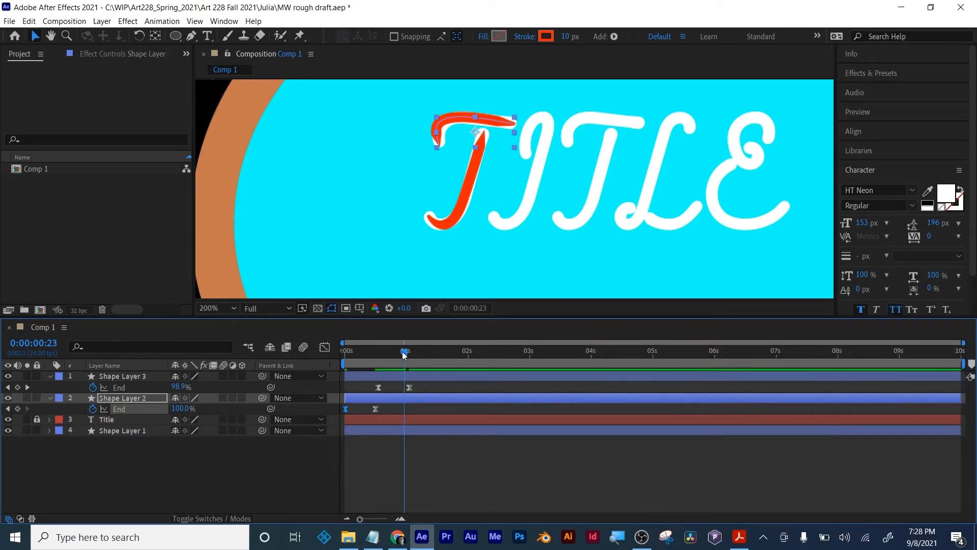
pyautogui.press('space')
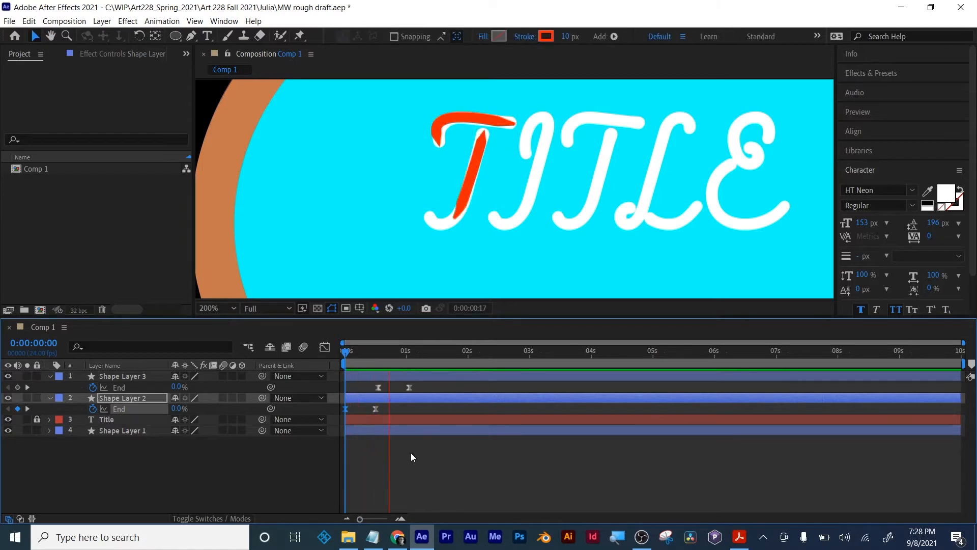
pyautogui.moveTo(343, 354); pyautogui.dragTo(380, 353)
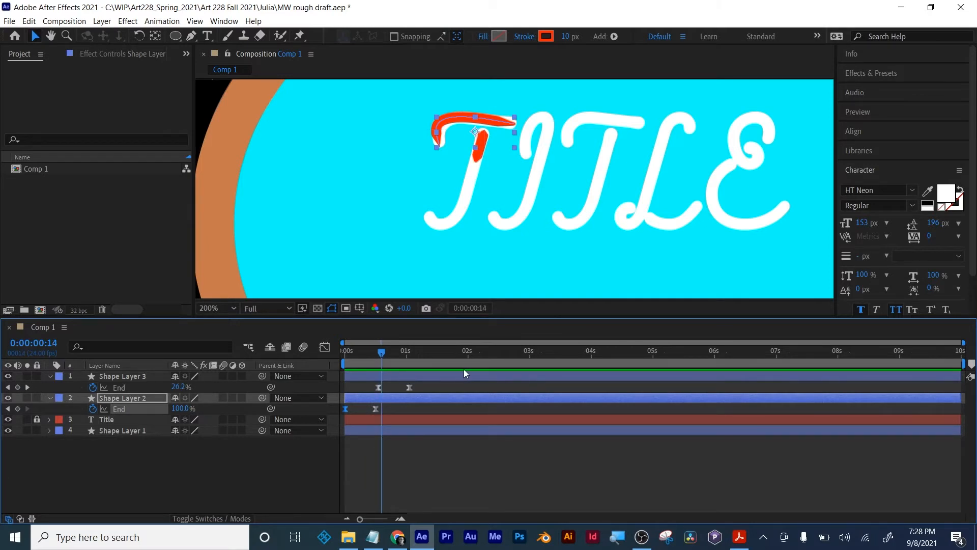
# - Slide Shape Layer 3 about four frames later in time and replay the T's draw-on animation
pyautogui.moveTo(465, 371); pyautogui.dragTo(475, 371)
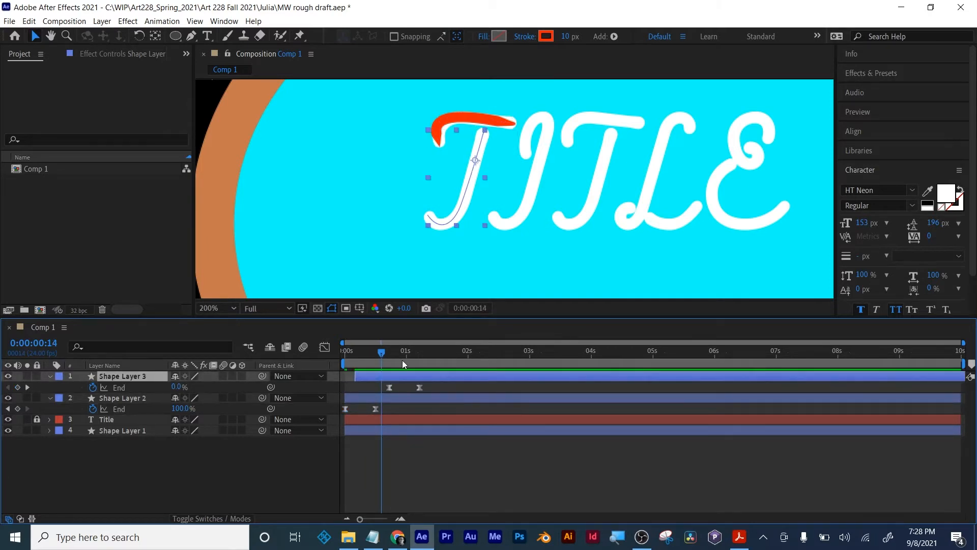
pyautogui.moveTo(381, 353)
pyautogui.mouseDown()
pyautogui.moveTo(426, 353)
pyautogui.moveTo(310, 358)
pyautogui.mouseUp()
pyautogui.press('space')
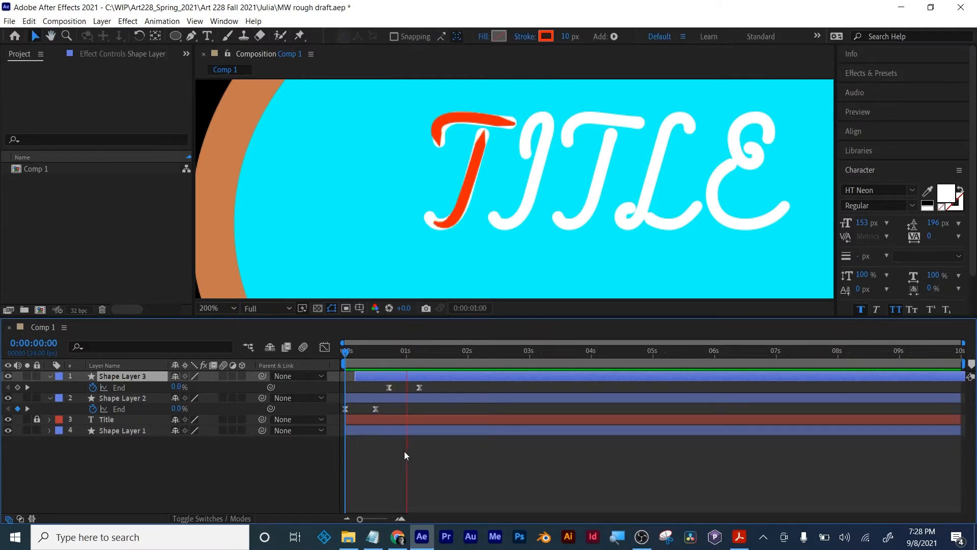
pyautogui.press('space')
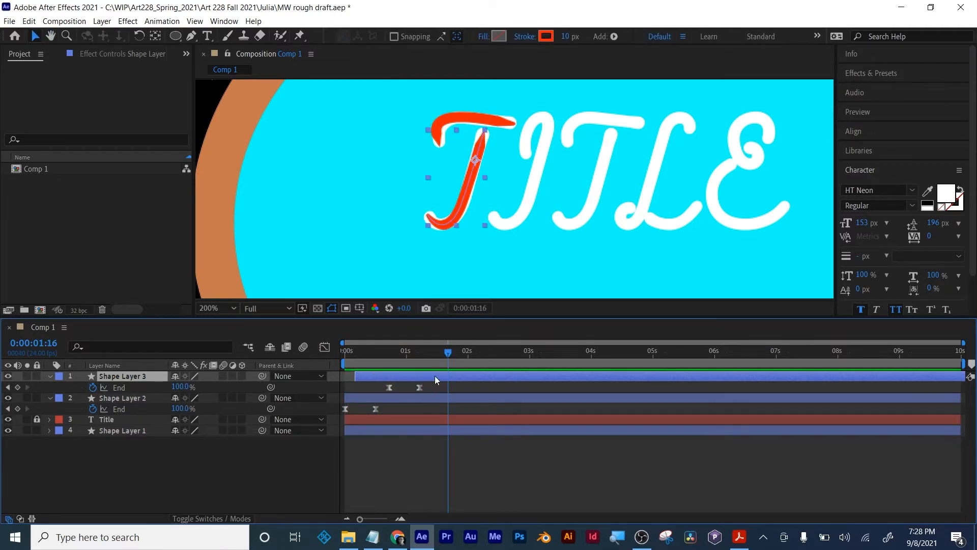
pyautogui.moveTo(449, 355)
pyautogui.mouseDown()
pyautogui.moveTo(349, 355)
pyautogui.moveTo(455, 357)
pyautogui.mouseUp()
pyautogui.click(417, 444)
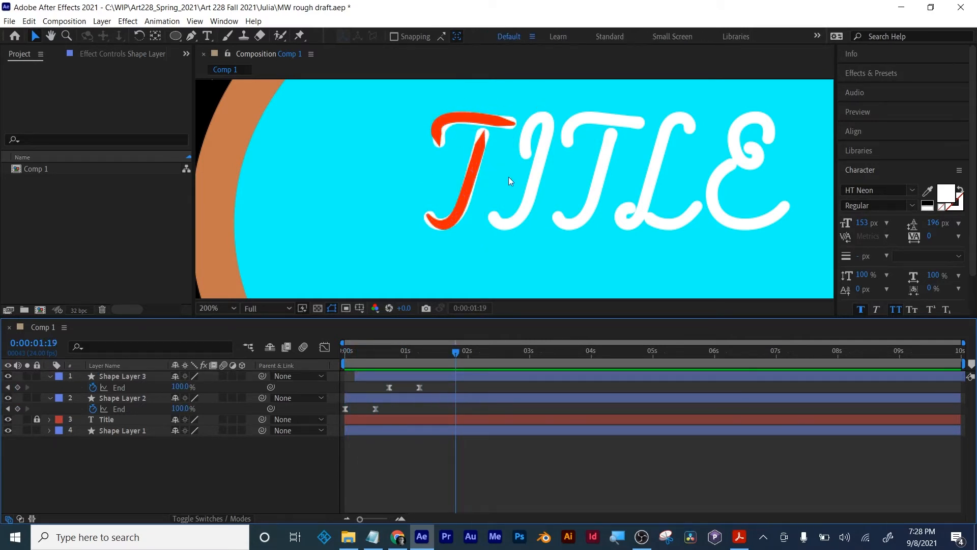
# - Switch to Notepad, add "draw on text" and "Trim paths" to the Week02 notes, save them, and return to After Effects
pyautogui.scroll(-3, 509, 176)
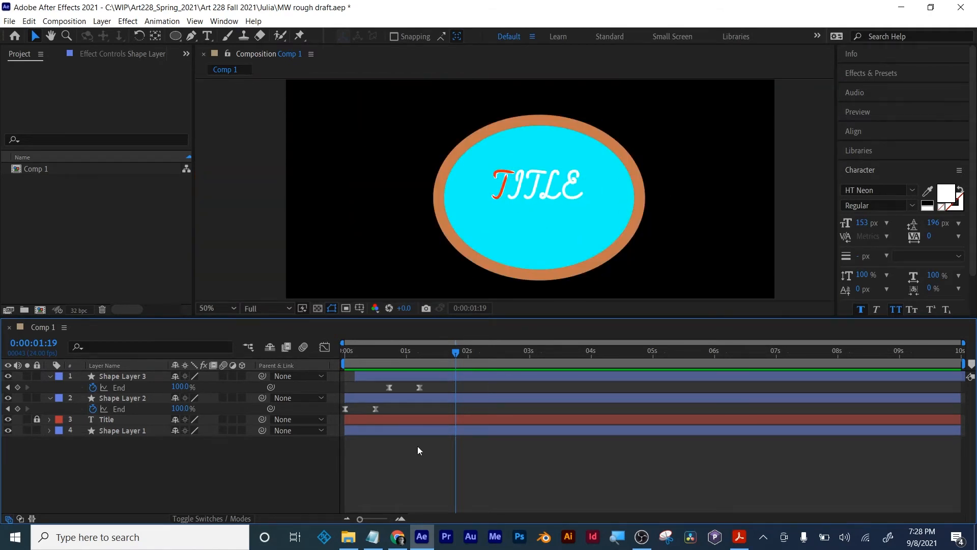
pyautogui.click(373, 536)
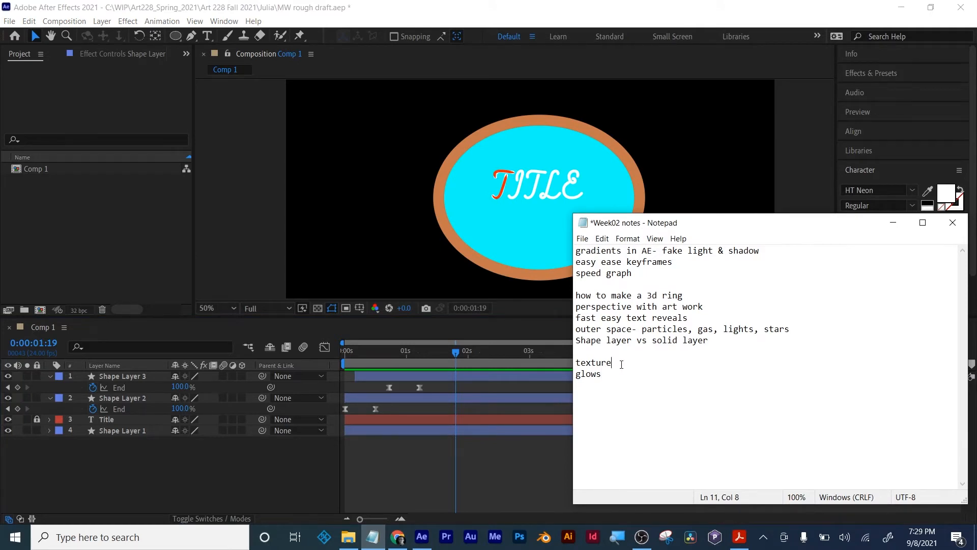
pyautogui.press('Return')
pyautogui.write('draw on')
pyautogui.write('rim paths')
pyautogui.hotkey('ctrl', 's')
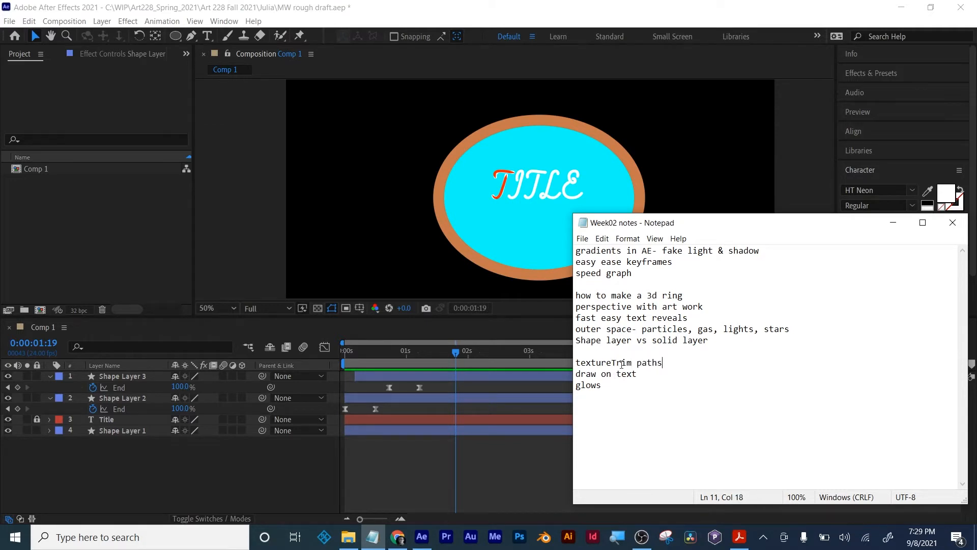
pyautogui.click(613, 363)
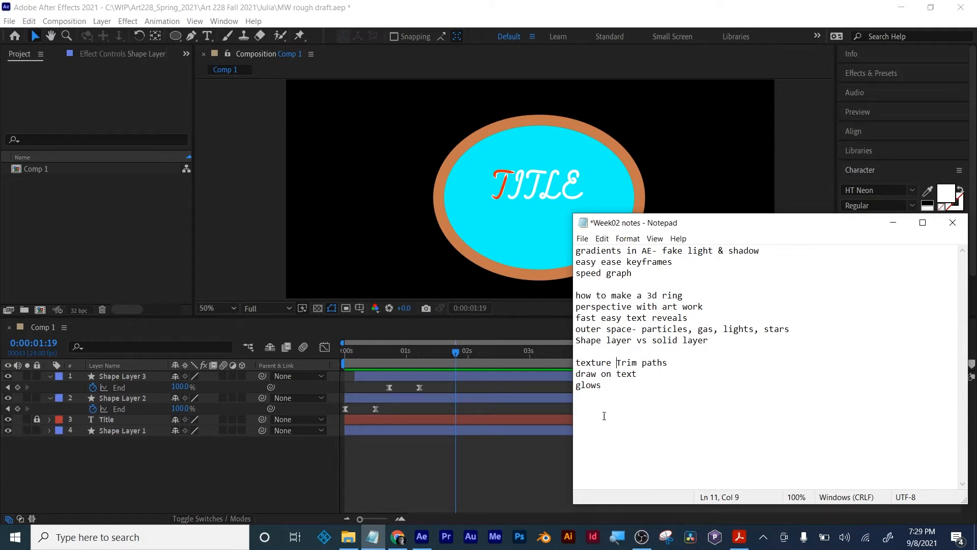
pyautogui.click(523, 464)
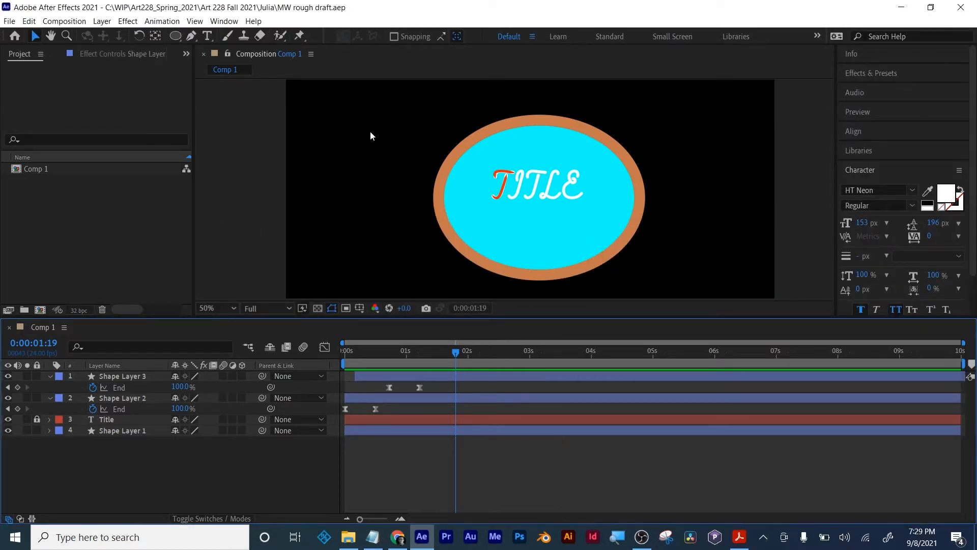
# - At 0:00:01:12, draw a star outline with a red 10 px stroke below the title and select its layer
pyautogui.moveTo(453, 352)
pyautogui.mouseDown()
pyautogui.moveTo(357, 351)
pyautogui.moveTo(437, 351)
pyautogui.mouseUp()
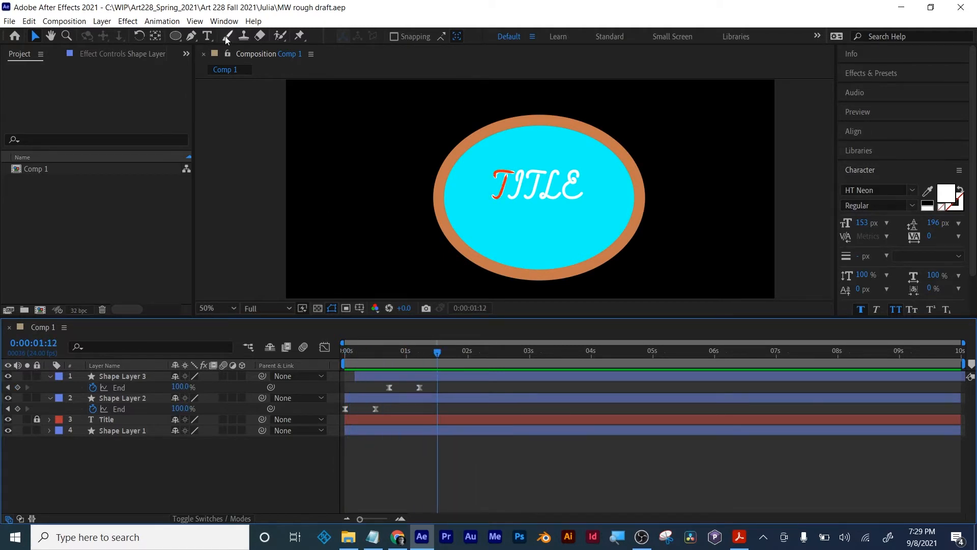
pyautogui.click(173, 39)
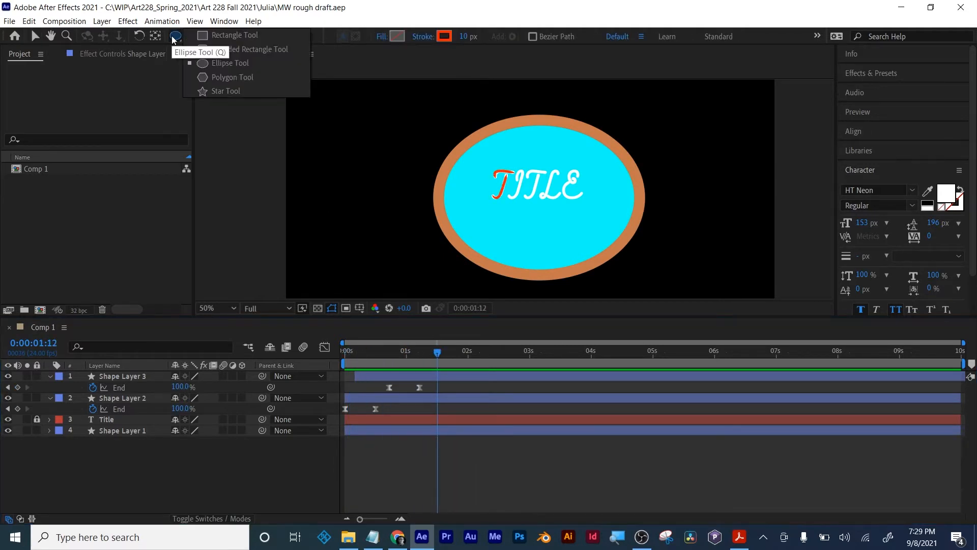
pyautogui.click(218, 91)
pyautogui.moveTo(538, 236); pyautogui.dragTo(560, 257)
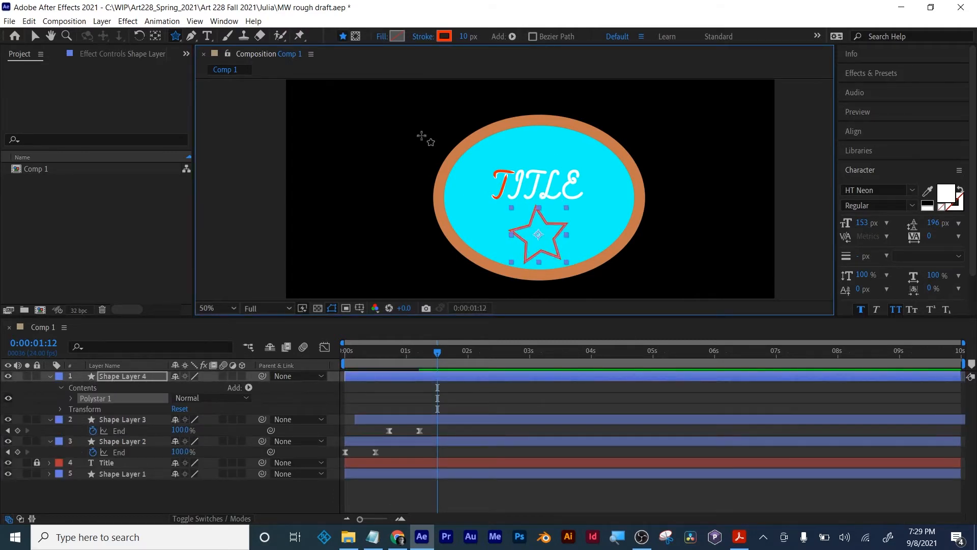
pyautogui.click(458, 496)
pyautogui.click(444, 380)
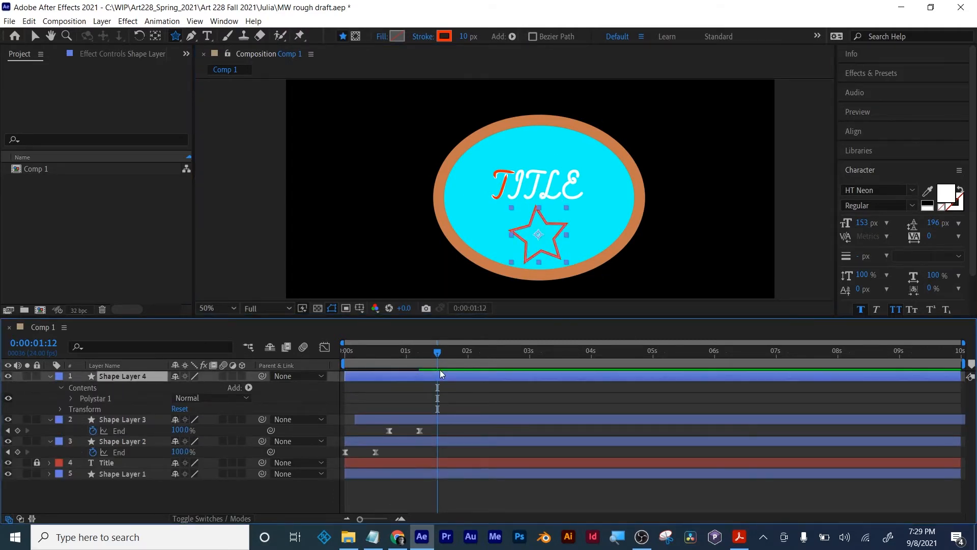
# - Give the star a solid yellow fill, colour FEFF02, and remove its stroke
pyautogui.click(381, 39)
pyautogui.click(272, 172)
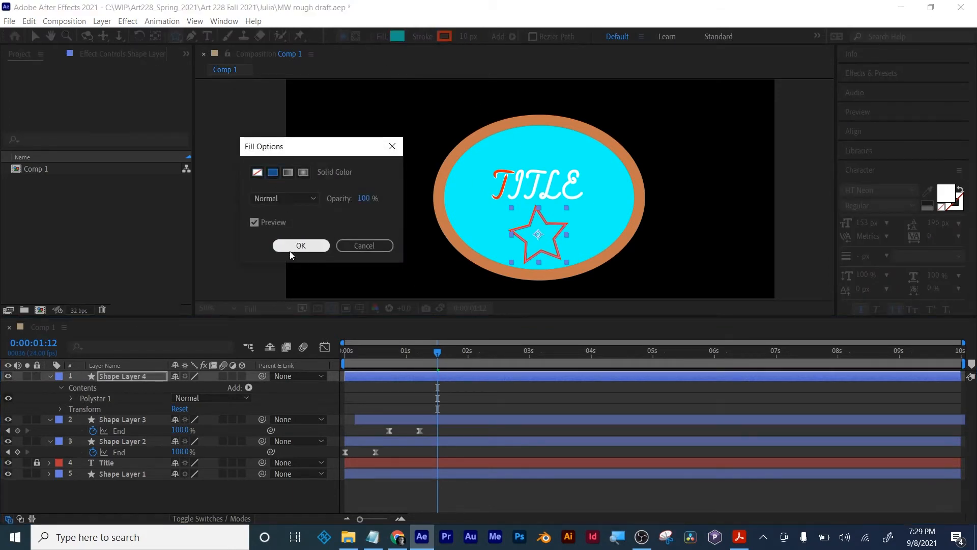
pyautogui.click(299, 245)
pyautogui.click(422, 36)
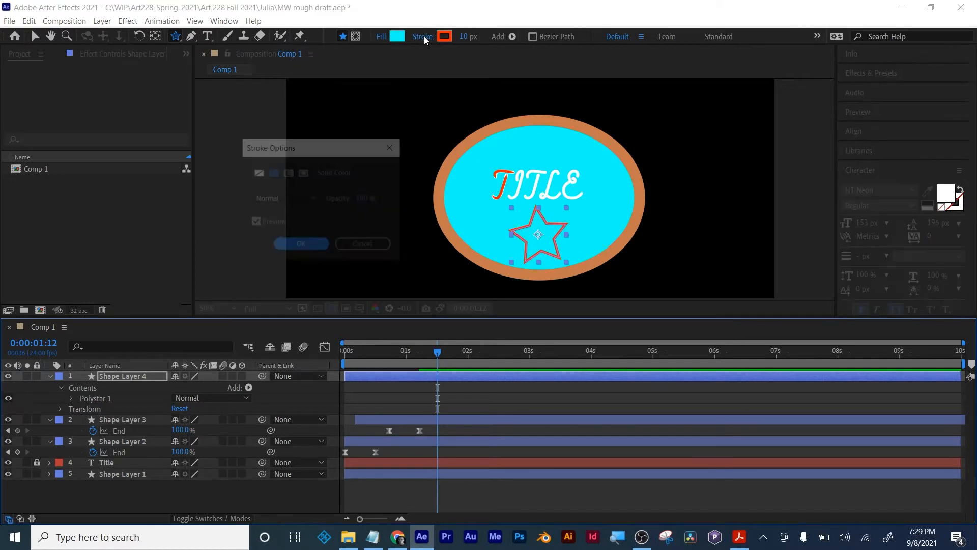
pyautogui.click(256, 172)
pyautogui.click(301, 245)
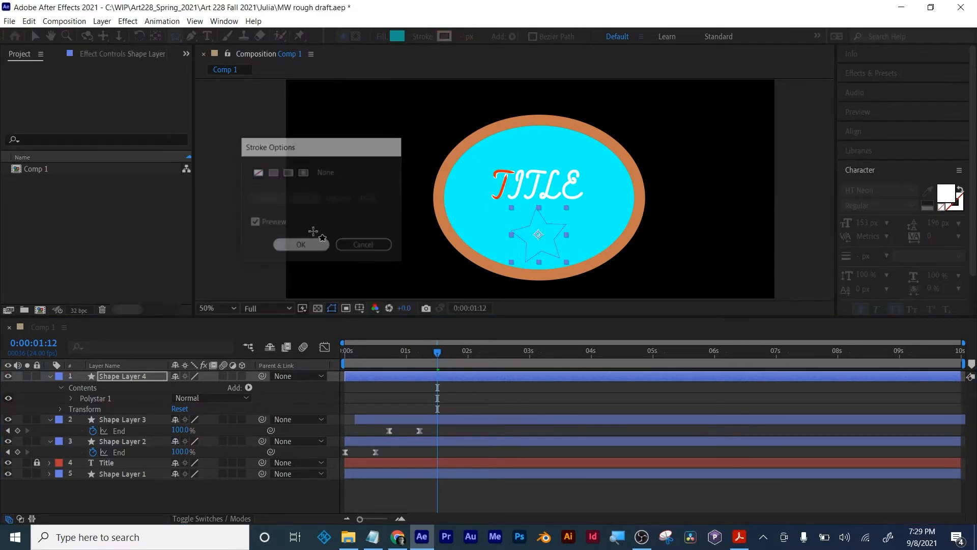
pyautogui.click(396, 36)
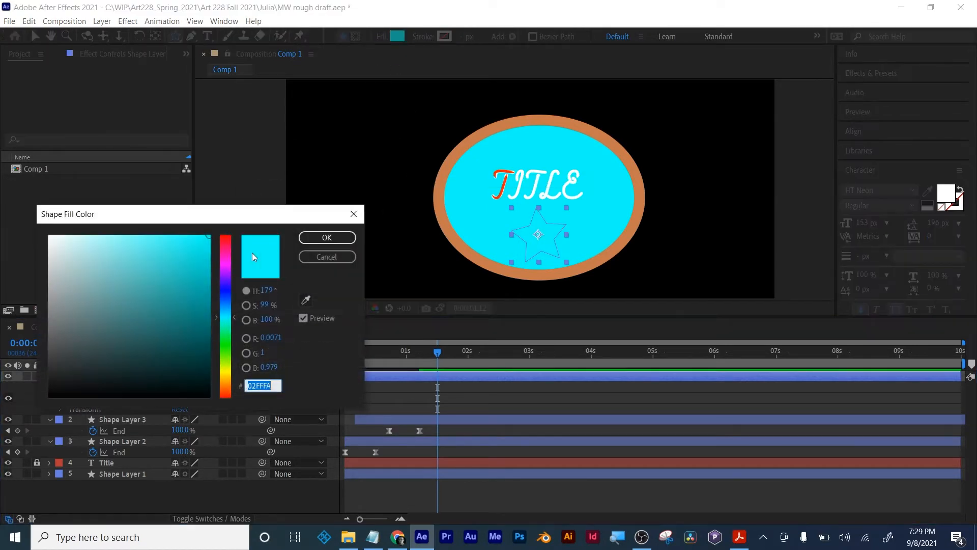
pyautogui.click(225, 369)
pyautogui.click(331, 237)
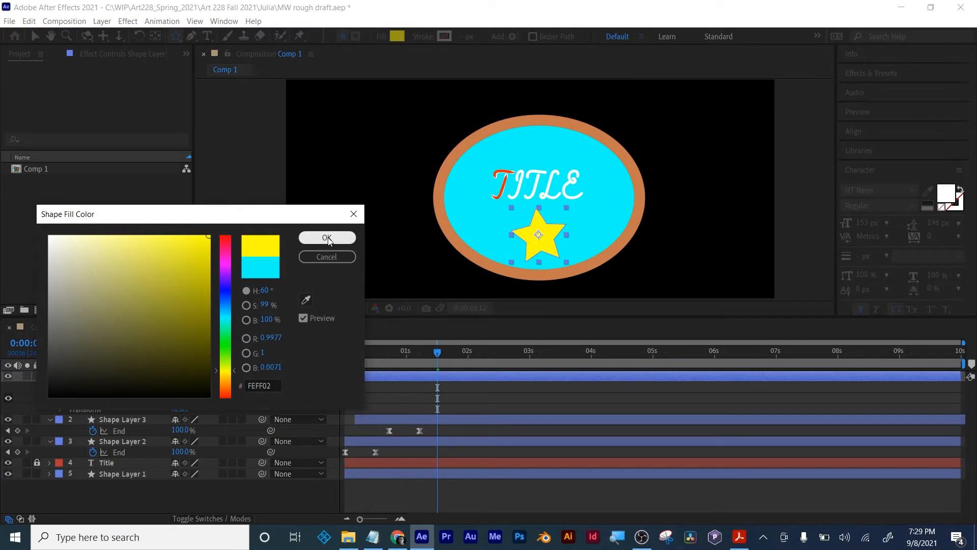
# - Find the Glow effect with the search term "glow", apply it to the star's layer, and return to the Selection tool
pyautogui.click(890, 83)
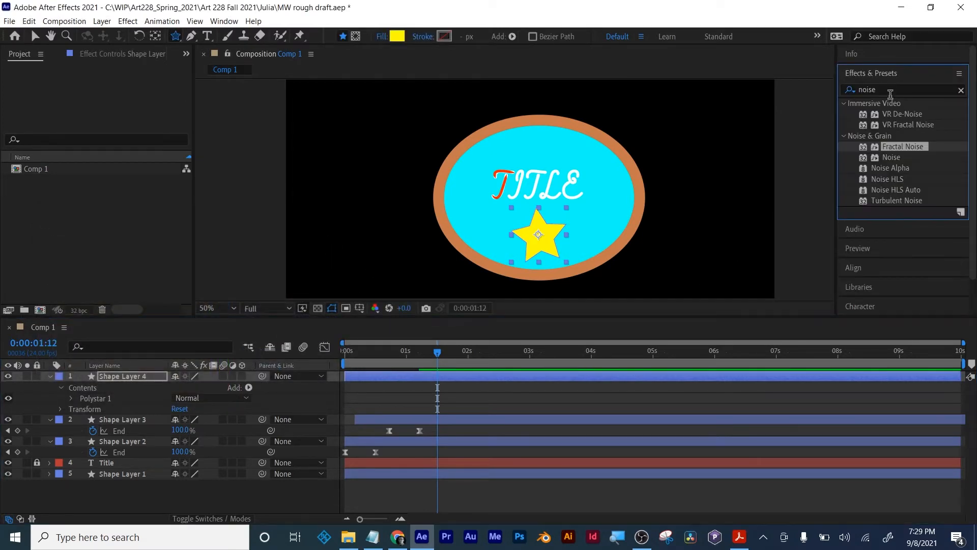
pyautogui.write('glow')
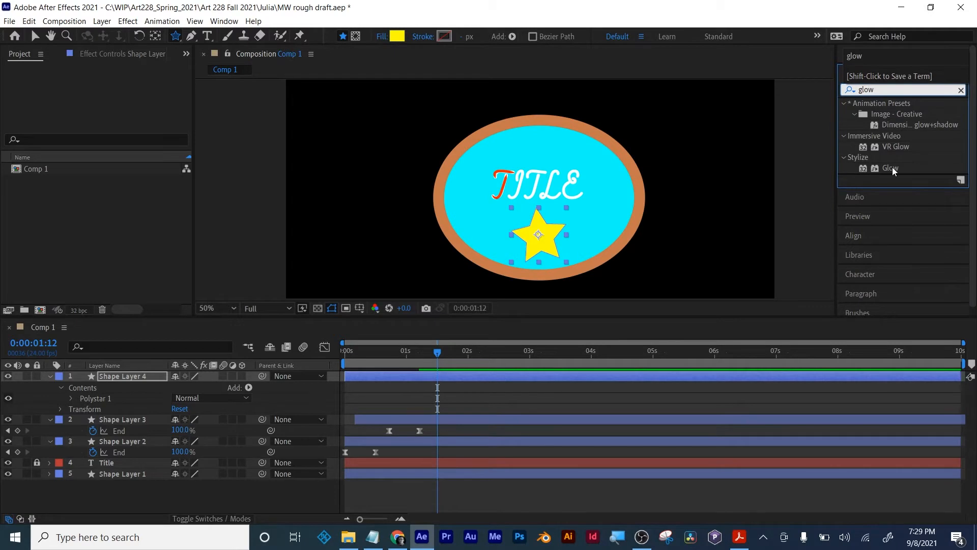
pyautogui.moveTo(893, 170); pyautogui.dragTo(507, 381)
pyautogui.press('v')
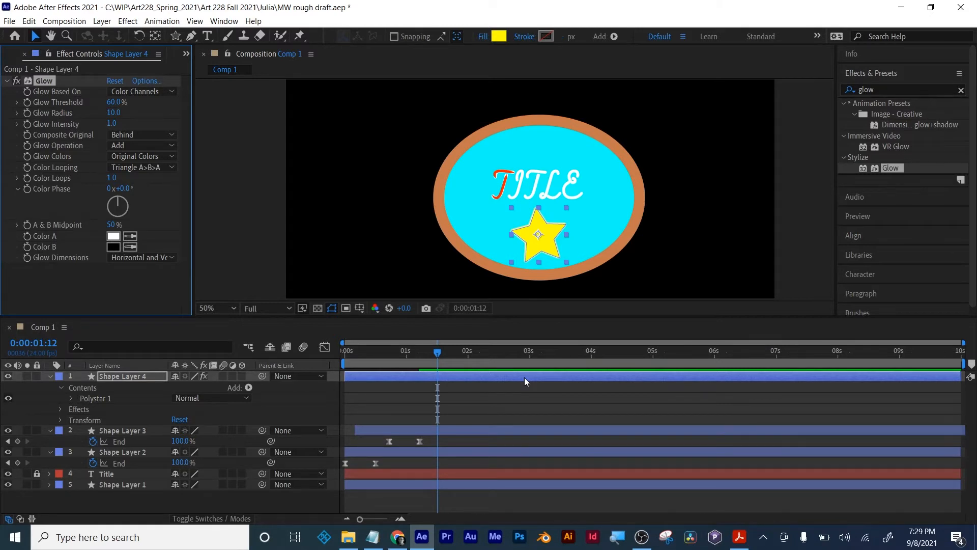
# - Deselect the star and draw an open curved path with the Pen tool, sweeping from the composition's upper right across the star to its left side
pyautogui.click(618, 407)
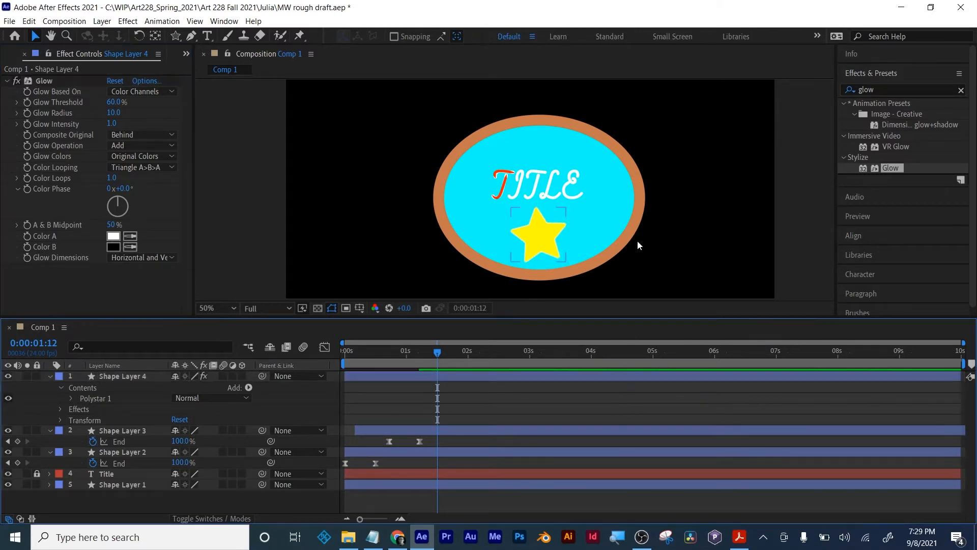
pyautogui.click(191, 36)
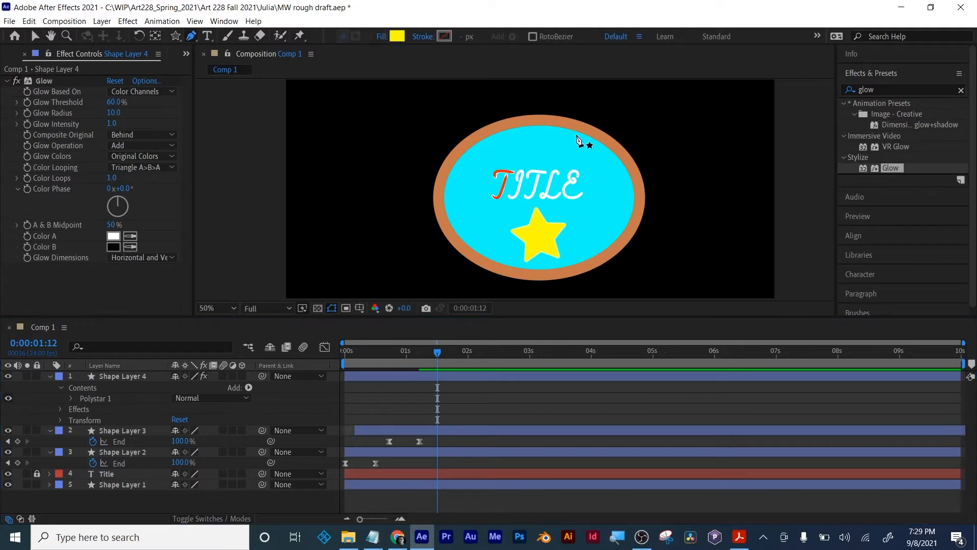
pyautogui.moveTo(730, 94); pyautogui.dragTo(710, 111)
pyautogui.click(699, 206)
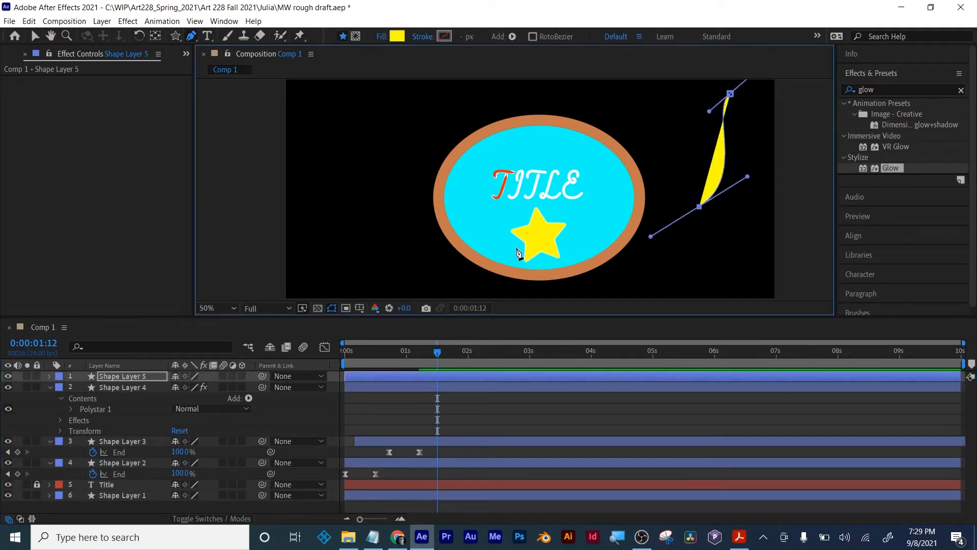
pyautogui.moveTo(492, 233); pyautogui.dragTo(347, 266)
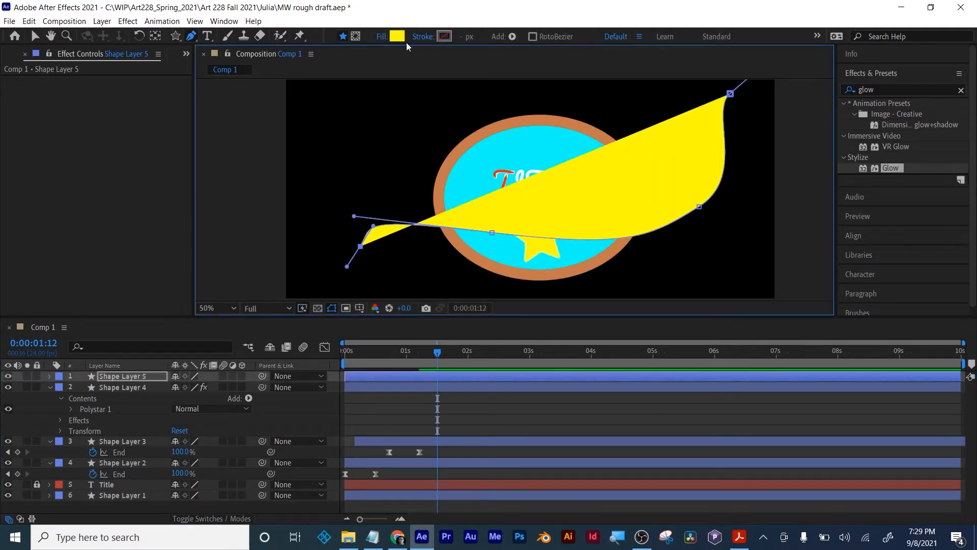
# - Remove the curve's fill and give it a solid red stroke 91 px wide
pyautogui.click(383, 36)
pyautogui.click(257, 172)
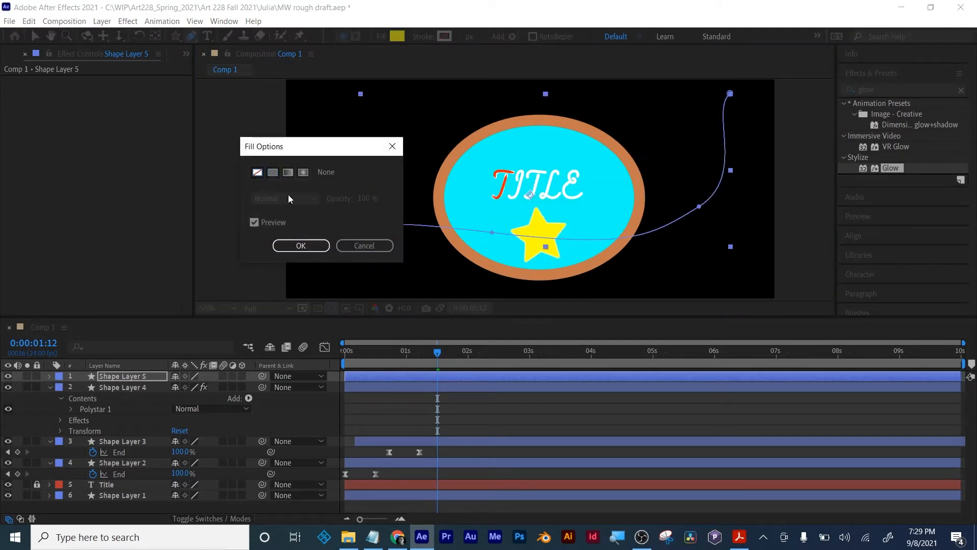
pyautogui.click(301, 245)
pyautogui.click(424, 36)
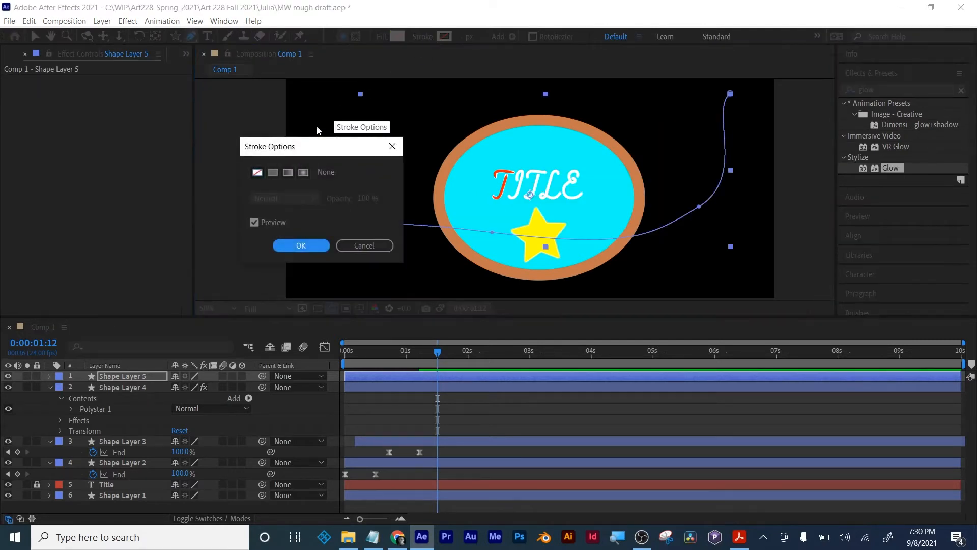
pyautogui.click(273, 173)
pyautogui.click(302, 245)
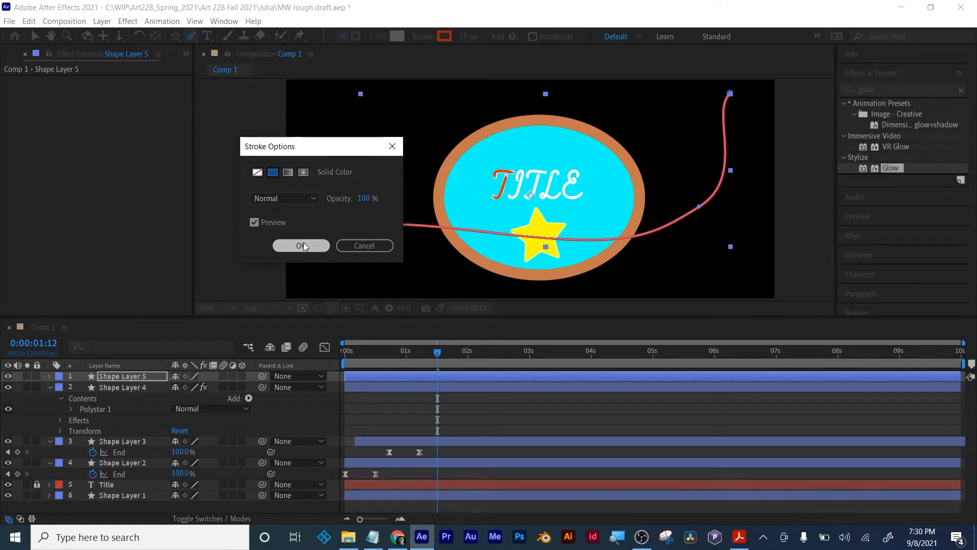
pyautogui.moveTo(465, 37); pyautogui.dragTo(511, 37)
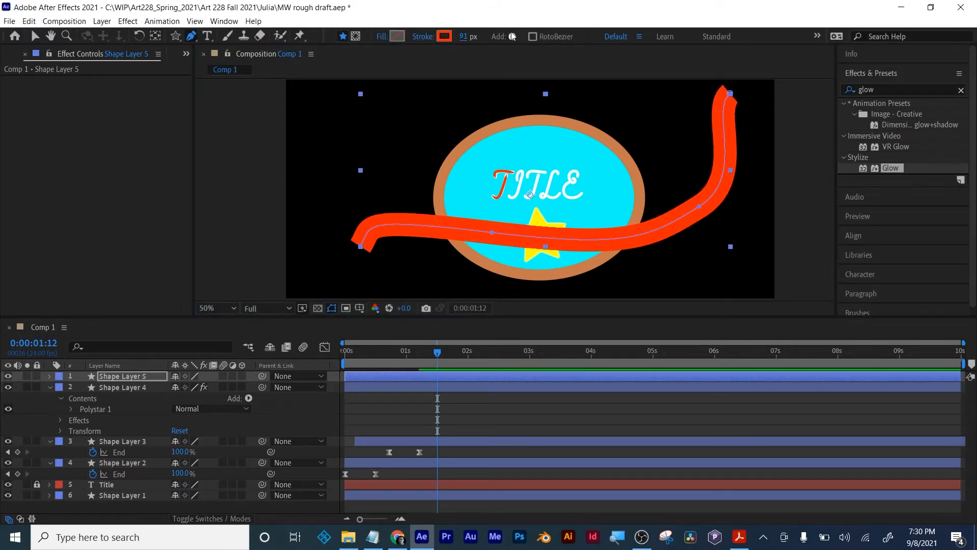
# - Rename the curve's layer as "example", expand its contents, and collapse the other shape layers' properties
pyautogui.click(50, 381)
pyautogui.click(49, 376)
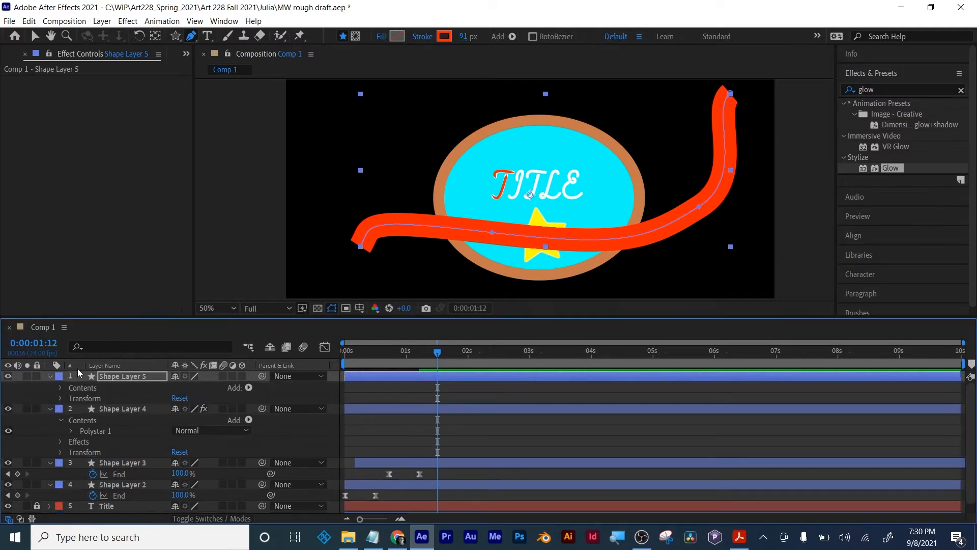
pyautogui.click(61, 388)
pyautogui.press('Return')
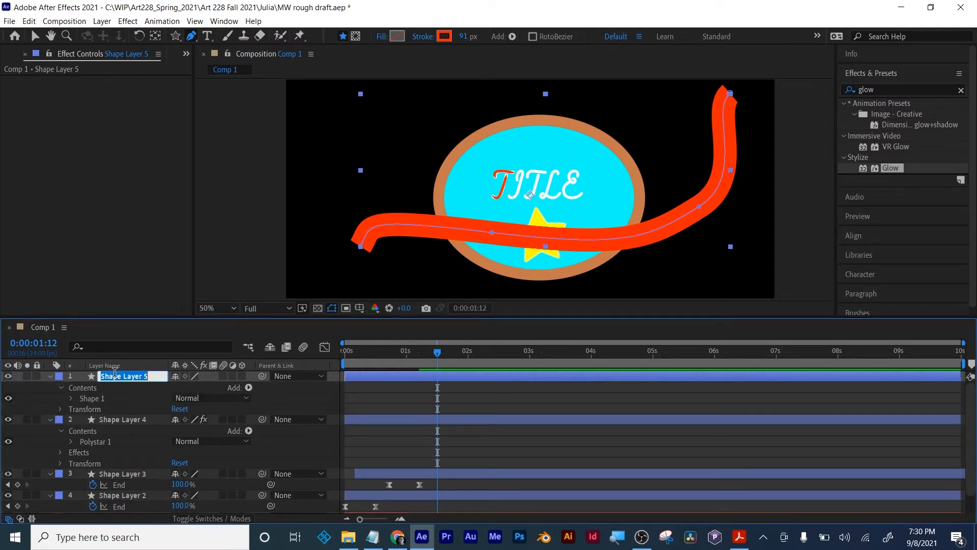
pyautogui.write('example')
pyautogui.press('Return')
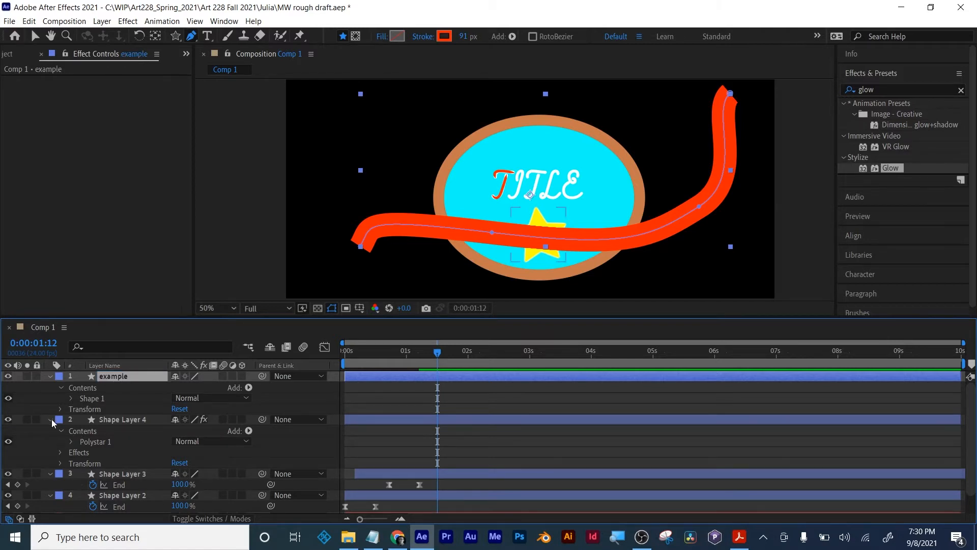
pyautogui.click(50, 419)
pyautogui.click(50, 431)
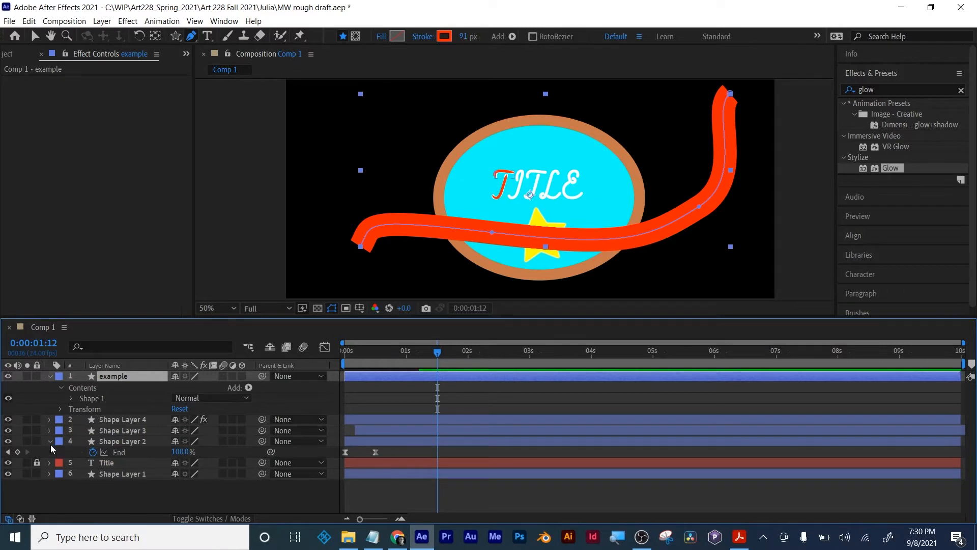
pyautogui.click(51, 441)
# - Set the example layer's Stroke 1 to a Round Cap line cap and a Round Join line join
pyautogui.click(70, 398)
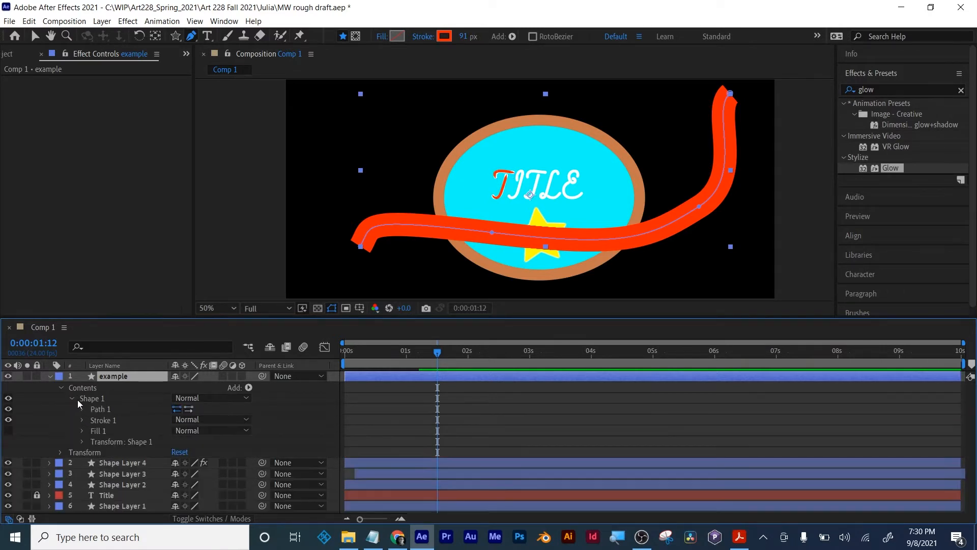
pyautogui.click(80, 420)
pyautogui.scroll(-1, 78, 418)
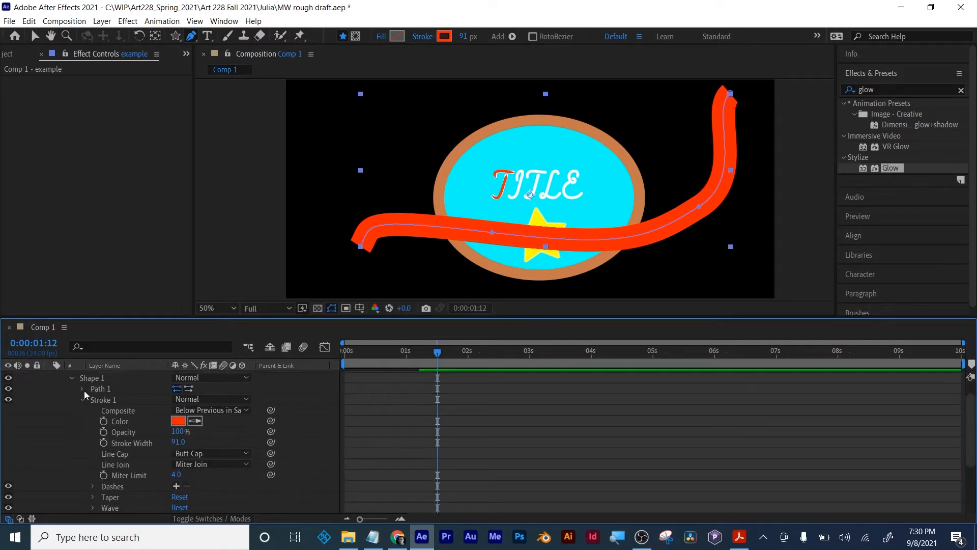
pyautogui.click(212, 453)
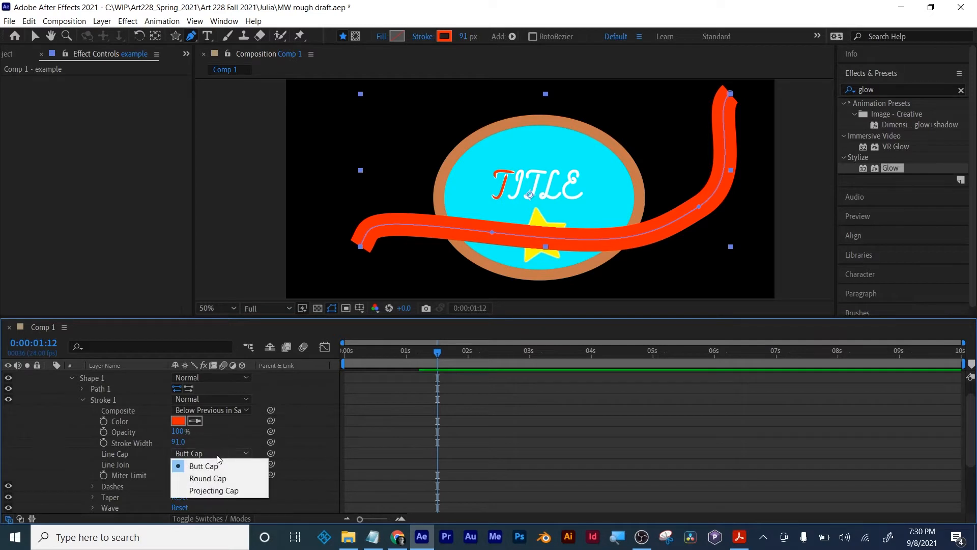
pyautogui.click(214, 471)
pyautogui.click(213, 464)
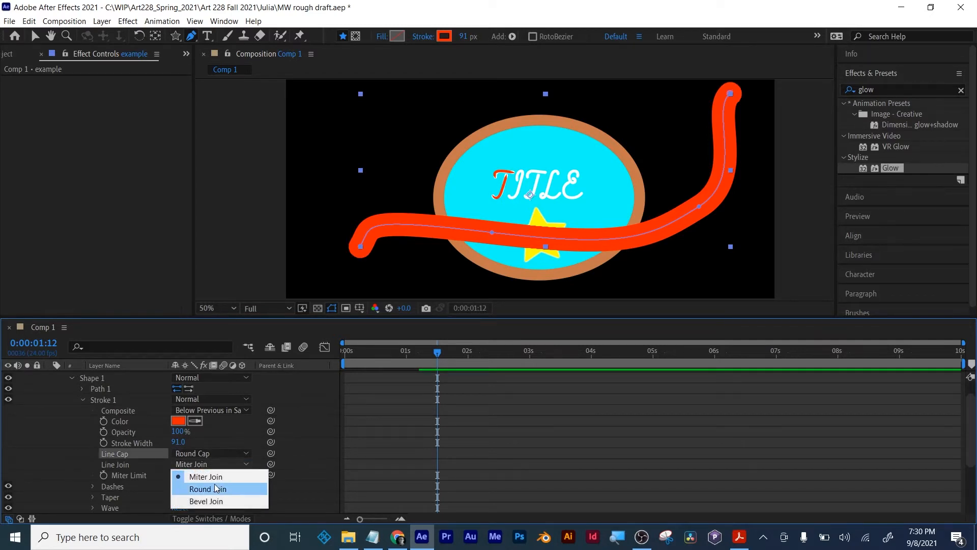
pyautogui.click(214, 483)
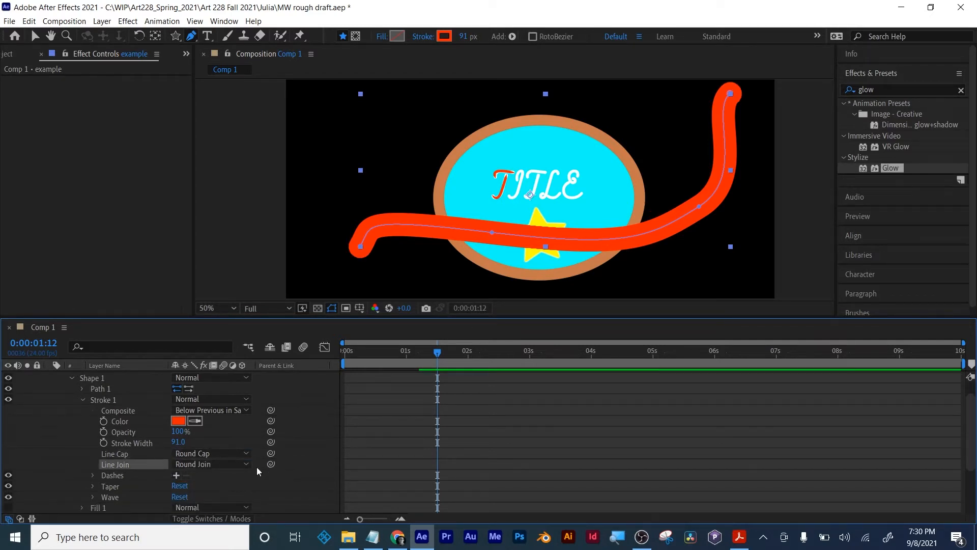
# - Taper the example stroke with a start length of 38%, end length of 25% and start width of 12%
pyautogui.scroll(-3, 305, 464)
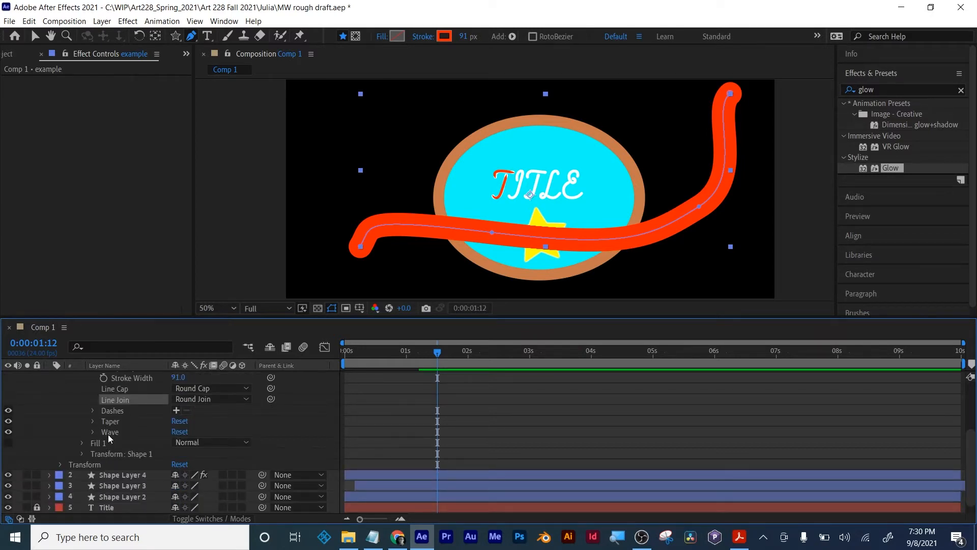
pyautogui.click(93, 421)
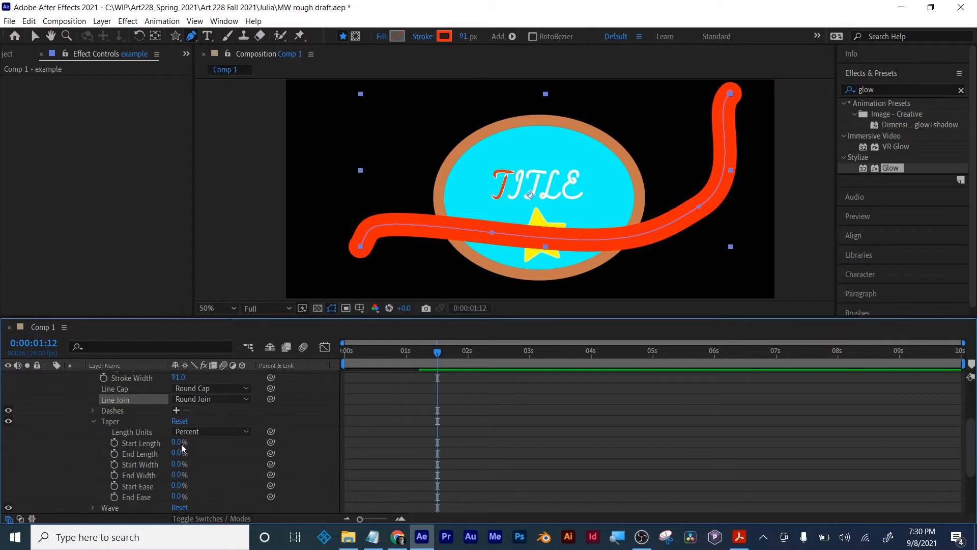
pyautogui.moveTo(181, 443); pyautogui.dragTo(187, 442)
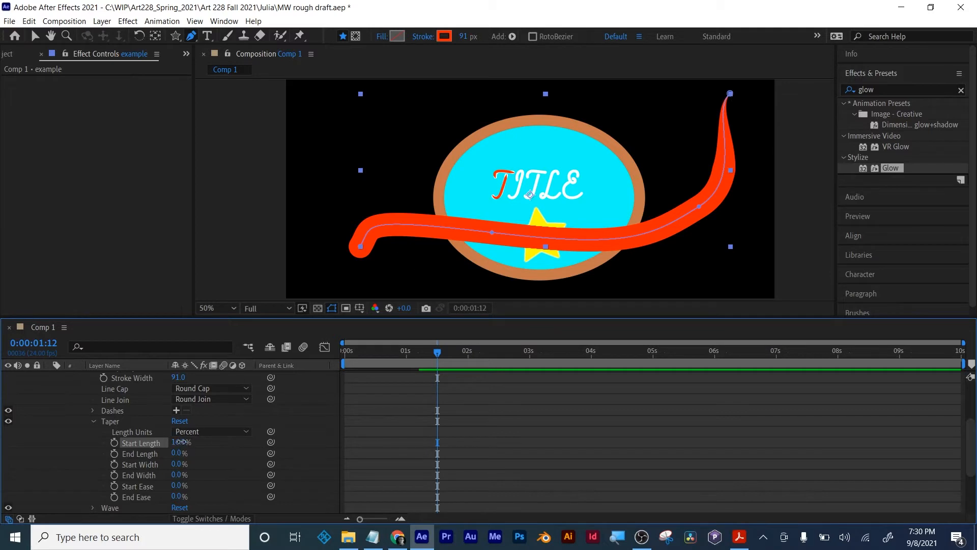
pyautogui.moveTo(179, 442)
pyautogui.mouseDown()
pyautogui.moveTo(191, 441)
pyautogui.moveTo(181, 441)
pyautogui.moveTo(191, 453)
pyautogui.mouseUp()
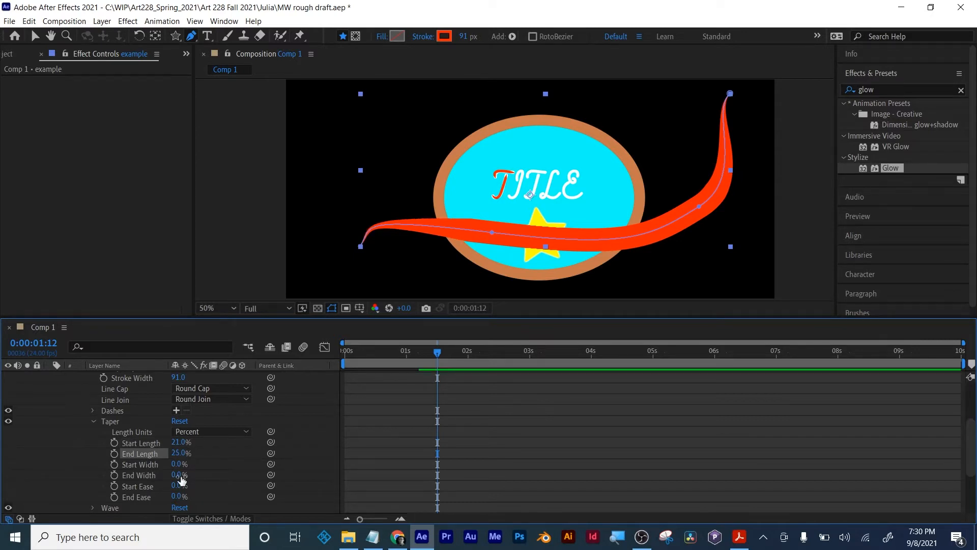
pyautogui.moveTo(178, 464)
pyautogui.mouseDown()
pyautogui.moveTo(199, 461)
pyautogui.moveTo(161, 462)
pyautogui.moveTo(178, 461)
pyautogui.moveTo(194, 440)
pyautogui.moveTo(170, 441)
pyautogui.moveTo(157, 464)
pyautogui.moveTo(180, 442)
pyautogui.moveTo(198, 440)
pyautogui.mouseUp()
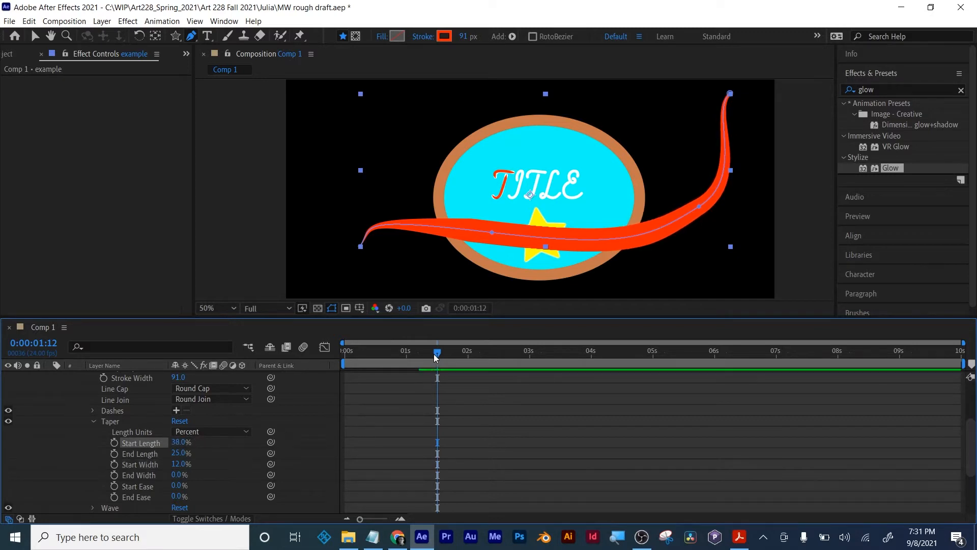
# - At 0:00:00:00, start keyframing the taper's Start Length and End Length and set both to 0%
pyautogui.moveTo(436, 356); pyautogui.dragTo(345, 356)
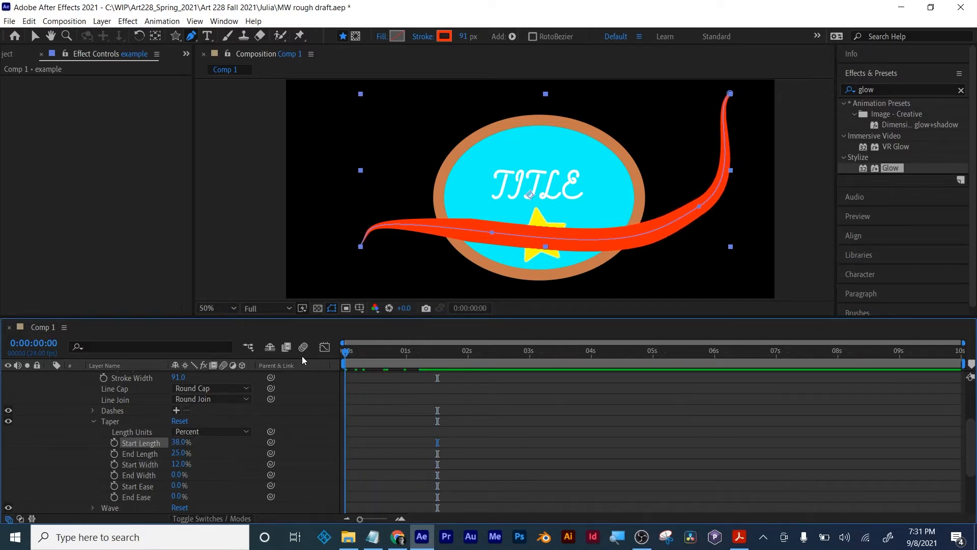
pyautogui.click(114, 442)
pyautogui.click(114, 454)
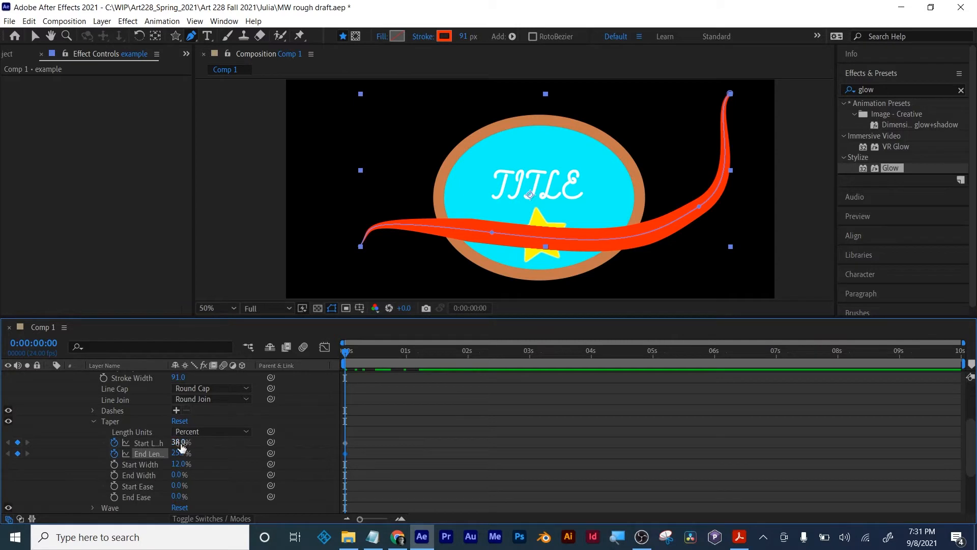
pyautogui.press('Return')
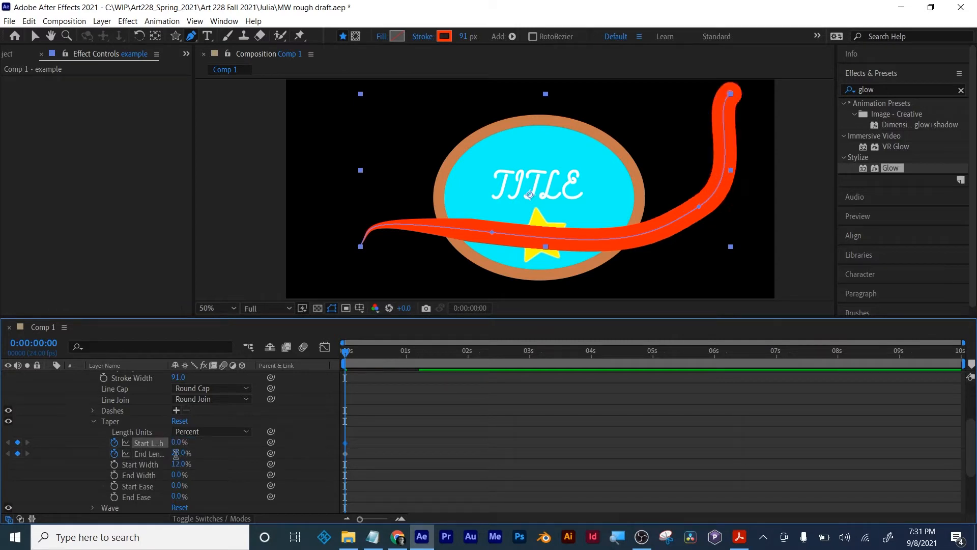
pyautogui.write('0')
pyautogui.press('Return')
# - Keyframe the taper's Start Length at 34% at 0:00:00:22 and End Length at 44% at 0:00:01:19, and scrub back to 0:00:01:01
pyautogui.moveTo(345, 357); pyautogui.dragTo(402, 354)
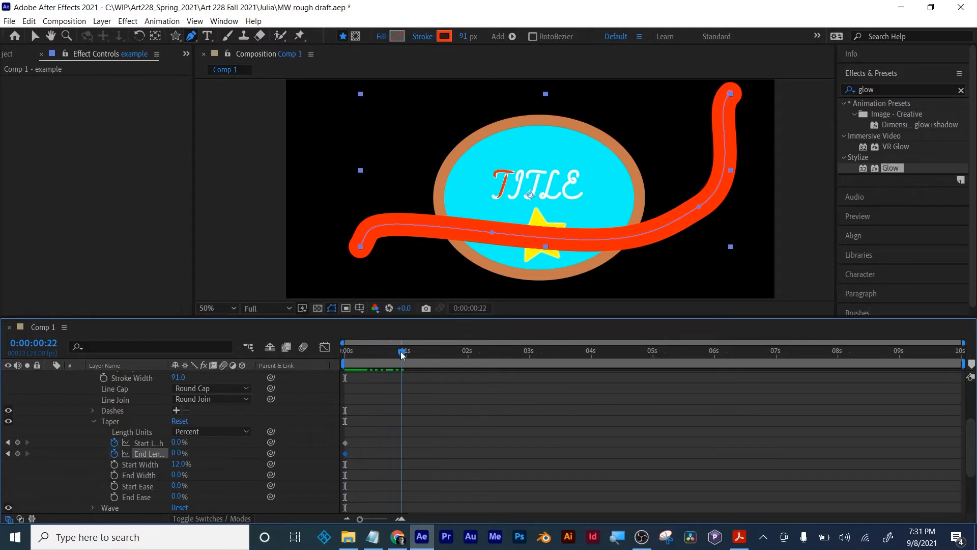
pyautogui.moveTo(180, 442); pyautogui.dragTo(197, 441)
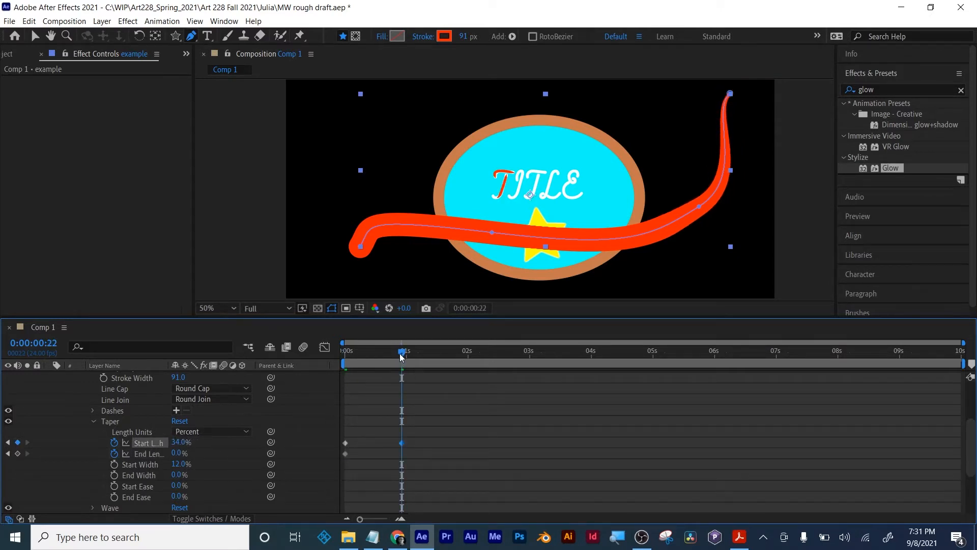
pyautogui.moveTo(402, 358); pyautogui.dragTo(456, 355)
pyautogui.moveTo(178, 454); pyautogui.dragTo(200, 454)
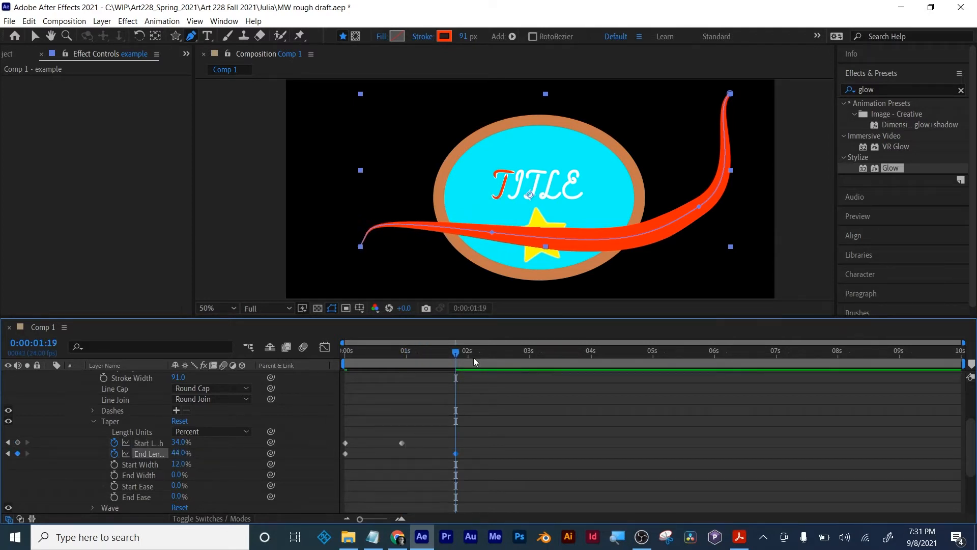
pyautogui.moveTo(473, 357)
pyautogui.mouseDown()
pyautogui.moveTo(303, 381)
pyautogui.moveTo(389, 385)
pyautogui.moveTo(437, 347)
pyautogui.mouseUp()
pyautogui.click(512, 39)
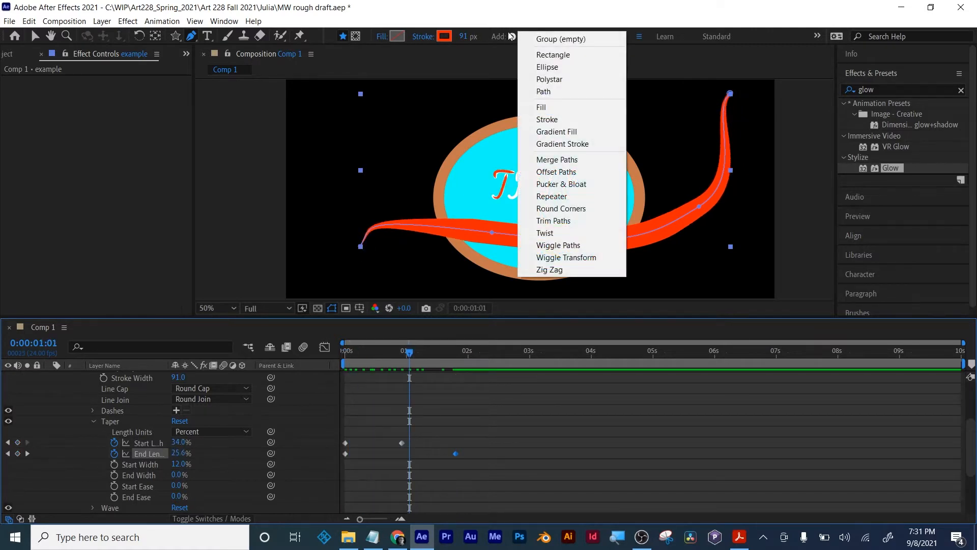
pyautogui.click(494, 16)
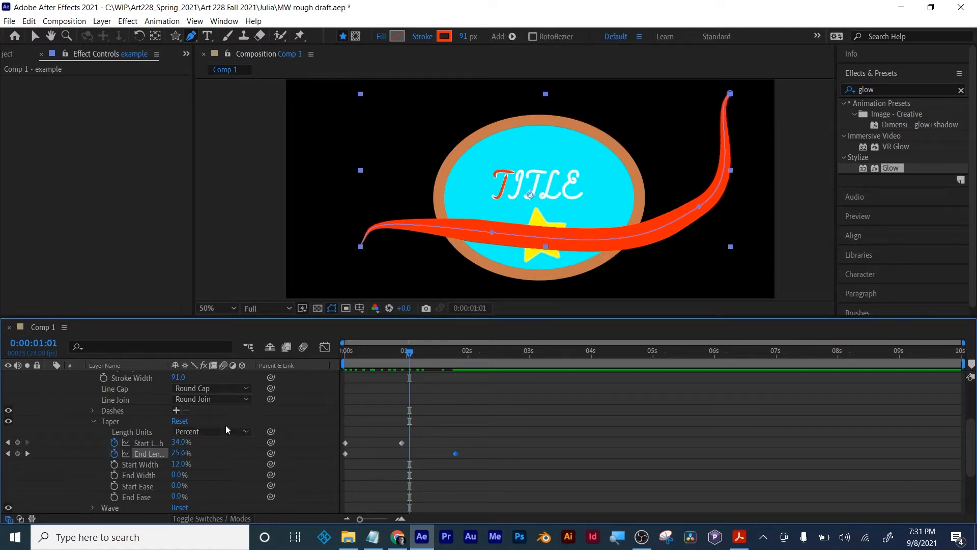
pyautogui.click(117, 420)
pyautogui.scroll(4, 117, 421)
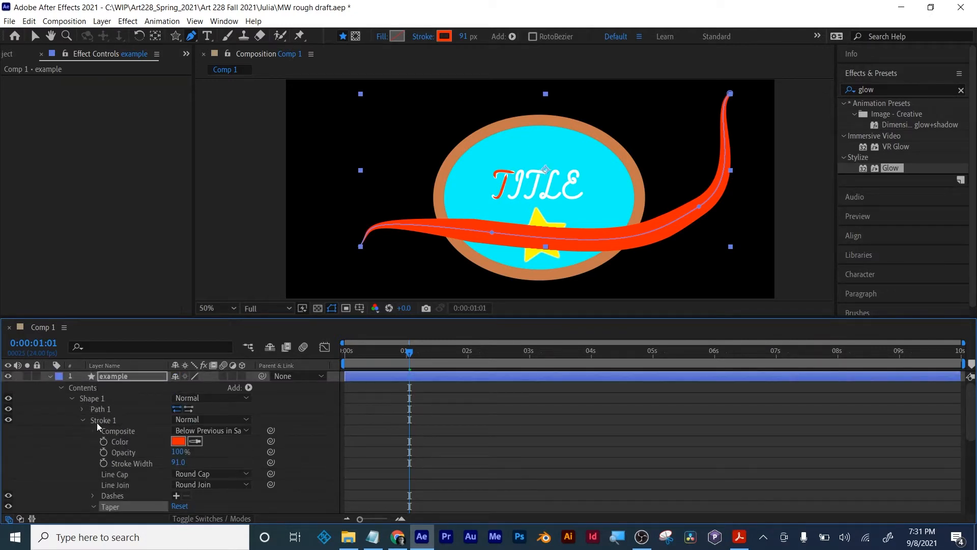
pyautogui.scroll(-3, 117, 443)
pyautogui.scroll(-2, 121, 450)
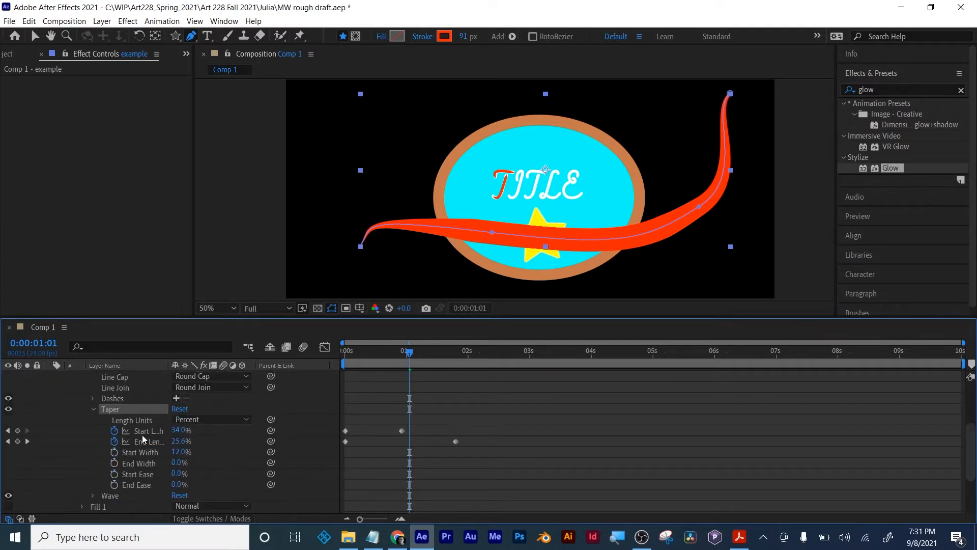
# - Apply a wave to the example layer's stroke with an amount of 46%, units in Cycles and 7 cycles
pyautogui.scroll(-2, 133, 444)
pyautogui.click(94, 463)
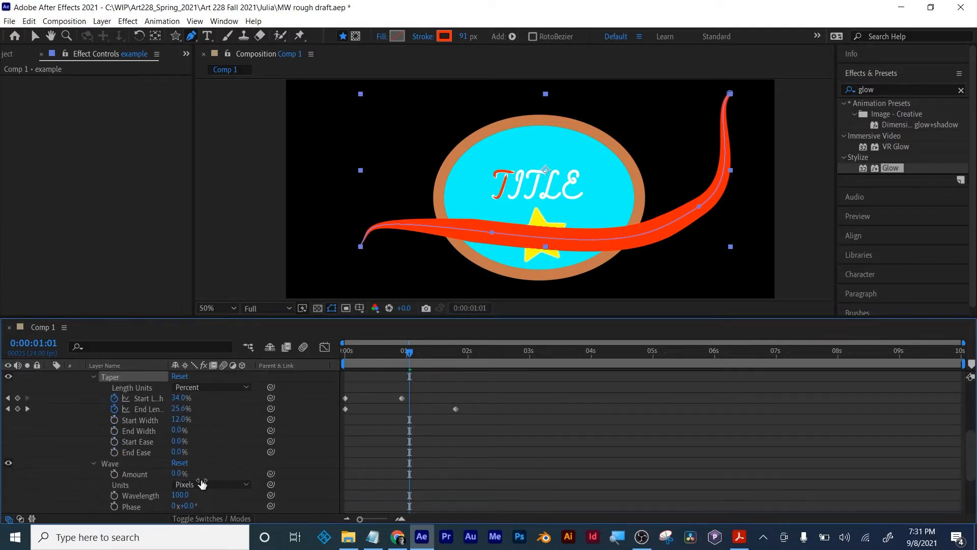
pyautogui.moveTo(180, 474); pyautogui.dragTo(207, 471)
pyautogui.scroll(-2, 206, 470)
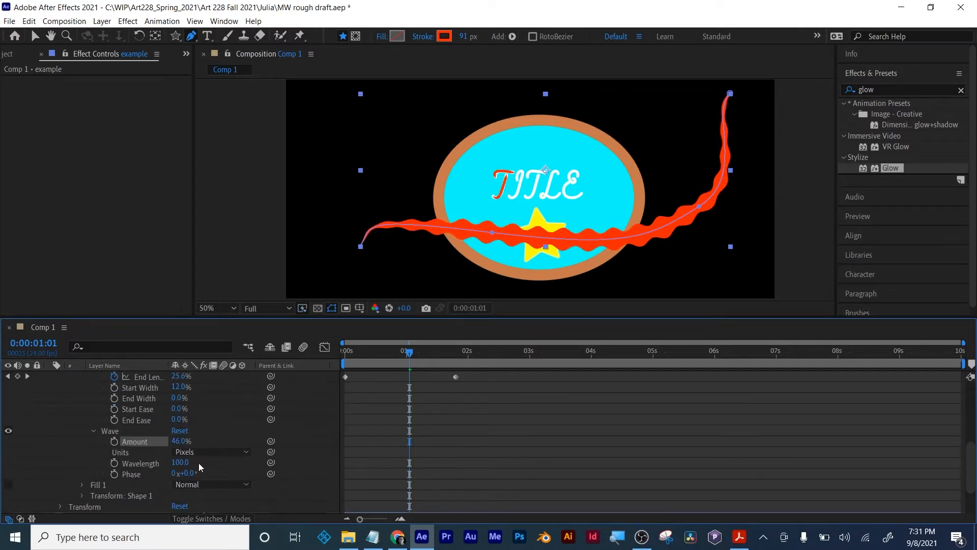
pyautogui.click(209, 452)
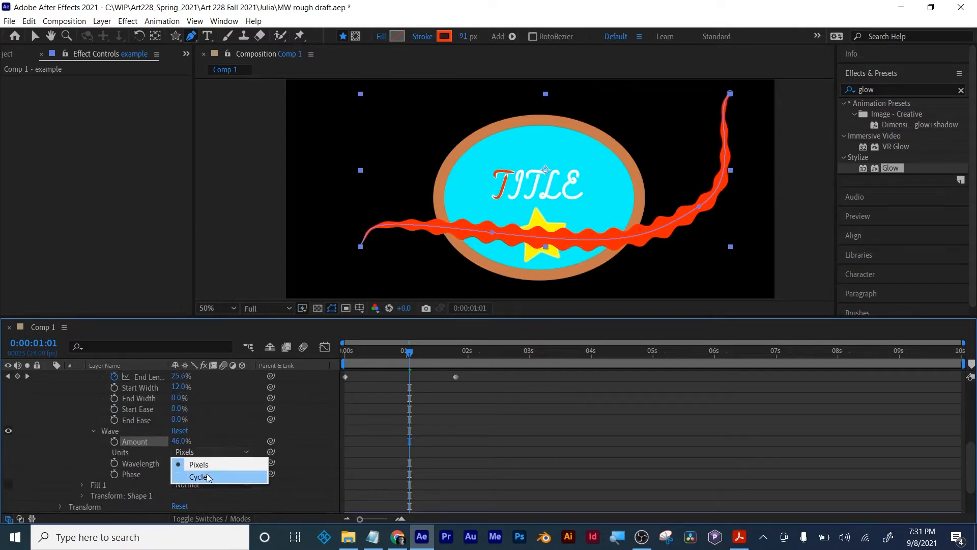
pyautogui.click(207, 474)
pyautogui.moveTo(374, 357); pyautogui.dragTo(448, 354)
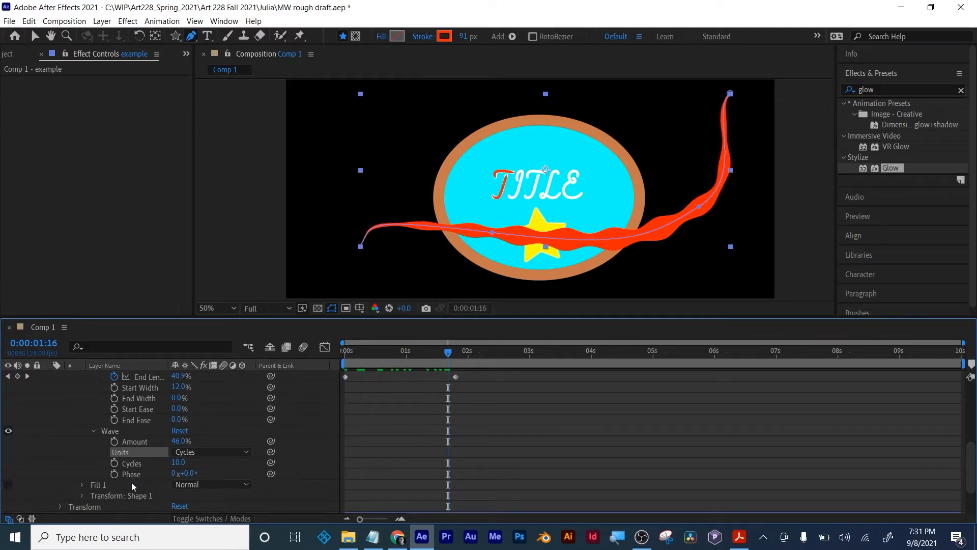
pyautogui.moveTo(178, 463)
pyautogui.mouseDown()
pyautogui.moveTo(196, 462)
pyautogui.moveTo(175, 462)
pyautogui.mouseUp()
# - Keyframe the wave's Phase at 0 revolutions at 0:00:00:00 and 1 revolution at 0:00:03:22, and preview the animation from the start
pyautogui.moveTo(392, 353); pyautogui.dragTo(339, 357)
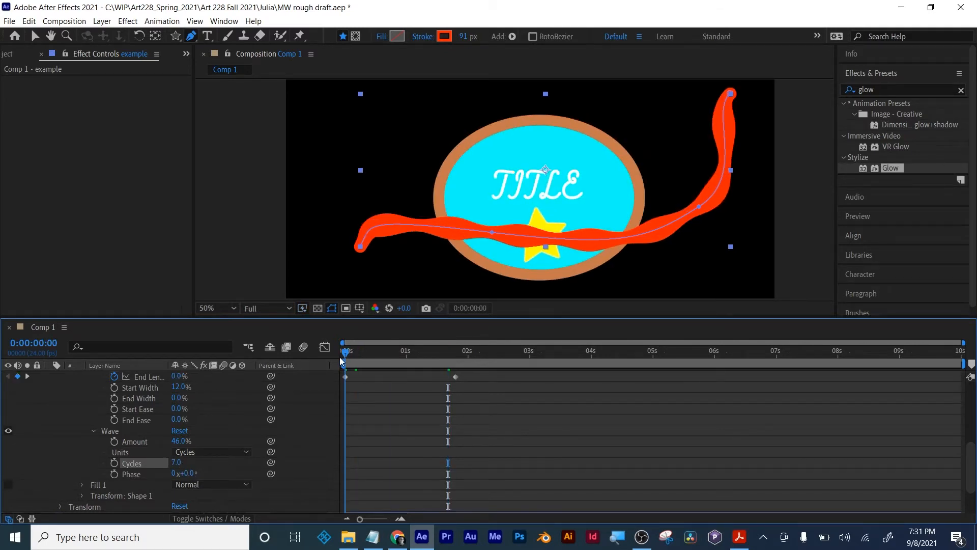
pyautogui.click(114, 474)
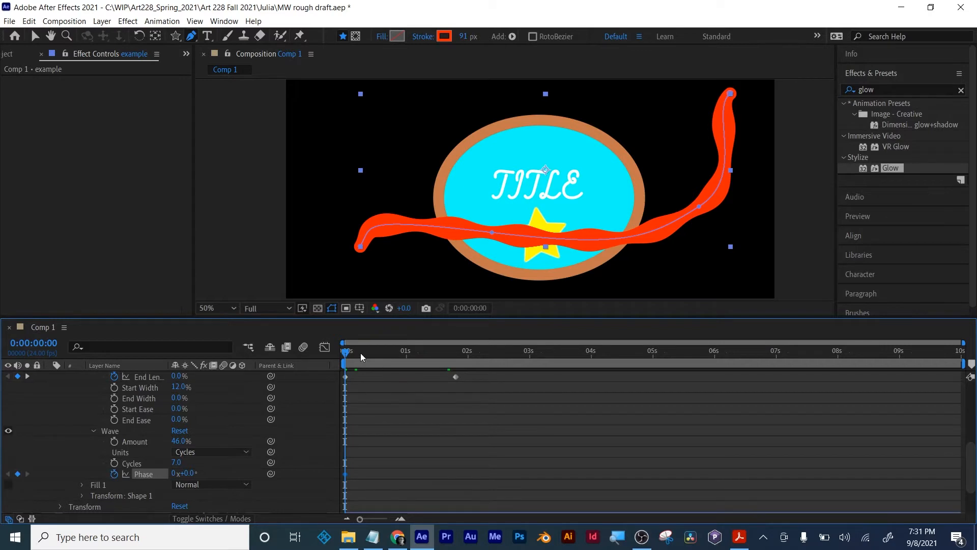
pyautogui.press('space')
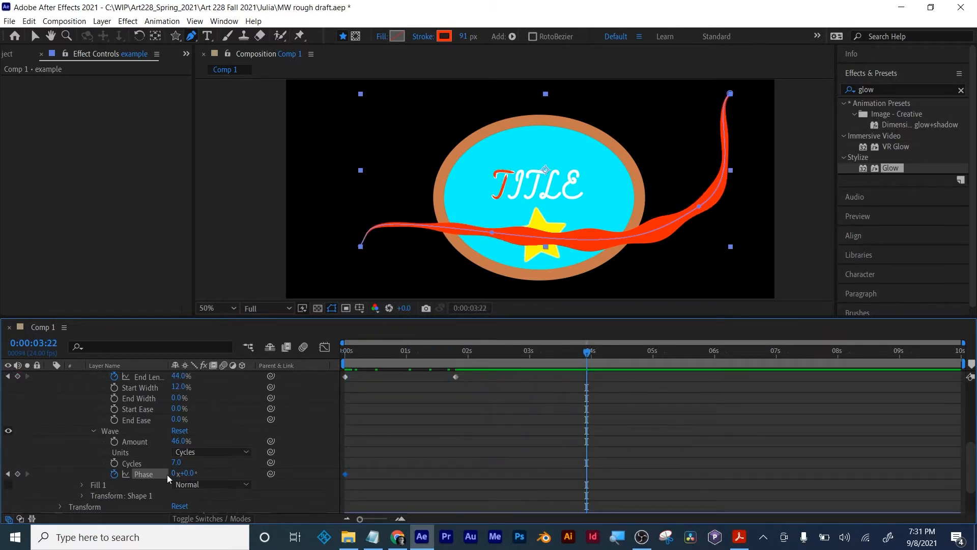
pyautogui.click(170, 473)
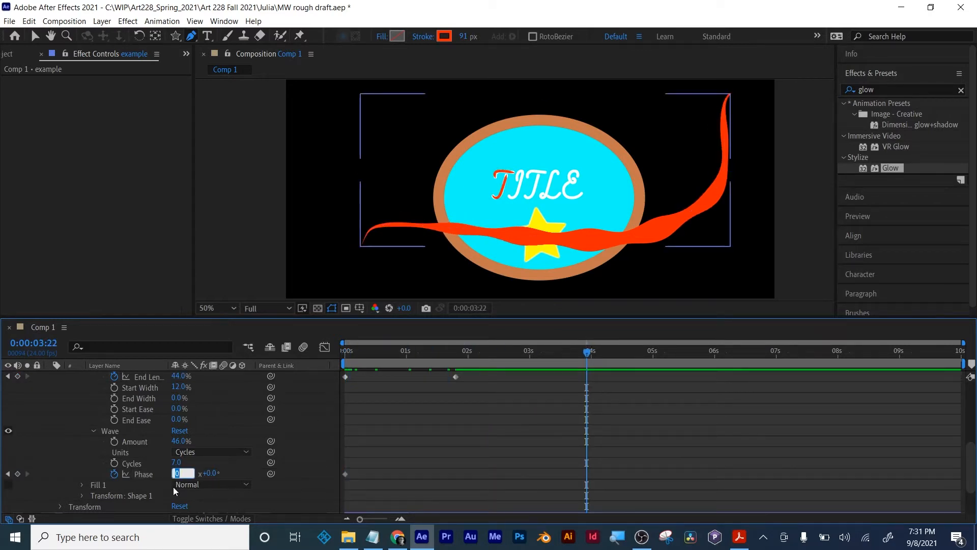
pyautogui.press('Return')
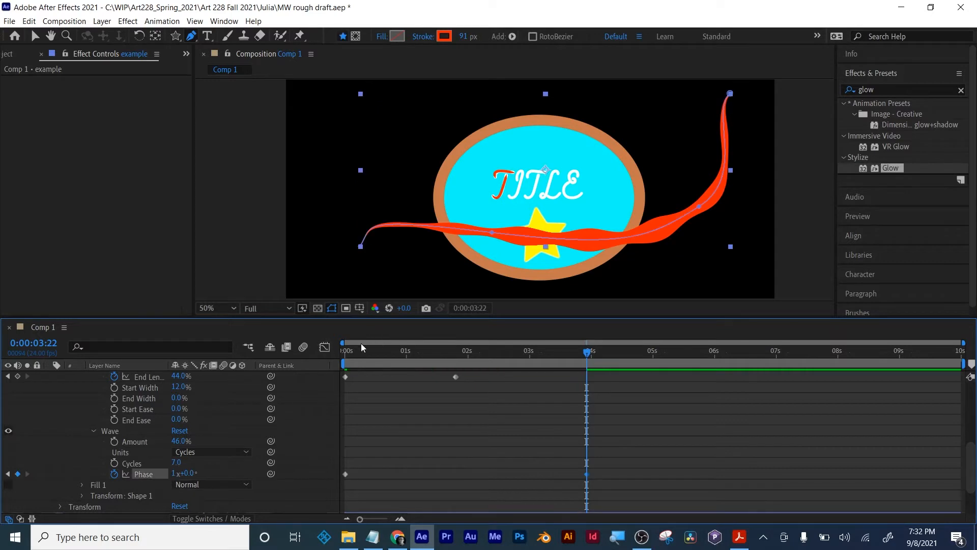
pyautogui.moveTo(362, 343); pyautogui.dragTo(329, 350)
pyautogui.press('space')
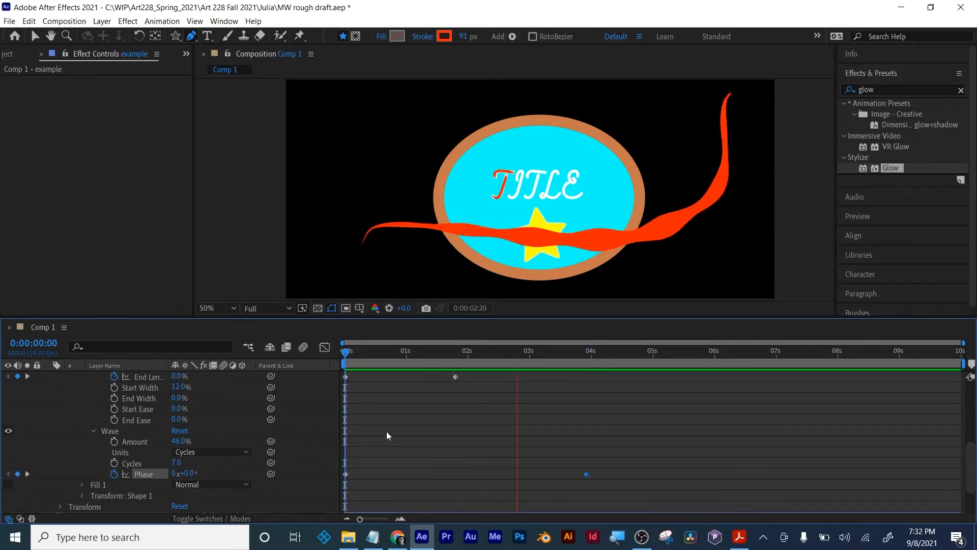
pyautogui.press('space')
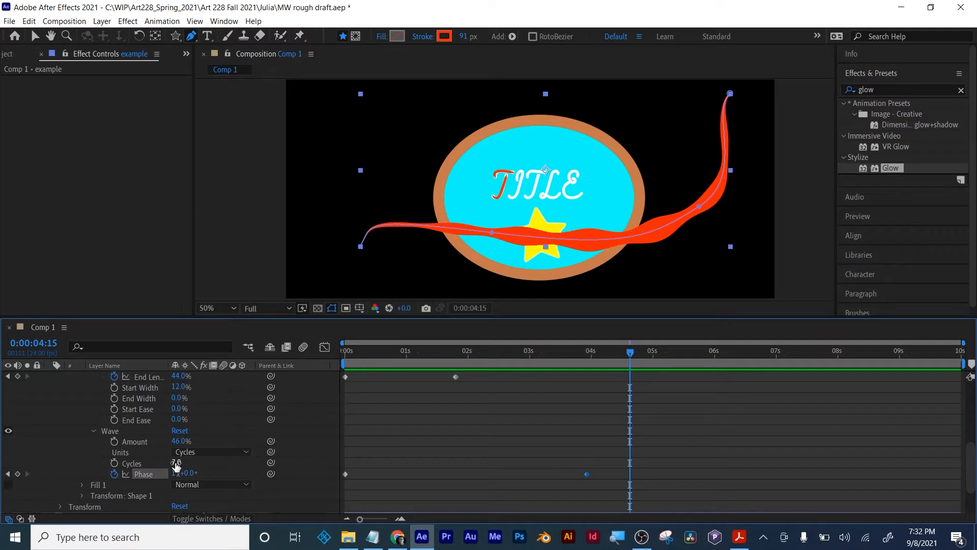
# - Keyframe the wave's Cycles at 3 at 0:00:00:00 and at 7 at 0:00:03:22
pyautogui.moveTo(176, 462); pyautogui.dragTo(172, 462)
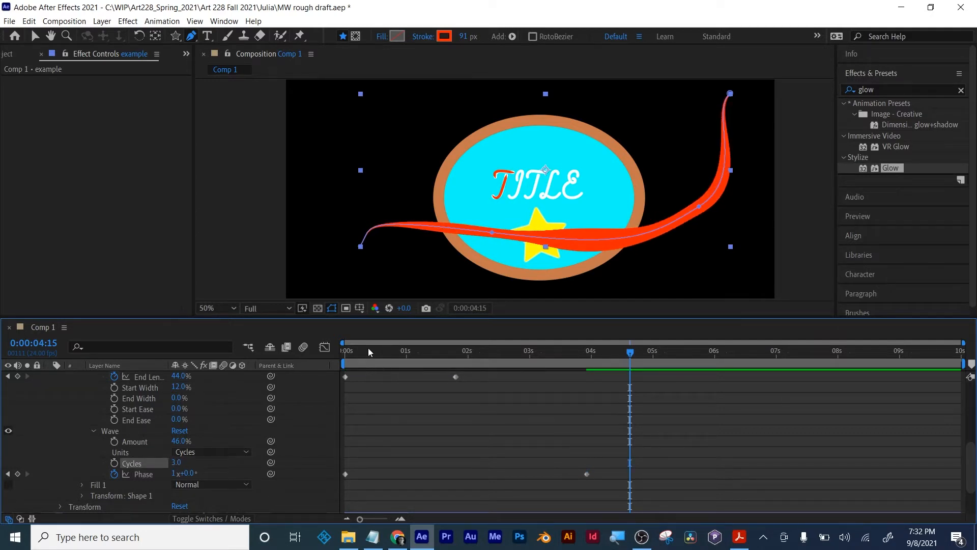
pyautogui.moveTo(368, 347); pyautogui.dragTo(313, 361)
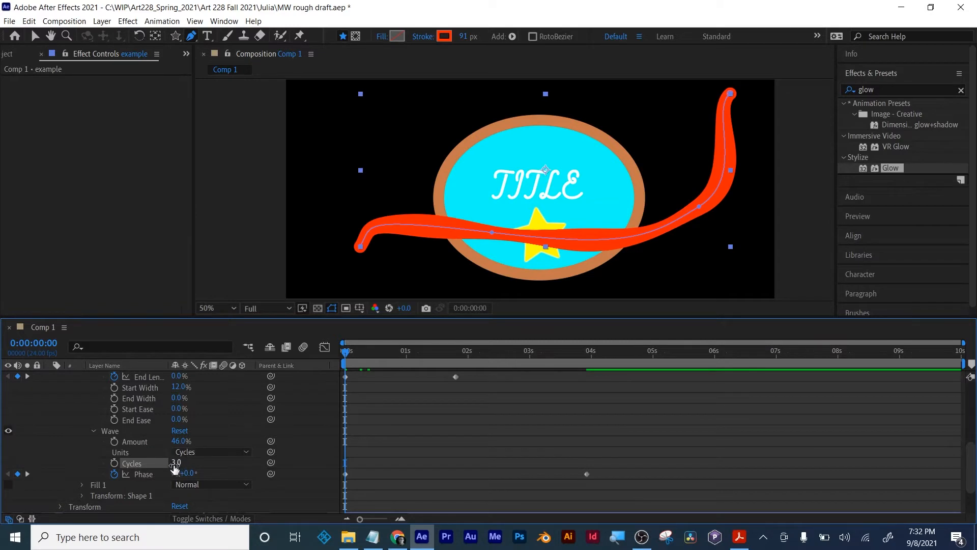
pyautogui.click(114, 462)
pyautogui.moveTo(367, 346); pyautogui.dragTo(582, 340)
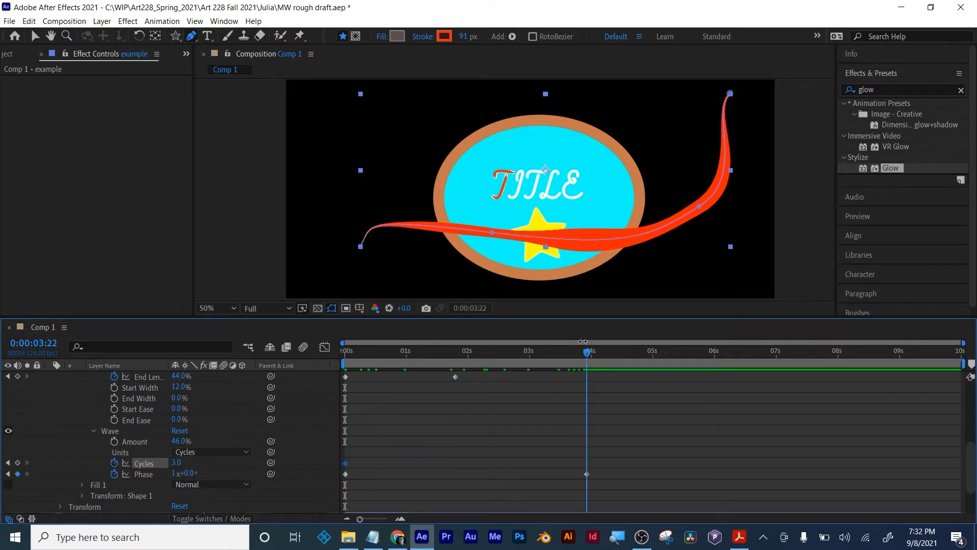
pyautogui.click(176, 462)
pyautogui.press('Return')
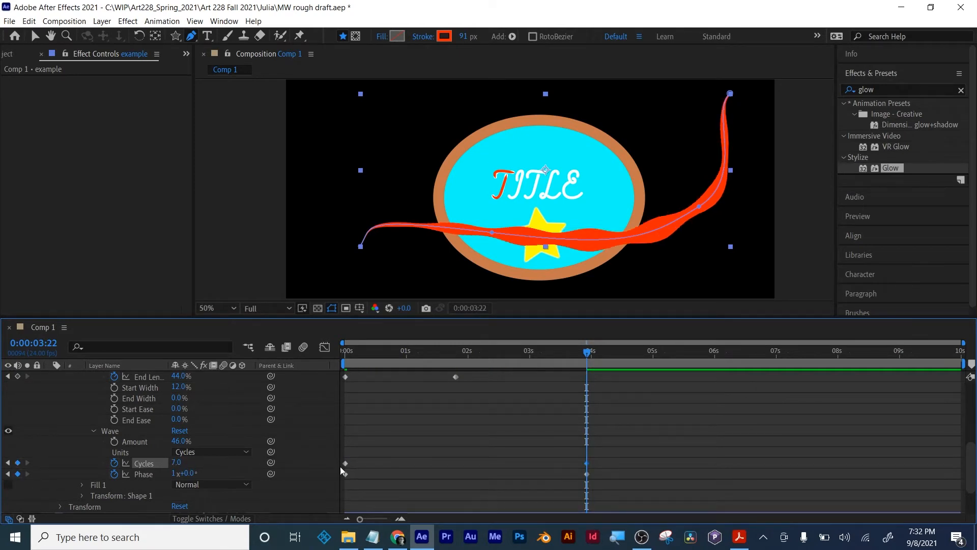
# - Add a Cycles keyframe of 0 at 0:00:06:02 and preview the wave animation from the start
pyautogui.moveTo(589, 375); pyautogui.dragTo(719, 375)
pyautogui.click(177, 462)
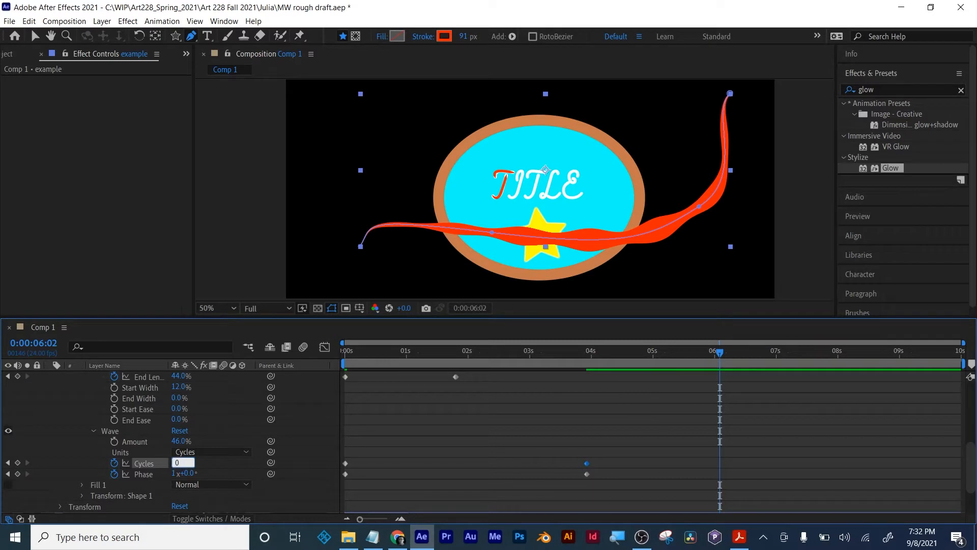
pyautogui.write('0')
pyautogui.press('Return')
pyautogui.press('Home')
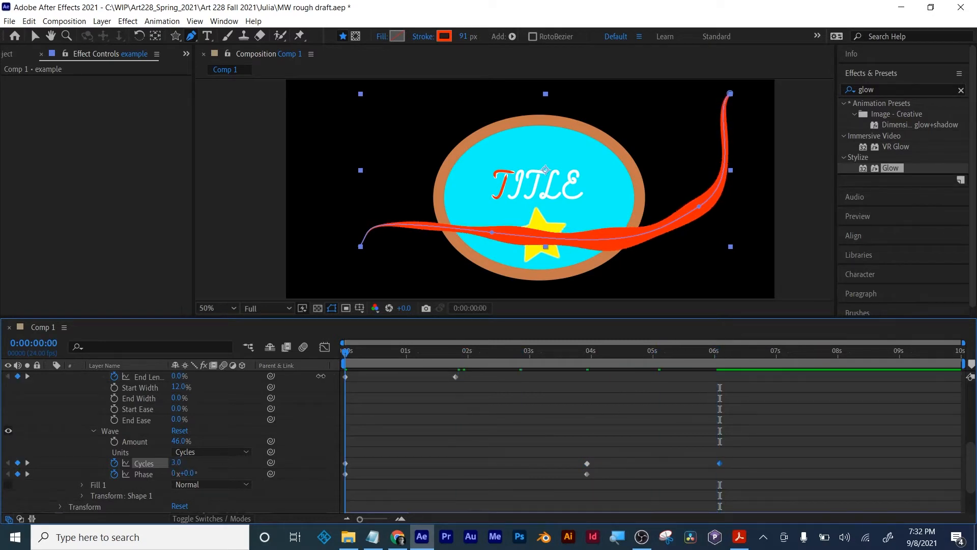
pyautogui.press('space')
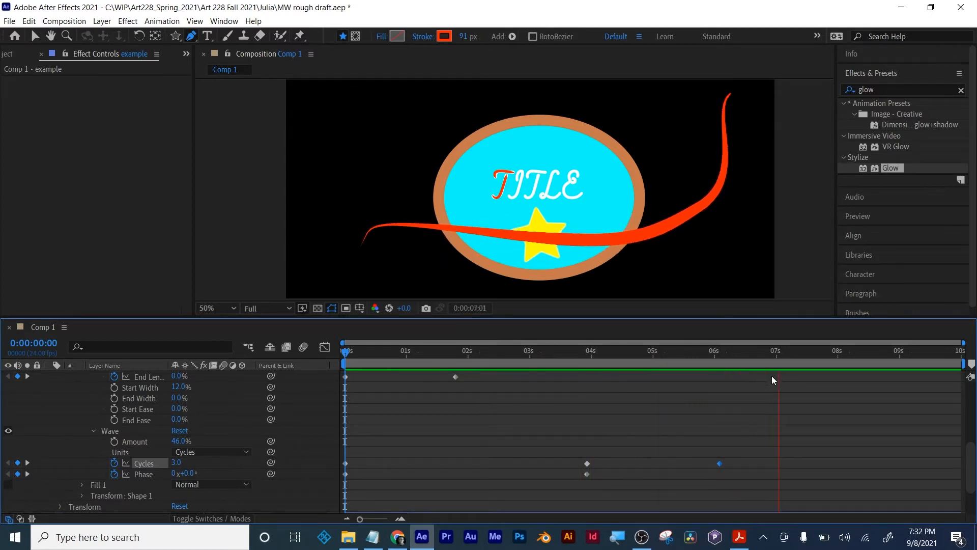
pyautogui.press('space')
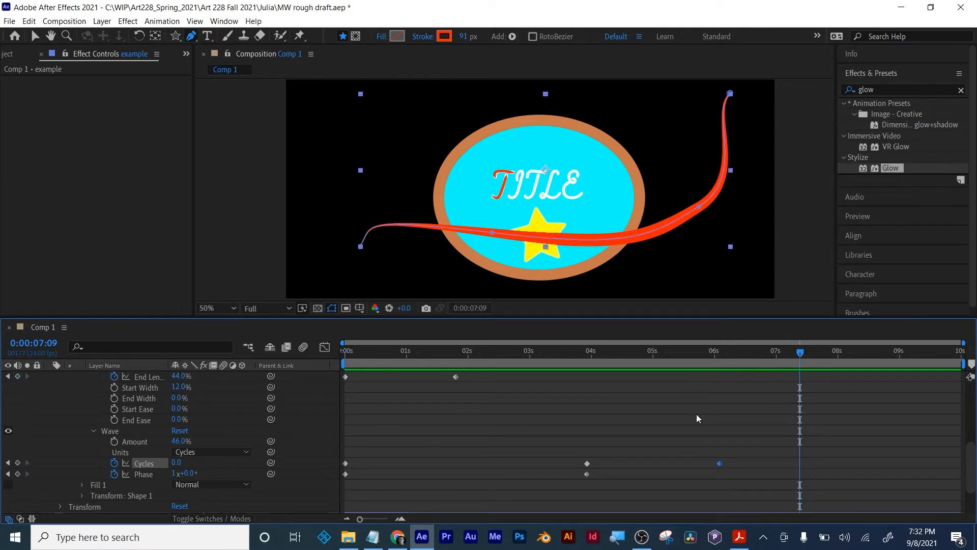
# - Add a Zig Zag path operation to the example layer
pyautogui.scroll(5, 483, 422)
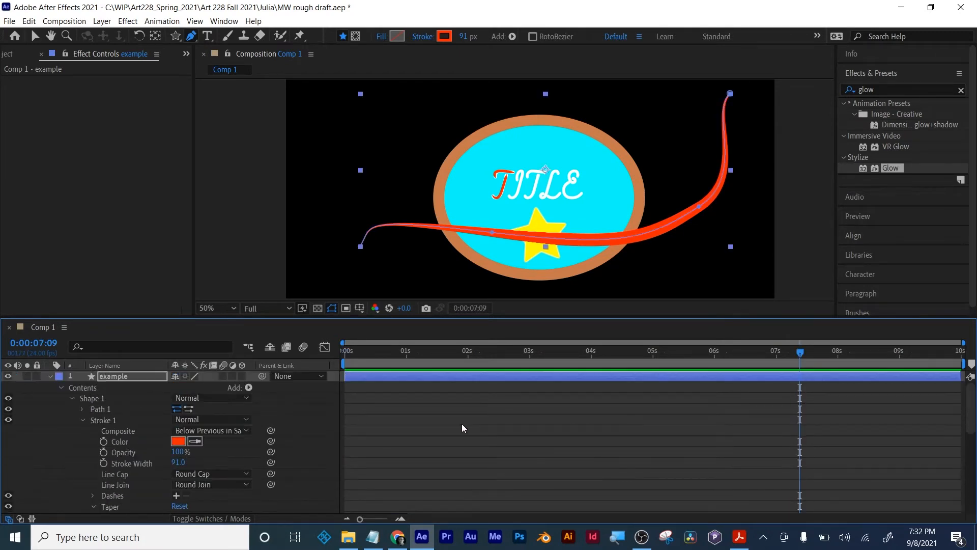
pyautogui.click(497, 382)
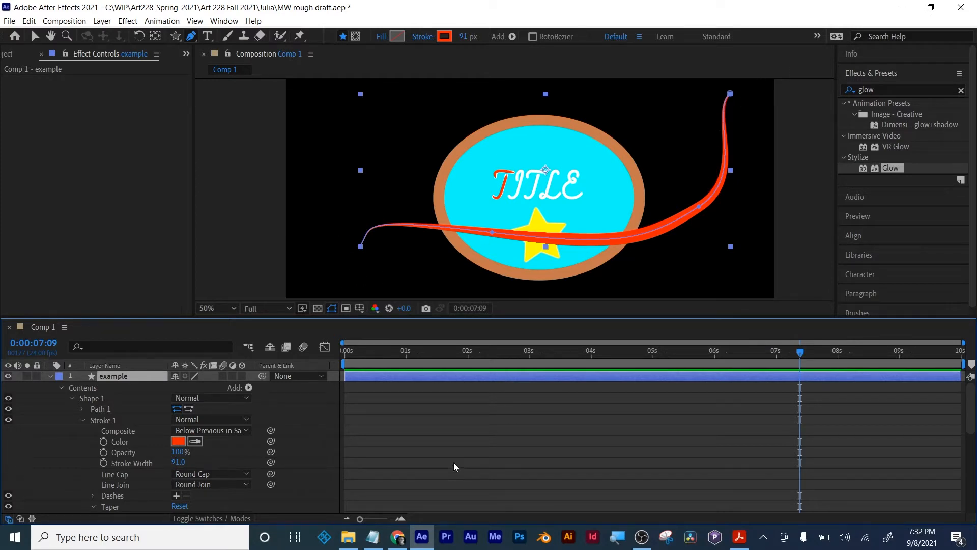
pyautogui.click(511, 37)
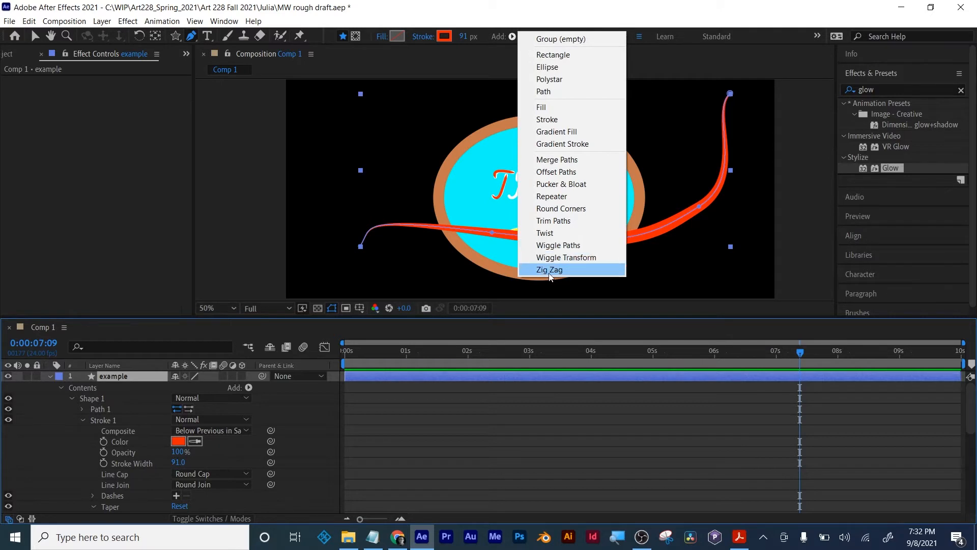
pyautogui.click(512, 36)
pyautogui.click(550, 270)
# - Set Zig Zag 1 to size 97, Smooth points and 5 ridges per segment
pyautogui.scroll(-3, 102, 481)
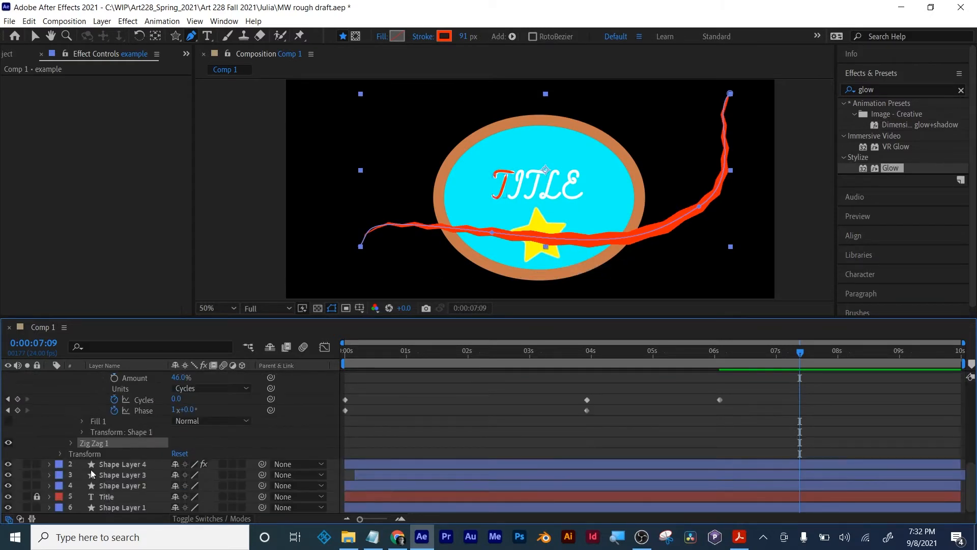
pyautogui.click(71, 442)
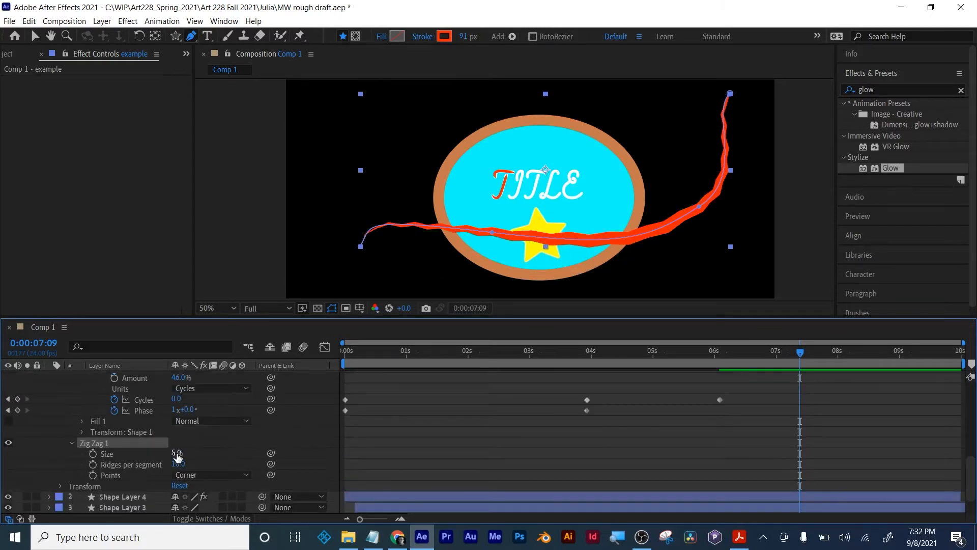
pyautogui.moveTo(176, 453); pyautogui.dragTo(230, 450)
pyautogui.click(211, 474)
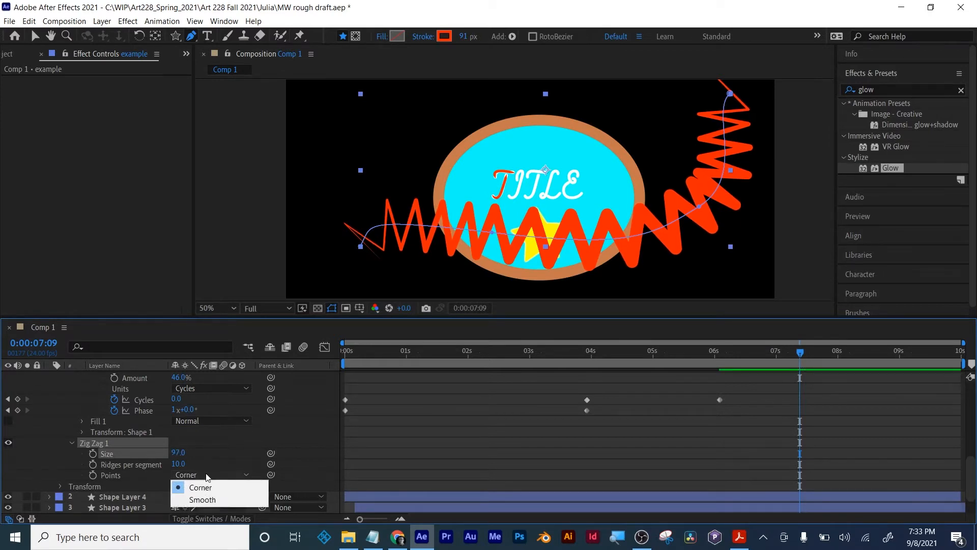
pyautogui.click(212, 500)
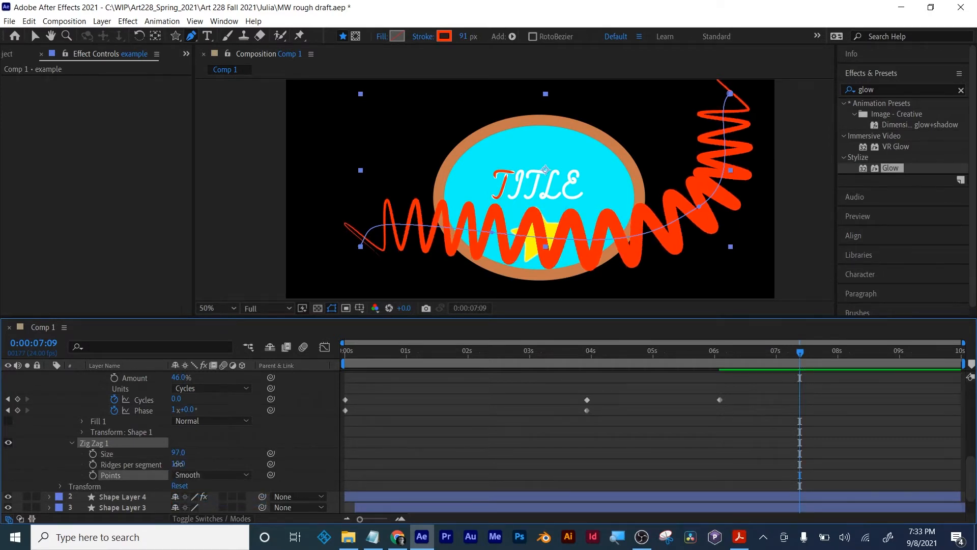
pyautogui.moveTo(178, 463)
pyautogui.mouseDown()
pyautogui.moveTo(196, 463)
pyautogui.moveTo(176, 464)
pyautogui.mouseUp()
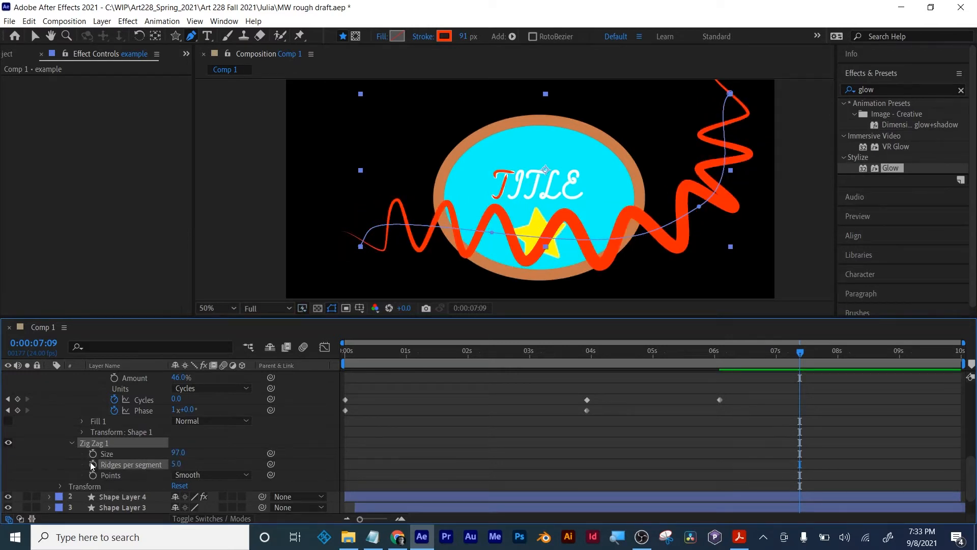
# - Scrub from the start of the composition to 0:00:04:09 to review the zig-zag stroke's animation
pyautogui.click(346, 354)
pyautogui.press('space')
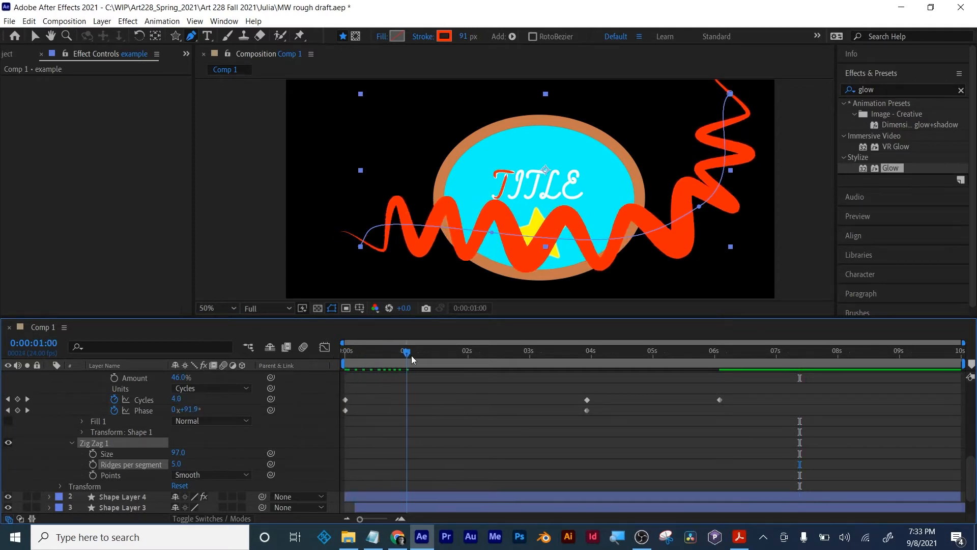
pyautogui.moveTo(456, 356); pyautogui.dragTo(621, 364)
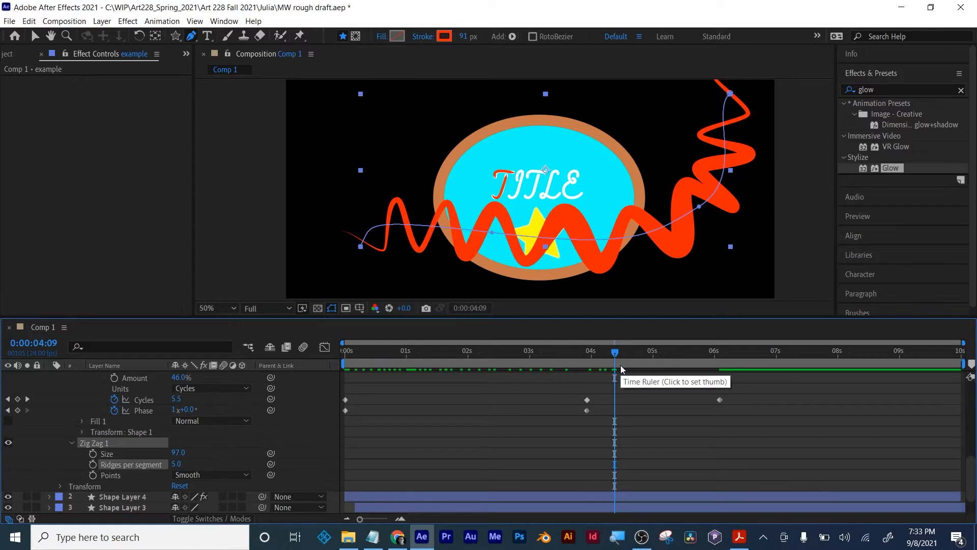
# - Delete the example layer and move the current time to 0:00:01:13
pyautogui.scroll(6, 453, 414)
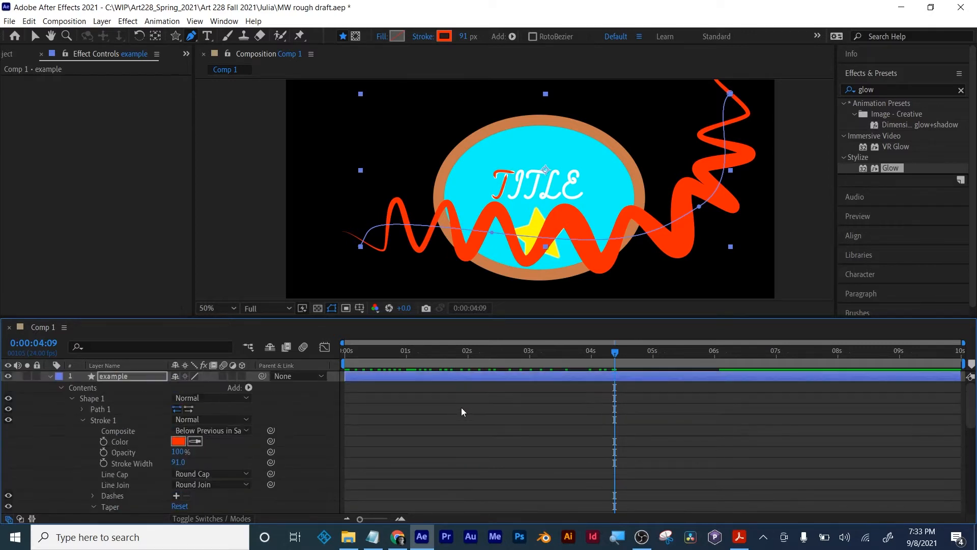
pyautogui.press('Delete')
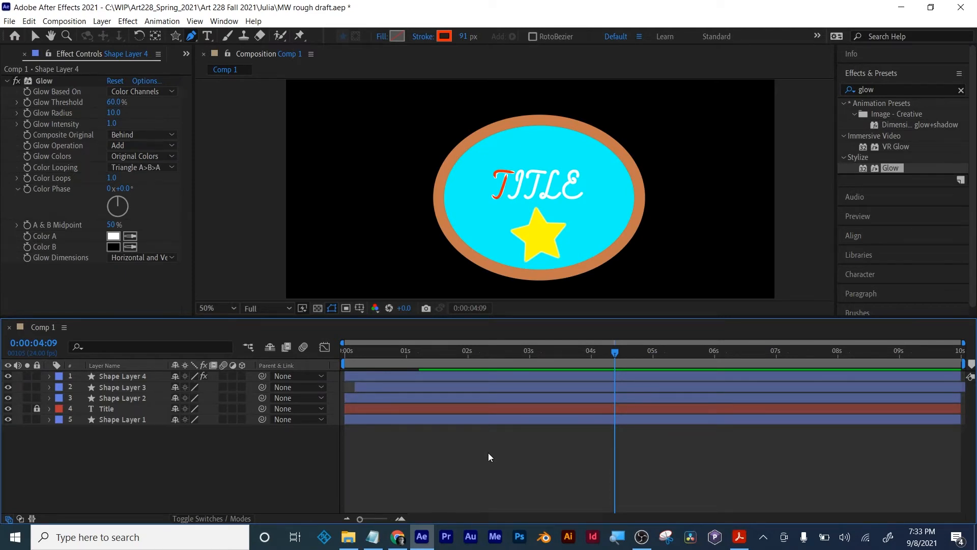
pyautogui.moveTo(438, 354)
pyautogui.mouseDown()
pyautogui.moveTo(339, 350)
pyautogui.moveTo(478, 351)
pyautogui.moveTo(370, 356)
pyautogui.moveTo(440, 354)
pyautogui.mouseUp()
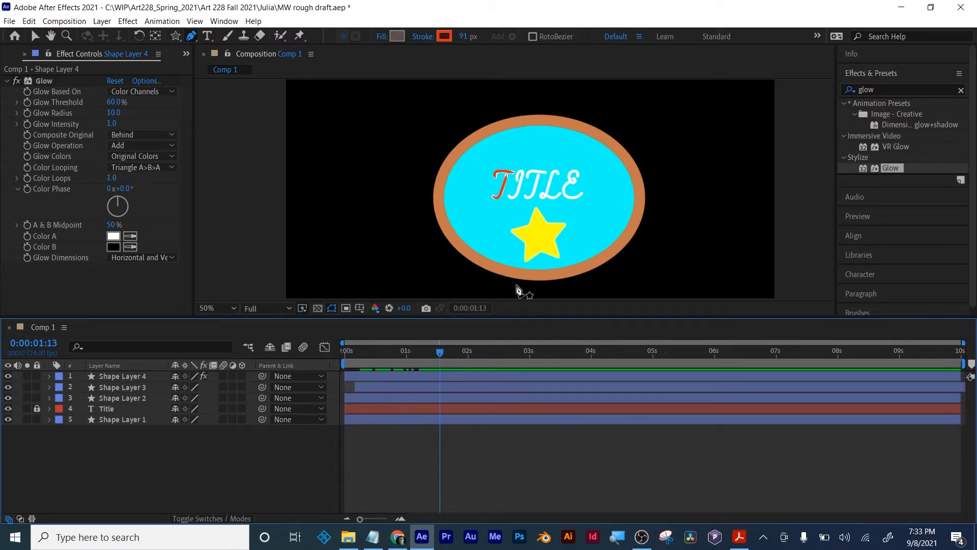
# - Select the yellow star in the composition with the Selection tool
pyautogui.click(34, 36)
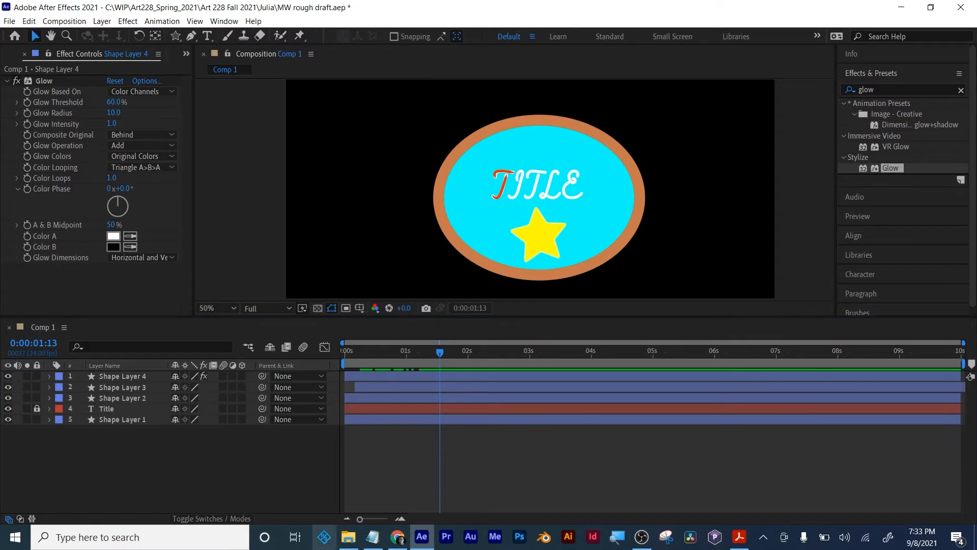
pyautogui.click(373, 536)
pyautogui.click(373, 536)
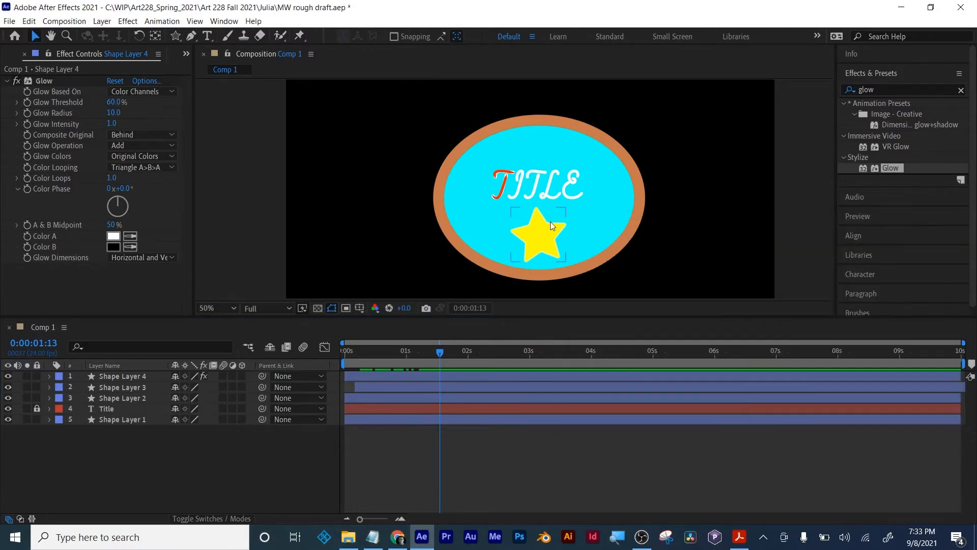
pyautogui.click(540, 234)
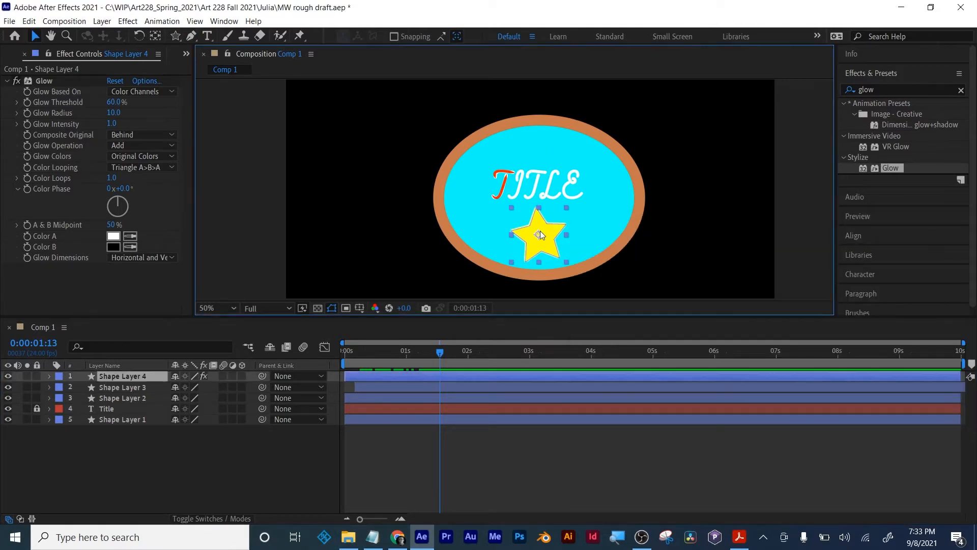
# - Switch between the star's effect controls and the project contents, ending on the project contents
pyautogui.click(186, 54)
pyautogui.click(208, 71)
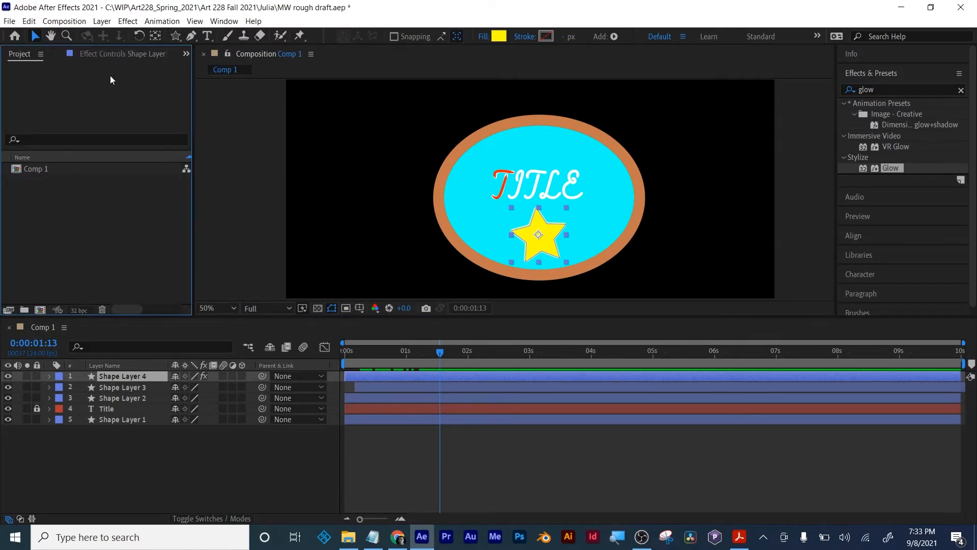
pyautogui.click(116, 55)
pyautogui.click(15, 55)
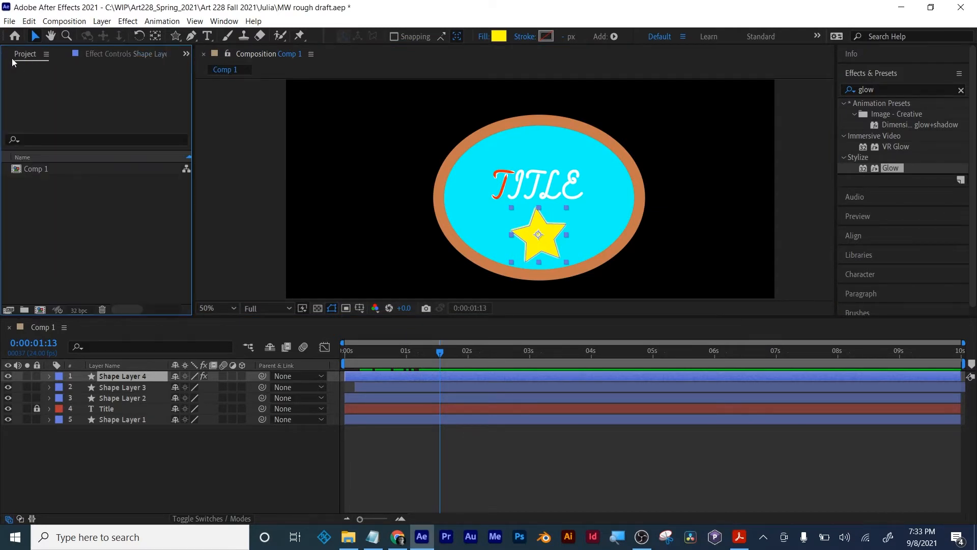
pyautogui.click(186, 54)
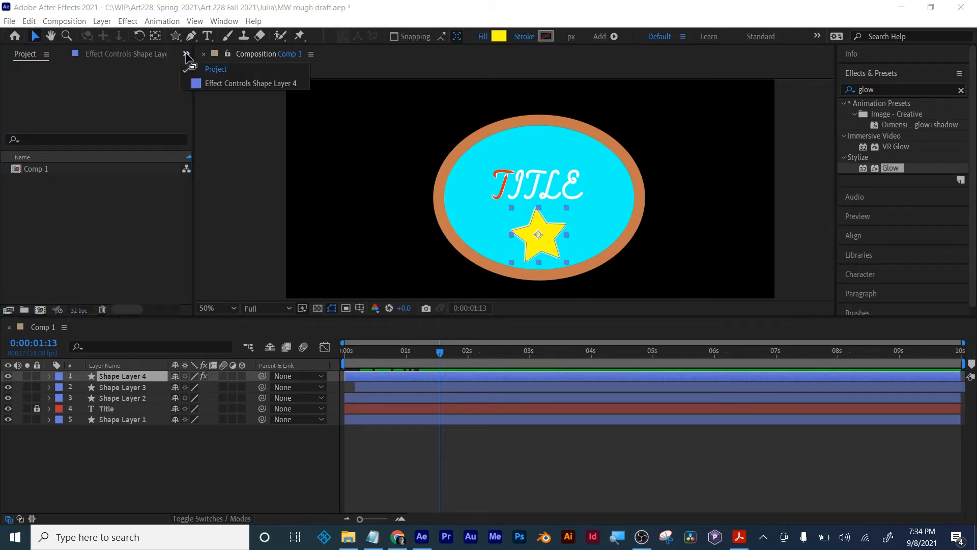
pyautogui.click(228, 73)
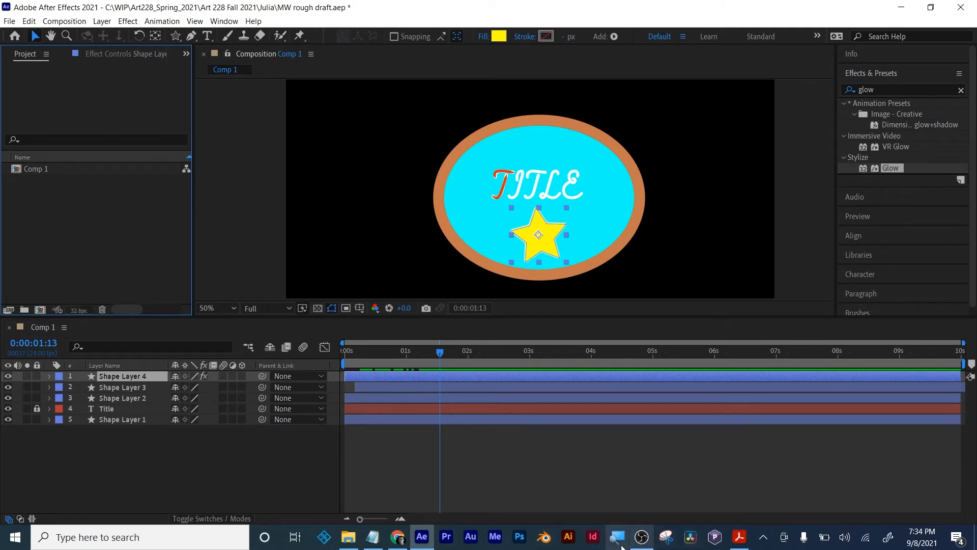
# - Magnify the screen to cycle the project's color depth through 8 bpc and 16 bpc back to 32 bpc, and close the magnifier
pyautogui.click(662, 542)
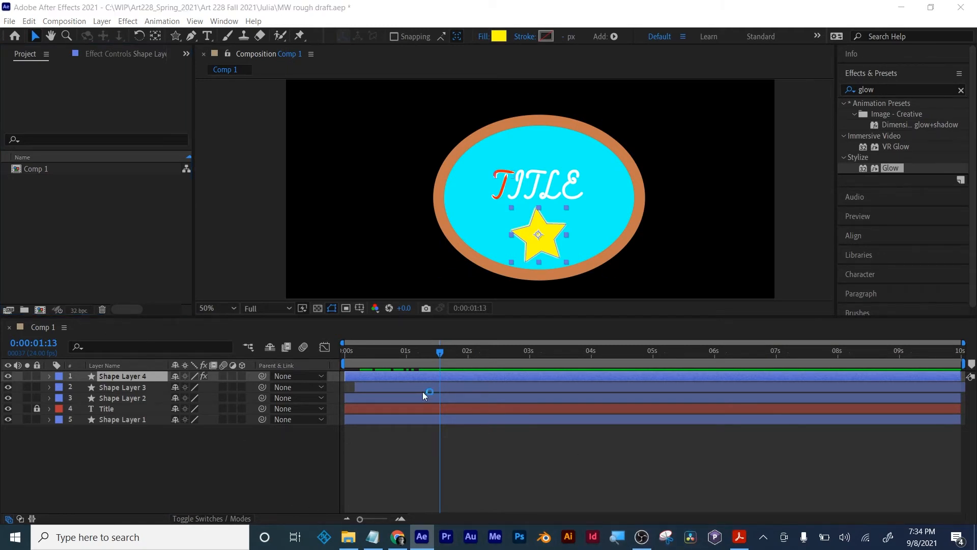
pyautogui.click(332, 269)
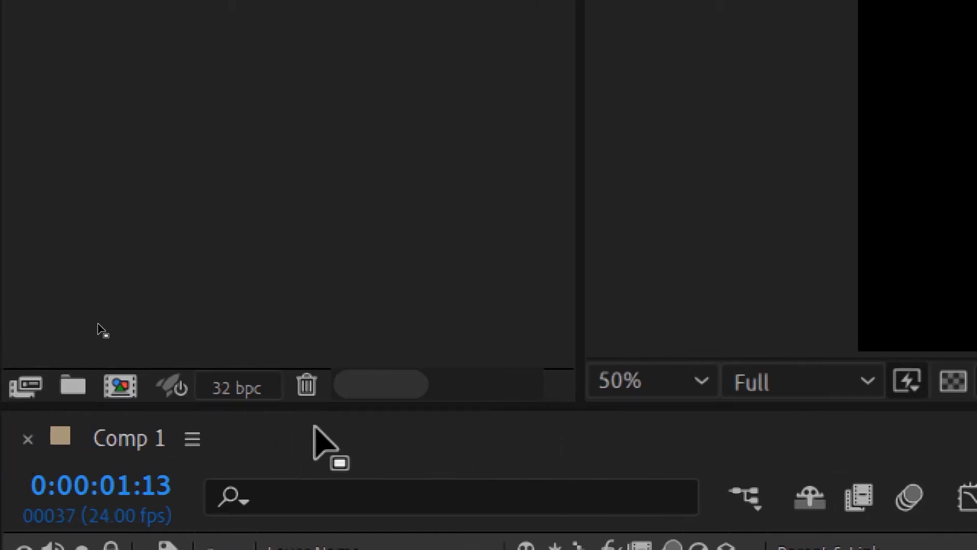
pyautogui.keyDown('alt'); pyautogui.click(240, 387); pyautogui.keyUp('alt')
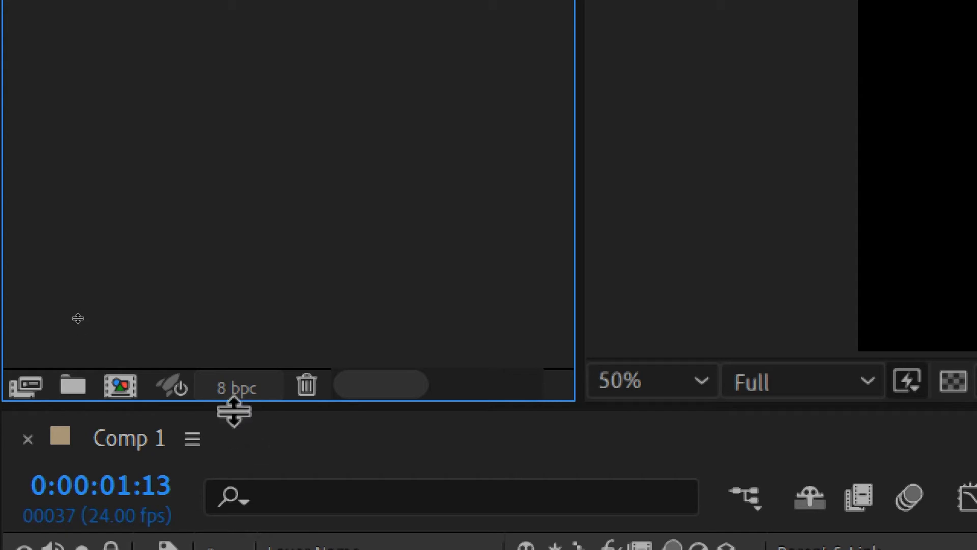
pyautogui.keyDown('alt'); pyautogui.click(253, 389); pyautogui.keyUp('alt')
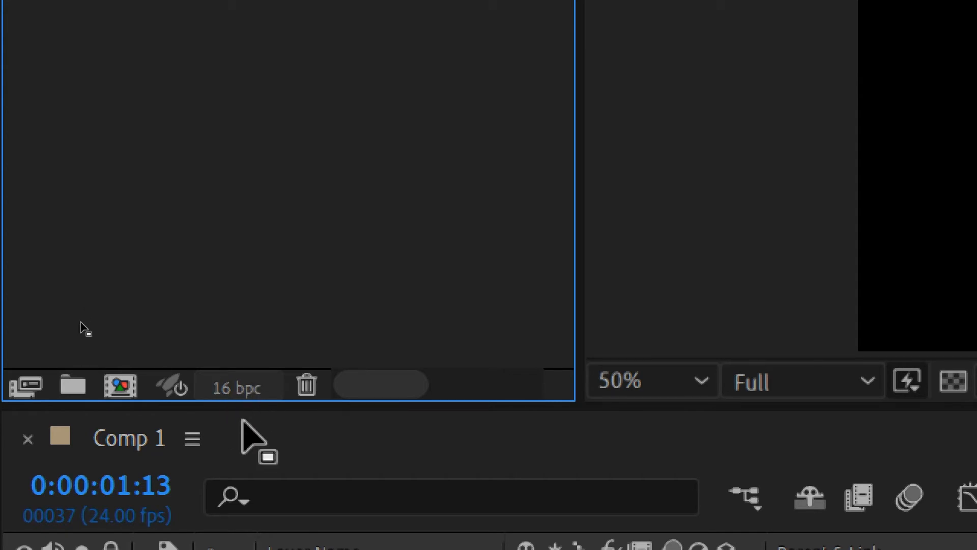
pyautogui.keyDown('alt'); pyautogui.click(237, 389); pyautogui.keyUp('alt')
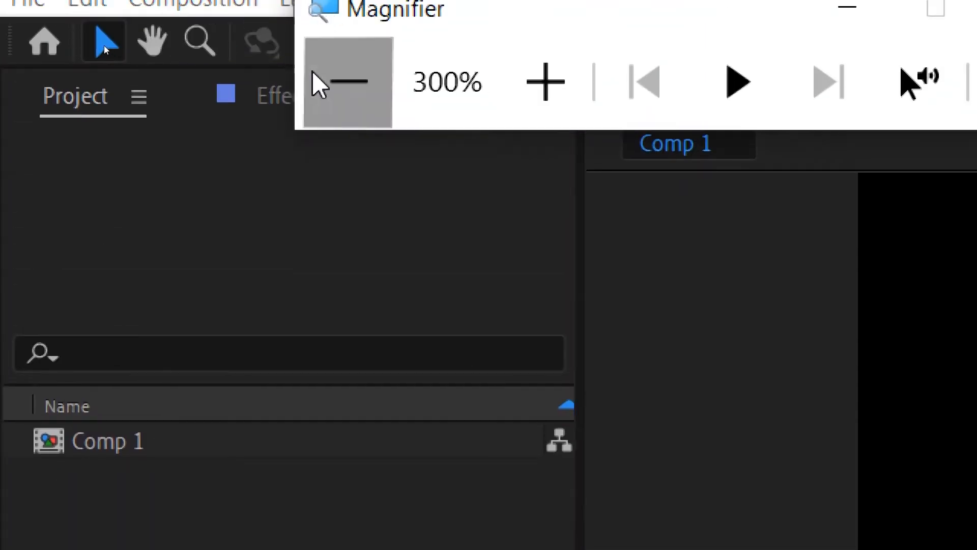
pyautogui.click(316, 81)
pyautogui.click(232, 80)
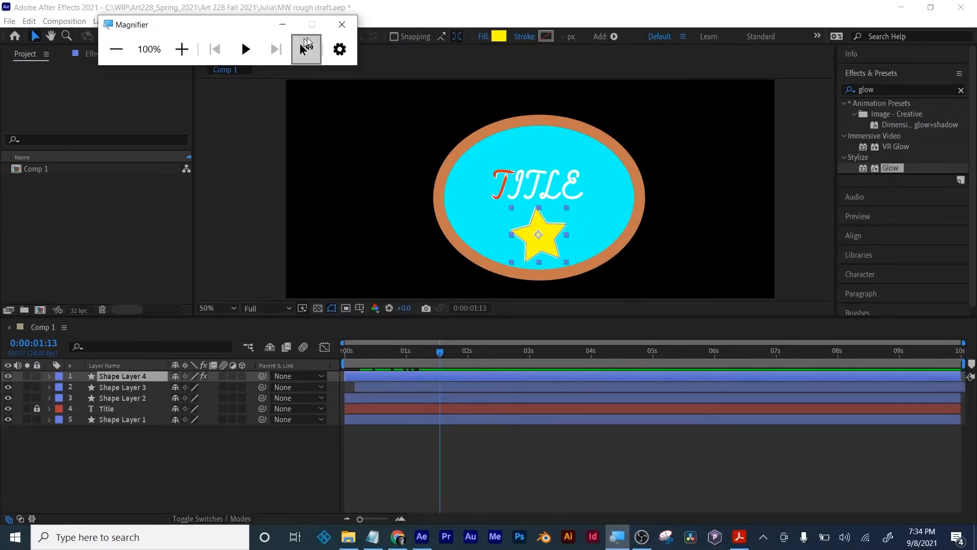
pyautogui.click(684, 31)
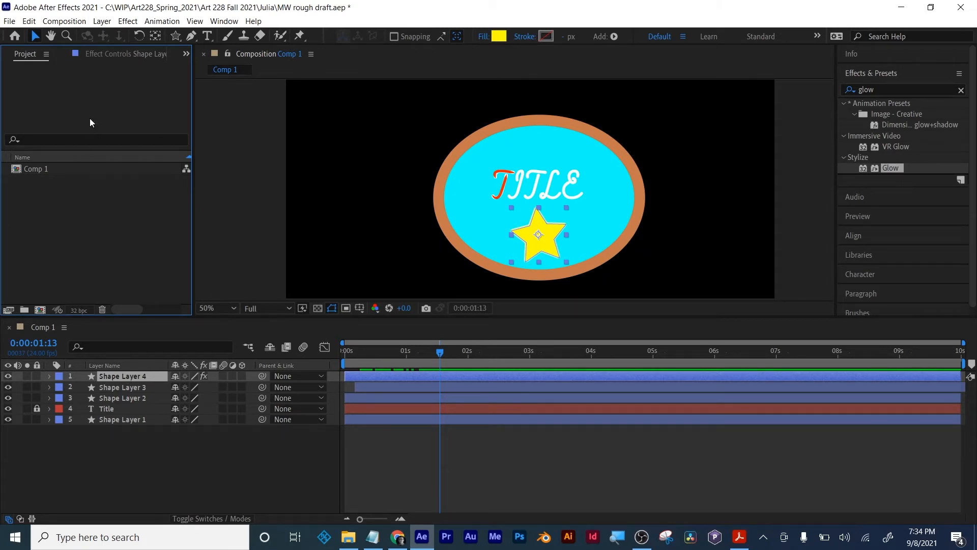
# - Reopen the star's effect controls and rename Shape Layer 4 to "star"
pyautogui.click(114, 54)
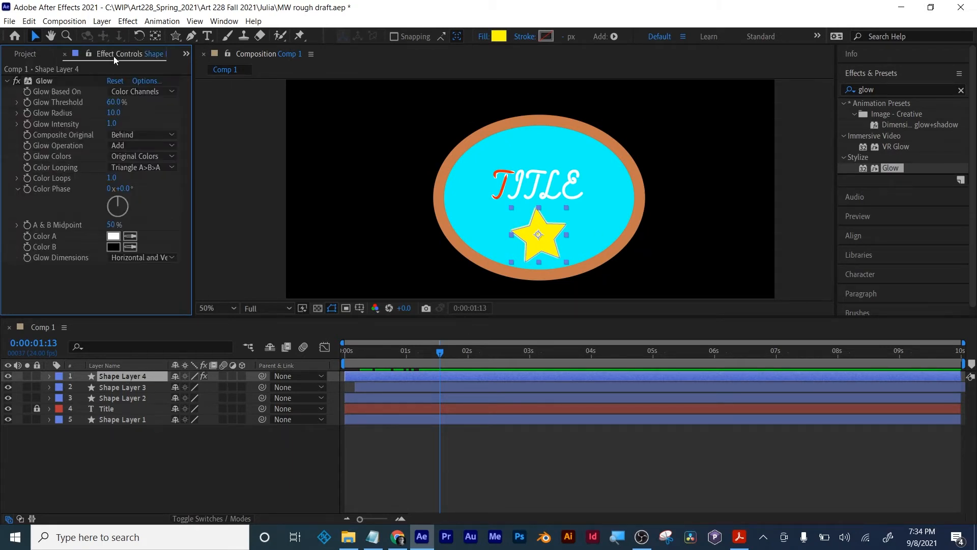
pyautogui.click(45, 83)
pyautogui.click(111, 375)
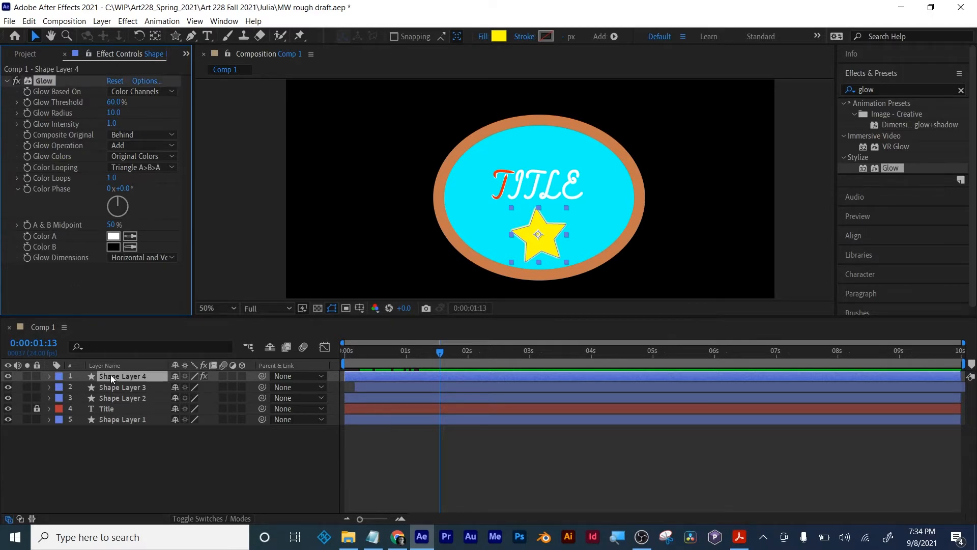
pyautogui.press('Return')
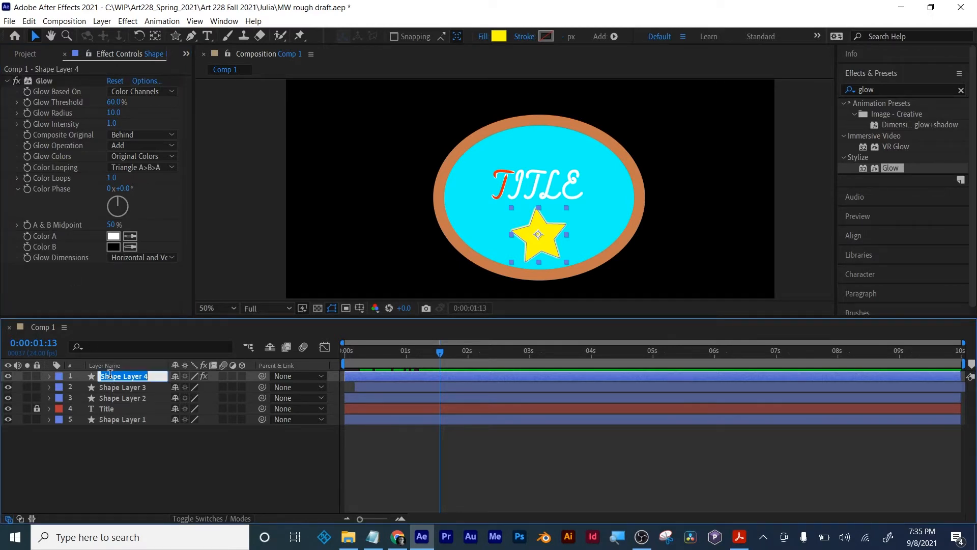
pyautogui.write('star')
pyautogui.press('Return')
# - Move to 0:00:01:10 and set the star's Glow Radius to 65 and Glow Threshold to 80%
pyautogui.click(893, 94)
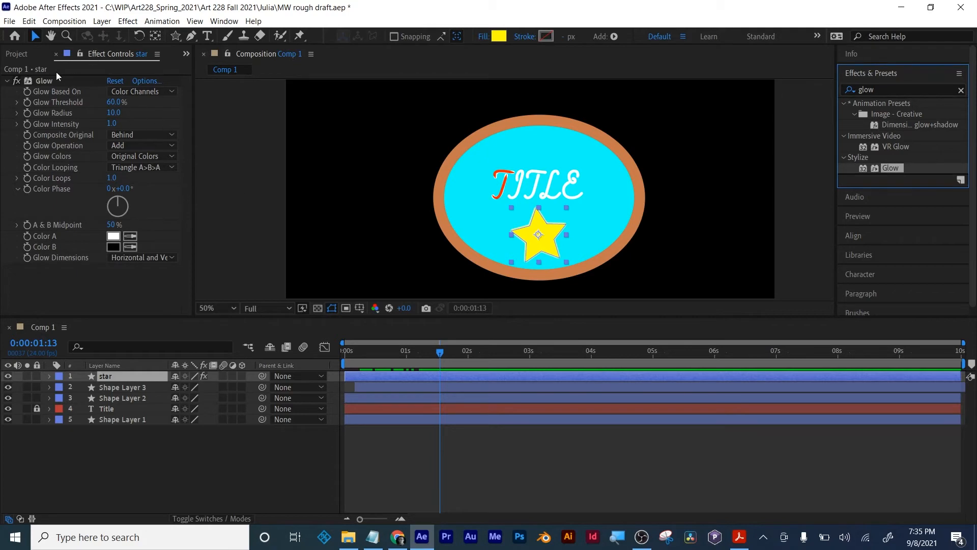
pyautogui.click(14, 54)
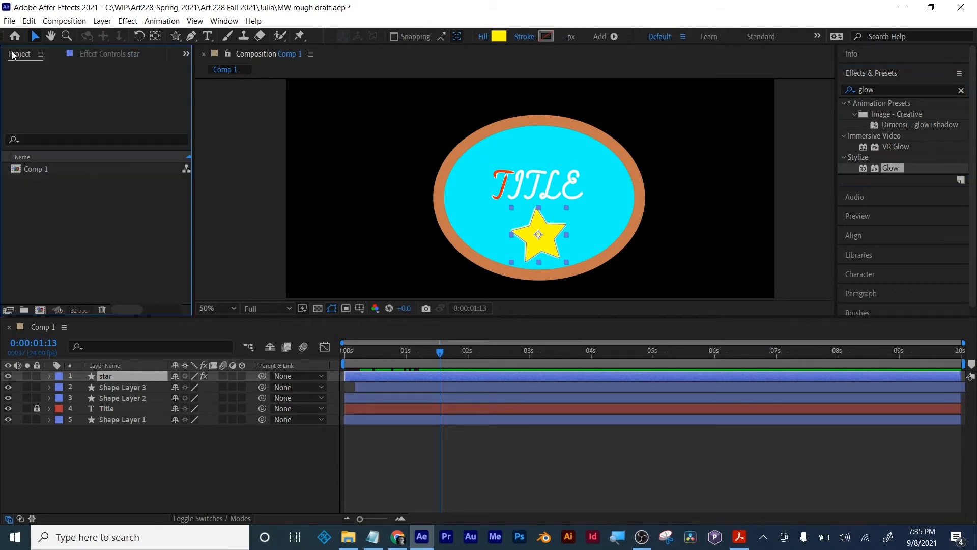
pyautogui.click(92, 53)
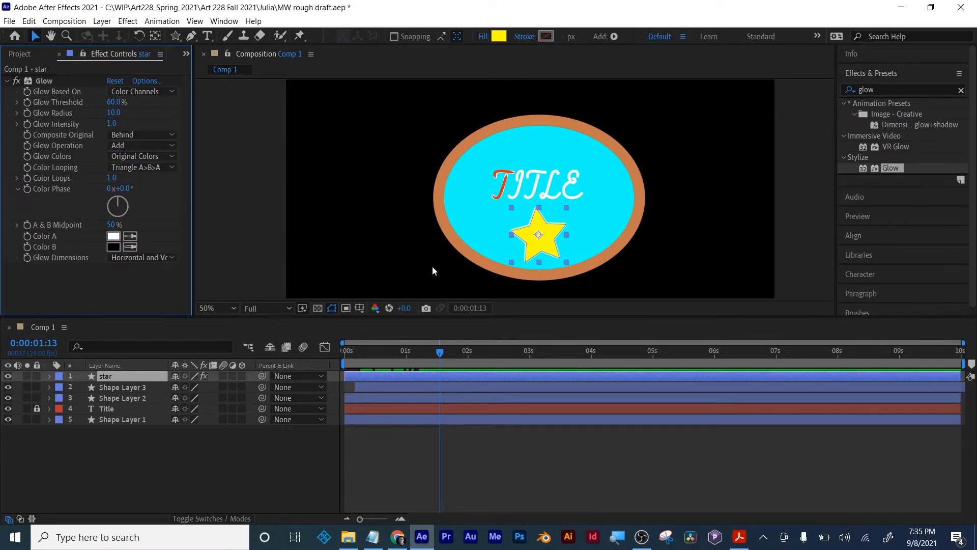
pyautogui.moveTo(439, 354); pyautogui.dragTo(442, 352)
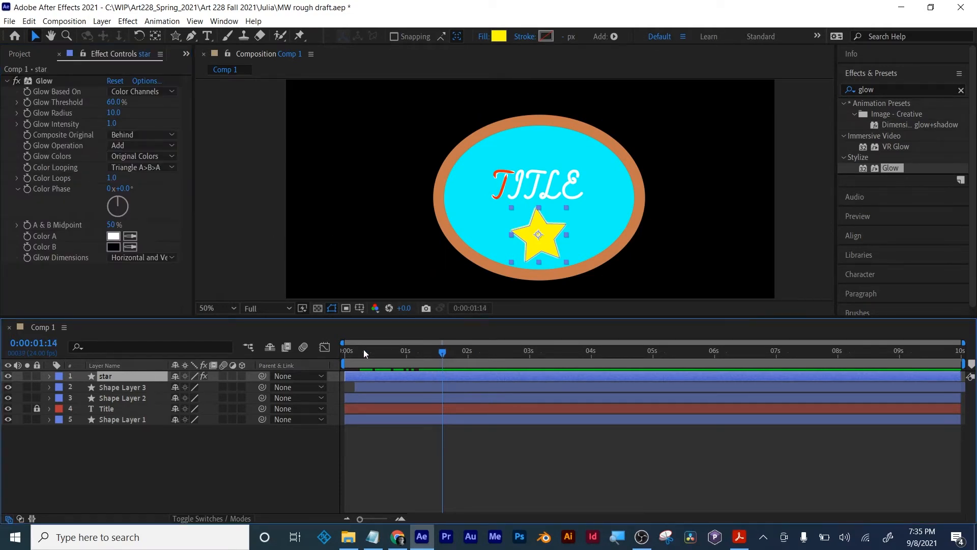
pyautogui.moveTo(346, 350); pyautogui.dragTo(433, 356)
pyautogui.moveTo(113, 114)
pyautogui.mouseDown()
pyautogui.moveTo(148, 106)
pyautogui.moveTo(125, 101)
pyautogui.moveTo(184, 102)
pyautogui.moveTo(113, 101)
pyautogui.moveTo(123, 102)
pyautogui.mouseUp()
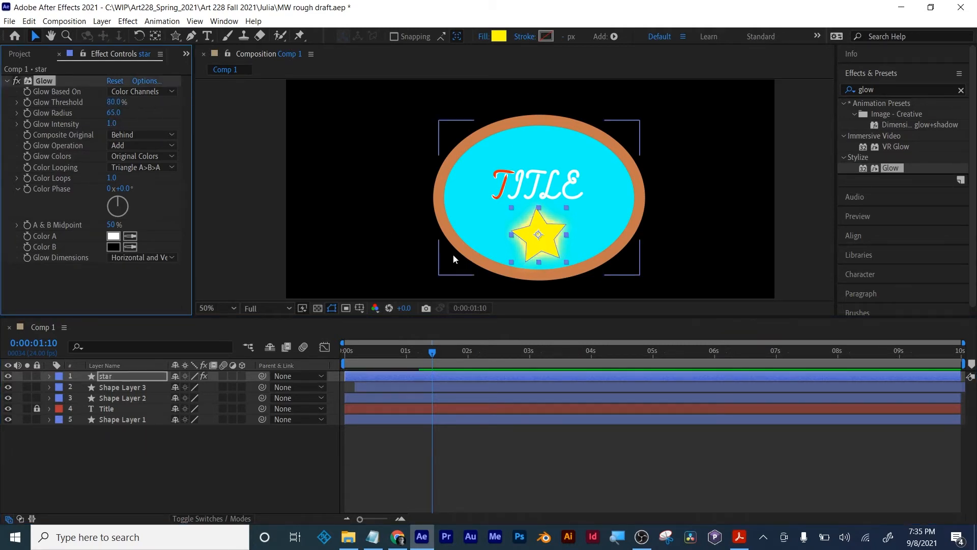
# - Enlarge the composition area for a closer view of the star and hide its shape path outline
pyautogui.scroll(2, 560, 211)
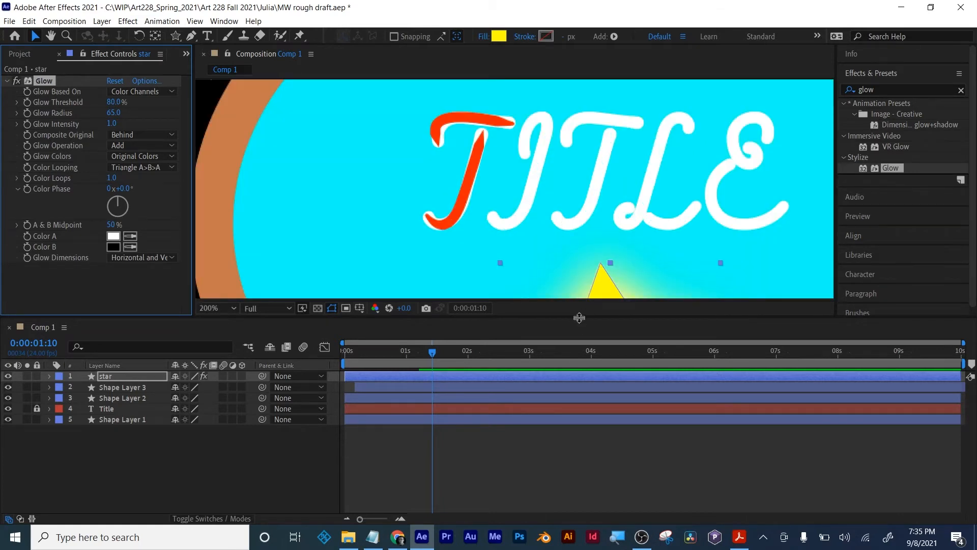
pyautogui.moveTo(581, 320); pyautogui.dragTo(585, 406)
pyautogui.moveTo(594, 298); pyautogui.dragTo(548, 113)
pyautogui.scroll(1, 509, 219)
pyautogui.scroll(-1, 591, 294)
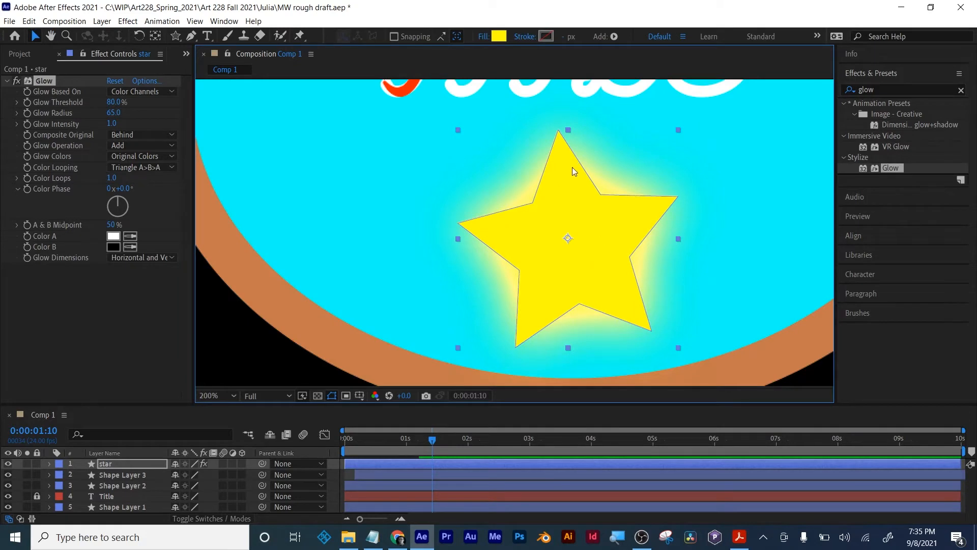
pyautogui.click(330, 396)
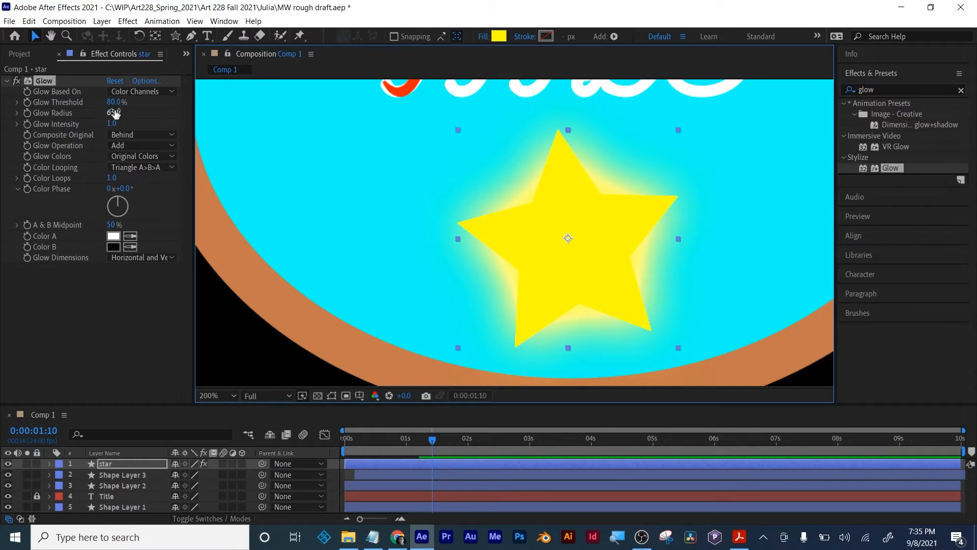
# - Adjust the star's Glow Threshold to 73.3% and Glow Radius to 157
pyautogui.moveTo(113, 102); pyautogui.dragTo(203, 98)
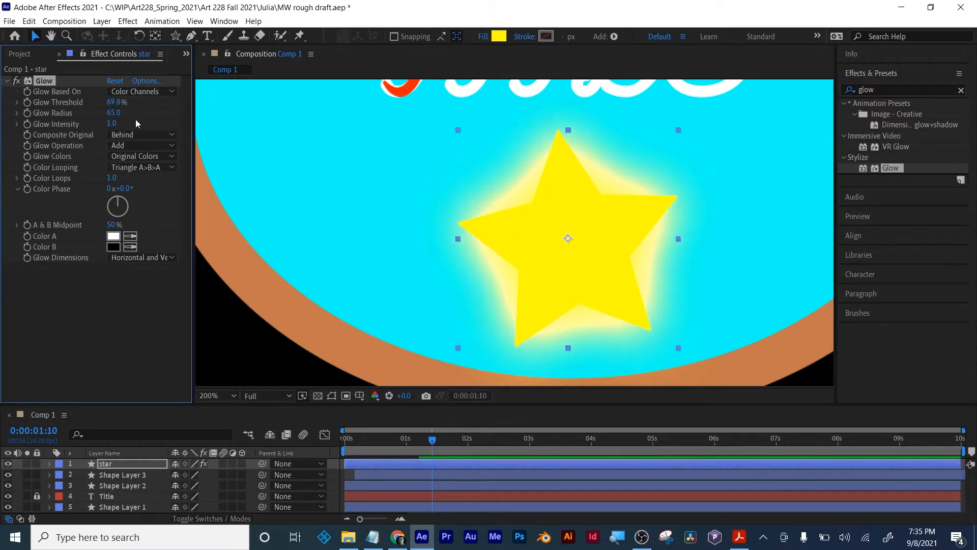
pyautogui.moveTo(116, 113); pyautogui.dragTo(161, 117)
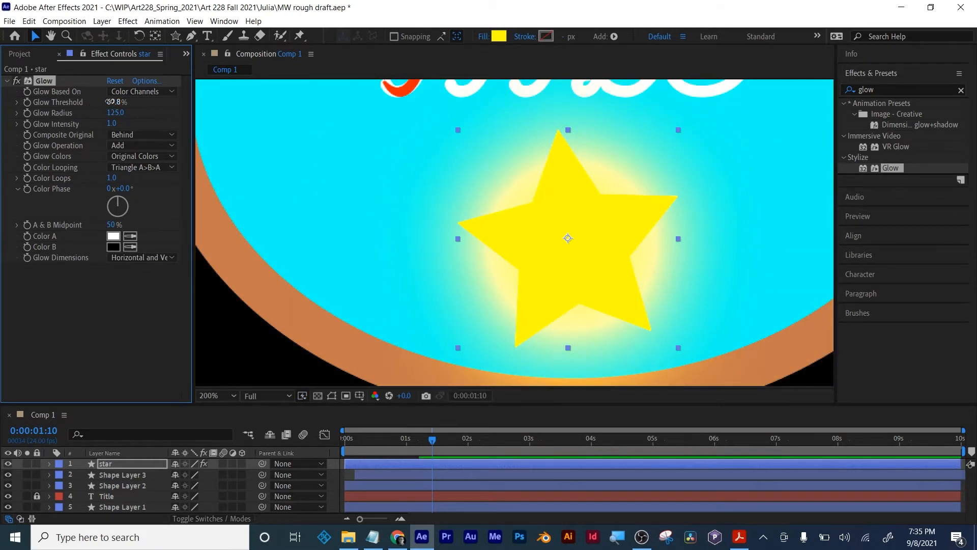
pyautogui.moveTo(109, 102)
pyautogui.mouseDown()
pyautogui.moveTo(66, 101)
pyautogui.moveTo(125, 102)
pyautogui.moveTo(109, 101)
pyautogui.mouseUp()
pyautogui.moveTo(111, 102); pyautogui.dragTo(102, 138)
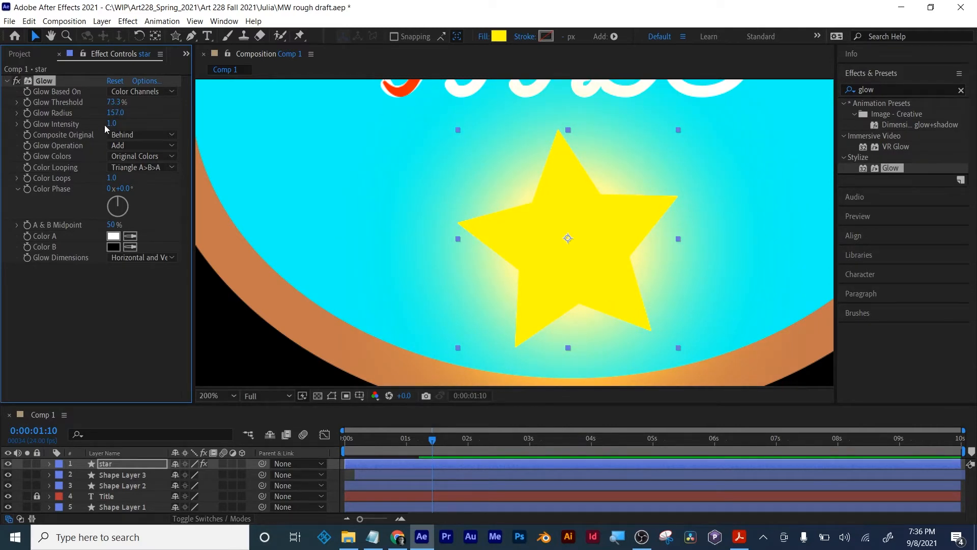
# - Set Glow Intensity to 1.05 and start keyframing Glow Threshold, Radius and Intensity at 0:00:02:00
pyautogui.moveTo(111, 123)
pyautogui.mouseDown()
pyautogui.moveTo(138, 123)
pyautogui.moveTo(103, 125)
pyautogui.mouseUp()
pyautogui.moveTo(435, 443); pyautogui.dragTo(469, 447)
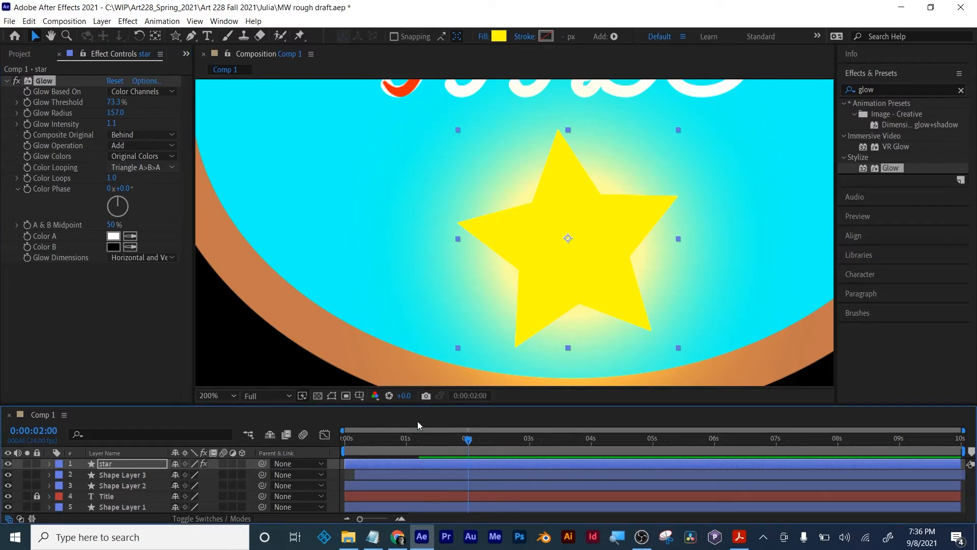
pyautogui.click(27, 112)
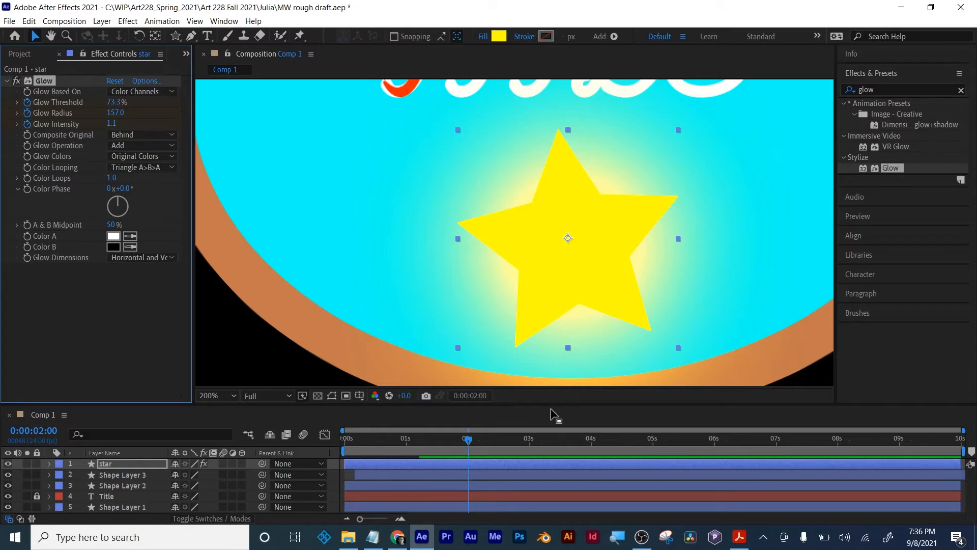
# - At 0:00:01:11, set the star's Glow Threshold, Glow Radius and Glow Intensity all to 0
pyautogui.moveTo(469, 446); pyautogui.dragTo(434, 438)
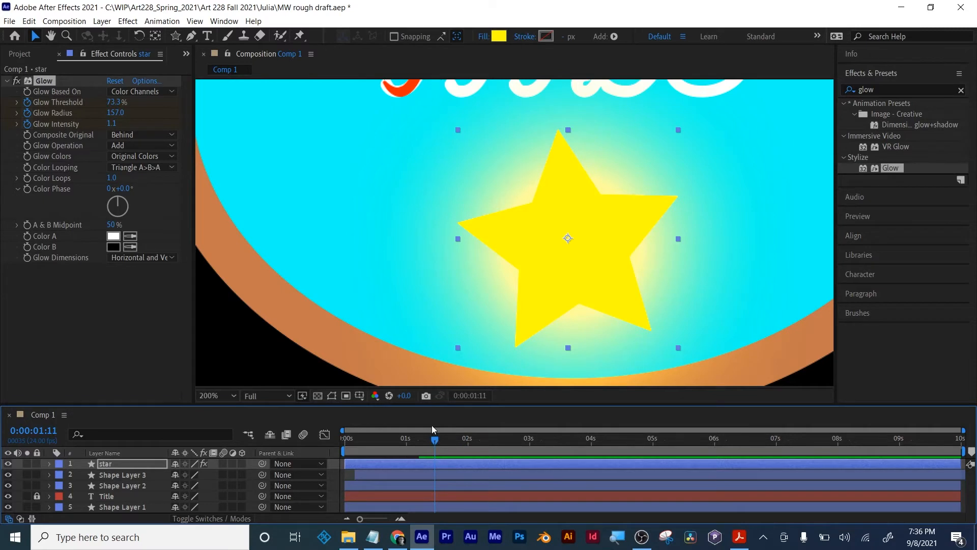
pyautogui.click(111, 102)
pyautogui.write('0')
pyautogui.press('Tab')
pyautogui.write('0')
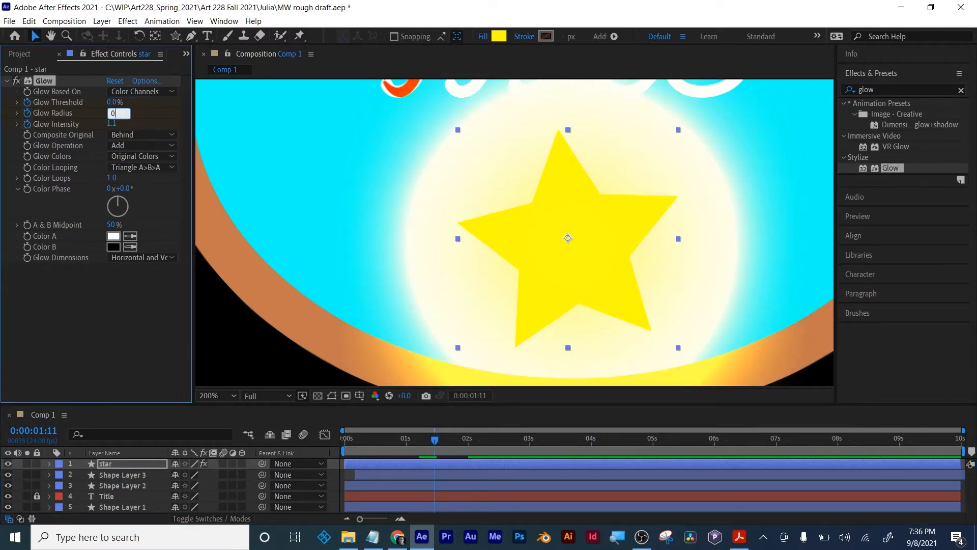
pyautogui.press('Return')
pyautogui.click(111, 124)
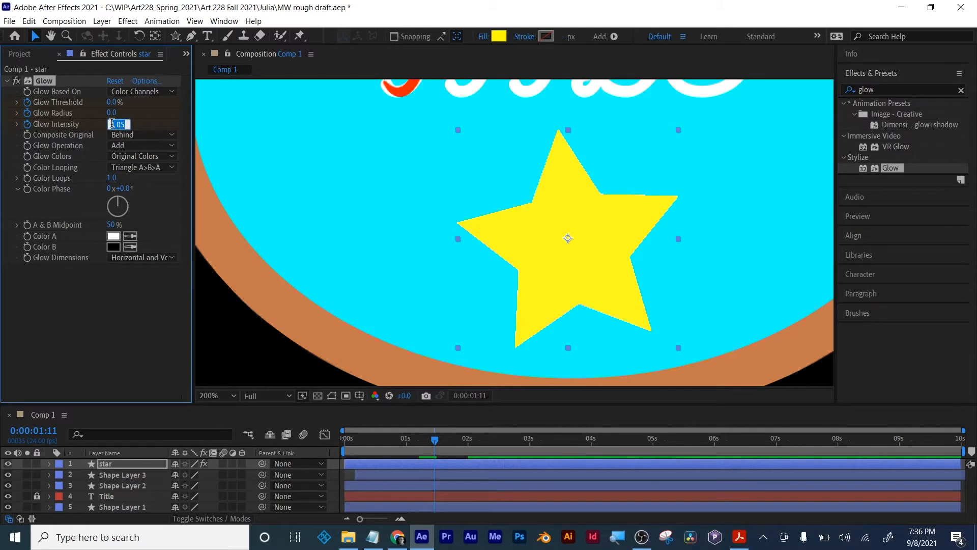
pyautogui.write('0')
pyautogui.press('Return')
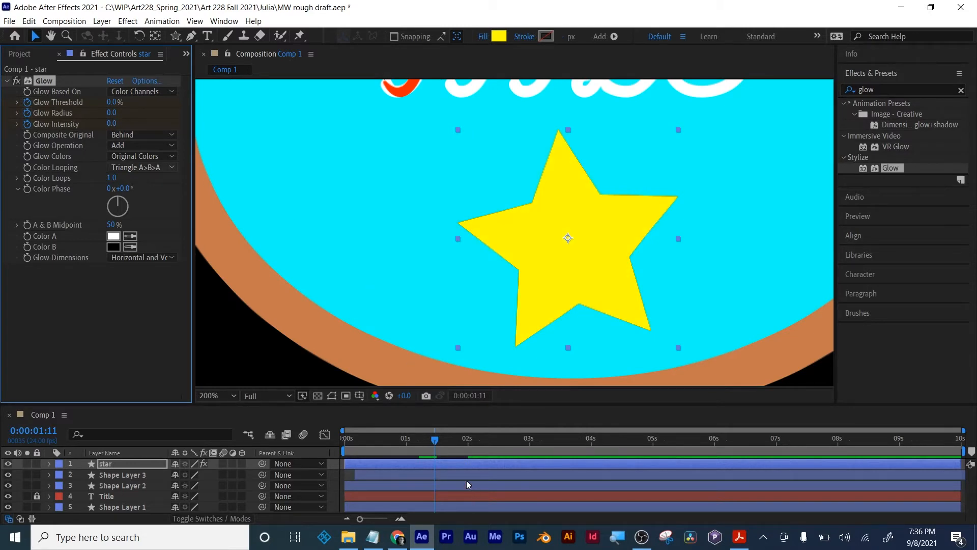
# - Reveal the star's keyframes and add hold keyframes for Glow Threshold, Radius and Intensity at 0:00:03:00
pyautogui.press('u')
pyautogui.click(465, 439)
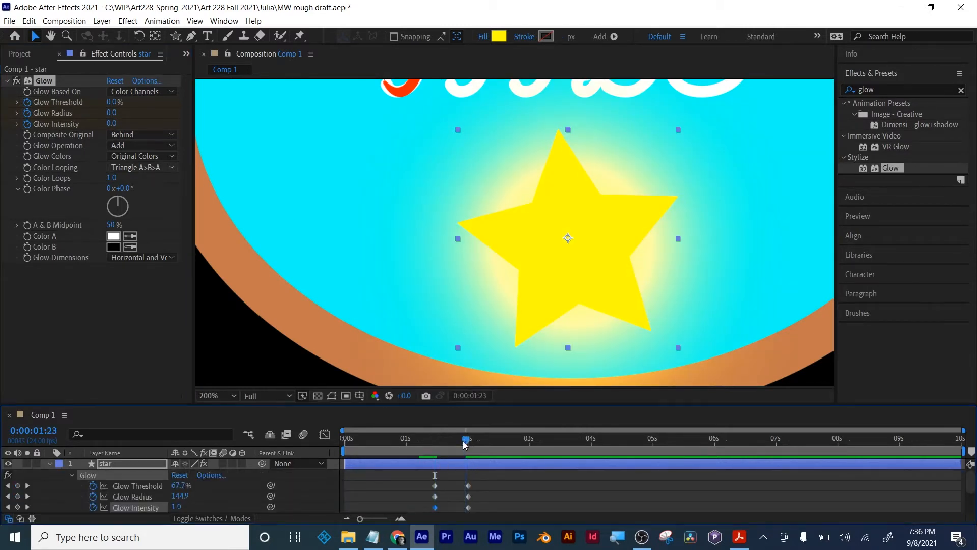
pyautogui.moveTo(465, 444); pyautogui.dragTo(530, 437)
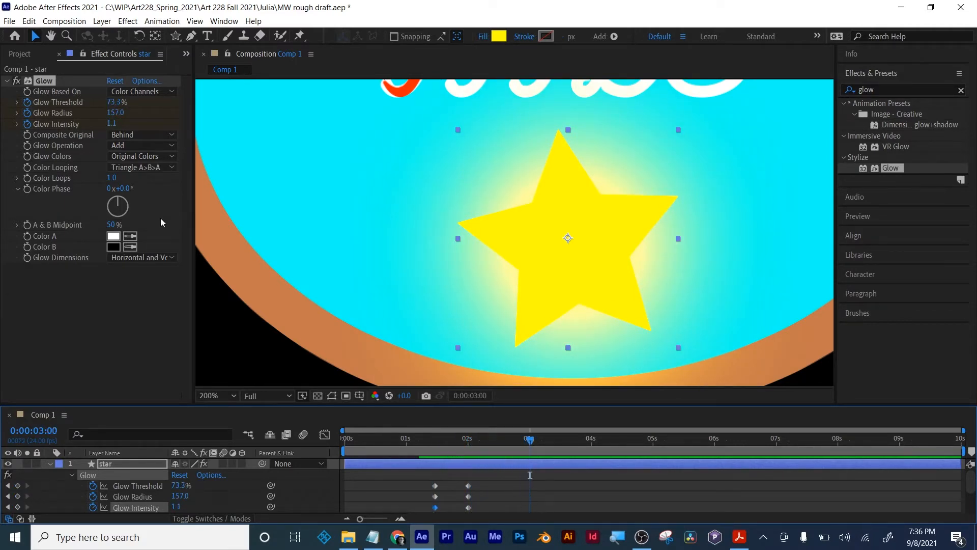
pyautogui.click(17, 486)
pyautogui.click(17, 496)
pyautogui.click(17, 507)
# - Copy the three zero-glow keyframes from 0:00:01:11 and paste them at 0:00:03:16
pyautogui.moveTo(467, 444); pyautogui.dragTo(570, 441)
pyautogui.moveTo(417, 479); pyautogui.dragTo(441, 490)
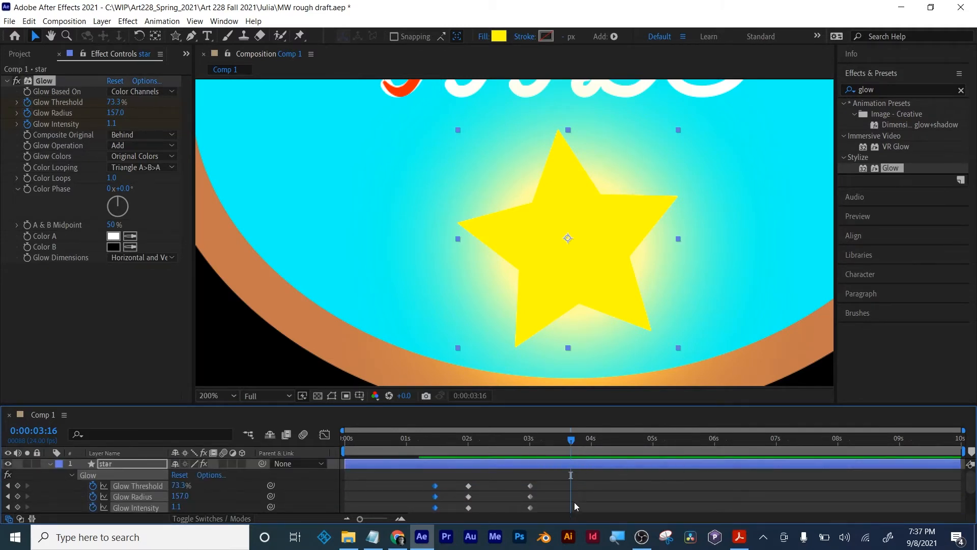
pyautogui.hotkey('ctrl', 'v')
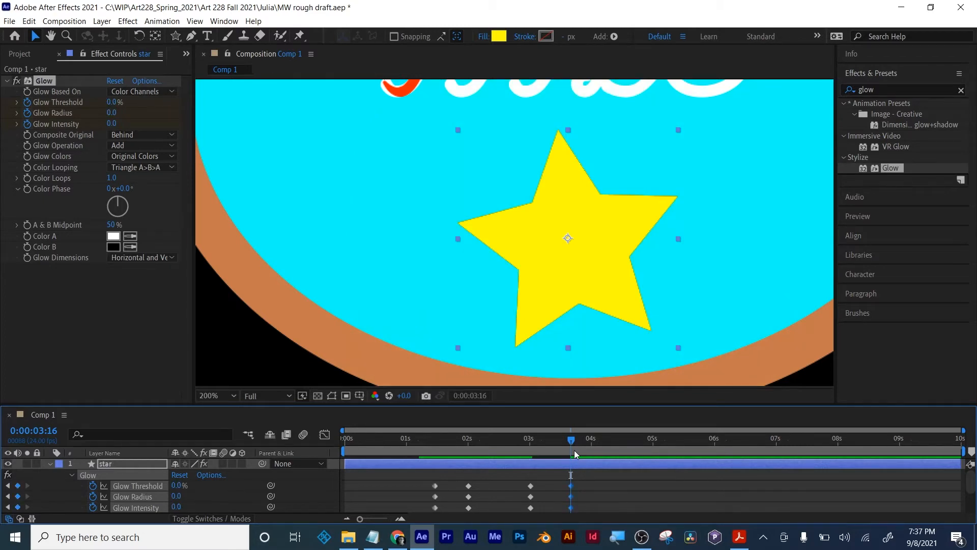
# - Compare the star's first and last glow keyframes and preview the glow animation from 0:00:01:02
pyautogui.moveTo(591, 478); pyautogui.dragTo(564, 518)
pyautogui.click(578, 483)
pyautogui.scroll(3, 587, 479)
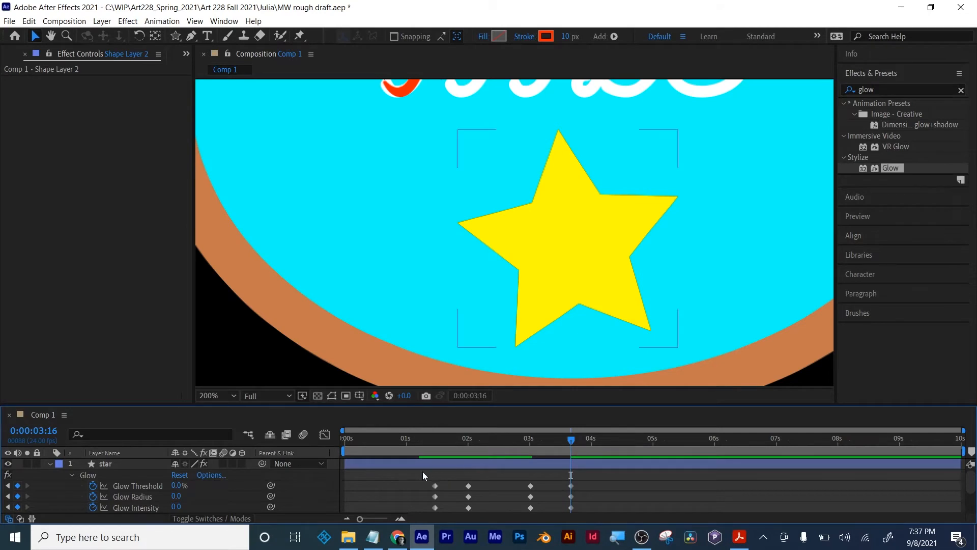
pyautogui.moveTo(423, 473); pyautogui.dragTo(441, 526)
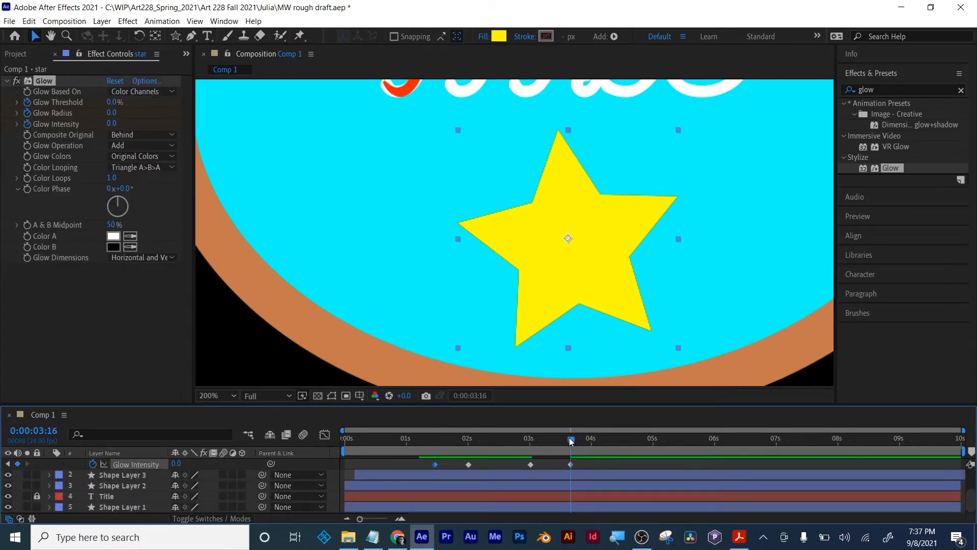
pyautogui.scroll(2, 574, 458)
pyautogui.moveTo(572, 434); pyautogui.dragTo(410, 440)
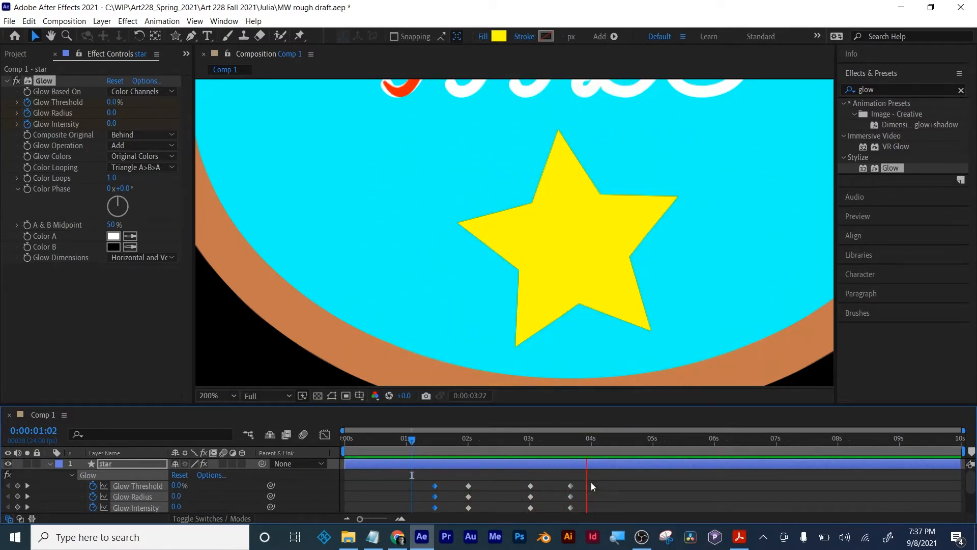
pyautogui.moveTo(455, 435); pyautogui.dragTo(523, 441)
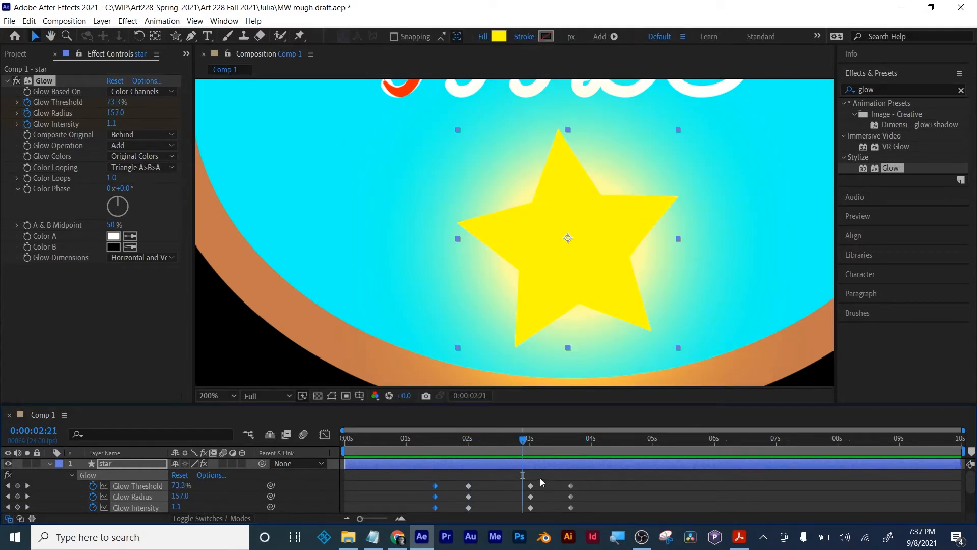
# - Enlarge the timeline area to show all the star's glow keyframes and move the current time to 0:00:02:00
pyautogui.scroll(-4, 463, 511)
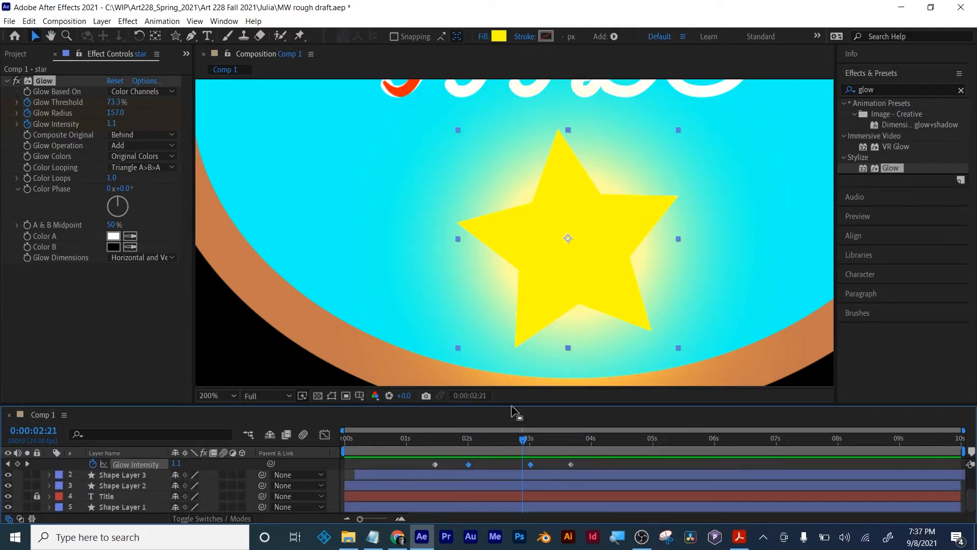
pyautogui.moveTo(512, 404); pyautogui.dragTo(524, 374)
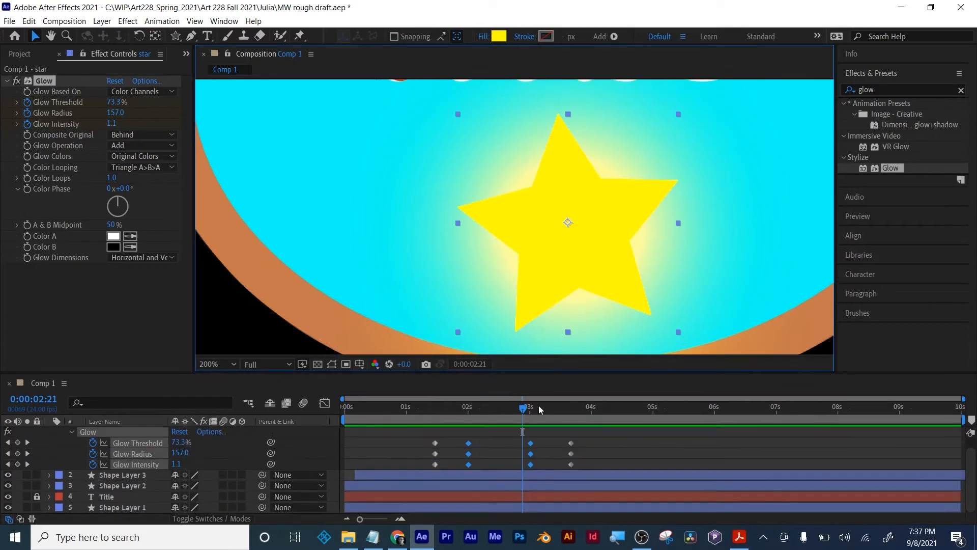
pyautogui.moveTo(464, 410)
pyautogui.mouseDown()
pyautogui.moveTo(570, 409)
pyautogui.moveTo(470, 409)
pyautogui.mouseUp()
pyautogui.click(497, 442)
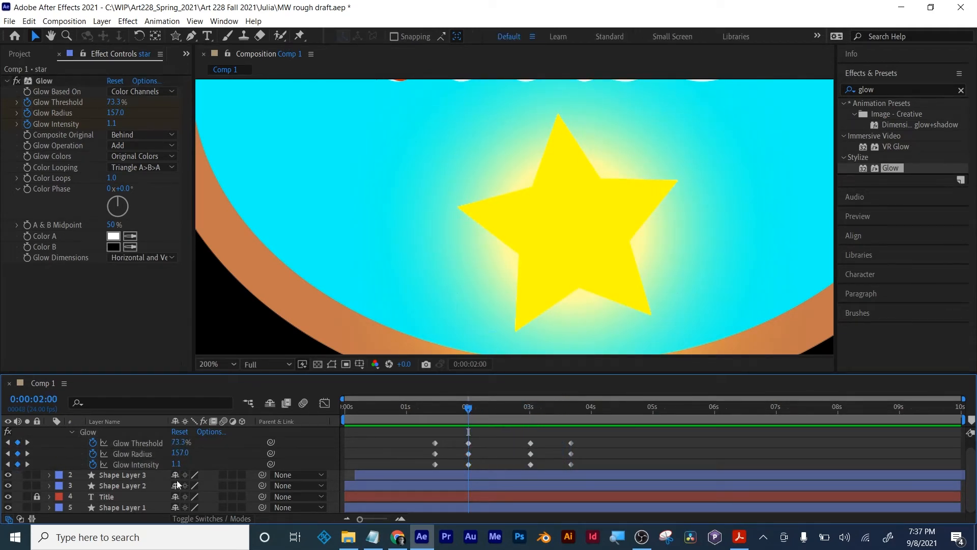
# - Delete the three glow keyframes at 0:00:03:00 and paste copies of those from 0:00:02:00 at 0:00:02:23
pyautogui.moveTo(524, 431); pyautogui.dragTo(535, 467)
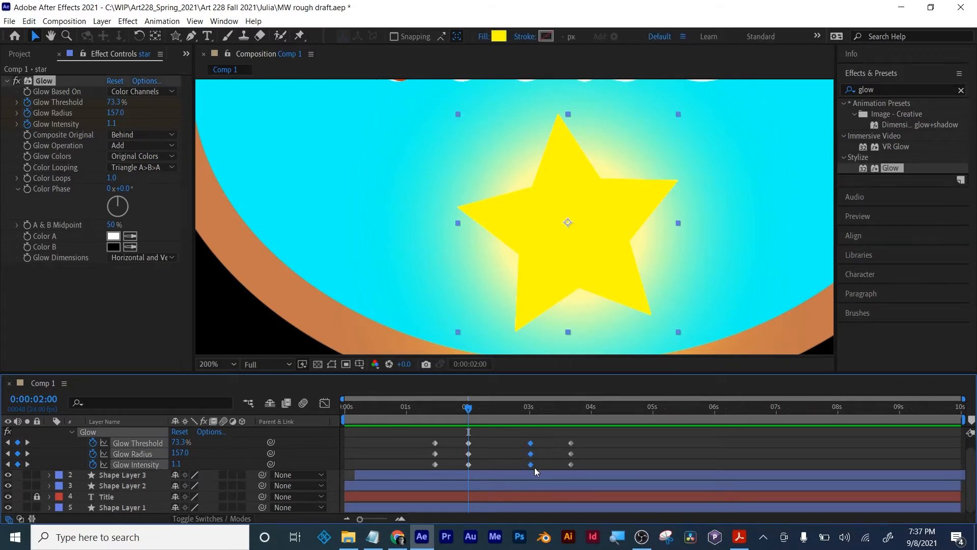
pyautogui.press('Delete')
pyautogui.moveTo(487, 436); pyautogui.dragTo(466, 471)
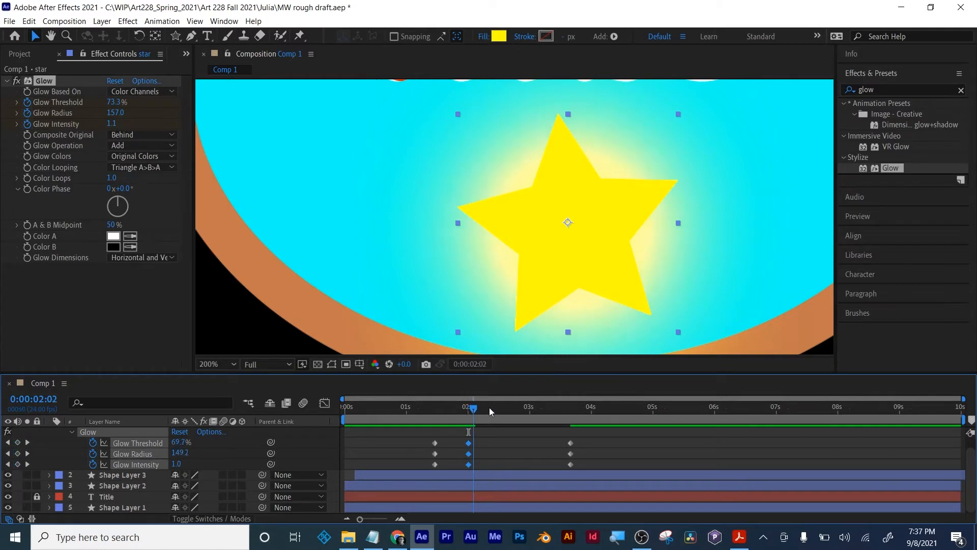
pyautogui.hotkey('ctrl', 'c')
pyautogui.click(528, 407)
pyautogui.hotkey('ctrl', 'v')
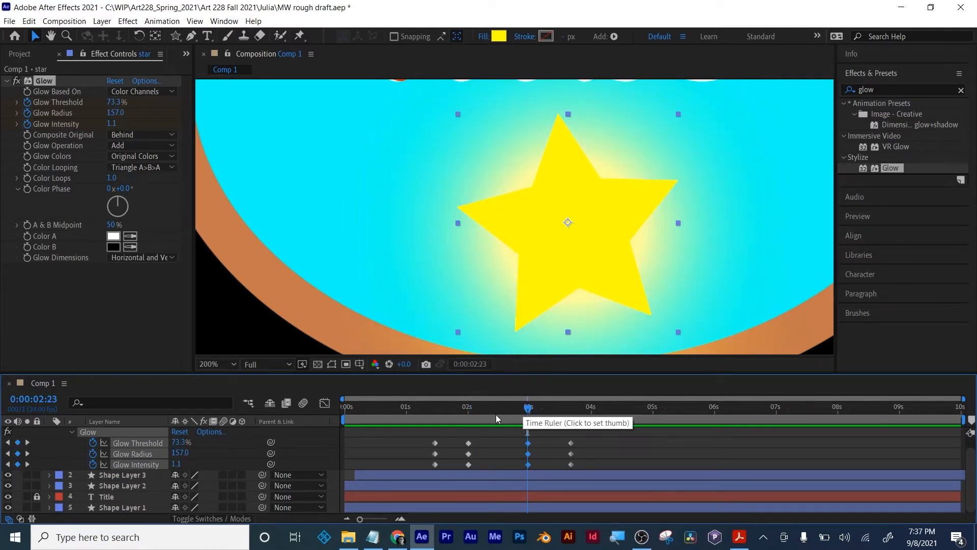
# - Review the star's glow keyframes by scrubbing to 0:00:04:09, with the title and star viewed at 100%
pyautogui.moveTo(466, 407)
pyautogui.mouseDown()
pyautogui.moveTo(529, 408)
pyautogui.moveTo(567, 460)
pyautogui.mouseUp()
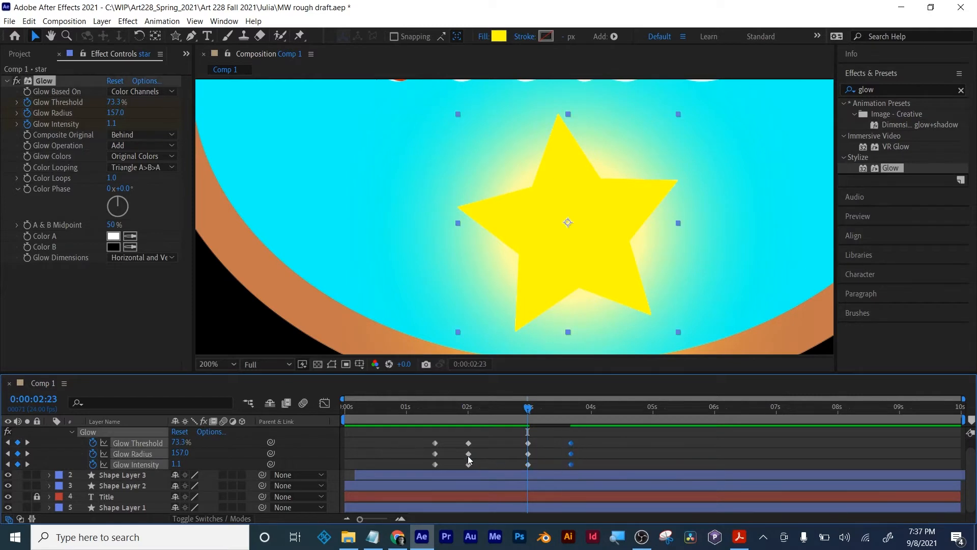
pyautogui.moveTo(447, 438); pyautogui.dragTo(429, 460)
pyautogui.moveTo(426, 410); pyautogui.dragTo(615, 420)
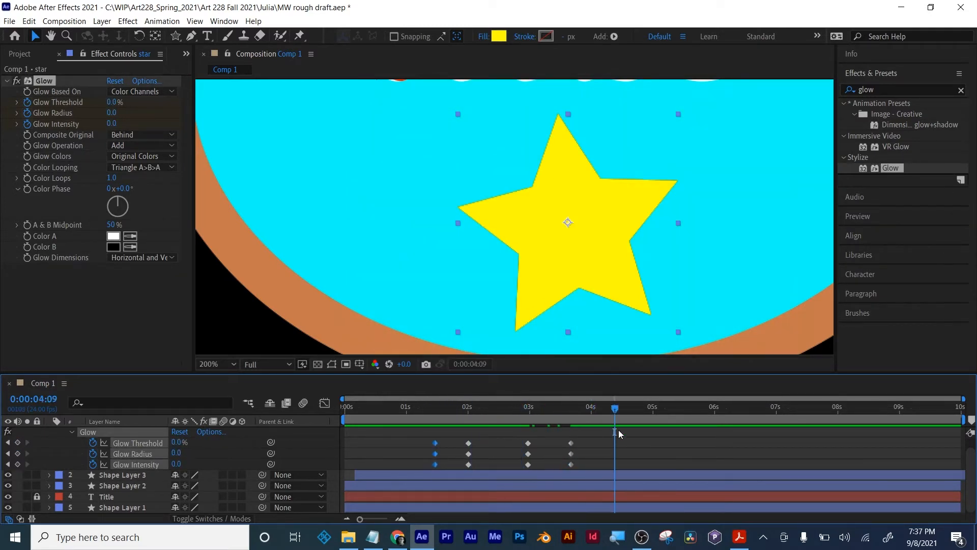
pyautogui.click(602, 445)
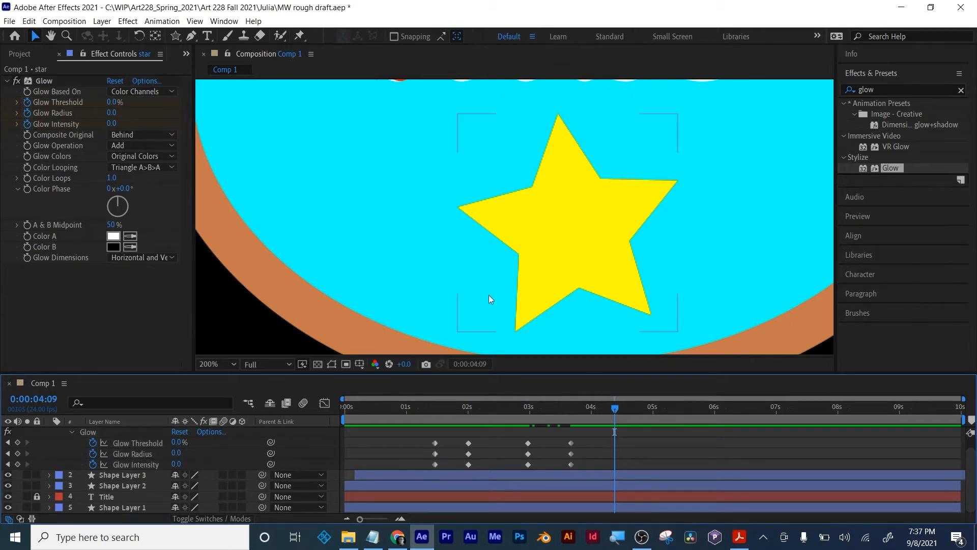
pyautogui.press(',')
pyautogui.press(',')
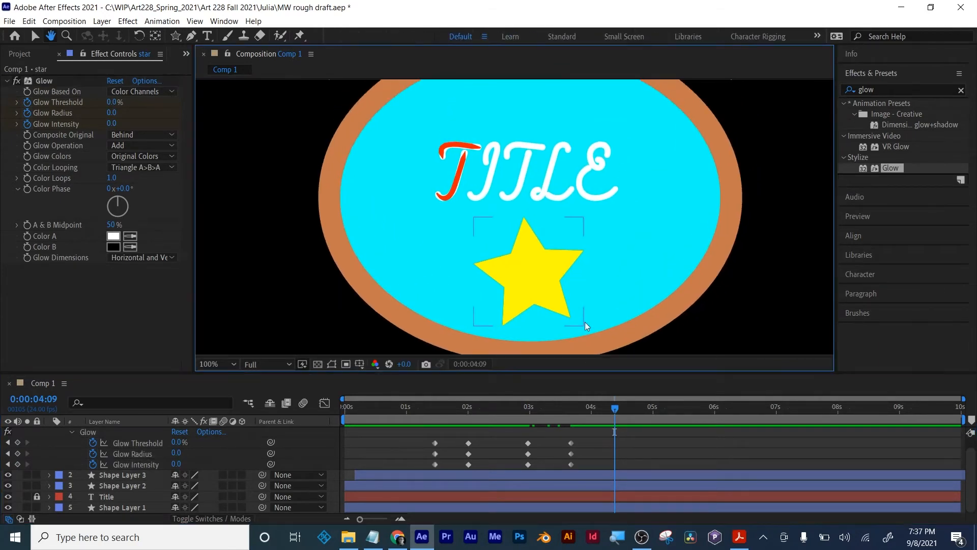
pyautogui.moveTo(585, 410)
pyautogui.mouseDown()
pyautogui.moveTo(416, 417)
pyautogui.moveTo(590, 417)
pyautogui.mouseUp()
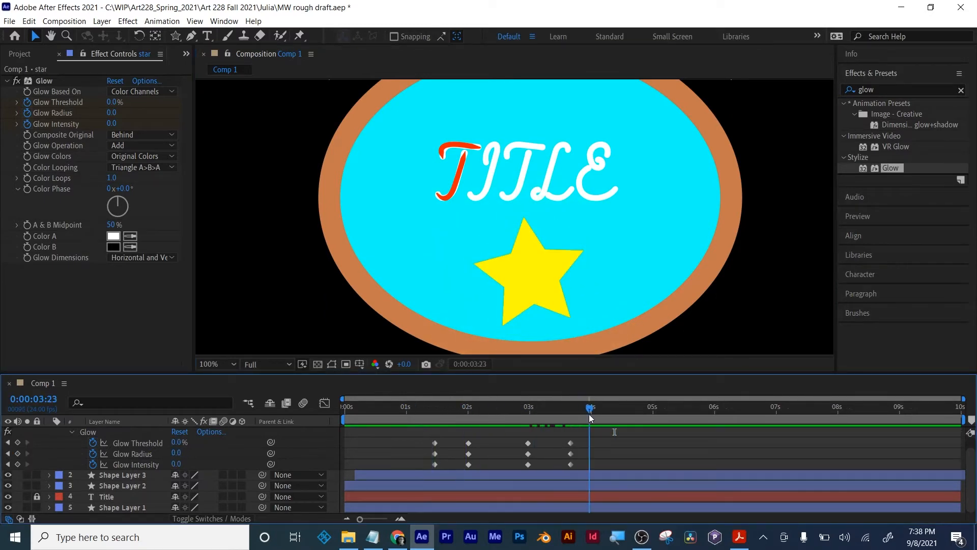
# - Check the final storyboard frame in Acrobat, return to After Effects and go to the start of the composition
pyautogui.click(739, 536)
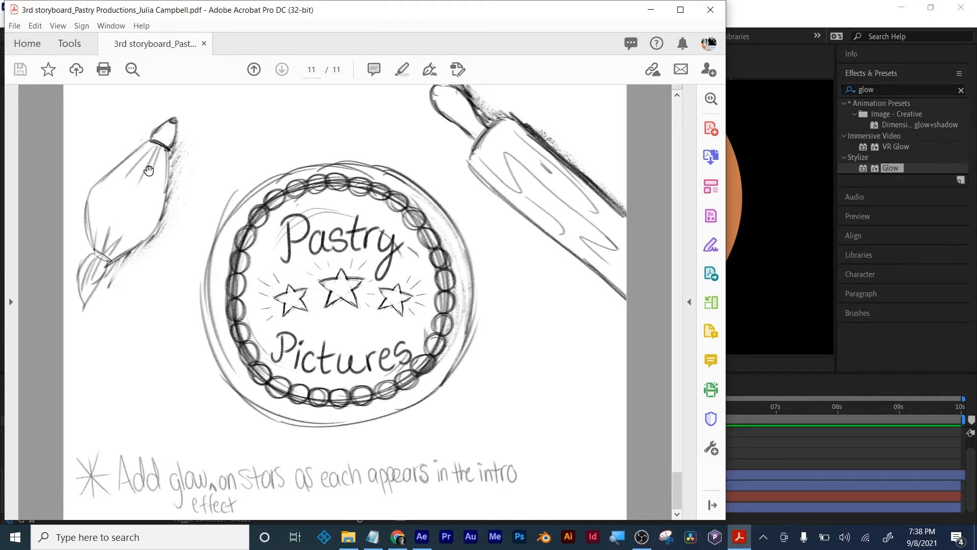
pyautogui.click(802, 15)
pyautogui.moveTo(429, 409)
pyautogui.mouseDown()
pyautogui.moveTo(308, 408)
pyautogui.moveTo(377, 408)
pyautogui.moveTo(345, 407)
pyautogui.mouseUp()
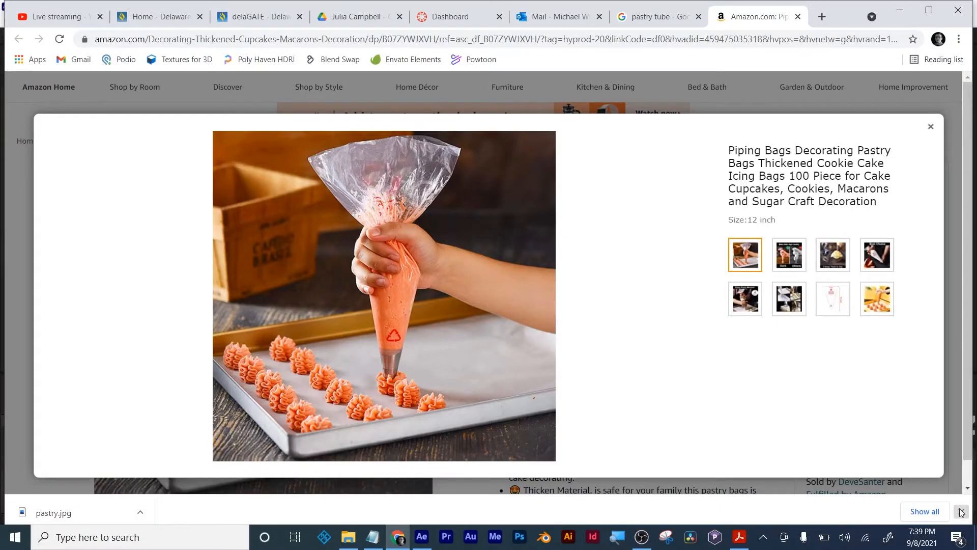
# - Close the Amazon piping bag page and the pastry tube image search in Chrome, and return to After Effects
pyautogui.click(961, 512)
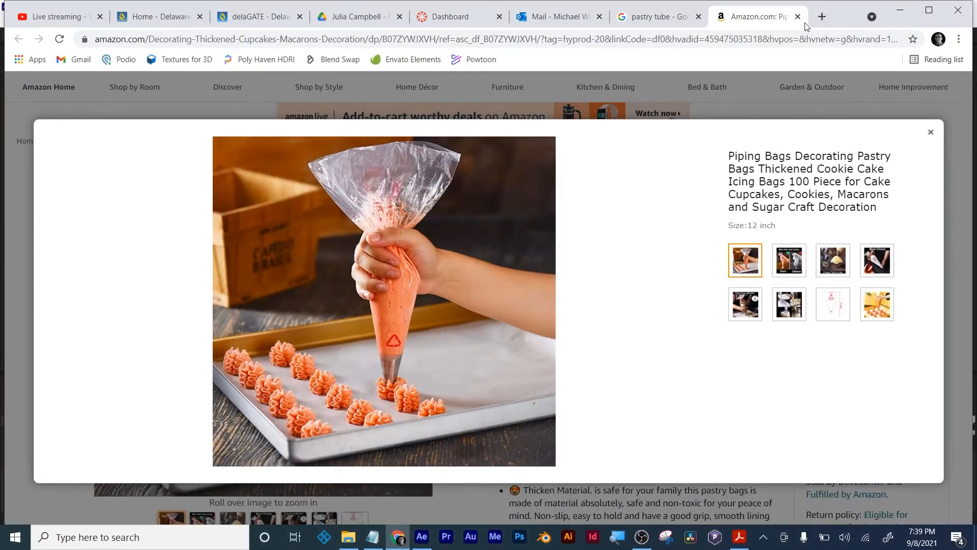
pyautogui.click(798, 17)
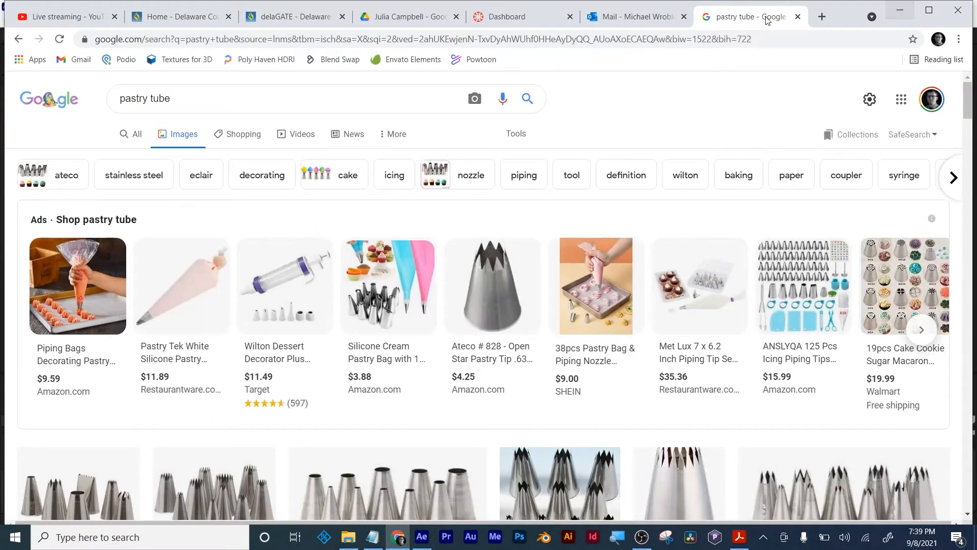
pyautogui.click(798, 17)
pyautogui.click(901, 11)
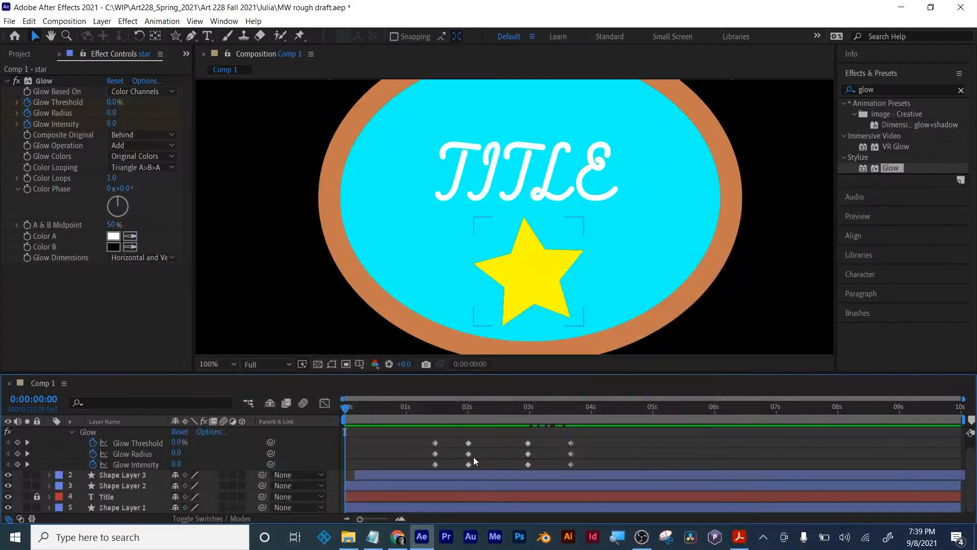
# - Move the current time to 0:00:01:08 and collapse the star layer's properties, with the composition shown at 50%
pyautogui.scroll(-2, 499, 269)
pyautogui.moveTo(420, 410)
pyautogui.mouseDown()
pyautogui.moveTo(332, 410)
pyautogui.moveTo(428, 406)
pyautogui.mouseUp()
pyautogui.scroll(1, 478, 439)
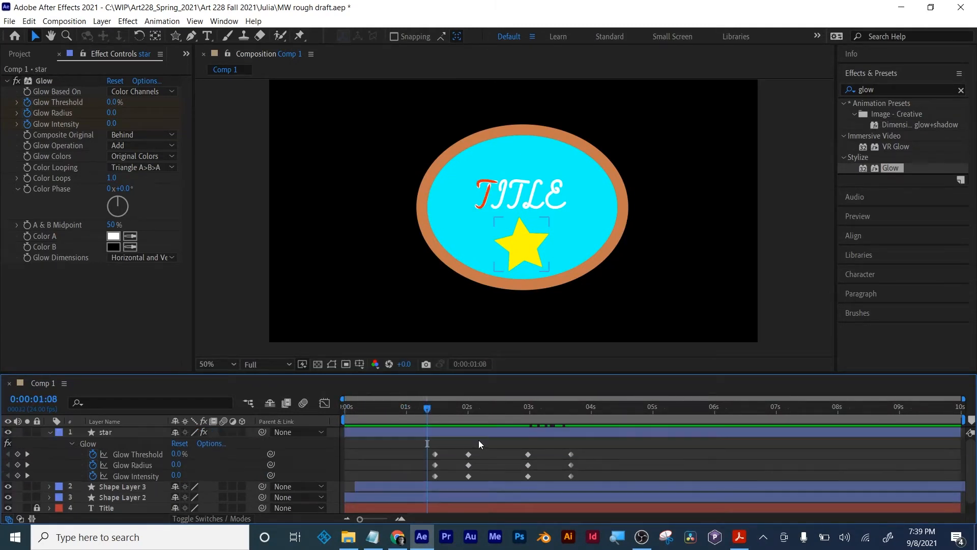
pyautogui.click(484, 434)
pyautogui.press('u')
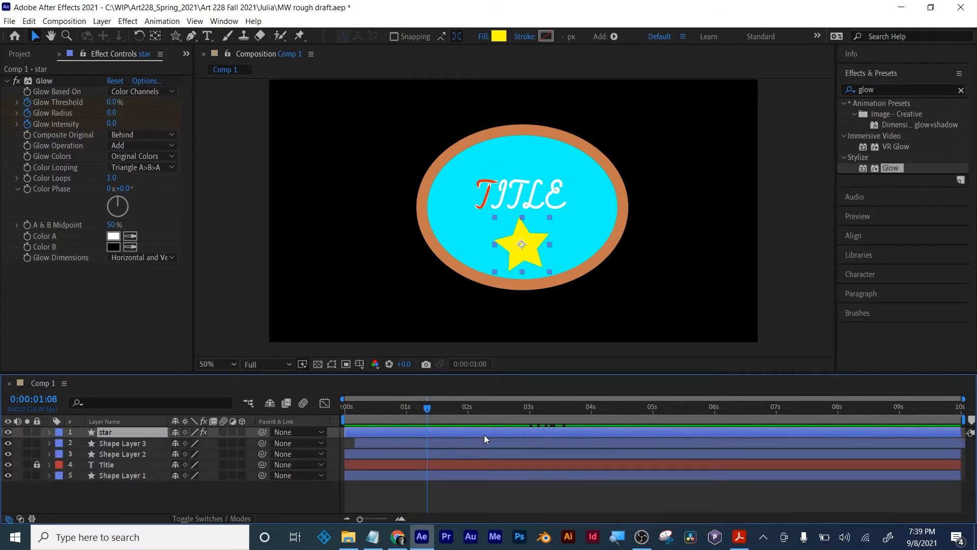
pyautogui.click(468, 496)
# - Import the pastry image from the Desktop into the project as footage
pyautogui.click(17, 52)
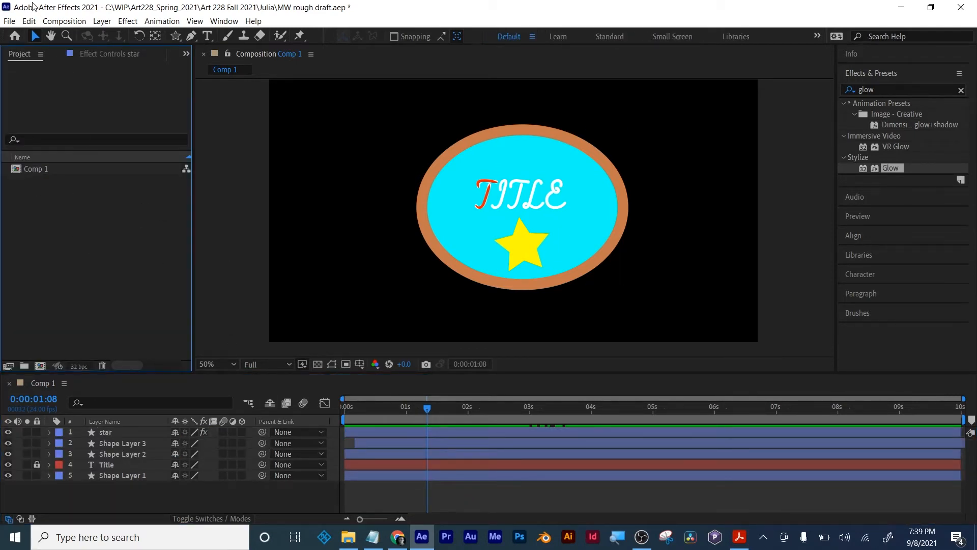
pyautogui.click(9, 20)
pyautogui.moveTo(21, 181)
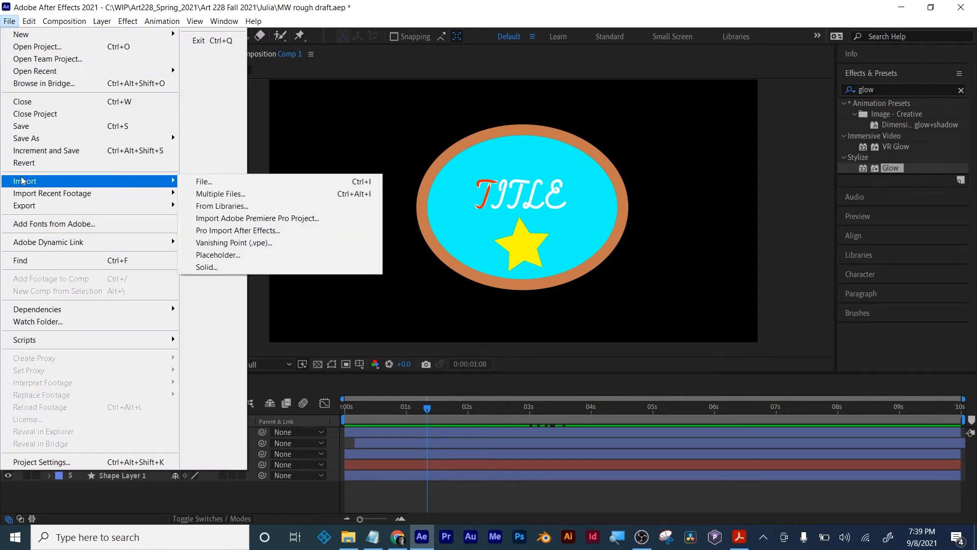
pyautogui.click(257, 182)
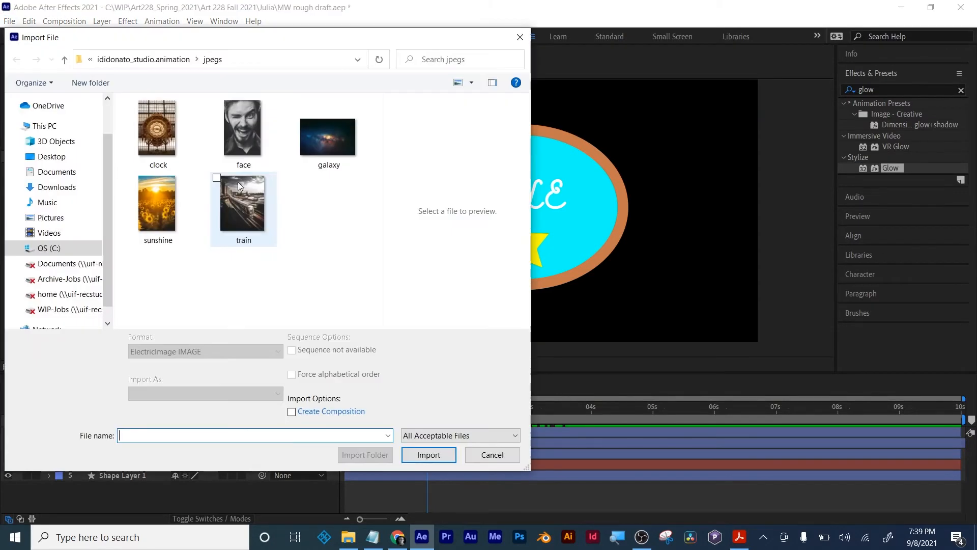
pyautogui.click(51, 156)
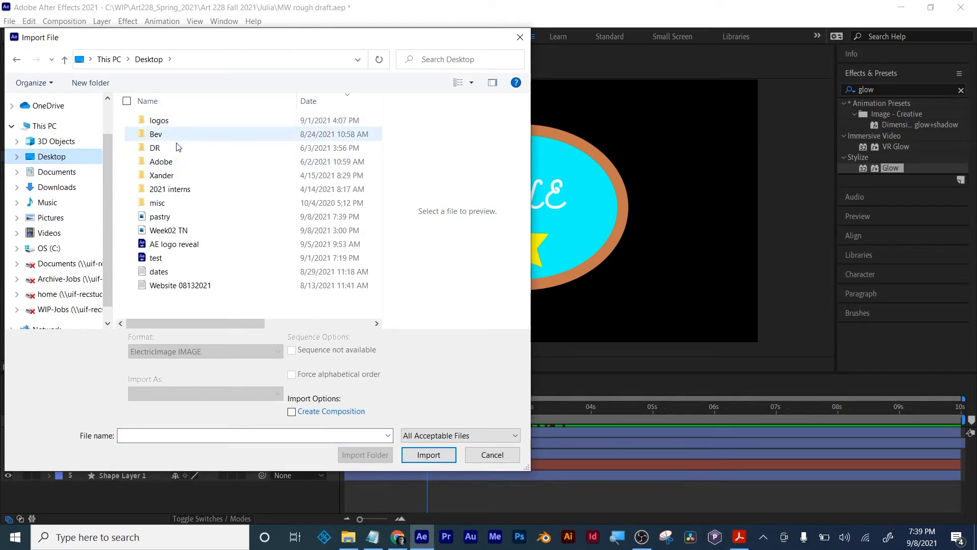
pyautogui.click(163, 216)
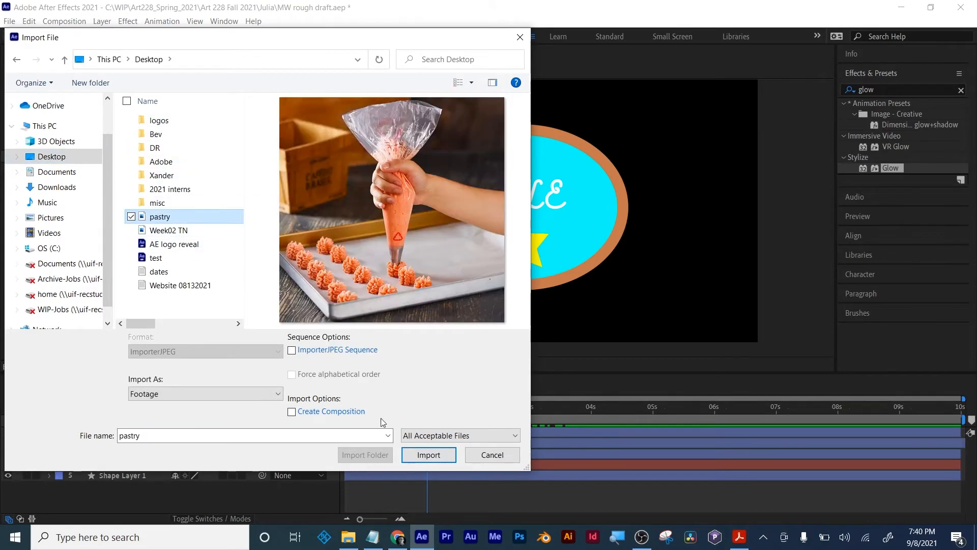
pyautogui.click(429, 455)
# - Add pastry.jpg to Comp 1 above the star layer and scale it to 58%
pyautogui.moveTo(61, 187); pyautogui.dragTo(129, 431)
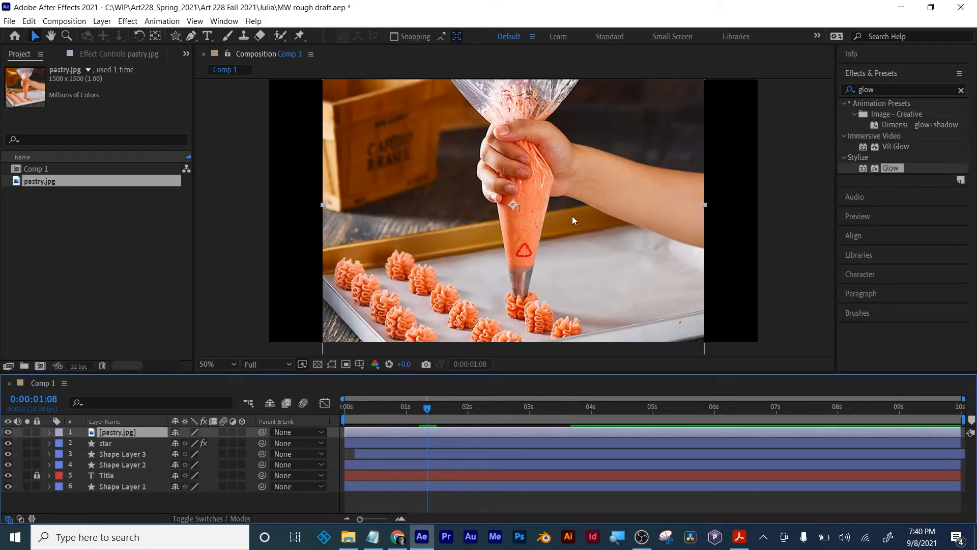
pyautogui.press('s')
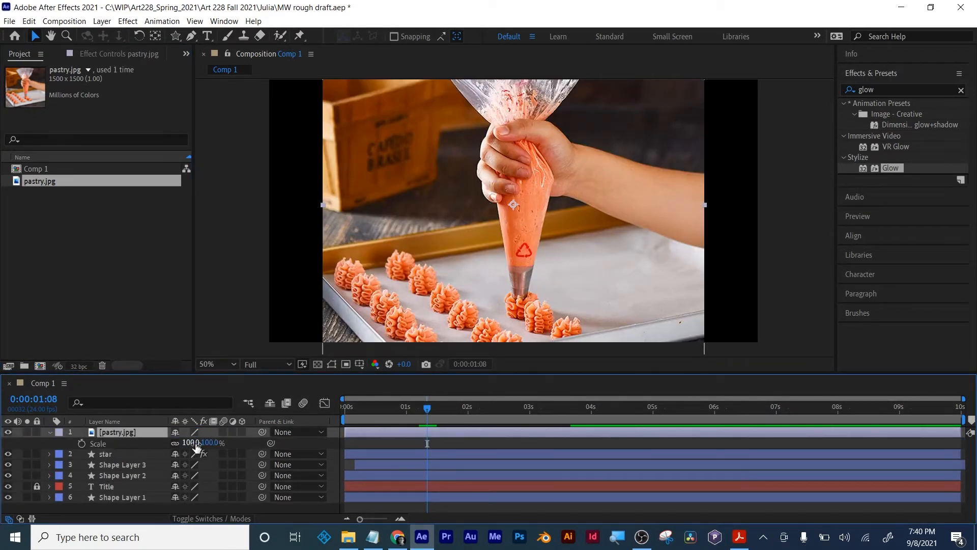
pyautogui.moveTo(192, 446); pyautogui.dragTo(164, 444)
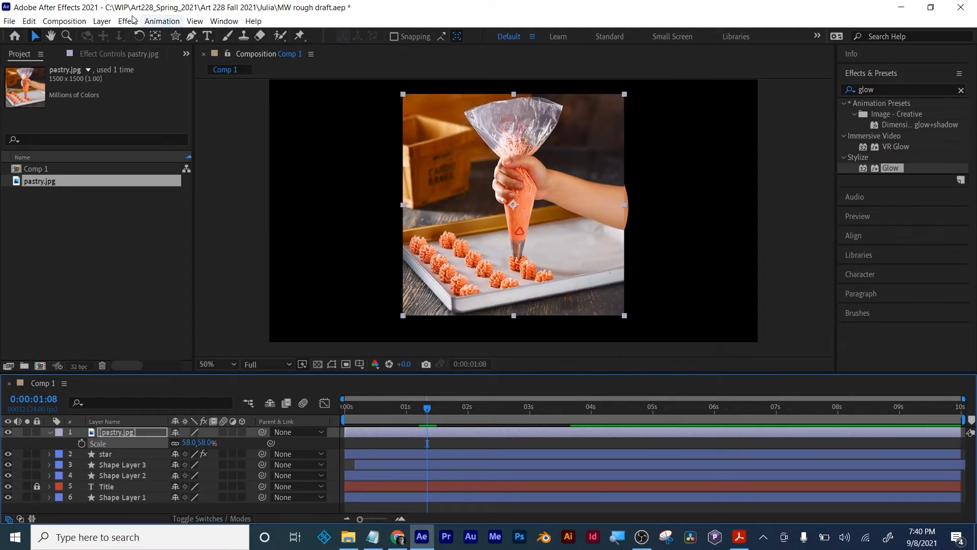
# - Draw a closed Pen tool mask on the pastry.jpg layer around the piping bag, hand and forearm
pyautogui.click(193, 34)
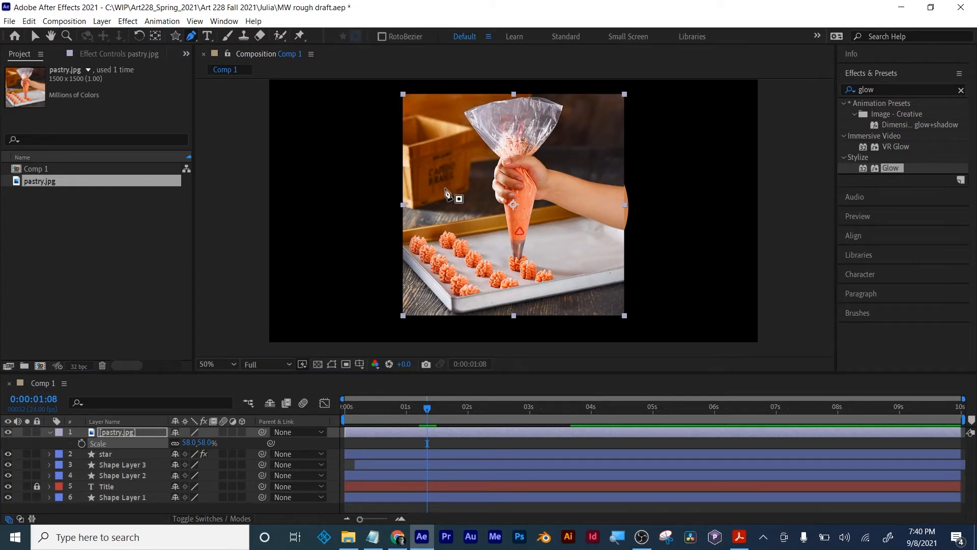
pyautogui.click(531, 153)
pyautogui.click(556, 122)
pyautogui.click(563, 106)
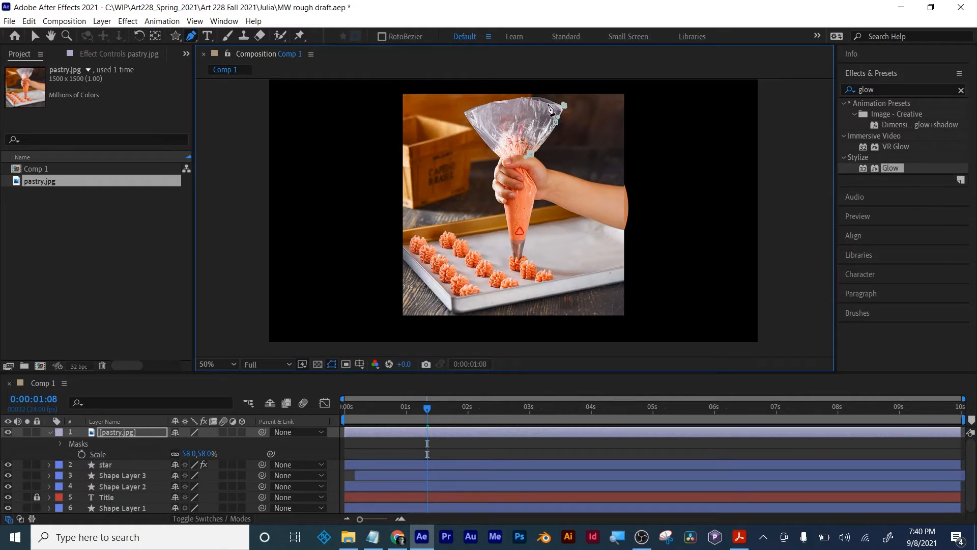
pyautogui.click(547, 102)
pyautogui.click(514, 100)
pyautogui.click(465, 117)
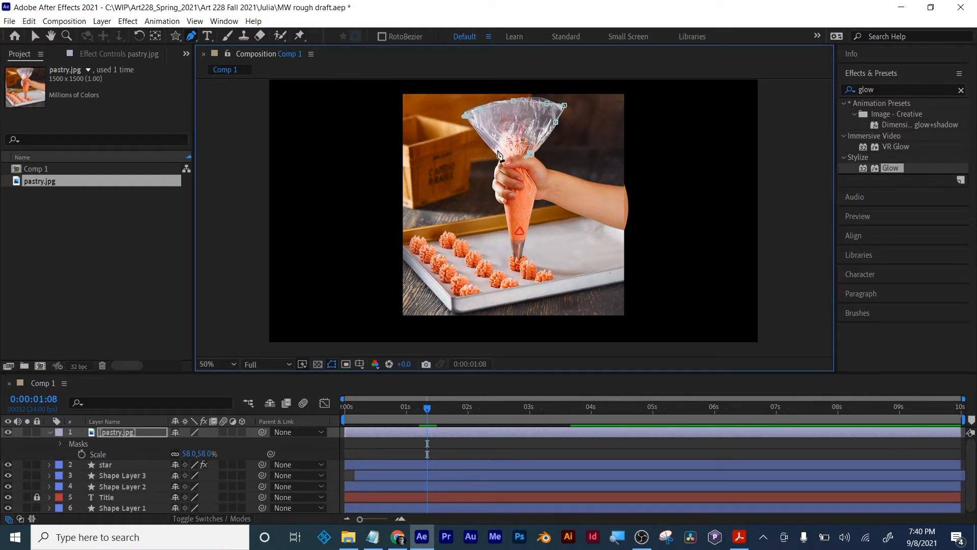
pyautogui.click(493, 183)
pyautogui.click(505, 212)
pyautogui.click(514, 253)
pyautogui.click(534, 197)
pyautogui.click(596, 218)
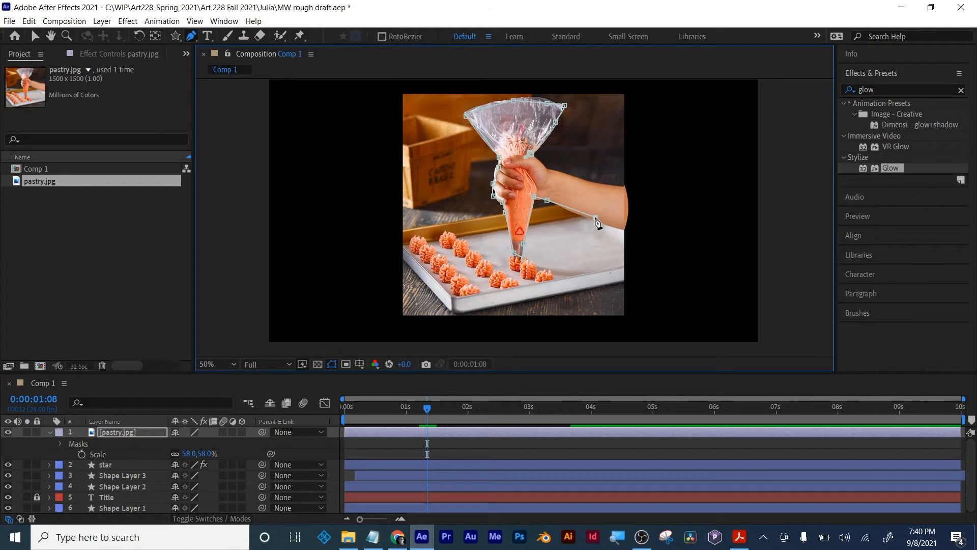
pyautogui.click(616, 223)
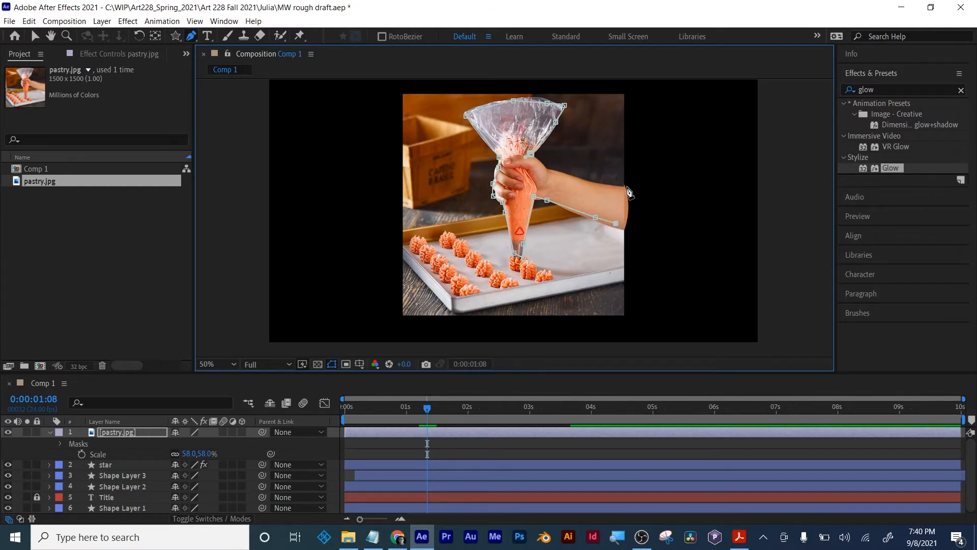
pyautogui.click(567, 173)
pyautogui.click(545, 168)
pyautogui.click(531, 155)
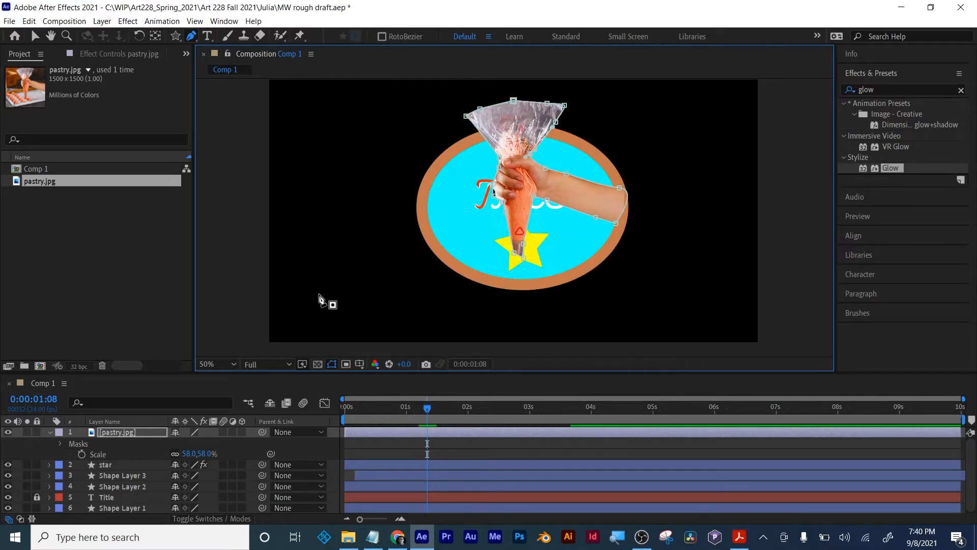
# - Move the pastry.jpg layer to position 782, 262 so the piping tip sits at the start of the title's first T
pyautogui.click(457, 435)
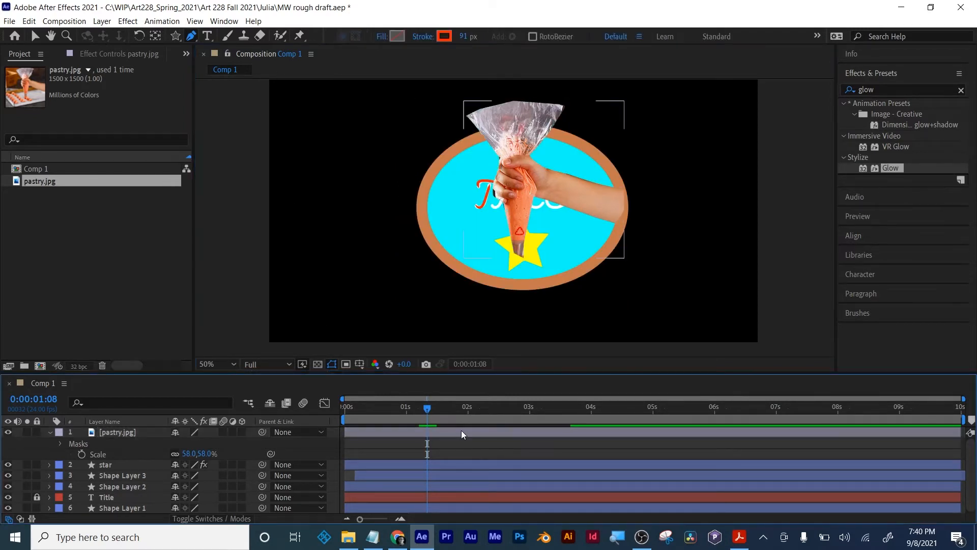
pyautogui.press('p')
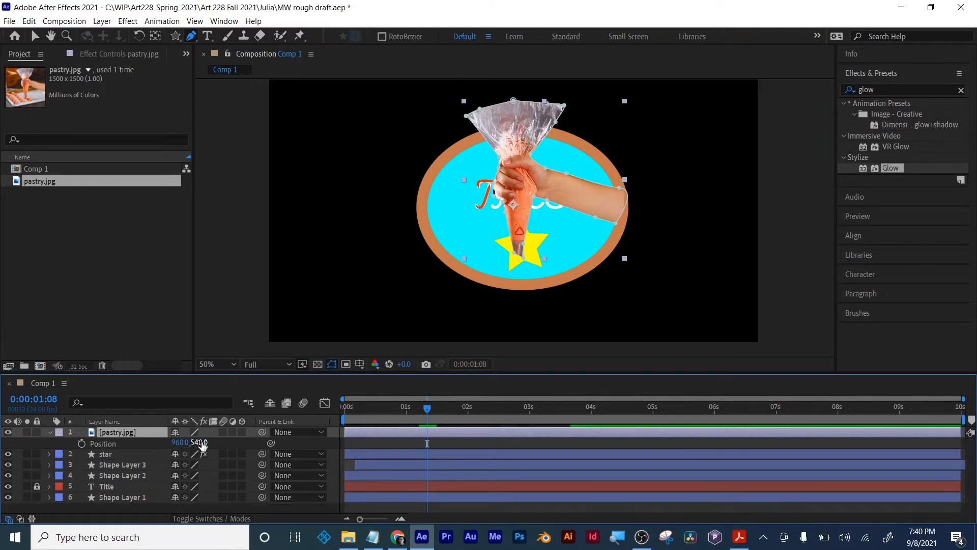
pyautogui.moveTo(199, 442); pyautogui.dragTo(66, 408)
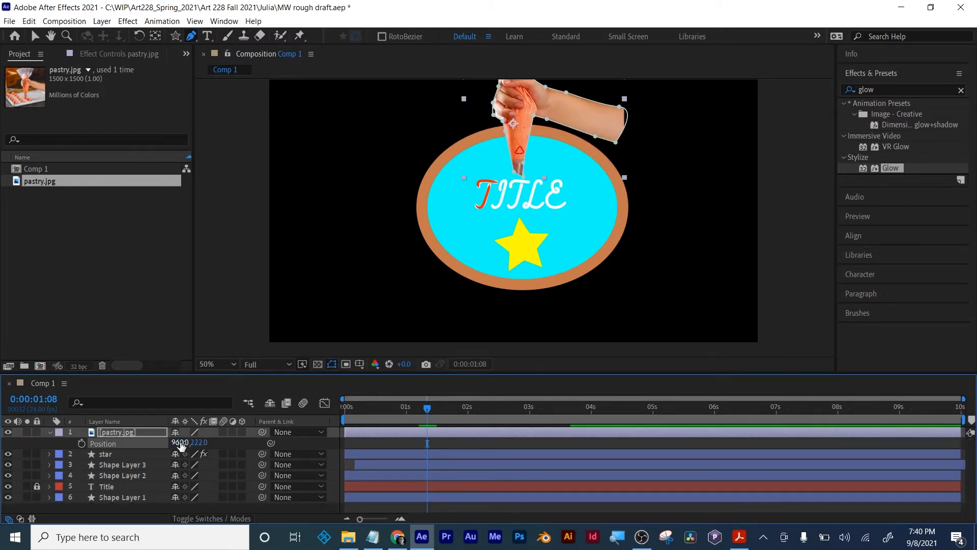
pyautogui.moveTo(181, 442); pyautogui.dragTo(104, 442)
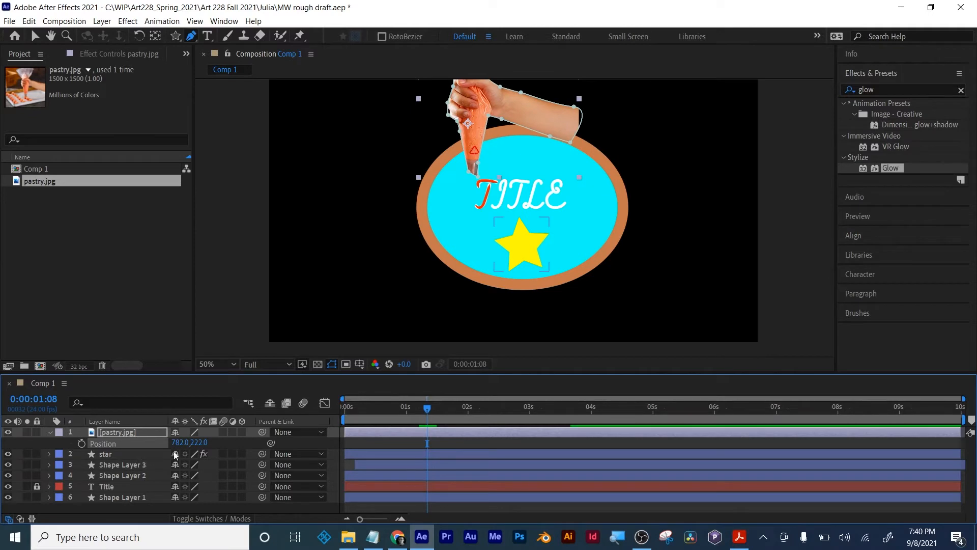
pyautogui.moveTo(200, 442); pyautogui.dragTo(224, 443)
pyautogui.click(425, 408)
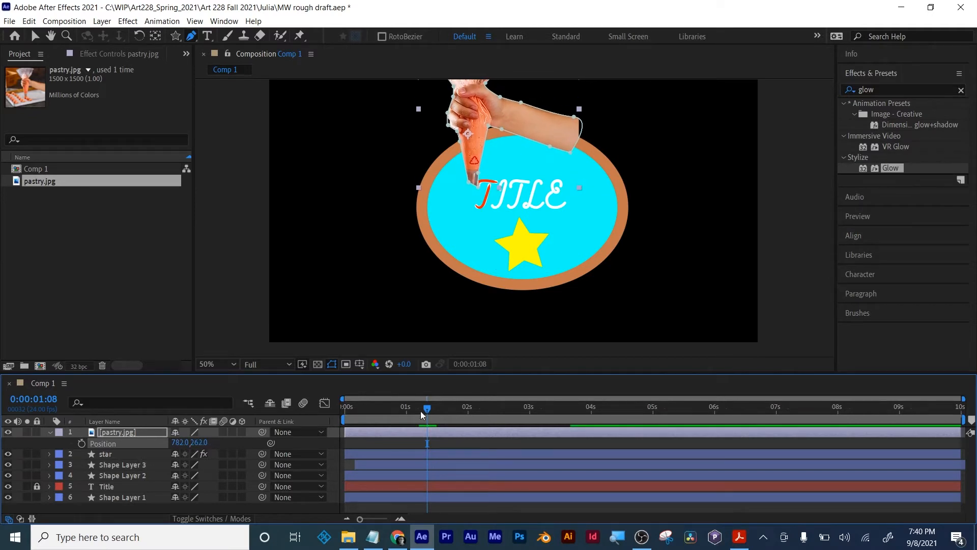
# - Start Position keyframes for pastry.jpg at 0:00:00:00 and keyframe it at 853, 242 at 0:00:00:09, where the T's crossbar ends
pyautogui.moveTo(425, 411); pyautogui.dragTo(333, 411)
pyautogui.scroll(4, 490, 236)
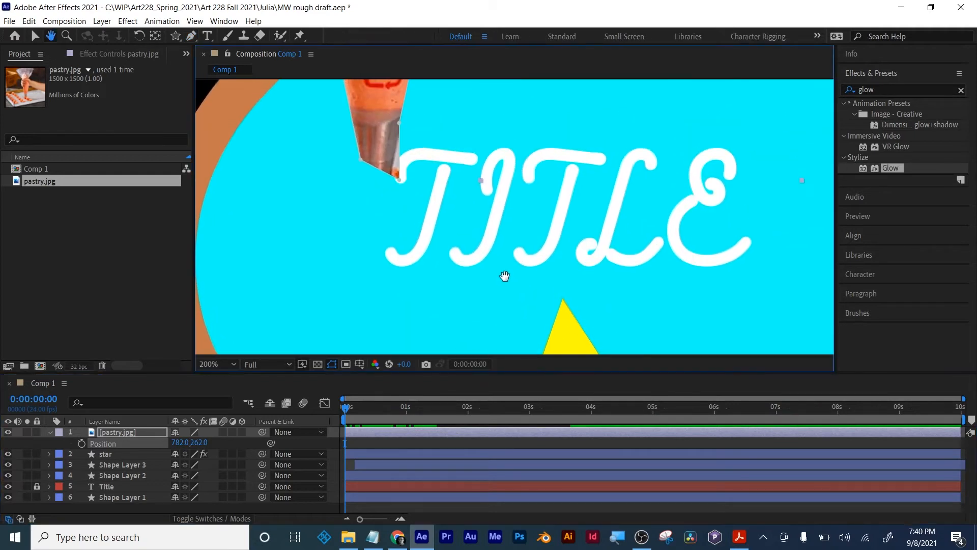
pyautogui.click(77, 445)
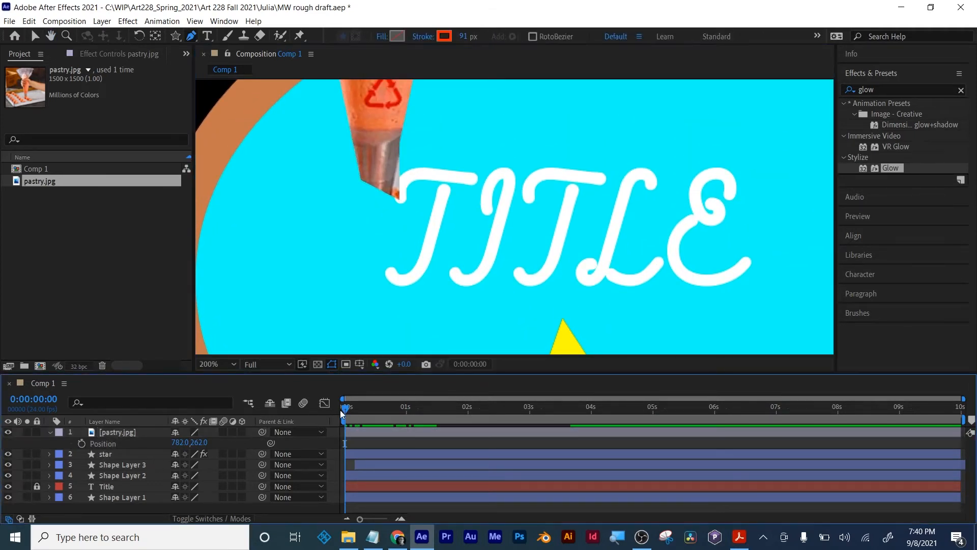
pyautogui.click(81, 443)
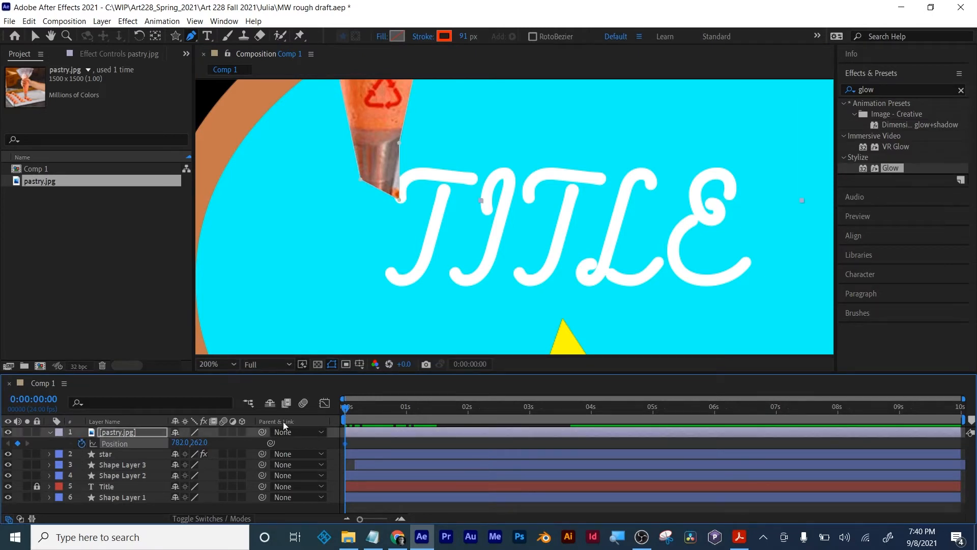
pyautogui.click(358, 411)
pyautogui.moveTo(358, 411); pyautogui.dragTo(370, 411)
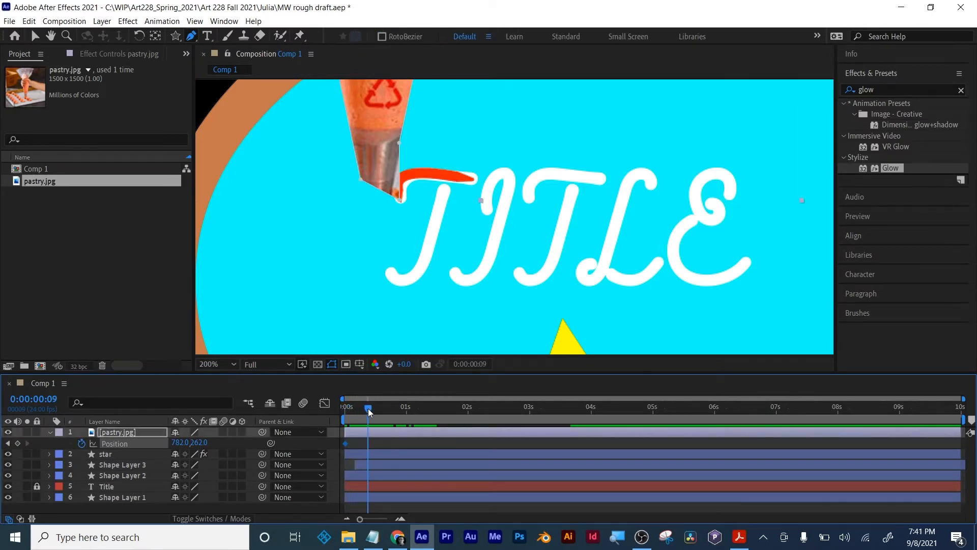
pyautogui.moveTo(176, 441)
pyautogui.mouseDown()
pyautogui.moveTo(220, 441)
pyautogui.moveTo(193, 440)
pyautogui.mouseUp()
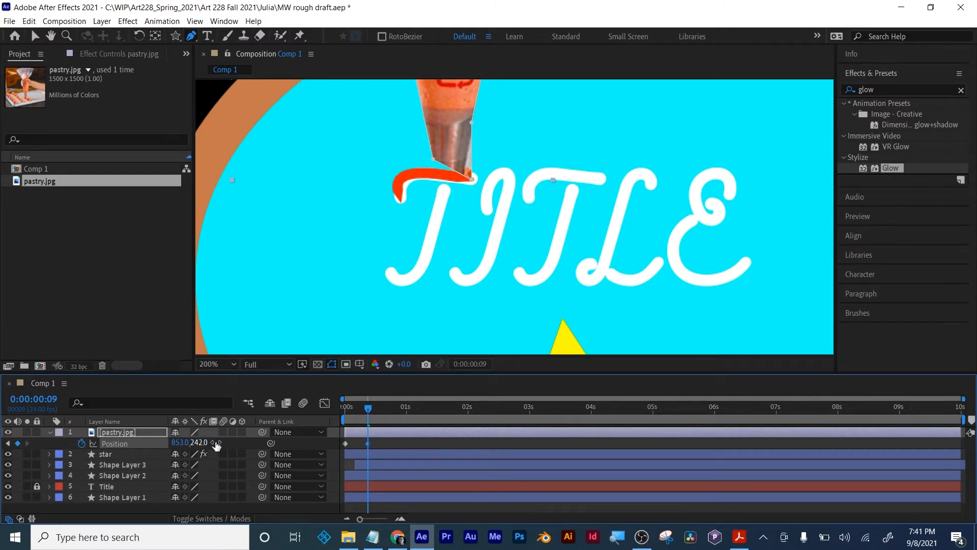
# - Shift Shape Layer 2 and Shape Layer 3 together about two frames later so the red strokes follow the piping tip
pyautogui.moveTo(367, 410); pyautogui.dragTo(395, 431)
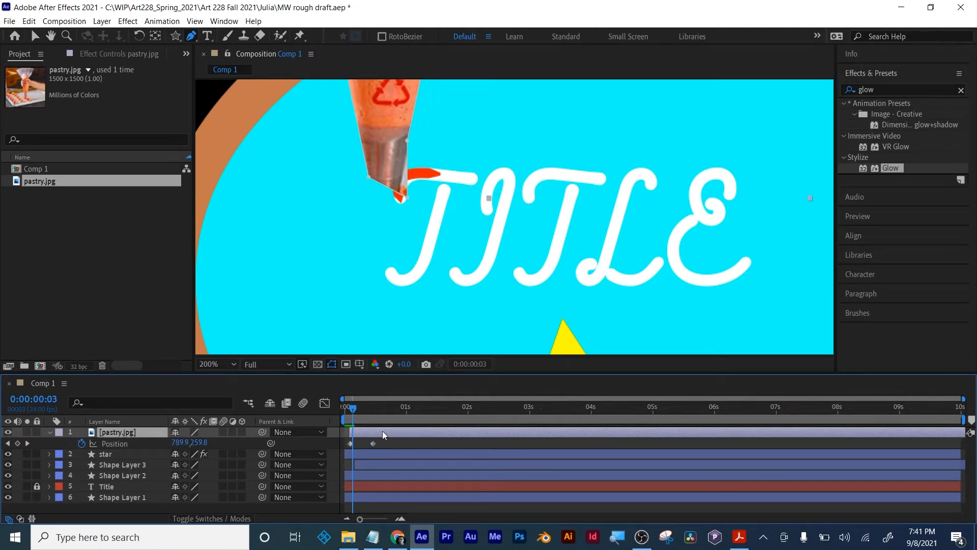
pyautogui.moveTo(345, 413)
pyautogui.mouseDown()
pyautogui.moveTo(363, 412)
pyautogui.moveTo(354, 414)
pyautogui.mouseUp()
pyautogui.click(395, 457)
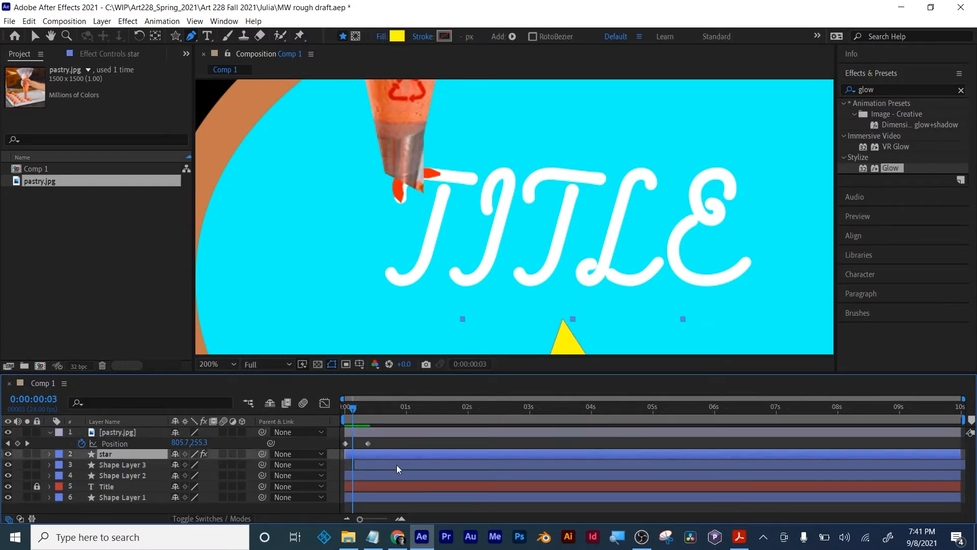
pyautogui.click(396, 468)
pyautogui.keyDown('shift'); pyautogui.click(396, 476); pyautogui.keyUp('shift')
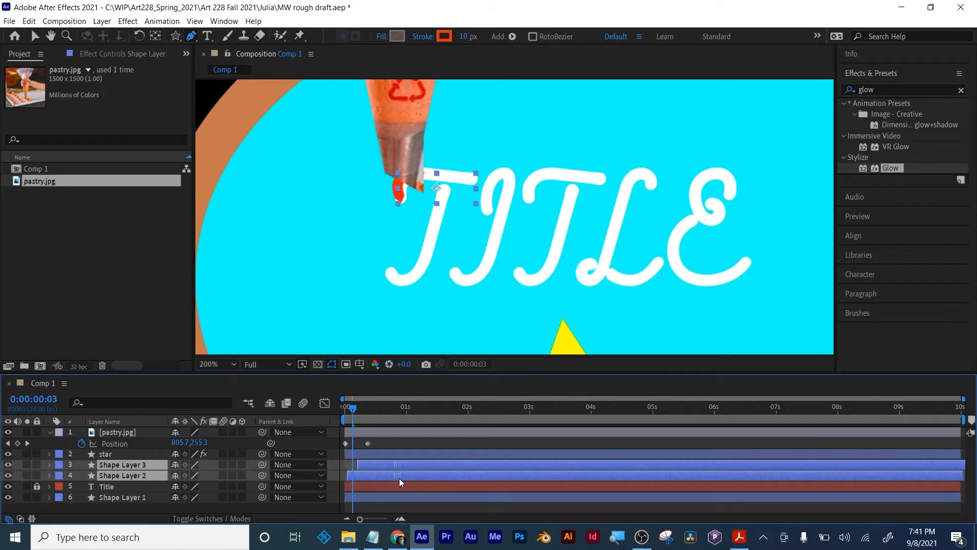
pyautogui.moveTo(354, 409); pyautogui.dragTo(373, 413)
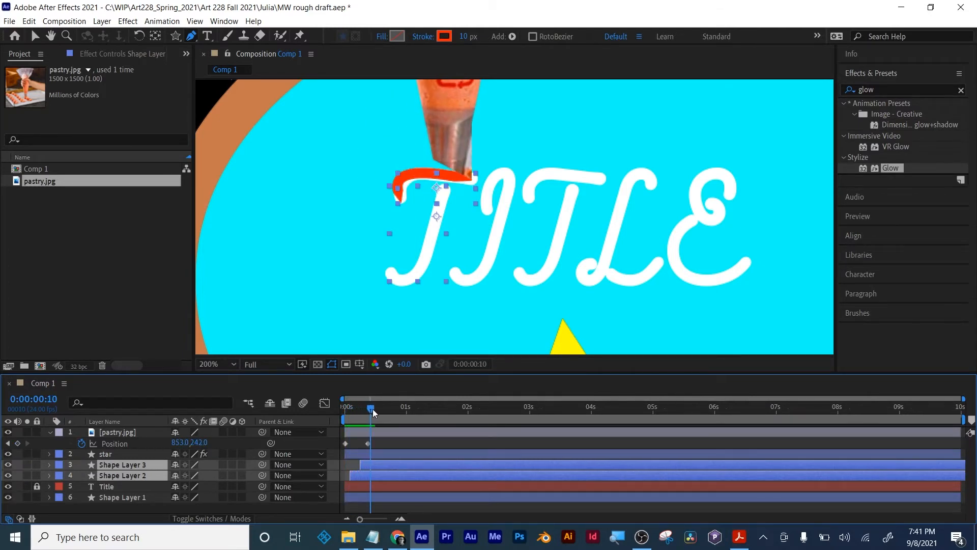
pyautogui.click(395, 442)
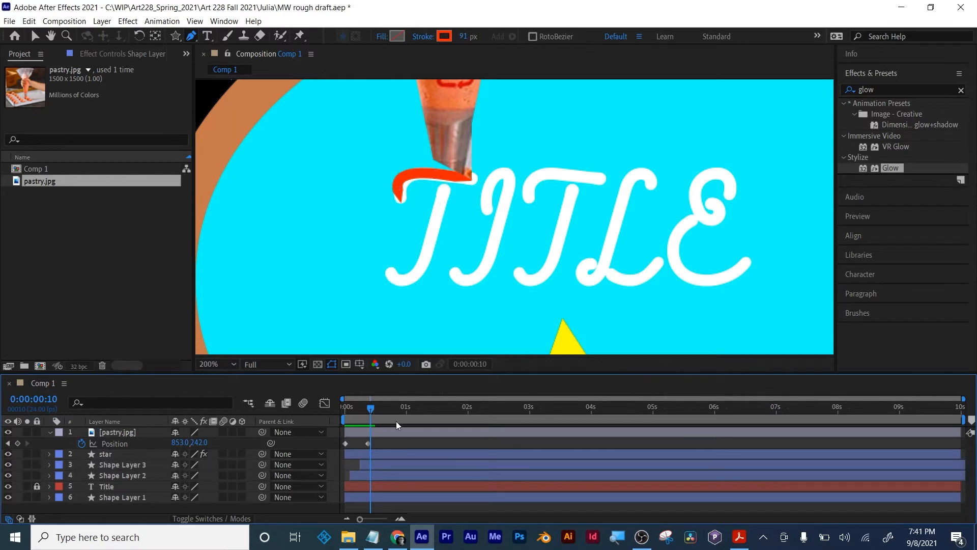
# - Hold pastry.jpg's position with a keyframe at 0:00:00:15, and keyframe it at 834, 255 at 0:00:00:18 for the T's stem
pyautogui.click(395, 430)
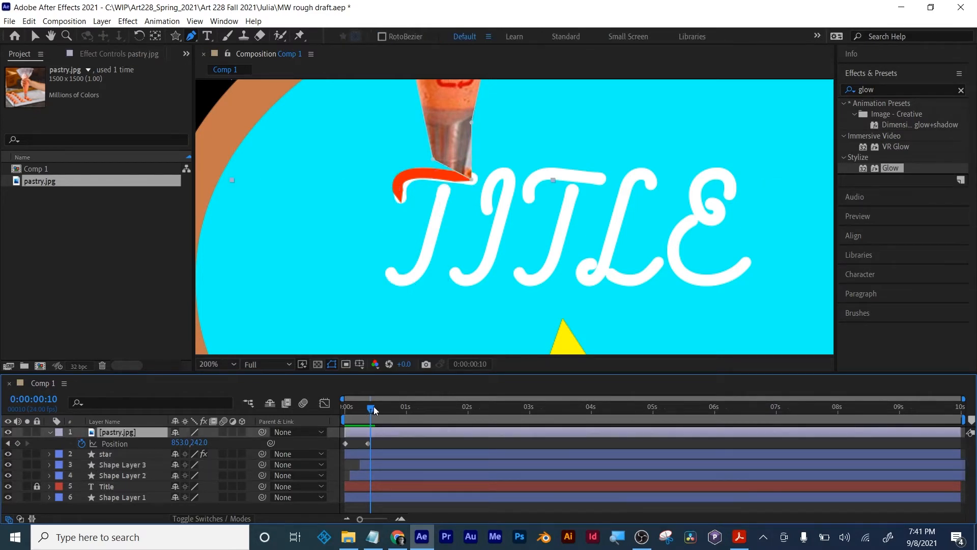
pyautogui.moveTo(374, 410)
pyautogui.mouseDown()
pyautogui.moveTo(405, 410)
pyautogui.moveTo(384, 407)
pyautogui.mouseUp()
pyautogui.click(17, 444)
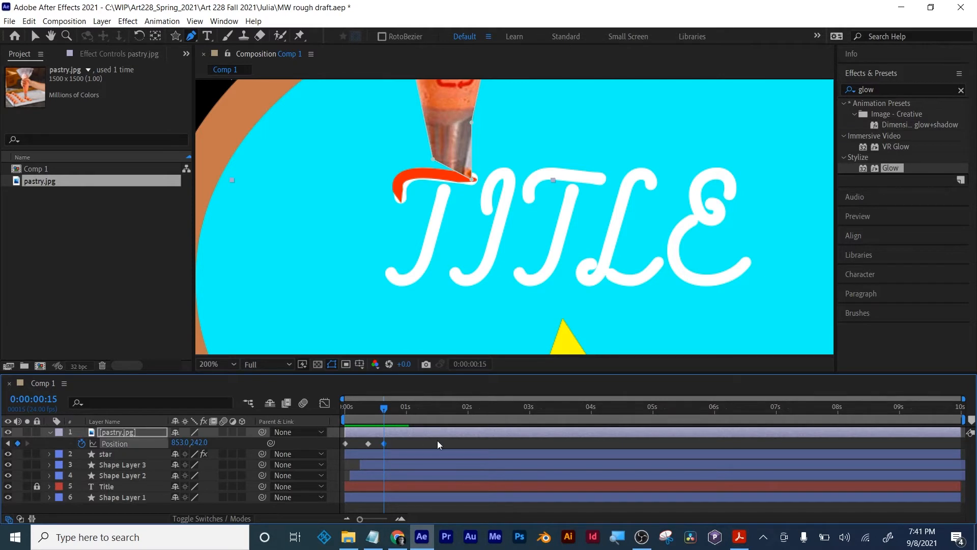
pyautogui.moveTo(383, 412); pyautogui.dragTo(392, 411)
pyautogui.moveTo(198, 442); pyautogui.dragTo(169, 444)
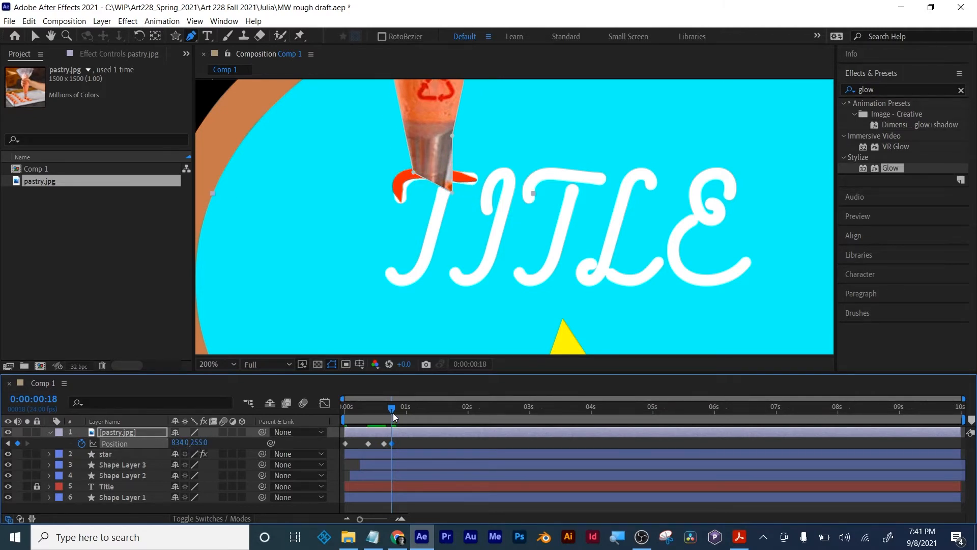
# - Keyframe pastry.jpg's position at 805, 339 at 0:00:00:23 and at 775, 330 at 0:00:01:07 to follow the T's stem and hook
pyautogui.moveTo(396, 413)
pyautogui.mouseDown()
pyautogui.moveTo(426, 411)
pyautogui.moveTo(406, 411)
pyautogui.mouseUp()
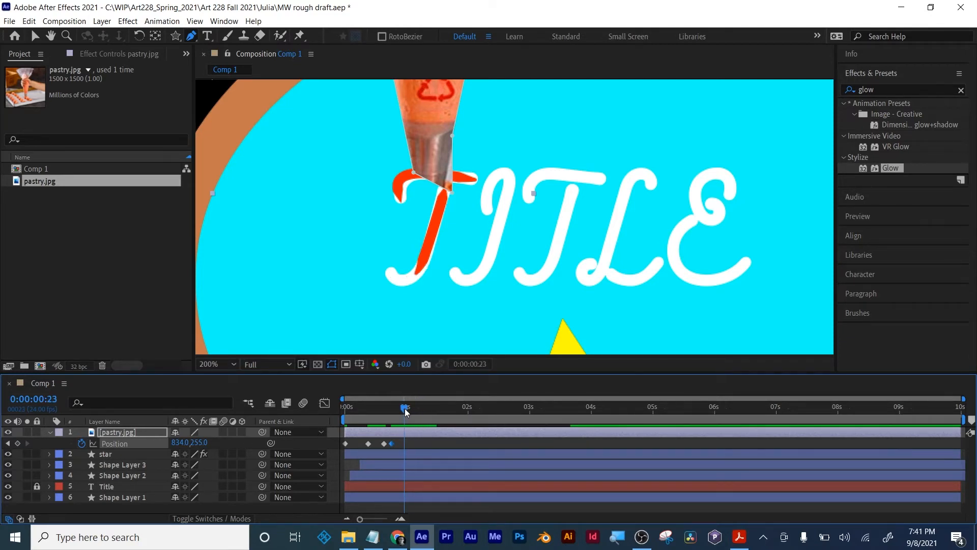
pyautogui.moveTo(199, 442); pyautogui.dragTo(230, 459)
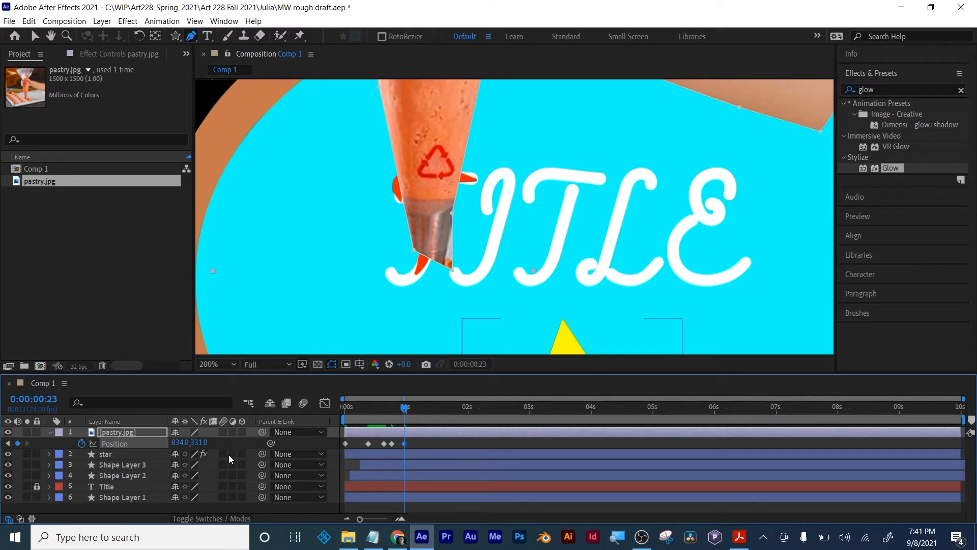
pyautogui.moveTo(179, 442)
pyautogui.mouseDown()
pyautogui.moveTo(162, 440)
pyautogui.moveTo(205, 444)
pyautogui.moveTo(174, 442)
pyautogui.mouseUp()
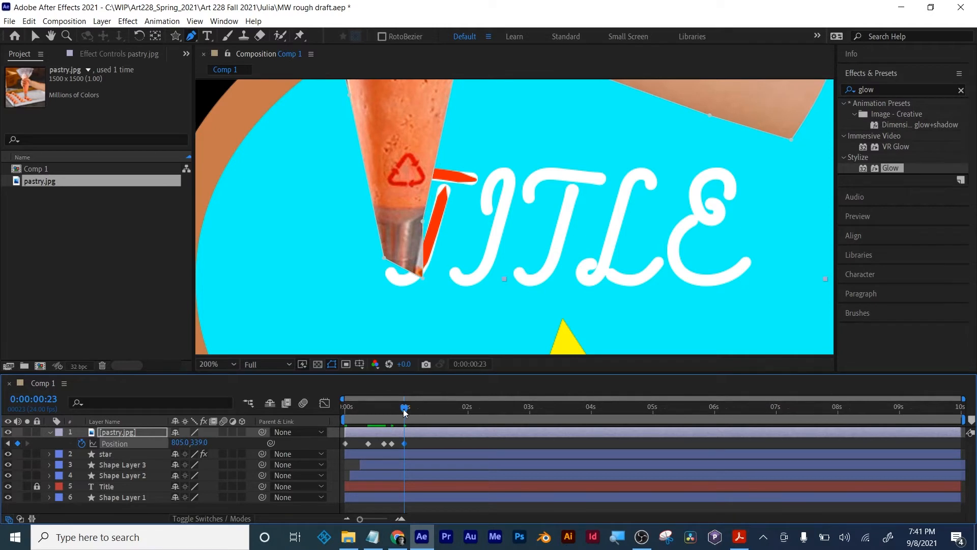
pyautogui.moveTo(404, 412); pyautogui.dragTo(425, 411)
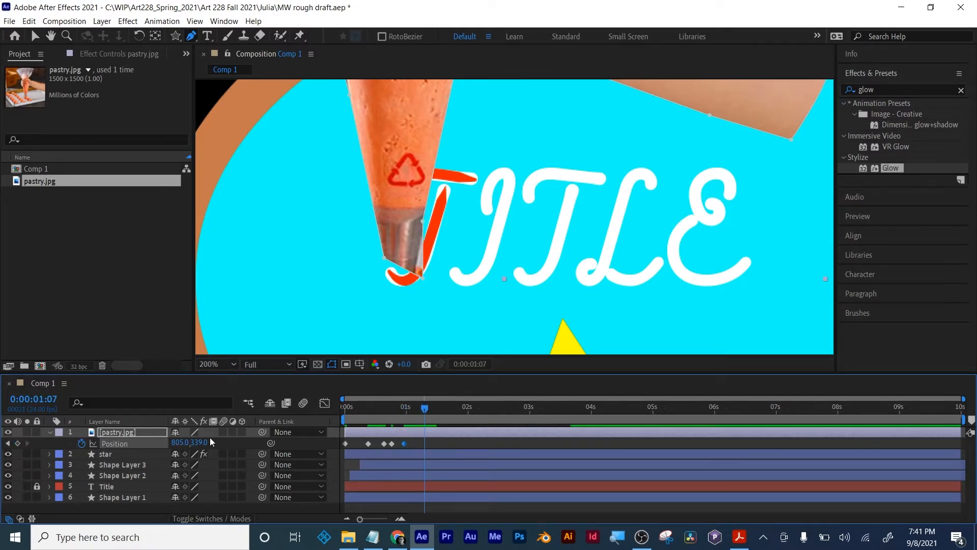
pyautogui.moveTo(179, 442)
pyautogui.mouseDown()
pyautogui.moveTo(159, 439)
pyautogui.moveTo(194, 442)
pyautogui.mouseUp()
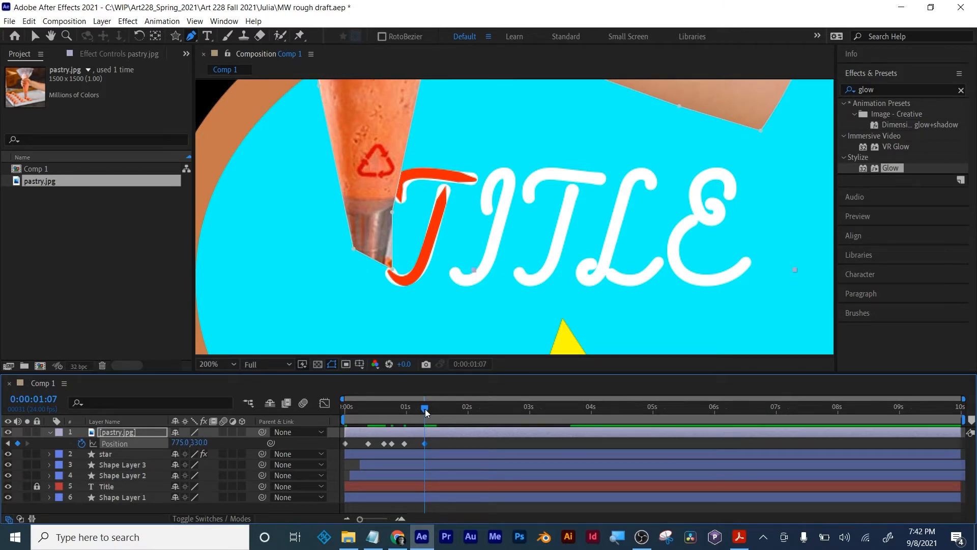
# - Review the piping-bag and star animation over the first two seconds with the whole composition in view, using the Selection tool
pyautogui.moveTo(426, 412); pyautogui.dragTo(335, 410)
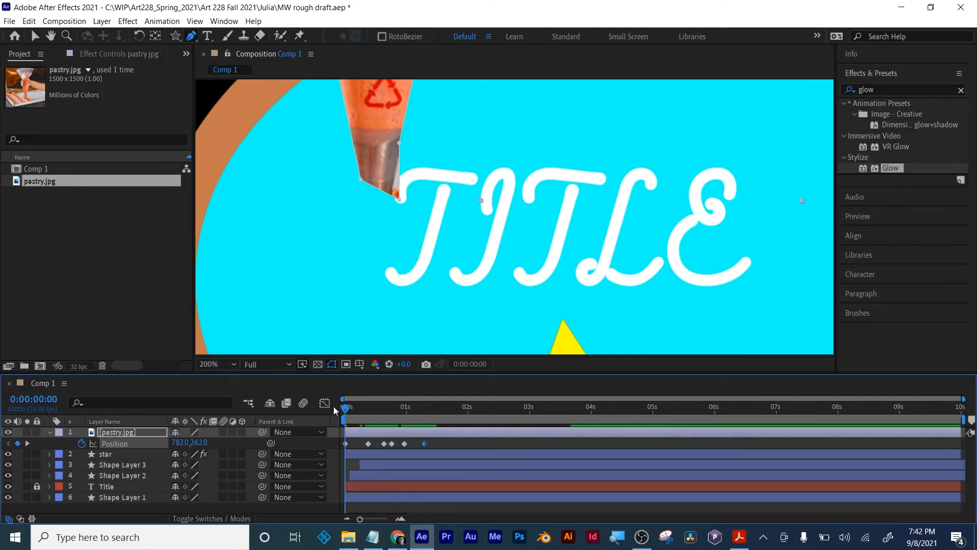
pyautogui.scroll(-3, 532, 176)
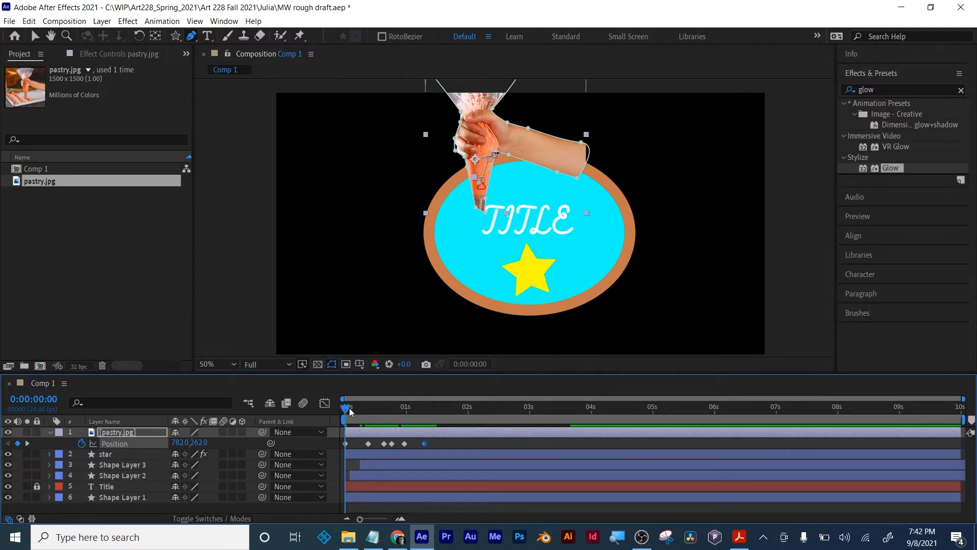
pyautogui.moveTo(350, 411); pyautogui.dragTo(433, 413)
pyautogui.click(475, 442)
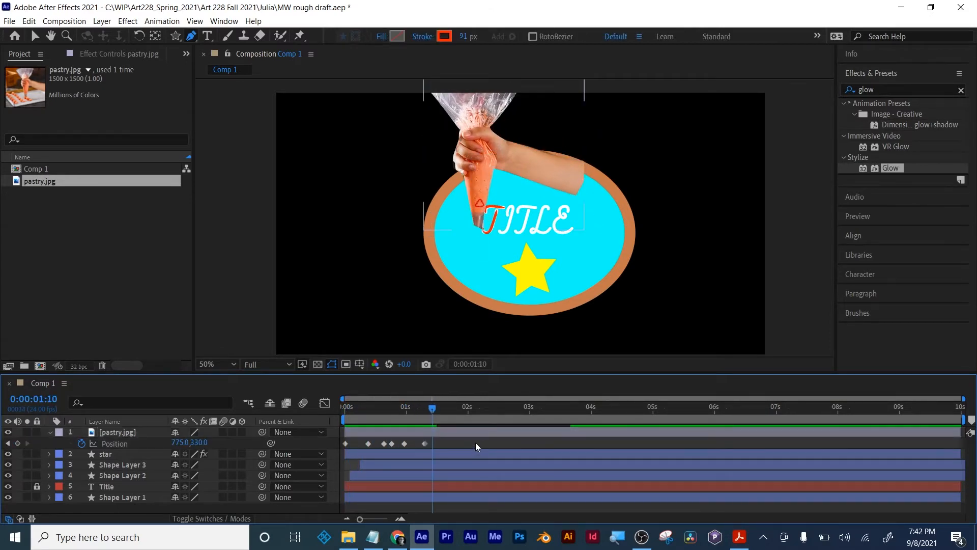
pyautogui.click(40, 35)
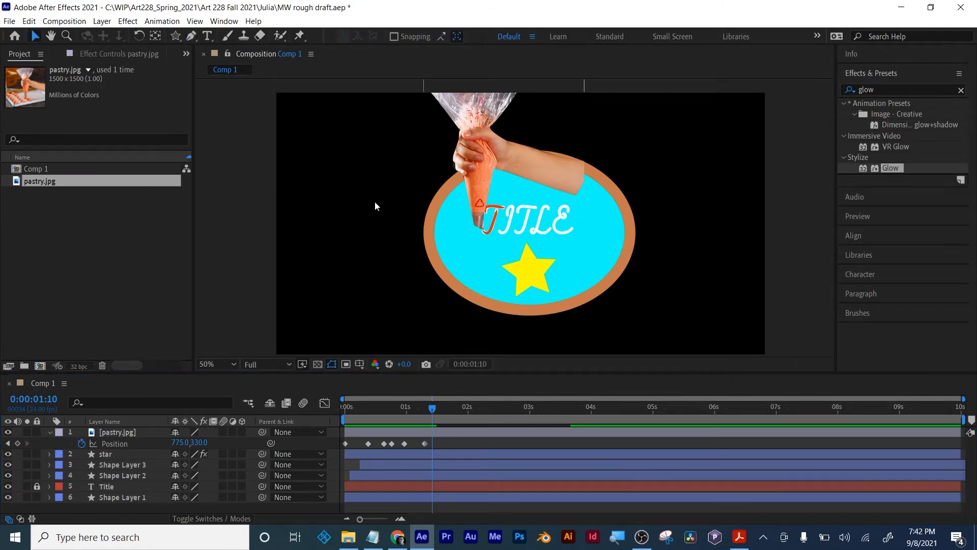
pyautogui.moveTo(432, 408); pyautogui.dragTo(391, 416)
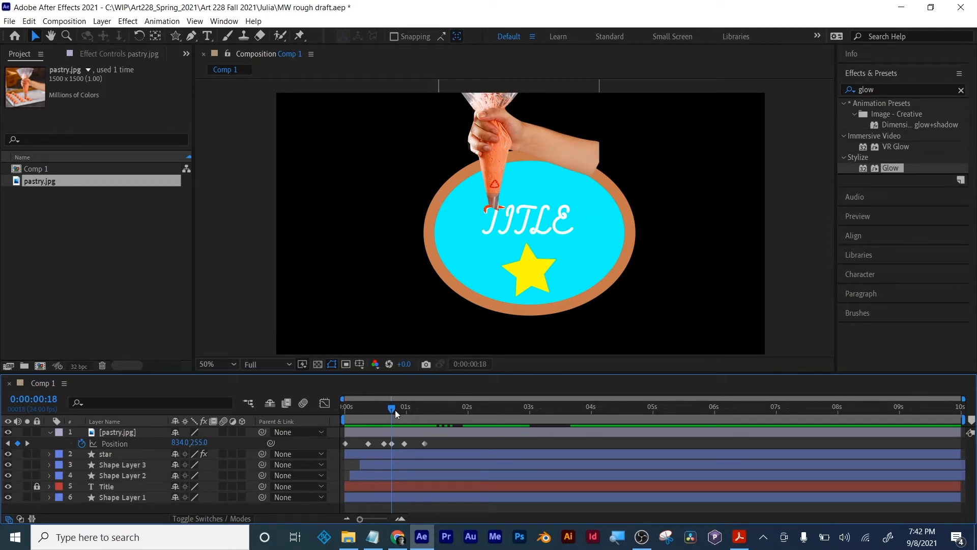
pyautogui.moveTo(395, 410); pyautogui.dragTo(463, 415)
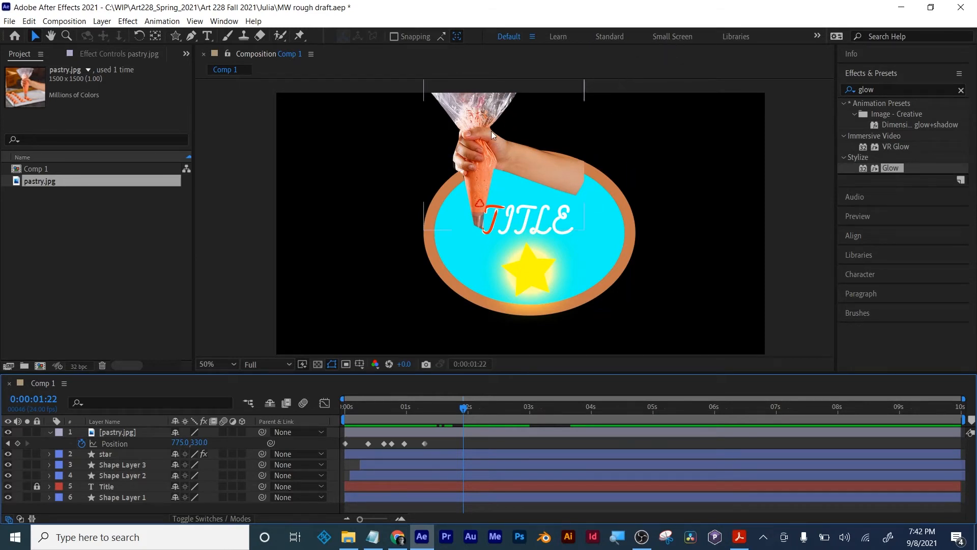
pyautogui.moveTo(460, 410); pyautogui.dragTo(367, 419)
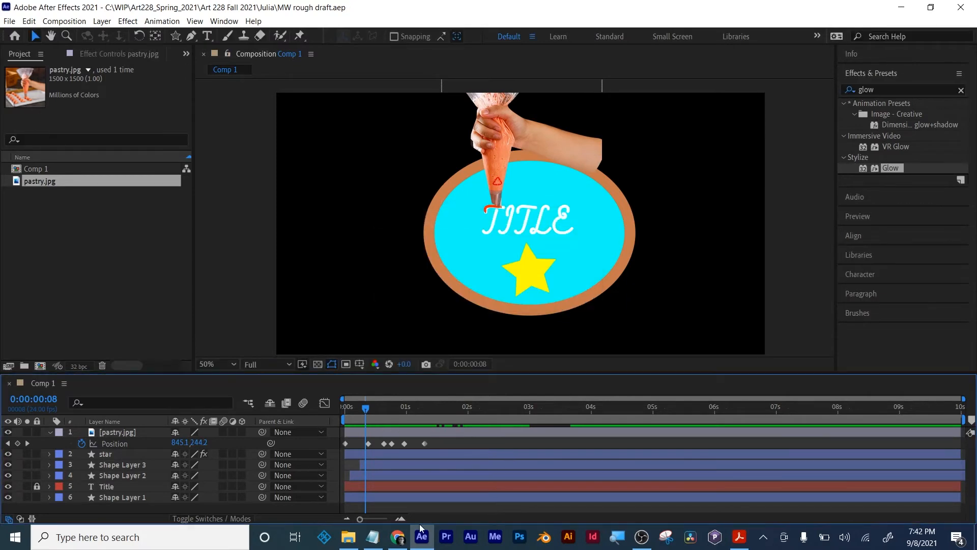
# - Switch to Acrobat, view the first page of the Pastry Productions storyboard PDF, and close the document
pyautogui.click(738, 537)
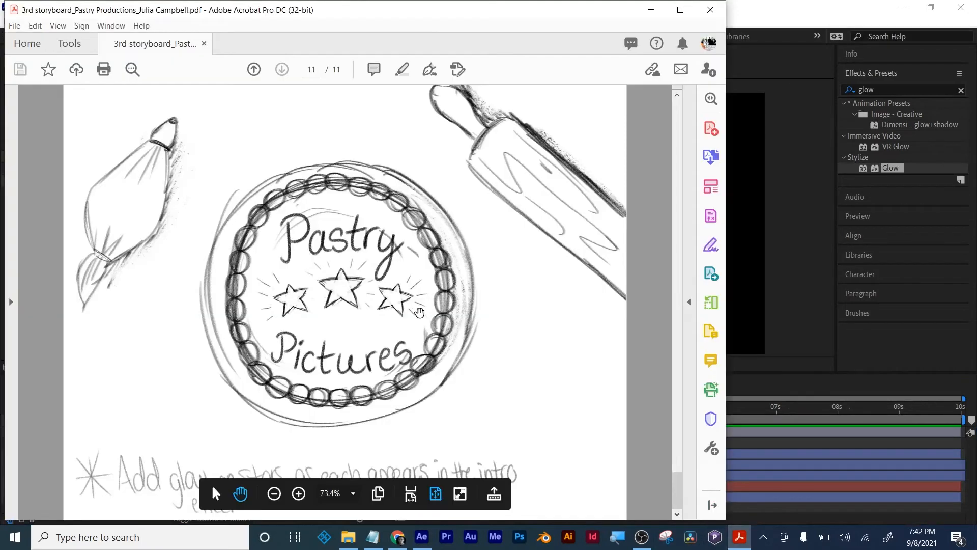
pyautogui.press('Home')
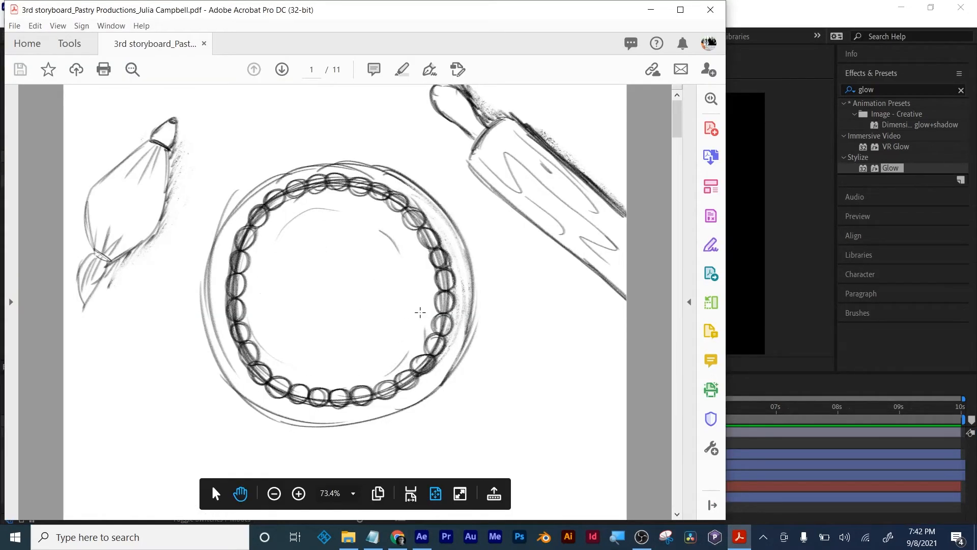
pyautogui.click(712, 11)
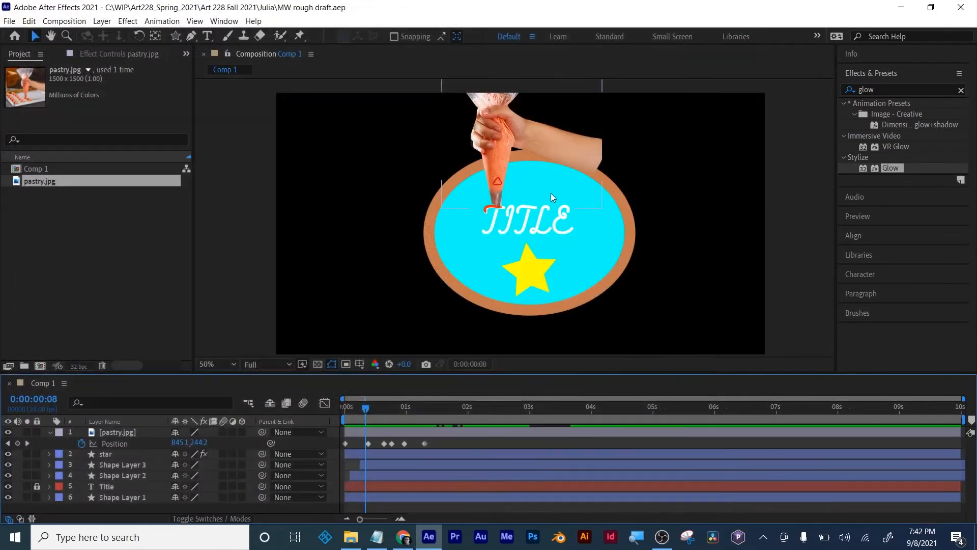
# - Switch to File Explorer and open the MotionGraphic_StoryBoard image from its student folder in Art 228 Fall 2021
pyautogui.scroll(-1, 530, 288)
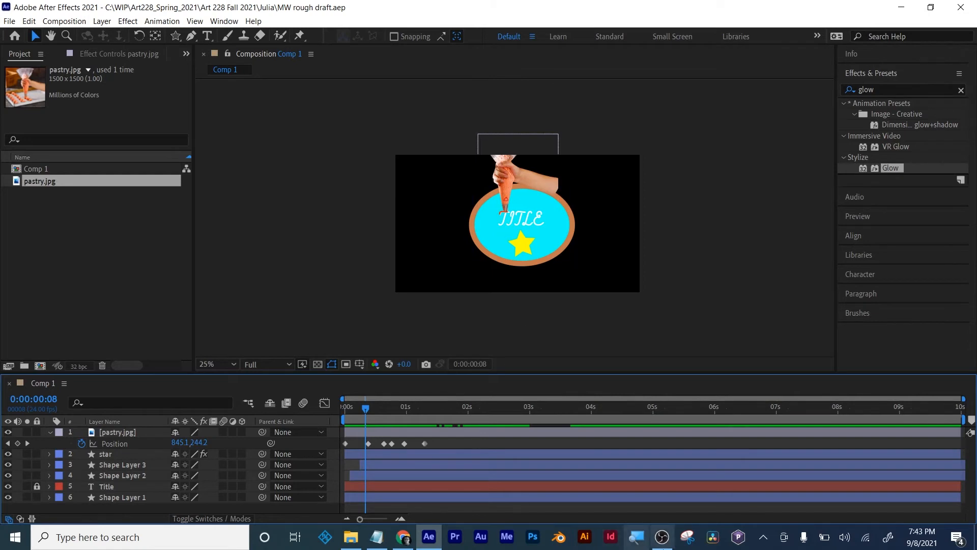
pyautogui.click(352, 539)
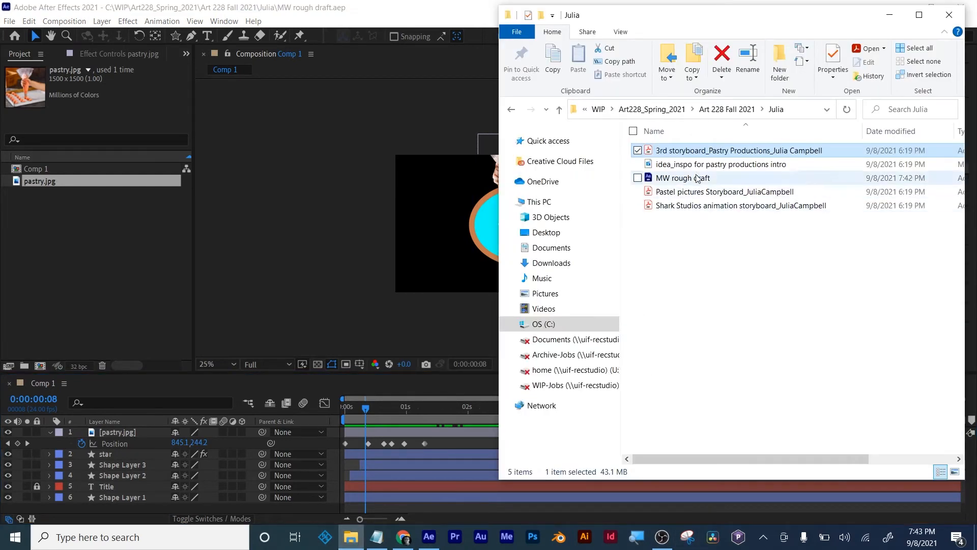
pyautogui.click(716, 108)
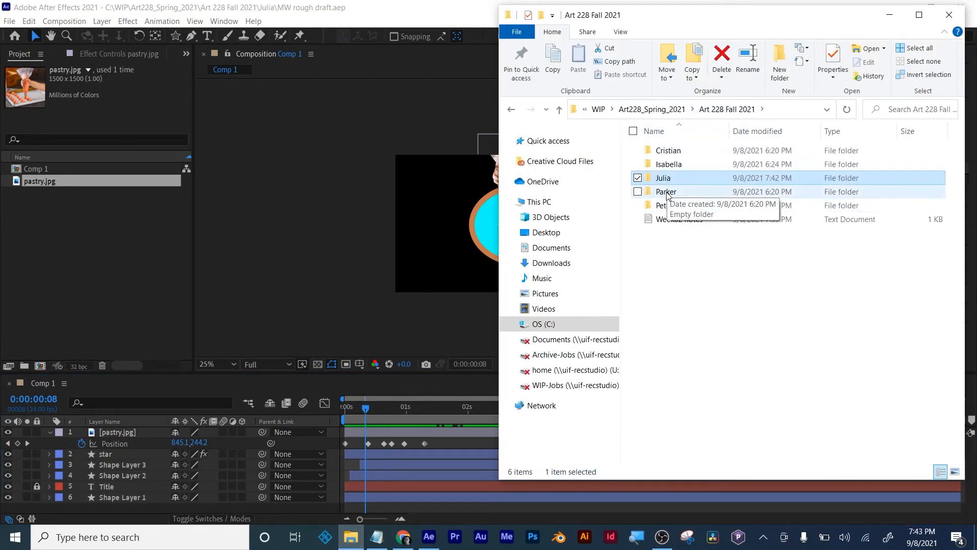
pyautogui.doubleClick(667, 192)
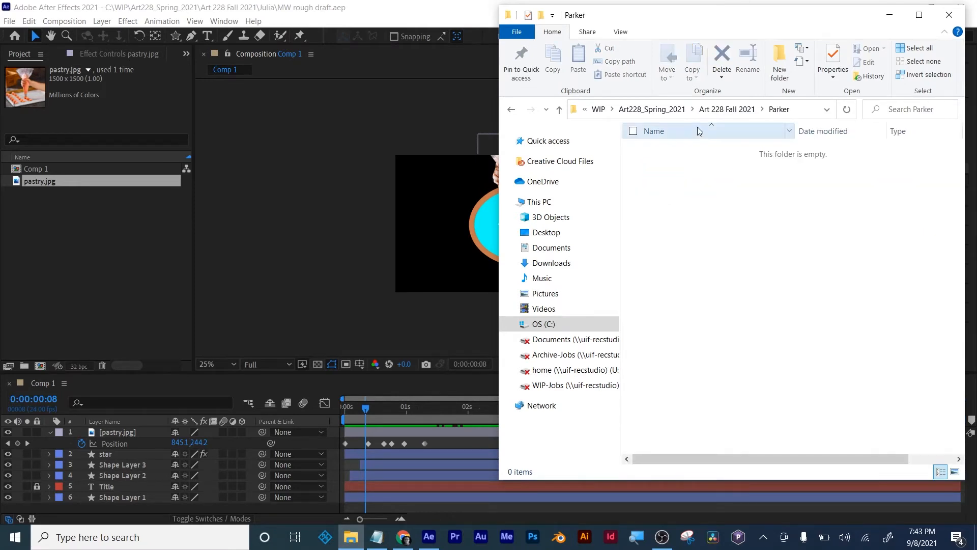
pyautogui.click(723, 111)
pyautogui.doubleClick(672, 202)
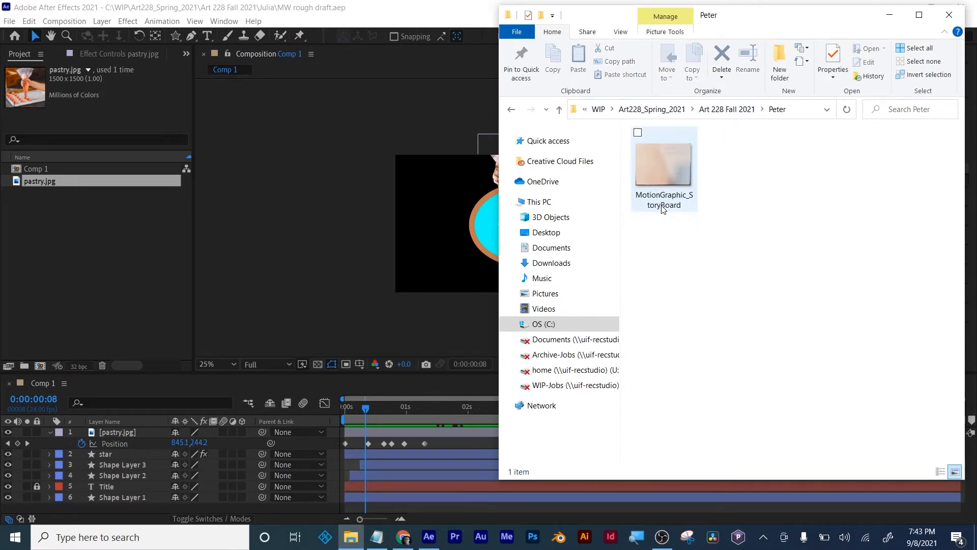
pyautogui.doubleClick(661, 162)
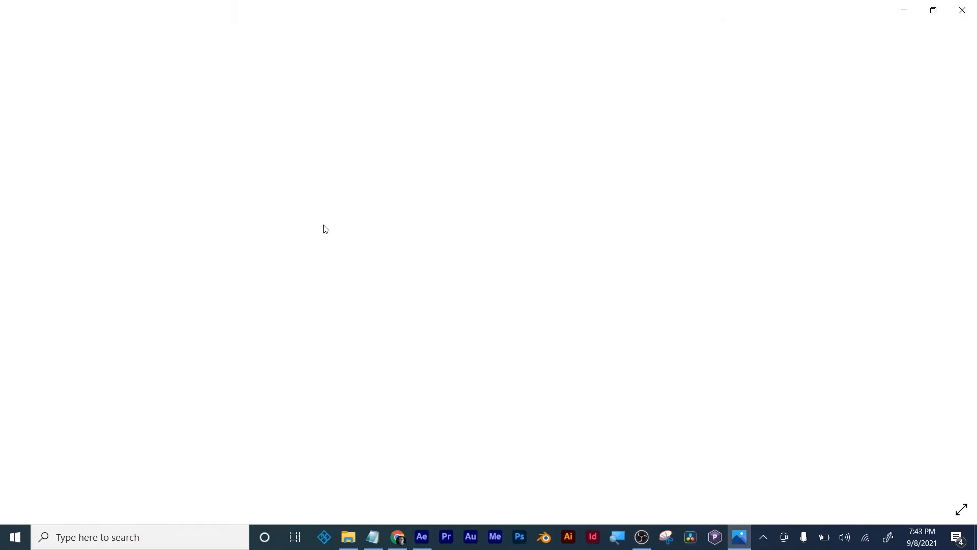
# - Examine the storyboard's letter-by-letter Sword fade and the thrusting sword with its shine, and return to After Effects
pyautogui.scroll(3, 560, 230)
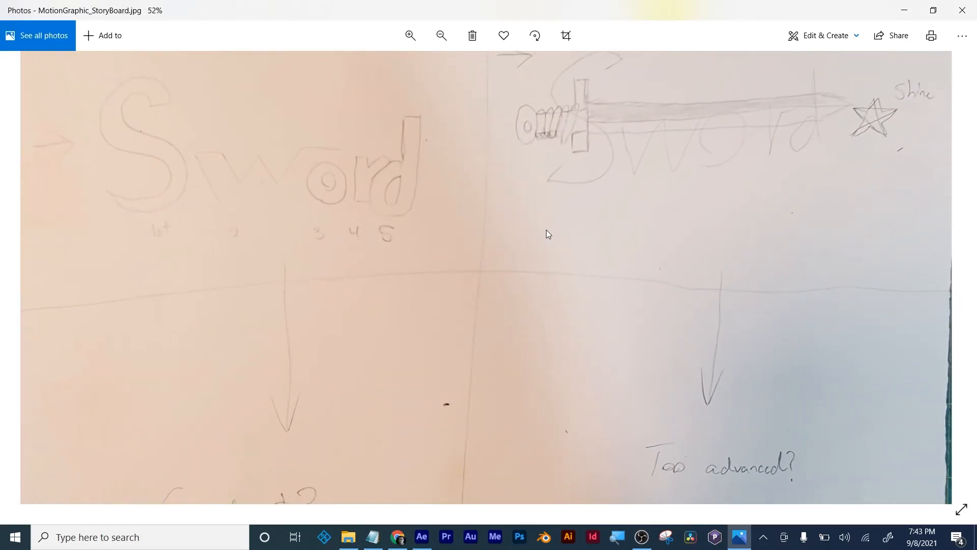
pyautogui.moveTo(708, 178); pyautogui.dragTo(616, 306)
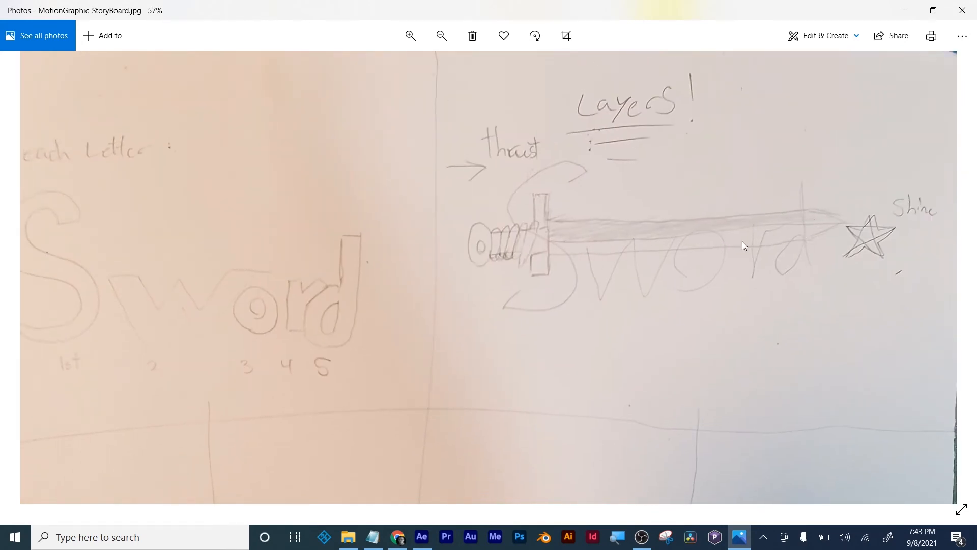
pyautogui.moveTo(206, 316); pyautogui.dragTo(362, 321)
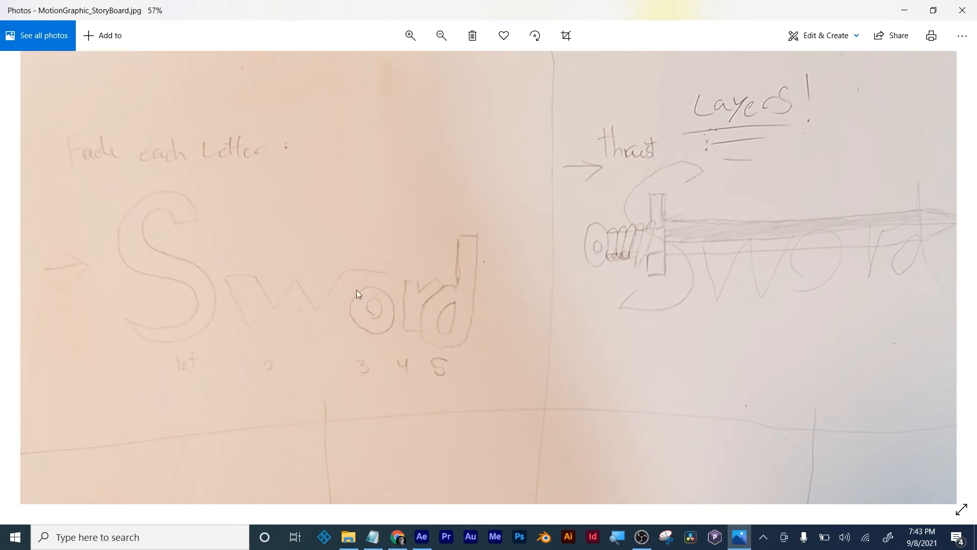
pyautogui.scroll(-2, 524, 307)
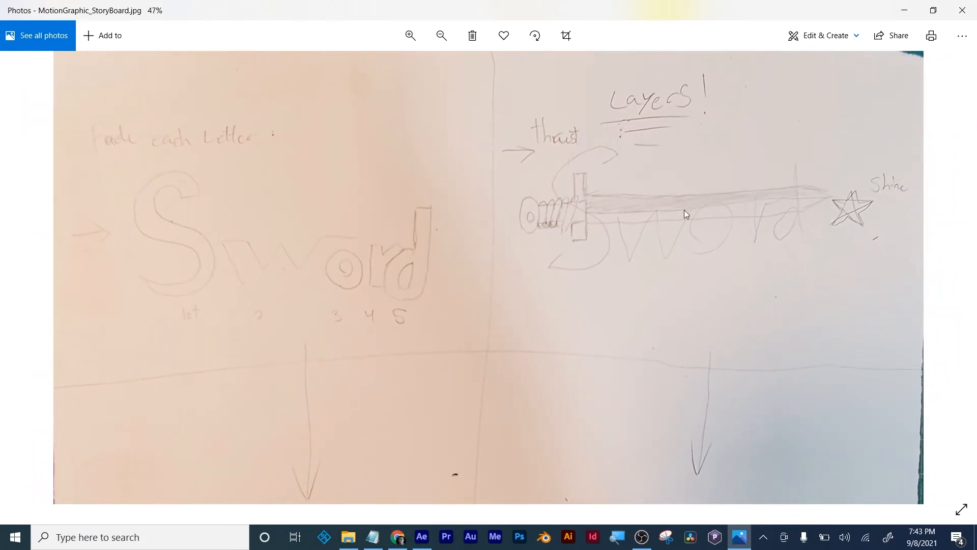
pyautogui.scroll(-2, 680, 216)
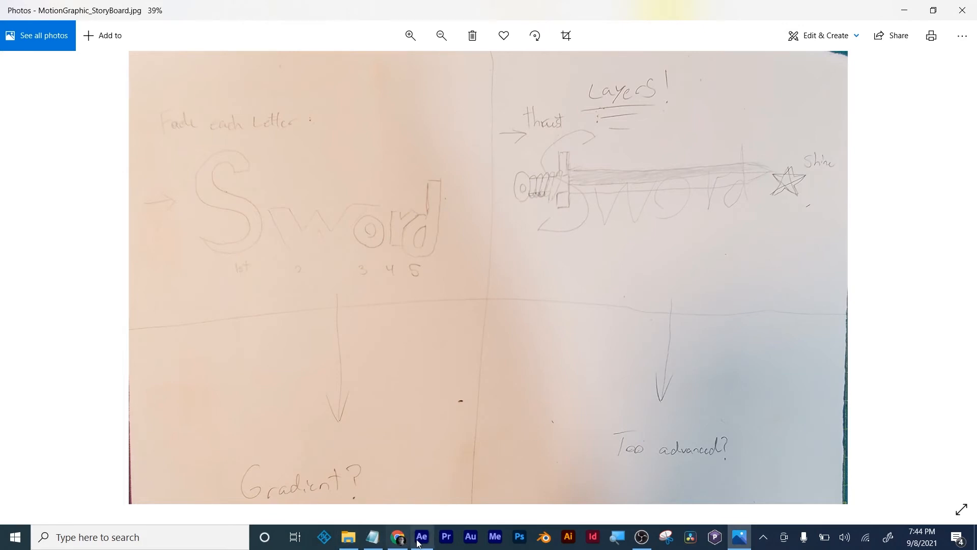
pyautogui.moveTo(421, 541)
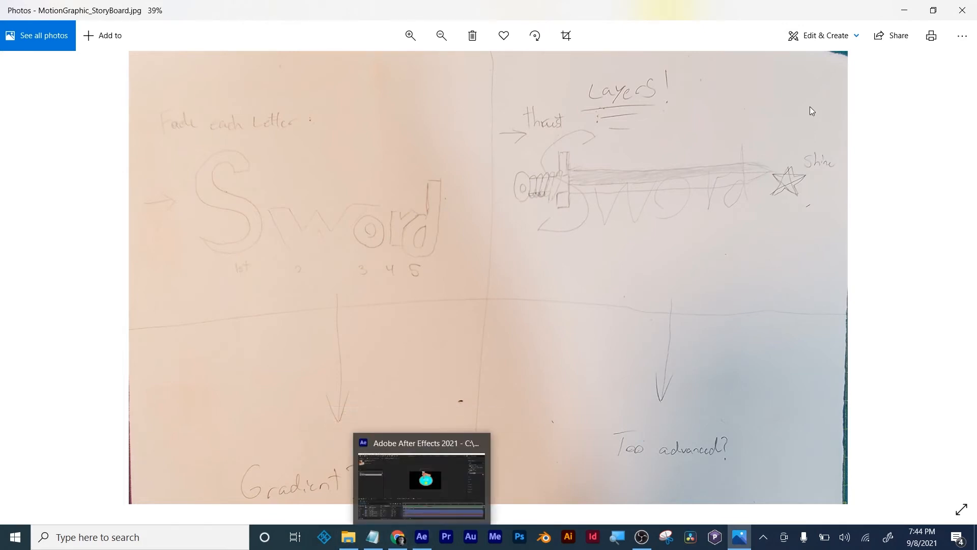
pyautogui.click(904, 14)
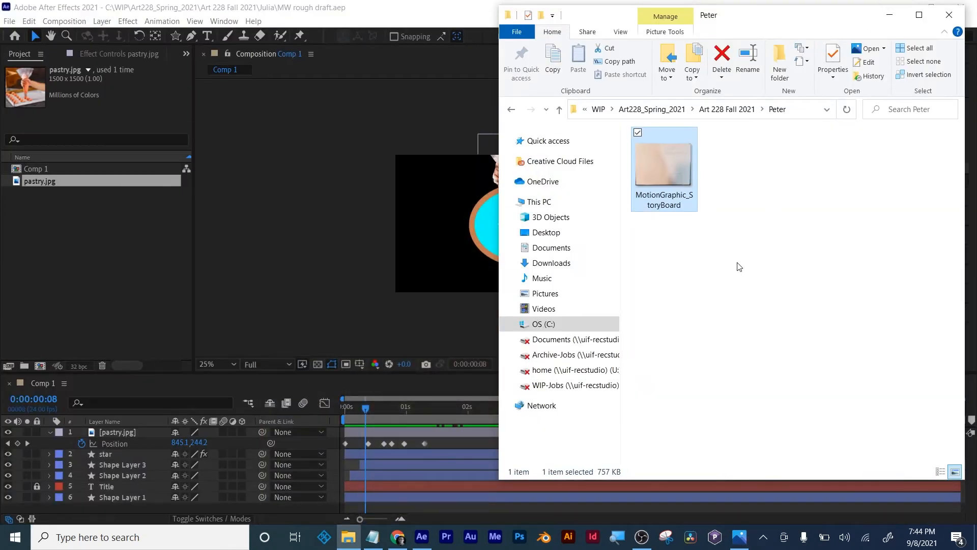
pyautogui.click(287, 277)
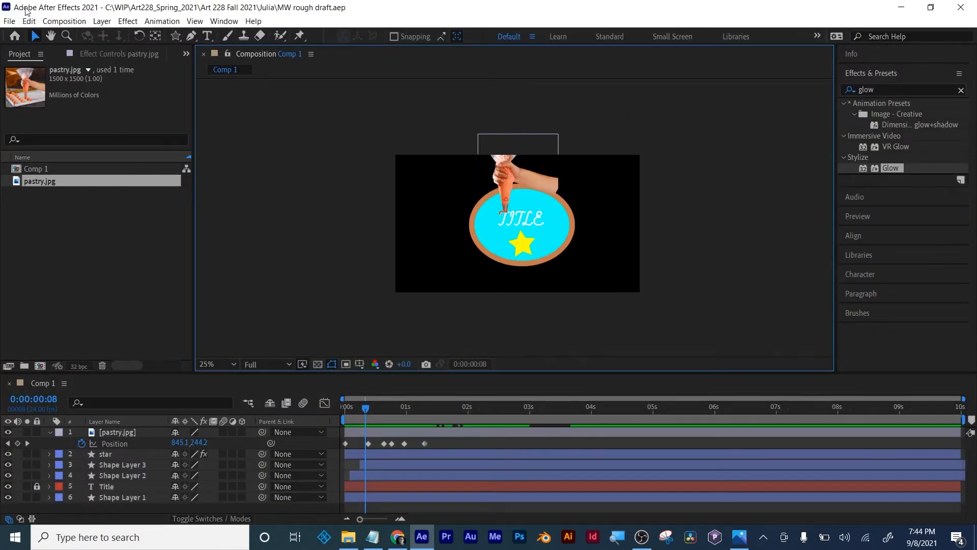
# - Close the pastry project and save the new empty project as MW rough idea in the sword storyboard's student folder
pyautogui.click(10, 21)
pyautogui.click(30, 114)
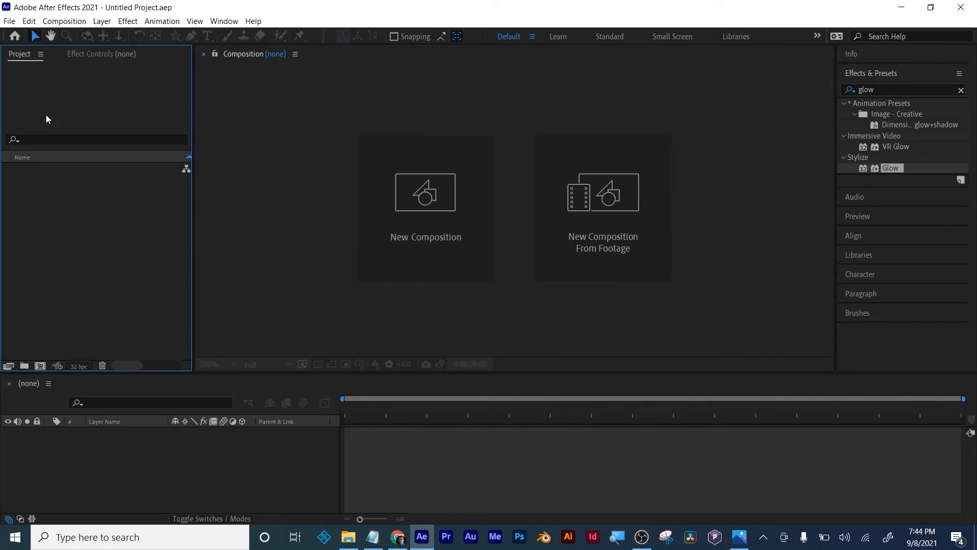
pyautogui.click(10, 20)
pyautogui.moveTo(29, 143)
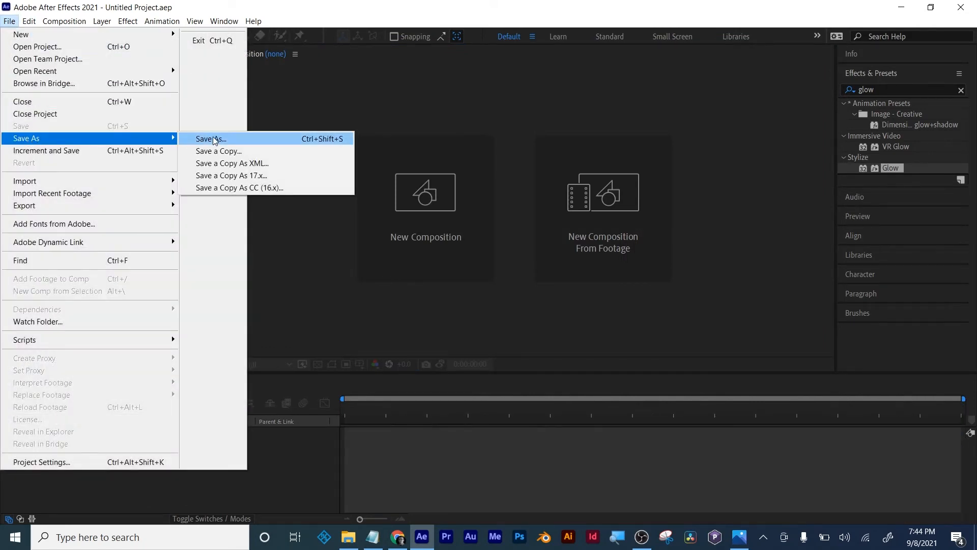
pyautogui.click(211, 139)
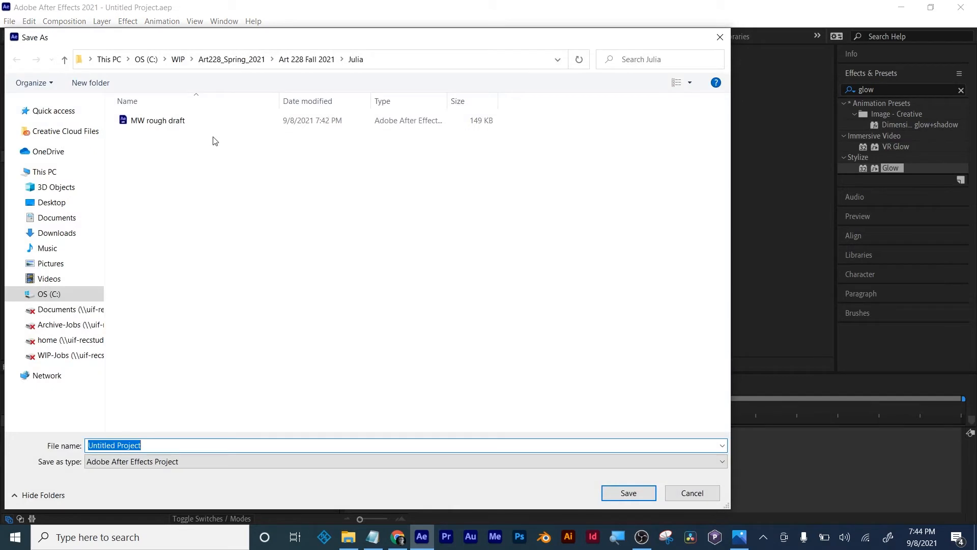
pyautogui.write('MW')
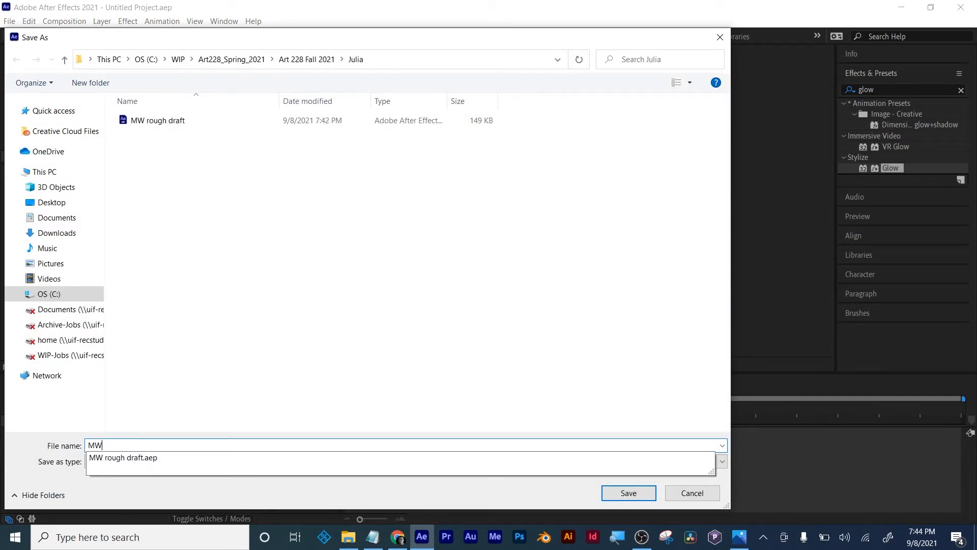
pyautogui.write(' rough idea')
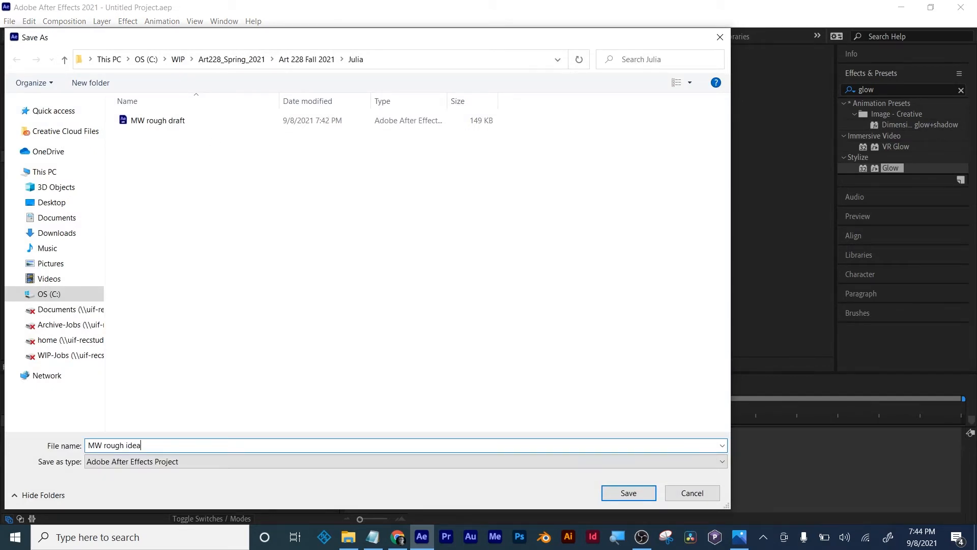
pyautogui.click(239, 59)
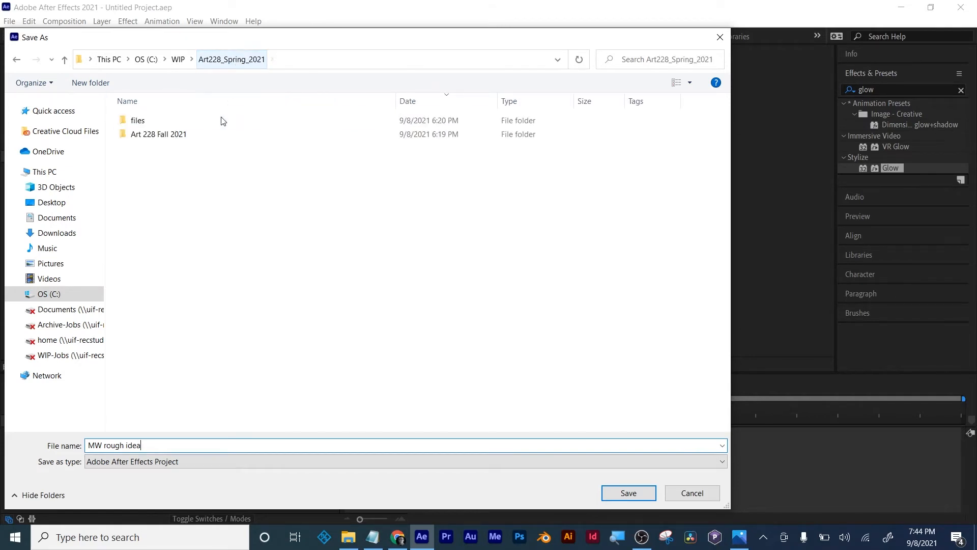
pyautogui.doubleClick(151, 135)
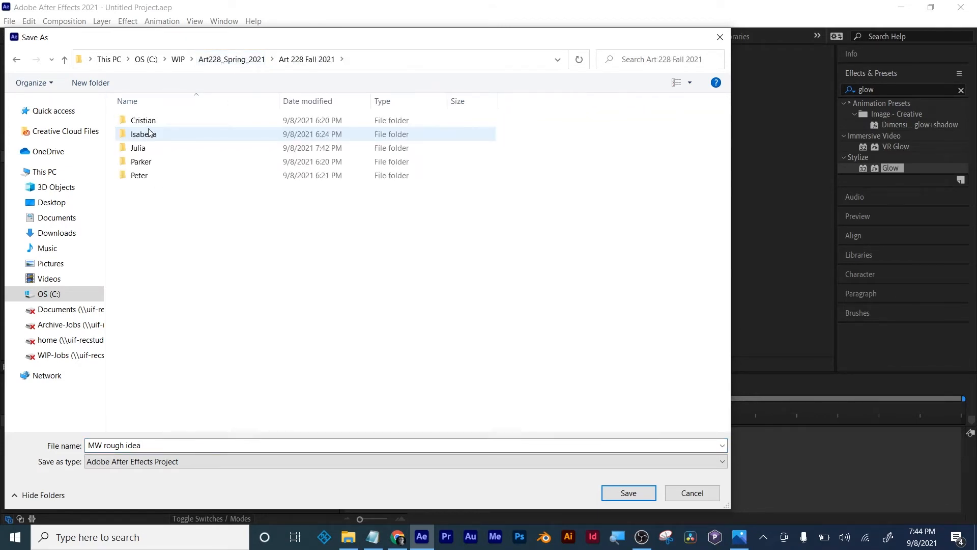
pyautogui.doubleClick(138, 178)
pyautogui.click(617, 493)
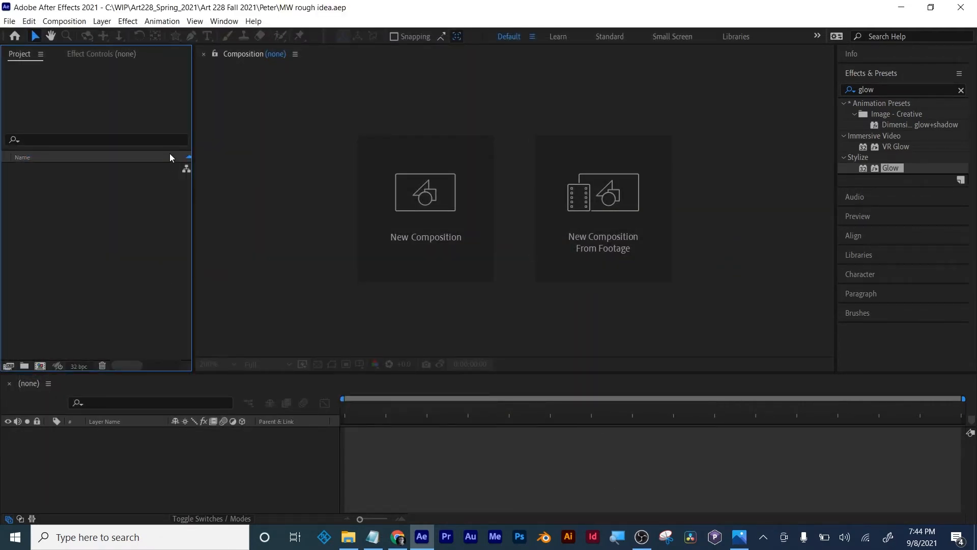
# - Create a 10-second composition with the HDTV 1080 24 preset and enlarge its viewing area
pyautogui.click(40, 365)
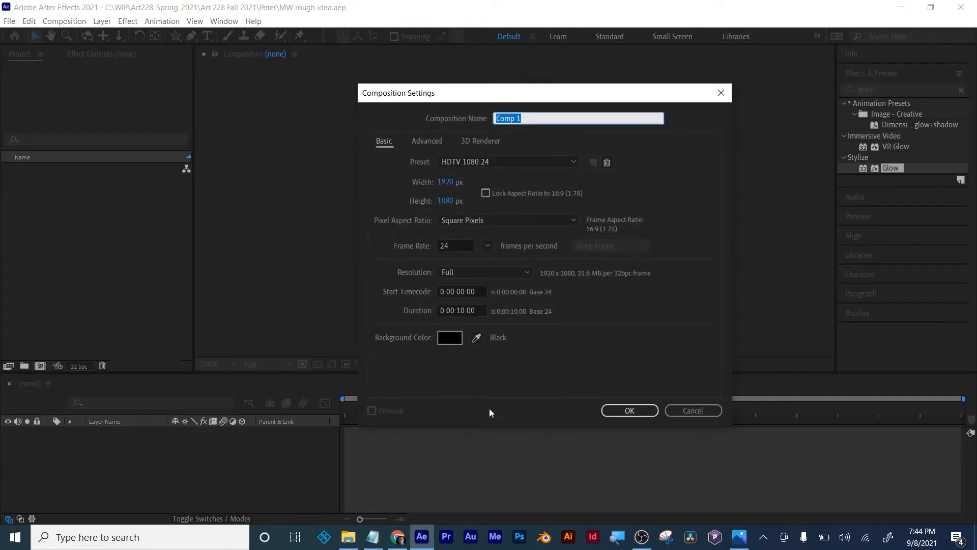
pyautogui.click(655, 411)
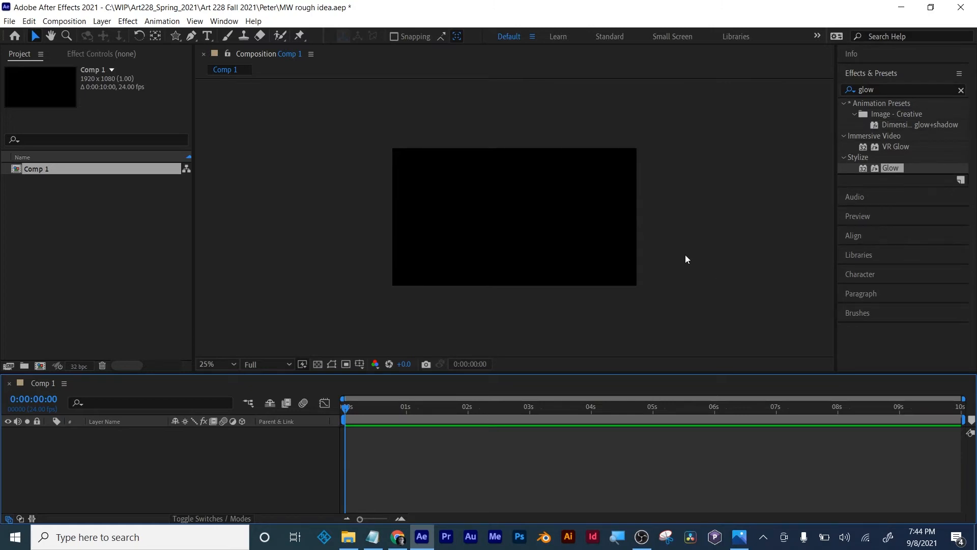
pyautogui.press('.')
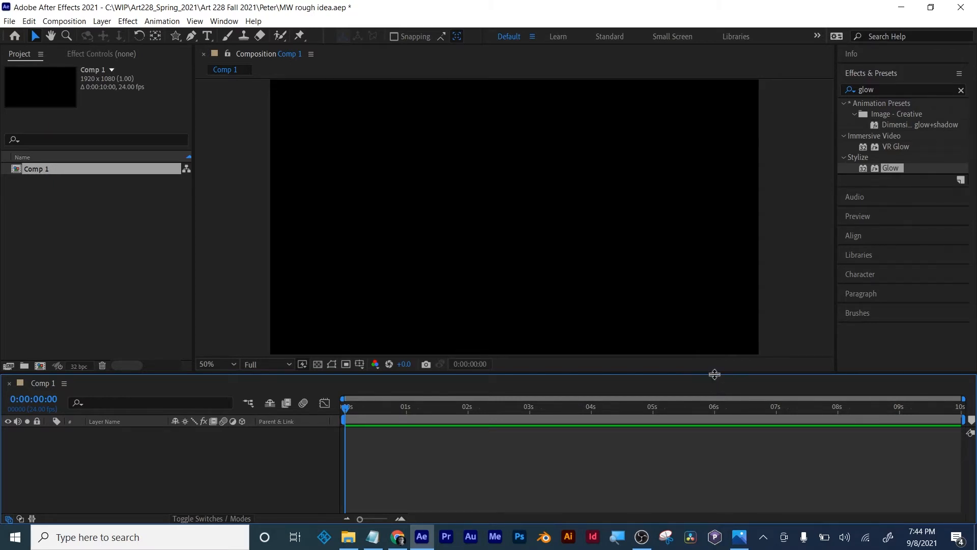
pyautogui.moveTo(712, 374); pyautogui.dragTo(718, 414)
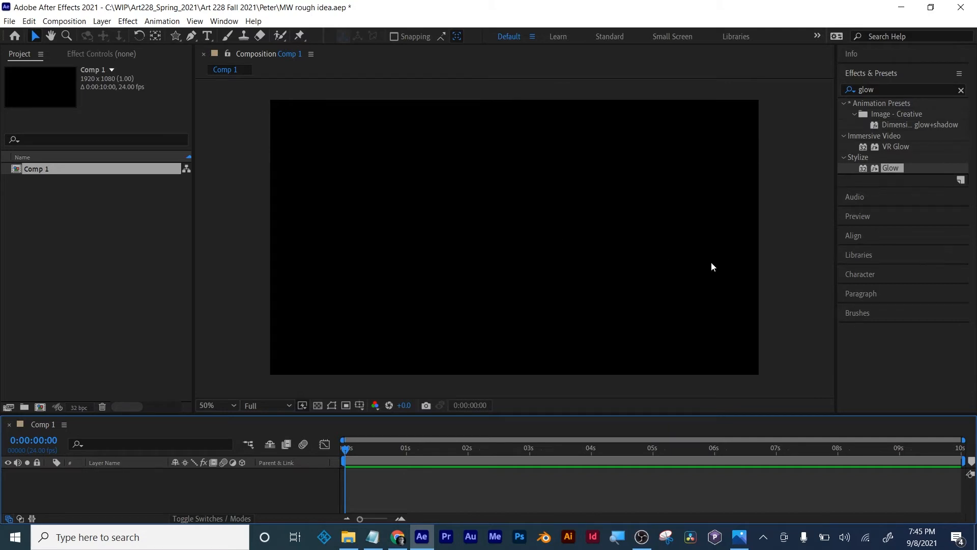
# - Recheck the storyboard and outline a rough sword with handle, crossguard and pointed blade as one closed Pen path across the composition
pyautogui.click(251, 272)
pyautogui.click(739, 537)
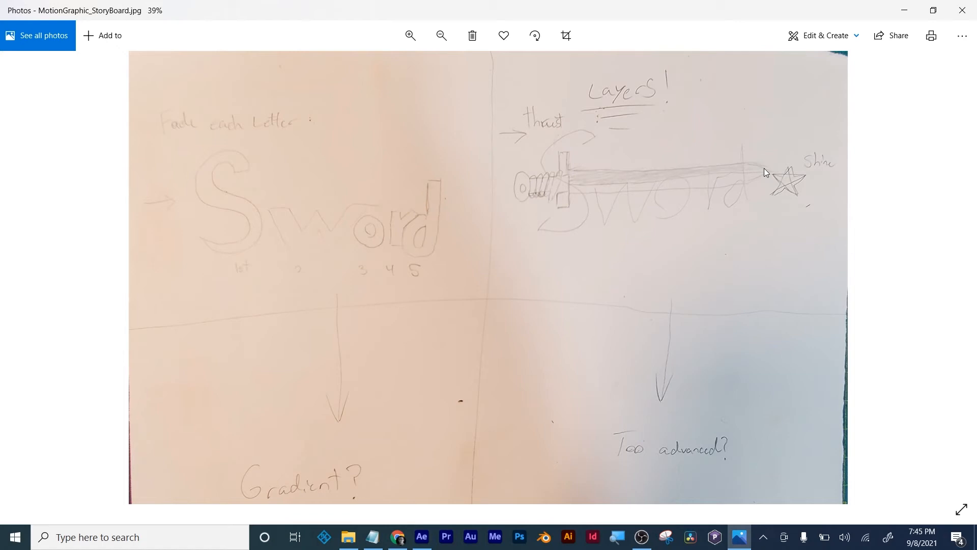
pyautogui.click(904, 10)
pyautogui.click(191, 35)
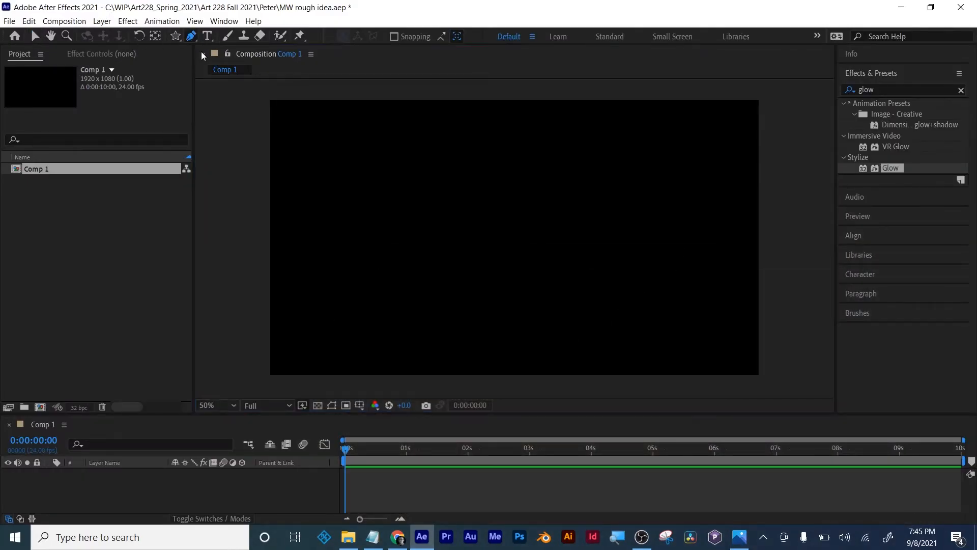
pyautogui.click(385, 220)
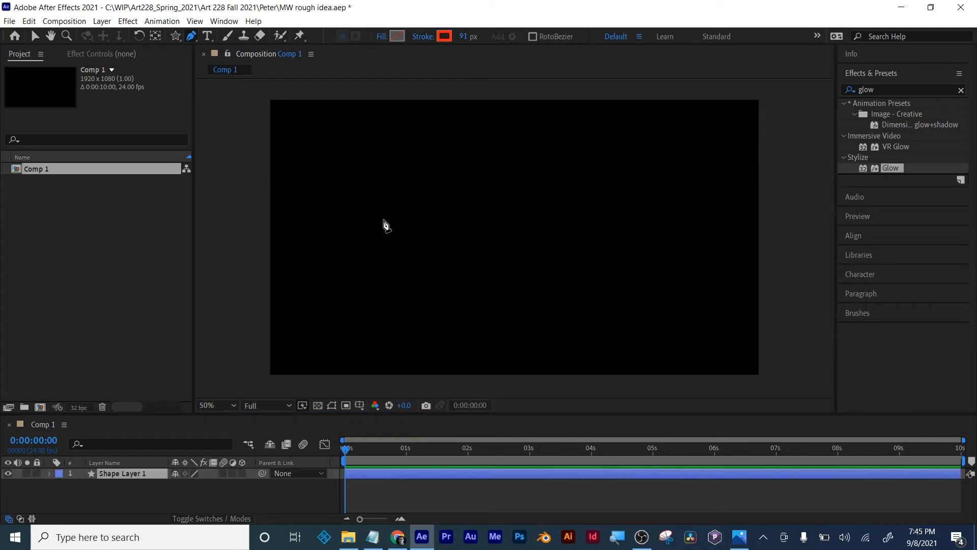
pyautogui.click(351, 220)
pyautogui.click(350, 251)
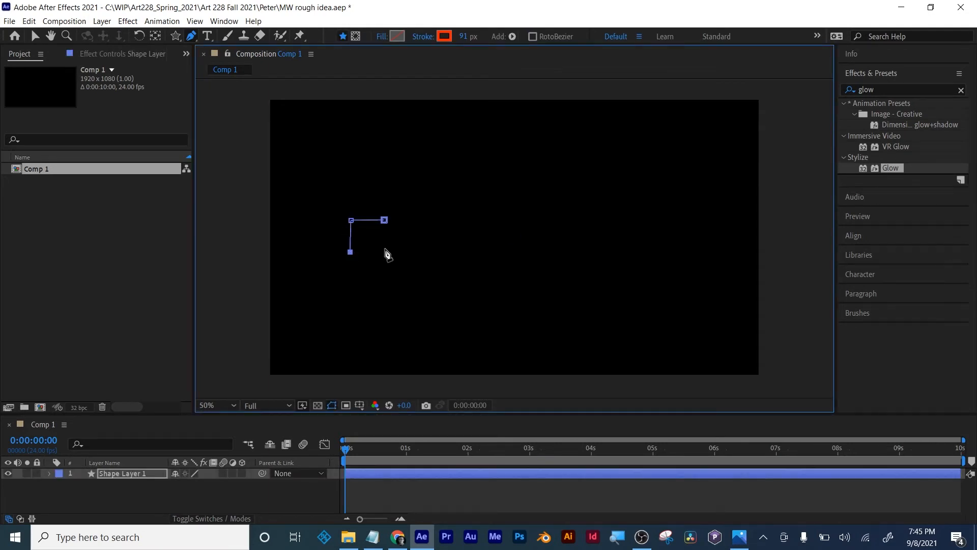
pyautogui.click(382, 255)
pyautogui.click(389, 291)
pyautogui.click(407, 291)
pyautogui.click(405, 264)
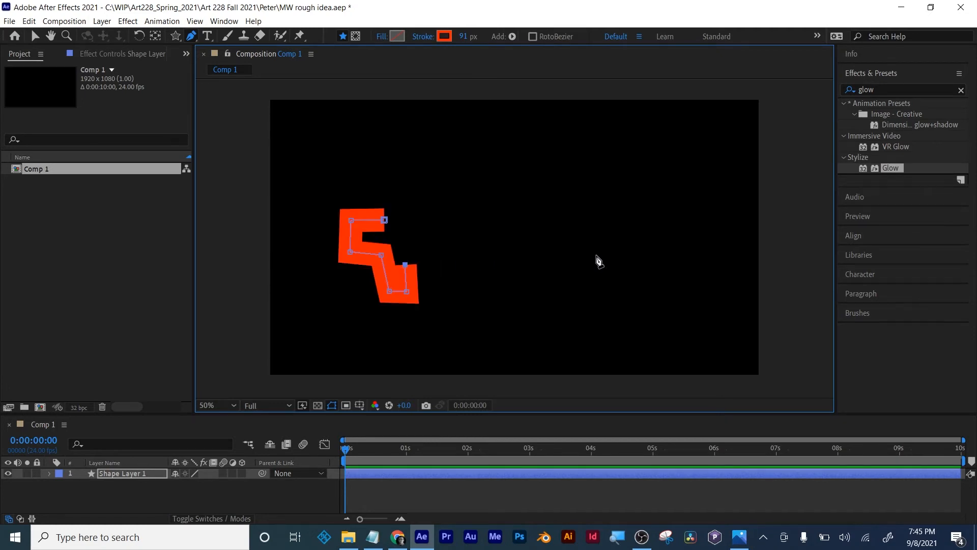
pyautogui.click(638, 244)
pyautogui.click(423, 195)
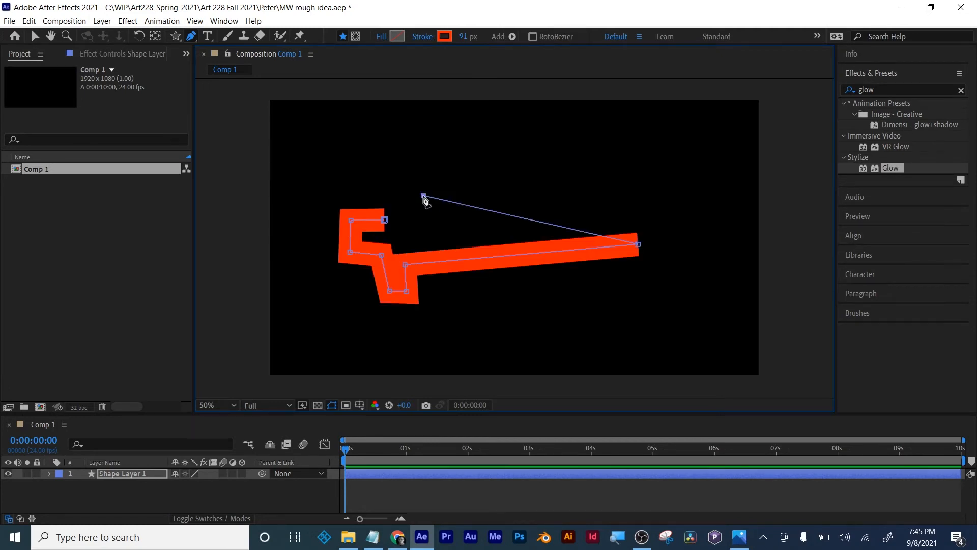
pyautogui.click(410, 226)
pyautogui.click(384, 220)
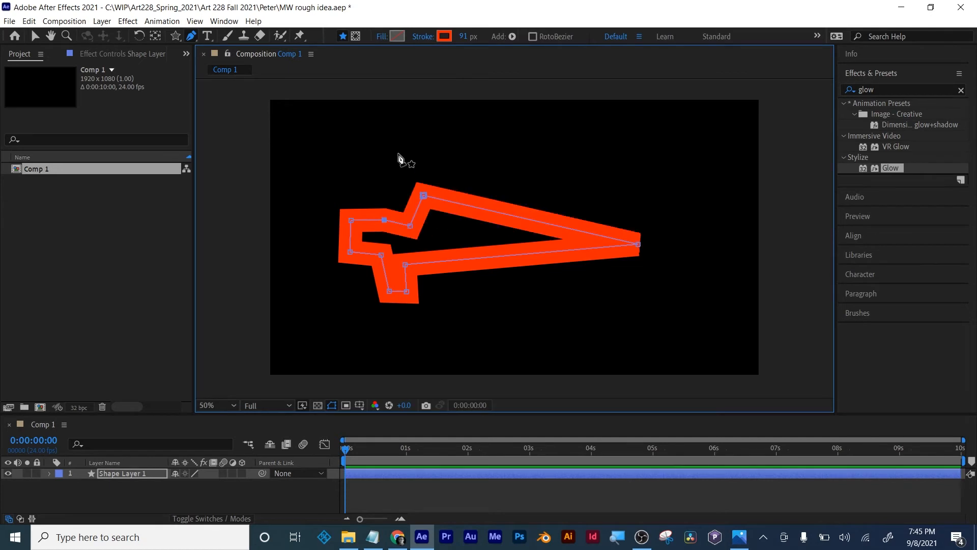
# - Give the sword shape a solid yellow fill
pyautogui.click(382, 37)
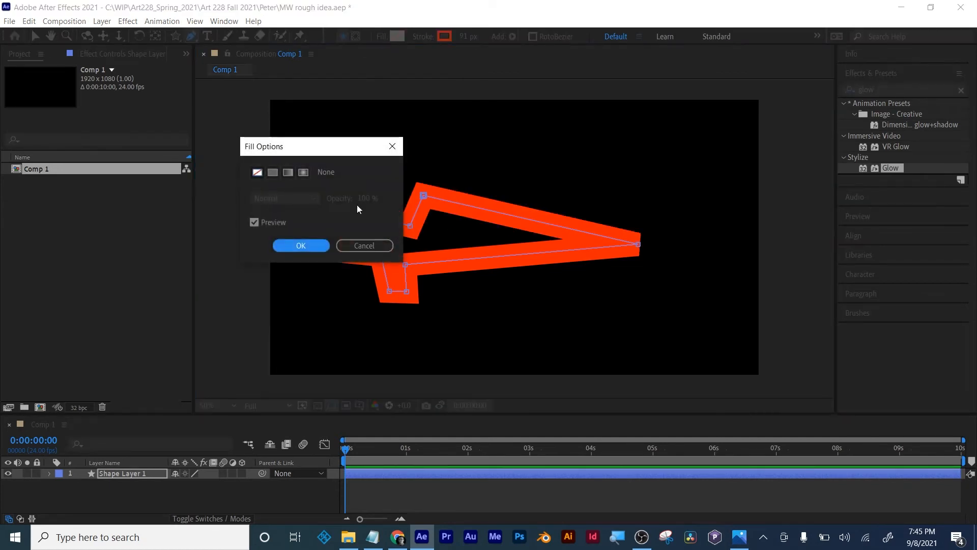
pyautogui.click(273, 172)
pyautogui.click(305, 245)
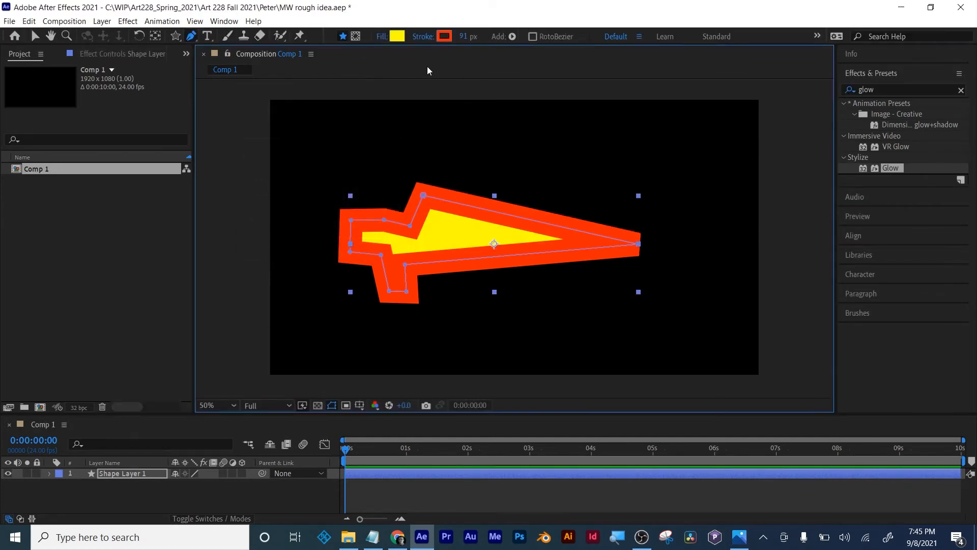
# - Remove the red stroke from the sword shape by setting its stroke type to None
pyautogui.click(429, 39)
pyautogui.click(257, 172)
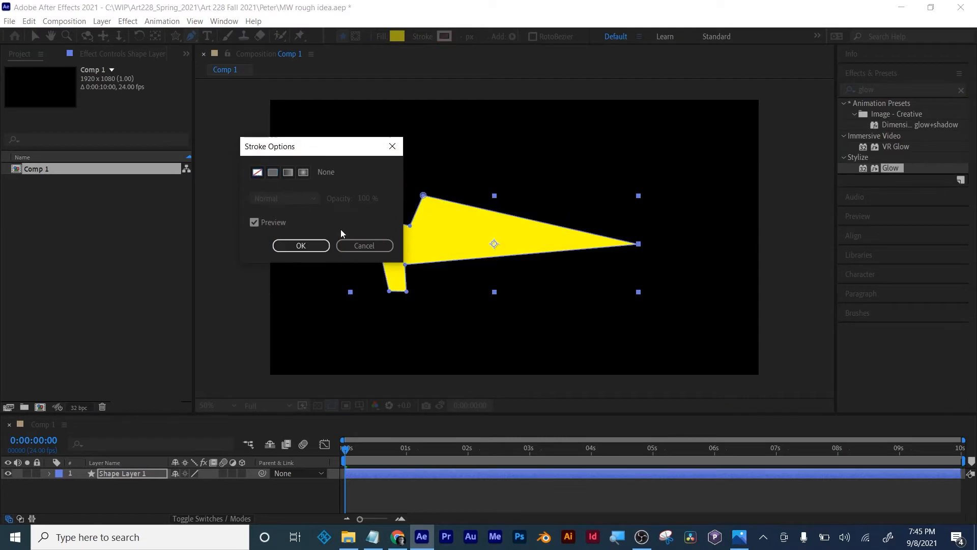
pyautogui.click(301, 246)
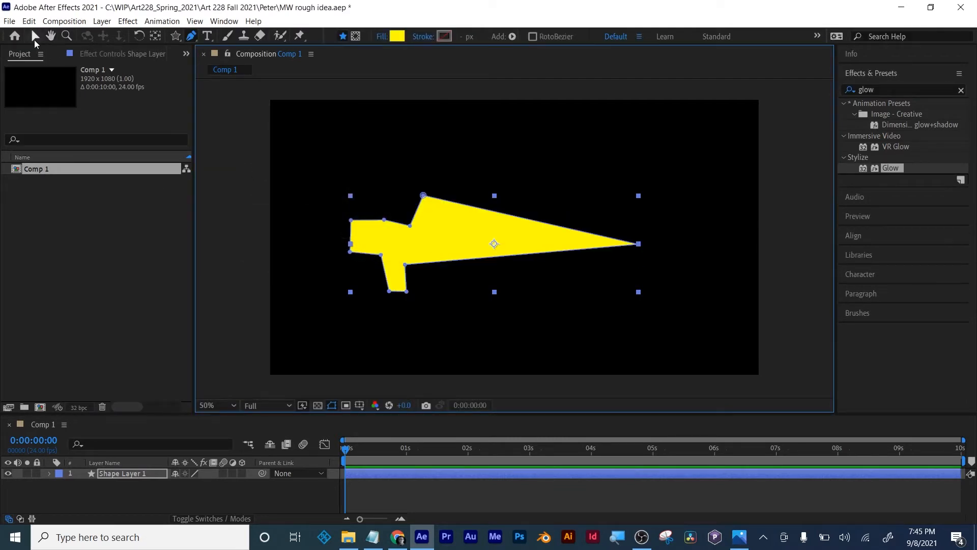
# - Shift the sword slightly right in the composition and set a Position keyframe of 880, 565 for it at 0:00:00:18
pyautogui.click(35, 39)
pyautogui.moveTo(509, 240); pyautogui.dragTo(566, 239)
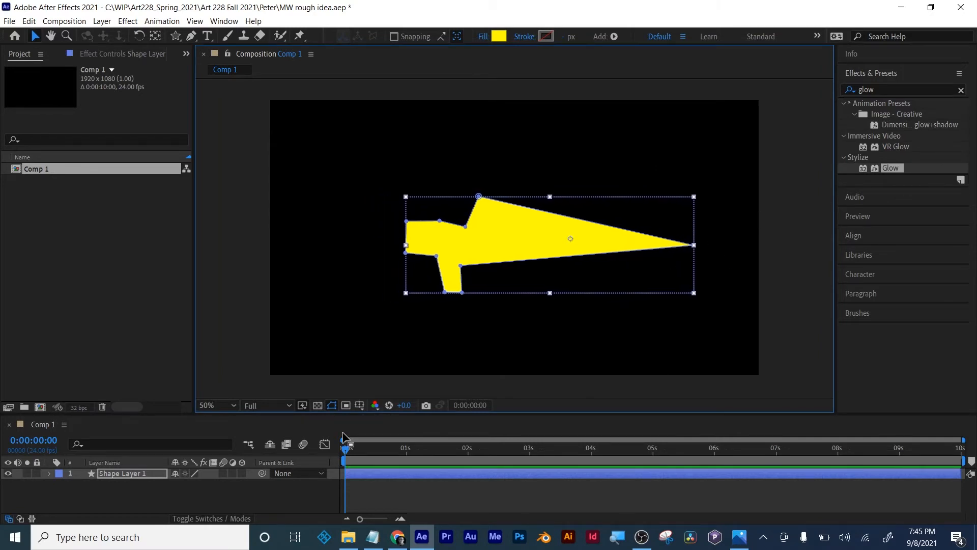
pyautogui.click(345, 448)
pyautogui.moveTo(349, 455); pyautogui.dragTo(392, 452)
pyautogui.press('p')
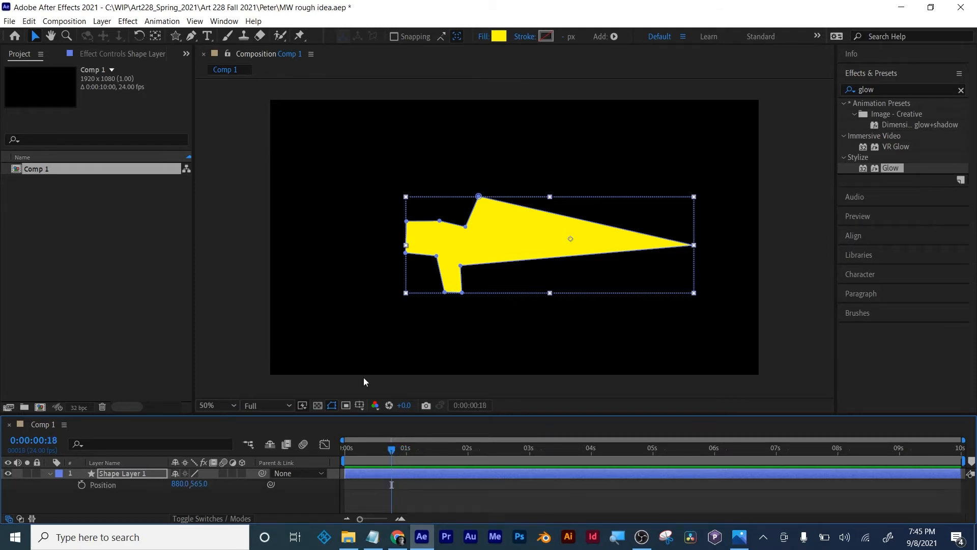
pyautogui.click(81, 484)
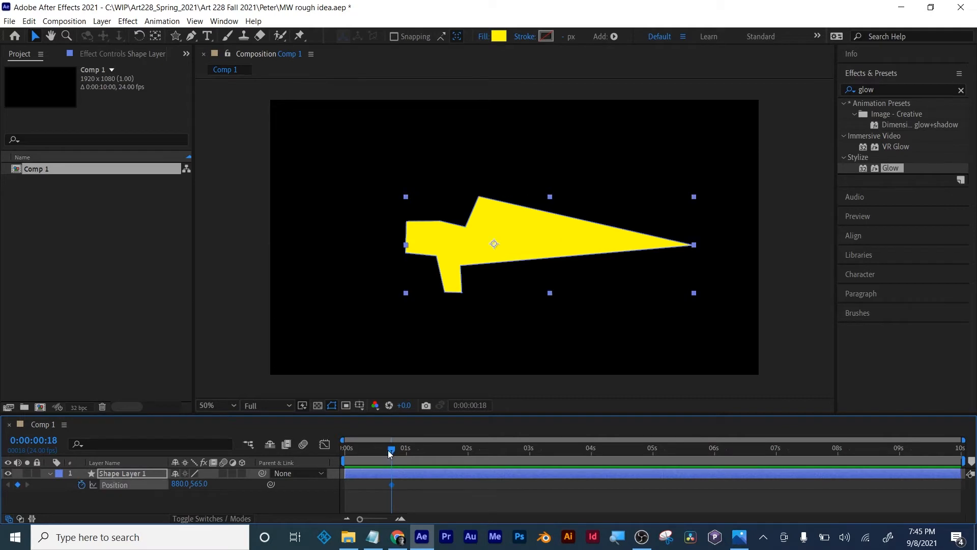
# - Keyframe the sword's starting Position beyond the composition's left edge at 0:00:00:00 and scrub through its slide into frame
pyautogui.moveTo(391, 449); pyautogui.dragTo(344, 452)
pyautogui.moveTo(179, 484); pyautogui.dragTo(72, 484)
pyautogui.moveTo(2, 417); pyautogui.dragTo(5, 401)
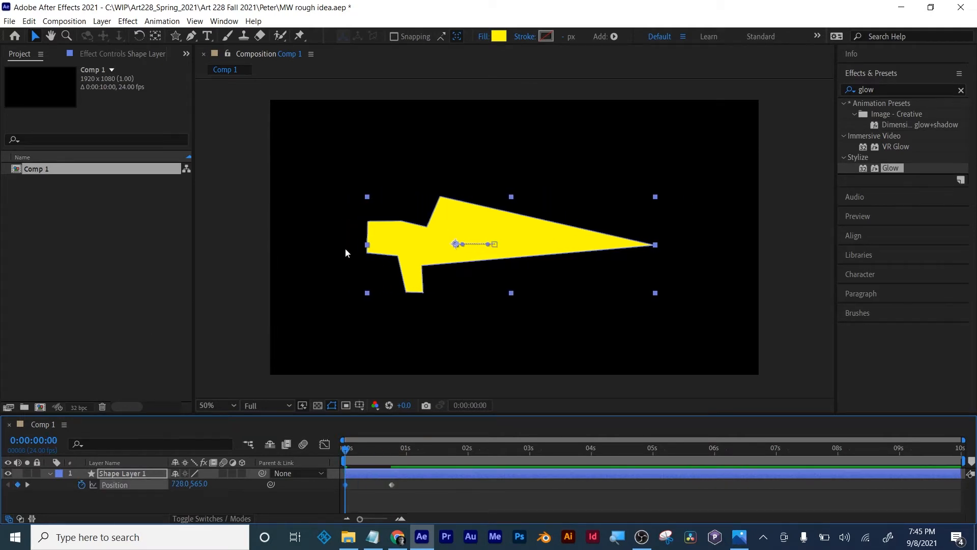
pyautogui.moveTo(517, 233); pyautogui.dragTo(122, 250)
pyautogui.moveTo(345, 452); pyautogui.dragTo(407, 450)
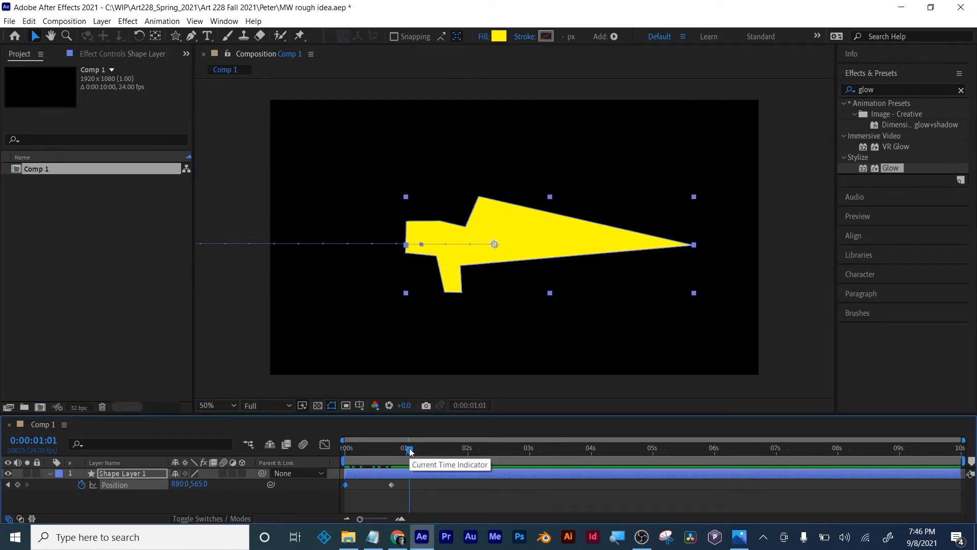
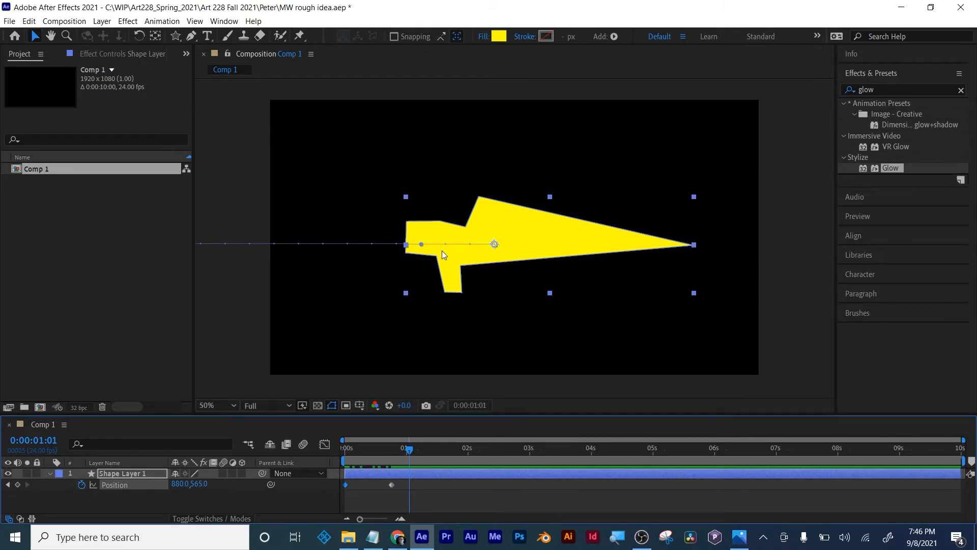
# - Remove Shape Layer 1's Position keyframes and move its anchor point to the pointed tip of the yellow shape
pyautogui.click(450, 473)
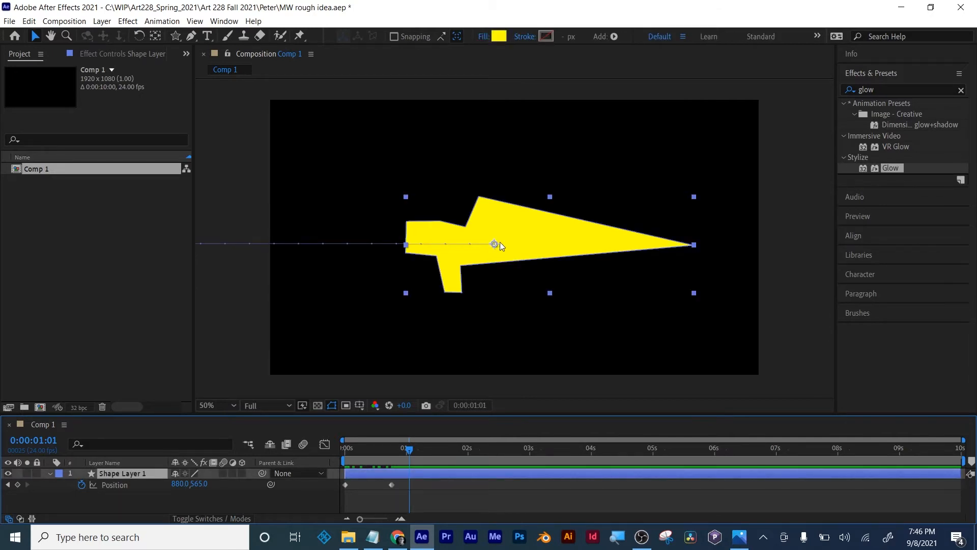
pyautogui.click(469, 483)
pyautogui.click(429, 472)
pyautogui.click(157, 39)
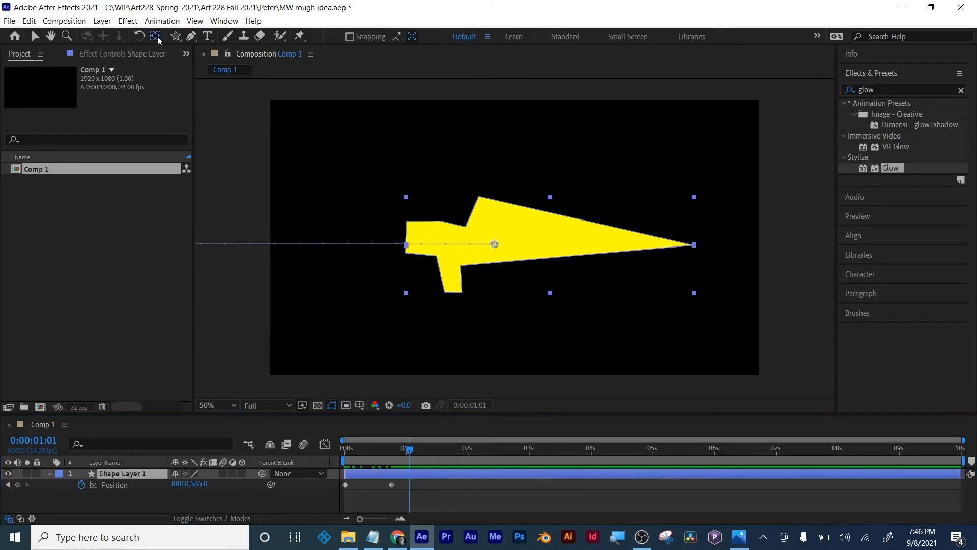
pyautogui.moveTo(493, 247); pyautogui.dragTo(696, 247)
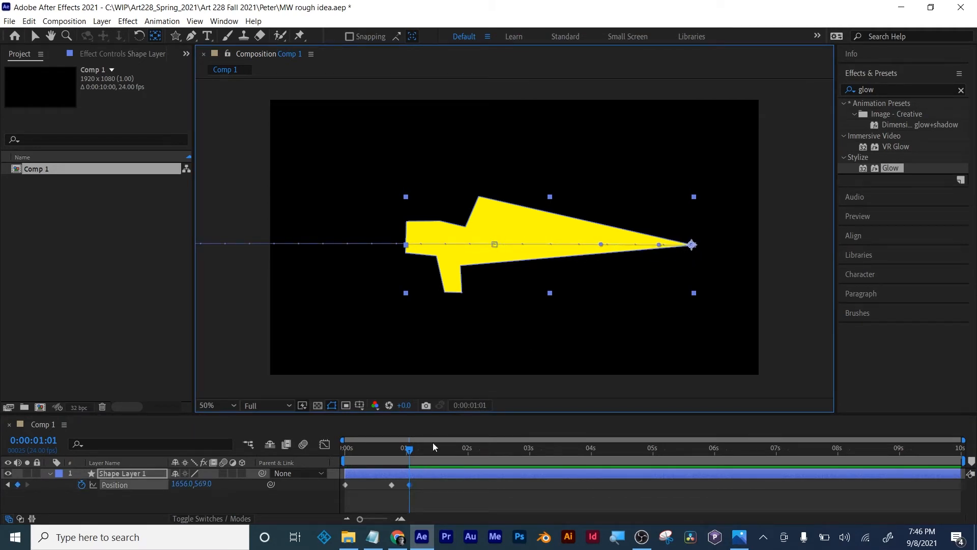
pyautogui.hotkey('ctrl', 'z')
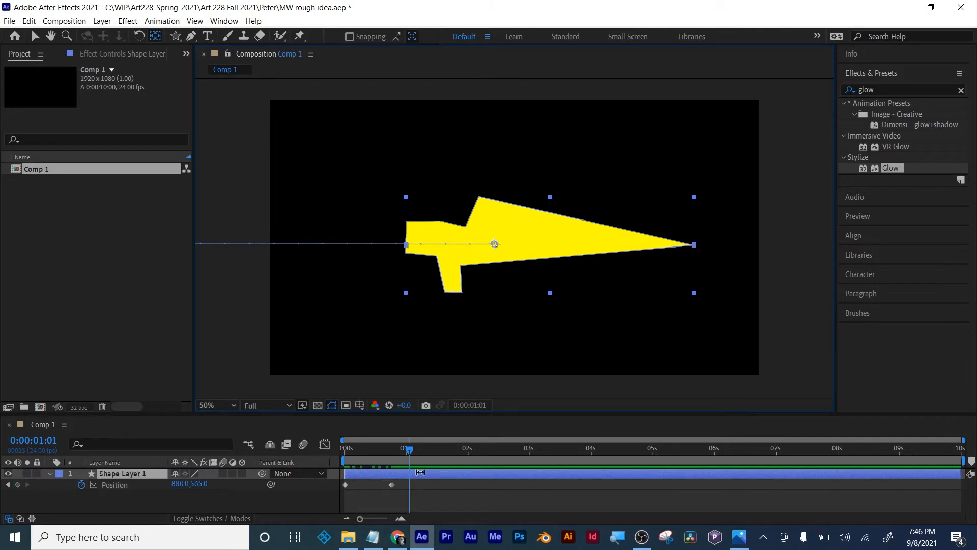
pyautogui.click(76, 487)
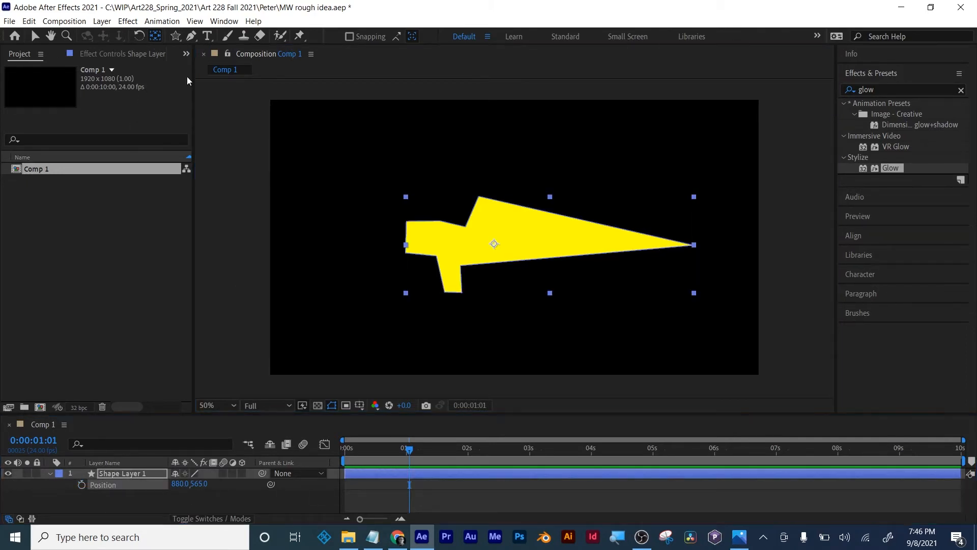
pyautogui.moveTo(496, 245); pyautogui.dragTo(693, 245)
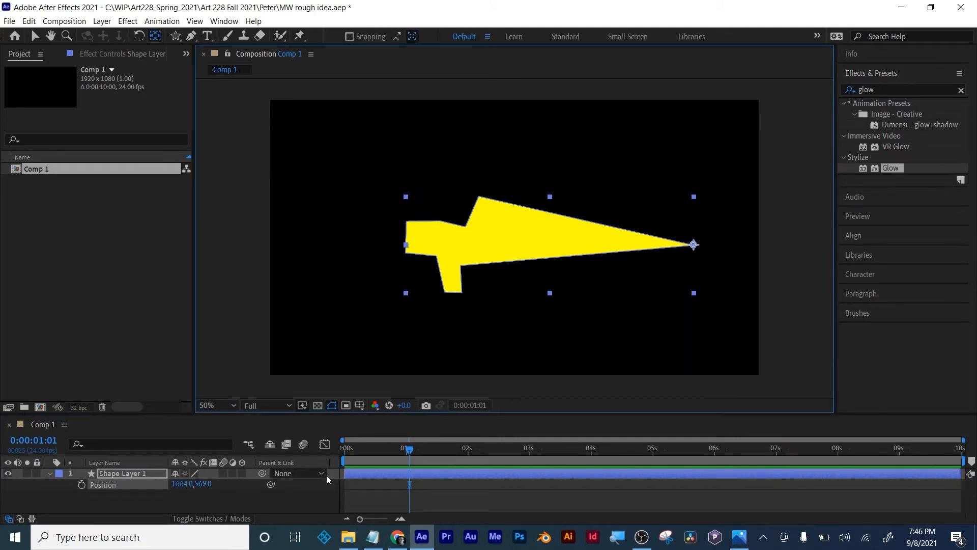
# - Keyframe Shape Layer 1's current position at 0:00:01:01, and place it fully outside the composition's left edge at 0:00:00:12
pyautogui.click(81, 485)
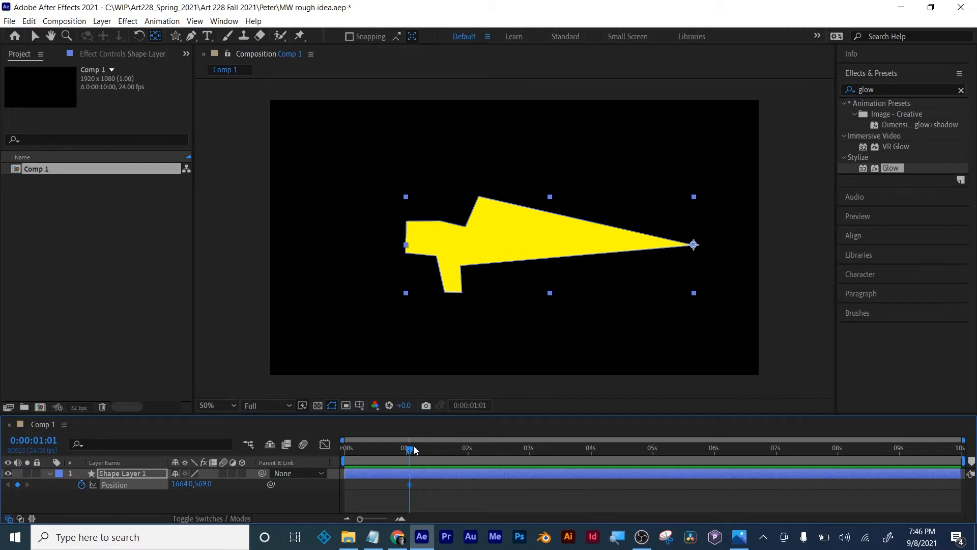
pyautogui.moveTo(409, 449); pyautogui.dragTo(375, 450)
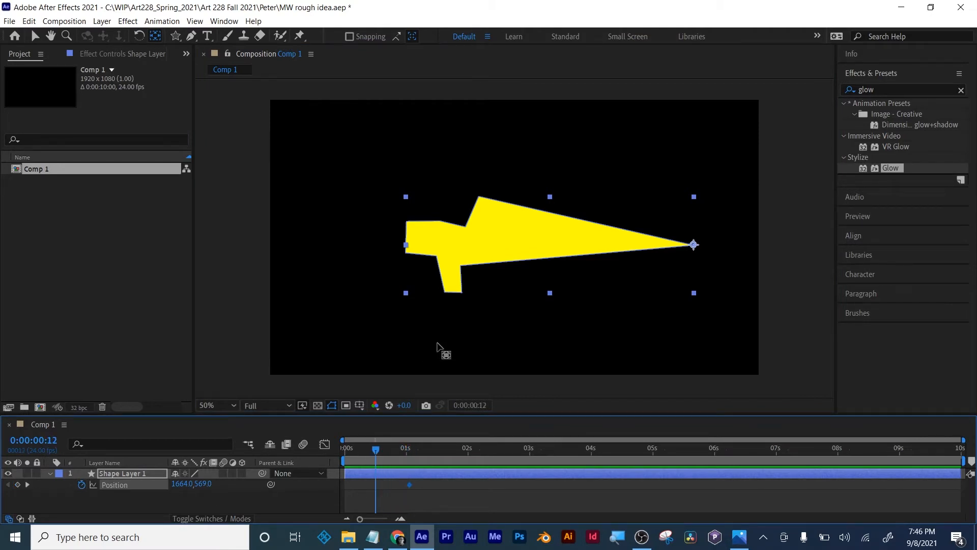
pyautogui.click(35, 36)
pyautogui.moveTo(543, 244); pyautogui.dragTo(130, 250)
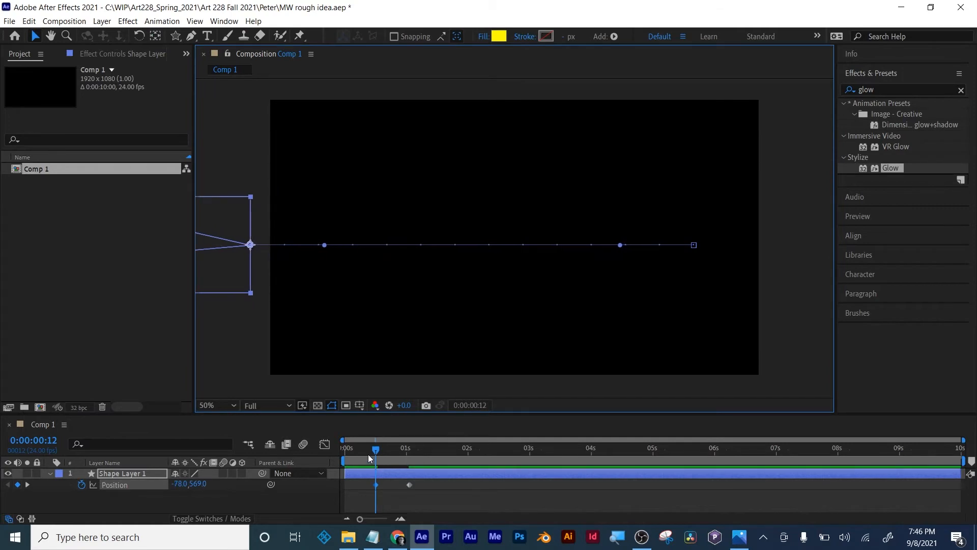
pyautogui.moveTo(376, 449); pyautogui.dragTo(445, 449)
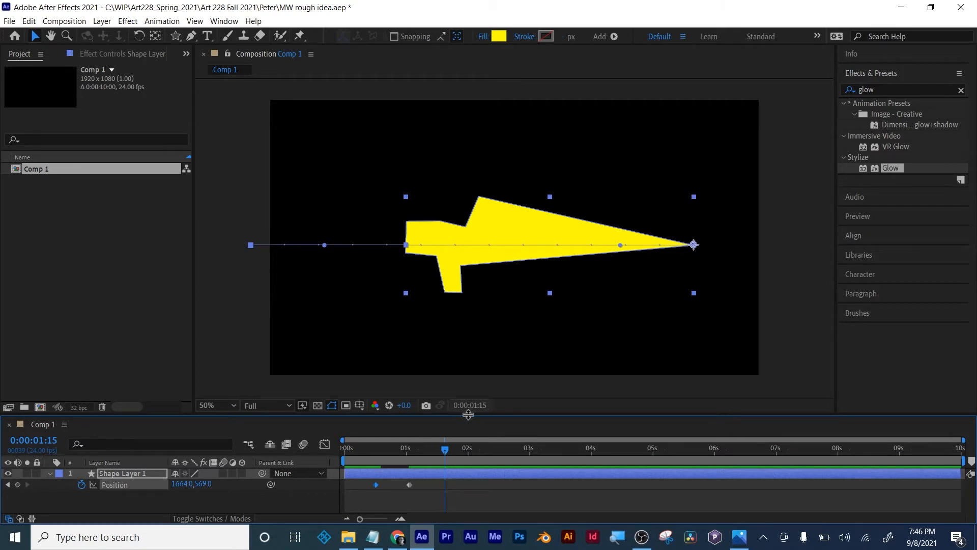
# - Keyframe Shape Layer 1's Rotation at 0° at 0:00:01:01, -3° at 0:00:01:05 and 2° at 0:00:01:07
pyautogui.moveTo(446, 450); pyautogui.dragTo(411, 451)
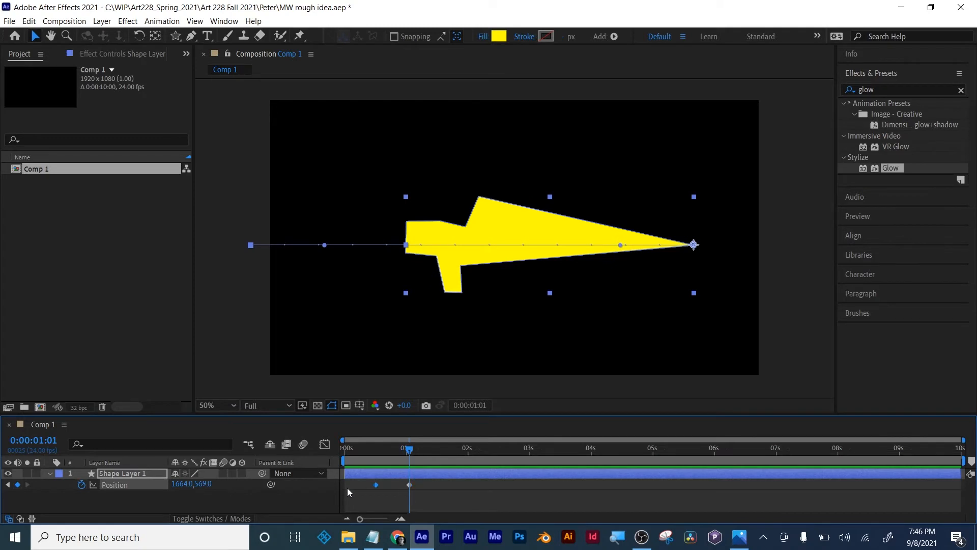
pyautogui.press('r')
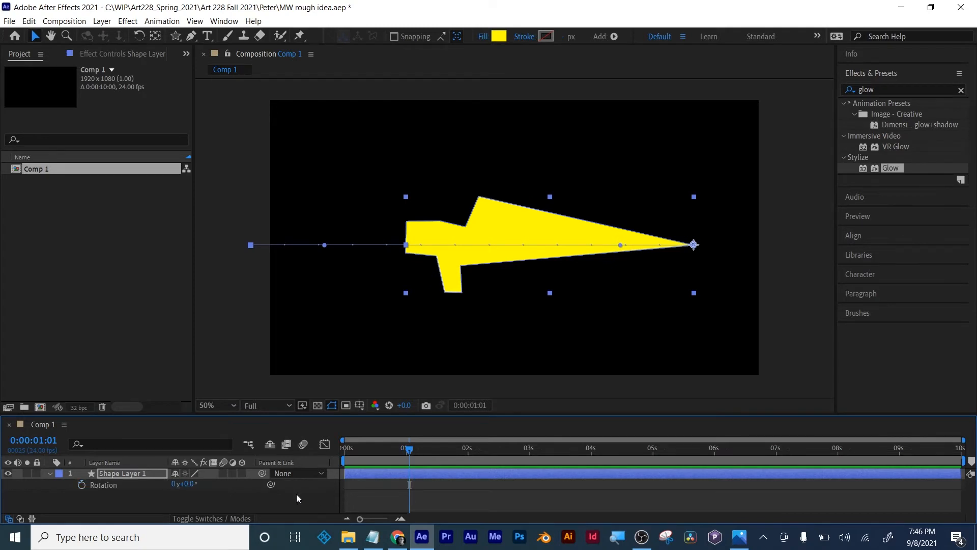
pyautogui.click(82, 484)
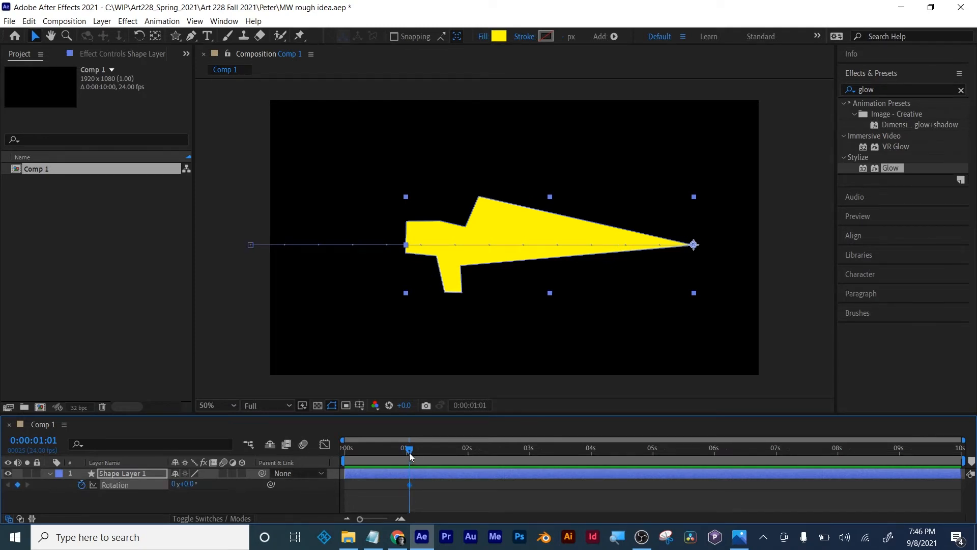
pyautogui.moveTo(411, 452); pyautogui.dragTo(419, 452)
pyautogui.moveTo(189, 486); pyautogui.dragTo(182, 485)
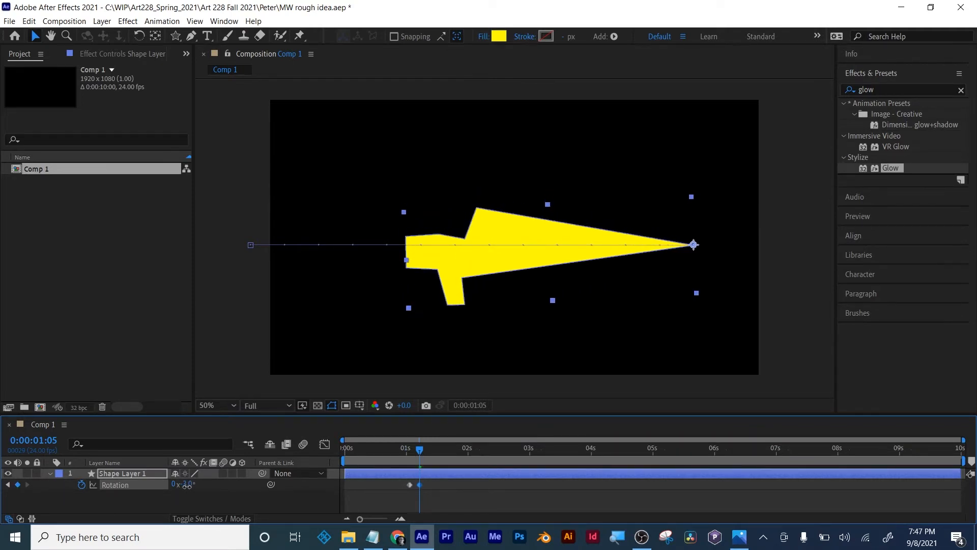
pyautogui.moveTo(420, 451); pyautogui.dragTo(427, 453)
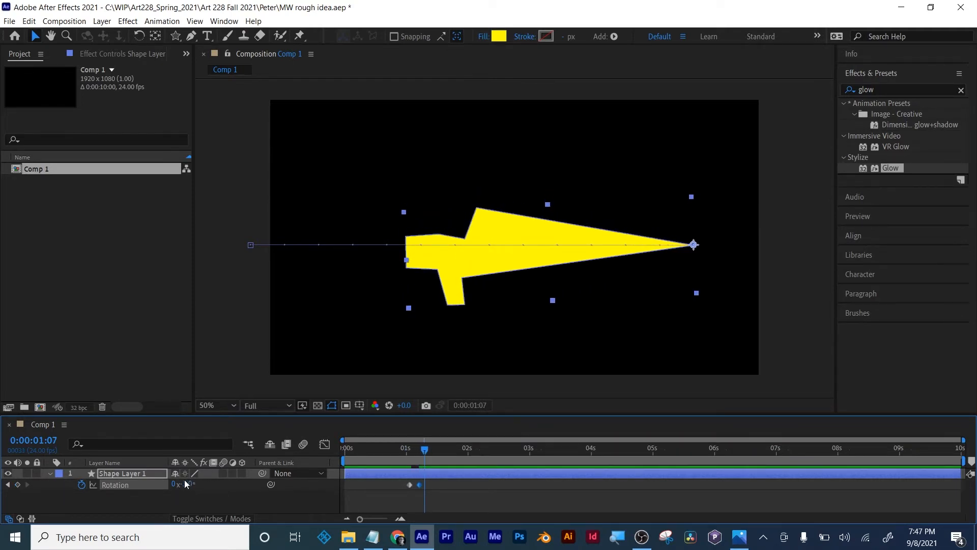
pyautogui.moveTo(188, 485); pyautogui.dragTo(184, 487)
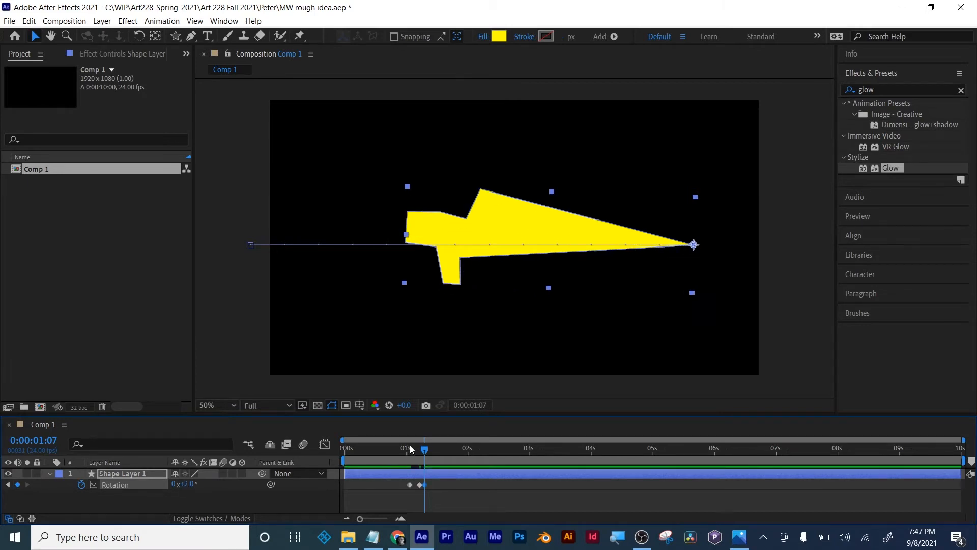
# - Add a Rotation keyframe of -2° at 0:00:01:09
pyautogui.moveTo(426, 451); pyautogui.dragTo(431, 453)
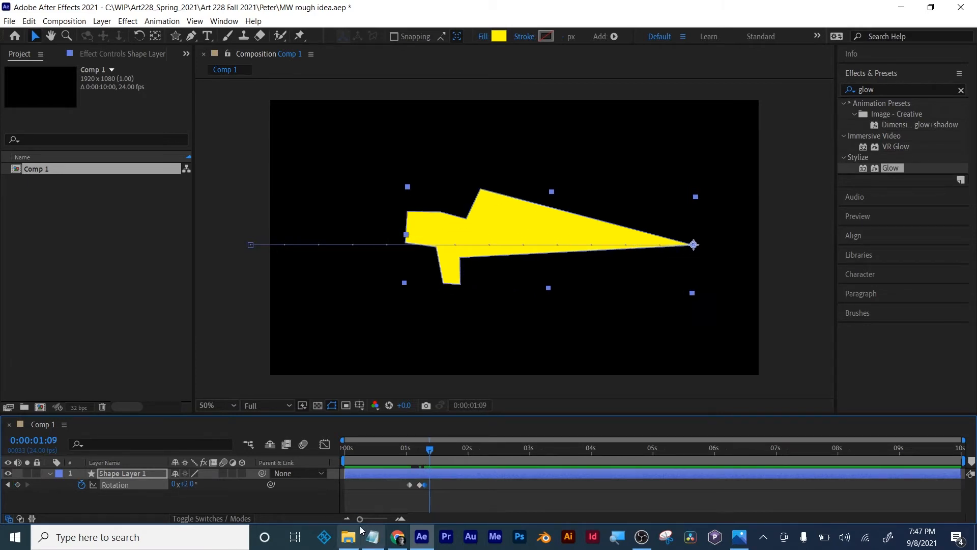
pyautogui.moveTo(361, 520); pyautogui.dragTo(373, 521)
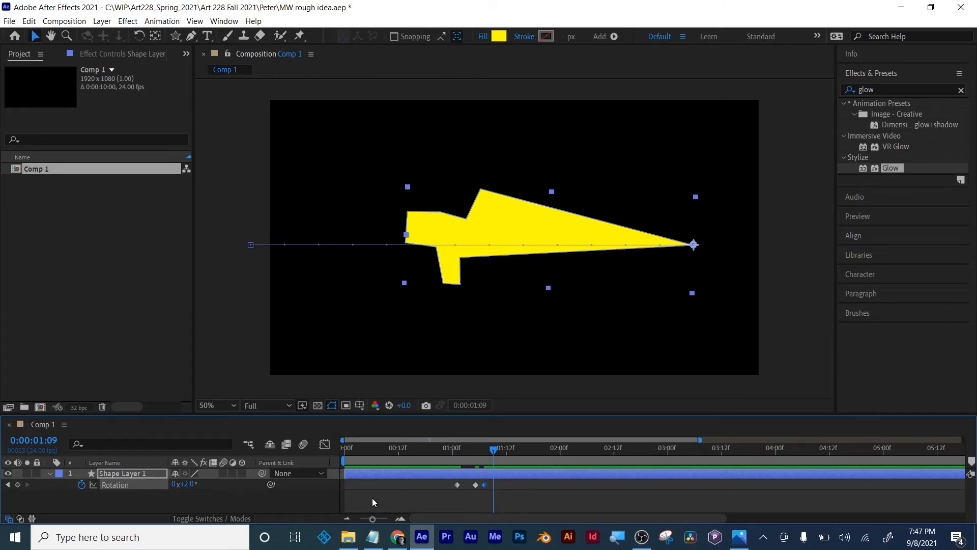
pyautogui.click(8, 485)
pyautogui.click(7, 485)
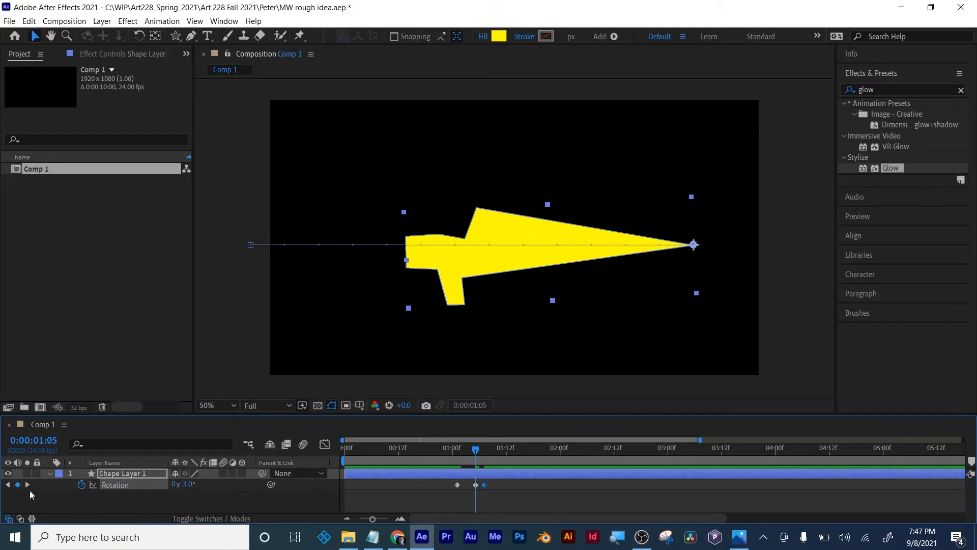
pyautogui.click(28, 484)
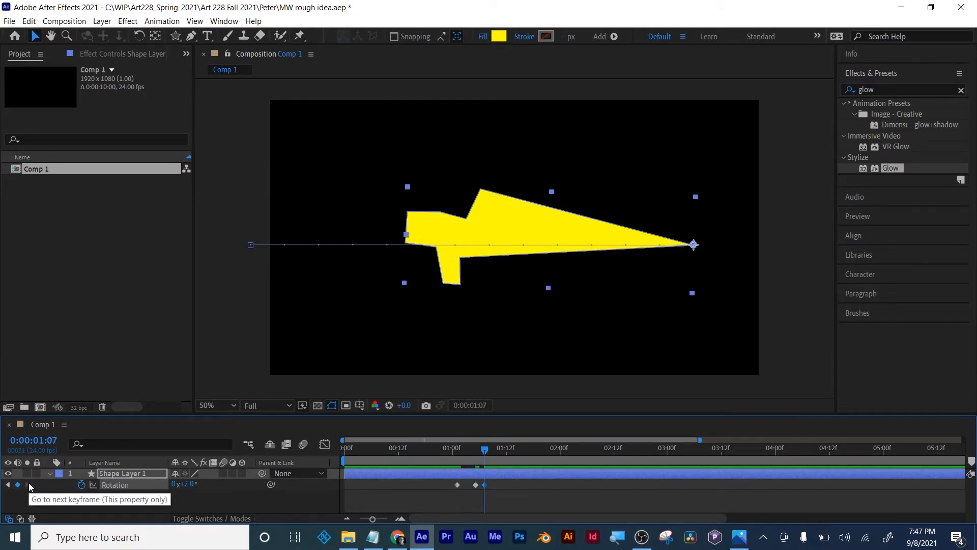
pyautogui.moveTo(488, 451); pyautogui.dragTo(493, 451)
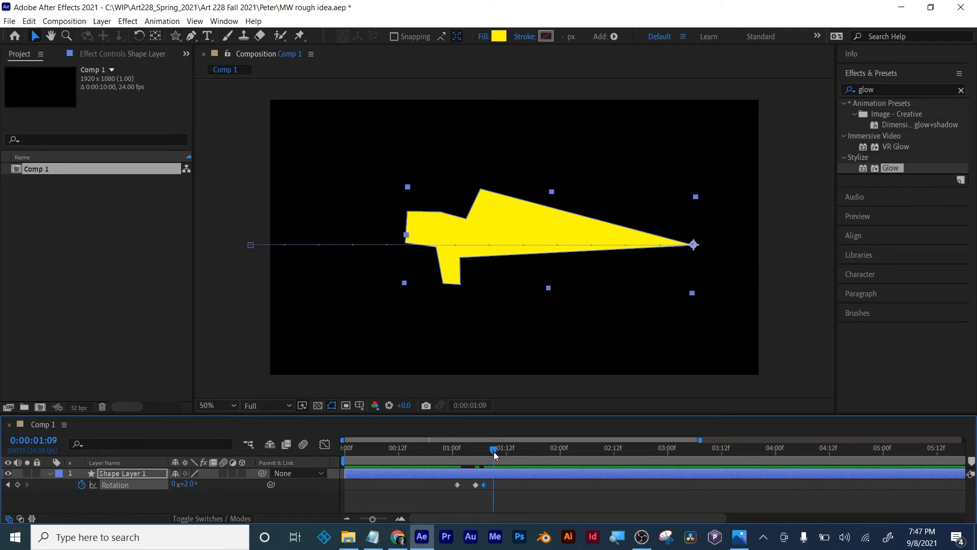
pyautogui.click(188, 484)
pyautogui.write('-2')
pyautogui.press('Return')
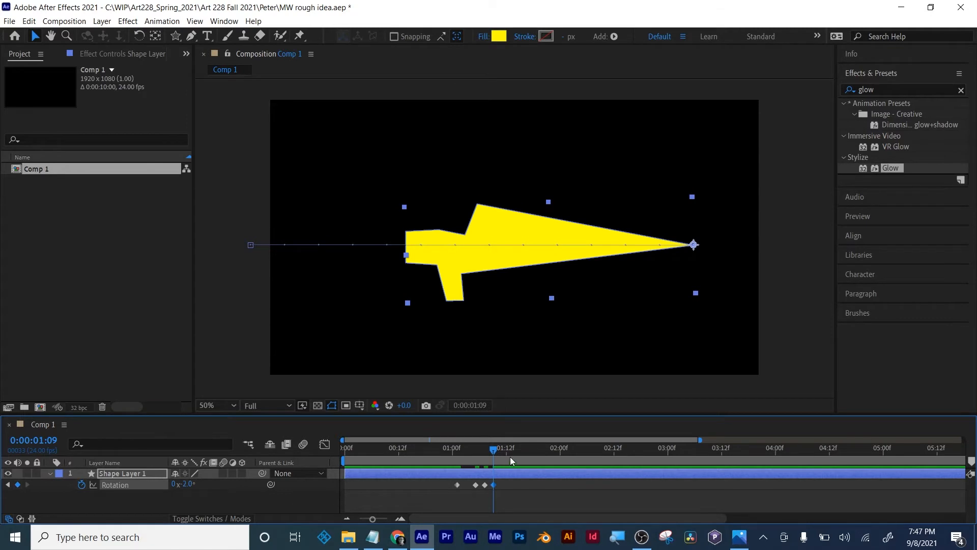
# - Add a Rotation keyframe of 1° two frames further on, at 0:00:01:11
pyautogui.press('pagedown')
pyautogui.press('pagedown')
pyautogui.click(184, 485)
pyautogui.write('1')
pyautogui.press('Return')
# - Add Rotation keyframes of -1° at 0:00:01:13 and 0° at 0:00:01:14 to settle the wobble
pyautogui.press('pagedown')
pyautogui.press('pagedown')
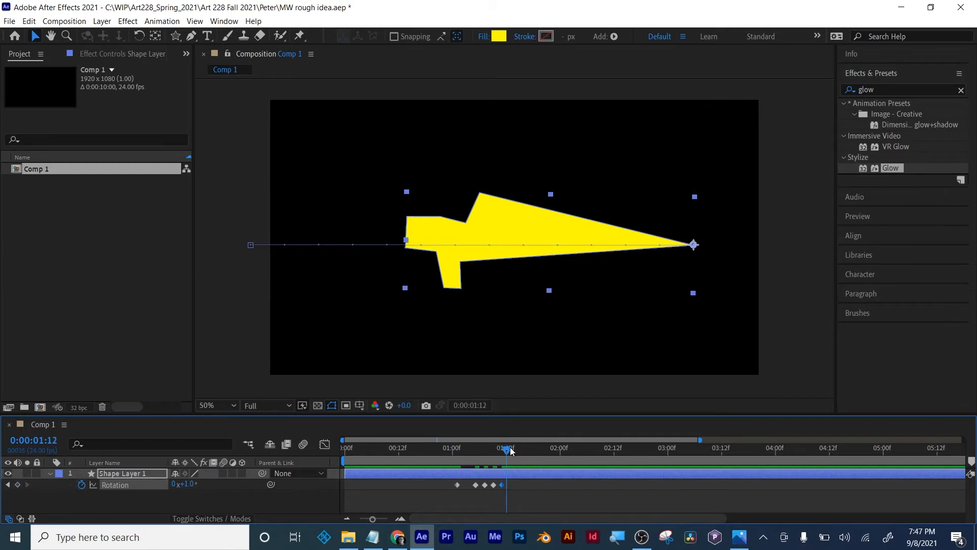
pyautogui.click(186, 484)
pyautogui.write('-1')
pyautogui.press('Return')
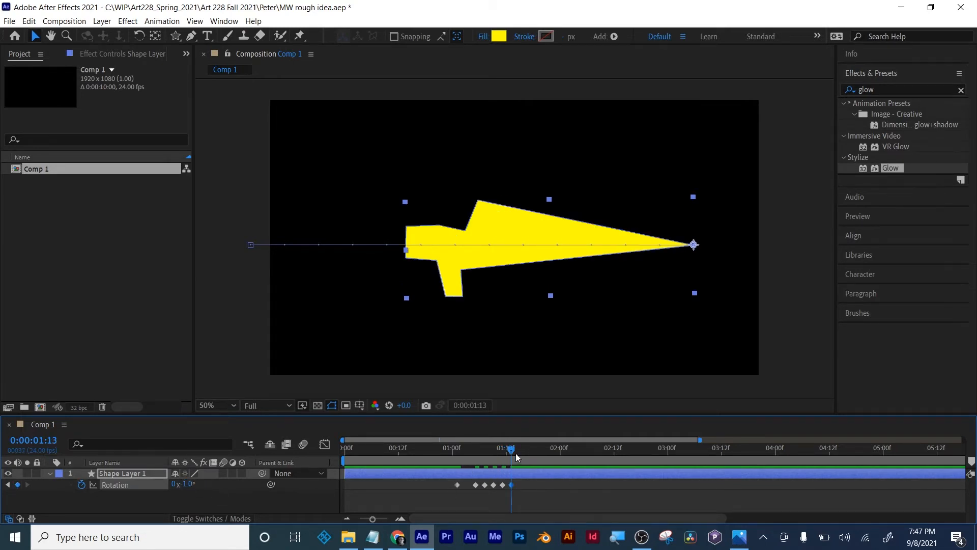
pyautogui.moveTo(515, 453); pyautogui.dragTo(517, 451)
pyautogui.click(187, 483)
pyautogui.write('0')
pyautogui.press('Return')
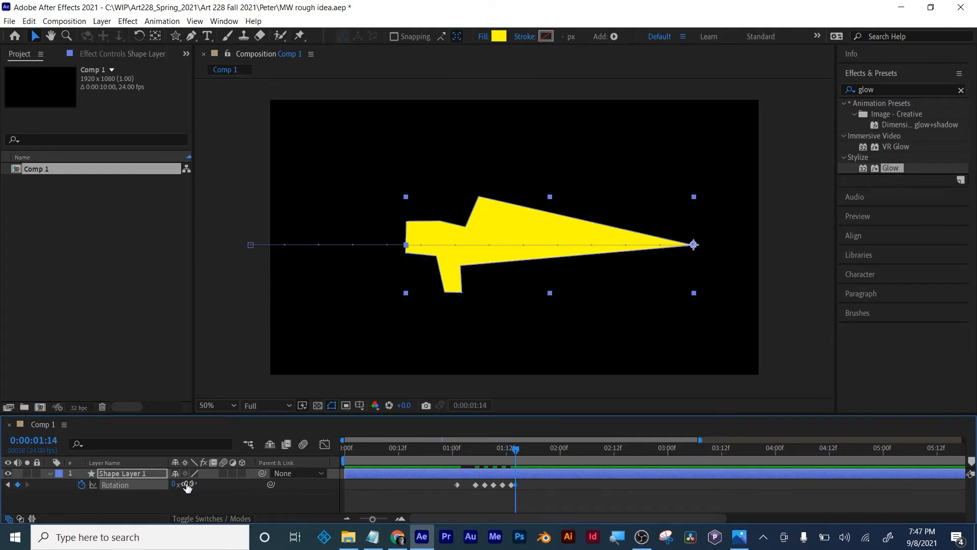
# - Apply Easy Ease to all of Shape Layer 1's Rotation keyframes
pyautogui.moveTo(517, 450); pyautogui.dragTo(452, 451)
pyautogui.moveTo(542, 484); pyautogui.dragTo(441, 496)
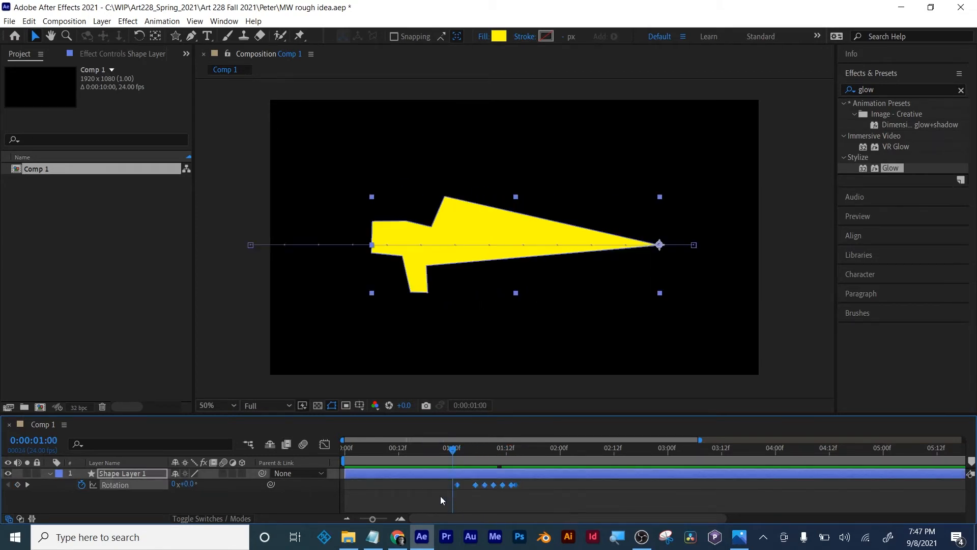
pyautogui.rightClick(483, 486)
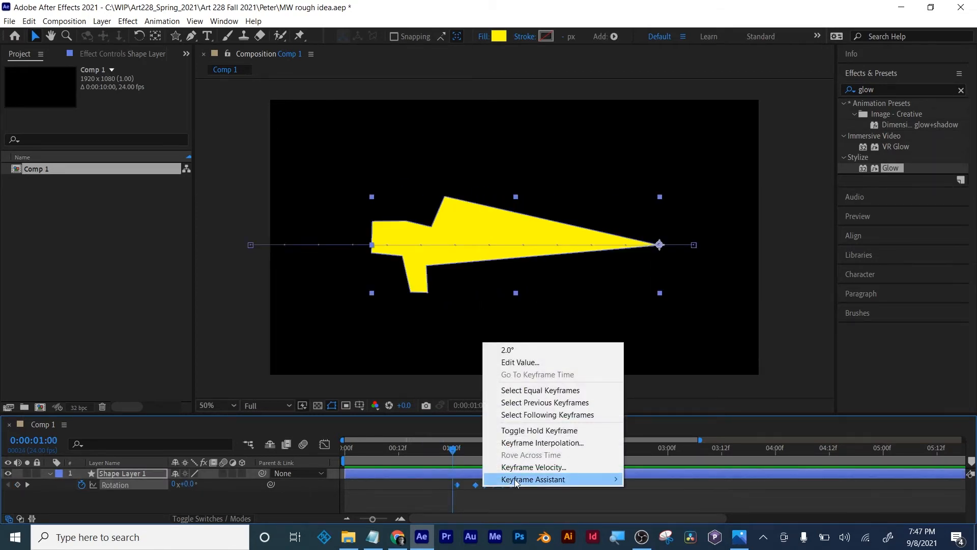
pyautogui.moveTo(514, 480)
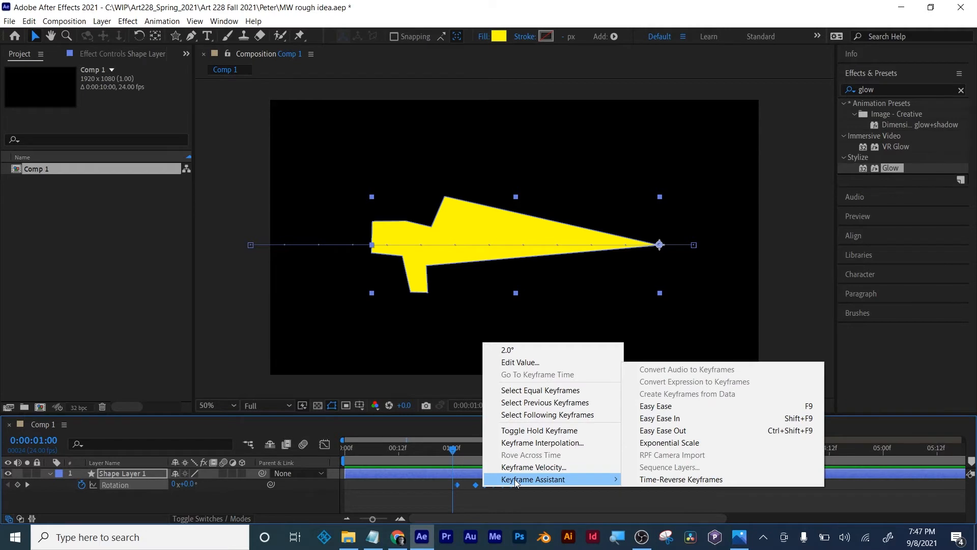
pyautogui.click(655, 405)
# - Play the animation from the start to check the shape's entrance and the rotation wobble after it stops
pyautogui.moveTo(445, 449); pyautogui.dragTo(326, 450)
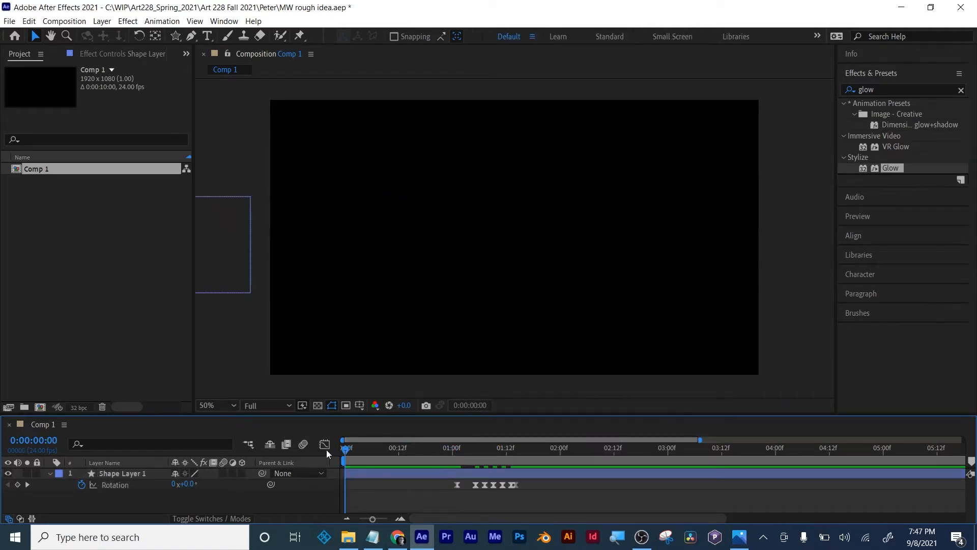
pyautogui.press('space')
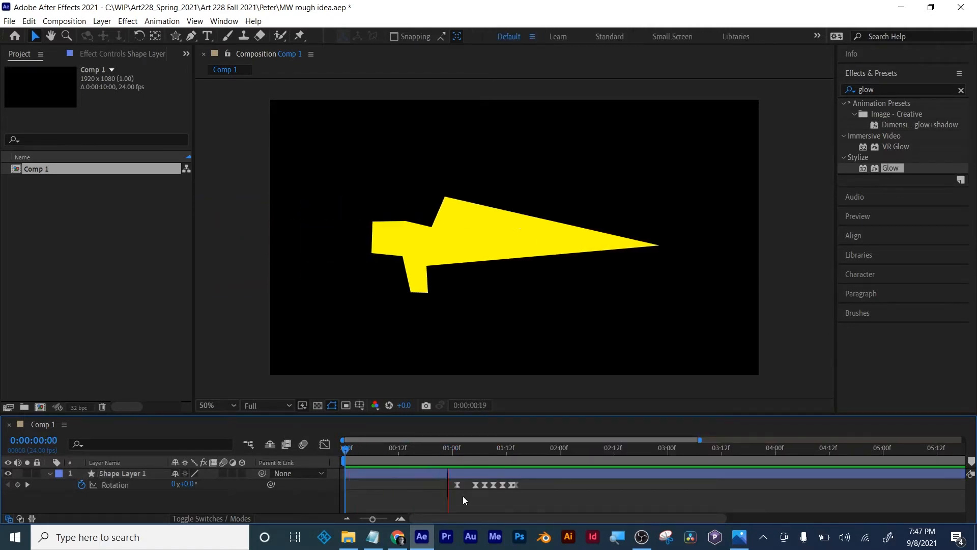
pyautogui.press('space')
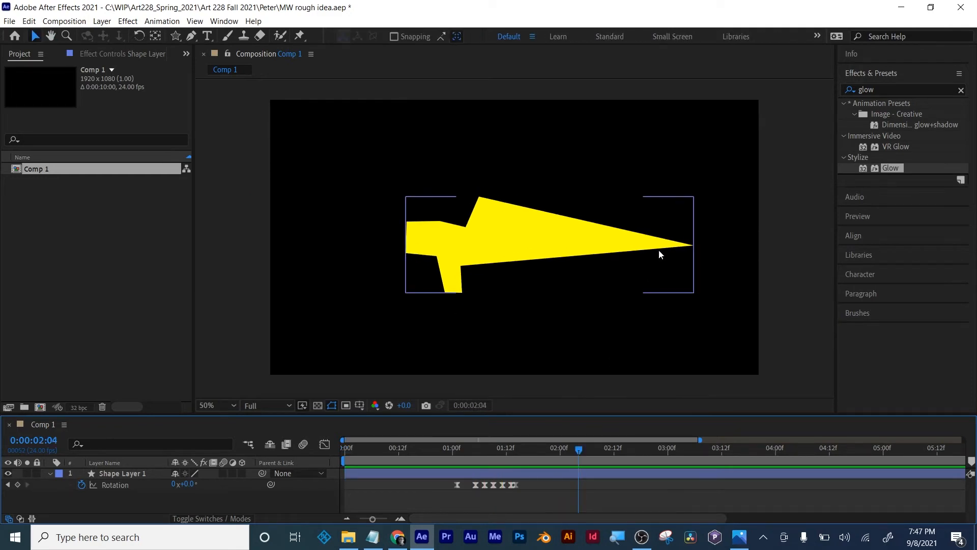
pyautogui.moveTo(514, 451)
pyautogui.mouseDown()
pyautogui.moveTo(449, 460)
pyautogui.moveTo(517, 454)
pyautogui.mouseUp()
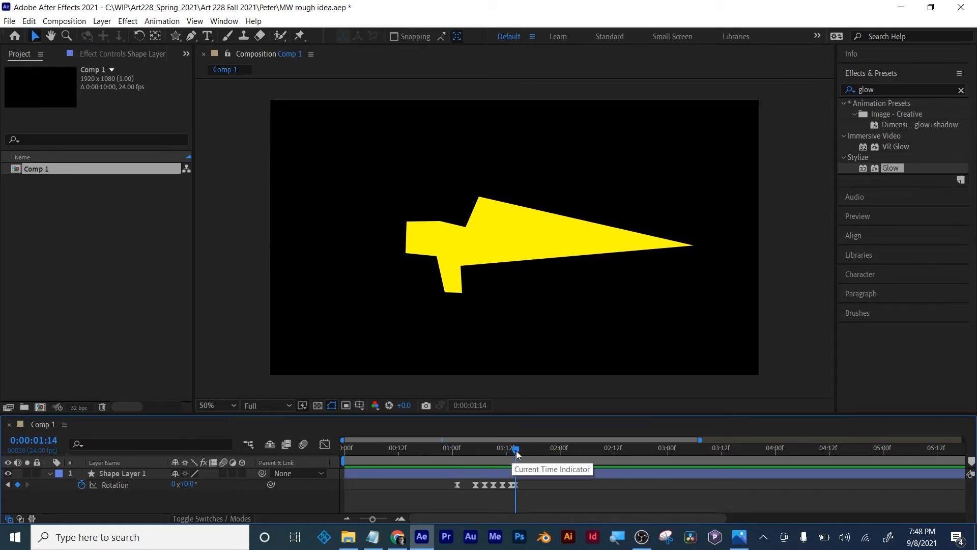
pyautogui.moveTo(516, 450); pyautogui.dragTo(336, 460)
pyautogui.press('space')
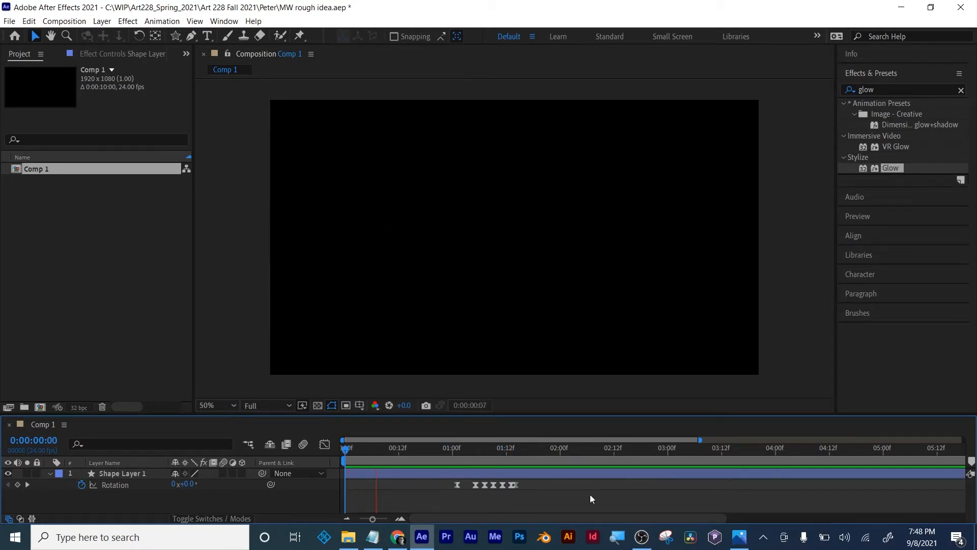
pyautogui.press('space')
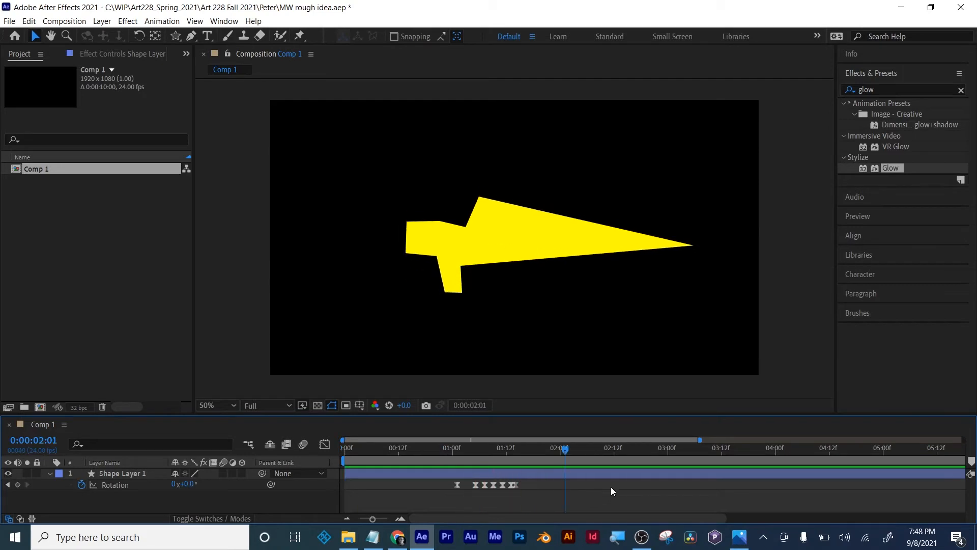
pyautogui.moveTo(373, 520); pyautogui.dragTo(353, 522)
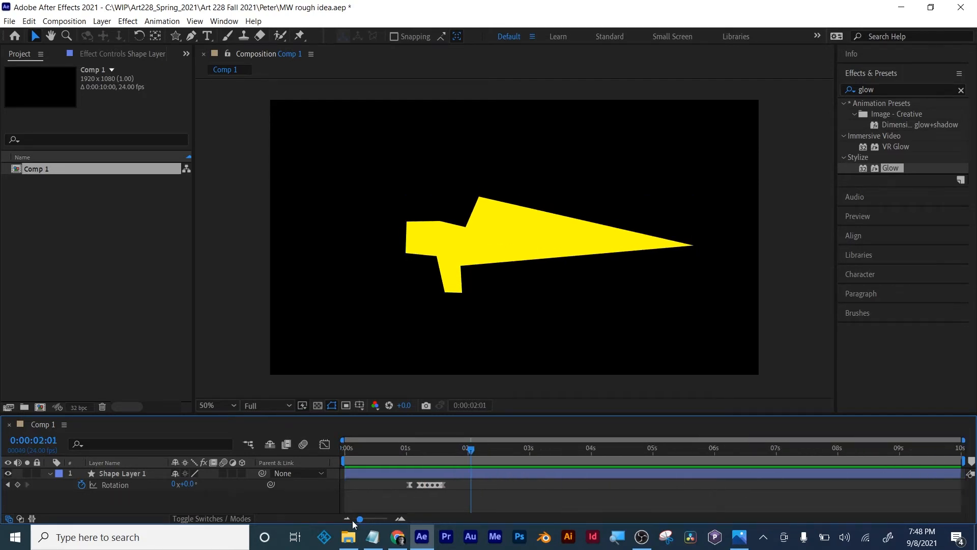
# - Shorten the work area to end shortly after the two-second mark and preview the animation
pyautogui.moveTo(963, 460); pyautogui.dragTo(475, 455)
pyautogui.press('space')
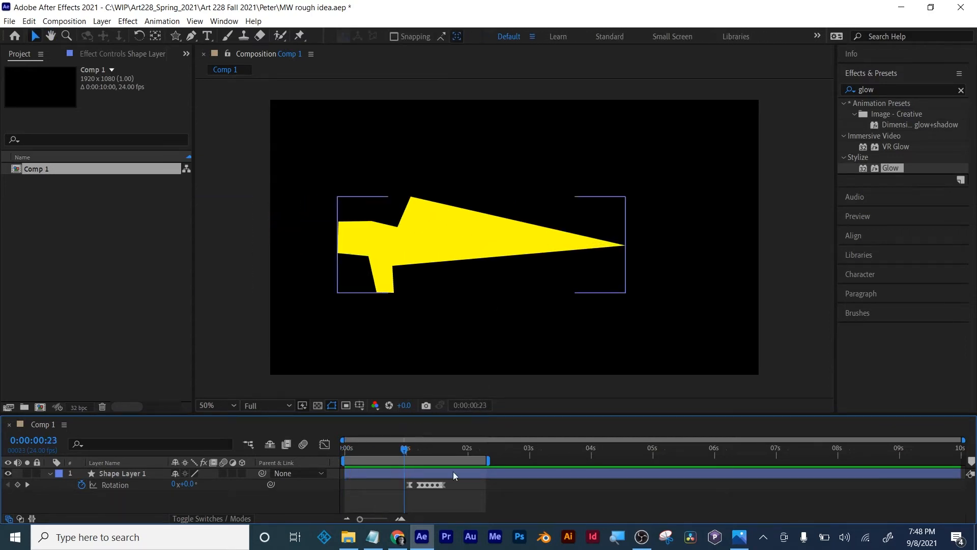
# - Draw a curved three-point path with the Pen tool above the yellow shape as a new shape layer, and deselect it
pyautogui.click(191, 35)
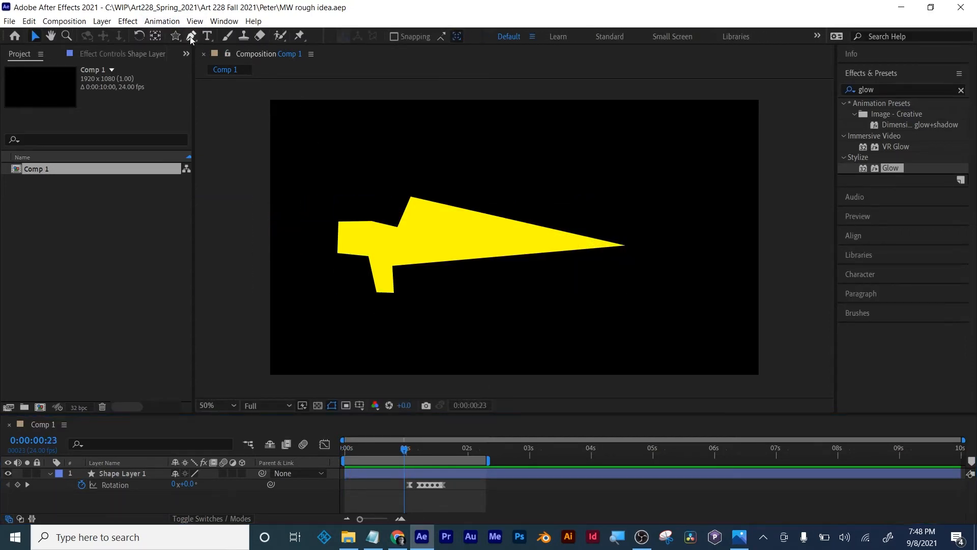
pyautogui.moveTo(393, 163); pyautogui.dragTo(377, 175)
pyautogui.moveTo(379, 199); pyautogui.dragTo(406, 228)
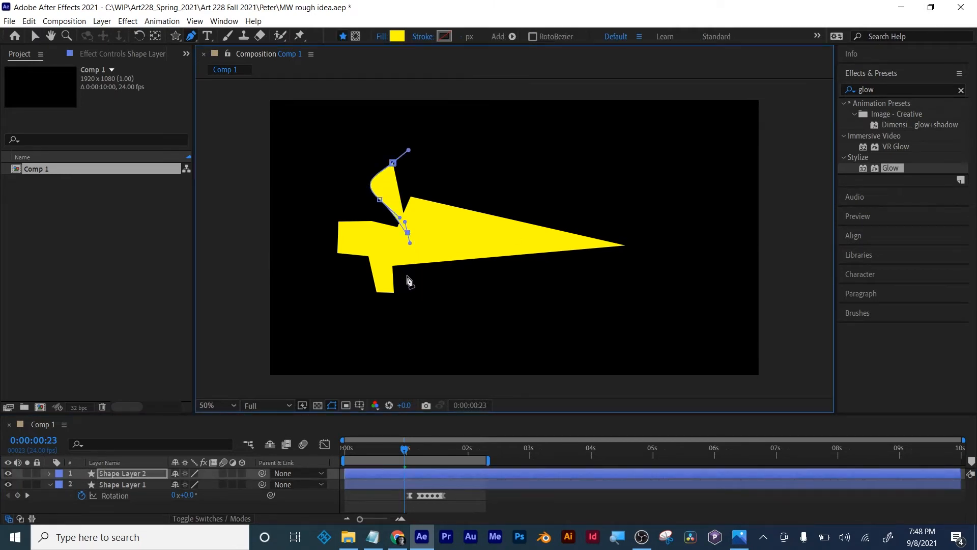
pyautogui.press('F2')
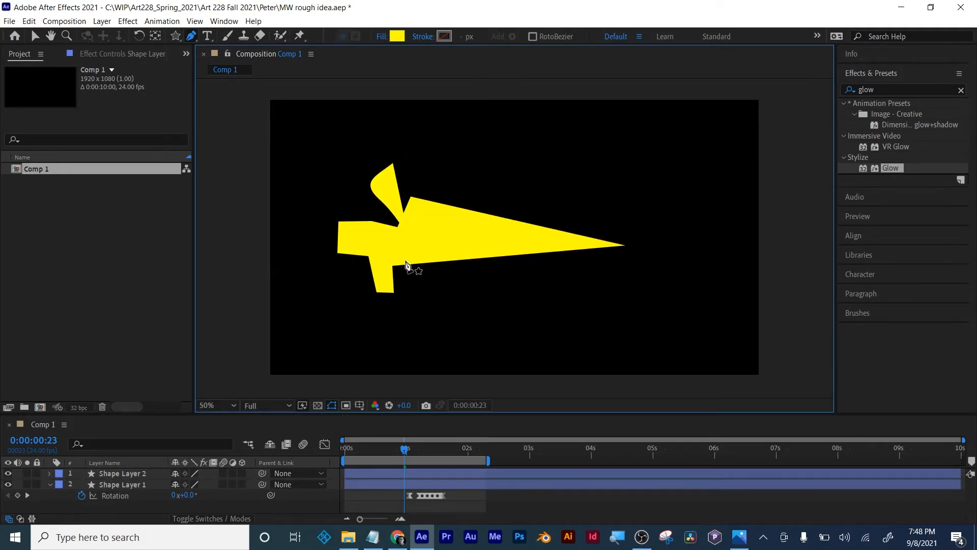
# - Draw a second curved three-point path from the yellow shape's lower edge downward and back to the left, on its own shape layer
pyautogui.moveTo(406, 260); pyautogui.dragTo(407, 268)
pyautogui.moveTo(412, 317); pyautogui.dragTo(396, 320)
pyautogui.moveTo(317, 307); pyautogui.dragTo(317, 290)
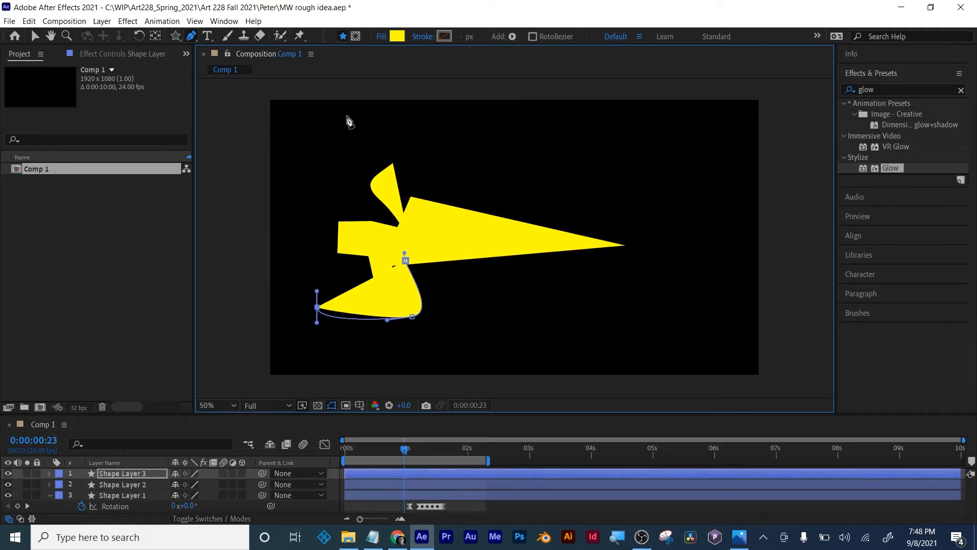
pyautogui.click(35, 37)
pyautogui.click(481, 71)
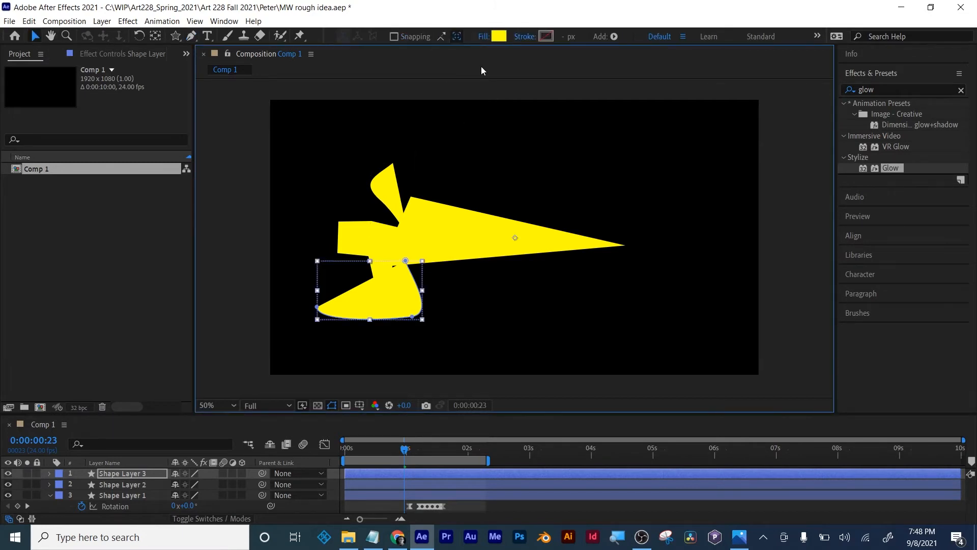
# - Remove the lower curve's fill and give it a solid red stroke
pyautogui.click(482, 37)
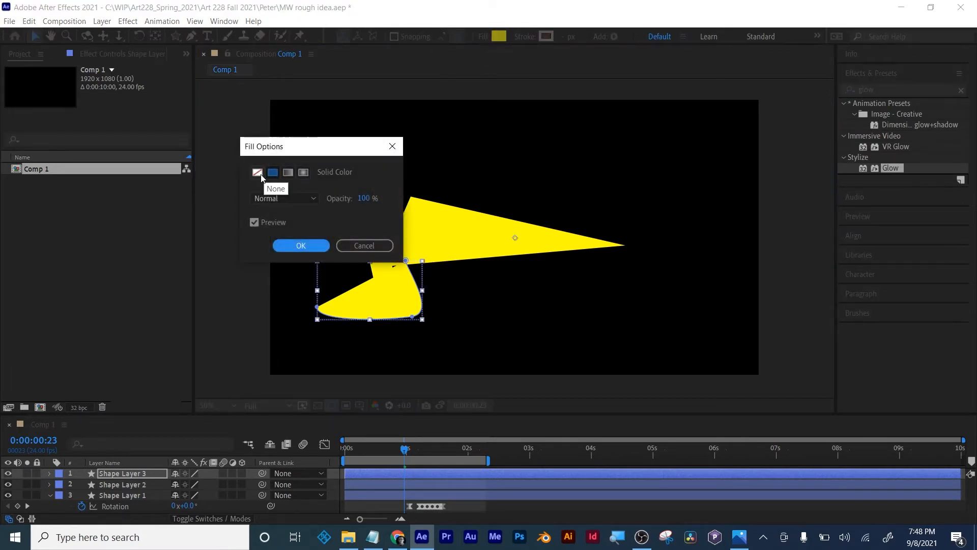
pyautogui.click(258, 172)
pyautogui.click(301, 245)
pyautogui.click(524, 37)
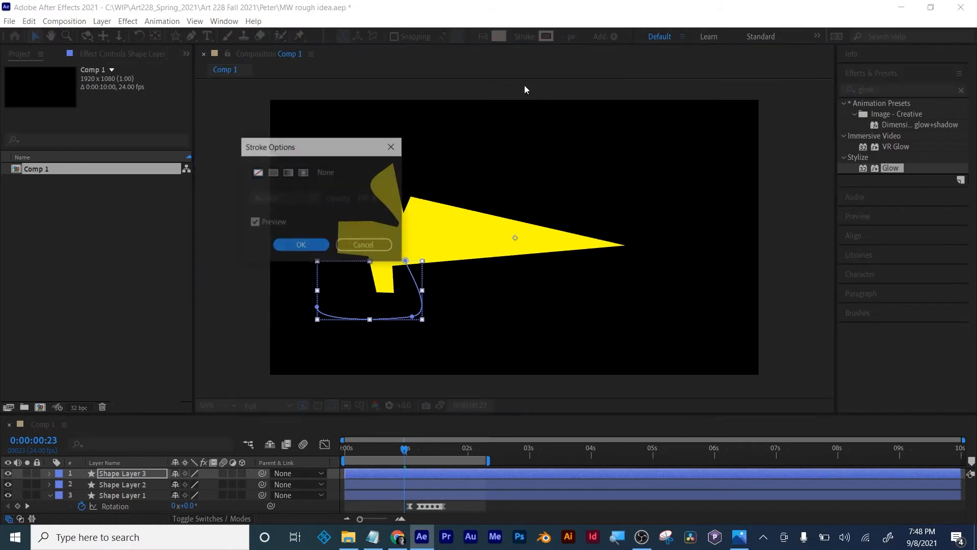
pyautogui.click(273, 172)
pyautogui.click(301, 245)
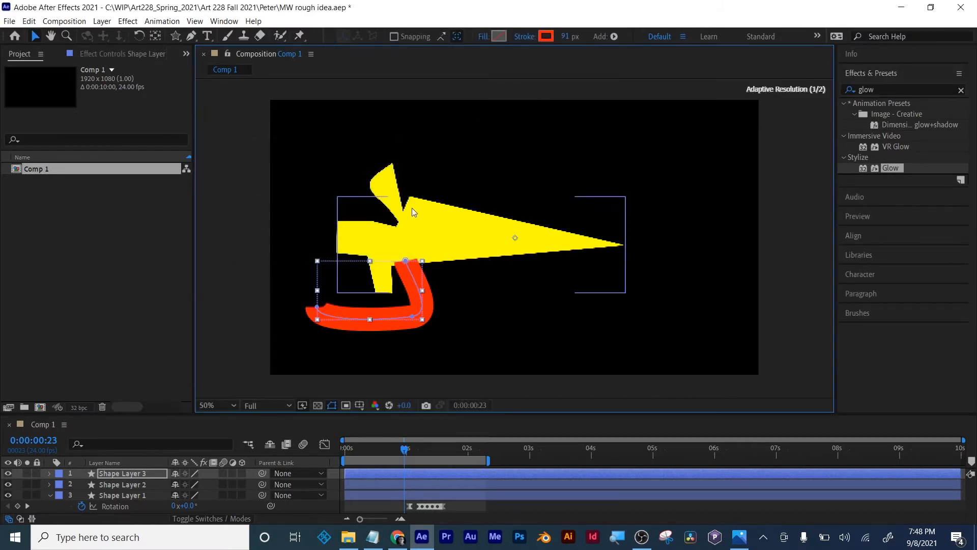
# - Remove the fill from the upper curve on Shape Layer 2 and give it a solid red stroke
pyautogui.click(378, 184)
pyautogui.click(482, 36)
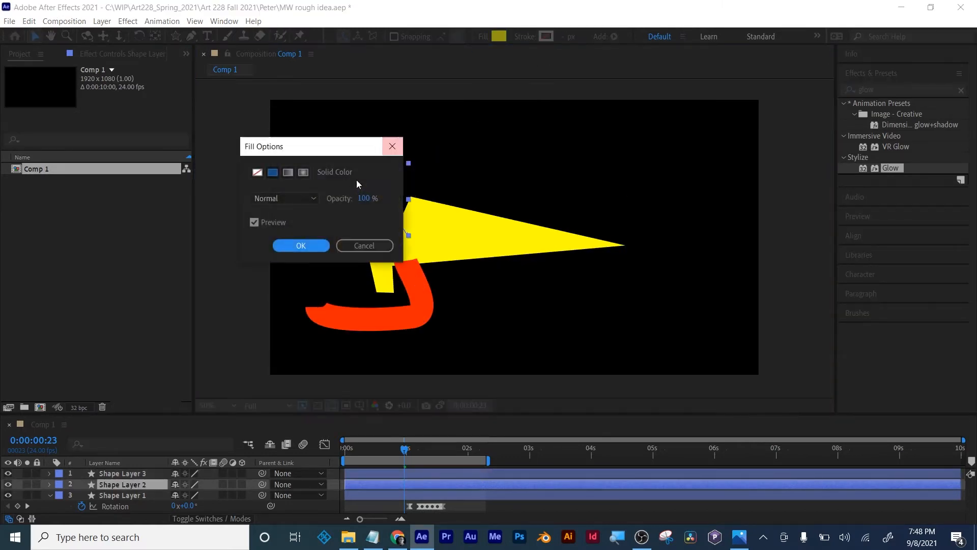
pyautogui.click(257, 172)
pyautogui.click(298, 245)
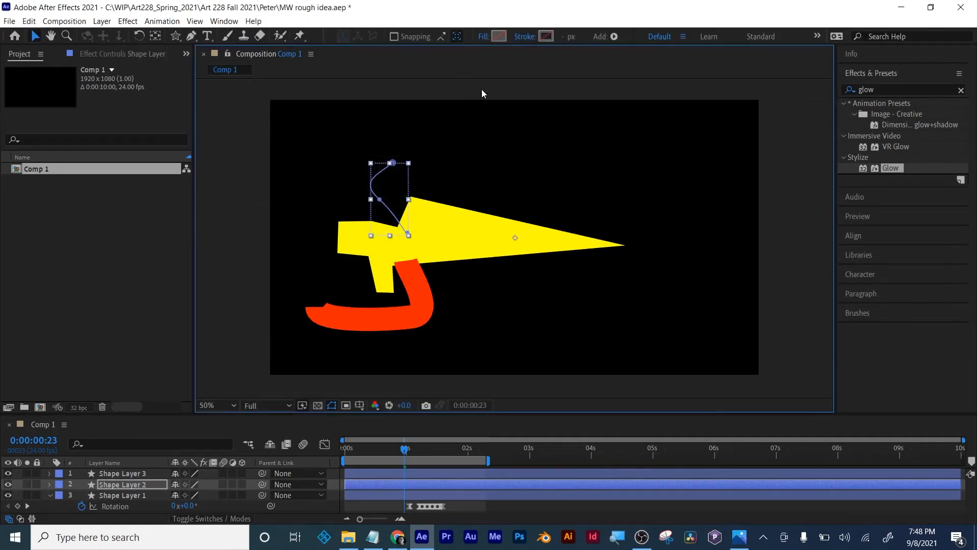
pyautogui.click(531, 41)
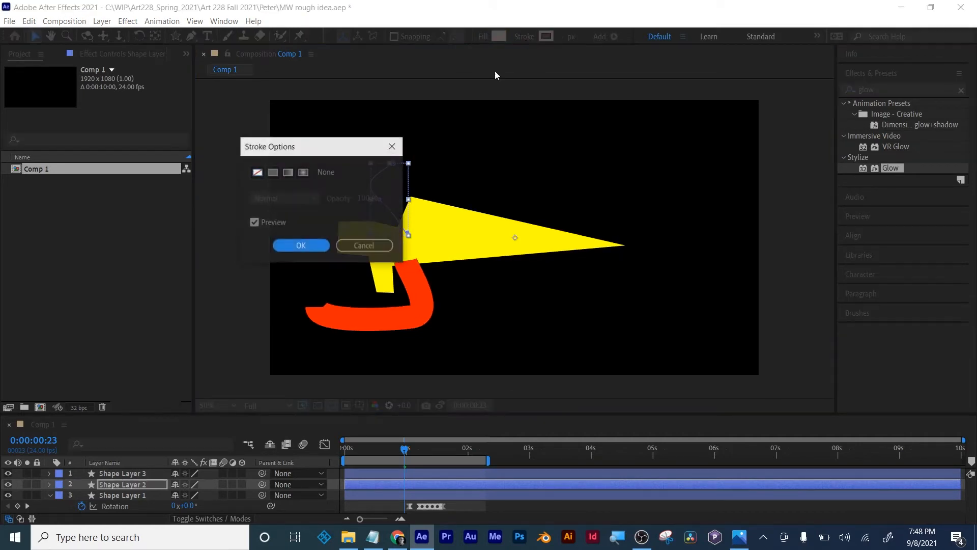
pyautogui.click(273, 172)
pyautogui.click(298, 246)
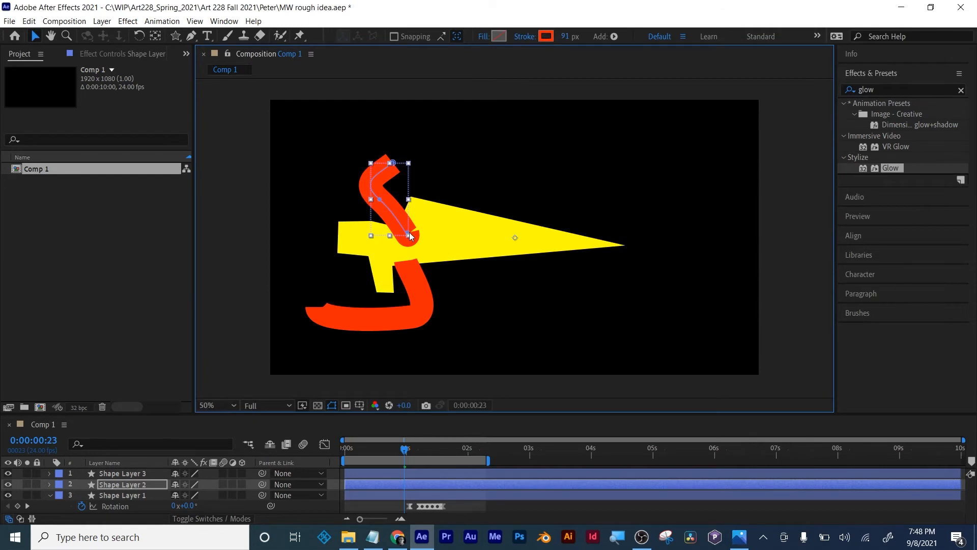
# - Pull the upper red curve's lower end point up and left, and move the lower red curve slightly upward over the yellow shape
pyautogui.moveTo(394, 225); pyautogui.dragTo(397, 228)
pyautogui.hotkey('ctrl', 'z')
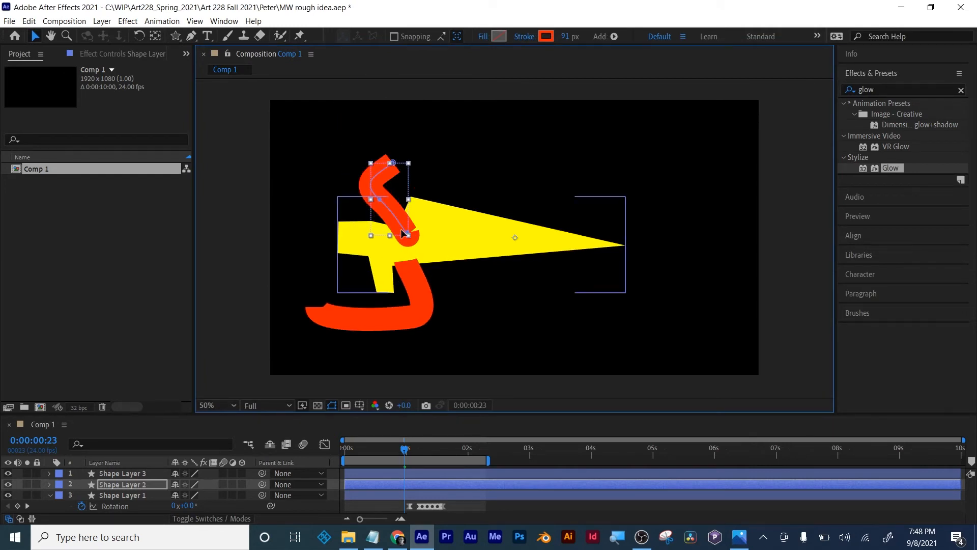
pyautogui.click(408, 234)
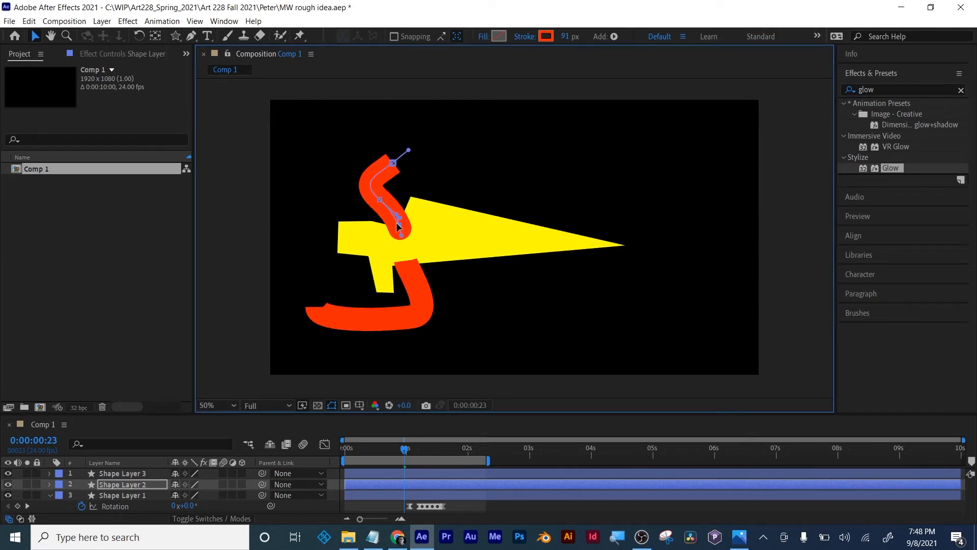
pyautogui.moveTo(393, 220); pyautogui.dragTo(391, 216)
pyautogui.click(405, 266)
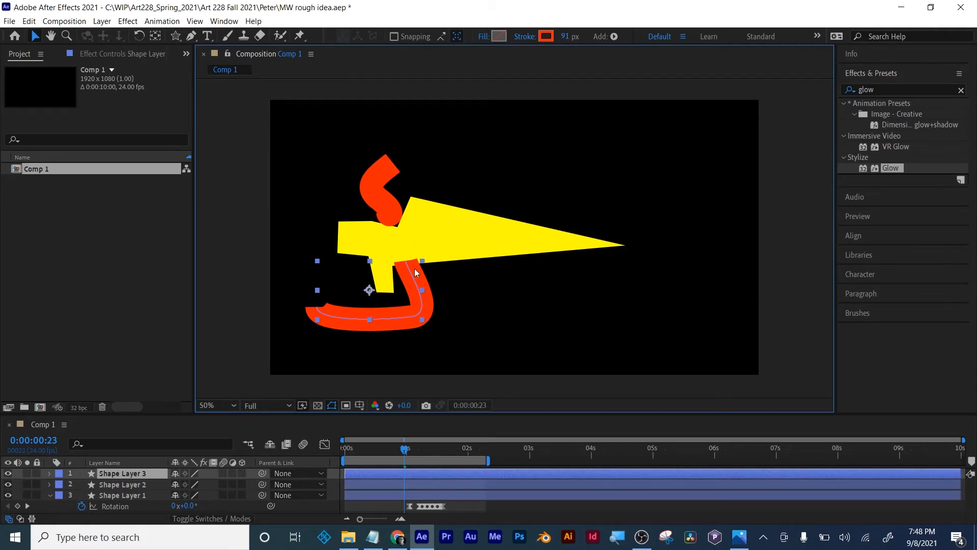
pyautogui.moveTo(416, 282); pyautogui.dragTo(414, 269)
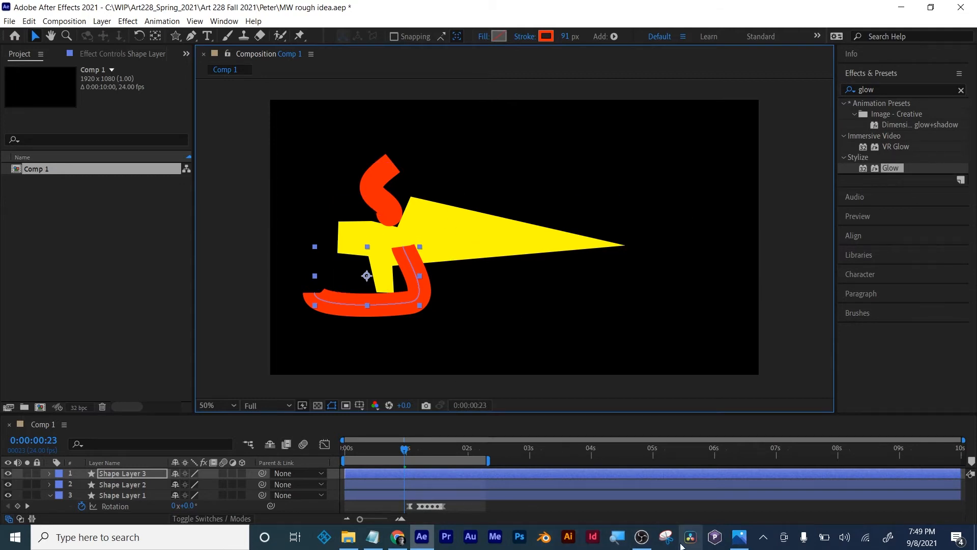
# - Switch to Photos to examine the sword storyboard sketch, and return to After Effects
pyautogui.click(739, 537)
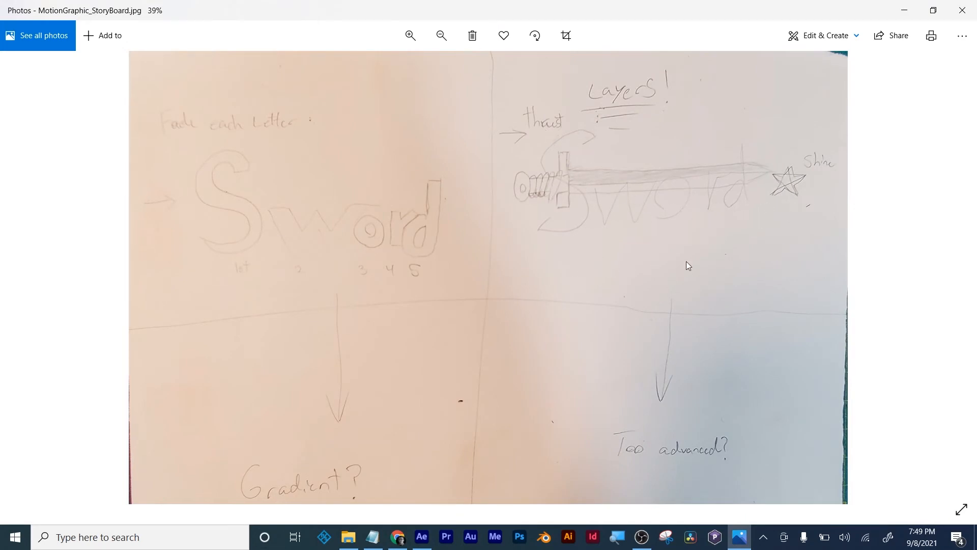
pyautogui.click(422, 536)
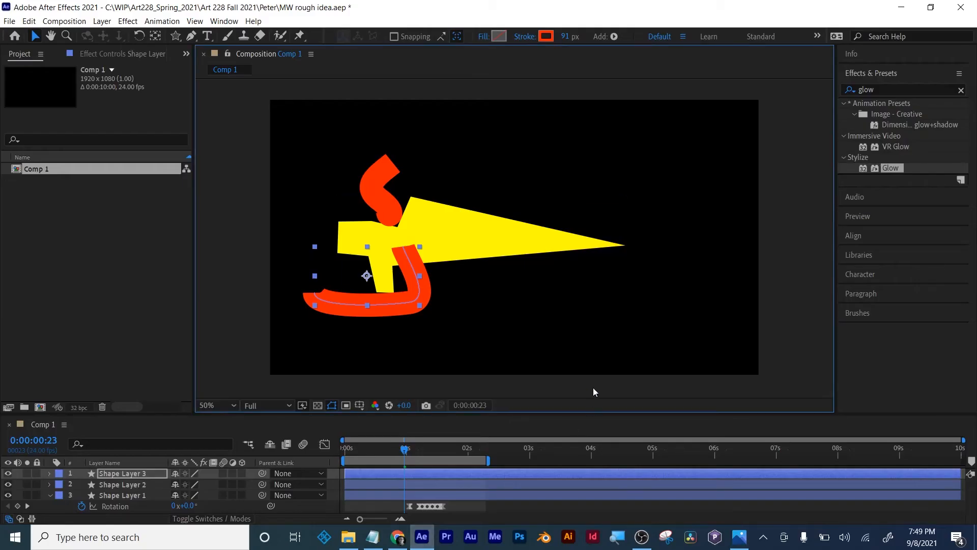
# - Change the yellow shape's fill to a linear gradient and stretch its start point back into the hilt, at -548, 0
pyautogui.click(453, 214)
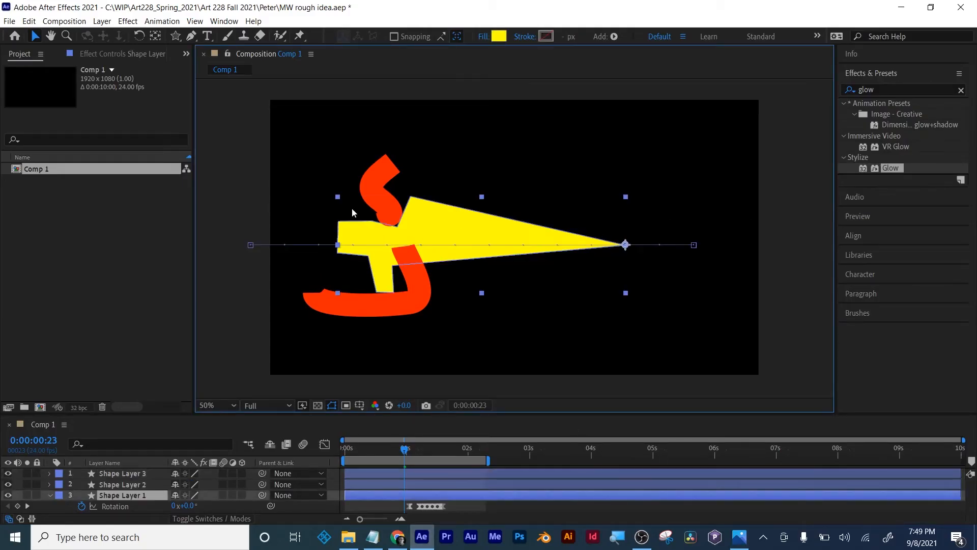
pyautogui.click(499, 36)
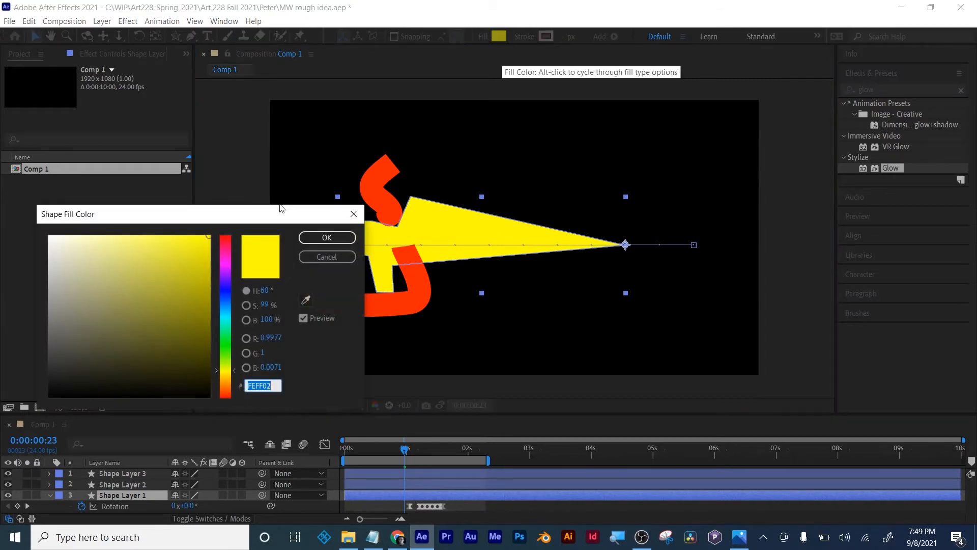
pyautogui.click(325, 256)
pyautogui.click(482, 36)
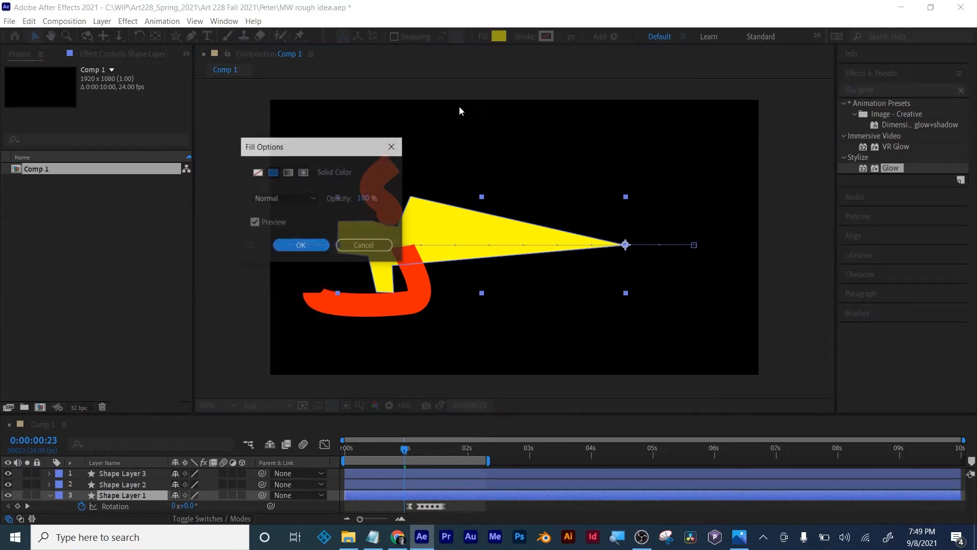
pyautogui.click(303, 172)
pyautogui.click(287, 172)
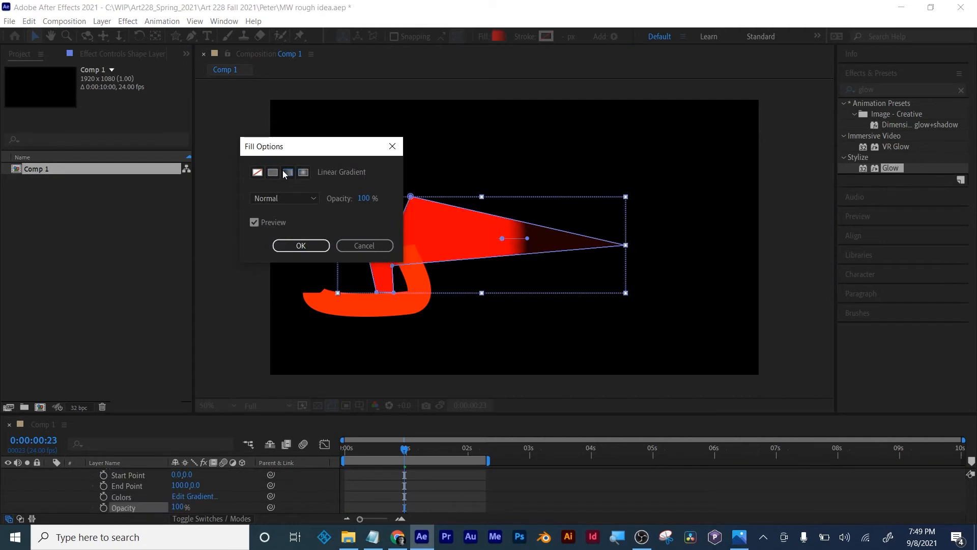
pyautogui.click(301, 245)
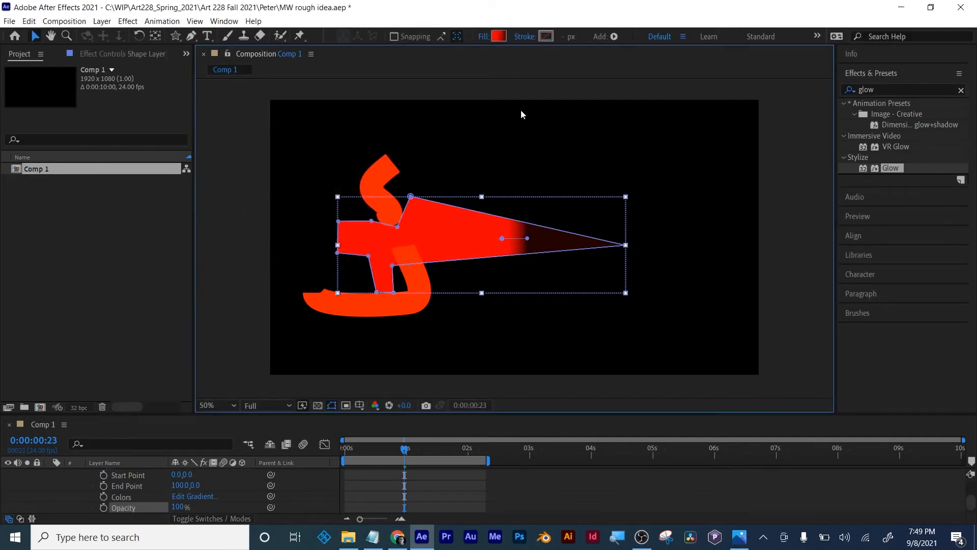
pyautogui.moveTo(496, 243); pyautogui.dragTo(364, 244)
pyautogui.hotkey('ctrl', 'z')
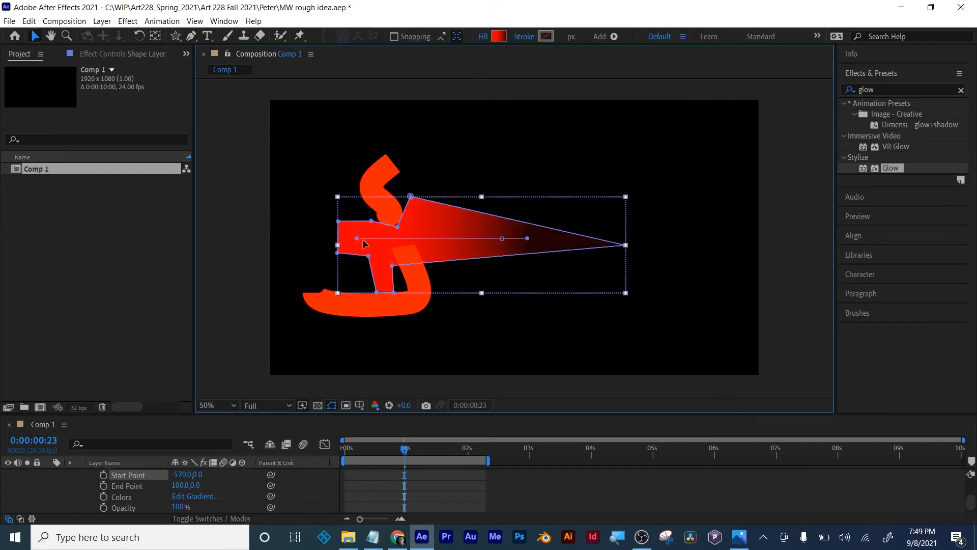
# - Recolour the sword's gradient with a near-white start stop and a near-black end stop of 131212
pyautogui.click(499, 36)
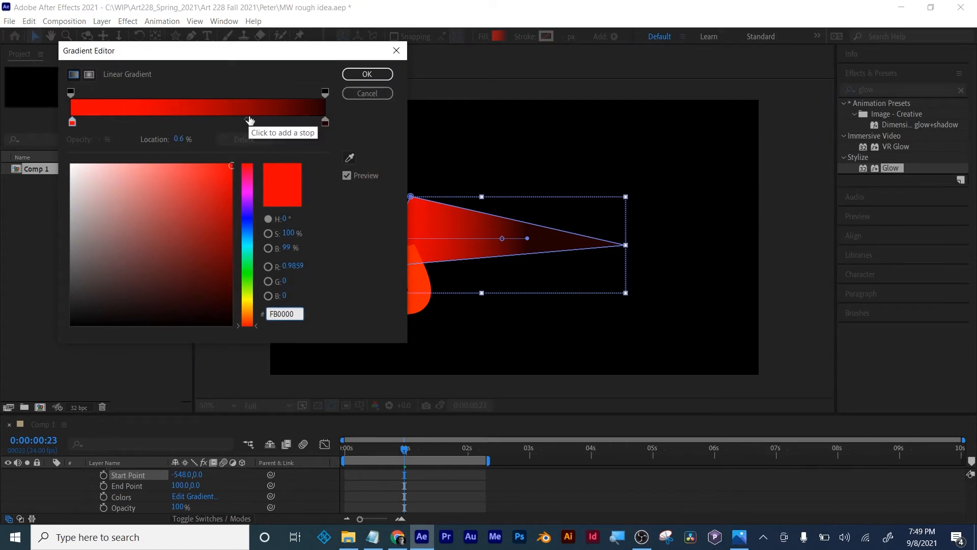
pyautogui.click(325, 122)
pyautogui.moveTo(131, 205); pyautogui.dragTo(75, 310)
pyautogui.click(73, 122)
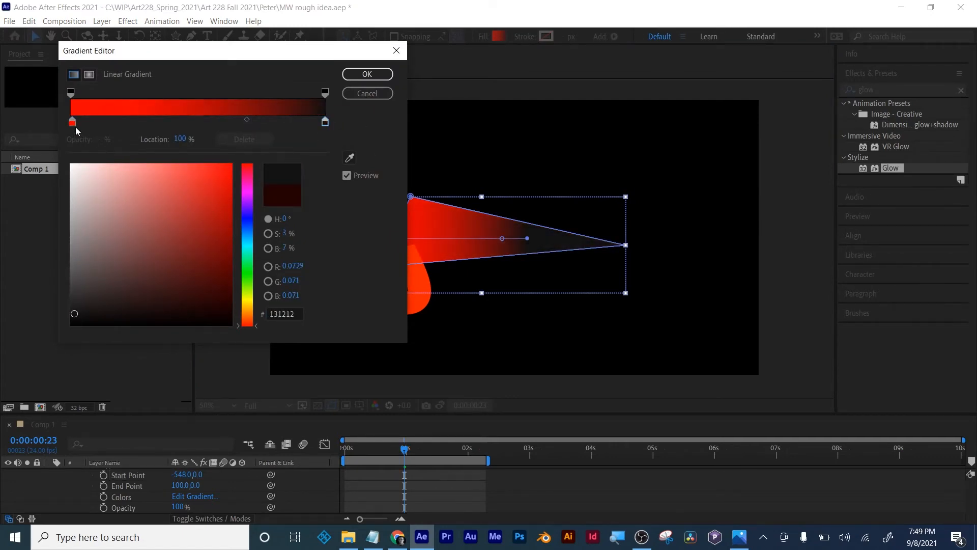
pyautogui.moveTo(74, 189); pyautogui.dragTo(70, 164)
pyautogui.click(367, 74)
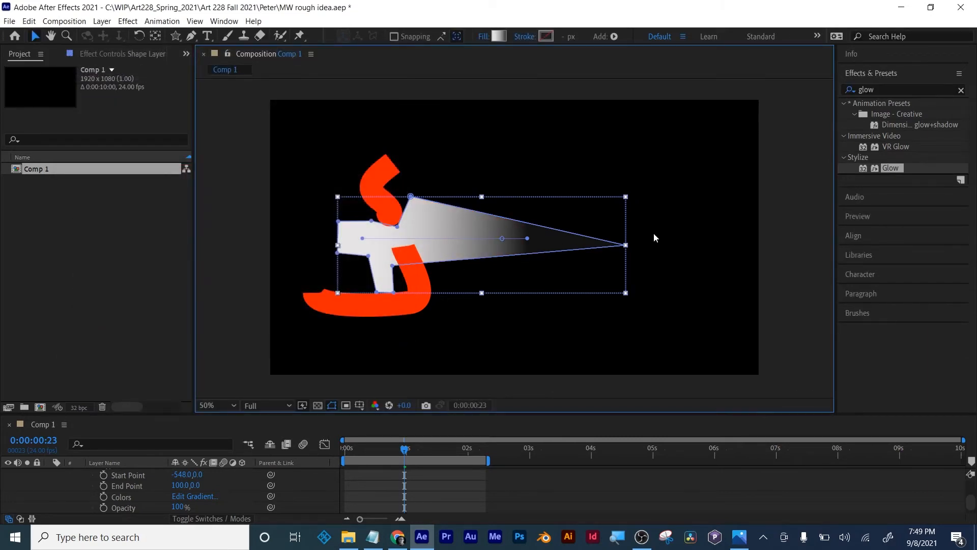
# - Search the effects for "light swee" and select CC Light Sweep
pyautogui.click(891, 92)
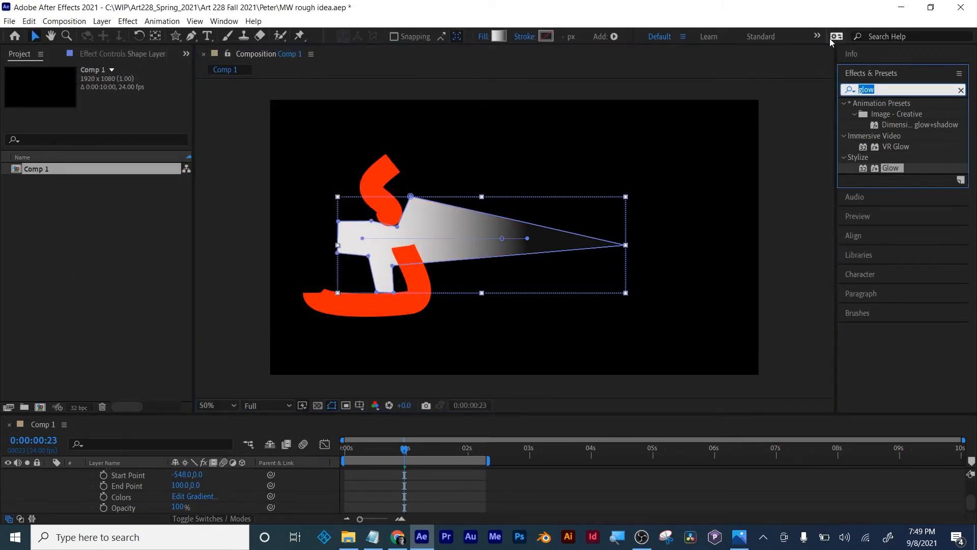
pyautogui.write('light')
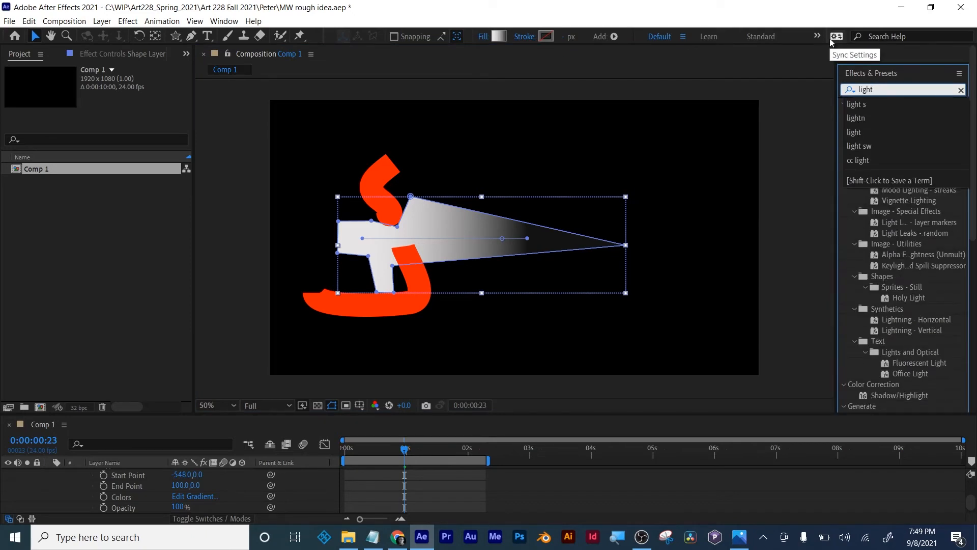
pyautogui.write(' swee')
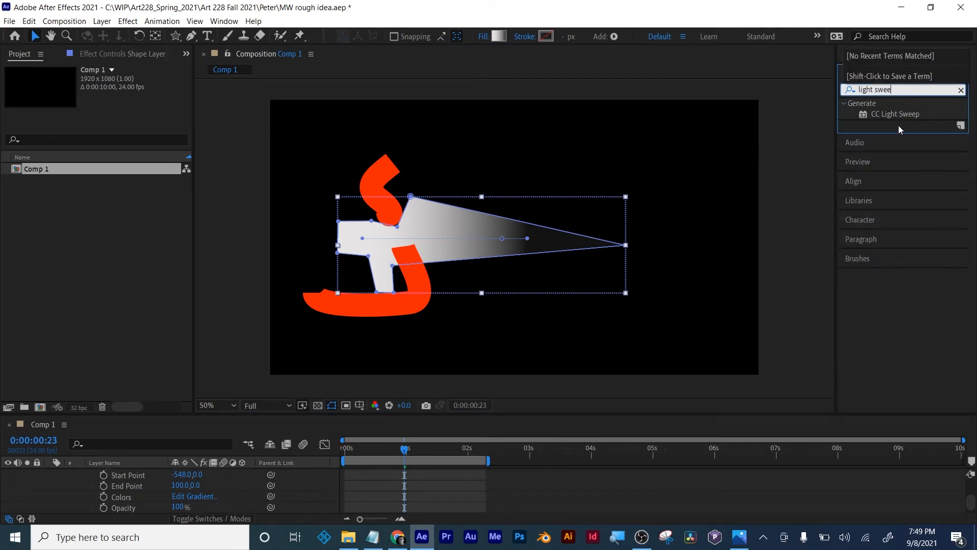
pyautogui.click(906, 115)
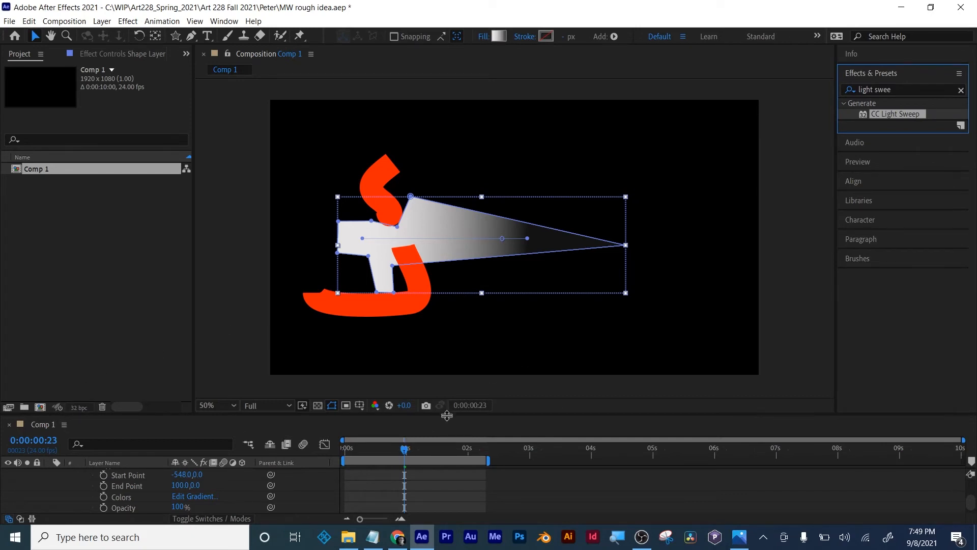
# - Extend the end of the work area to just past the three-second mark
pyautogui.moveTo(402, 453); pyautogui.dragTo(539, 460)
pyautogui.moveTo(894, 117); pyautogui.dragTo(948, 113)
pyautogui.moveTo(617, 436); pyautogui.dragTo(581, 449)
# - Enlarge the timeline area and apply the CC Light Sweep effect to Shape Layer 1
pyautogui.scroll(-1, 581, 449)
pyautogui.scroll(1, 581, 448)
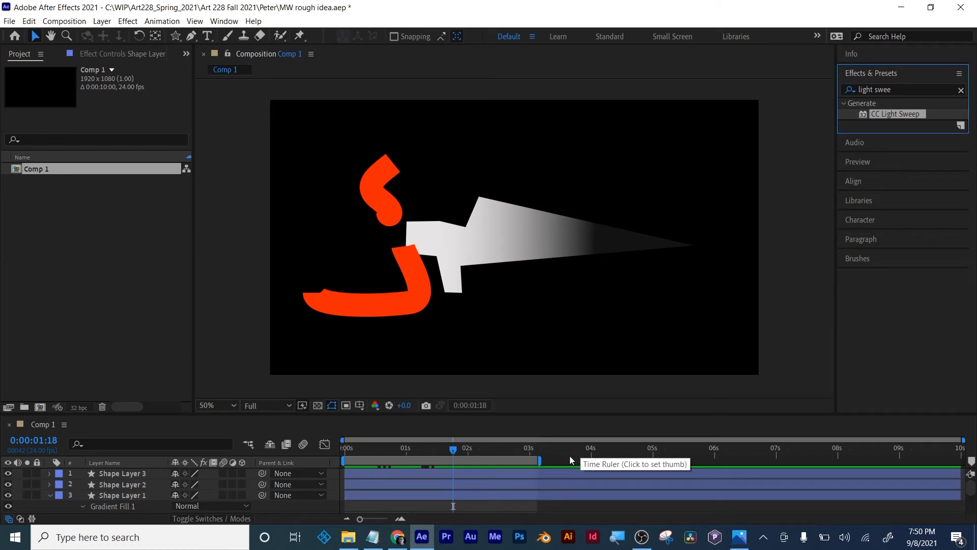
pyautogui.moveTo(590, 414); pyautogui.dragTo(587, 331)
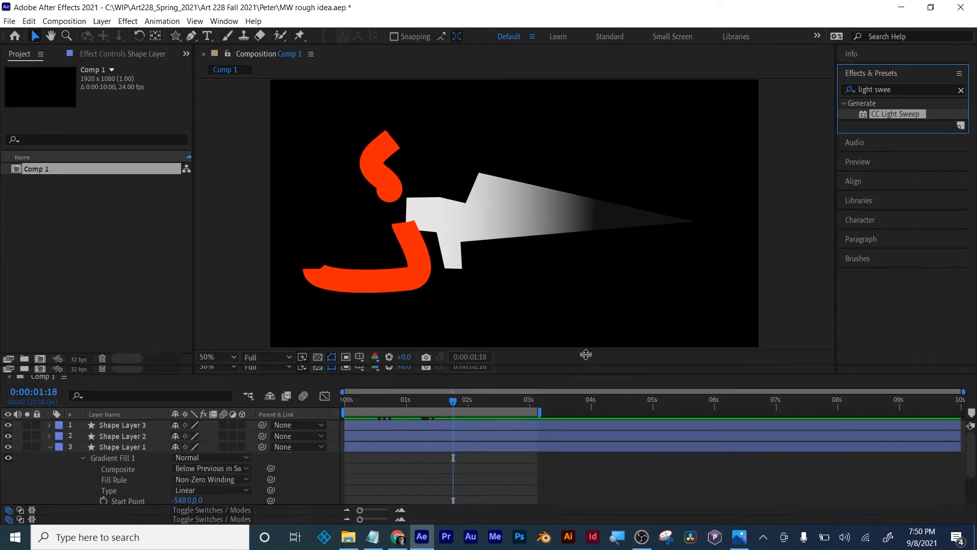
pyautogui.moveTo(885, 115); pyautogui.dragTo(494, 415)
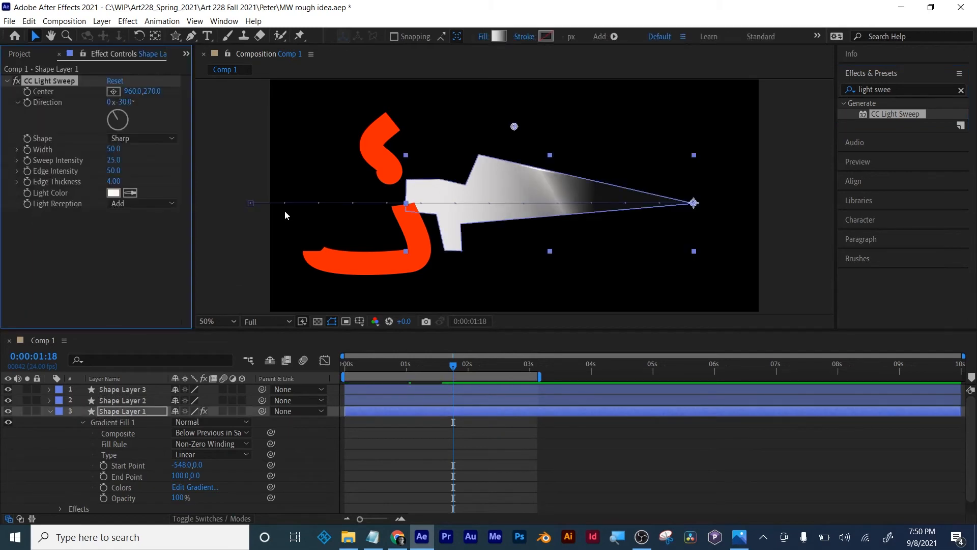
# - Keyframe the light sweep's Center from 198, 292 at 0:00:01:18 to 1758, 278 at 0:00:02:18 so it crosses the sword
pyautogui.moveTo(137, 91); pyautogui.dragTo(65, 91)
pyautogui.moveTo(481, 128); pyautogui.dragTo(333, 133)
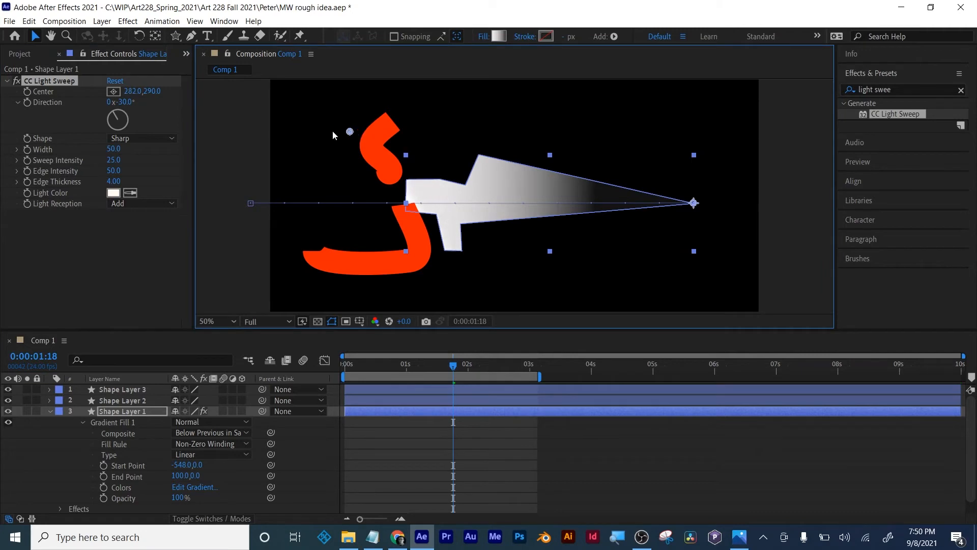
pyautogui.click(26, 92)
pyautogui.moveTo(454, 364); pyautogui.dragTo(514, 364)
pyautogui.moveTo(155, 100); pyautogui.dragTo(762, 117)
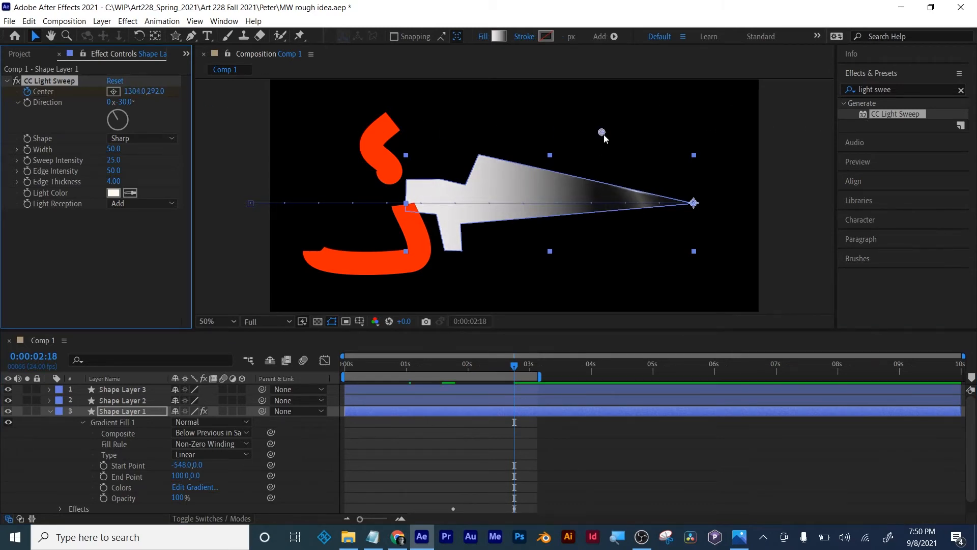
pyautogui.moveTo(604, 136); pyautogui.dragTo(720, 131)
pyautogui.click(608, 432)
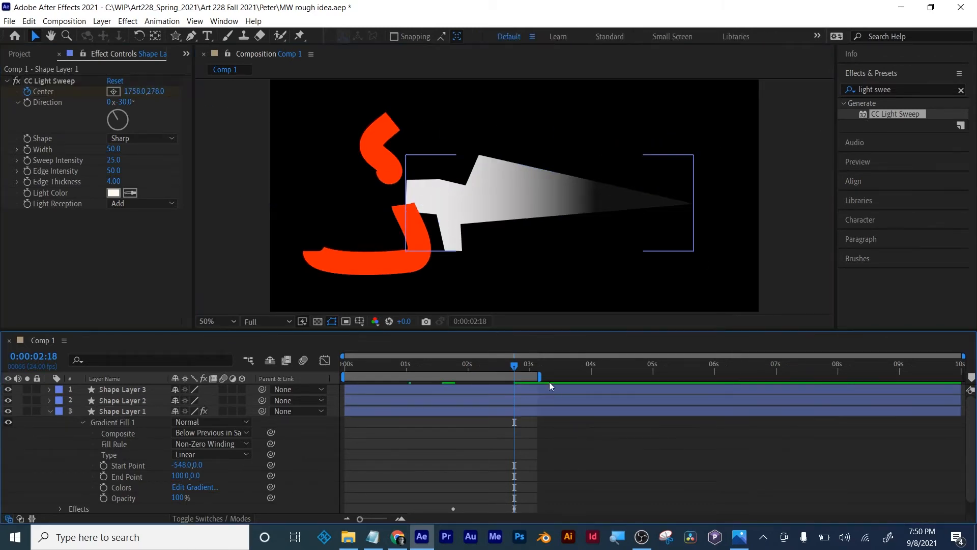
# - Preview the light sweep animation from the start, save the project, and scrub to where the sweep reaches the blade tip
pyautogui.moveTo(515, 367); pyautogui.dragTo(272, 360)
pyautogui.press('space')
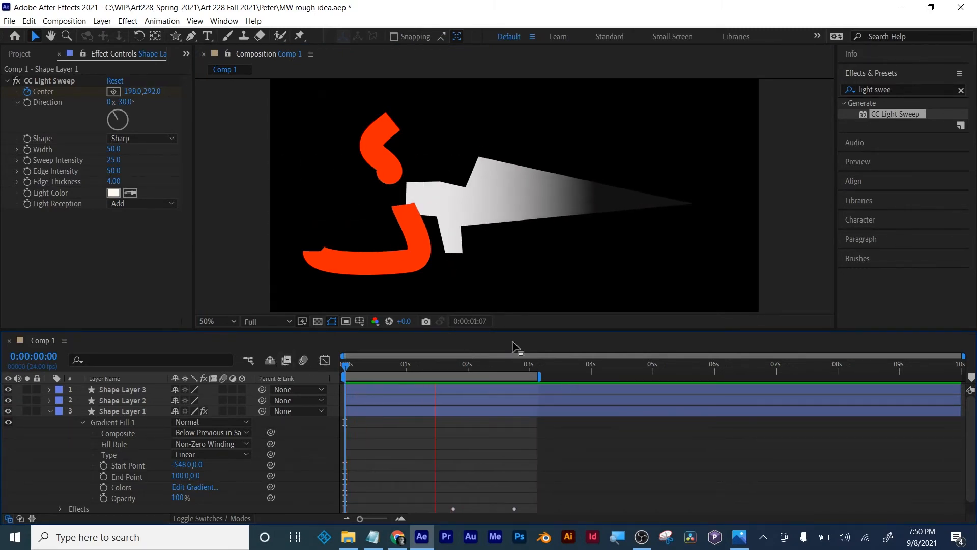
pyautogui.press('space')
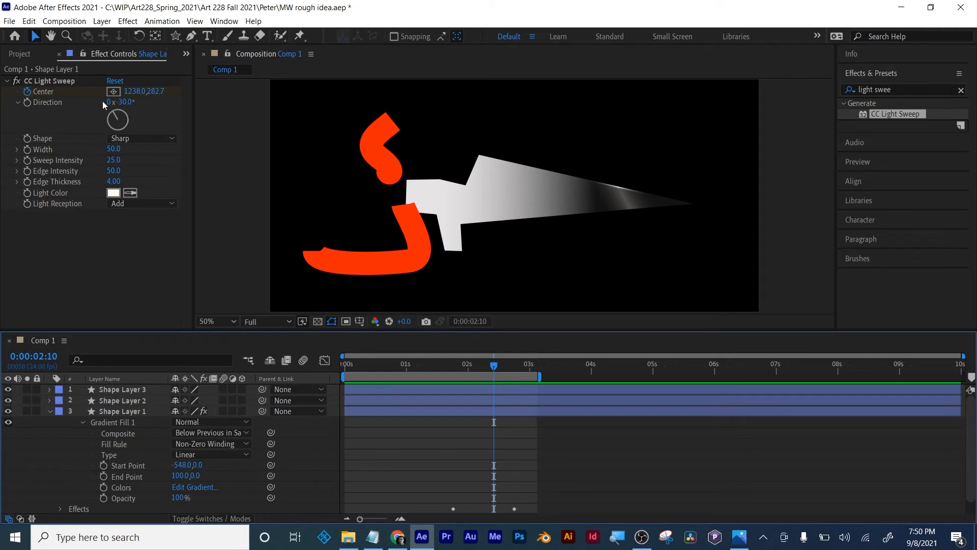
pyautogui.click(45, 80)
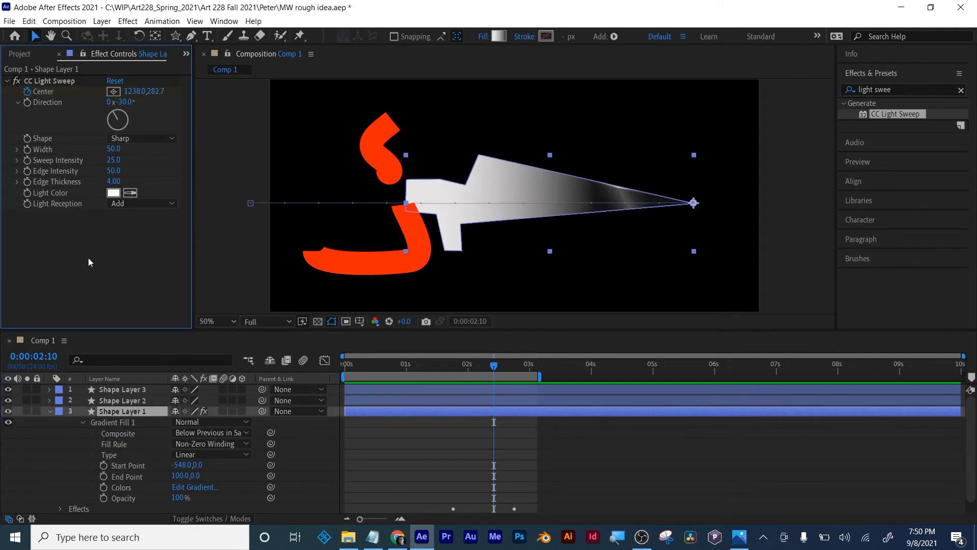
pyautogui.hotkey('ctrl', 's')
pyautogui.moveTo(494, 372)
pyautogui.mouseDown()
pyautogui.moveTo(510, 369)
pyautogui.moveTo(430, 371)
pyautogui.moveTo(504, 367)
pyautogui.mouseUp()
pyautogui.click(620, 452)
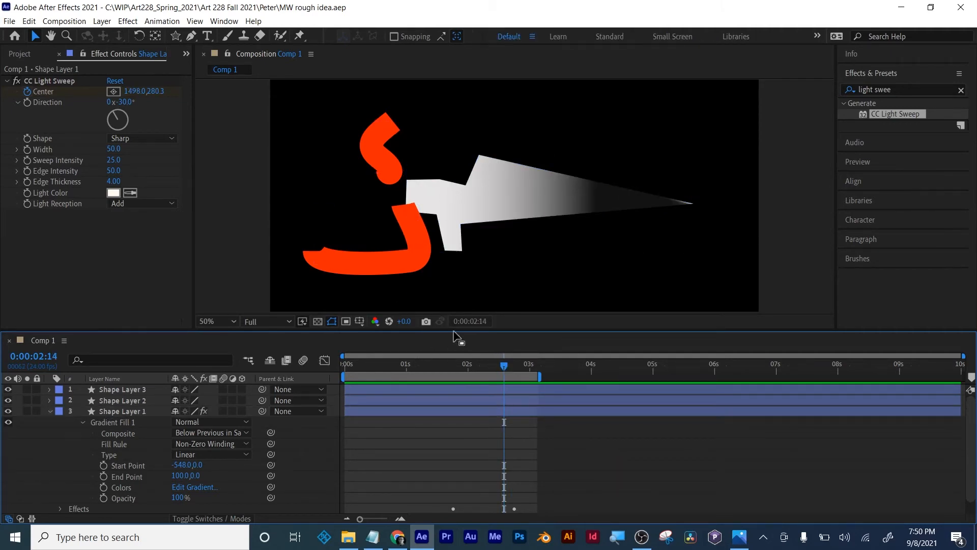
# - Review the sword storyboard image in Photos, close it, and scrub back to the sweep at 0:00:02:09
pyautogui.click(738, 536)
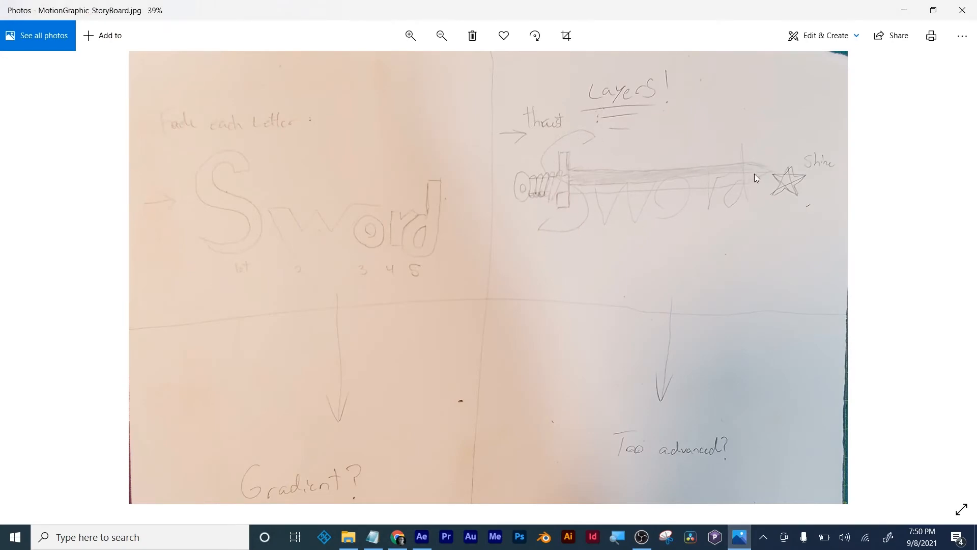
pyautogui.click(962, 10)
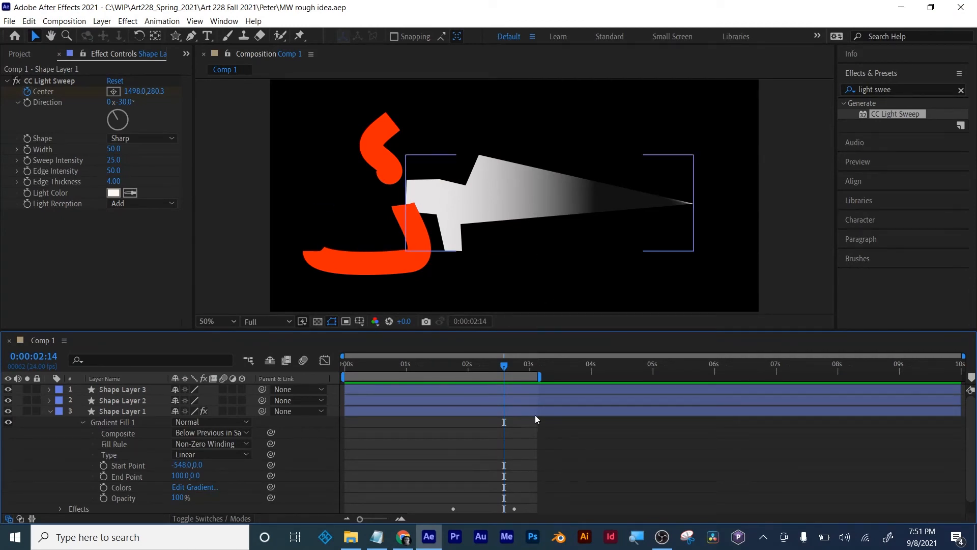
pyautogui.moveTo(503, 366)
pyautogui.mouseDown()
pyautogui.moveTo(520, 368)
pyautogui.moveTo(447, 371)
pyautogui.moveTo(502, 366)
pyautogui.moveTo(491, 365)
pyautogui.mouseUp()
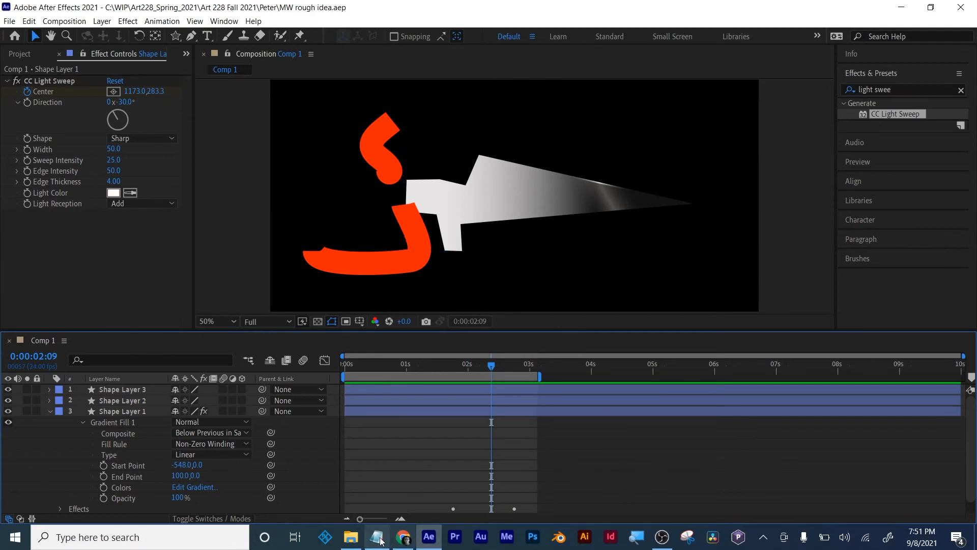
# - Look up the Art 228 Fall 2021 folder in File Explorer and return to the After Effects composition
pyautogui.click(350, 536)
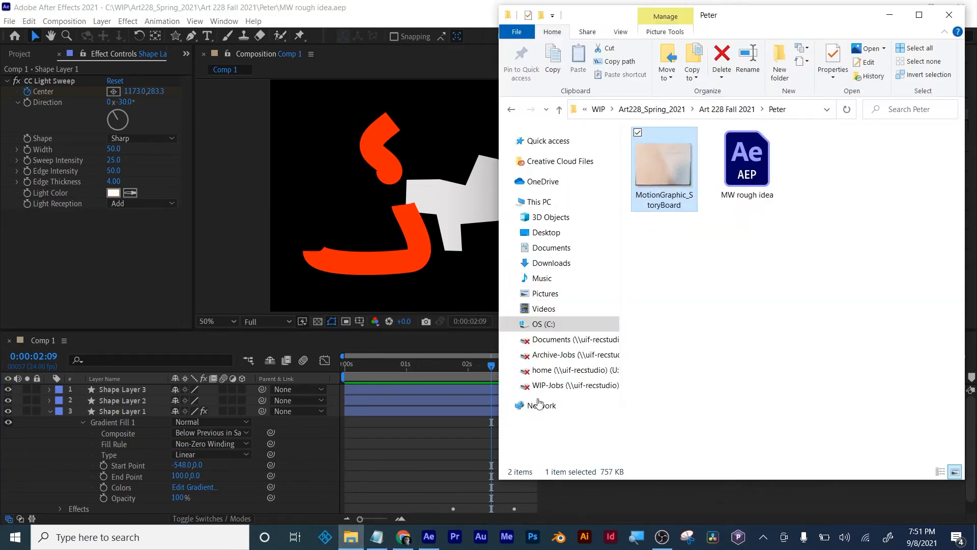
pyautogui.click(723, 109)
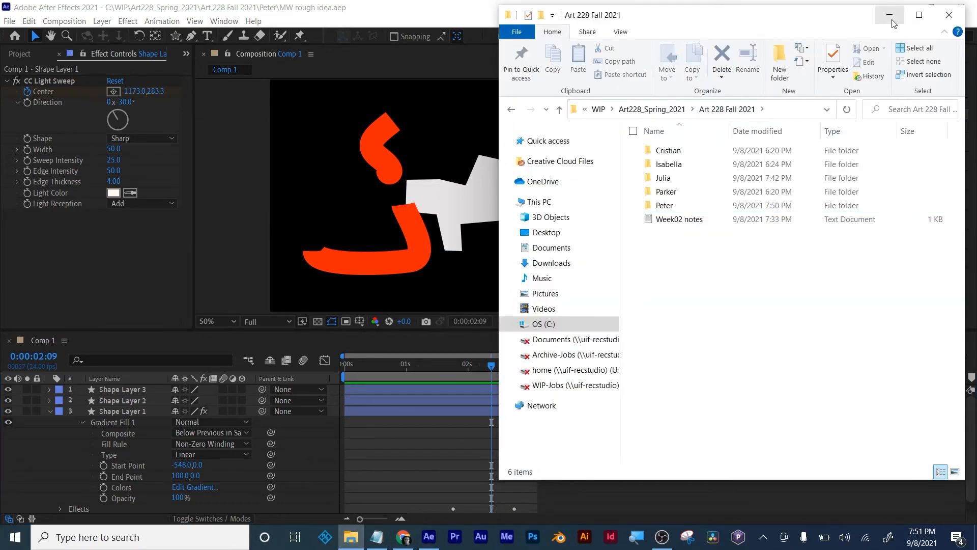
pyautogui.click(413, 21)
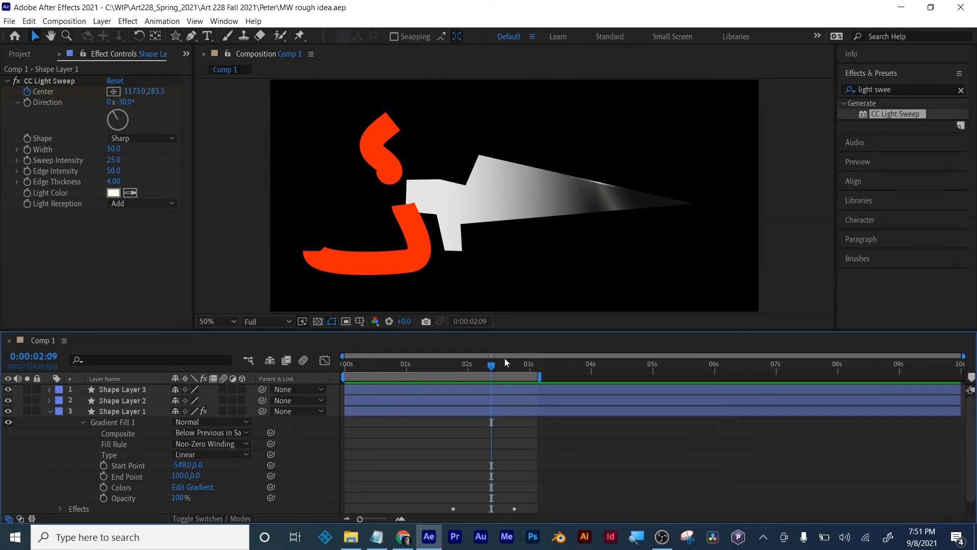
# - Show all keyframed properties of Shape Layer 1 in the timeline and examine the sweep and movement keyframes
pyautogui.moveTo(494, 367)
pyautogui.mouseDown()
pyautogui.moveTo(526, 367)
pyautogui.moveTo(429, 372)
pyautogui.moveTo(517, 361)
pyautogui.moveTo(485, 364)
pyautogui.moveTo(498, 365)
pyautogui.mouseUp()
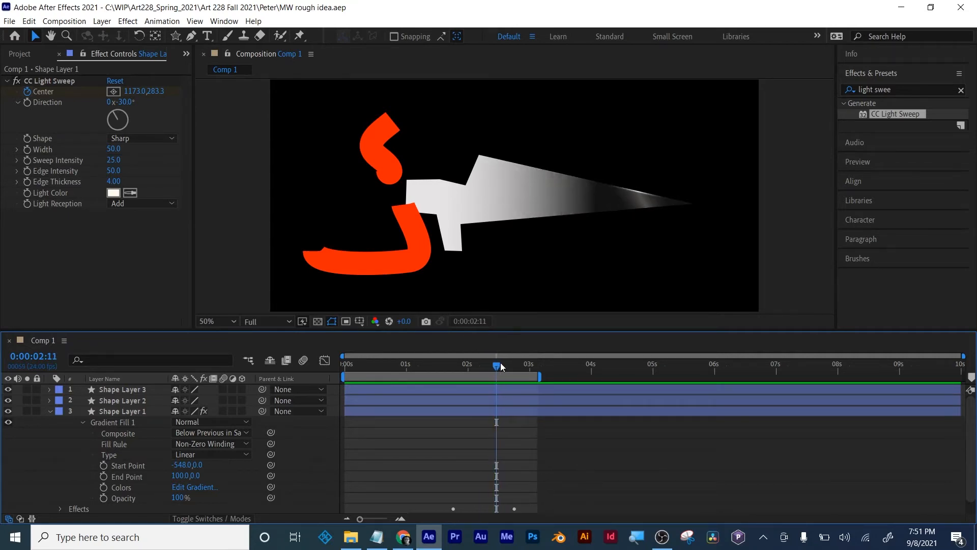
pyautogui.click(559, 407)
pyautogui.press('u')
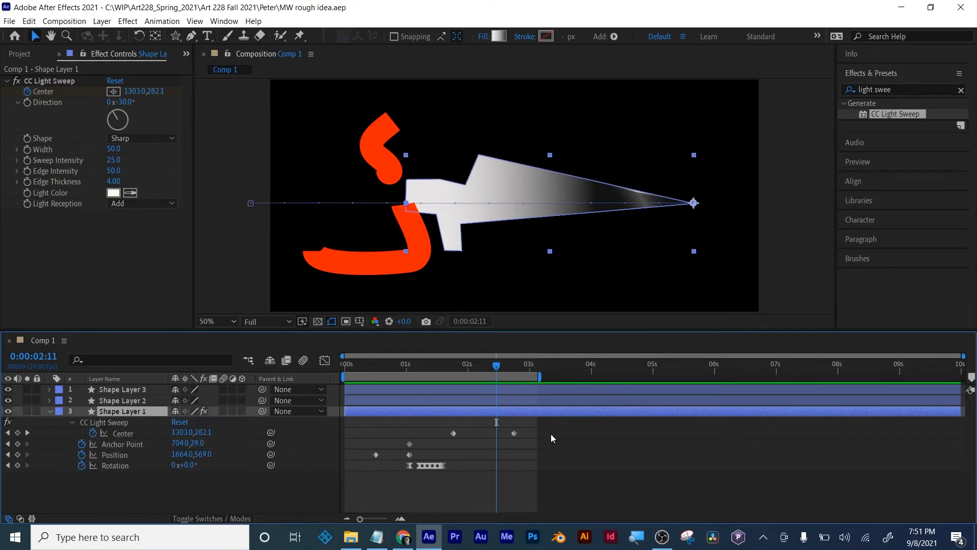
pyautogui.click(541, 488)
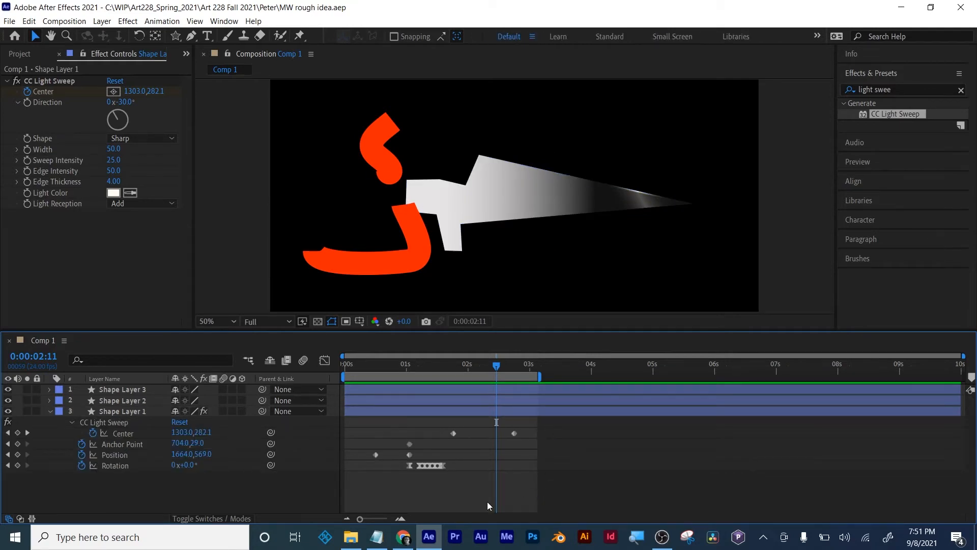
pyautogui.moveTo(379, 542)
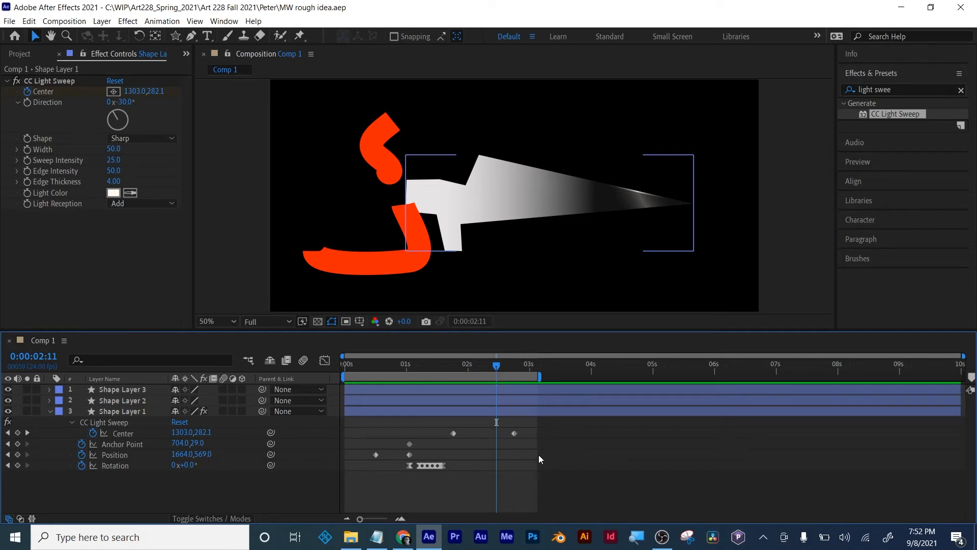
pyautogui.click(540, 456)
# - Enlarge the composition view slightly and create a new 1920 x 1080, 24 fps, ten-second composition
pyautogui.moveTo(569, 329); pyautogui.dragTo(568, 337)
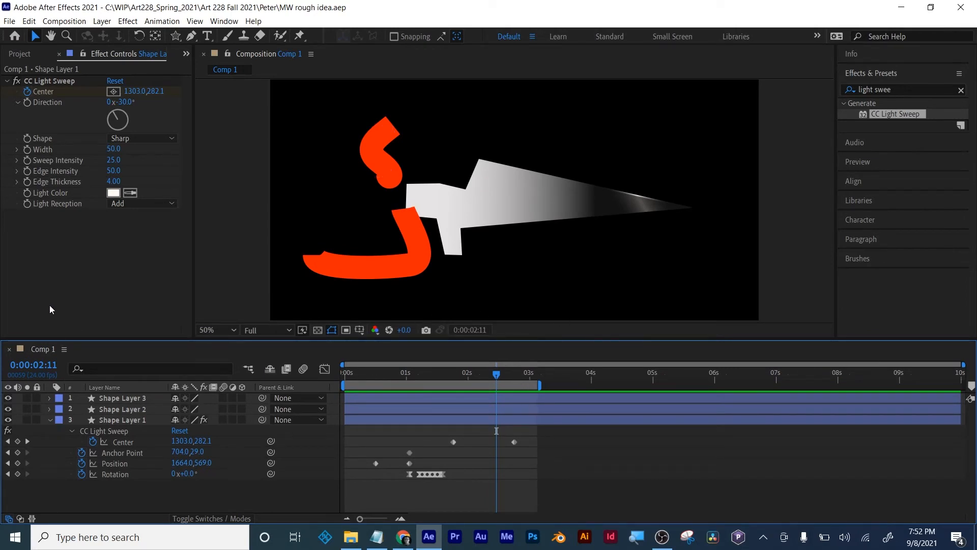
pyautogui.click(20, 53)
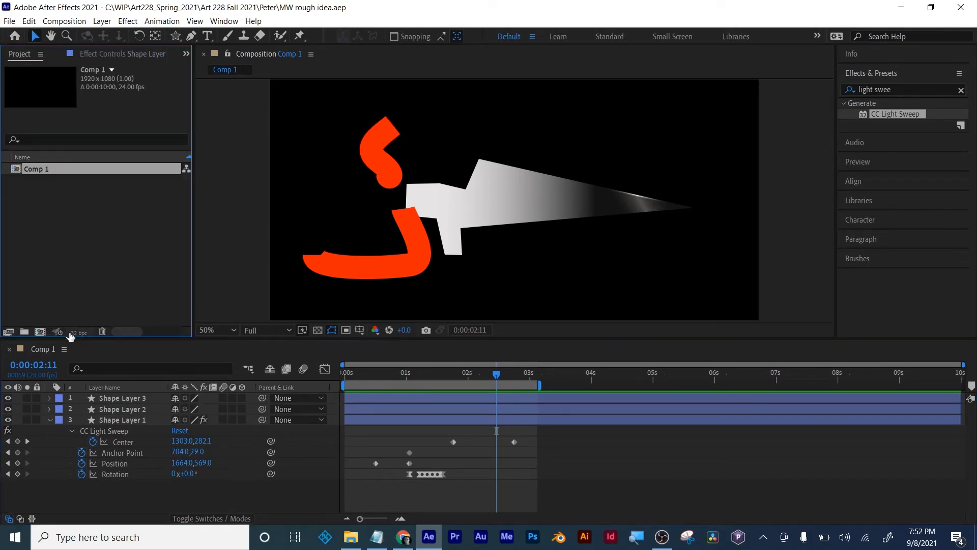
pyautogui.click(40, 332)
pyautogui.click(631, 407)
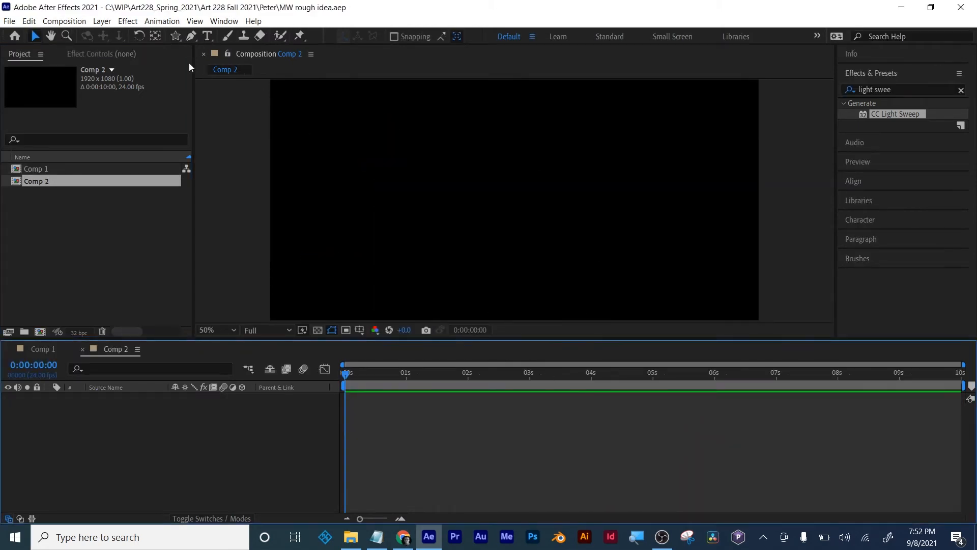
# - Set up the Ellipse tool with a solid colour fill and no stroke
pyautogui.moveTo(180, 35); pyautogui.dragTo(203, 61)
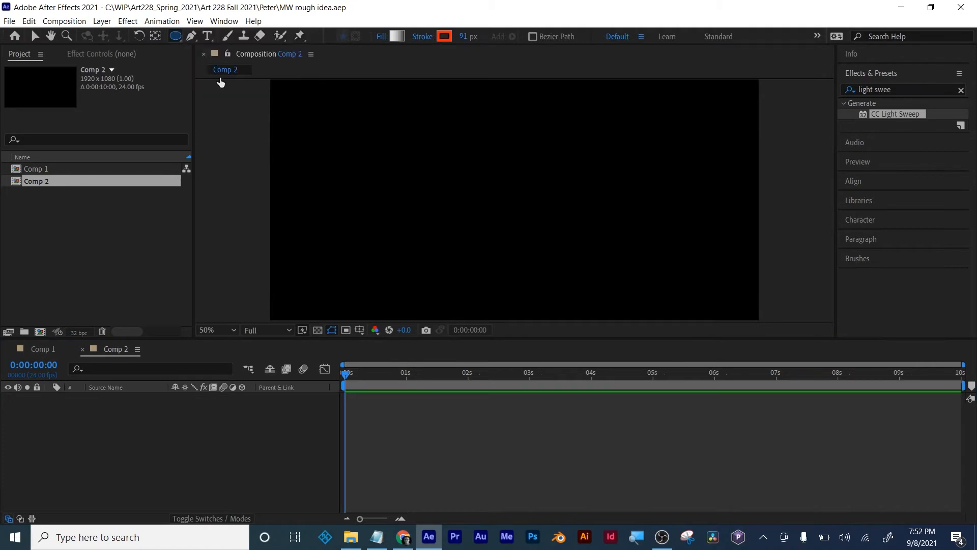
pyautogui.click(379, 36)
pyautogui.click(272, 172)
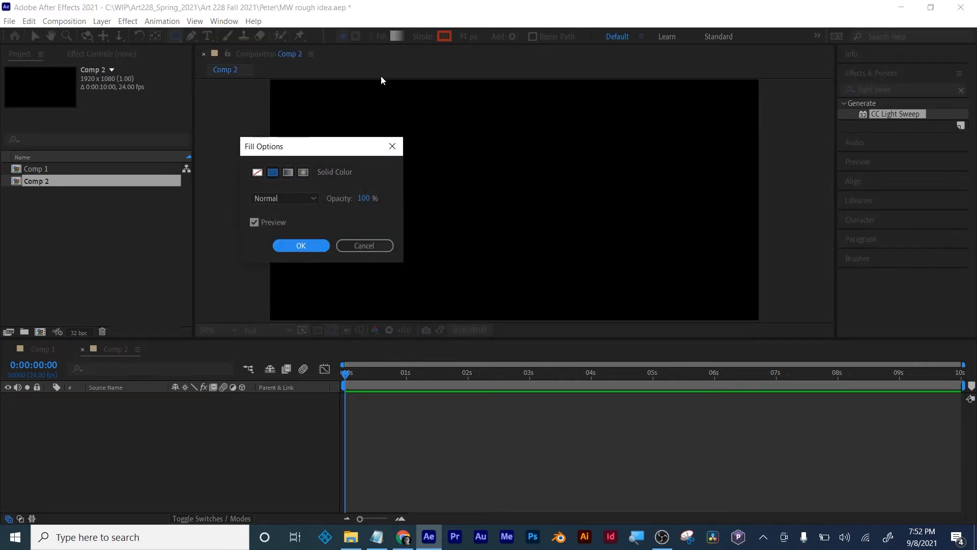
pyautogui.click(308, 245)
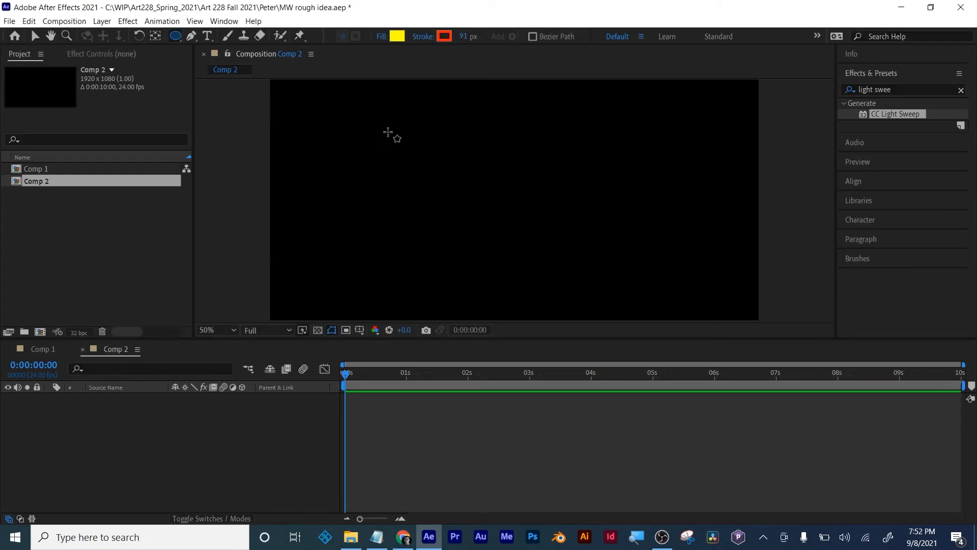
pyautogui.click(423, 36)
pyautogui.click(257, 173)
pyautogui.click(313, 243)
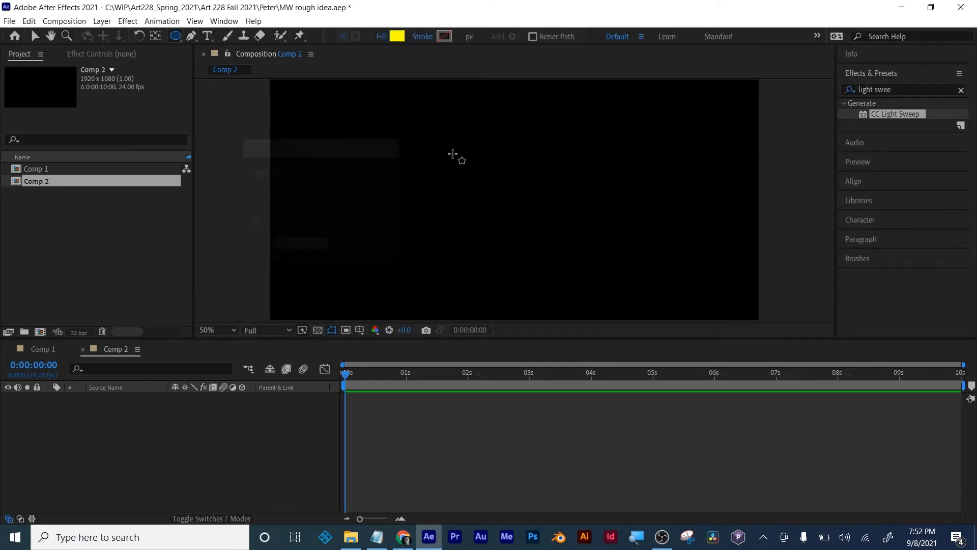
# - Draw a large circle near the centre of Comp 2 and fill it with bright blue 02BDFF
pyautogui.moveTo(425, 144); pyautogui.dragTo(556, 274)
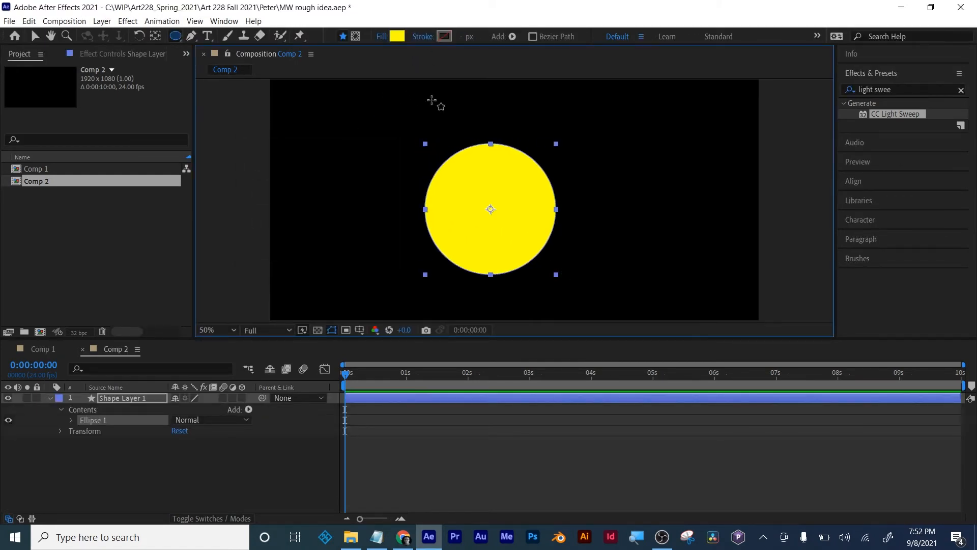
pyautogui.click(398, 36)
pyautogui.click(231, 307)
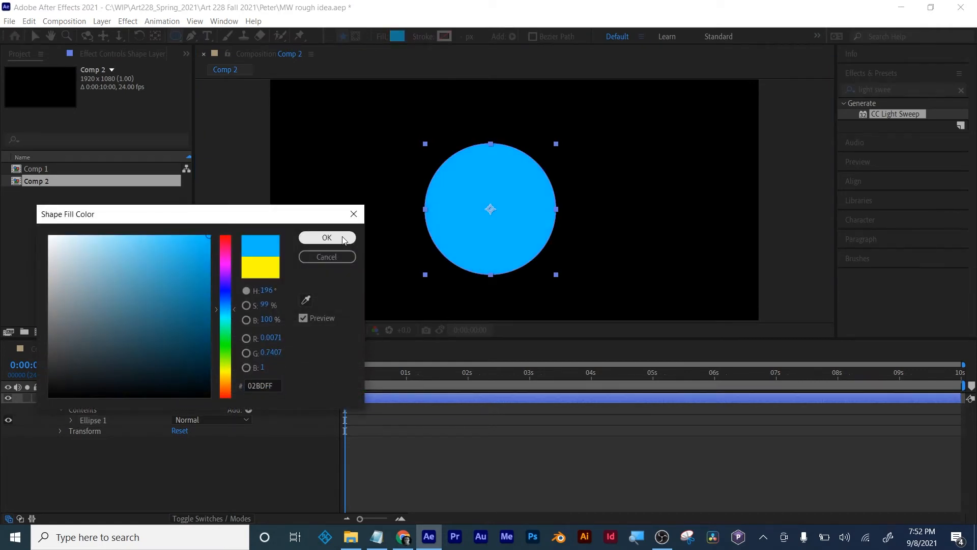
pyautogui.click(327, 237)
# - Add Scale keyframes of 100% to the circle at 0:00:00:00, 0:00:00:18 and 0:00:01:13
pyautogui.press('s')
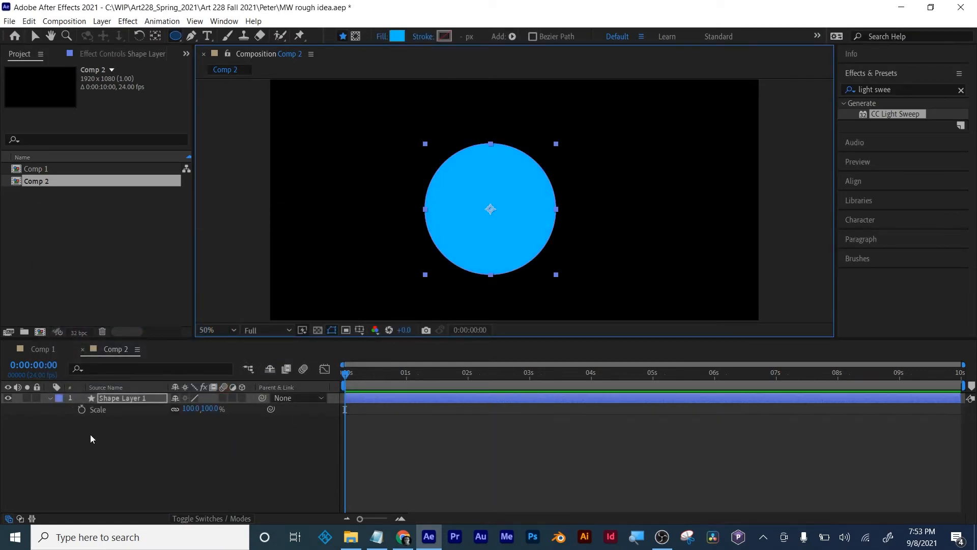
pyautogui.click(81, 410)
pyautogui.moveTo(345, 375); pyautogui.dragTo(391, 375)
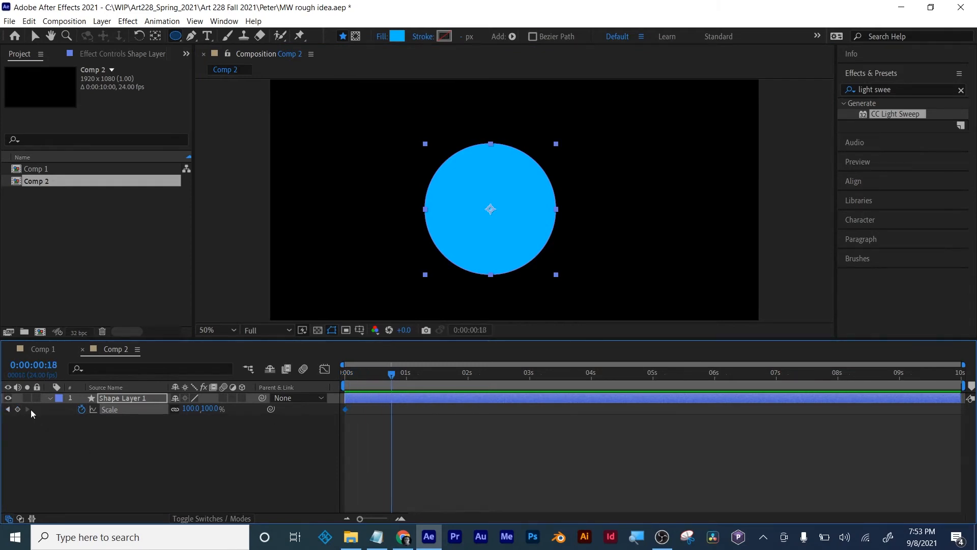
pyautogui.click(18, 409)
pyautogui.moveTo(391, 375); pyautogui.dragTo(440, 375)
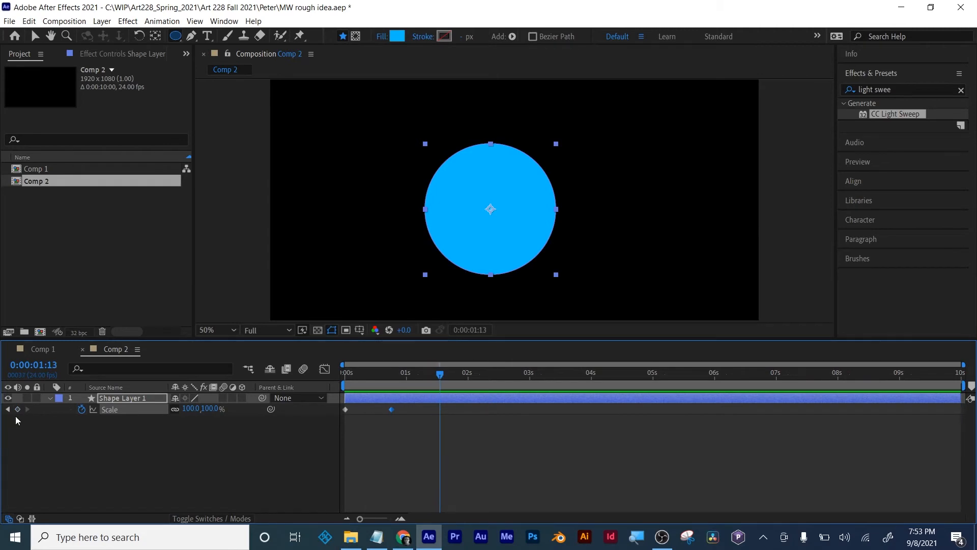
pyautogui.click(17, 409)
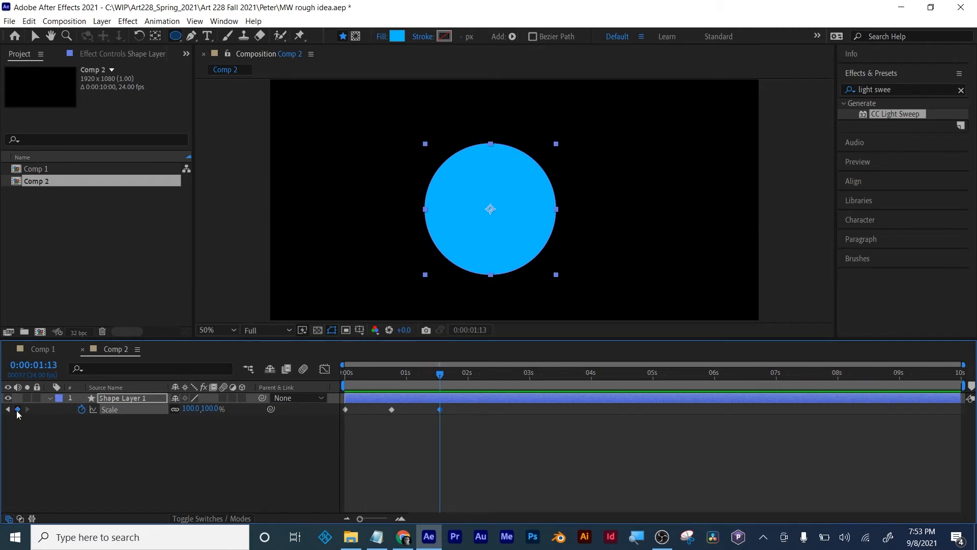
# - Set the circle's Scale to 0% at the last and first keyframes, keeping the middle one at full size
pyautogui.click(183, 410)
pyautogui.write('0')
pyautogui.press('Return')
pyautogui.click(8, 409)
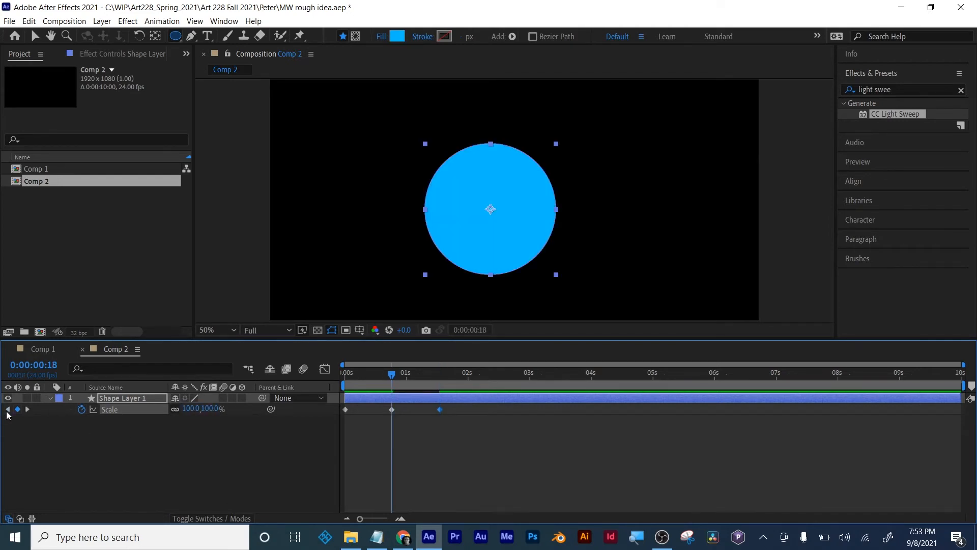
pyautogui.click(189, 409)
pyautogui.write('0')
pyautogui.press('Return')
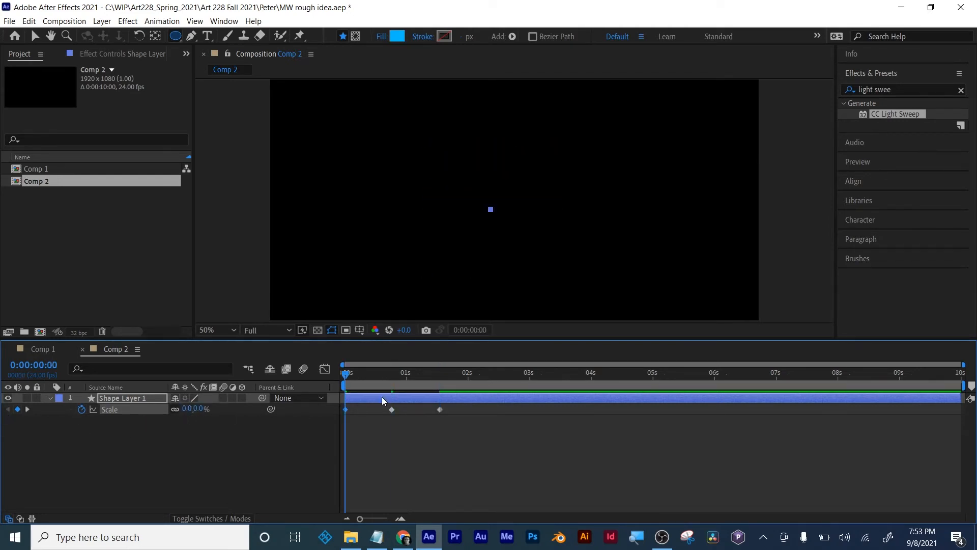
# - Scrub through the circle's scale animation and return to about 0:00:00:19
pyautogui.moveTo(359, 375); pyautogui.dragTo(446, 375)
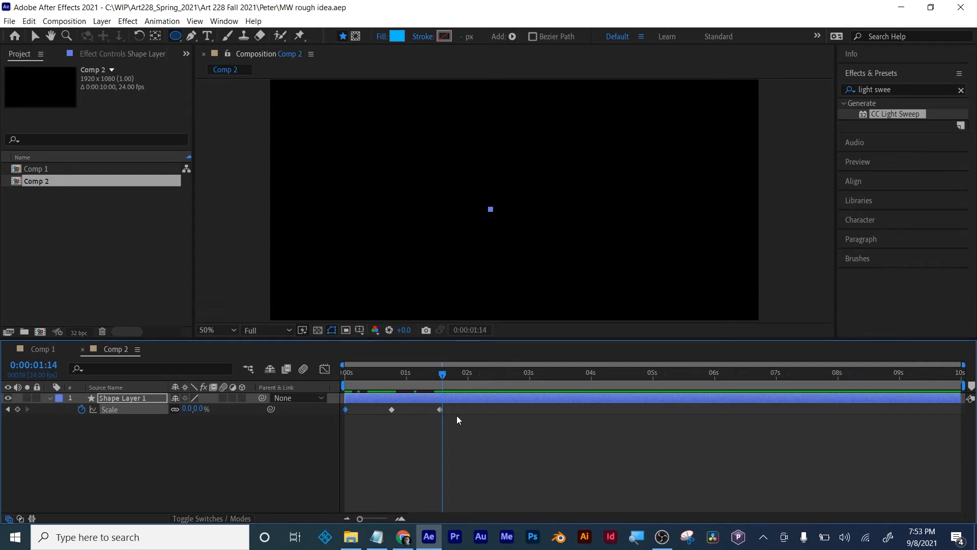
pyautogui.click(471, 441)
pyautogui.click(394, 383)
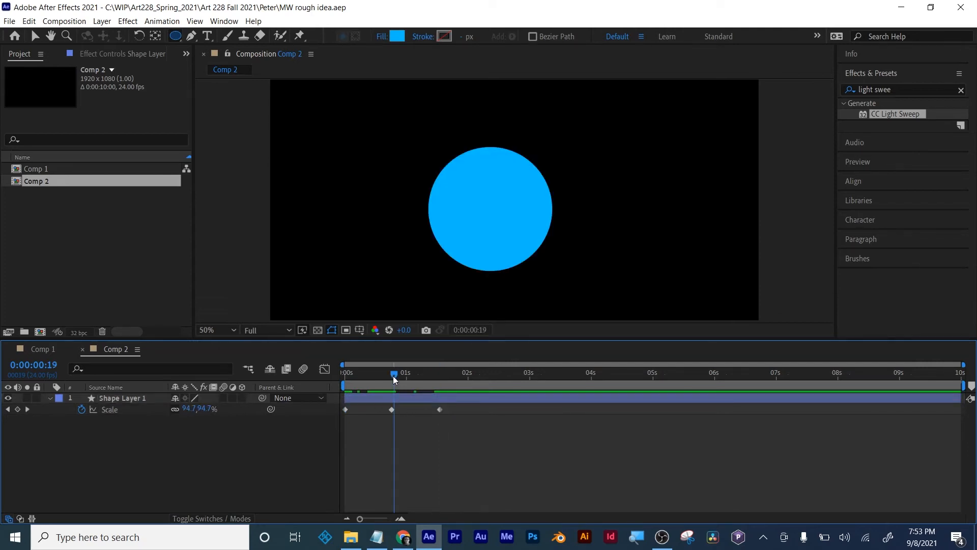
# - Add a text layer reading "Frosting" in Comp 2, starting over the blue circle and extending past its edge
pyautogui.click(36, 37)
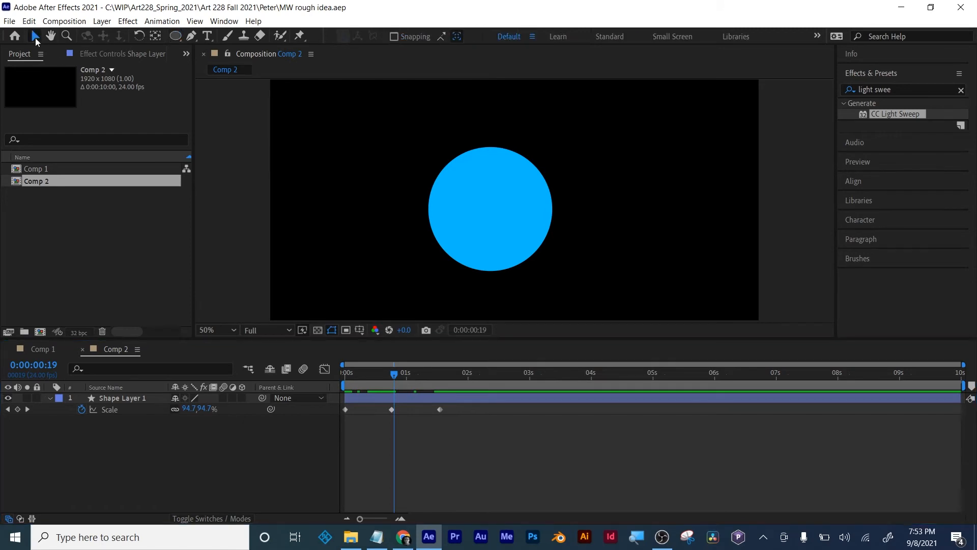
pyautogui.click(208, 36)
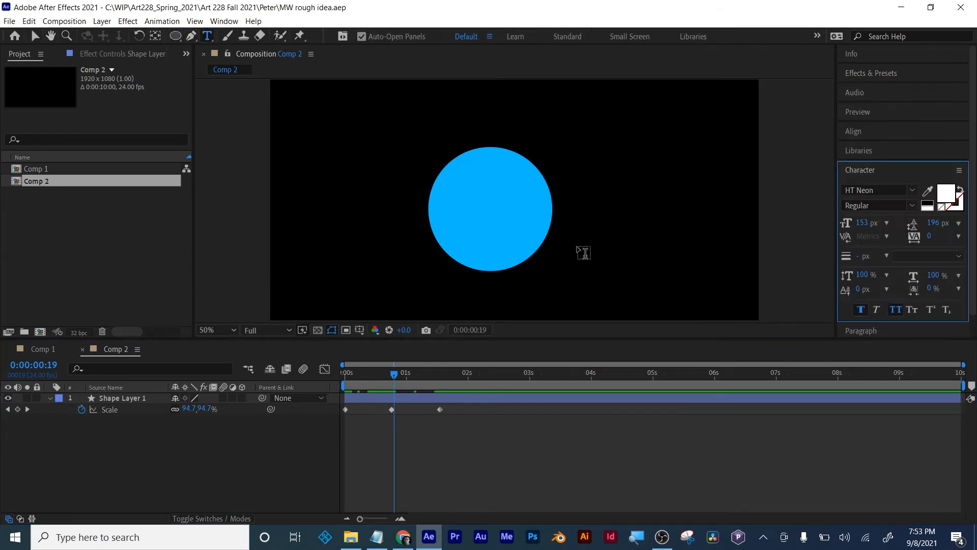
pyautogui.click(469, 202)
pyautogui.write('Frosting')
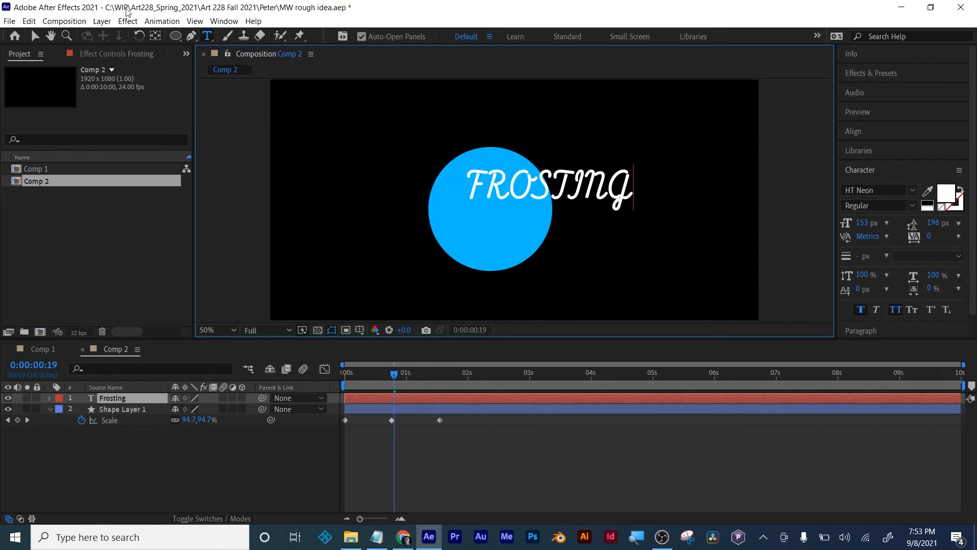
pyautogui.click(35, 36)
pyautogui.click(425, 419)
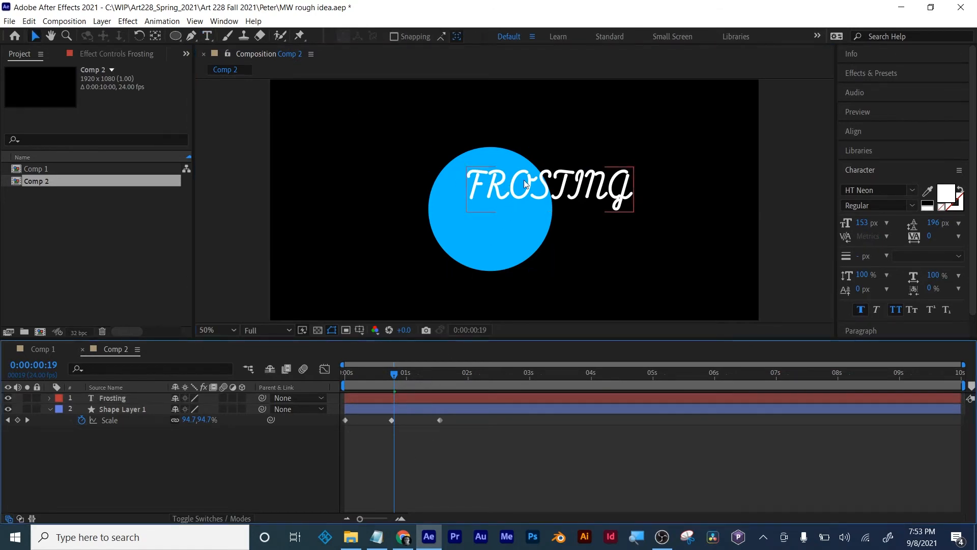
pyautogui.click(633, 119)
pyautogui.click(467, 398)
pyautogui.click(473, 409)
pyautogui.click(473, 401)
pyautogui.click(474, 408)
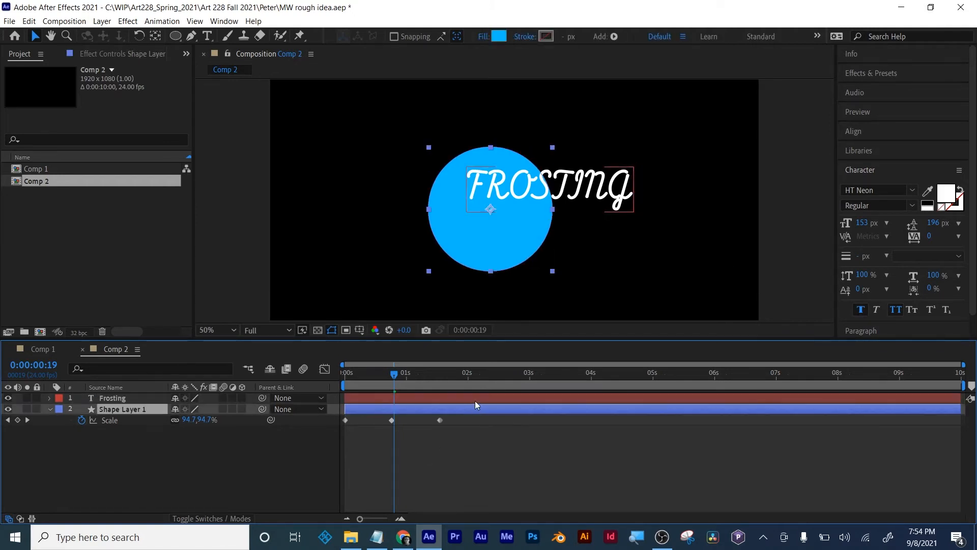
pyautogui.click(474, 400)
pyautogui.click(475, 407)
pyautogui.click(478, 441)
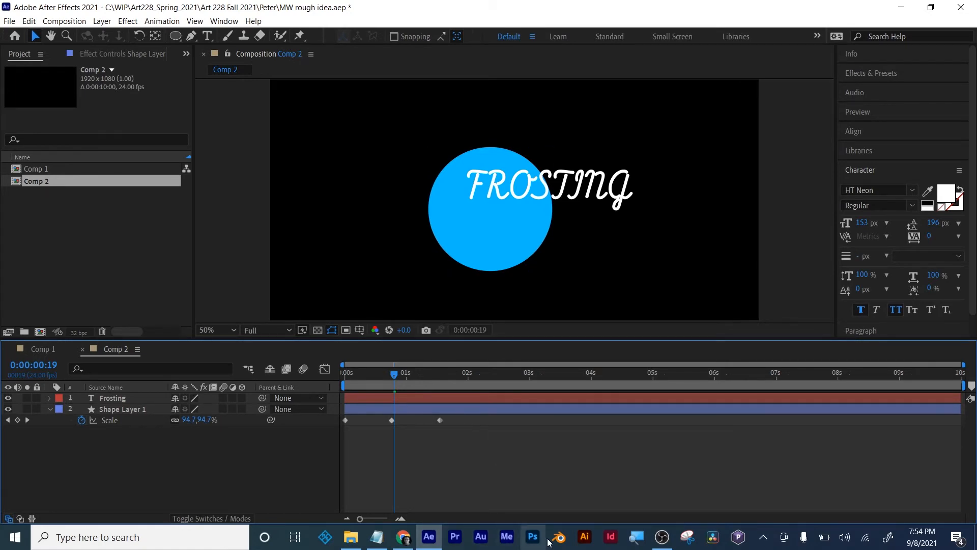
# - Switch to Illustrator and create a new HDV/HDTV 1080 document of 1920 x 1080 px
pyautogui.click(580, 538)
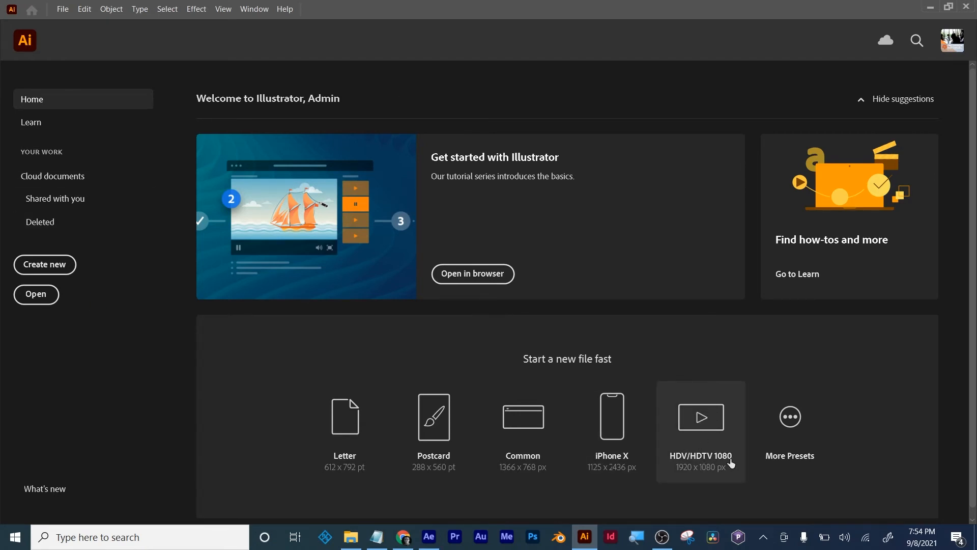
pyautogui.click(700, 418)
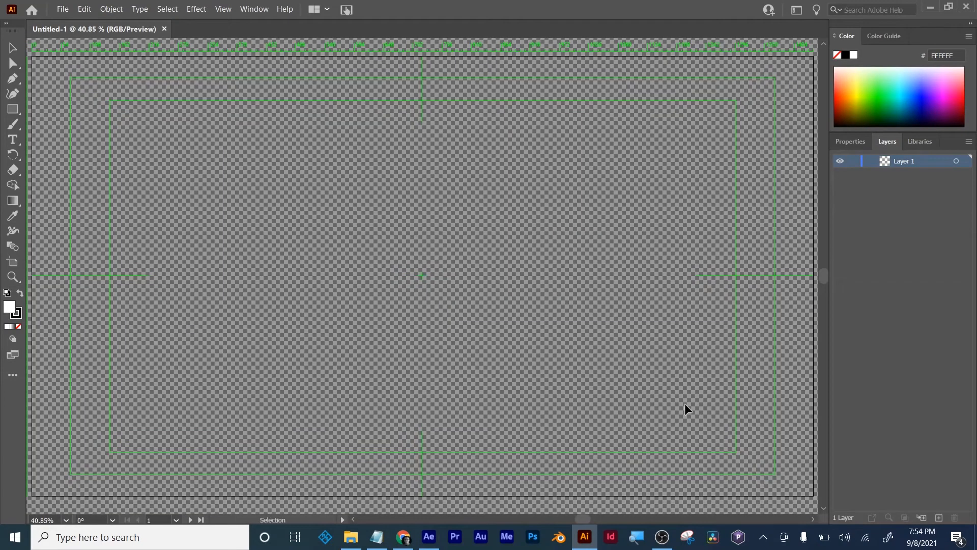
pyautogui.scroll(-1, 206, 170)
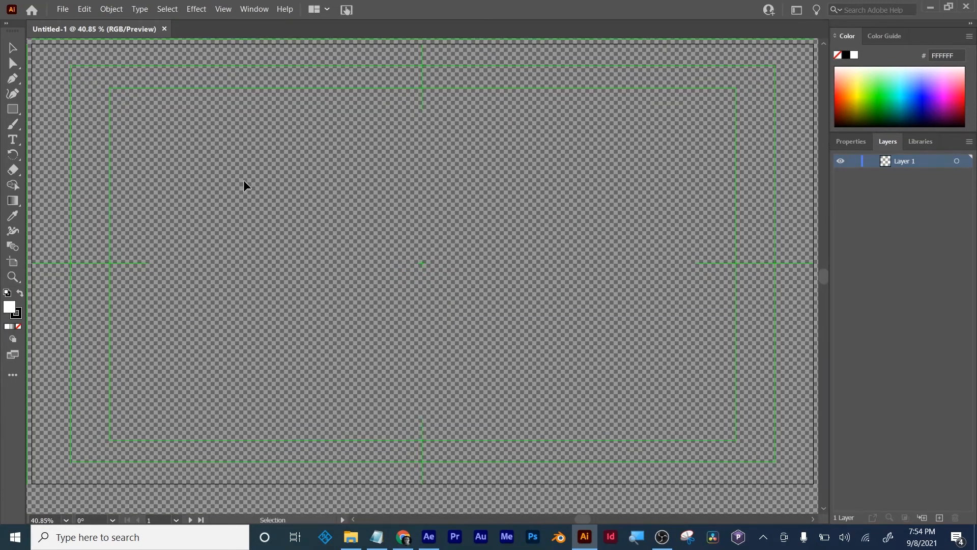
pyautogui.scroll(-1, 243, 180)
pyautogui.scroll(3, 215, 173)
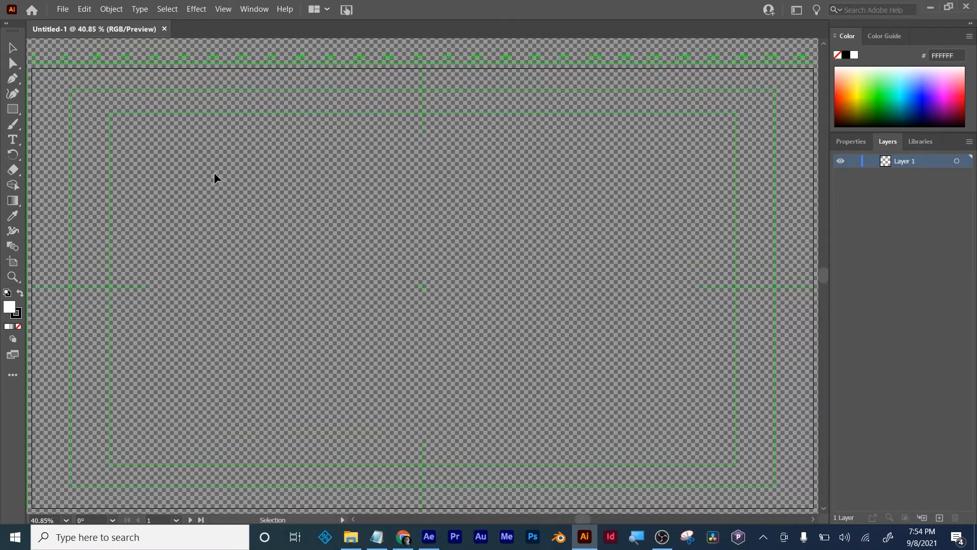
pyautogui.hotkey('ctrl', '=')
pyautogui.hotkey('ctrl', '-')
pyautogui.hotkey('ctrl', '-')
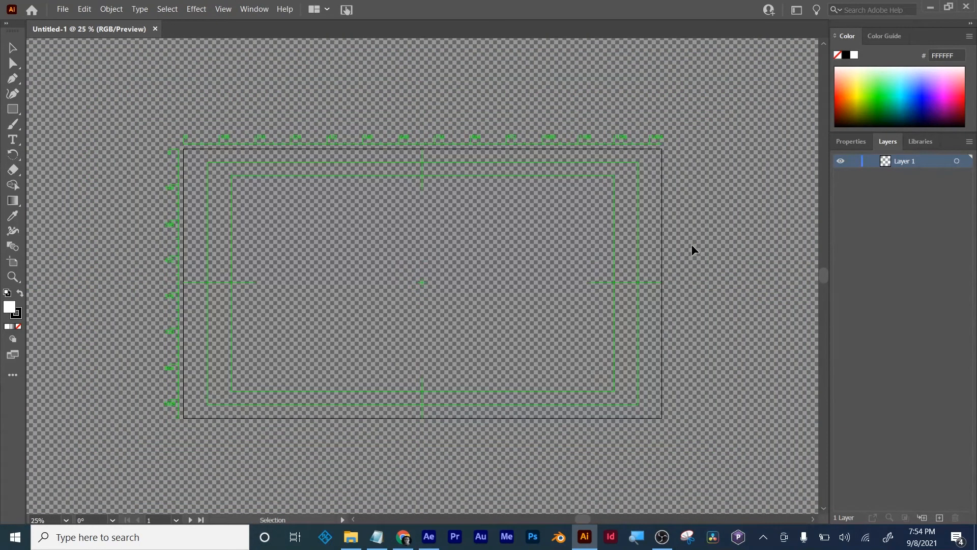
# - Draw a wide white ellipse with the Ellipse tool, slightly right of the artboard's centre
pyautogui.click(13, 109)
pyautogui.rightClick(13, 111)
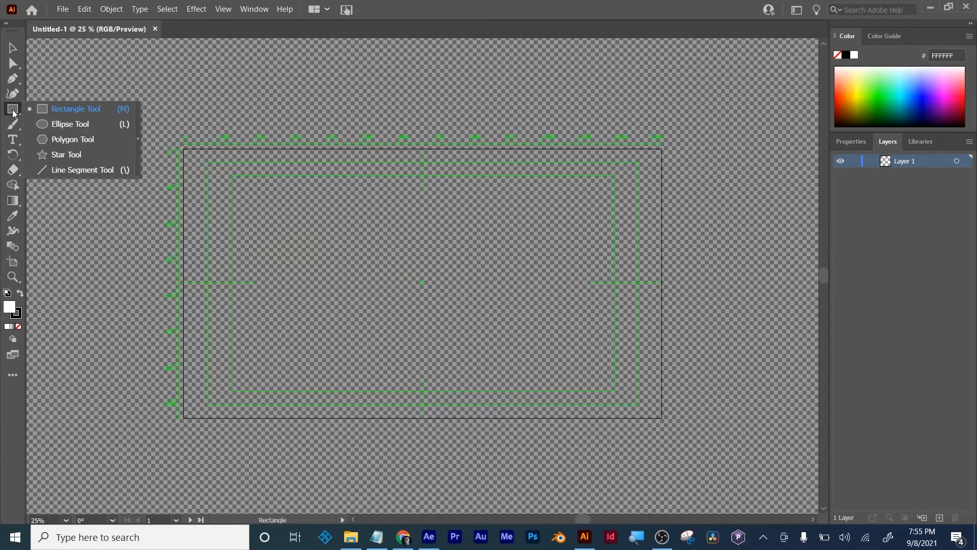
pyautogui.click(71, 127)
pyautogui.moveTo(383, 238); pyautogui.dragTo(532, 326)
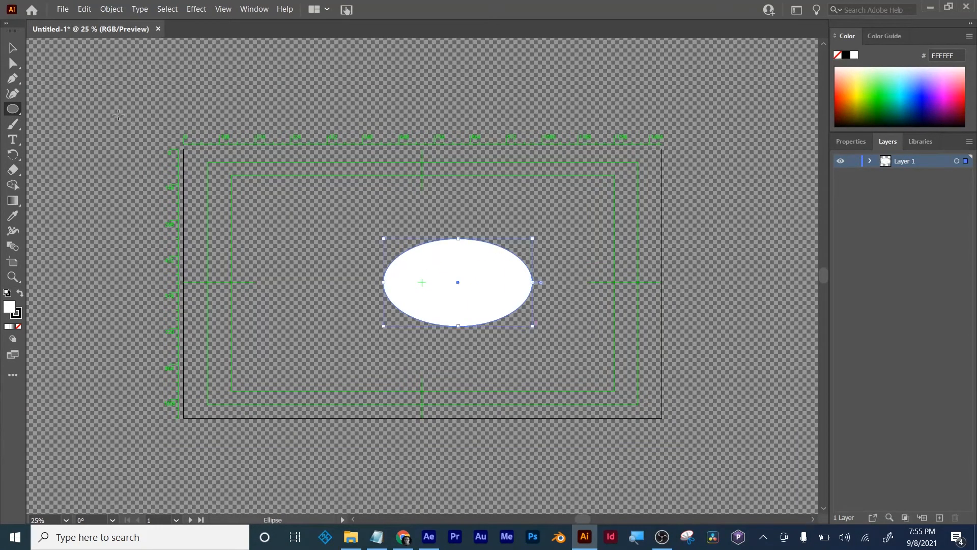
# - Set the document color mode to RGB Color
pyautogui.click(63, 10)
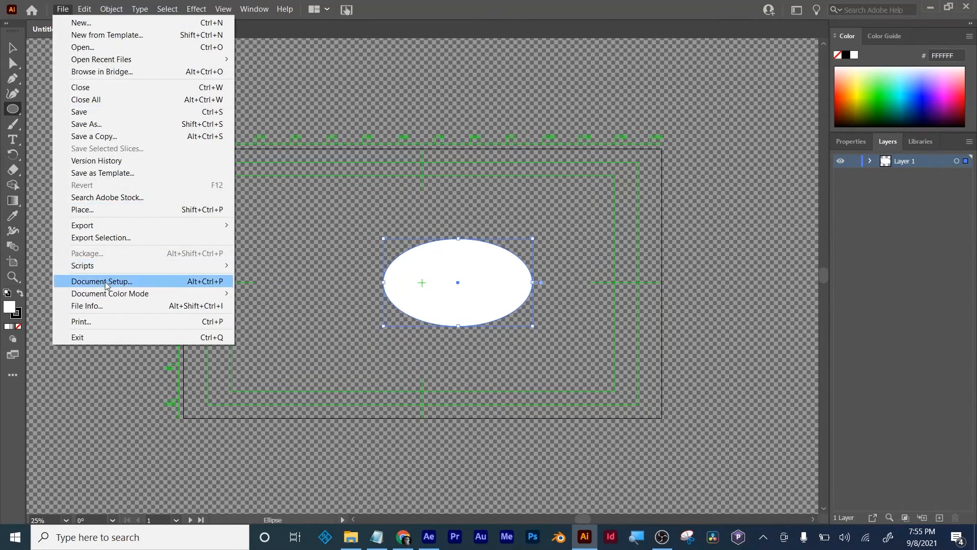
pyautogui.moveTo(115, 291)
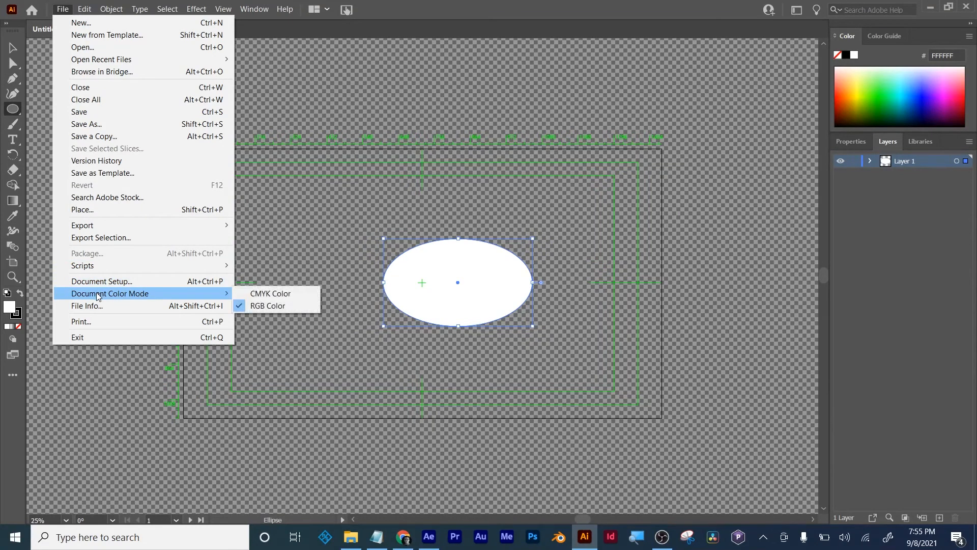
pyautogui.click(276, 306)
# - Rename the layer holding the ellipse to "cake" and deselect the artwork
pyautogui.click(13, 63)
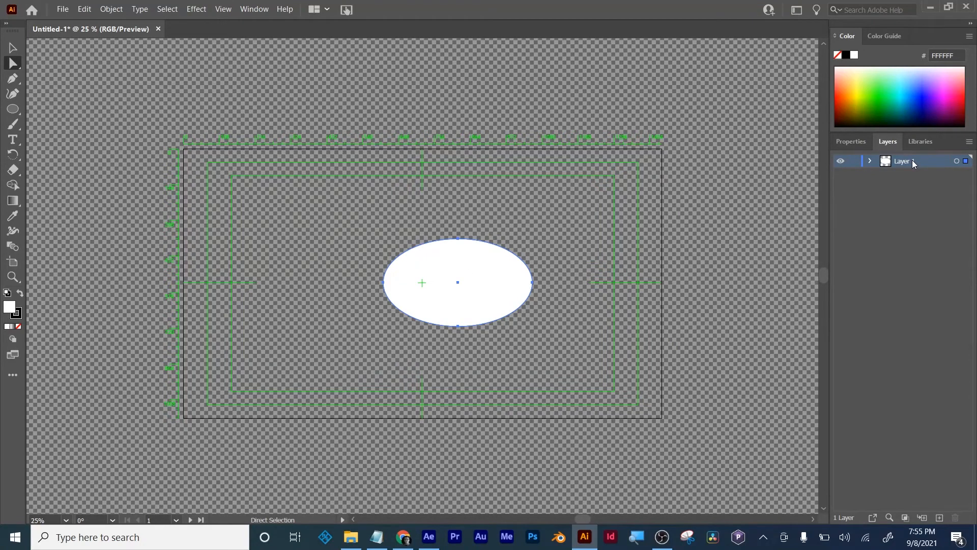
pyautogui.hotkey('ctrl', 'shift', 'm')
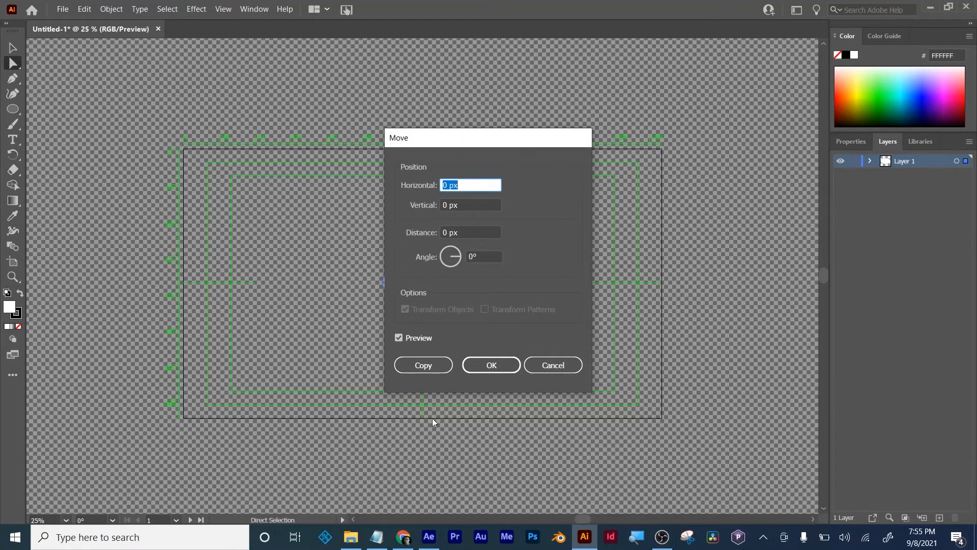
pyautogui.click(572, 366)
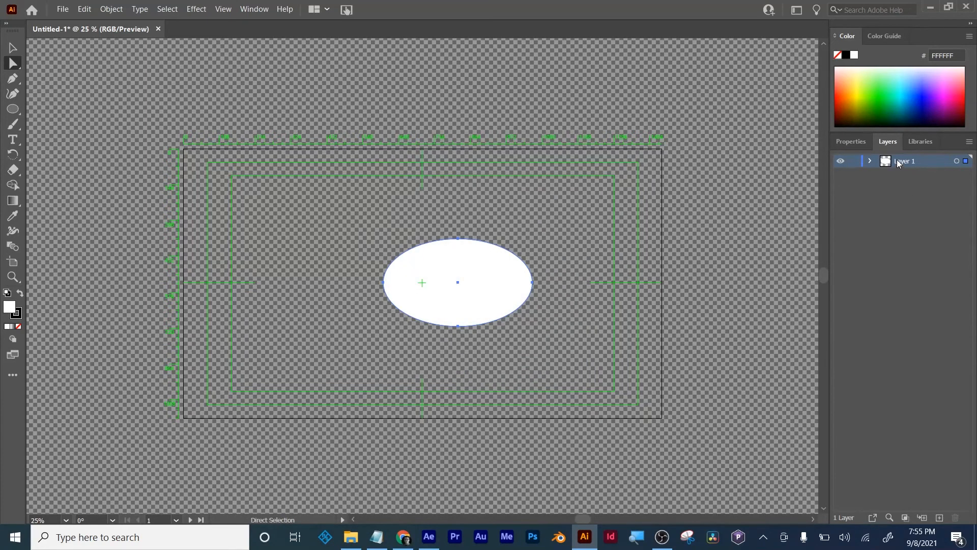
pyautogui.doubleClick(898, 162)
pyautogui.write('cake')
pyautogui.press('Return')
pyautogui.click(696, 245)
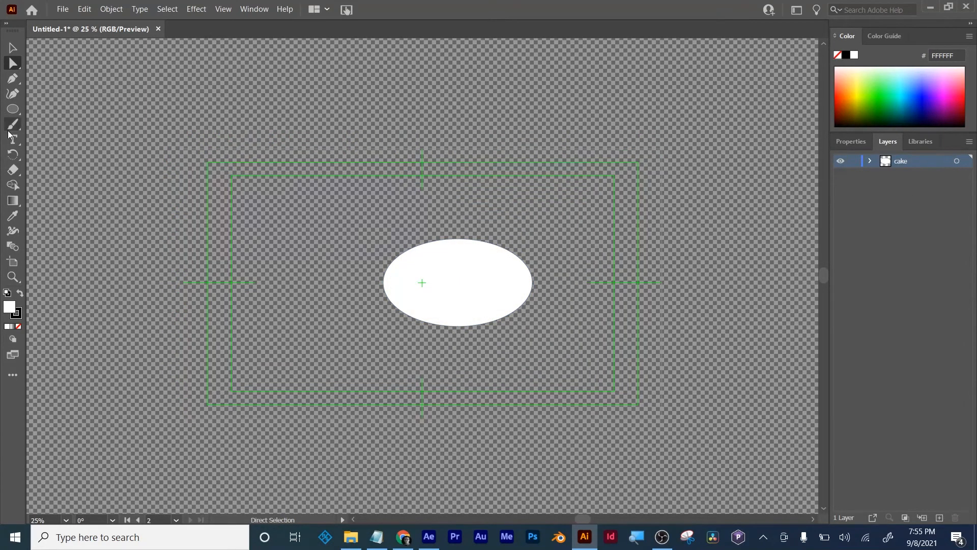
# - Draw a closed, bent six-point band with the Pen tool, arching above and to the right of the ellipse
pyautogui.click(12, 78)
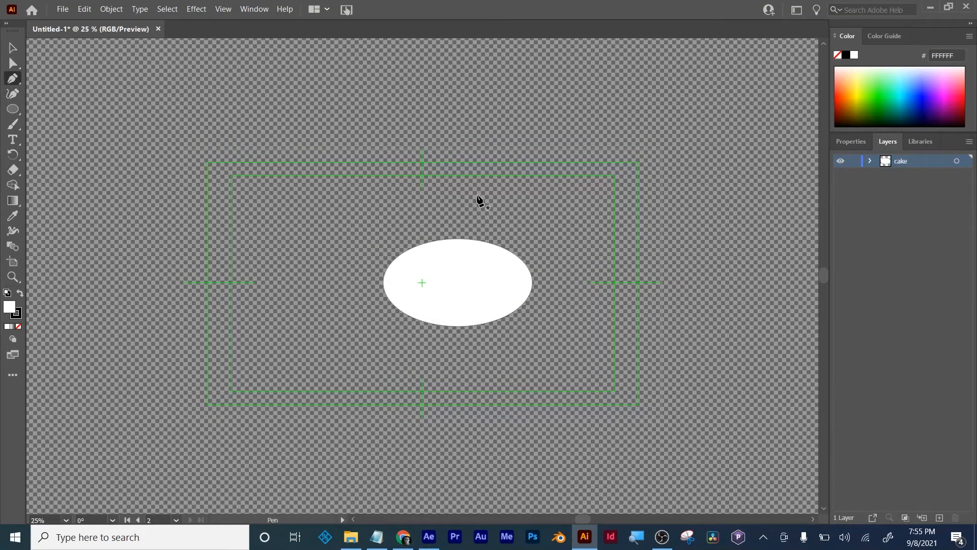
pyautogui.click(468, 188)
pyautogui.click(541, 240)
pyautogui.click(587, 339)
pyautogui.click(626, 311)
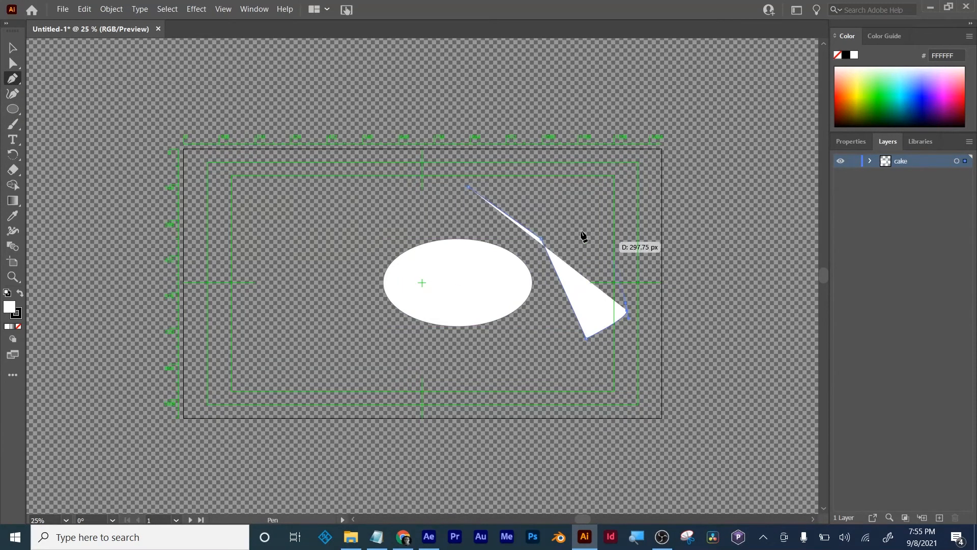
pyautogui.click(568, 218)
pyautogui.click(510, 167)
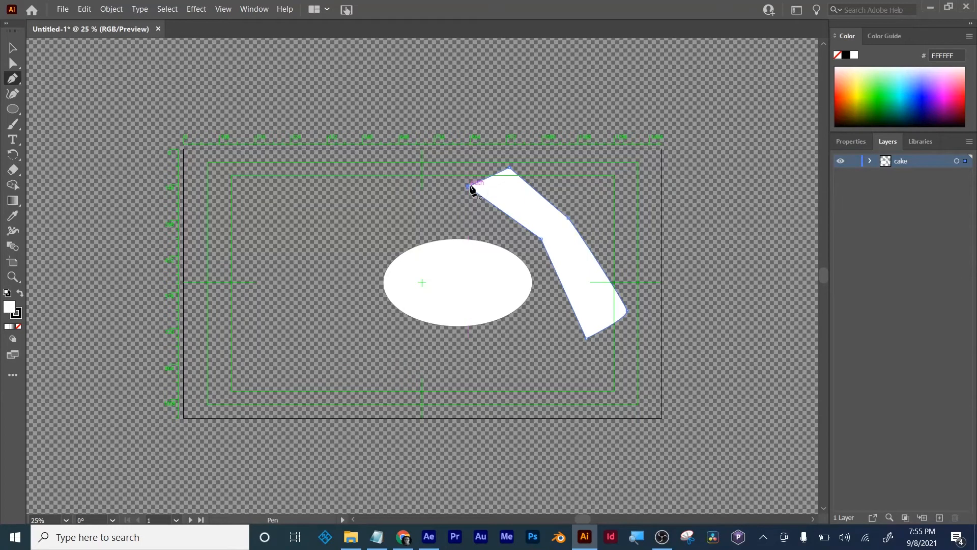
pyautogui.click(469, 187)
# - Create a new layer, transfer the bent band onto it and name the layer "rolling pin"
pyautogui.click(939, 518)
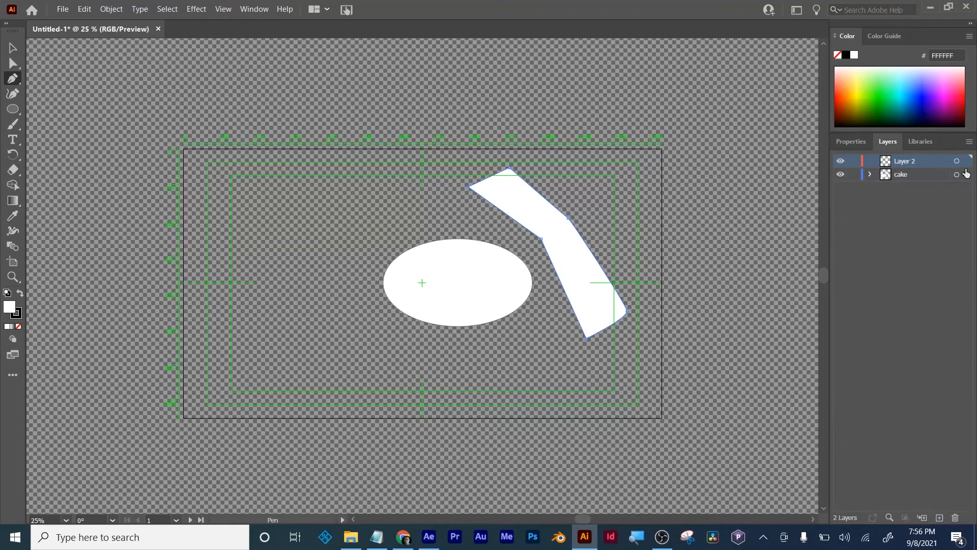
pyautogui.moveTo(964, 174); pyautogui.dragTo(963, 161)
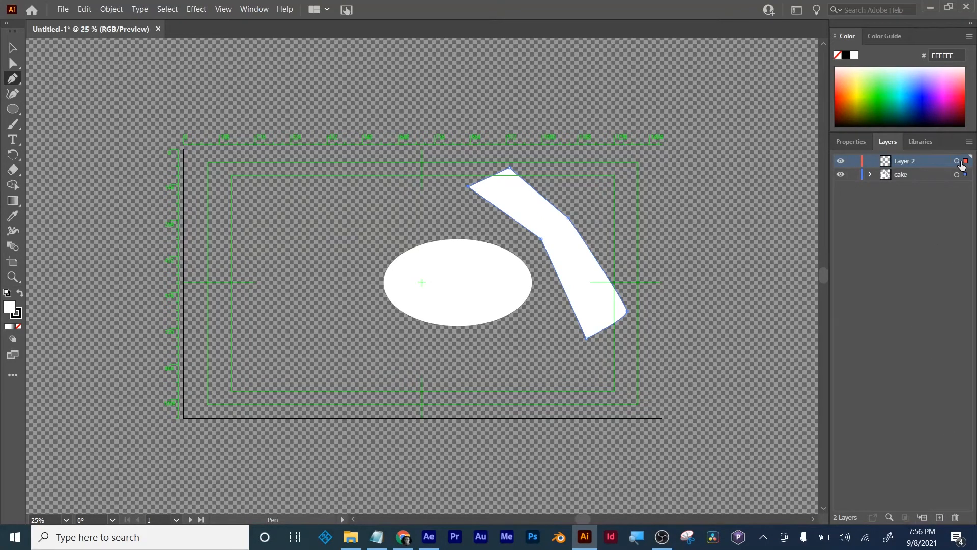
pyautogui.doubleClick(906, 161)
pyautogui.click(910, 160)
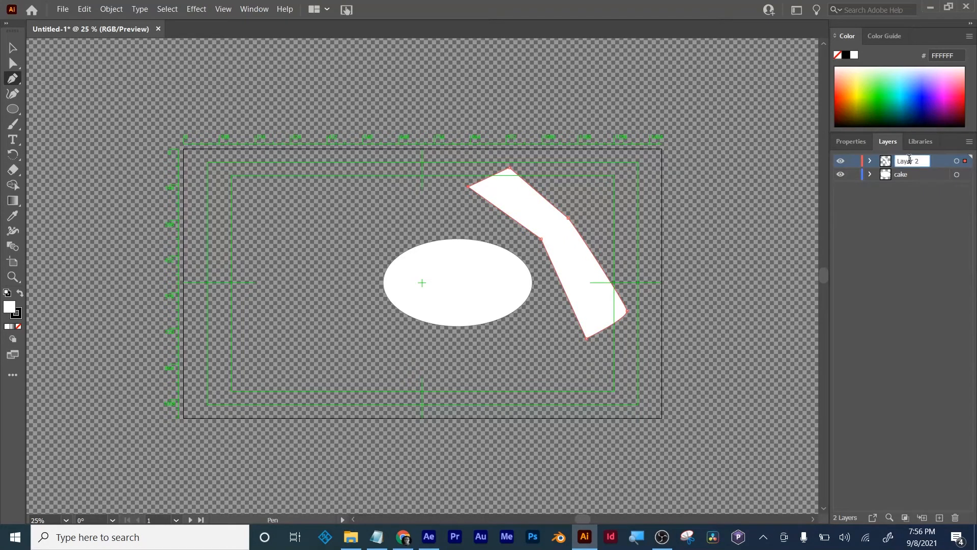
pyautogui.doubleClick(909, 159)
pyautogui.write('rolling pin')
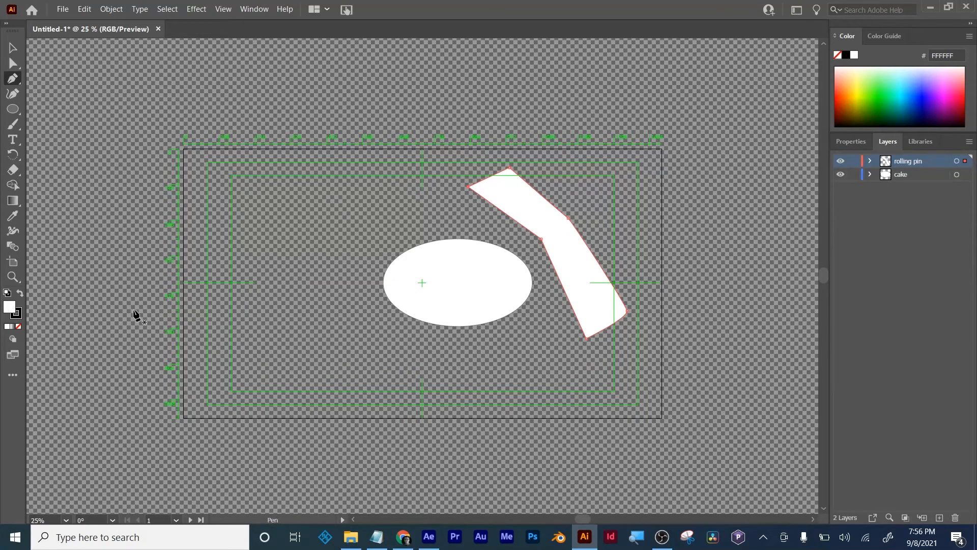
# - Fill the bent band with the muted red C95F5F and deselect it
pyautogui.doubleClick(9, 307)
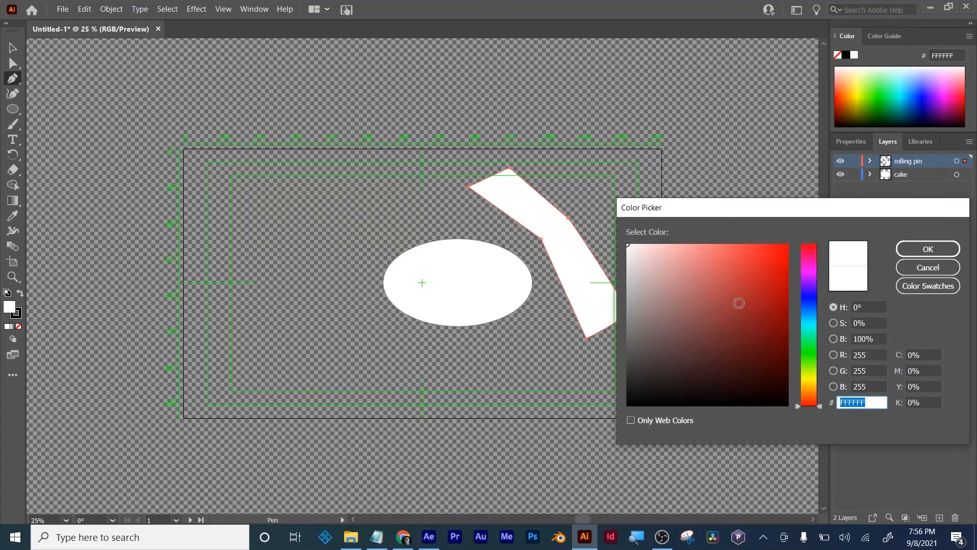
pyautogui.moveTo(739, 302); pyautogui.dragTo(710, 277)
pyautogui.click(931, 247)
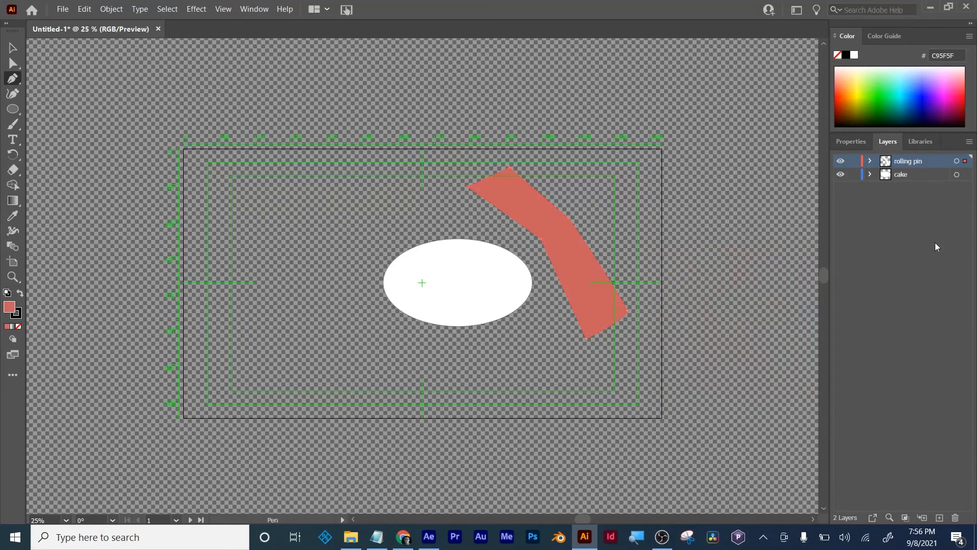
pyautogui.click(13, 64)
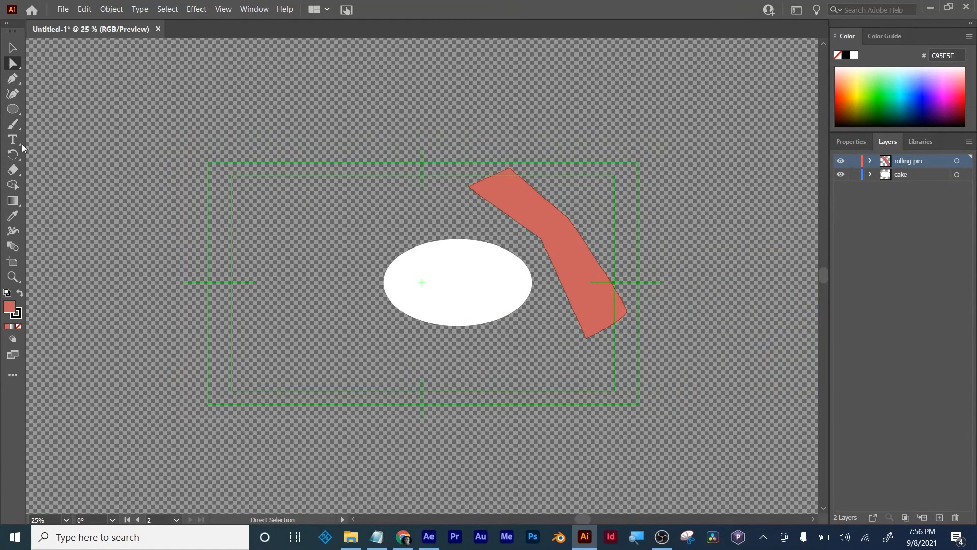
# - Add a two-line greeting of "Hello" and a first name, and enlarge it to about a quarter of the artboard's width
pyautogui.click(13, 123)
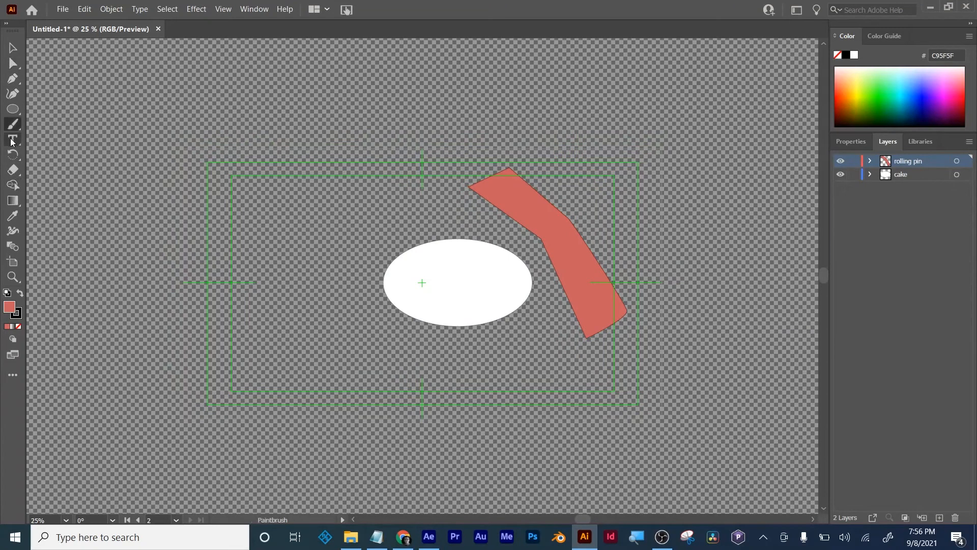
pyautogui.press('t')
pyautogui.click(346, 238)
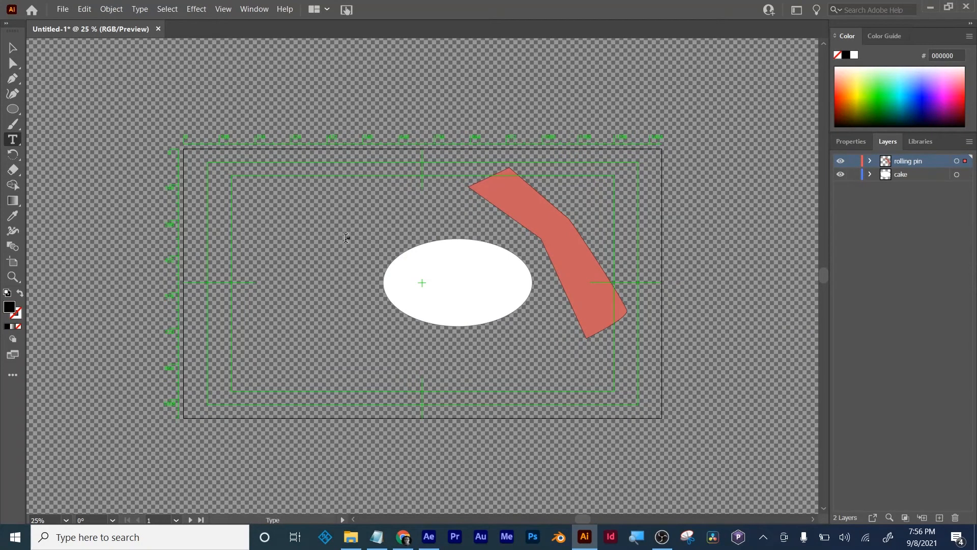
pyautogui.write('Hello MAson')
pyautogui.hotkey('ctrl', 'a')
pyautogui.click(13, 63)
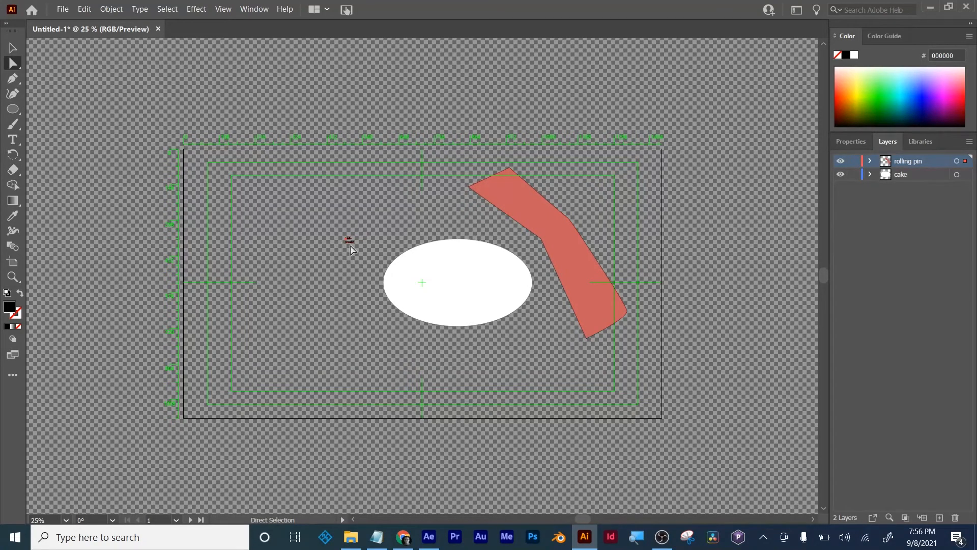
pyautogui.press('+')
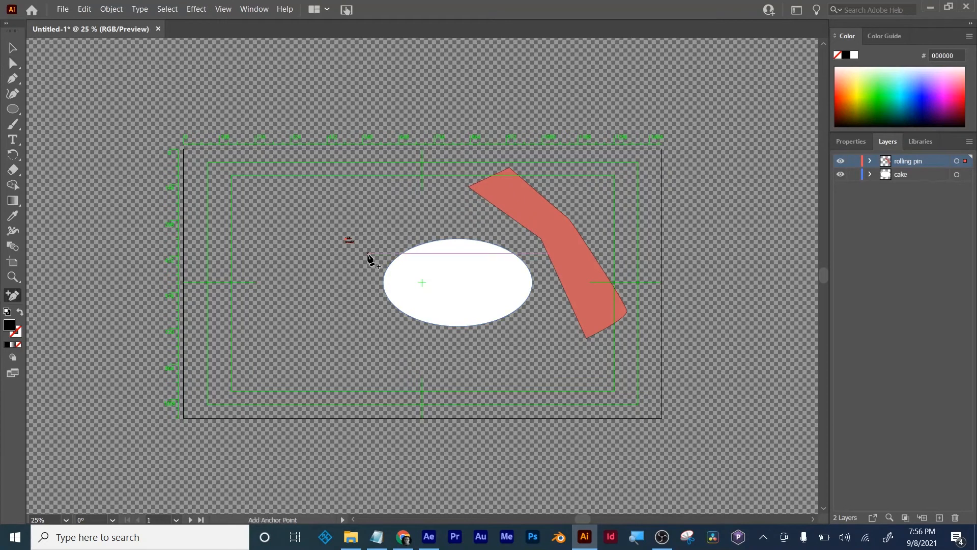
pyautogui.click(11, 48)
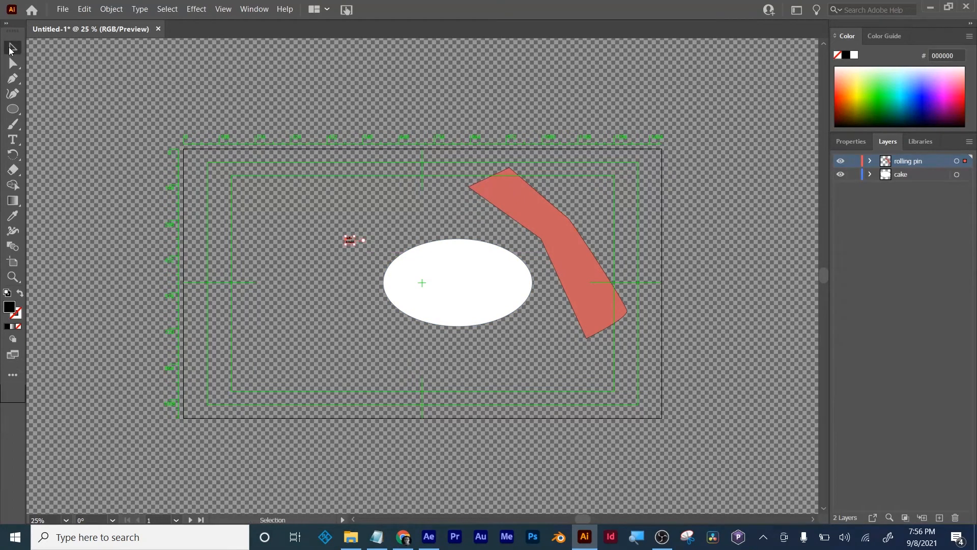
pyautogui.moveTo(354, 244); pyautogui.dragTo(463, 345)
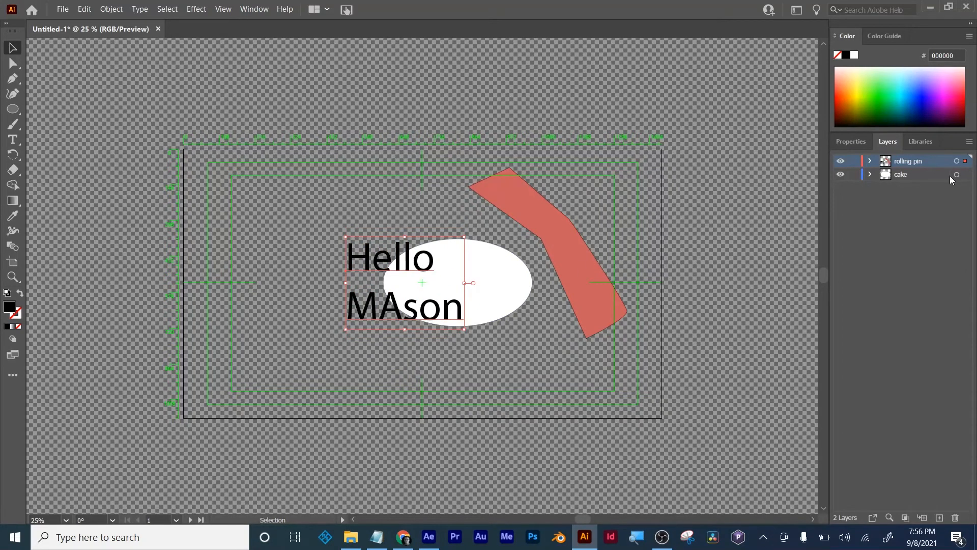
# - Create a new layer above "rolling pin" and transfer the two-line greeting text onto it
pyautogui.click(940, 517)
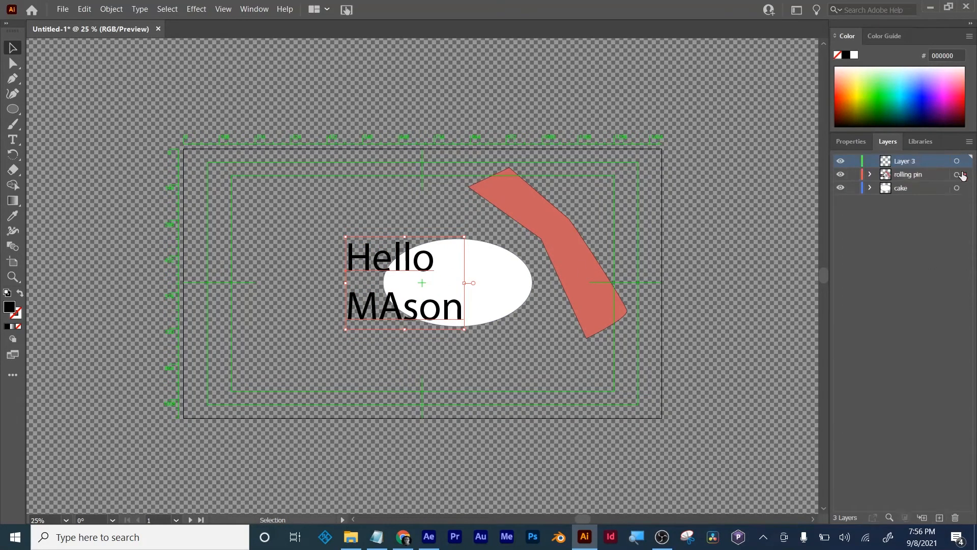
pyautogui.moveTo(964, 174); pyautogui.dragTo(965, 161)
pyautogui.doubleClick(896, 160)
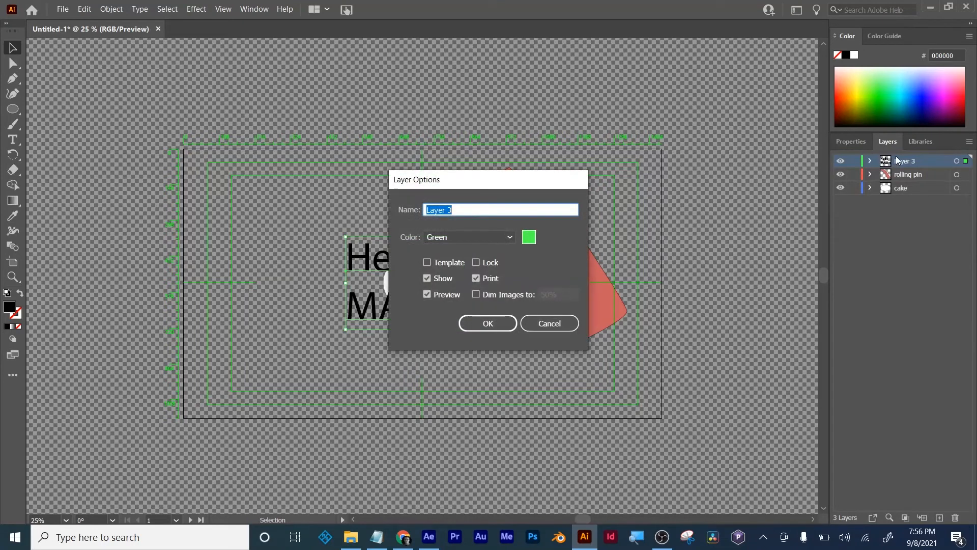
pyautogui.click(552, 321)
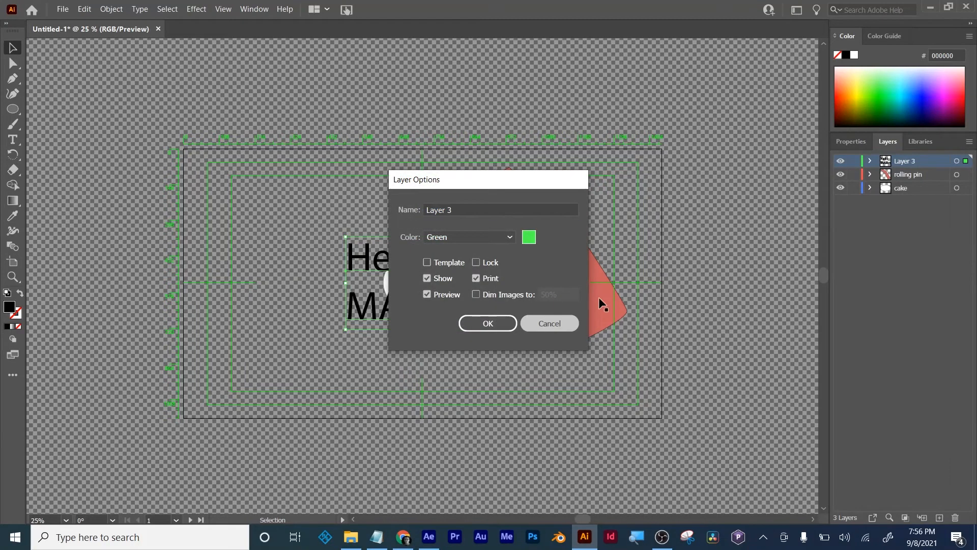
# - Convert the two-line greeting text to outlines with Create Outlines
pyautogui.rightClick(346, 253)
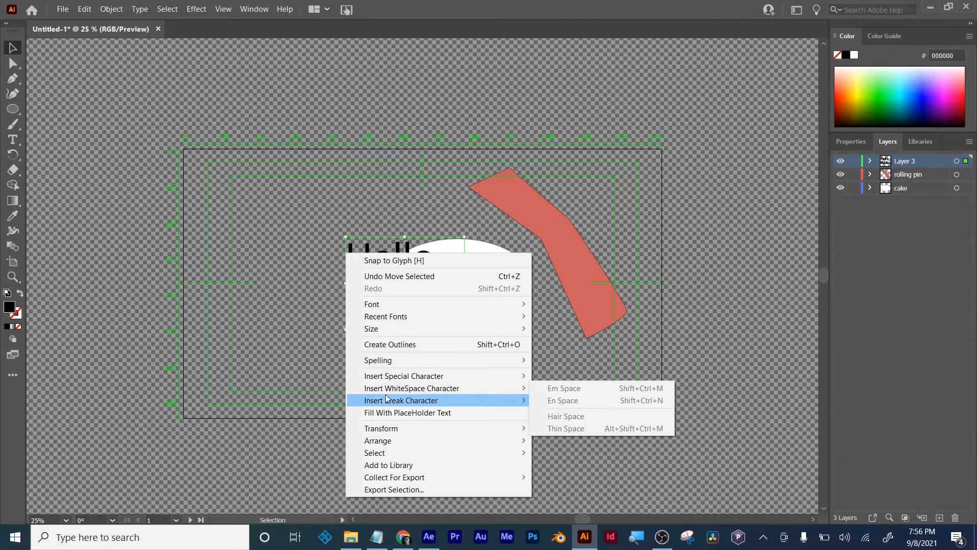
pyautogui.moveTo(387, 387)
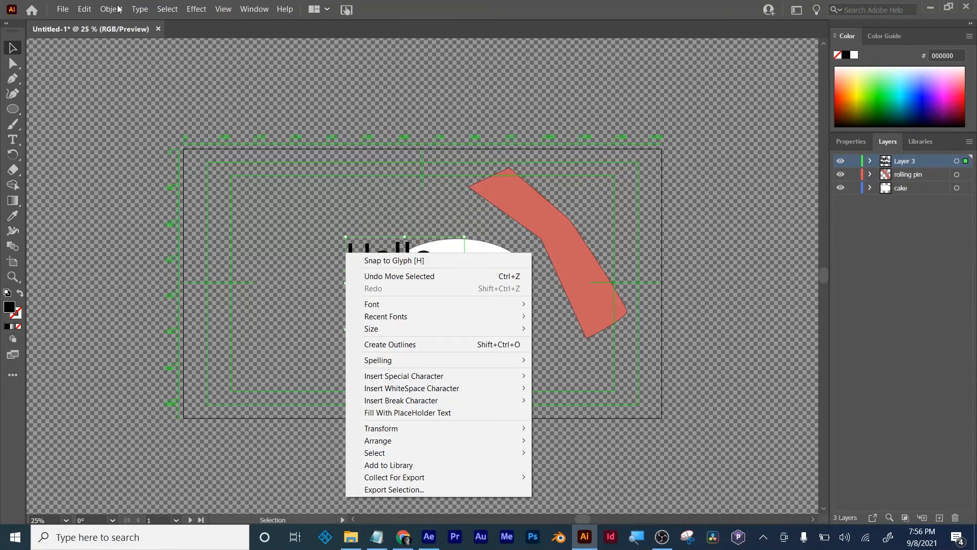
pyautogui.click(115, 9)
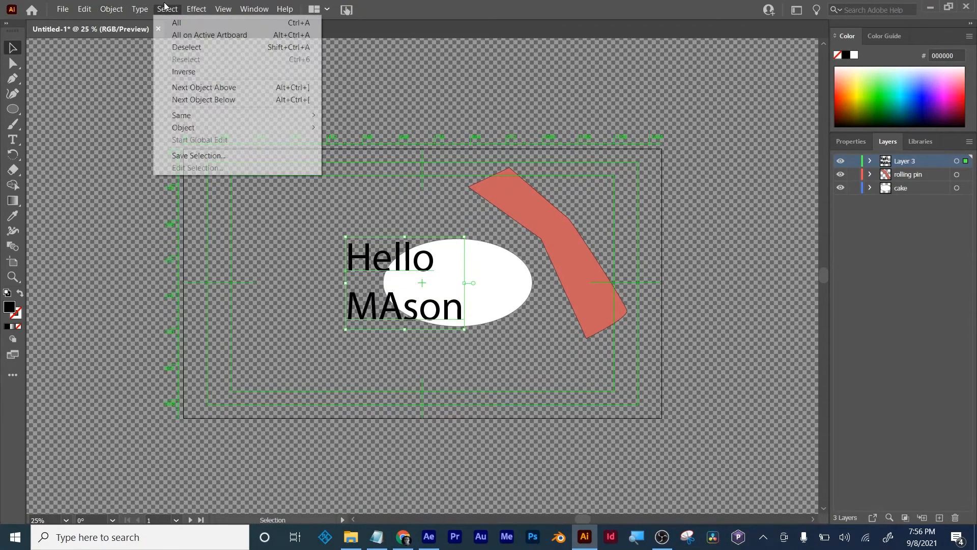
pyautogui.moveTo(140, 9)
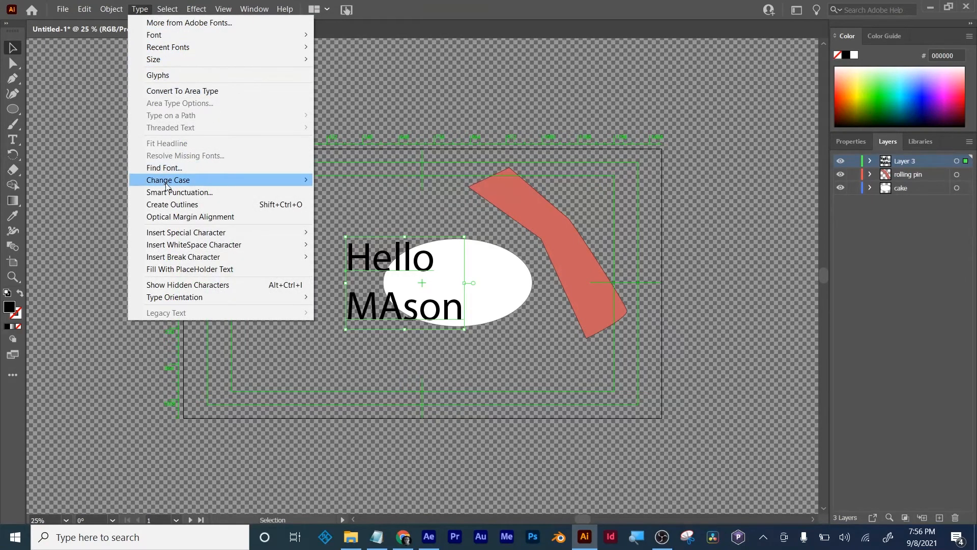
pyautogui.click(169, 204)
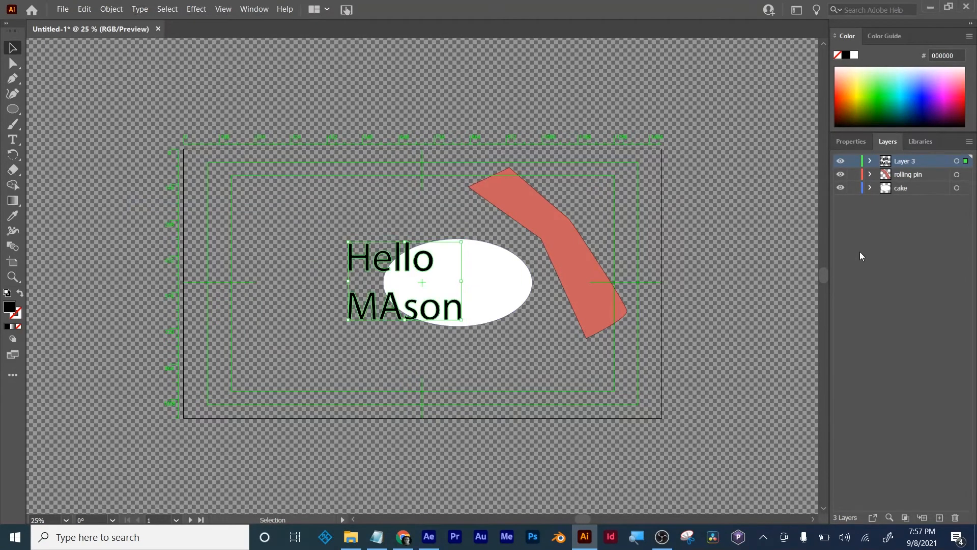
# - Rename the greeting's layer as "Logo txt" and deselect the artwork
pyautogui.doubleClick(905, 162)
pyautogui.write('Logo txt')
pyautogui.click(571, 474)
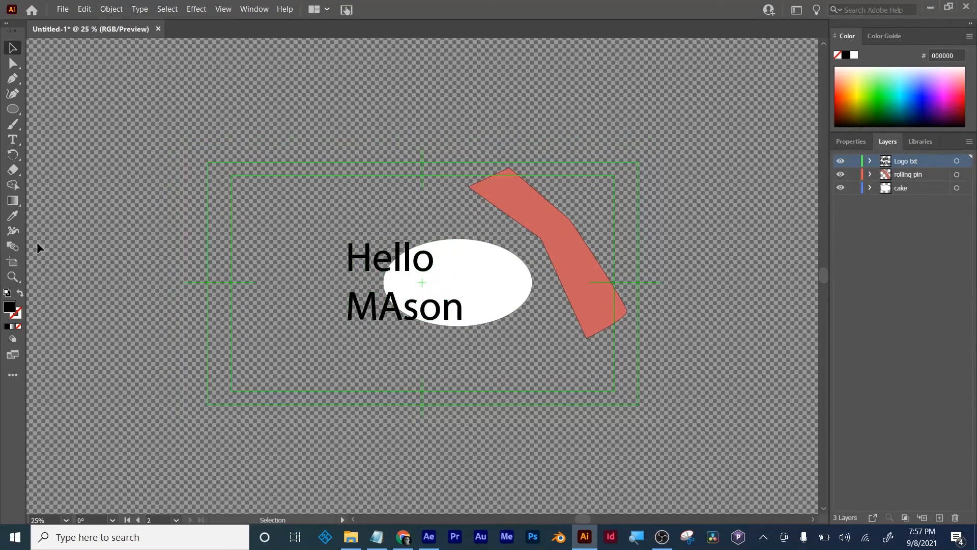
# - Draw a small upright four-point candle shape, about 30 px tall, with the Pen tool inside the white ellipse
pyautogui.click(12, 77)
pyautogui.click(472, 269)
pyautogui.click(478, 268)
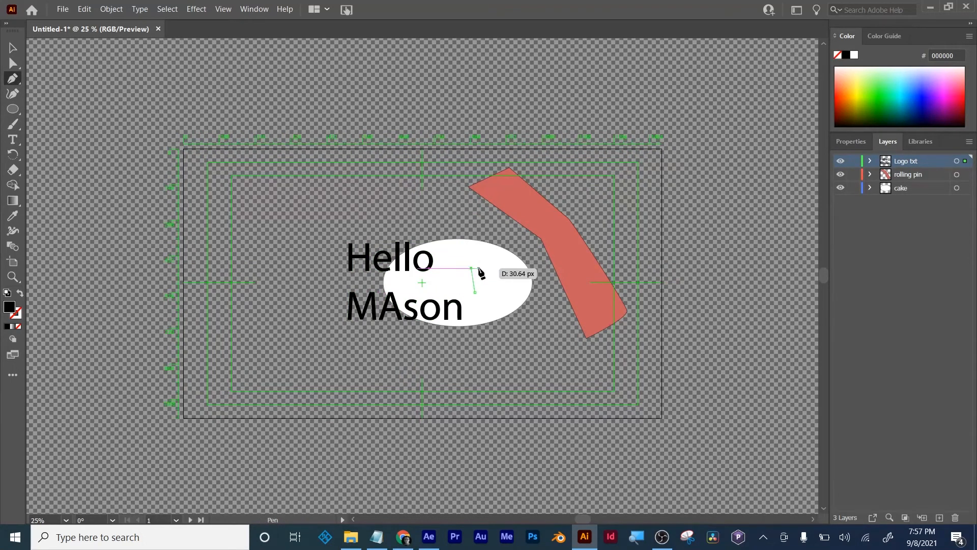
pyautogui.click(482, 287)
pyautogui.click(475, 288)
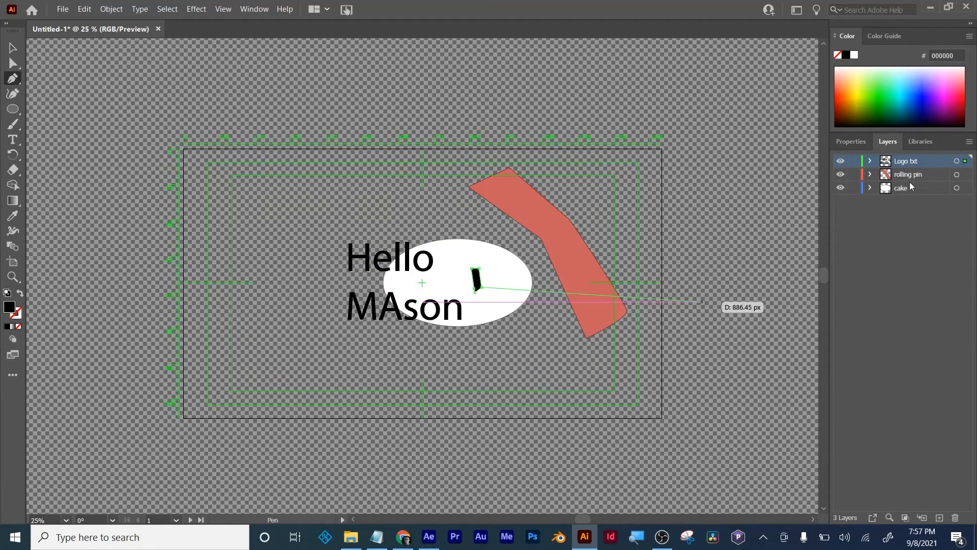
# - Create a new layer, transfer the small upright shape onto it and name the layer "candle"
pyautogui.click(939, 517)
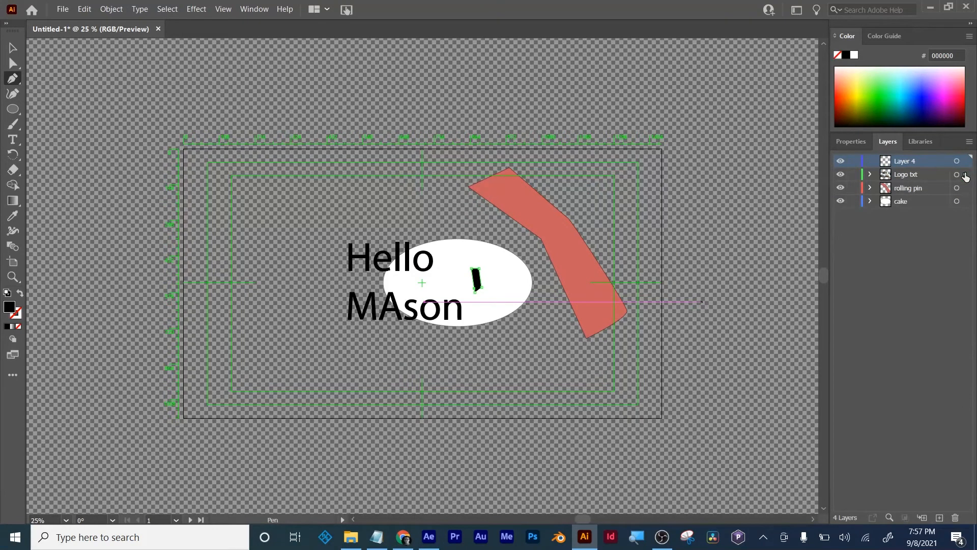
pyautogui.moveTo(965, 174); pyautogui.dragTo(965, 161)
pyautogui.doubleClick(904, 161)
pyautogui.write('candle')
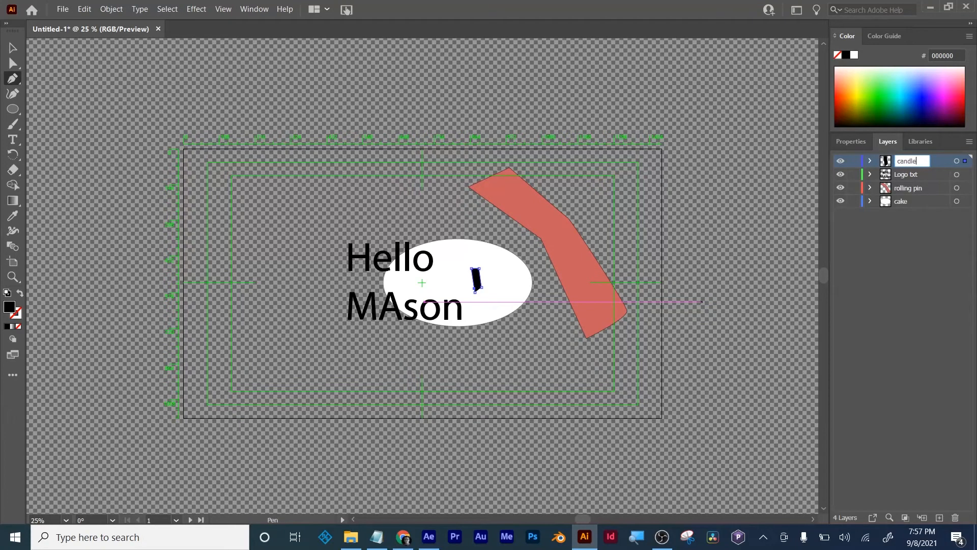
pyautogui.press('Return')
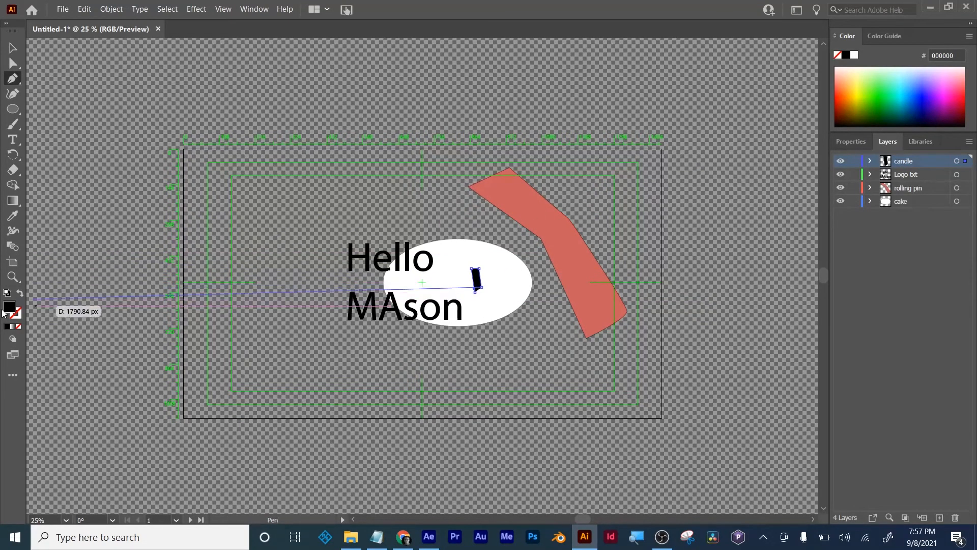
pyautogui.click(13, 47)
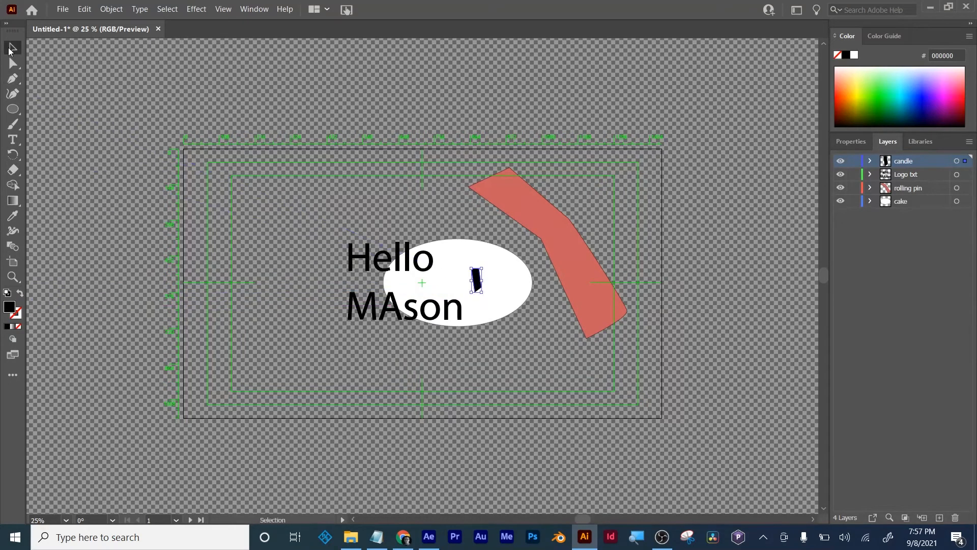
pyautogui.press('a')
pyautogui.hotkey('ctrl', 'z')
pyautogui.hotkey('ctrl', 'z')
pyautogui.hotkey('ctrl', 'shift', 'z')
pyautogui.press('v')
pyautogui.press('Tab')
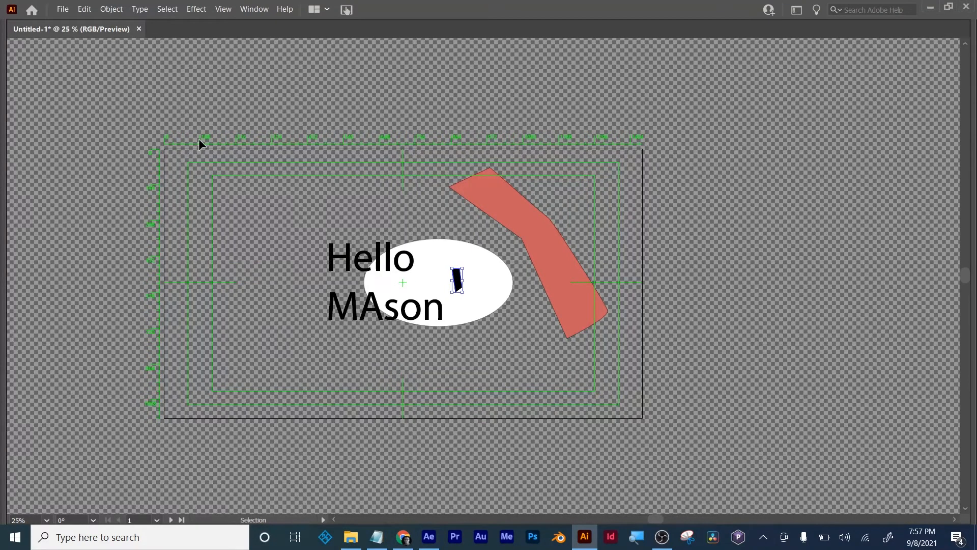
pyautogui.click(230, 87)
pyautogui.scroll(-1, 214, 99)
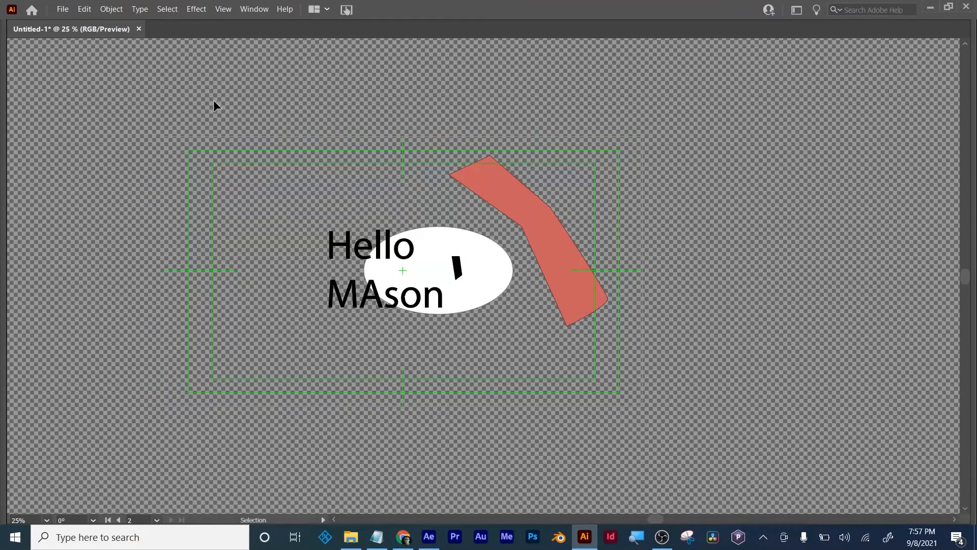
pyautogui.press('Tab')
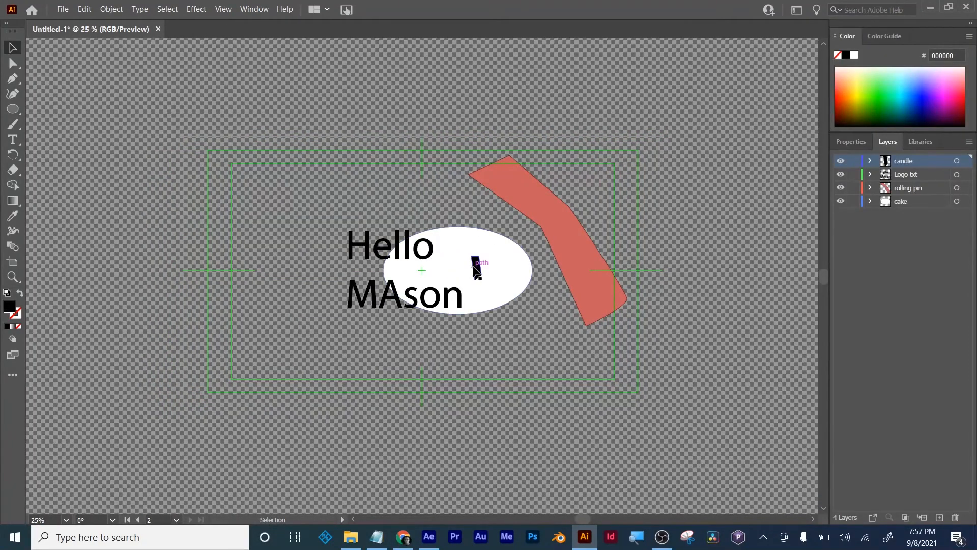
pyautogui.click(476, 268)
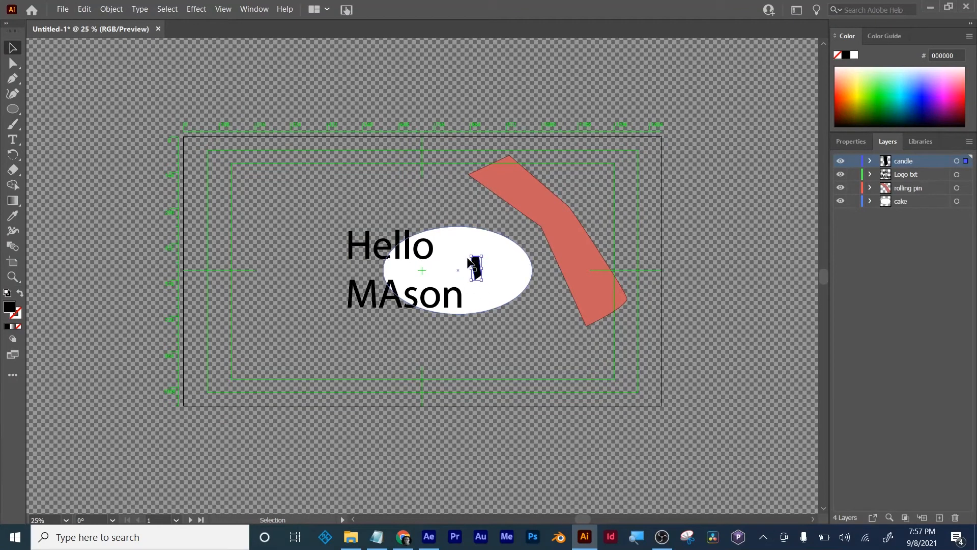
pyautogui.click(694, 294)
# - Save the document to the Desktop as "Fast test AI" in Adobe Illustrator format, with the version set to Illustrator 2020
pyautogui.hotkey('ctrl', 's')
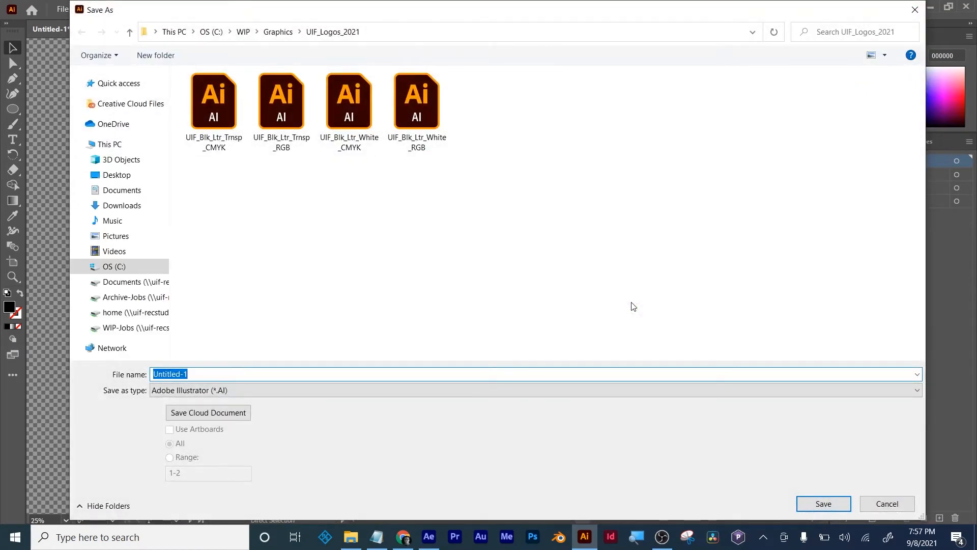
pyautogui.write('Fast test AI')
pyautogui.click(102, 174)
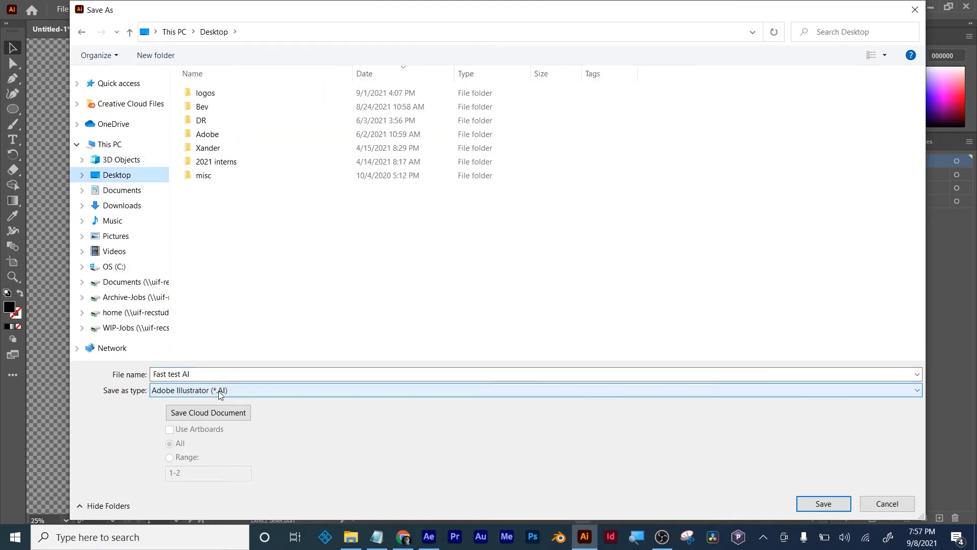
pyautogui.click(810, 505)
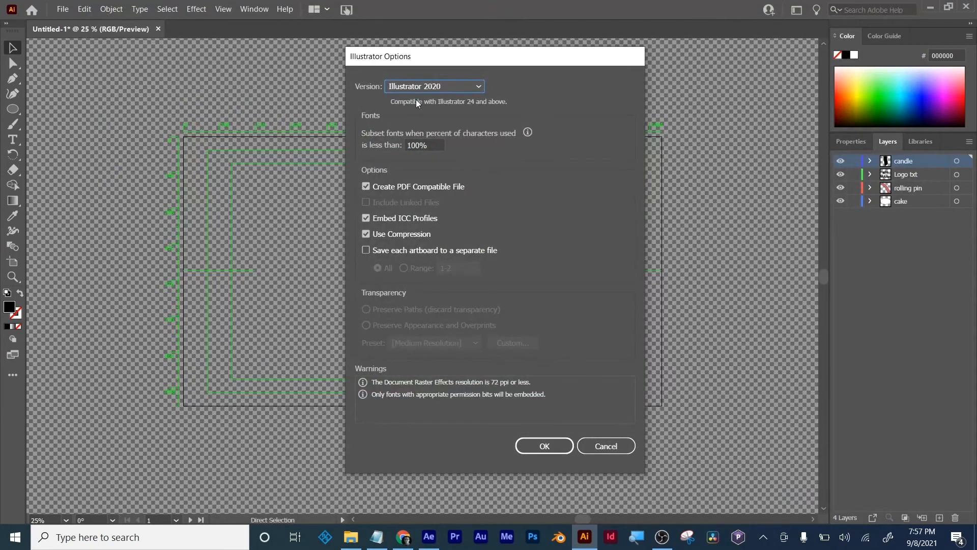
pyautogui.click(544, 444)
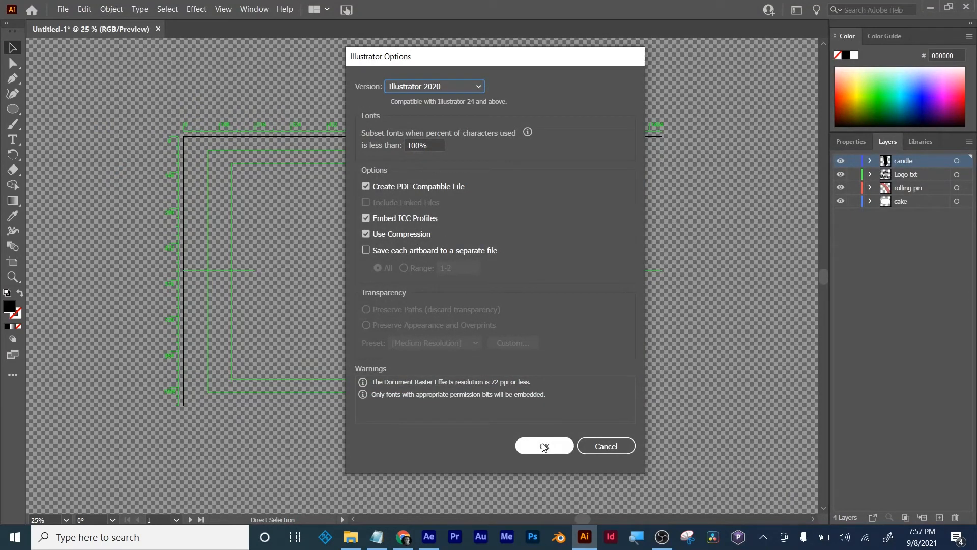
pyautogui.click(544, 446)
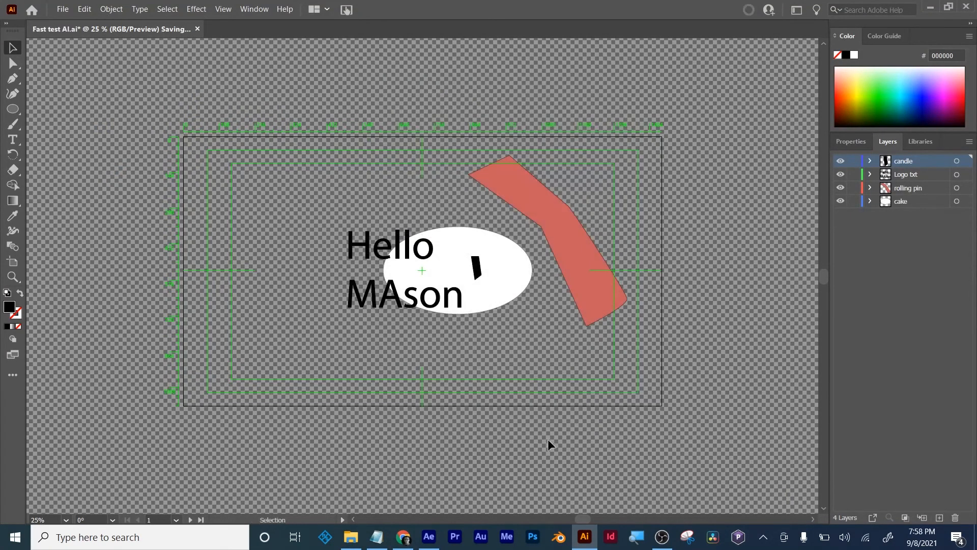
# - Switch to After Effects, then save and close the open project
pyautogui.click(931, 7)
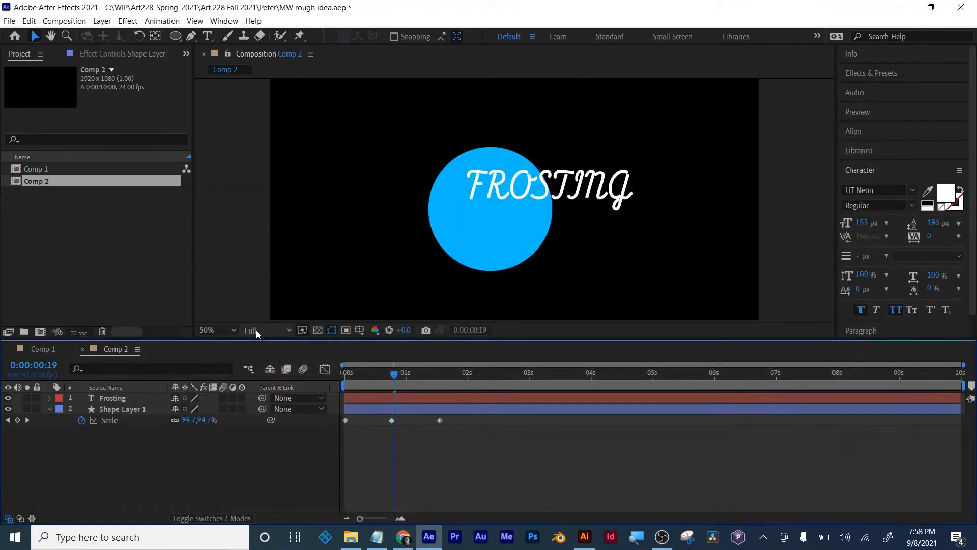
pyautogui.hotkey('ctrl', 's')
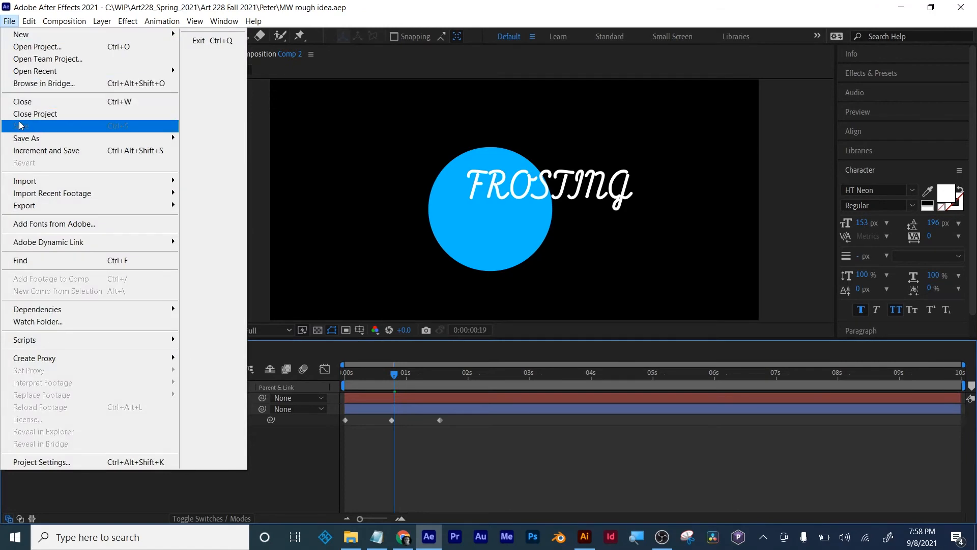
pyautogui.click(22, 113)
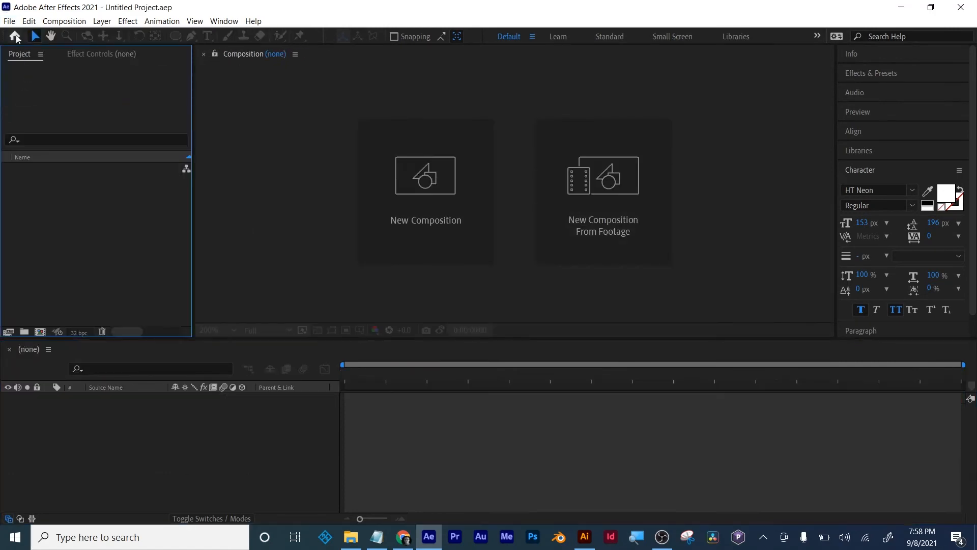
# - Create a 1920 x 1080 composition in the empty project with the HDTV 1080 24 preset and a 10-second duration
pyautogui.click(39, 332)
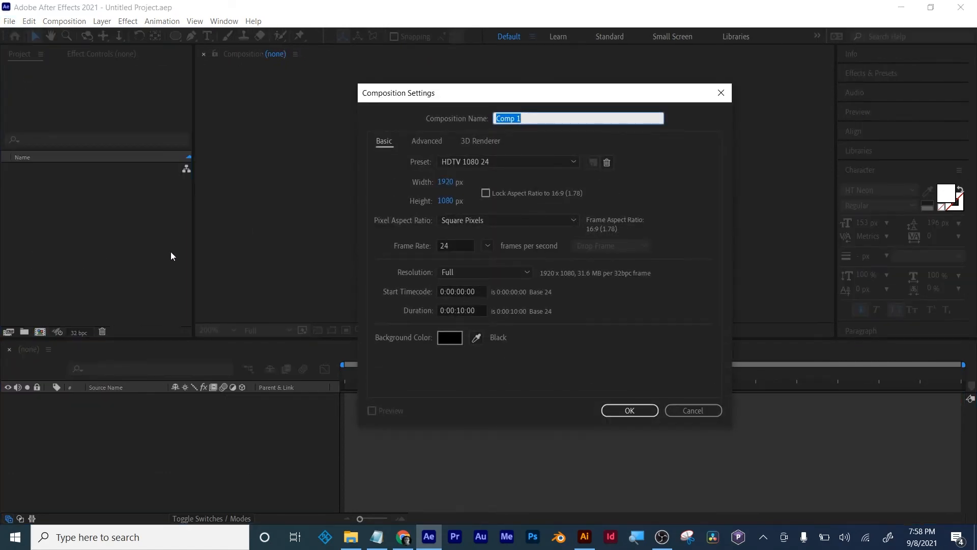
pyautogui.press('Return')
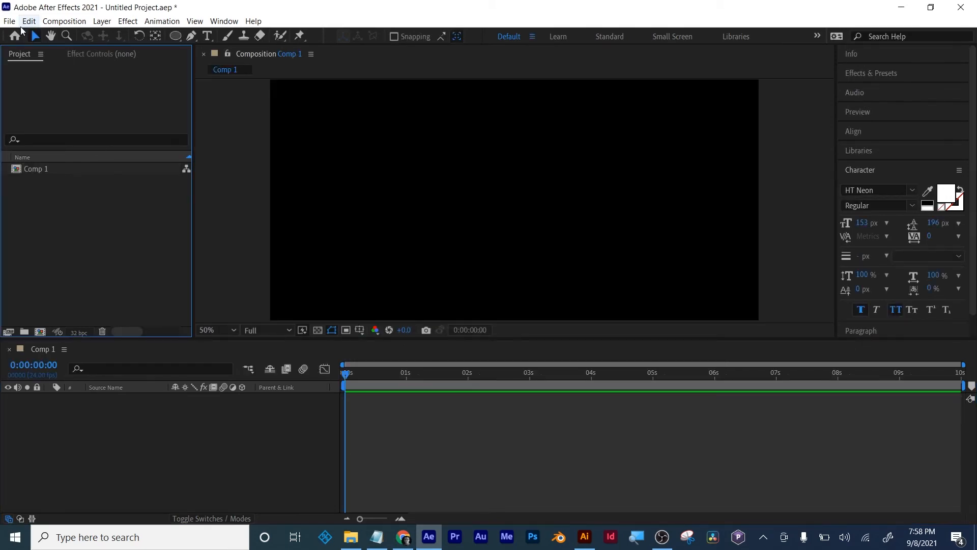
# - Import "Fast test AI" from the Desktop as Composition - Retain Layer Sizes
pyautogui.click(14, 21)
pyautogui.moveTo(42, 184)
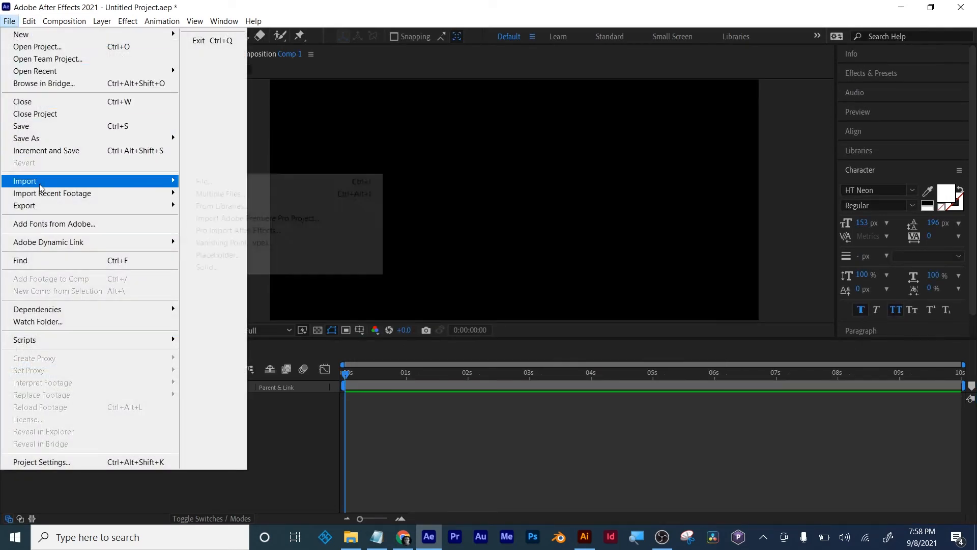
pyautogui.click(204, 182)
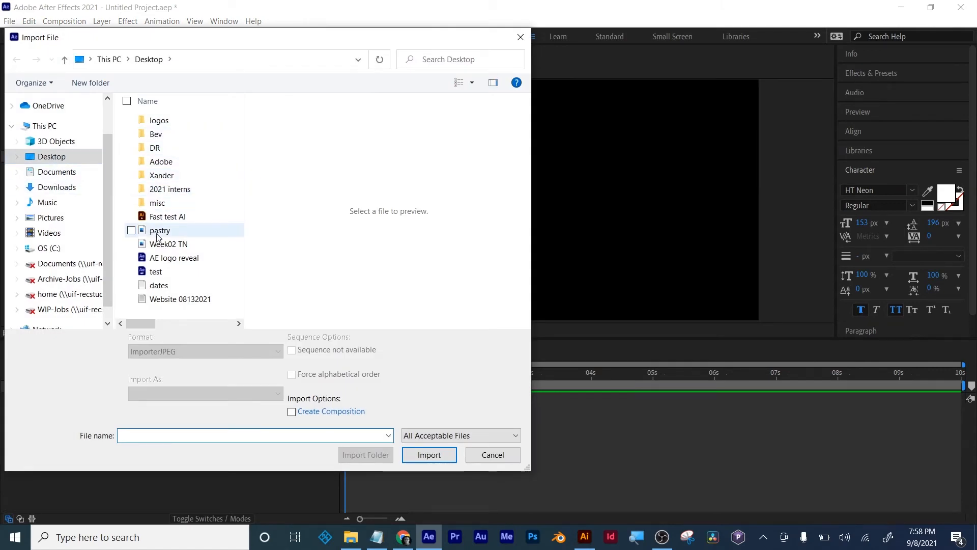
pyautogui.click(163, 219)
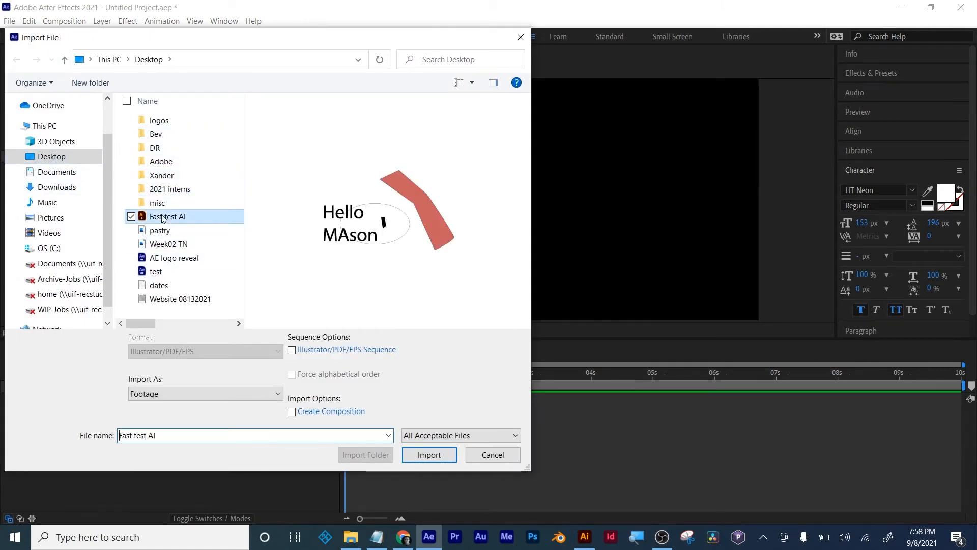
pyautogui.click(174, 396)
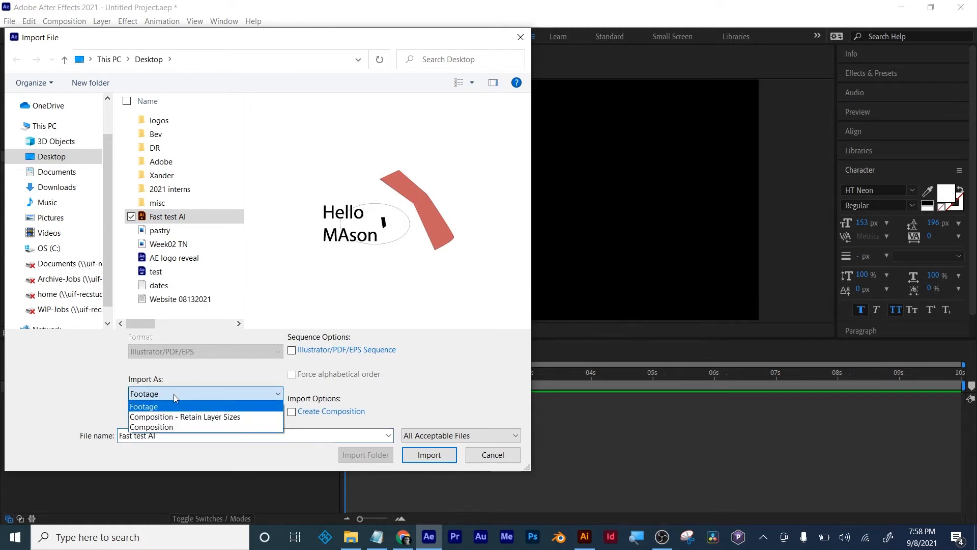
pyautogui.click(216, 417)
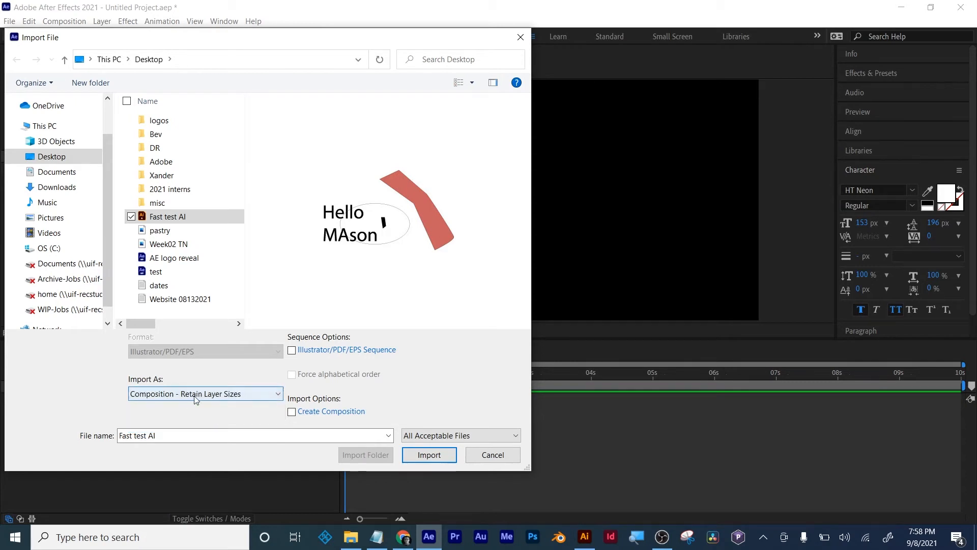
pyautogui.click(196, 394)
pyautogui.click(199, 417)
pyautogui.click(429, 454)
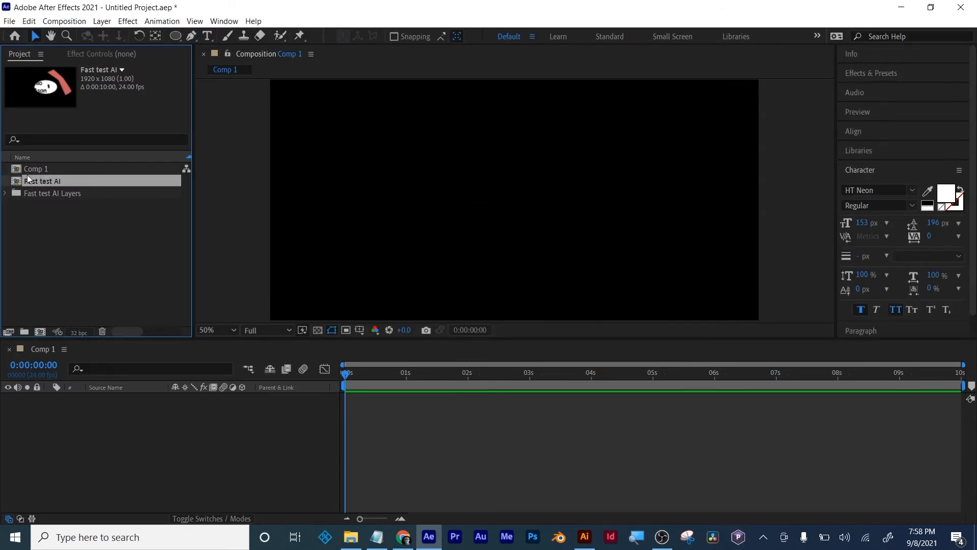
# - Add the imported "Fast test AI" composition to Comp 1 as a layer and open it to access its layers
pyautogui.moveTo(42, 181); pyautogui.dragTo(90, 419)
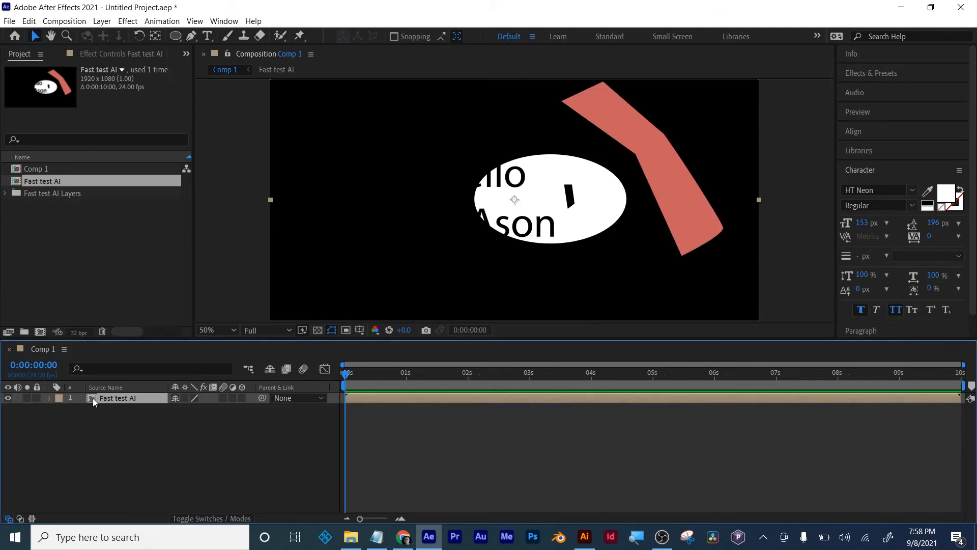
pyautogui.doubleClick(95, 397)
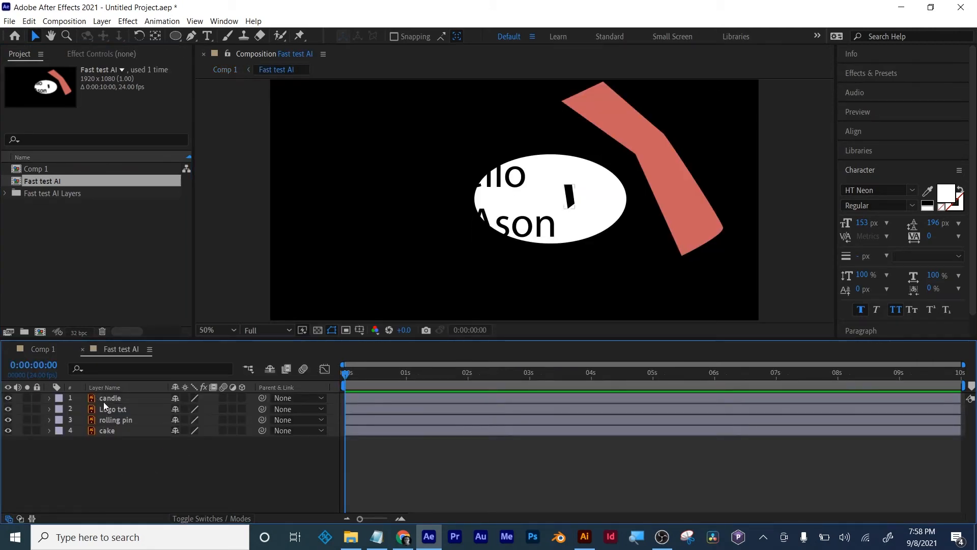
# - Create shapes from the candle vector layer
pyautogui.click(106, 399)
pyautogui.click(49, 398)
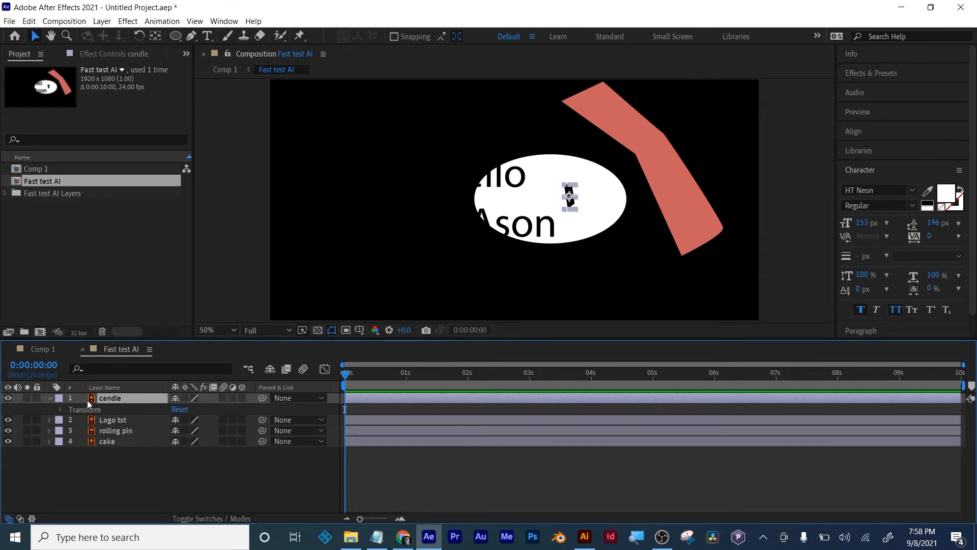
pyautogui.rightClick(106, 399)
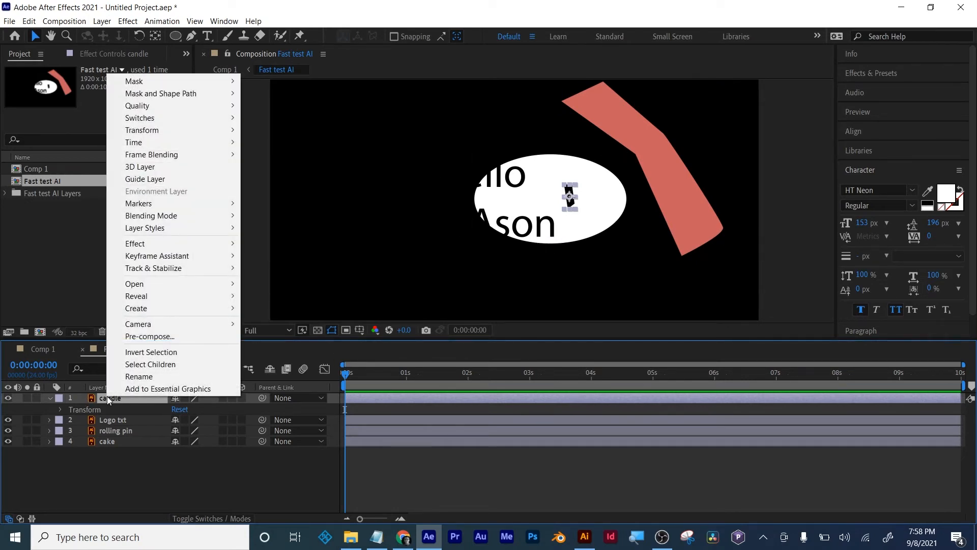
pyautogui.moveTo(137, 312)
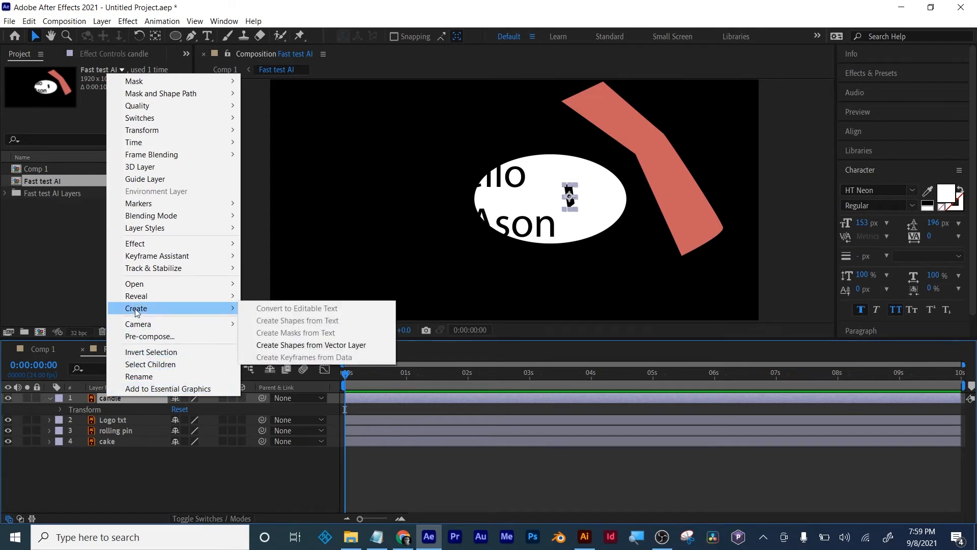
pyautogui.click(311, 345)
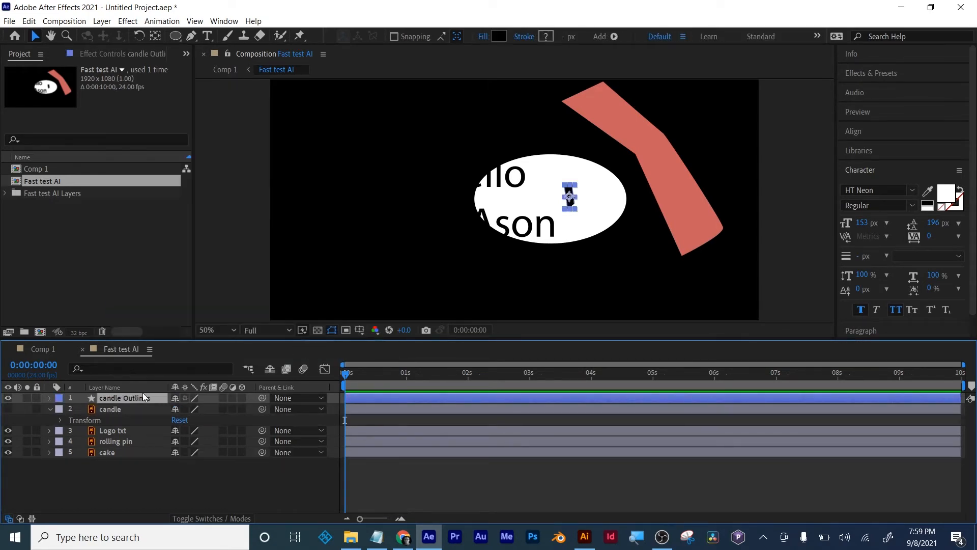
pyautogui.click(49, 410)
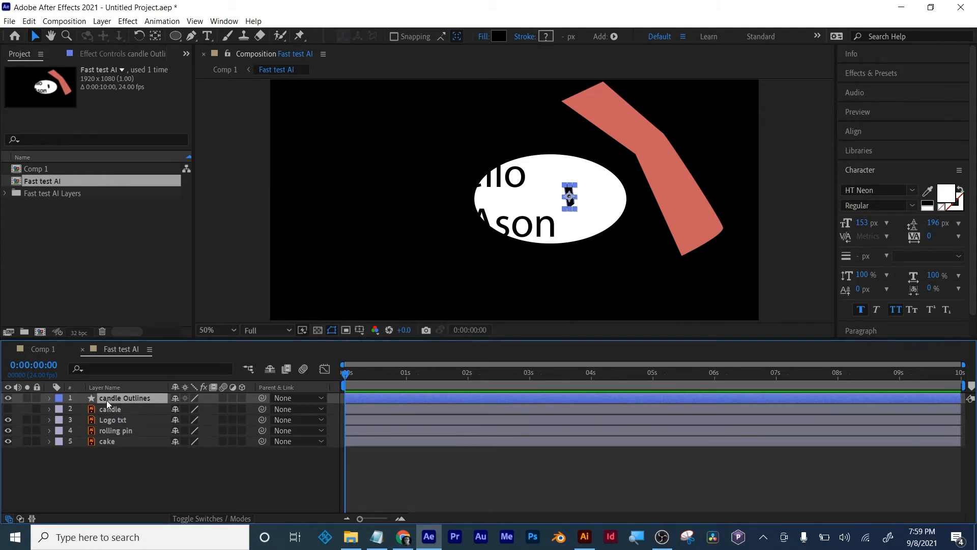
# - Set the fill colour of the candle Outlines shape layer to blue, 0A3ECE
pyautogui.click(48, 399)
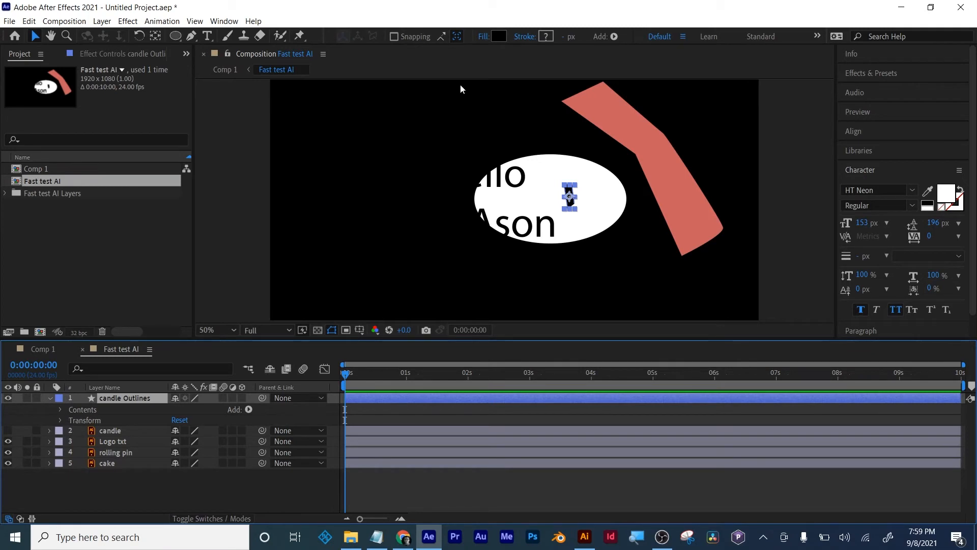
pyautogui.click(493, 38)
pyautogui.click(226, 297)
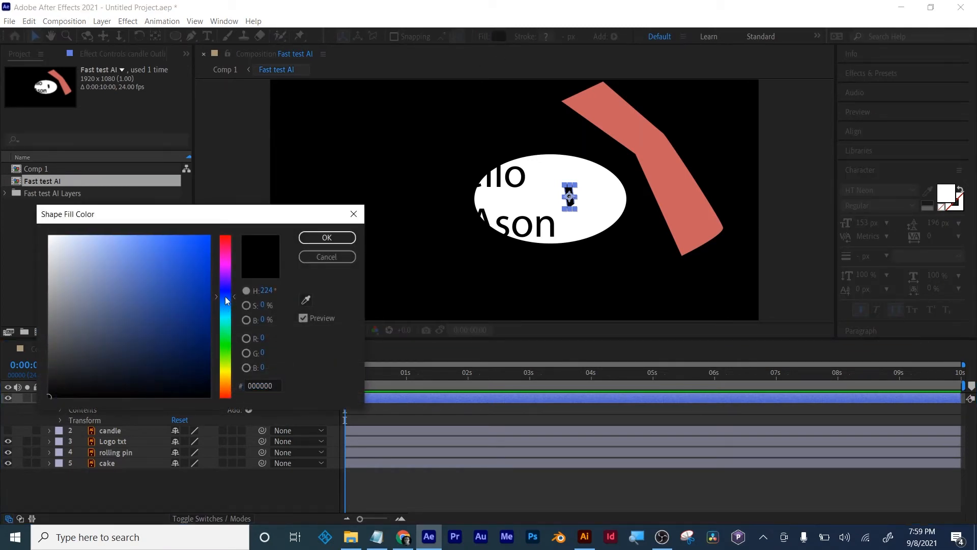
pyautogui.click(177, 297)
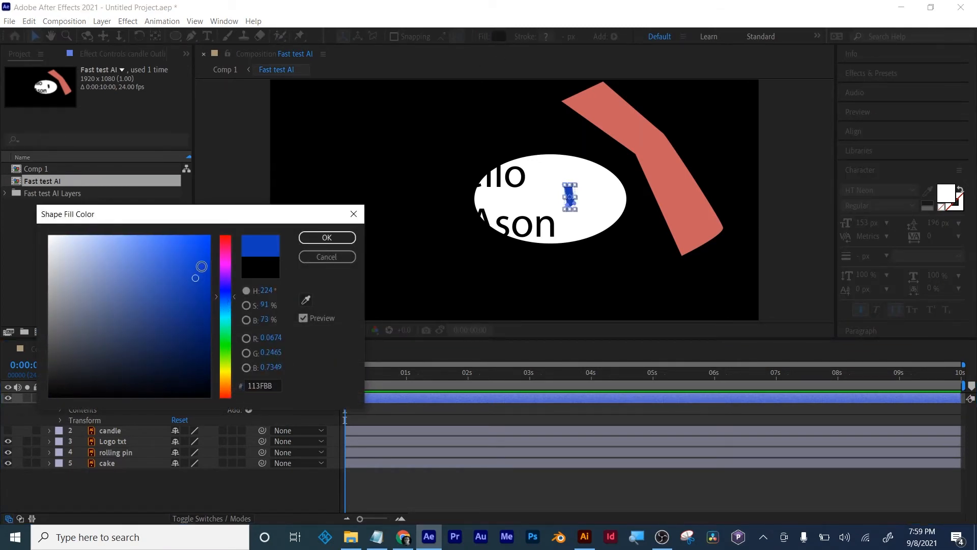
pyautogui.click(322, 241)
pyautogui.click(503, 484)
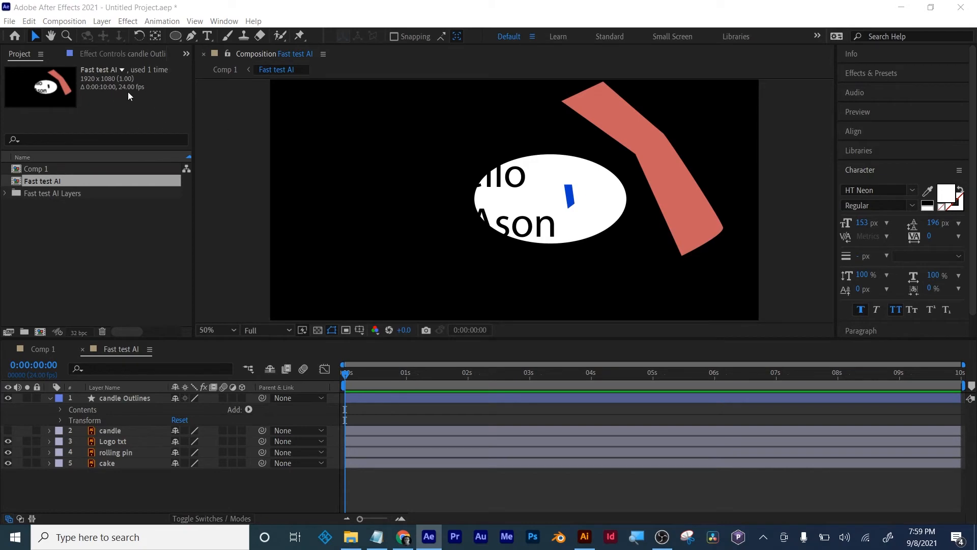
# - Enable Continuously Rasterize for the candle, Logo txt, rolling pin and cake layers, magnifying the screen temporarily to 200%
pyautogui.press('super+plus')
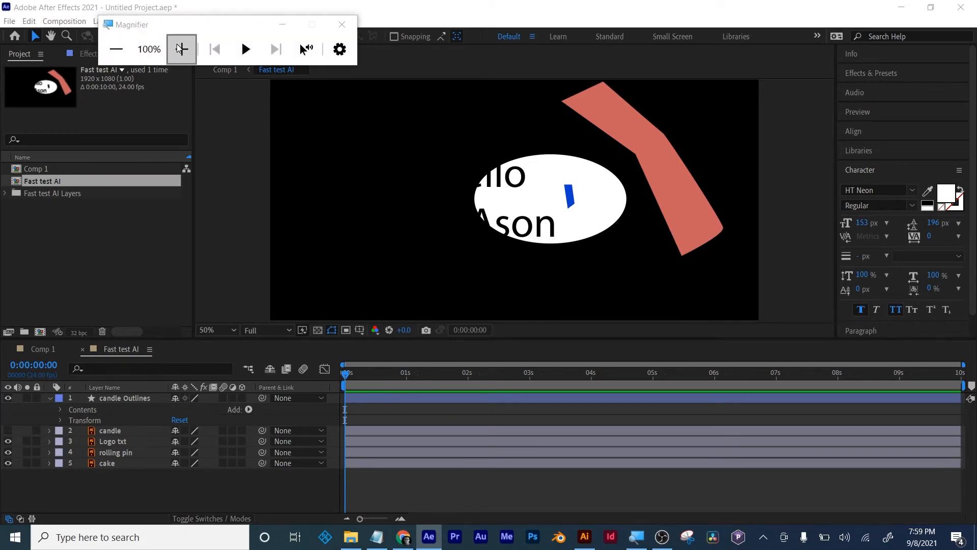
pyautogui.click(181, 48)
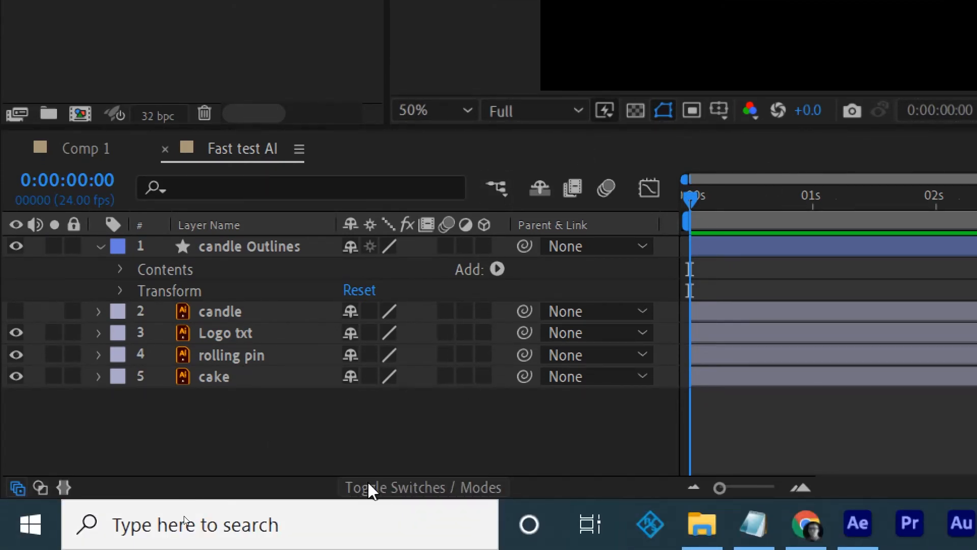
pyautogui.click(436, 488)
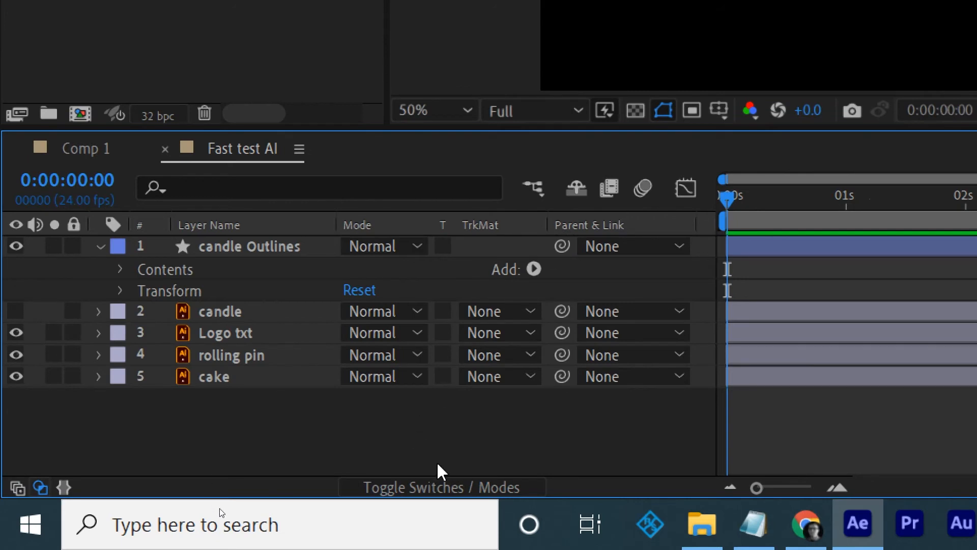
pyautogui.click(438, 488)
pyautogui.click(437, 488)
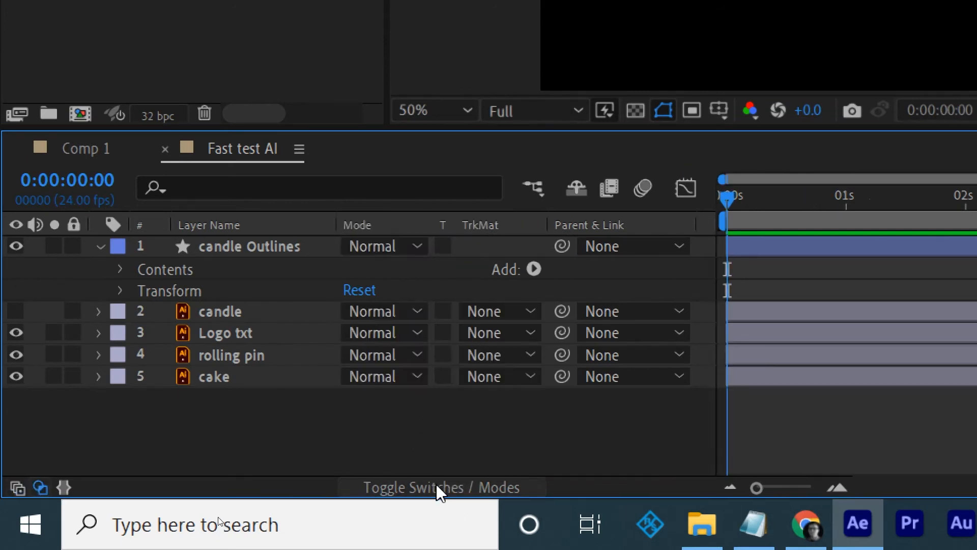
pyautogui.click(438, 489)
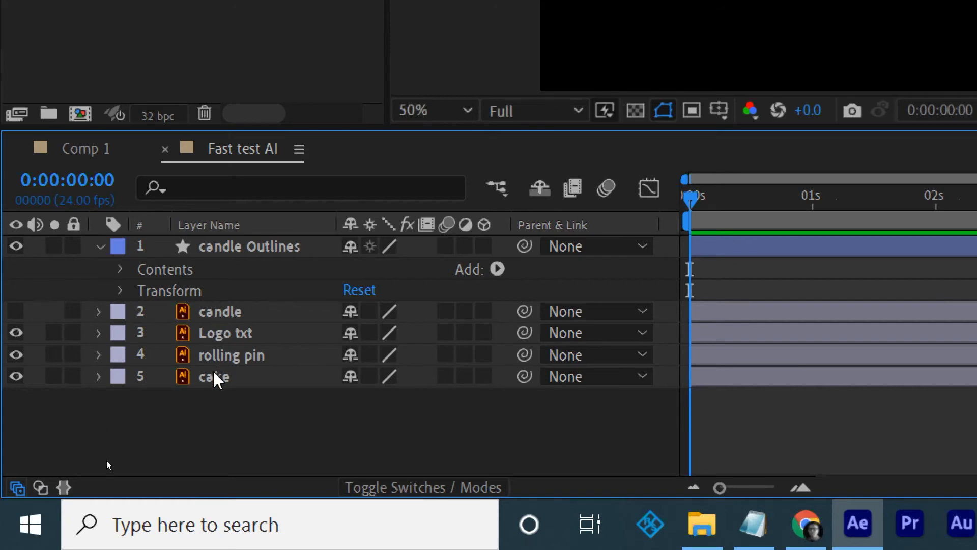
pyautogui.click(369, 311)
pyautogui.click(371, 332)
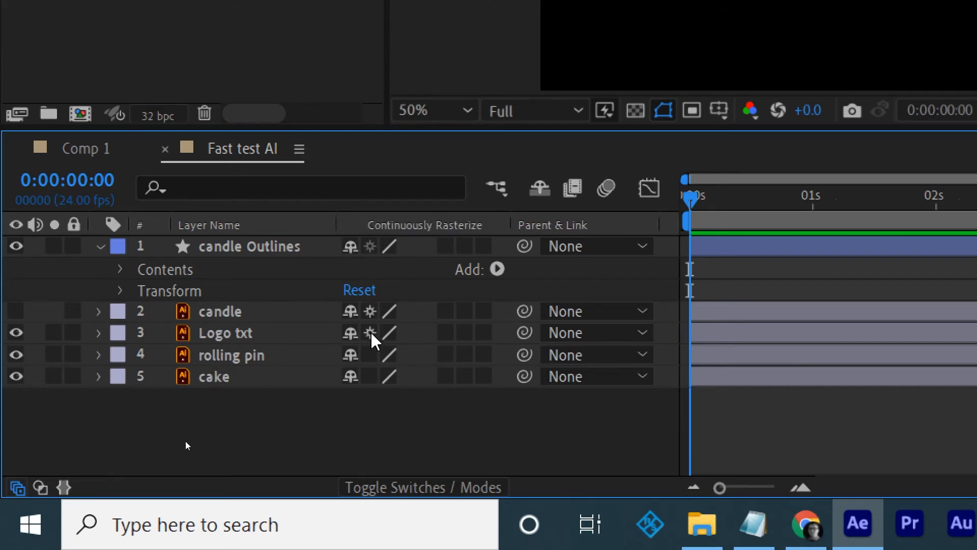
pyautogui.moveTo(370, 359); pyautogui.dragTo(371, 380)
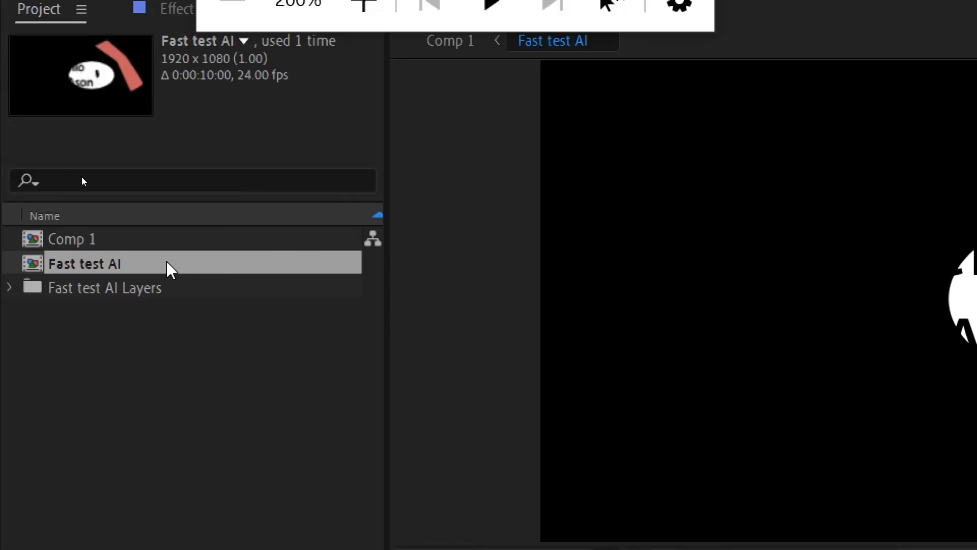
pyautogui.click(235, 61)
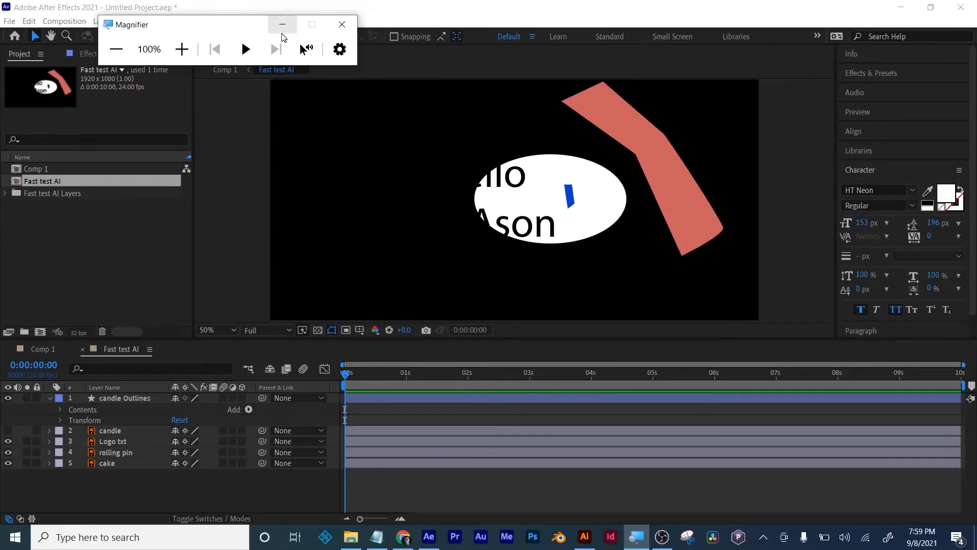
pyautogui.click(339, 25)
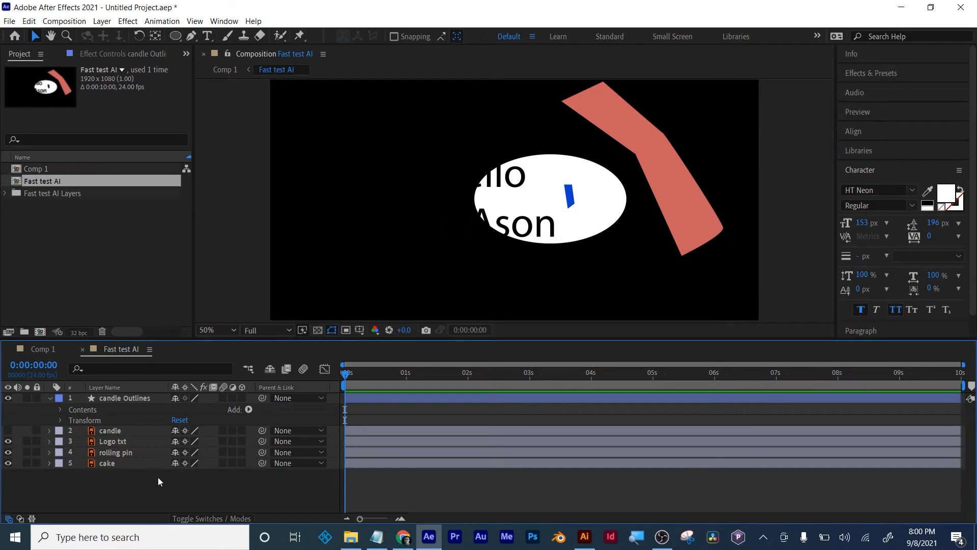
# - Find the Fill effect and apply it to the Logo txt layer
pyautogui.click(114, 453)
pyautogui.click(112, 441)
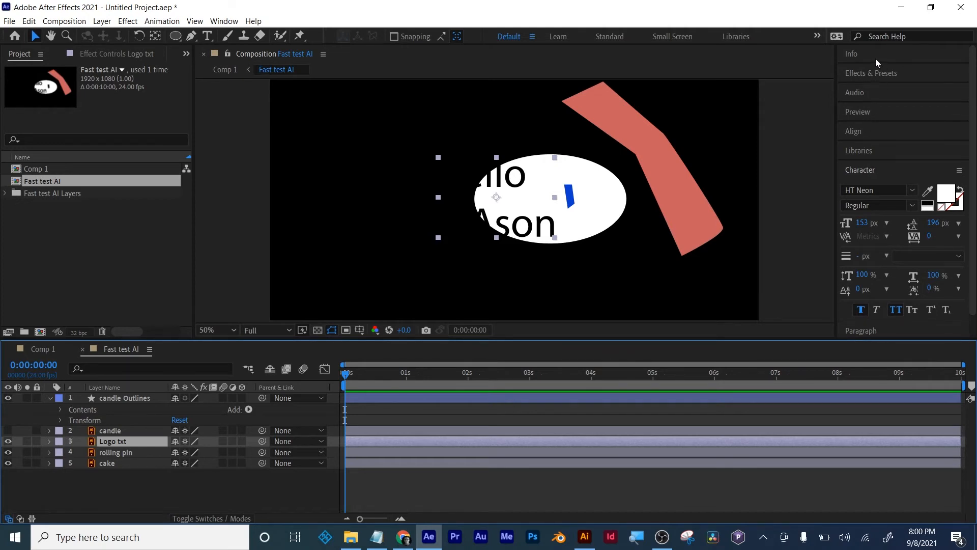
pyautogui.click(876, 73)
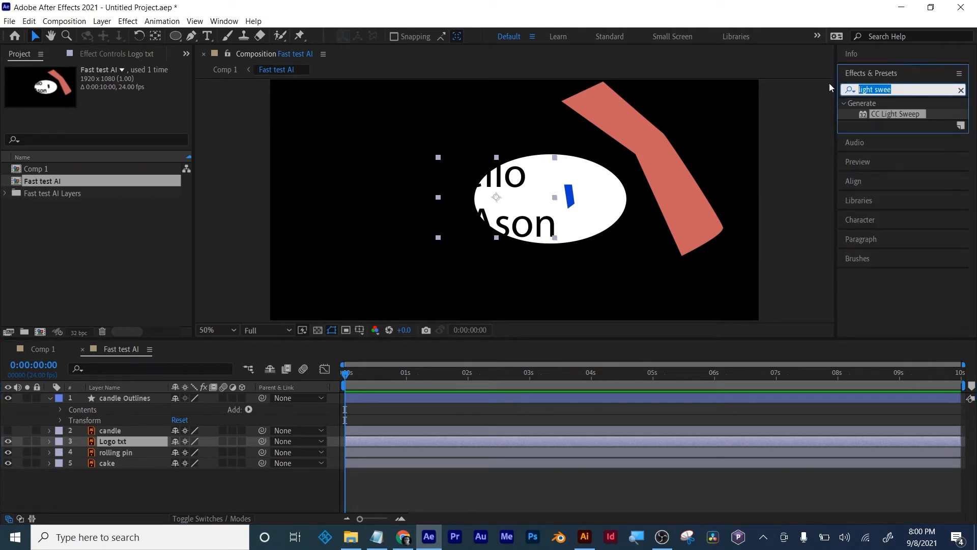
pyautogui.write('fill')
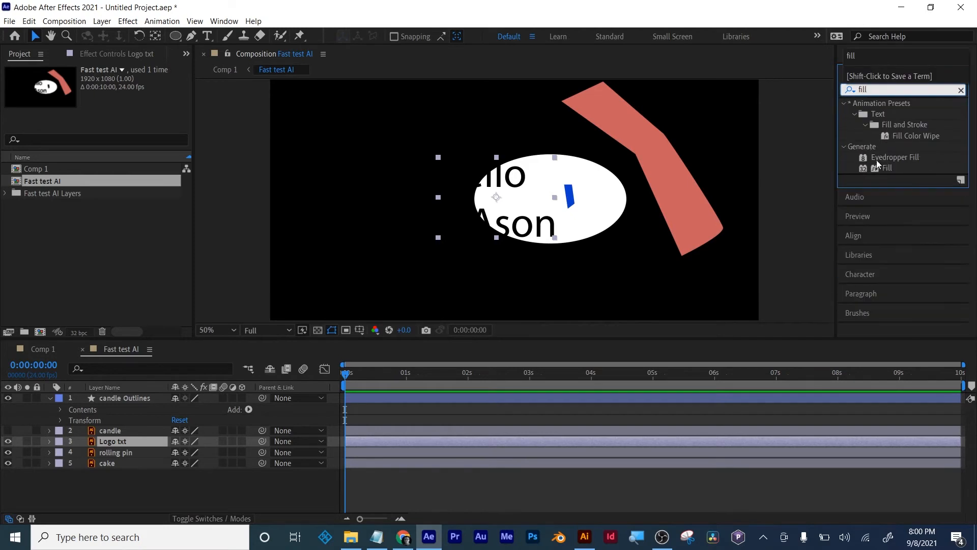
pyautogui.moveTo(876, 166); pyautogui.dragTo(363, 441)
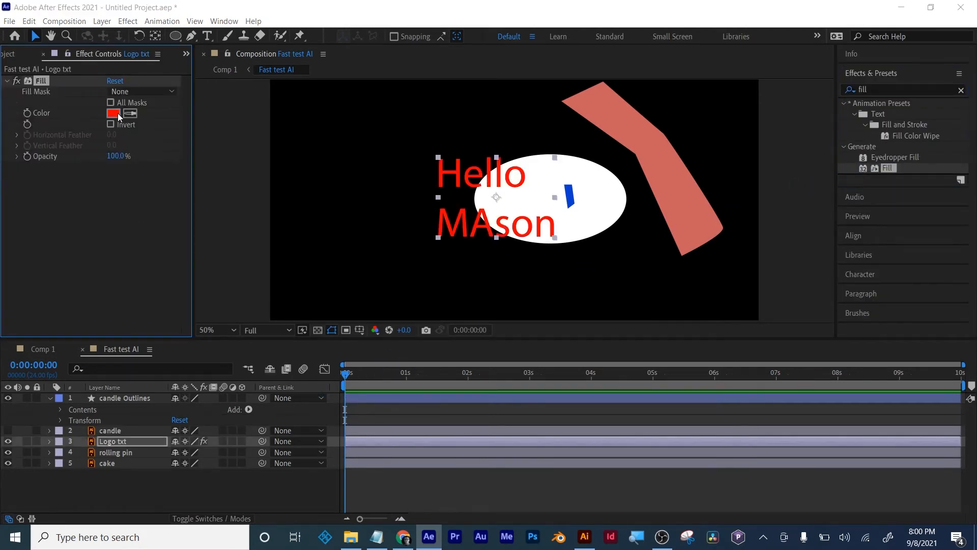
# - Set the Fill effect's colour on the Logo txt layer to bright yellow
pyautogui.click(117, 113)
pyautogui.moveTo(231, 324); pyautogui.dragTo(229, 368)
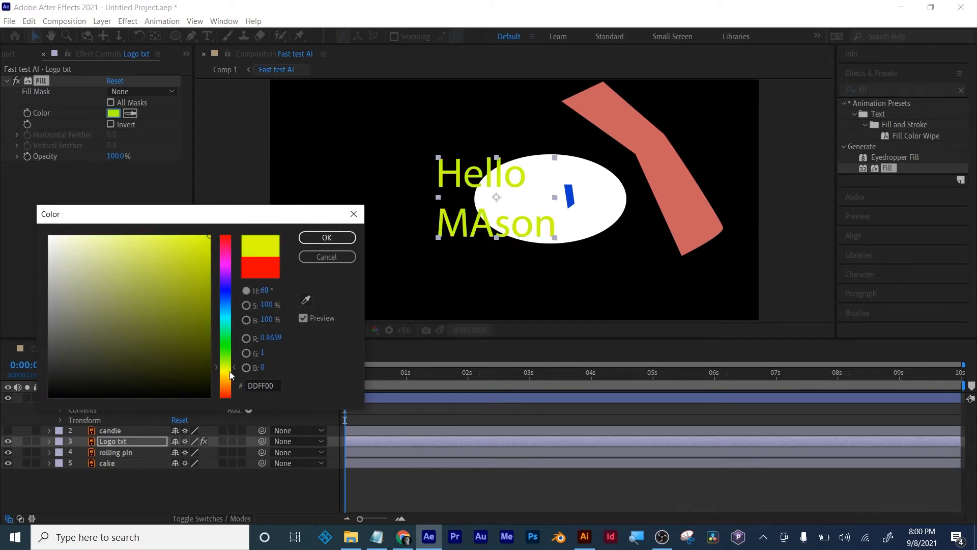
pyautogui.moveTo(198, 303)
pyautogui.mouseDown()
pyautogui.moveTo(196, 311)
pyautogui.moveTo(204, 239)
pyautogui.mouseUp()
pyautogui.click(316, 237)
pyautogui.click(467, 472)
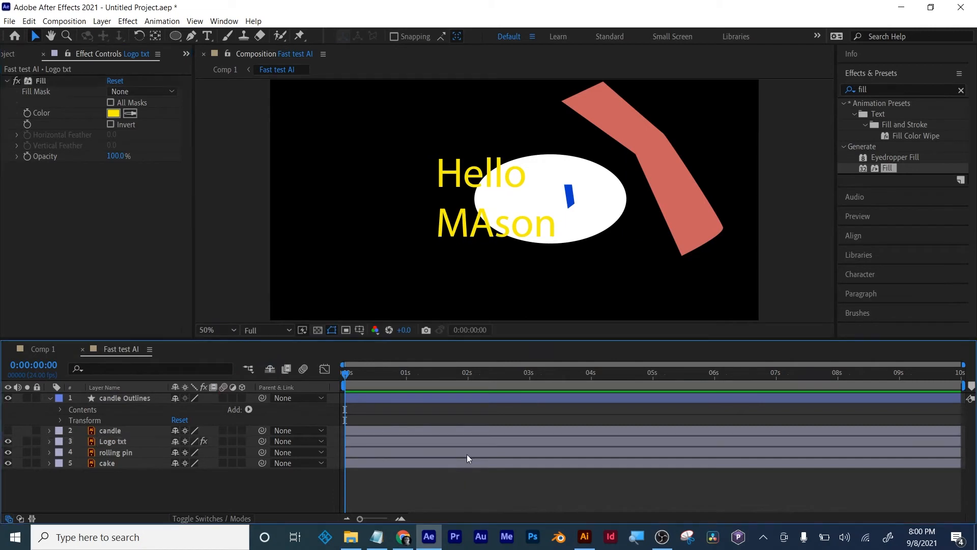
# - Create a dark green 1920 x 1080 solid and place it beneath all the other layers as a background
pyautogui.rightClick(134, 493)
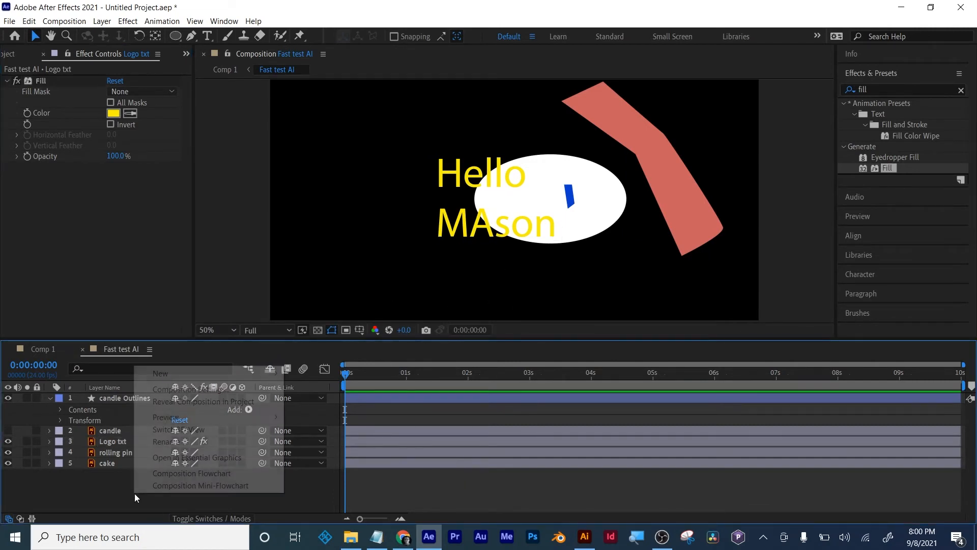
pyautogui.moveTo(275, 371)
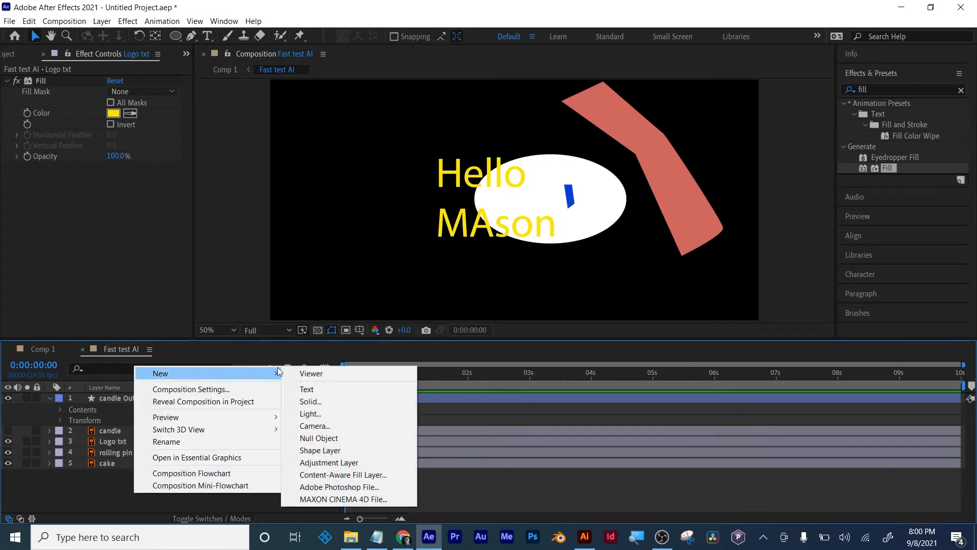
pyautogui.click(324, 400)
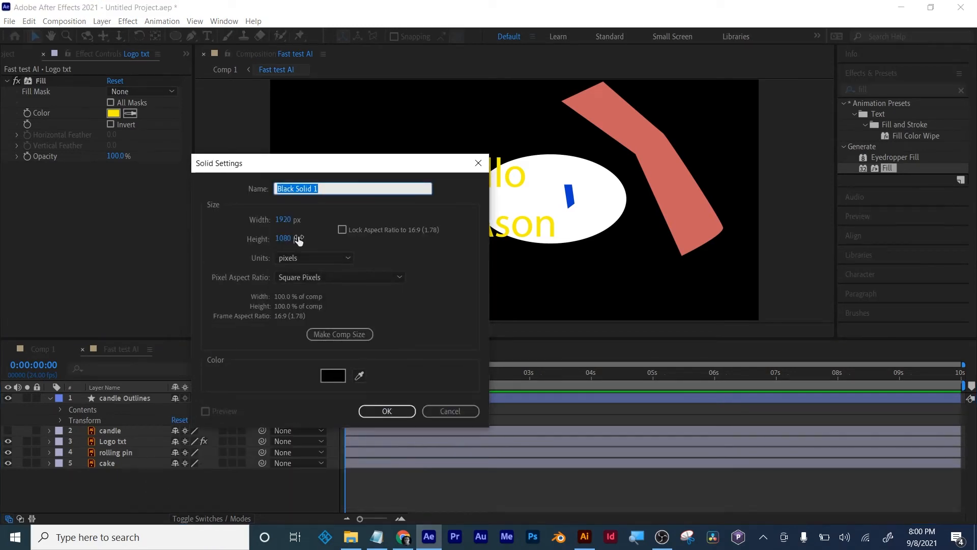
pyautogui.click(333, 375)
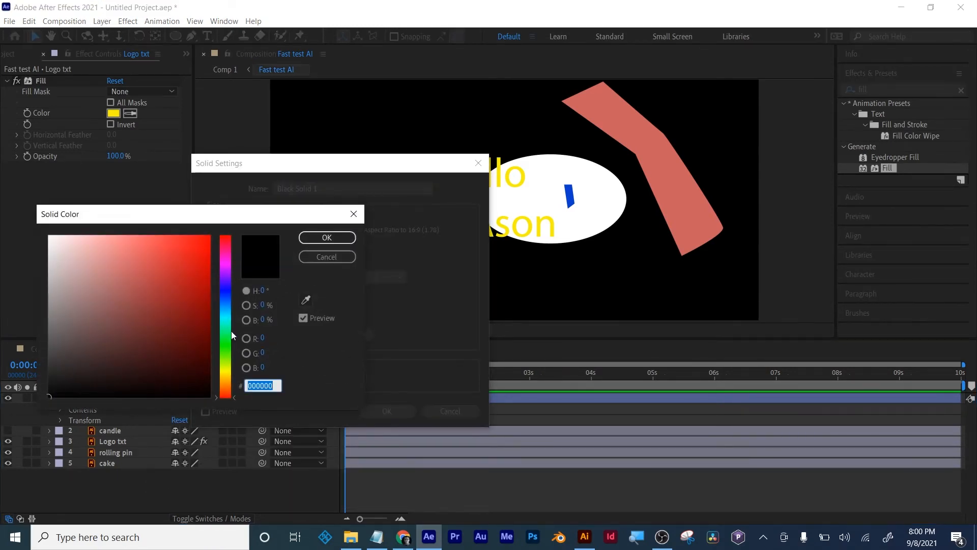
pyautogui.click(226, 352)
pyautogui.click(203, 349)
pyautogui.click(326, 237)
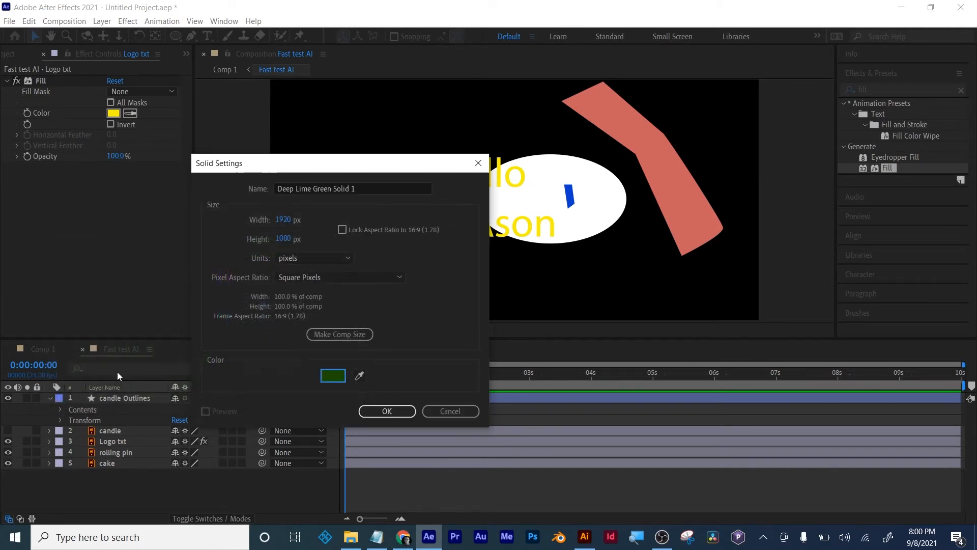
pyautogui.press('Return')
pyautogui.moveTo(110, 398); pyautogui.dragTo(119, 483)
pyautogui.click(126, 492)
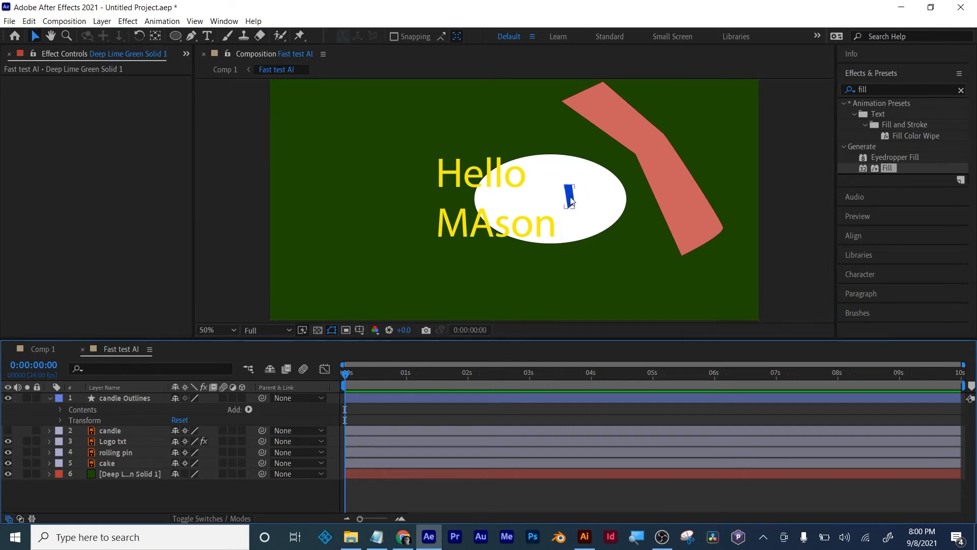
# - View the composition at 100% and enlarge the viewer area to examine the artwork
pyautogui.scroll(4, 571, 192)
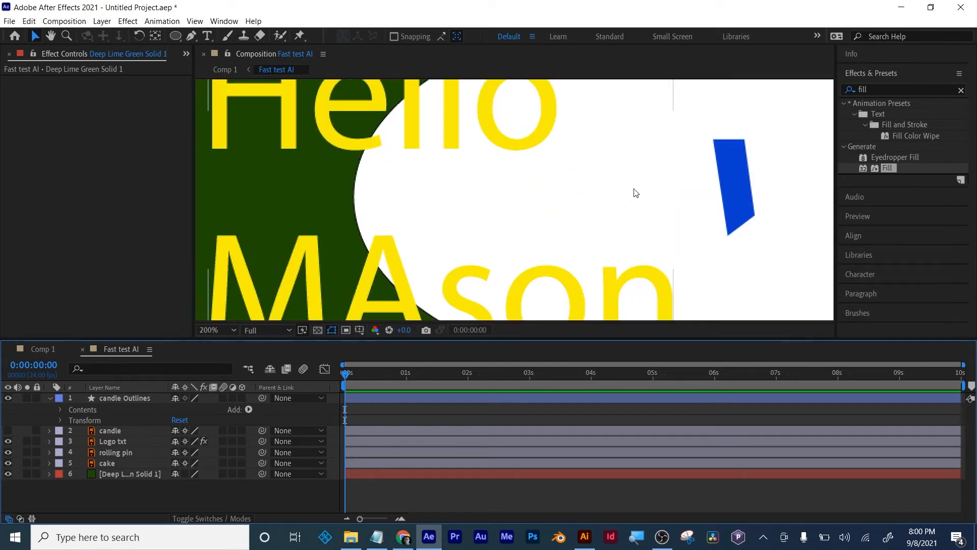
pyautogui.scroll(-2, 633, 192)
pyautogui.moveTo(638, 180); pyautogui.dragTo(548, 225)
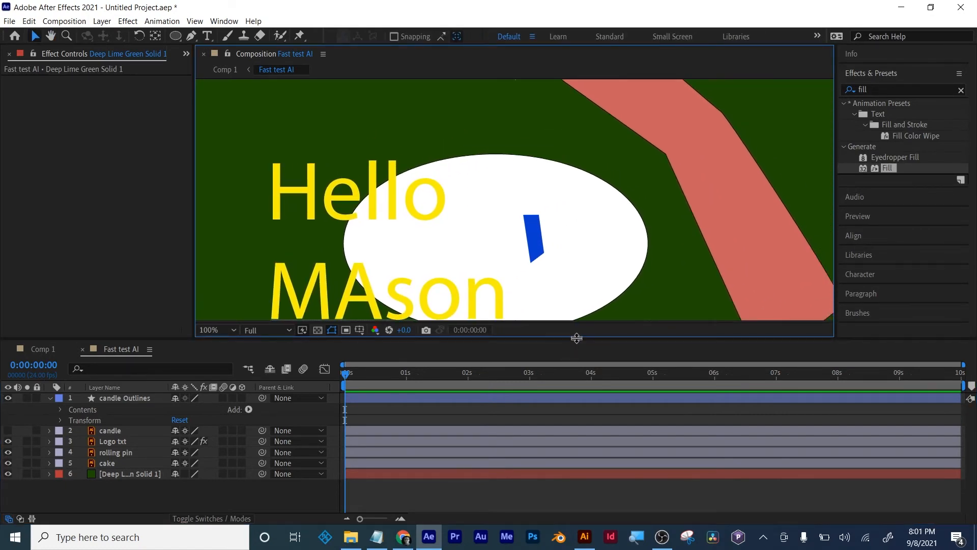
pyautogui.moveTo(575, 337); pyautogui.dragTo(572, 390)
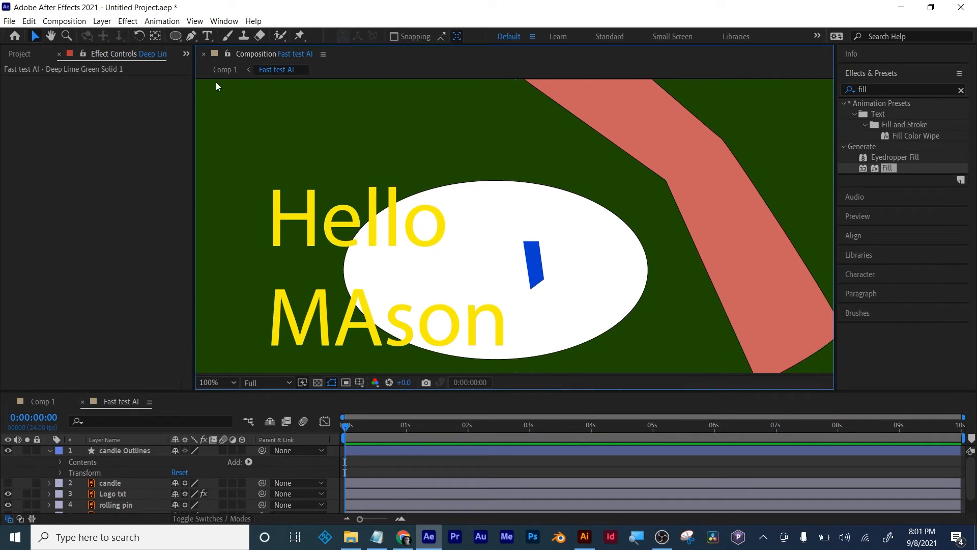
# - Choose the Pen tool with no layer selected and set the shape fill colour to bright red
pyautogui.click(191, 35)
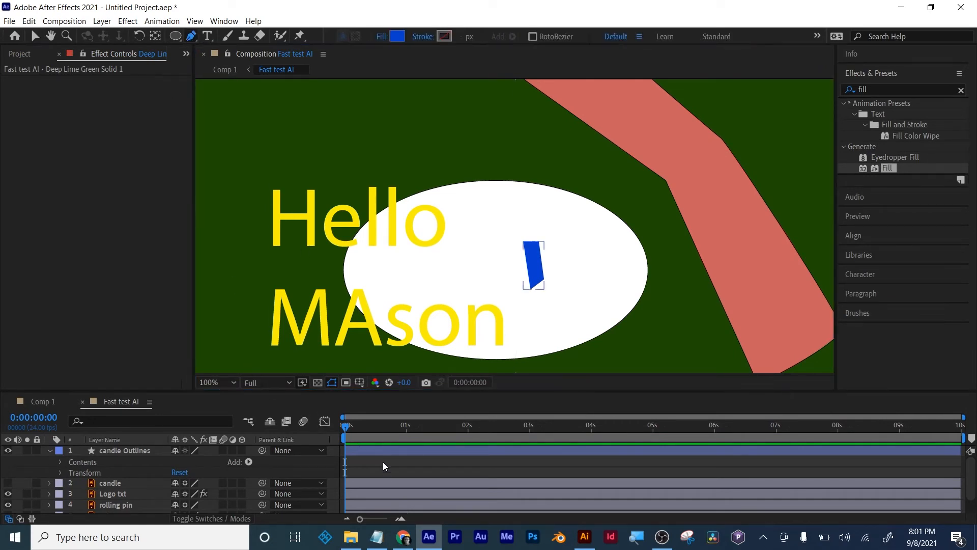
pyautogui.click(50, 450)
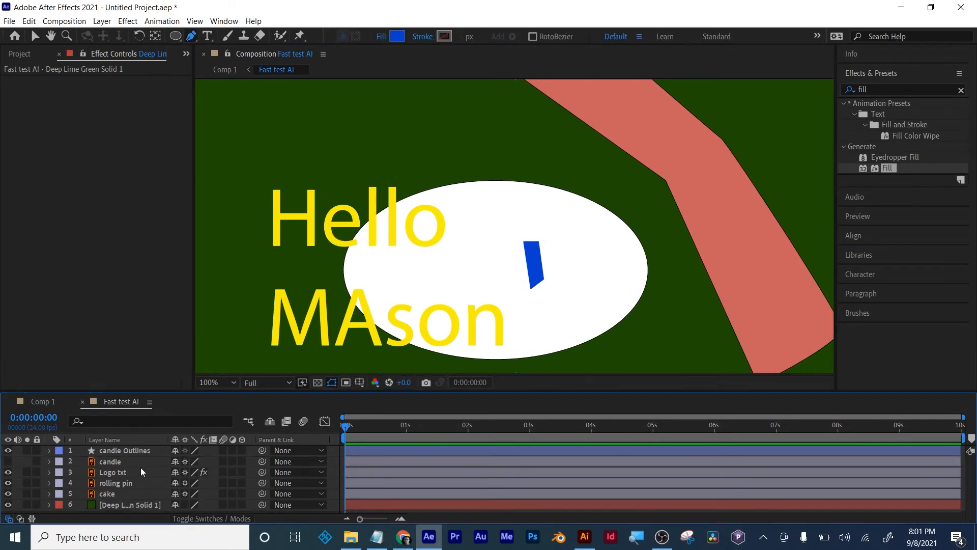
pyautogui.click(102, 512)
pyautogui.click(398, 36)
pyautogui.moveTo(227, 285); pyautogui.dragTo(227, 233)
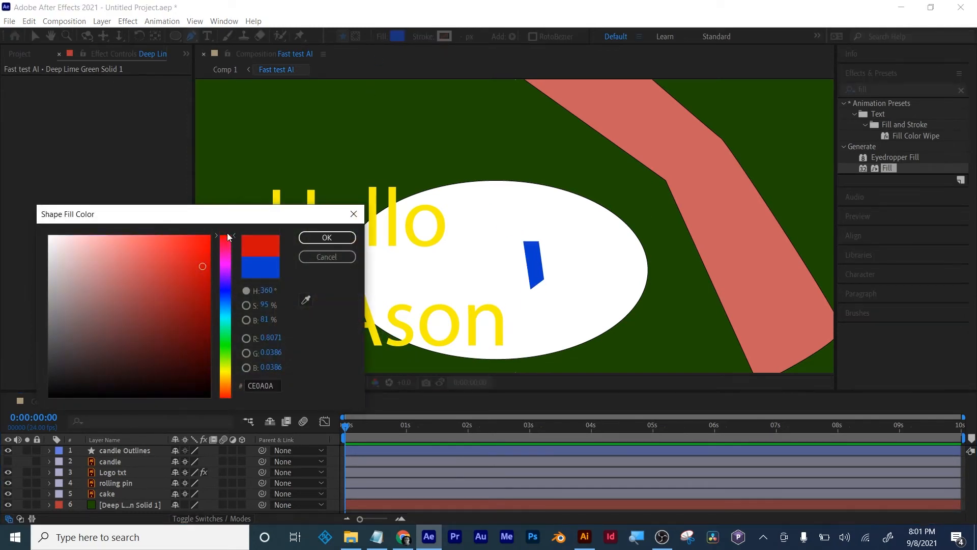
pyautogui.click(327, 237)
# - Draw a small closed red flame shape just above the blue candle with the Pen tool and adjust its curve and edge point
pyautogui.click(522, 234)
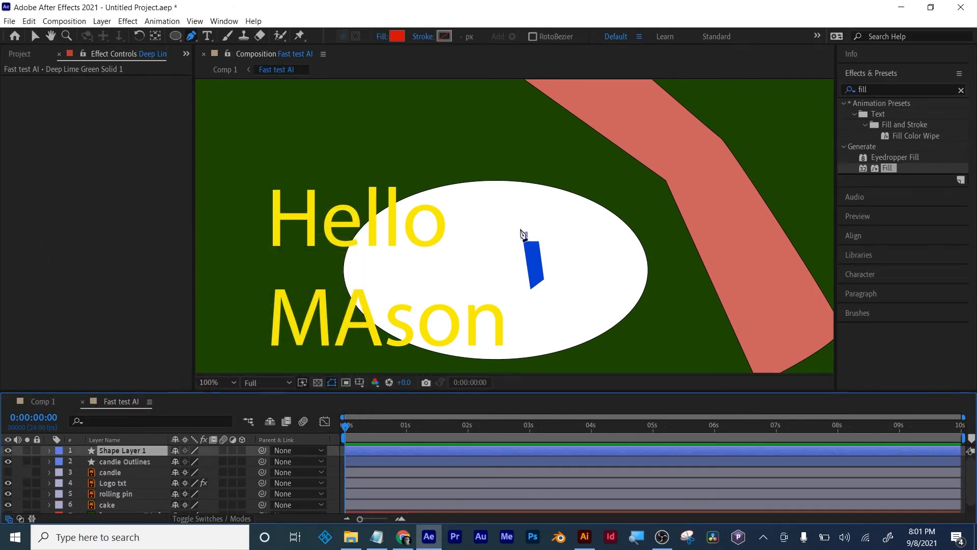
pyautogui.click(517, 211)
pyautogui.click(527, 190)
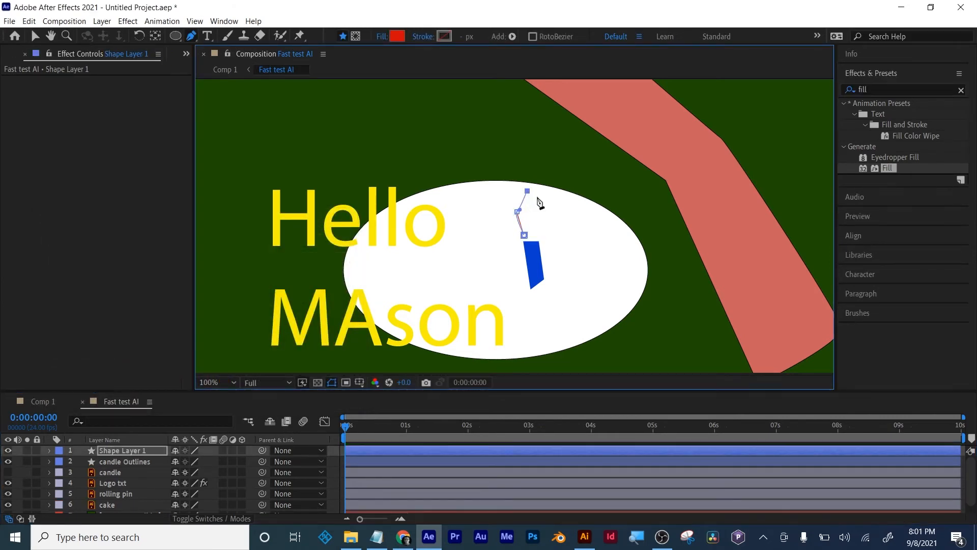
pyautogui.click(538, 198)
pyautogui.click(525, 235)
pyautogui.moveTo(527, 239); pyautogui.dragTo(530, 243)
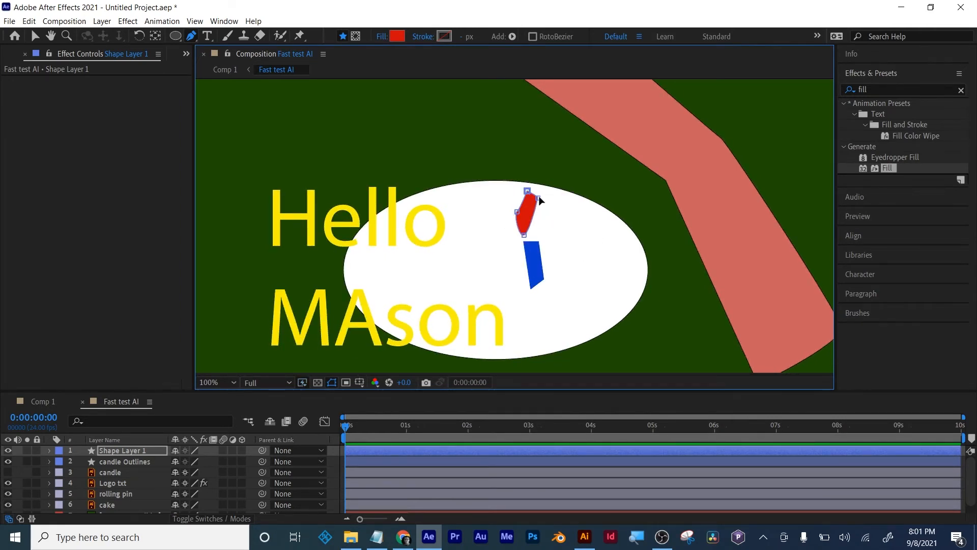
pyautogui.click(34, 35)
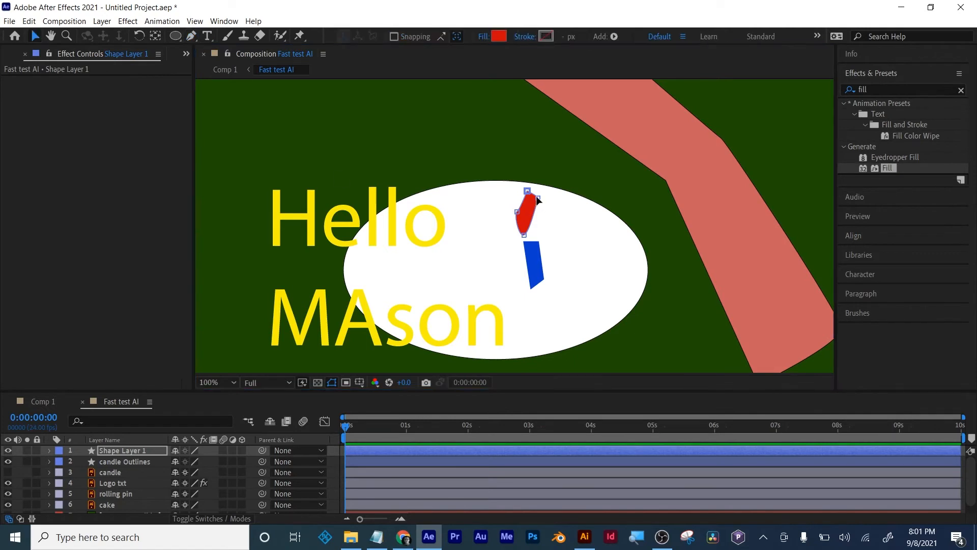
pyautogui.moveTo(538, 199); pyautogui.dragTo(537, 202)
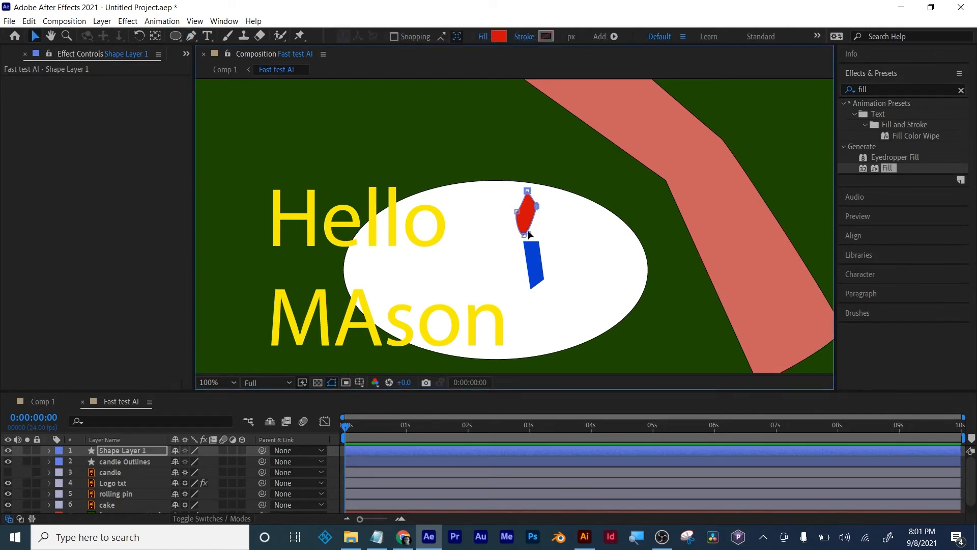
# - Shift the flame's shape layer horizontally over the candle, to Position 1180.9, 425.5
pyautogui.click(125, 451)
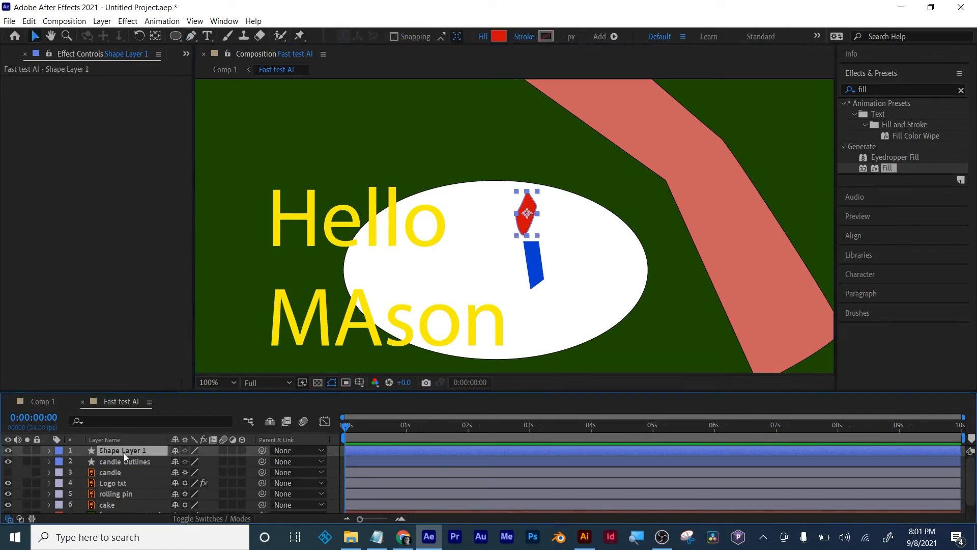
pyautogui.press('p')
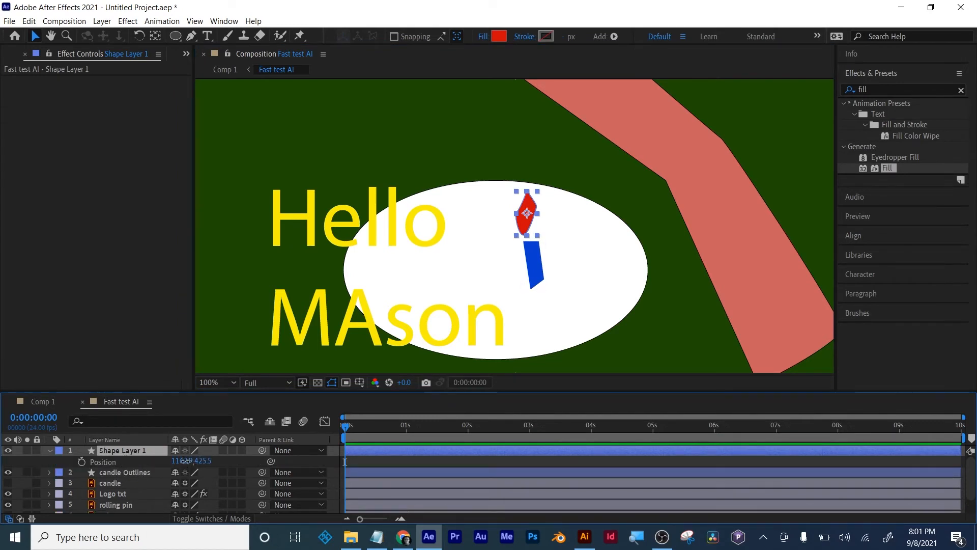
pyautogui.moveTo(186, 460); pyautogui.dragTo(195, 461)
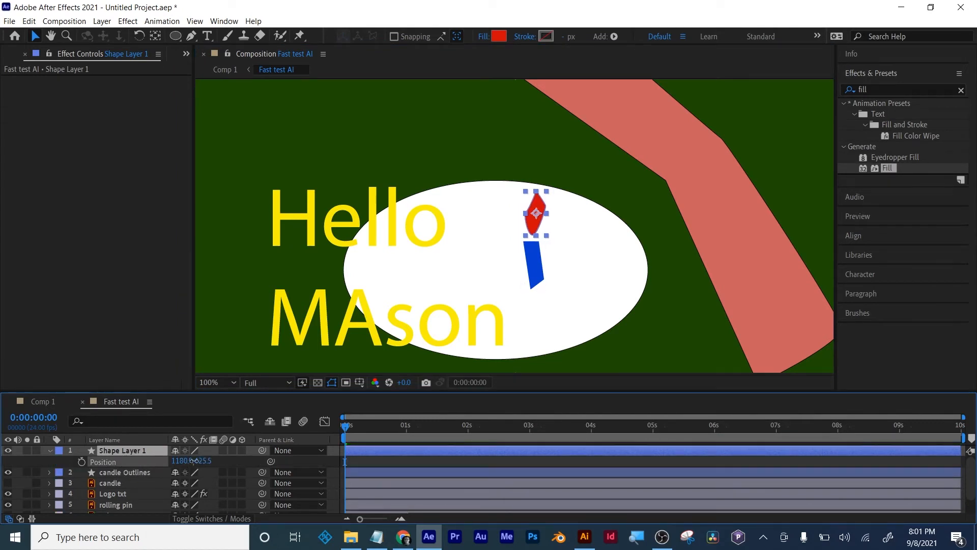
pyautogui.click(386, 462)
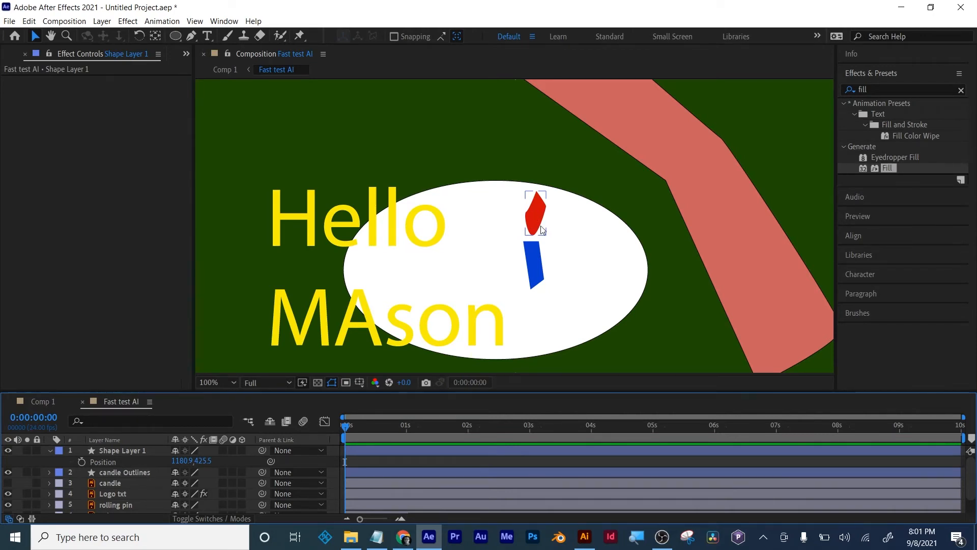
# - Rename Shape Layer 1 as flame, collapse its properties and enlarge the timeline area to fit all the layers
pyautogui.press('.')
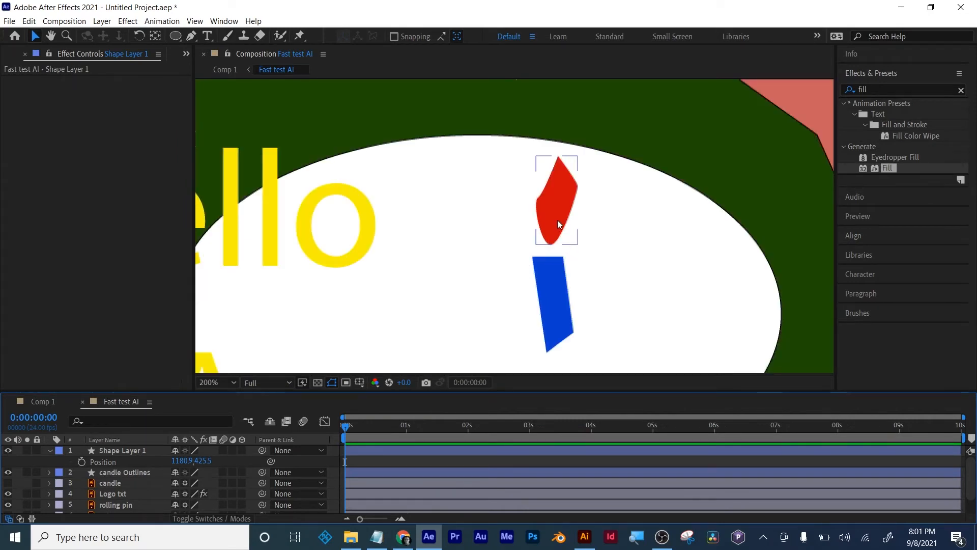
pyautogui.click(558, 206)
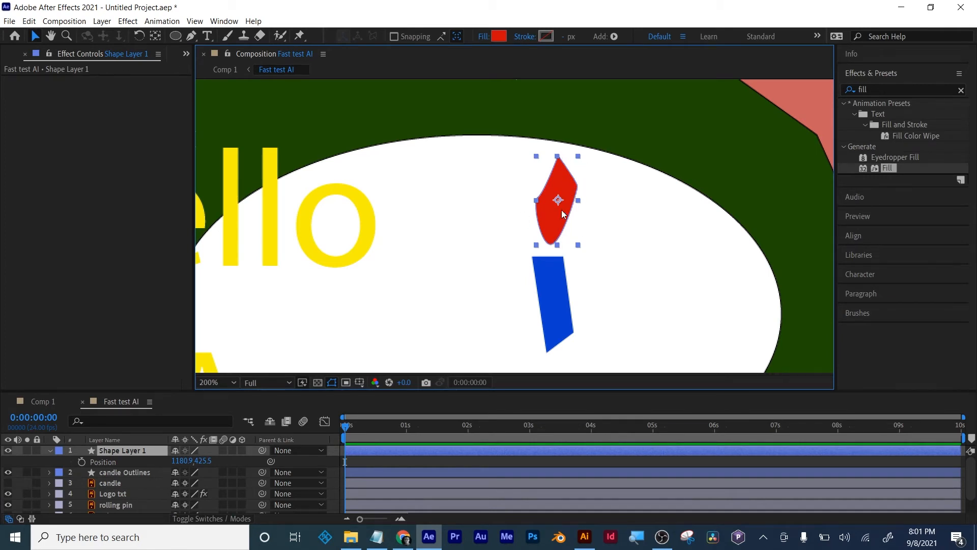
pyautogui.press(',')
pyautogui.press('.')
pyautogui.click(106, 451)
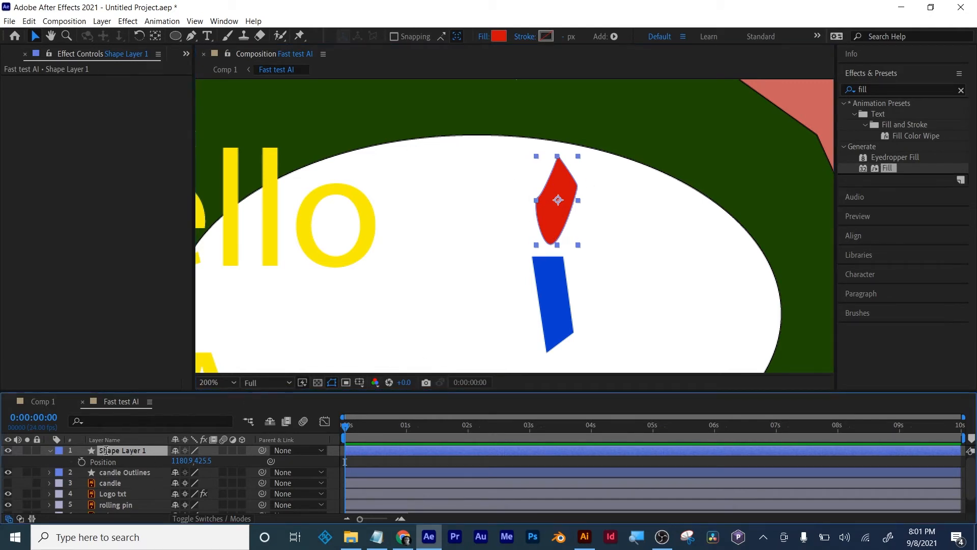
pyautogui.press('Return')
pyautogui.write('flame')
pyautogui.press('Return')
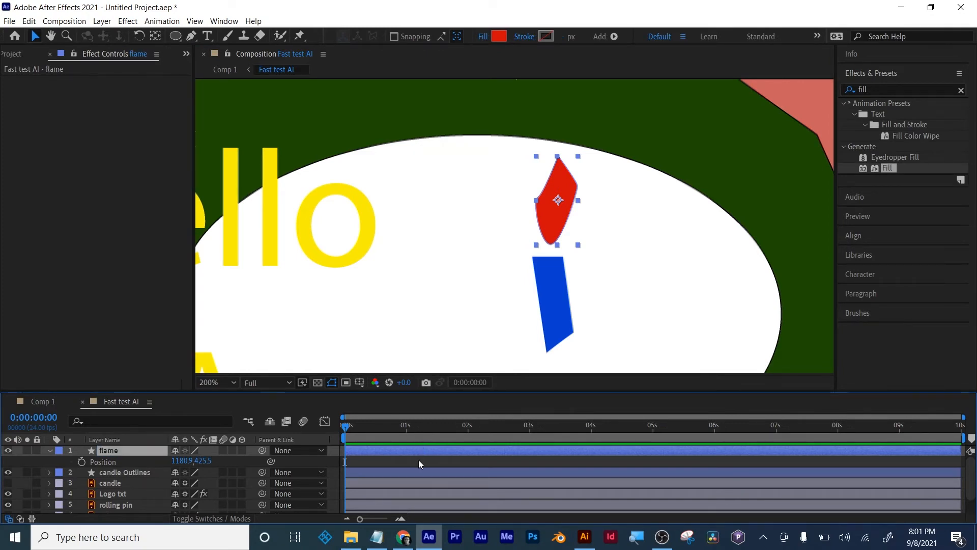
pyautogui.click(49, 450)
pyautogui.moveTo(201, 381); pyautogui.dragTo(201, 359)
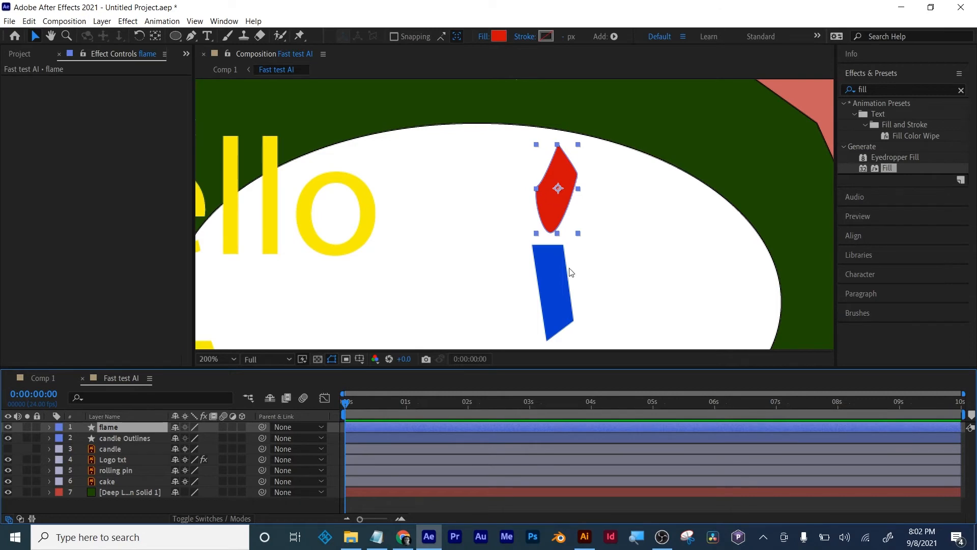
pyautogui.click(472, 505)
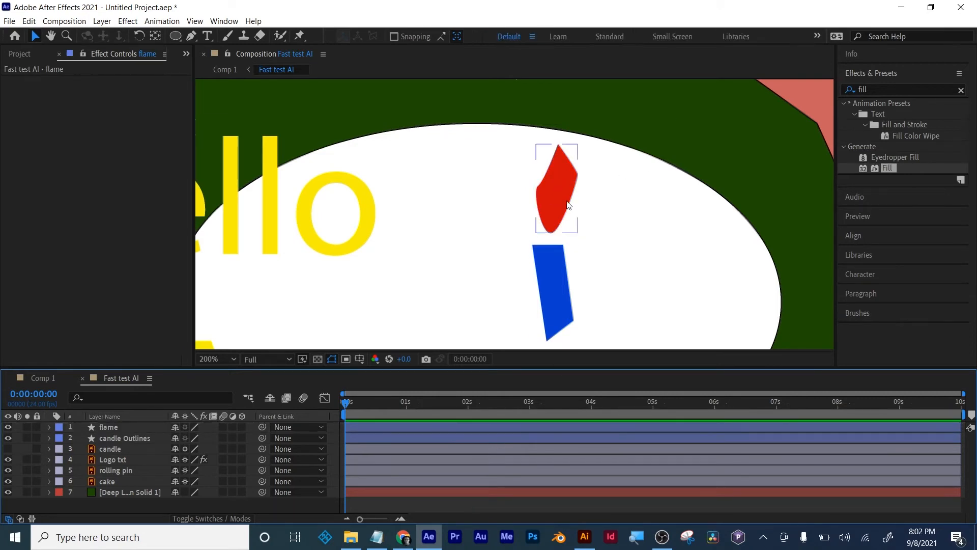
# - Replace the effects search term with "frac" to find the fractal effects
pyautogui.click(872, 89)
pyautogui.press('BackSpace')
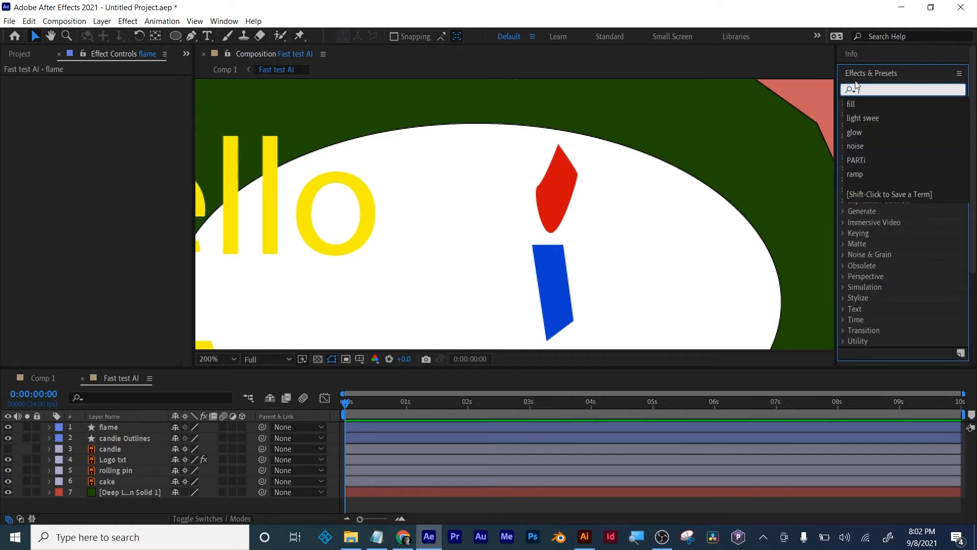
pyautogui.click(866, 90)
pyautogui.write('frac')
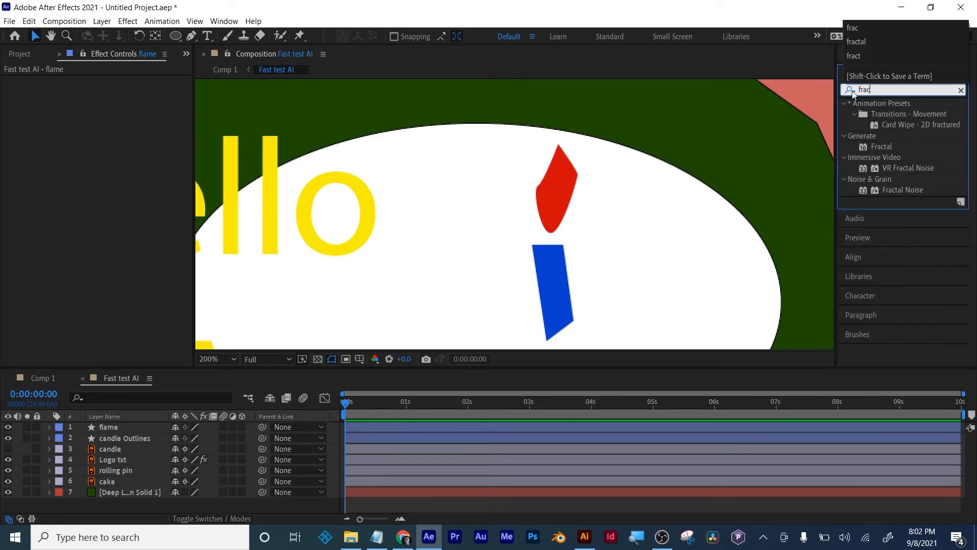
# - Create a new 1920 x 1080 solid named "fractal" above the other layers
pyautogui.click(125, 507)
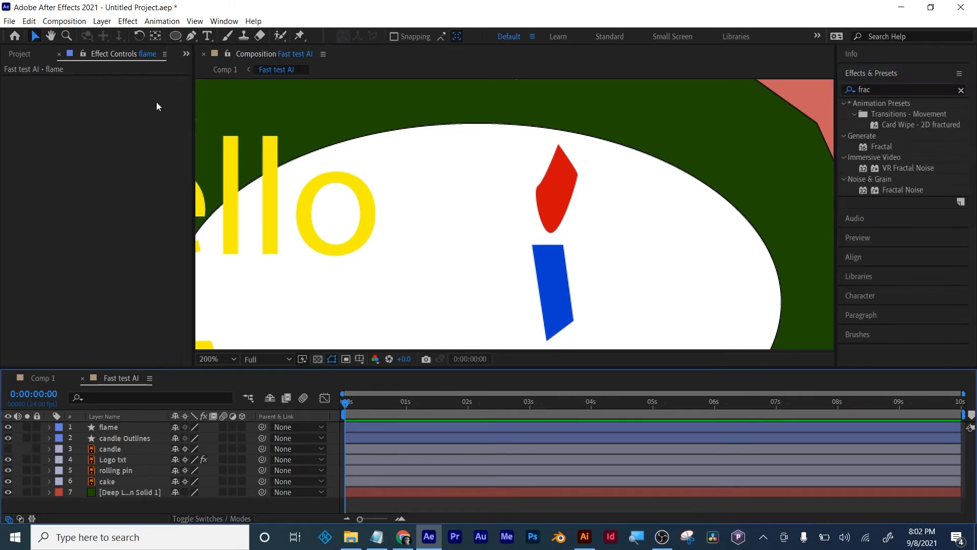
pyautogui.click(102, 21)
pyautogui.moveTo(133, 34)
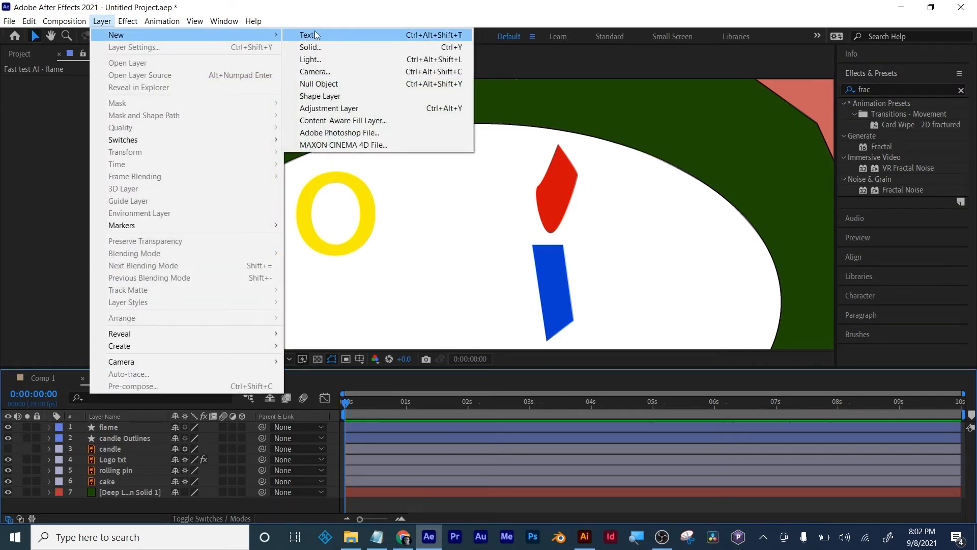
pyautogui.click(321, 47)
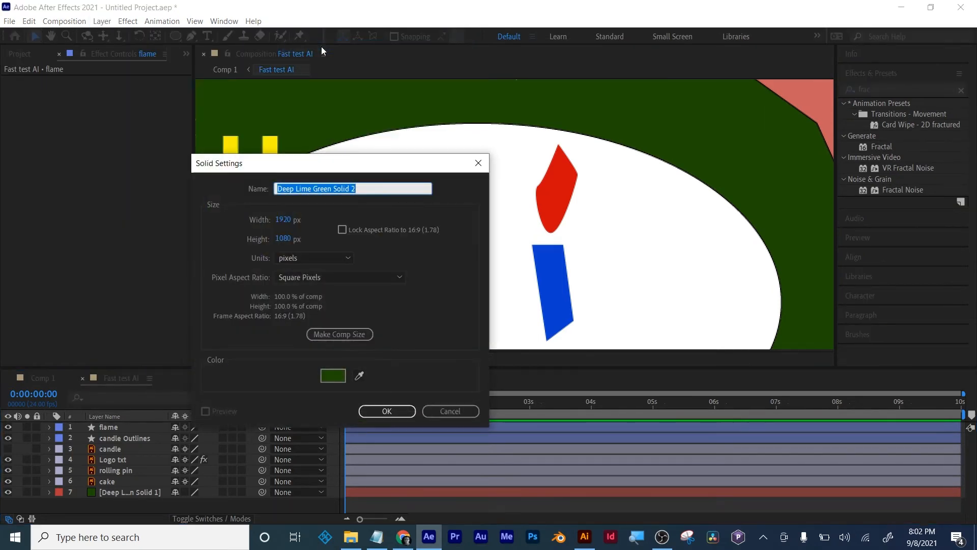
pyautogui.write('fractal')
pyautogui.press('Return')
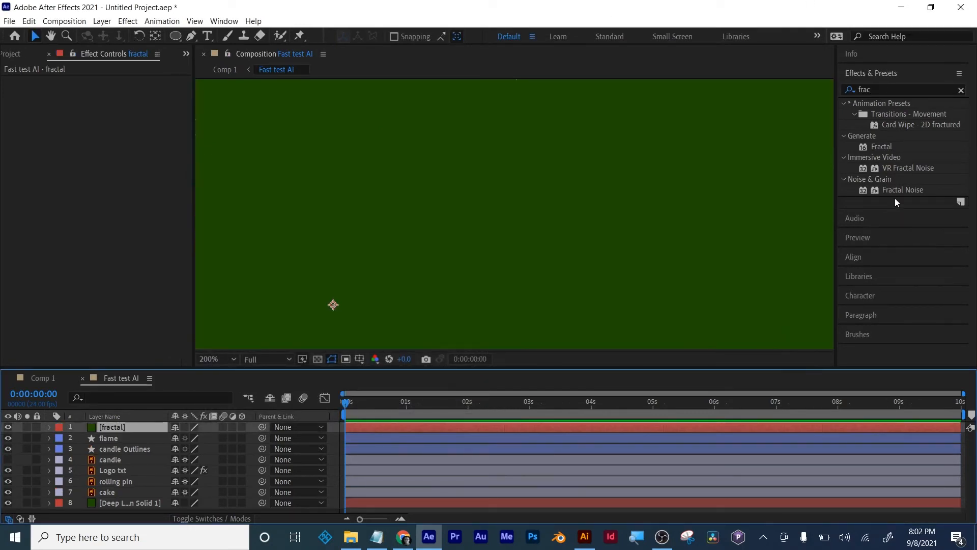
# - Apply the Fractal Noise effect to the fractal solid and raise its Contrast to 184
pyautogui.moveTo(898, 191); pyautogui.dragTo(523, 426)
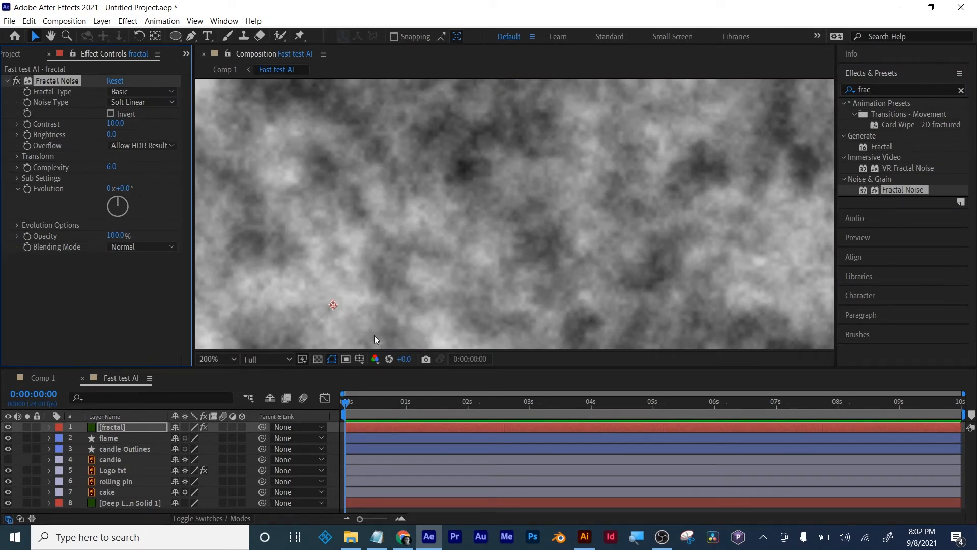
pyautogui.moveTo(112, 124); pyautogui.dragTo(155, 125)
pyautogui.scroll(-4, 472, 164)
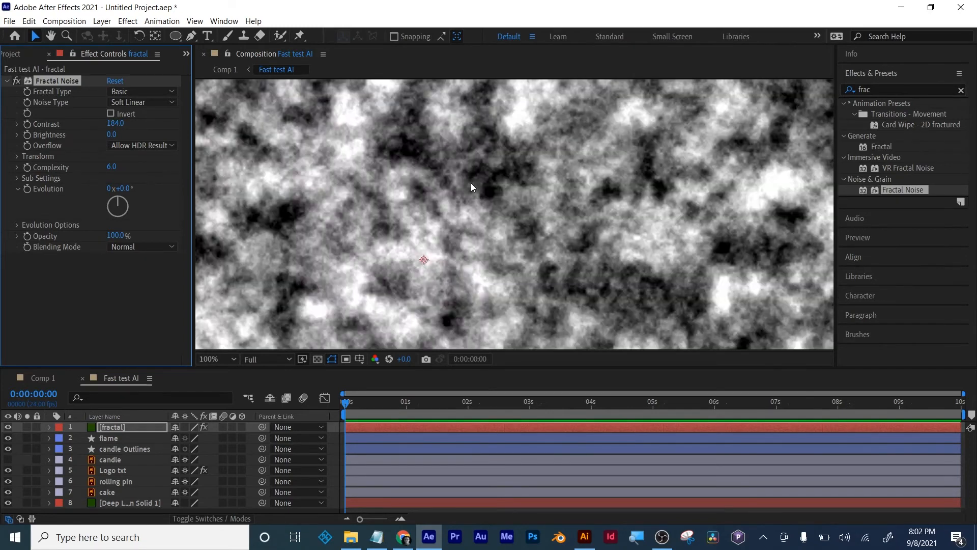
pyautogui.moveTo(488, 220); pyautogui.dragTo(530, 197)
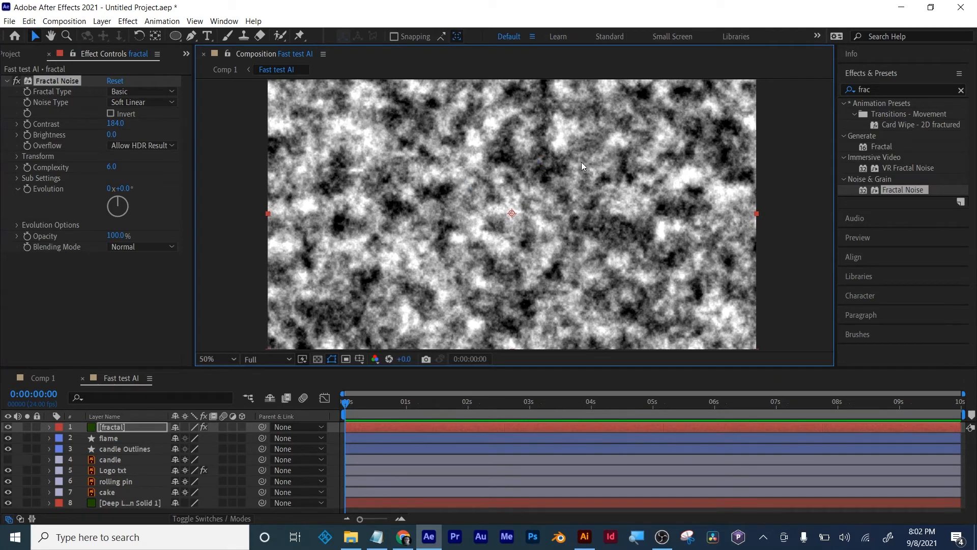
pyautogui.press('/')
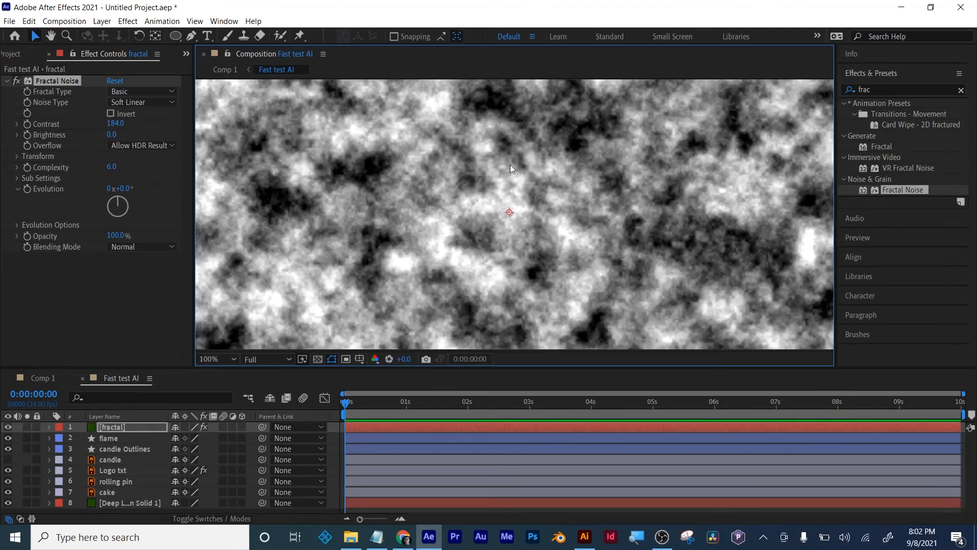
pyautogui.moveTo(478, 174); pyautogui.dragTo(538, 270)
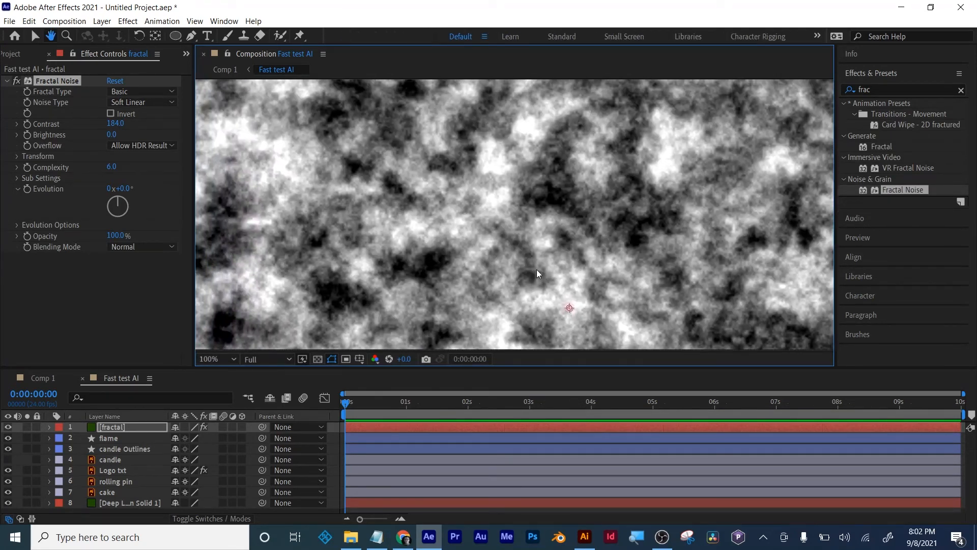
pyautogui.hotkey('shift', '/')
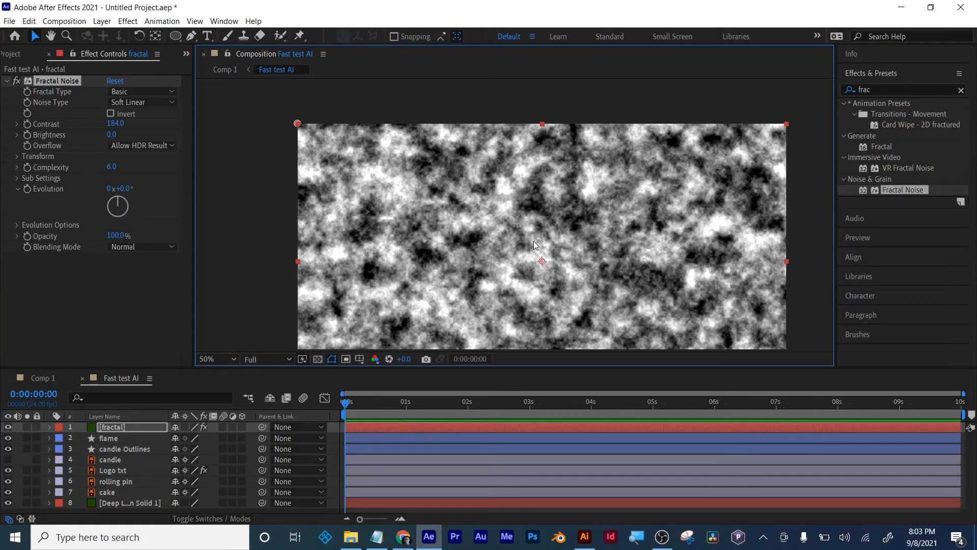
pyautogui.scroll(-2, 531, 240)
pyautogui.moveTo(353, 404); pyautogui.dragTo(375, 402)
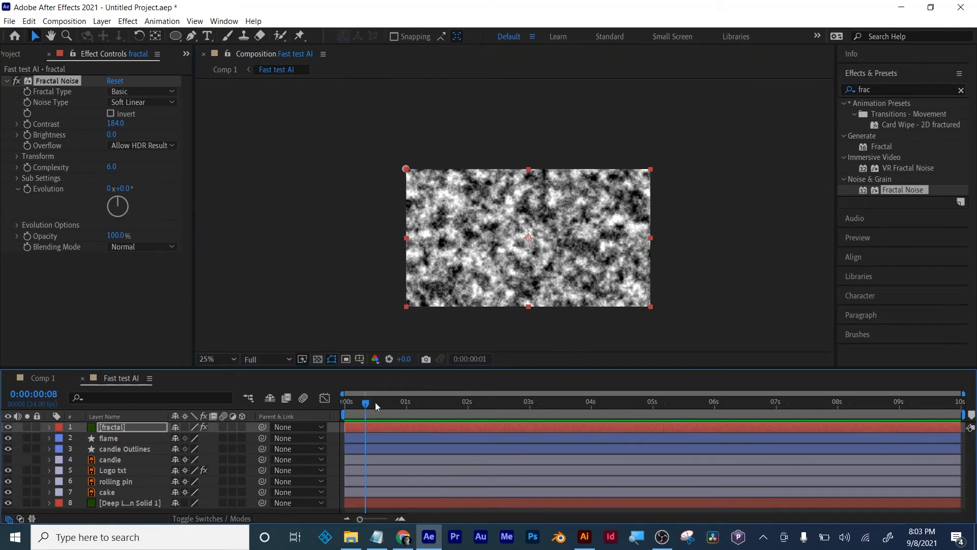
pyautogui.press('/')
pyautogui.press(',')
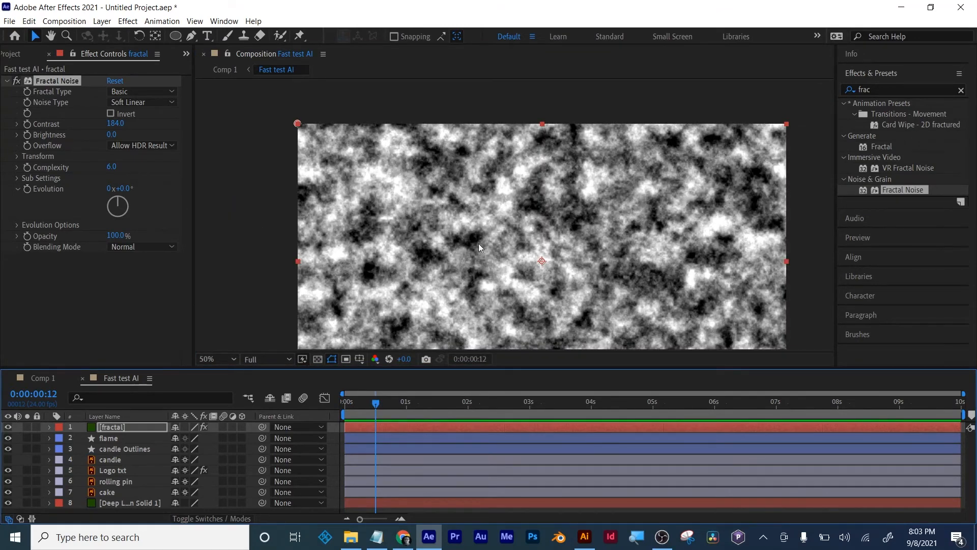
pyautogui.press(',')
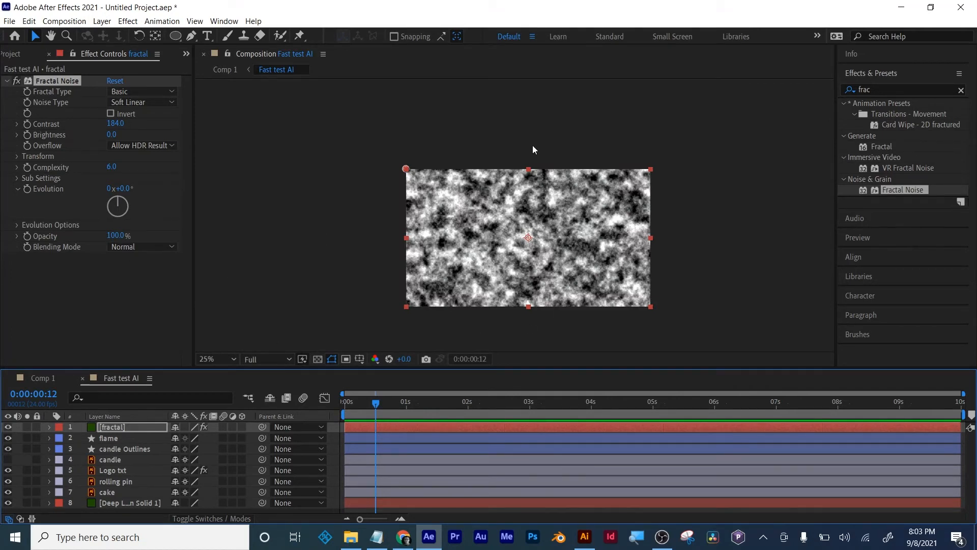
pyautogui.moveTo(376, 401); pyautogui.dragTo(326, 400)
# - Pre-compose the fractal layer as "fire fractal", moving all attributes into the new composition
pyautogui.rightClick(112, 429)
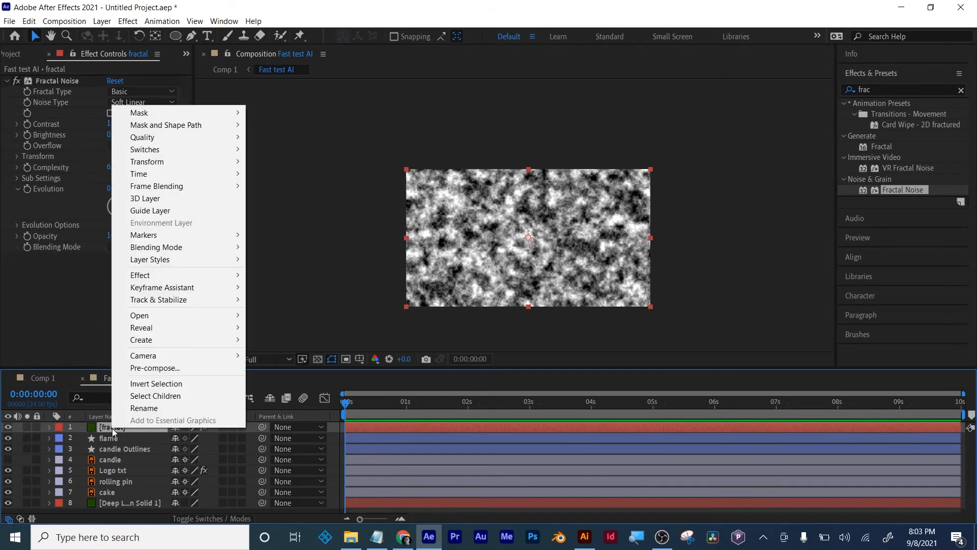
pyautogui.click(161, 369)
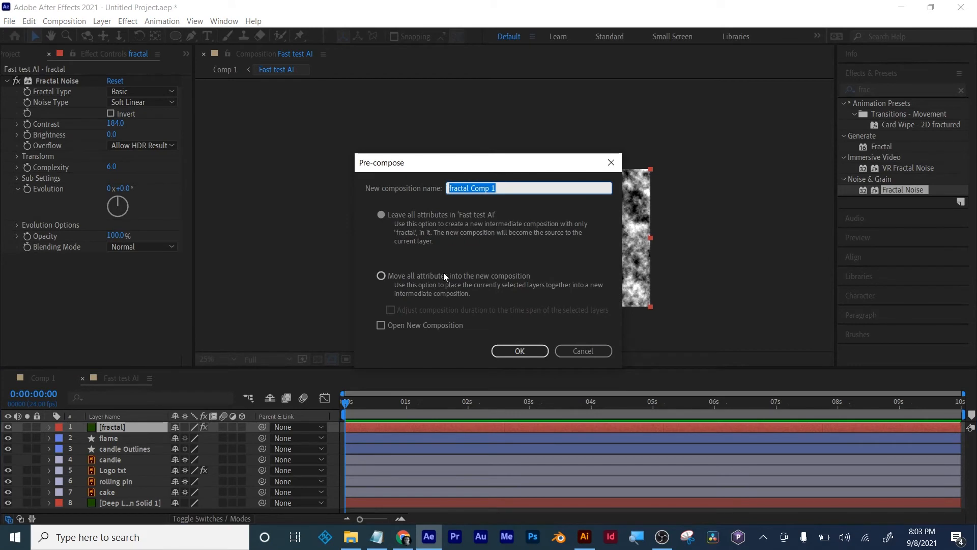
pyautogui.write('fire fractal')
pyautogui.click(380, 276)
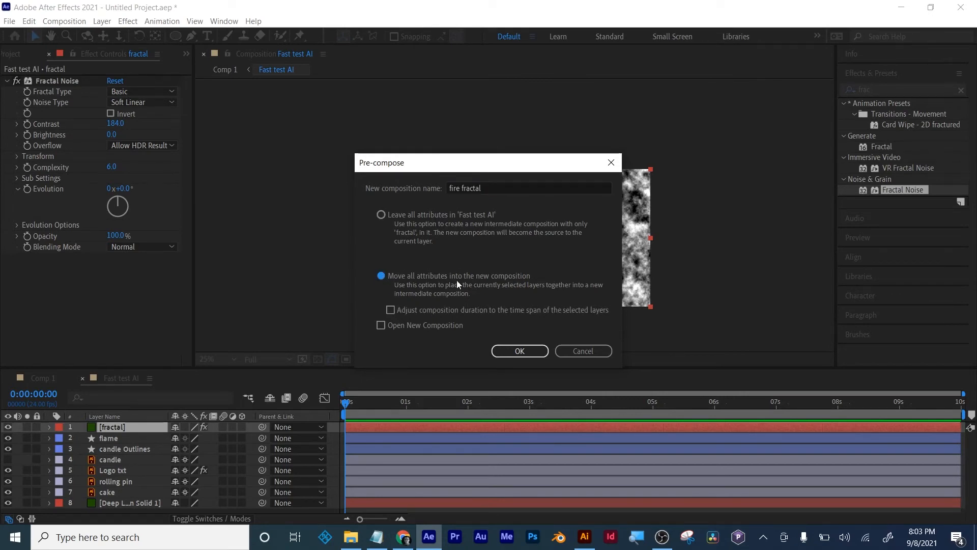
pyautogui.click(520, 348)
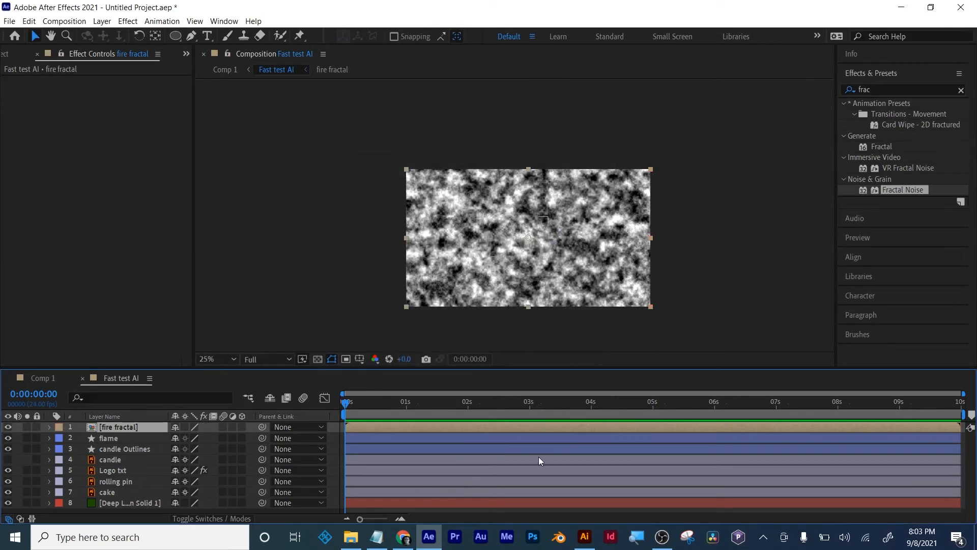
# - Open the fire fractal composition and start keyframing the Fractal Noise Offset Turbulence on the first frame
pyautogui.doubleClick(510, 426)
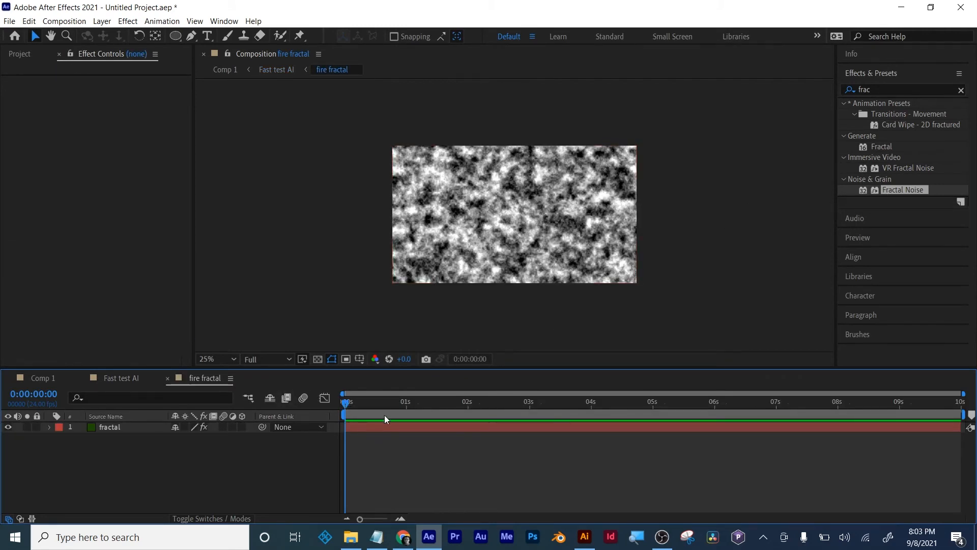
pyautogui.click(383, 426)
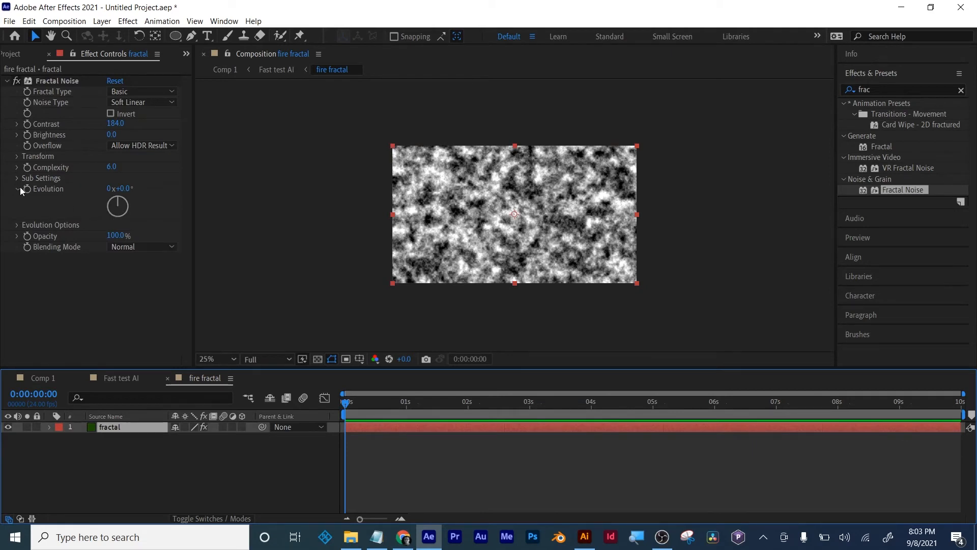
pyautogui.click(17, 157)
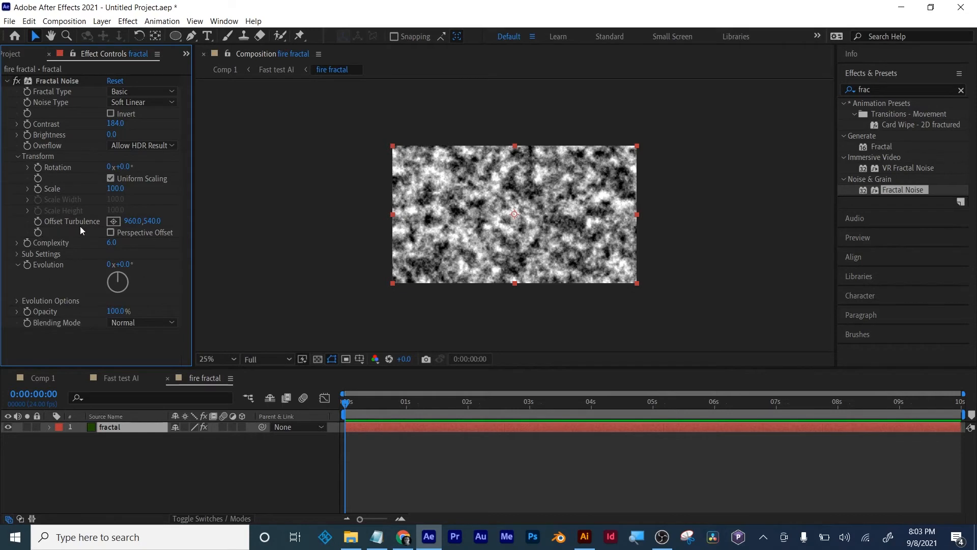
pyautogui.click(38, 222)
# - Keyframe Offset Turbulence at 960, 277 on frame 0:00:09:23 and preview the noise movement from the start
pyautogui.moveTo(344, 404); pyautogui.dragTo(959, 402)
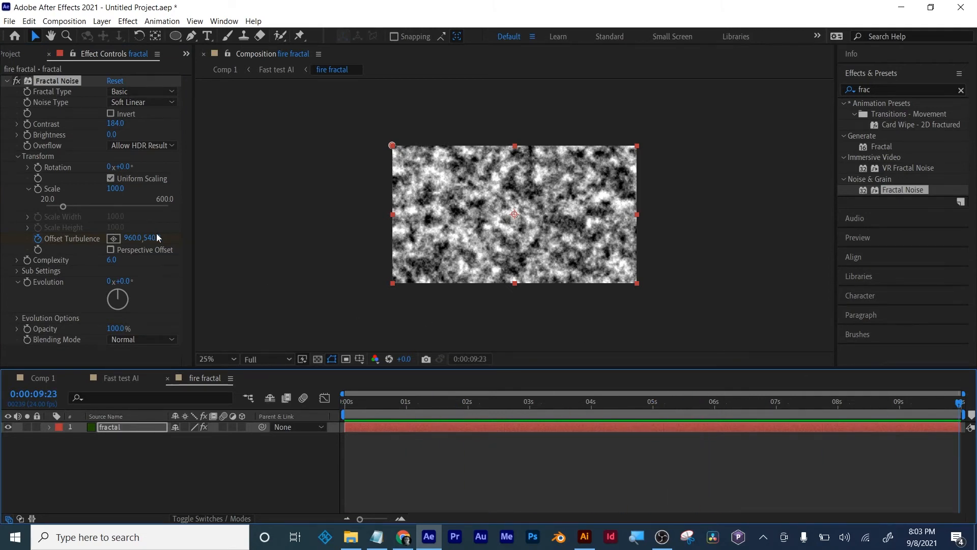
pyautogui.moveTo(157, 233); pyautogui.dragTo(1, 229)
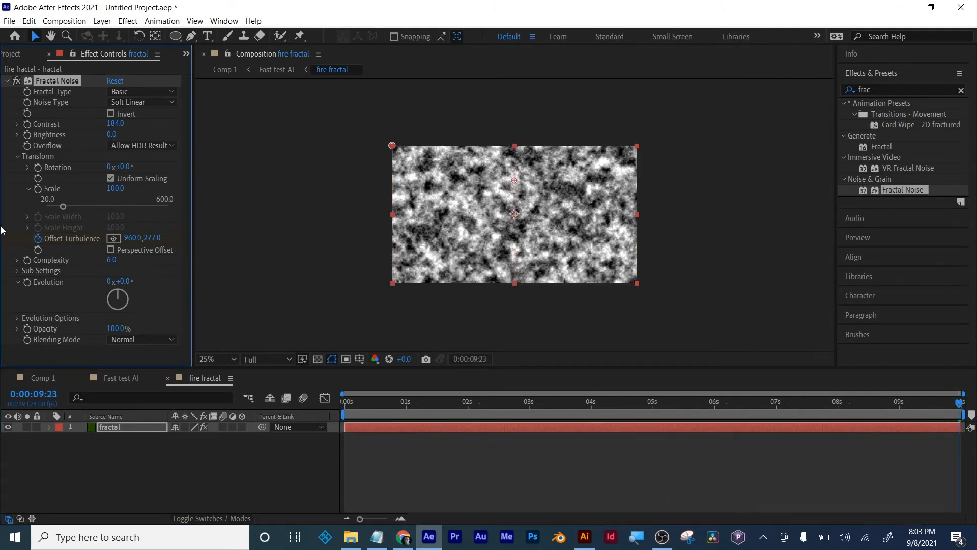
pyautogui.moveTo(347, 400); pyautogui.dragTo(321, 402)
pyautogui.press('space')
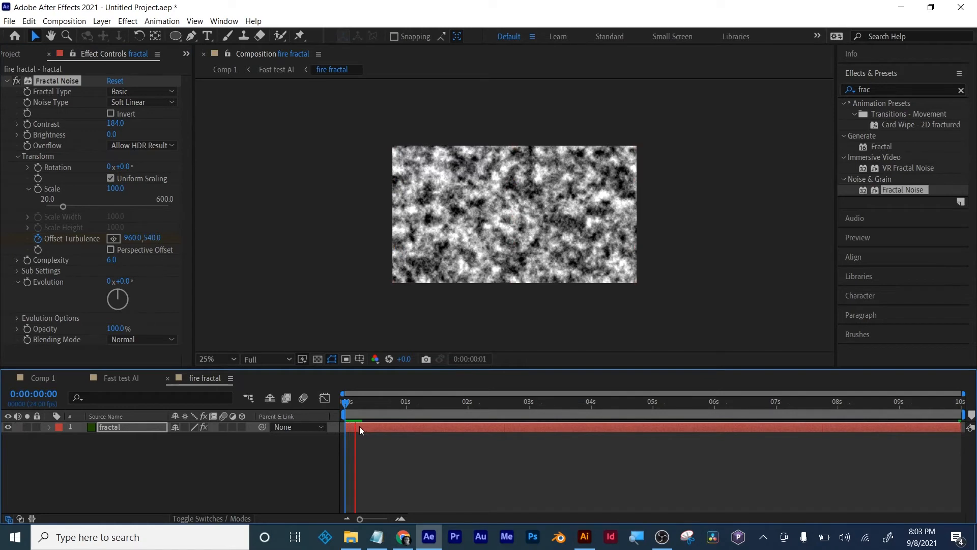
pyautogui.press('space')
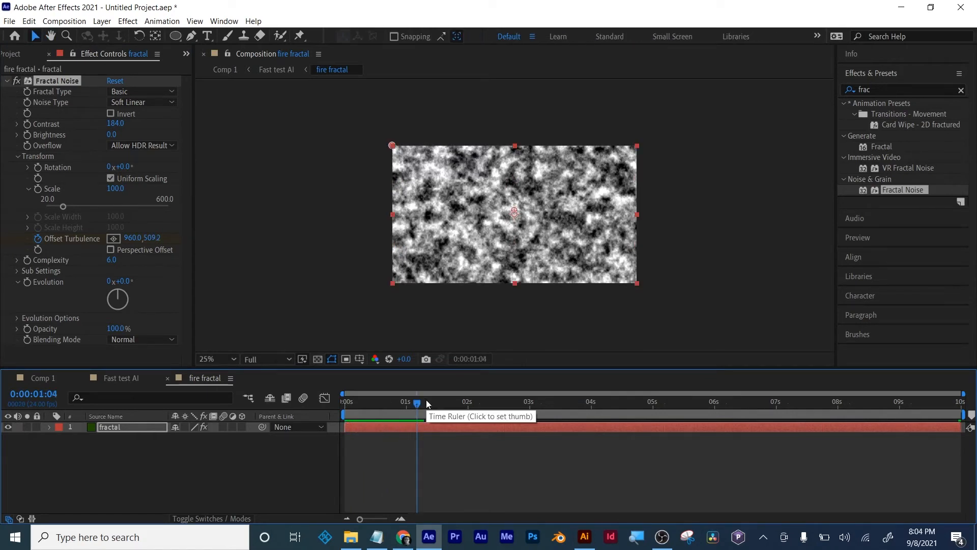
# - Reveal the fractal layer's keyframes, lower the last Offset Turbulence keyframe's Y value to -593 and preview the motion
pyautogui.press('u')
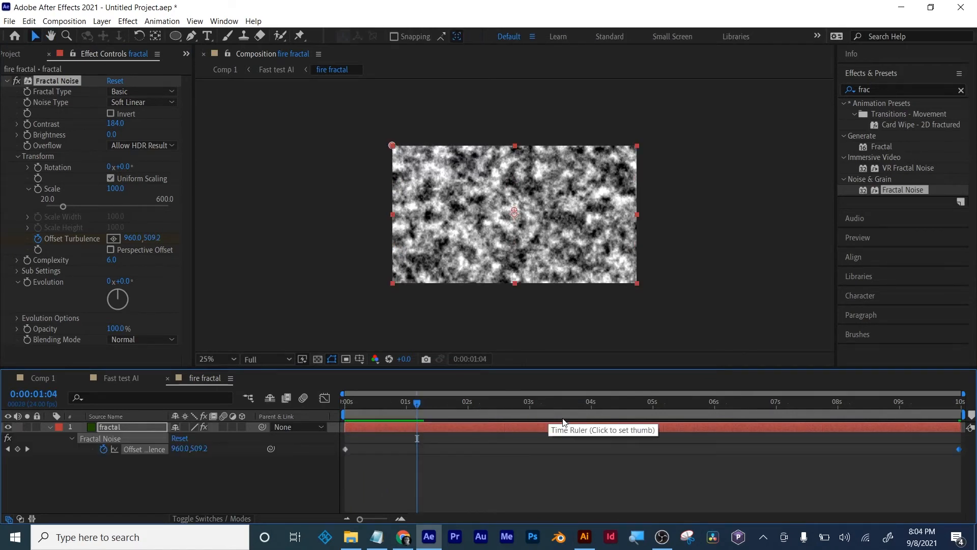
pyautogui.click(28, 448)
pyautogui.moveTo(200, 454); pyautogui.dragTo(94, 463)
pyautogui.press('space')
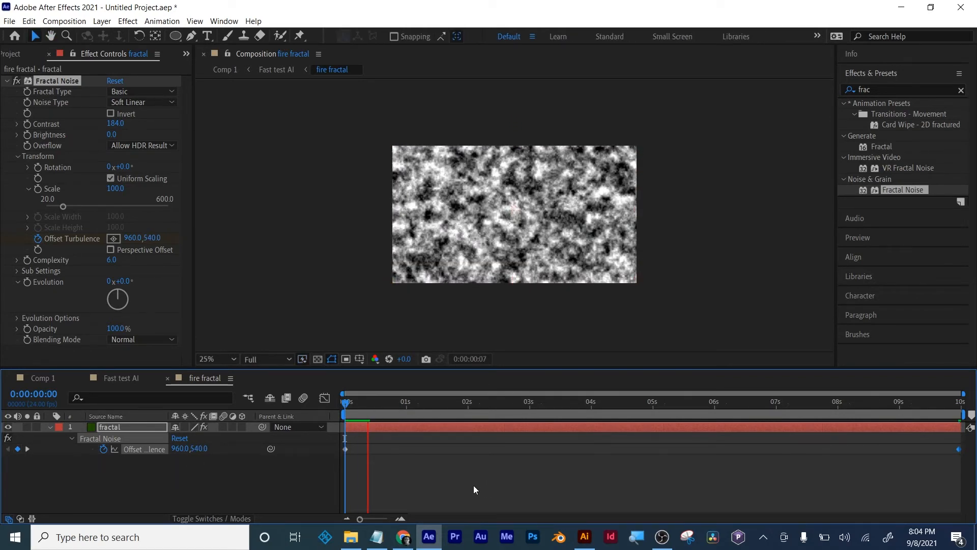
pyautogui.press('space')
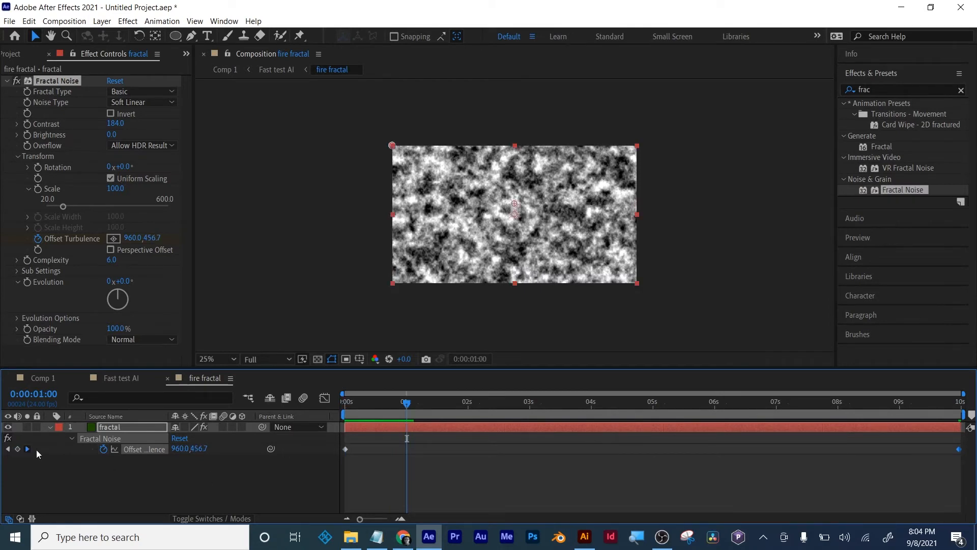
# - Lower the last Offset Turbulence keyframe's Y value to -923 and play the animation from the start
pyautogui.click(27, 448)
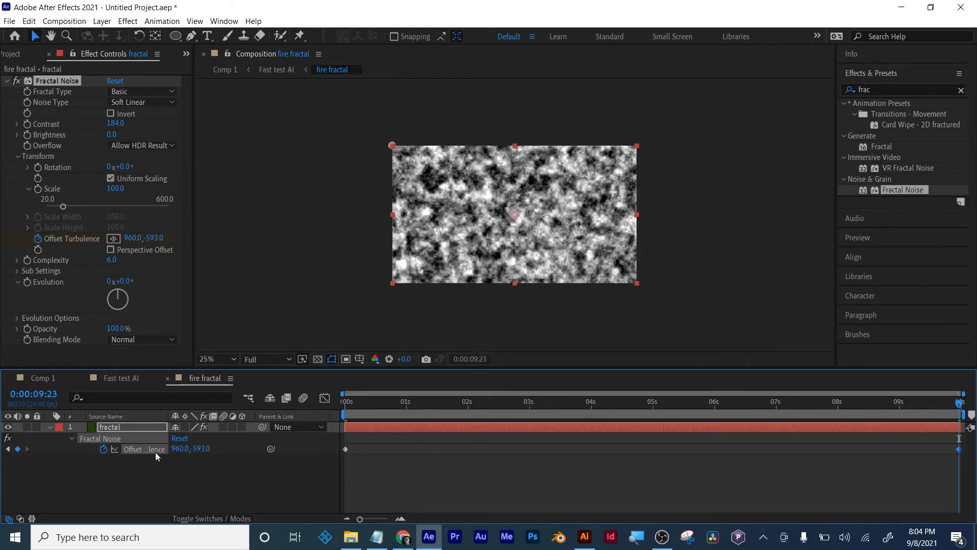
pyautogui.moveTo(201, 449); pyautogui.dragTo(34, 449)
pyautogui.moveTo(390, 405); pyautogui.dragTo(284, 414)
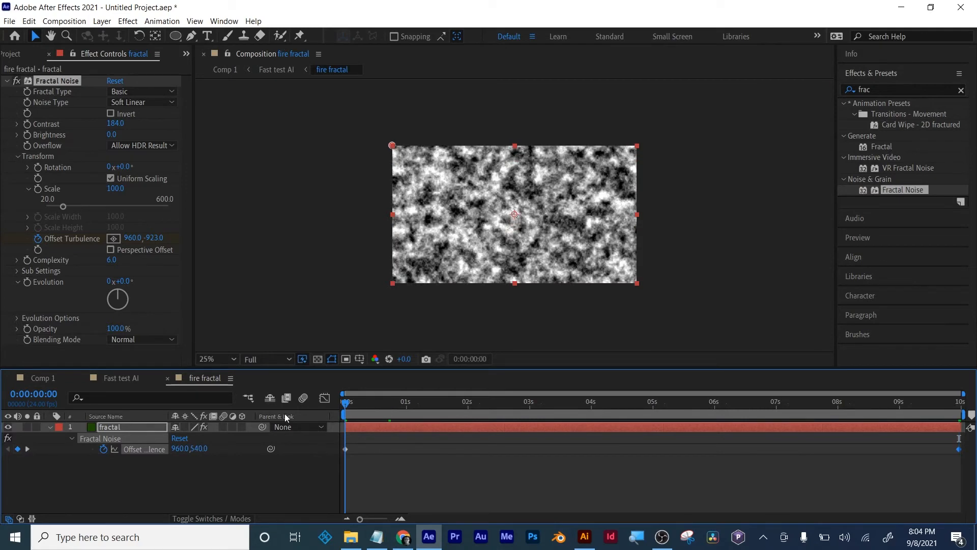
pyautogui.press('space')
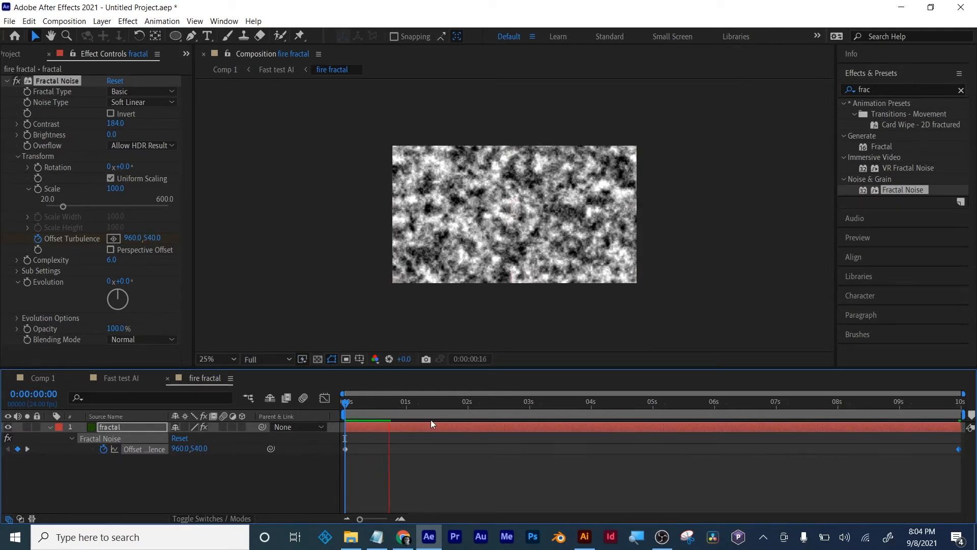
pyautogui.press('space')
# - Set the last Offset Turbulence keyframe's Y value to -25000 and preview the noise speed from the first frame
pyautogui.click(27, 449)
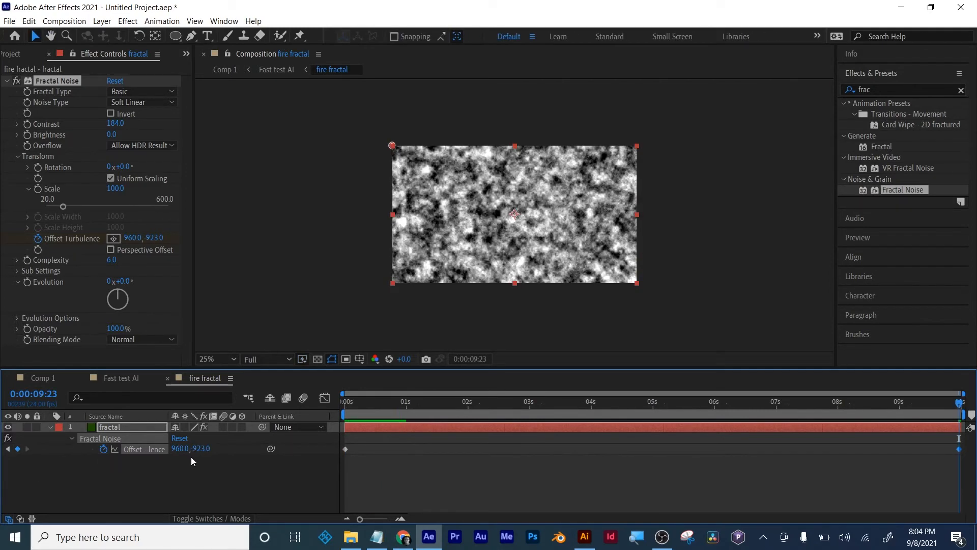
pyautogui.moveTo(201, 450); pyautogui.dragTo(22, 461)
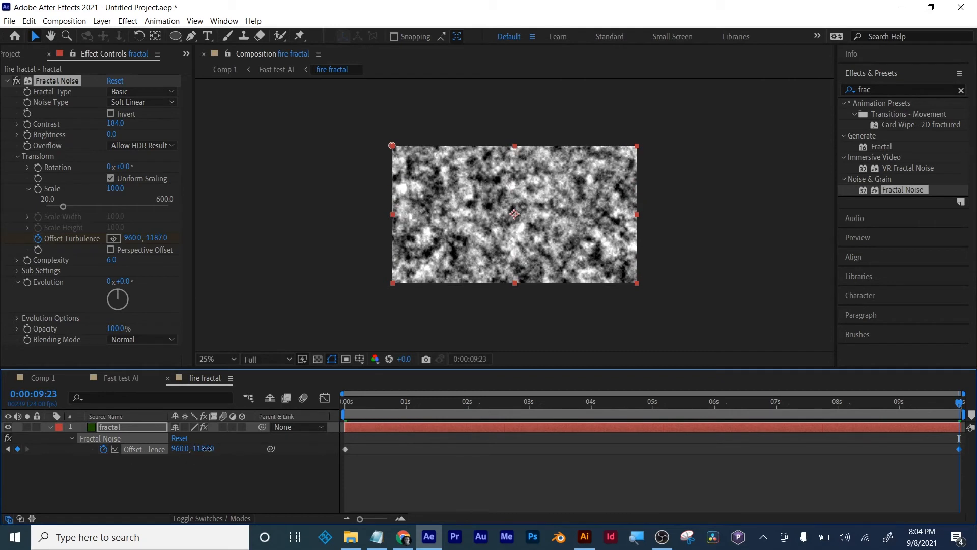
pyautogui.click(192, 449)
pyautogui.write('-2')
pyautogui.write('50000')
pyautogui.press('Return')
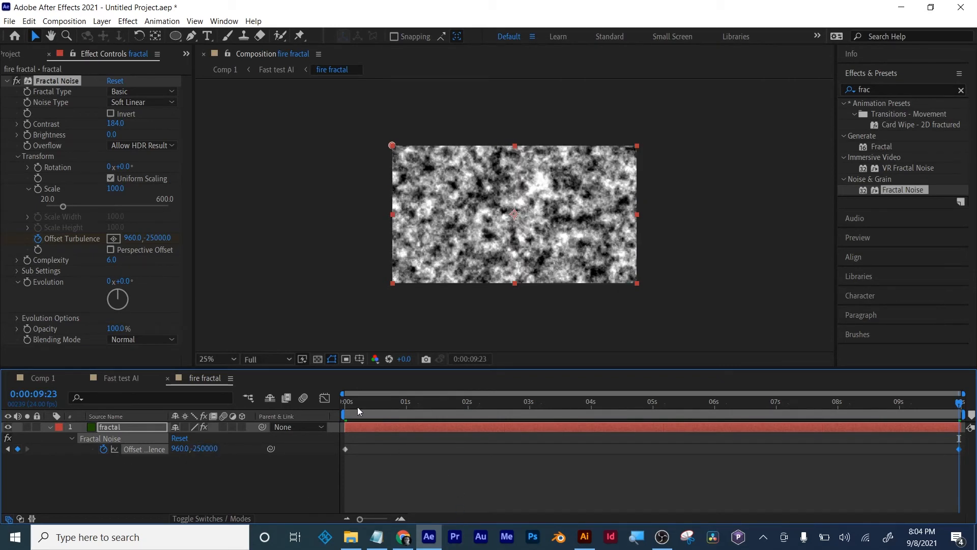
pyautogui.press('Home')
pyautogui.press('space')
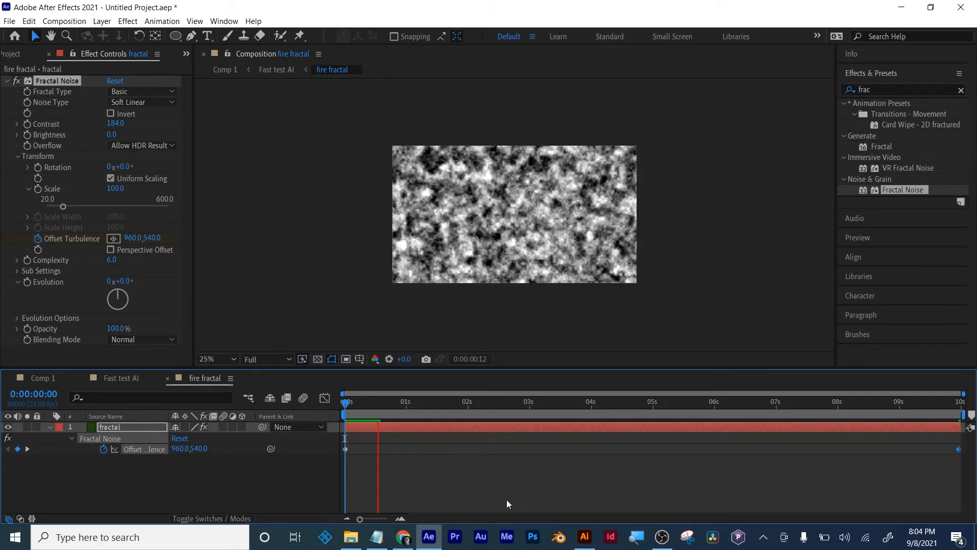
pyautogui.press('space')
# - Set the last Offset Turbulence keyframe's Y value to -12000 and preview the noise speed again
pyautogui.click(26, 449)
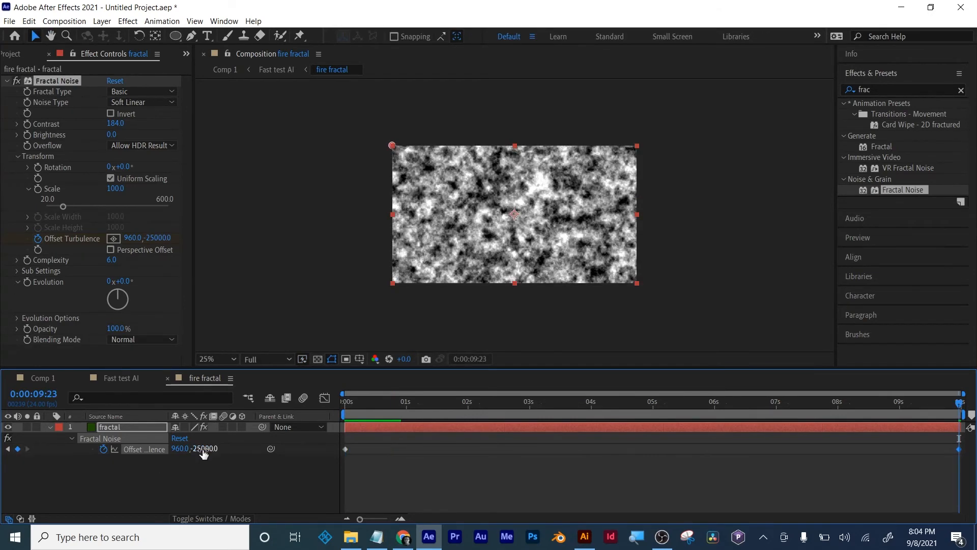
pyautogui.click(203, 449)
pyautogui.write('-')
pyautogui.write('12')
pyautogui.write('000')
pyautogui.press('Return')
pyautogui.moveTo(374, 403); pyautogui.dragTo(308, 407)
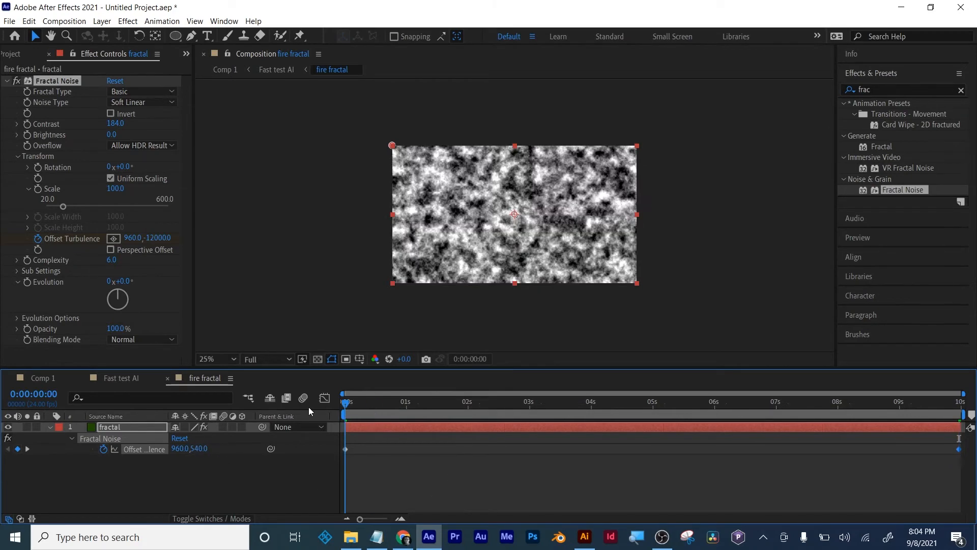
pyautogui.press('space')
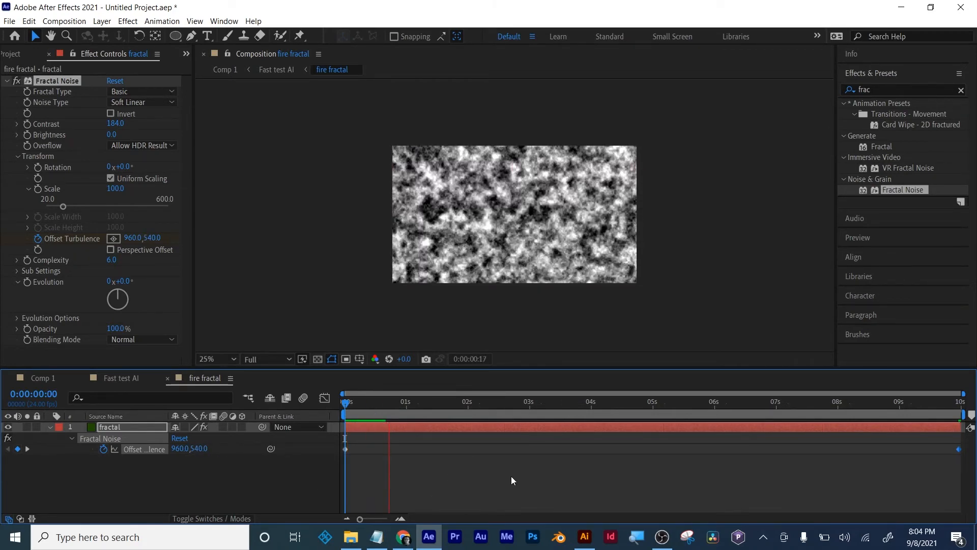
pyautogui.press('space')
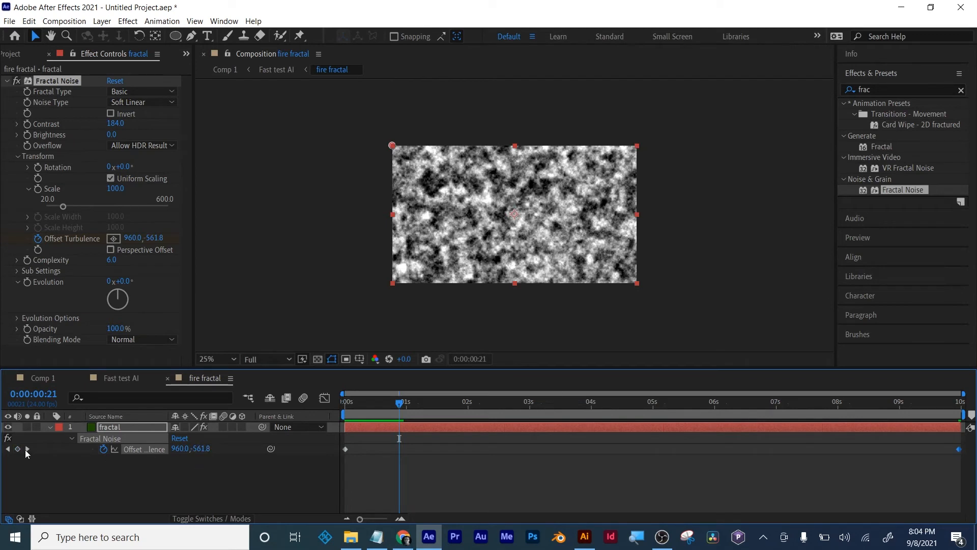
# - Set the last Offset Turbulence keyframe's Y value to -6000 and preview the upward-moving noise from the start
pyautogui.click(28, 449)
pyautogui.click(196, 448)
pyautogui.write('-')
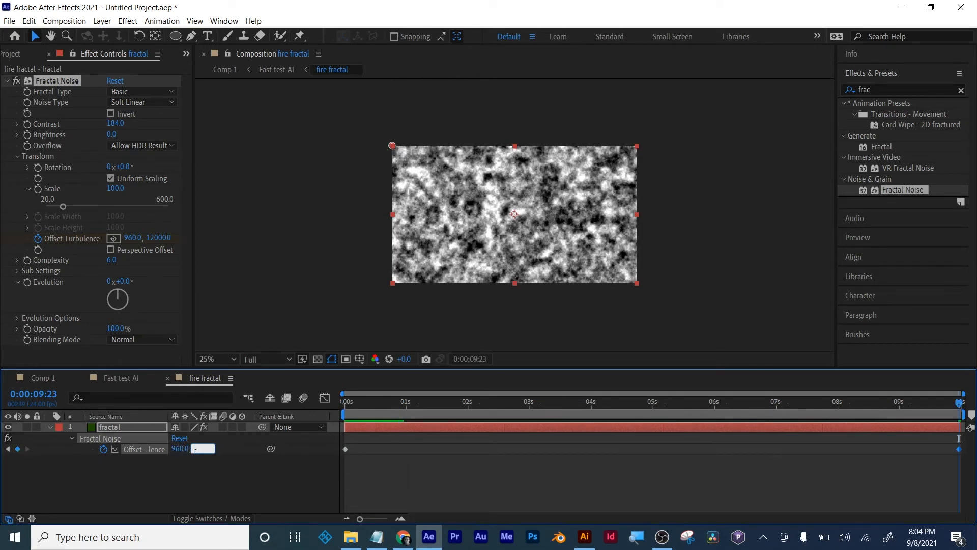
pyautogui.write('6000')
pyautogui.press('Return')
pyautogui.press('space')
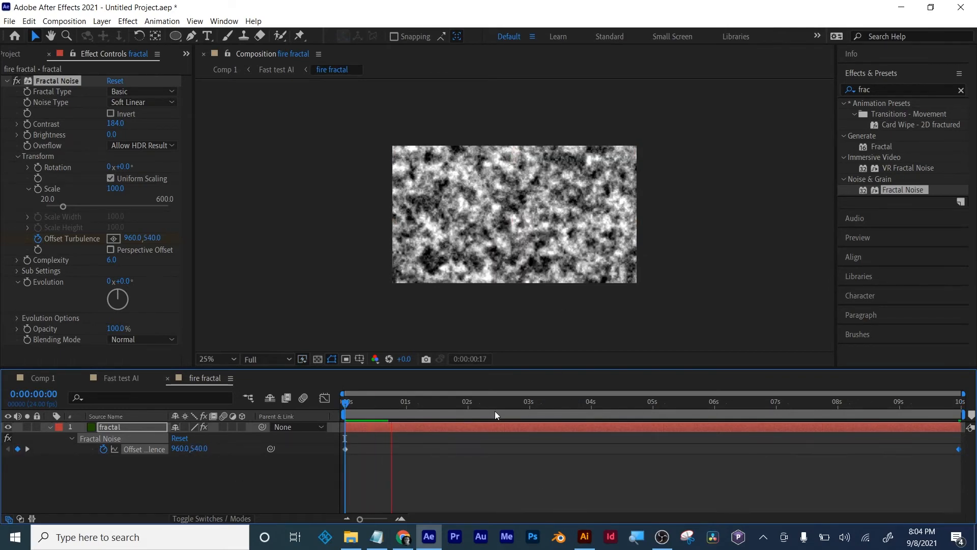
pyautogui.press('space')
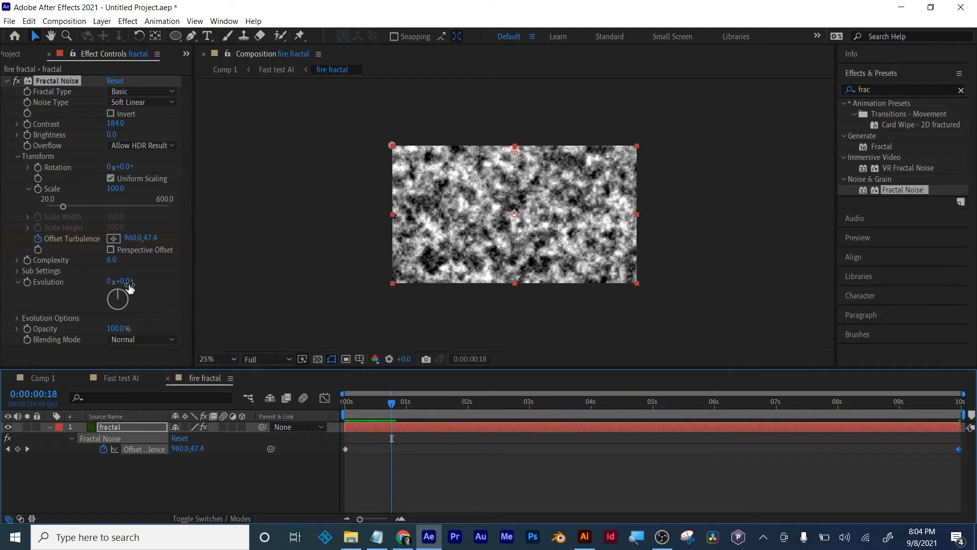
# - Move to 0:00:03:23, lock the effect controls to the fractal layer and return to the Fast test AI composition
pyautogui.moveTo(377, 401); pyautogui.dragTo(588, 415)
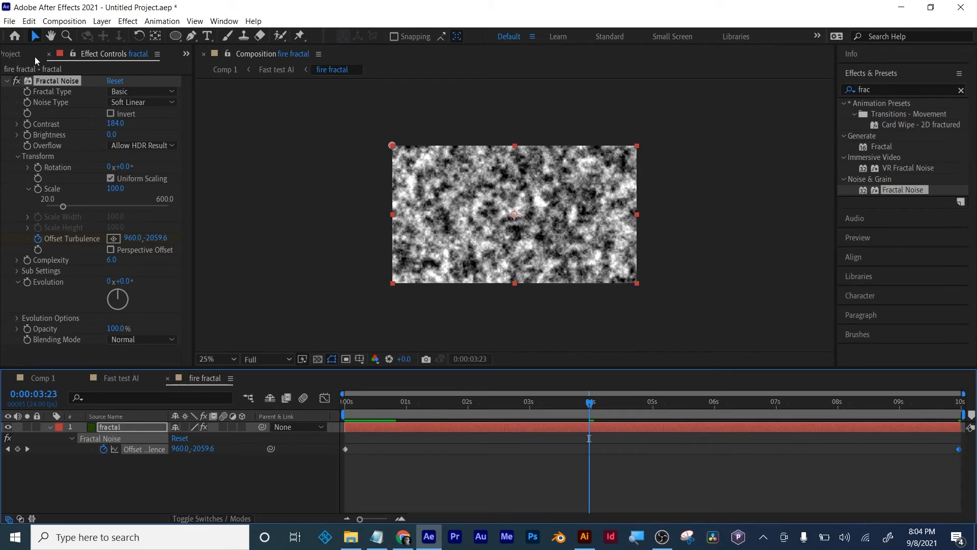
pyautogui.click(71, 57)
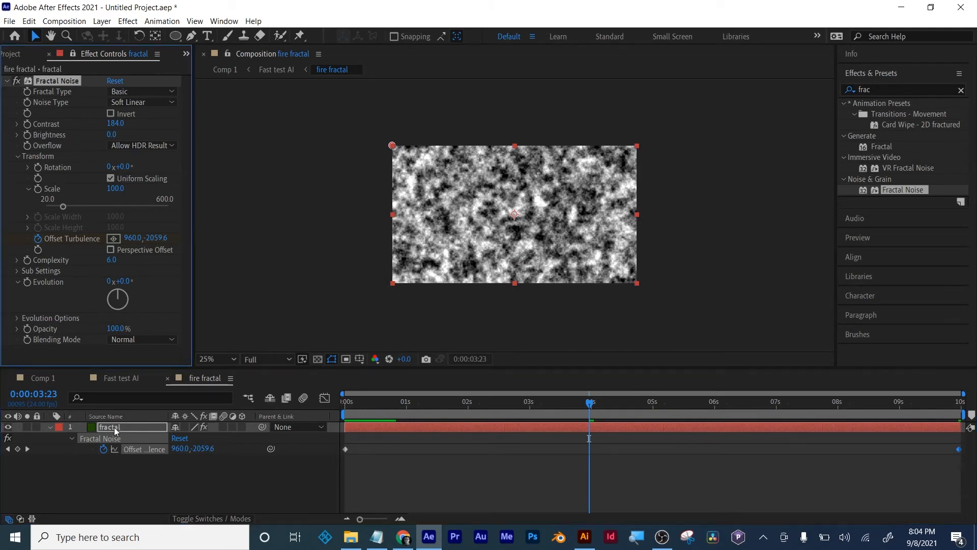
pyautogui.click(121, 380)
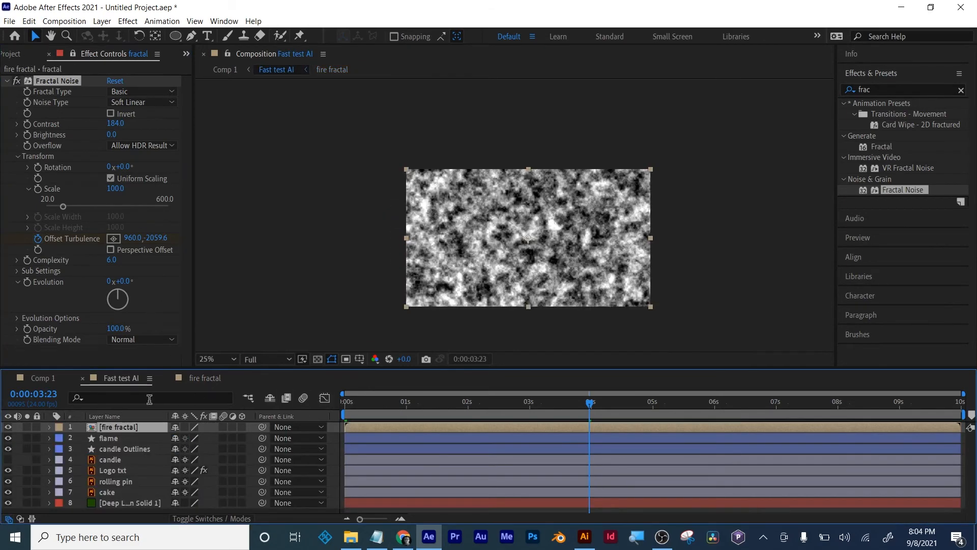
# - Hide the fire fractal layer and select all layers in the composition
pyautogui.click(7, 427)
pyautogui.click(105, 438)
pyautogui.hotkey('ctrl', 'a')
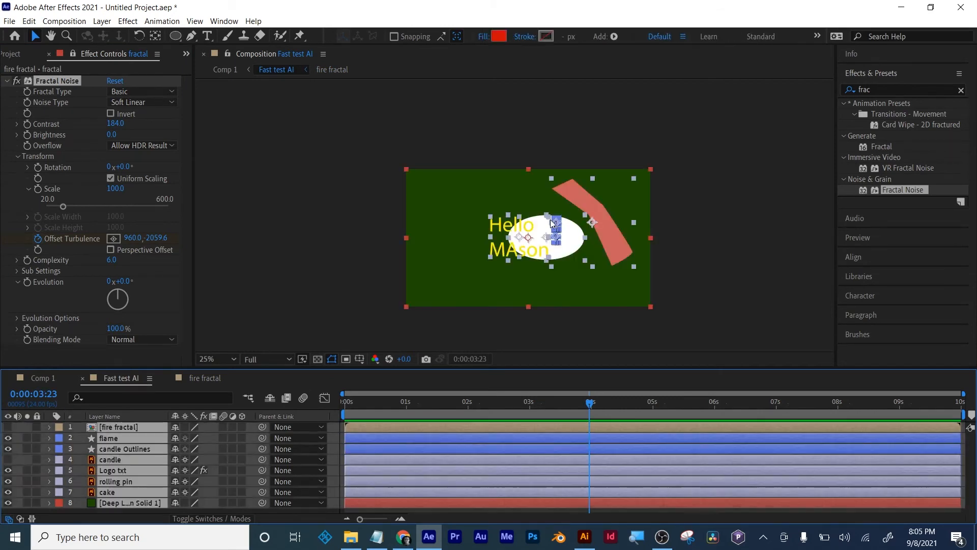
# - Start saving the project, cancel the save, and deselect all layers in the composition
pyautogui.hotkey('ctrl', 's')
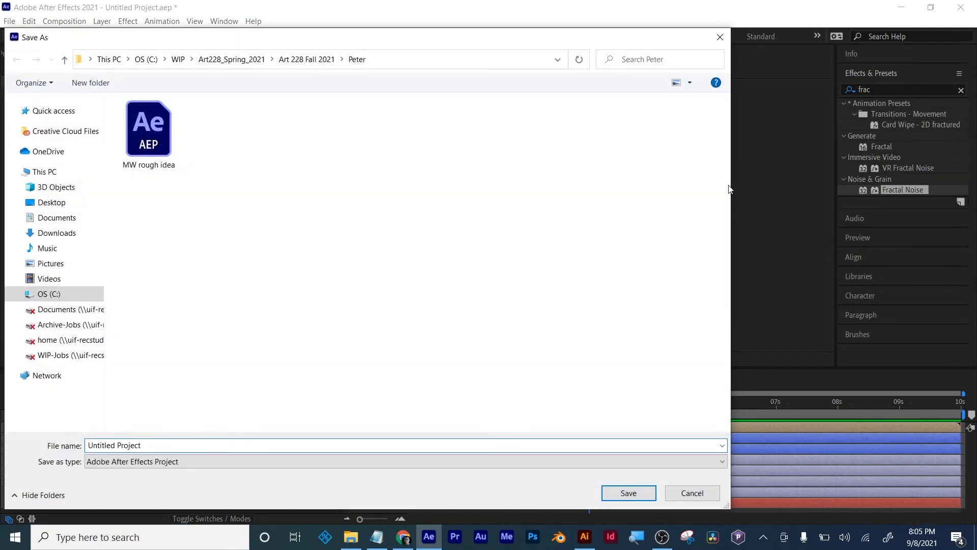
pyautogui.click(684, 496)
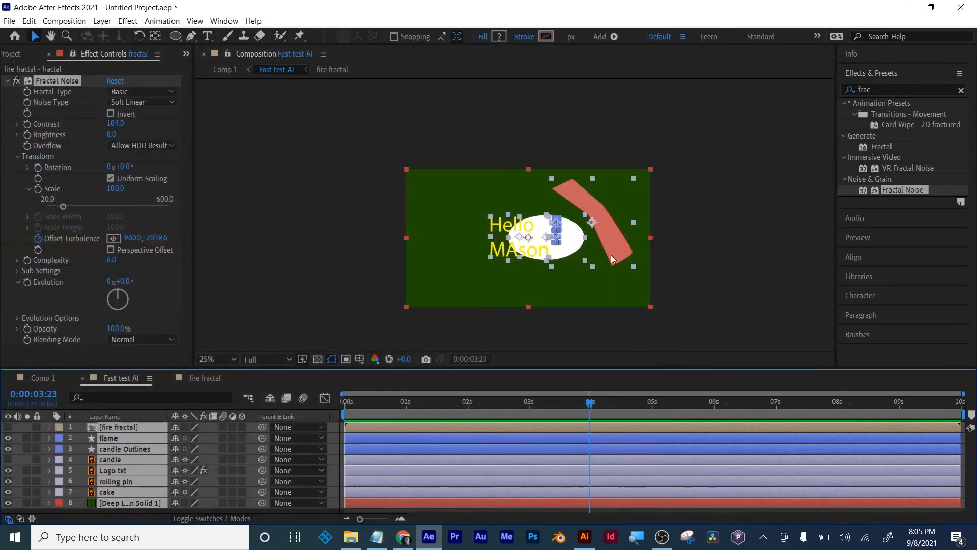
pyautogui.scroll(3, 606, 260)
pyautogui.hotkey('ctrl', 'shift', 'a')
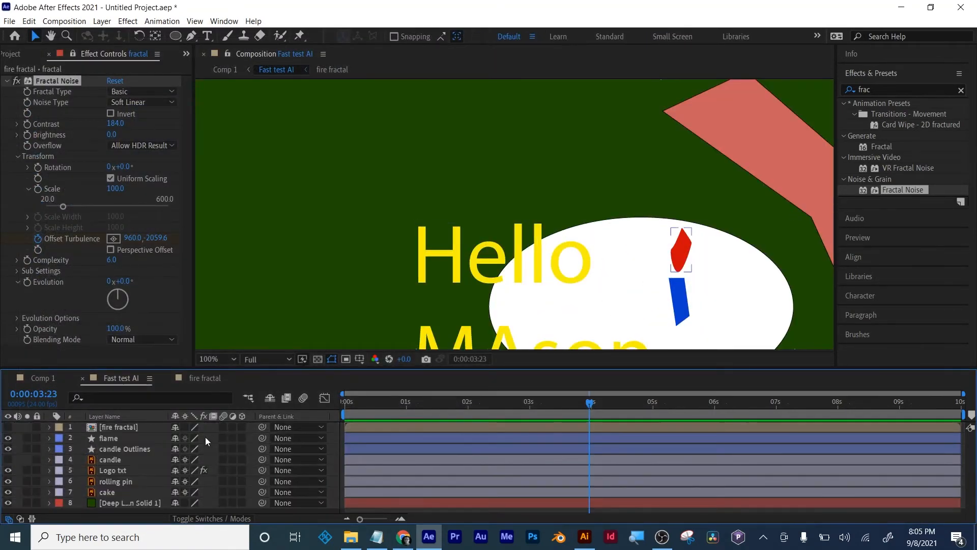
# - Apply the Displacement Map effect to the flame layer and use fire fractal as its displacement map layer
pyautogui.click(108, 438)
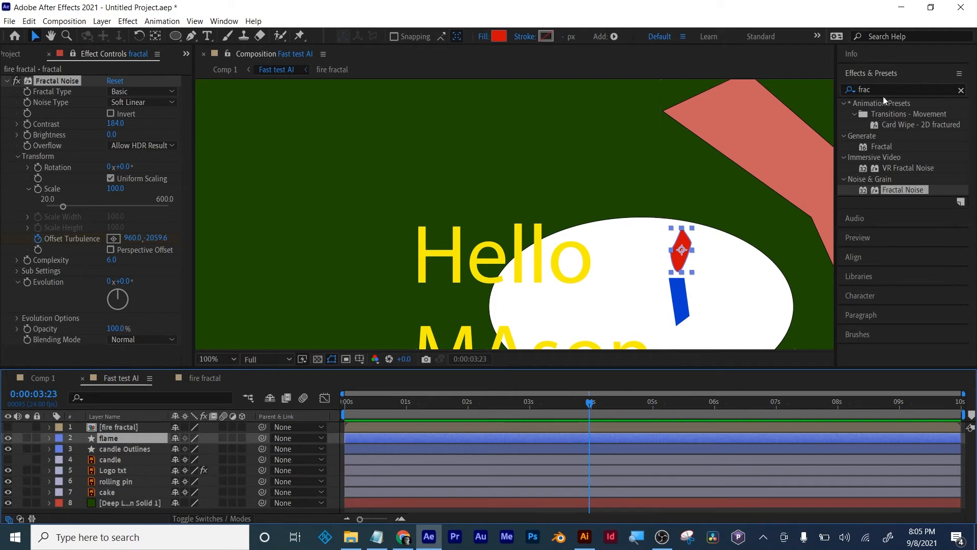
pyautogui.doubleClick(864, 89)
pyautogui.write('displ')
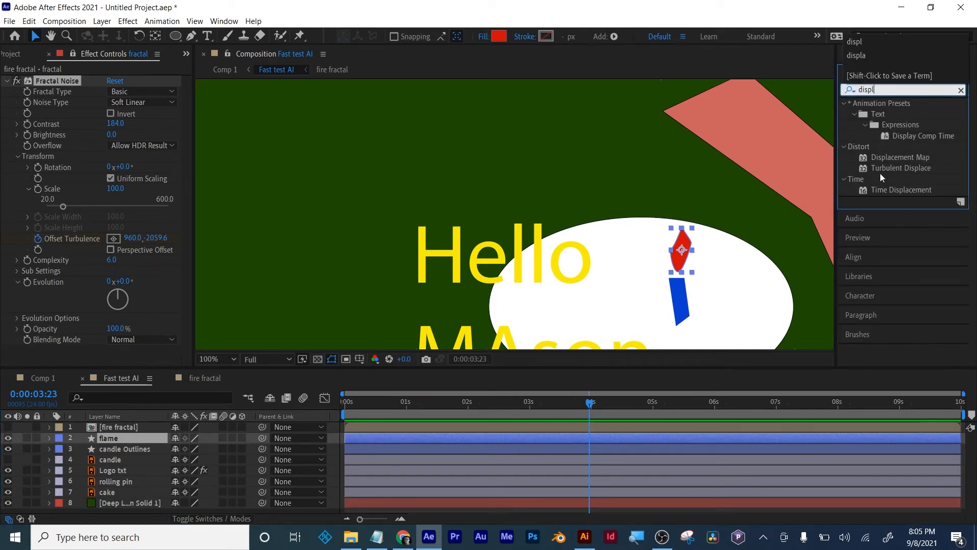
pyautogui.moveTo(899, 156); pyautogui.dragTo(413, 438)
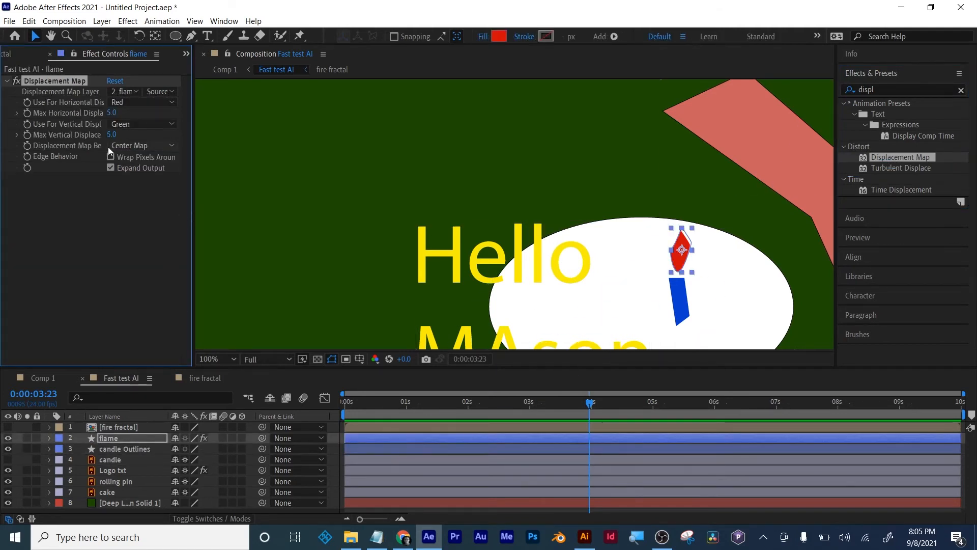
pyautogui.click(128, 91)
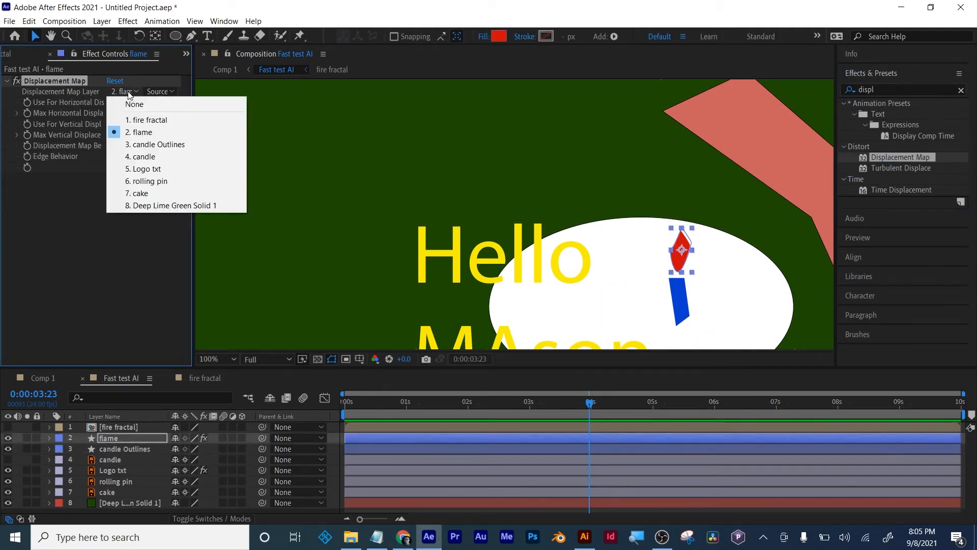
pyautogui.click(138, 120)
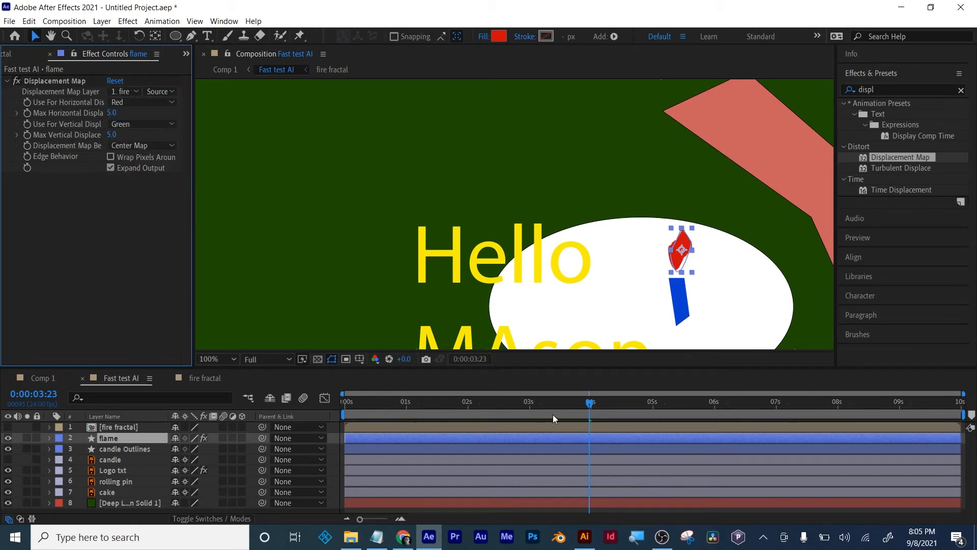
# - Preview the flame, set its maximum displacement to 22 horizontally and -12 vertically, and preview it again
pyautogui.moveTo(552, 408); pyautogui.dragTo(471, 415)
pyautogui.moveTo(379, 414); pyautogui.dragTo(361, 415)
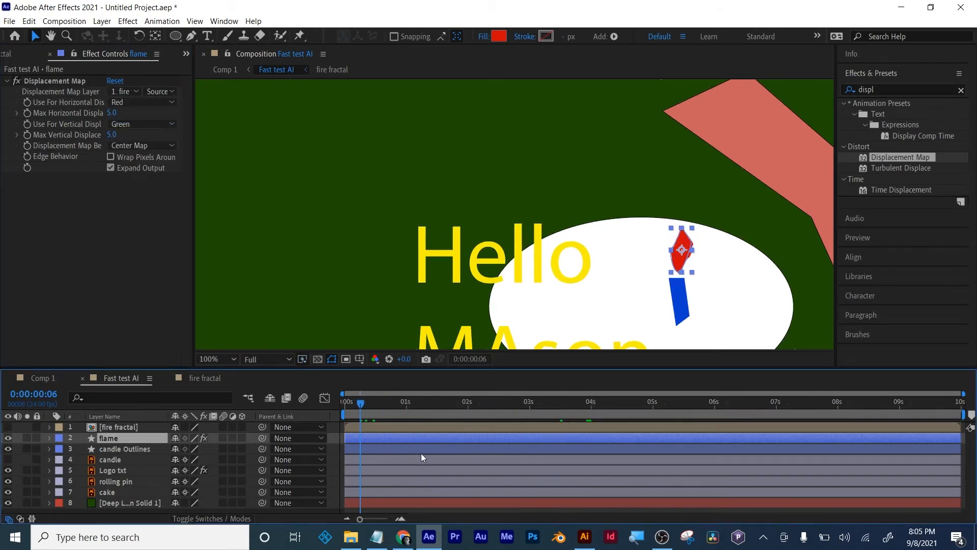
pyautogui.press('space')
pyautogui.press('space')
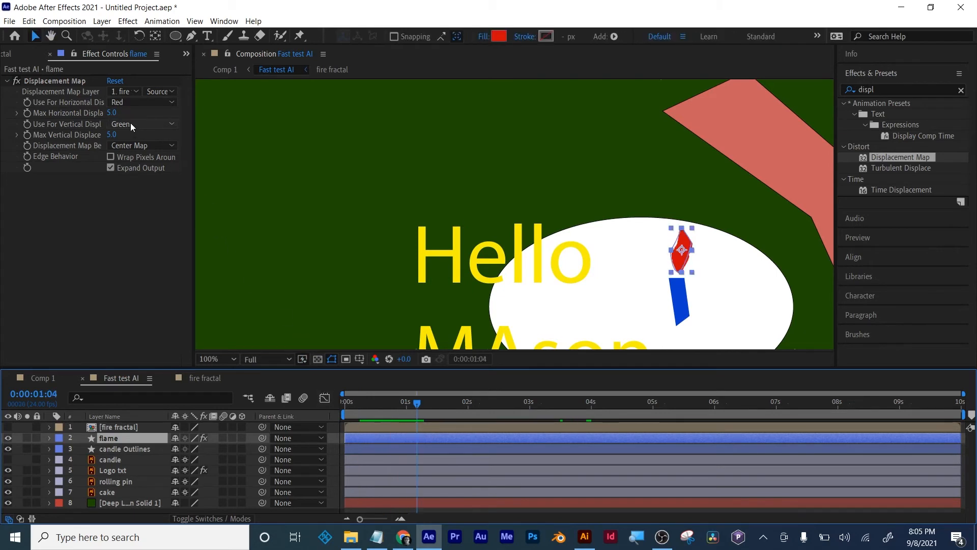
pyautogui.moveTo(115, 112); pyautogui.dragTo(104, 132)
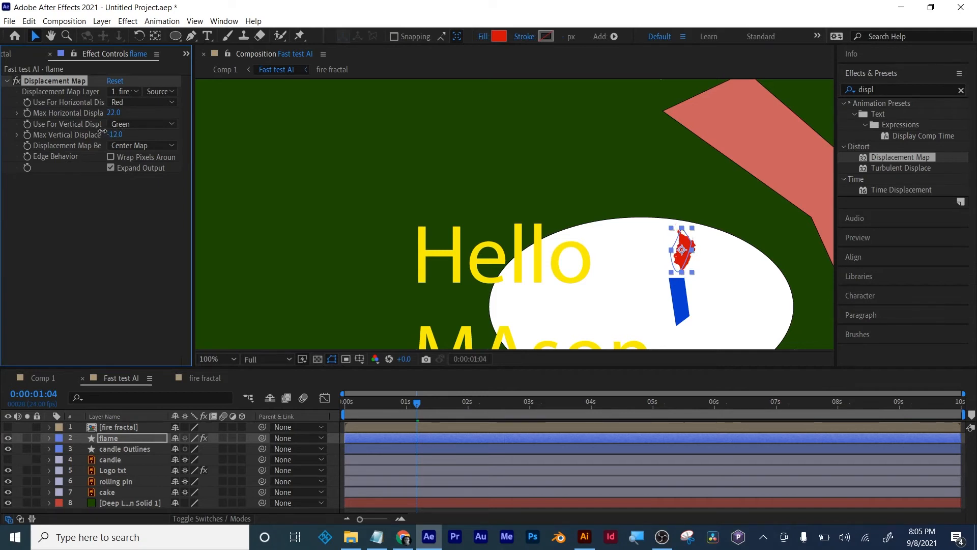
pyautogui.press('space')
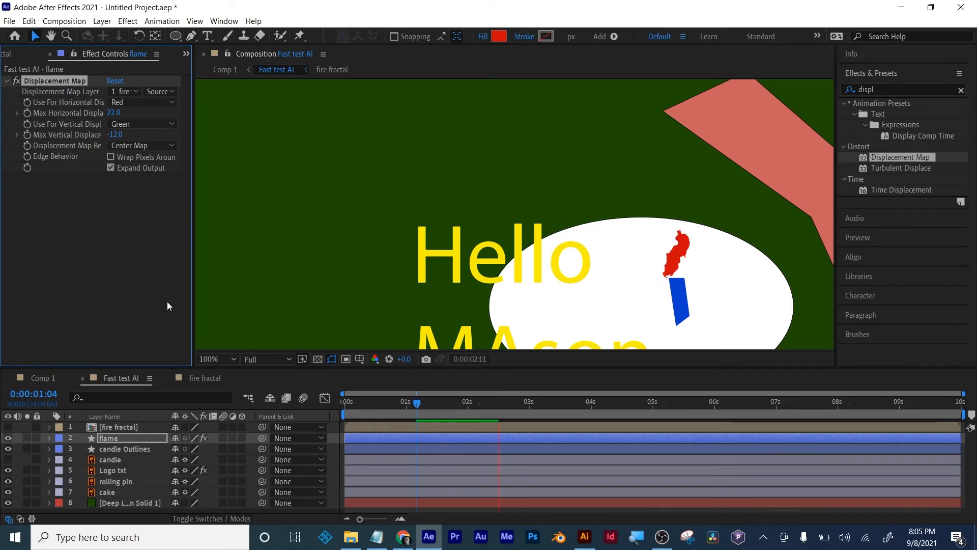
# - In the fire fractal composition, set the last Offset Turbulence keyframe's Y value to -10000
pyautogui.click(201, 377)
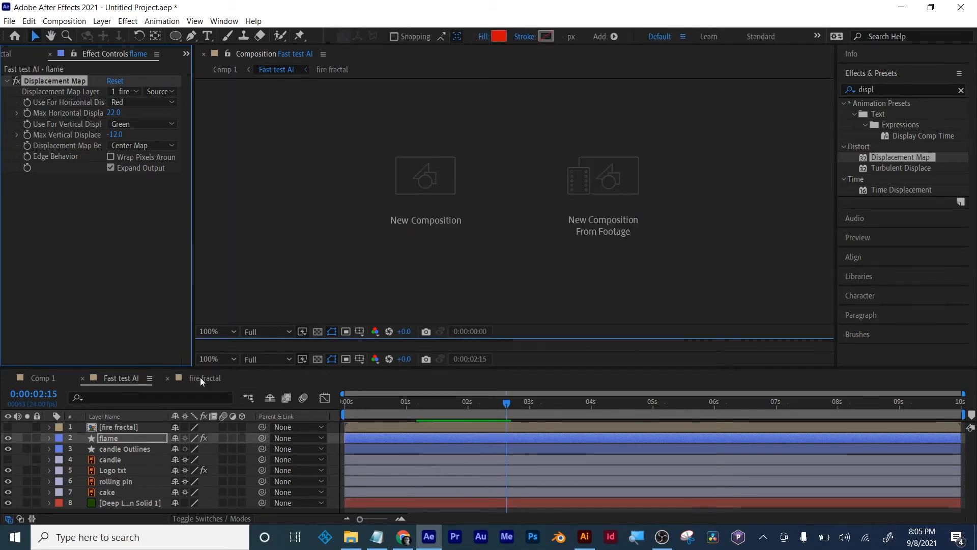
pyautogui.click(28, 448)
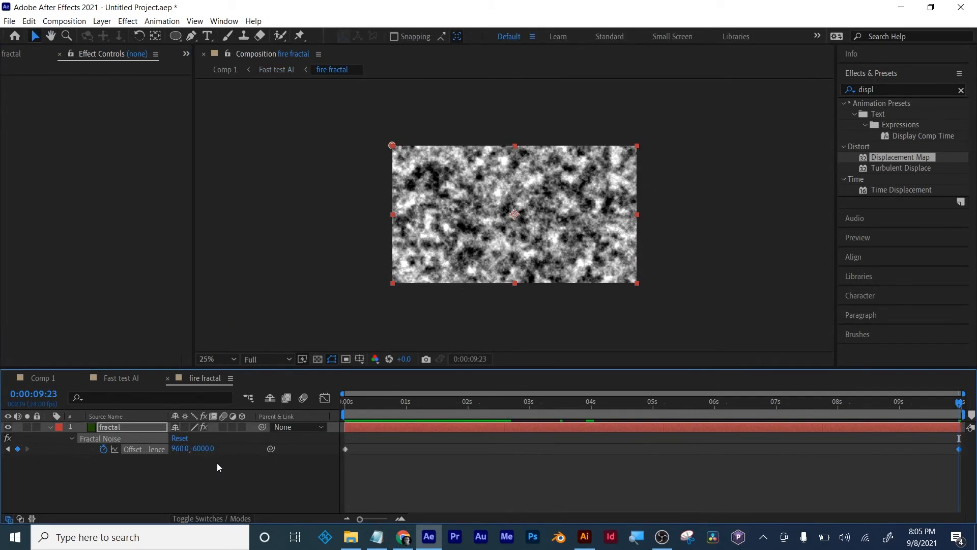
pyautogui.click(212, 448)
pyautogui.write('-10000')
pyautogui.press('Return')
# - Change the last Offset Turbulence keyframe's Y value to -900 and preview the noise from the start
pyautogui.click(204, 449)
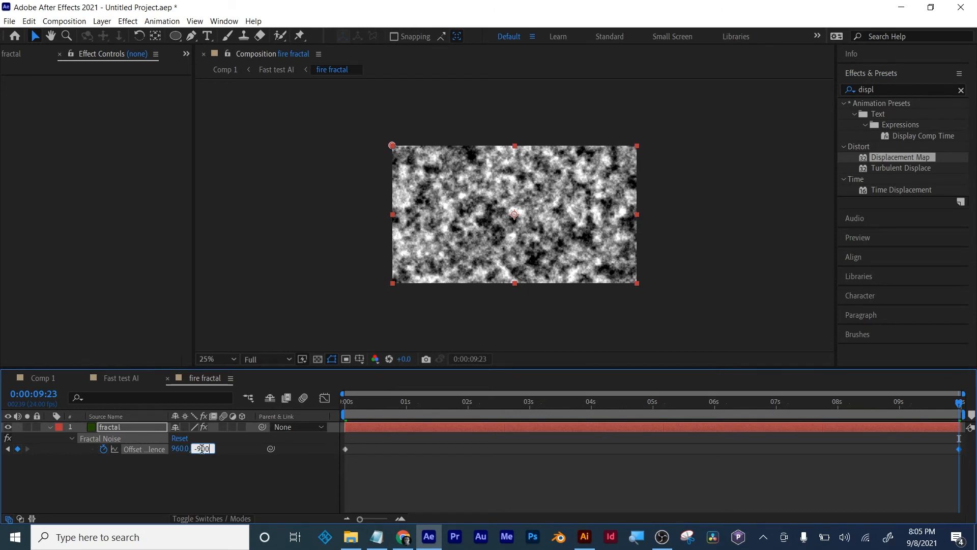
pyautogui.press('Return')
pyautogui.press('Home')
pyautogui.press('space')
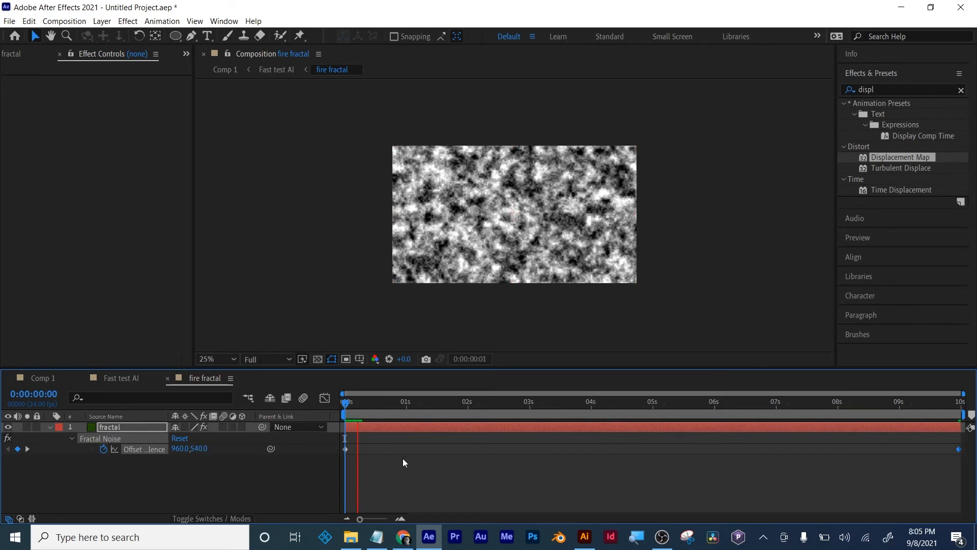
pyautogui.press('space')
# - Show the locked fractal effect controls and preview the flame from the start in the Fast test AI composition
pyautogui.click(20, 54)
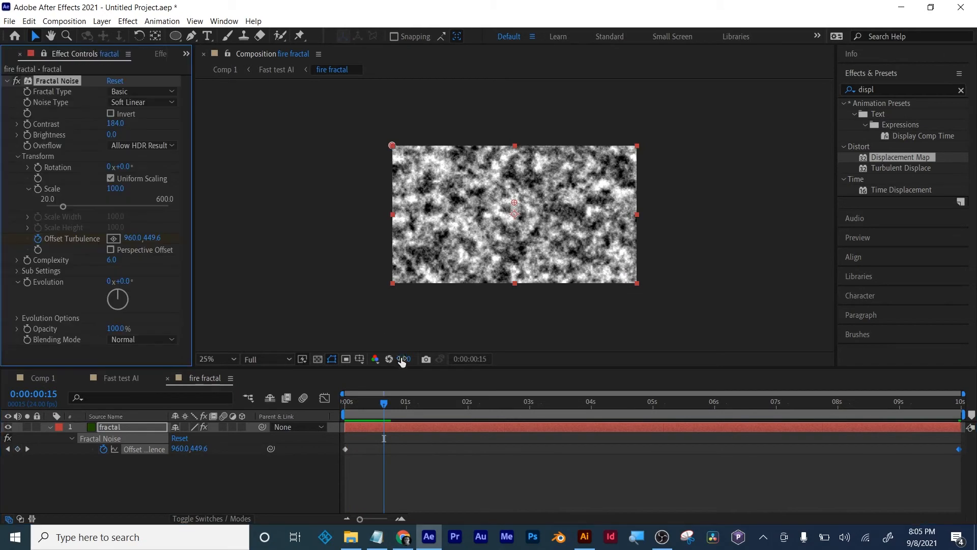
pyautogui.moveTo(383, 404); pyautogui.dragTo(337, 405)
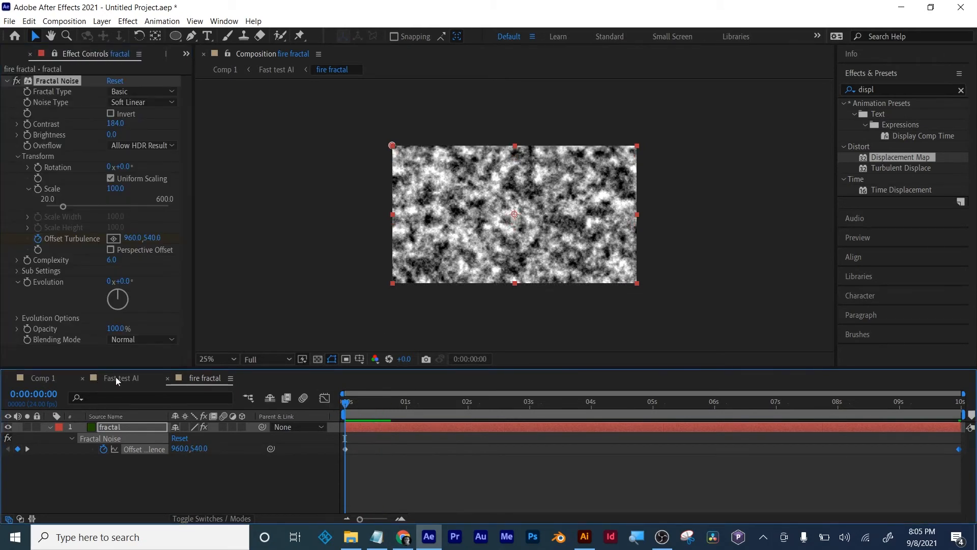
pyautogui.click(116, 377)
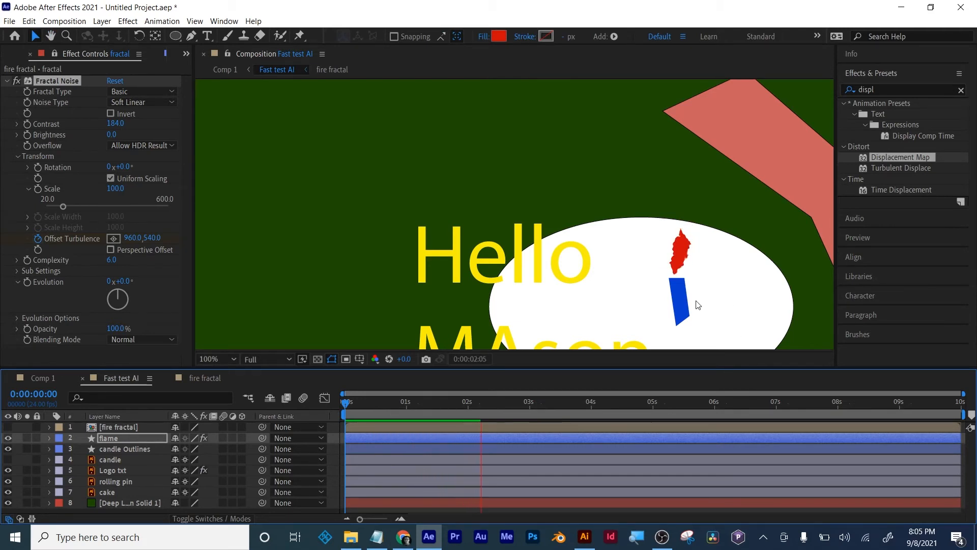
pyautogui.press('space')
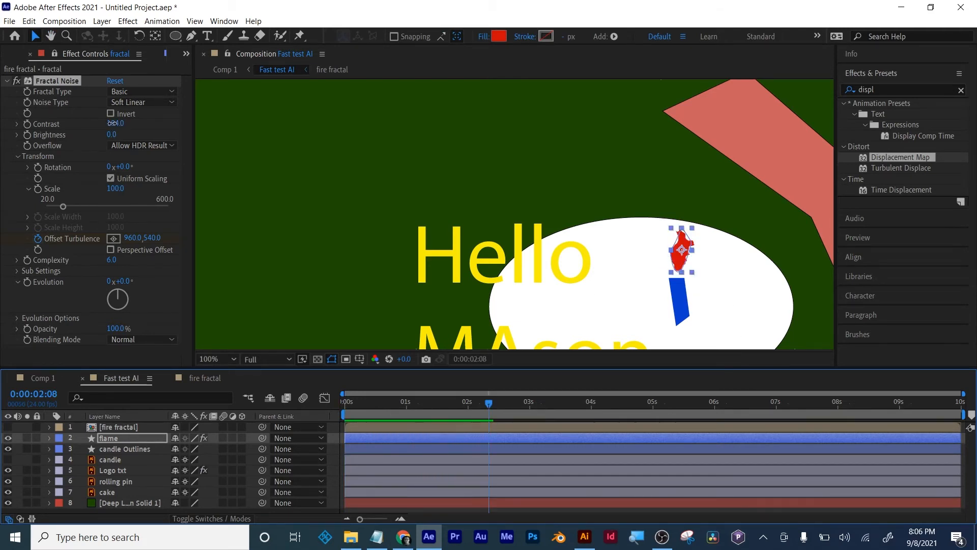
# - Set the Fractal Noise contrast to 49, hide the mask and shape paths, and preview the flame
pyautogui.moveTo(109, 124); pyautogui.dragTo(95, 125)
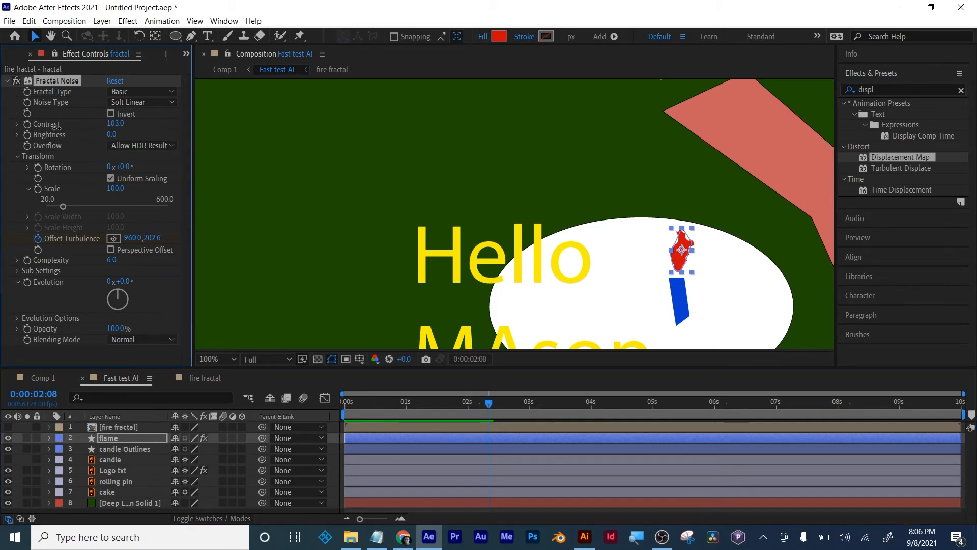
pyautogui.moveTo(35, 133); pyautogui.dragTo(35, 132)
pyautogui.click(333, 358)
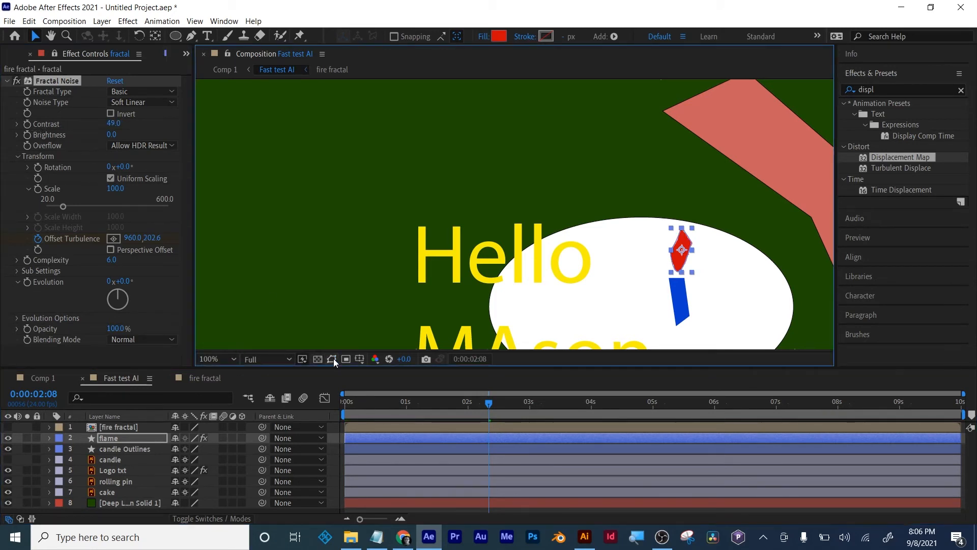
pyautogui.press('space')
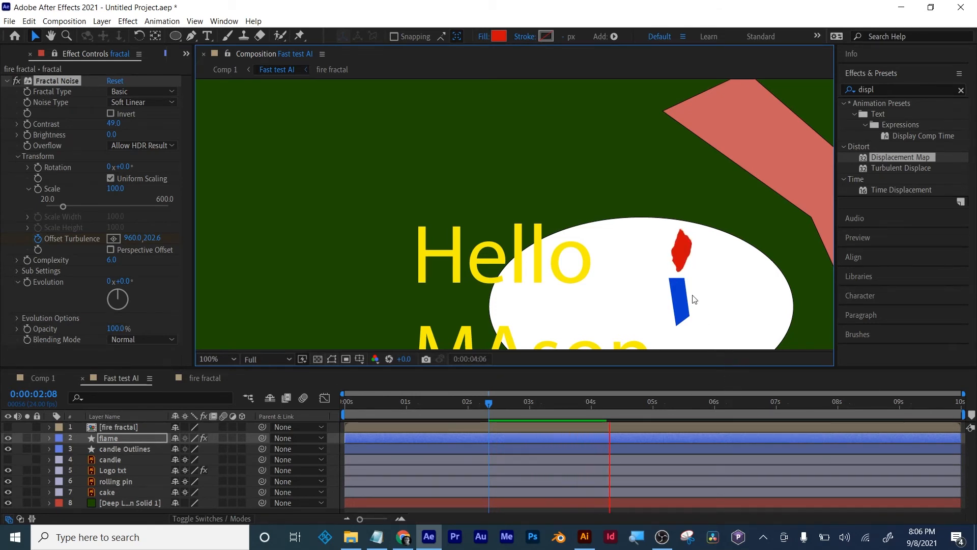
pyautogui.press('space')
# - Preview the flickering flame up close from 0:00:04:16
pyautogui.scroll(2, 691, 294)
pyautogui.moveTo(706, 284); pyautogui.dragTo(474, 234)
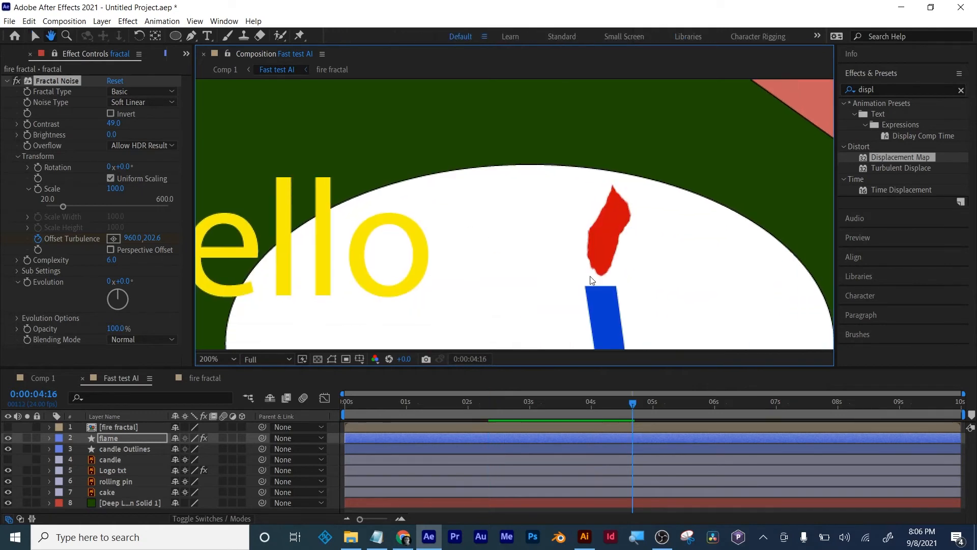
pyautogui.press('space')
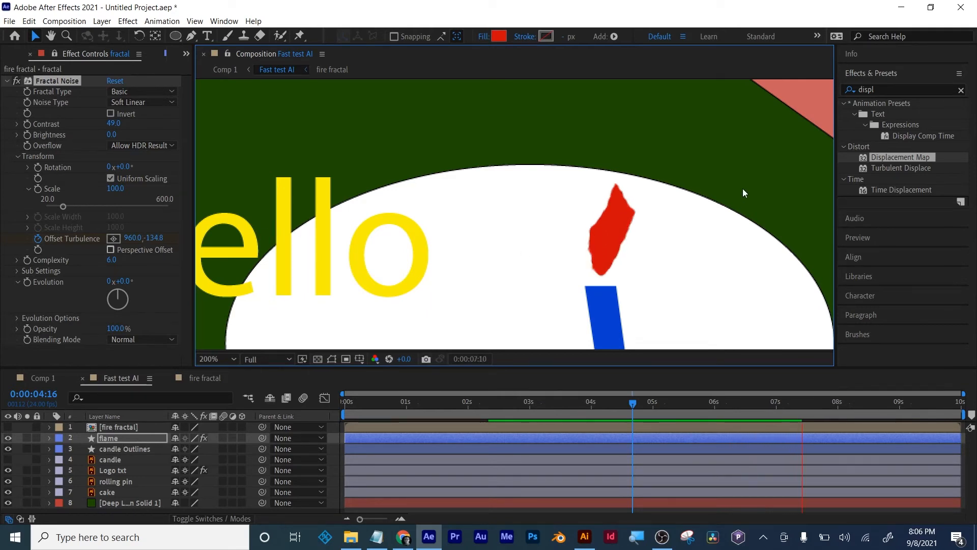
pyautogui.press('space')
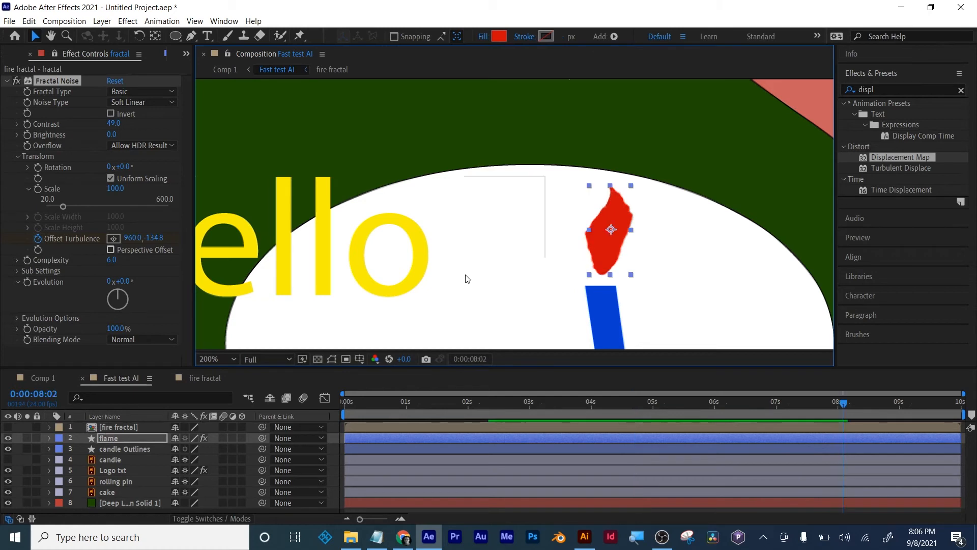
# - Reveal the flame layer's Position property and set its X value to 1179.9
pyautogui.click(377, 437)
pyautogui.press('p')
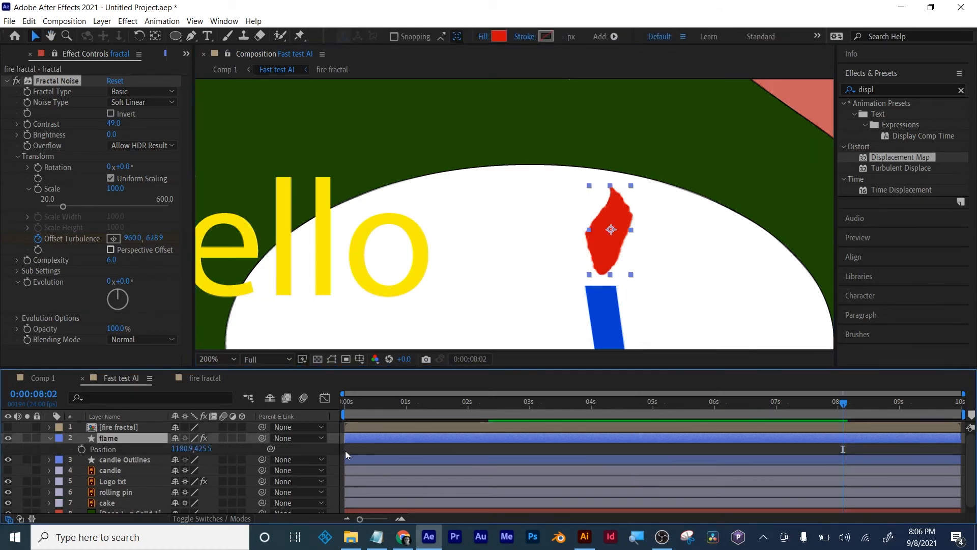
pyautogui.moveTo(177, 450); pyautogui.dragTo(175, 451)
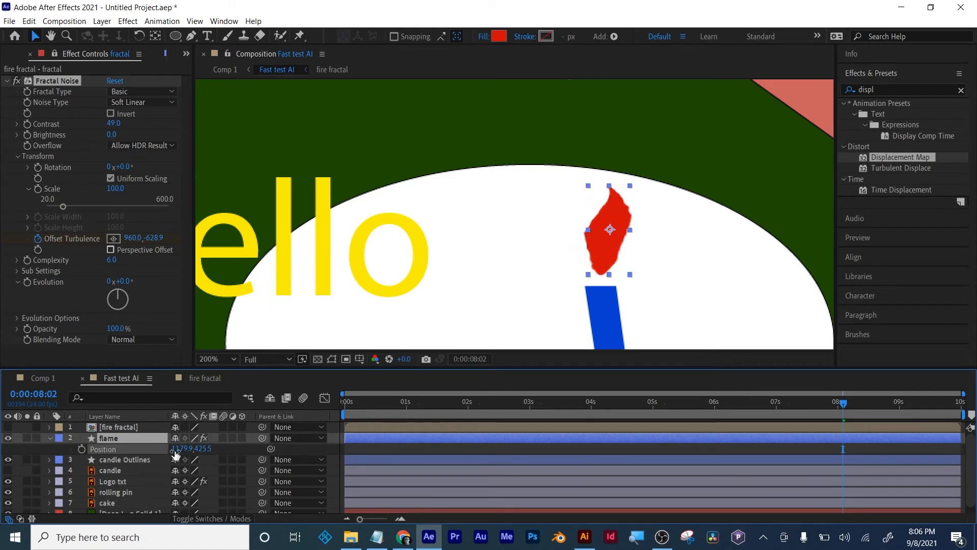
# - Find the Glow effect and apply it to the flame layer
pyautogui.click(881, 90)
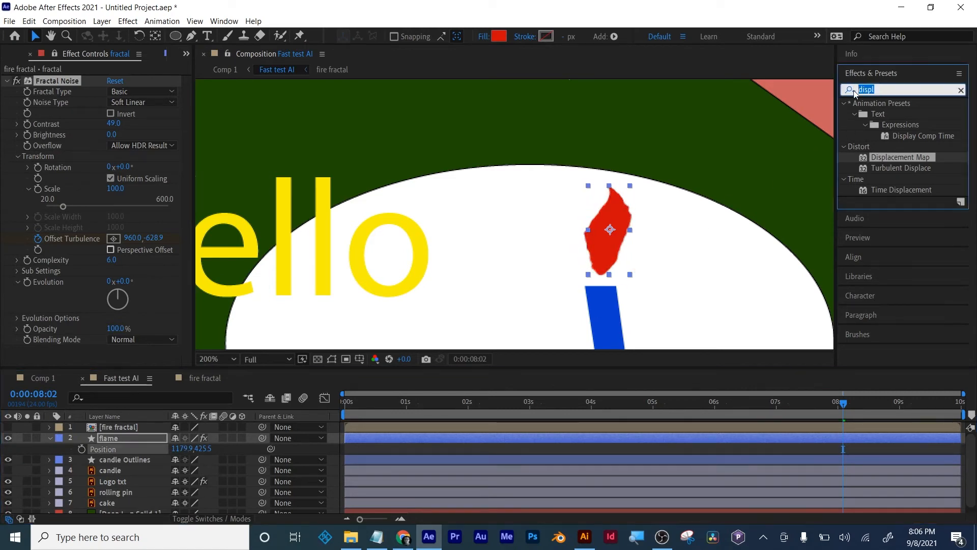
pyautogui.write('glow')
pyautogui.click(886, 169)
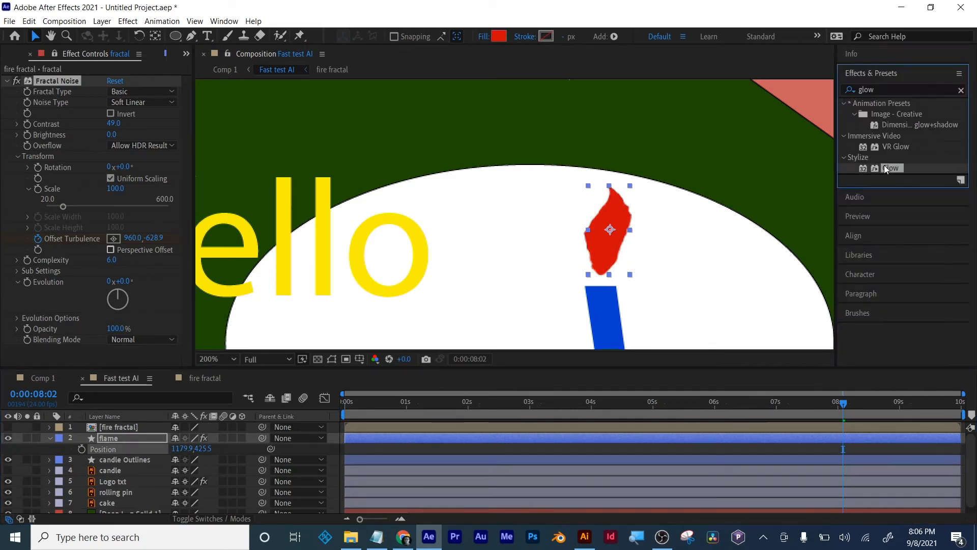
pyautogui.moveTo(886, 168); pyautogui.dragTo(692, 438)
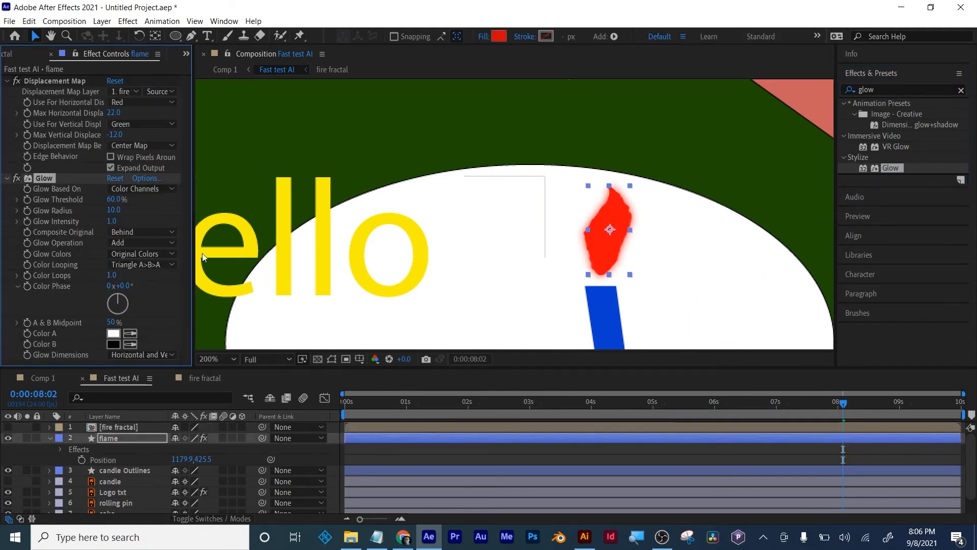
# - Set the flame's Glow Threshold to 19.2% and Glow Radius to 40, and preview it from 0:00:00:15
pyautogui.moveTo(113, 201); pyautogui.dragTo(138, 210)
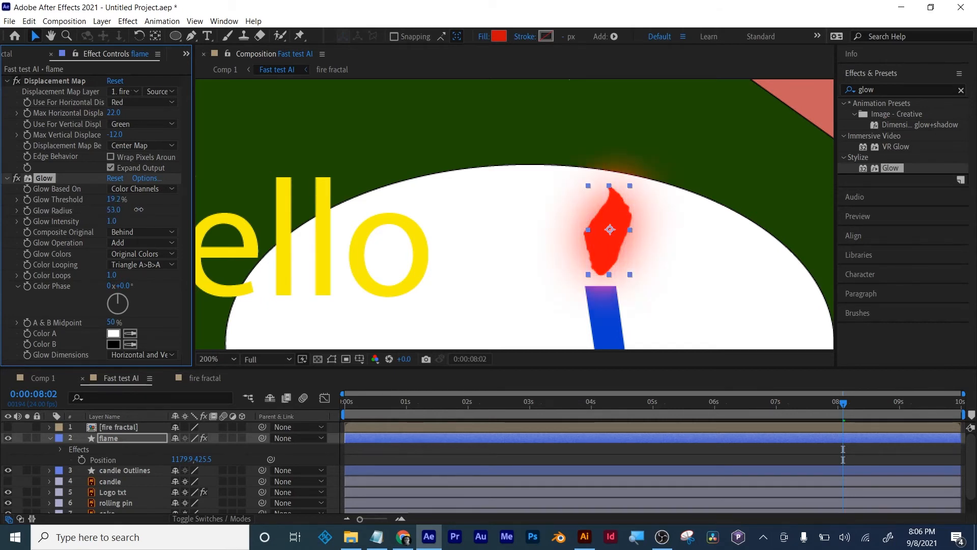
pyautogui.moveTo(458, 401); pyautogui.dragTo(383, 402)
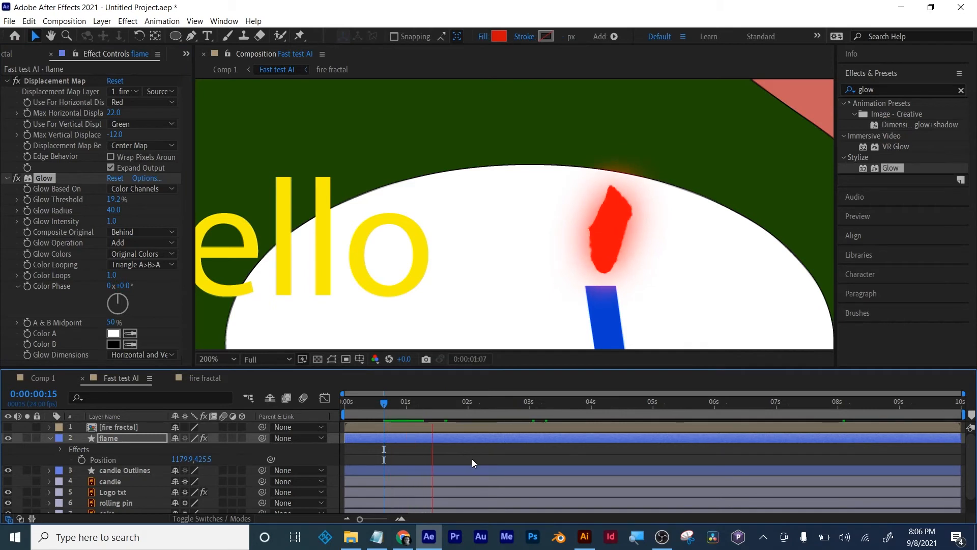
pyautogui.press('space')
# - Collapse the flame layer's properties and select the flame layer again
pyautogui.click(462, 457)
pyautogui.click(47, 437)
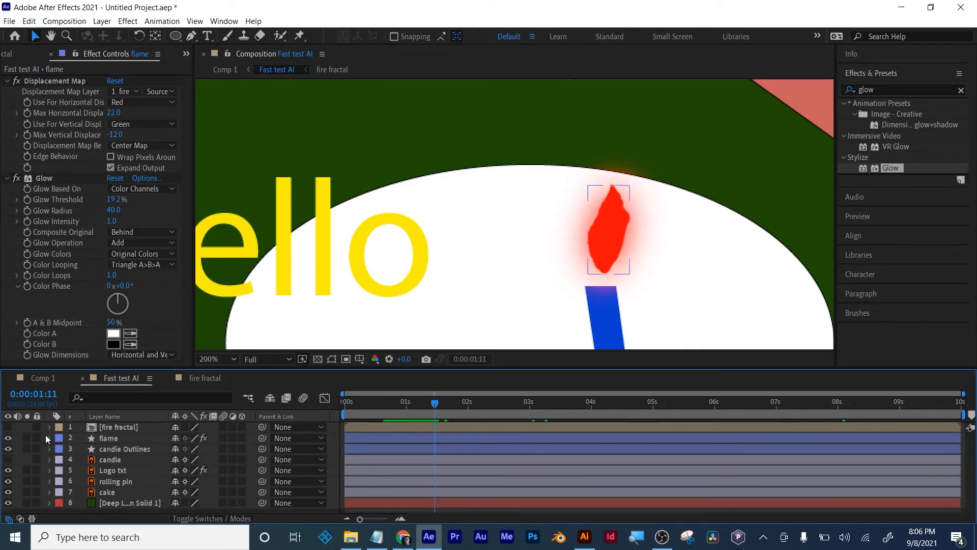
pyautogui.click(103, 439)
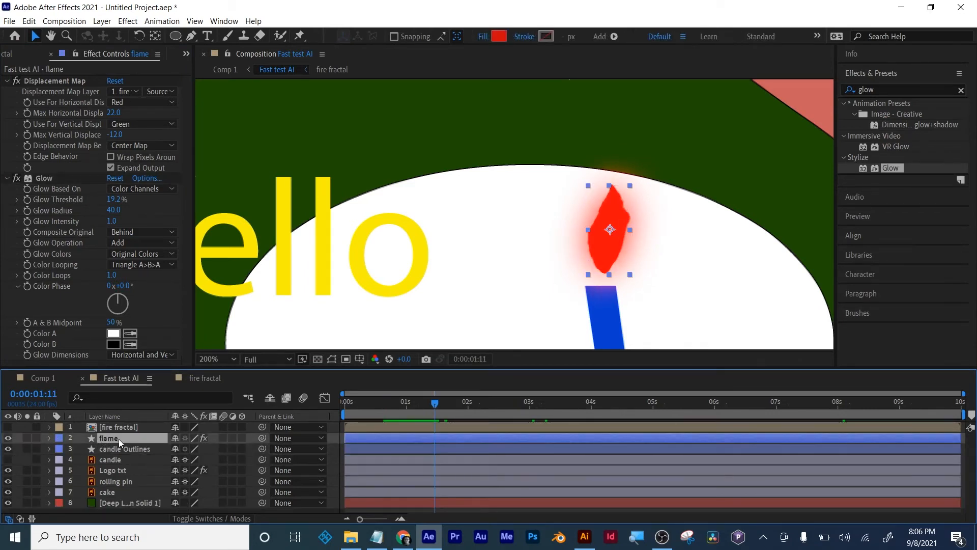
# - Duplicate the flame layer and change the copy's fill colour to orange
pyautogui.hotkey('ctrl', 'd')
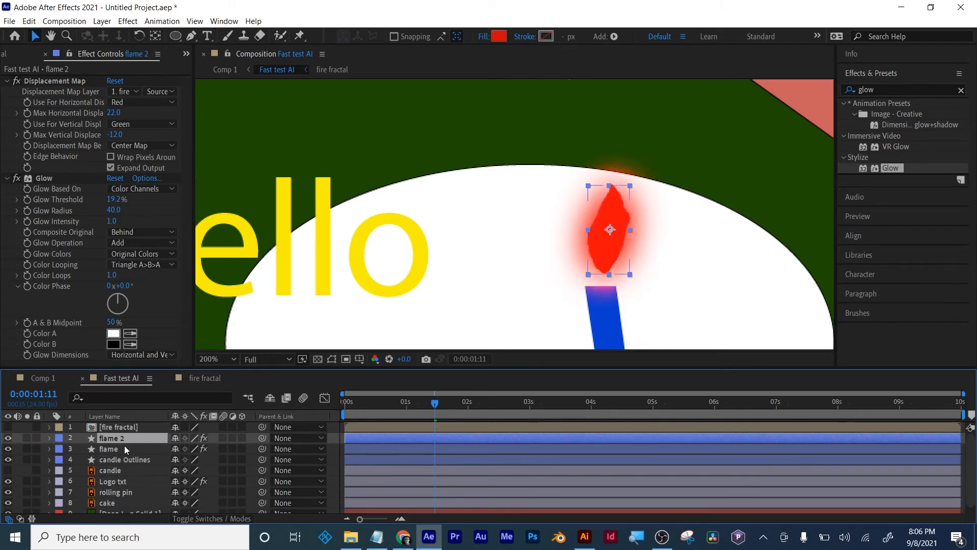
pyautogui.click(499, 36)
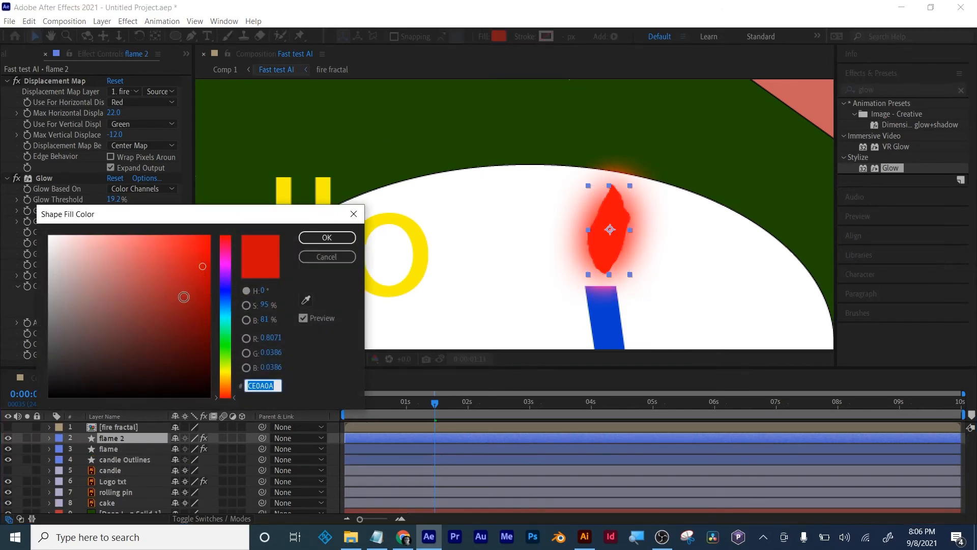
pyautogui.moveTo(221, 301); pyautogui.dragTo(232, 387)
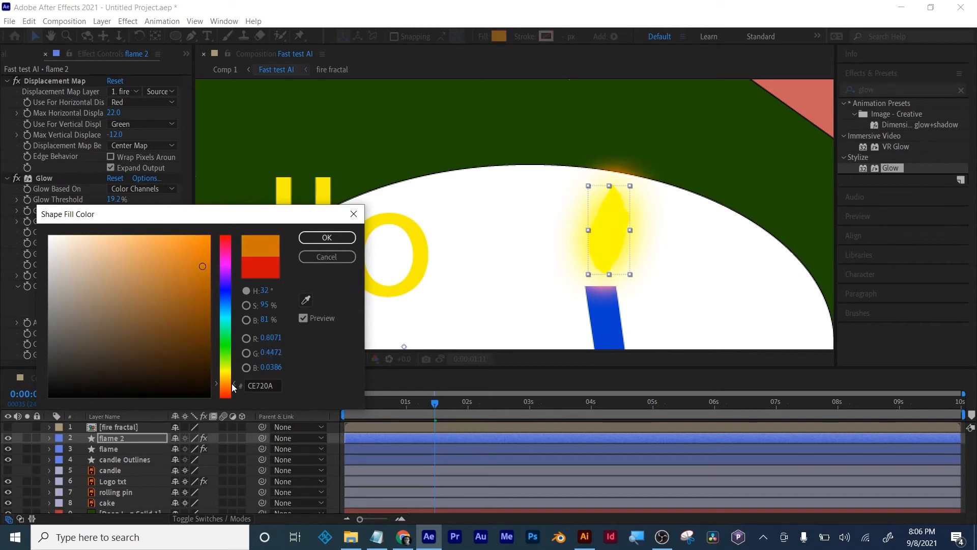
pyautogui.moveTo(200, 294); pyautogui.dragTo(199, 276)
pyautogui.click(325, 237)
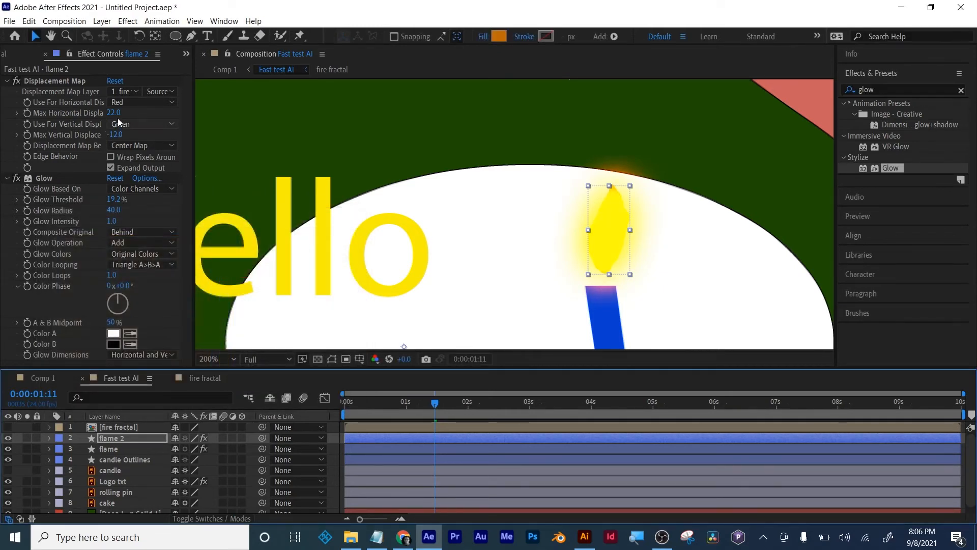
# - Set flame 2's Max Horizontal Displacement to 11 and its Max Vertical Displacement to 3
pyautogui.moveTo(112, 113); pyautogui.dragTo(109, 113)
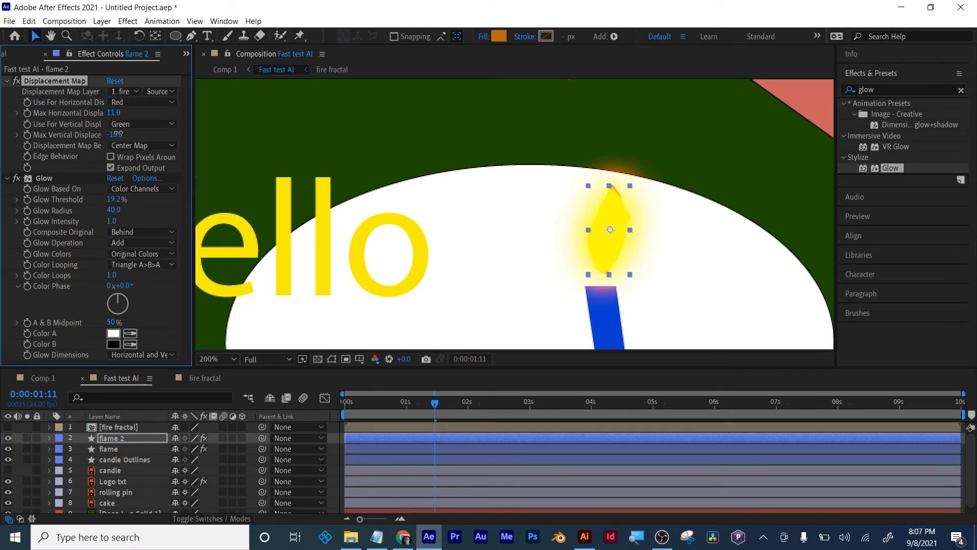
# - Try the Screen and Color Burn blending modes on flame 2, then return it to Normal
pyautogui.click(216, 517)
pyautogui.click(198, 439)
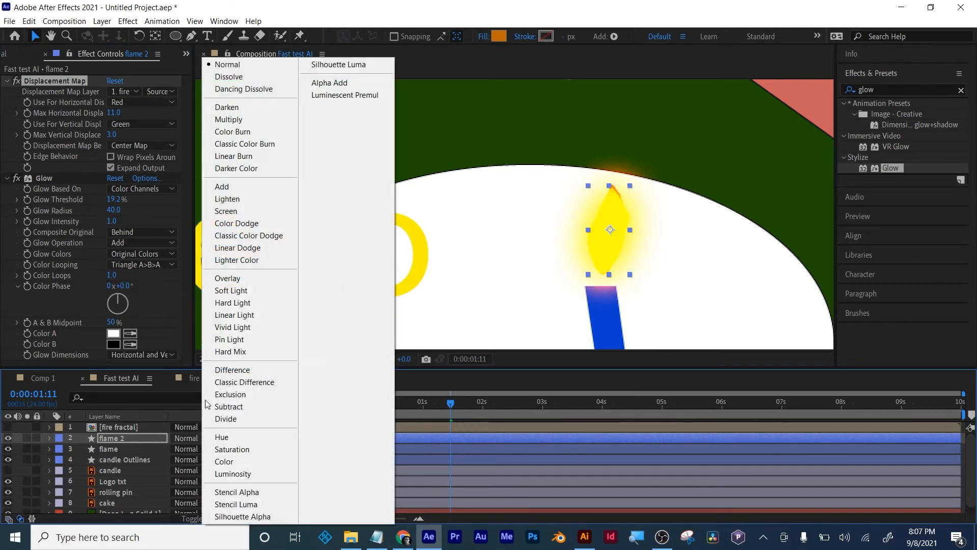
pyautogui.click(218, 210)
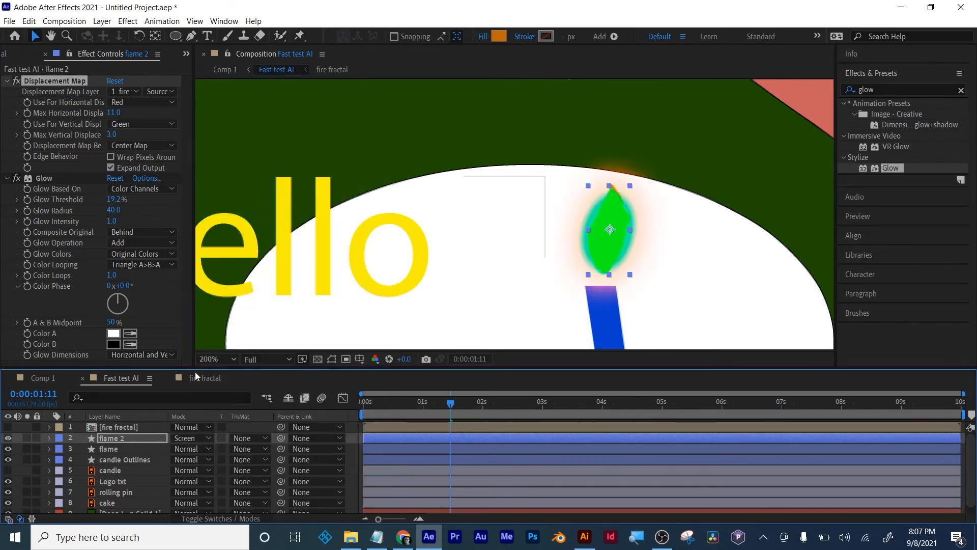
pyautogui.click(182, 438)
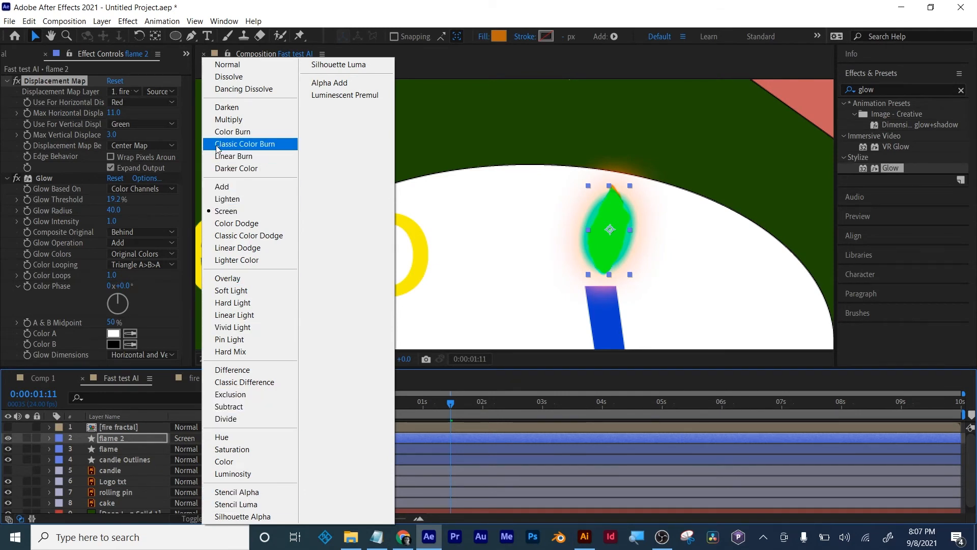
pyautogui.click(216, 130)
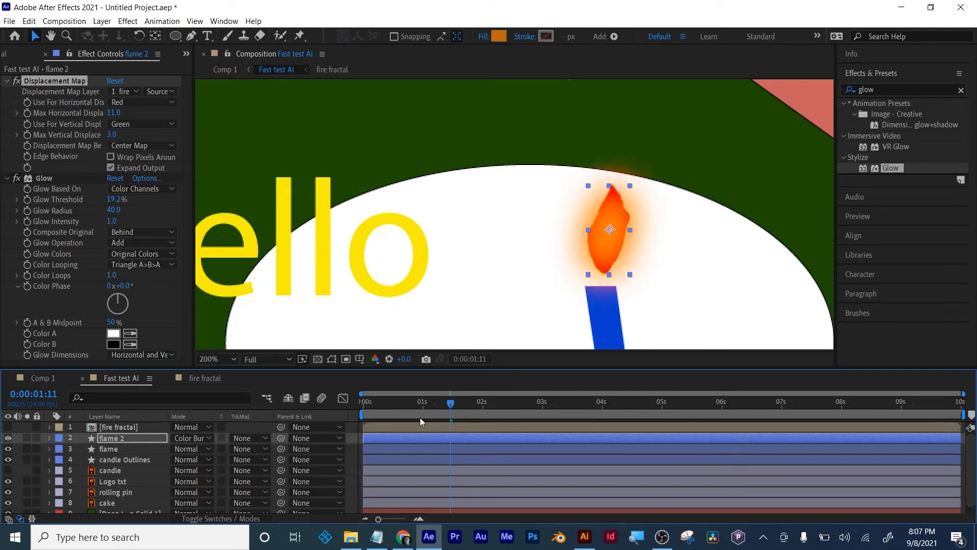
pyautogui.press('space')
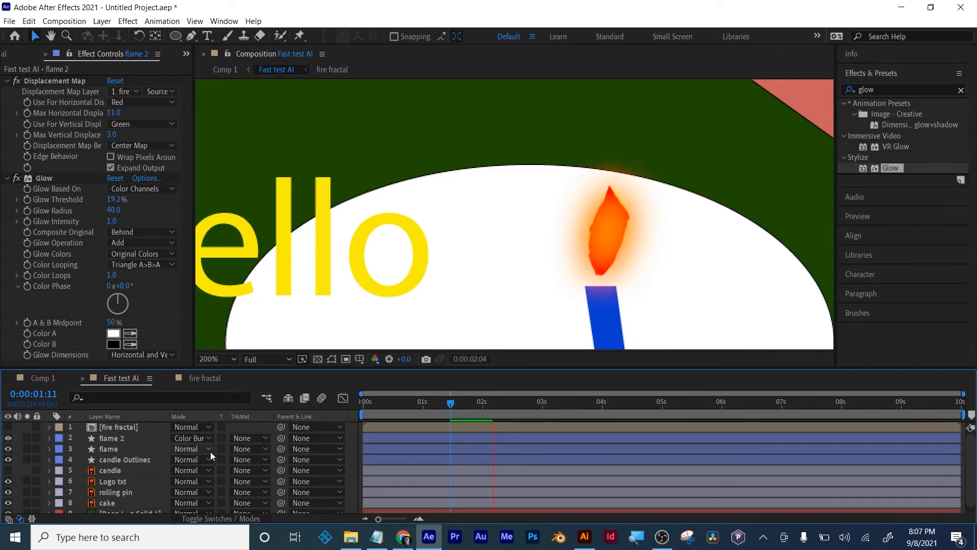
pyautogui.click(191, 438)
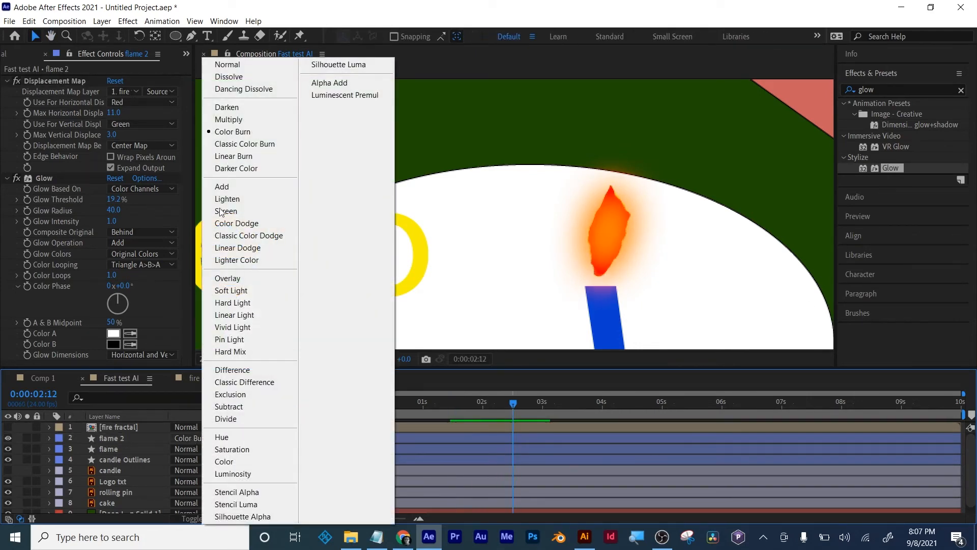
pyautogui.click(224, 64)
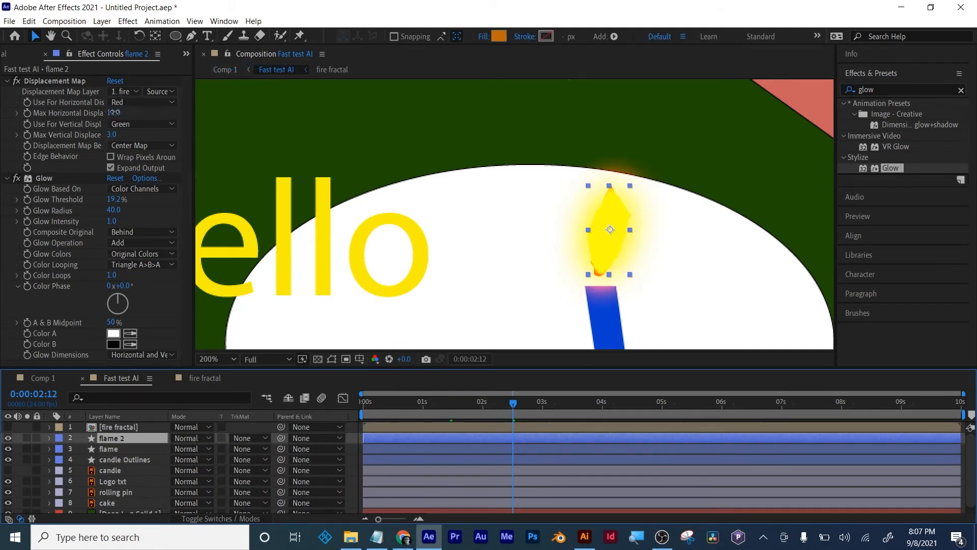
# - Set flame 2's Max Horizontal Displacement to 74 and its Max Vertical Displacement to -51
pyautogui.moveTo(114, 112); pyautogui.dragTo(152, 108)
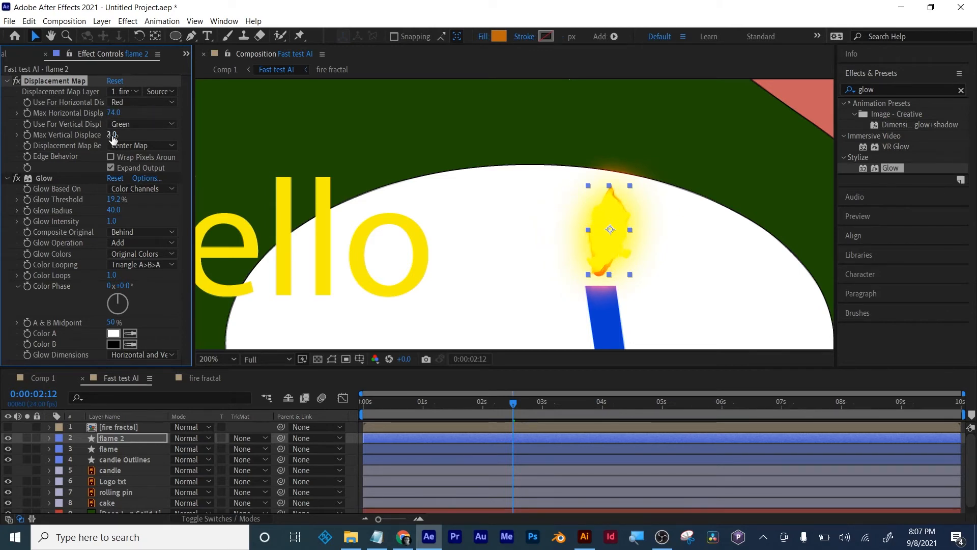
pyautogui.moveTo(112, 134); pyautogui.dragTo(83, 145)
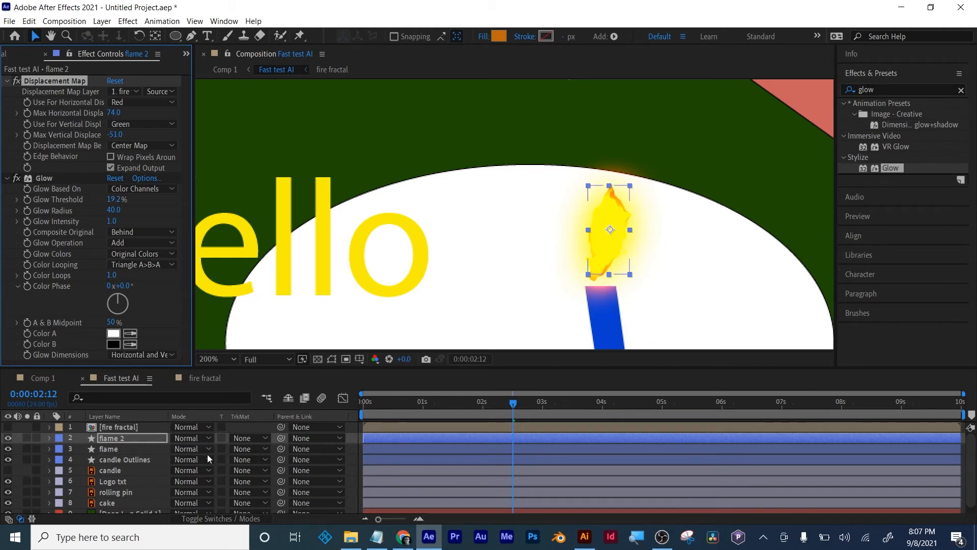
# - Scale flame 2 to 92% and preview the layered flame animation up to 0:00:05:00
pyautogui.press('s')
pyautogui.moveTo(189, 448); pyautogui.dragTo(184, 449)
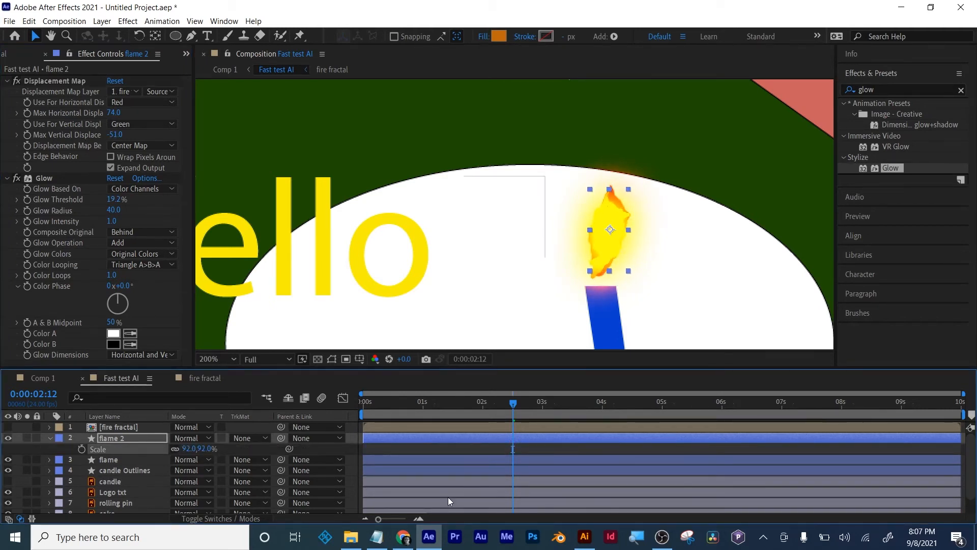
pyautogui.click(429, 451)
pyautogui.press('space')
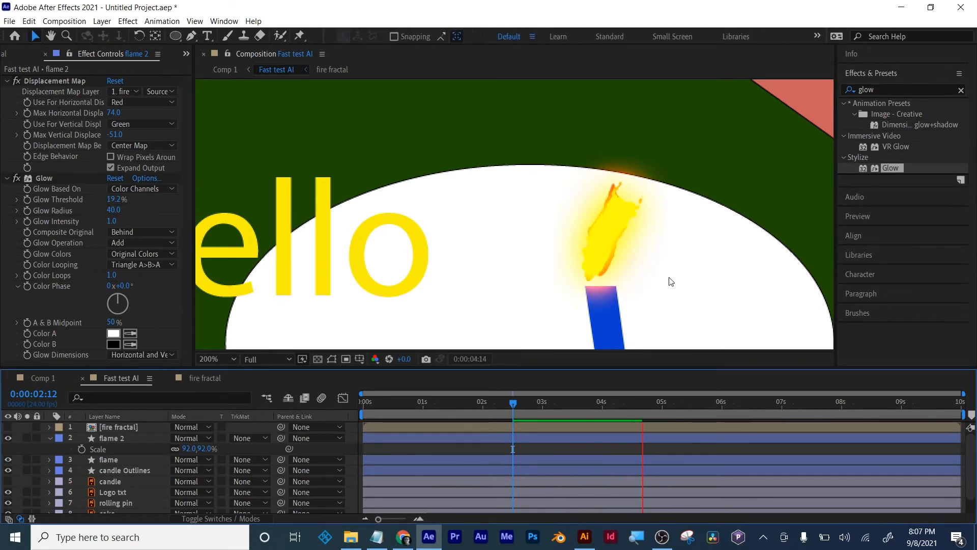
pyautogui.scroll(-2, 665, 280)
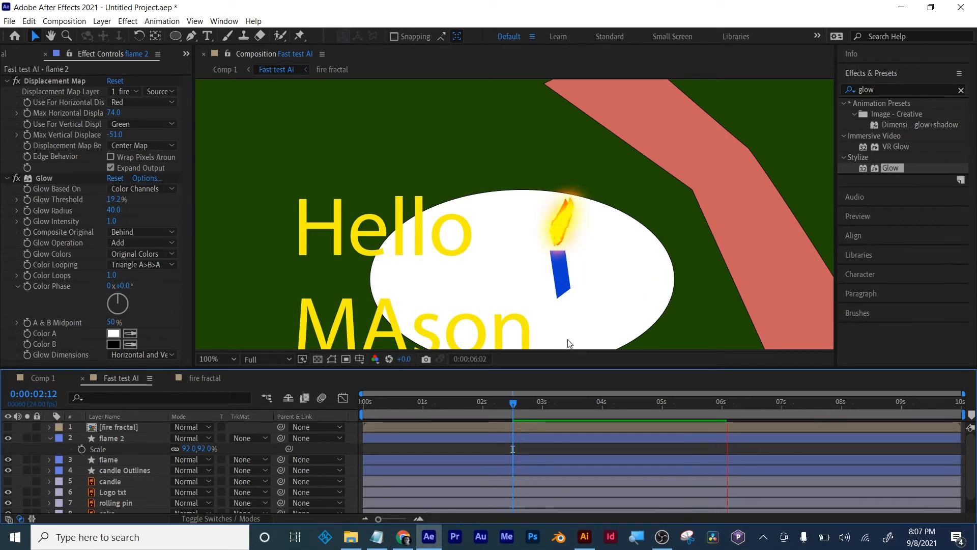
pyautogui.click(568, 405)
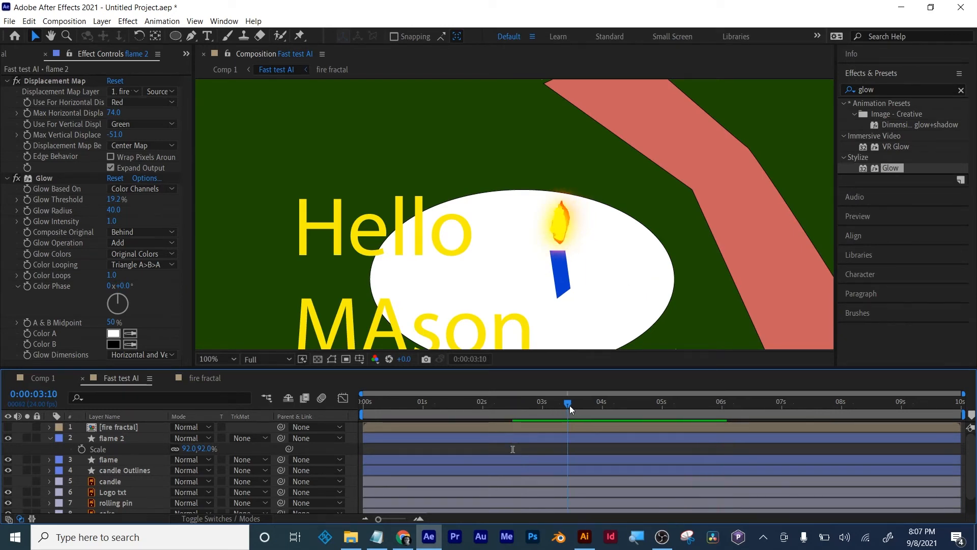
pyautogui.moveTo(569, 405); pyautogui.dragTo(662, 410)
# - Compare the flame with flame 2 hidden and shown, and scrub the animation to 0:00:08:23
pyautogui.click(7, 438)
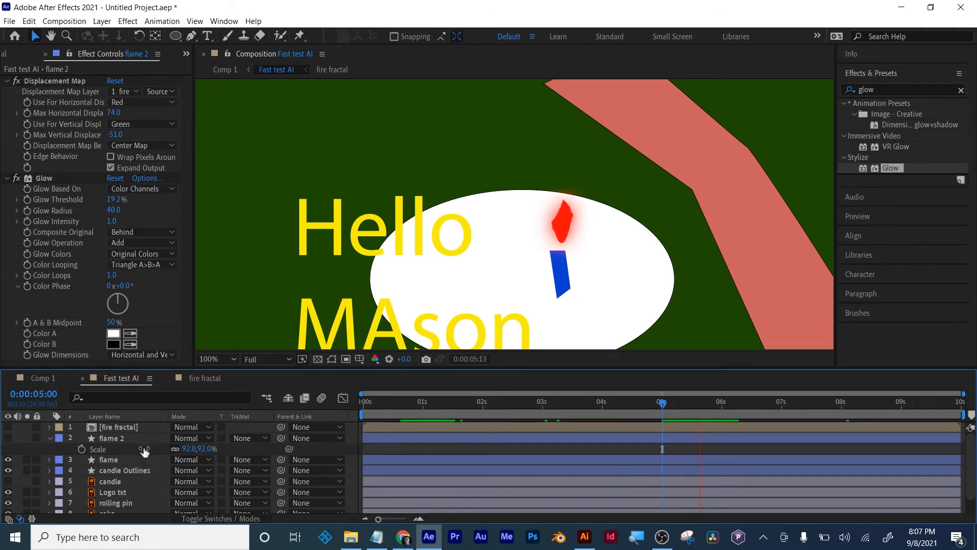
pyautogui.click(8, 438)
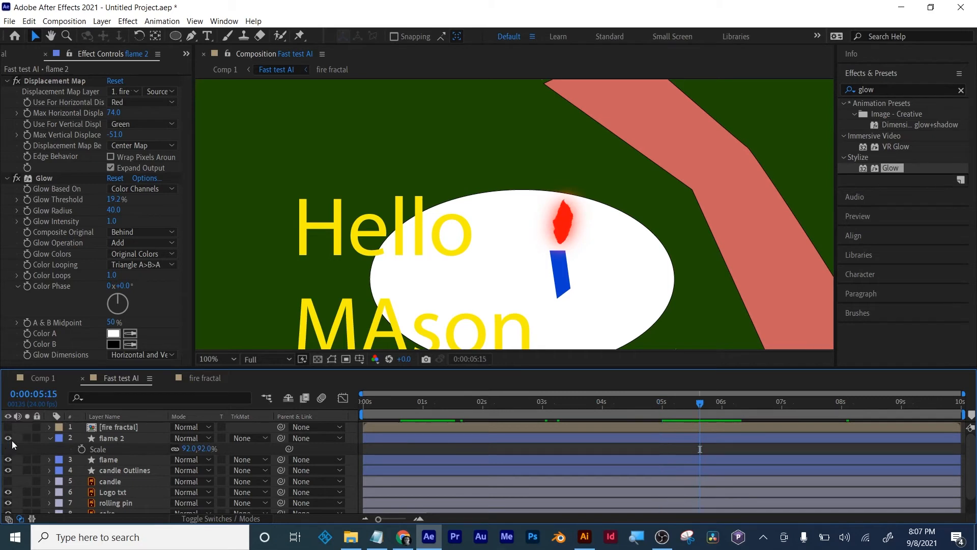
pyautogui.click(50, 438)
pyautogui.moveTo(587, 403); pyautogui.dragTo(900, 403)
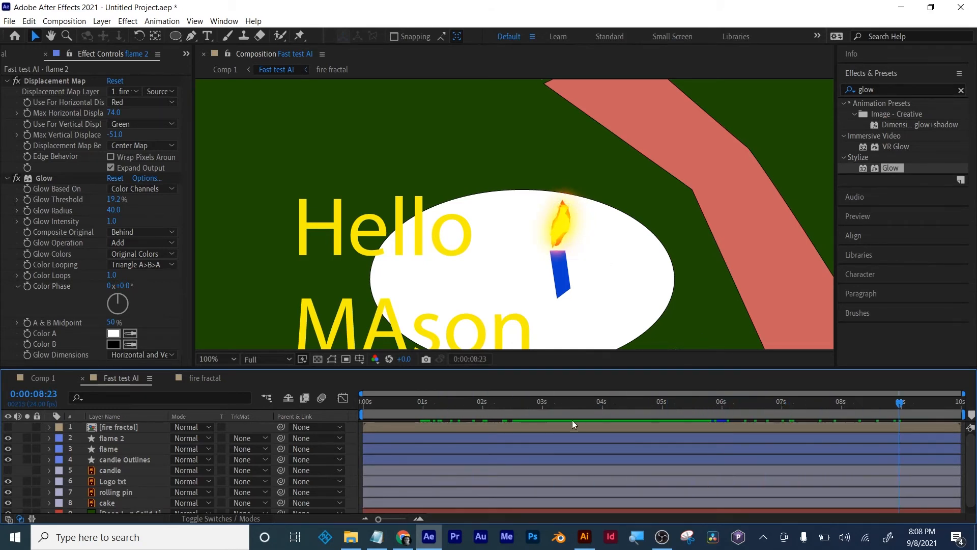
pyautogui.press(',')
pyautogui.hotkey('ctrl', 's')
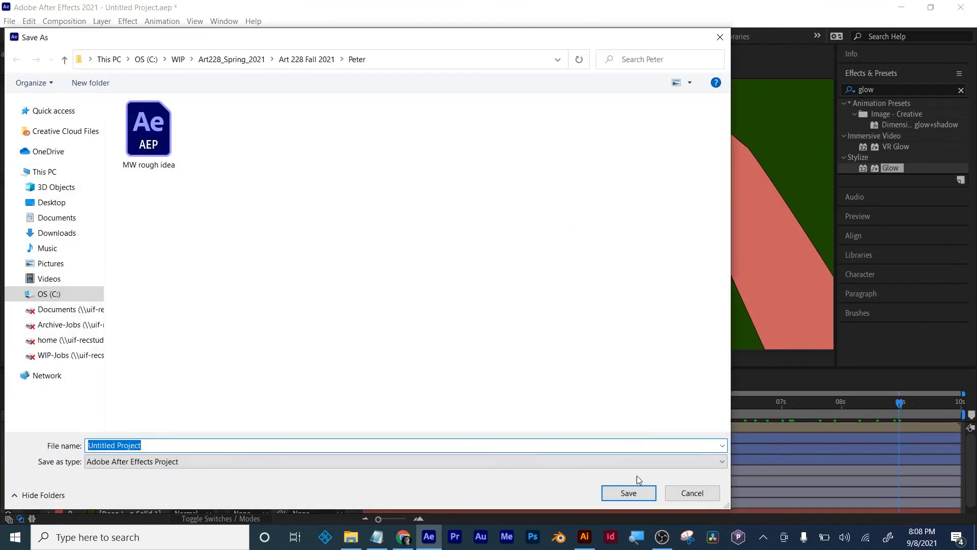
pyautogui.click(690, 492)
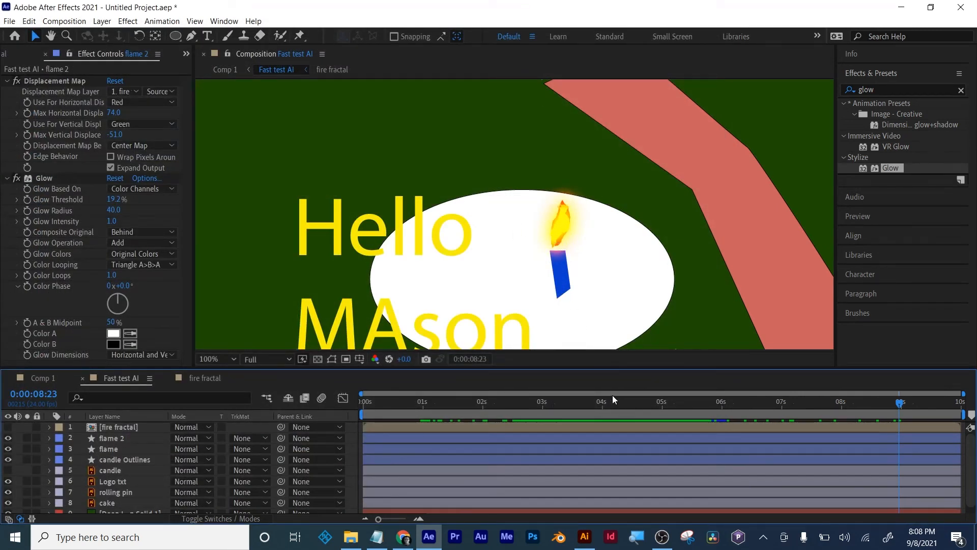
# - Hide flame 2 and inspect the original flame layer at 0:00:02:15
pyautogui.moveTo(625, 399); pyautogui.dragTo(522, 408)
pyautogui.click(7, 437)
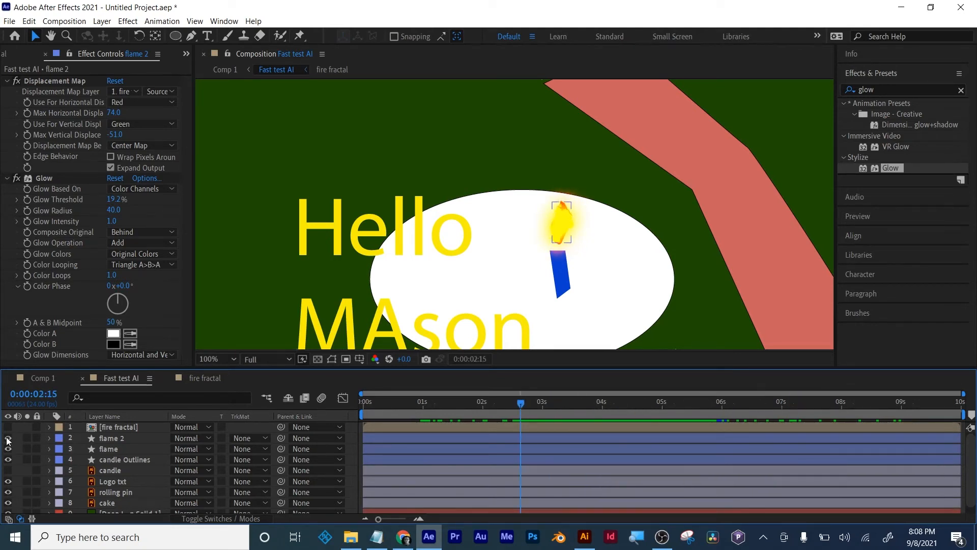
pyautogui.click(105, 438)
pyautogui.click(101, 446)
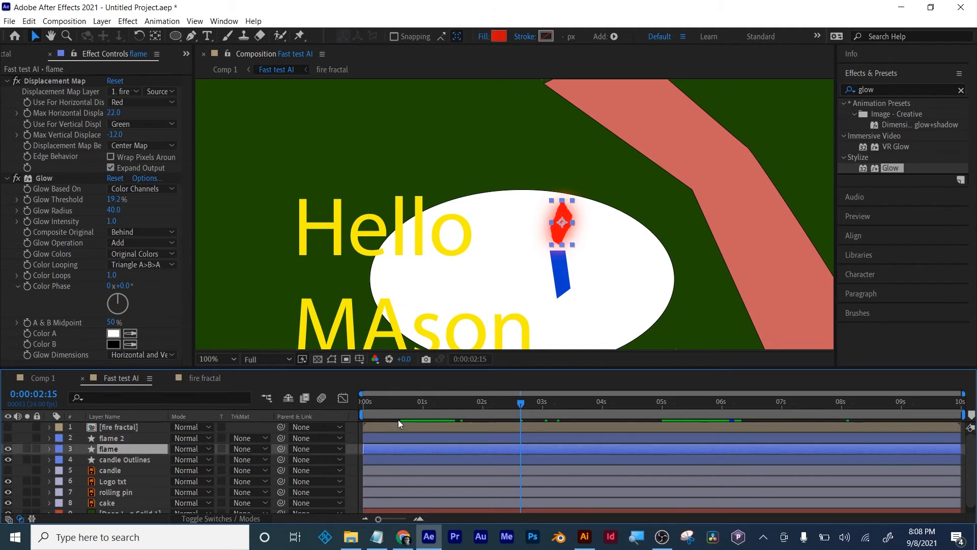
pyautogui.click(378, 409)
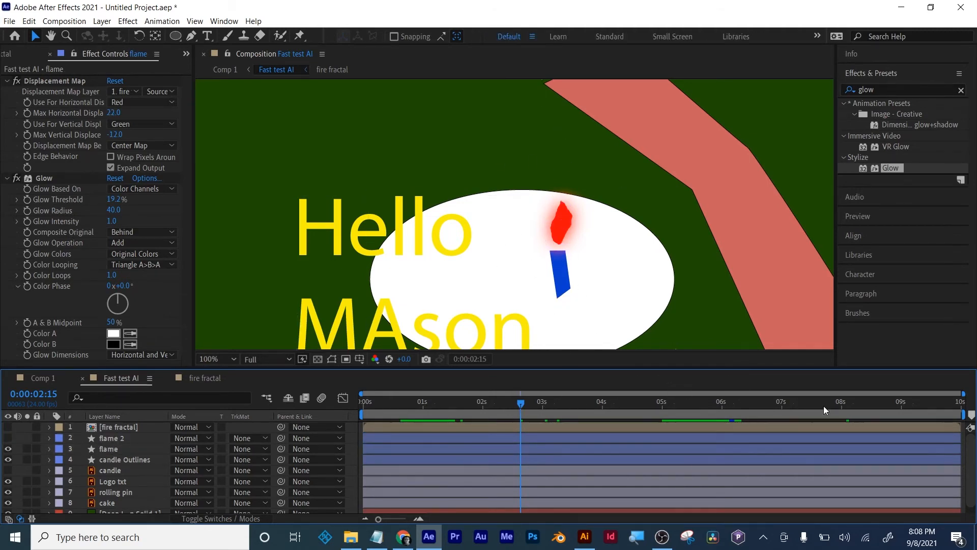
pyautogui.scroll(-1, 514, 266)
pyautogui.scroll(1, 515, 267)
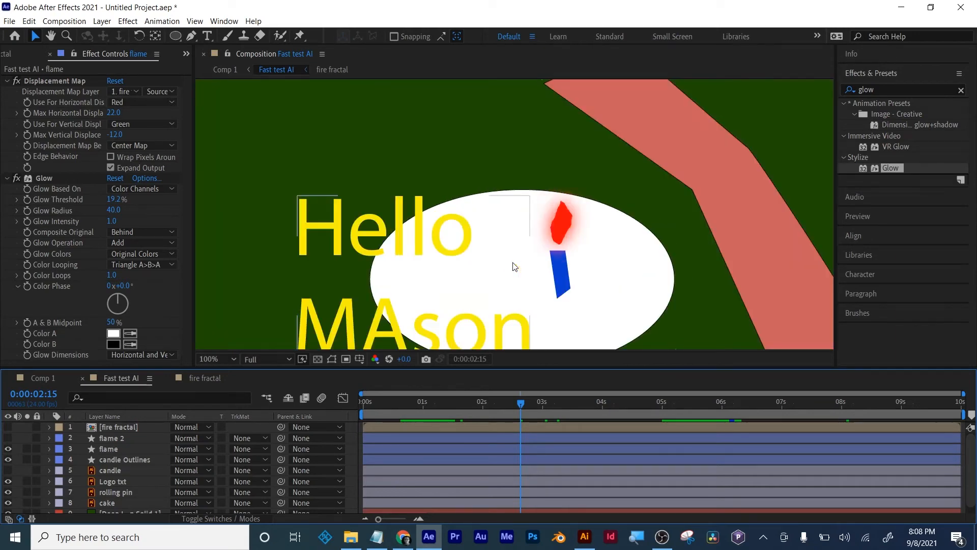
pyautogui.hotkey('ctrl', 's')
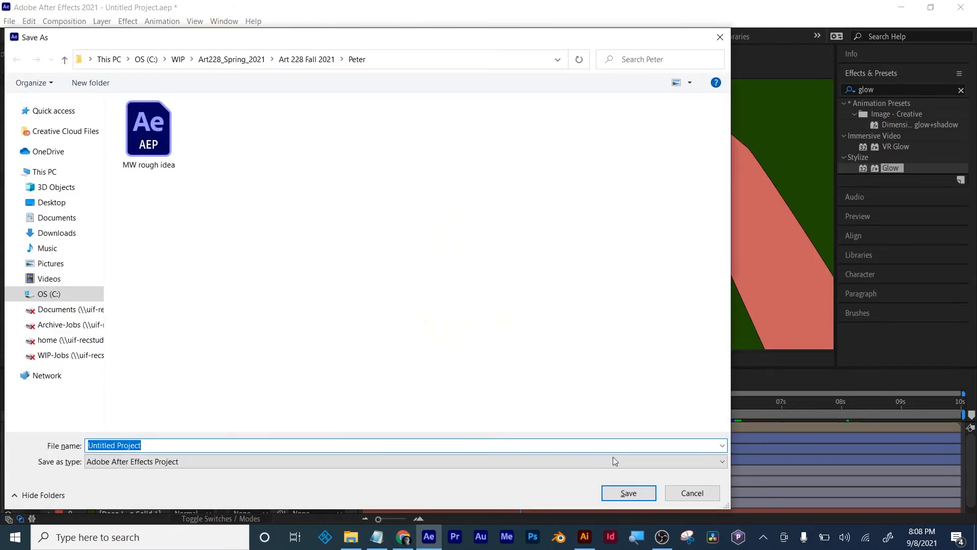
pyautogui.click(709, 491)
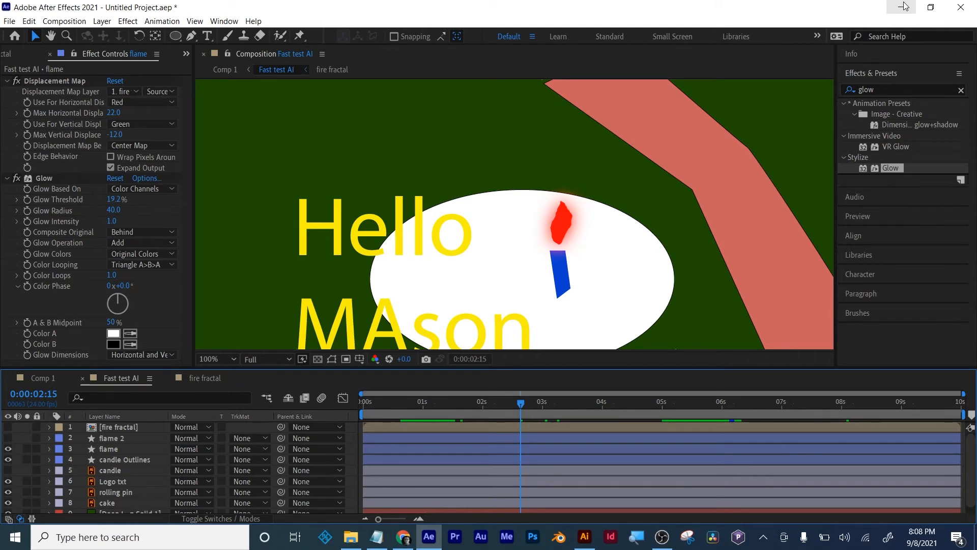
# - Look through the fire fractal composition up to 0:00:03:11 and return to the main Comp 1
pyautogui.click(200, 378)
pyautogui.click(432, 403)
pyautogui.moveTo(422, 403); pyautogui.dragTo(558, 403)
pyautogui.click(118, 378)
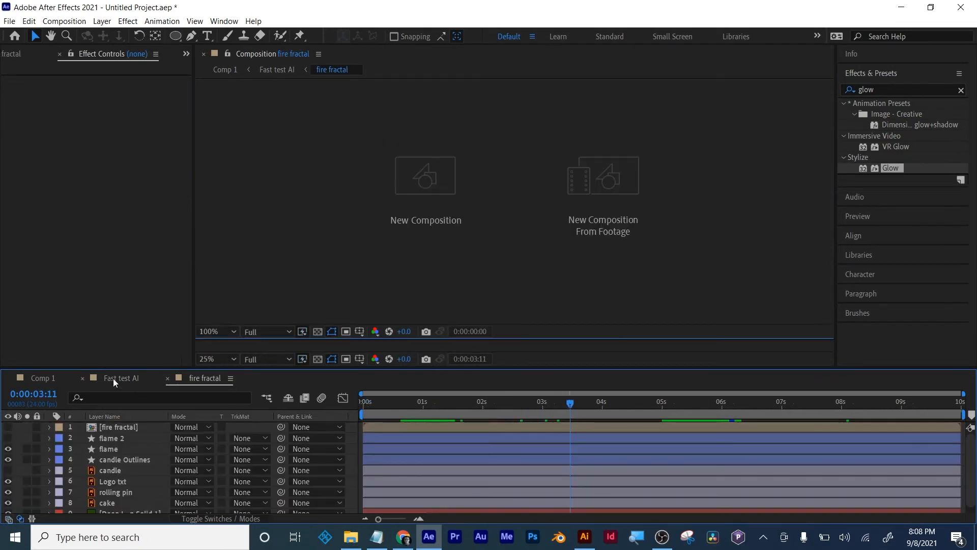
pyautogui.click(53, 376)
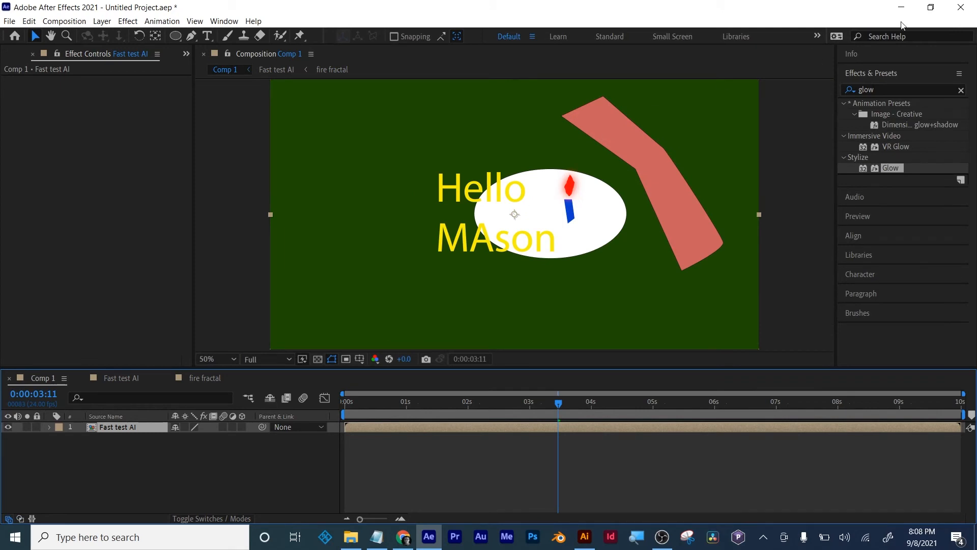
# - Close the current project without saving it
pyautogui.click(9, 21)
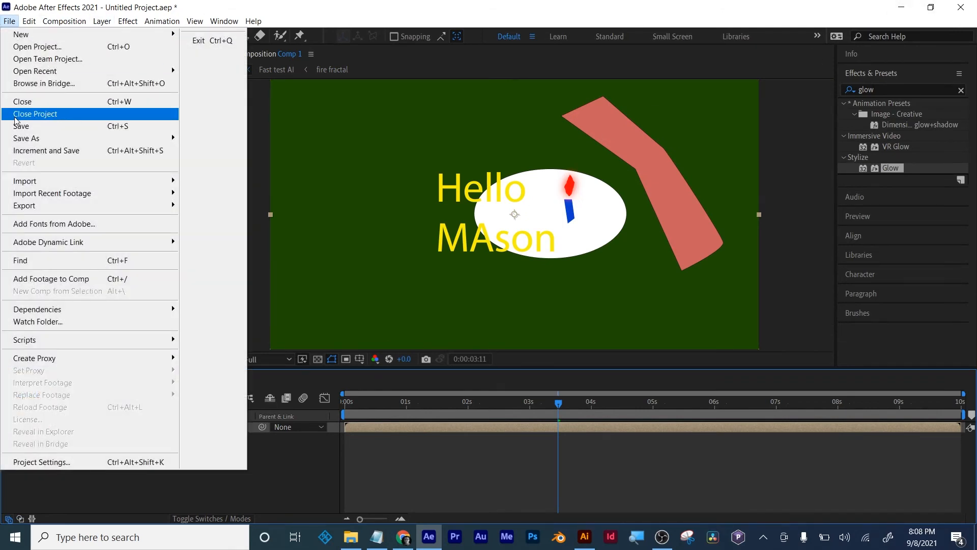
pyautogui.click(15, 116)
pyautogui.click(505, 283)
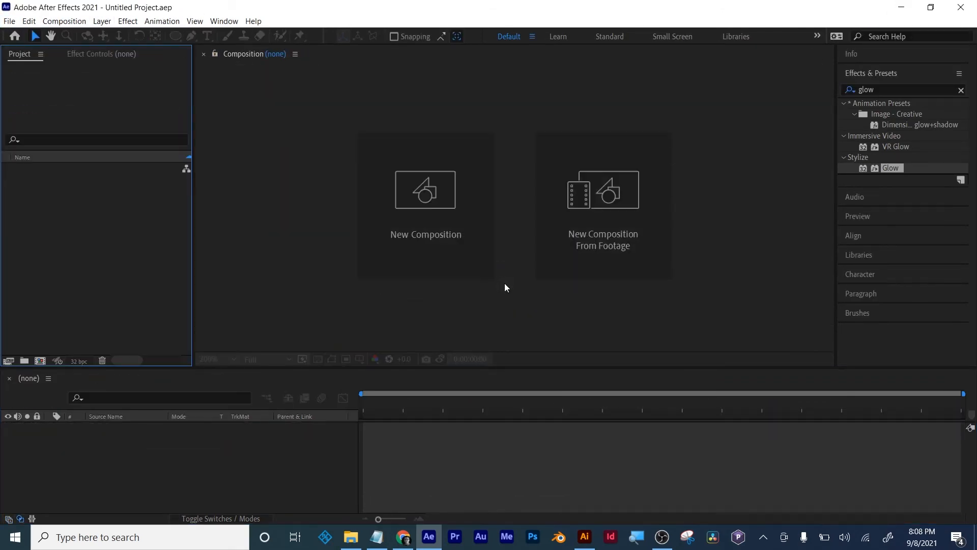
# - Create a new 1920 x 1080 composition lasting 10 seconds at 24 fps
pyautogui.click(40, 360)
pyautogui.click(608, 410)
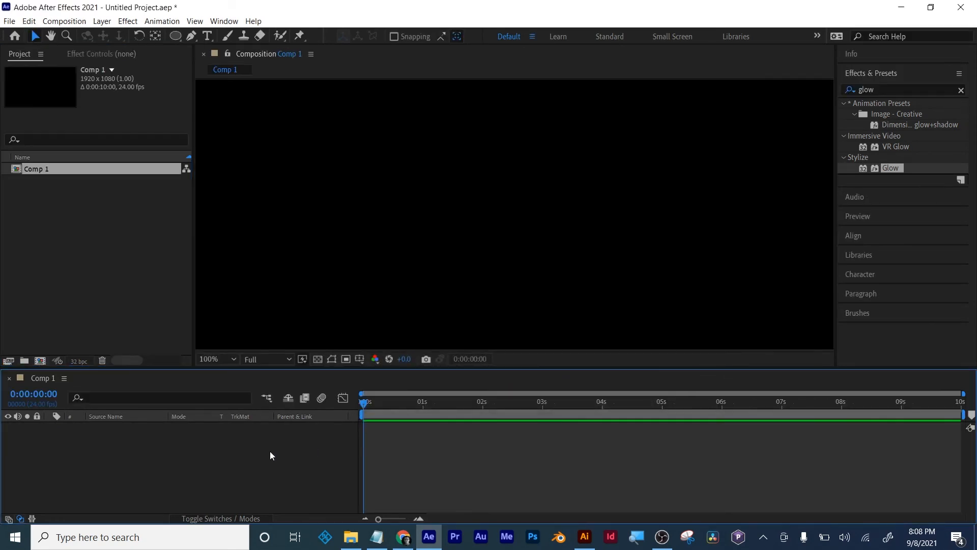
# - Draw an orange circle in the middle of the composition and keyframe its Scale at 0% at 0:00:00:00
pyautogui.click(175, 36)
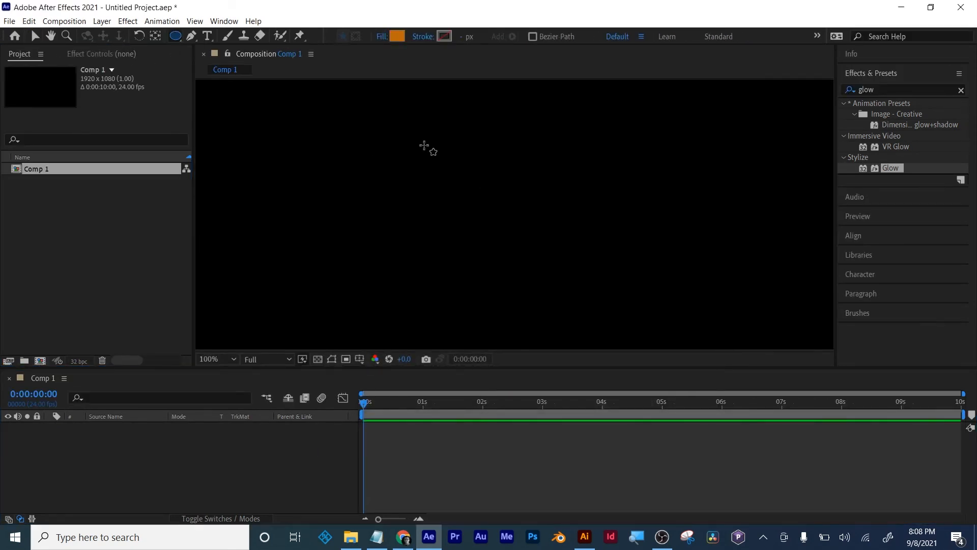
pyautogui.moveTo(434, 150); pyautogui.dragTo(588, 270)
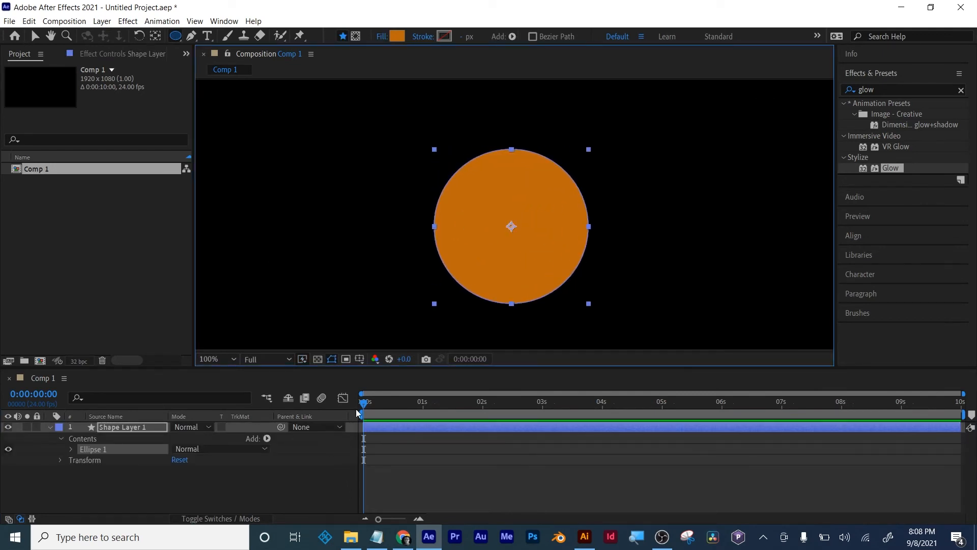
pyautogui.press('s')
pyautogui.click(82, 439)
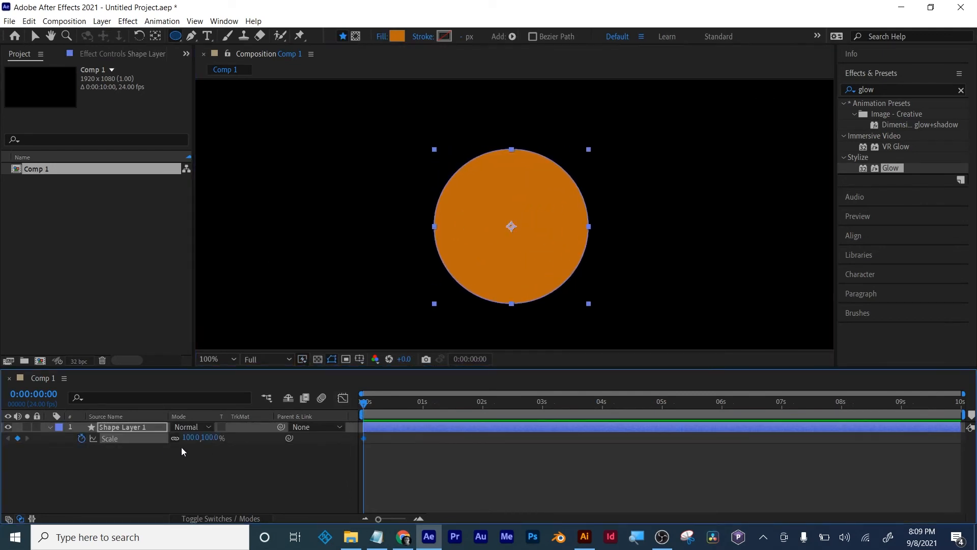
pyautogui.click(185, 438)
pyautogui.write('0')
pyautogui.press('Return')
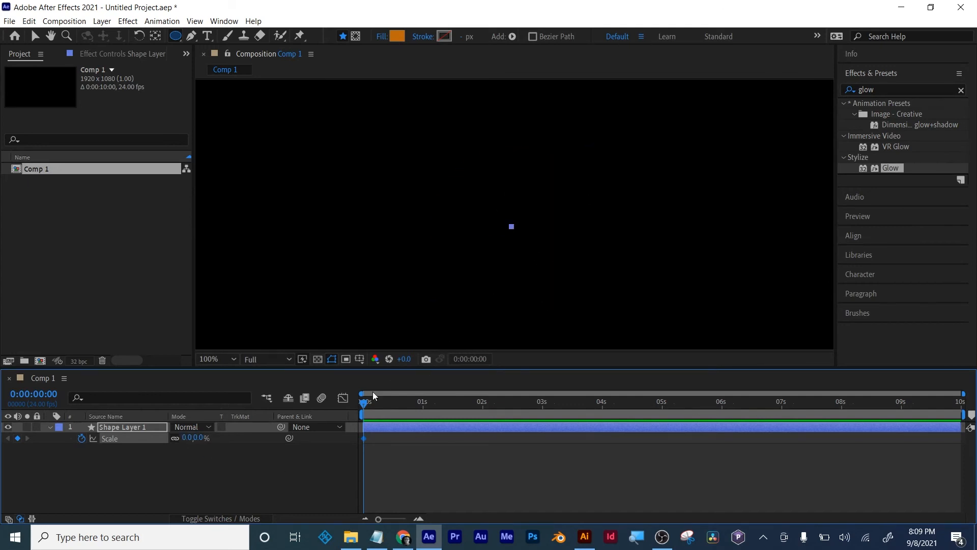
# - Keyframe the circle's Scale to 100% at 0:00:00:20 and back to 0% at 0:00:01:14
pyautogui.moveTo(367, 404); pyautogui.dragTo(413, 402)
pyautogui.click(197, 437)
pyautogui.write('100')
pyautogui.press('Return')
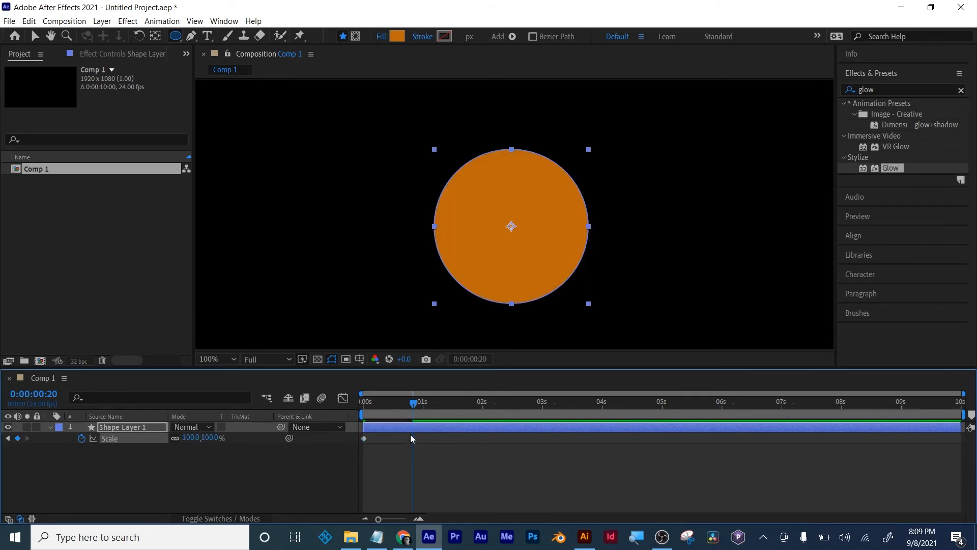
pyautogui.moveTo(416, 402); pyautogui.dragTo(458, 402)
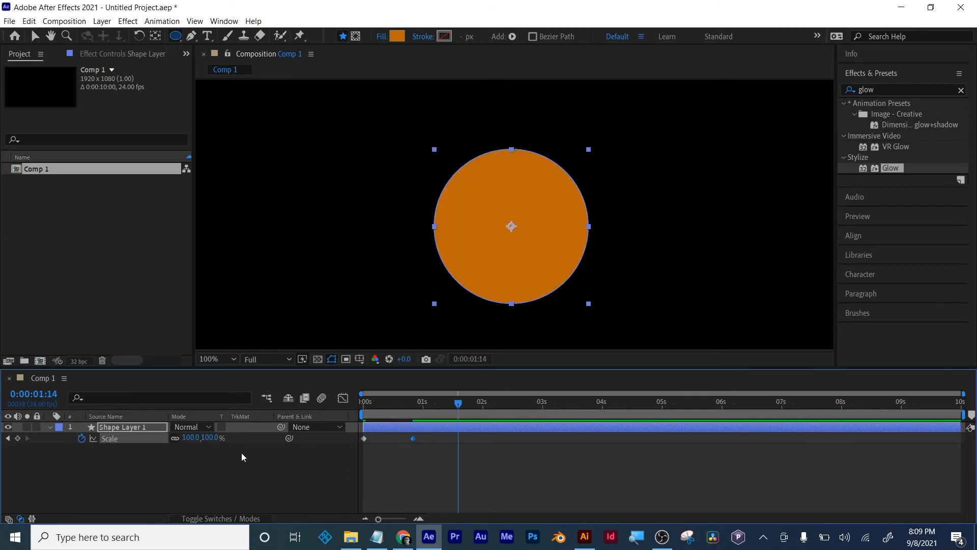
pyautogui.click(209, 438)
pyautogui.press('Return')
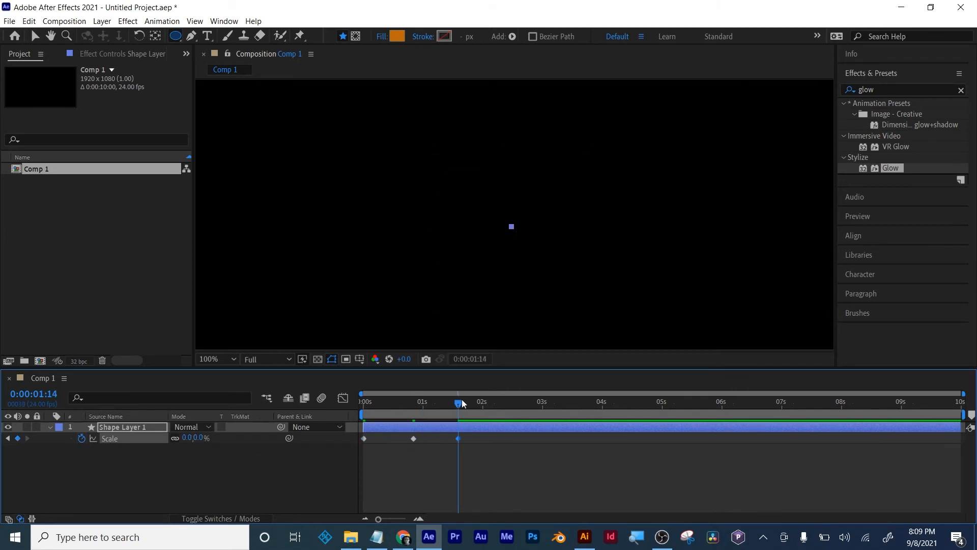
# - Delay the last Scale keyframe slightly to 0:00:01:16, previewing the animation before and after the change
pyautogui.press('Home')
pyautogui.press('space')
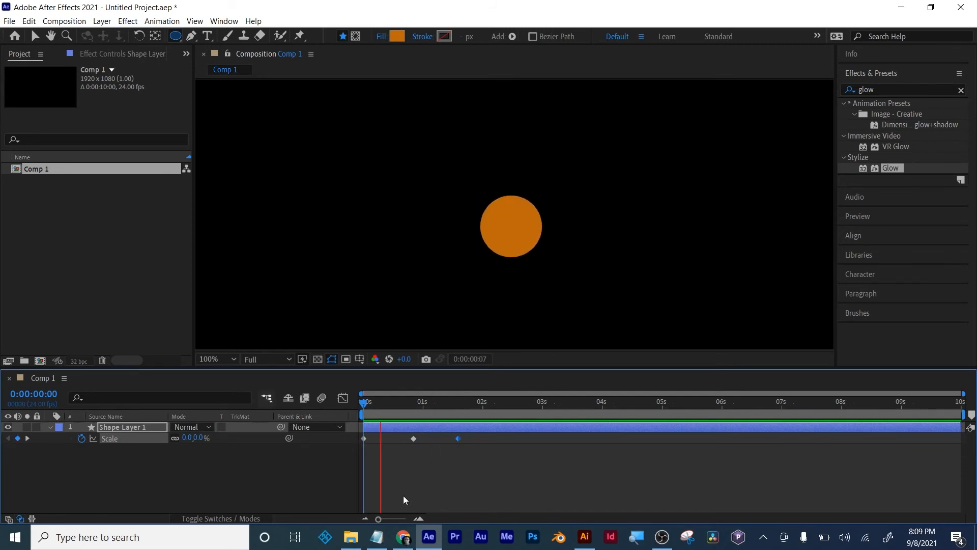
pyautogui.press('space')
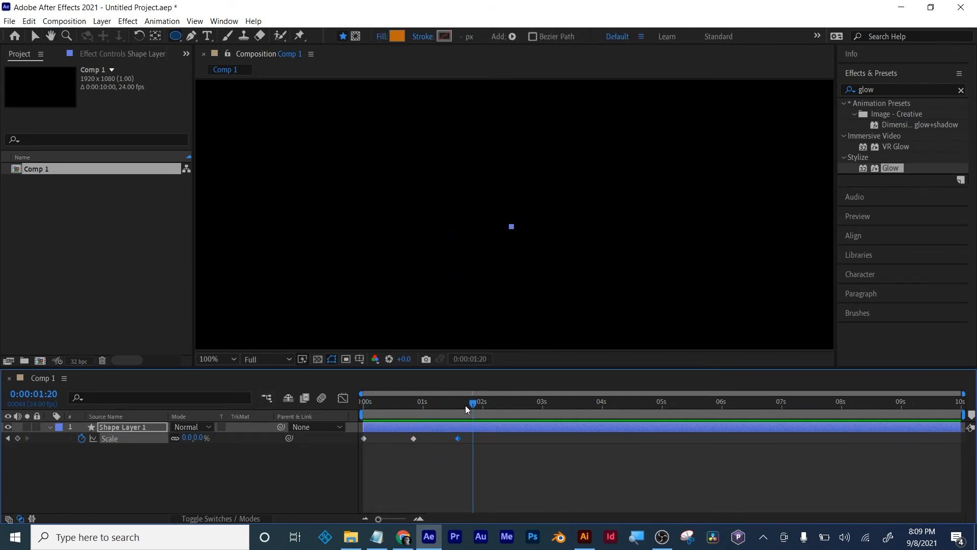
pyautogui.moveTo(457, 438); pyautogui.dragTo(463, 438)
pyautogui.press('space')
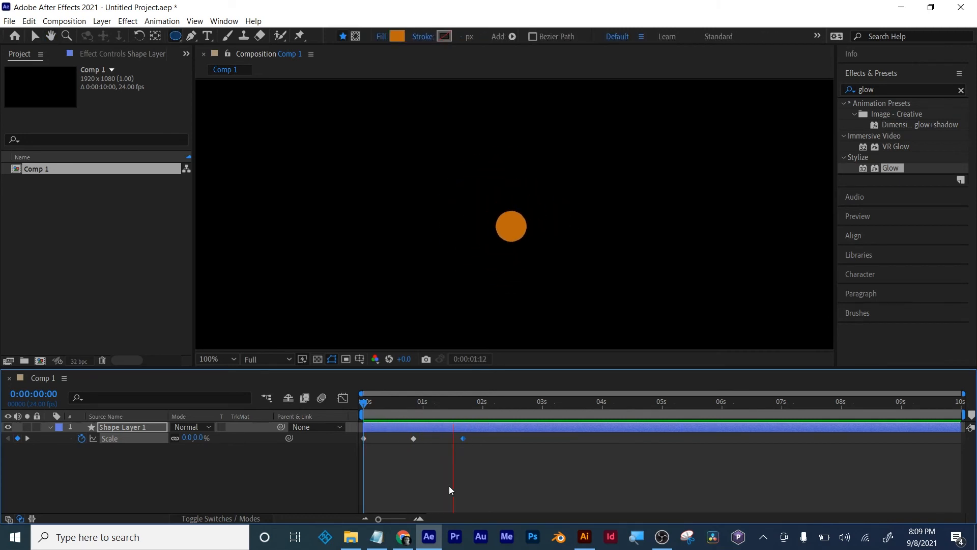
pyautogui.press('space')
# - Select all three Scale keyframes, shorten the work area to end just before 3 seconds, and preview the loop
pyautogui.moveTo(506, 436); pyautogui.dragTo(347, 454)
pyautogui.moveTo(963, 414); pyautogui.dragTo(534, 411)
pyautogui.click(645, 413)
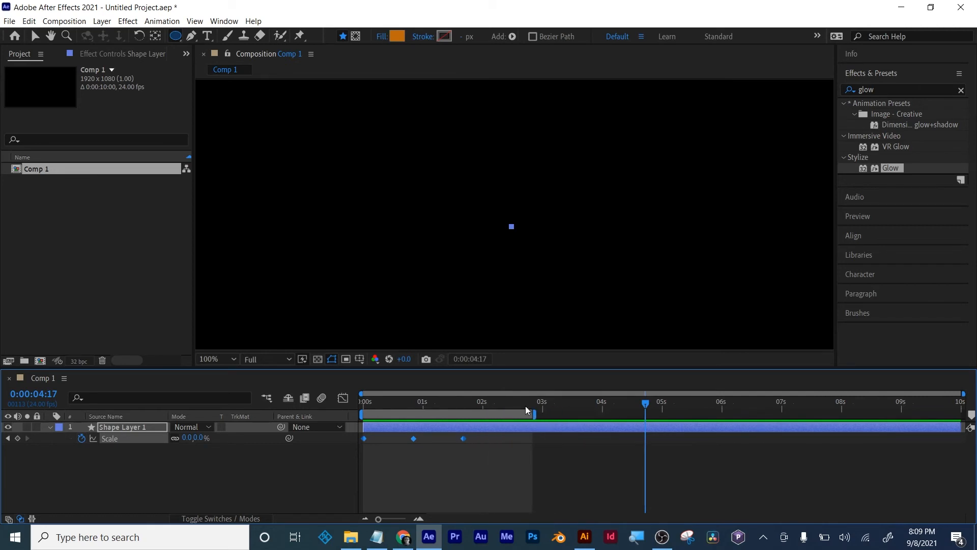
pyautogui.press('space')
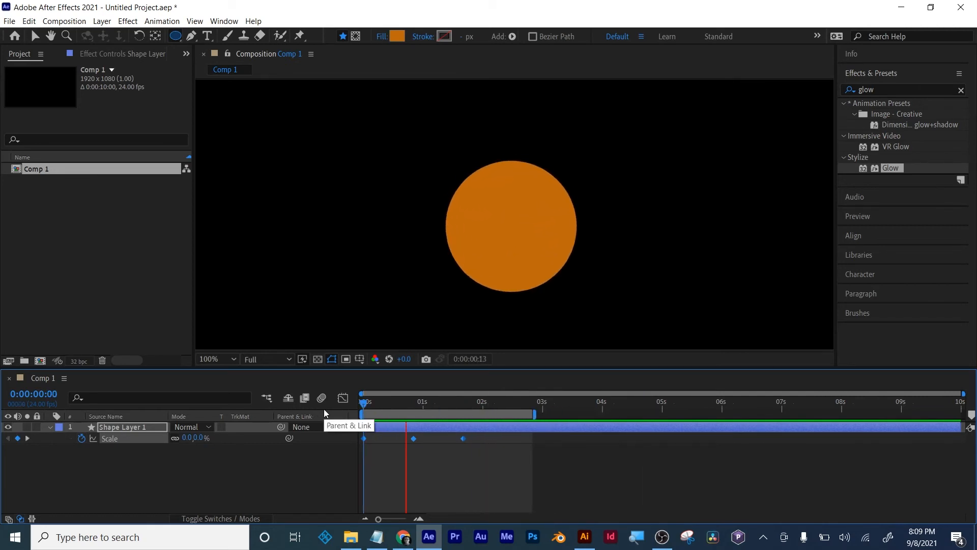
pyautogui.press('space')
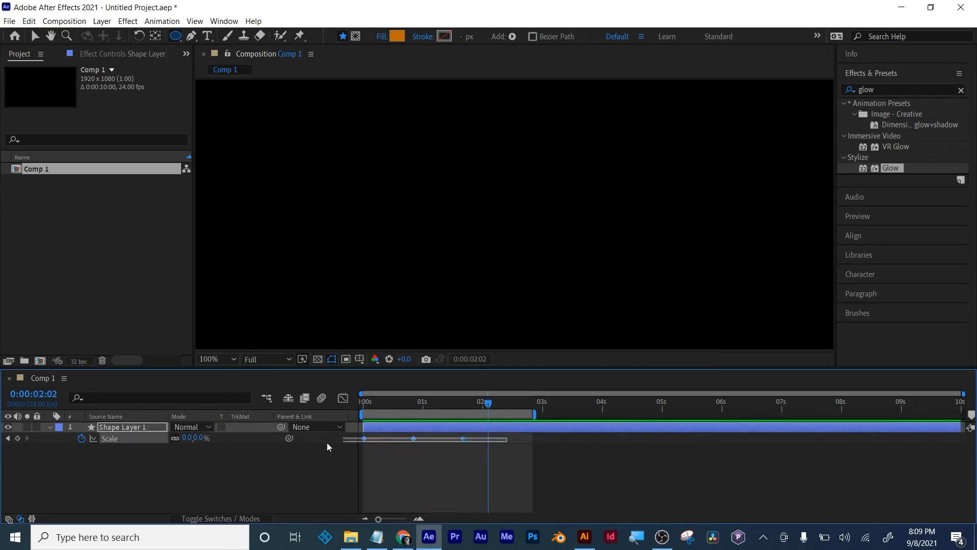
# - Apply Easy Ease to the three selected Scale keyframes and preview the result from the start
pyautogui.rightClick(413, 438)
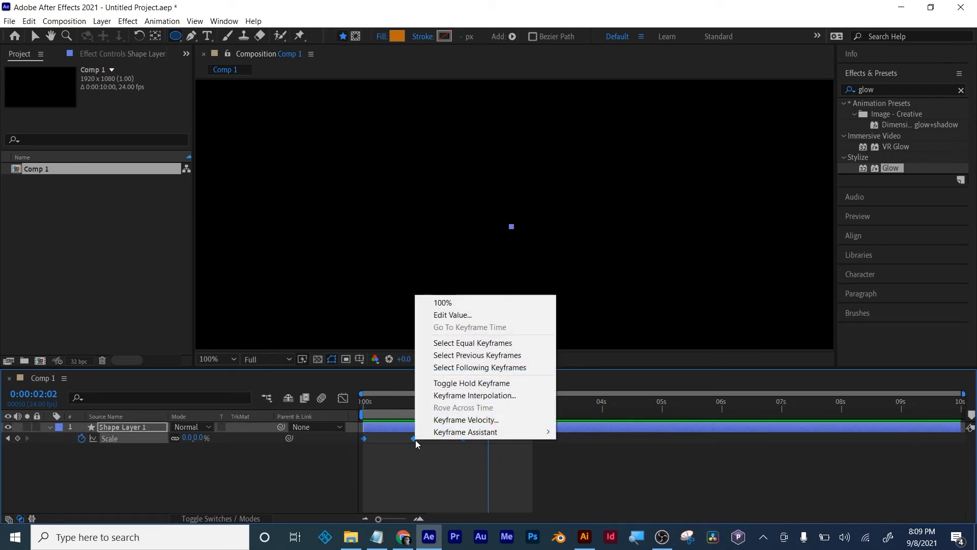
pyautogui.moveTo(471, 431)
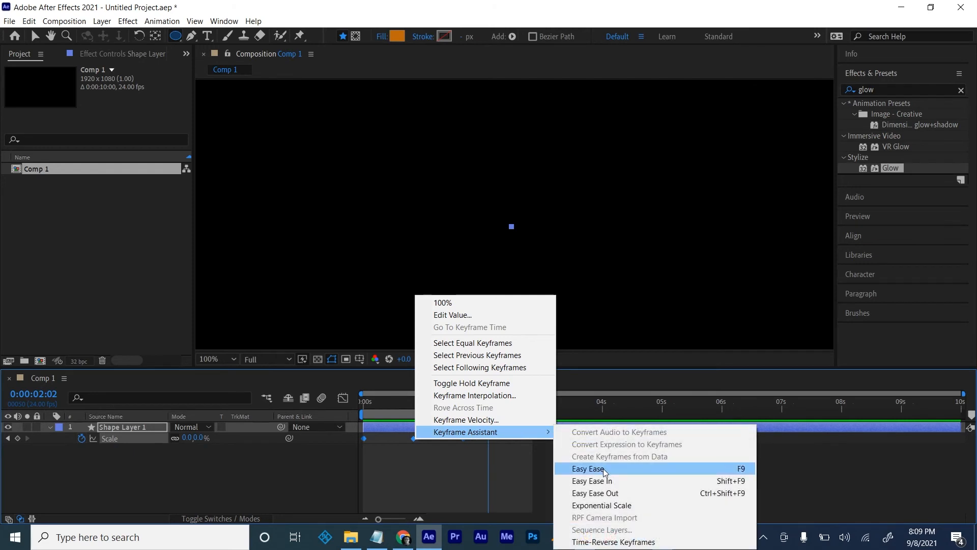
pyautogui.click(605, 469)
pyautogui.click(362, 402)
pyautogui.press('space')
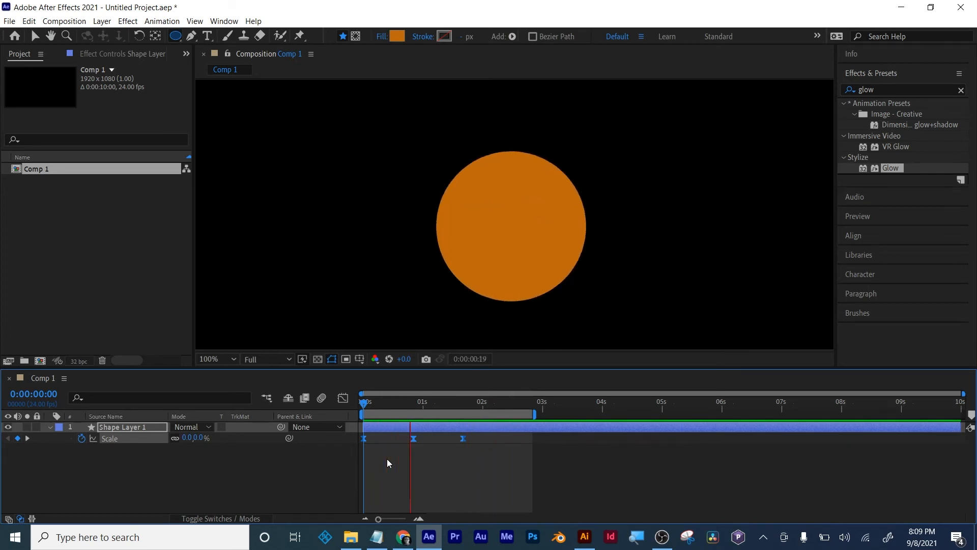
pyautogui.press('space')
# - Reshape the Scale speed graph so growth peaks sharply near the start and eases gradually into the 0:00:00:20 keyframe, and preview it
pyautogui.click(343, 397)
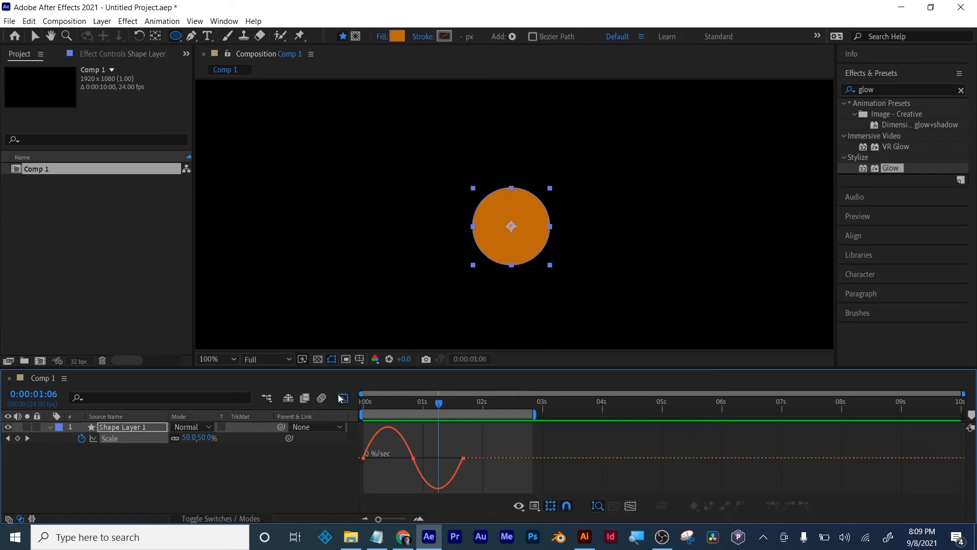
pyautogui.click(631, 506)
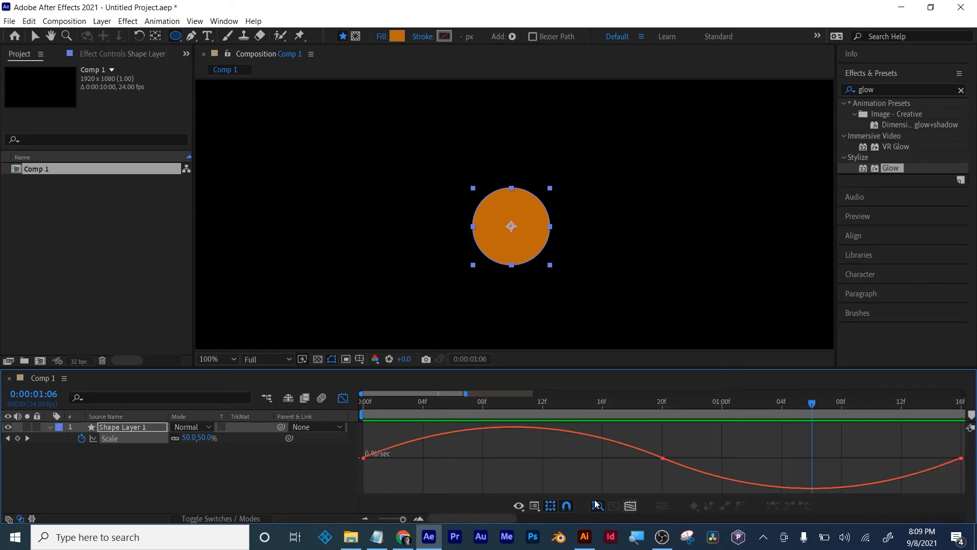
pyautogui.moveTo(370, 411); pyautogui.dragTo(658, 407)
pyautogui.click(661, 457)
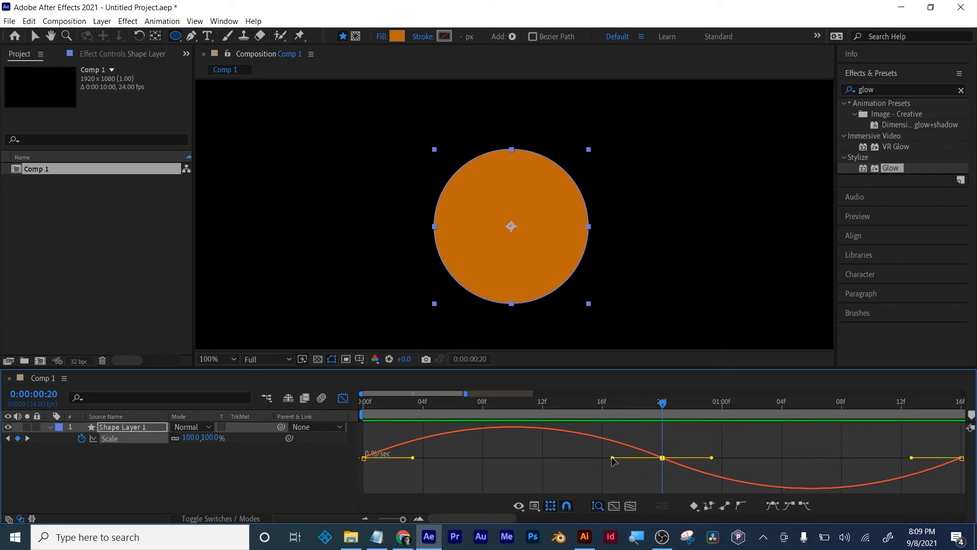
pyautogui.moveTo(613, 458); pyautogui.dragTo(497, 457)
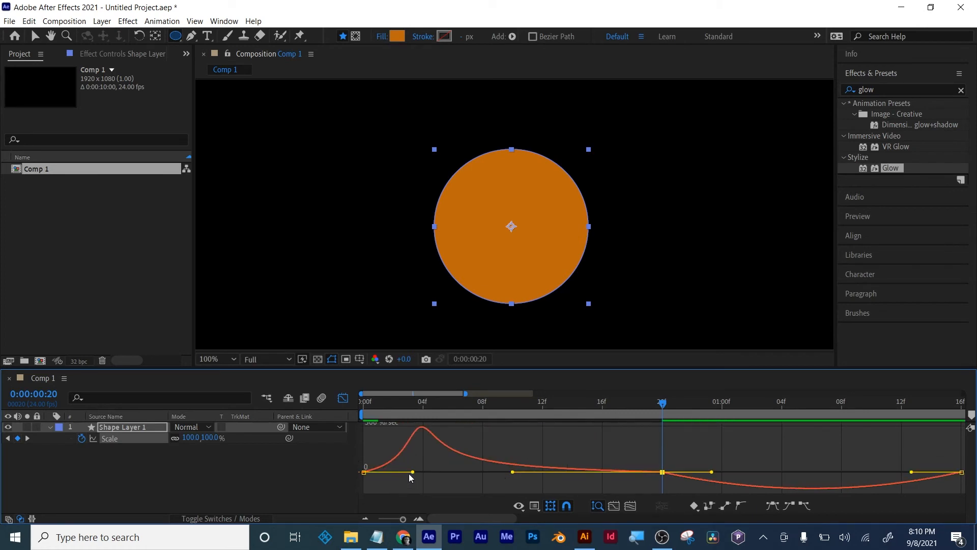
pyautogui.moveTo(413, 474); pyautogui.dragTo(381, 472)
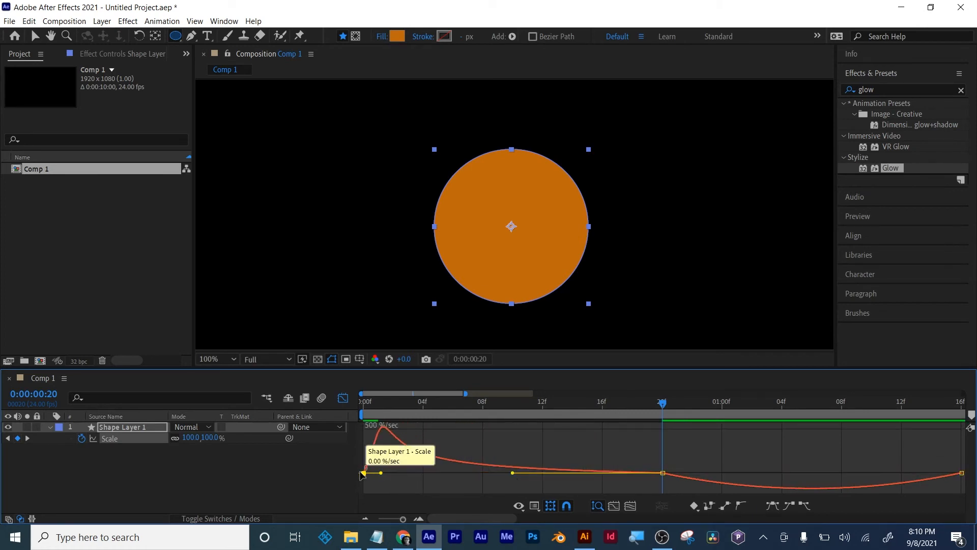
pyautogui.moveTo(486, 402); pyautogui.dragTo(364, 403)
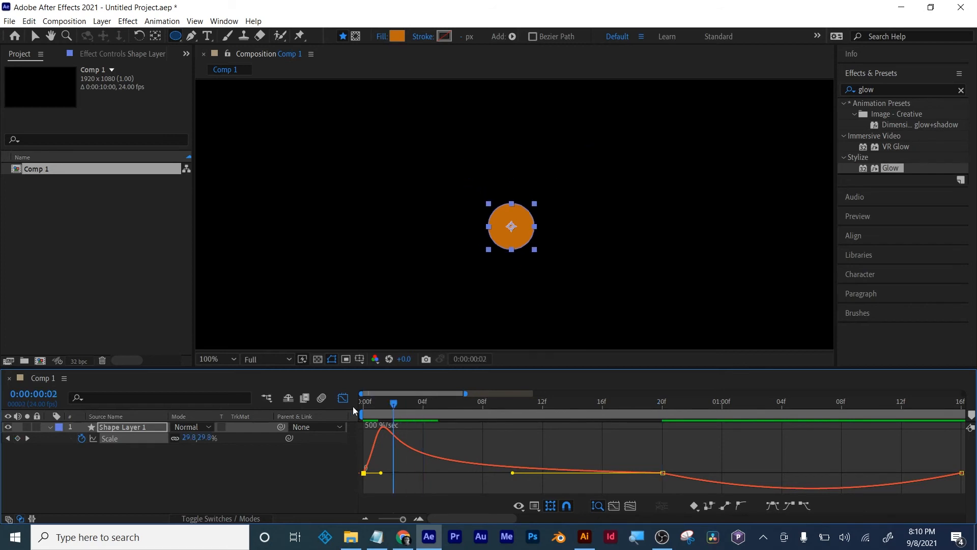
pyautogui.press('space')
pyautogui.press('space')
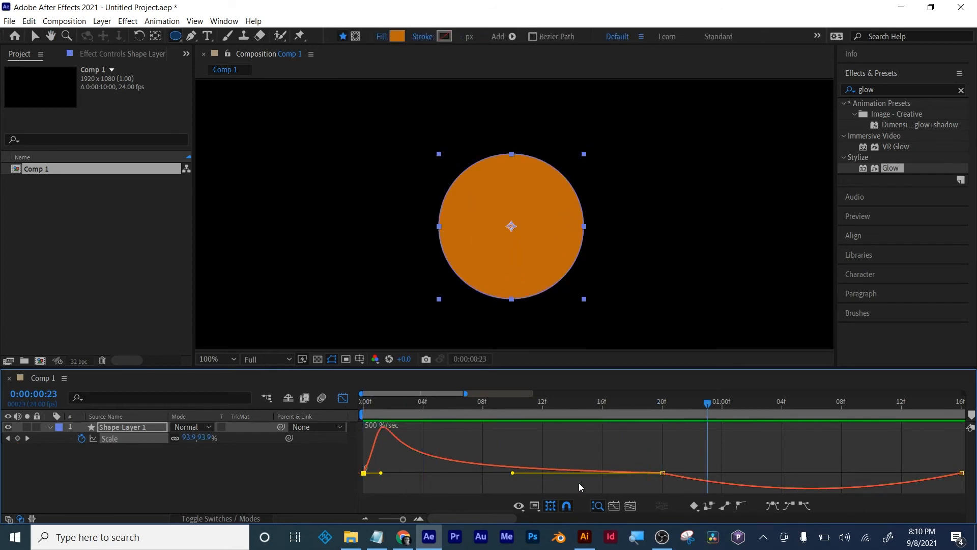
# - Adjust the middle and last Scale keyframes' ease handles so the shrinking speed peaks late, close to the final keyframe, and preview it
pyautogui.moveTo(402, 522); pyautogui.dragTo(399, 522)
pyautogui.click(640, 476)
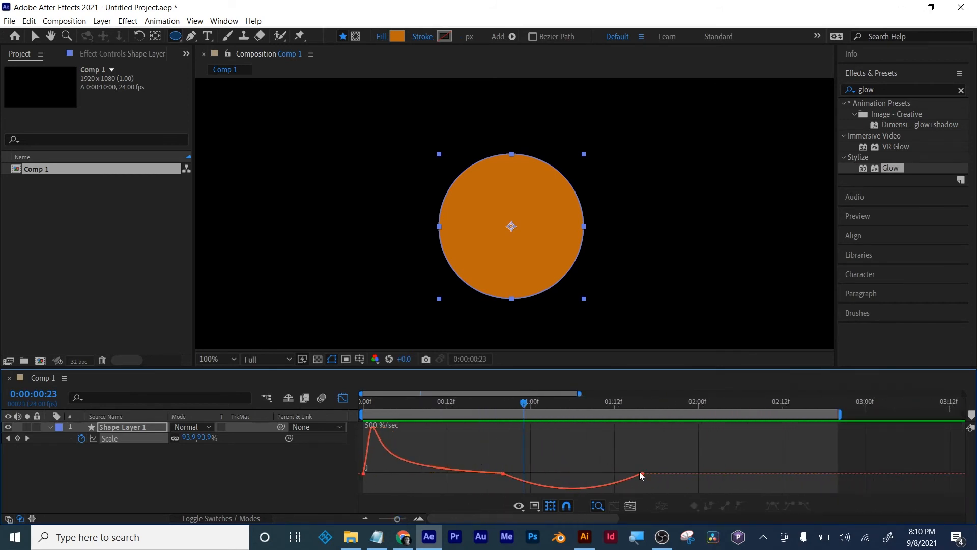
pyautogui.click(642, 474)
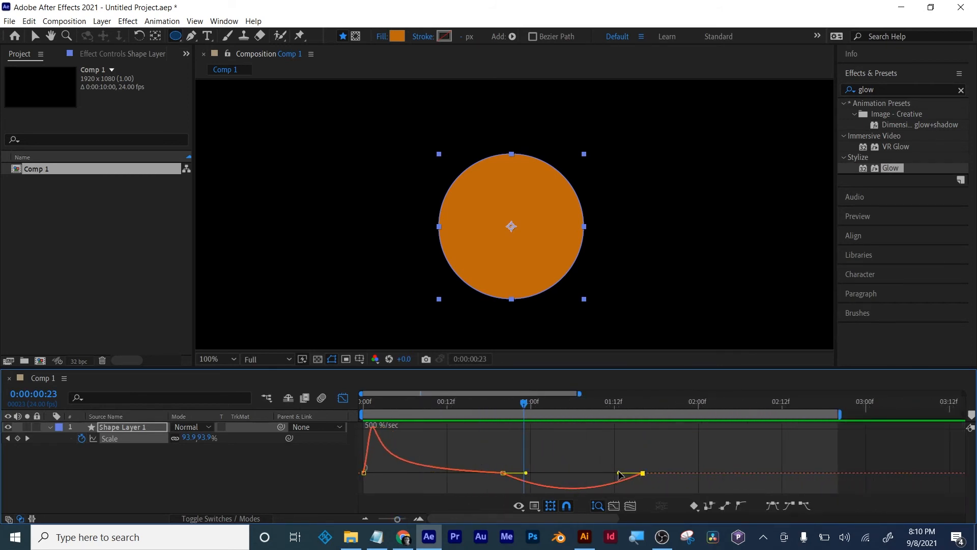
pyautogui.moveTo(619, 473); pyautogui.dragTo(632, 474)
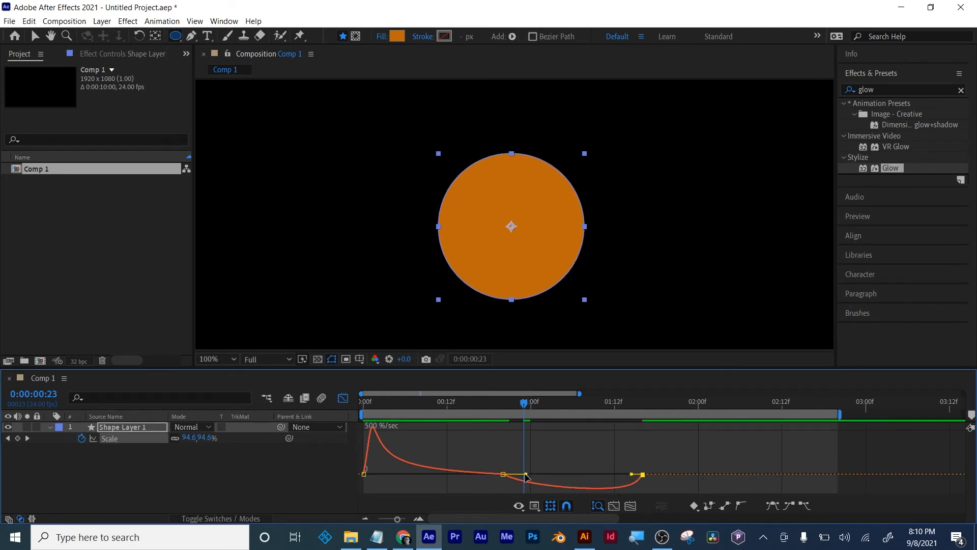
pyautogui.moveTo(525, 474); pyautogui.dragTo(537, 474)
pyautogui.moveTo(427, 405); pyautogui.dragTo(361, 409)
pyautogui.press('space')
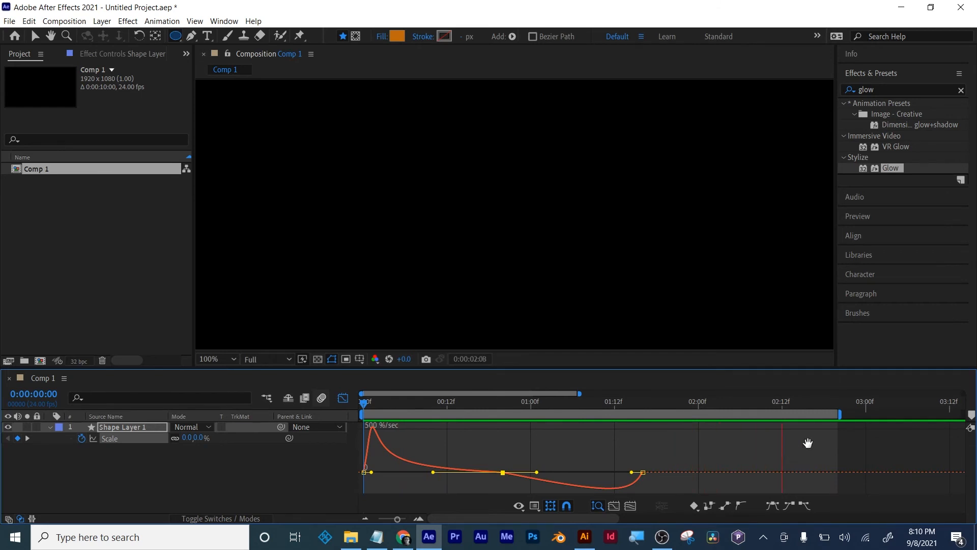
pyautogui.press('space')
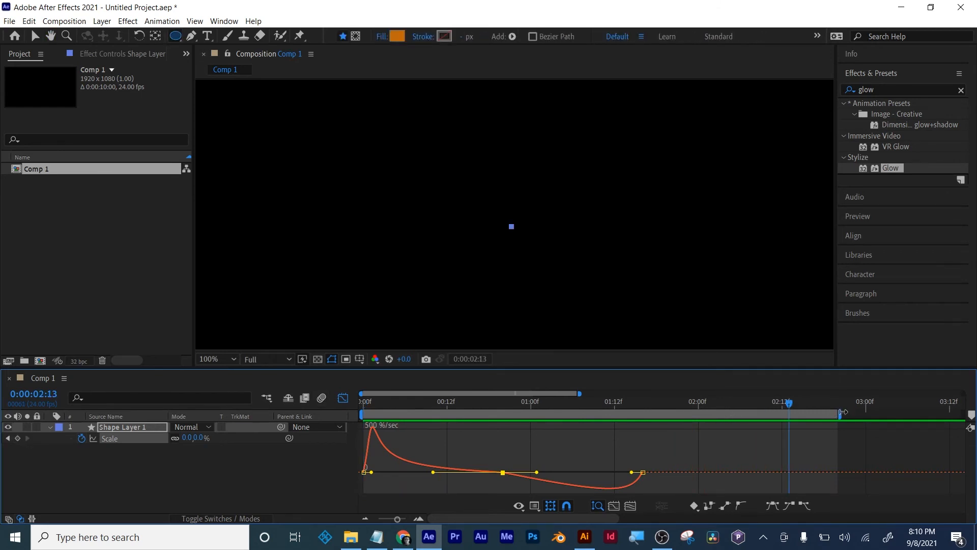
# - Shorten the work area to end just after the last Scale keyframe, before 2 seconds, and preview the loop
pyautogui.moveTo(841, 413); pyautogui.dragTo(672, 413)
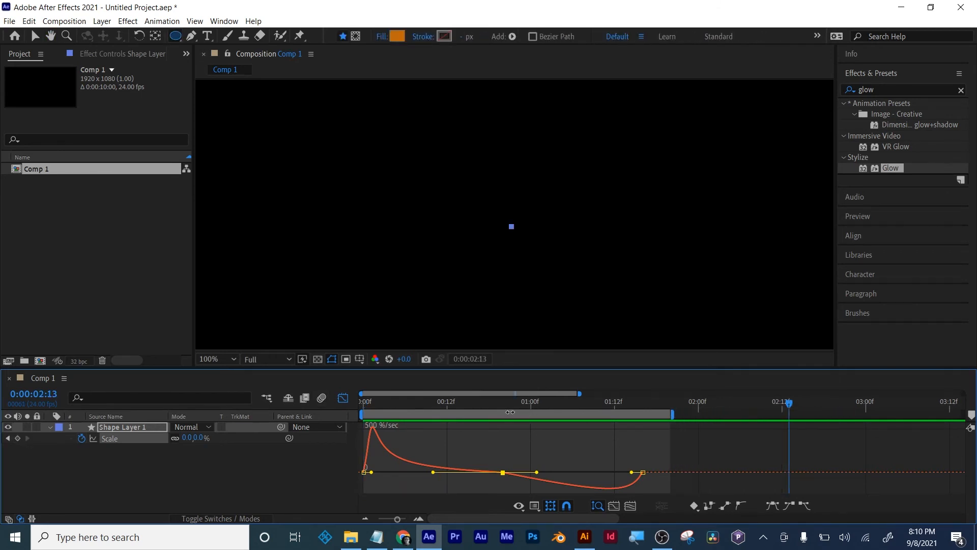
pyautogui.click(362, 403)
pyautogui.press('space')
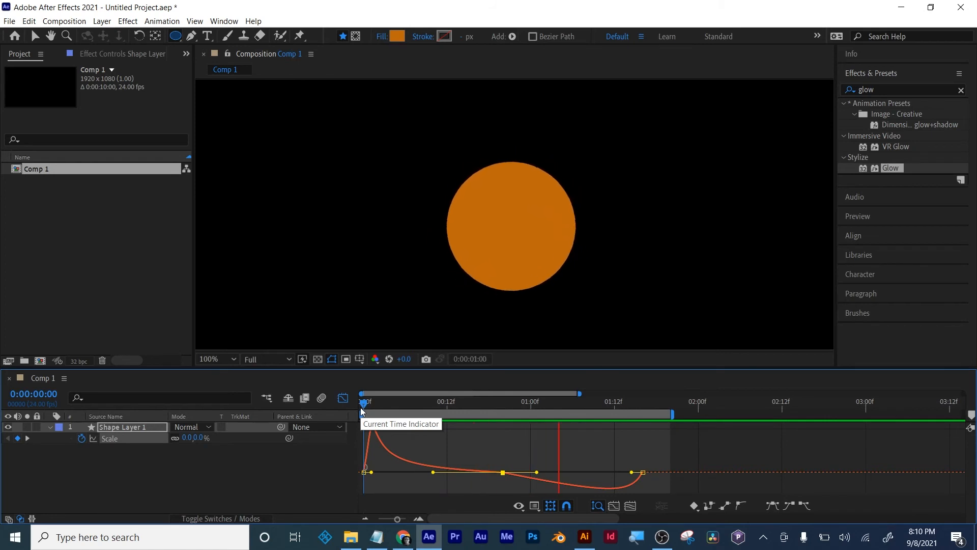
pyautogui.press('space')
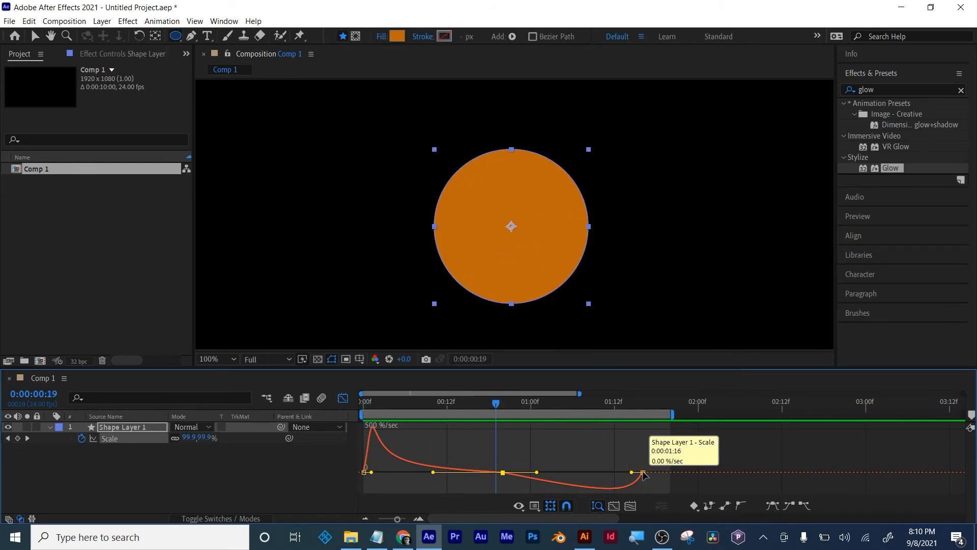
pyautogui.press('space')
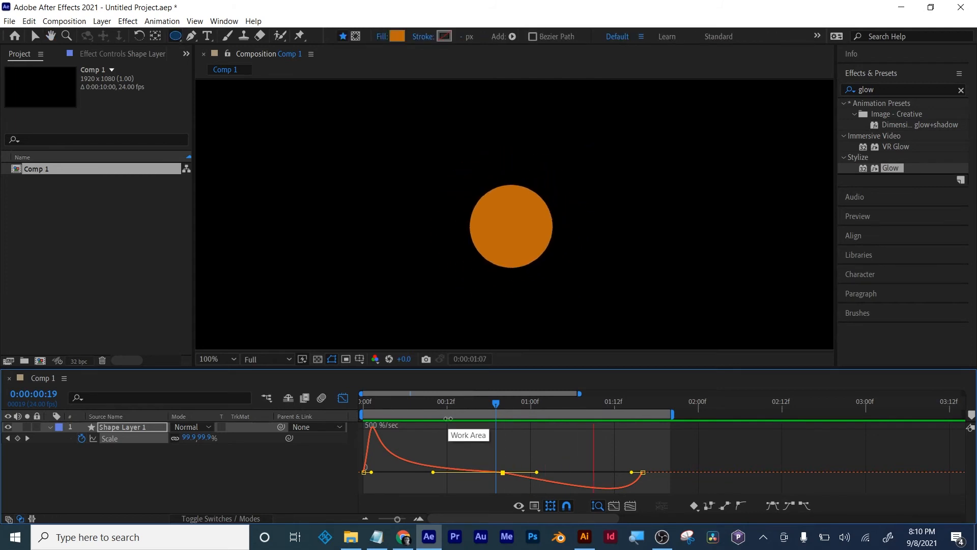
# - Return from the graph to the layer view, duplicate Shape Layer 1, and reveal the copy's keyframes
pyautogui.click(344, 399)
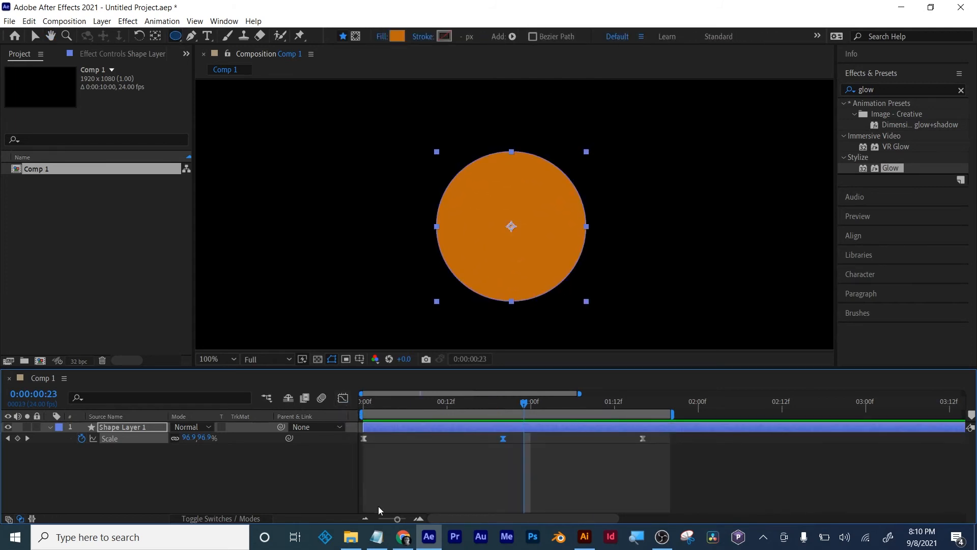
pyautogui.moveTo(396, 519); pyautogui.dragTo(366, 517)
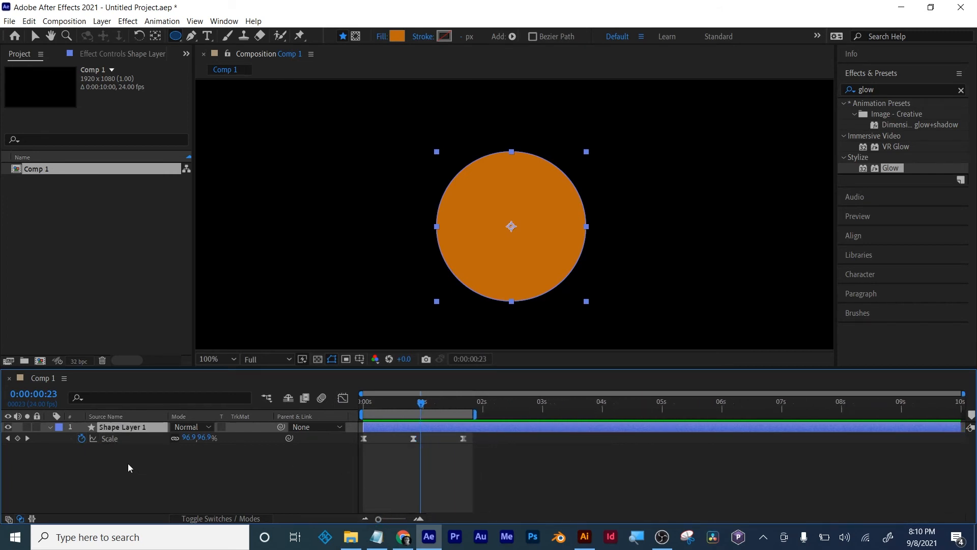
pyautogui.hotkey('ctrl', 'd')
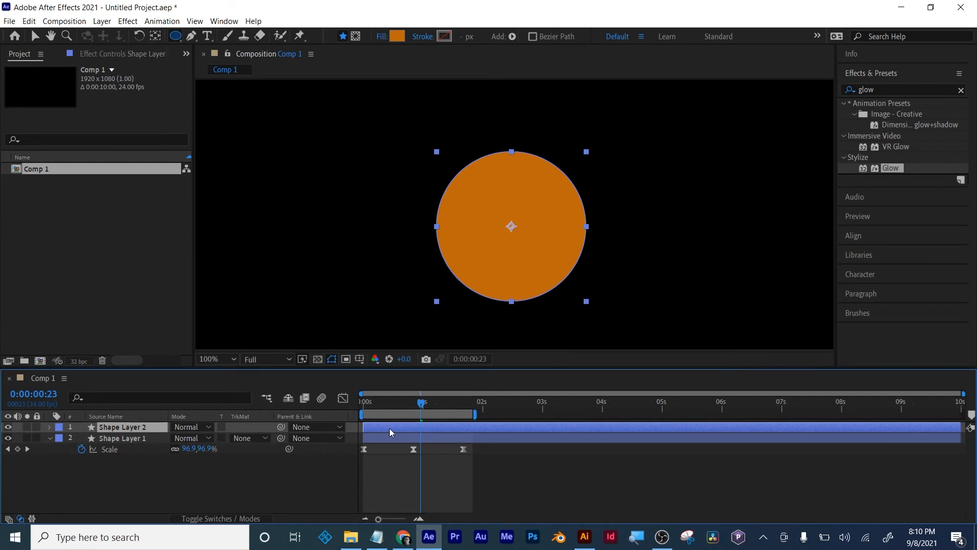
pyautogui.press('u')
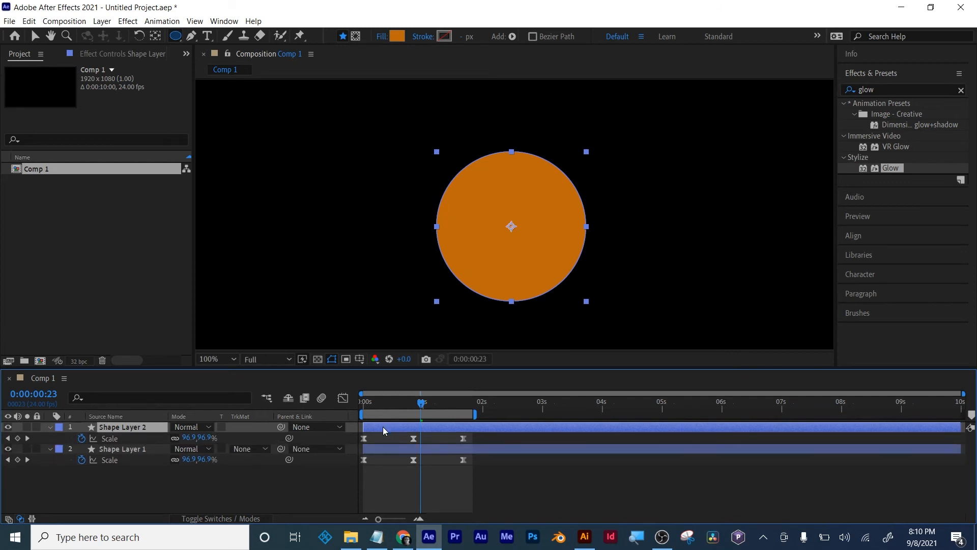
# - Offset Shape Layer 2 to start about four frames in with a blue 0D25BE fill, and preview the two circles
pyautogui.moveTo(365, 404); pyautogui.dragTo(395, 425)
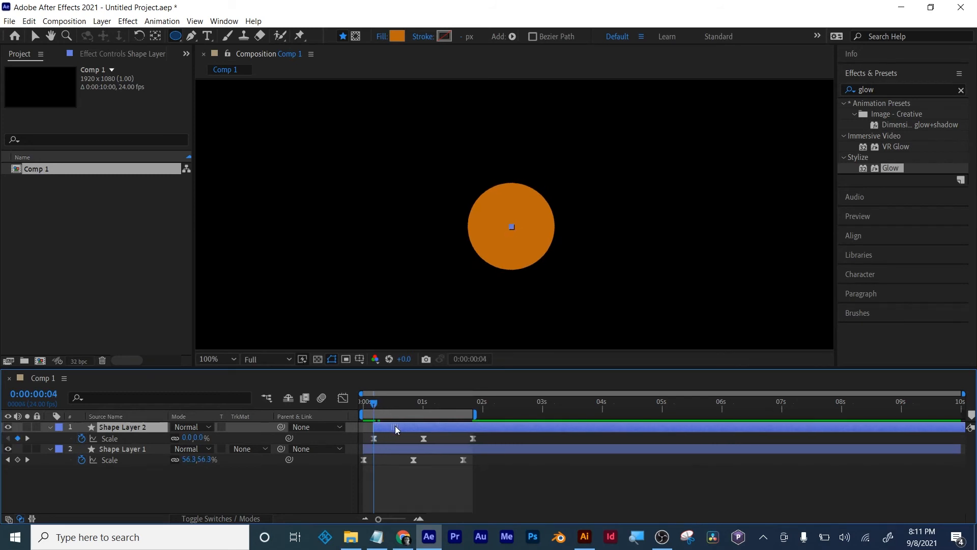
pyautogui.click(395, 37)
pyautogui.moveTo(229, 288)
pyautogui.mouseDown()
pyautogui.moveTo(228, 277)
pyautogui.moveTo(227, 297)
pyautogui.mouseUp()
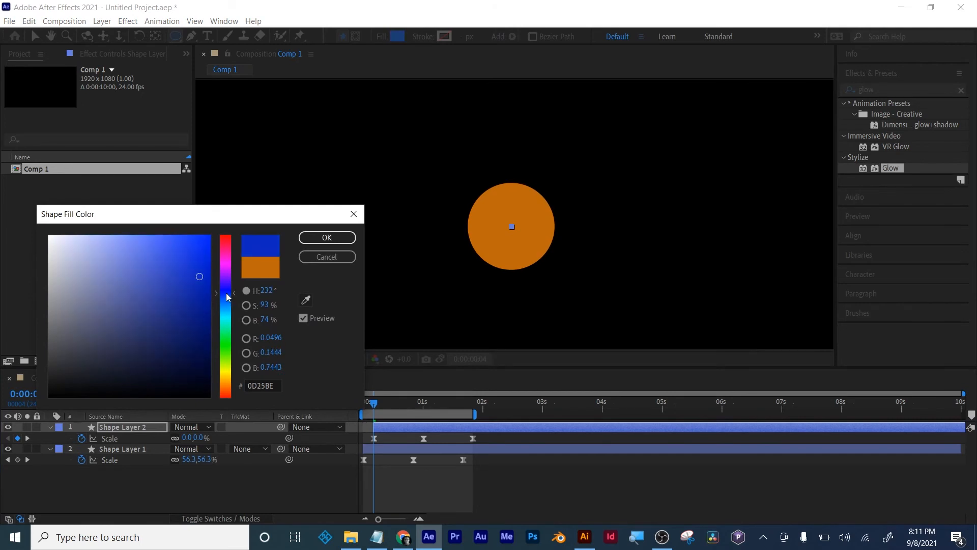
pyautogui.click(327, 237)
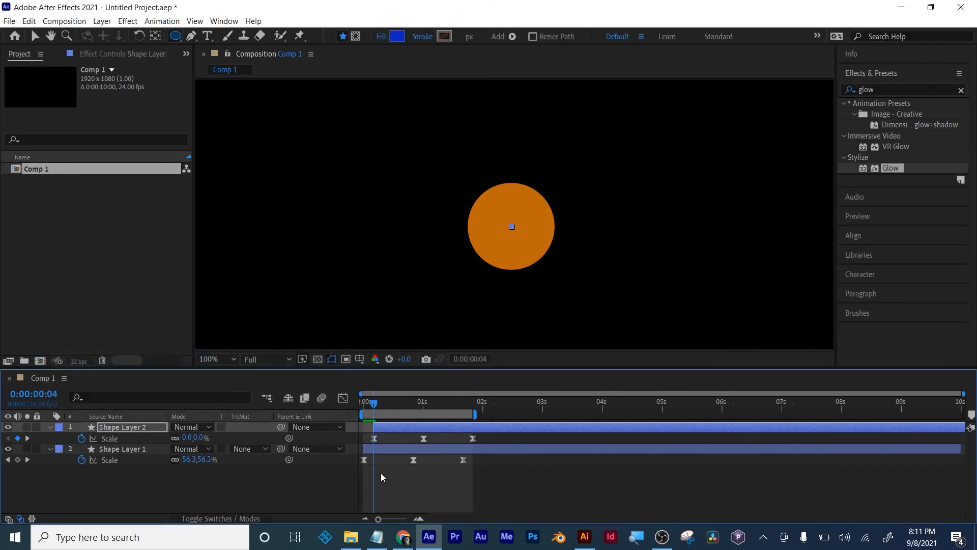
pyautogui.moveTo(367, 395); pyautogui.dragTo(346, 408)
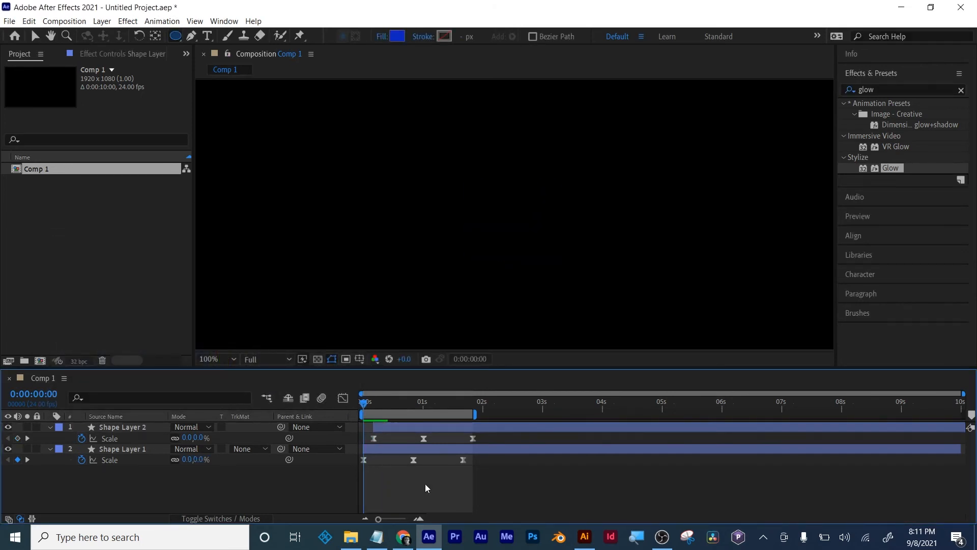
pyautogui.press('space')
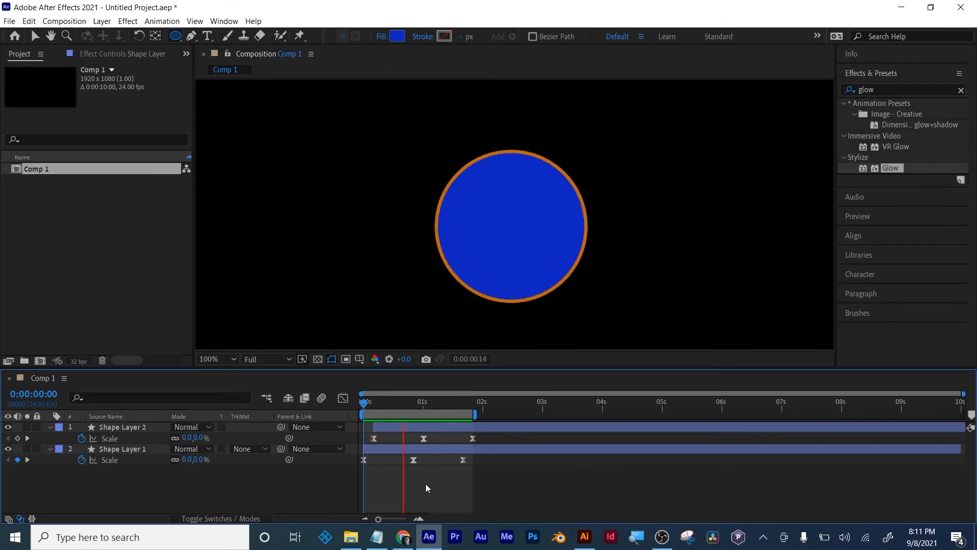
pyautogui.press('space')
pyautogui.click(412, 403)
pyautogui.moveTo(412, 406); pyautogui.dragTo(390, 404)
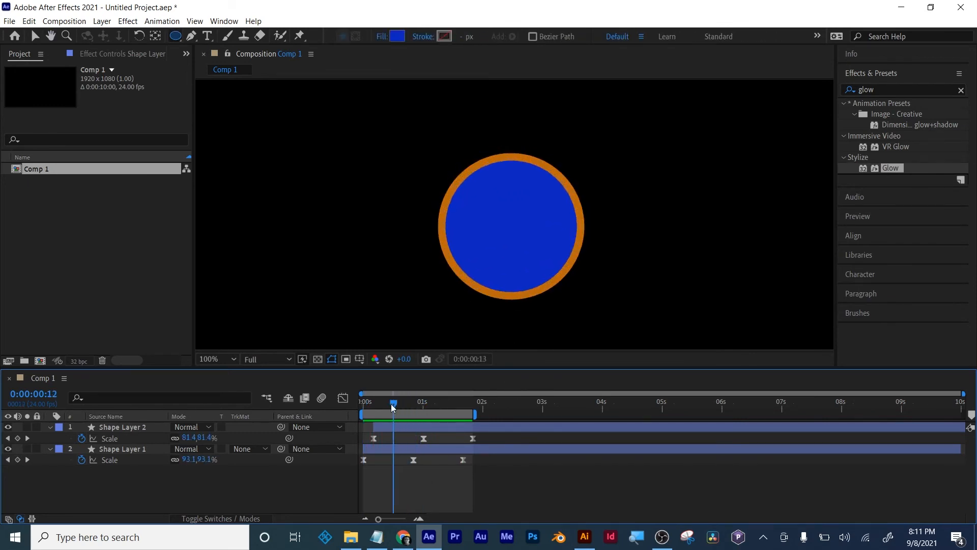
# - Try to change the copied circle's fill to black 000000
pyautogui.click(392, 38)
pyautogui.moveTo(197, 333); pyautogui.dragTo(217, 435)
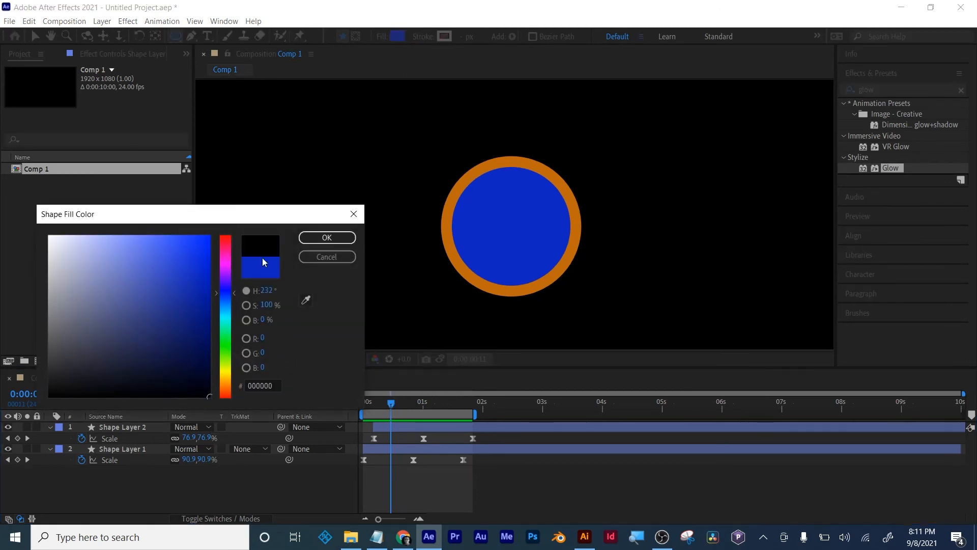
pyautogui.click(301, 239)
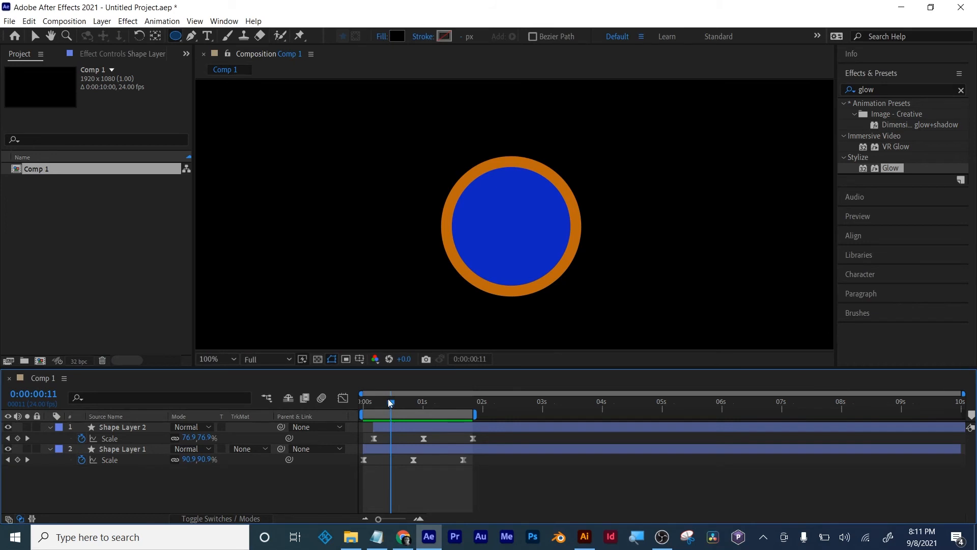
# - Fill Shape Layer 2 with black, starting about three frames after Shape Layer 1, and preview the ring
pyautogui.moveTo(390, 402); pyautogui.dragTo(383, 402)
pyautogui.click(395, 426)
pyautogui.click(396, 36)
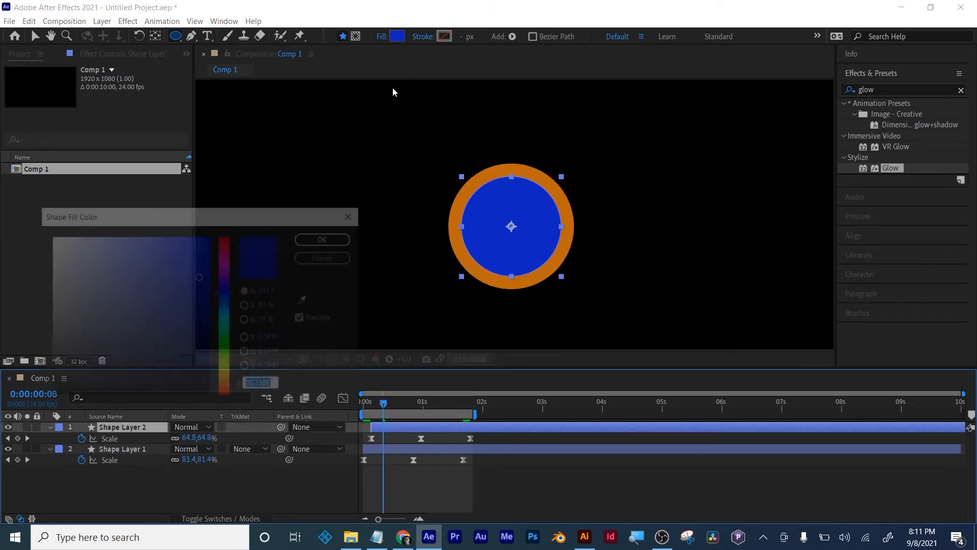
pyautogui.moveTo(202, 334); pyautogui.dragTo(212, 427)
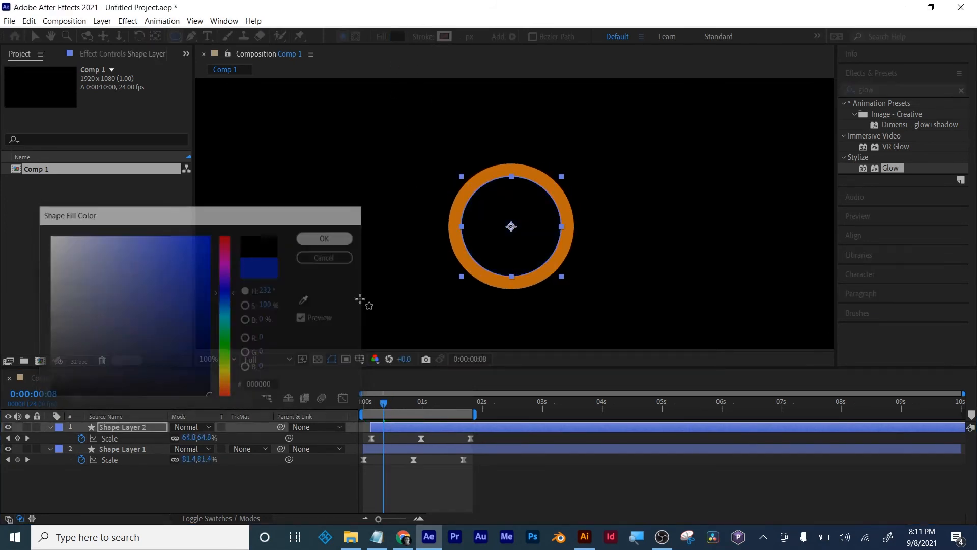
pyautogui.click(361, 404)
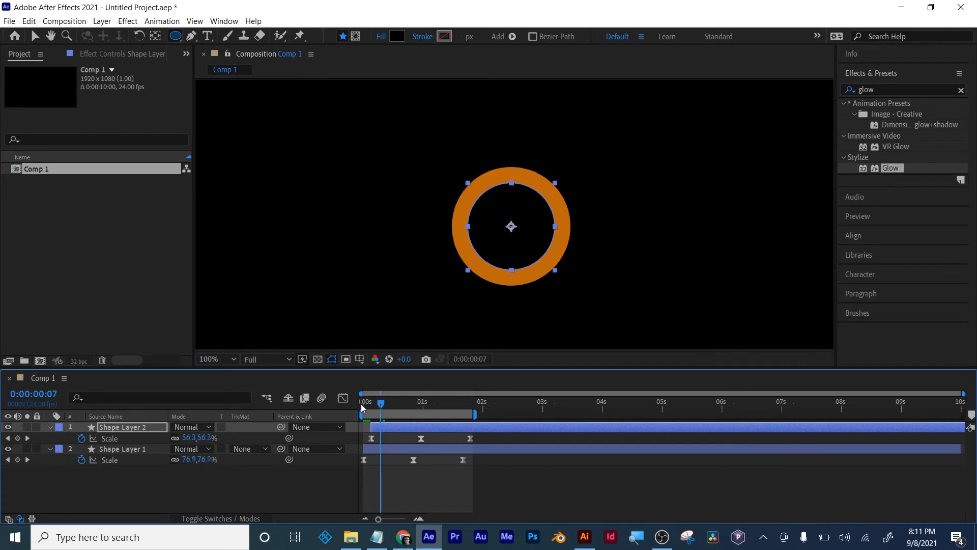
pyautogui.press('space')
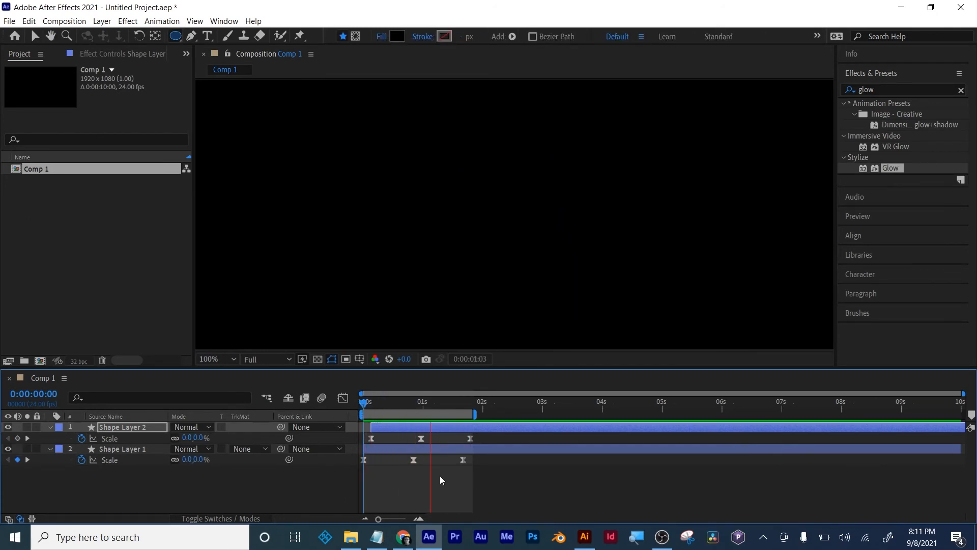
pyautogui.press('space')
# - Extend the work area to 3 seconds, and duplicate Shape Layer 2 with the copy starting about seven frames later
pyautogui.moveTo(469, 414); pyautogui.dragTo(540, 414)
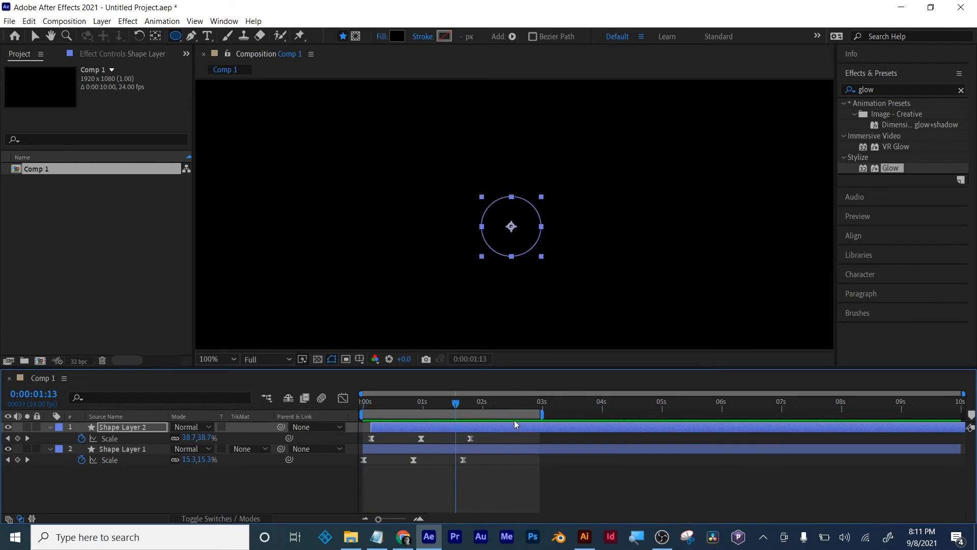
pyautogui.click(486, 427)
pyautogui.hotkey('ctrl', 'd')
pyautogui.moveTo(408, 427); pyautogui.dragTo(425, 428)
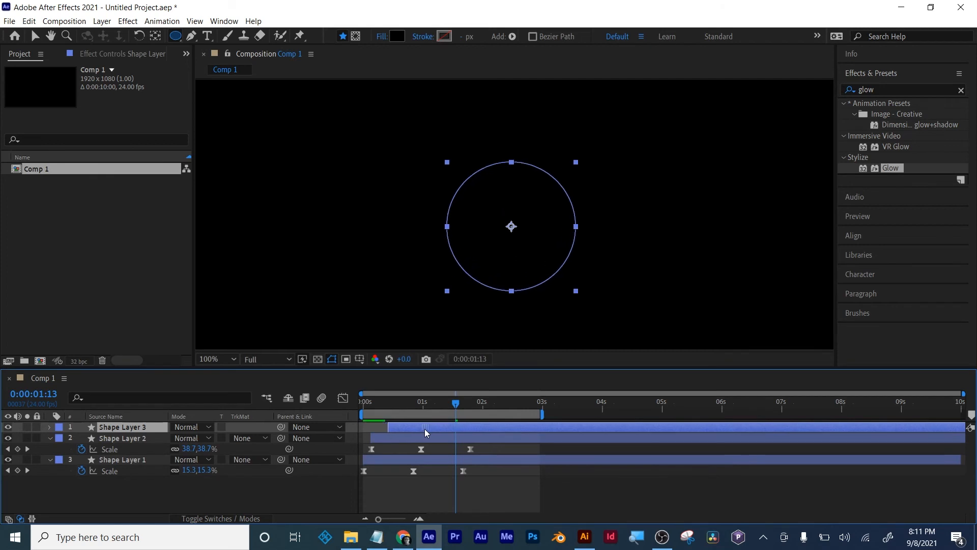
# - Fill Shape Layer 3 with red FD0505 and preview the animation from the start
pyautogui.click(396, 37)
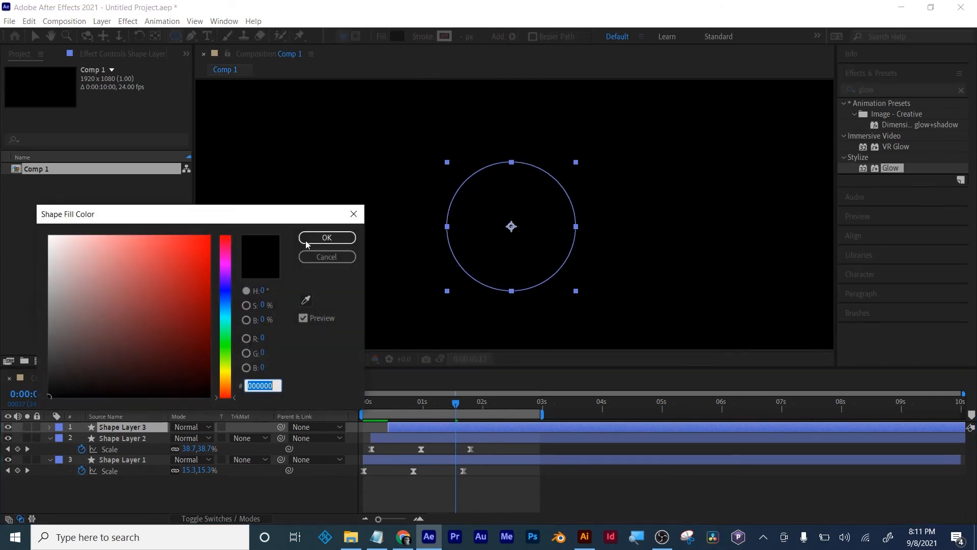
pyautogui.click(190, 252)
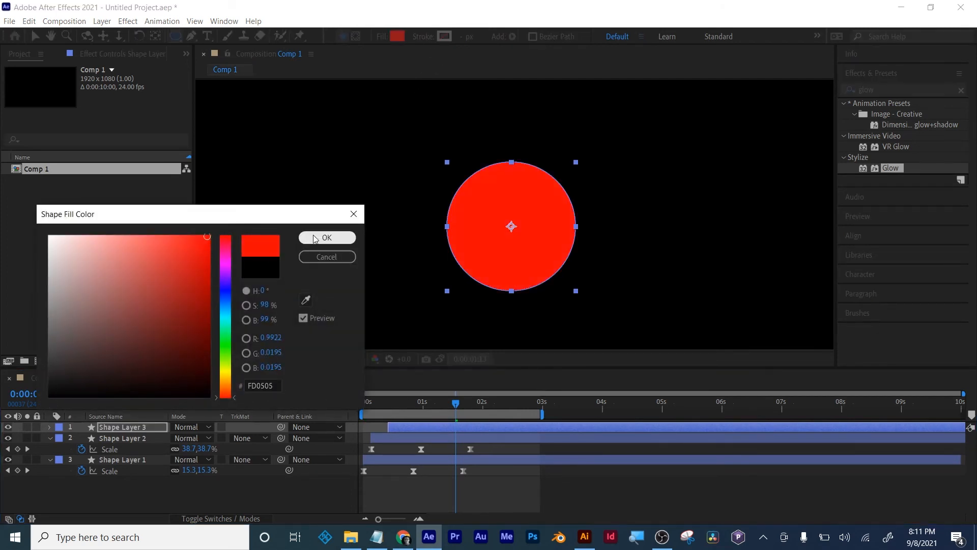
pyautogui.click(326, 237)
pyautogui.moveTo(381, 403); pyautogui.dragTo(327, 408)
pyautogui.press('space')
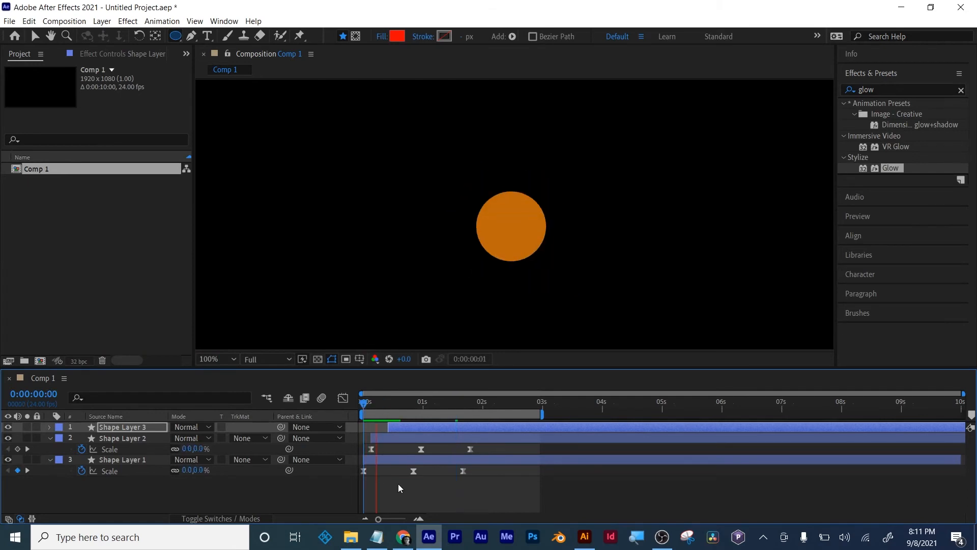
pyautogui.press('space')
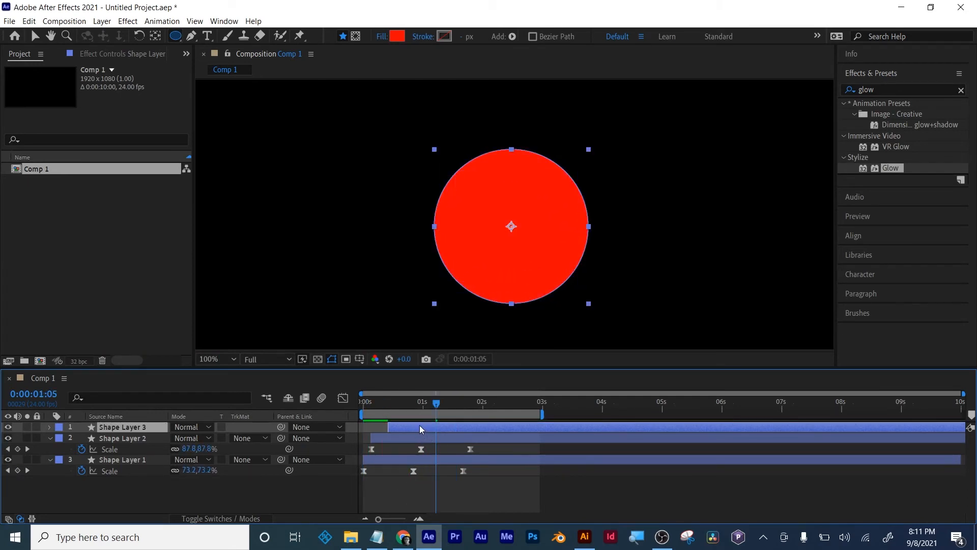
pyautogui.click(401, 505)
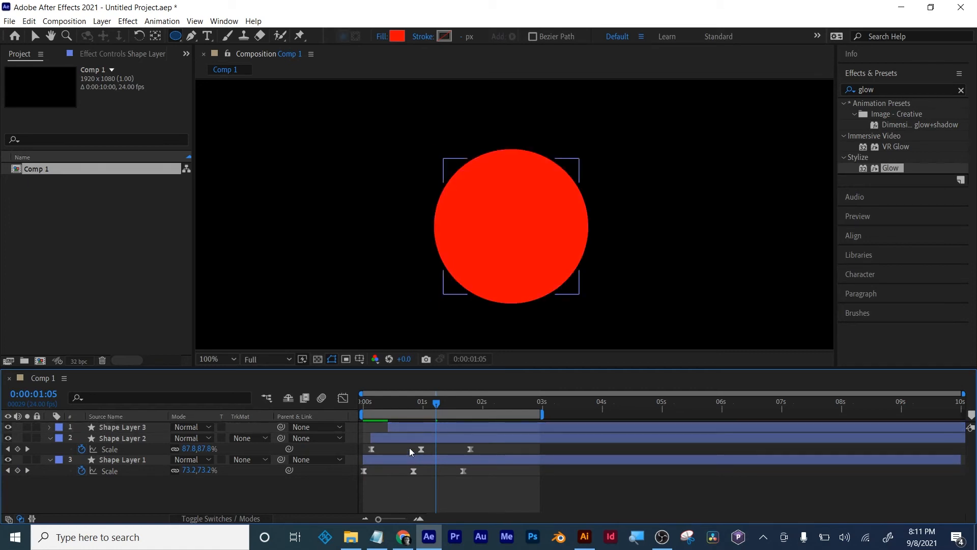
# - Duplicate Shape Layer 3, starting the copy about seven frames later, and fill the copy with green 26FD05
pyautogui.click(408, 427)
pyautogui.hotkey('ctrl', 'd')
pyautogui.moveTo(408, 428); pyautogui.dragTo(426, 425)
pyautogui.click(397, 36)
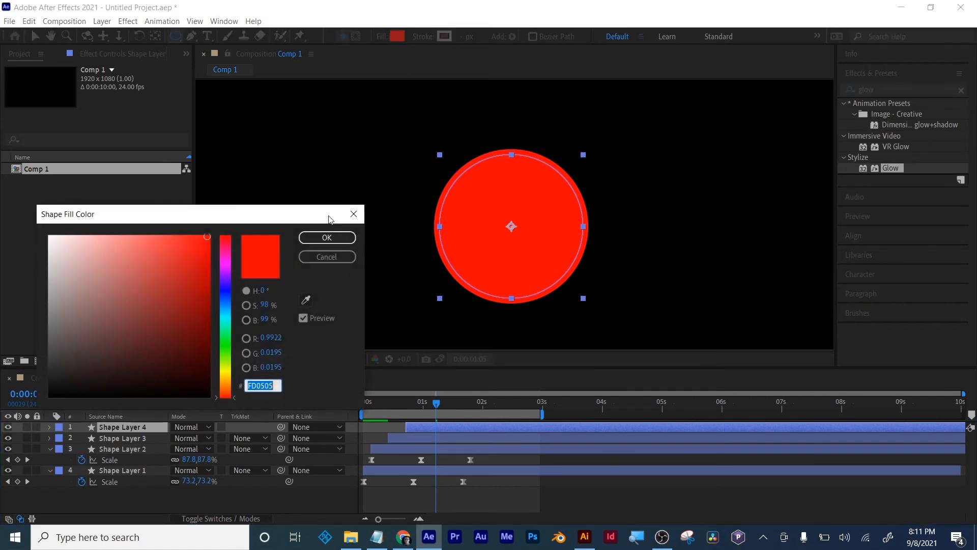
pyautogui.moveTo(225, 310); pyautogui.dragTo(226, 351)
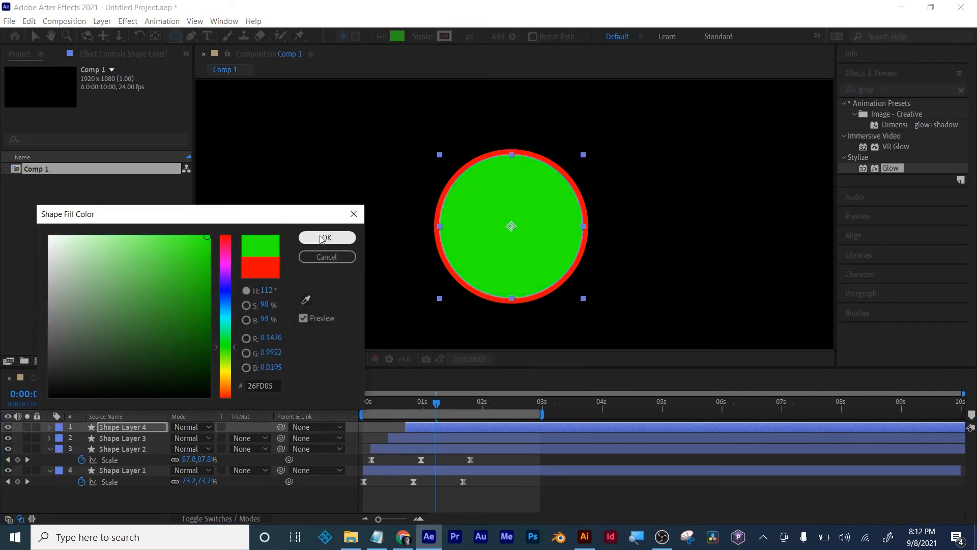
pyautogui.click(327, 237)
pyautogui.moveTo(438, 404); pyautogui.dragTo(444, 404)
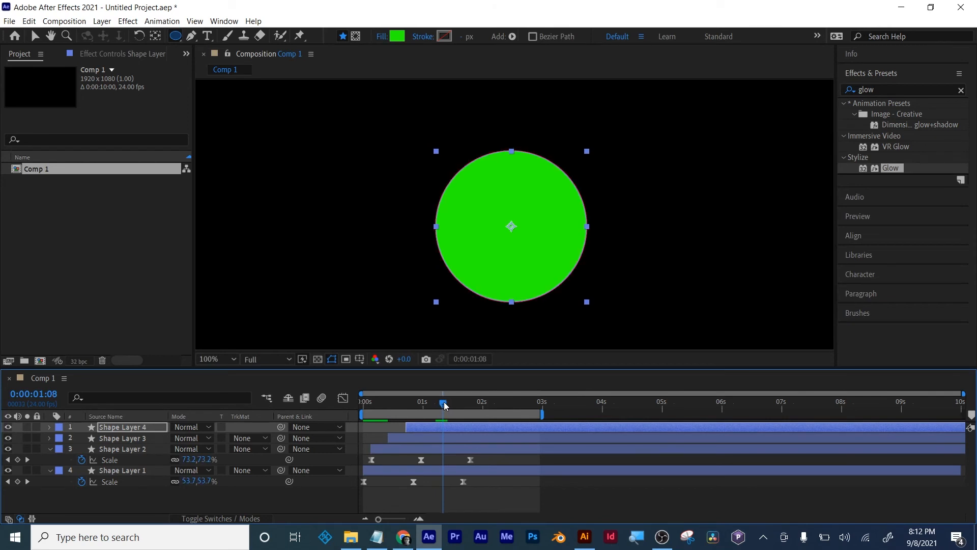
pyautogui.click(496, 460)
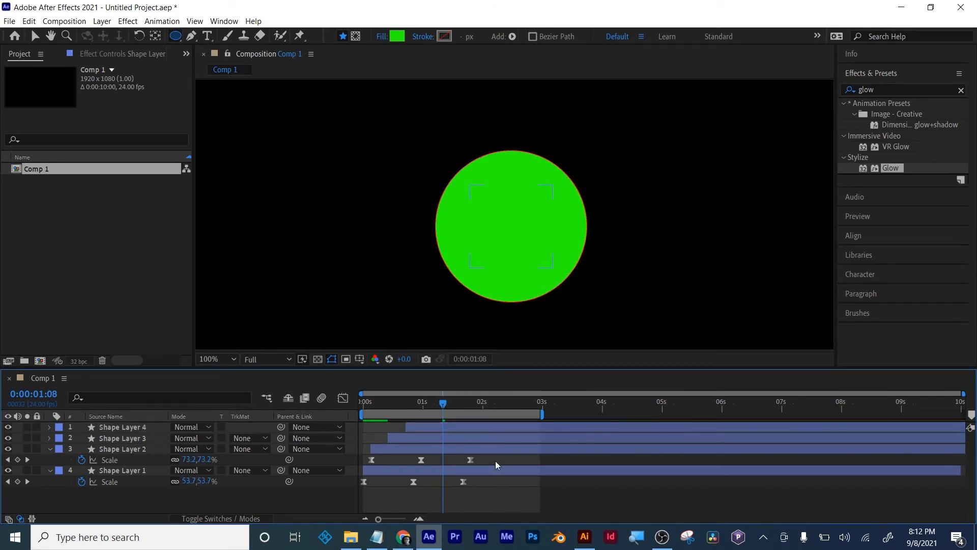
# - Duplicate Shape Layer 4, starting the copy about nine frames later, and fill the copy with black
pyautogui.click(496, 430)
pyautogui.hotkey('ctrl', 'd')
pyautogui.moveTo(490, 425); pyautogui.dragTo(508, 426)
pyautogui.click(398, 37)
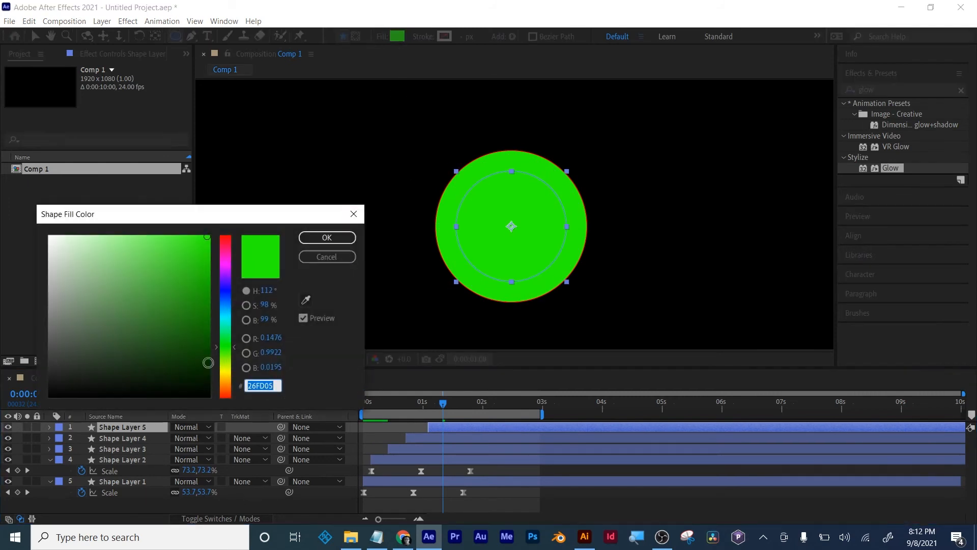
pyautogui.moveTo(208, 363); pyautogui.dragTo(209, 397)
pyautogui.click(327, 237)
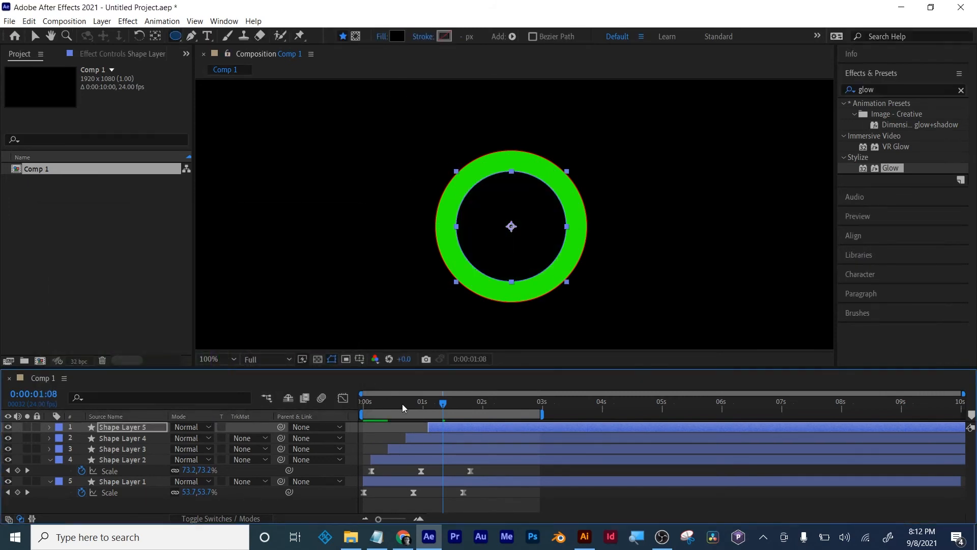
# - Shorten the work area to end just past 2 seconds and preview the complete ring animation from the start
pyautogui.press('Home')
pyautogui.press('space')
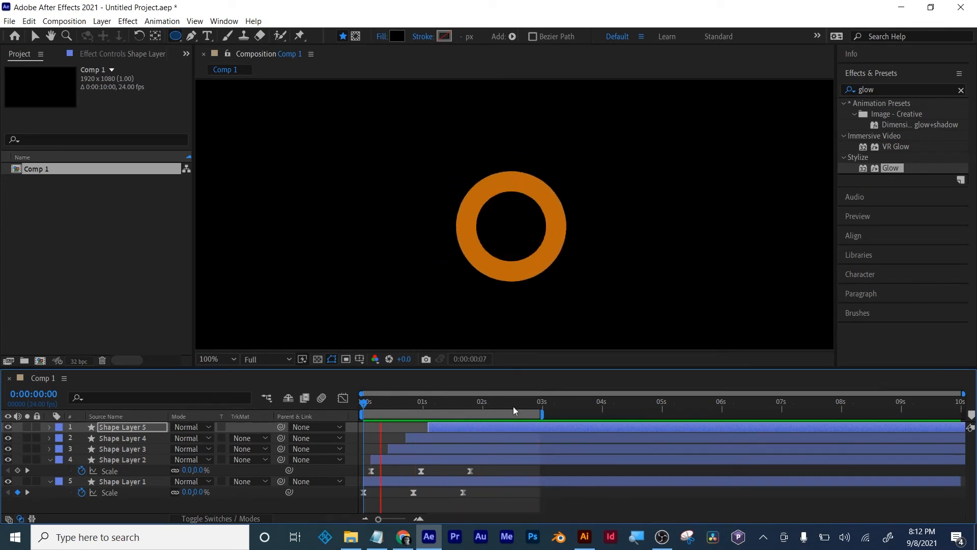
pyautogui.press('space')
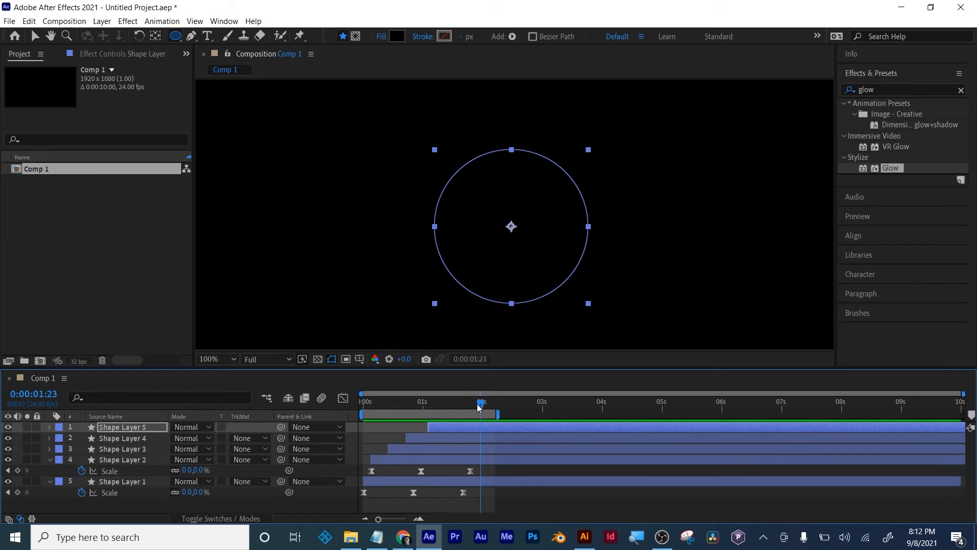
pyautogui.press('Home')
pyautogui.press('space')
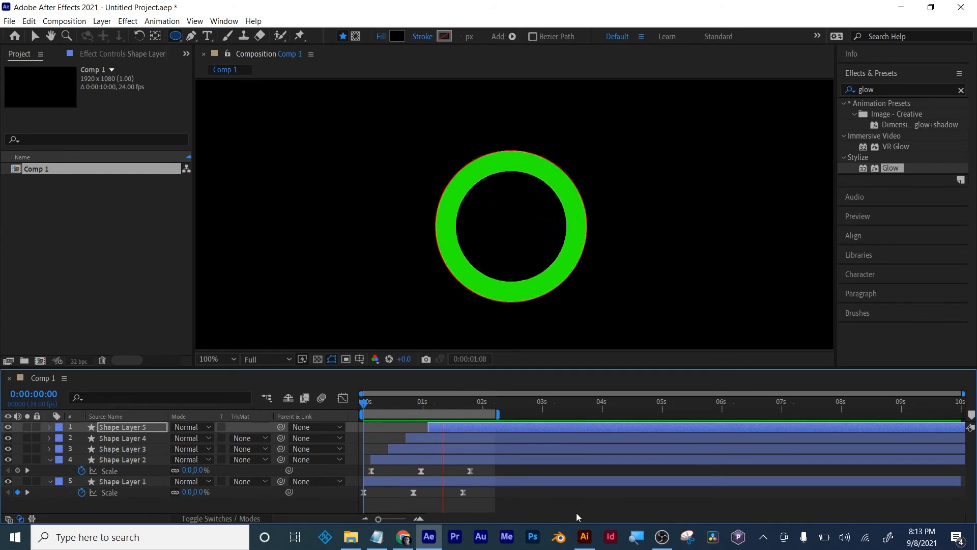
pyautogui.press('space')
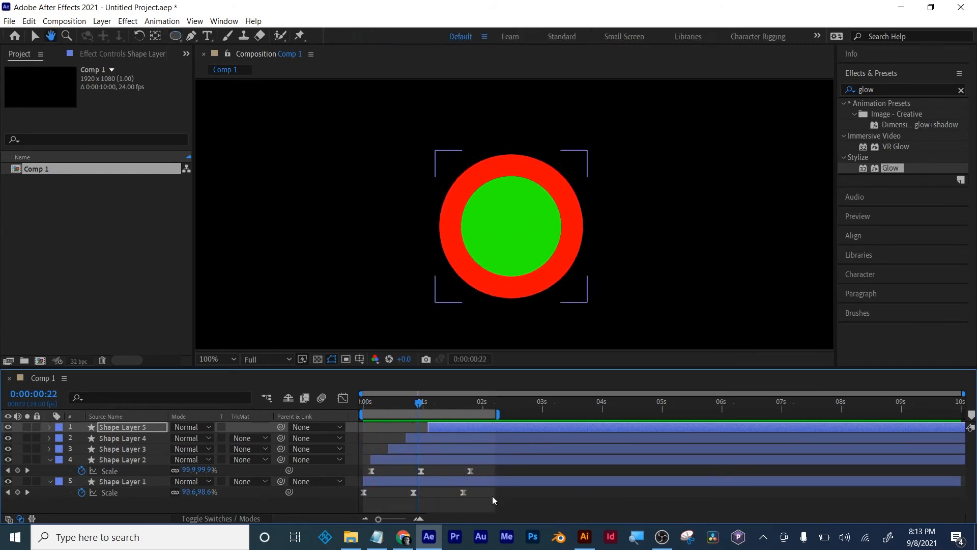
pyautogui.hotkey('ctrl', 's')
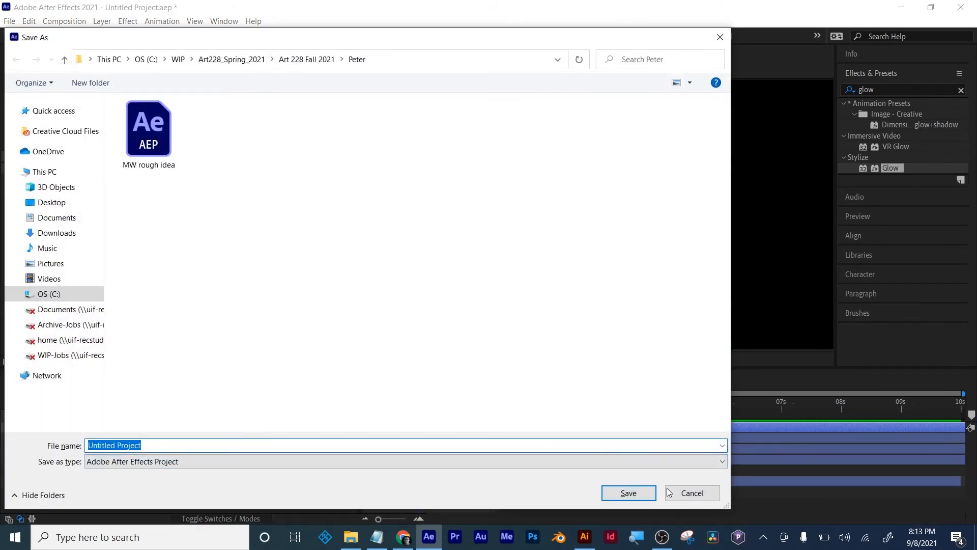
pyautogui.click(692, 492)
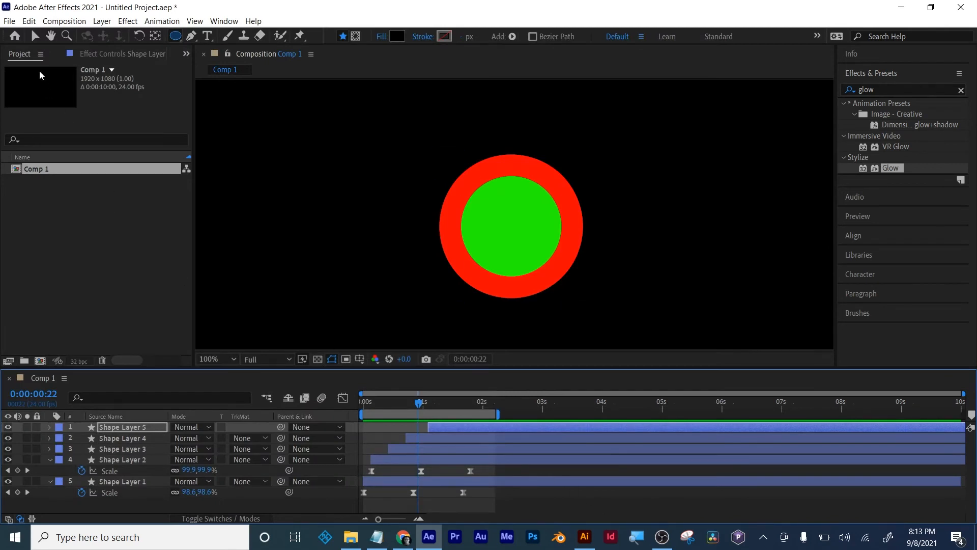
pyautogui.click(550, 502)
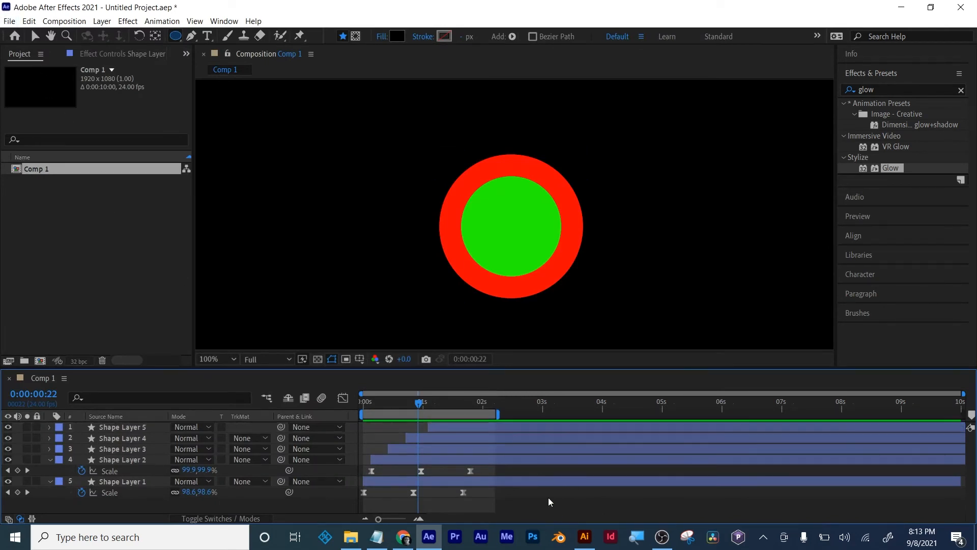
pyautogui.click(102, 21)
pyautogui.moveTo(203, 35)
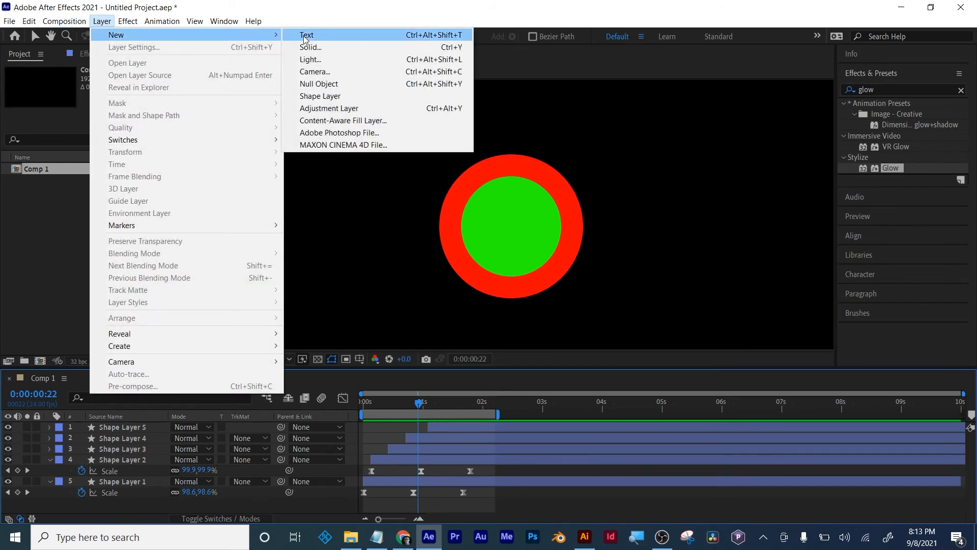
pyautogui.click(346, 3)
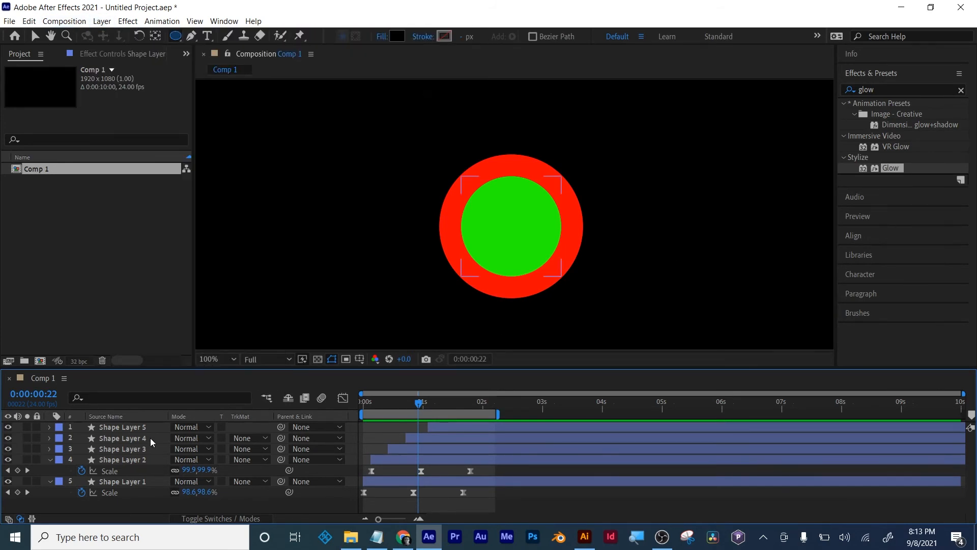
# - Collapse Shape Layer 1 and Shape Layer 2 to hide their Scale keyframes, leaving no layer selected
pyautogui.click(127, 430)
pyautogui.click(124, 457)
pyautogui.click(121, 482)
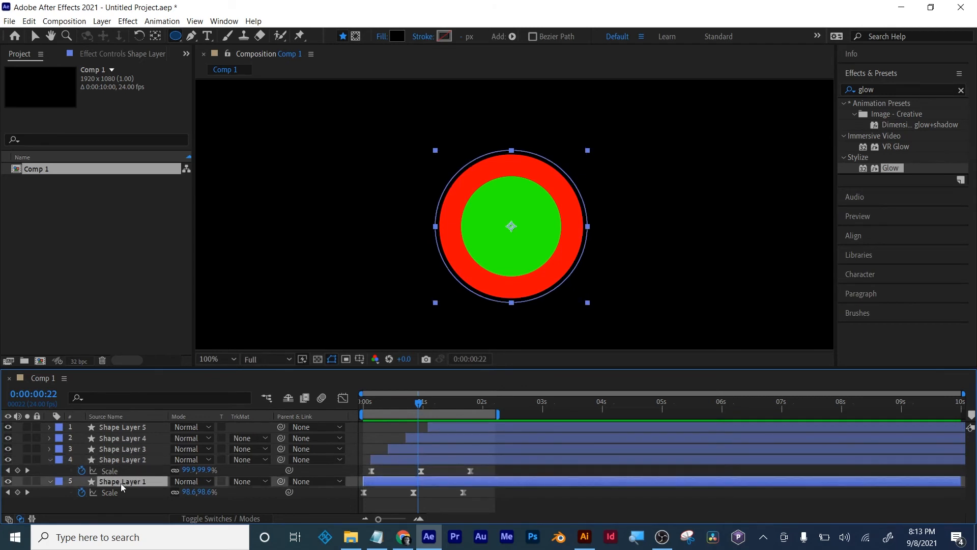
pyautogui.click(49, 458)
pyautogui.click(49, 470)
pyautogui.click(56, 501)
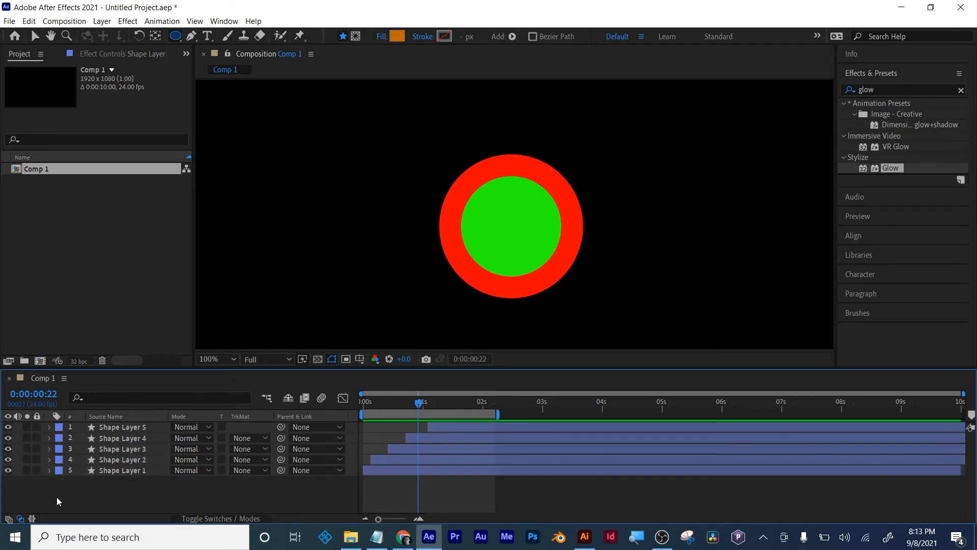
# - Move the current time to 0:00:01:09 and add an adjustment layer above all the shape layers
pyautogui.moveTo(423, 402)
pyautogui.mouseDown()
pyautogui.moveTo(463, 405)
pyautogui.moveTo(356, 411)
pyautogui.moveTo(453, 405)
pyautogui.moveTo(420, 406)
pyautogui.mouseUp()
pyautogui.moveTo(351, 414); pyautogui.dragTo(445, 410)
pyautogui.click(111, 23)
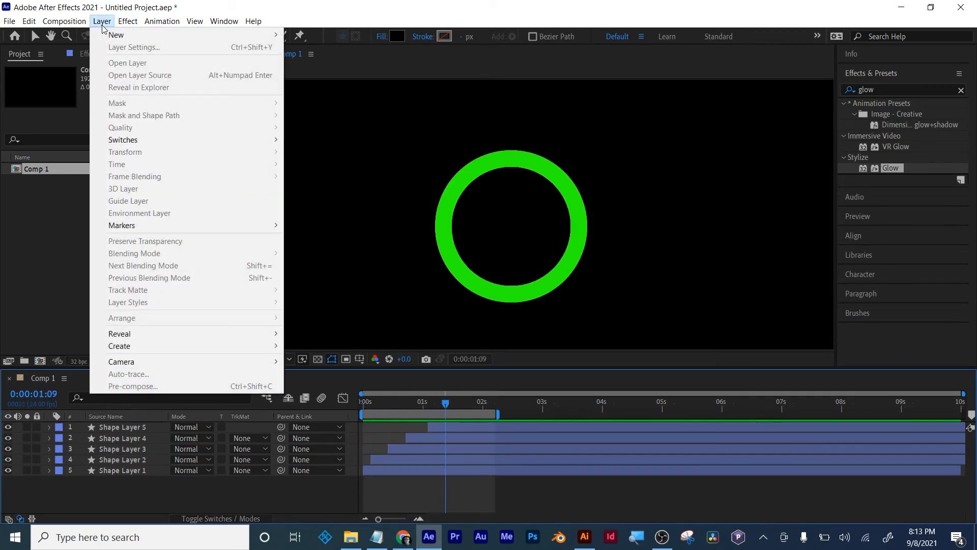
pyautogui.moveTo(172, 36)
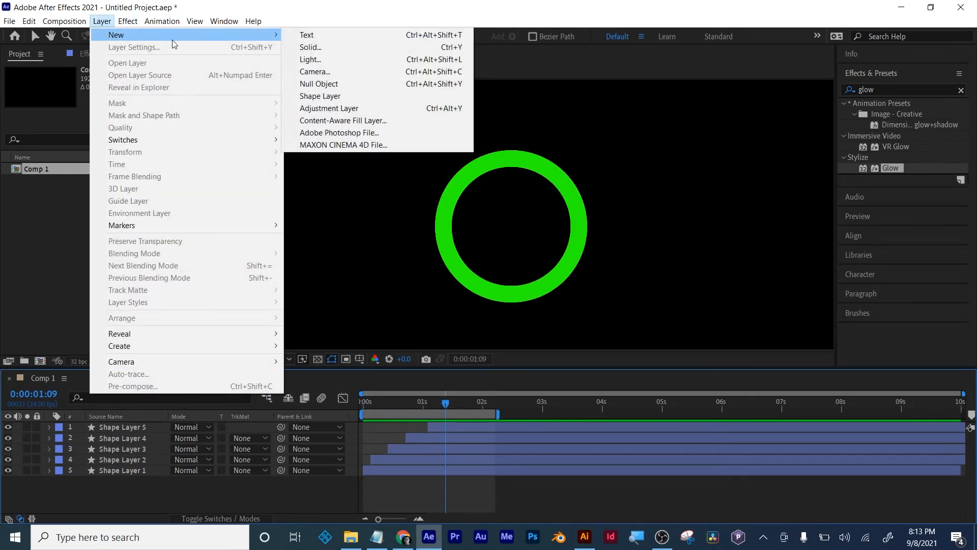
pyautogui.click(341, 108)
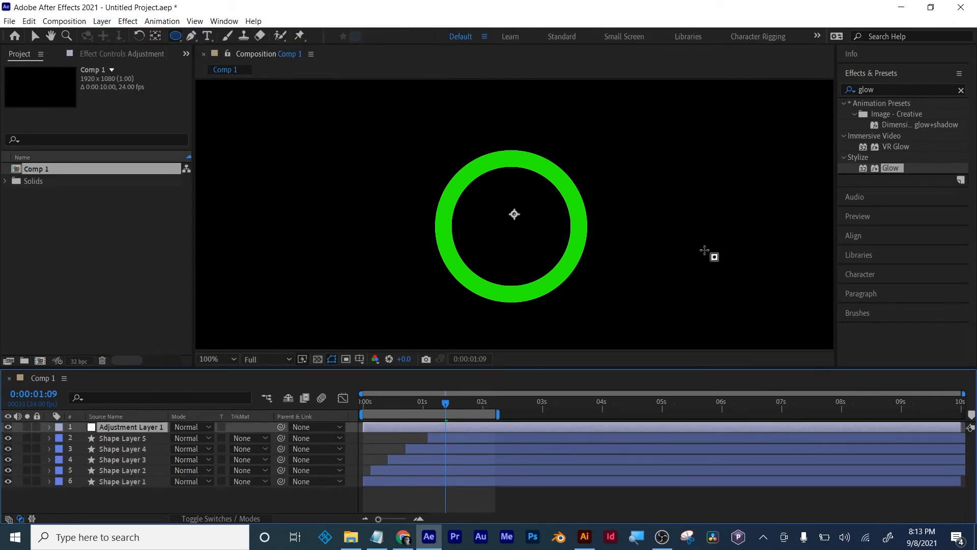
# - Find the Roughen Edges effect and apply it to Adjustment Layer 1, viewing the rings at 200%
pyautogui.click(877, 89)
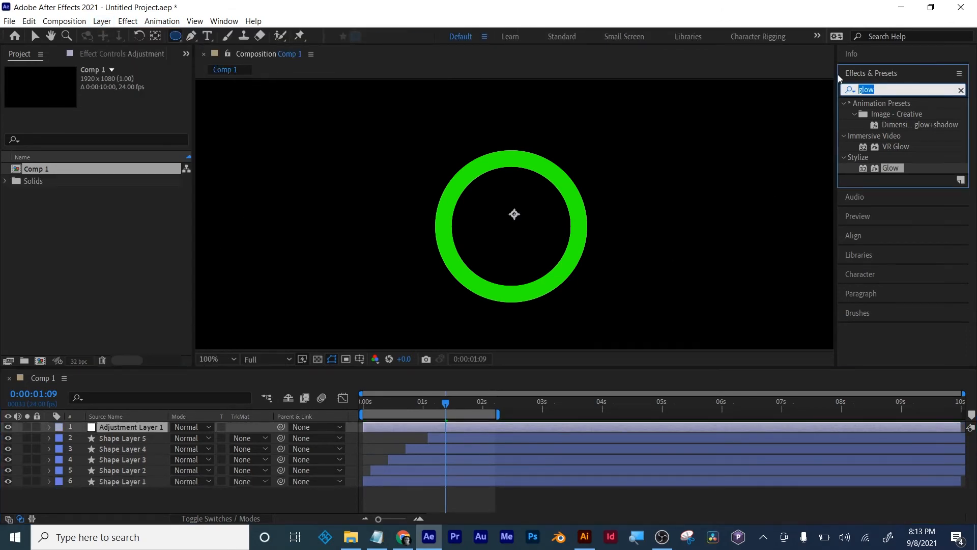
pyautogui.write('rough')
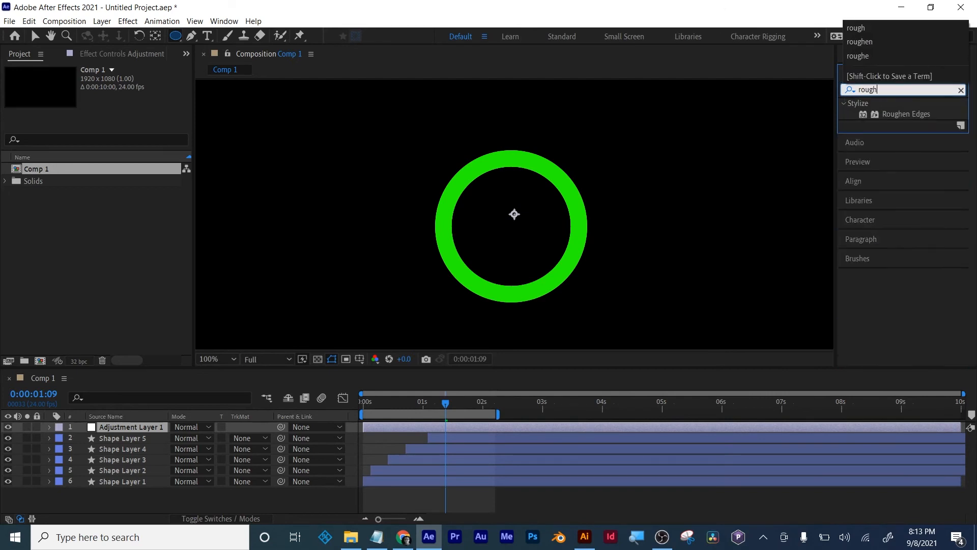
pyautogui.moveTo(908, 114); pyautogui.dragTo(573, 431)
pyautogui.press('.')
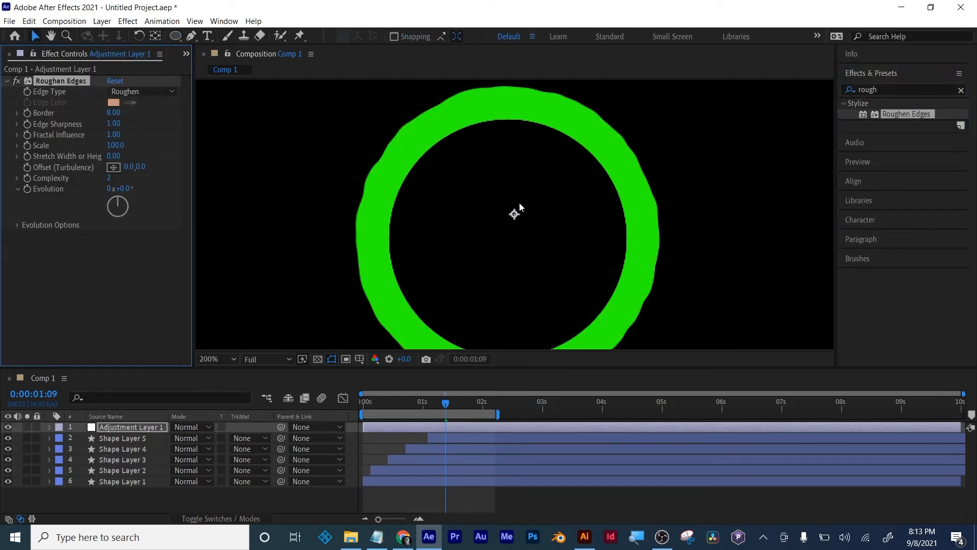
# - Configure Roughen Edges with Edge Type Spiky, Border 50.80 and Edge Sharpness 5.05
pyautogui.moveTo(117, 111); pyautogui.dragTo(367, 120)
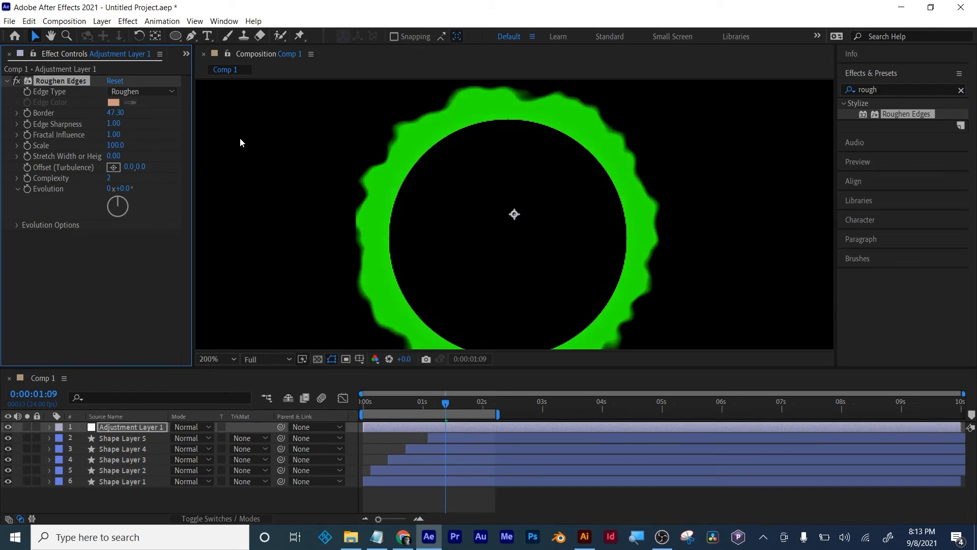
pyautogui.moveTo(115, 123); pyautogui.dragTo(372, 123)
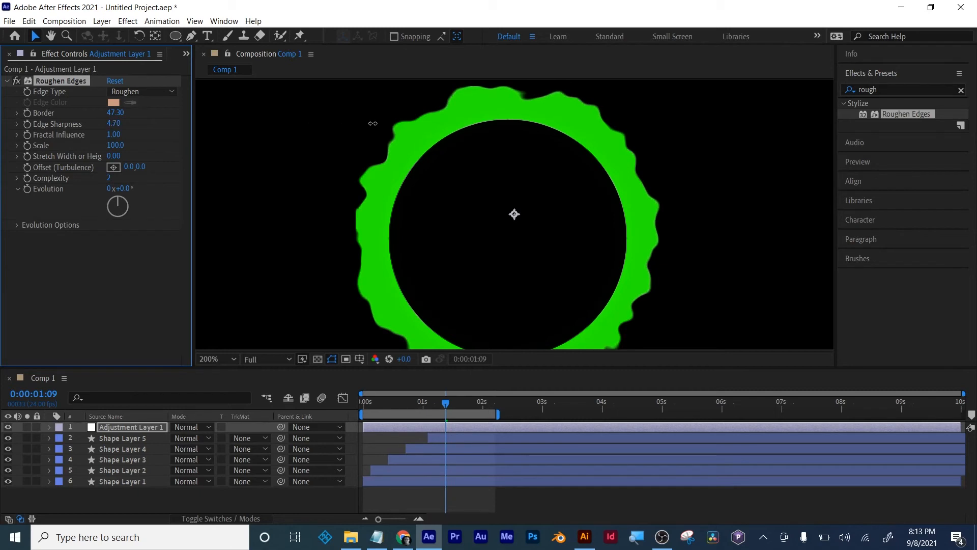
pyautogui.moveTo(132, 112); pyautogui.dragTo(150, 109)
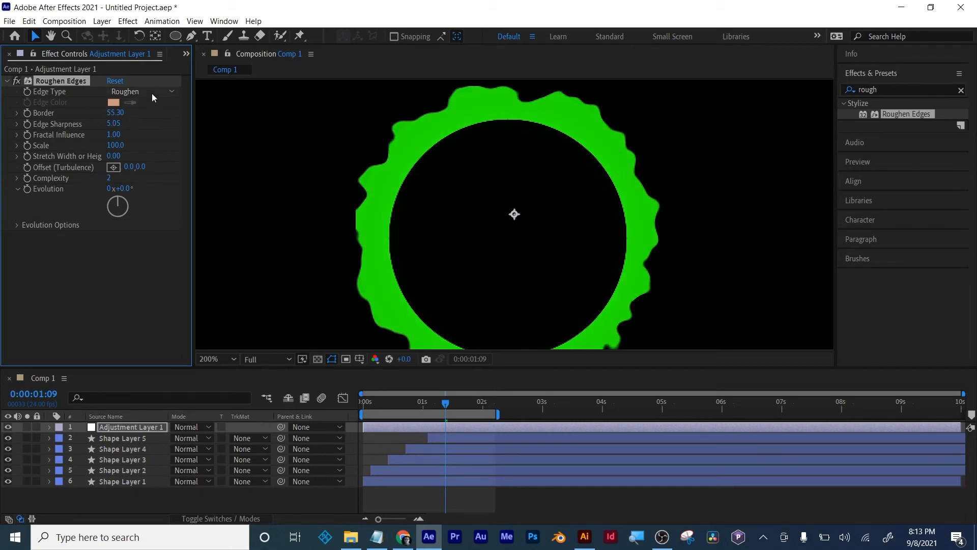
pyautogui.click(151, 92)
pyautogui.click(148, 136)
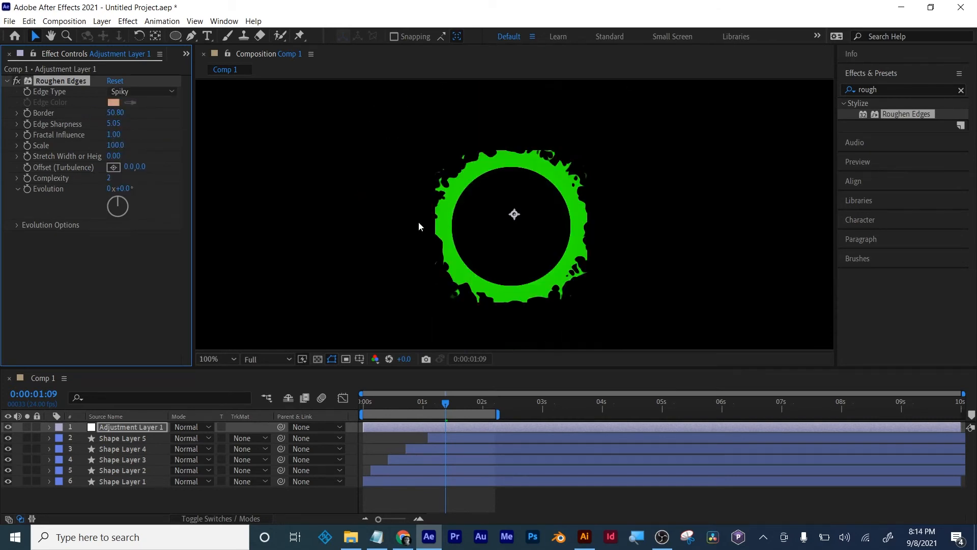
# - Preview the roughened ring animation from the start of the composition, keeping Adjustment Layer 1 selected
pyautogui.click(468, 500)
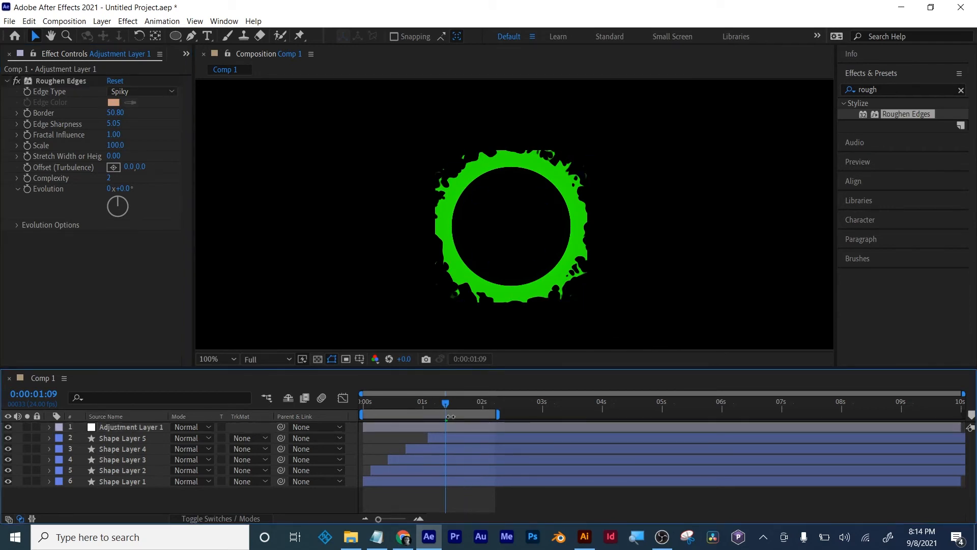
pyautogui.click(458, 429)
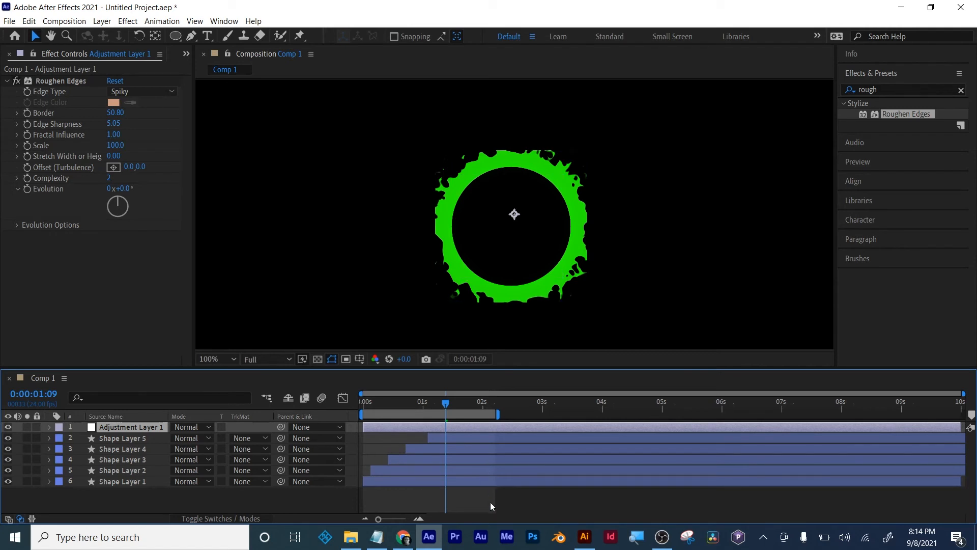
pyautogui.moveTo(447, 404); pyautogui.dragTo(343, 400)
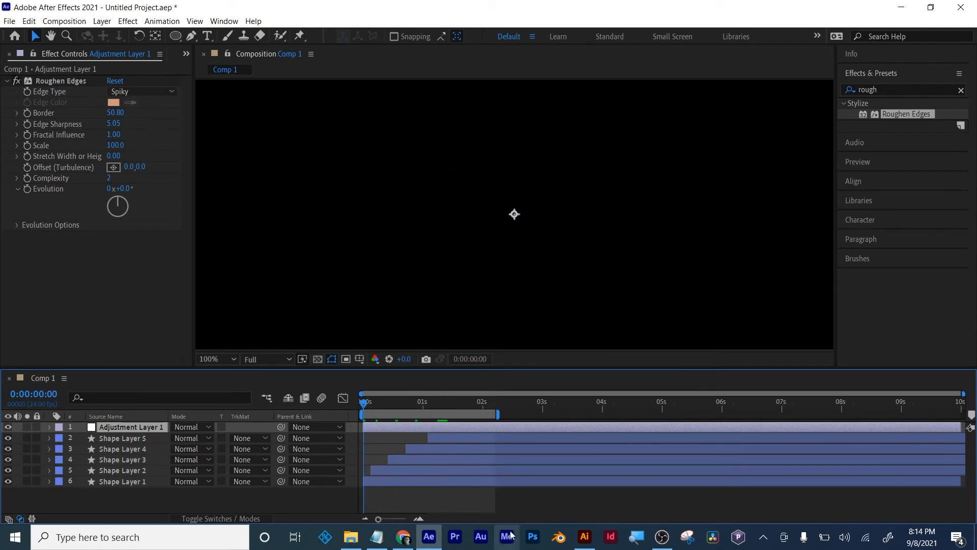
pyautogui.press('space')
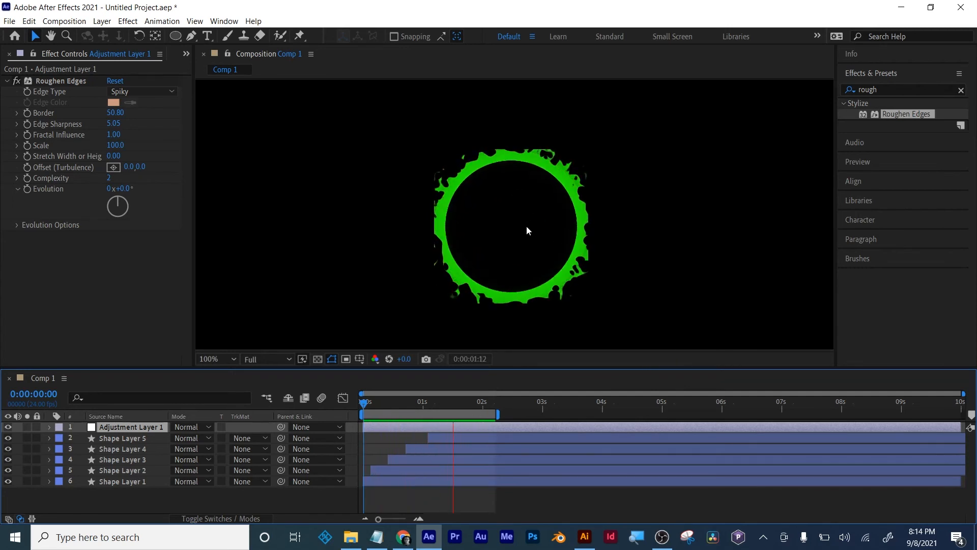
# - Apply the Glow effect to Adjustment Layer 1 with Glow Threshold 16.1% and Glow Radius 30
pyautogui.moveTo(890, 88); pyautogui.dragTo(805, 75)
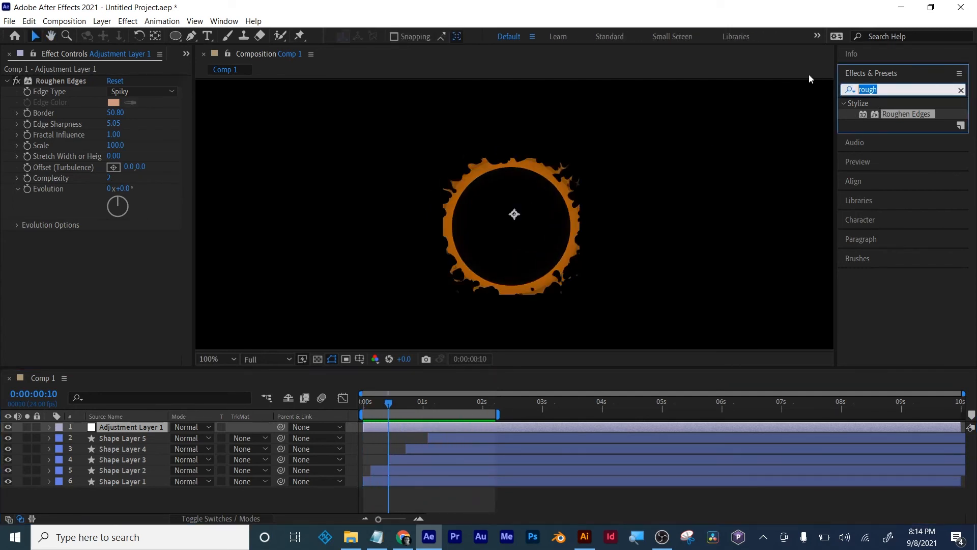
pyautogui.write('glow')
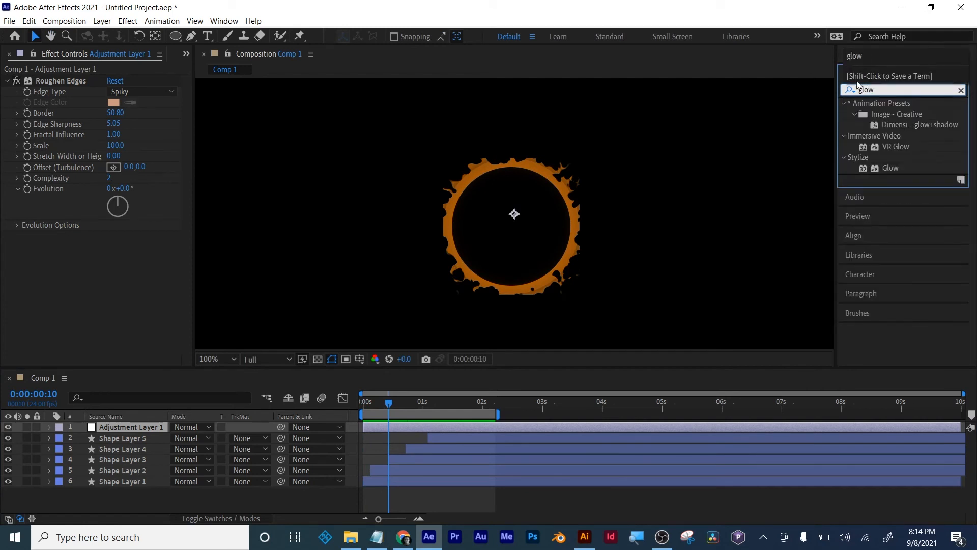
pyautogui.moveTo(898, 168); pyautogui.dragTo(583, 425)
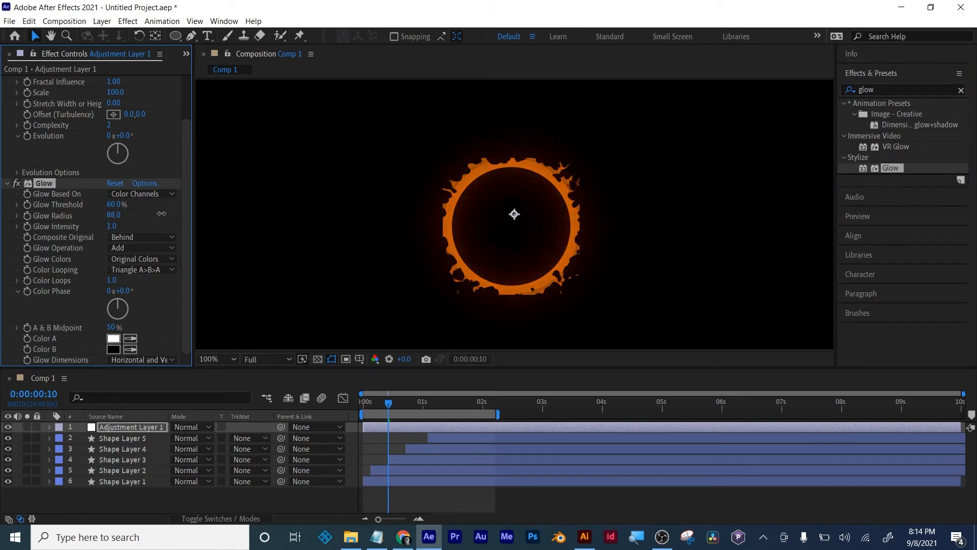
pyautogui.moveTo(161, 214); pyautogui.dragTo(48, 210)
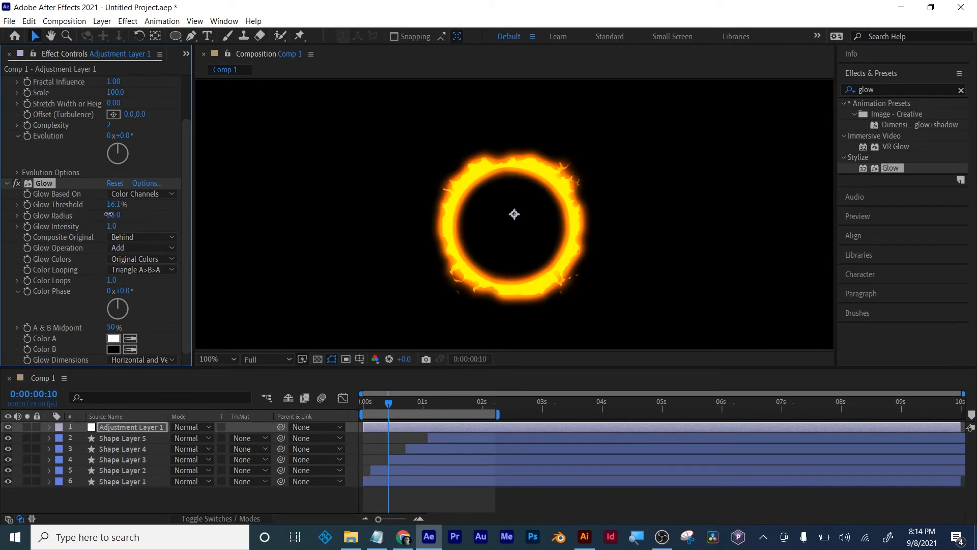
pyautogui.moveTo(108, 214)
pyautogui.mouseDown()
pyautogui.moveTo(87, 216)
pyautogui.moveTo(97, 211)
pyautogui.mouseUp()
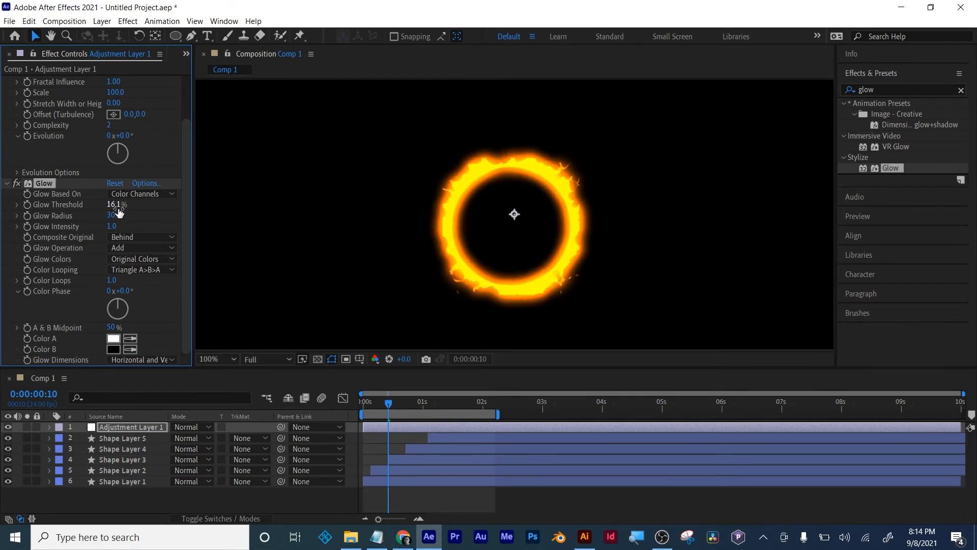
# - Extend the work area to end past 2.5 seconds and preview the glowing rings from the start
pyautogui.moveTo(398, 402); pyautogui.dragTo(523, 410)
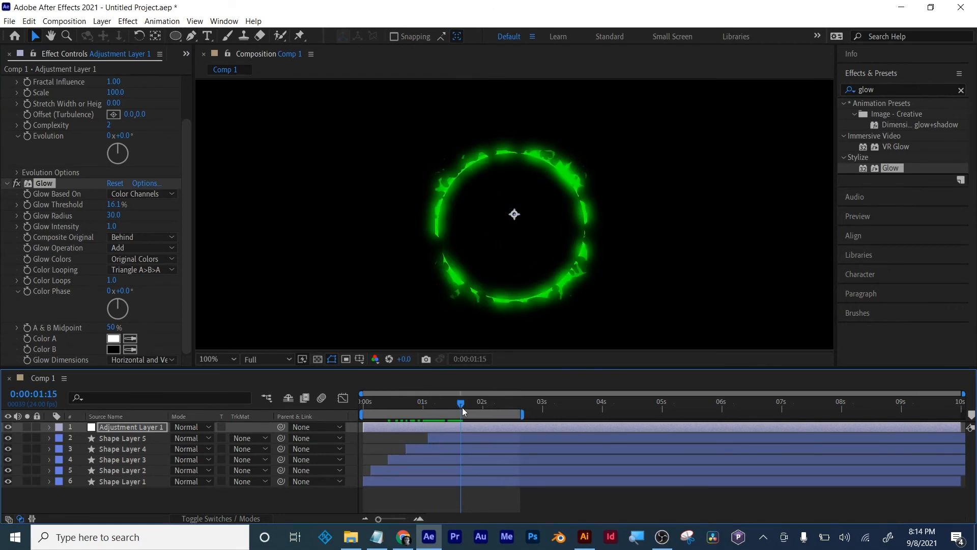
pyautogui.moveTo(462, 407); pyautogui.dragTo(349, 404)
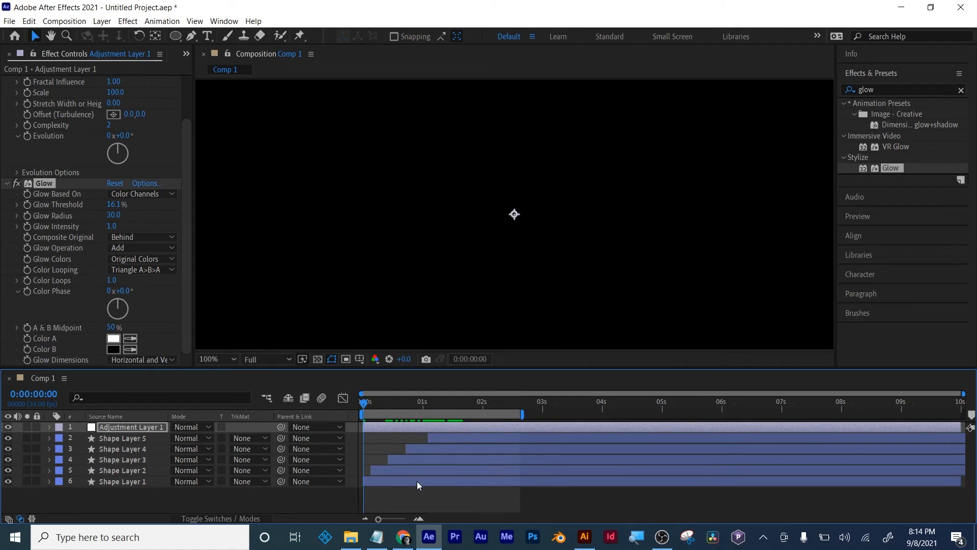
pyautogui.press('space')
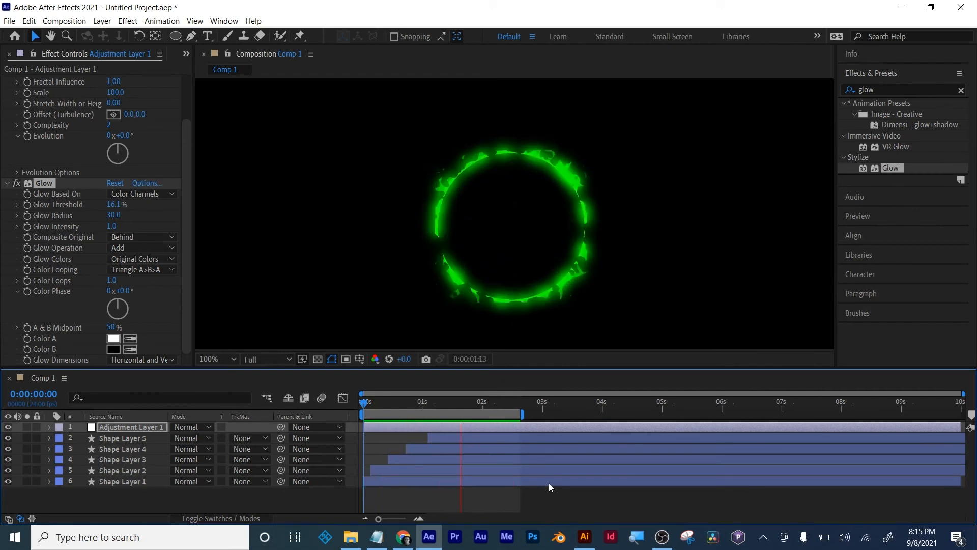
# - Collapse the Roughen Edges and Glow settings of Adjustment Layer 1
pyautogui.scroll(3, 139, 245)
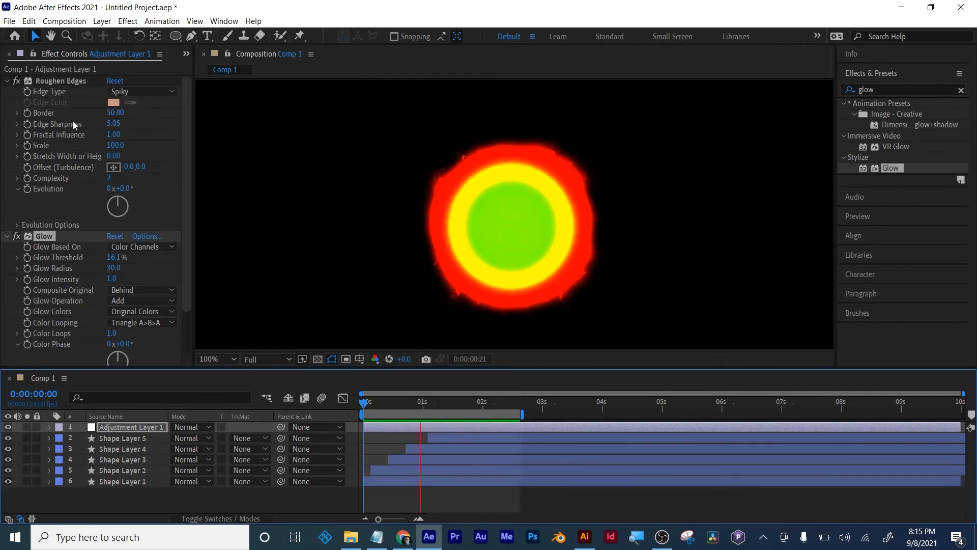
pyautogui.click(7, 84)
pyautogui.click(8, 81)
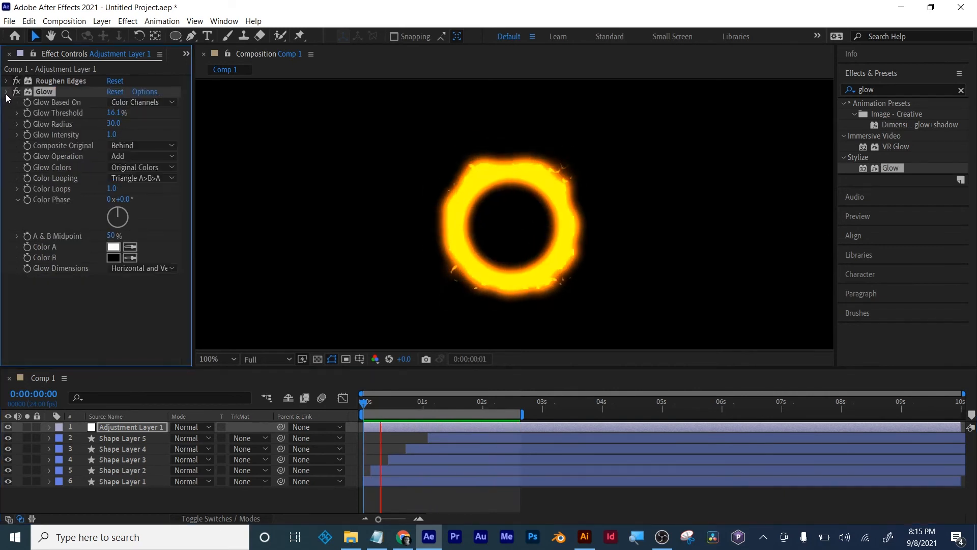
pyautogui.click(7, 92)
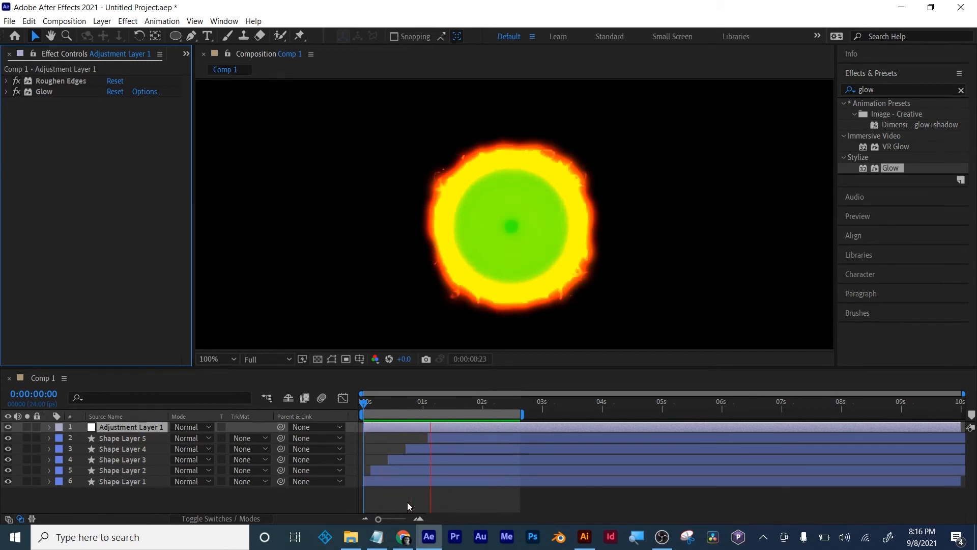
pyautogui.press('space')
pyautogui.hotkey('ctrl', 's')
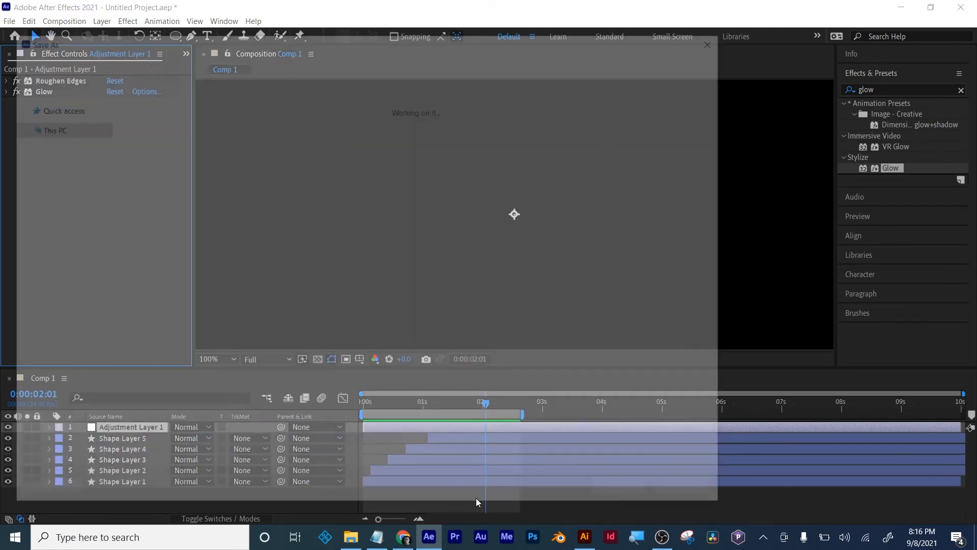
pyautogui.click(692, 492)
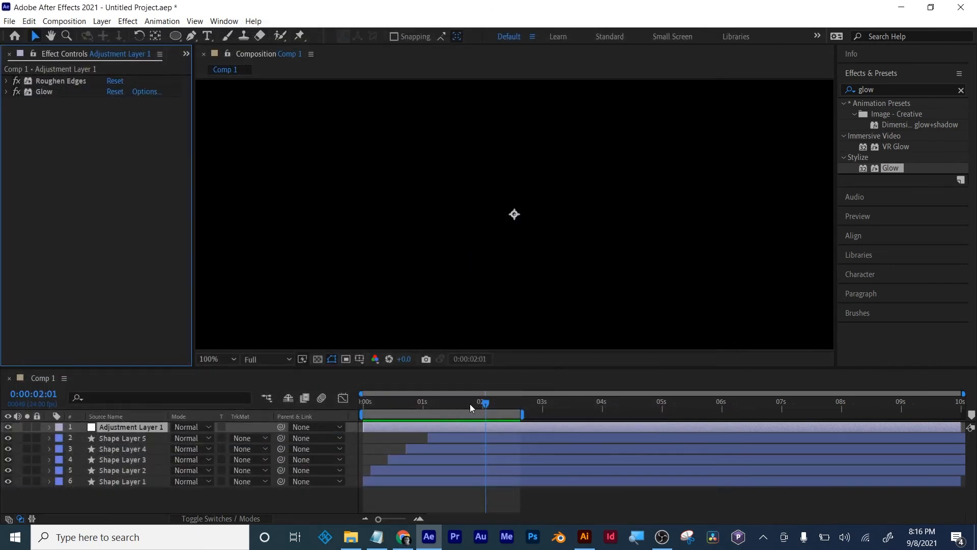
# - At 0:00:01:08, expand the Roughen Edges settings and raise the Border to about 116.9
pyautogui.moveTo(469, 404); pyautogui.dragTo(443, 405)
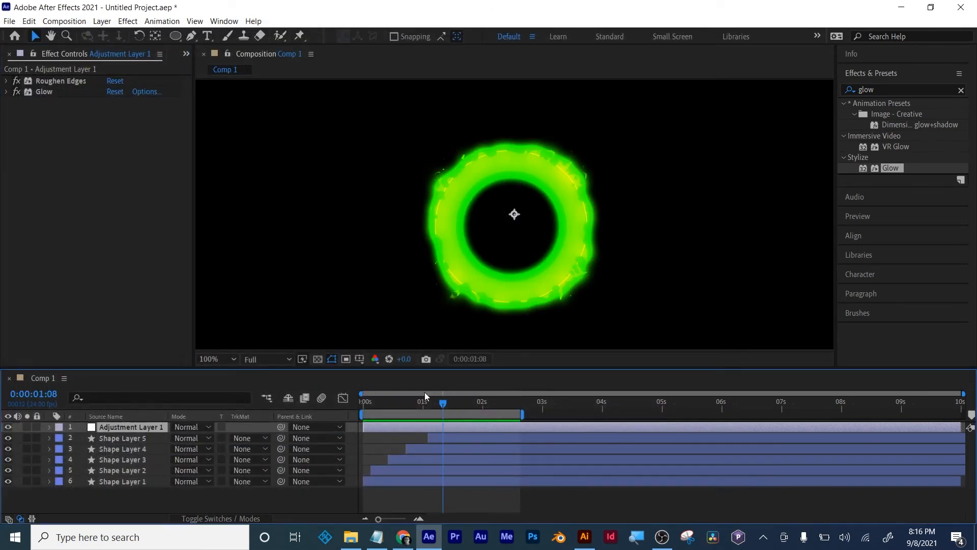
pyautogui.click(6, 81)
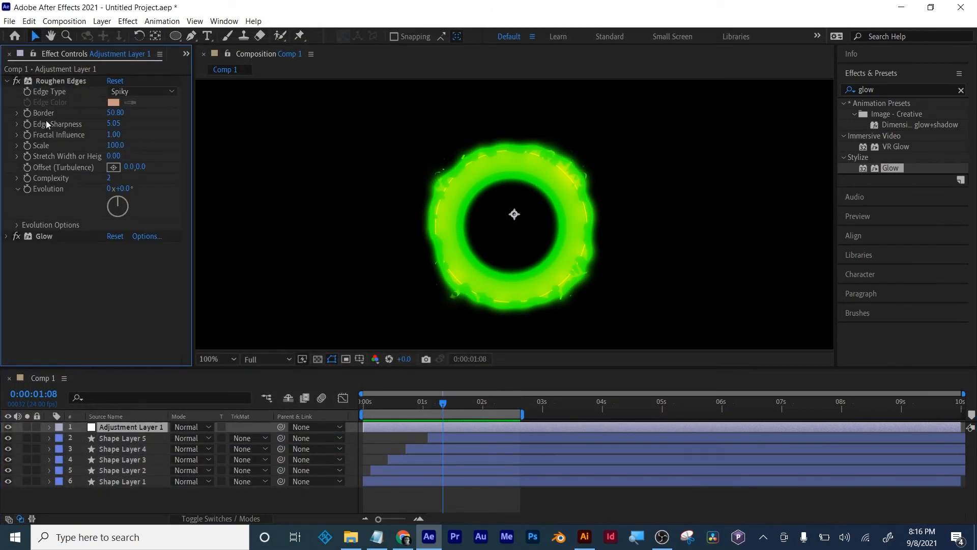
pyautogui.moveTo(115, 113); pyautogui.dragTo(552, 126)
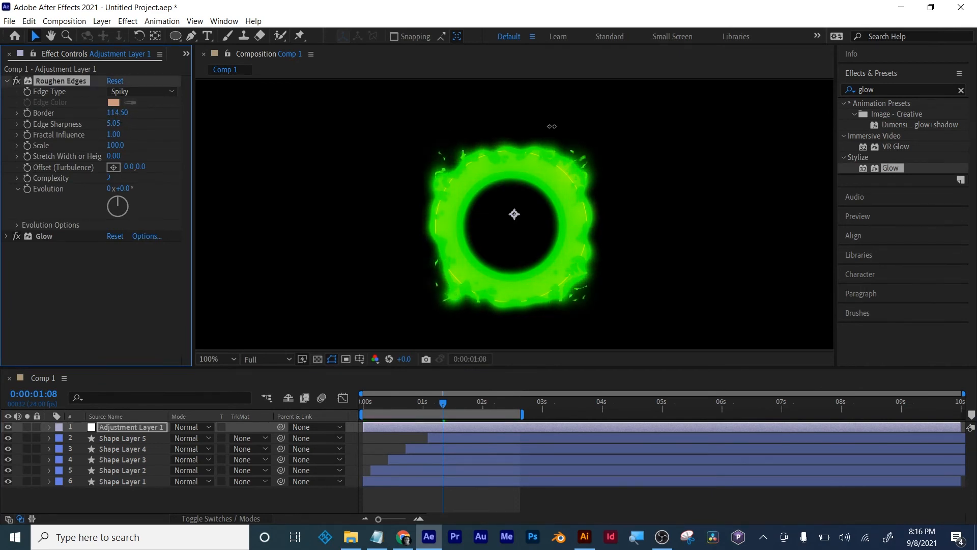
# - Preview the animation with the stronger rough border from the beginning, stopping near 2 seconds
pyautogui.moveTo(447, 404); pyautogui.dragTo(345, 399)
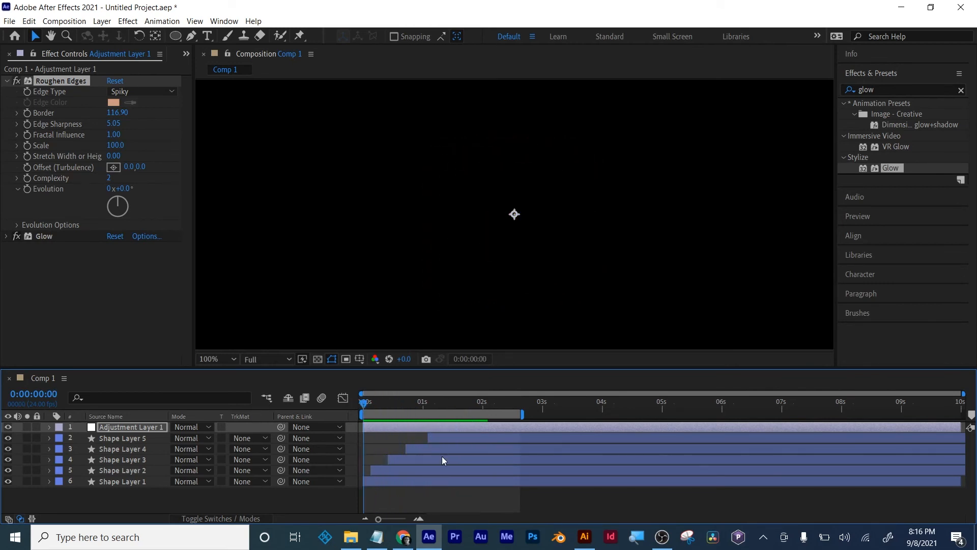
pyautogui.press('space')
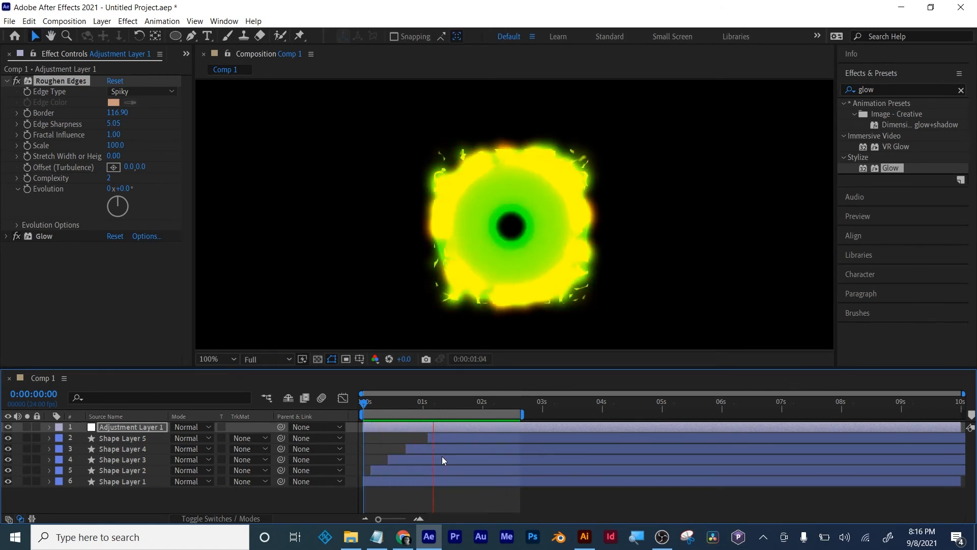
pyautogui.press('space')
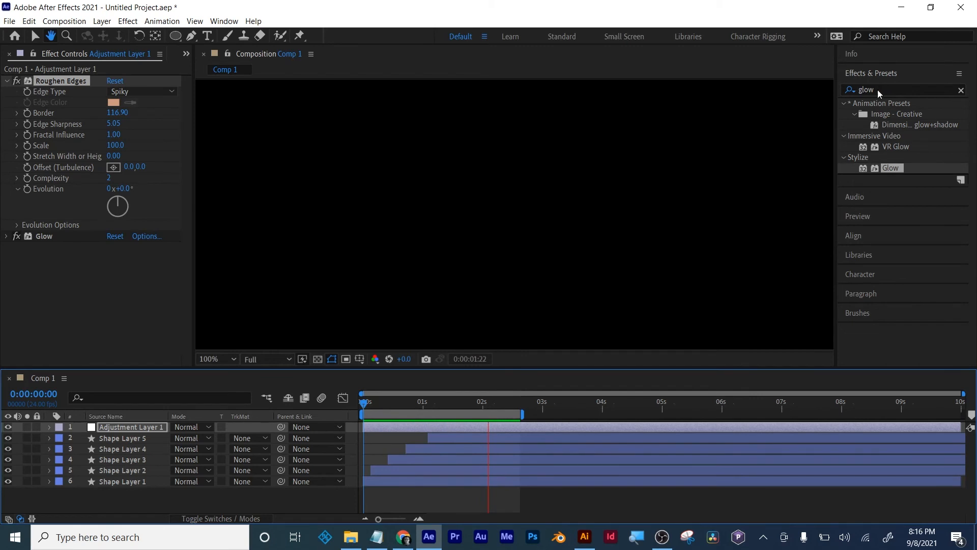
# - Find the Turbulent Displace effect, apply it to Adjustment Layer 1 and extend the work area to 3 seconds
pyautogui.click(905, 90)
pyautogui.write('tu')
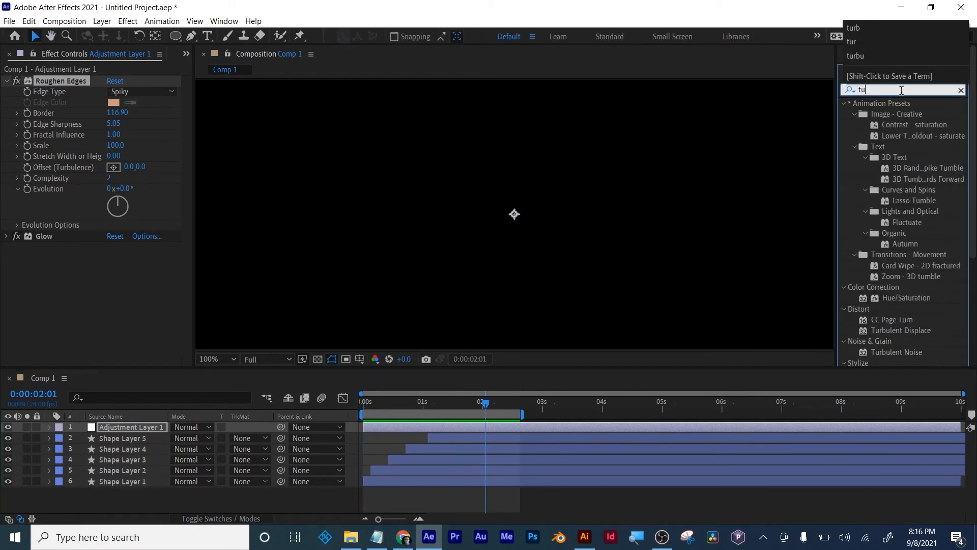
pyautogui.write('rb')
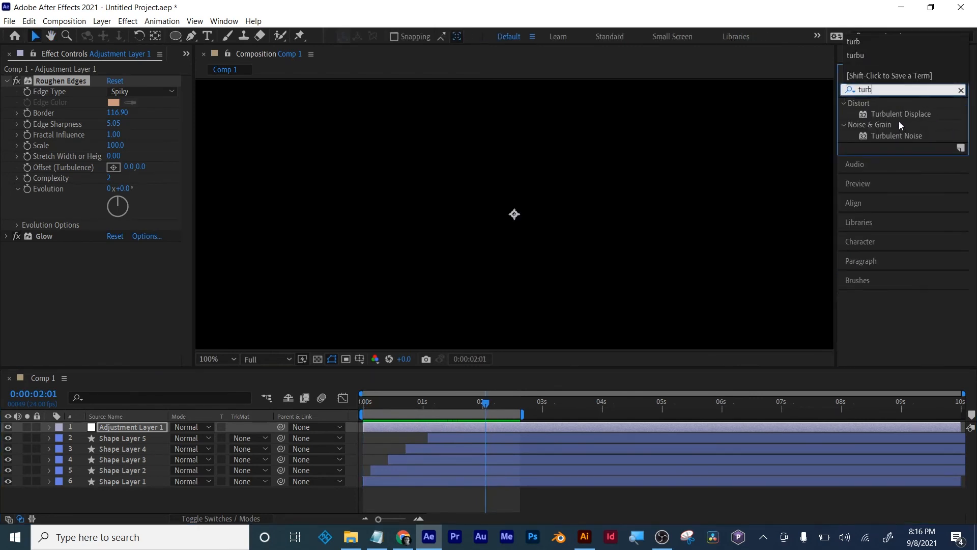
pyautogui.moveTo(899, 114); pyautogui.dragTo(541, 411)
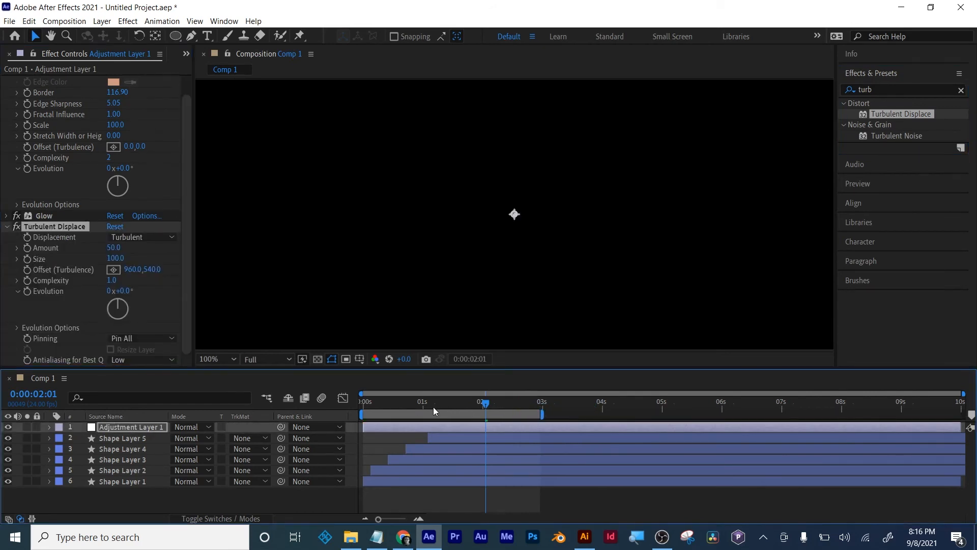
# - At 0:00:01:00, collapse the Roughen Edges settings and compare the rings with Turbulent Displace turned off and on
pyautogui.moveTo(434, 411)
pyautogui.mouseDown()
pyautogui.moveTo(414, 405)
pyautogui.moveTo(425, 406)
pyautogui.mouseUp()
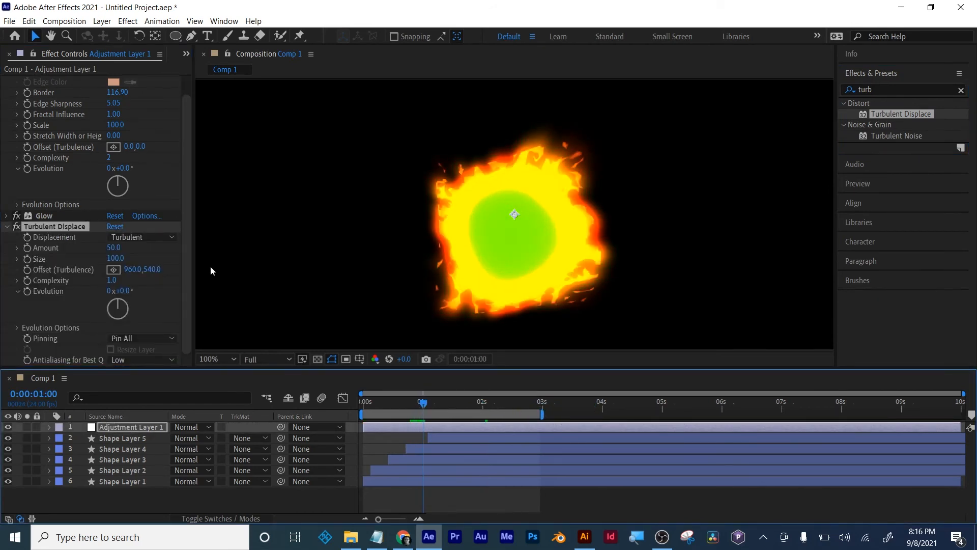
pyautogui.scroll(2, 29, 148)
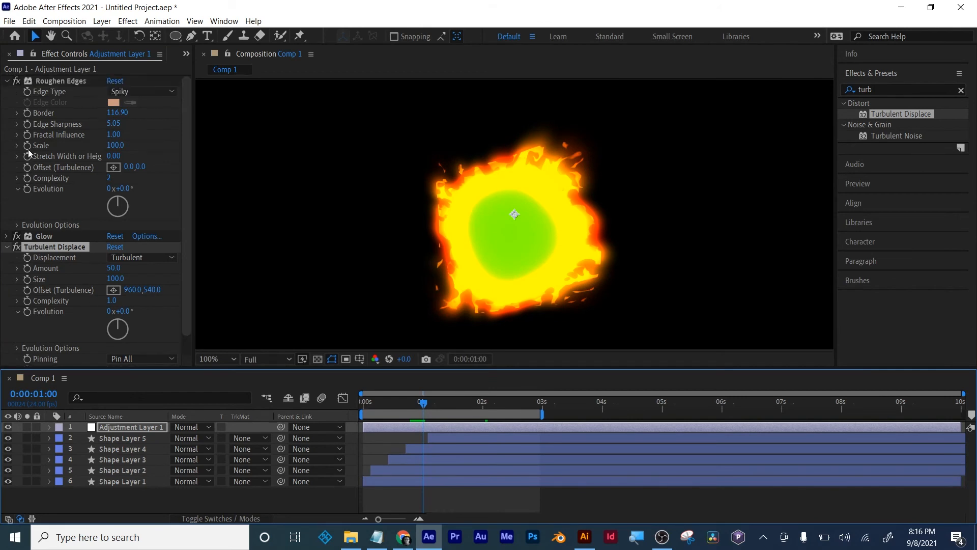
pyautogui.click(8, 84)
pyautogui.click(7, 81)
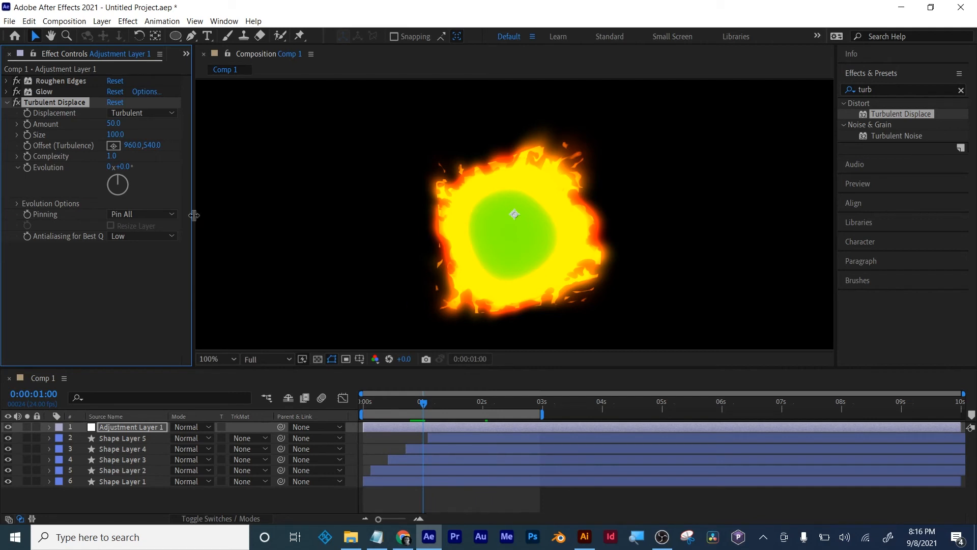
pyautogui.click(15, 102)
pyautogui.click(15, 102)
pyautogui.click(14, 102)
# - Try the Twist displacement type in Turbulent Displace, and set Displacement to Bulge
pyautogui.click(147, 113)
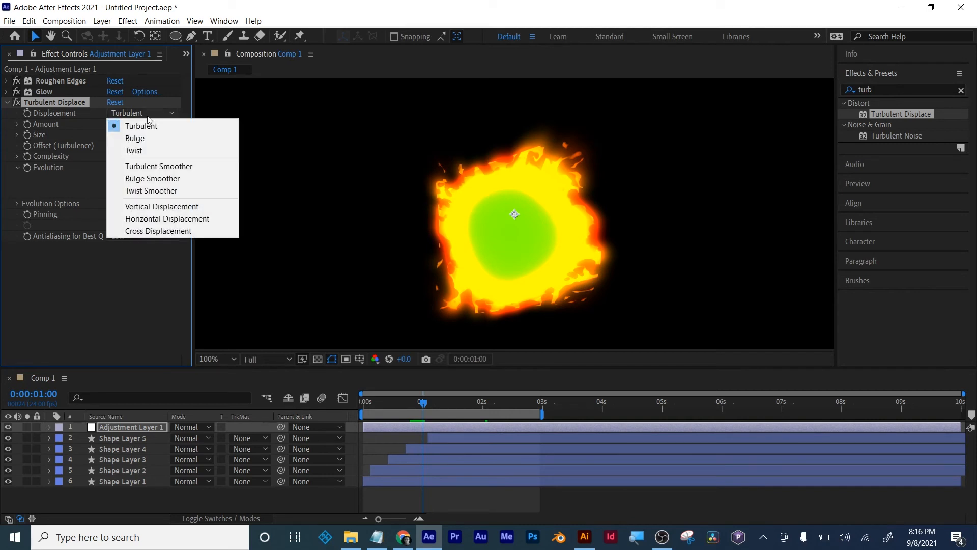
pyautogui.click(143, 148)
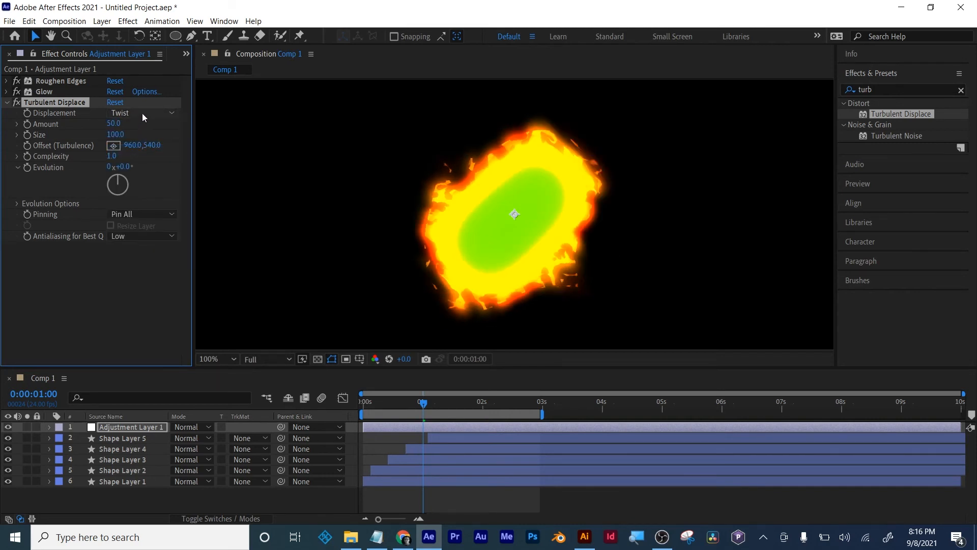
pyautogui.click(142, 112)
pyautogui.click(140, 136)
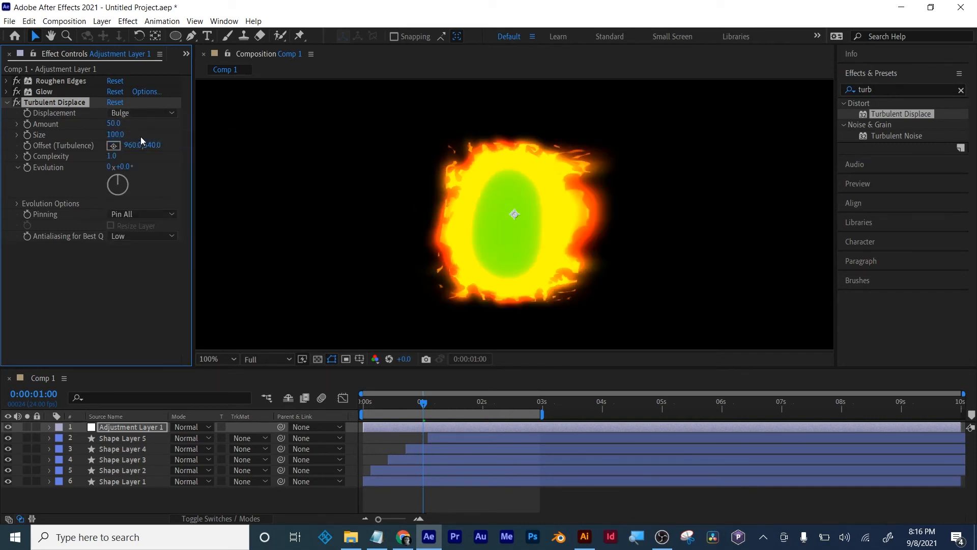
# - Compare the frame with Turbulent Displace off and on, and preview the bulged animation from the beginning
pyautogui.click(17, 102)
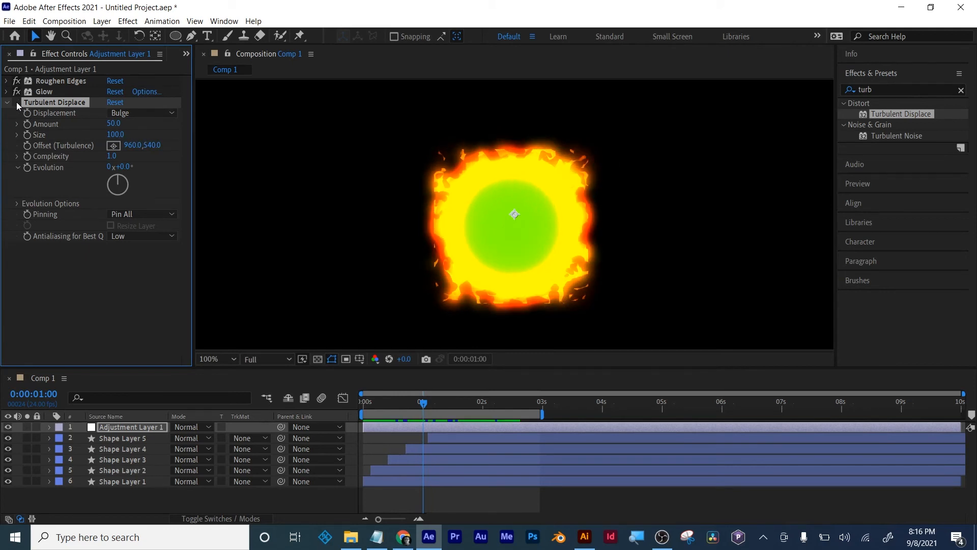
pyautogui.click(16, 102)
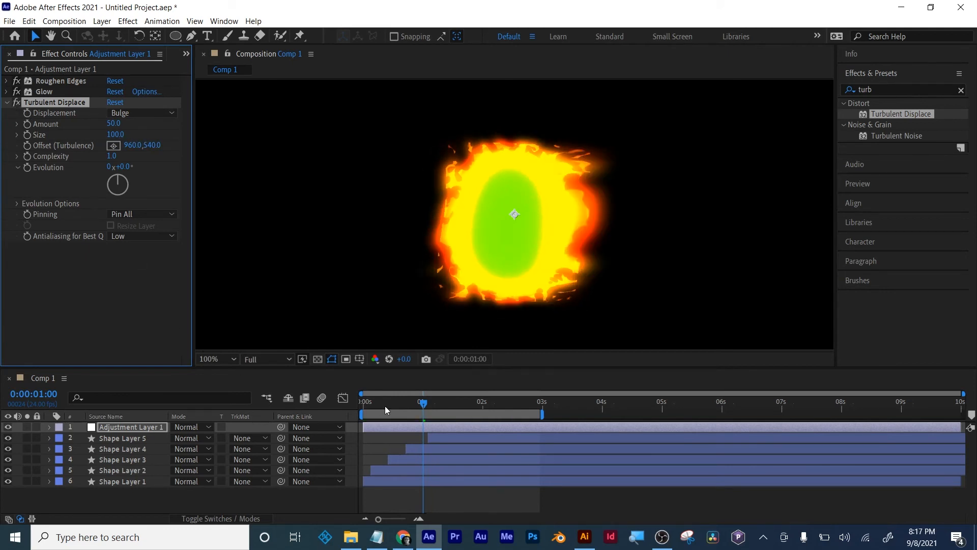
pyautogui.moveTo(385, 405); pyautogui.dragTo(341, 398)
pyautogui.press('space')
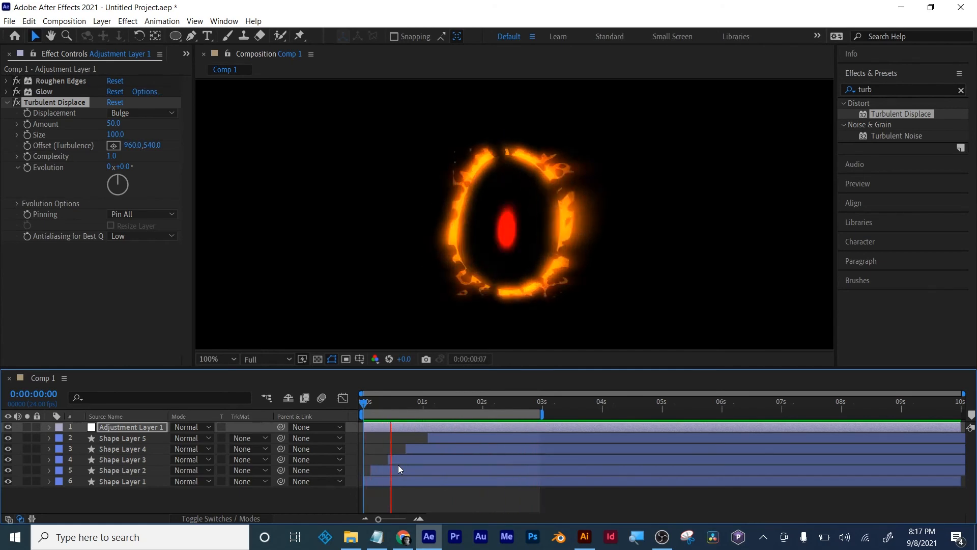
# - Switch to Illustrator and close it to return to the After Effects composition
pyautogui.click(584, 537)
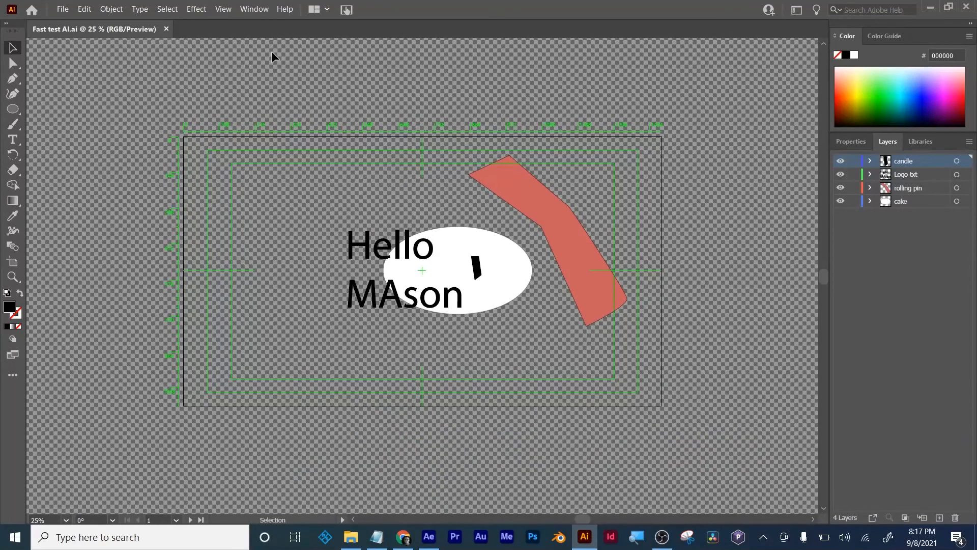
pyautogui.click(967, 6)
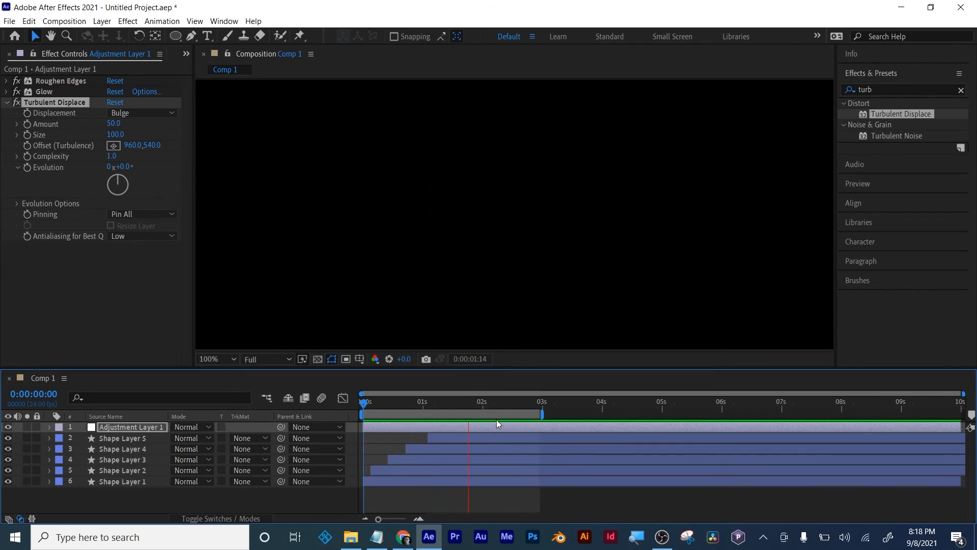
# - Switch to Google Drive in Chrome, open the Art 228 Fall 2021 folder and check the first two student folders
pyautogui.click(411, 540)
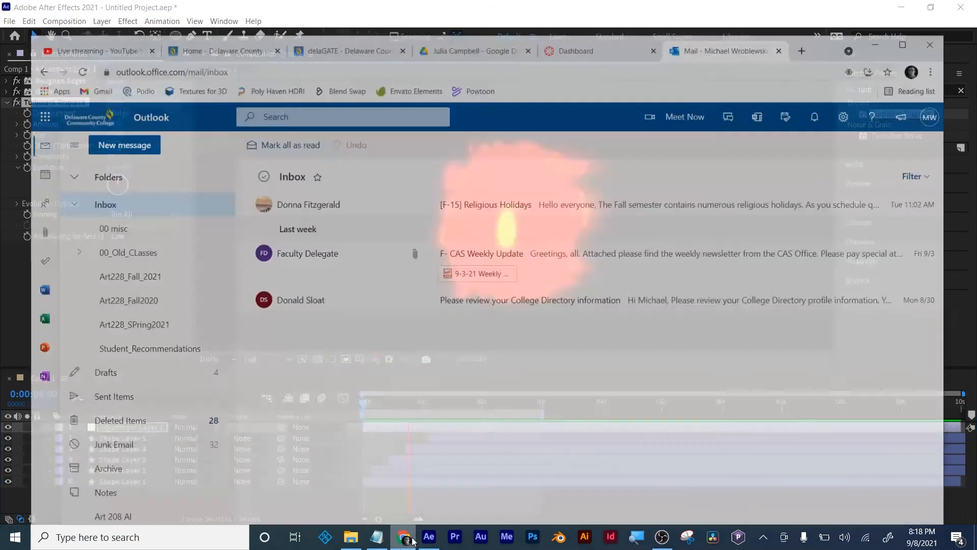
pyautogui.click(431, 25)
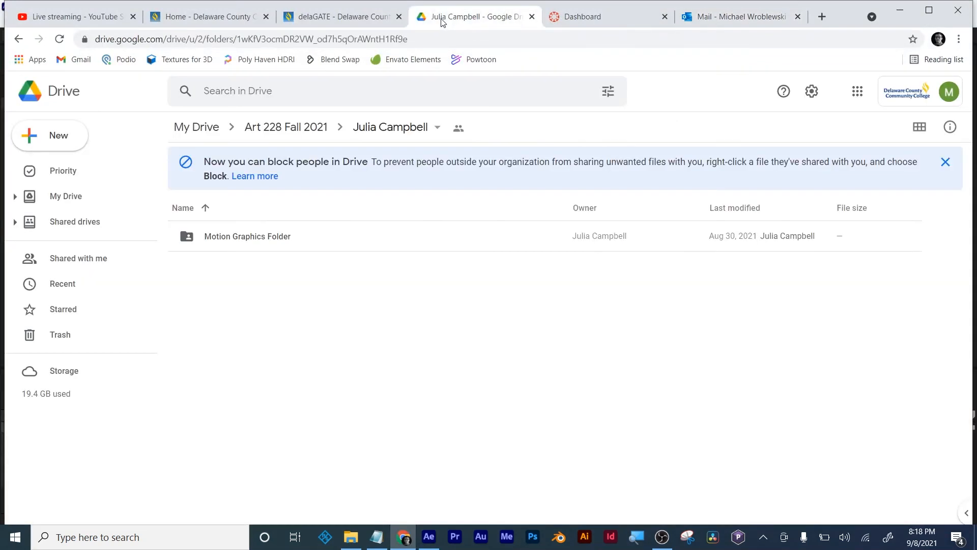
pyautogui.click(316, 131)
pyautogui.doubleClick(241, 236)
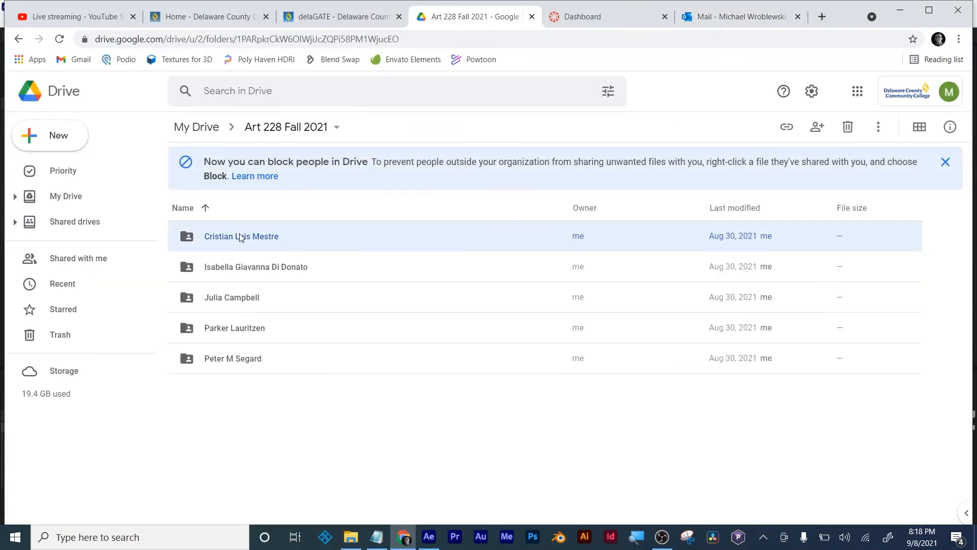
pyautogui.click(295, 128)
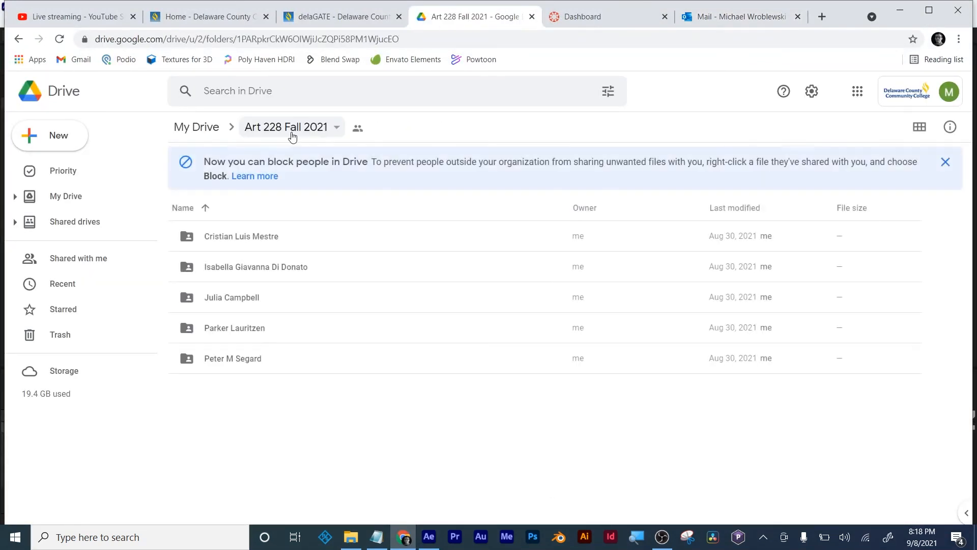
pyautogui.click(253, 266)
pyautogui.doubleClick(253, 265)
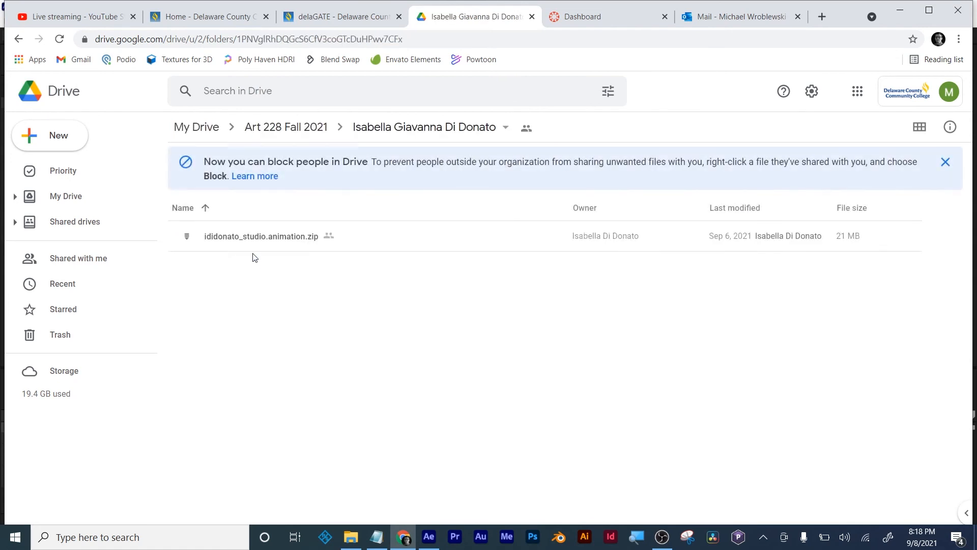
# - Check the remaining three student folders in Art 228 Fall 2021 and return to the After Effects composition
pyautogui.click(285, 127)
pyautogui.doubleClick(240, 296)
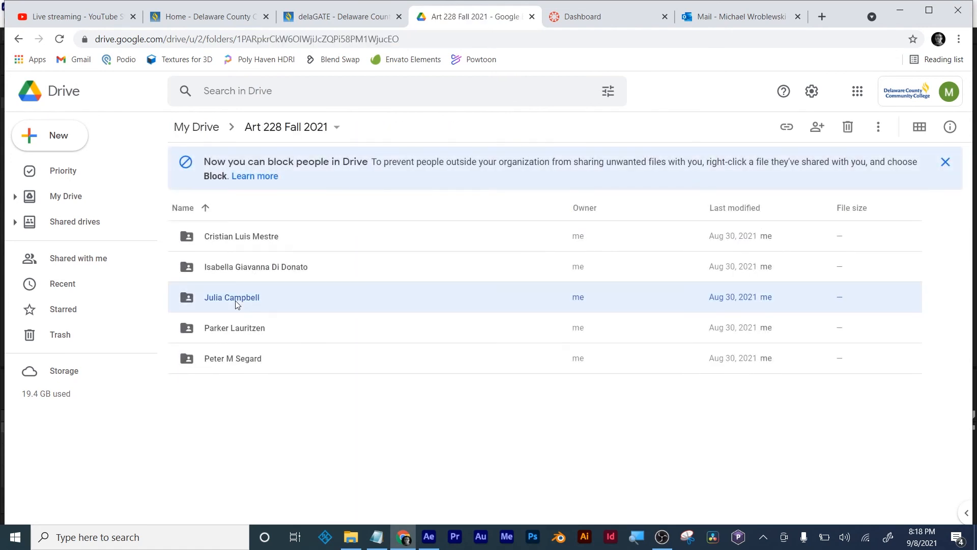
pyautogui.click(269, 127)
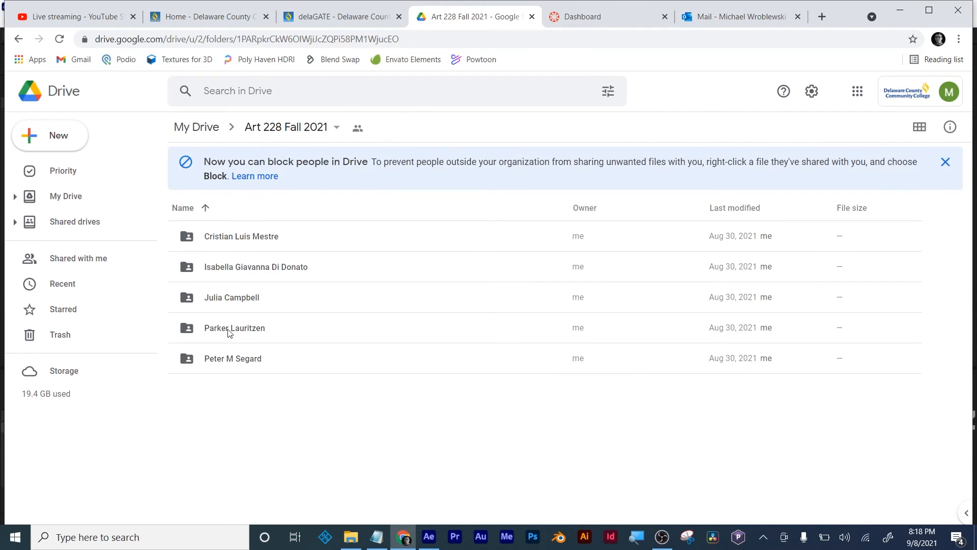
pyautogui.doubleClick(227, 328)
pyautogui.click(266, 126)
pyautogui.doubleClick(232, 357)
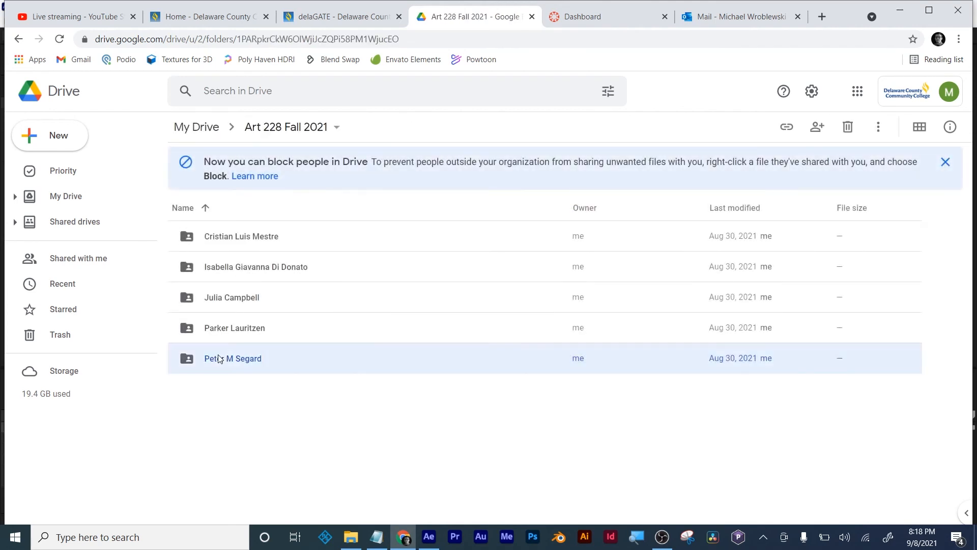
pyautogui.click(278, 132)
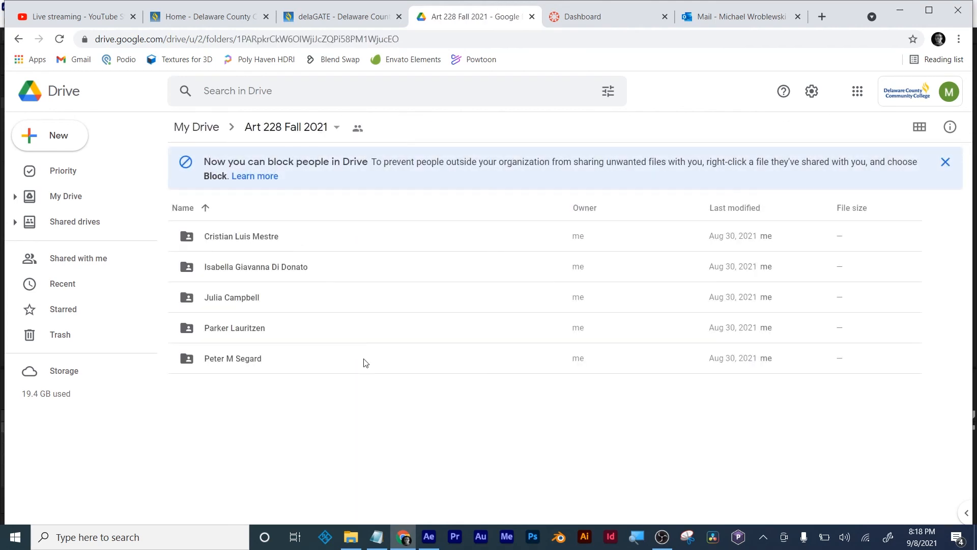
pyautogui.click(900, 10)
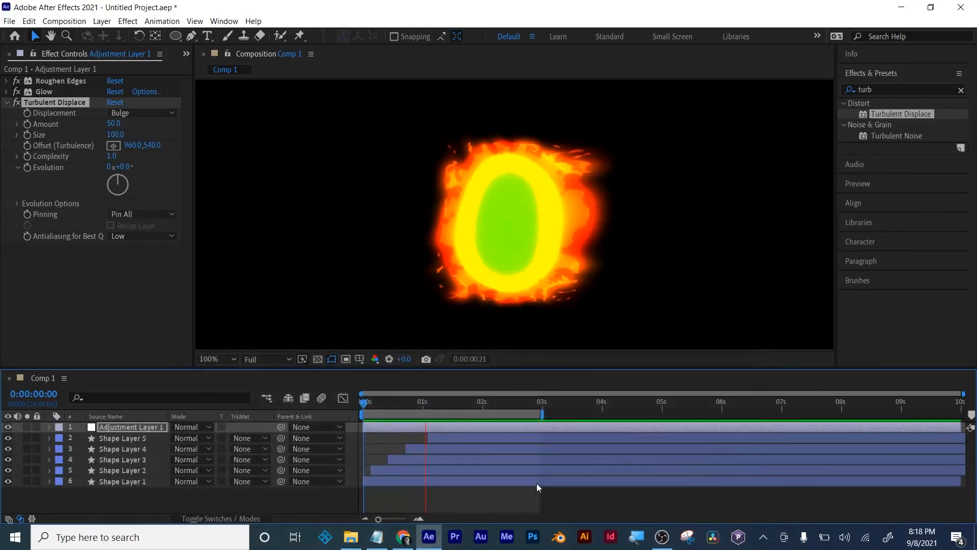
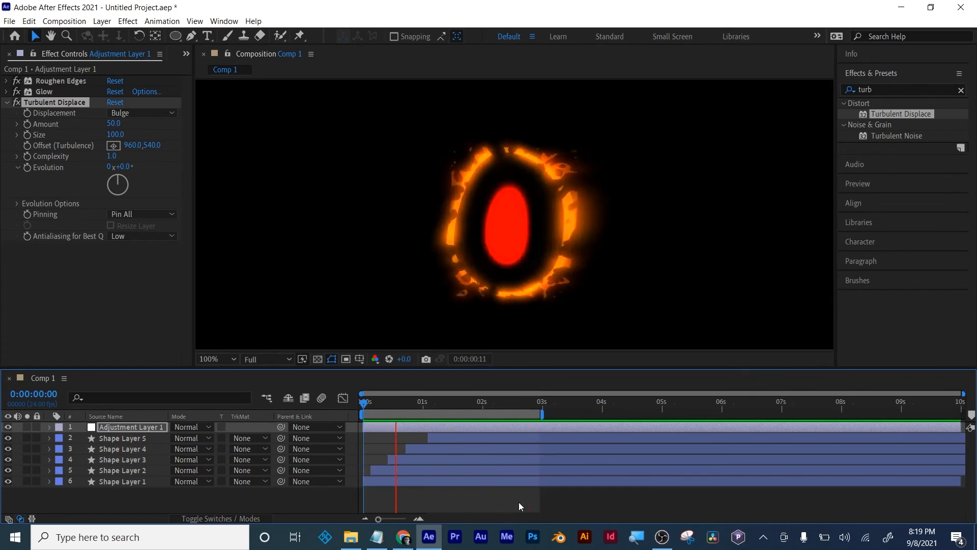
# - Close the untitled coloured-rings project without saving its changes
pyautogui.hotkey('ctrl', 's')
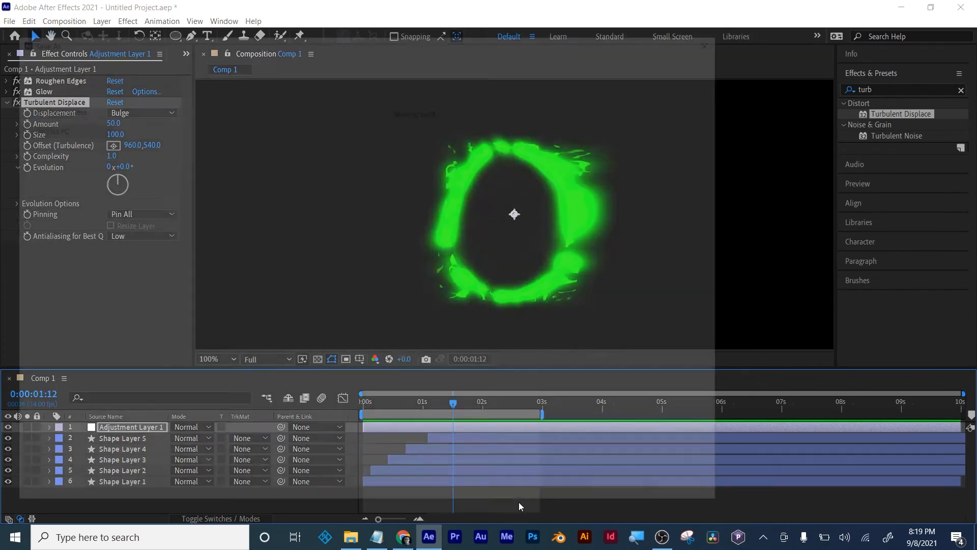
pyautogui.click(672, 496)
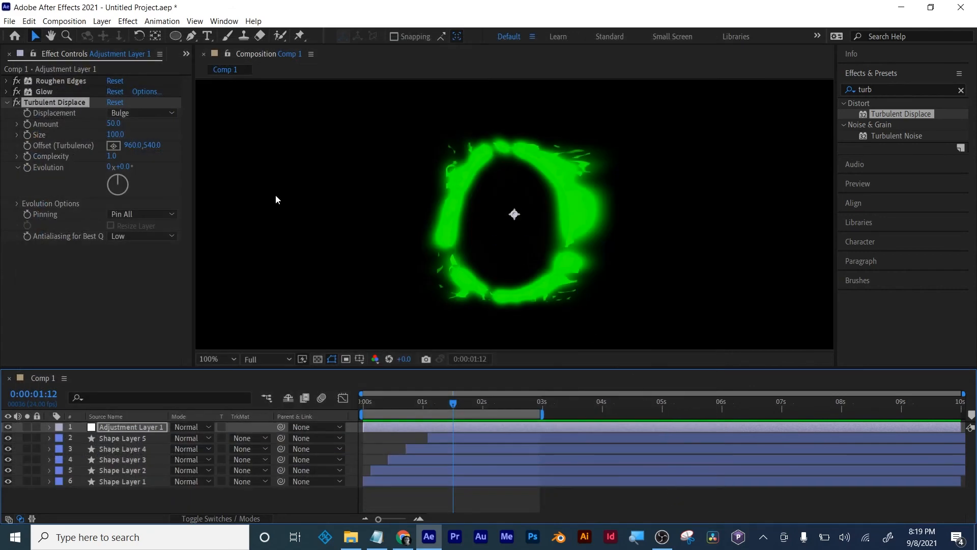
pyautogui.click(9, 21)
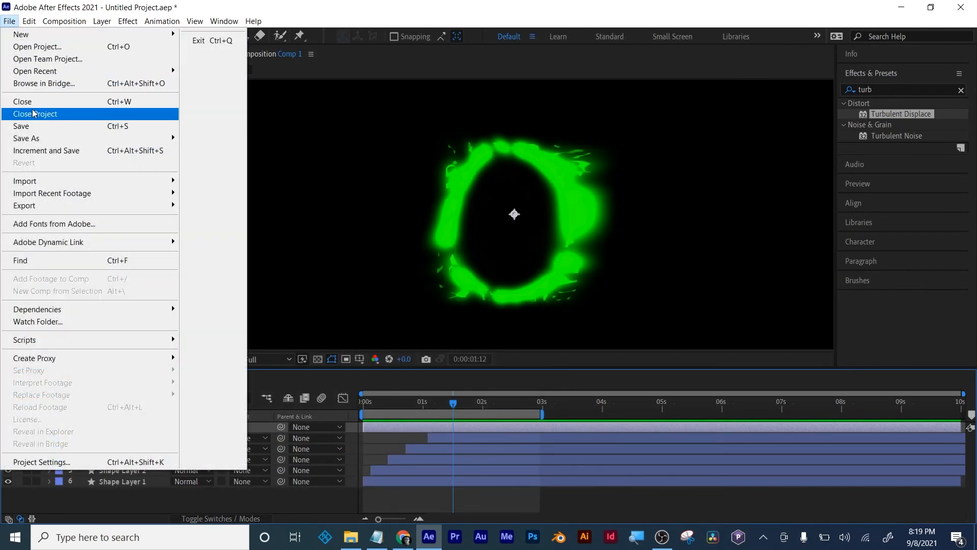
pyautogui.click(30, 112)
pyautogui.click(511, 287)
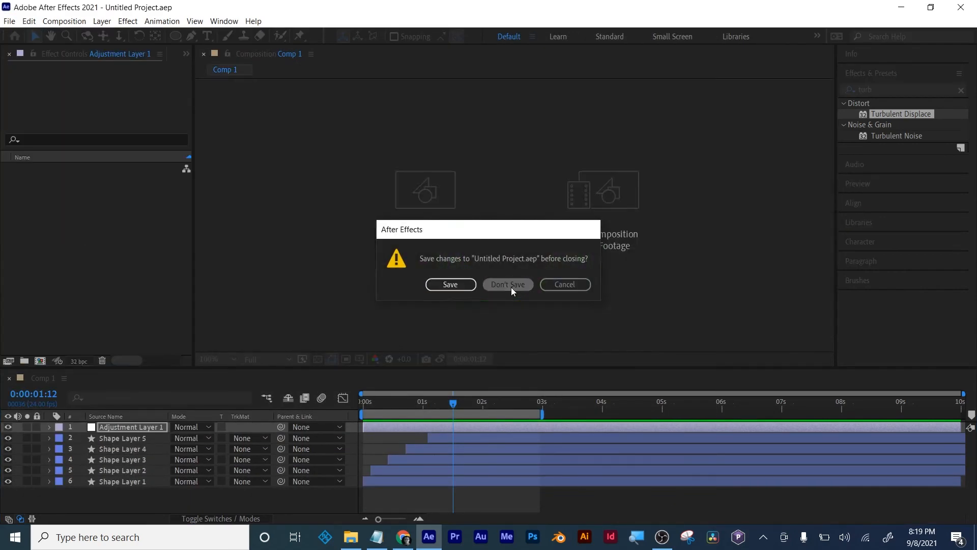
# - Open the recent project MW rough draft.aep from the Art 228 Fall 2021 folder
pyautogui.click(9, 21)
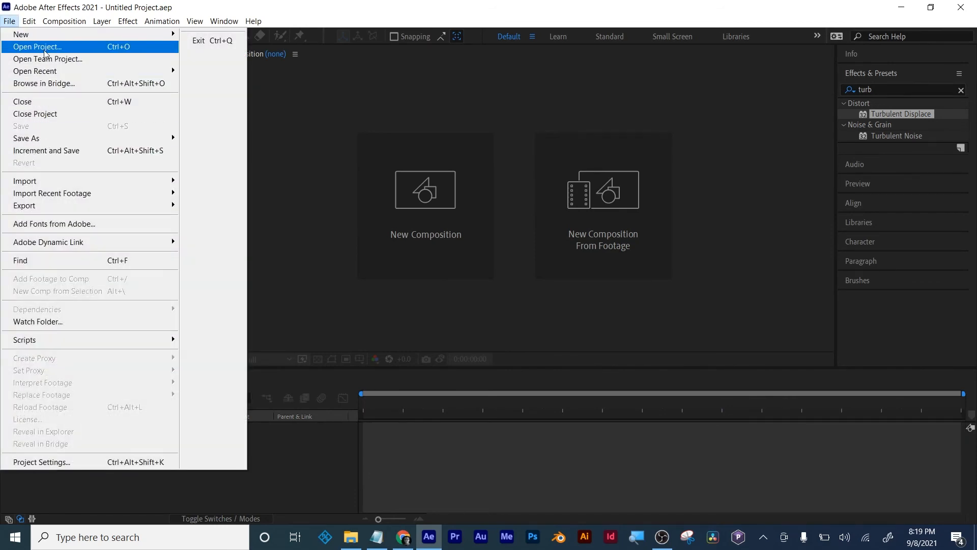
pyautogui.moveTo(42, 74)
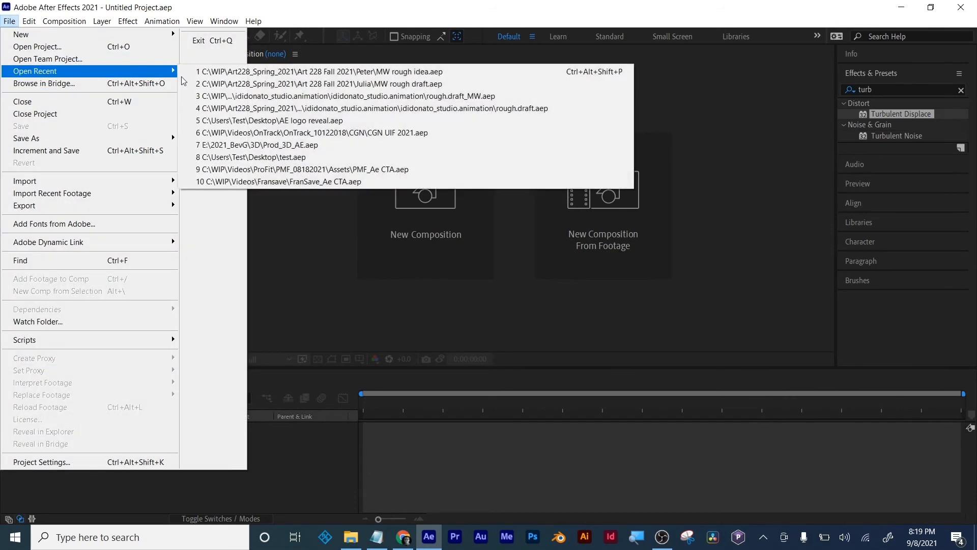
pyautogui.click(312, 83)
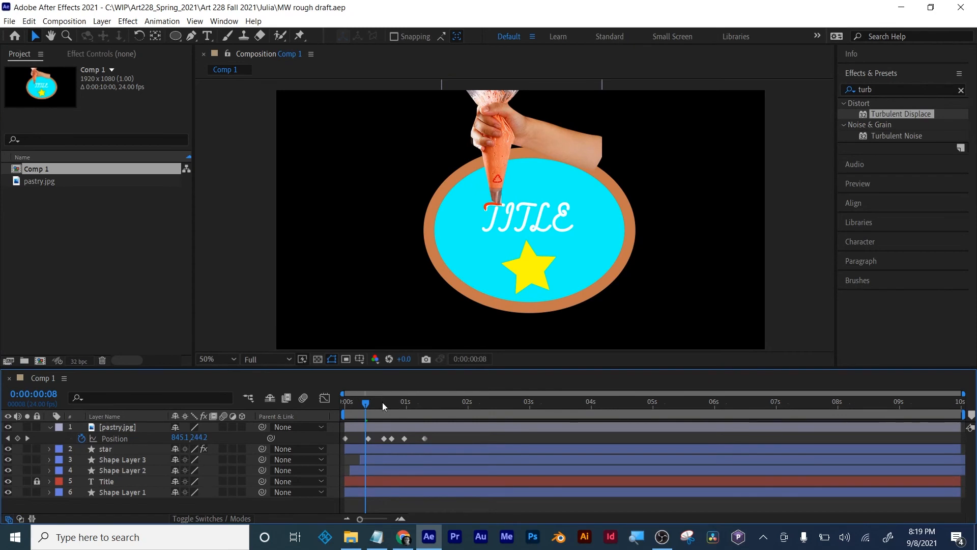
# - Examine up close how the piping bag follows the red strokes drawn over the title's first letter, from the start to 0:00:01:12
pyautogui.press('.')
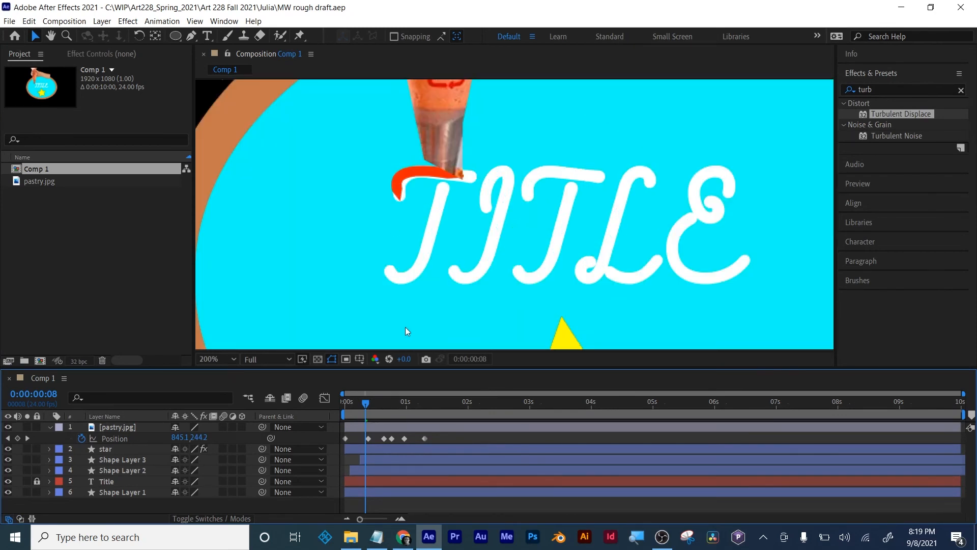
pyautogui.moveTo(367, 404); pyautogui.dragTo(346, 403)
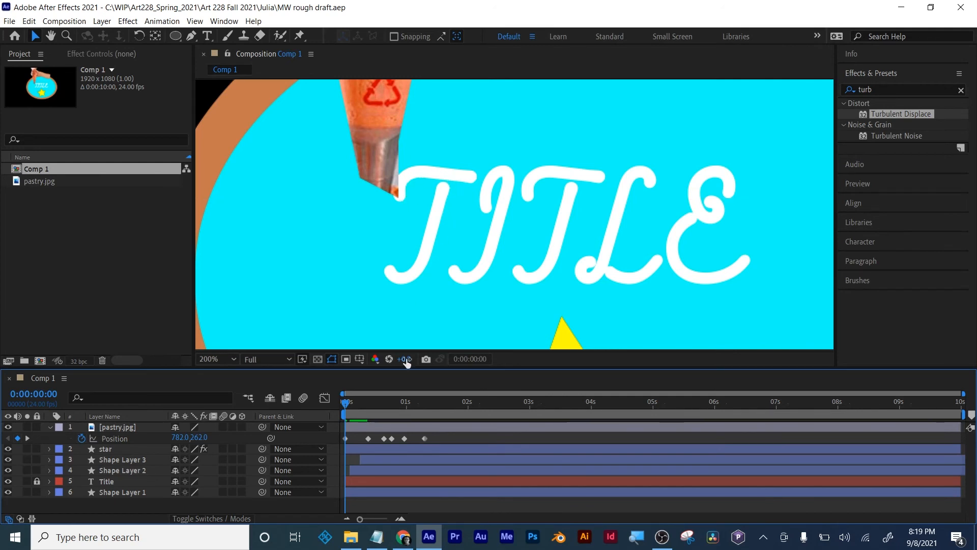
pyautogui.moveTo(348, 402); pyautogui.dragTo(435, 402)
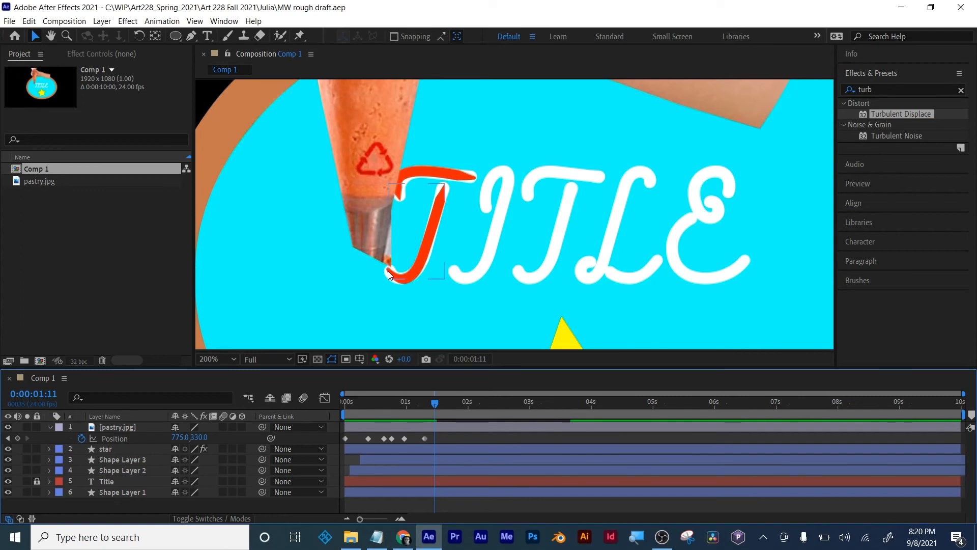
pyautogui.press(',')
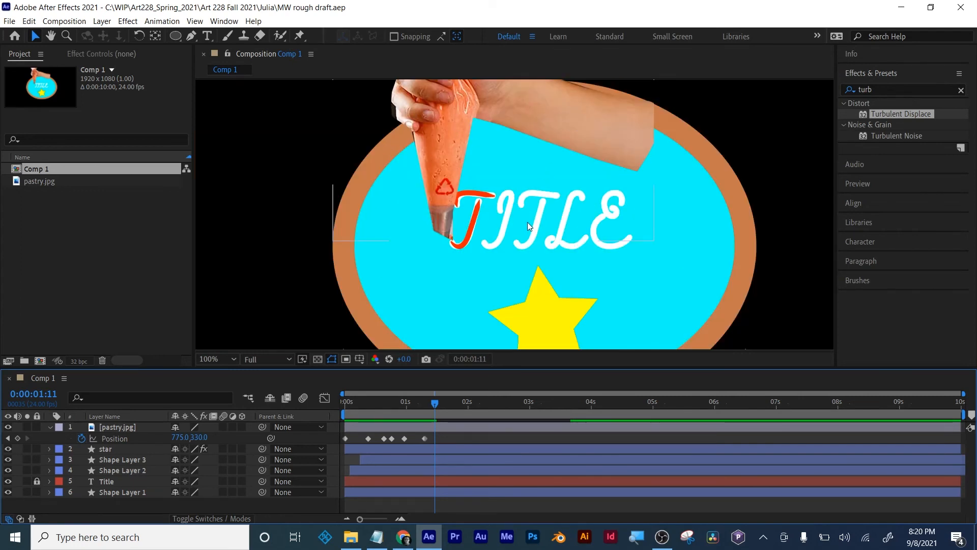
pyautogui.press('.')
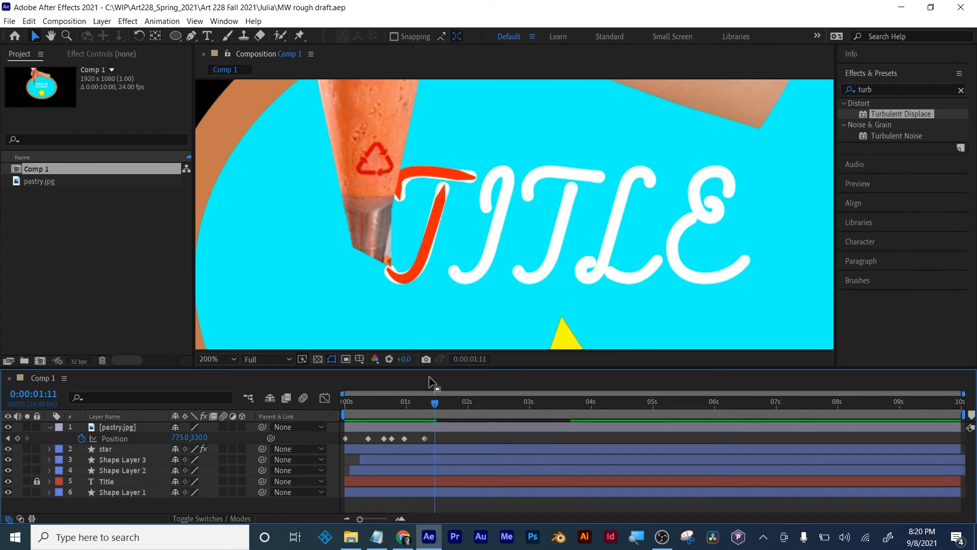
pyautogui.moveTo(434, 403)
pyautogui.mouseDown()
pyautogui.moveTo(336, 401)
pyautogui.moveTo(436, 406)
pyautogui.mouseUp()
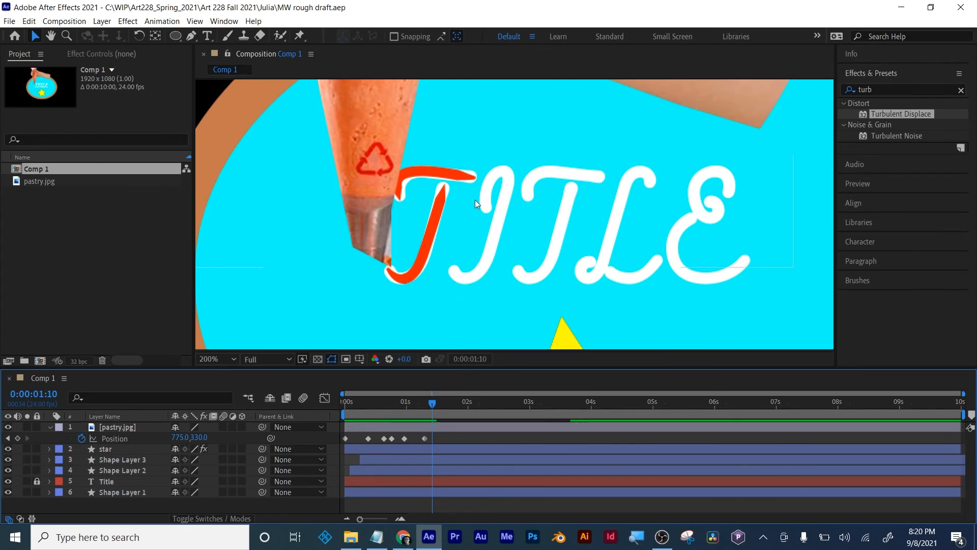
pyautogui.moveTo(432, 404); pyautogui.dragTo(436, 404)
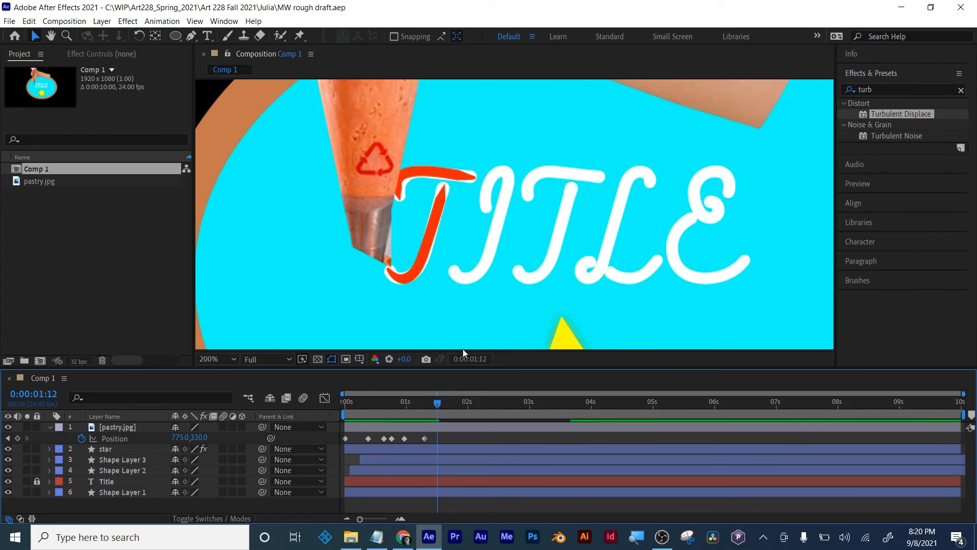
# - Review the full frame across the first 2.5 seconds, checking the star's glow and the piping bag's movement
pyautogui.scroll(-3, 504, 254)
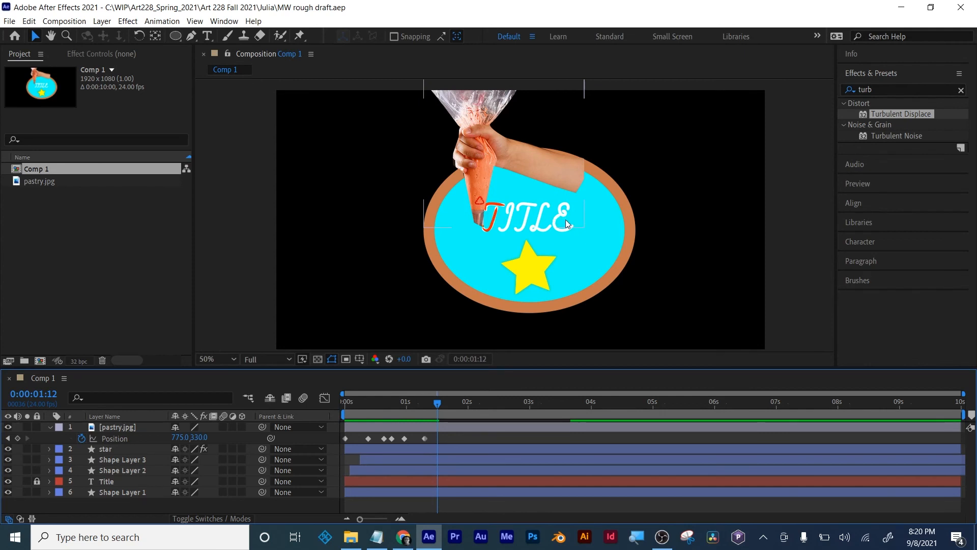
pyautogui.moveTo(439, 404)
pyautogui.mouseDown()
pyautogui.moveTo(345, 407)
pyautogui.moveTo(437, 412)
pyautogui.mouseUp()
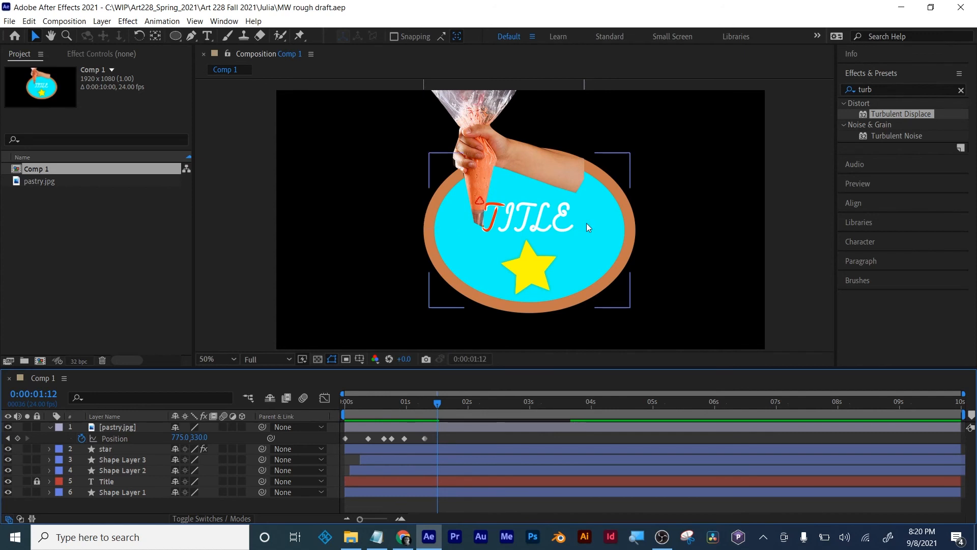
pyautogui.moveTo(437, 405)
pyautogui.mouseDown()
pyautogui.moveTo(514, 407)
pyautogui.moveTo(350, 405)
pyautogui.moveTo(442, 405)
pyautogui.mouseUp()
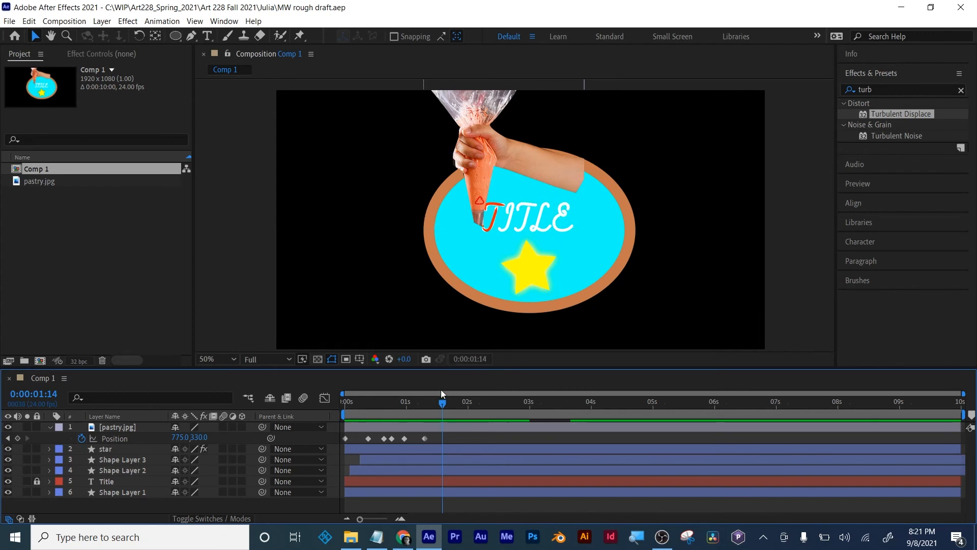
pyautogui.moveTo(442, 401); pyautogui.dragTo(502, 412)
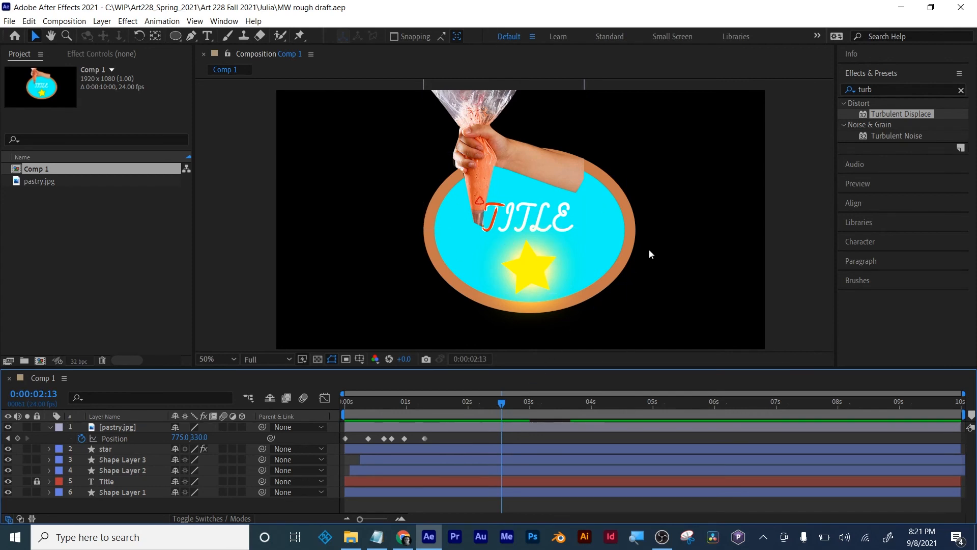
pyautogui.moveTo(503, 405); pyautogui.dragTo(374, 416)
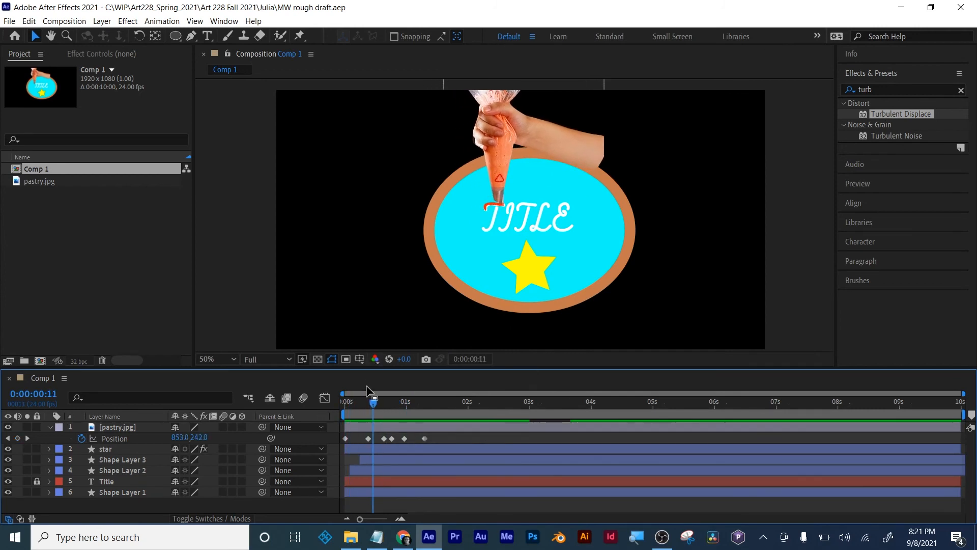
pyautogui.moveTo(373, 403); pyautogui.dragTo(349, 404)
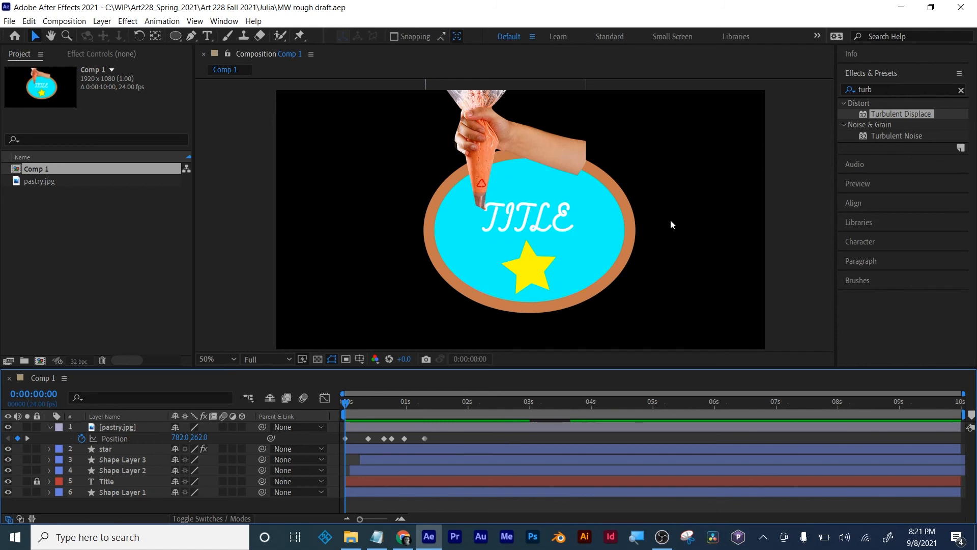
pyautogui.moveTo(375, 402); pyautogui.dragTo(443, 404)
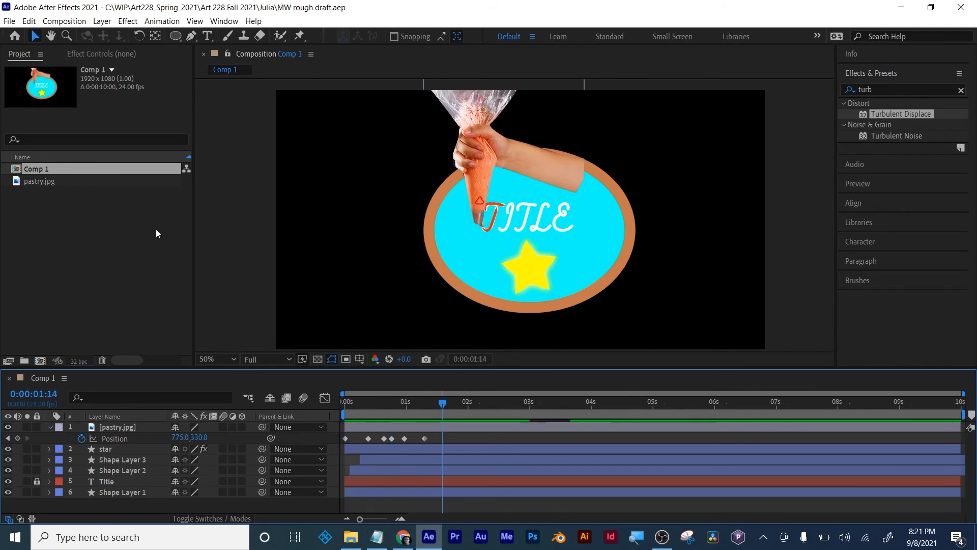
# - Create a new 1920 x 1080, 10-second composition at 24 fps and draw a vertical line in its centre with the Pen tool
pyautogui.click(40, 361)
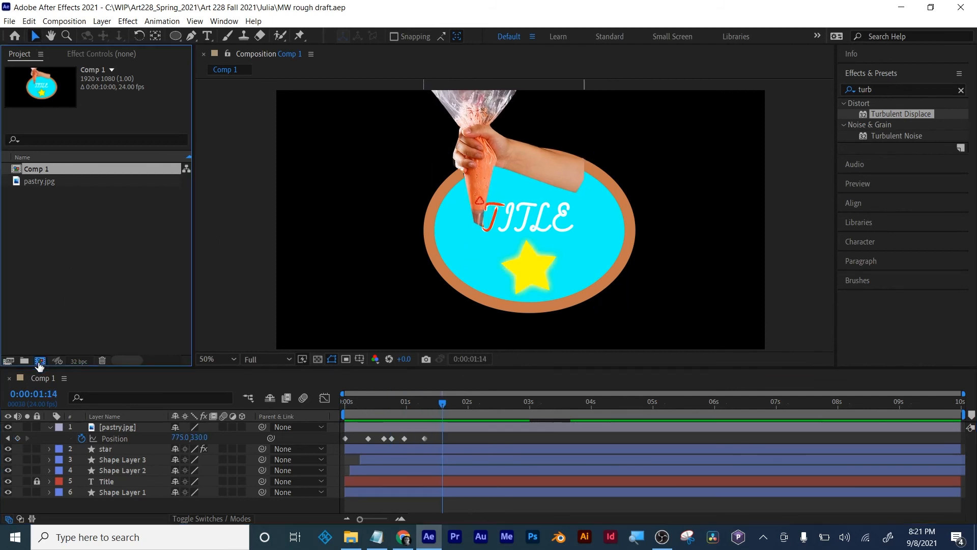
pyautogui.click(636, 414)
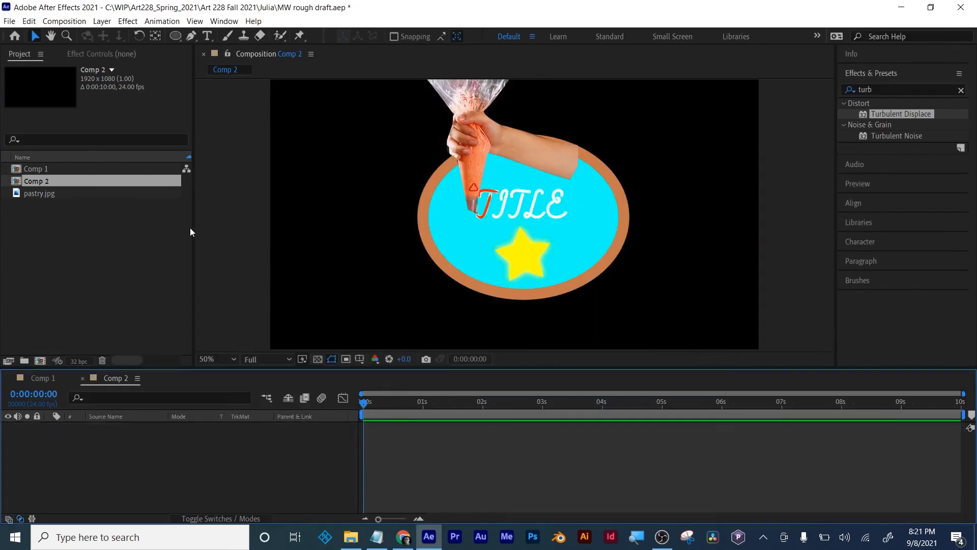
pyautogui.click(191, 36)
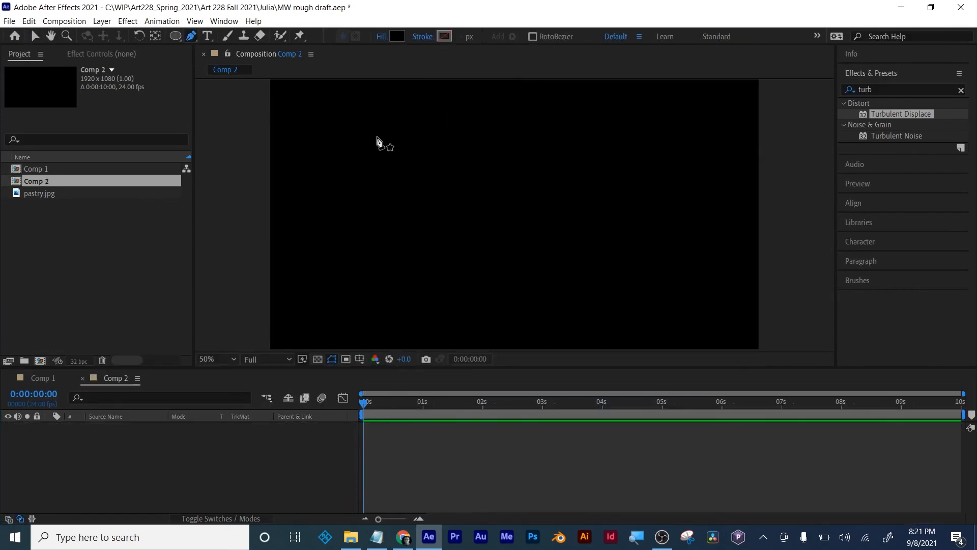
pyautogui.click(514, 171)
pyautogui.click(514, 277)
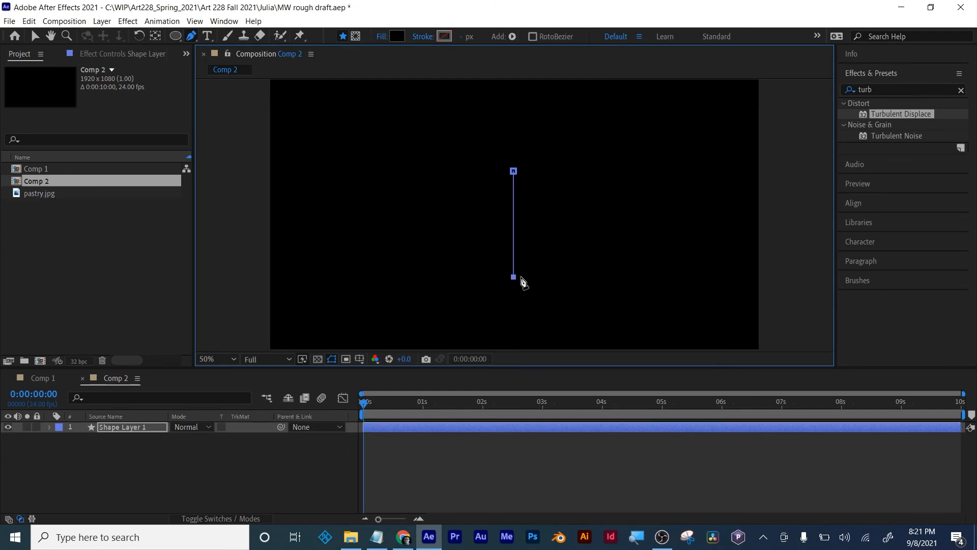
# - Remove the line's fill and give it a solid red stroke 37 px wide
pyautogui.click(382, 37)
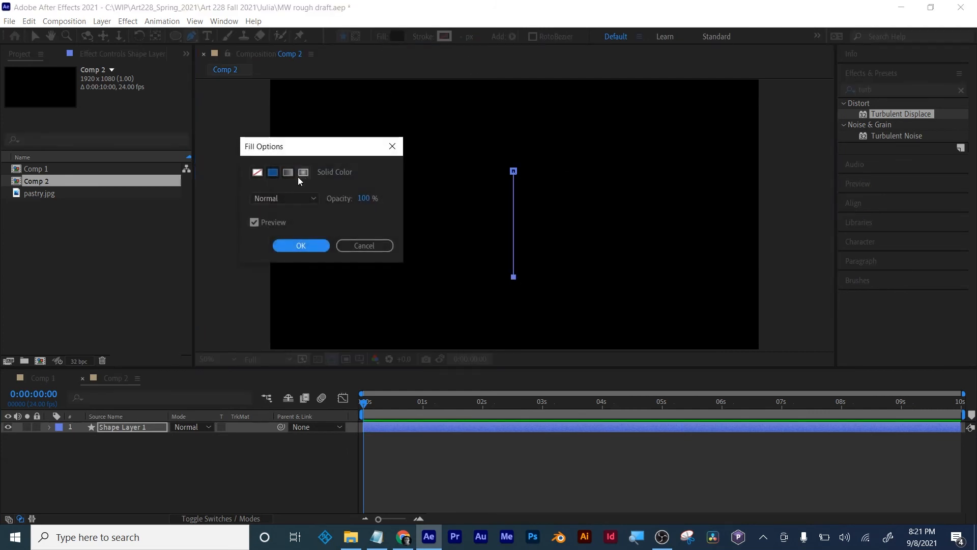
pyautogui.click(258, 173)
pyautogui.click(300, 246)
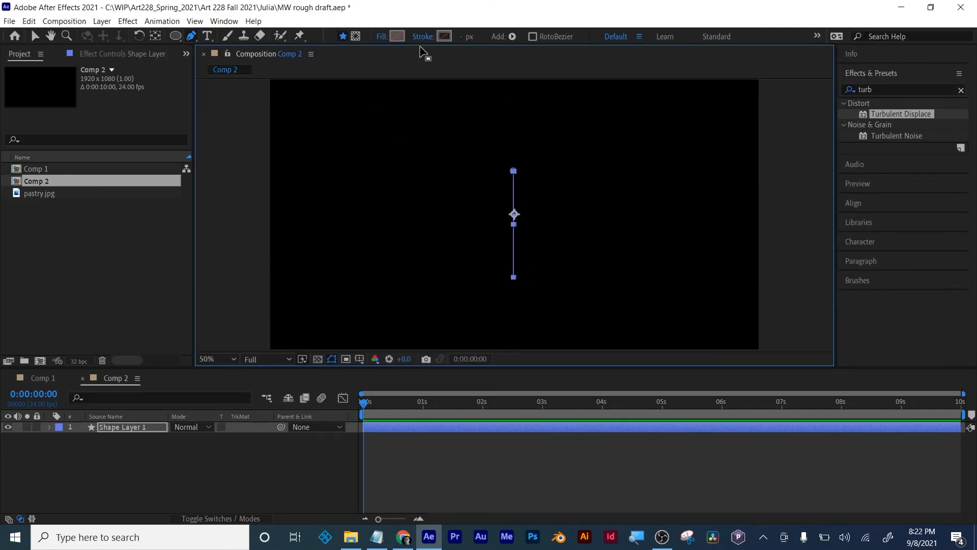
pyautogui.click(429, 36)
pyautogui.click(274, 172)
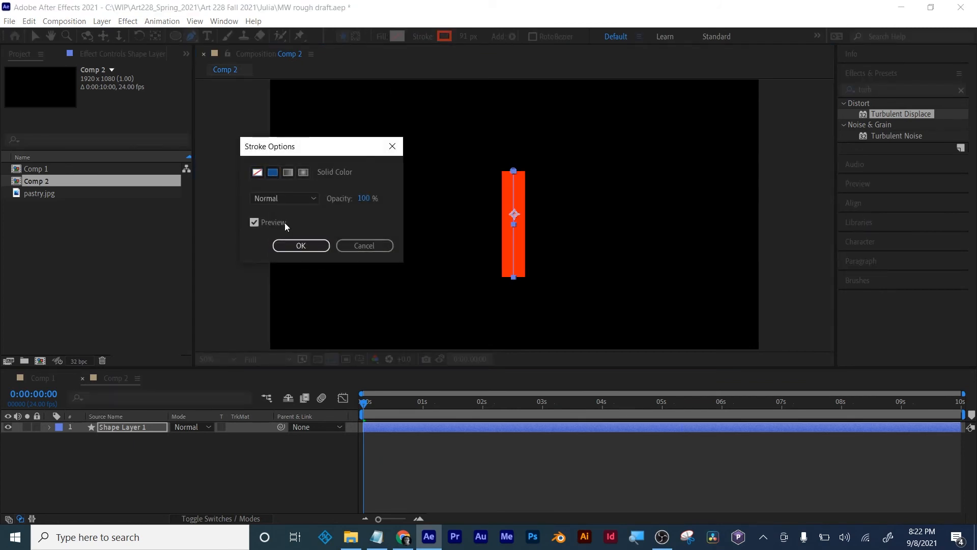
pyautogui.click(299, 245)
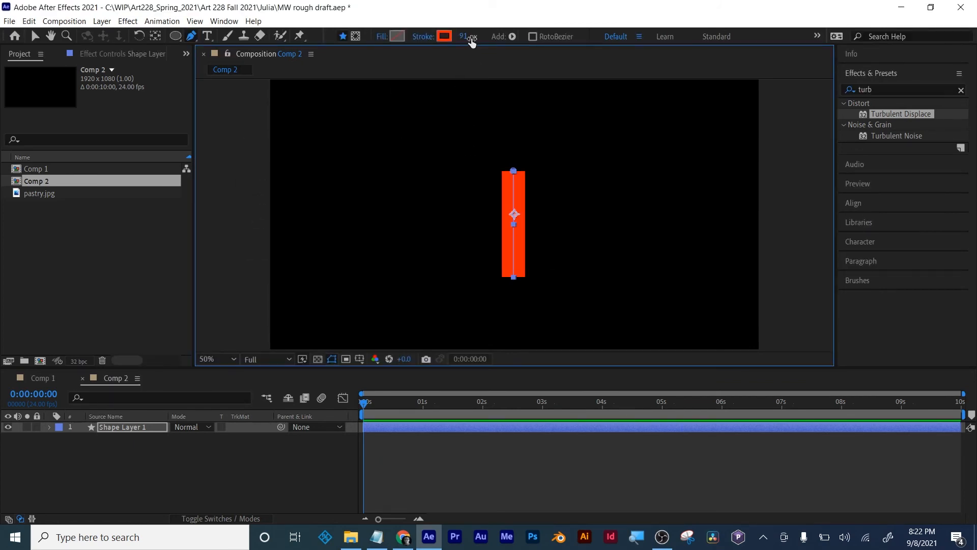
pyautogui.moveTo(464, 37); pyautogui.dragTo(428, 37)
pyautogui.click(207, 274)
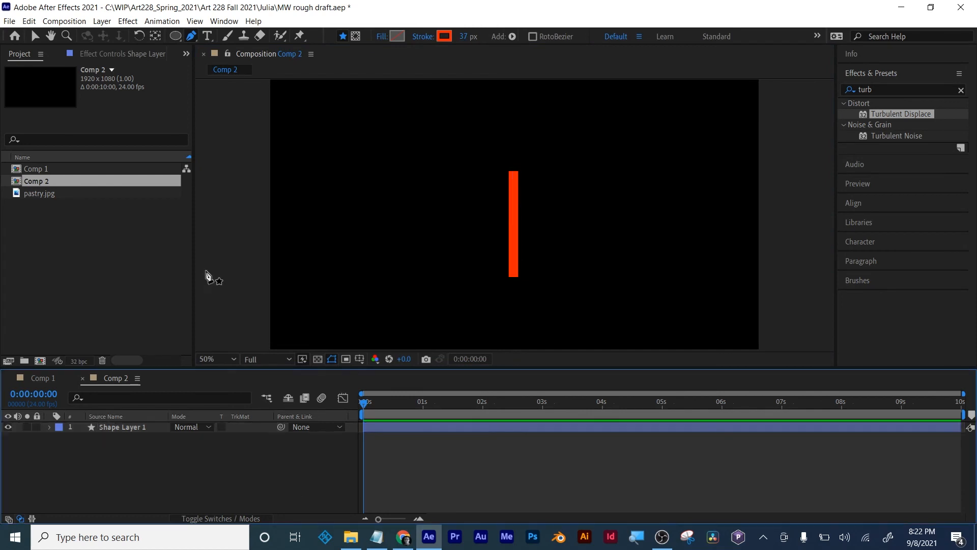
# - Add the text "Hello" in the HT Neon font and place it just left of the red line
pyautogui.click(207, 35)
pyautogui.click(402, 224)
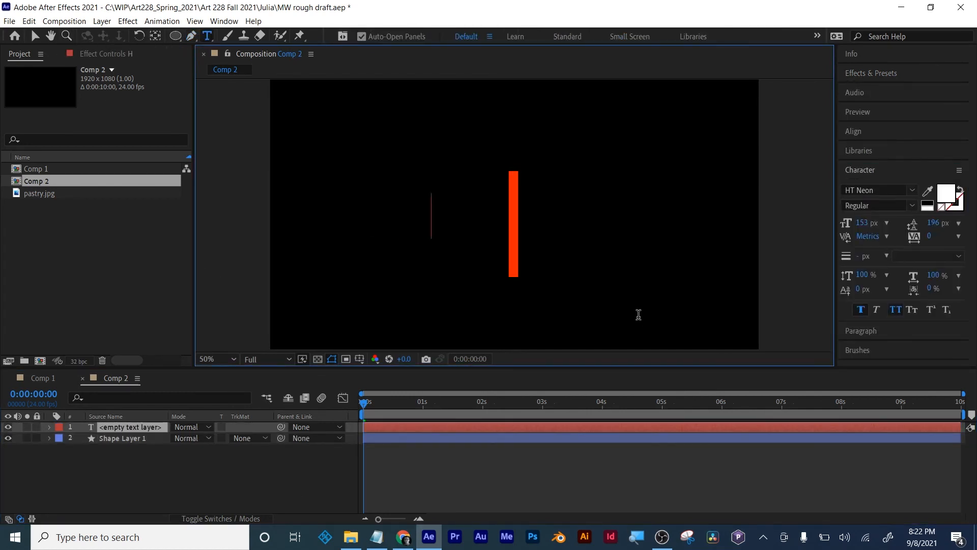
pyautogui.write('Hello')
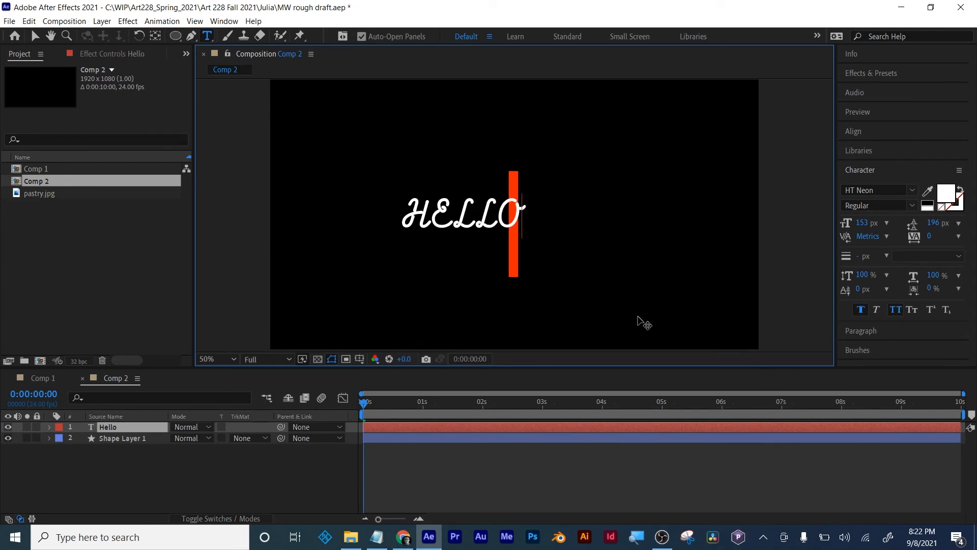
pyautogui.click(35, 36)
pyautogui.click(455, 216)
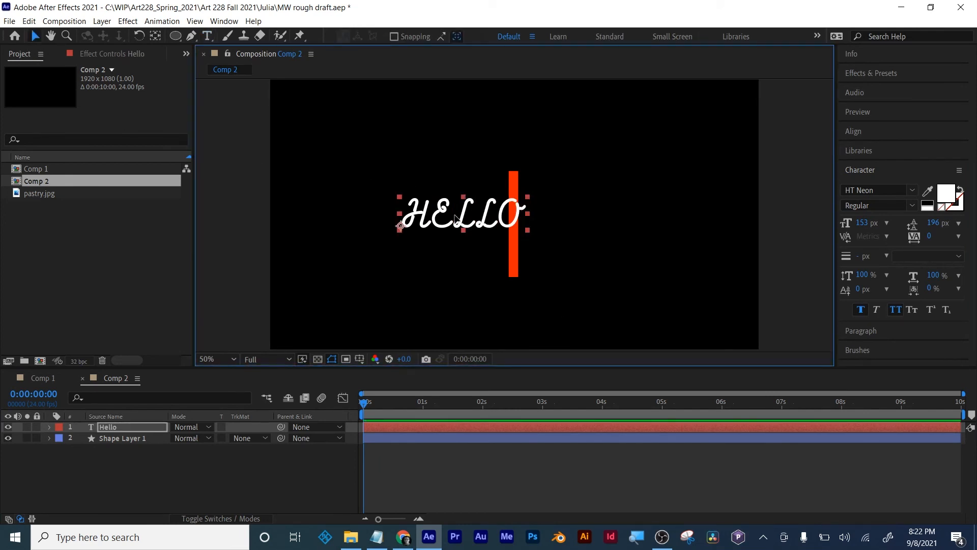
pyautogui.moveTo(455, 216); pyautogui.dragTo(426, 220)
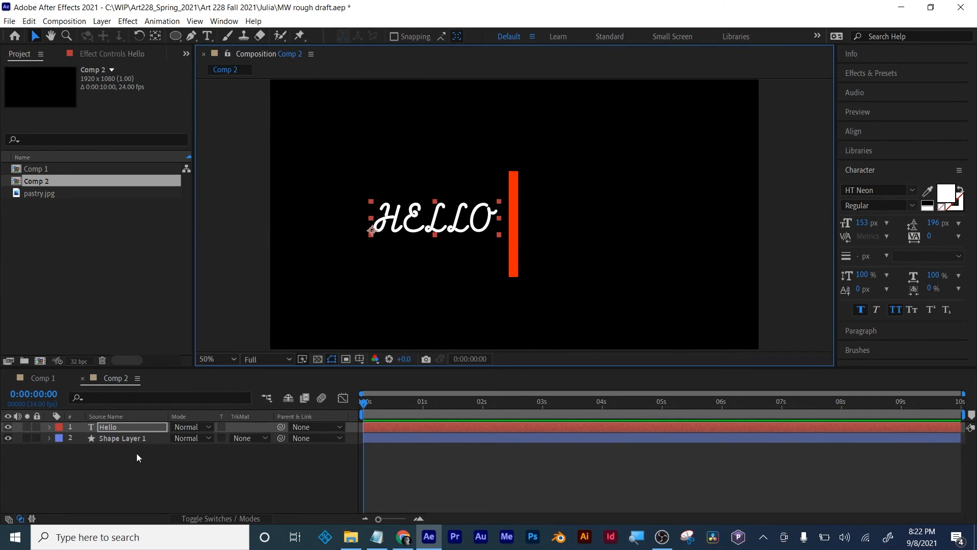
# - Duplicate the "Hello" text layer and move the copy horizontally to the right side of the red line
pyautogui.hotkey('ctrl', 'd')
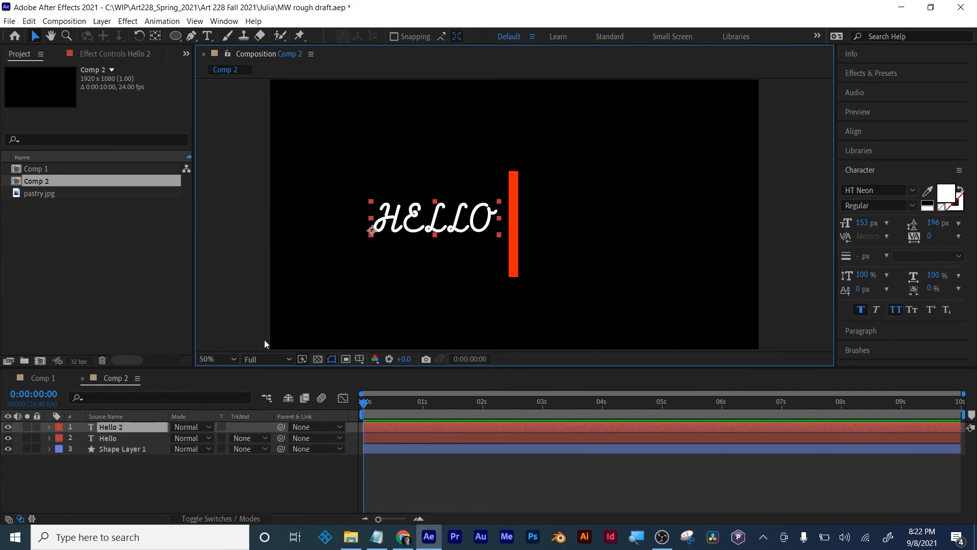
pyautogui.hotkey('shift', 'Right')
pyautogui.hotkey('shift', 'Right')
pyautogui.hotkey('shift', 'Right')
pyautogui.hotkey('shift', 'Right')
pyautogui.hotkey('shift', 'Right')
pyautogui.hotkey('shift', 'Right')
pyautogui.hotkey('shift', 'Right')
pyautogui.hotkey('shift', 'Right')
pyautogui.hotkey('shift', 'Right')
pyautogui.hotkey('shift', 'Right')
pyautogui.hotkey('shift', 'Right')
pyautogui.hotkey('shift', 'Right')
pyautogui.hotkey('shift', 'Right')
pyautogui.hotkey('shift', 'Right')
pyautogui.hotkey('shift', 'Right')
pyautogui.hotkey('shift', 'Right')
pyautogui.hotkey('shift', 'Right')
pyautogui.hotkey('shift', 'Right')
pyautogui.hotkey('shift', 'Right')
pyautogui.hotkey('shift', 'Right')
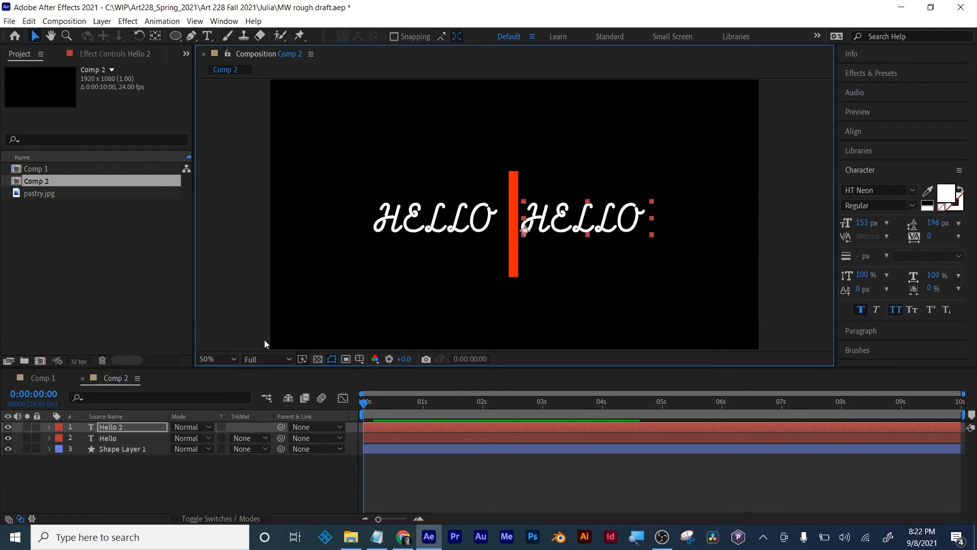
# - Nudge the copied text layer further right of the red line and change its text to "goodbye"
pyautogui.hotkey('shift', 'Right')
pyautogui.hotkey('shift', 'Right')
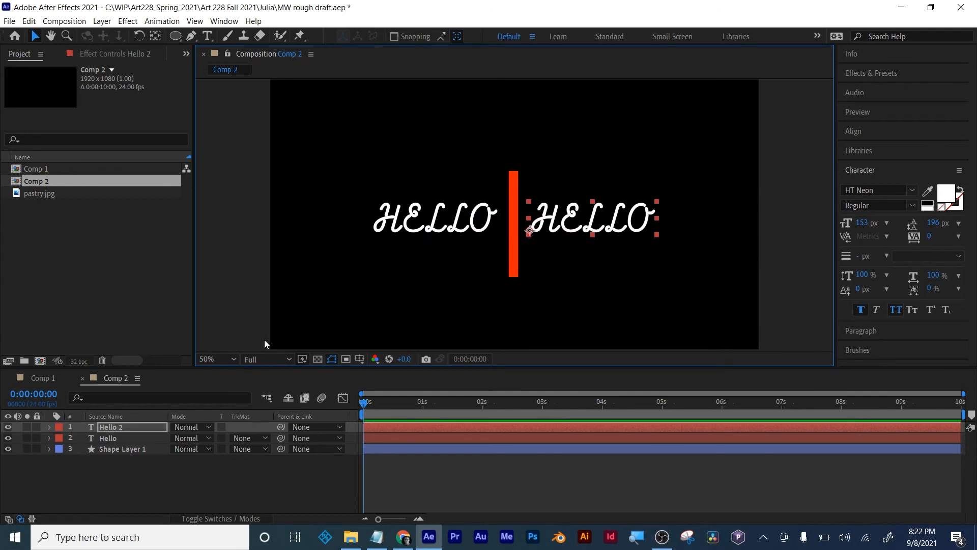
pyautogui.doubleClick(103, 426)
pyautogui.write('g')
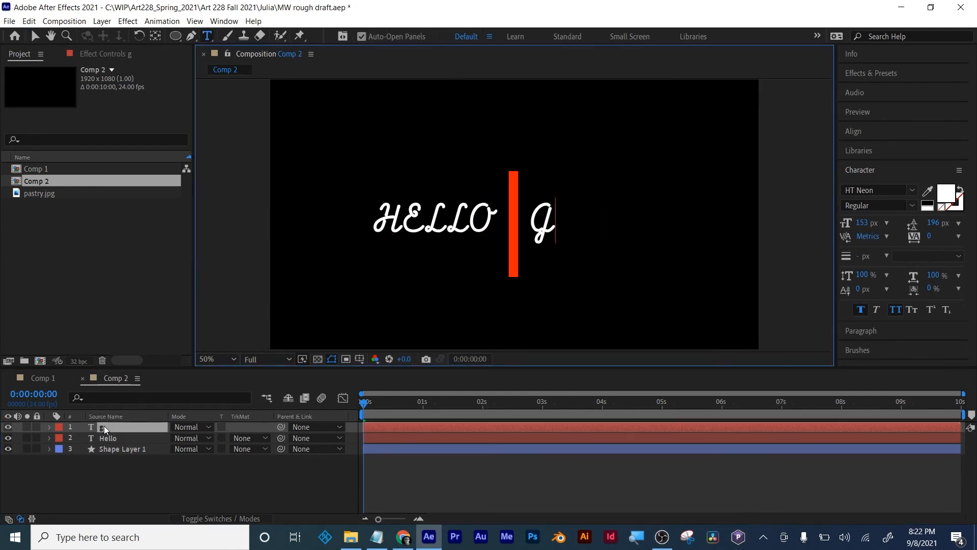
pyautogui.write('oodbye')
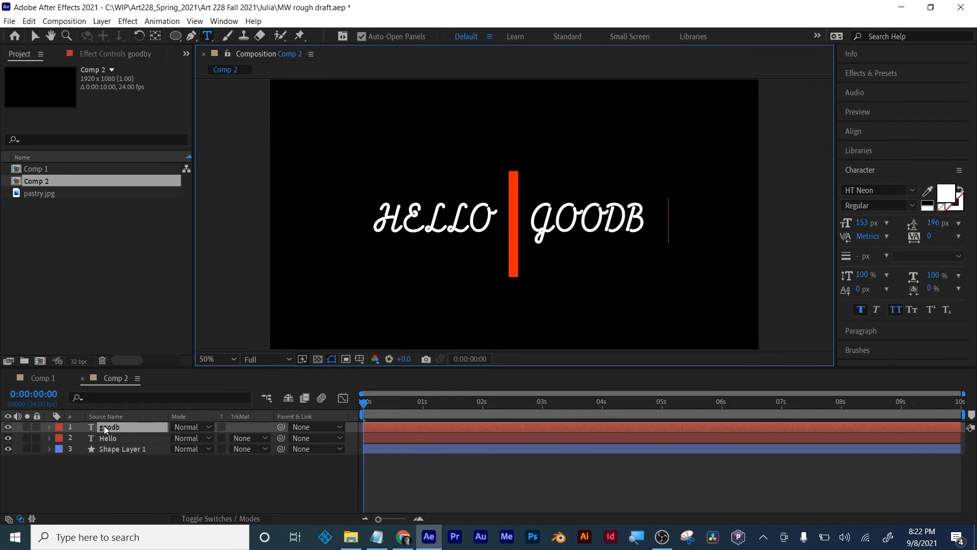
pyautogui.click(36, 38)
pyautogui.click(472, 475)
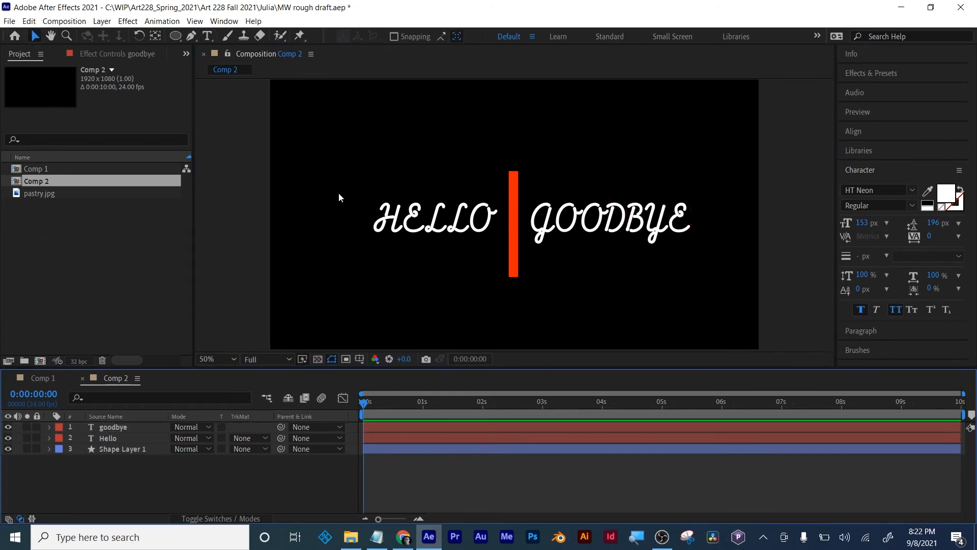
# - Draw an open wavy curve with the Pen tool, running beneath both words and across the red line
pyautogui.press('g')
pyautogui.moveTo(308, 270); pyautogui.dragTo(358, 237)
pyautogui.click(414, 247)
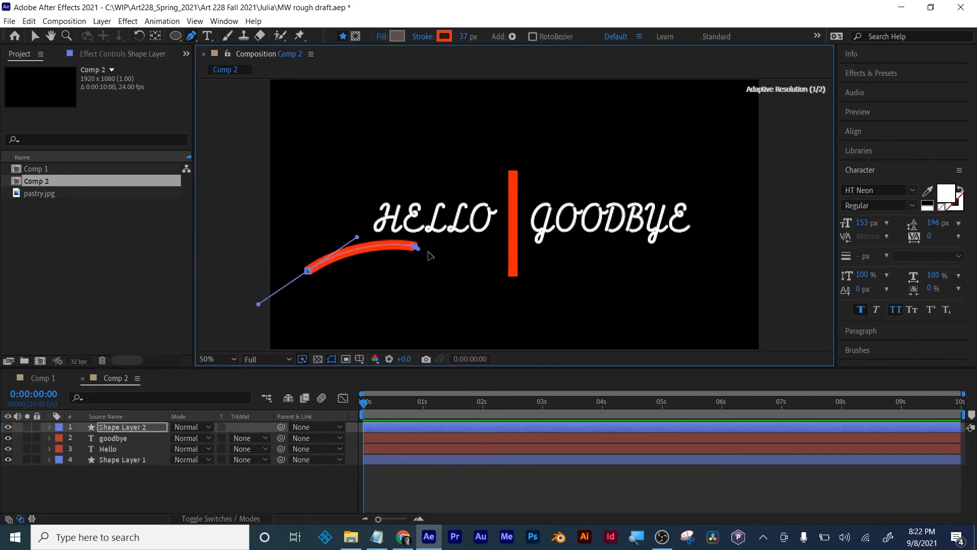
pyautogui.moveTo(428, 253); pyautogui.dragTo(449, 251)
pyautogui.moveTo(521, 232); pyautogui.dragTo(554, 253)
pyautogui.moveTo(593, 275); pyautogui.dragTo(644, 275)
pyautogui.moveTo(702, 263); pyautogui.dragTo(746, 223)
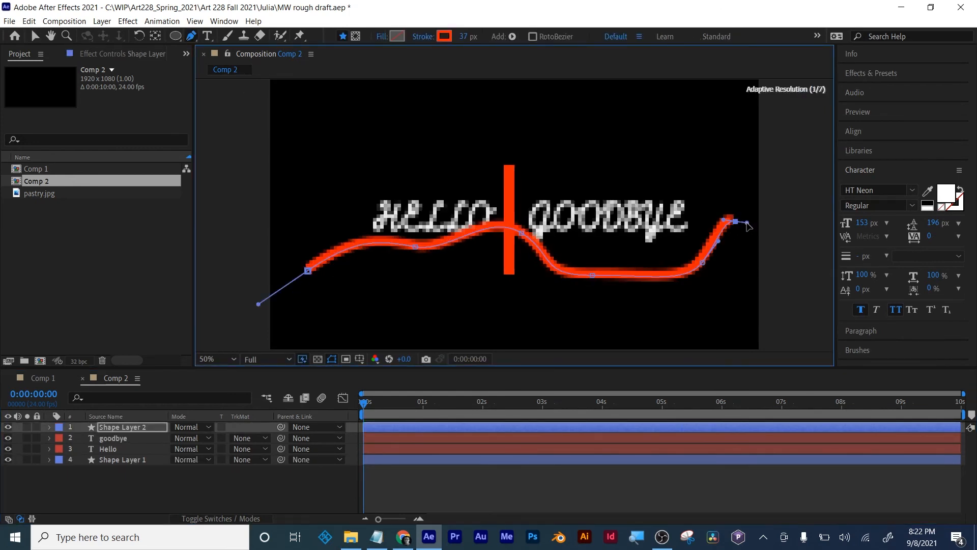
# - Give the wavy curve a 22 px stroke in light blue and deselect it
pyautogui.moveTo(463, 37); pyautogui.dragTo(453, 39)
pyautogui.click(445, 38)
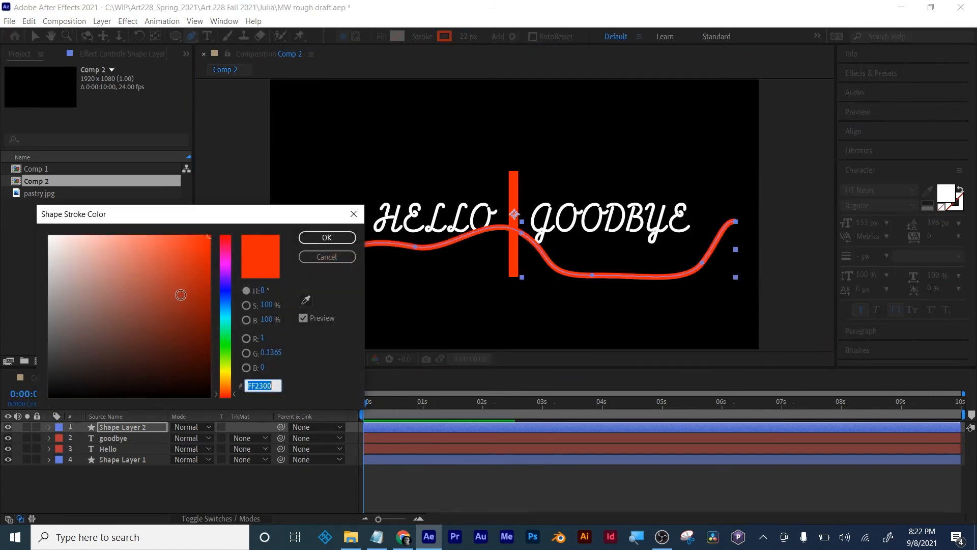
pyautogui.click(225, 301)
pyautogui.click(321, 238)
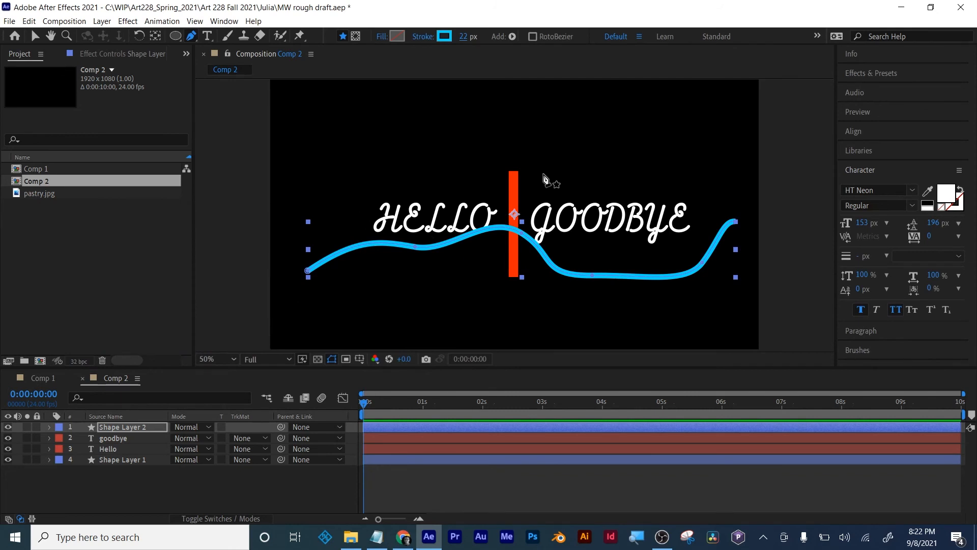
pyautogui.click(35, 36)
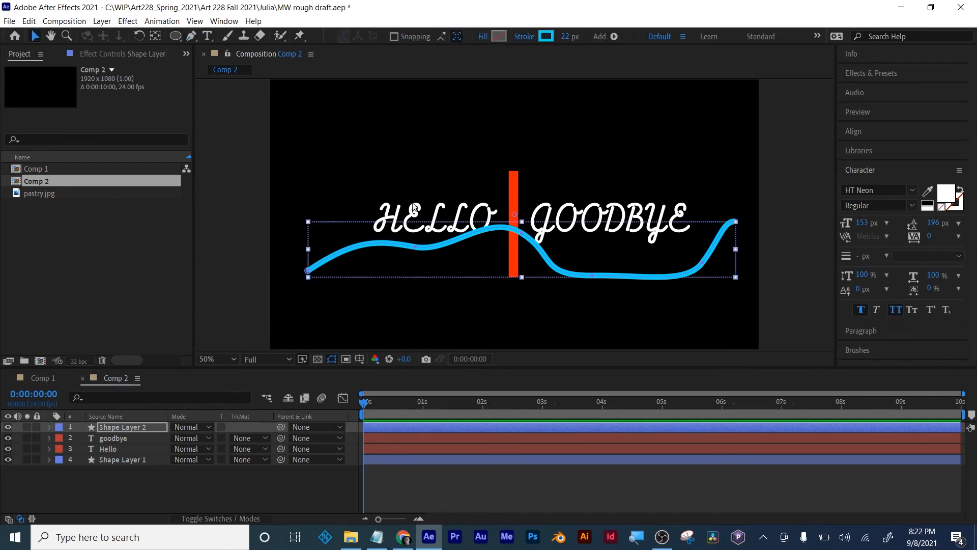
pyautogui.click(518, 493)
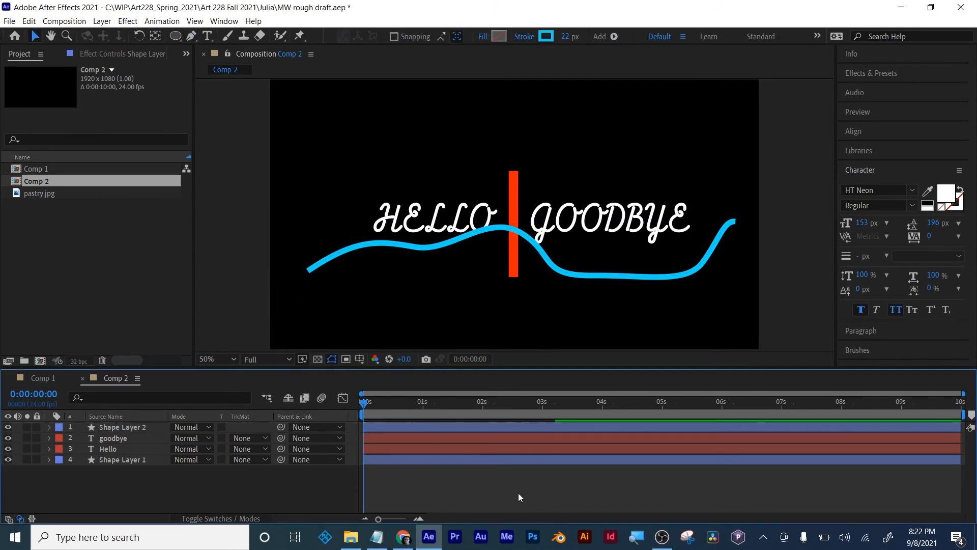
# - Rename the wavy curve's layer, Shape Layer 2, as "flourish"
pyautogui.click(124, 427)
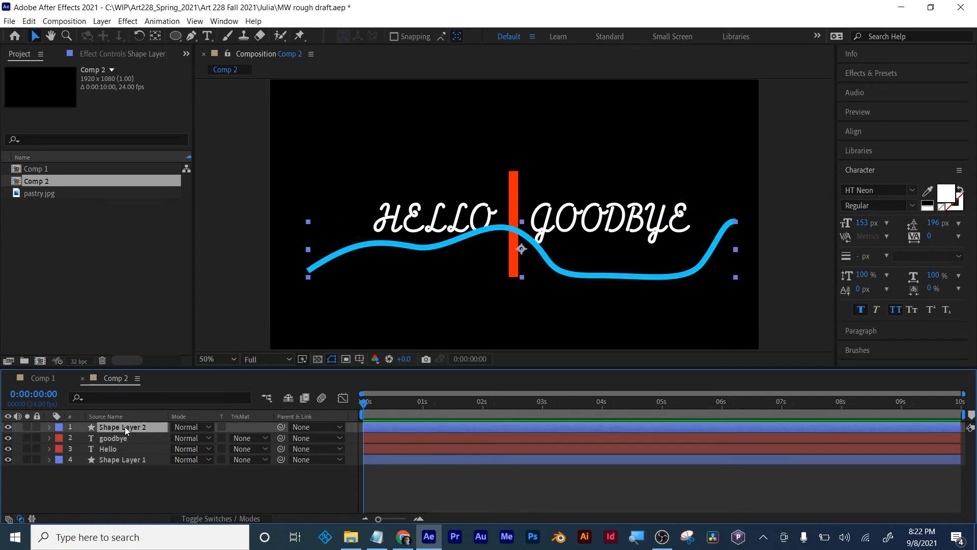
pyautogui.press('Return')
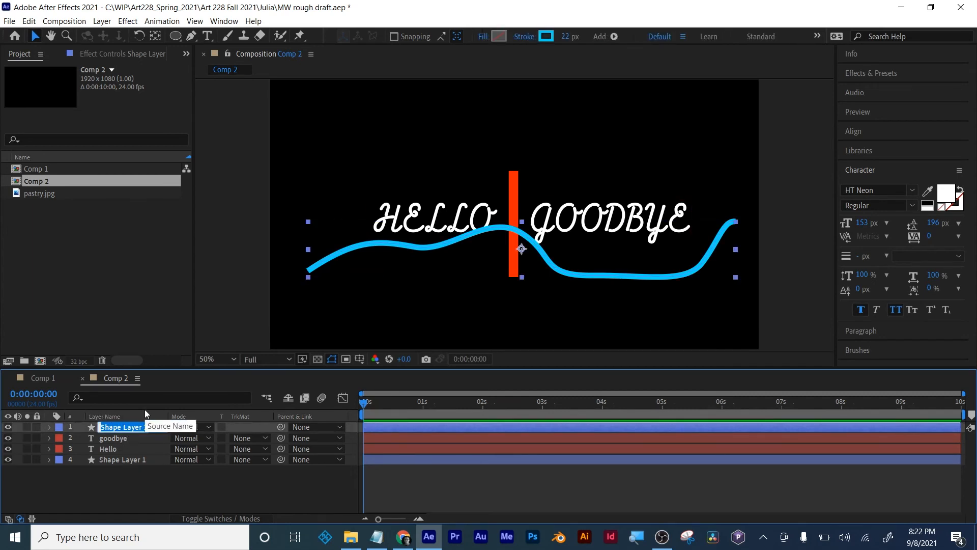
pyautogui.write('flourish')
pyautogui.press('Return')
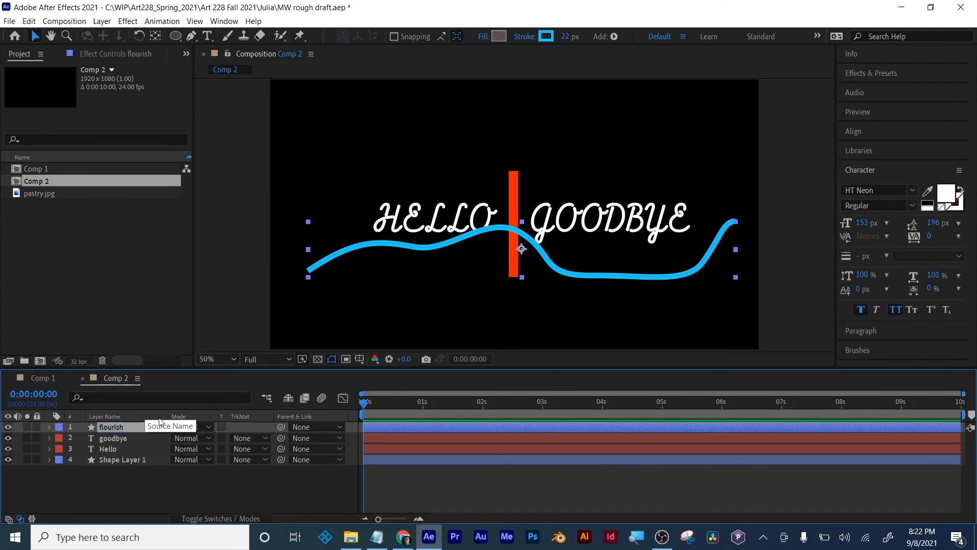
# - Set the flourish stroke's line cap to Round Cap and its line join to Round Join
pyautogui.click(49, 427)
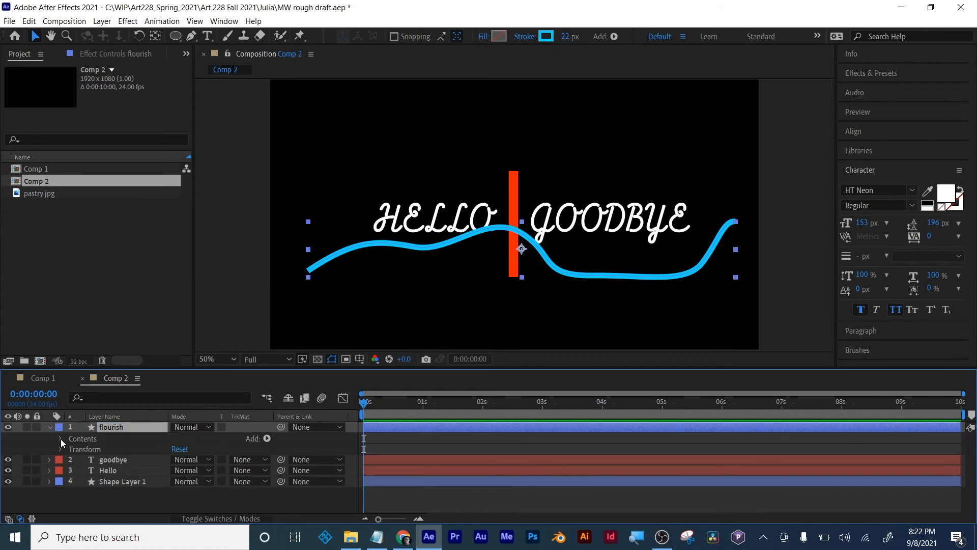
pyautogui.click(60, 438)
pyautogui.click(70, 449)
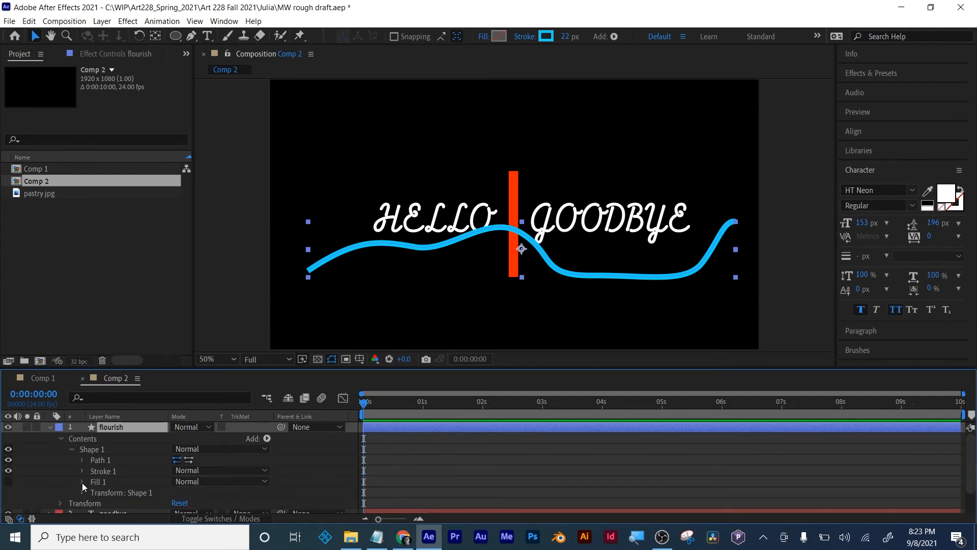
pyautogui.click(82, 471)
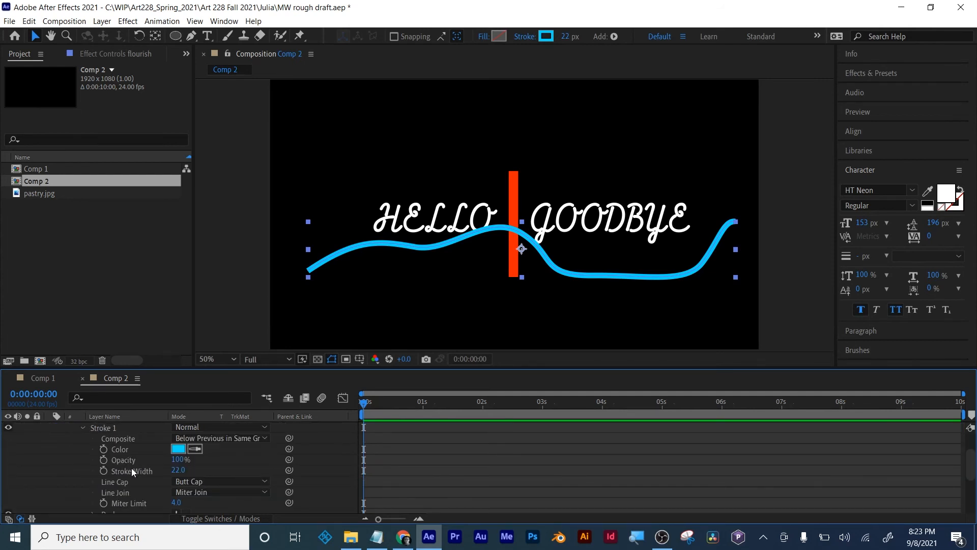
pyautogui.click(215, 482)
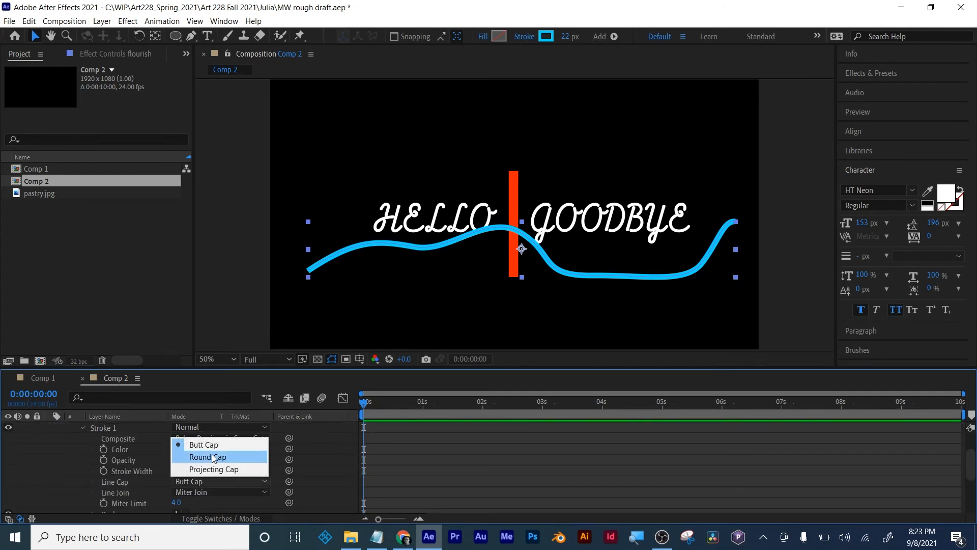
pyautogui.click(212, 457)
pyautogui.click(209, 492)
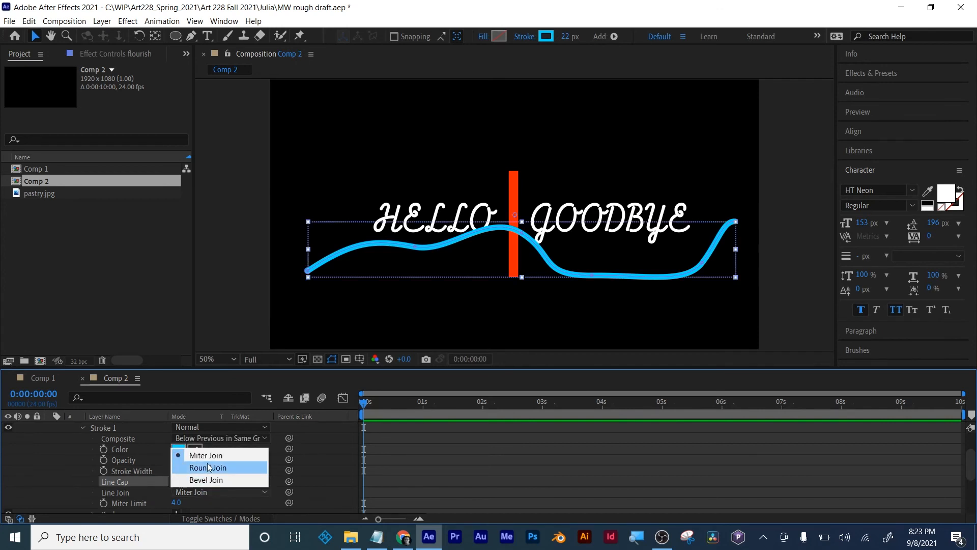
pyautogui.click(209, 467)
# - Taper the flourish stroke with a start length of 48% and an end length of 34%, and collapse the layer's properties
pyautogui.scroll(-3, 101, 470)
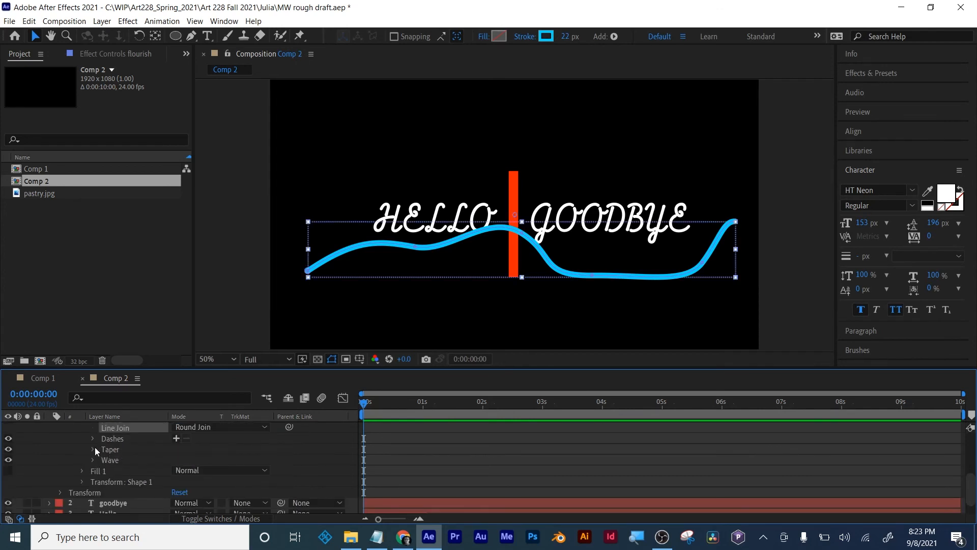
pyautogui.click(93, 449)
pyautogui.moveTo(179, 455)
pyautogui.mouseDown()
pyautogui.moveTo(210, 455)
pyautogui.moveTo(181, 465)
pyautogui.moveTo(199, 469)
pyautogui.mouseUp()
pyautogui.click(447, 465)
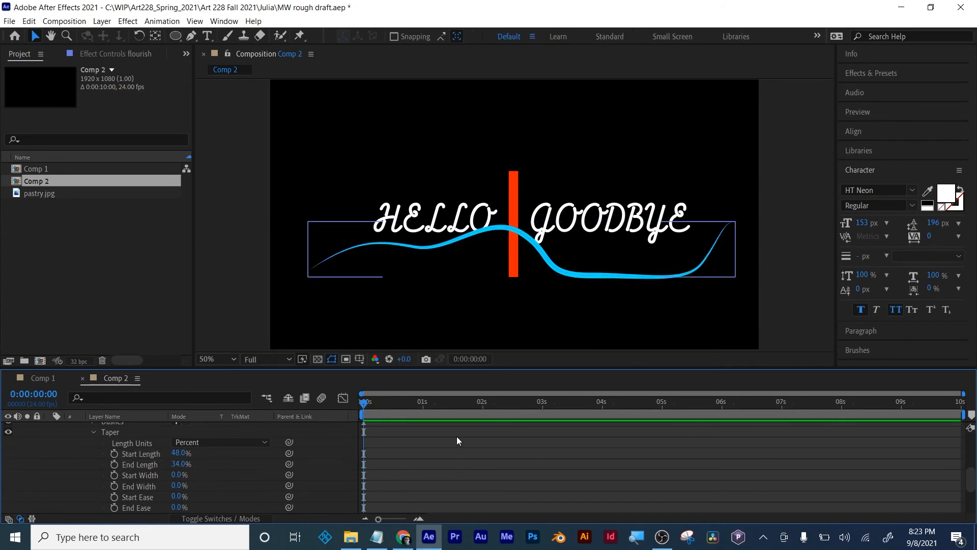
pyautogui.scroll(5, 338, 444)
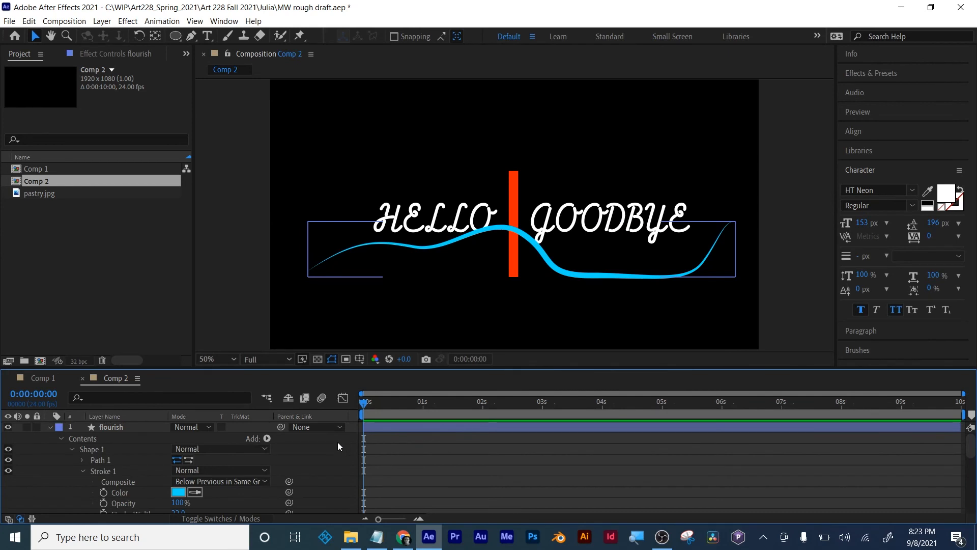
pyautogui.click(50, 426)
pyautogui.click(153, 437)
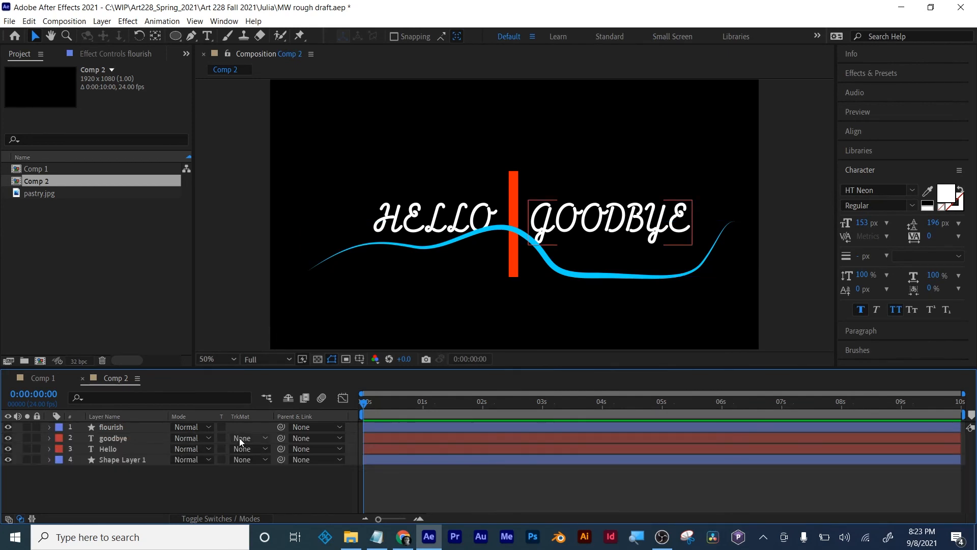
pyautogui.click(434, 486)
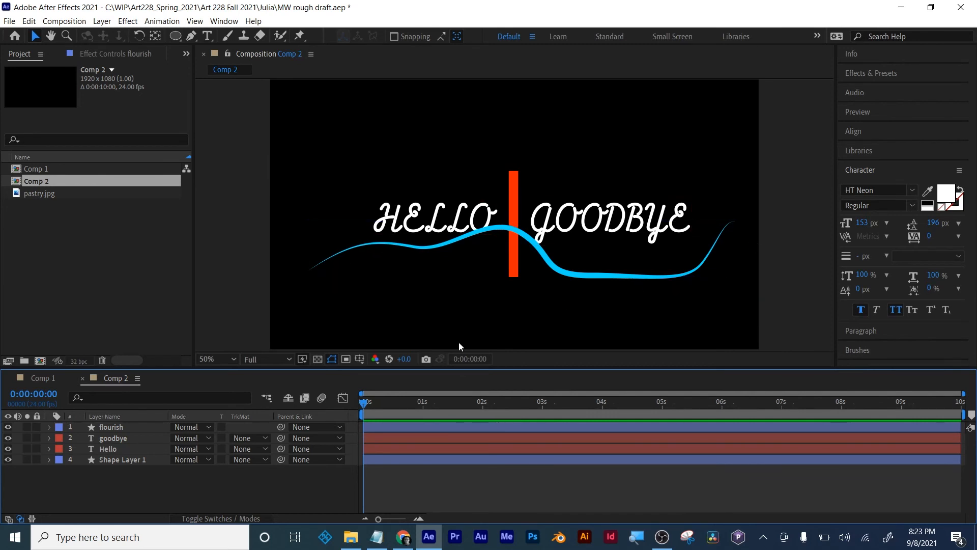
# - Move the flourish layer to the bottom of the layer stack and rename Shape Layer 1 as "red line"
pyautogui.moveTo(112, 426); pyautogui.dragTo(110, 477)
pyautogui.click(113, 483)
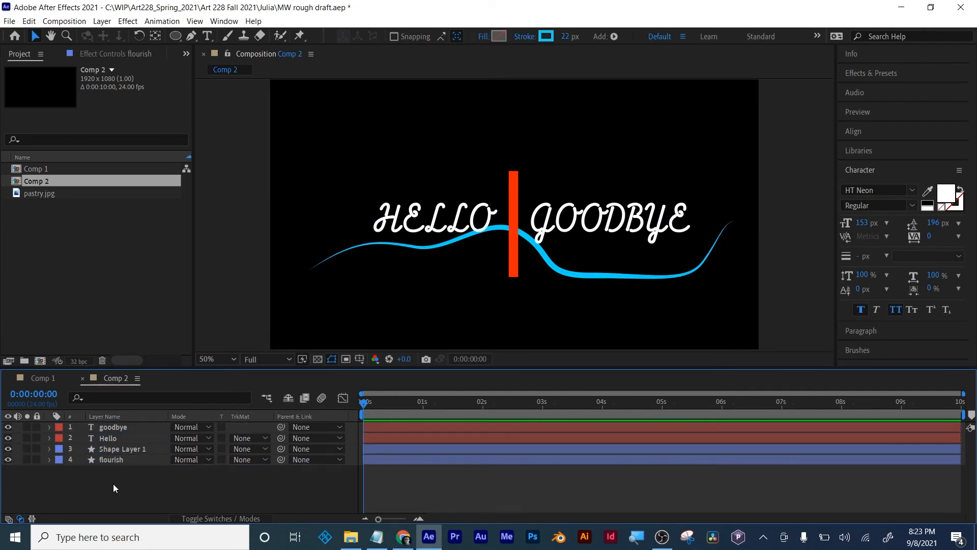
pyautogui.click(116, 449)
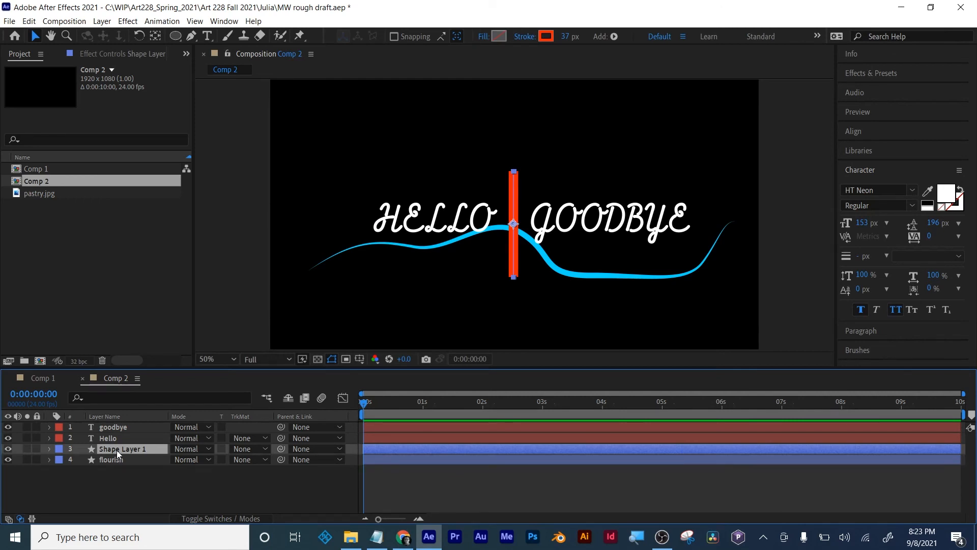
pyautogui.press('Return')
pyautogui.write('red line')
pyautogui.press('Return')
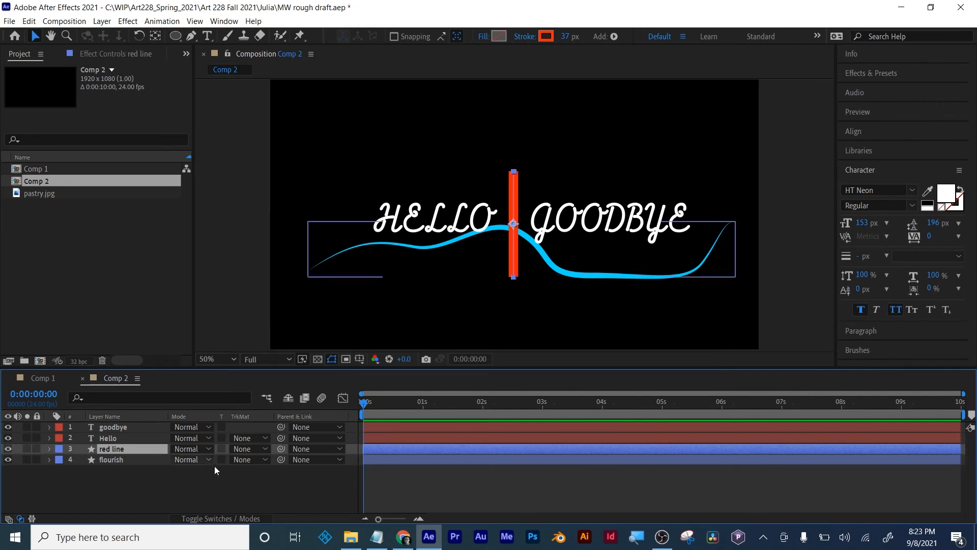
pyautogui.click(521, 487)
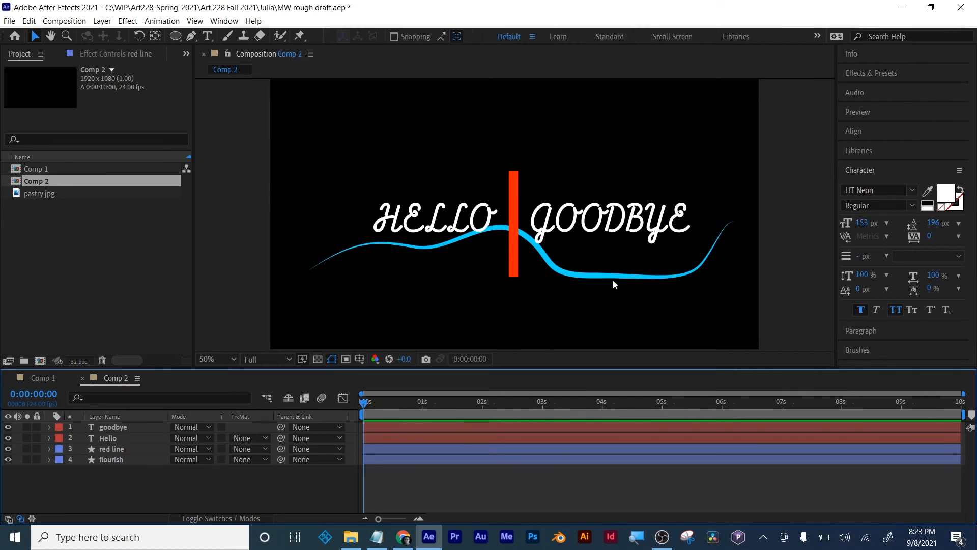
# - Unlink the red line's scale proportions, try stretching its height to 154%, and undo the stretch
pyautogui.click(111, 447)
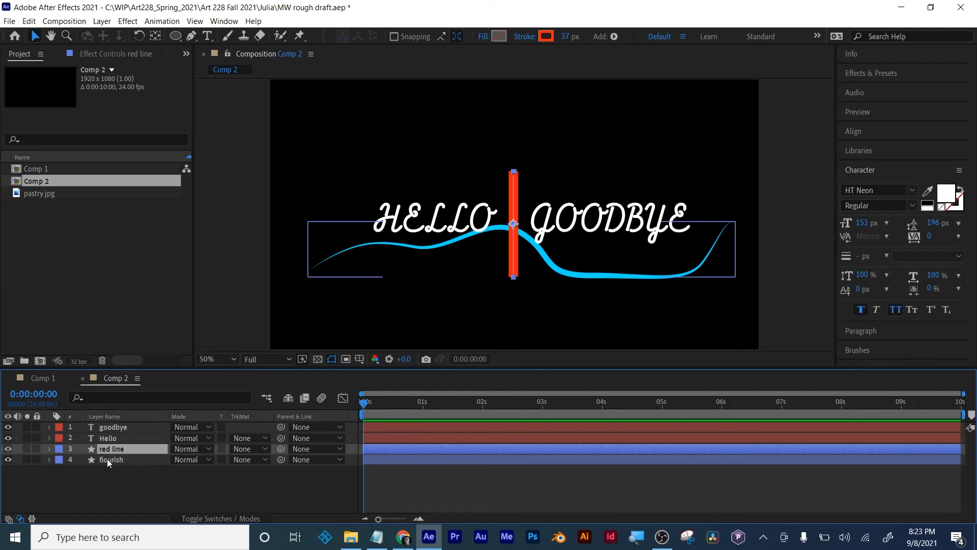
pyautogui.press('s')
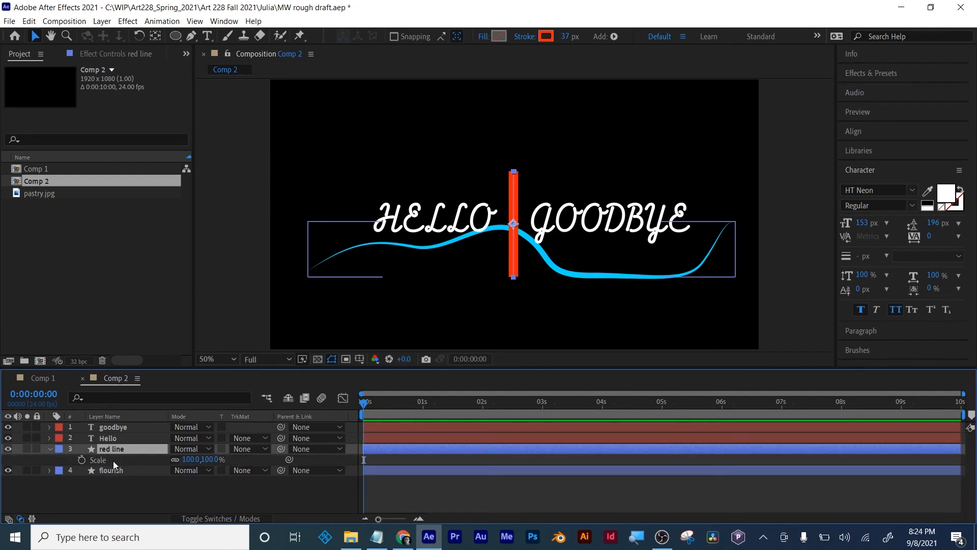
pyautogui.moveTo(211, 459); pyautogui.dragTo(248, 459)
pyautogui.hotkey('ctrl', 'z')
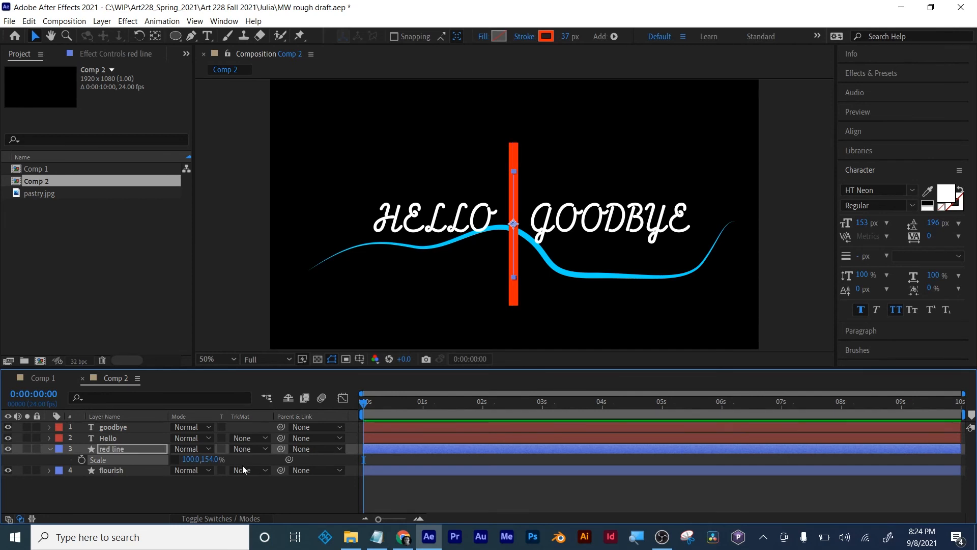
# - Keyframe the red line's vertical scale to grow from 0% at frame 0 to 100% at frame 9
pyautogui.click(82, 460)
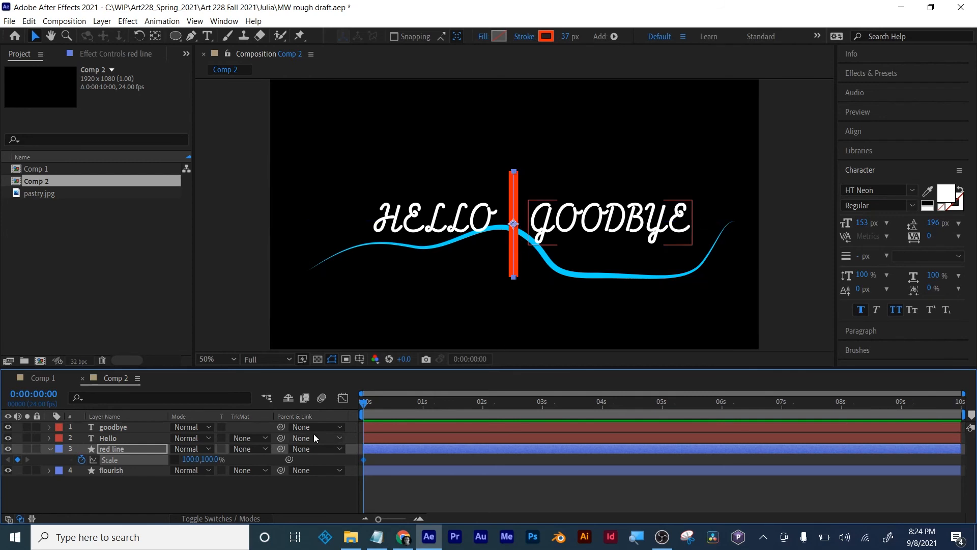
pyautogui.moveTo(365, 407); pyautogui.dragTo(388, 404)
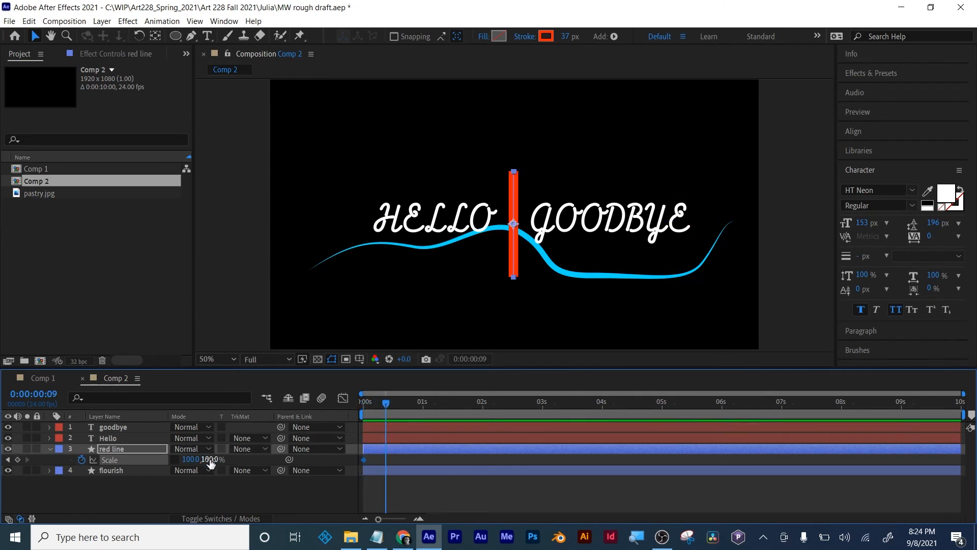
pyautogui.click(17, 459)
pyautogui.click(8, 459)
pyautogui.click(210, 459)
pyautogui.write('0')
pyautogui.press('Return')
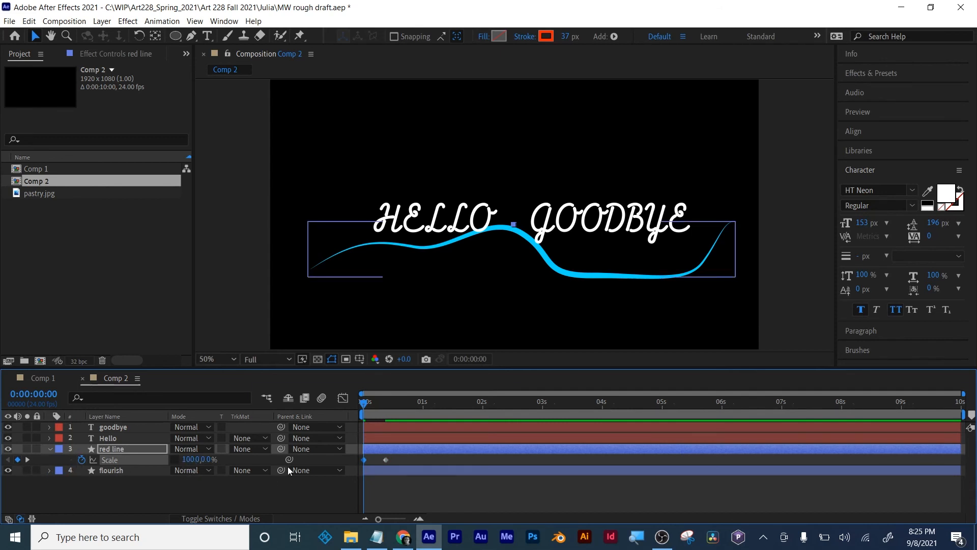
# - Apply Easy Ease to both of the red line's scale keyframes
pyautogui.moveTo(364, 406); pyautogui.dragTo(395, 405)
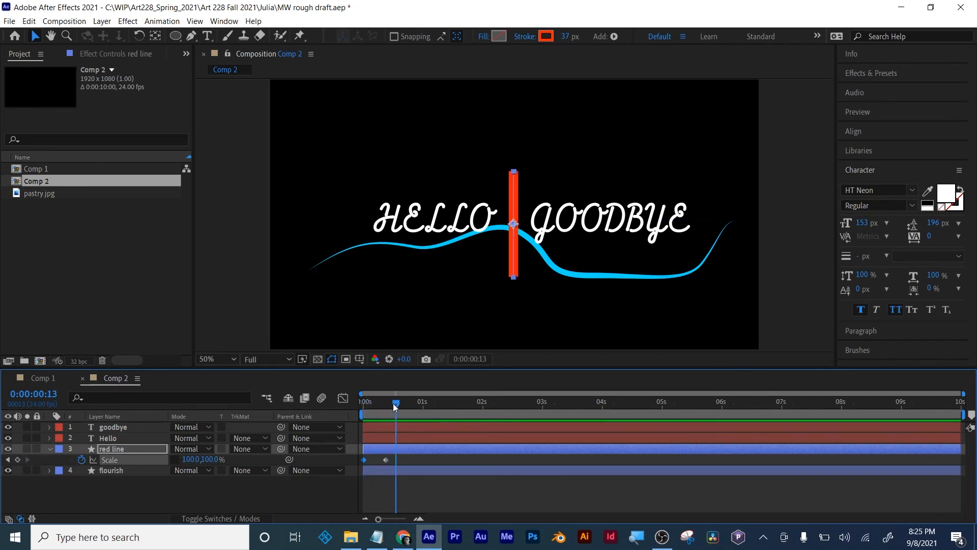
pyautogui.rightClick(386, 459)
pyautogui.moveTo(458, 451)
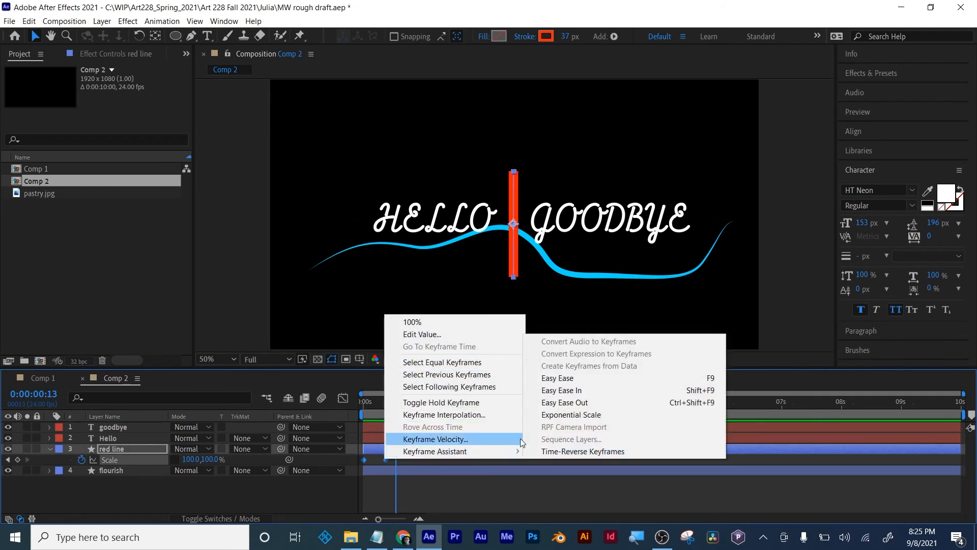
pyautogui.click(567, 389)
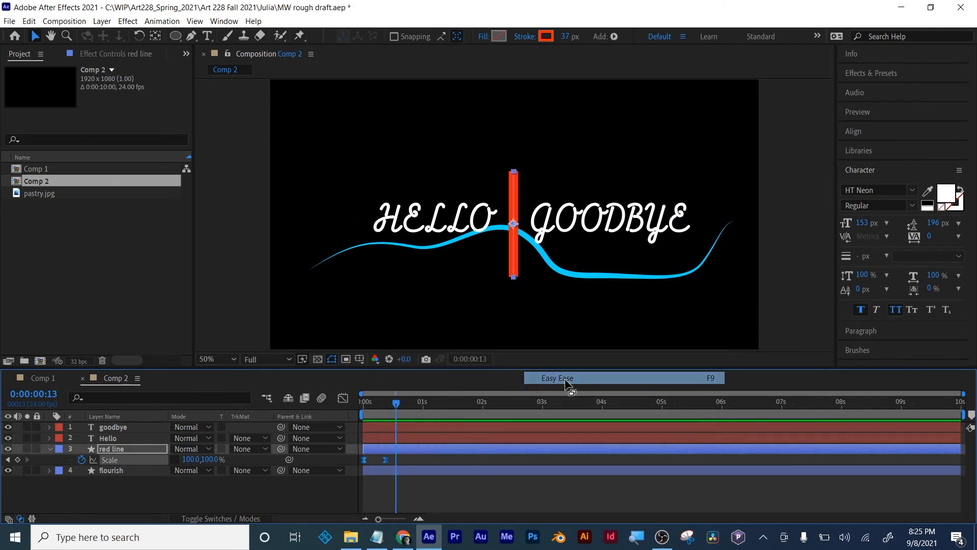
# - Show the red line's scale speed graph and shorten the ending keyframe's ease handle so the speed peaks near the end
pyautogui.click(347, 398)
pyautogui.click(629, 505)
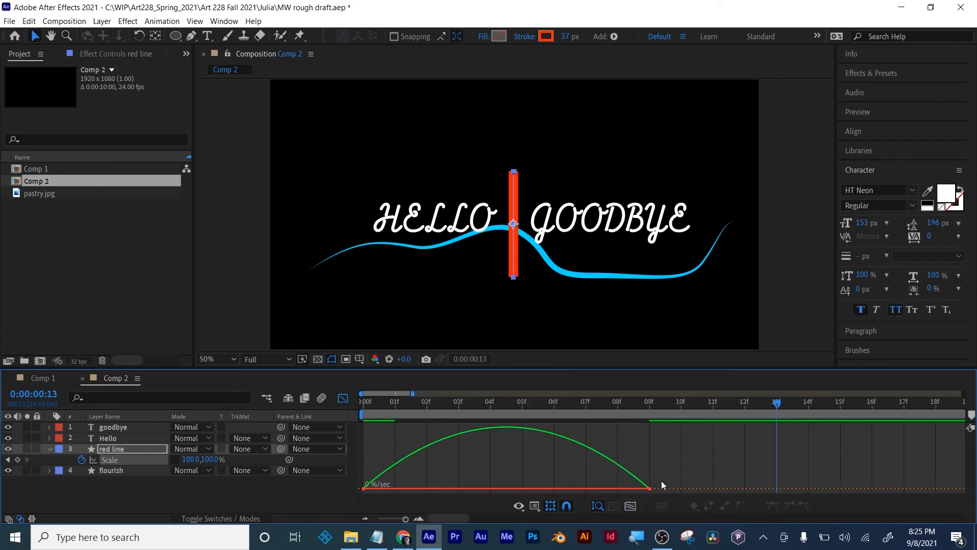
pyautogui.click(649, 488)
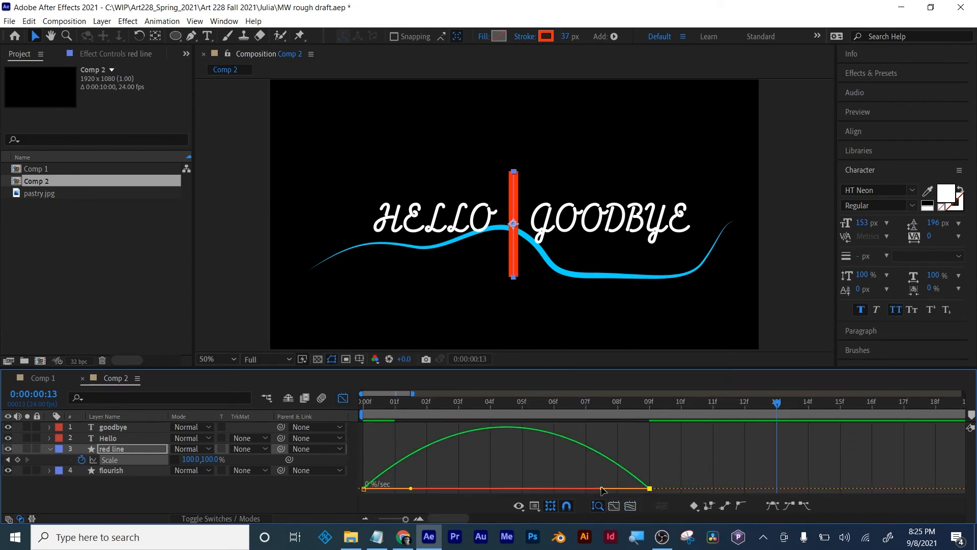
pyautogui.moveTo(602, 489); pyautogui.dragTo(612, 487)
pyautogui.click(593, 485)
pyautogui.moveTo(619, 494); pyautogui.dragTo(642, 484)
pyautogui.click(105, 460)
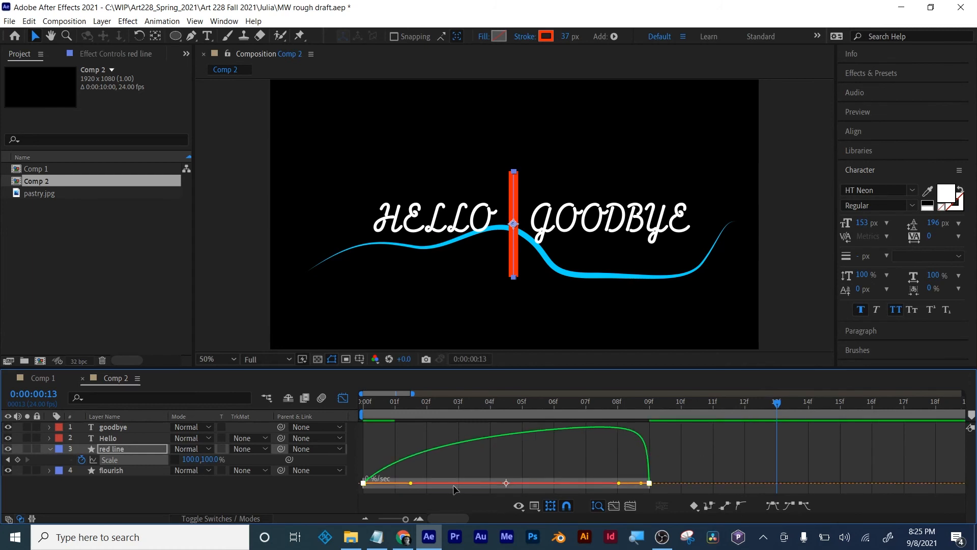
# - Lengthen the starting scale keyframe's ease handle on the speed graph to about three frames for a slower build-up
pyautogui.moveTo(423, 482); pyautogui.dragTo(479, 484)
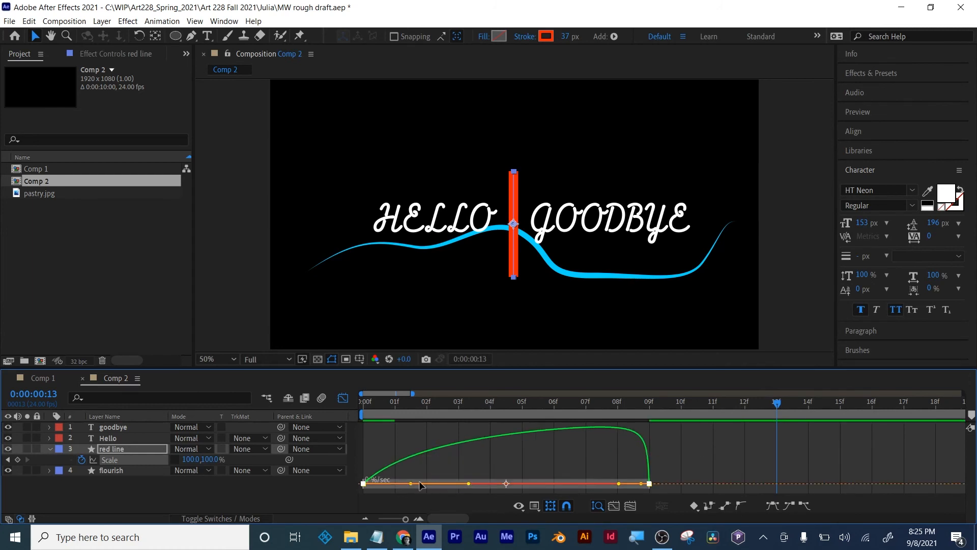
pyautogui.moveTo(411, 483); pyautogui.dragTo(453, 483)
pyautogui.click(534, 505)
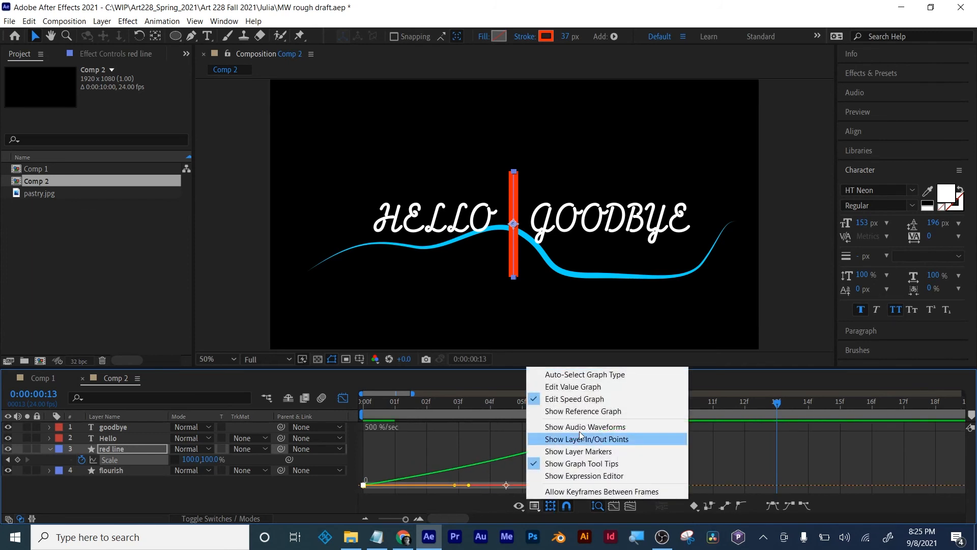
pyautogui.click(575, 399)
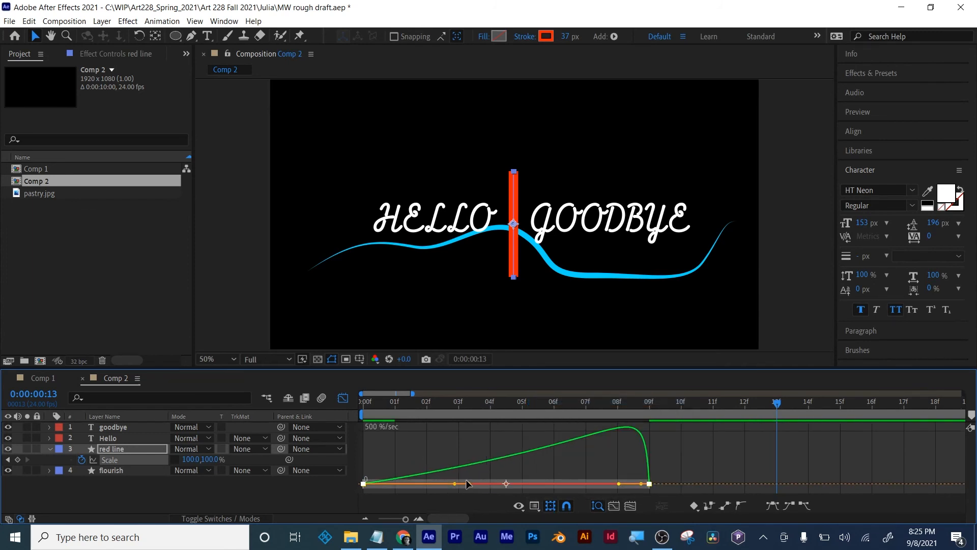
pyautogui.moveTo(455, 484); pyautogui.dragTo(459, 486)
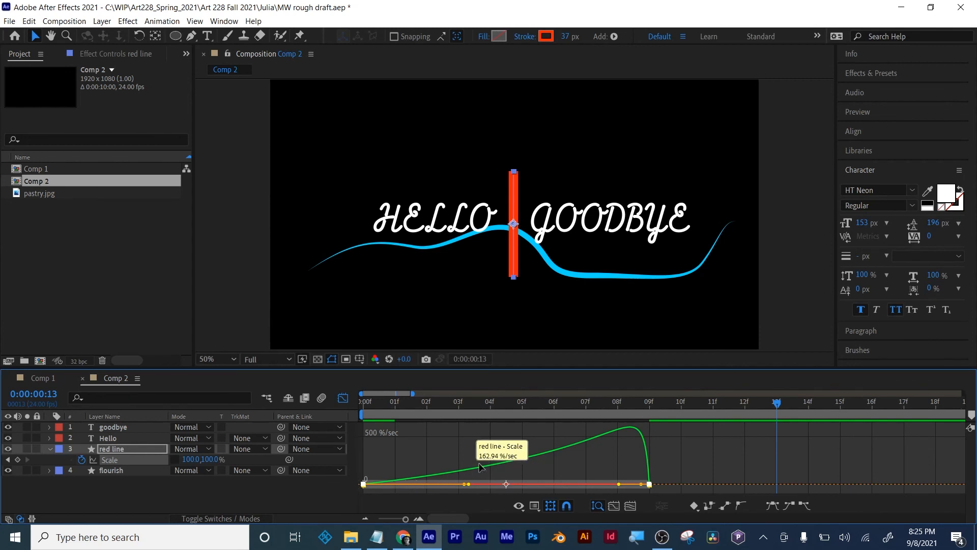
# - Preview the eased growth of the red line, restore the full timeline view and leave the Graph Editor
pyautogui.moveTo(371, 408)
pyautogui.mouseDown()
pyautogui.moveTo(491, 408)
pyautogui.moveTo(597, 424)
pyautogui.moveTo(627, 404)
pyautogui.moveTo(364, 402)
pyautogui.mouseUp()
pyautogui.press('space')
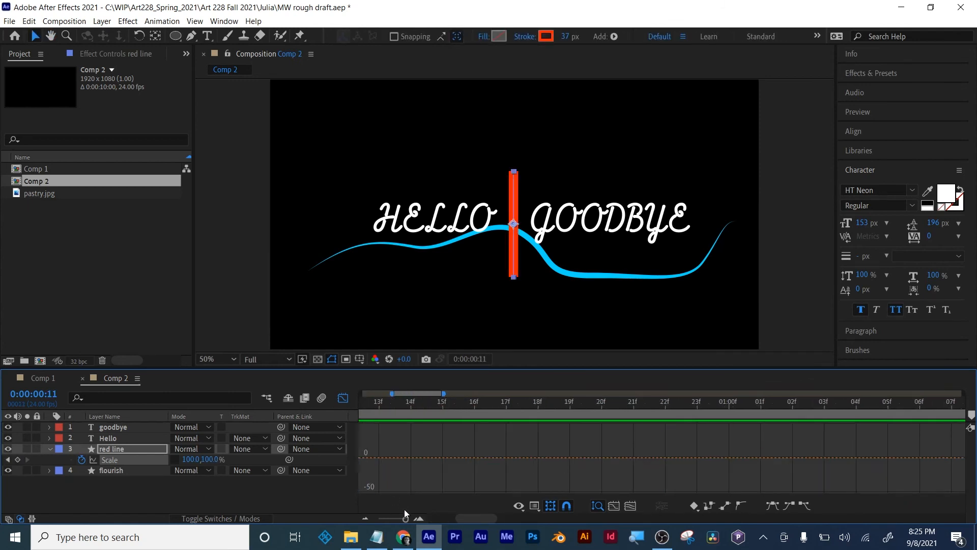
pyautogui.moveTo(405, 519); pyautogui.dragTo(377, 520)
pyautogui.click(342, 398)
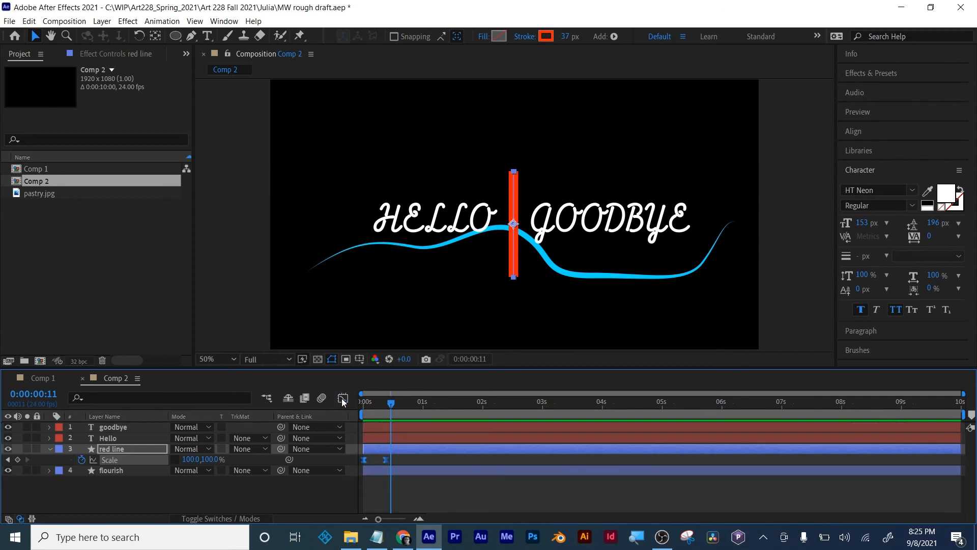
# - Set the preview resolution to Quarter and shorten the work area to end at about 1.5 seconds
pyautogui.moveTo(399, 401); pyautogui.dragTo(363, 401)
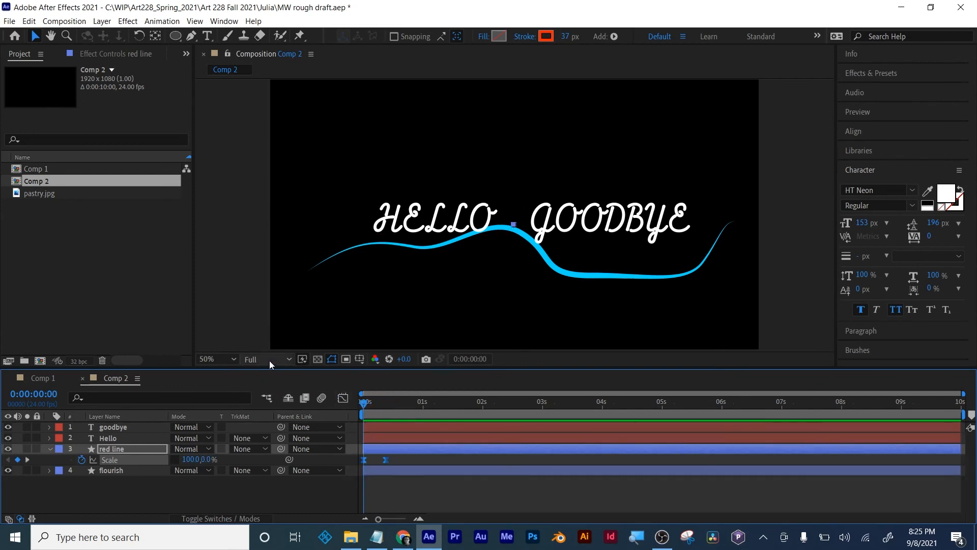
pyautogui.click(250, 359)
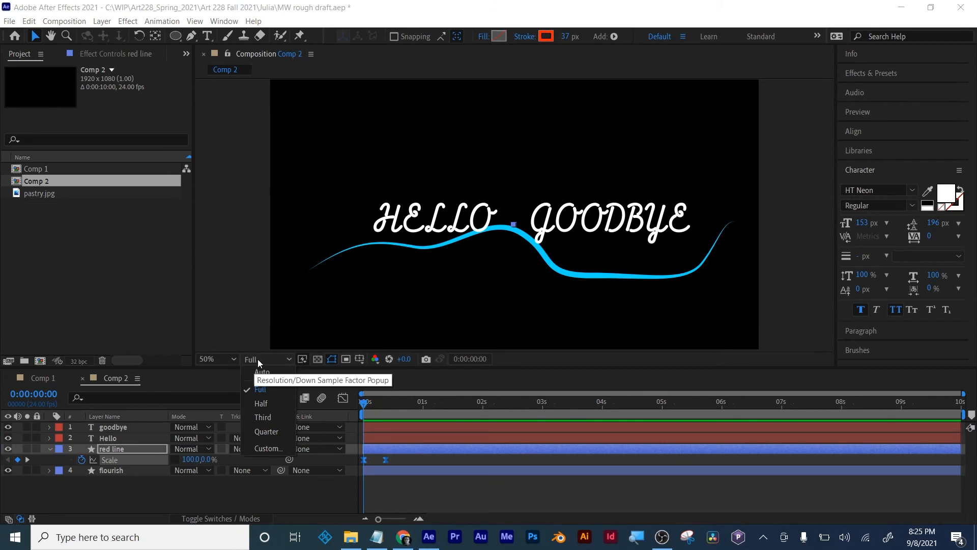
pyautogui.click(265, 431)
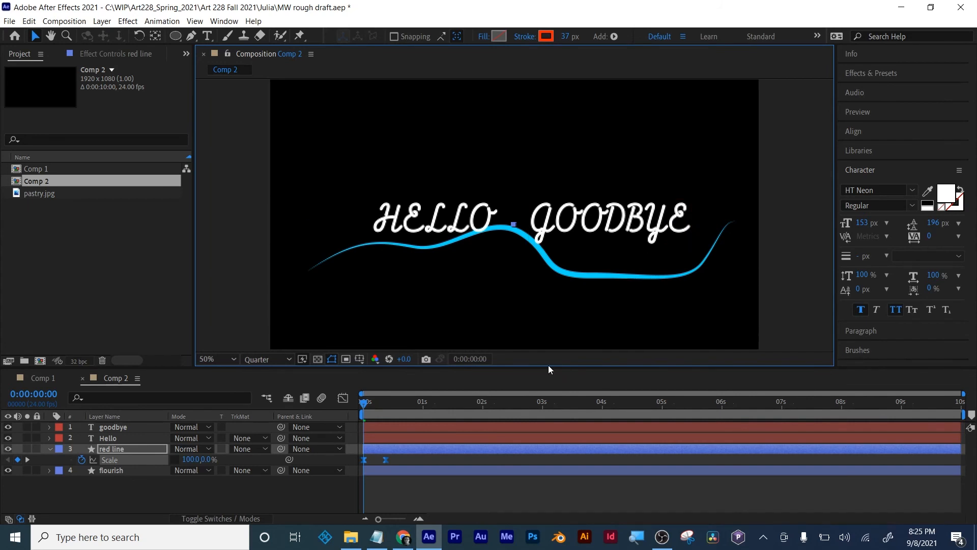
pyautogui.moveTo(548, 370); pyautogui.dragTo(548, 387)
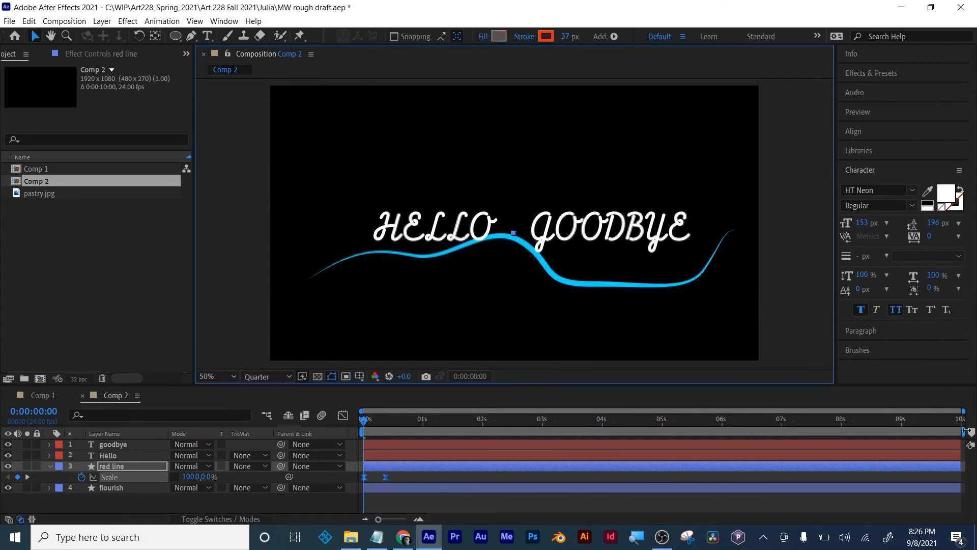
pyautogui.moveTo(965, 432); pyautogui.dragTo(451, 431)
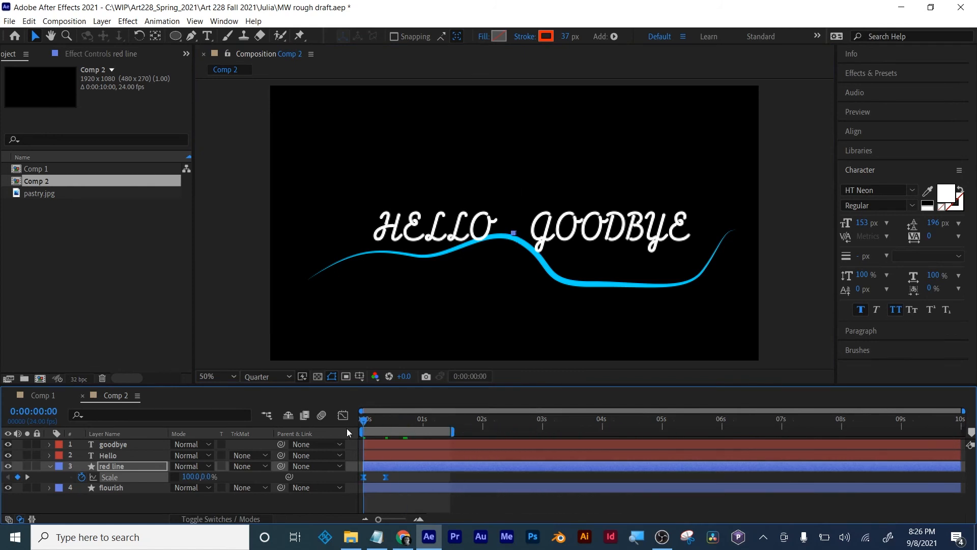
# - Move the red line's 100% scale keyframe to about frame 11 and preview the growth from the start
pyautogui.press('space')
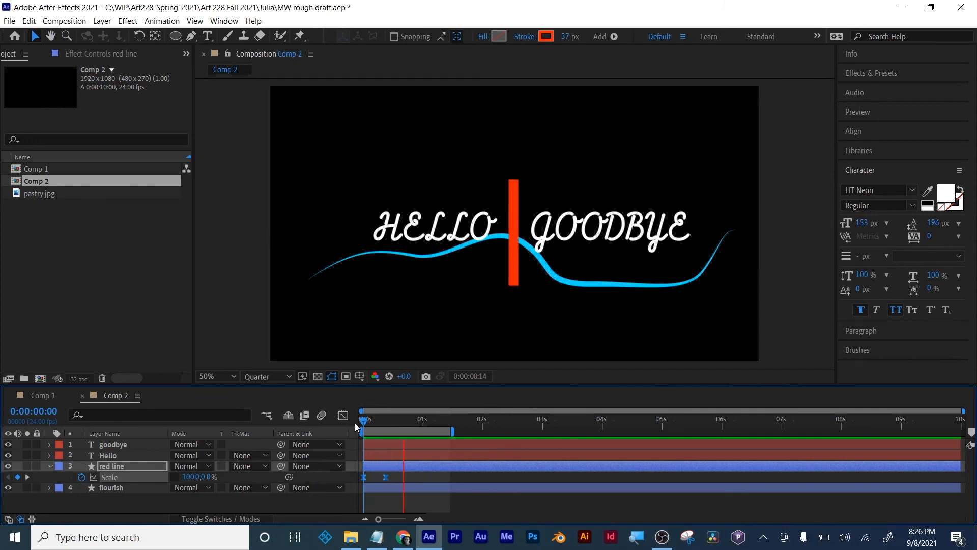
pyautogui.press('space')
pyautogui.click(385, 499)
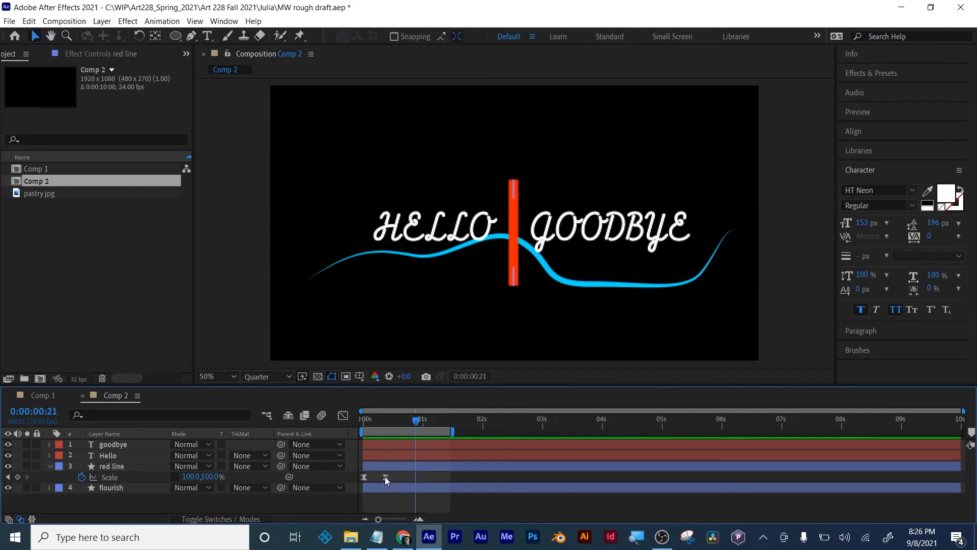
pyautogui.moveTo(385, 476); pyautogui.dragTo(390, 476)
pyautogui.moveTo(381, 420); pyautogui.dragTo(357, 417)
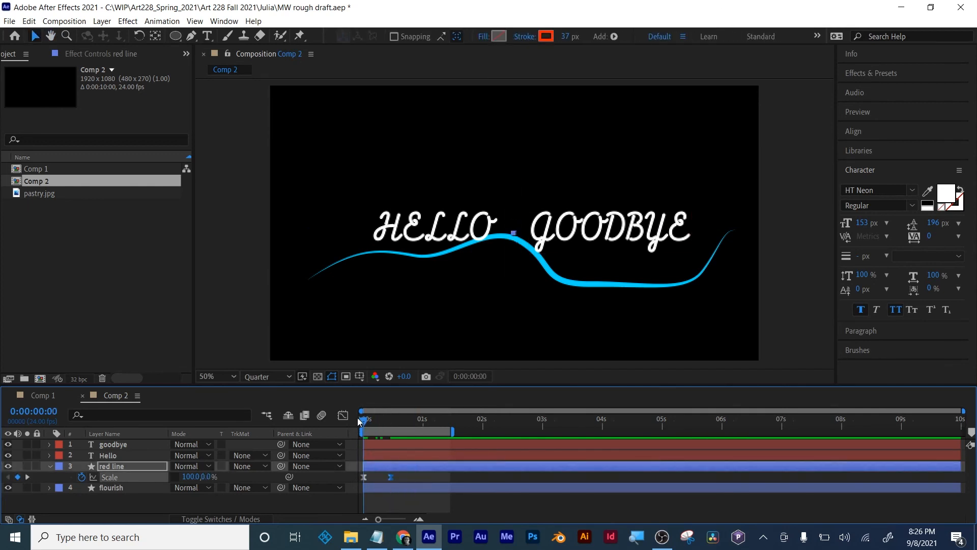
pyautogui.press('space')
pyautogui.press('space')
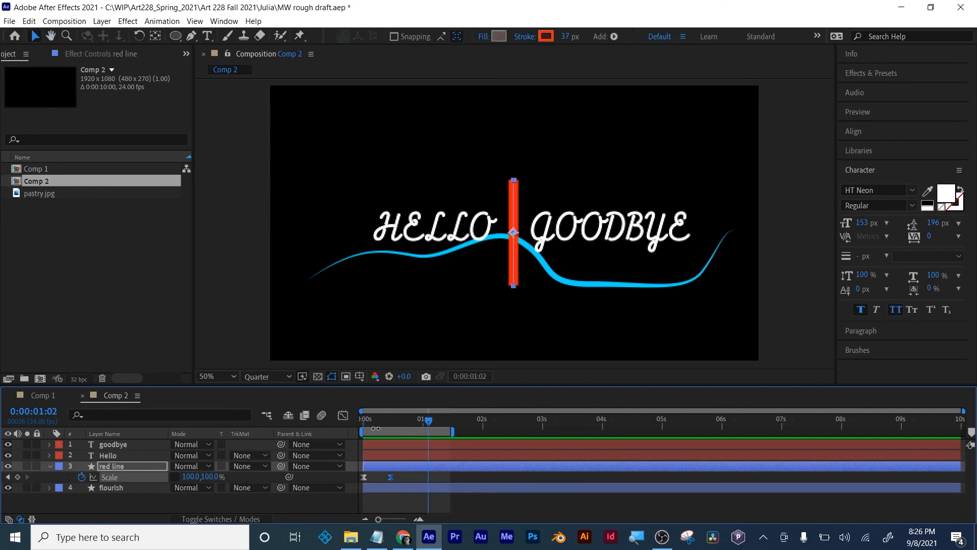
# - Keyframe a bounce in the red line's vertical scale: 114% at frame 13, 93% at frame 16 and 110% at frame 19
pyautogui.moveTo(392, 420)
pyautogui.mouseDown()
pyautogui.moveTo(362, 423)
pyautogui.moveTo(396, 425)
pyautogui.mouseUp()
pyautogui.moveTo(210, 477); pyautogui.dragTo(217, 478)
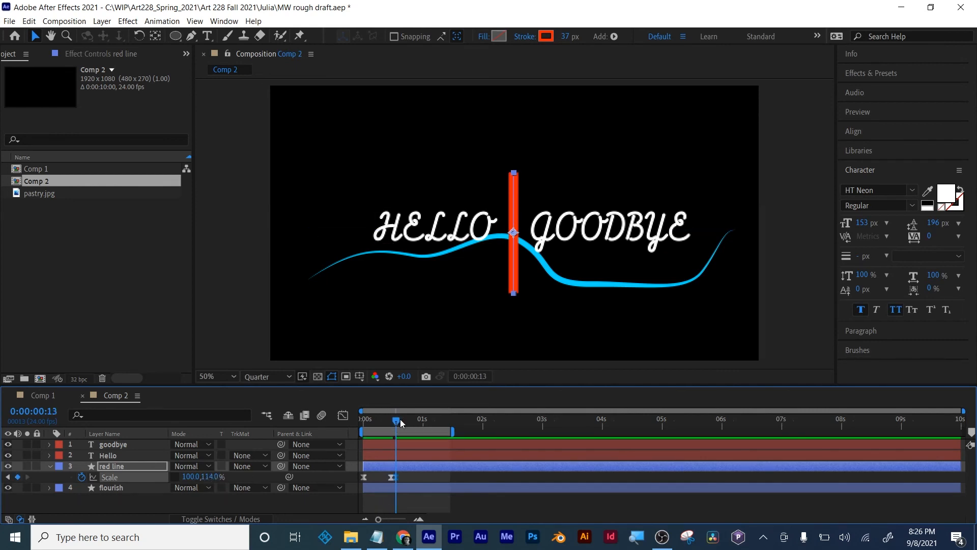
pyautogui.moveTo(401, 423); pyautogui.dragTo(403, 422)
pyautogui.moveTo(209, 477); pyautogui.dragTo(202, 477)
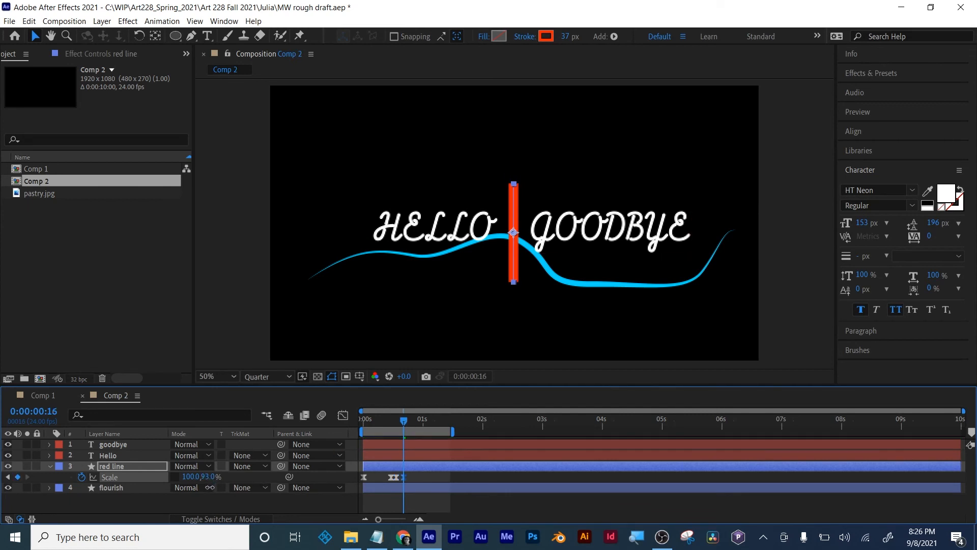
pyautogui.moveTo(405, 420); pyautogui.dragTo(410, 422)
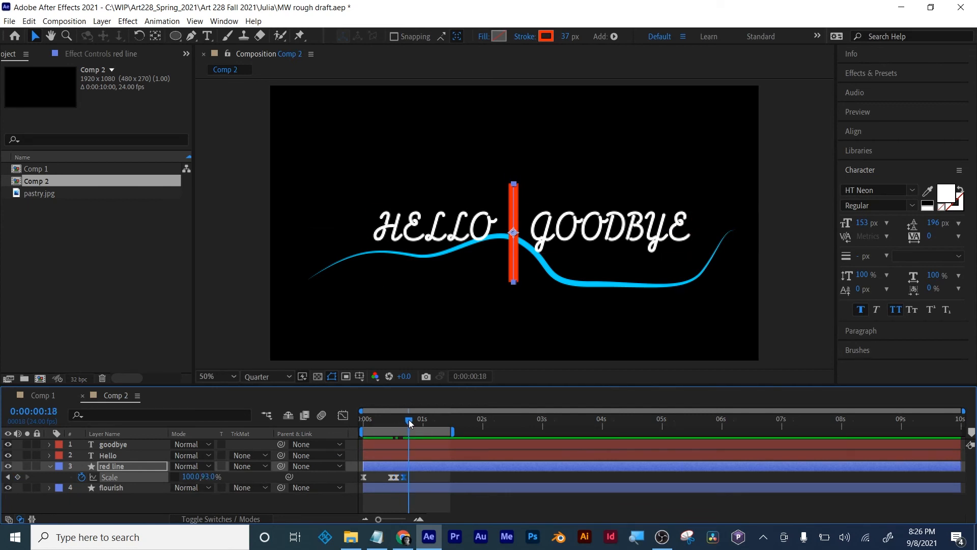
pyautogui.moveTo(203, 477); pyautogui.dragTo(224, 478)
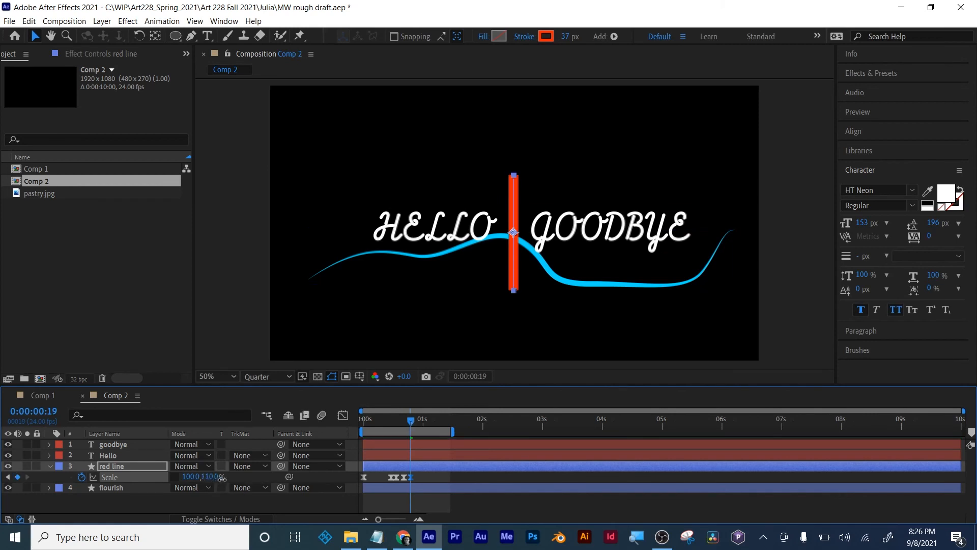
# - Extend the bounce with smaller vertical scale keyframes, one near frame 21, 106% at frame 23 and 99% at 0:00:01:01
pyautogui.click(413, 422)
pyautogui.click(417, 423)
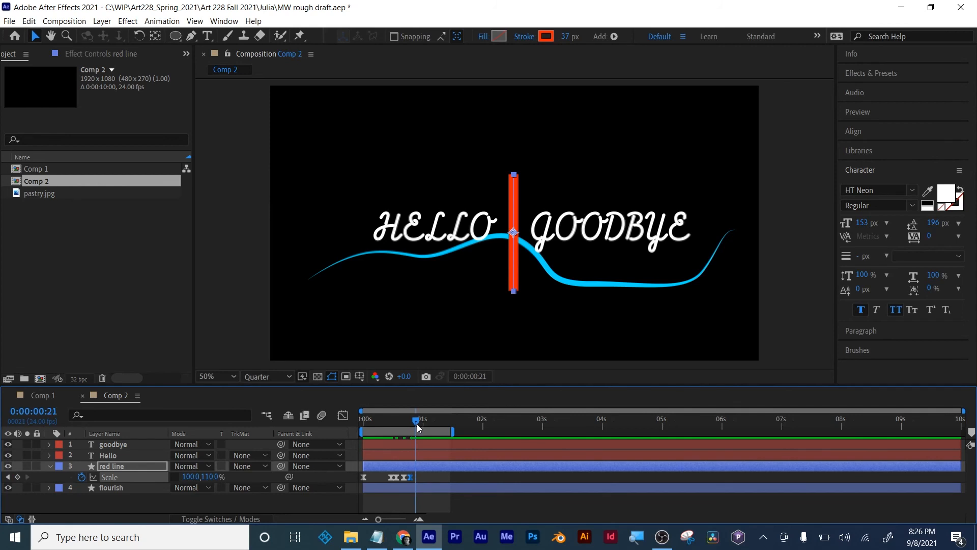
pyautogui.moveTo(215, 478); pyautogui.dragTo(421, 424)
pyautogui.moveTo(215, 476); pyautogui.dragTo(219, 476)
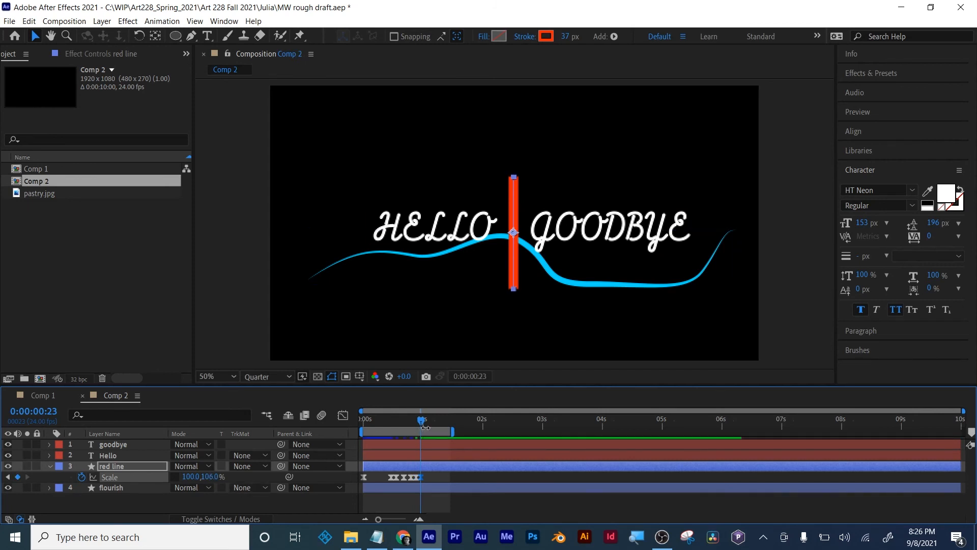
pyautogui.moveTo(420, 427); pyautogui.dragTo(426, 422)
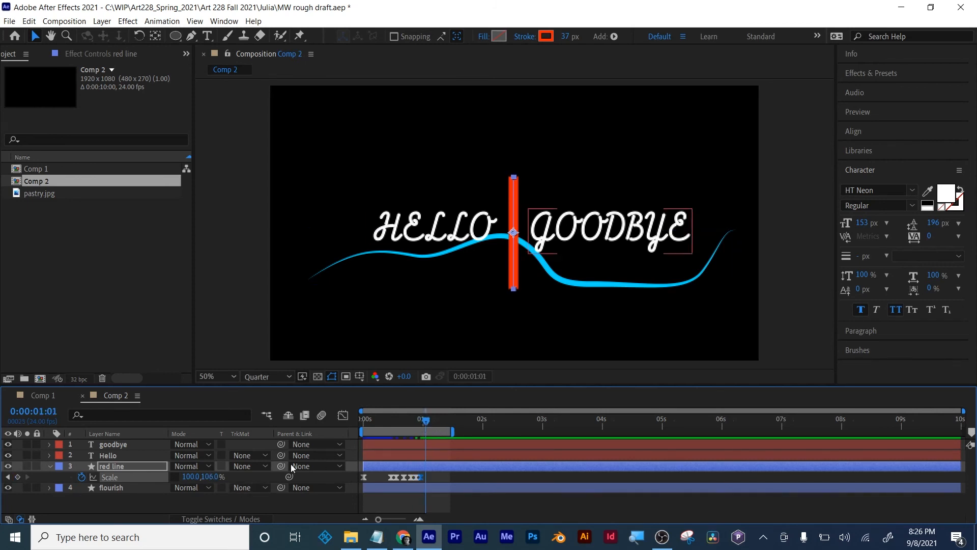
pyautogui.moveTo(214, 477); pyautogui.dragTo(214, 481)
# - Settle the red line's vertical scale at 100% at 0:00:01:03 and preview the bounce from the start
pyautogui.moveTo(429, 421); pyautogui.dragTo(434, 424)
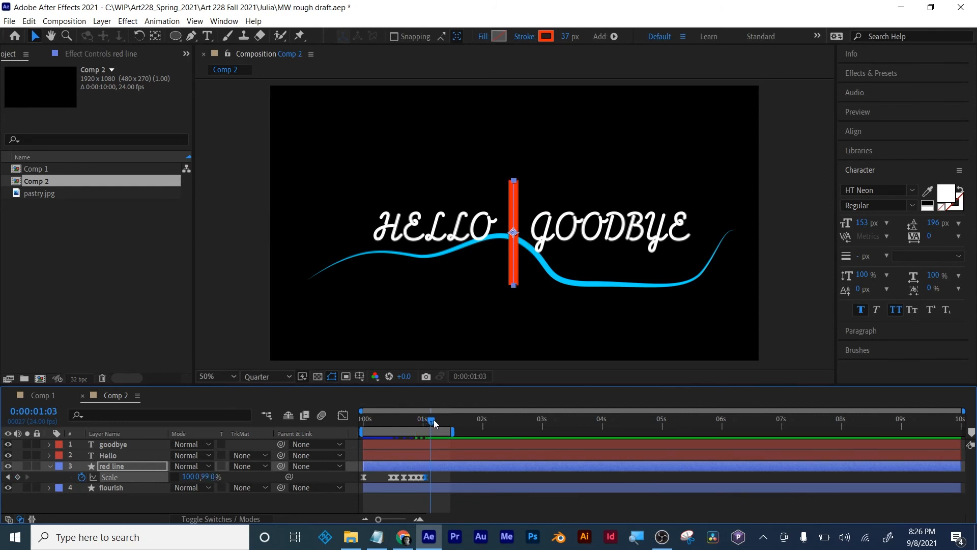
pyautogui.click(209, 477)
pyautogui.press('Return')
pyautogui.moveTo(434, 423); pyautogui.dragTo(363, 422)
pyautogui.click(446, 499)
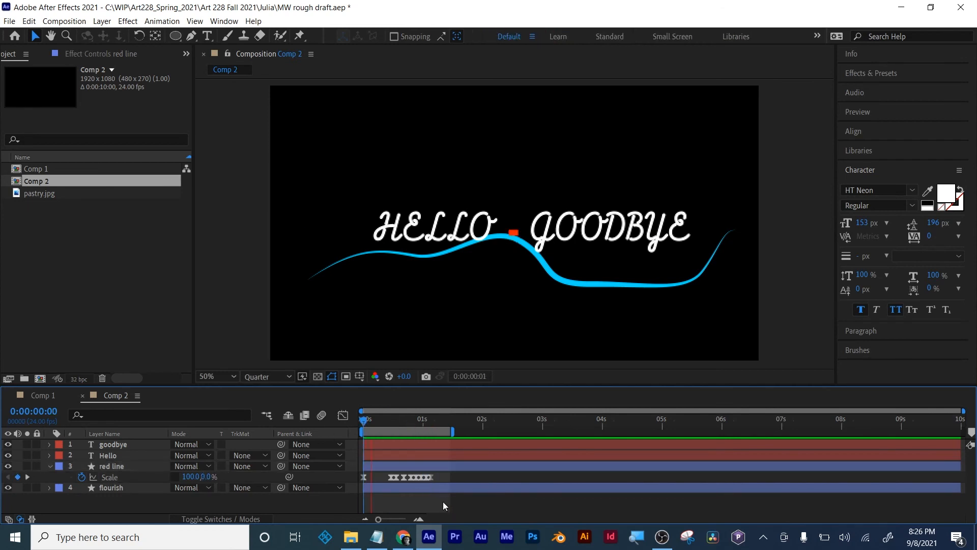
pyautogui.press('space')
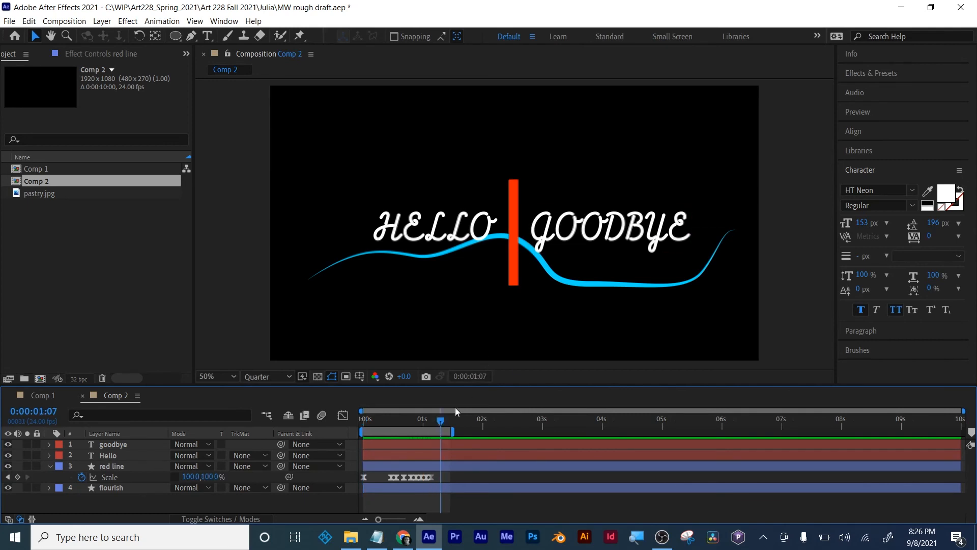
# - Keyframe the Hello text's position from 950, 604 at frame 13 to 402, 604 at 0:00:01:00
pyautogui.moveTo(437, 420); pyautogui.dragTo(395, 422)
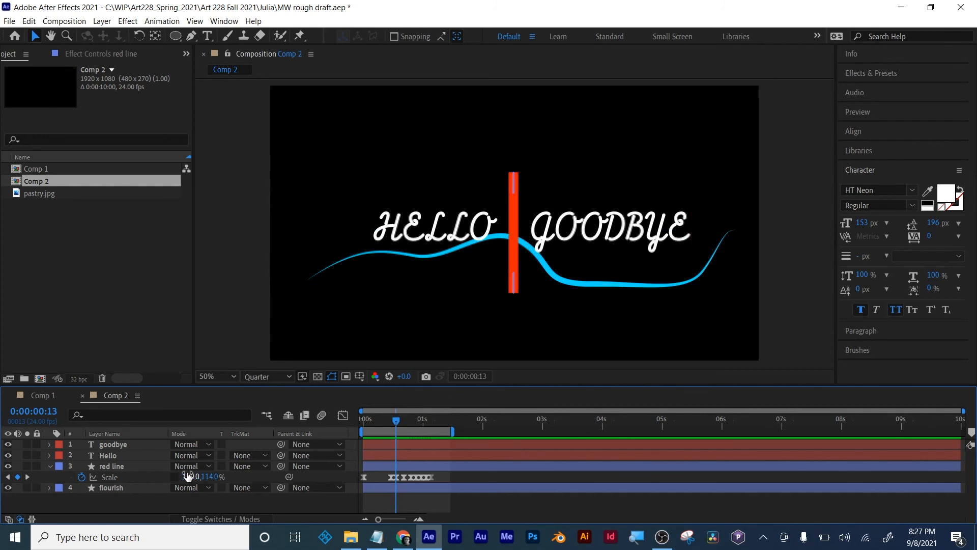
pyautogui.click(105, 455)
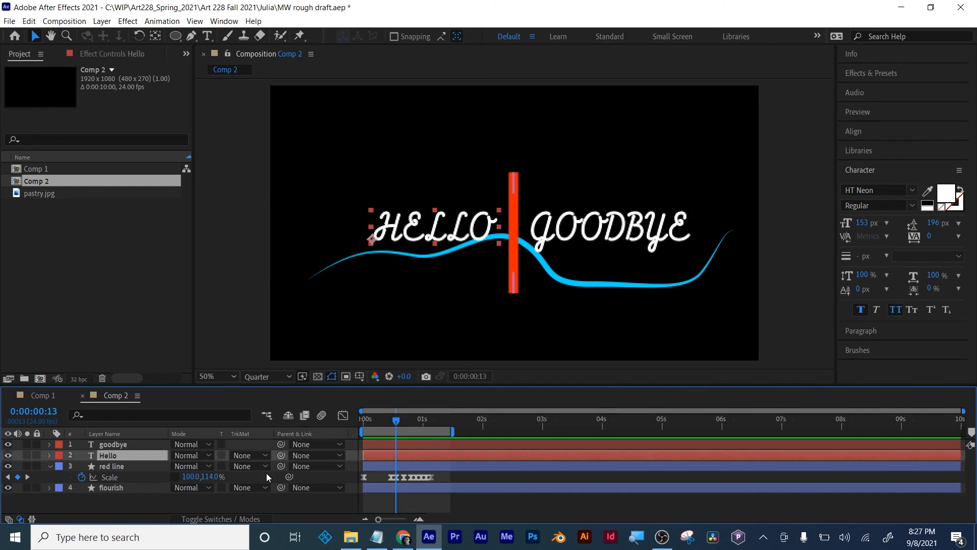
pyautogui.press('p')
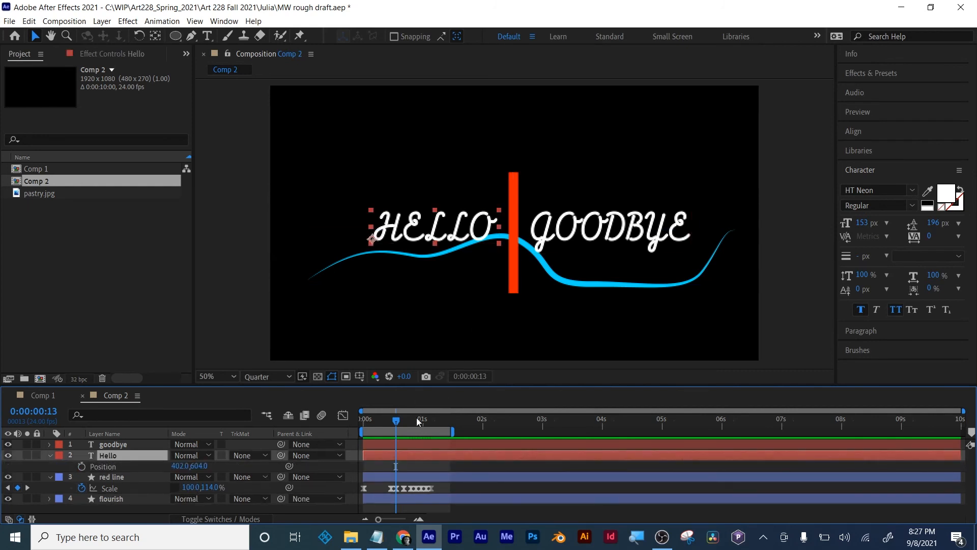
pyautogui.click(81, 466)
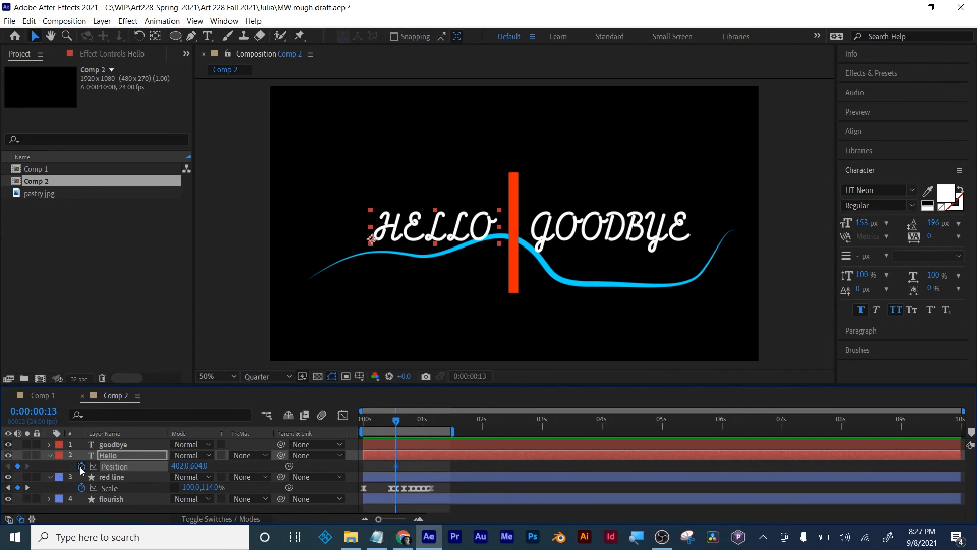
pyautogui.moveTo(396, 420); pyautogui.dragTo(423, 421)
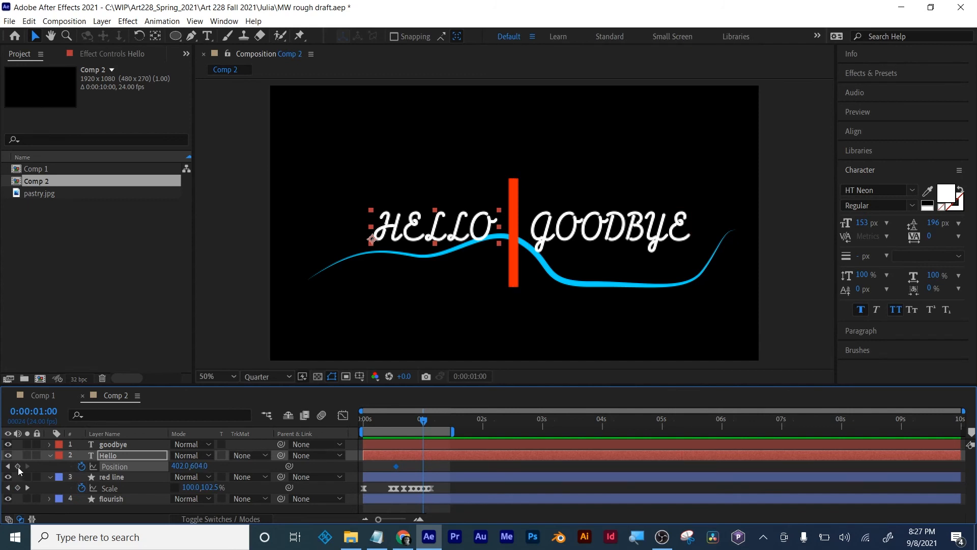
pyautogui.click(8, 465)
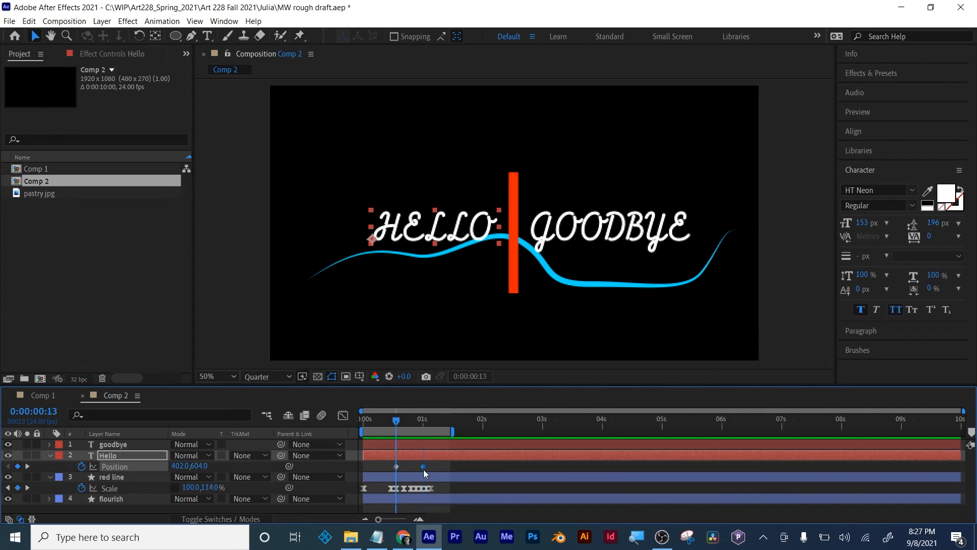
pyautogui.click(395, 466)
pyautogui.moveTo(179, 465); pyautogui.dragTo(549, 488)
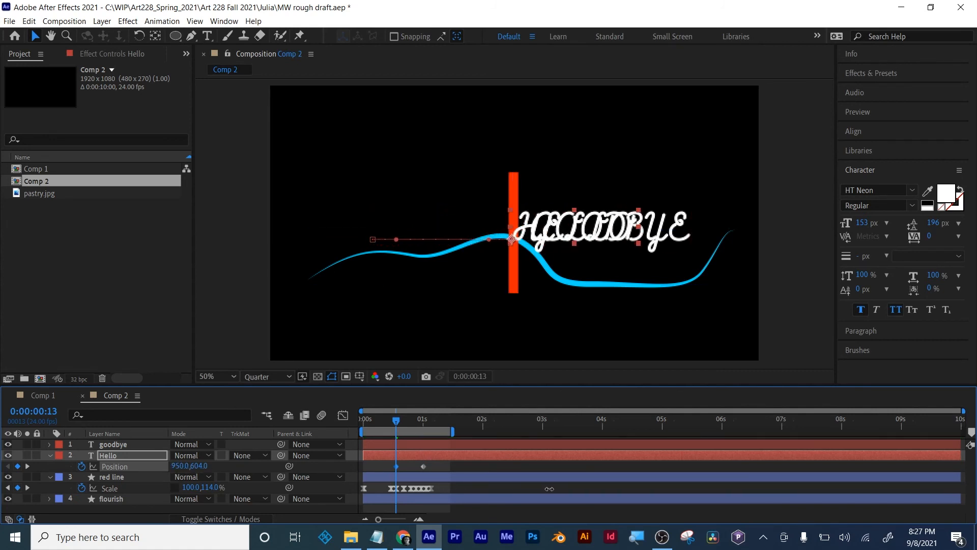
# - Check the Hello text's slide, and apply Easy Ease to both of its position keyframes
pyautogui.moveTo(398, 421); pyautogui.dragTo(432, 423)
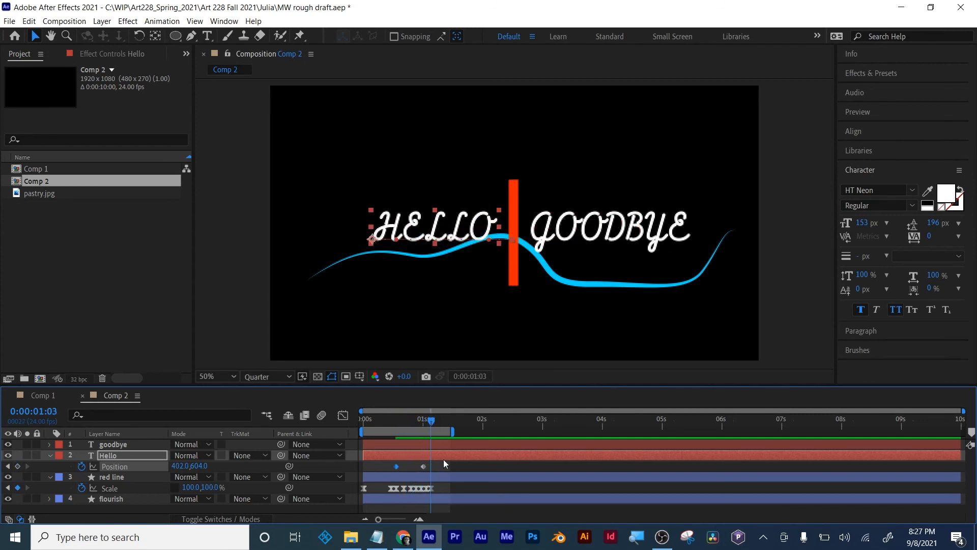
pyautogui.moveTo(443, 459); pyautogui.dragTo(371, 471)
pyautogui.hotkey('ctrl', 'z')
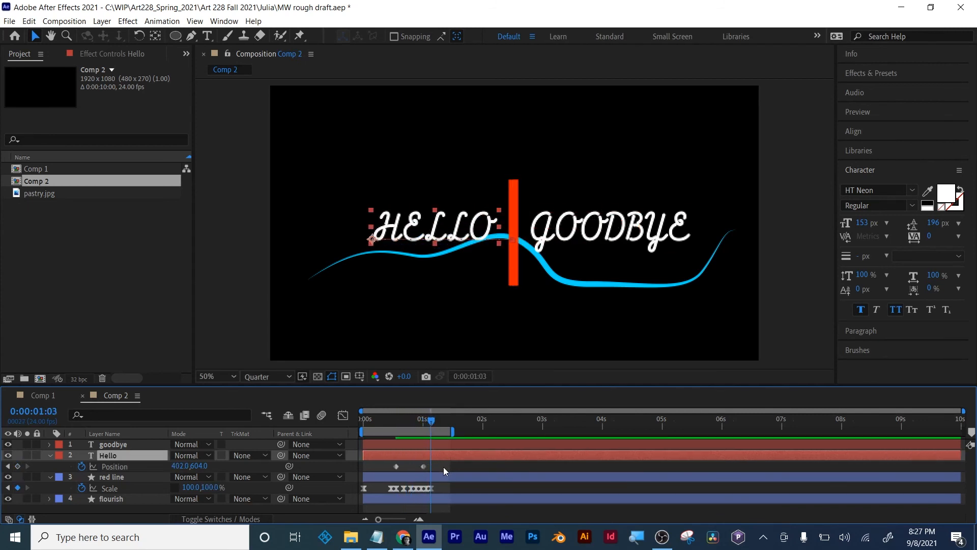
pyautogui.moveTo(444, 462); pyautogui.dragTo(370, 484)
pyautogui.rightClick(424, 466)
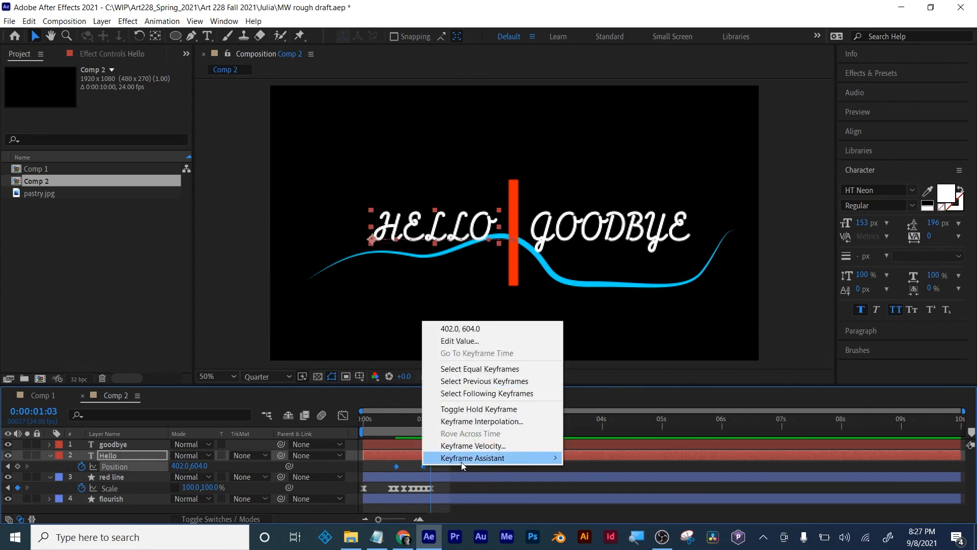
pyautogui.moveTo(461, 462)
pyautogui.click(581, 380)
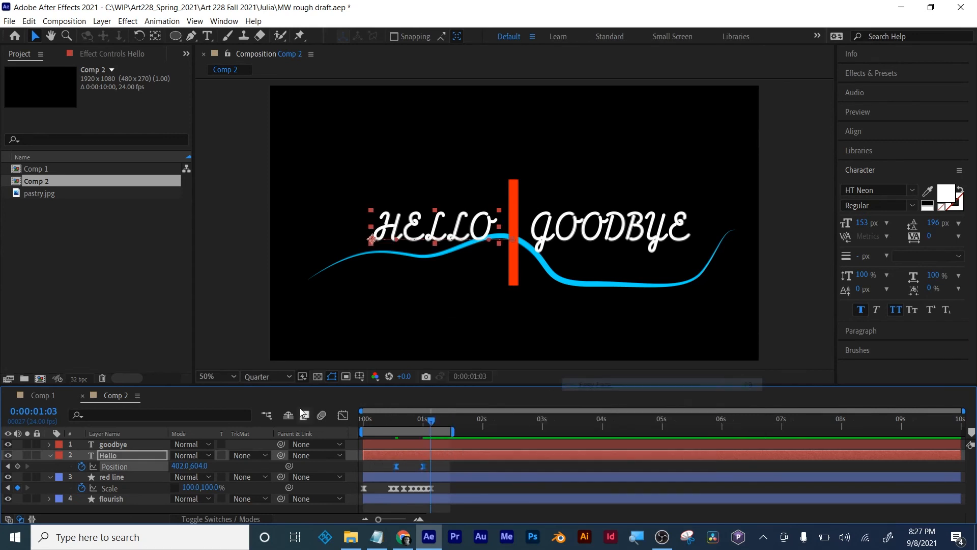
# - Reshape the Hello text's speed curve to peak early and slow gradually into its last keyframe, and preview the slide
pyautogui.click(342, 415)
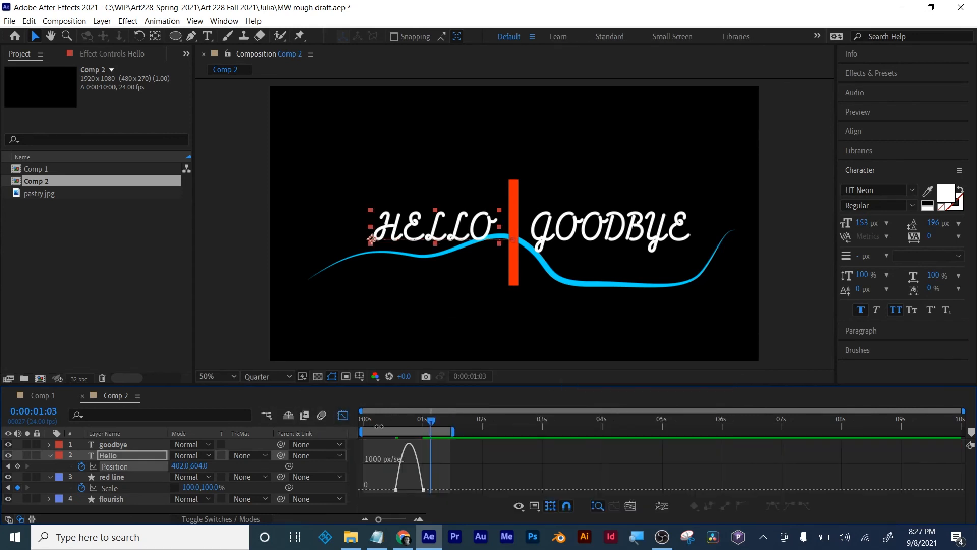
pyautogui.click(630, 505)
pyautogui.click(837, 490)
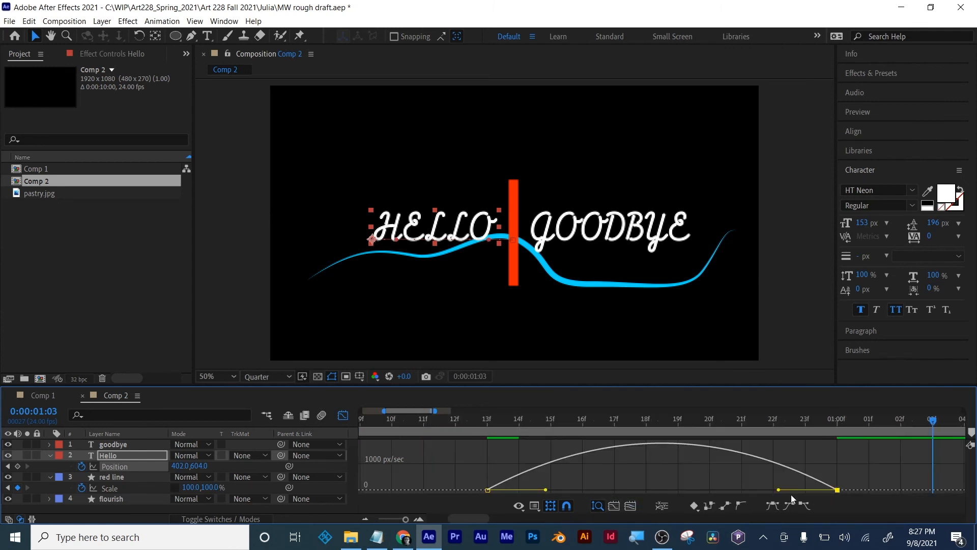
pyautogui.moveTo(778, 490); pyautogui.dragTo(661, 490)
pyautogui.moveTo(548, 491); pyautogui.dragTo(524, 490)
pyautogui.click(493, 426)
pyautogui.moveTo(493, 425); pyautogui.dragTo(828, 449)
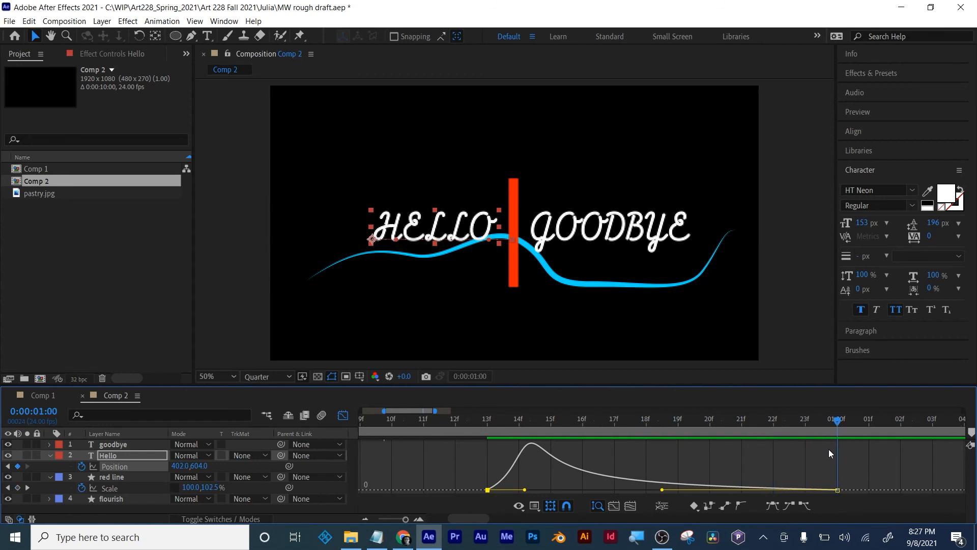
pyautogui.click(343, 415)
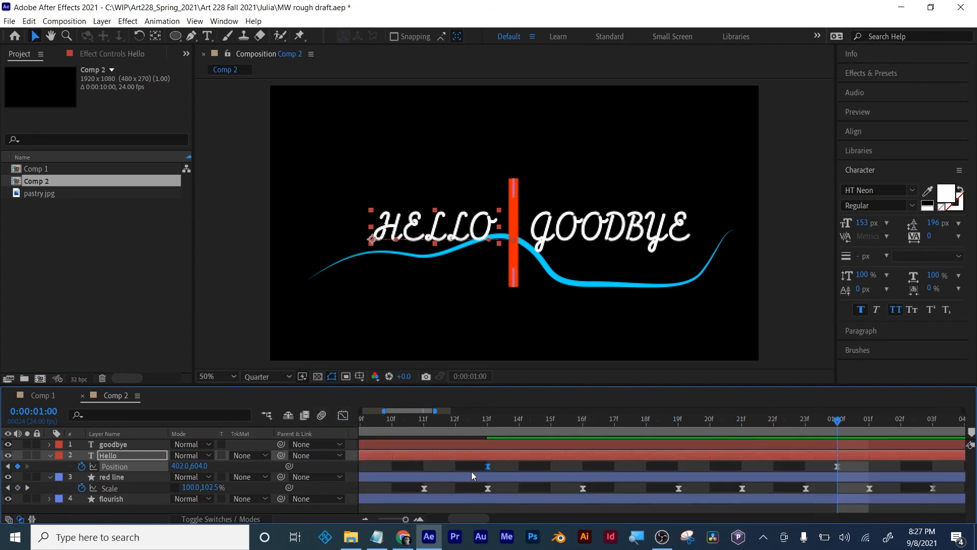
# - Add position keyframes to the goodbye text at frame 19 and 0:00:01:06, holding its final position of 1022, 604
pyautogui.moveTo(405, 519); pyautogui.dragTo(384, 519)
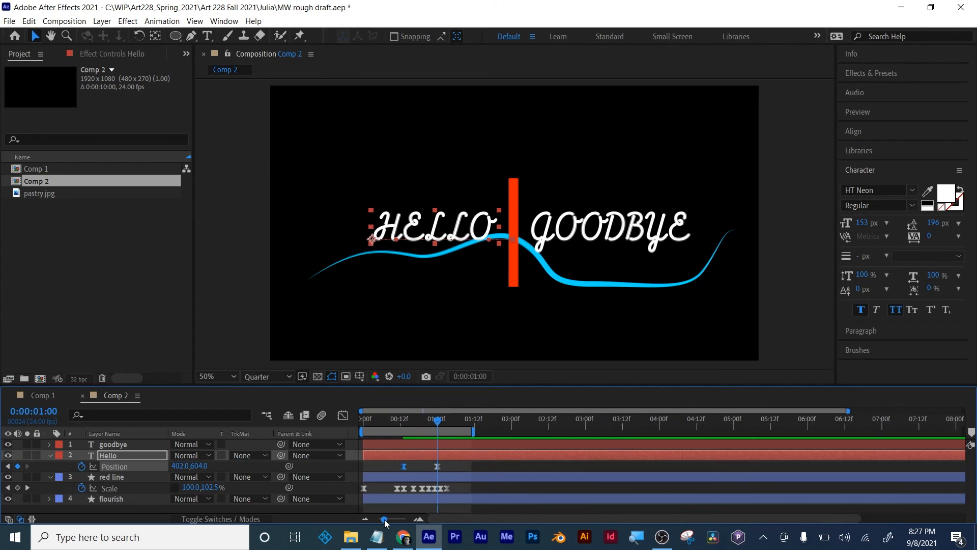
pyautogui.click(471, 445)
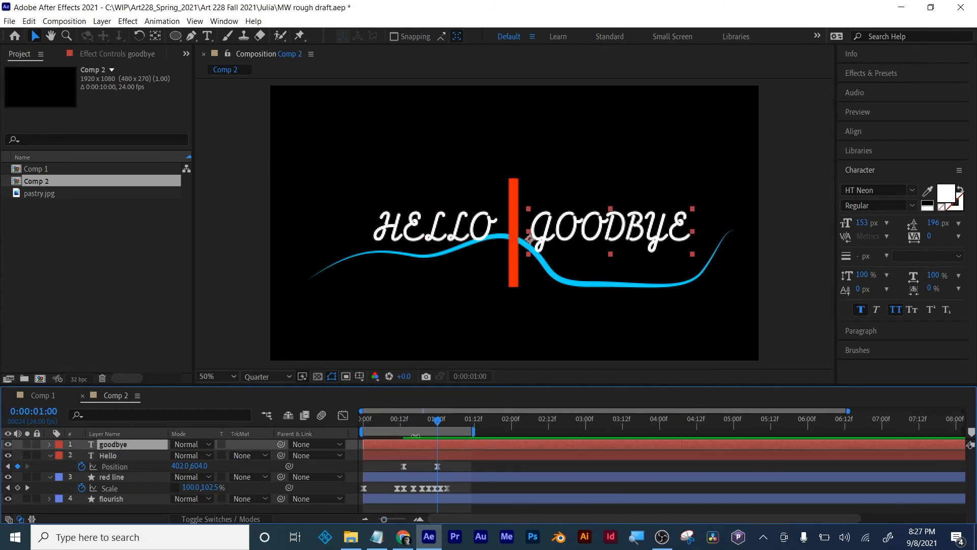
pyautogui.click(403, 421)
pyautogui.moveTo(405, 421); pyautogui.dragTo(423, 420)
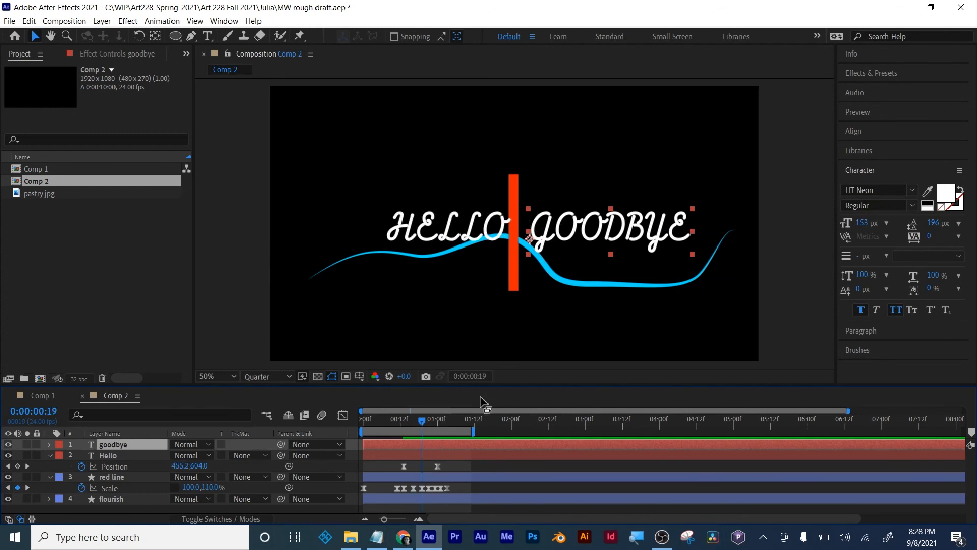
pyautogui.press('p')
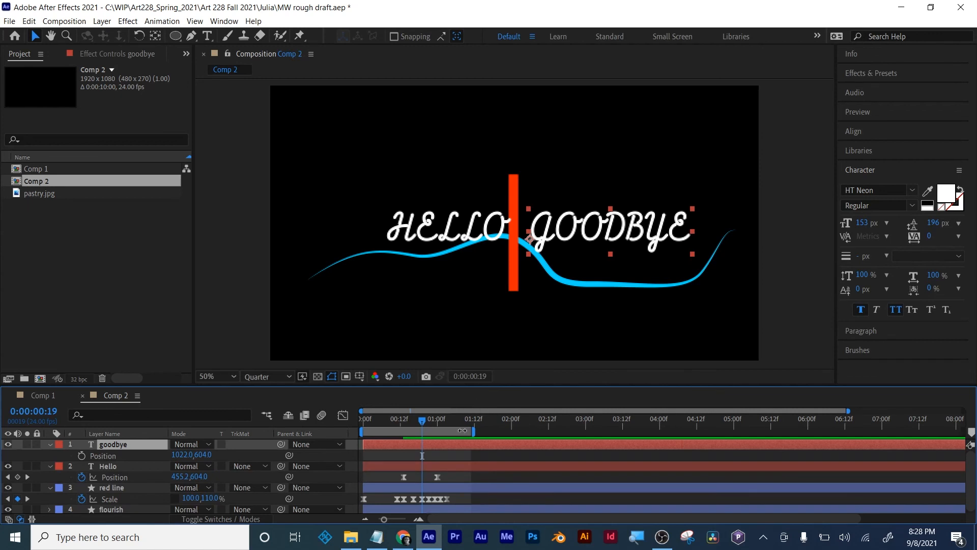
pyautogui.click(81, 455)
pyautogui.moveTo(423, 422); pyautogui.dragTo(457, 422)
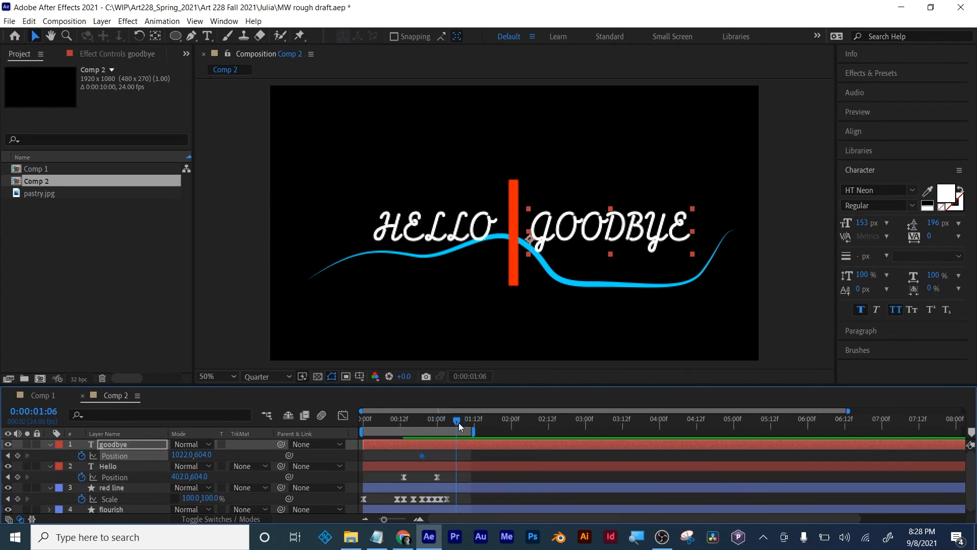
pyautogui.click(9, 455)
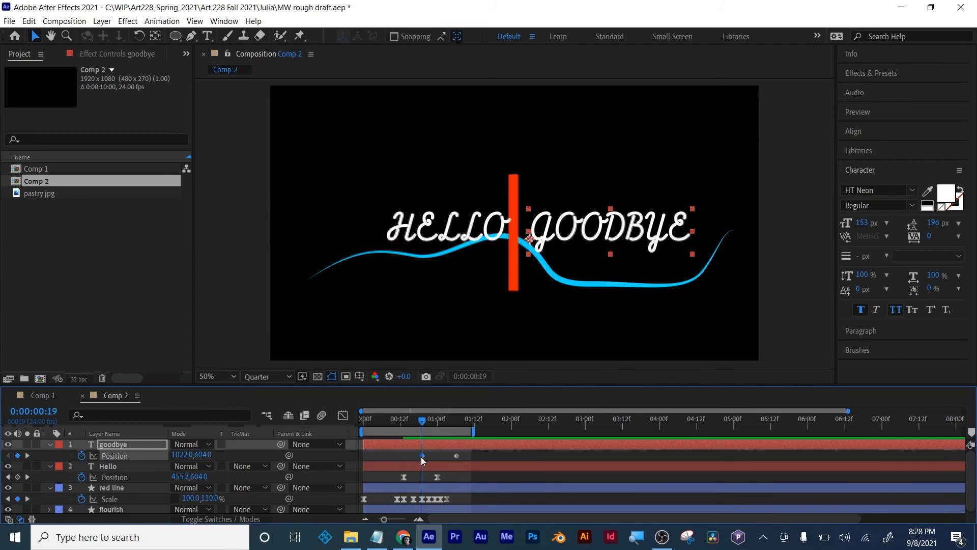
# - Shift the goodbye text's starting position at frame 19 past the red line to 325, 604
pyautogui.moveTo(186, 454); pyautogui.dragTo(3, 451)
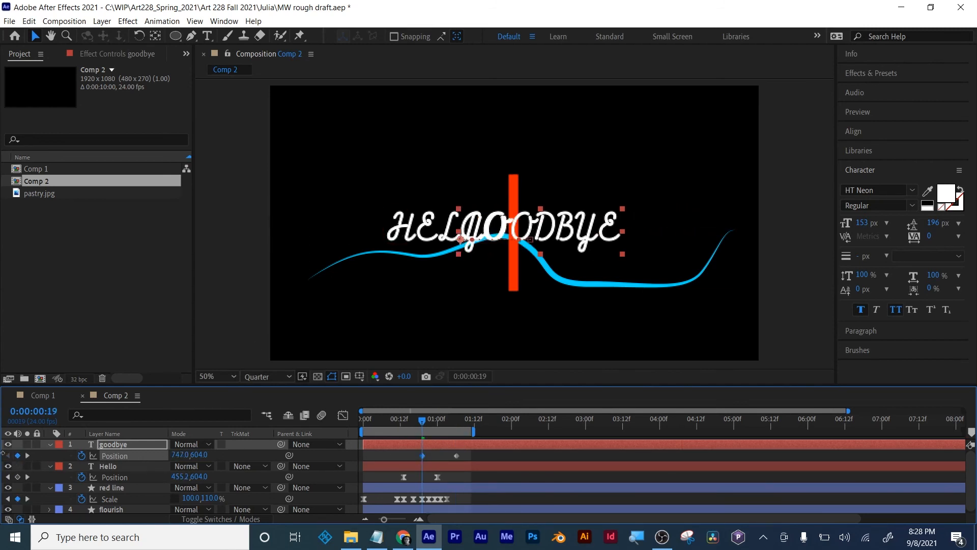
pyautogui.moveTo(180, 455); pyautogui.dragTo(2, 448)
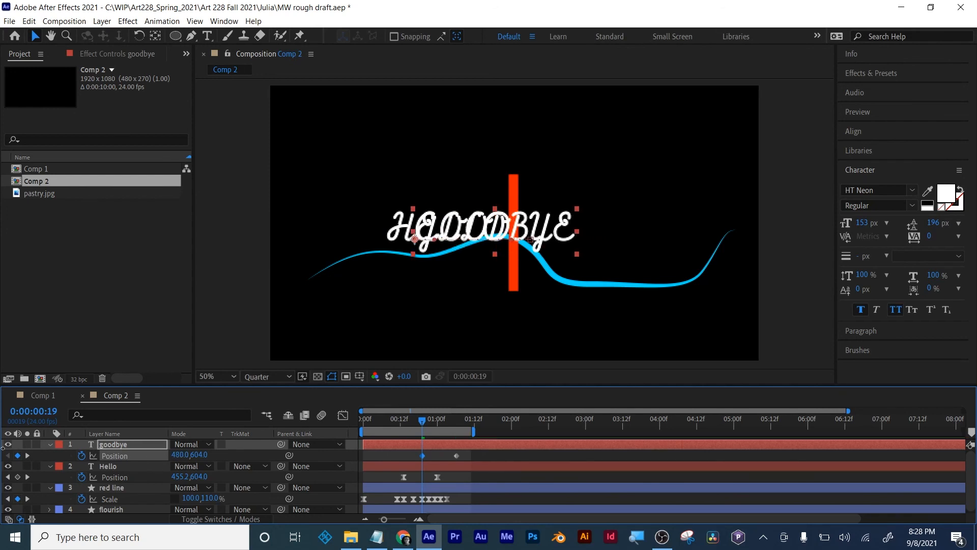
pyautogui.moveTo(176, 454); pyautogui.dragTo(71, 454)
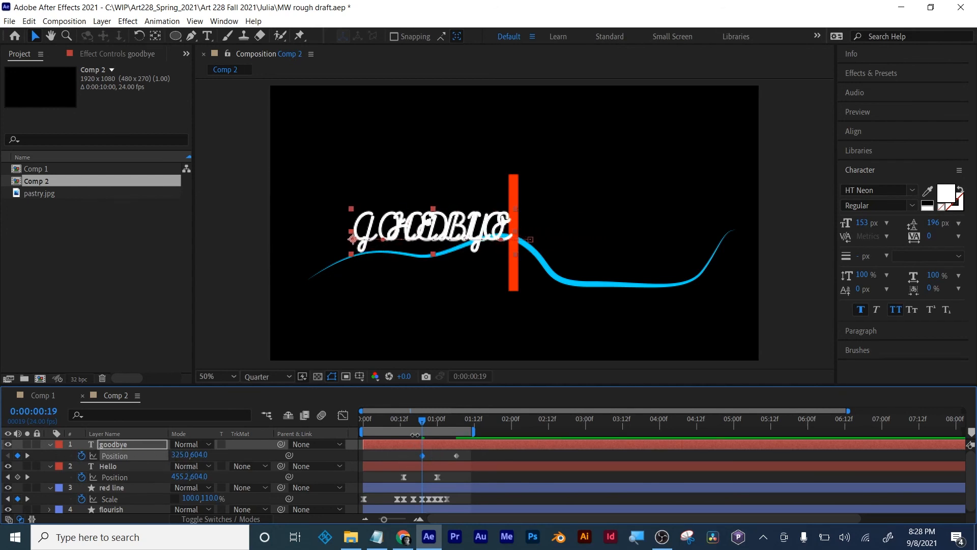
# - Apply Easy Ease to the goodbye text's position keyframes
pyautogui.click(423, 455)
pyautogui.rightClick(423, 455)
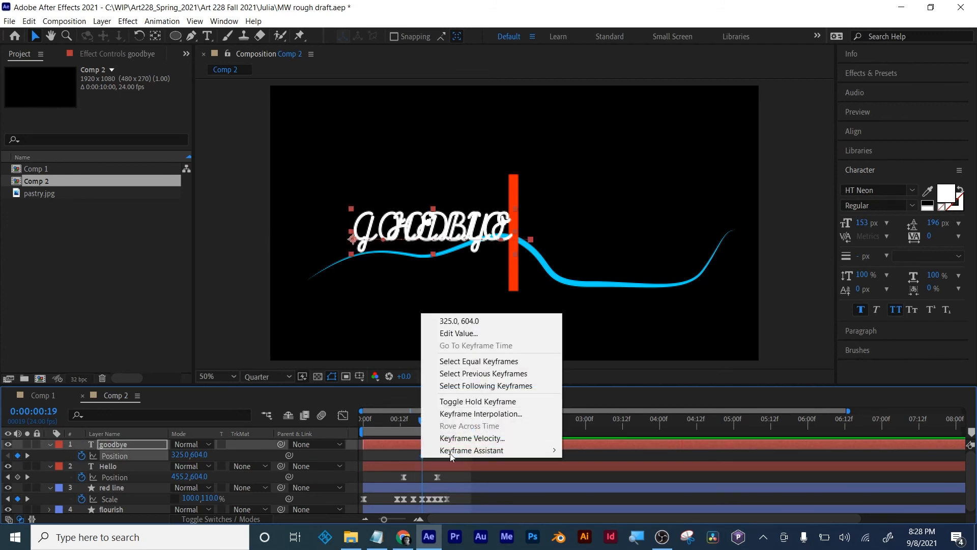
pyautogui.moveTo(490, 452)
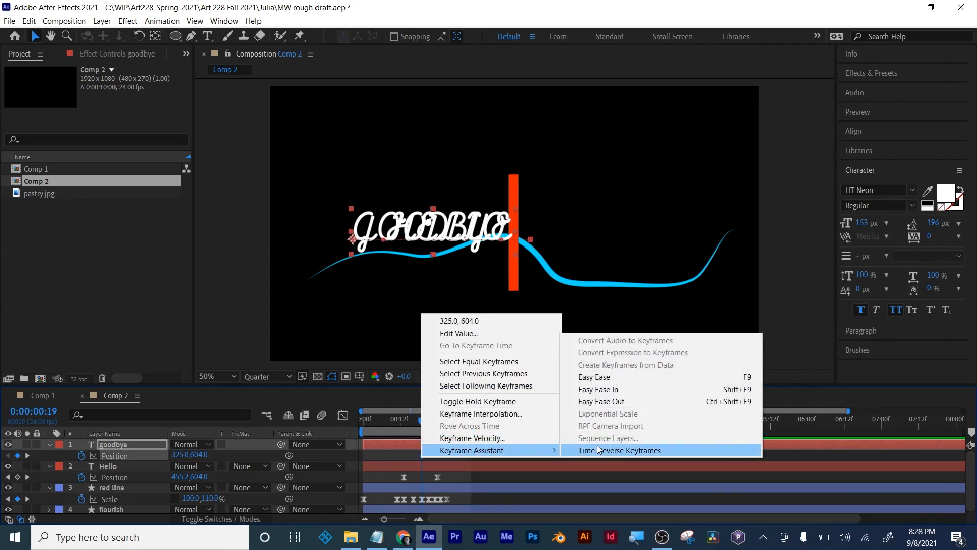
pyautogui.click(602, 378)
# - Reshape the goodbye text's speed curve to peak just after frame 19 and slow gradually into the 0:00:01:06 keyframe
pyautogui.click(343, 415)
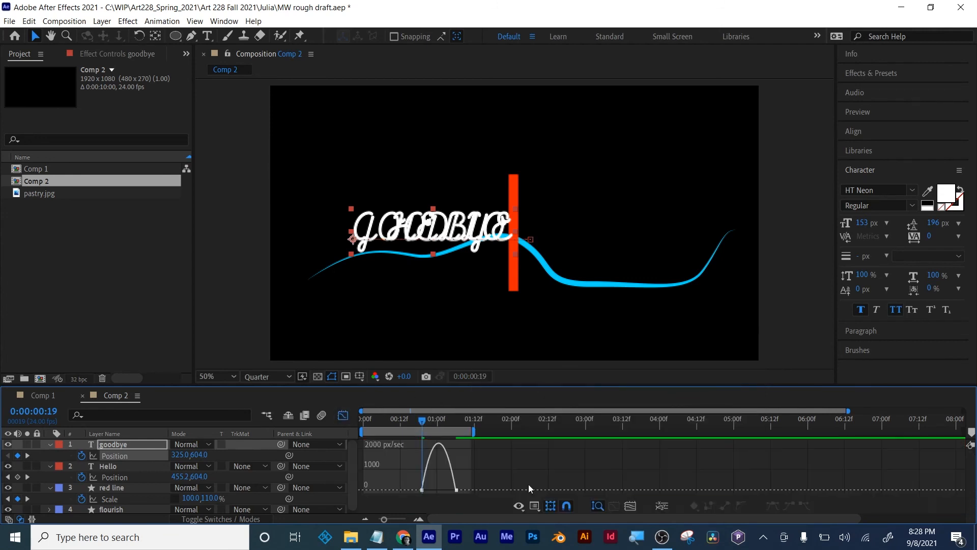
pyautogui.click(632, 505)
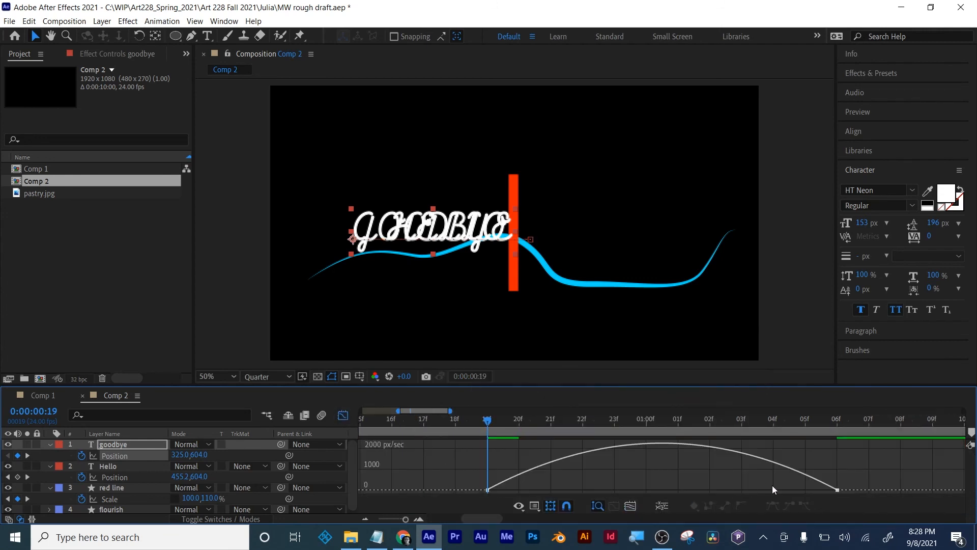
pyautogui.click(837, 490)
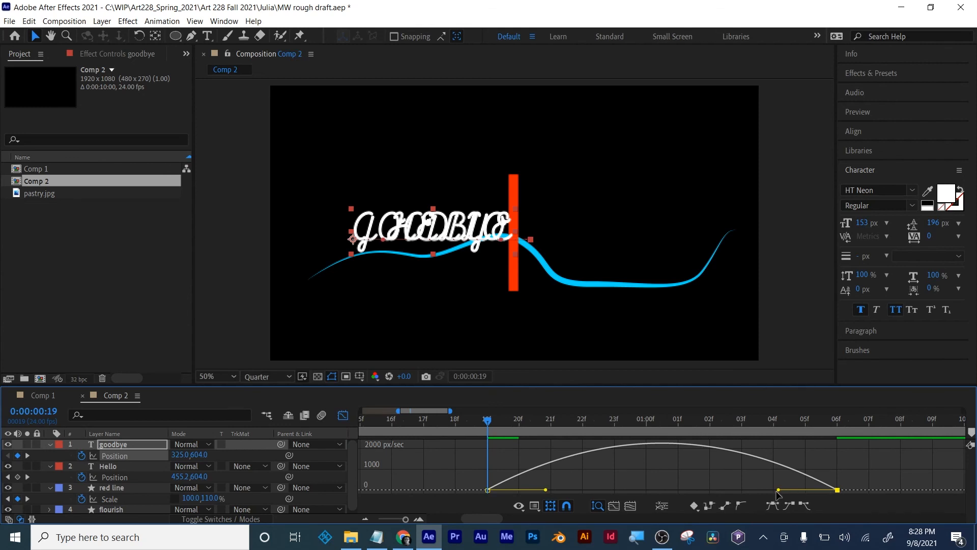
pyautogui.moveTo(778, 489); pyautogui.dragTo(643, 489)
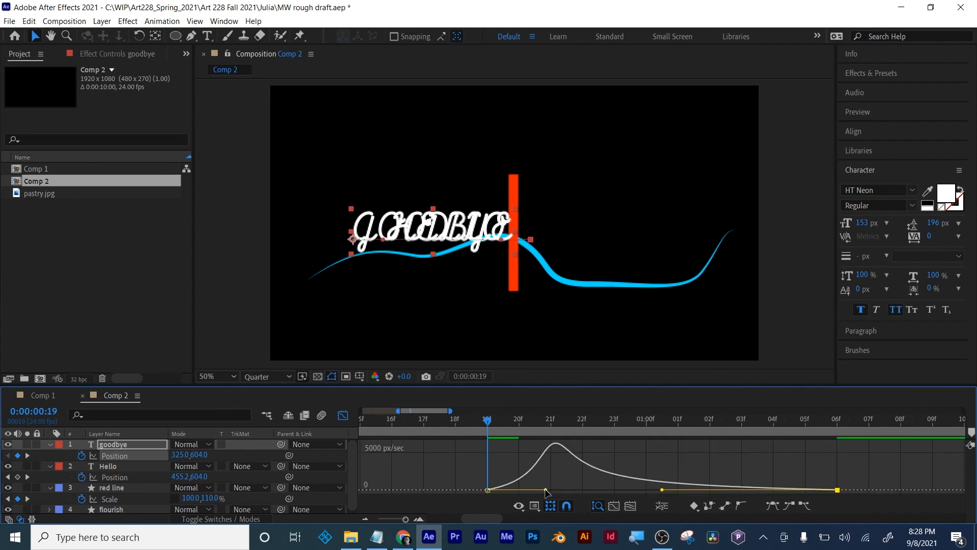
pyautogui.moveTo(546, 490); pyautogui.dragTo(514, 489)
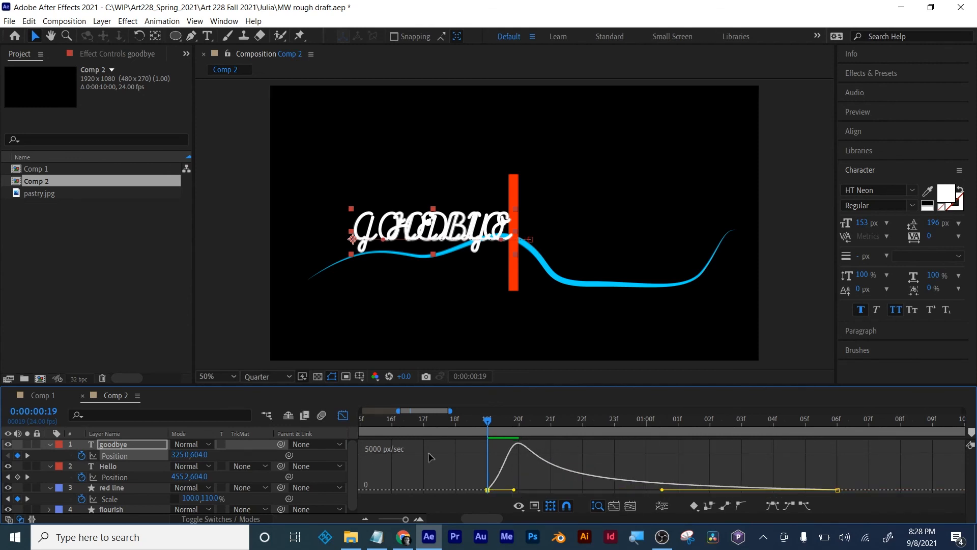
pyautogui.click(342, 416)
# - Collapse the keyframed properties of all layers and return to the start of the composition
pyautogui.click(483, 476)
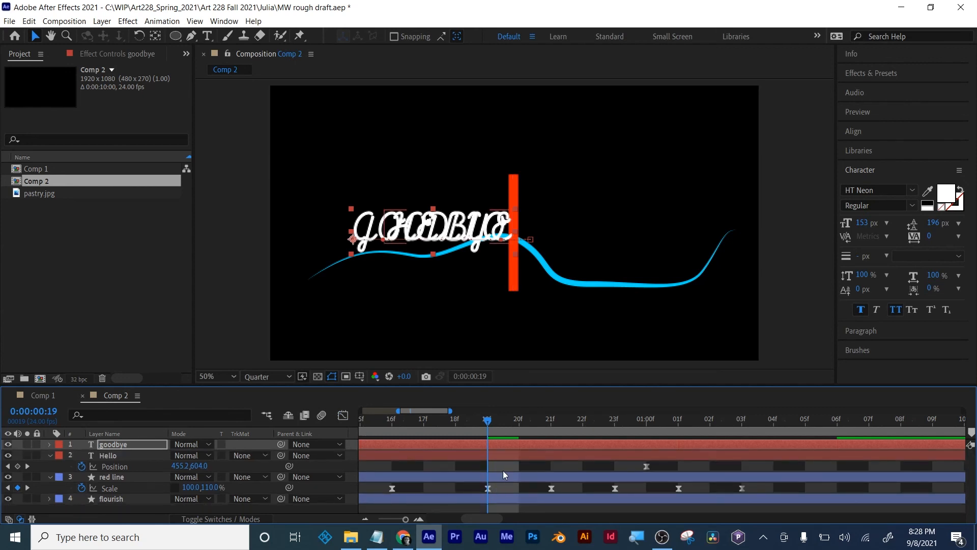
pyautogui.click(505, 466)
pyautogui.press('u')
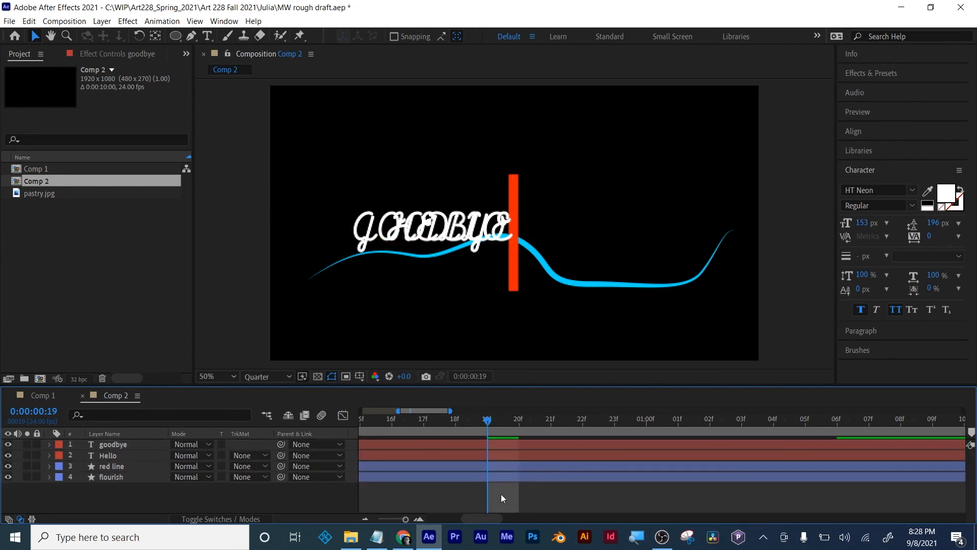
pyautogui.click(408, 422)
pyautogui.moveTo(408, 422); pyautogui.dragTo(336, 419)
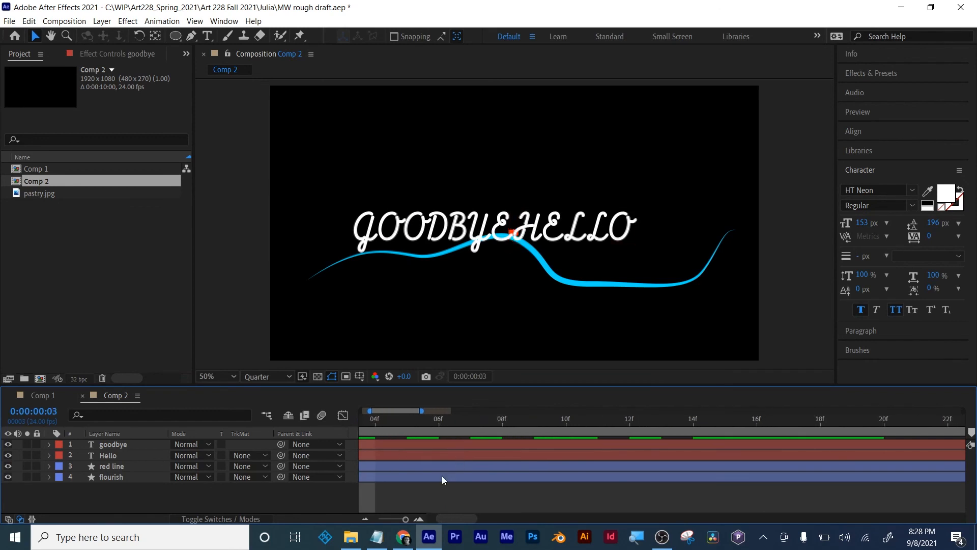
pyautogui.moveTo(402, 519); pyautogui.dragTo(345, 522)
pyautogui.press('Home')
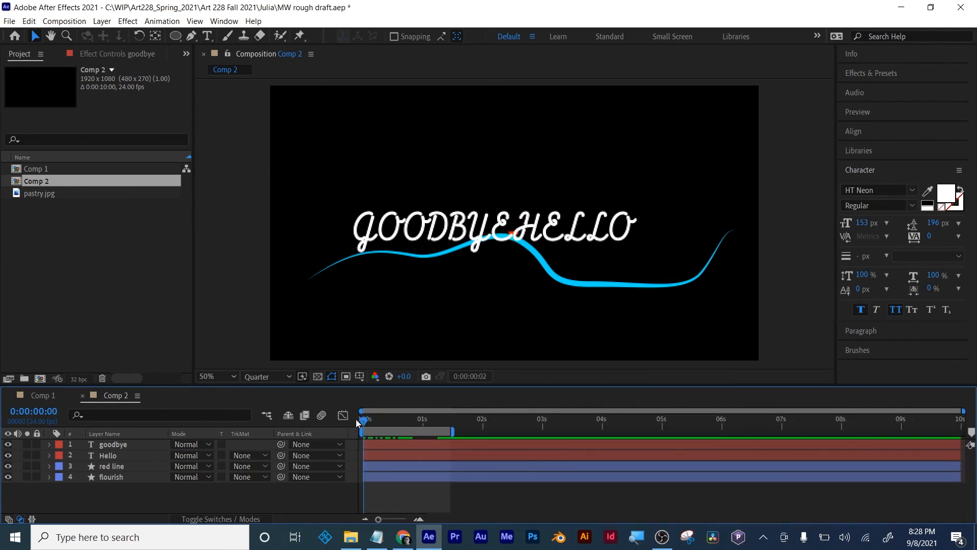
# - Preview the text and red line animation from the start, and scrub back to frame 7
pyautogui.press('space')
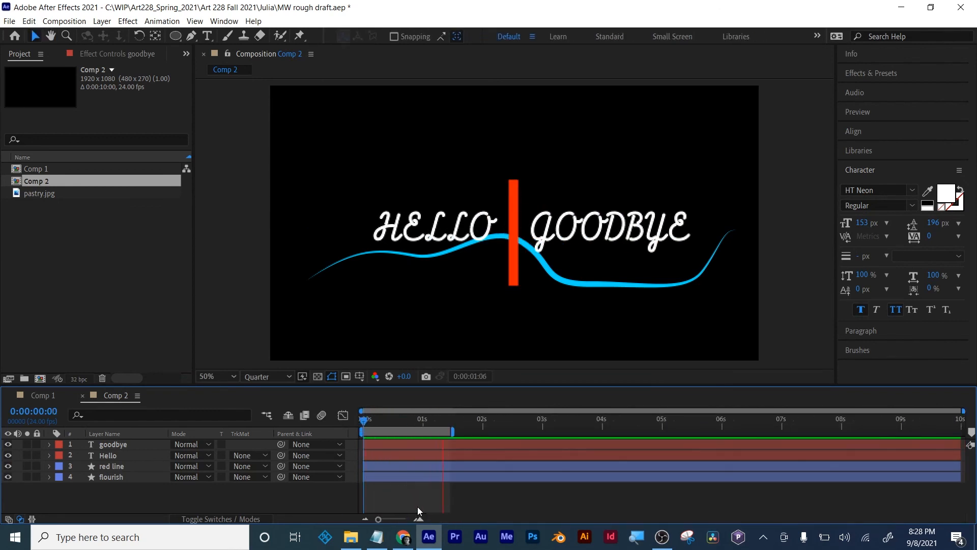
pyautogui.press('space')
pyautogui.moveTo(407, 421); pyautogui.dragTo(381, 420)
# - Review the Hello text's position keyframes, extend the work area to about 2 seconds, and collapse the position property with the time at 0:00:01:23
pyautogui.click(109, 453)
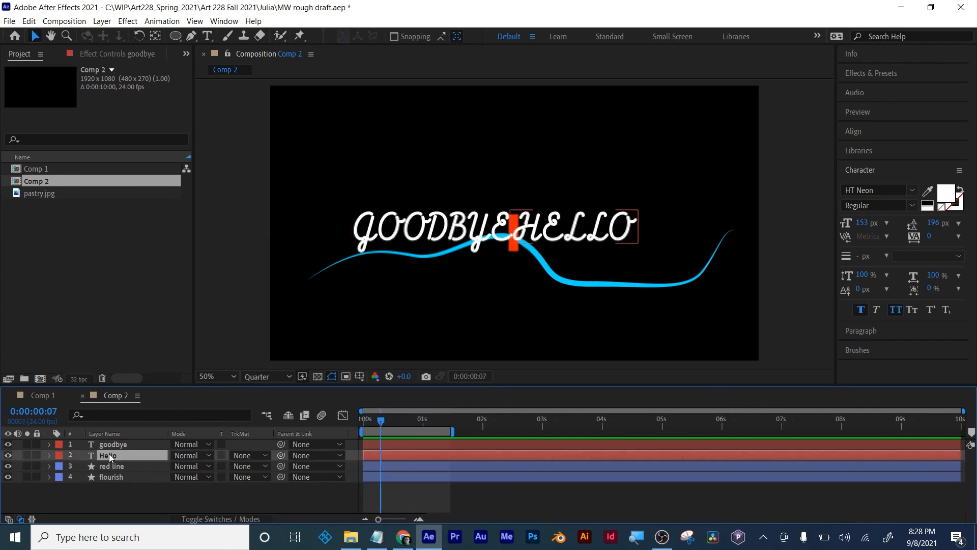
pyautogui.press('p')
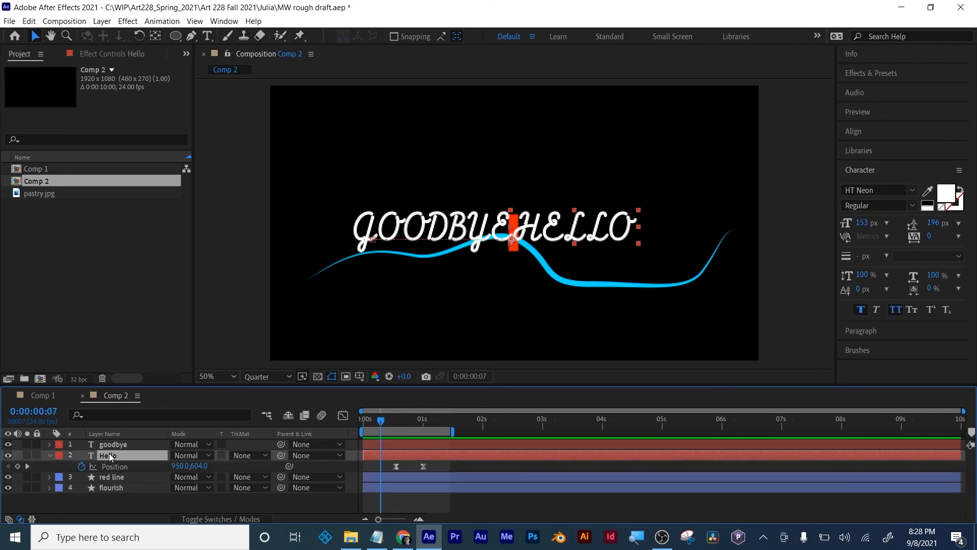
pyautogui.click(27, 465)
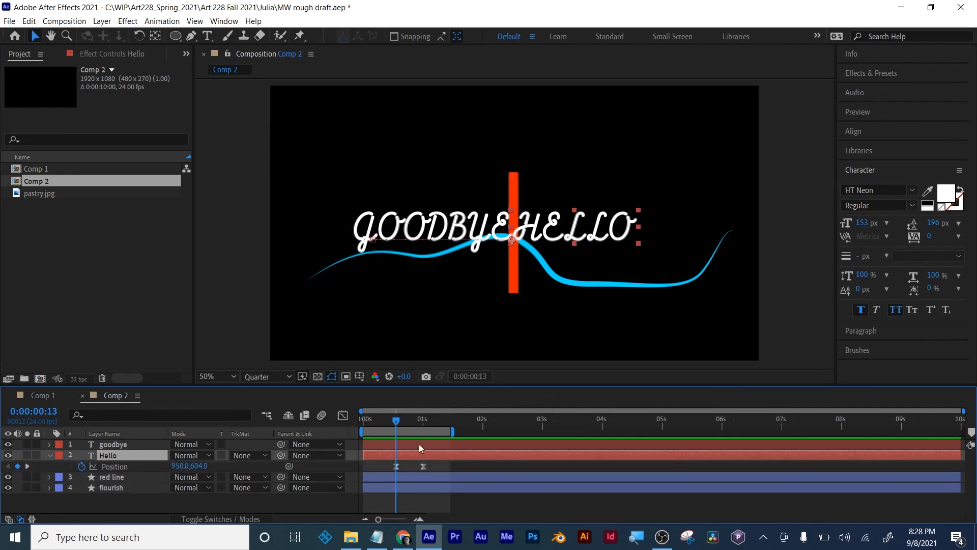
pyautogui.moveTo(395, 421); pyautogui.dragTo(489, 431)
pyautogui.click(397, 501)
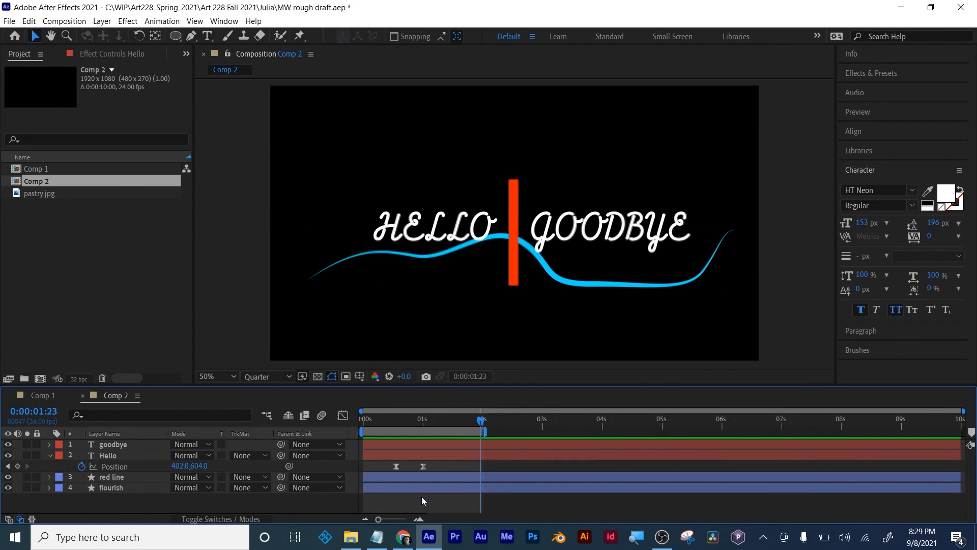
pyautogui.click(441, 459)
pyautogui.press('p')
pyautogui.click(436, 499)
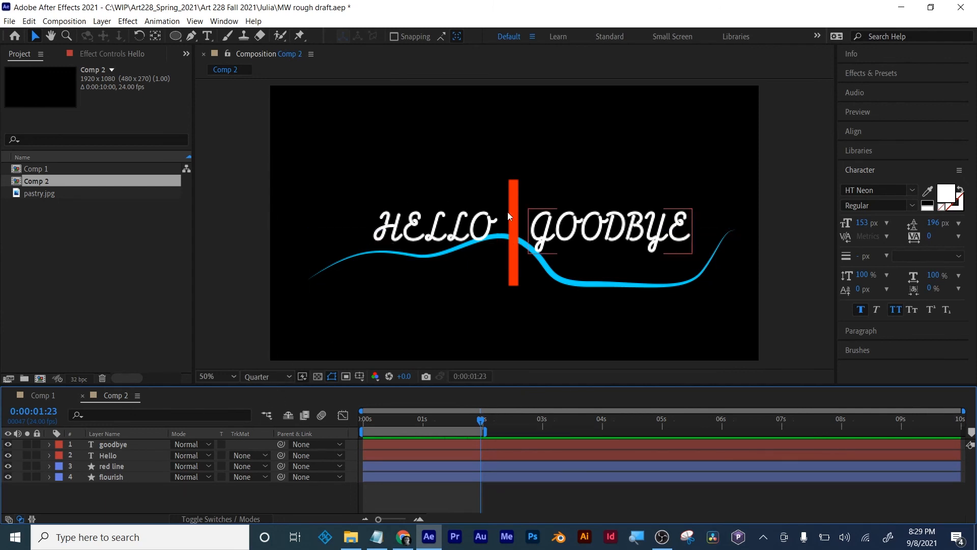
# - Hide the goodbye text layer so only the Hello text shows beside the red line
pyautogui.click(104, 456)
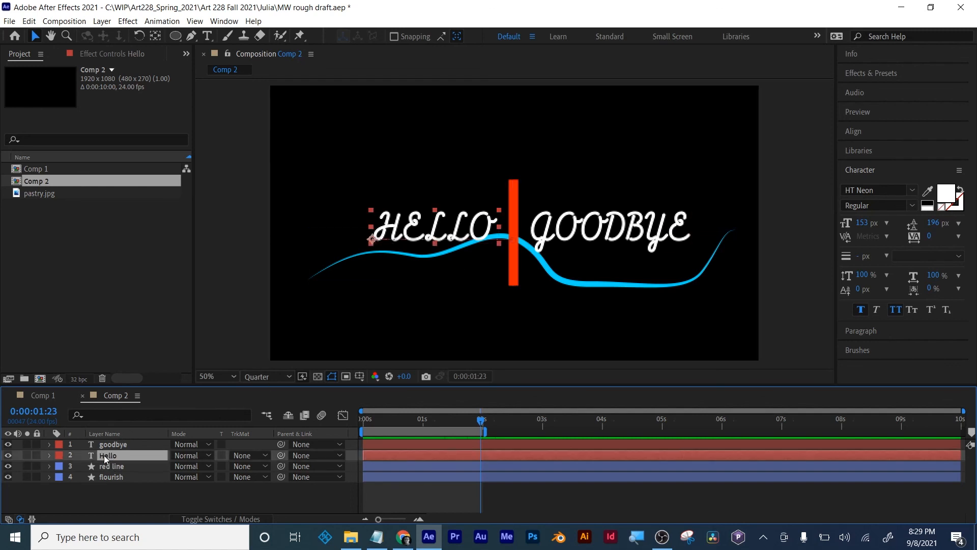
pyautogui.click(97, 445)
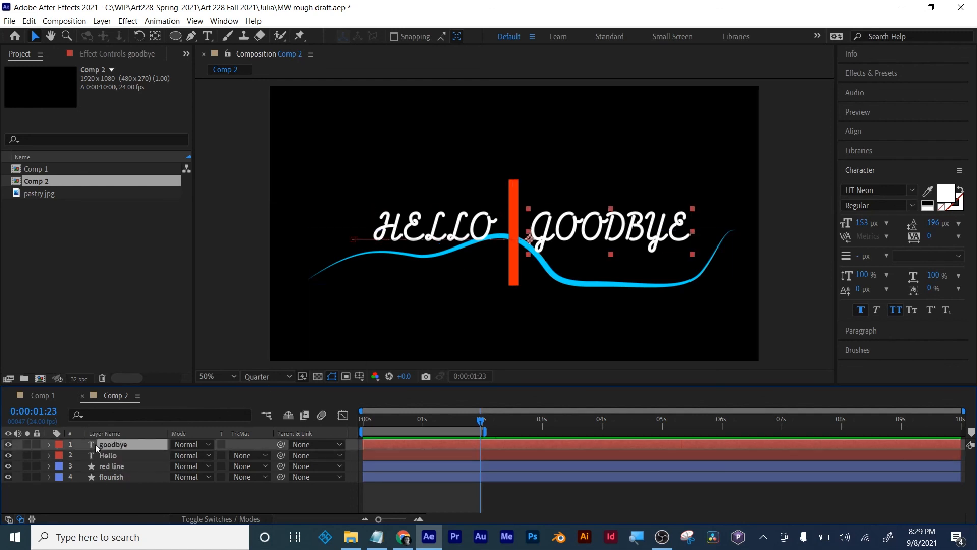
pyautogui.click(85, 499)
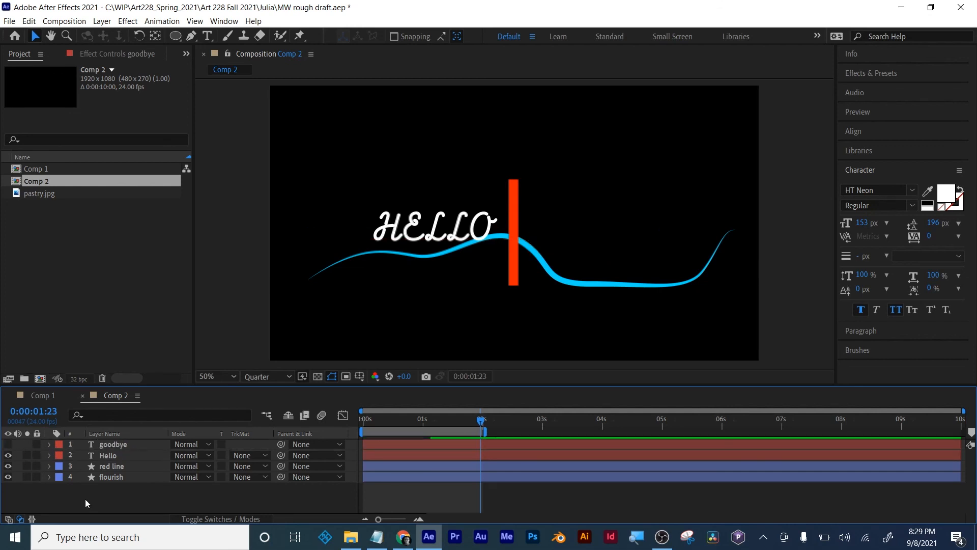
# - Try masking the Hello text layer directly with a rectangle around the word, scrub to check it, and undo the mask
pyautogui.click(122, 455)
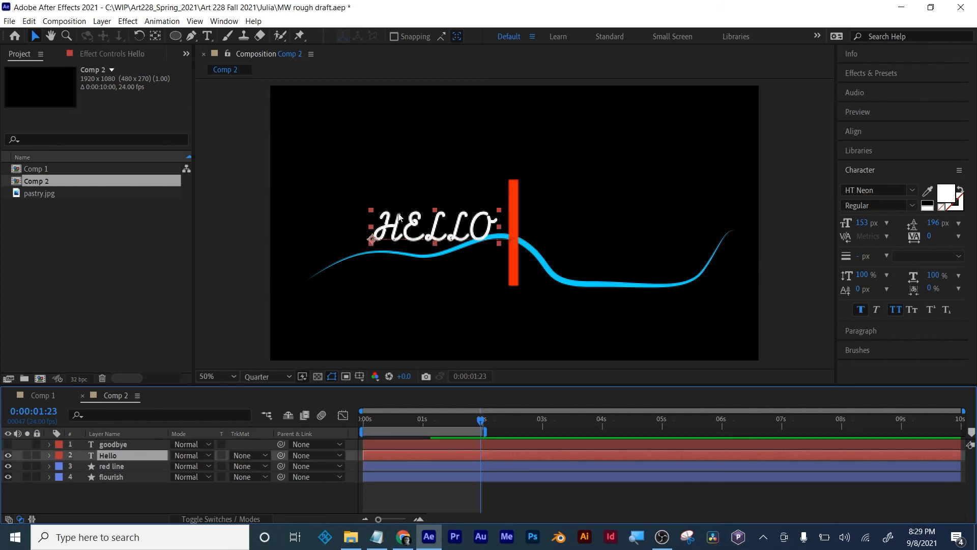
pyautogui.moveTo(176, 39); pyautogui.dragTo(206, 36)
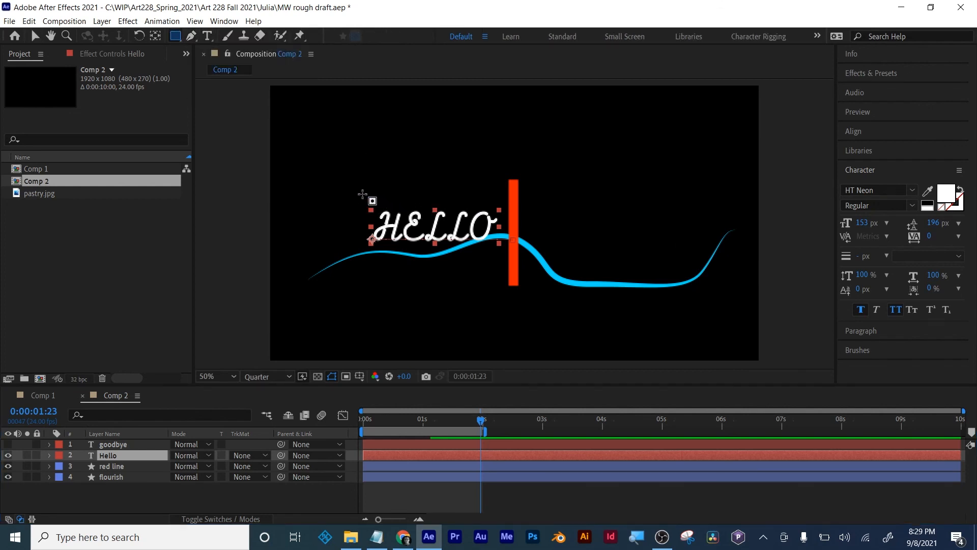
pyautogui.moveTo(360, 197); pyautogui.dragTo(503, 259)
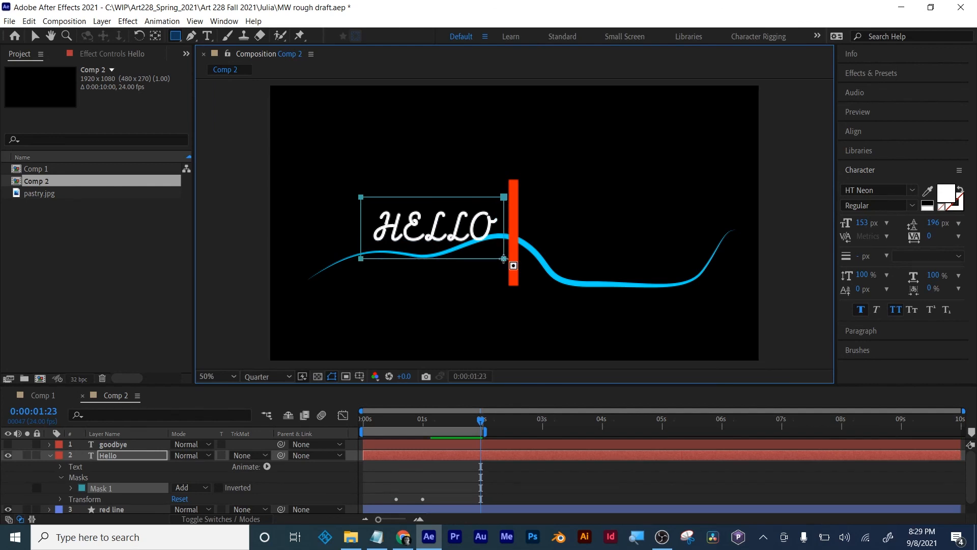
pyautogui.moveTo(480, 419); pyautogui.dragTo(426, 422)
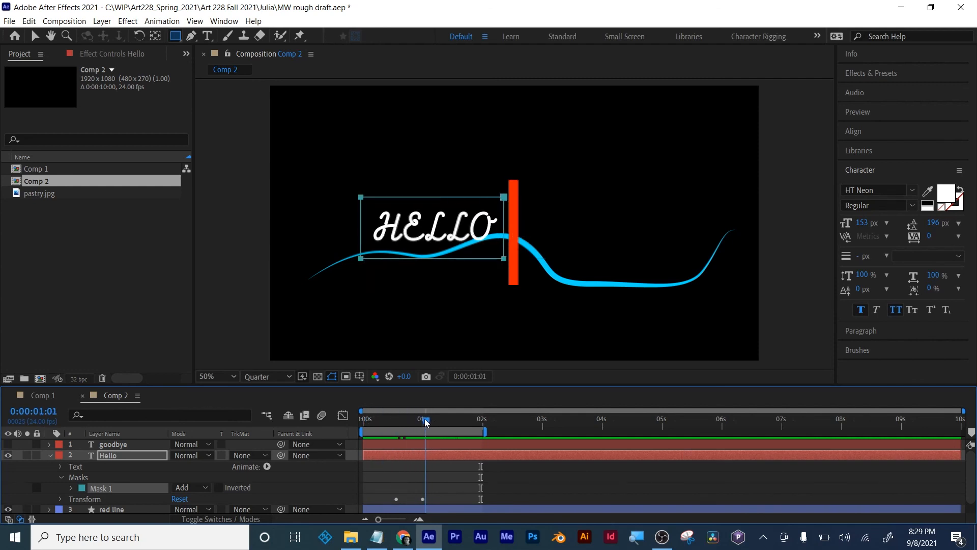
pyautogui.hotkey('ctrl', 'z')
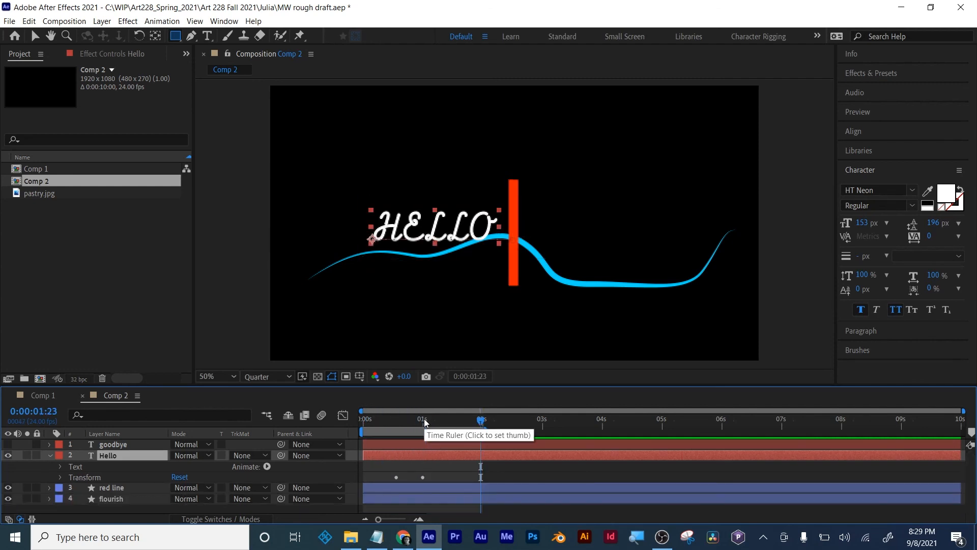
# - Pre-compose the Hello text layer as Hello Comp 1, moving all attributes into the new composition
pyautogui.moveTo(383, 420); pyautogui.dragTo(436, 420)
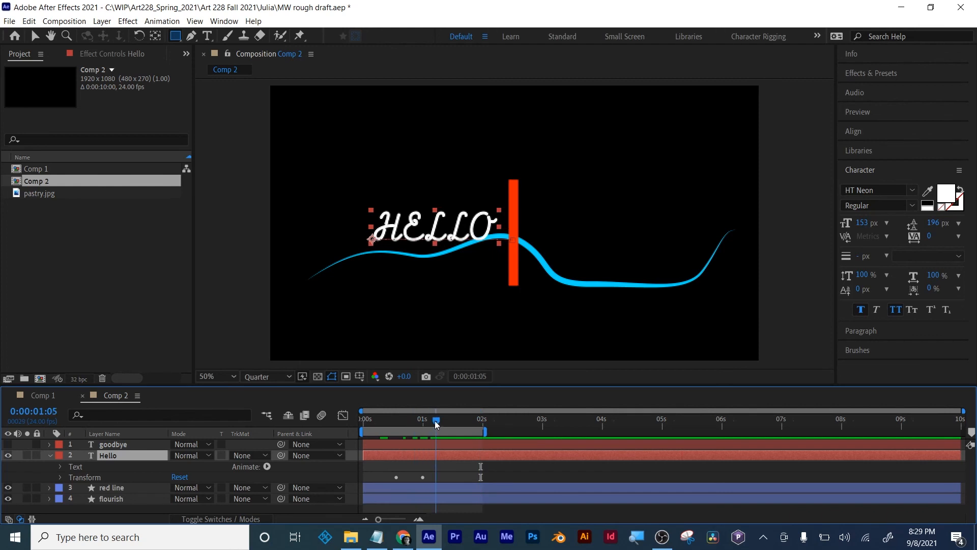
pyautogui.click(474, 473)
pyautogui.click(111, 456)
pyautogui.rightClick(106, 457)
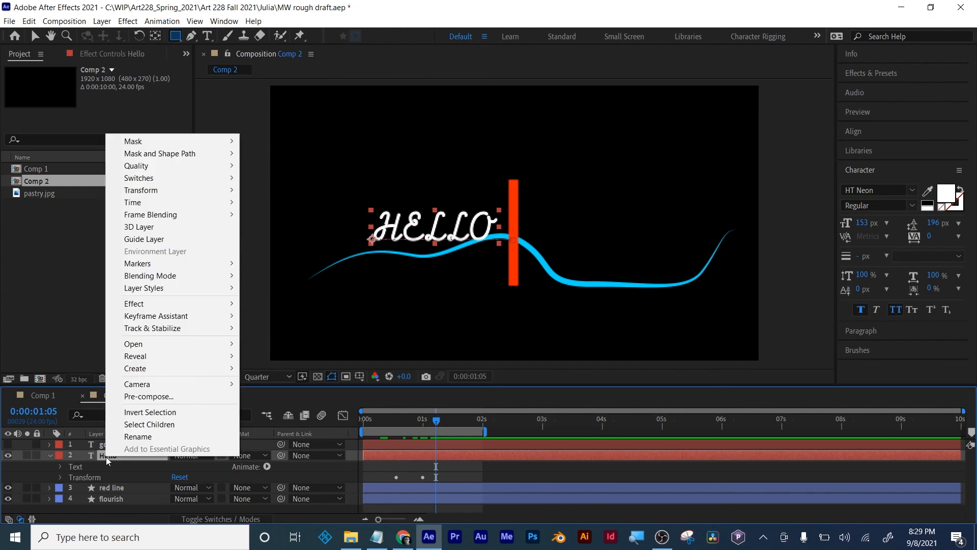
pyautogui.click(179, 397)
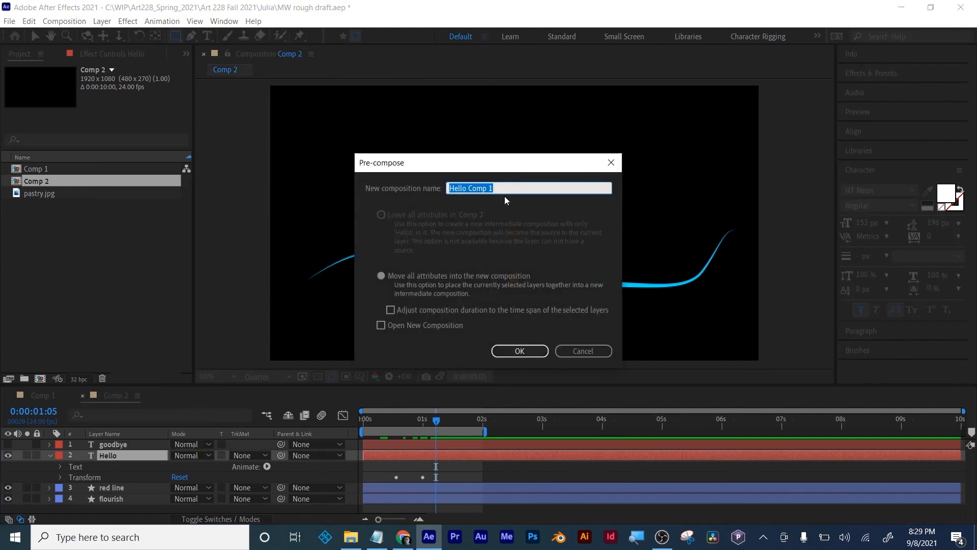
pyautogui.click(406, 275)
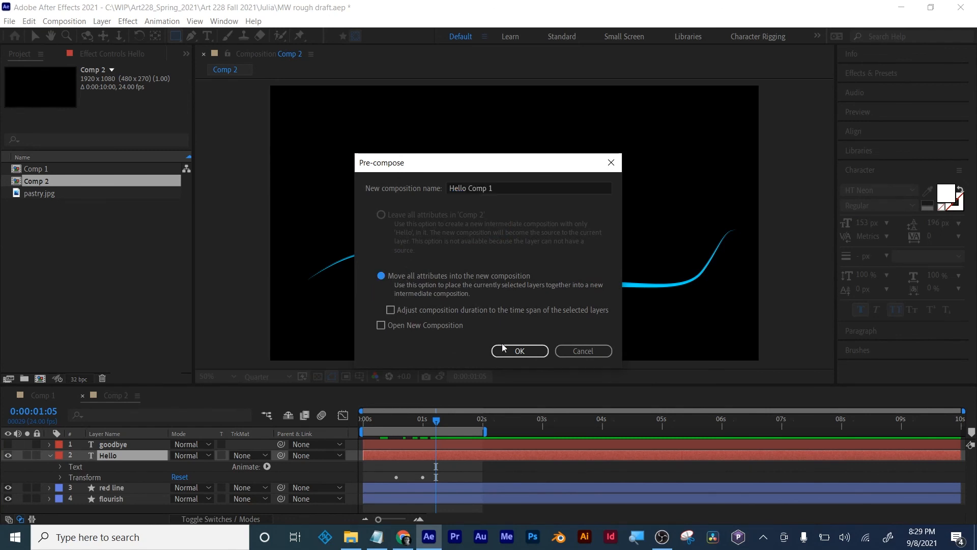
pyautogui.click(519, 351)
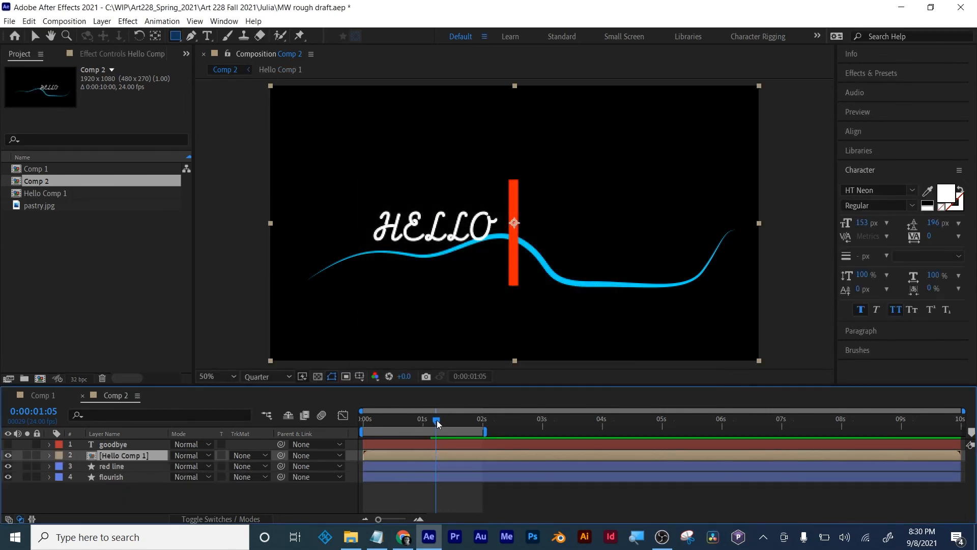
# - At frame 23, draw a rectangular mask on Hello Comp 1 around the word HELLO, ending at the red line's near edge
pyautogui.moveTo(436, 420)
pyautogui.mouseDown()
pyautogui.moveTo(380, 423)
pyautogui.moveTo(421, 420)
pyautogui.mouseUp()
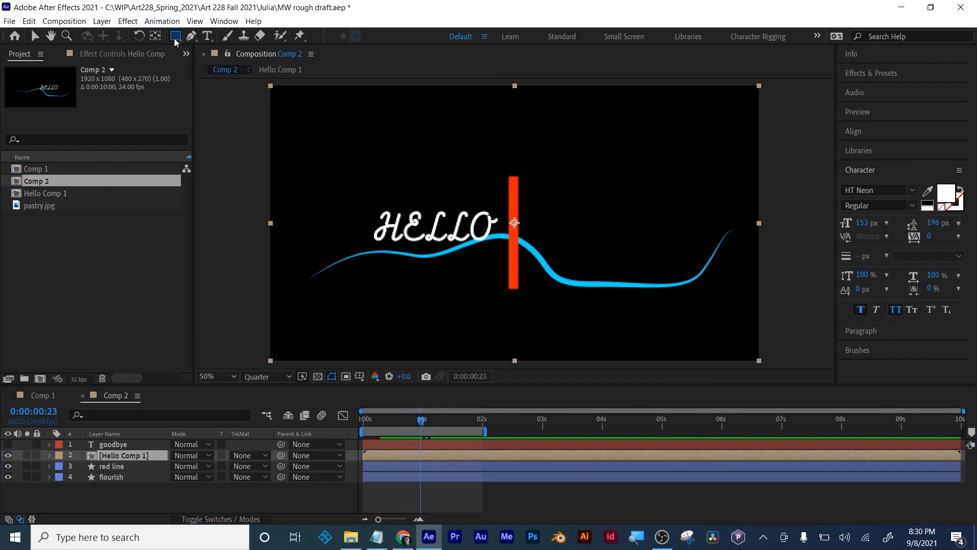
pyautogui.moveTo(351, 187); pyautogui.dragTo(508, 257)
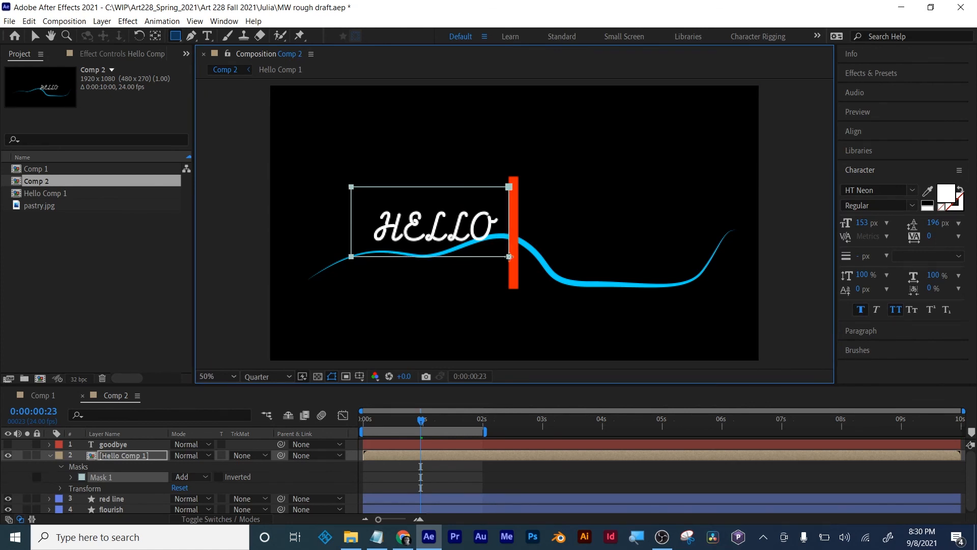
pyautogui.click(460, 471)
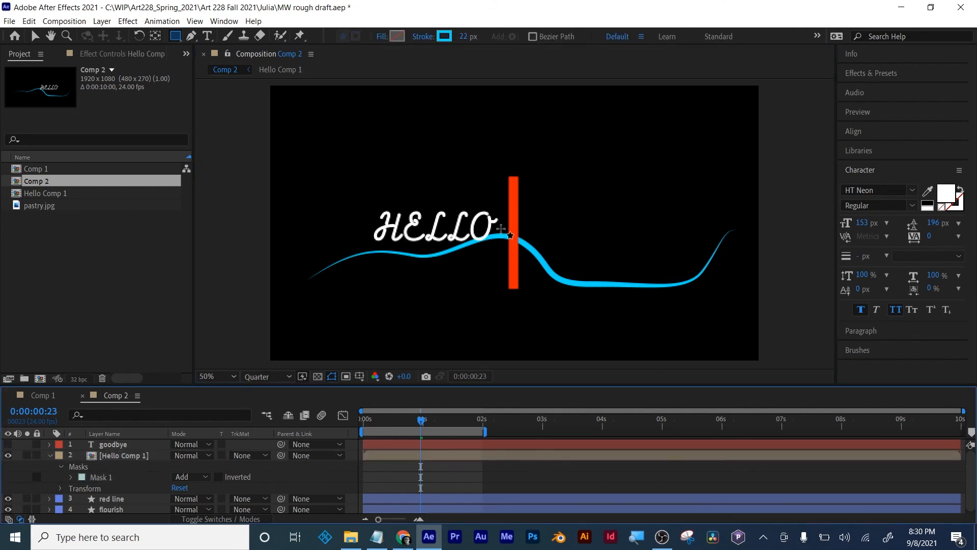
# - Move the red line layer to the top of the layer stack and check the Hello mask's edge at frame 21
pyautogui.moveTo(109, 503); pyautogui.dragTo(113, 444)
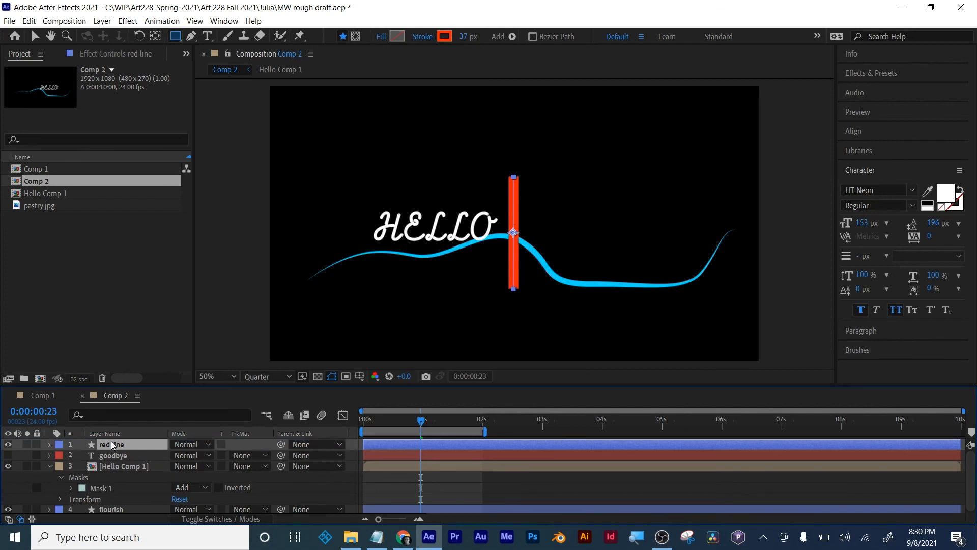
pyautogui.moveTo(426, 420)
pyautogui.mouseDown()
pyautogui.moveTo(368, 419)
pyautogui.moveTo(416, 418)
pyautogui.mouseUp()
pyautogui.click(460, 467)
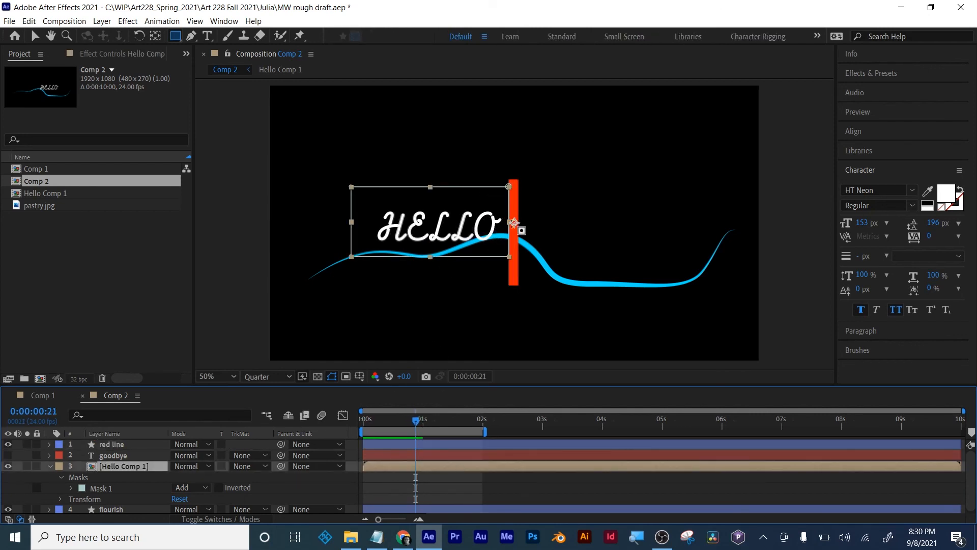
# - Preview the masked Hello reveal from the start and scrub to frame 16 to inspect it
pyautogui.moveTo(419, 423); pyautogui.dragTo(362, 423)
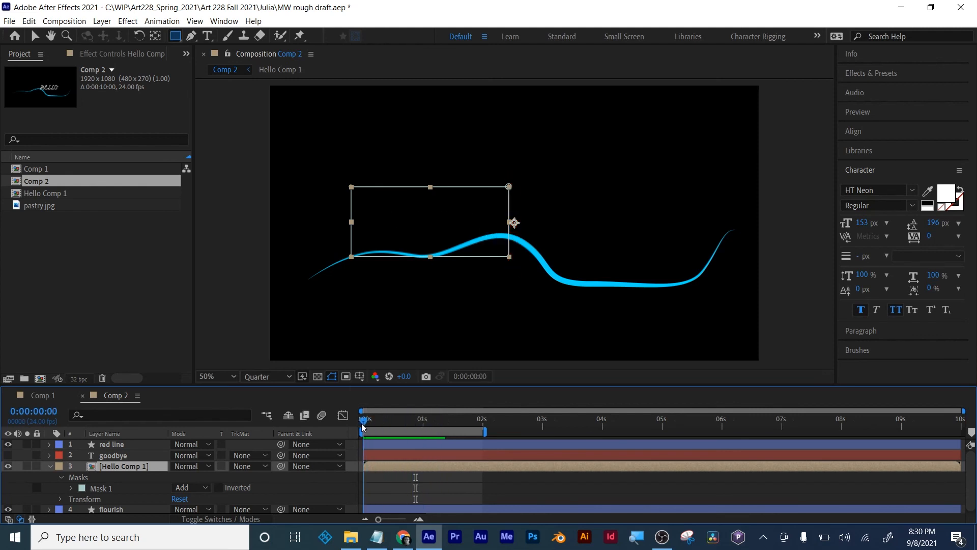
pyautogui.click(445, 488)
pyautogui.press('space')
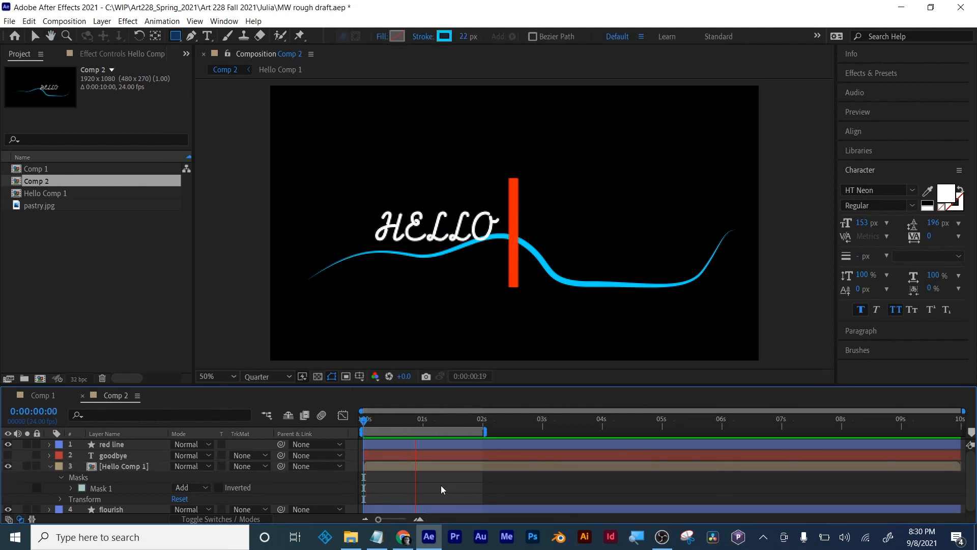
pyautogui.moveTo(459, 427); pyautogui.dragTo(403, 422)
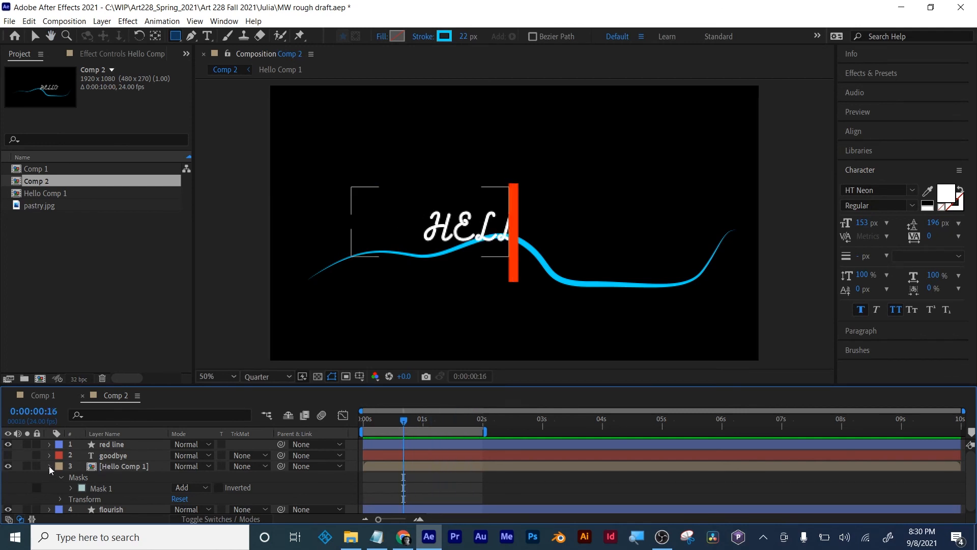
# - Collapse Hello Comp 1, make the goodbye layer visible again, and move the time to 0:00:01:04
pyautogui.click(49, 466)
pyautogui.click(116, 455)
pyautogui.click(8, 455)
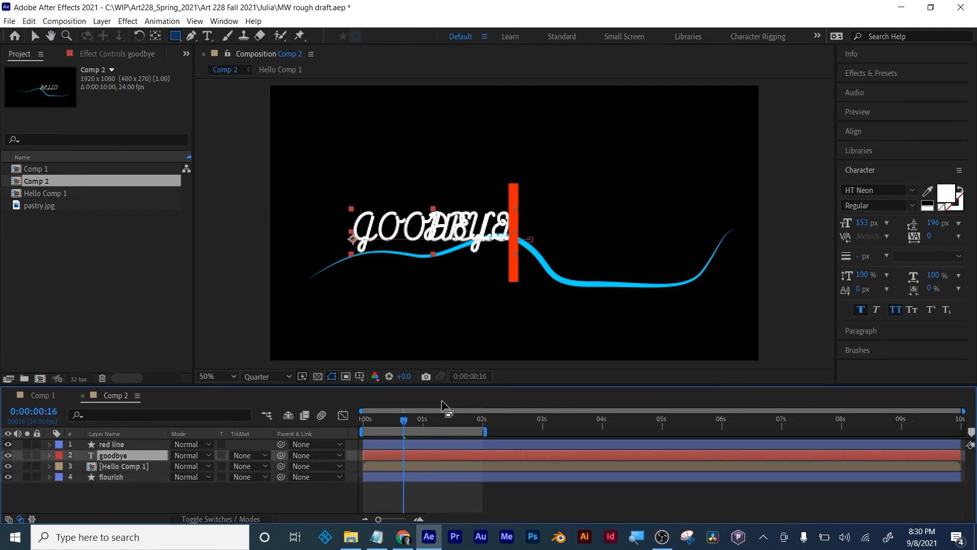
pyautogui.moveTo(404, 420); pyautogui.dragTo(433, 426)
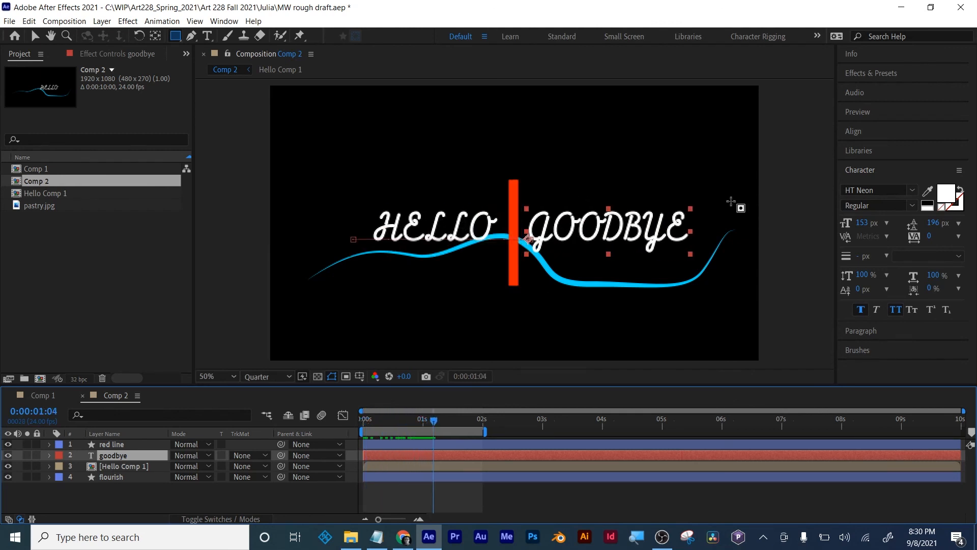
pyautogui.press('v')
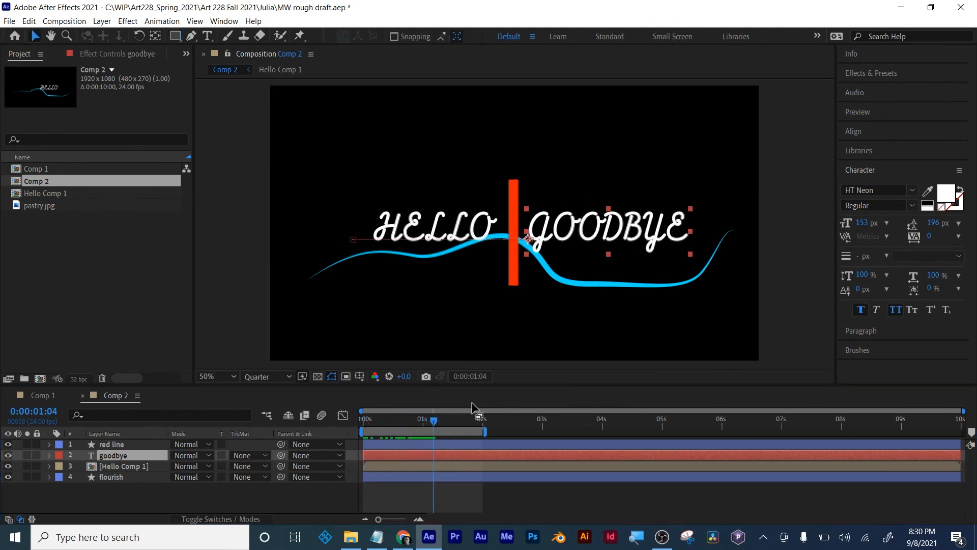
# - With no layer selected, draw a rectangle shape from the red line across the whole word GOODBYE
pyautogui.click(546, 506)
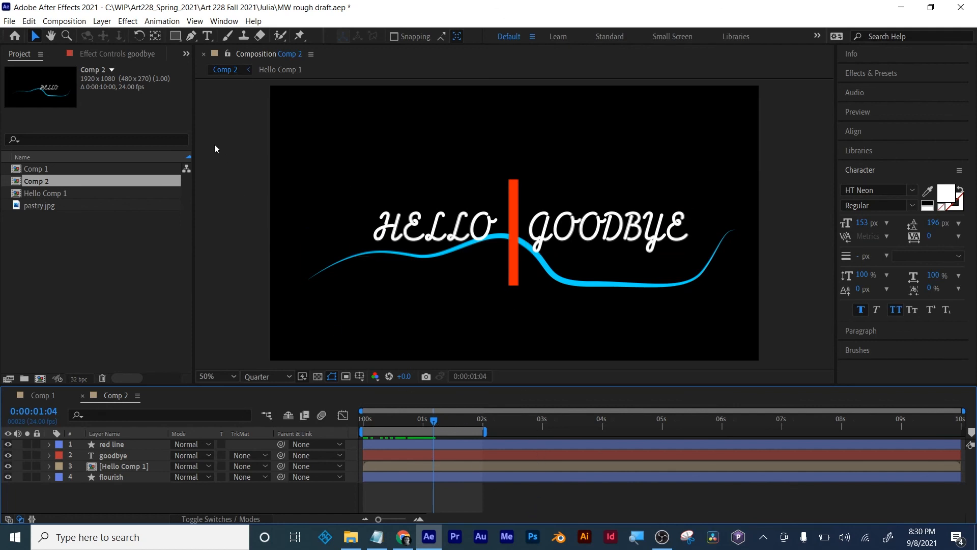
pyautogui.click(175, 36)
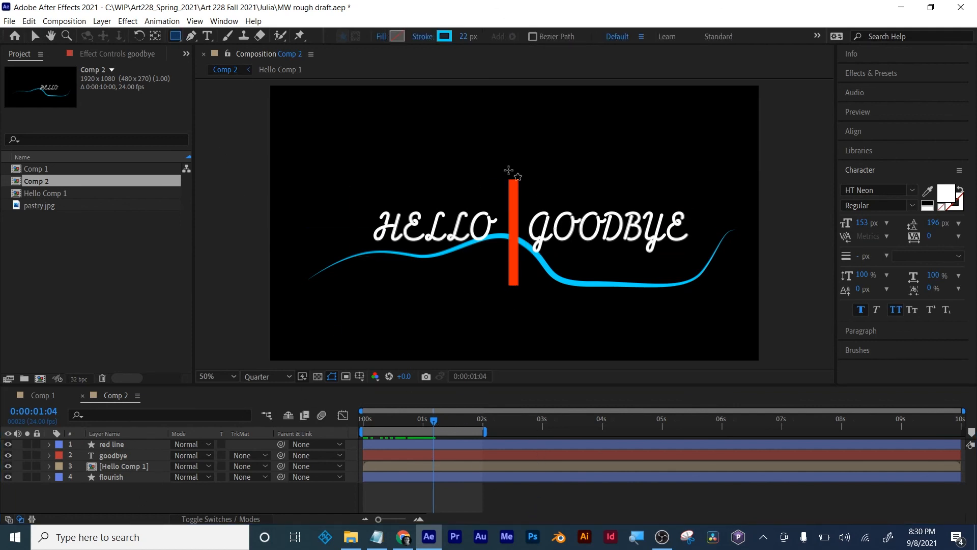
pyautogui.click(516, 191)
pyautogui.moveTo(515, 191); pyautogui.dragTo(719, 265)
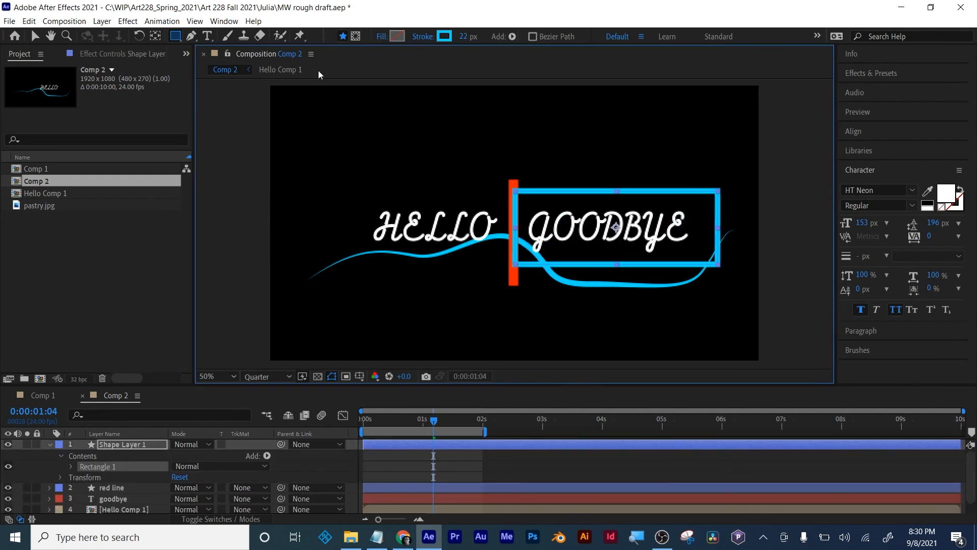
# - Set the new rectangle's fill type to Solid Color at 100% opacity
pyautogui.click(382, 37)
pyautogui.click(274, 174)
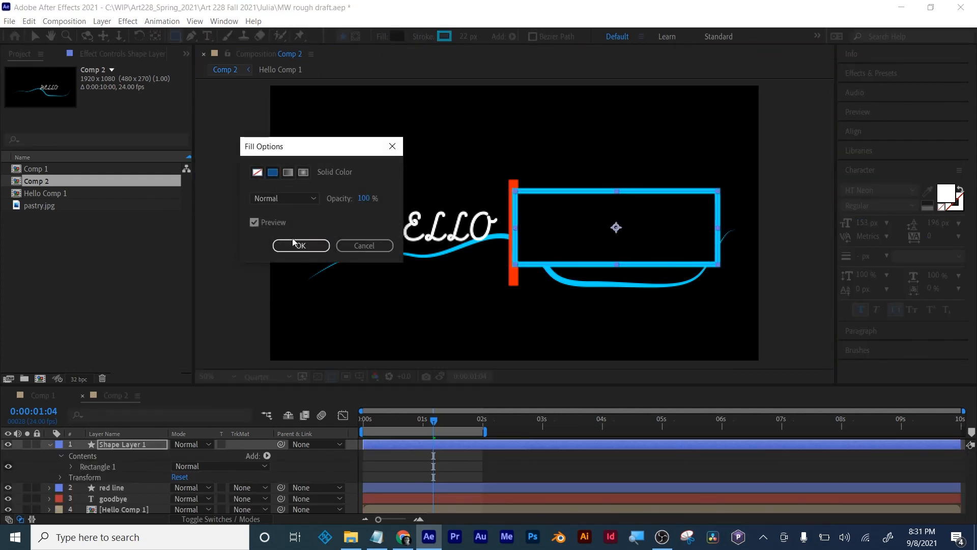
pyautogui.click(300, 245)
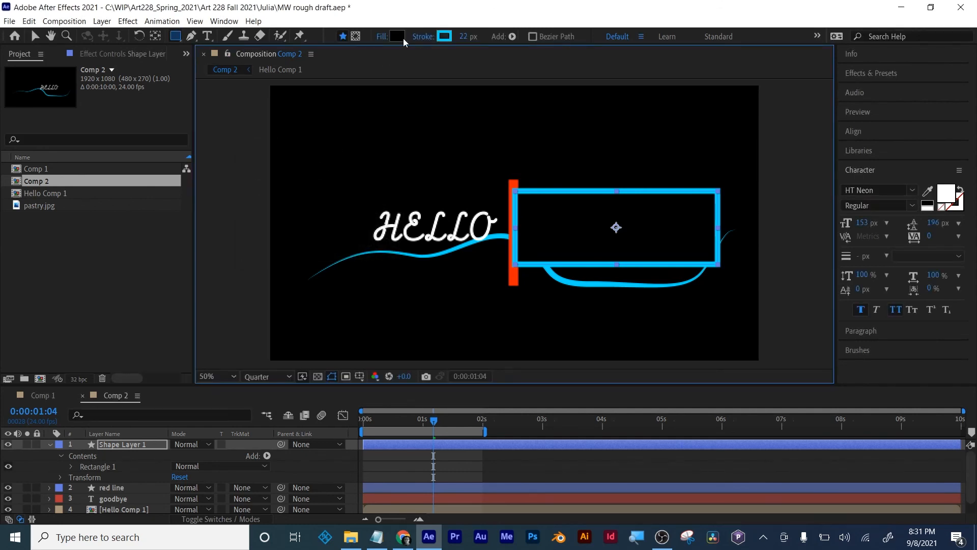
# - Set the rectangle's fill color to yellow E6FF00 and its stroke type to None
pyautogui.click(402, 37)
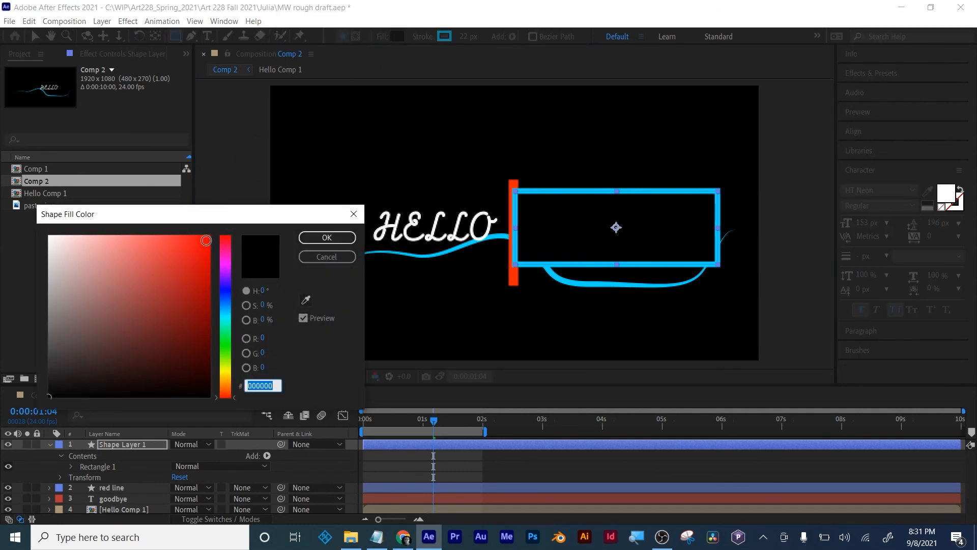
pyautogui.click(224, 368)
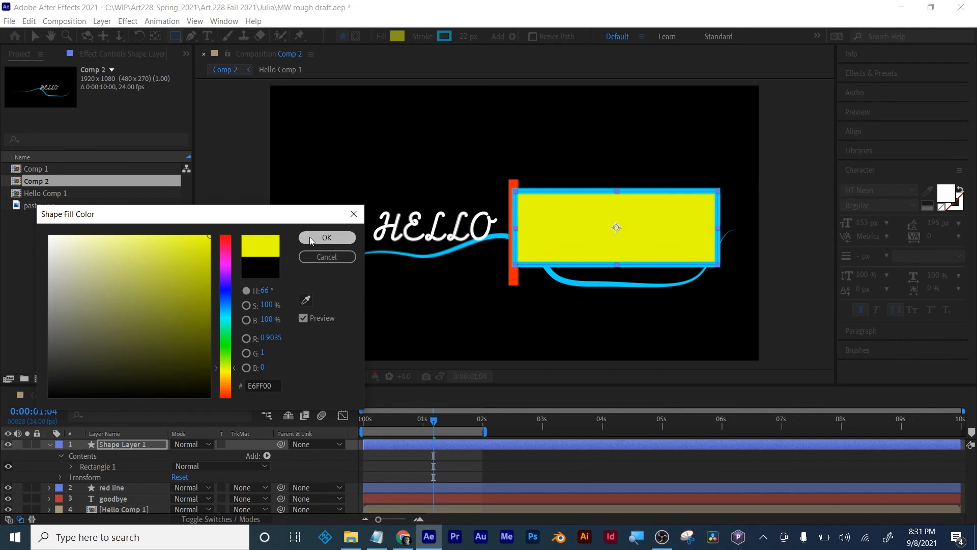
pyautogui.click(310, 237)
pyautogui.click(423, 37)
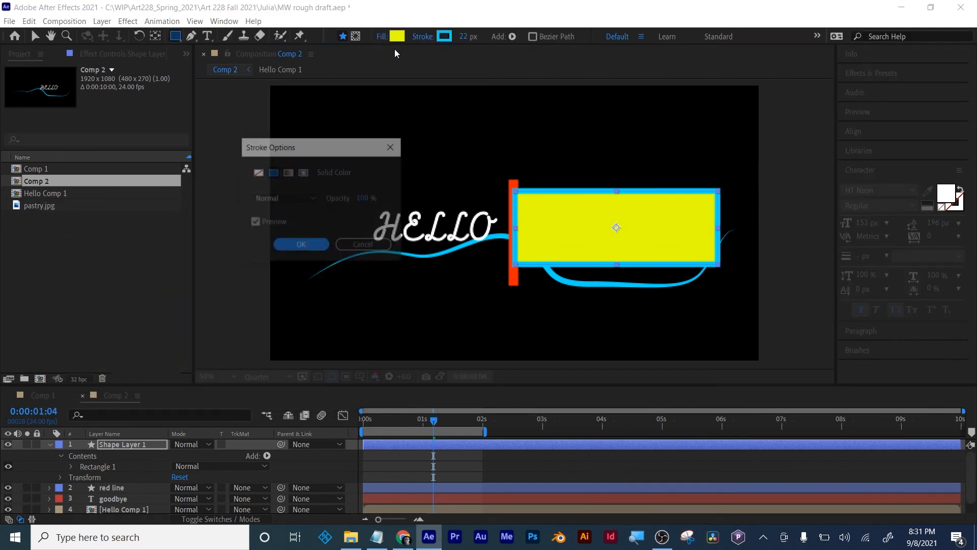
pyautogui.click(256, 172)
pyautogui.click(309, 243)
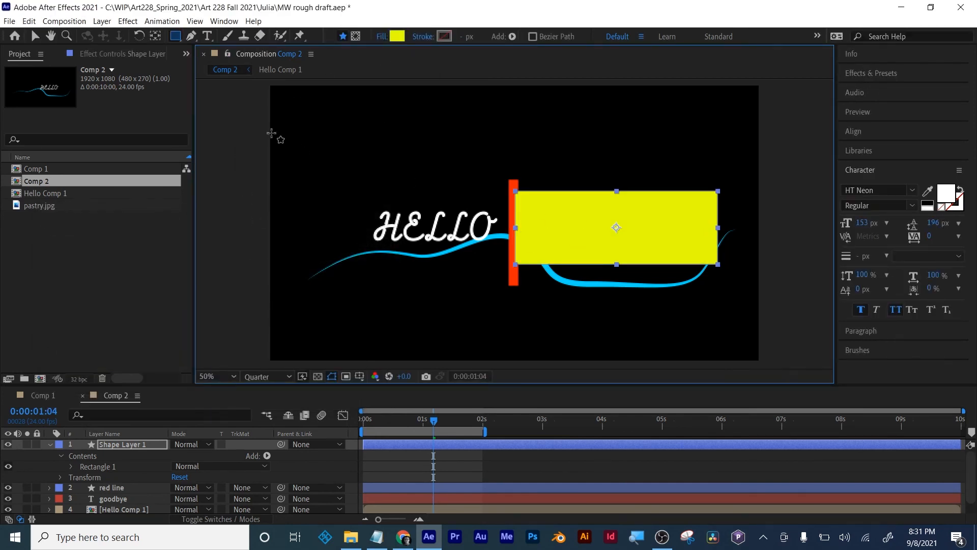
# - Collapse the rectangle's layer and move it between the red line and goodbye layers, briefly checking the composition against the transparency grid
pyautogui.click(34, 35)
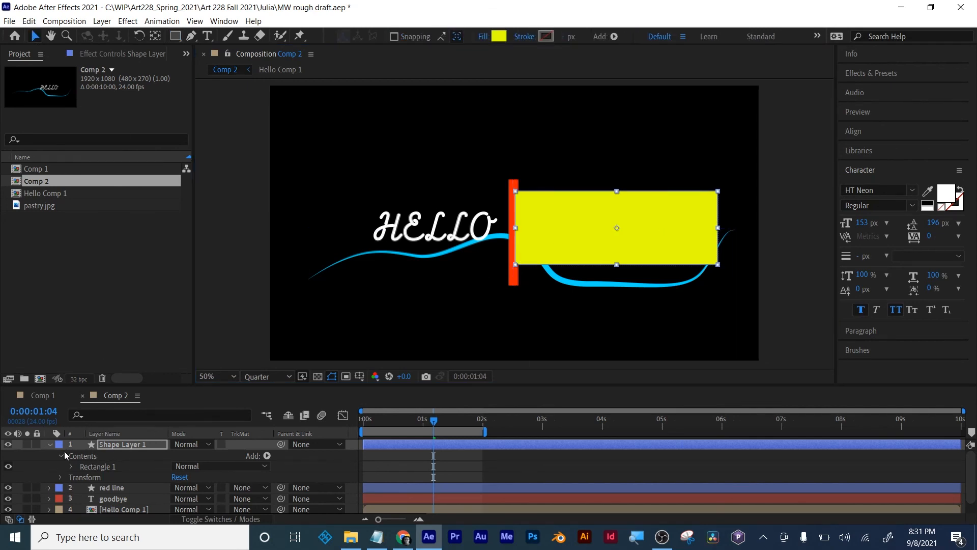
pyautogui.click(51, 444)
pyautogui.moveTo(121, 445); pyautogui.dragTo(121, 464)
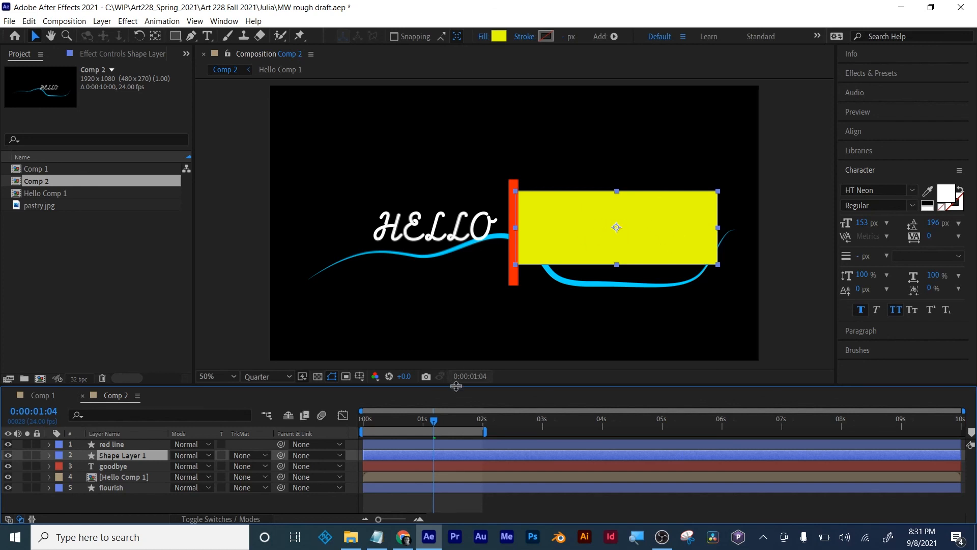
pyautogui.click(317, 377)
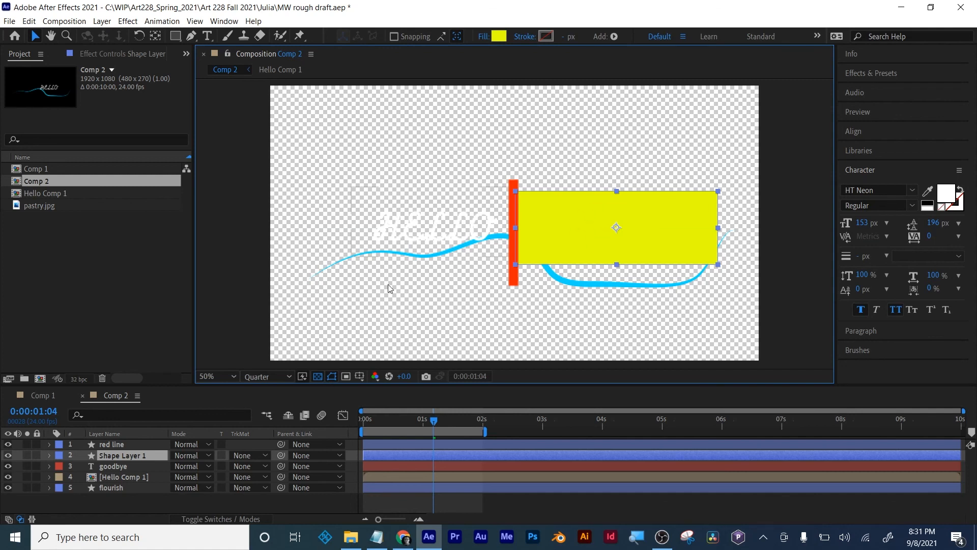
pyautogui.click(317, 377)
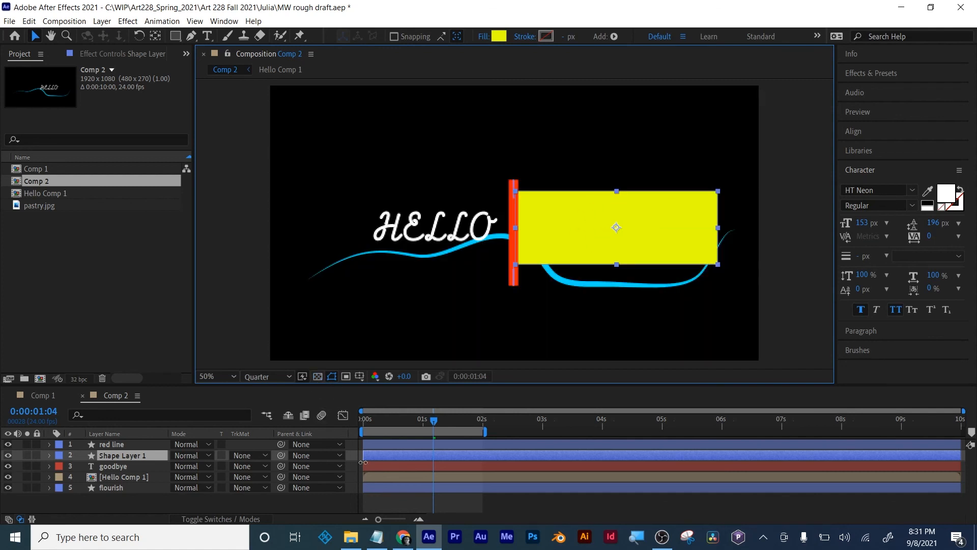
# - Rename the yellow rectangle's layer as mattte
pyautogui.click(111, 458)
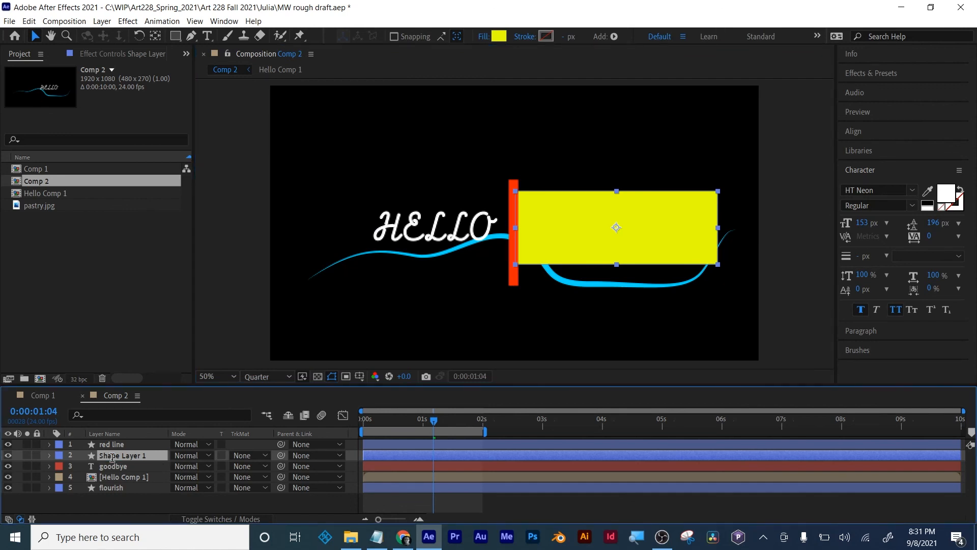
pyautogui.press('Return')
pyautogui.write('mattte')
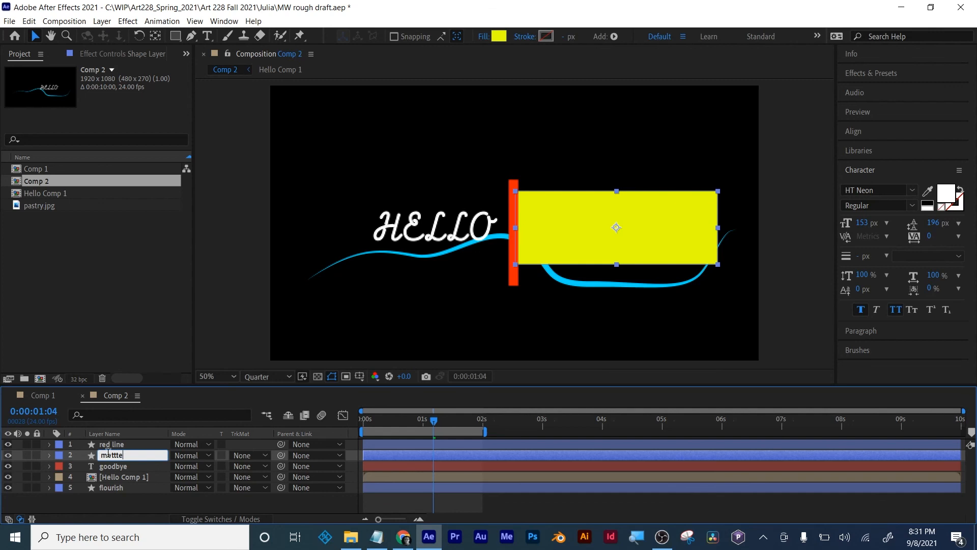
pyautogui.press('Return')
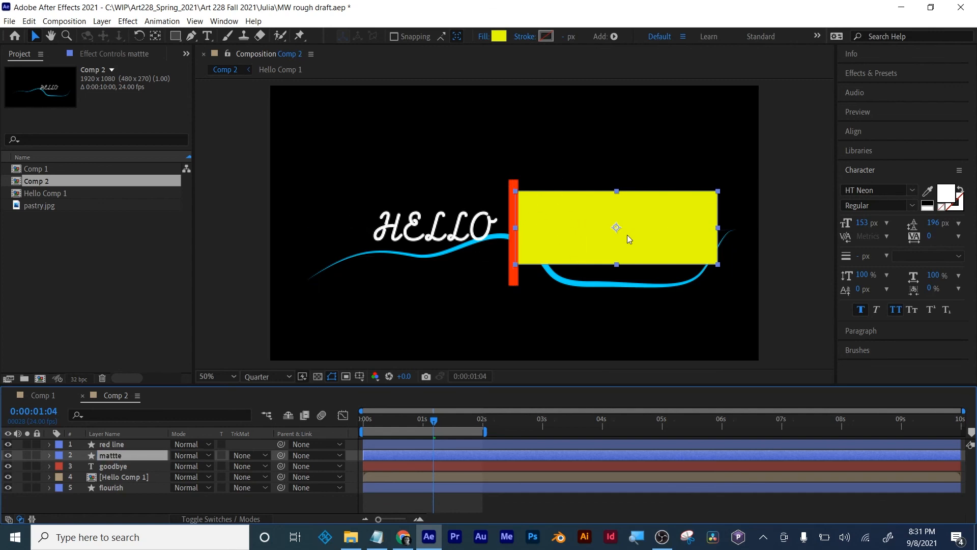
# - Set the goodbye layer's track matte to Alpha Matte "mattte"
pyautogui.click(101, 466)
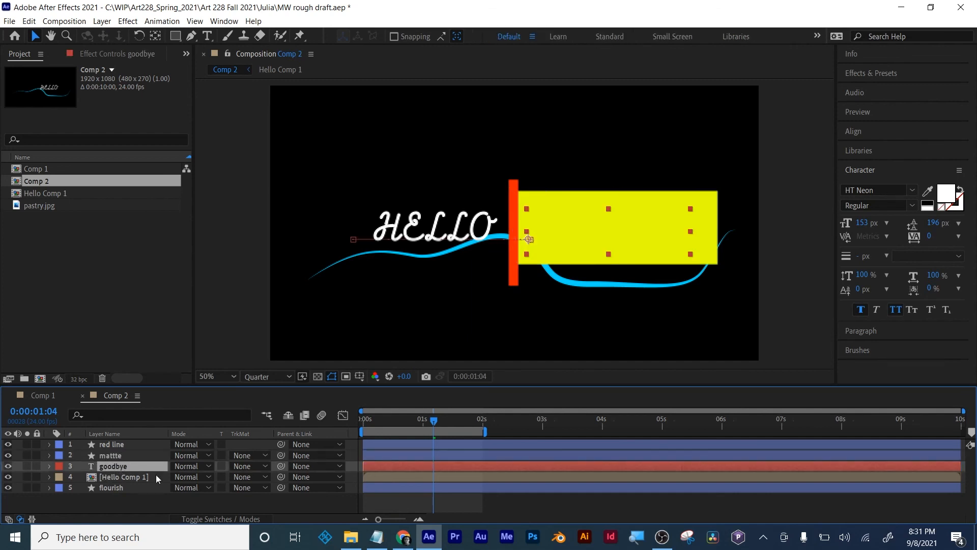
pyautogui.click(239, 519)
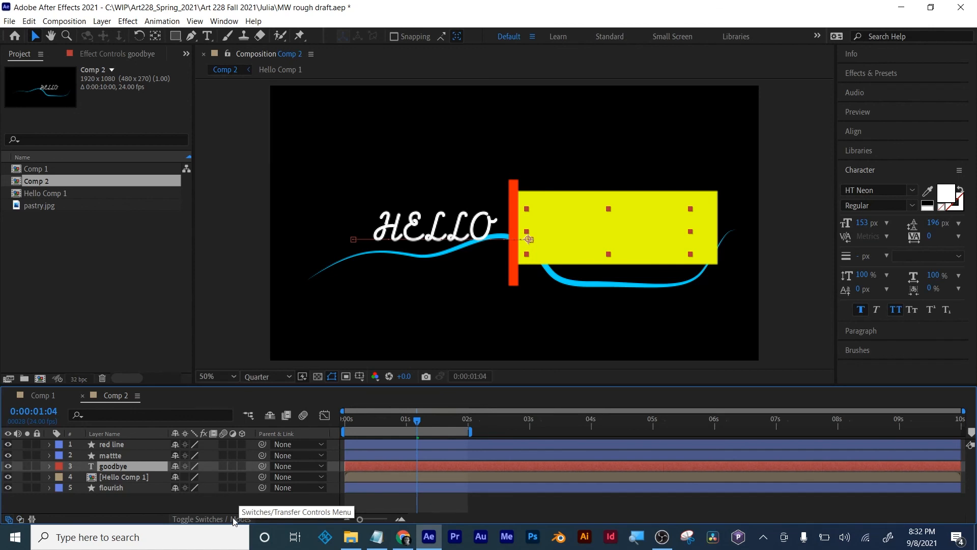
pyautogui.click(210, 519)
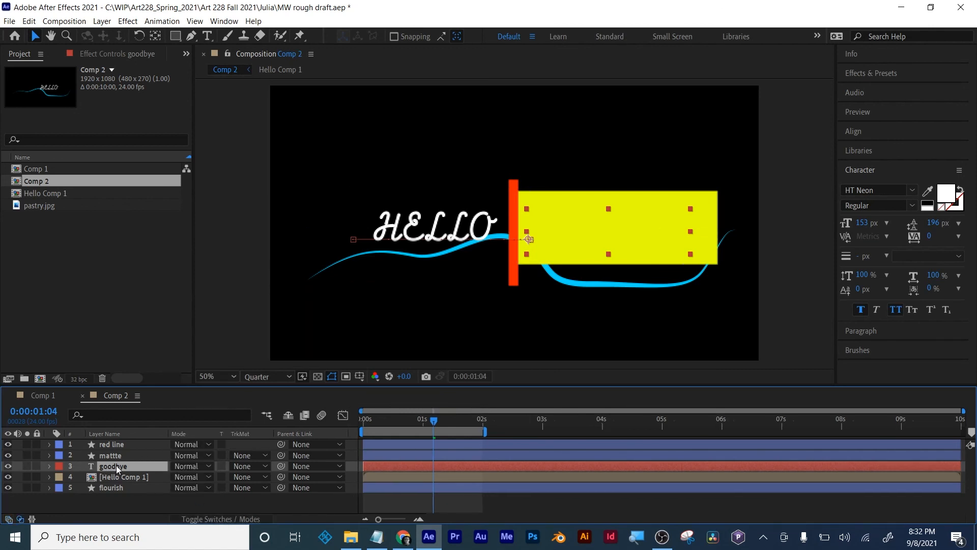
pyautogui.click(245, 466)
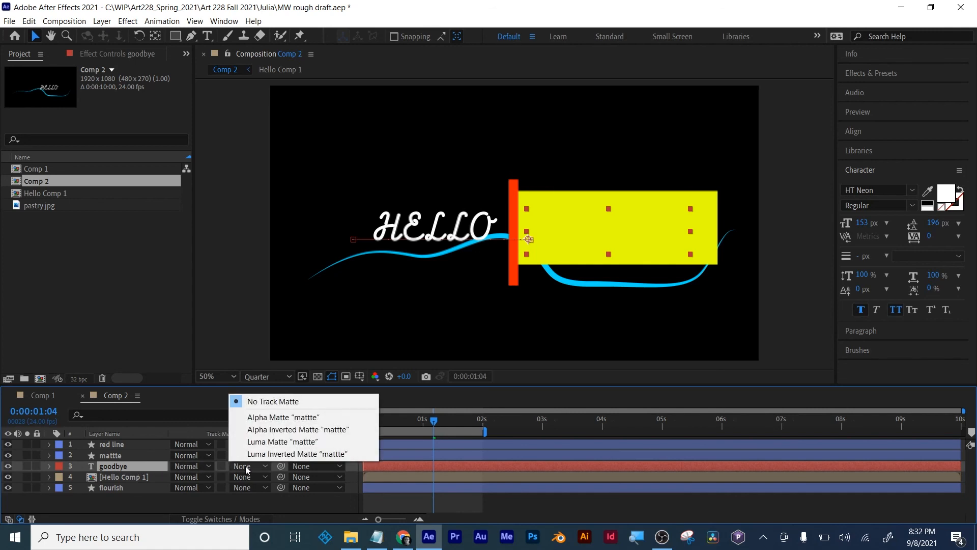
pyautogui.click(259, 422)
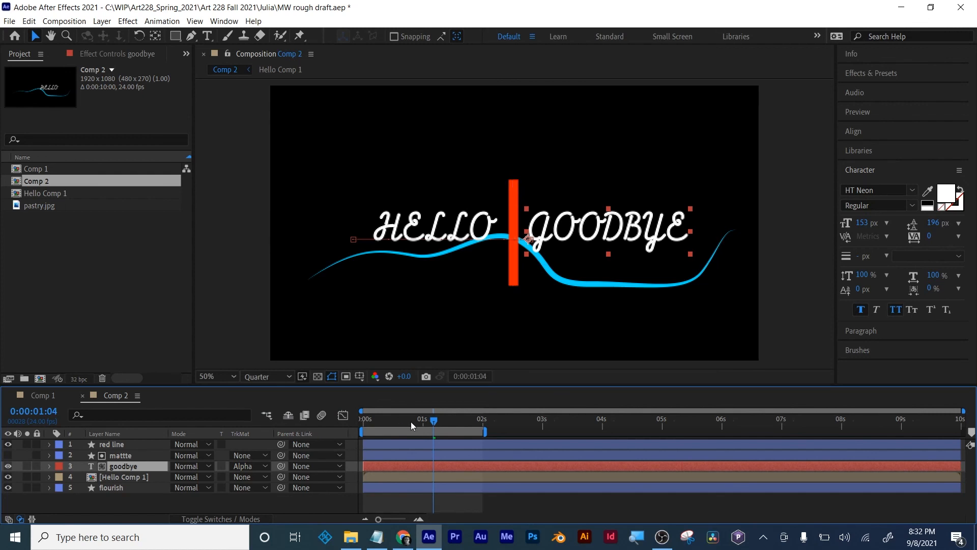
# - Preview the matted goodbye reveal from the start, with the work area extended slightly past 2 seconds
pyautogui.moveTo(434, 420); pyautogui.dragTo(349, 418)
pyautogui.click(423, 507)
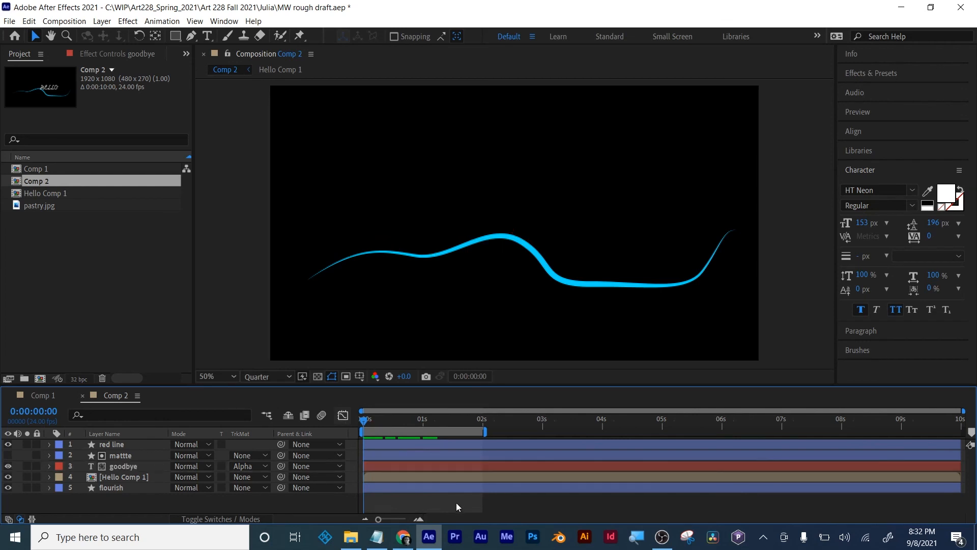
pyautogui.moveTo(484, 431); pyautogui.dragTo(501, 431)
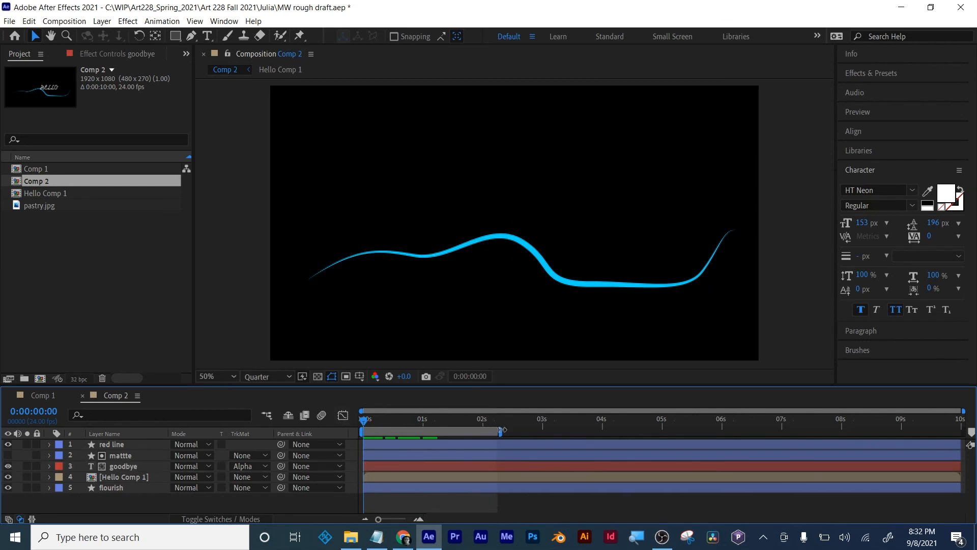
pyautogui.press('space')
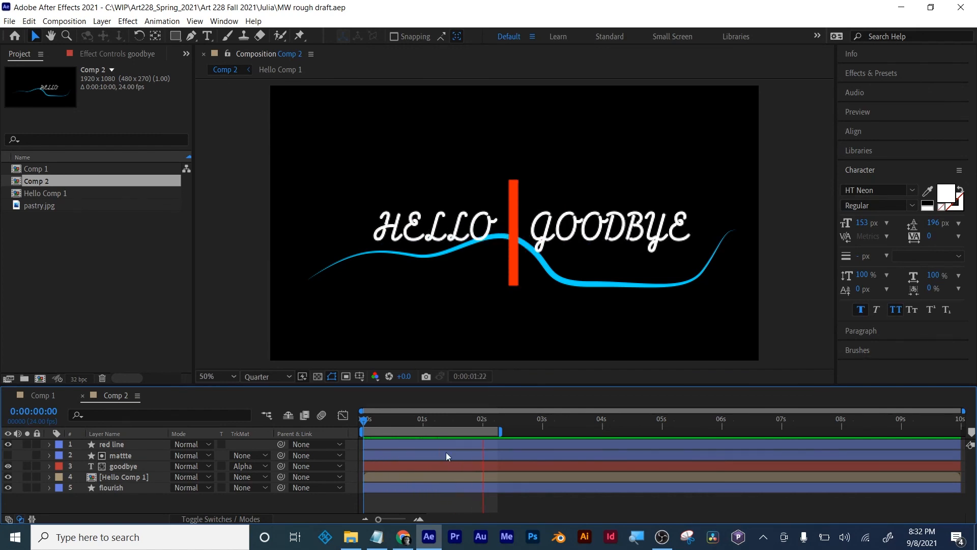
pyautogui.press('h')
pyautogui.press('space')
# - Move the time to 0:00:01:06 and extend the work area's end to just past 3 seconds
pyautogui.moveTo(364, 418); pyautogui.dragTo(438, 415)
pyautogui.moveTo(505, 431); pyautogui.dragTo(557, 432)
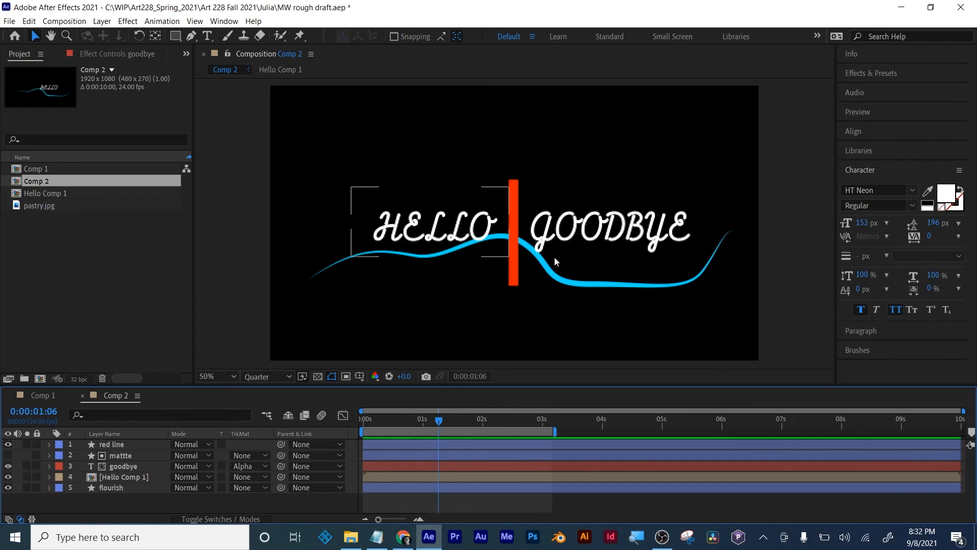
pyautogui.click(114, 447)
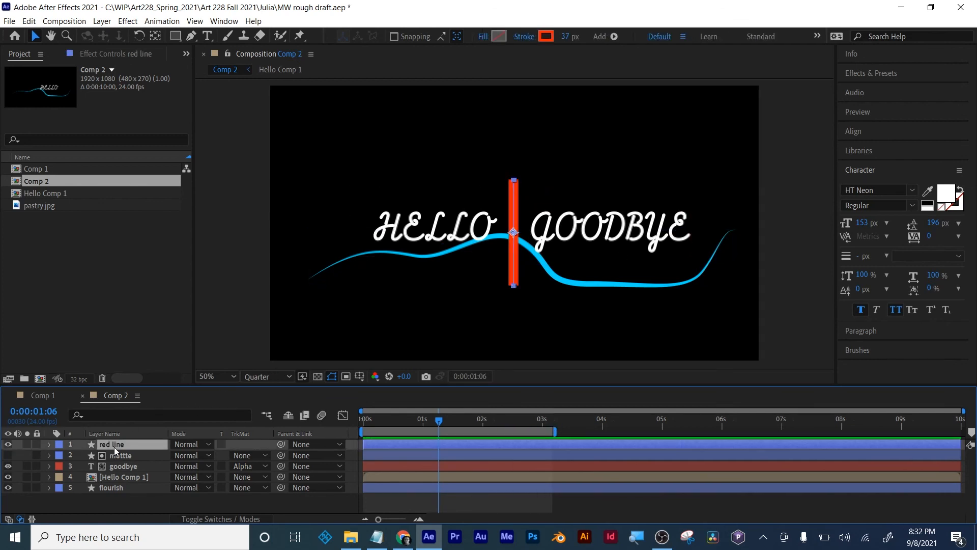
# - Add Trim Paths to the flourish shape layer
pyautogui.click(113, 487)
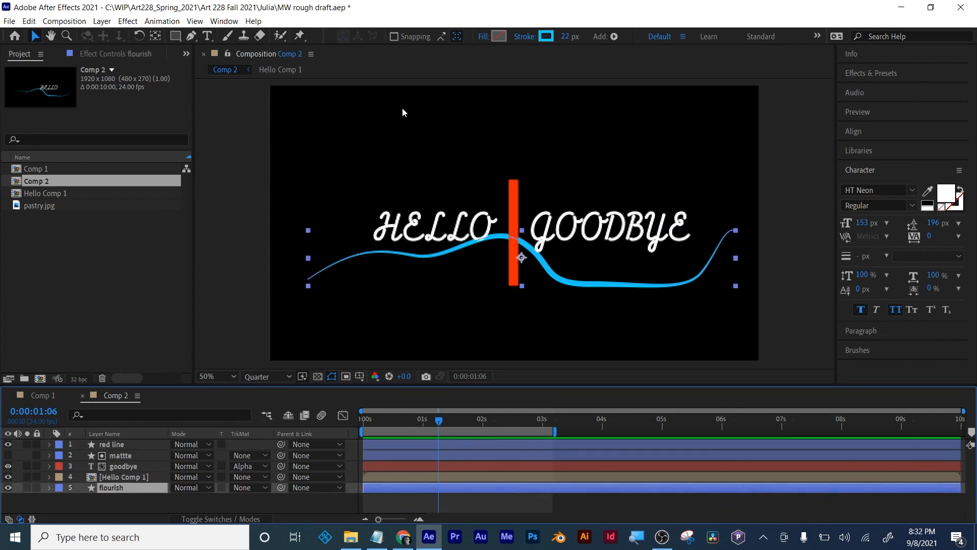
pyautogui.click(614, 37)
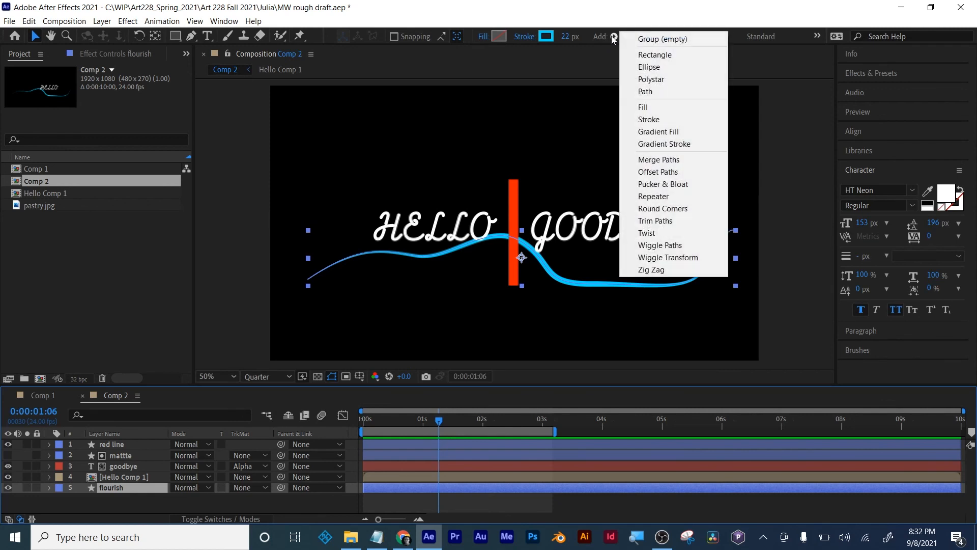
pyautogui.click(654, 220)
# - Keyframe the flourish's Trim Paths End from 0% at 0:00:01:02 to 100% at 0:00:01:21
pyautogui.moveTo(414, 422)
pyautogui.mouseDown()
pyautogui.moveTo(359, 427)
pyautogui.moveTo(426, 430)
pyautogui.mouseUp()
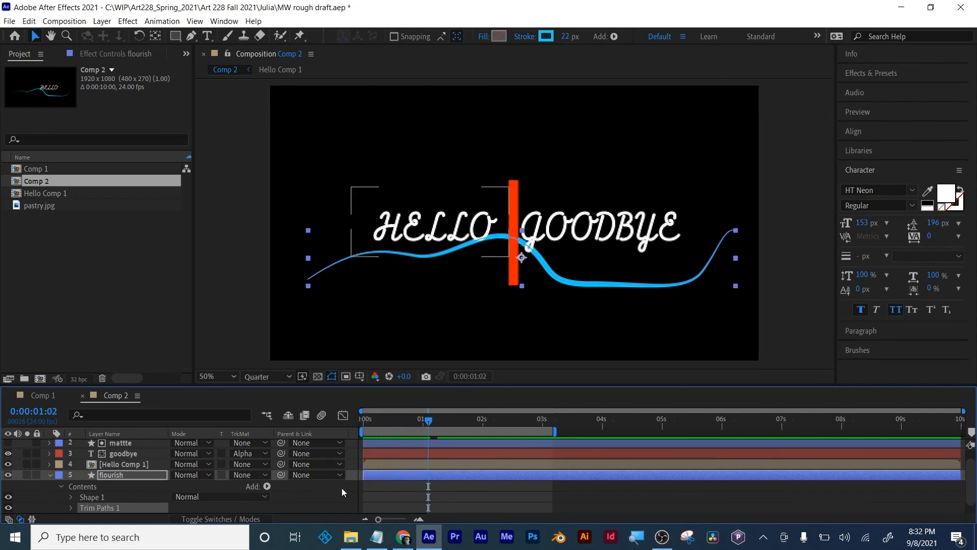
pyautogui.click(70, 507)
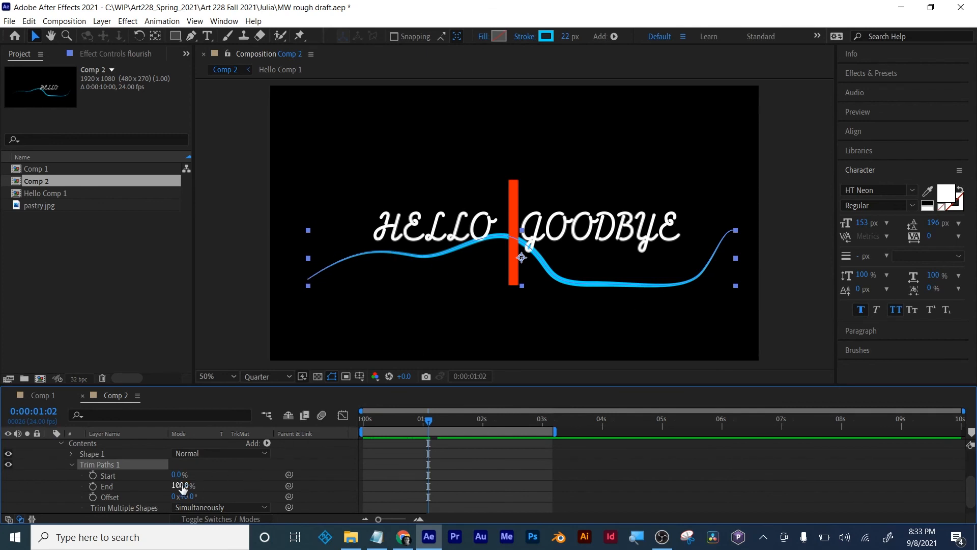
pyautogui.moveTo(179, 485); pyautogui.dragTo(107, 493)
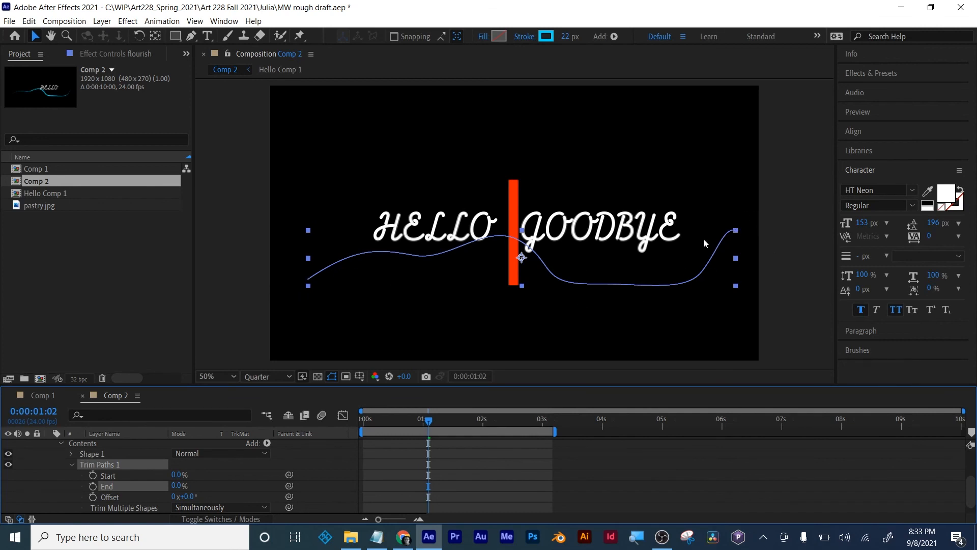
pyautogui.click(92, 487)
pyautogui.moveTo(429, 420); pyautogui.dragTo(476, 413)
pyautogui.moveTo(177, 486); pyautogui.dragTo(330, 487)
# - Apply Easy Ease to both Trim Paths End keyframes of the flourish
pyautogui.moveTo(510, 468); pyautogui.dragTo(352, 486)
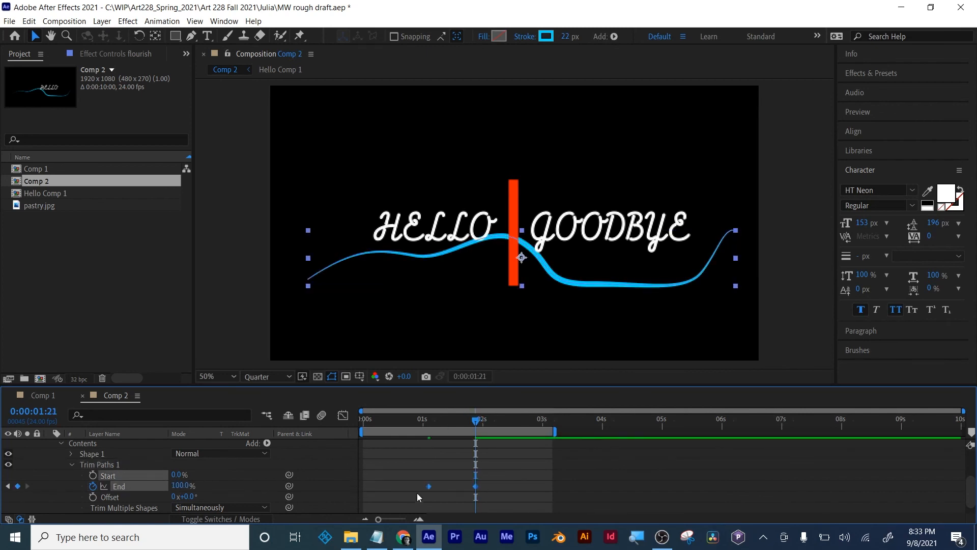
pyautogui.rightClick(427, 485)
pyautogui.moveTo(487, 481)
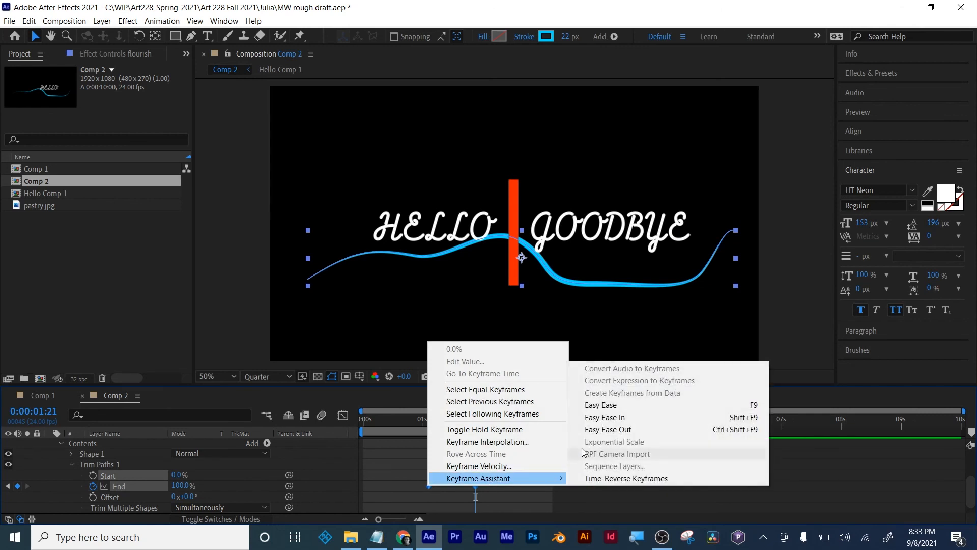
pyautogui.click(593, 392)
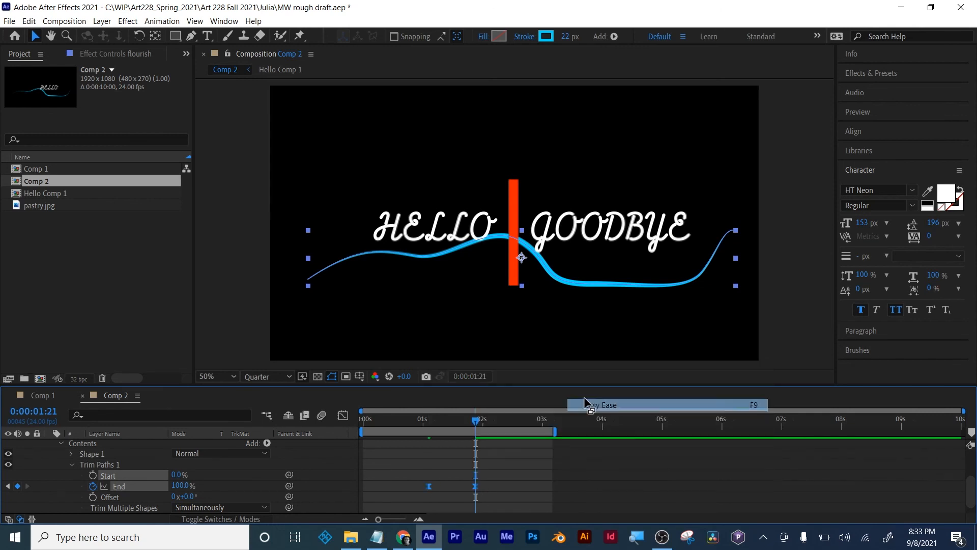
# - In the End property's speed graph, shorten the last keyframe's influence handle and lengthen the first keyframe's, shifting the speed peak toward the end
pyautogui.click(343, 415)
pyautogui.click(622, 501)
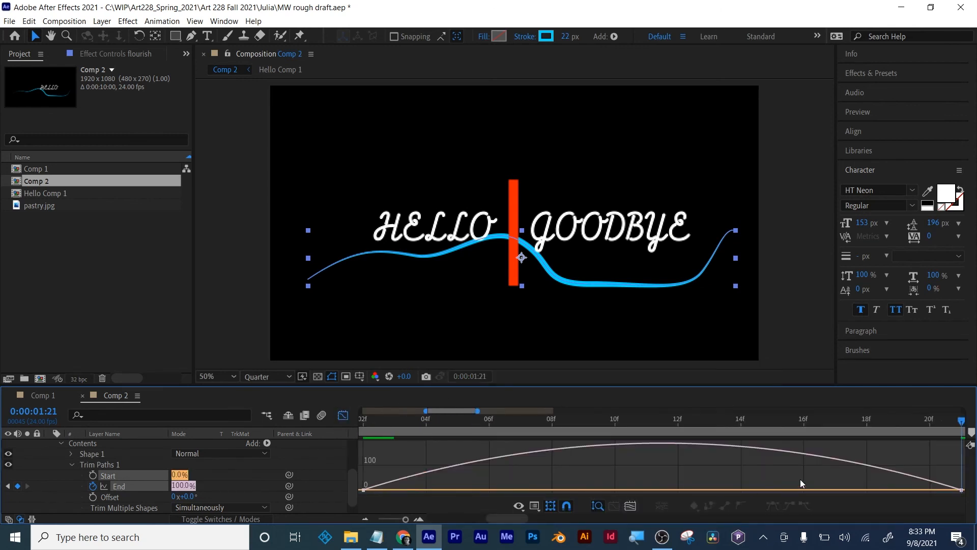
pyautogui.click(961, 489)
pyautogui.moveTo(858, 488); pyautogui.dragTo(919, 489)
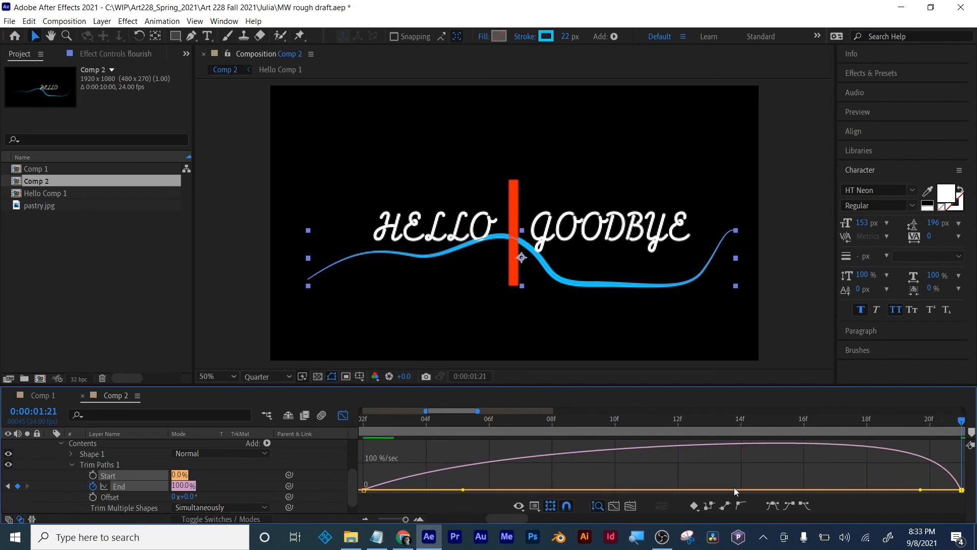
pyautogui.moveTo(462, 489); pyautogui.dragTo(526, 490)
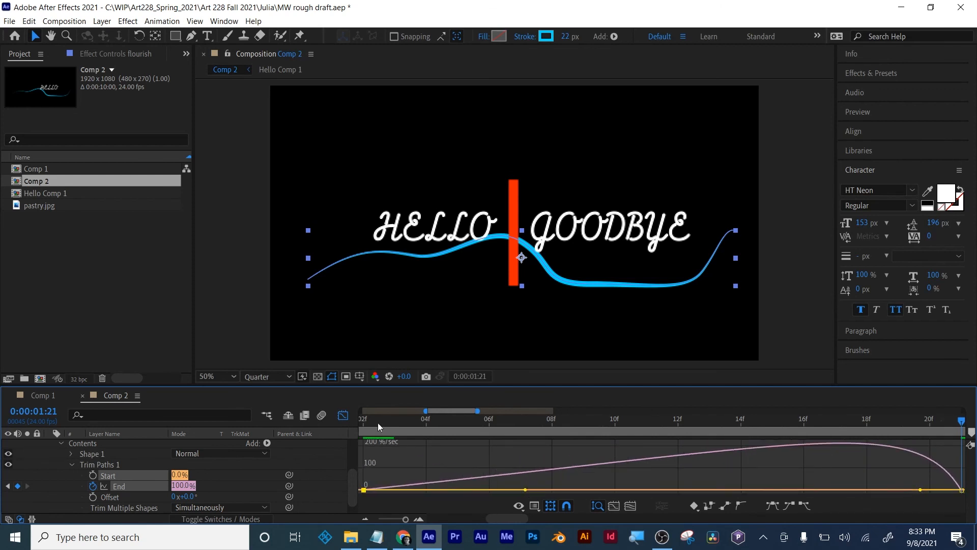
# - Close the graph editor, fit the full 10-second timeline in view, and collapse the flourish layer's properties
pyautogui.click(343, 418)
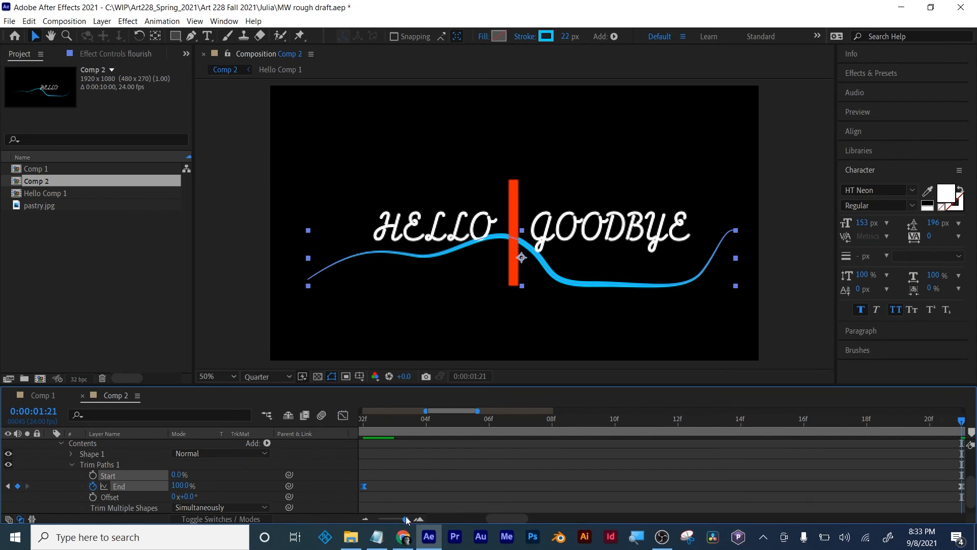
pyautogui.moveTo(405, 518); pyautogui.dragTo(345, 520)
pyautogui.press('u')
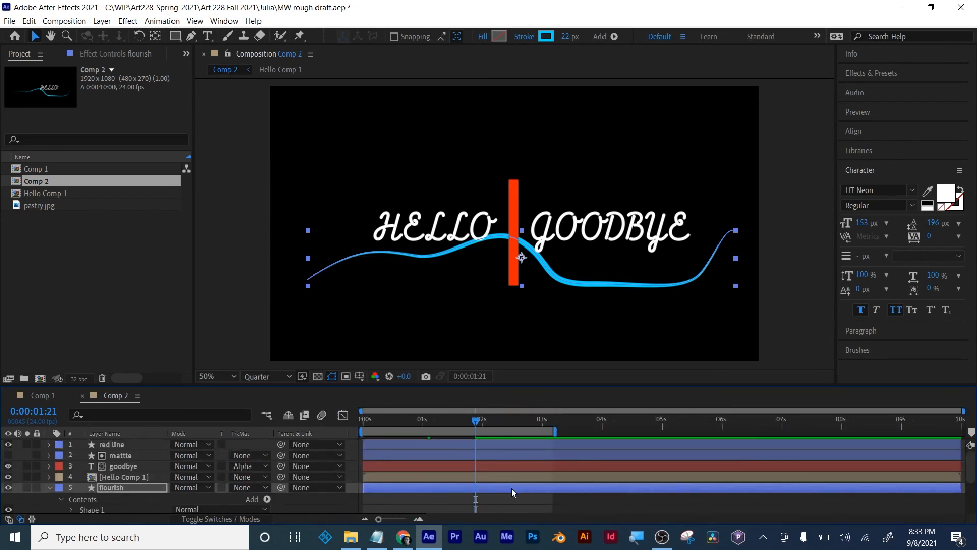
pyautogui.press('u')
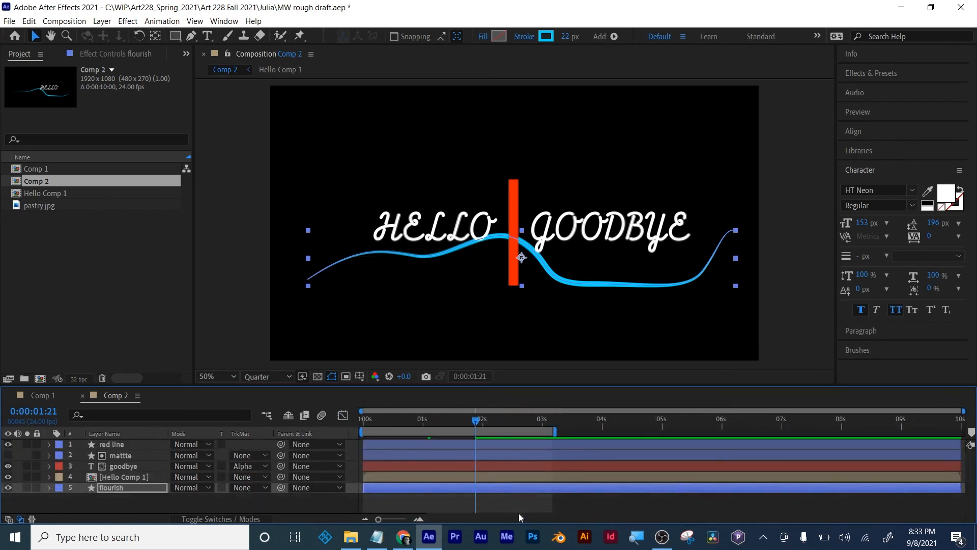
# - Preview the logo animation from the beginning of Comp 2
pyautogui.click(514, 496)
pyautogui.moveTo(473, 420); pyautogui.dragTo(363, 422)
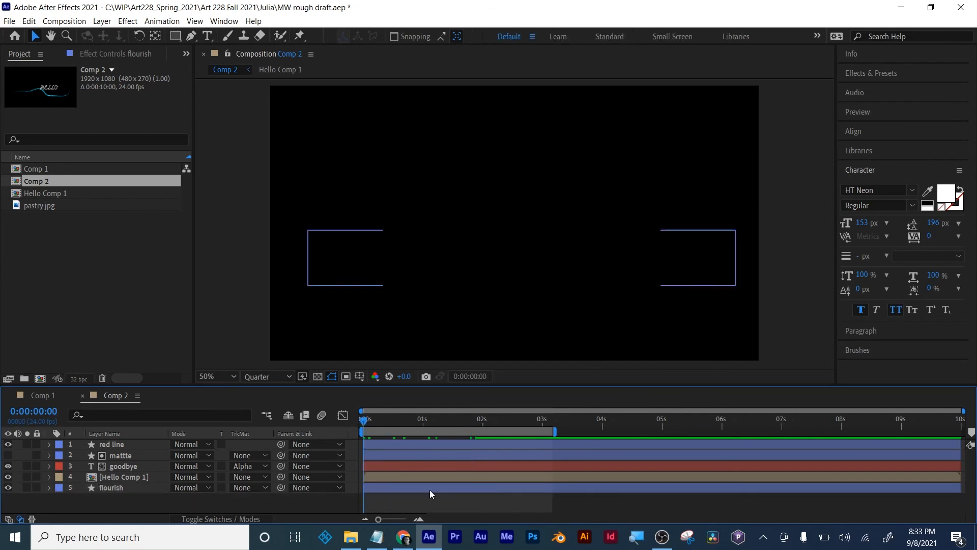
pyautogui.press('space')
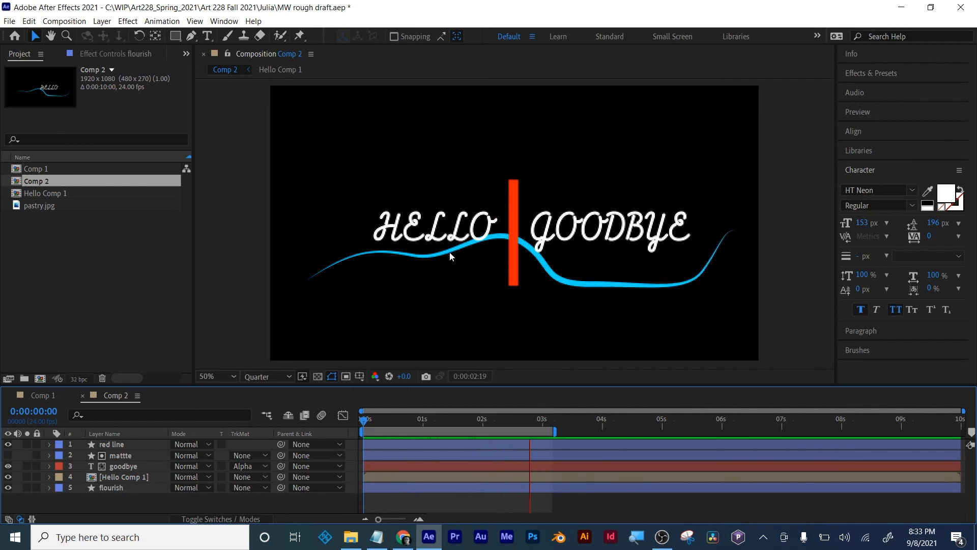
pyautogui.press('space')
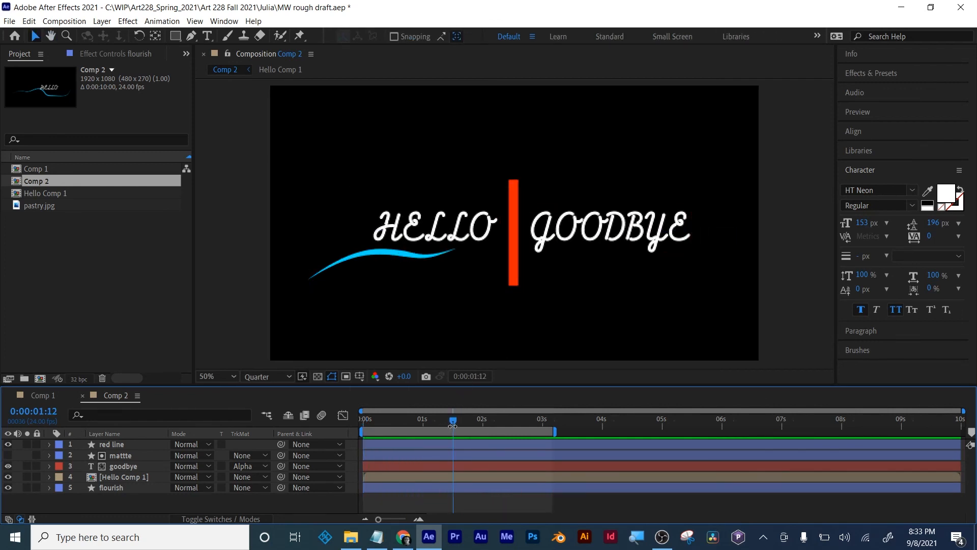
# - Park the playhead at 0:00:02:00 and extend the work area's end to about 4.7 seconds
pyautogui.moveTo(452, 426); pyautogui.dragTo(486, 416)
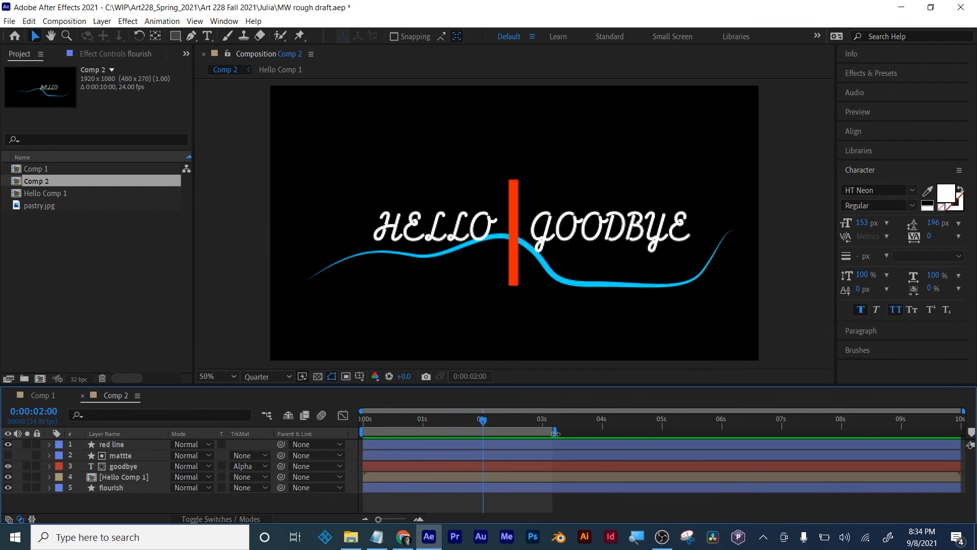
pyautogui.moveTo(555, 433); pyautogui.dragTo(652, 431)
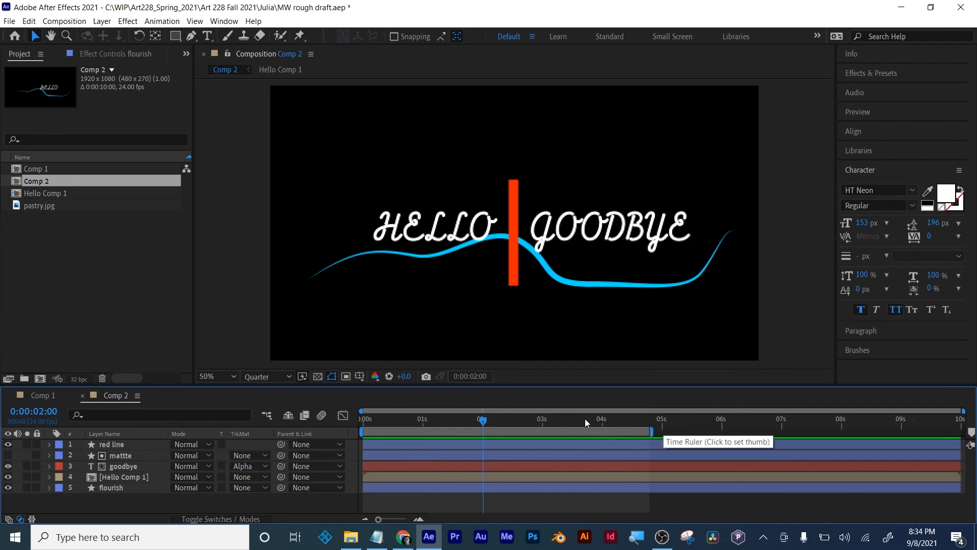
pyautogui.moveTo(651, 431); pyautogui.dragTo(644, 431)
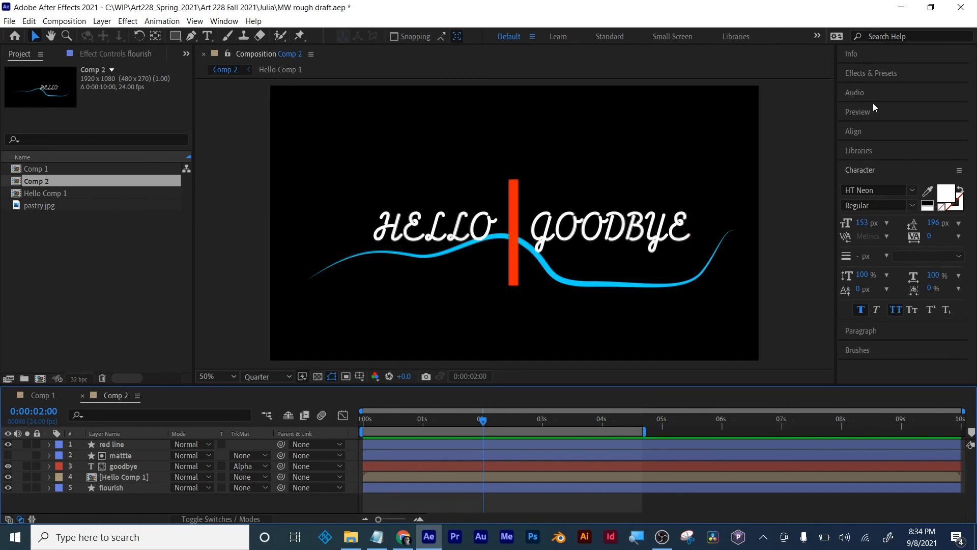
# - Search the effects for "light" and select CC Light Rays
pyautogui.click(872, 73)
pyautogui.moveTo(884, 89); pyautogui.dragTo(790, 87)
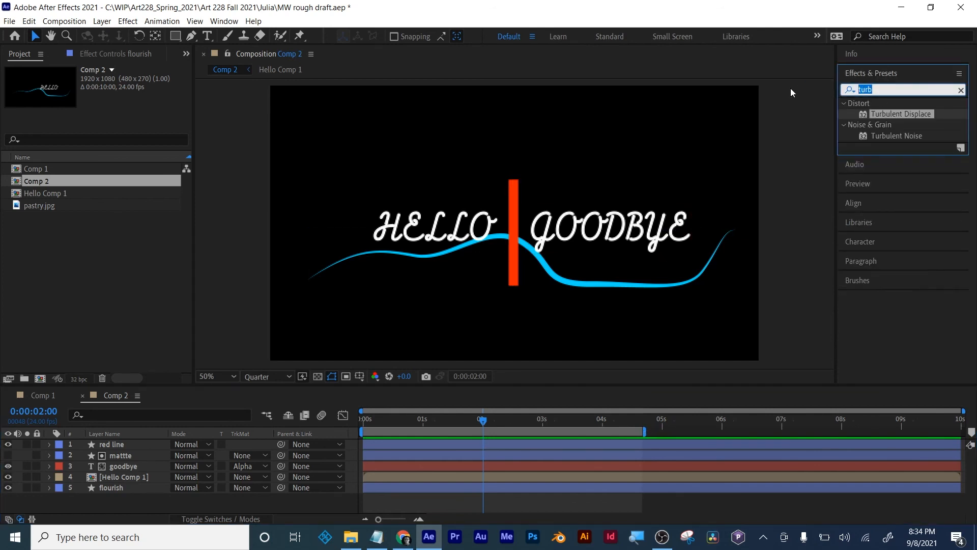
pyautogui.write('light')
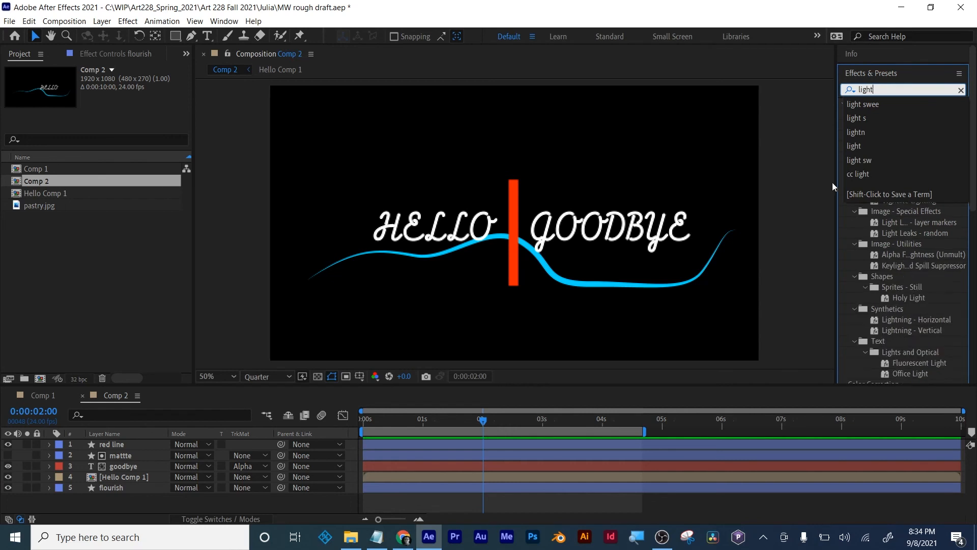
pyautogui.write(' s')
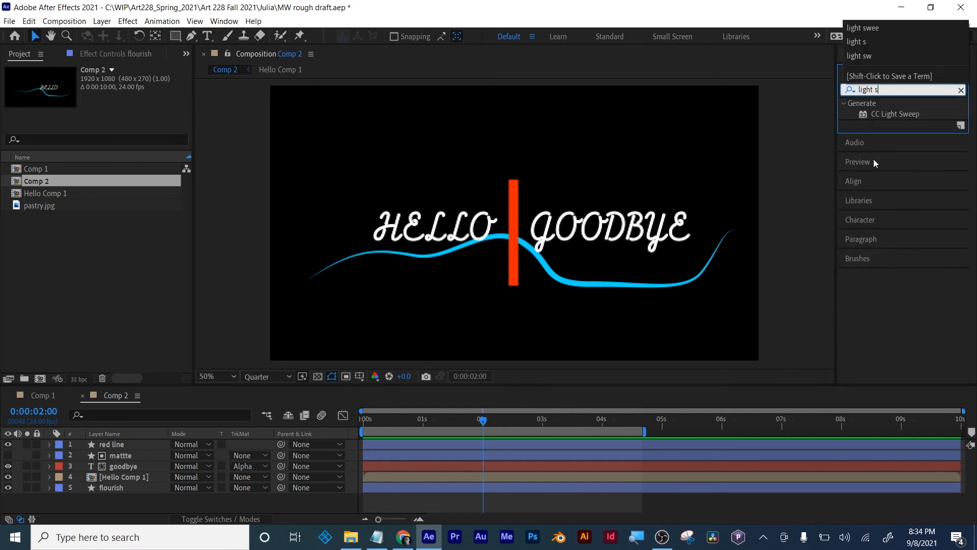
pyautogui.write('we')
pyautogui.press('BackSpace')
pyautogui.press('BackSpace')
pyautogui.press('BackSpace')
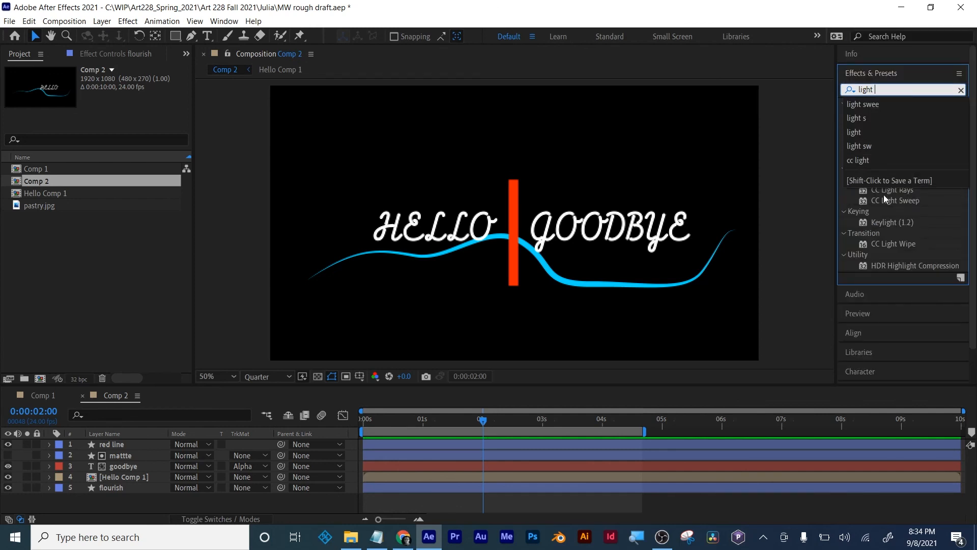
pyautogui.click(883, 191)
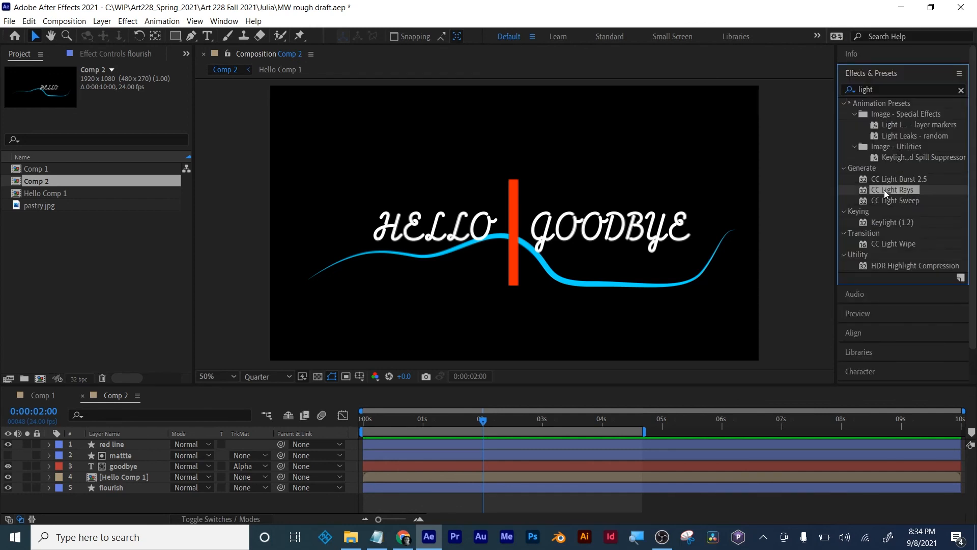
# - Apply CC Light Rays to the flourish layer with intensity 153 and its center on the curve at 480, 663
pyautogui.click(102, 271)
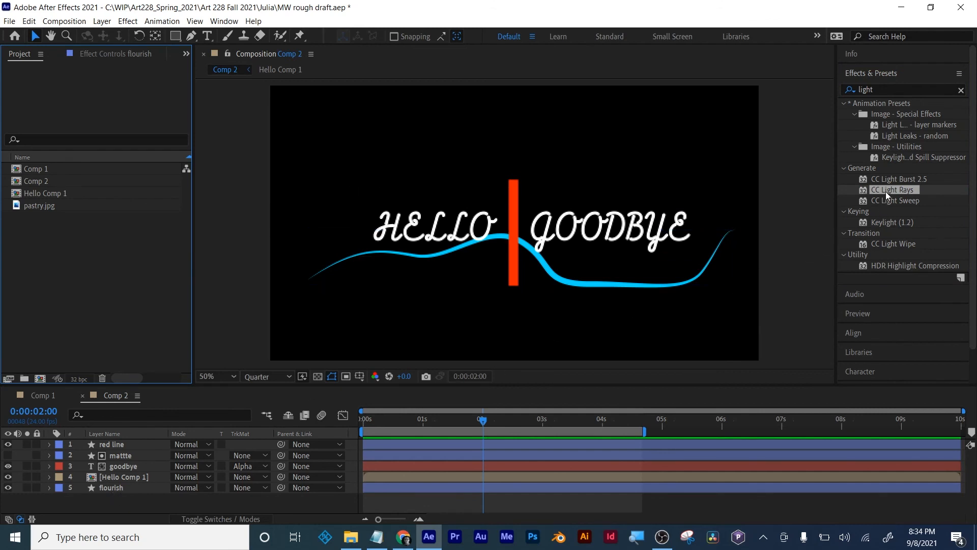
pyautogui.moveTo(885, 192); pyautogui.dragTo(496, 489)
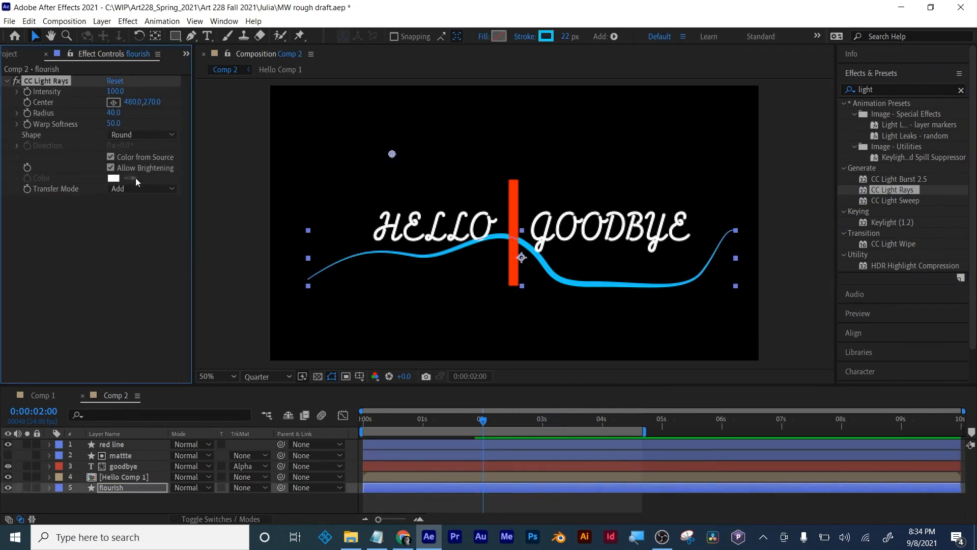
pyautogui.moveTo(121, 92); pyautogui.dragTo(366, 135)
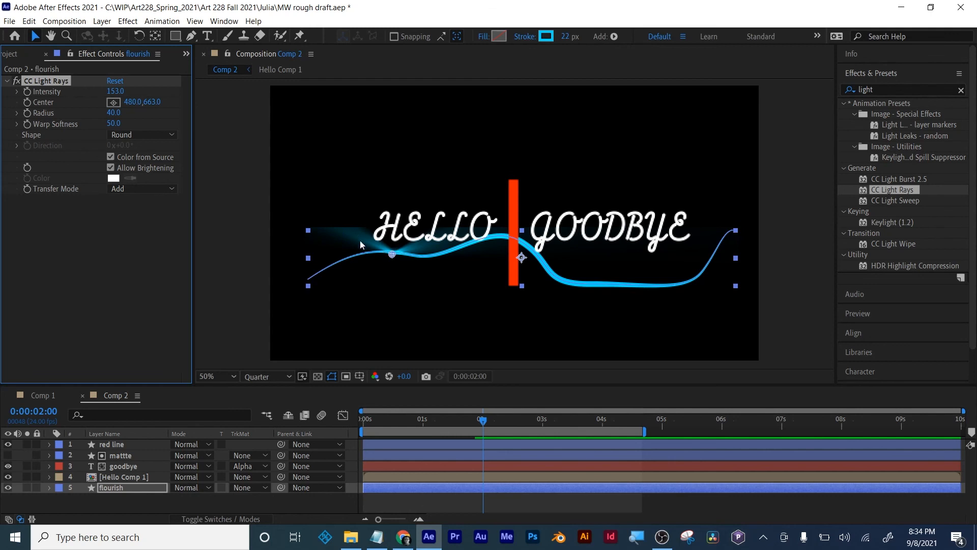
pyautogui.moveTo(384, 255); pyautogui.dragTo(432, 255)
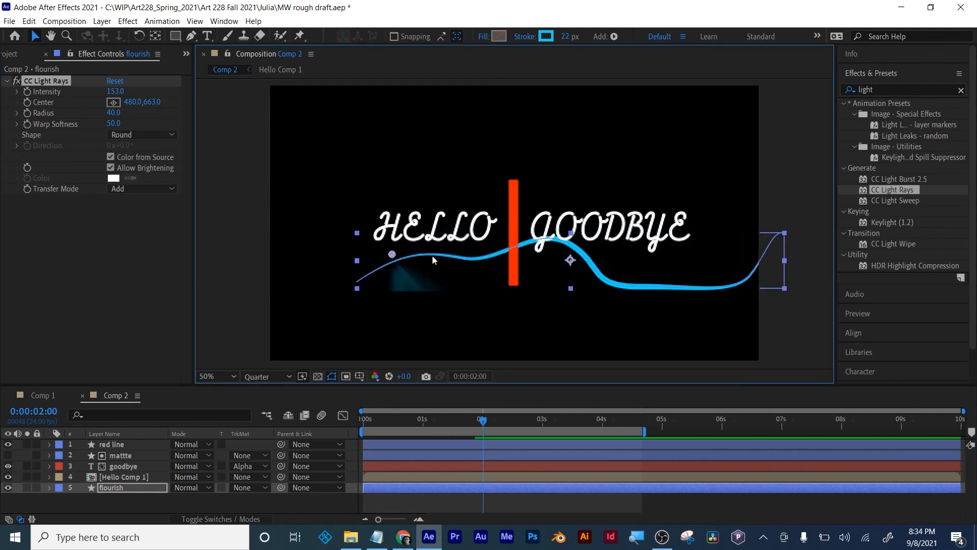
pyautogui.click(407, 512)
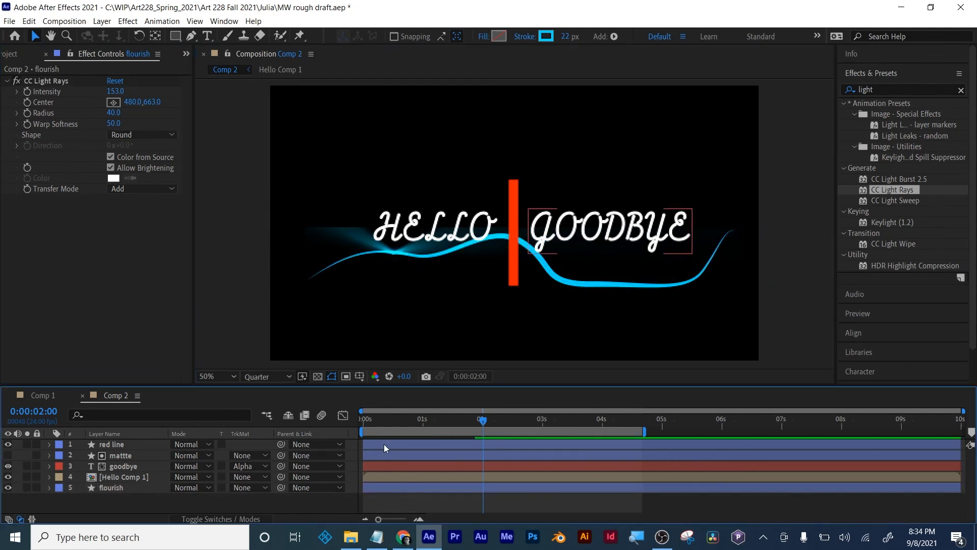
# - Examine the edges of the flourish's light rays up close and against the transparency grid
pyautogui.click(318, 376)
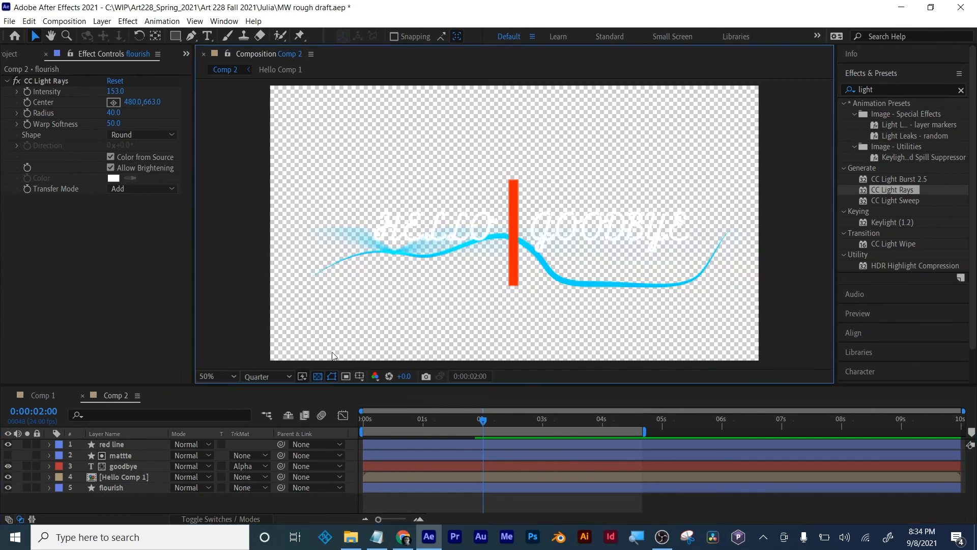
pyautogui.click(316, 376)
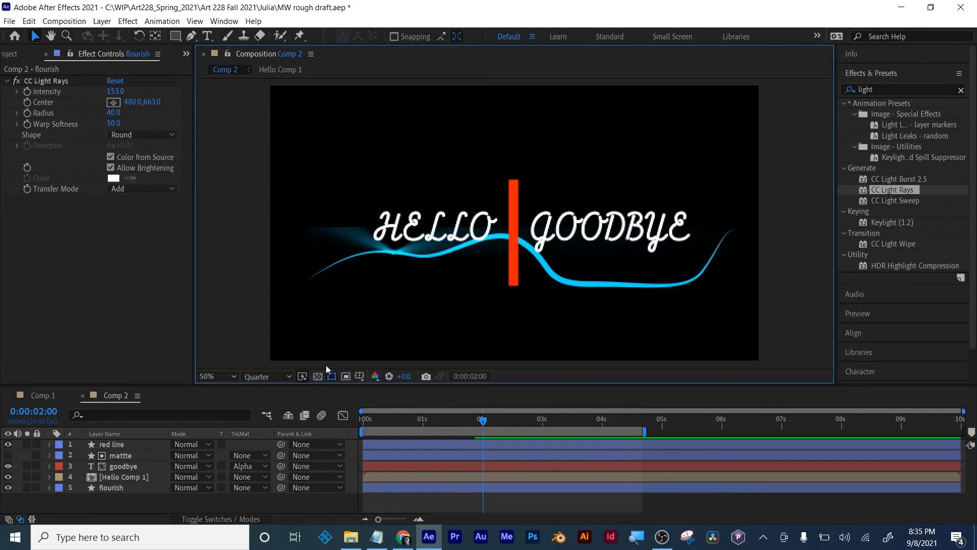
pyautogui.click(342, 232)
pyautogui.press('.')
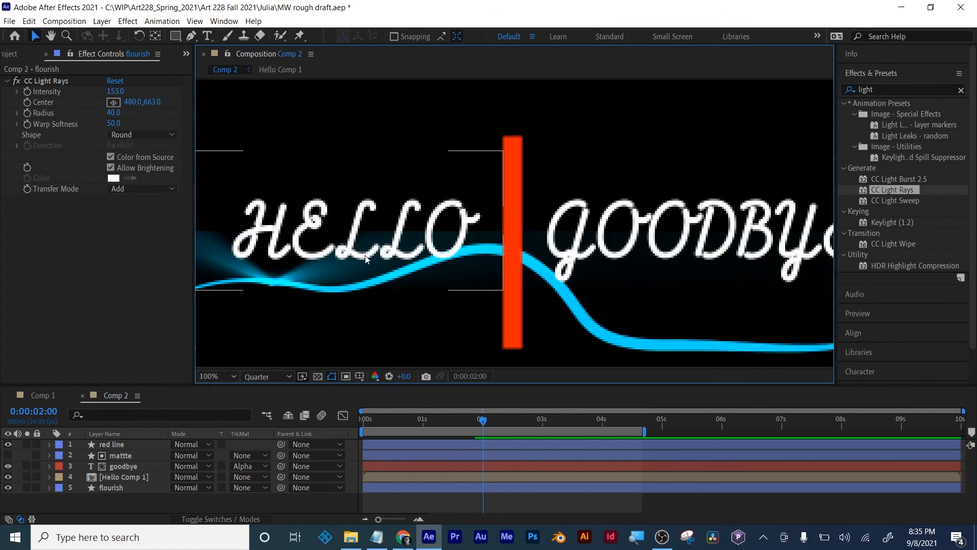
pyautogui.press(',')
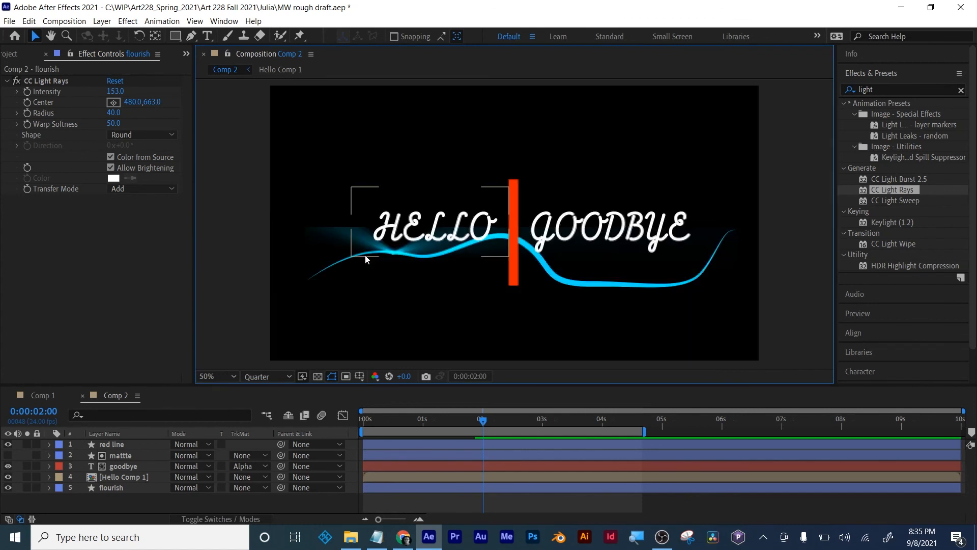
pyautogui.click(108, 488)
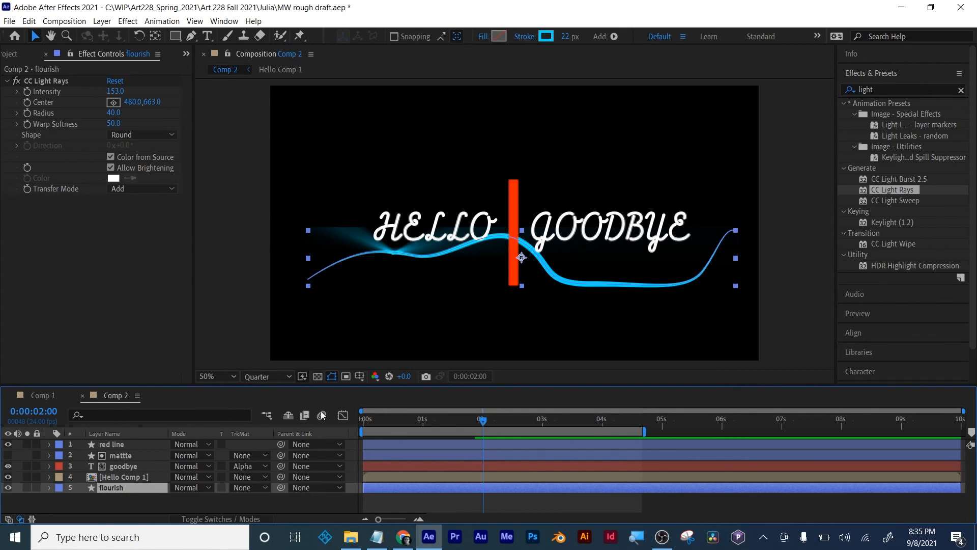
pyautogui.click(318, 376)
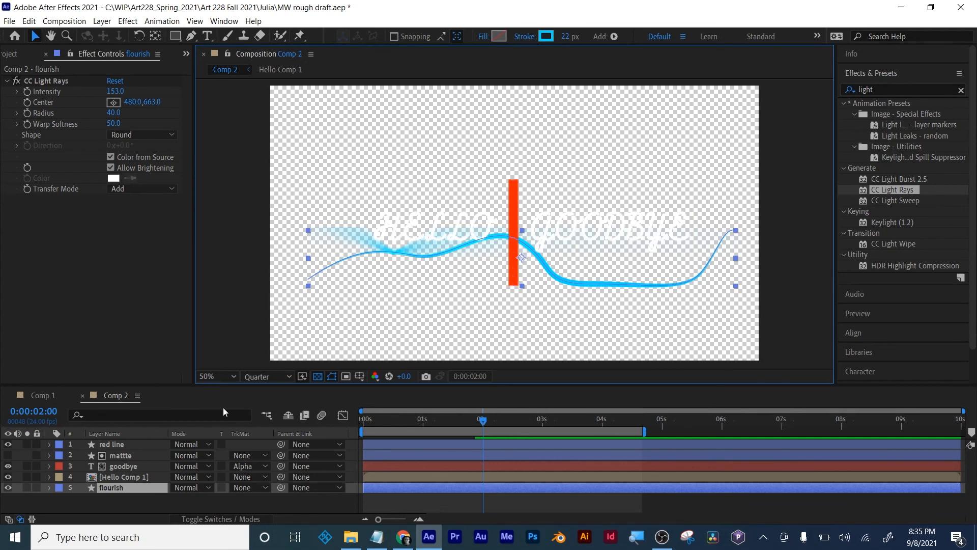
# - Delete the CC Light Rays effect from the flourish layer
pyautogui.click(106, 488)
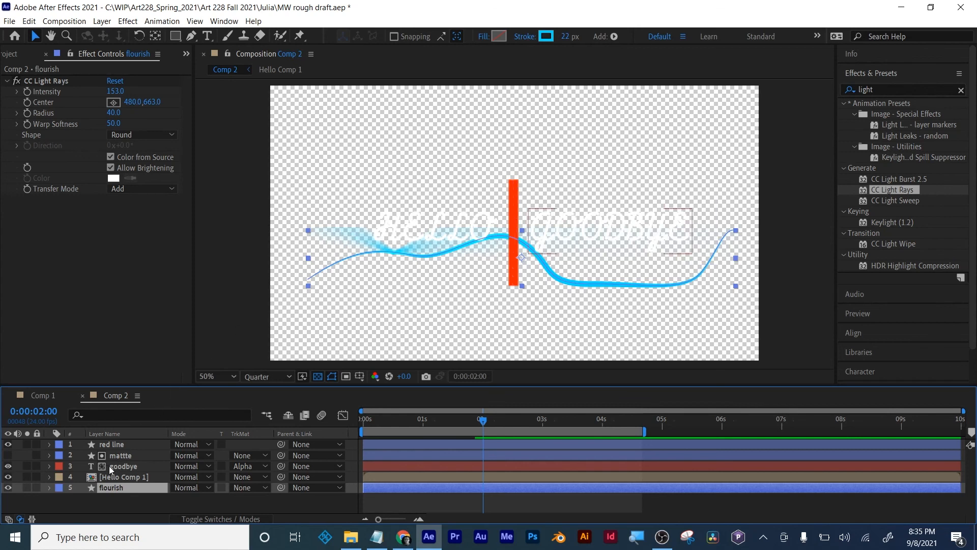
pyautogui.click(46, 81)
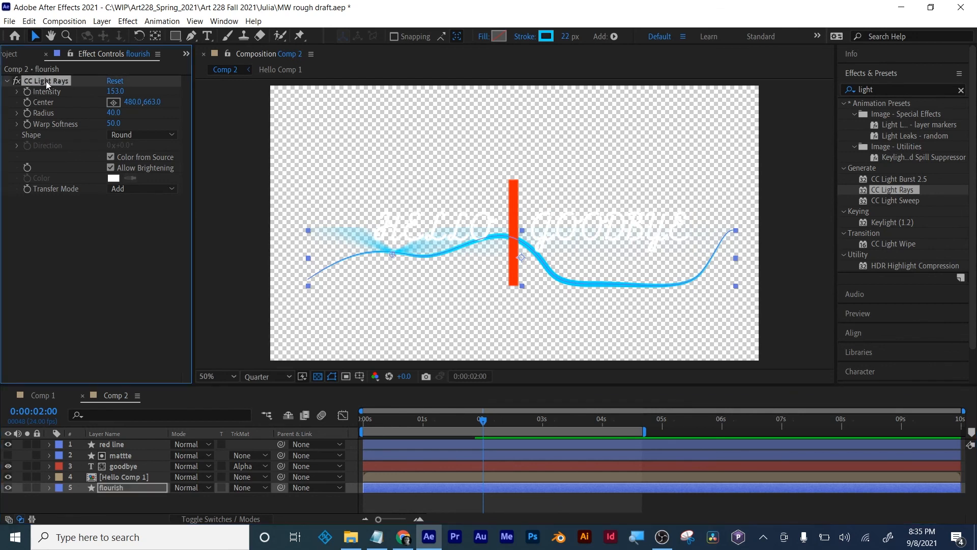
pyautogui.doubleClick(45, 81)
pyautogui.press('Delete')
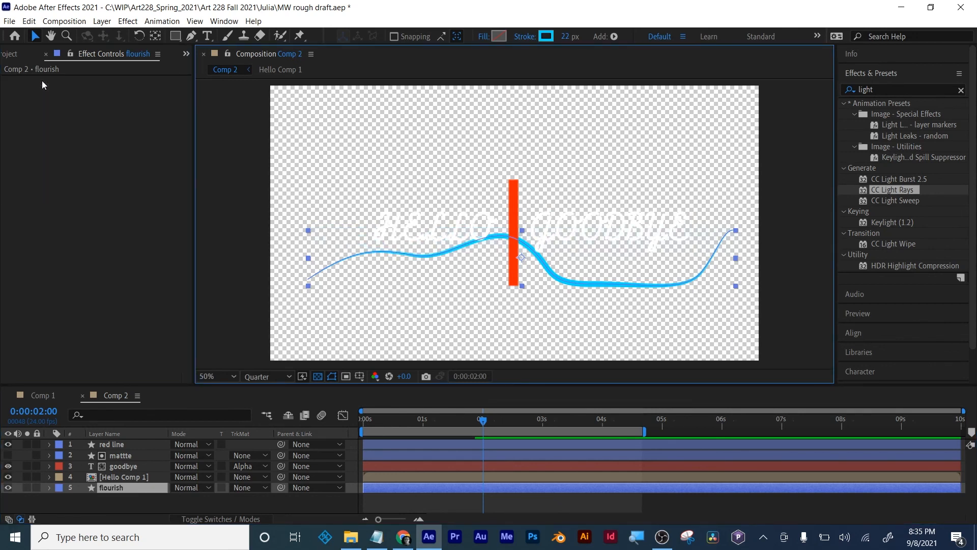
# - Pre-compose the flourish layer, moving all attributes into the new composition
pyautogui.rightClick(111, 490)
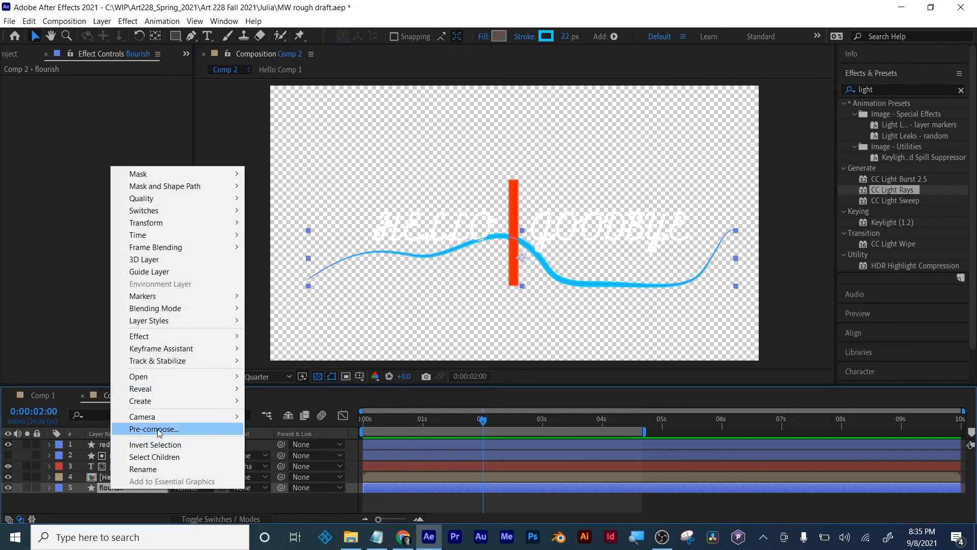
pyautogui.click(244, 502)
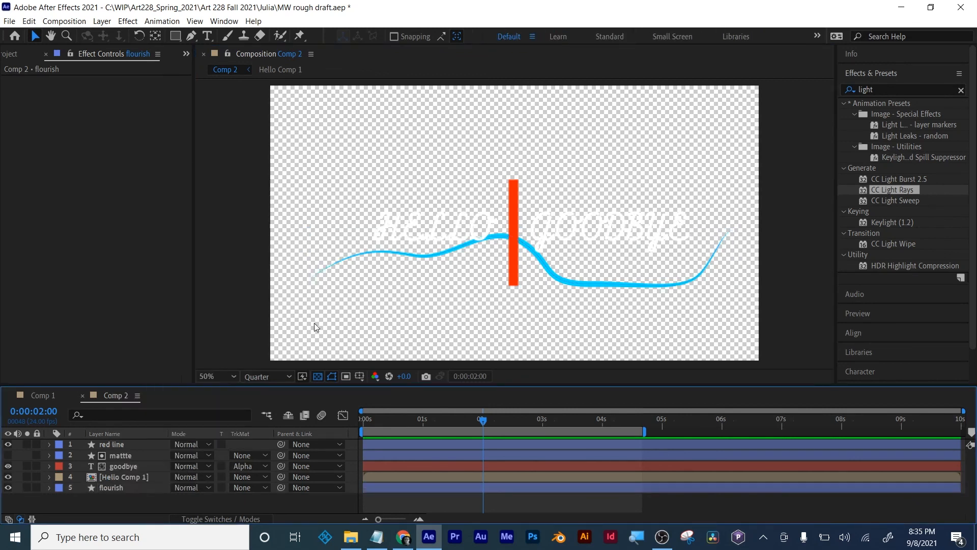
pyautogui.click(100, 486)
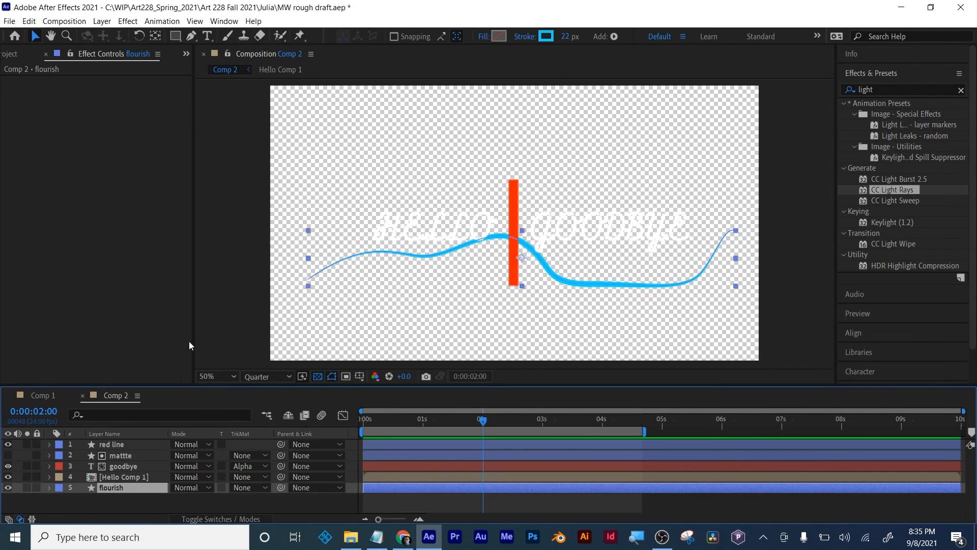
pyautogui.rightClick(107, 488)
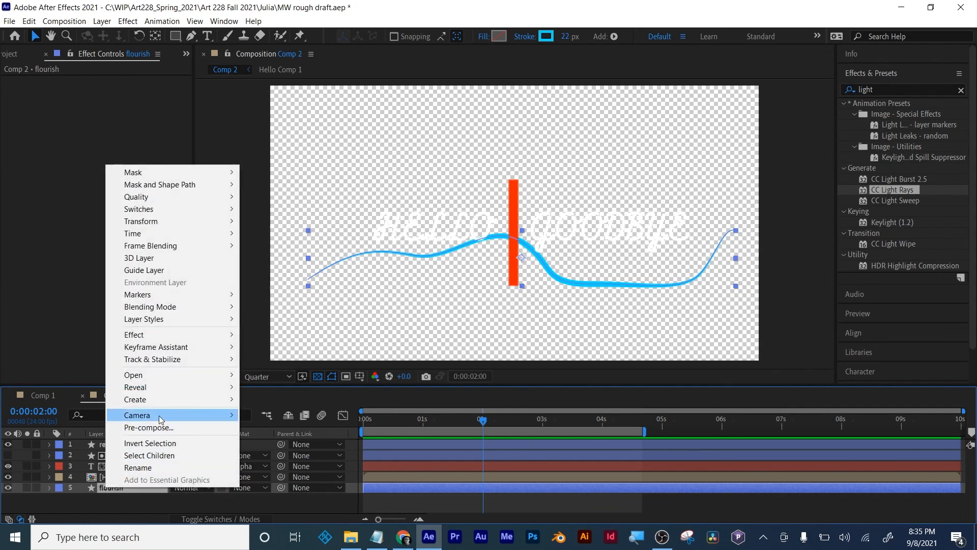
pyautogui.click(161, 428)
pyautogui.click(429, 275)
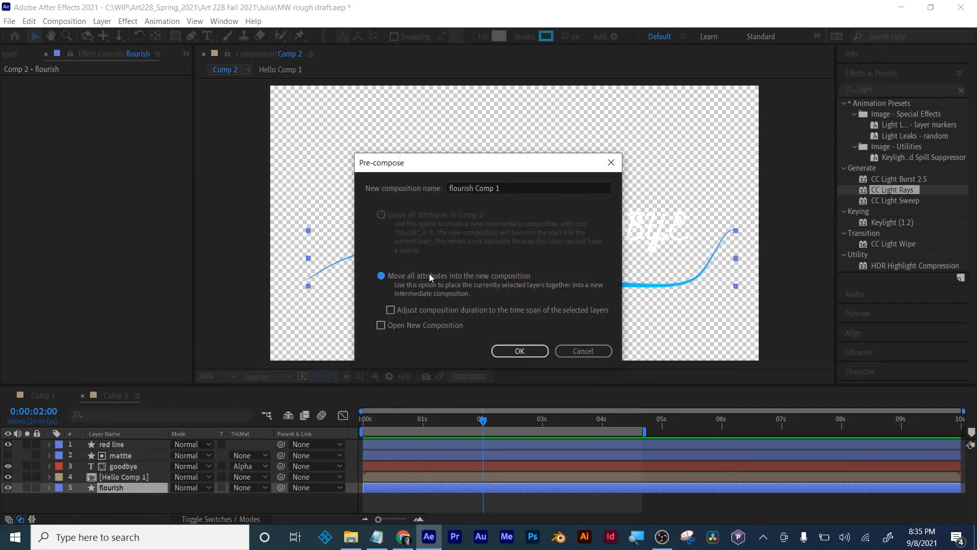
pyautogui.click(519, 351)
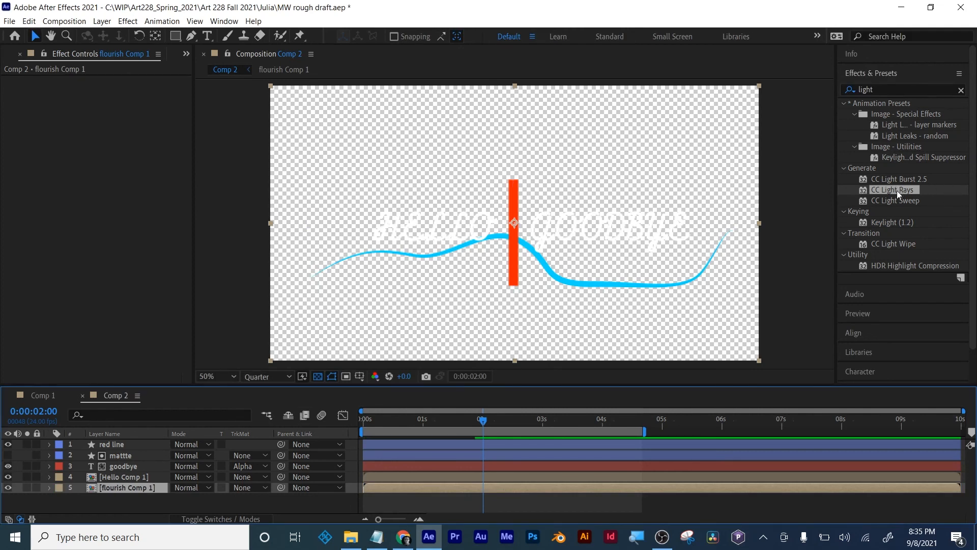
# - Apply CC Light Rays to the pre-composed flourish, center it at 958, 592 on the red line, and turn off the transparency grid
pyautogui.moveTo(897, 191); pyautogui.dragTo(534, 483)
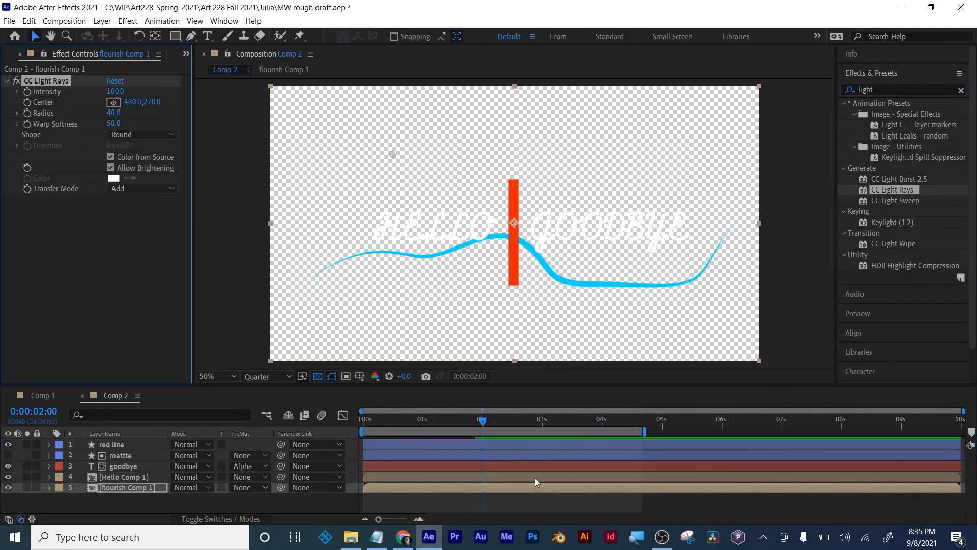
pyautogui.moveTo(389, 158); pyautogui.dragTo(412, 253)
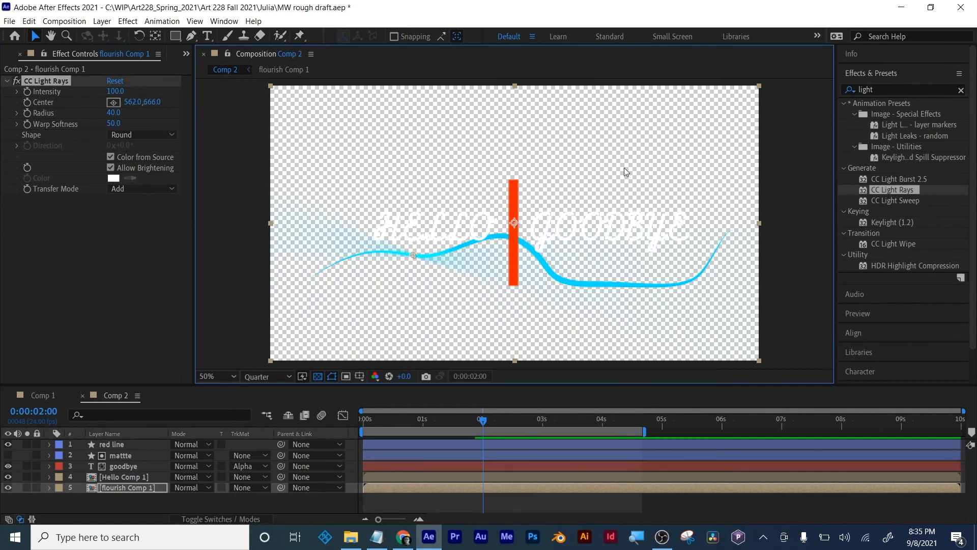
pyautogui.moveTo(410, 260); pyautogui.dragTo(511, 236)
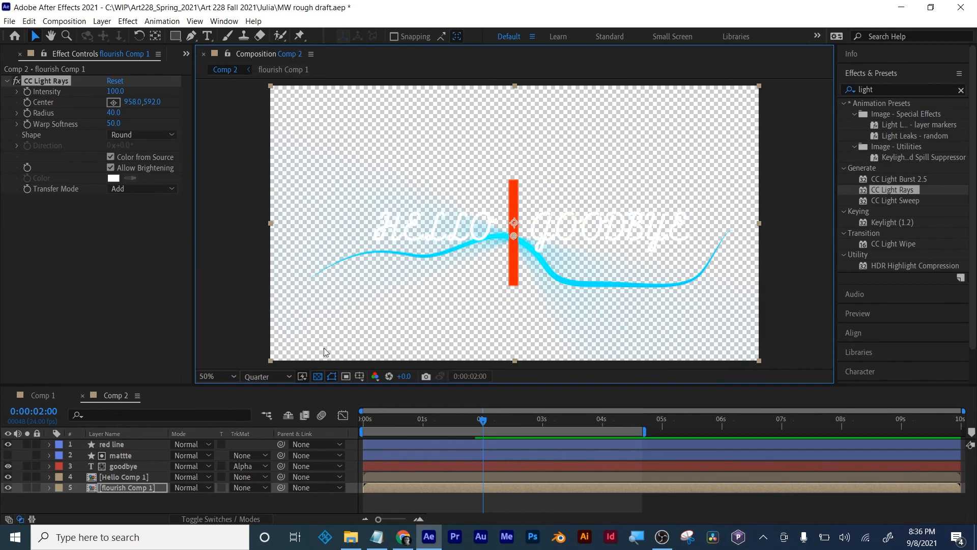
pyautogui.click(317, 377)
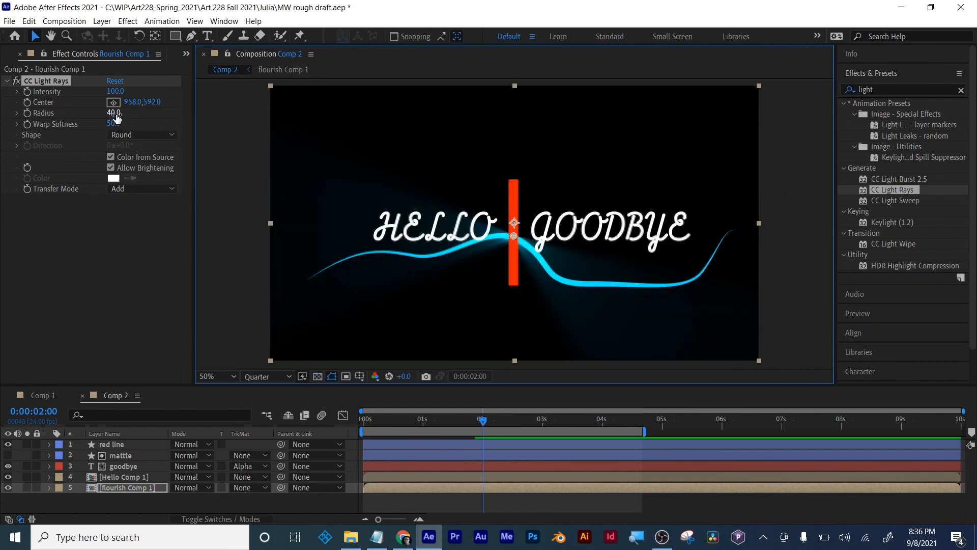
# - Set the flourish's CC Light Rays radius to 133 and intensity to 276, and move its center to 958, 778 at the red line's lower end
pyautogui.moveTo(116, 117); pyautogui.dragTo(181, 110)
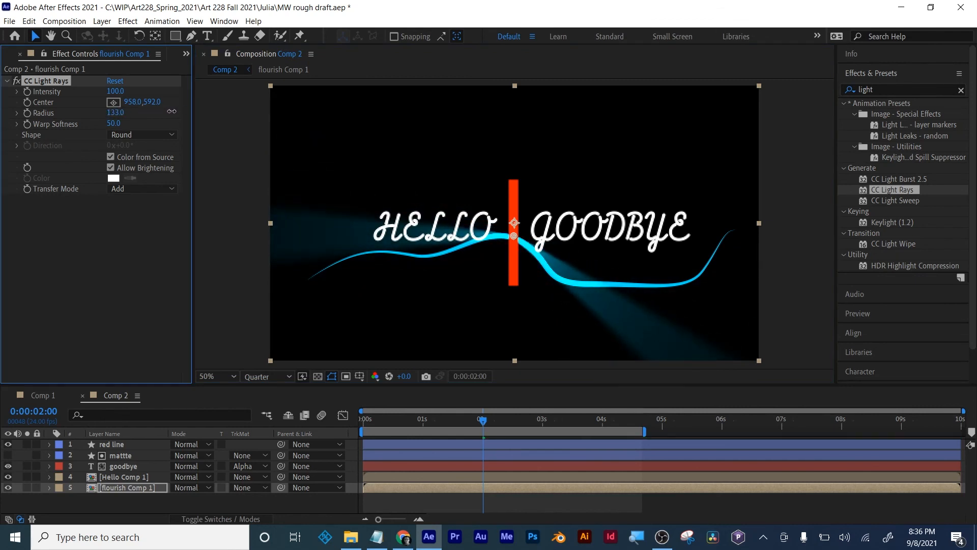
pyautogui.moveTo(116, 91); pyautogui.dragTo(227, 89)
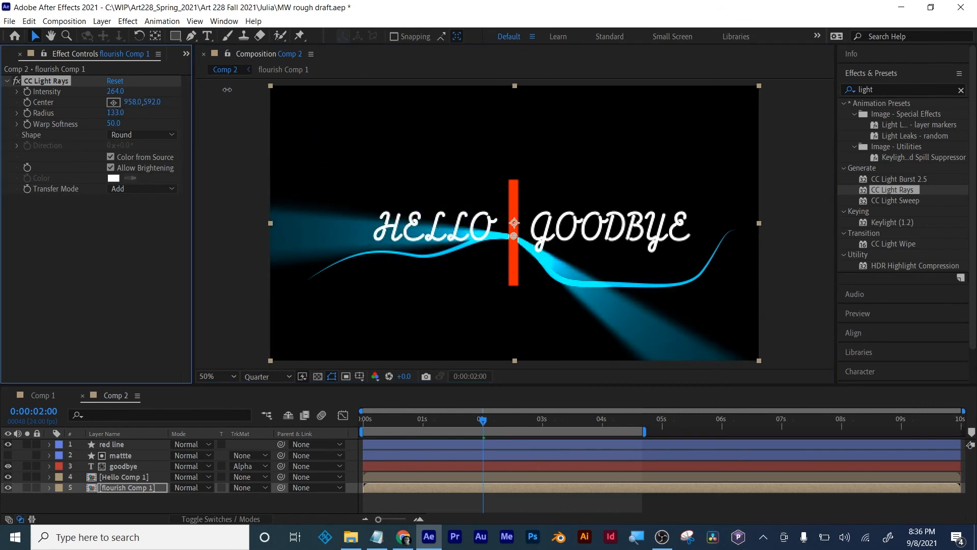
pyautogui.moveTo(148, 107); pyautogui.dragTo(259, 121)
pyautogui.moveTo(514, 293); pyautogui.dragTo(512, 290)
pyautogui.hotkey('ctrl', 'z')
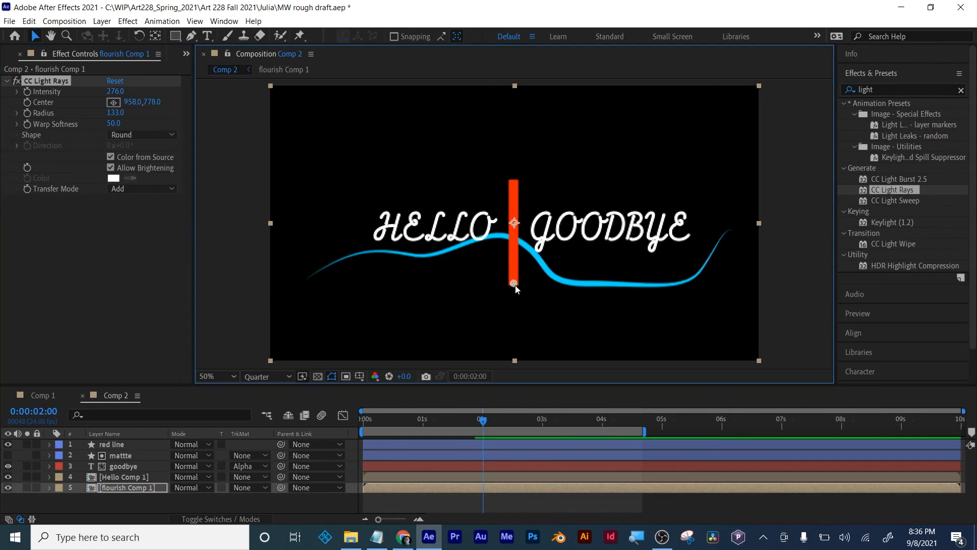
# - Keyframe the light rays' center from the red line's lower end at 0:00:02:00 to 956, 371 at its upper end at 0:00:02:23
pyautogui.click(28, 102)
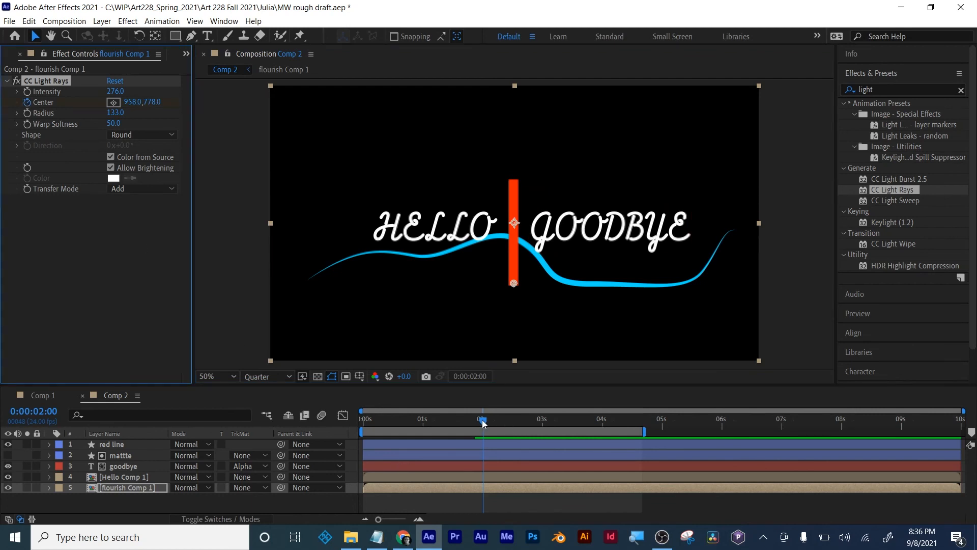
pyautogui.moveTo(482, 420); pyautogui.dragTo(541, 423)
pyautogui.moveTo(155, 108); pyautogui.dragTo(12, 85)
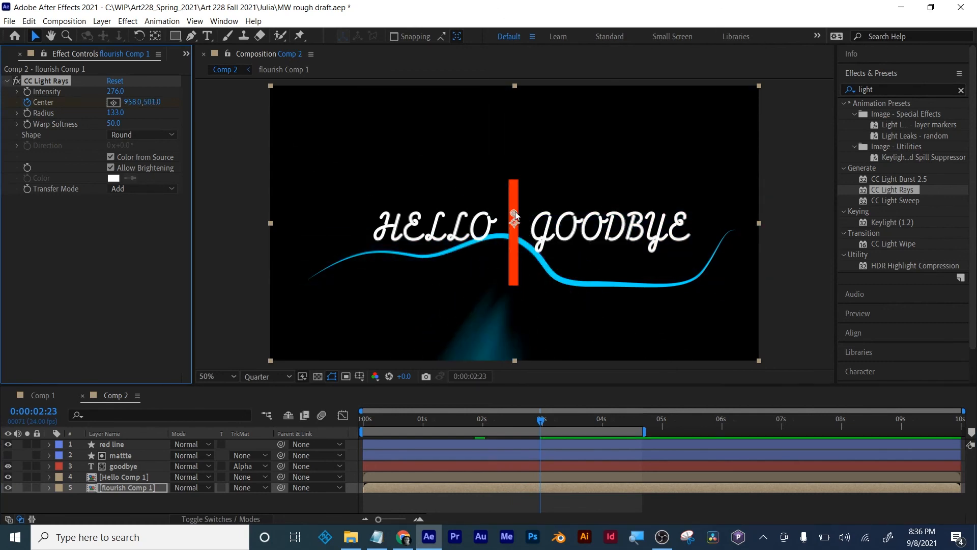
pyautogui.moveTo(514, 214); pyautogui.dragTo(513, 181)
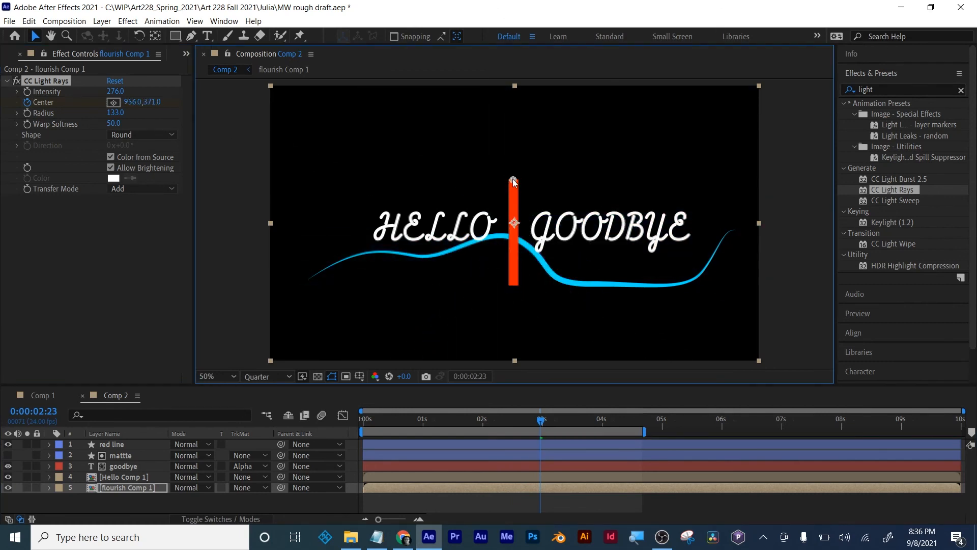
pyautogui.moveTo(542, 426)
pyautogui.mouseDown()
pyautogui.moveTo(480, 423)
pyautogui.moveTo(525, 415)
pyautogui.moveTo(496, 408)
pyautogui.moveTo(538, 409)
pyautogui.mouseUp()
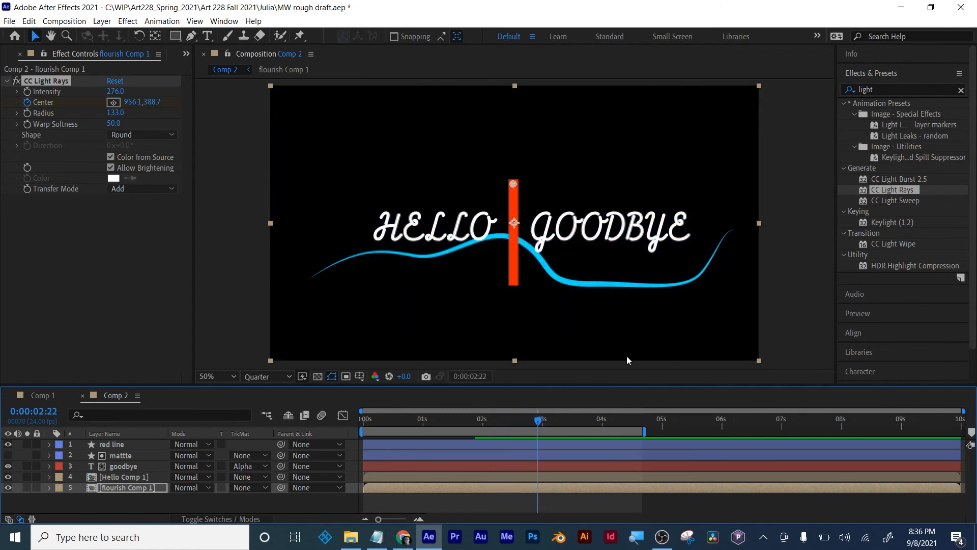
# - Apply CC Light Sweep to the goodbye layer and shift its center to 1238, 270
pyautogui.click(901, 200)
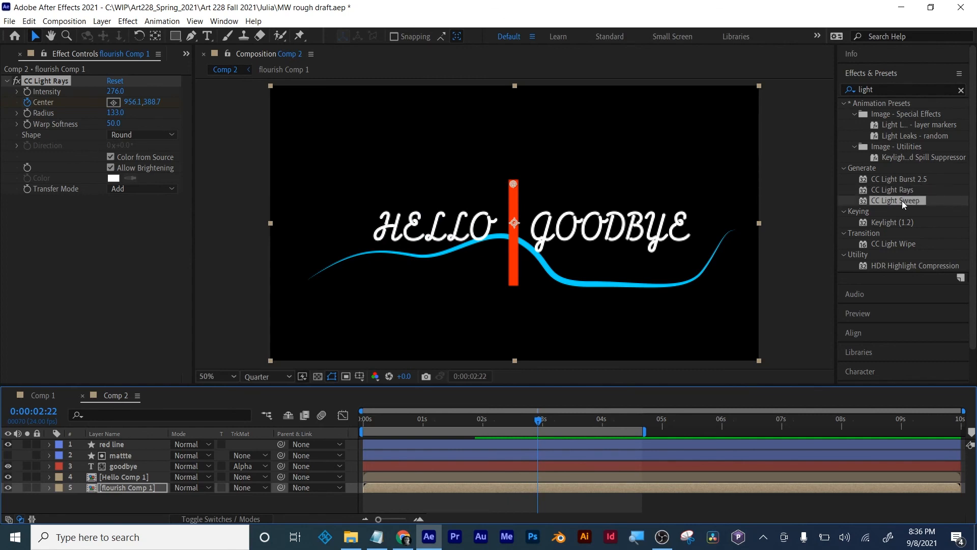
pyautogui.moveTo(902, 201); pyautogui.dragTo(116, 466)
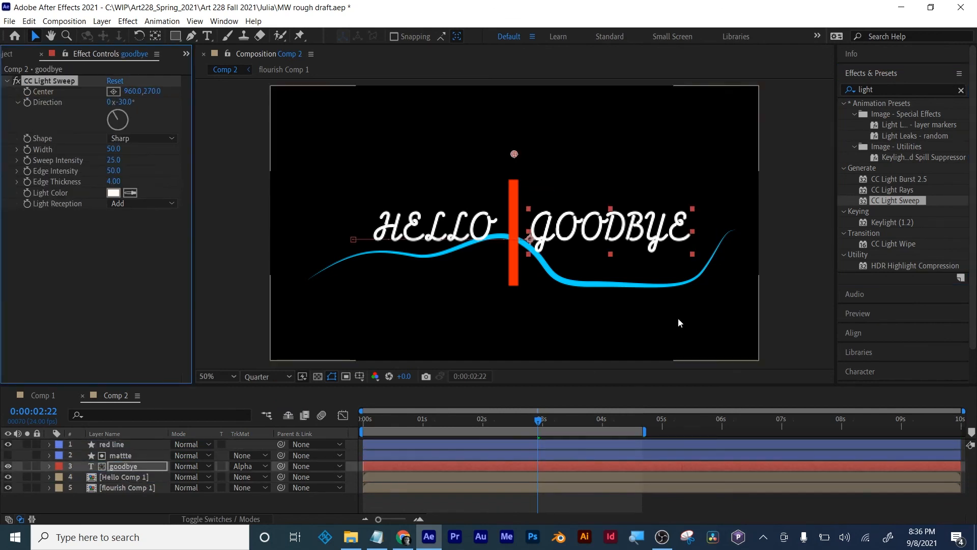
pyautogui.moveTo(129, 95)
pyautogui.mouseDown()
pyautogui.moveTo(572, 138)
pyautogui.moveTo(339, 126)
pyautogui.mouseUp()
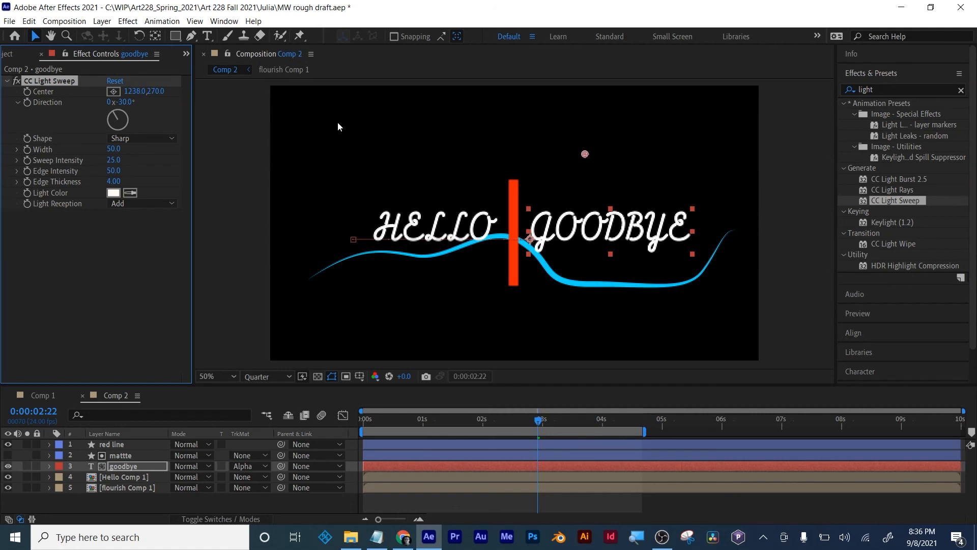
# - Try an orange light color with the sweep centered at 1454, 600 on the goodbye text, and delete the CC Light Sweep effect
pyautogui.click(113, 193)
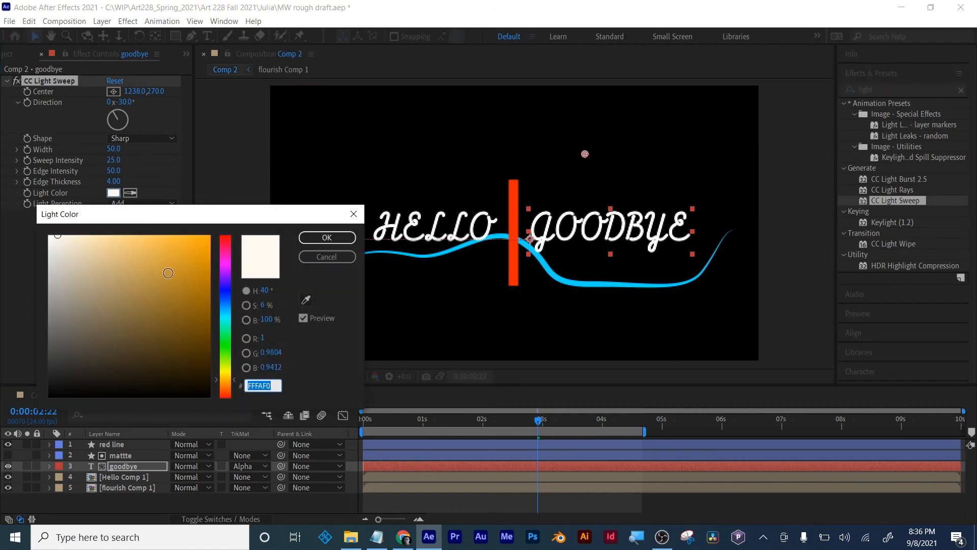
pyautogui.click(208, 236)
pyautogui.click(326, 238)
pyautogui.moveTo(137, 91); pyautogui.dragTo(125, 92)
pyautogui.moveTo(556, 154)
pyautogui.mouseDown()
pyautogui.moveTo(550, 220)
pyautogui.moveTo(579, 237)
pyautogui.moveTo(644, 239)
pyautogui.mouseUp()
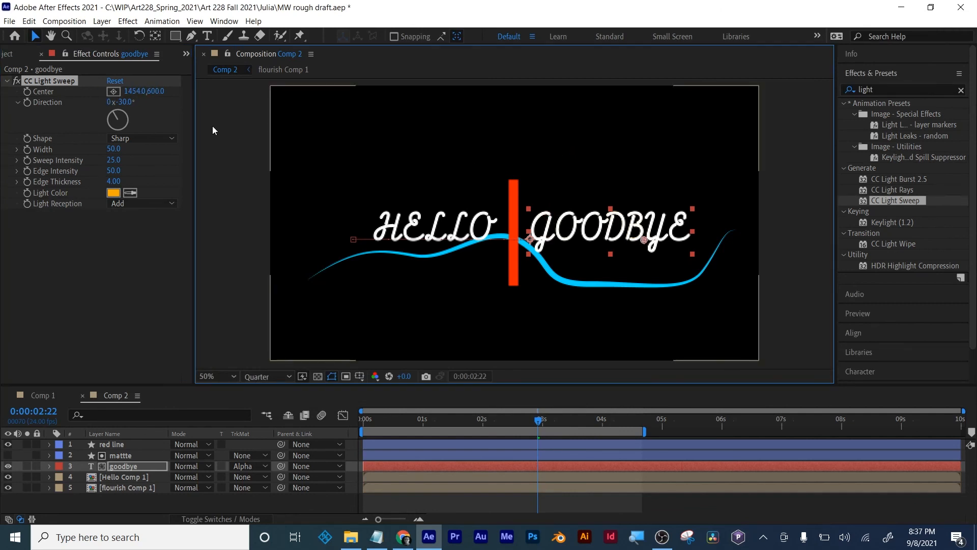
pyautogui.click(48, 84)
pyautogui.press('Delete')
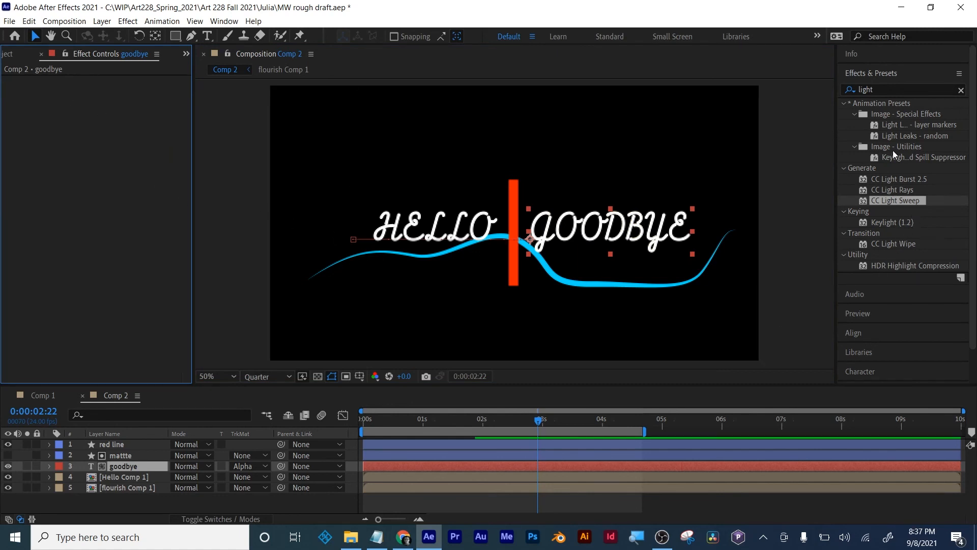
# - Find the Glow effect, apply it to the goodbye layer, and move the current time to 0:00:02:17
pyautogui.click(880, 88)
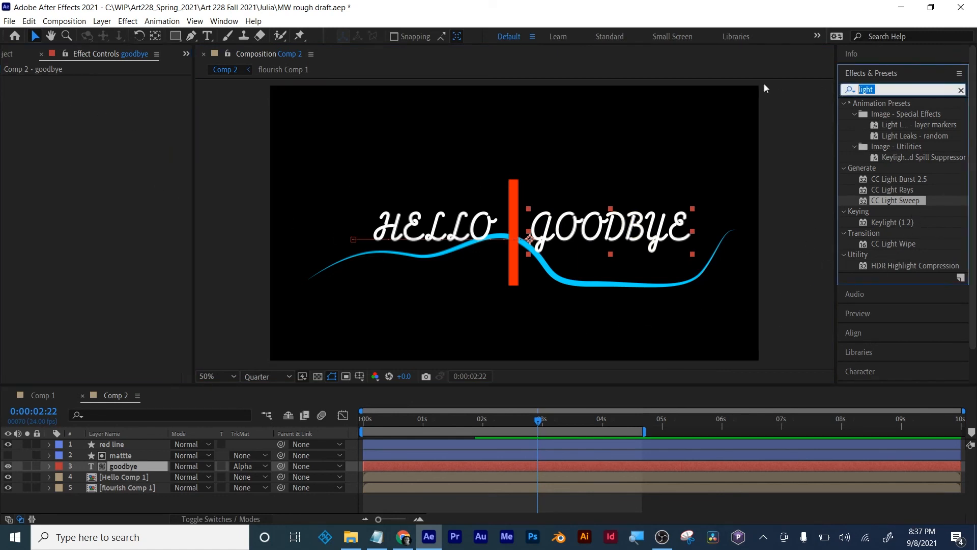
pyautogui.write('glo')
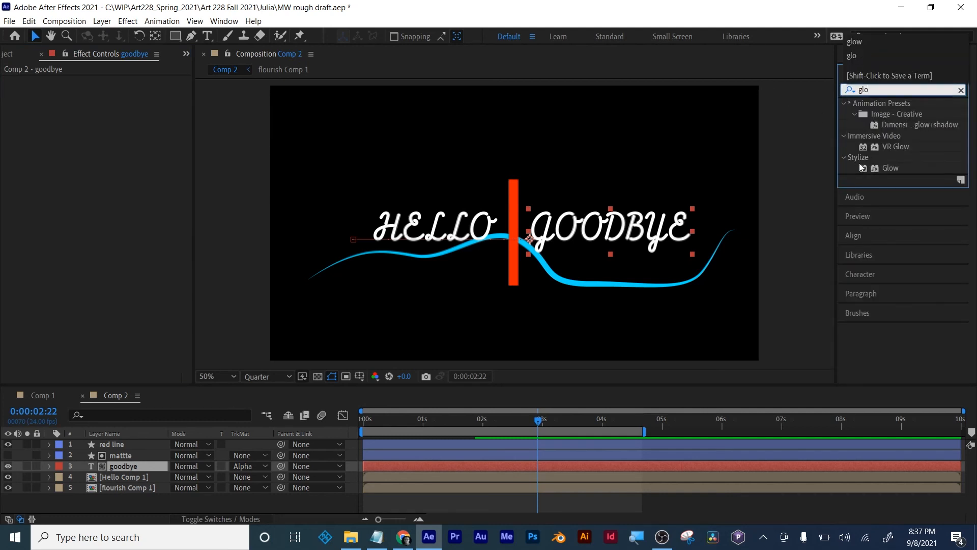
pyautogui.moveTo(887, 164); pyautogui.dragTo(522, 462)
pyautogui.moveTo(496, 417); pyautogui.dragTo(526, 421)
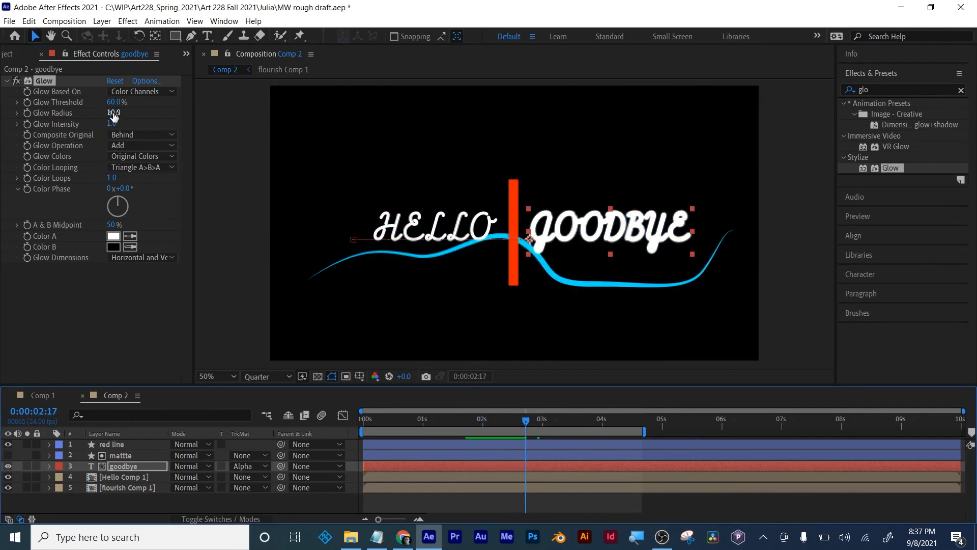
# - Set the goodbye layer's Glow Threshold to 87.1% and Glow Radius to 98, with keyframes for both at 0:00:02:17
pyautogui.moveTo(114, 101); pyautogui.dragTo(52, 110)
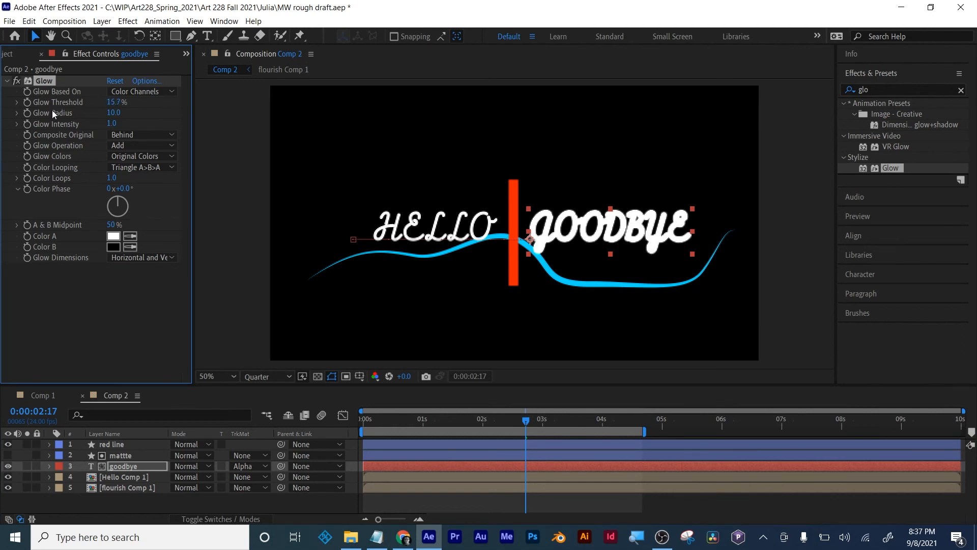
pyautogui.moveTo(115, 108); pyautogui.dragTo(202, 118)
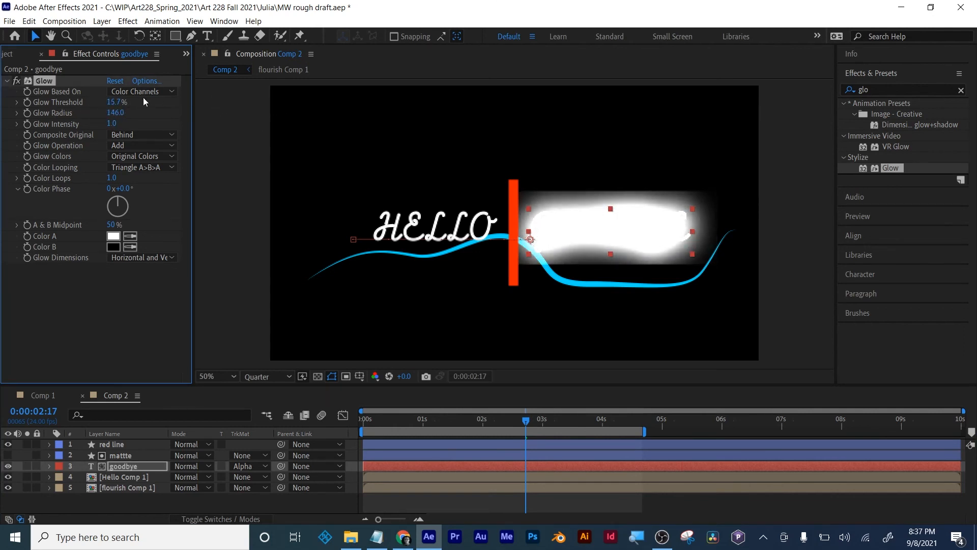
pyautogui.moveTo(115, 102); pyautogui.dragTo(234, 107)
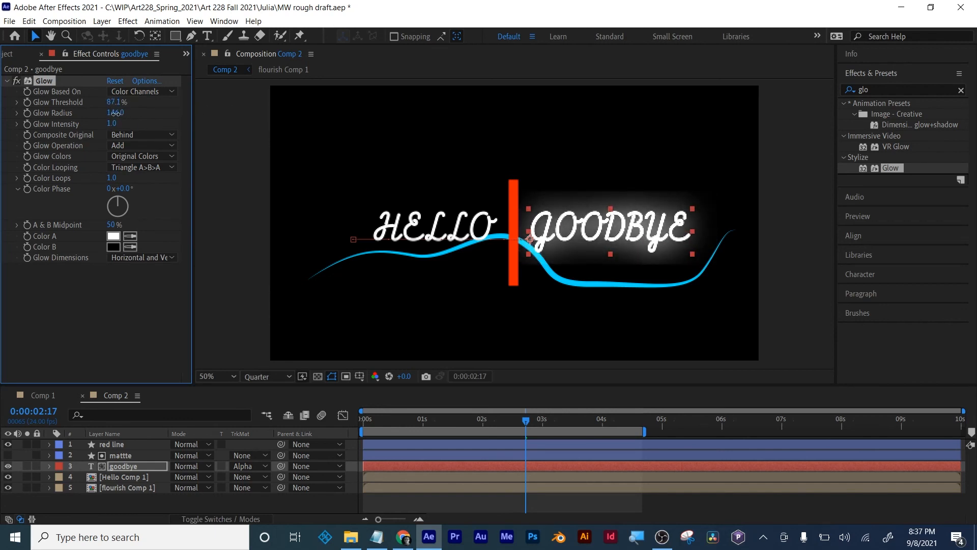
pyautogui.moveTo(116, 113); pyautogui.dragTo(85, 120)
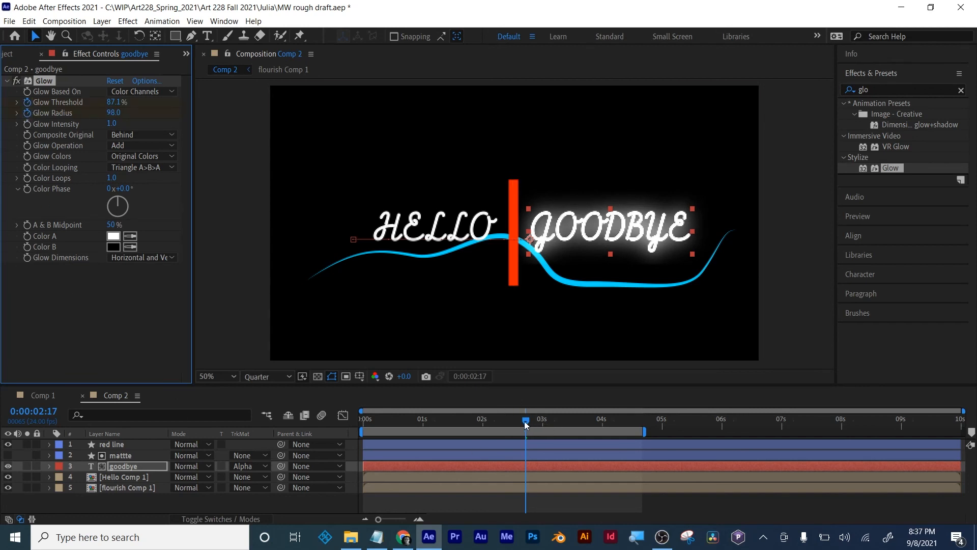
# - Reveal the goodbye layer's keyframes and duplicate the Glow Threshold and Glow Radius keyframes at 0:00:03:06
pyautogui.moveTo(525, 420); pyautogui.dragTo(557, 420)
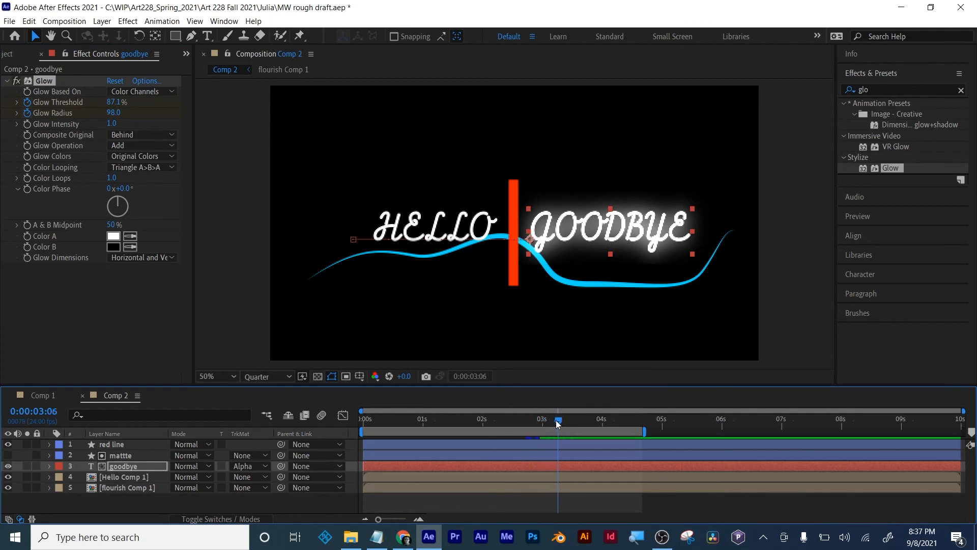
pyautogui.press('u')
pyautogui.moveTo(535, 479); pyautogui.dragTo(524, 500)
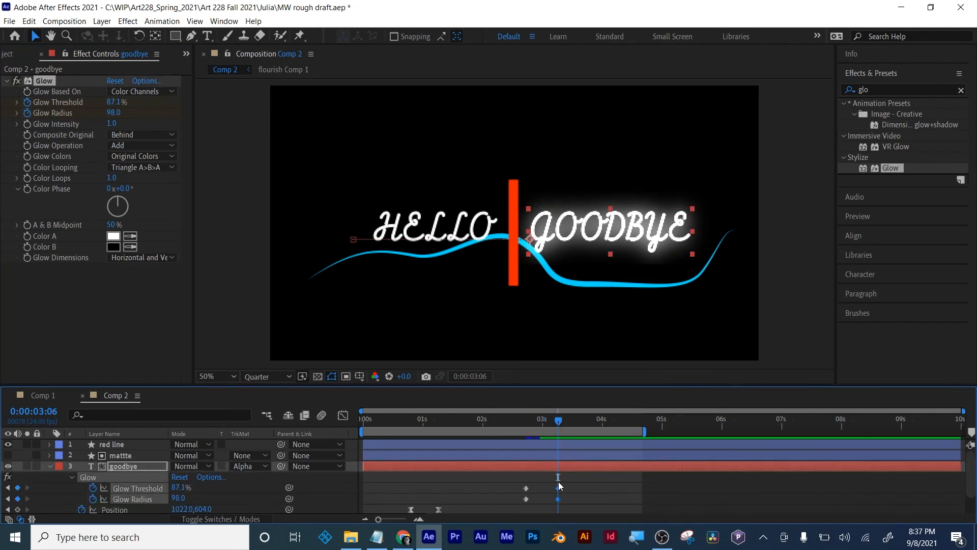
# - Set both Glow Threshold and Glow Radius to 0 on the goodbye layer at 0:00:02:17
pyautogui.moveTo(557, 422); pyautogui.dragTo(526, 422)
pyautogui.click(112, 102)
pyautogui.write('0')
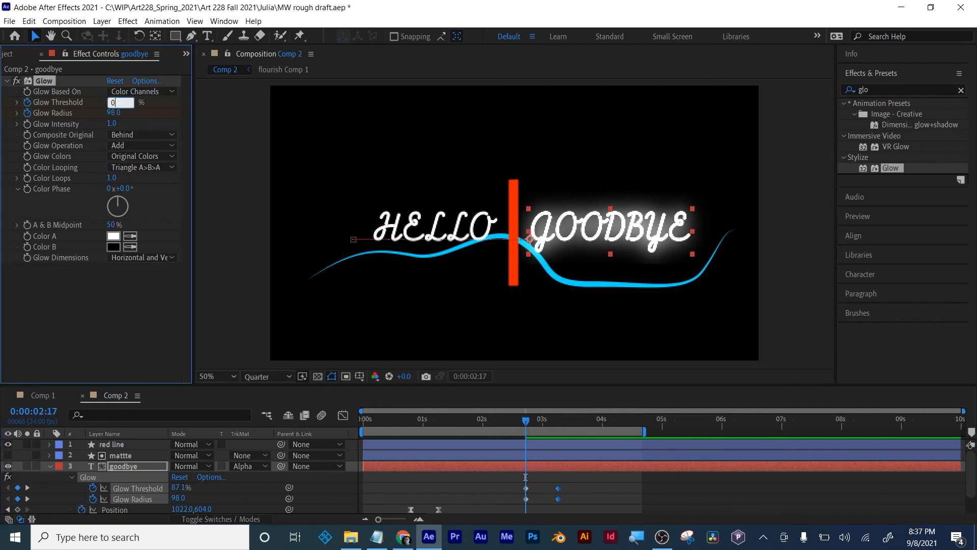
pyautogui.press('Return')
pyautogui.click(114, 113)
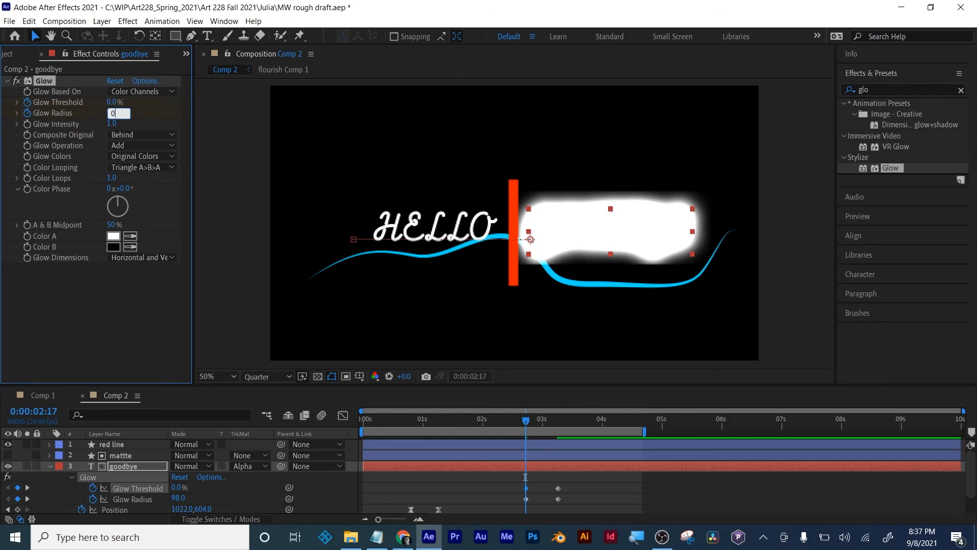
pyautogui.write('0')
pyautogui.press('Return')
# - Copy the first pair of zero-value glow keyframes to 0:00:03:14, and return the current time to before the text reveal
pyautogui.moveTo(526, 422); pyautogui.dragTo(576, 423)
pyautogui.moveTo(530, 490); pyautogui.dragTo(524, 506)
pyautogui.hotkey('ctrl', 'c')
pyautogui.hotkey('ctrl', 'v')
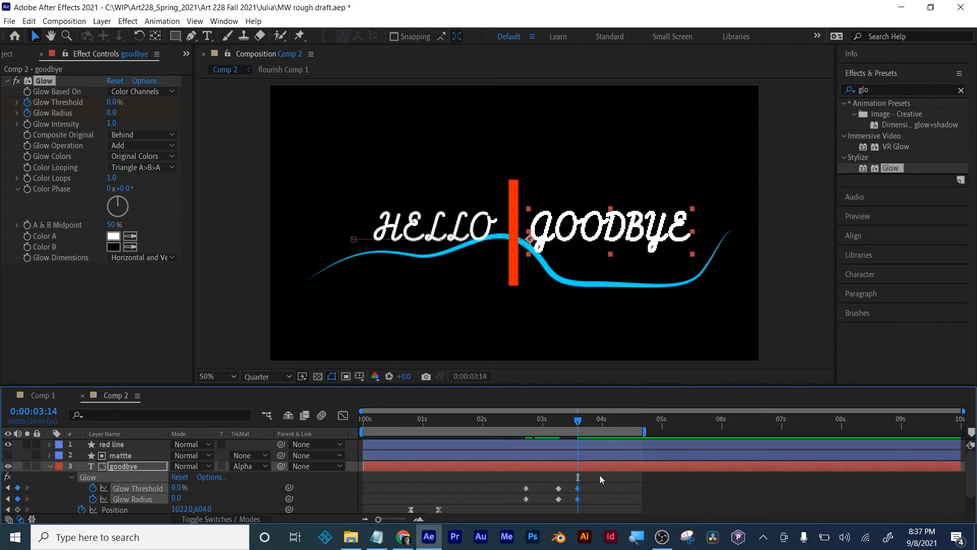
pyautogui.moveTo(581, 422); pyautogui.dragTo(395, 424)
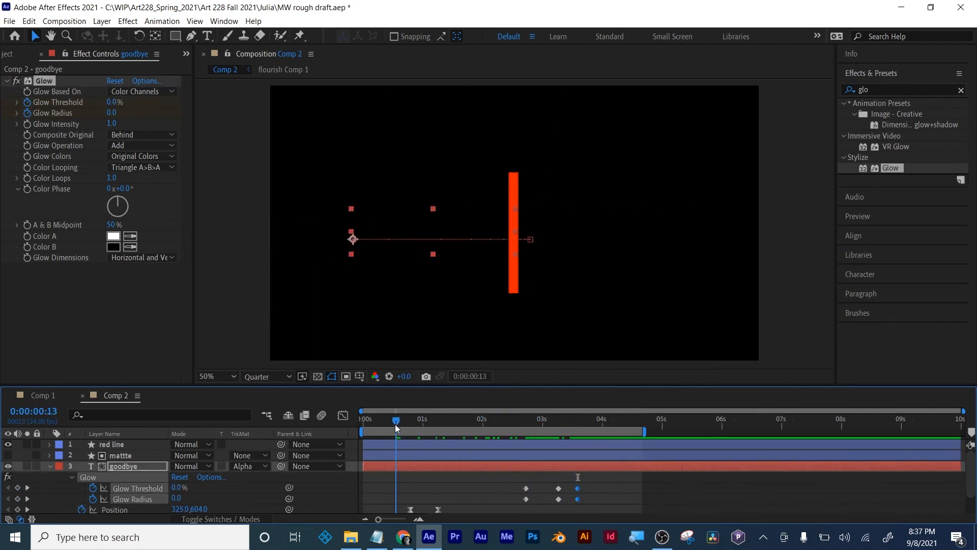
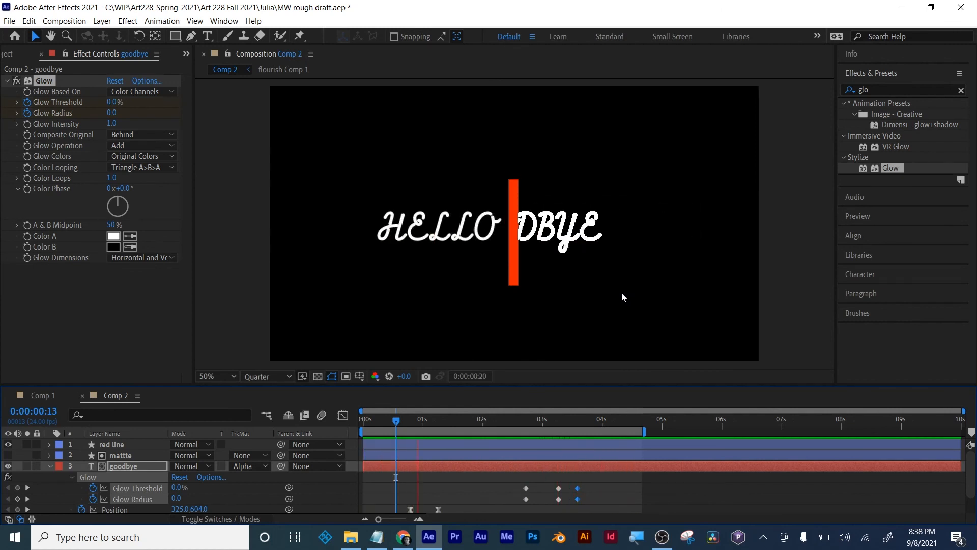
# - Stop the preview, collapse the goodbye layer's properties and reveal the keyframes of the flourish Comp 1 layer
pyautogui.press('space')
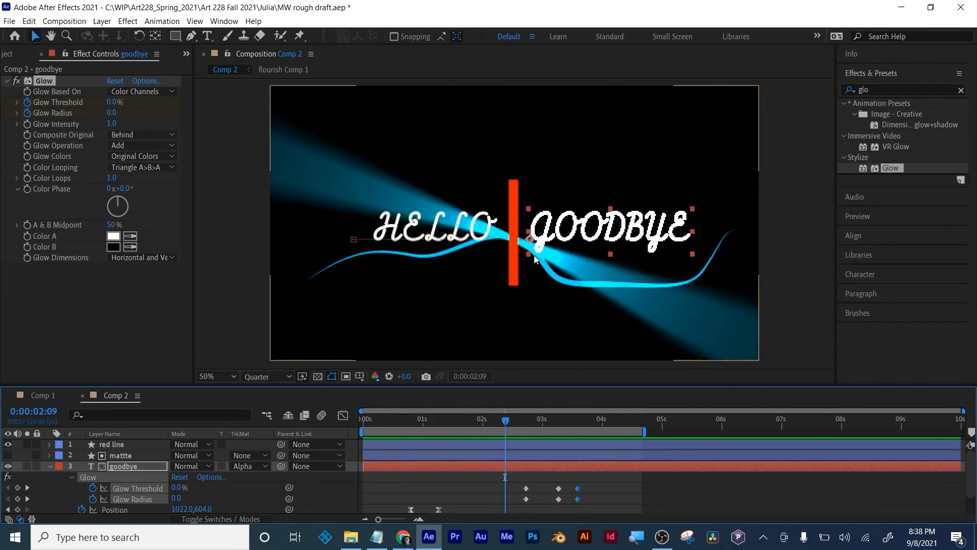
pyautogui.click(121, 468)
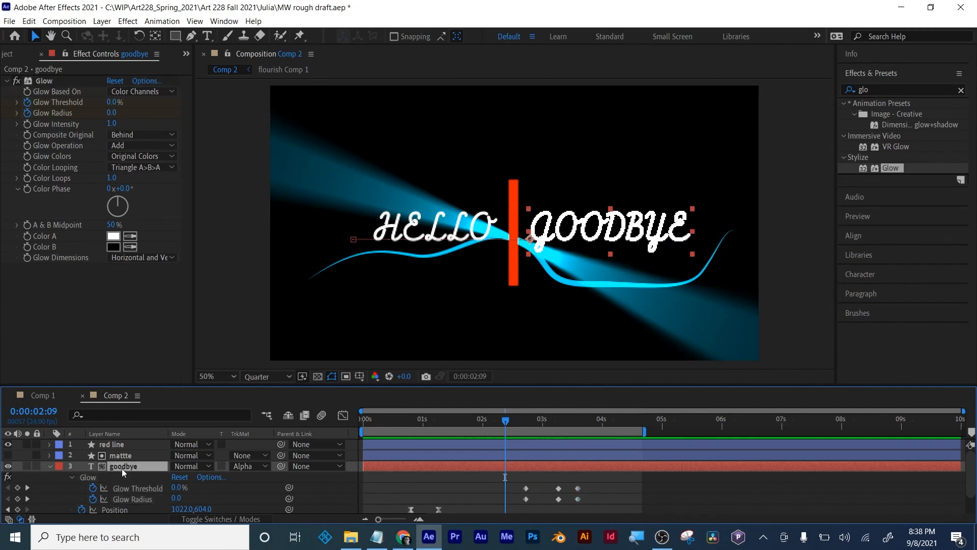
pyautogui.press('u')
pyautogui.click(120, 487)
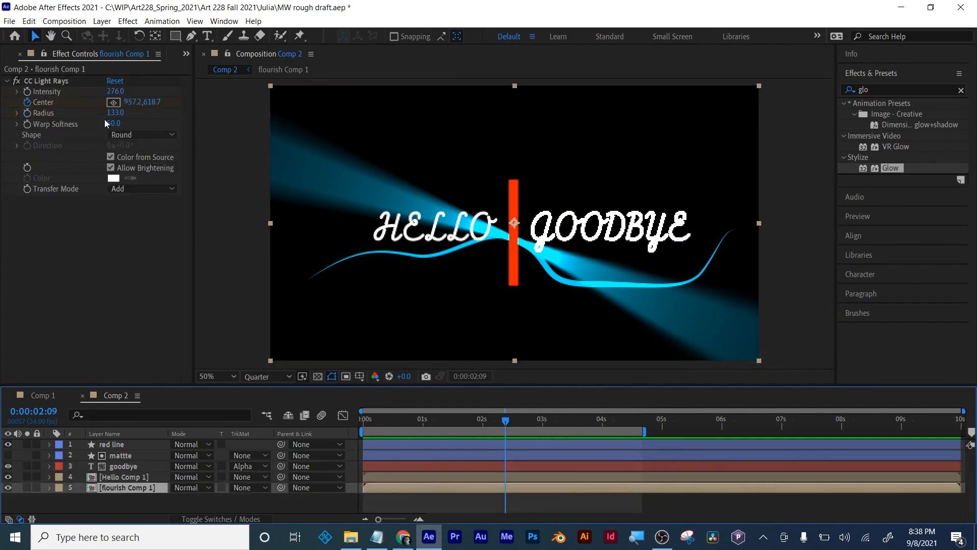
pyautogui.press('u')
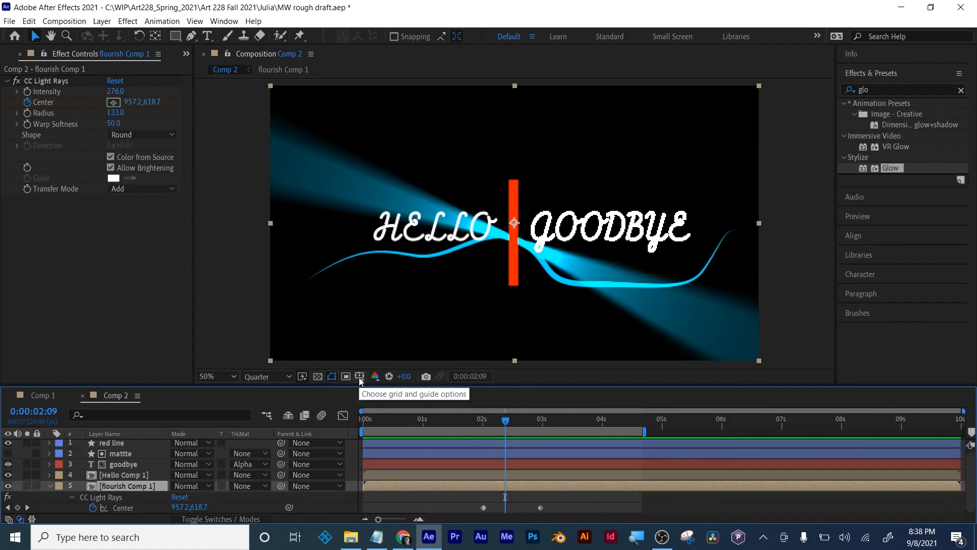
# - Place the CC Light Rays Center at the flourish's left tip (172, 754) at 0:00:02:01, and delete the old first Center keyframe
pyautogui.moveTo(505, 420); pyautogui.dragTo(486, 419)
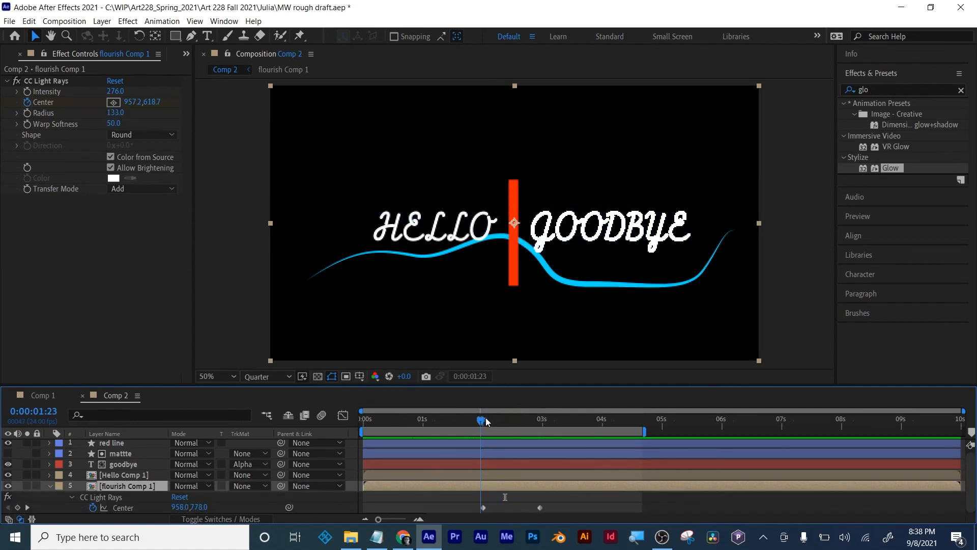
pyautogui.click(113, 103)
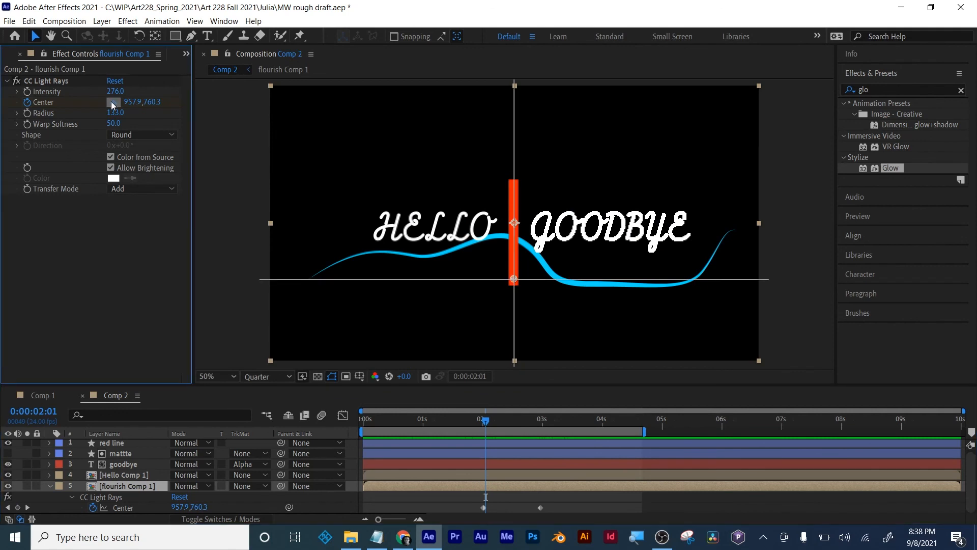
pyautogui.click(313, 277)
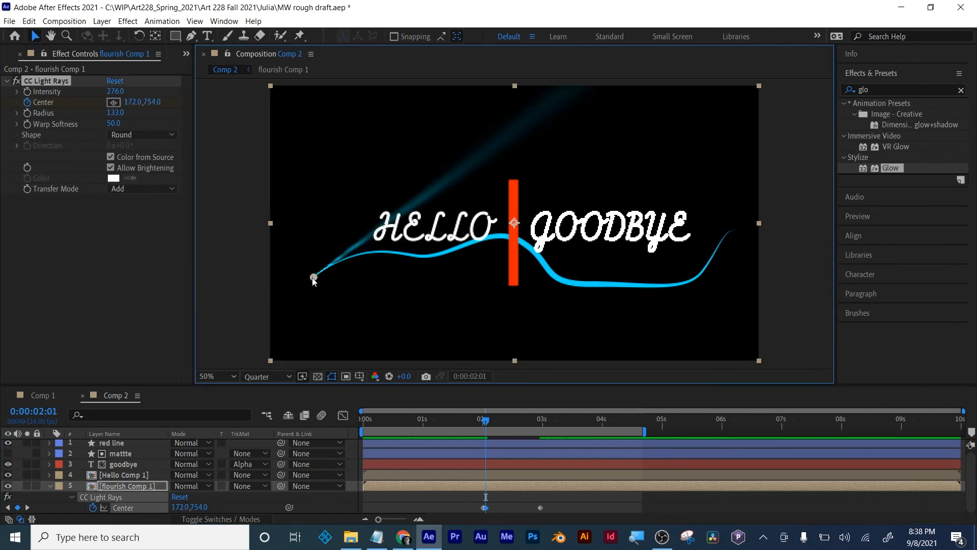
pyautogui.click(483, 515)
pyautogui.click(482, 510)
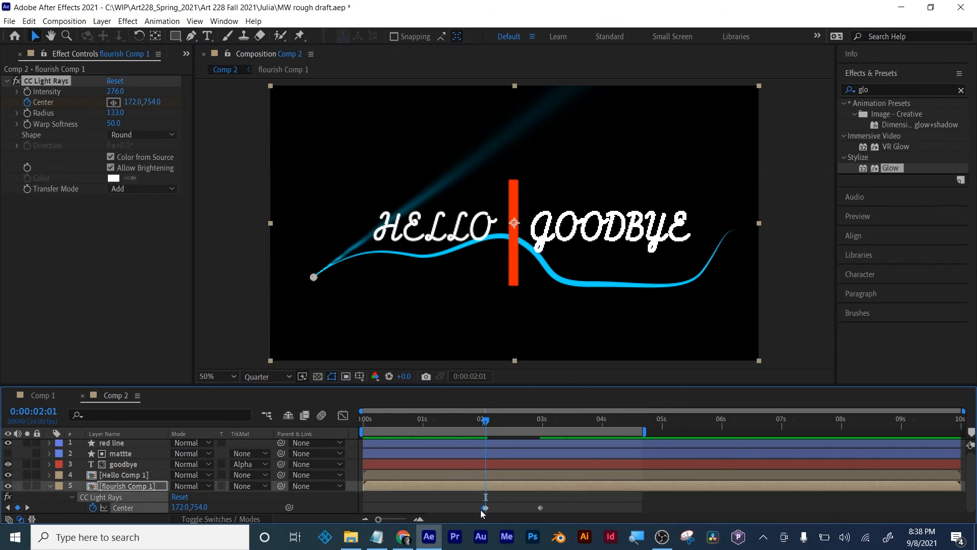
pyautogui.press('Delete')
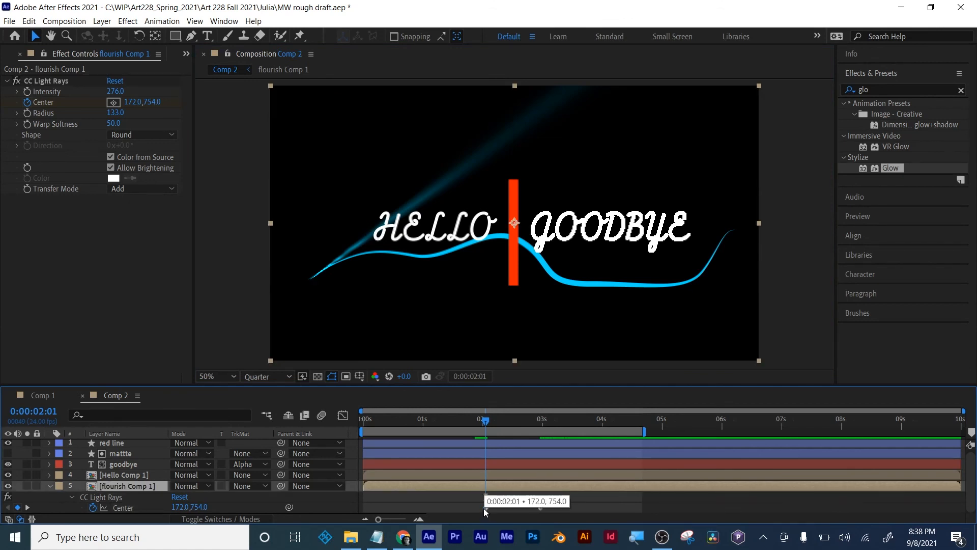
pyautogui.click(484, 508)
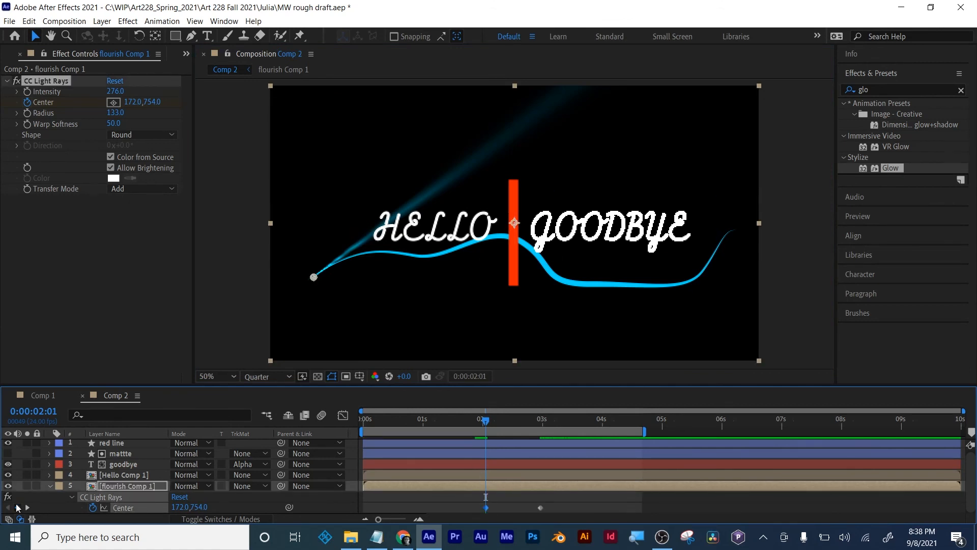
# - Move the light rays' Center to the flourish's right tip (1820, 574) on the keyframe at 0:00:02:23
pyautogui.click(28, 508)
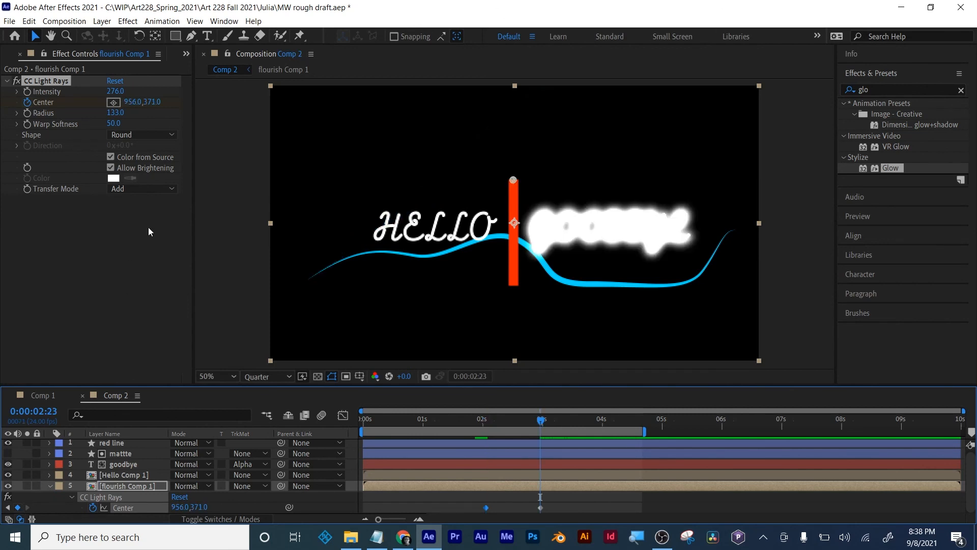
pyautogui.click(112, 104)
pyautogui.click(733, 232)
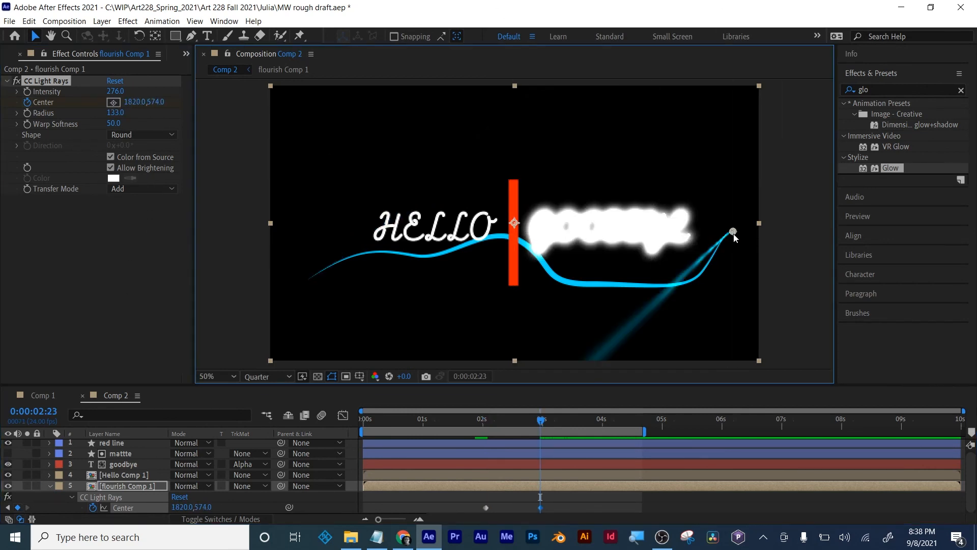
# - Move the light rays' Center onto the flourish at about 834, 610 at 0:00:02:10 and about 1144, 756 at 0:00:02:14
pyautogui.moveTo(471, 425); pyautogui.dragTo(509, 426)
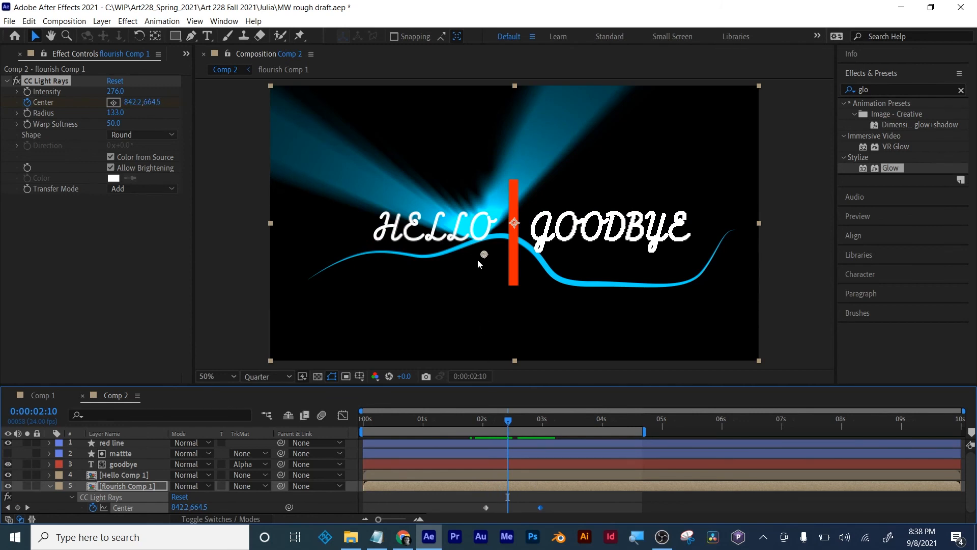
pyautogui.moveTo(484, 255); pyautogui.dragTo(483, 244)
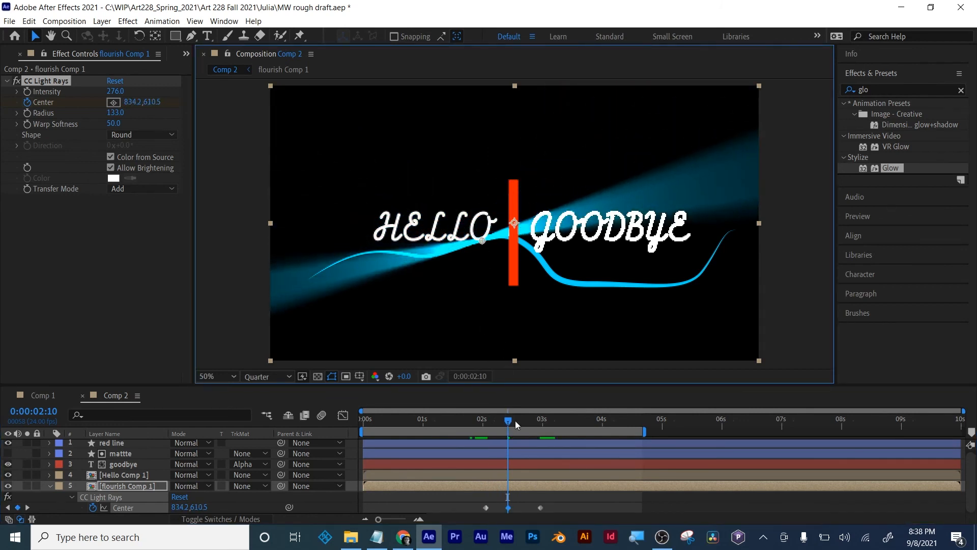
pyautogui.moveTo(511, 423)
pyautogui.mouseDown()
pyautogui.moveTo(480, 419)
pyautogui.moveTo(519, 422)
pyautogui.mouseUp()
pyautogui.moveTo(557, 241); pyautogui.dragTo(559, 283)
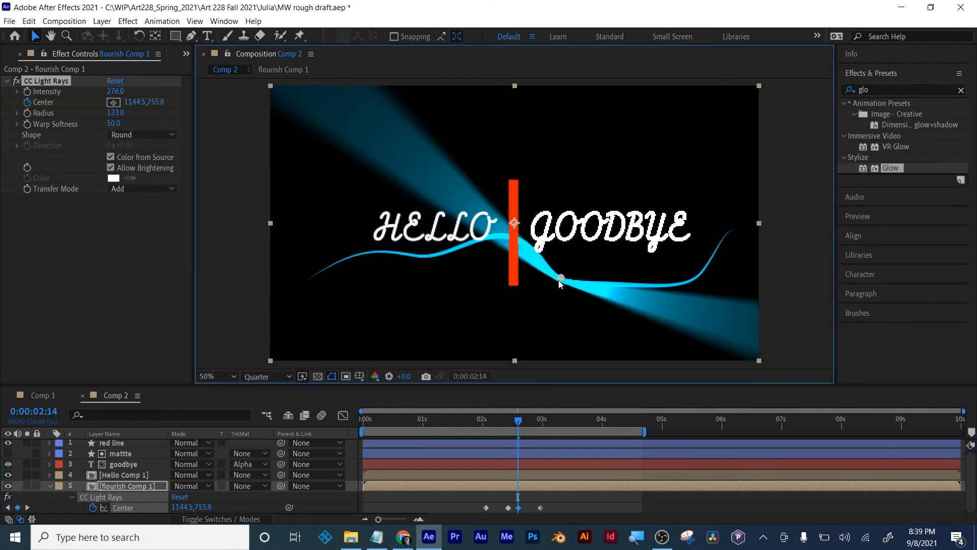
# - Move the light rays' Center onto the flourish's lower right bend at 0:00:02:18, and to 1788, 600 at 0:00:02:23
pyautogui.moveTo(519, 420); pyautogui.dragTo(529, 420)
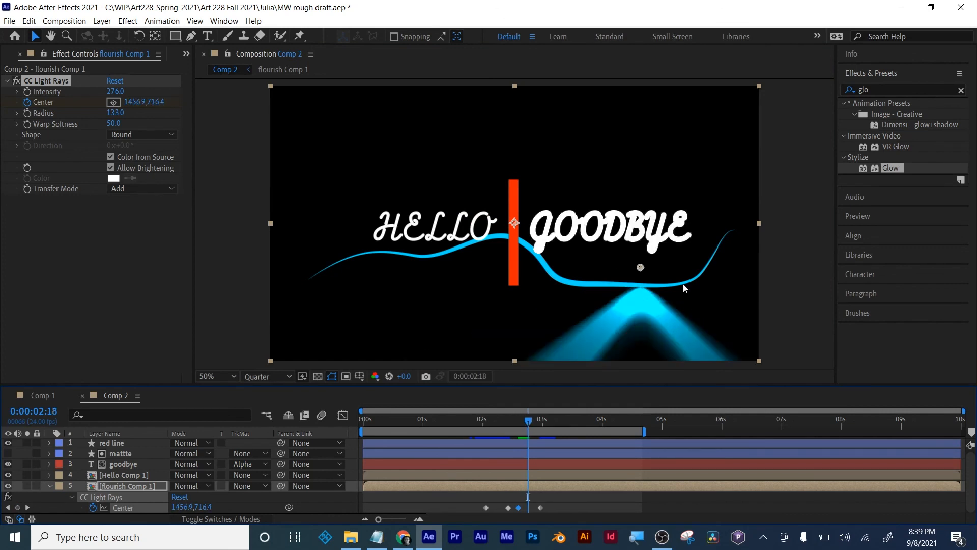
pyautogui.moveTo(641, 268); pyautogui.dragTo(680, 284)
pyautogui.moveTo(529, 422); pyautogui.dragTo(541, 422)
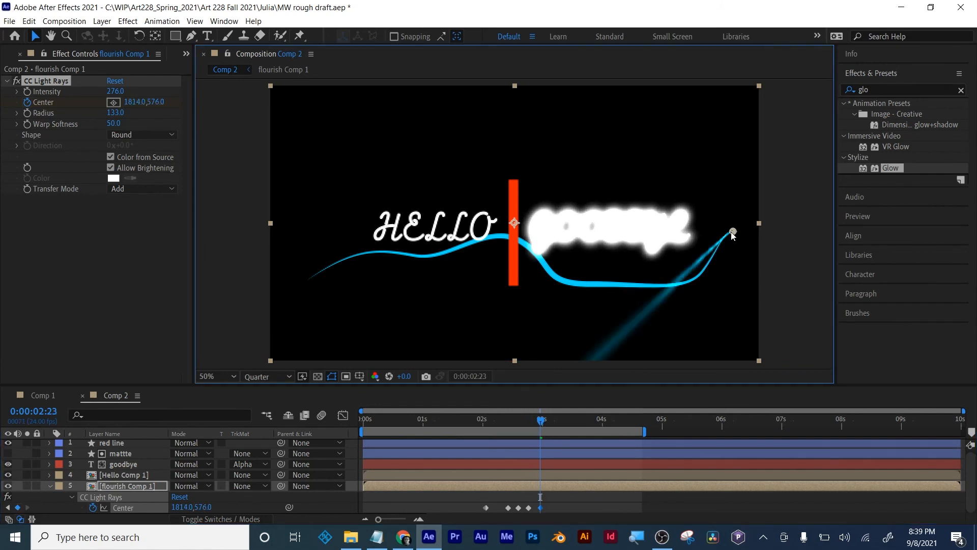
pyautogui.moveTo(733, 231); pyautogui.dragTo(725, 237)
# - Move the light rays' Center past the flourish's right end (1906, 576) at 0:00:03:09, and preview the animation from the start
pyautogui.moveTo(541, 419); pyautogui.dragTo(565, 420)
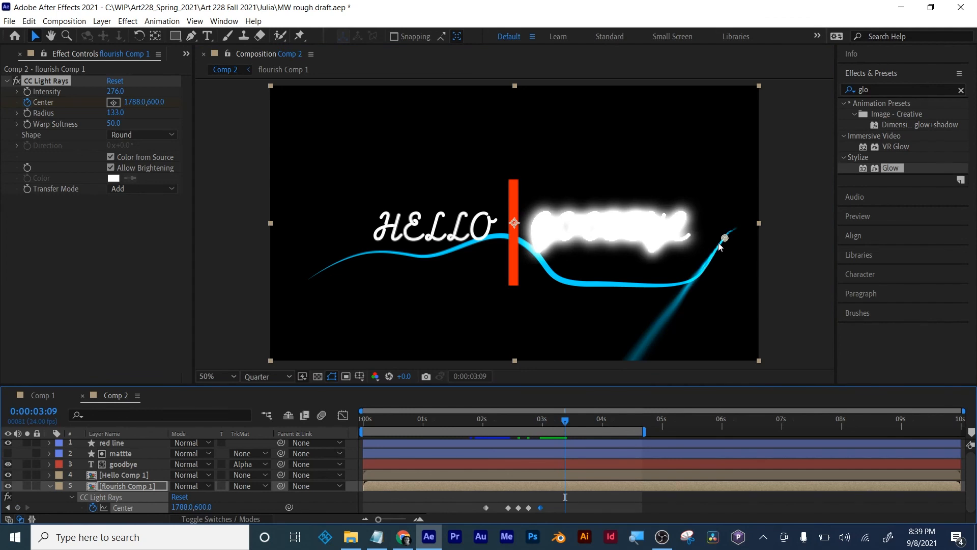
pyautogui.moveTo(724, 237); pyautogui.dragTo(753, 232)
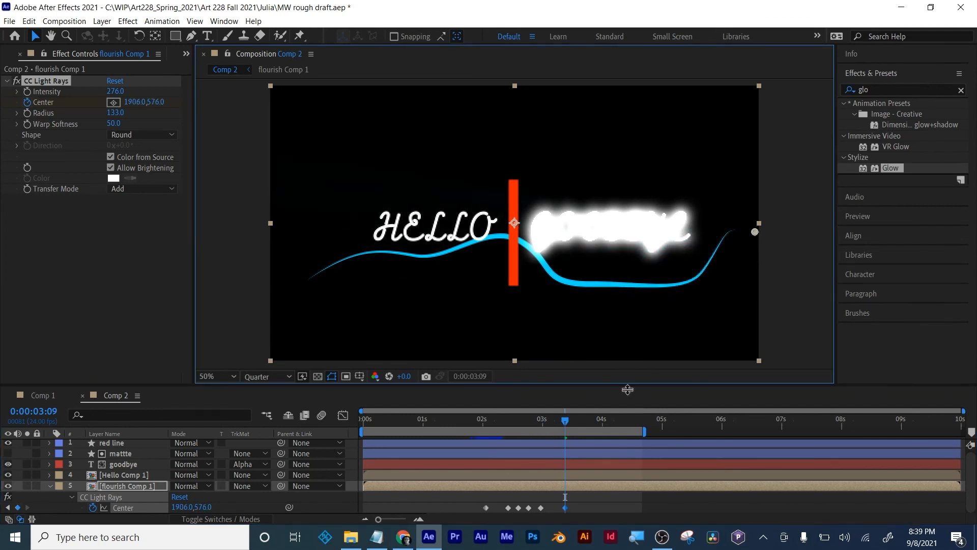
pyautogui.press('Home')
pyautogui.press('space')
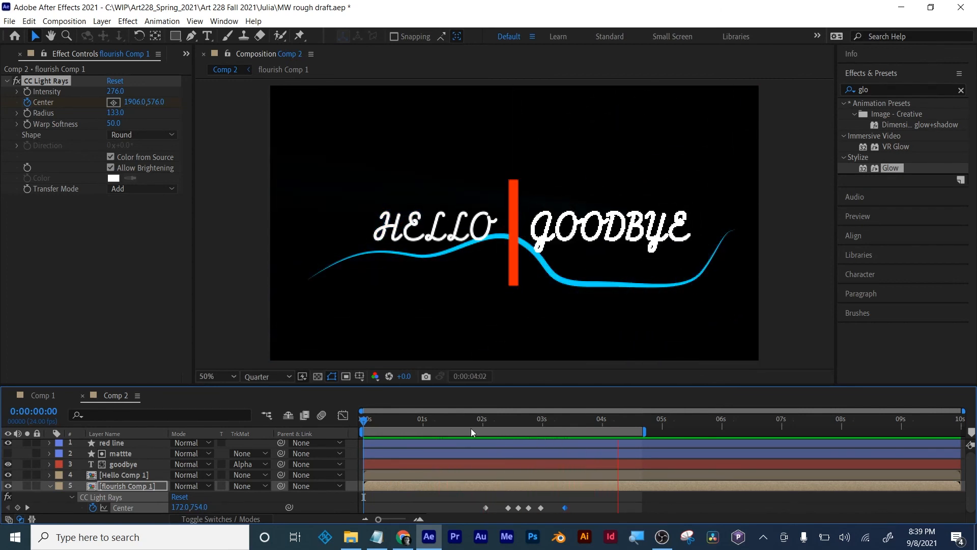
pyautogui.press('space')
# - Start keyframing the light rays' Intensity at 0:00:02:01, set it to 0 at 0:00:01:19, and preview the animation from the start
pyautogui.moveTo(475, 425)
pyautogui.mouseDown()
pyautogui.moveTo(499, 425)
pyautogui.moveTo(461, 424)
pyautogui.moveTo(484, 420)
pyautogui.mouseUp()
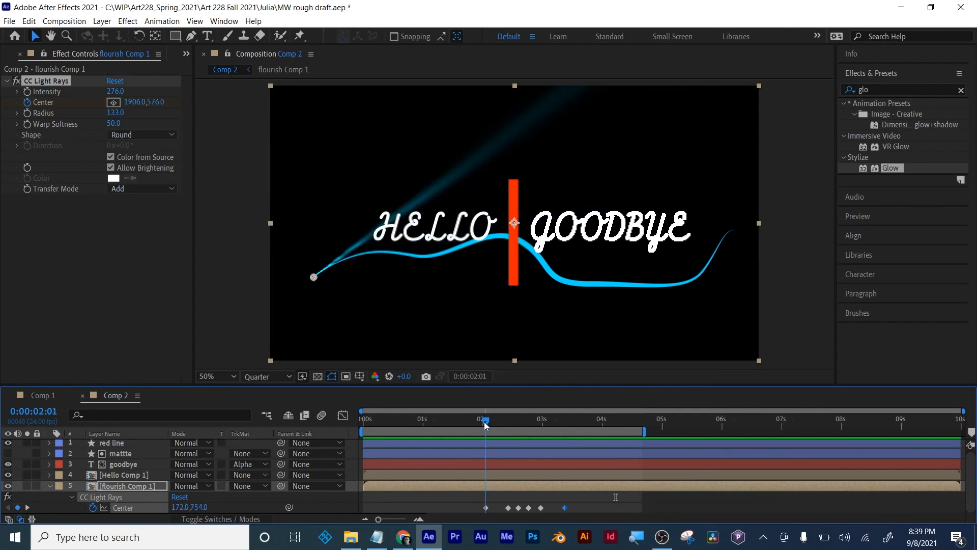
pyautogui.click(26, 94)
pyautogui.moveTo(486, 420); pyautogui.dragTo(472, 420)
pyautogui.moveTo(122, 95); pyautogui.dragTo(92, 97)
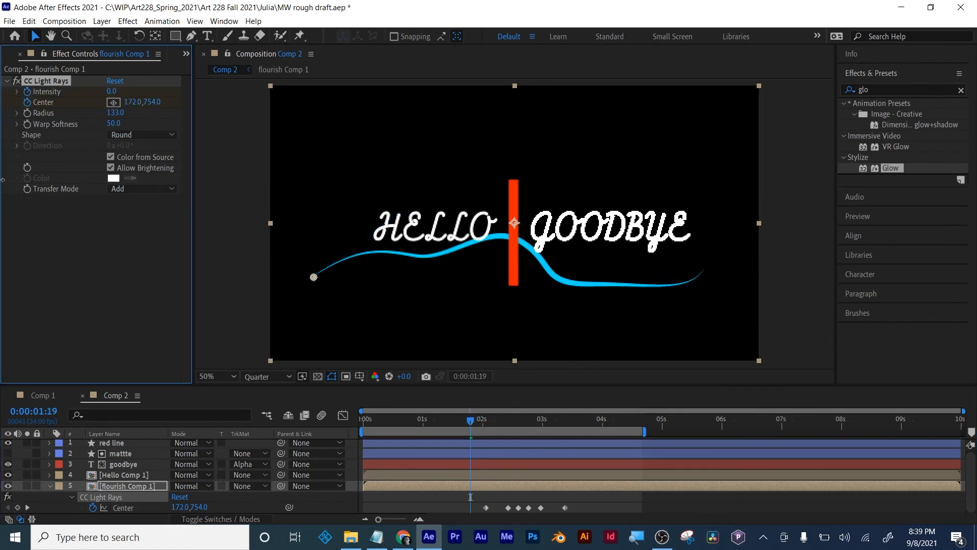
pyautogui.click(328, 429)
pyautogui.press('space')
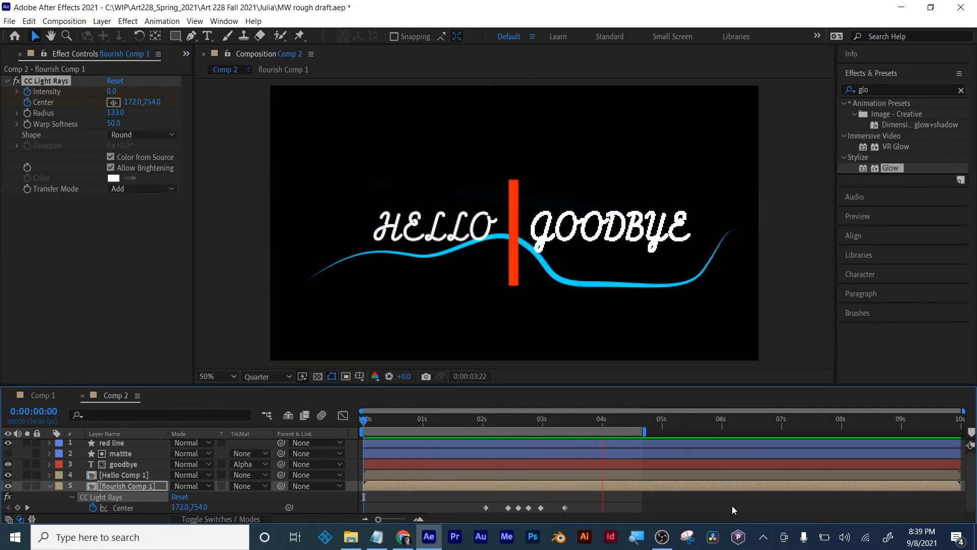
pyautogui.press('space')
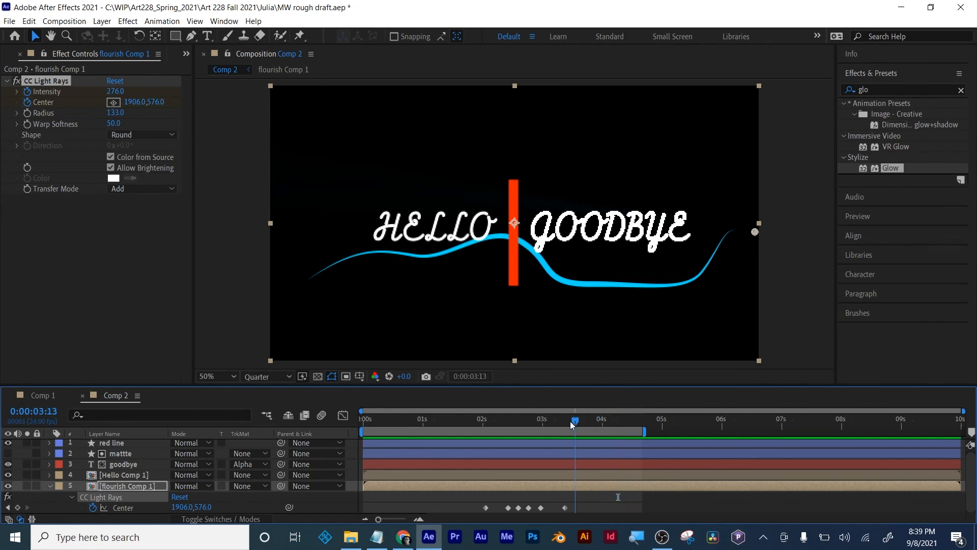
# - Try the Square shape and the Lighten transfer mode on the light rays at 0:00:02:11, returning to Round and Add
pyautogui.moveTo(570, 421); pyautogui.dragTo(510, 419)
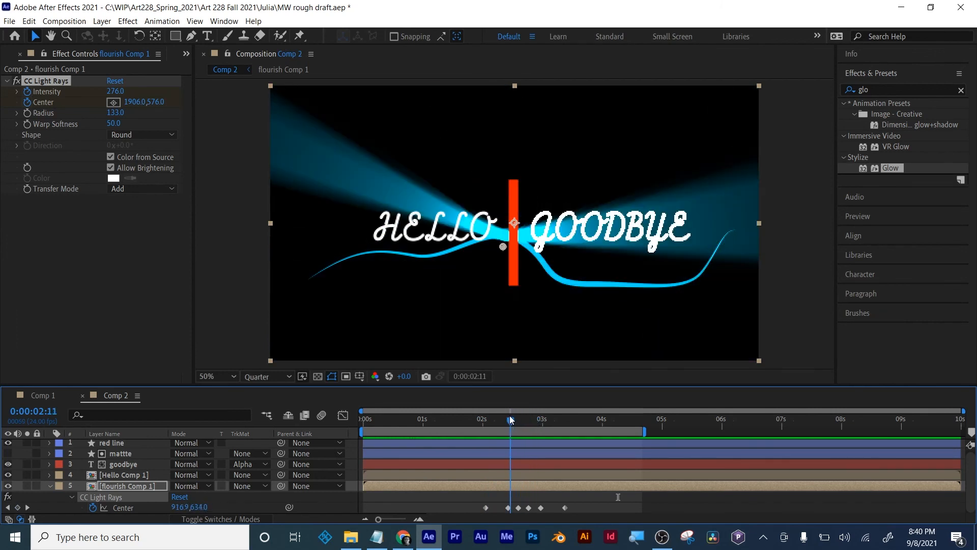
pyautogui.click(131, 139)
pyautogui.click(133, 161)
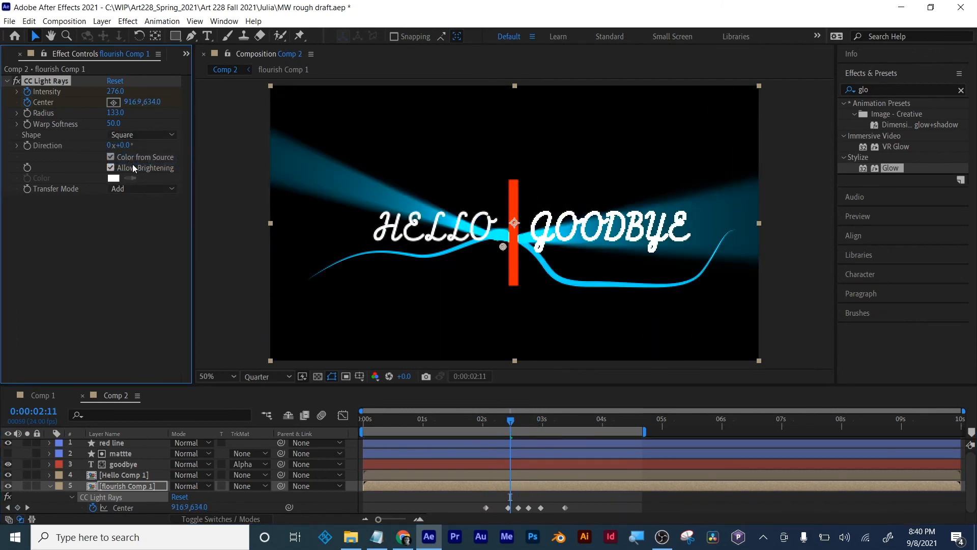
pyautogui.click(134, 136)
pyautogui.click(133, 146)
pyautogui.click(133, 190)
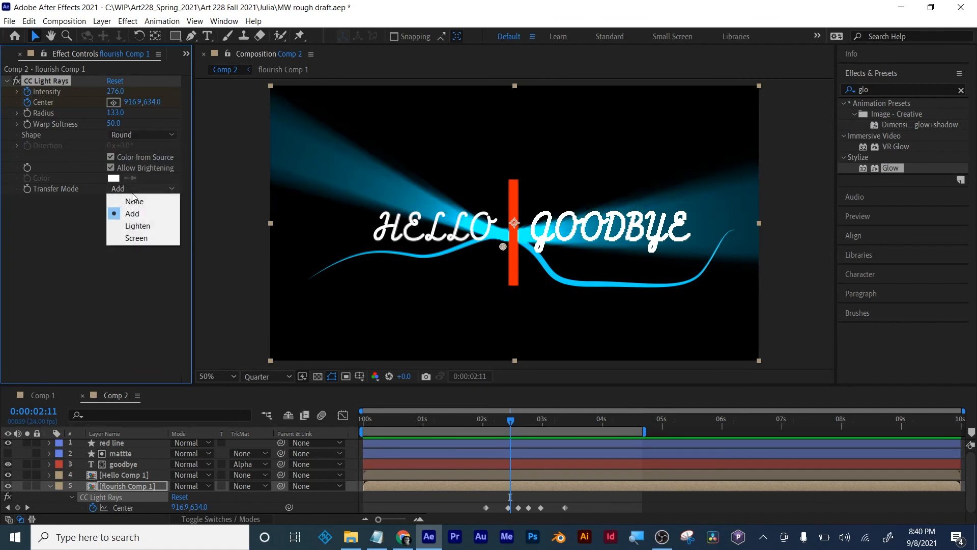
pyautogui.click(138, 225)
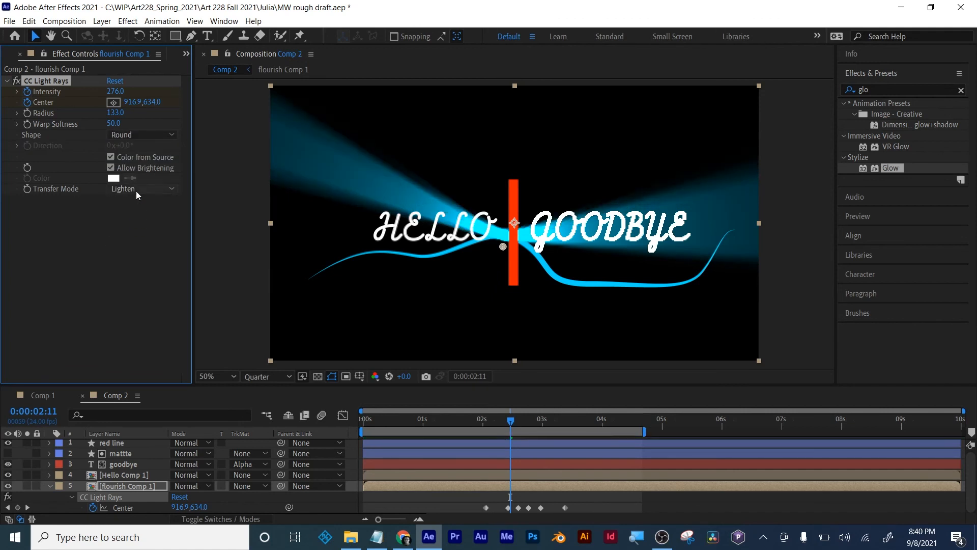
pyautogui.click(137, 191)
pyautogui.click(134, 212)
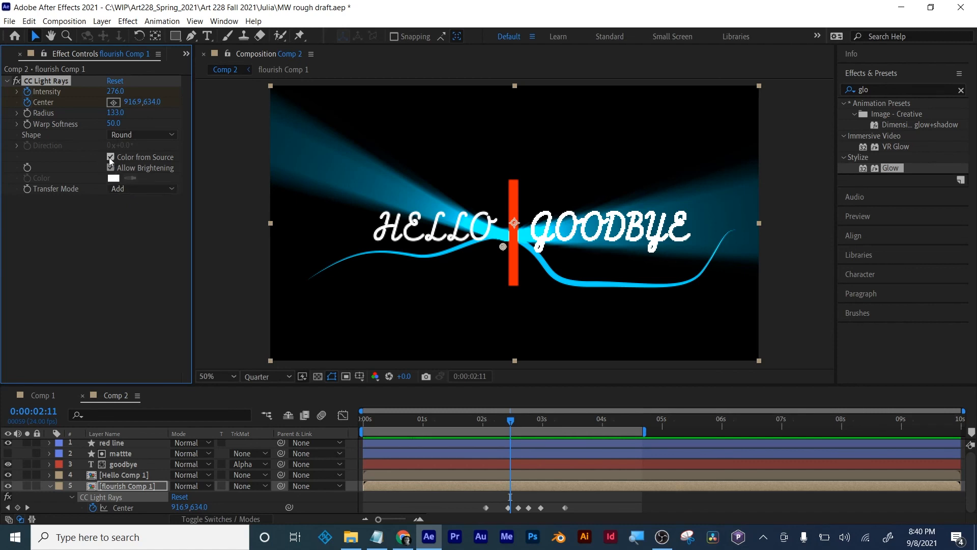
pyautogui.click(109, 263)
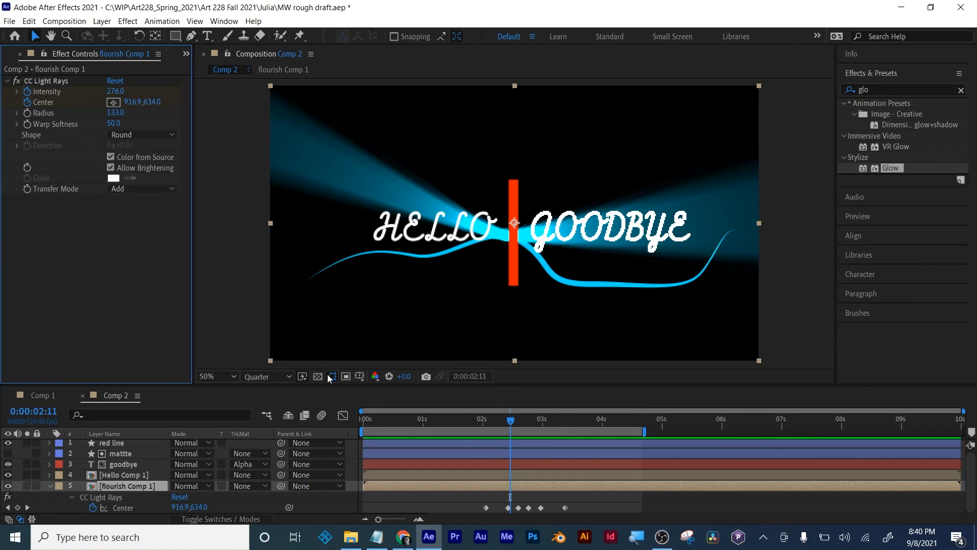
# - Save the project and preview the finished logo animation from the start
pyautogui.moveTo(396, 418); pyautogui.dragTo(337, 425)
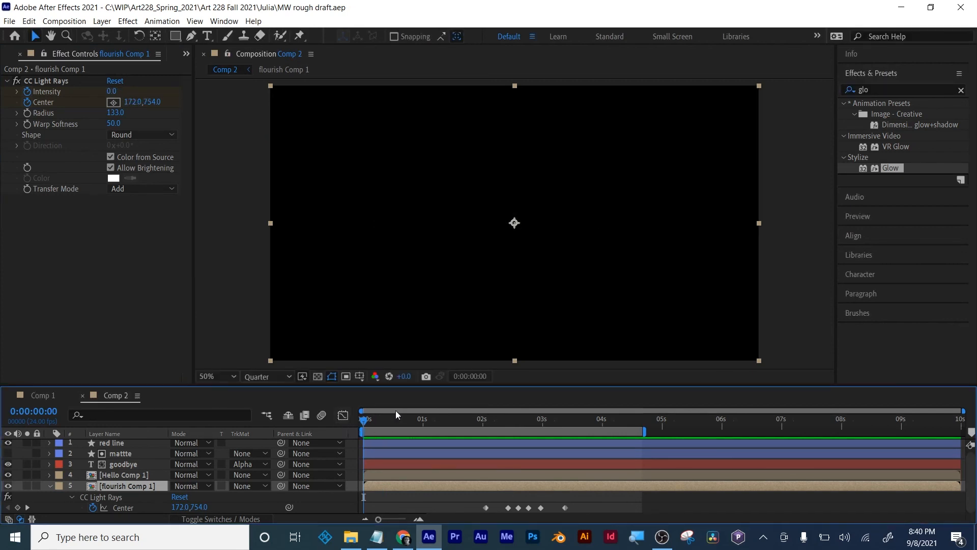
pyautogui.press('space')
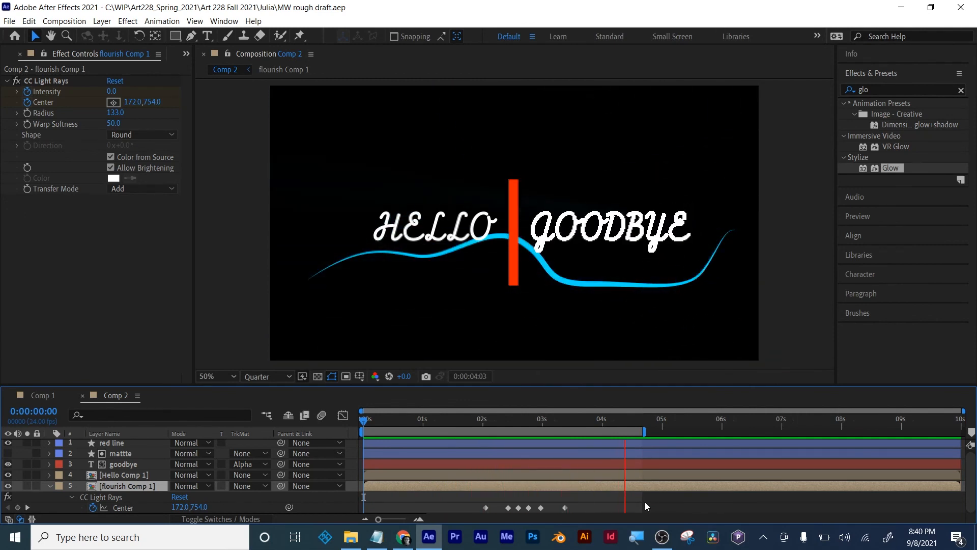
pyautogui.moveTo(654, 545)
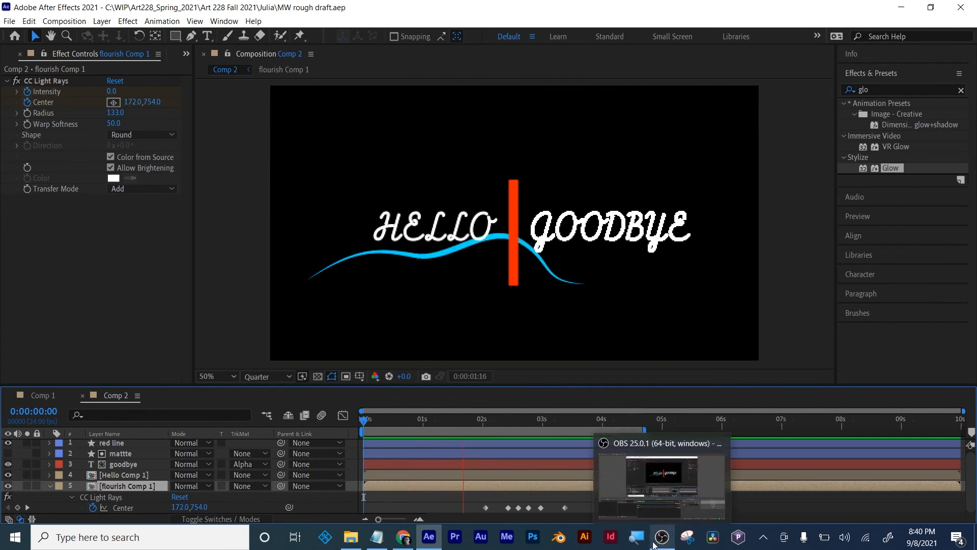